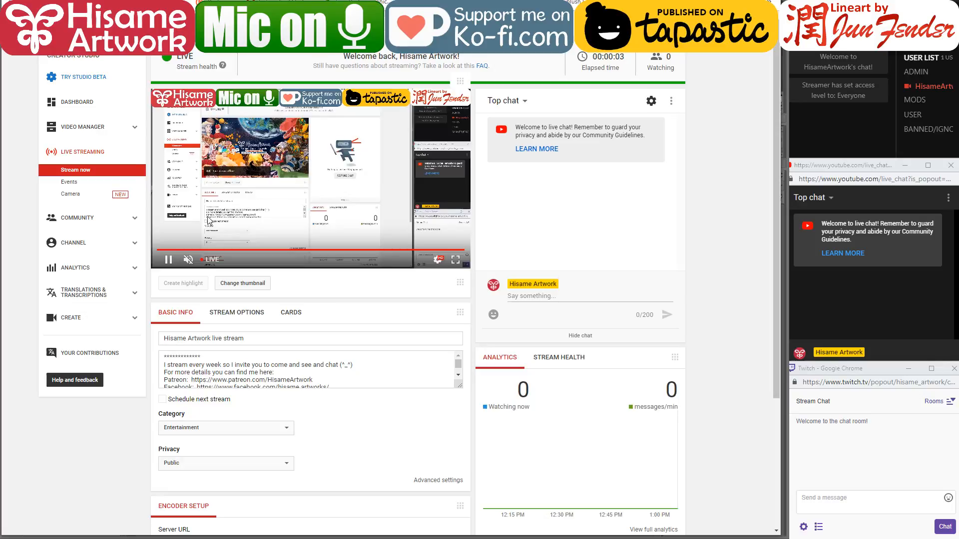
- Mute the live stream preview and switch to Clip Studio Paint with the comic page open
click(188, 260)
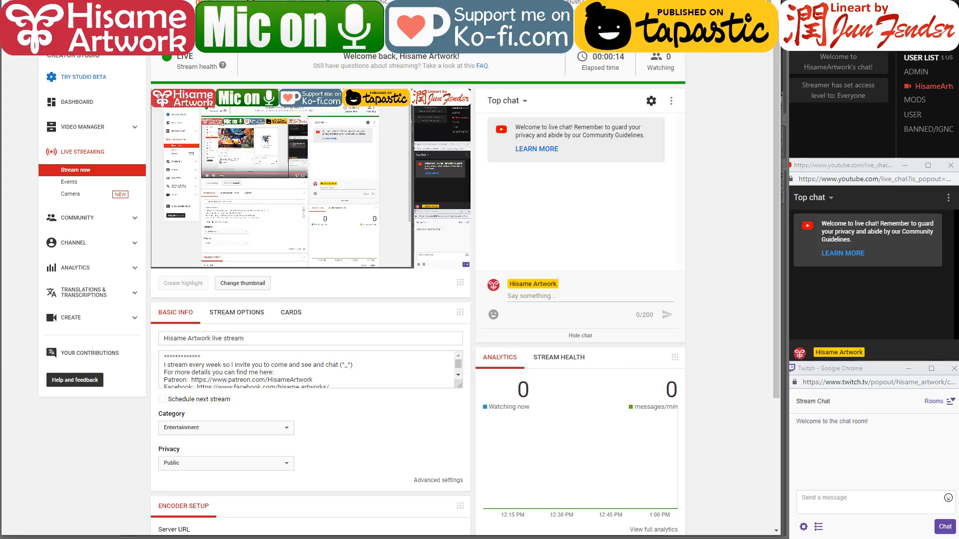
key(alt+Tab)
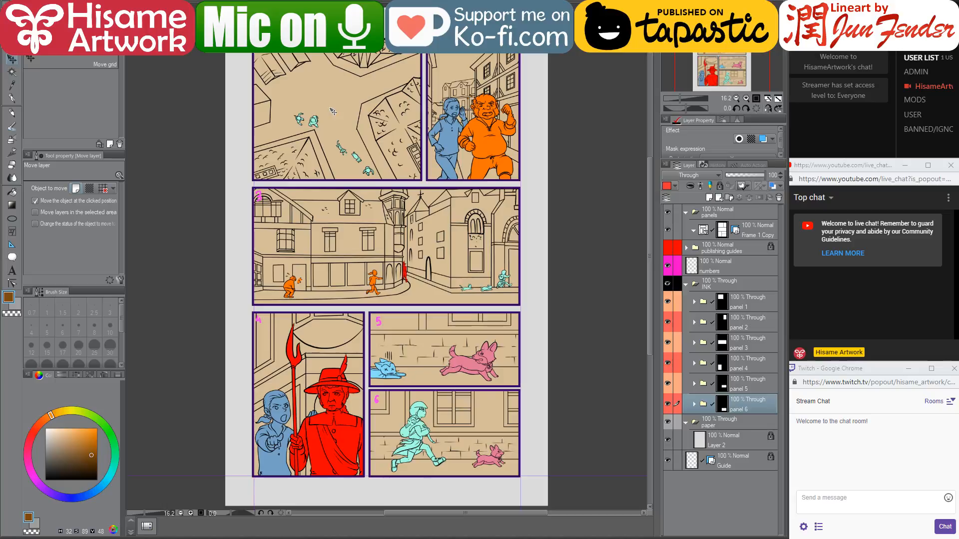
- Select the background color layer of panel 1 from its artwork on the page
key(r)
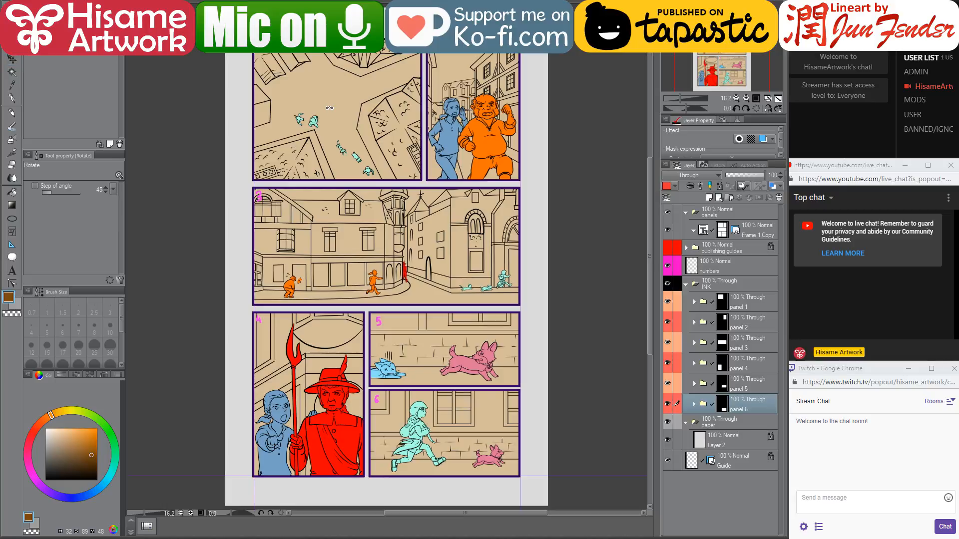
ctrl+click(331, 110)
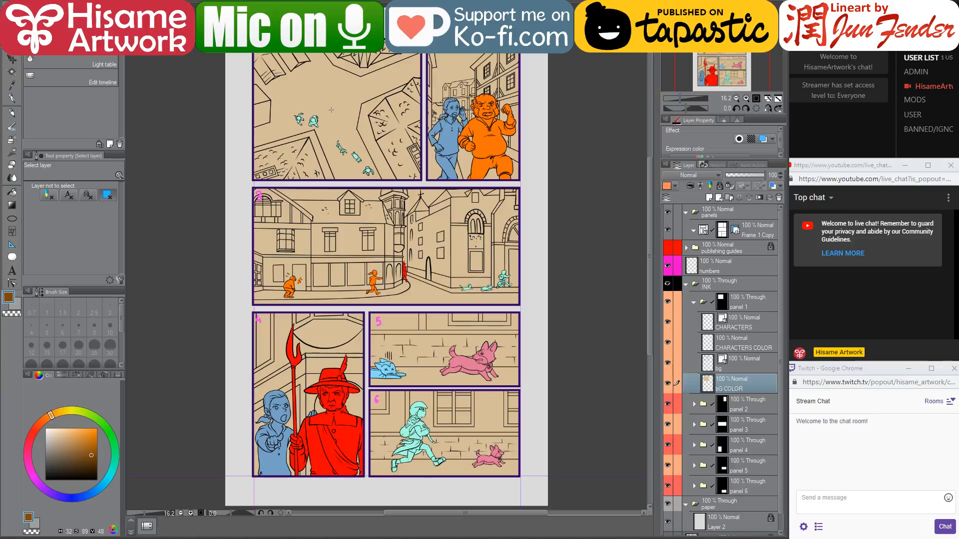
scroll(327, 79, up, 1)
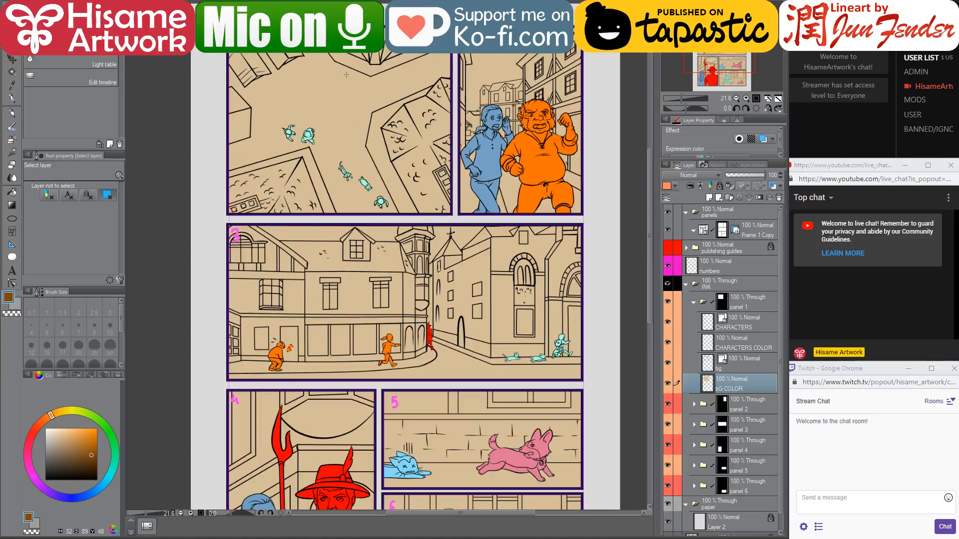
scroll(380, 110, up, 1)
drag(390, 109, 388, 176)
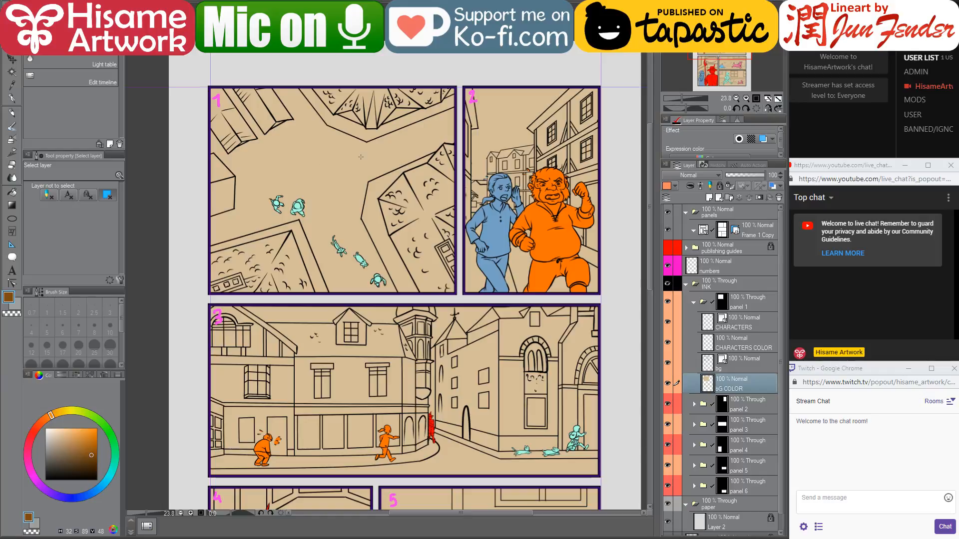
scroll(338, 173, up, 1)
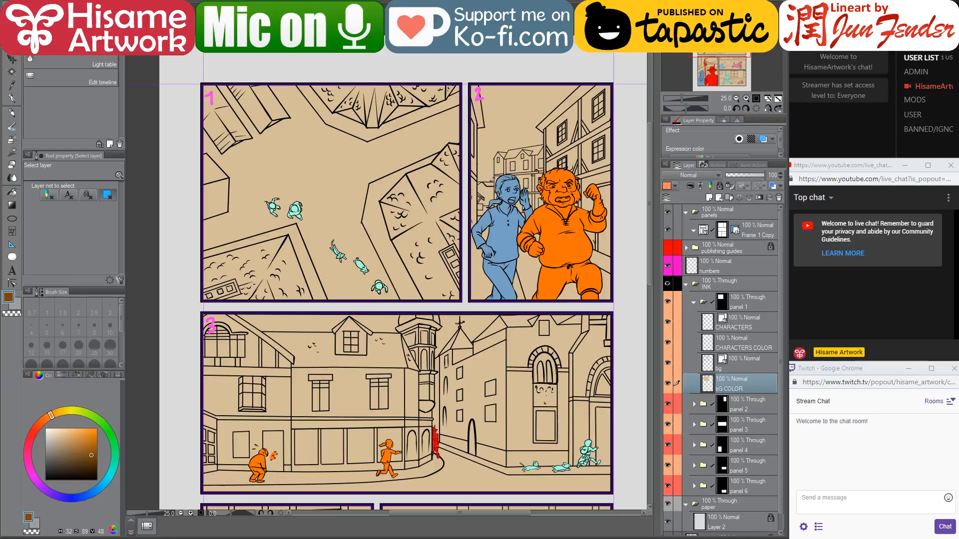
- Open page_96.jpg from the comic's folder as a color reference, and return to the current page
key(alt+Tab)
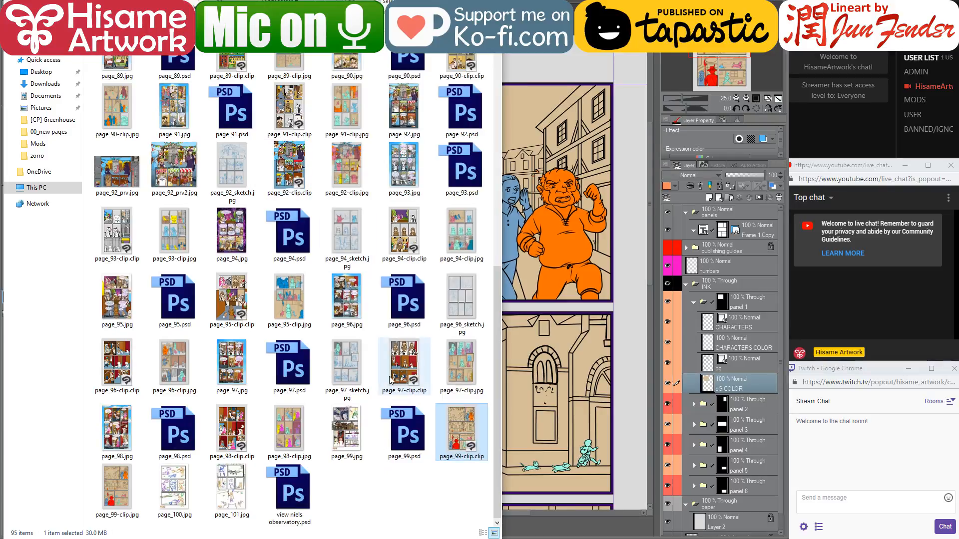
click(236, 375)
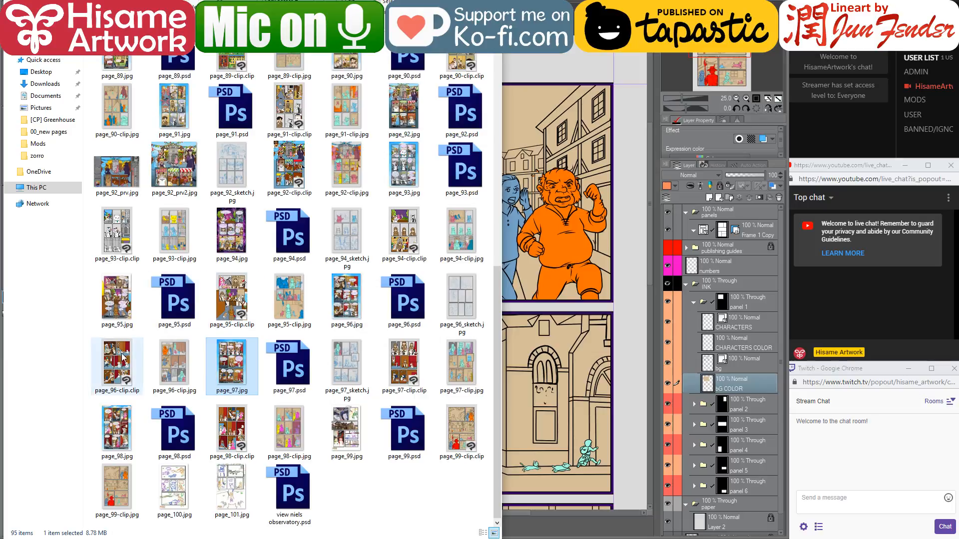
click(347, 299)
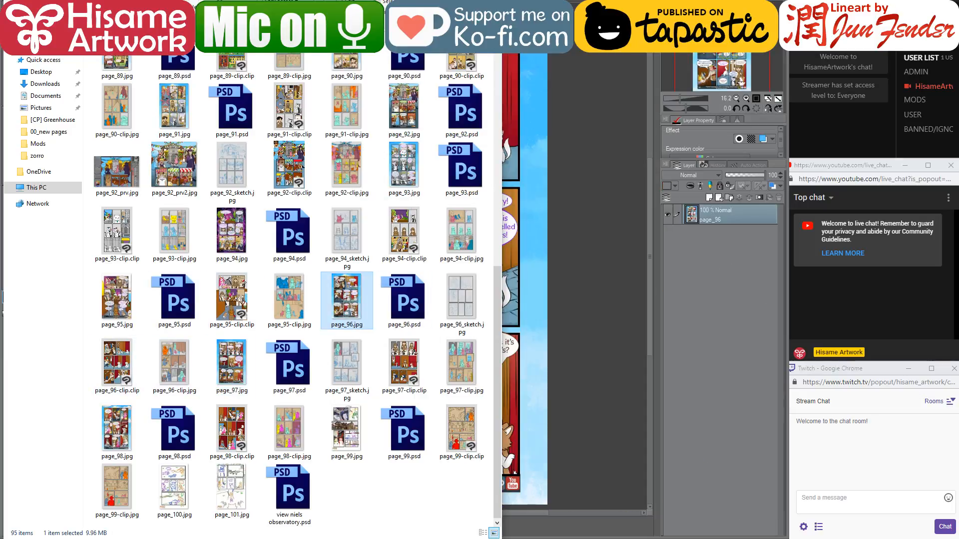
key(ctrl+Tab)
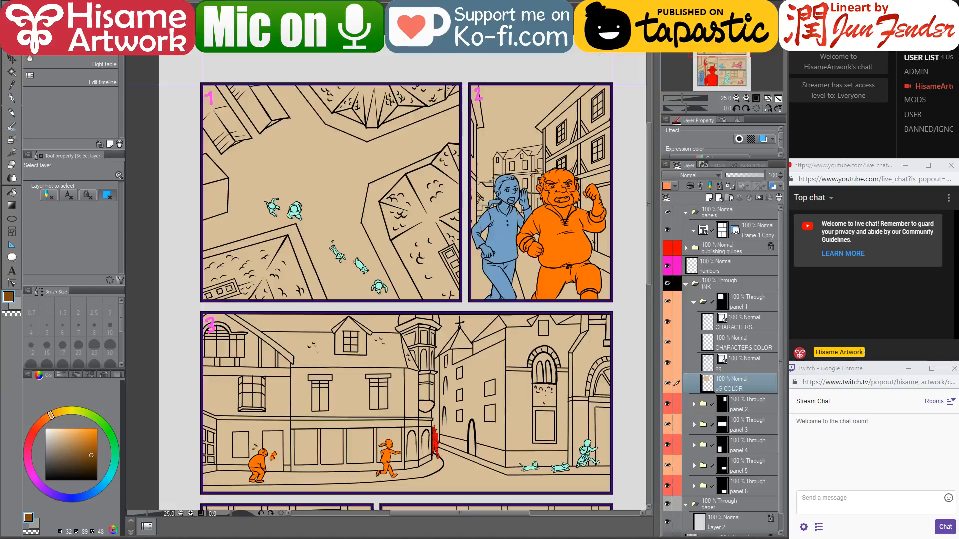
- Hide panel 1's character layers and fill its street with the blue sampled from page_96, using the Fill tool
scroll(347, 174, up, 1)
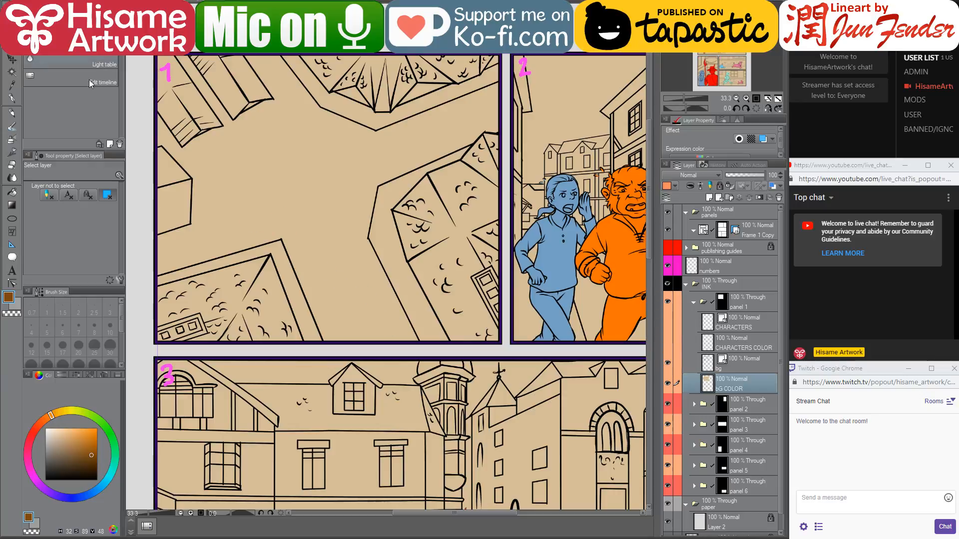
click(12, 192)
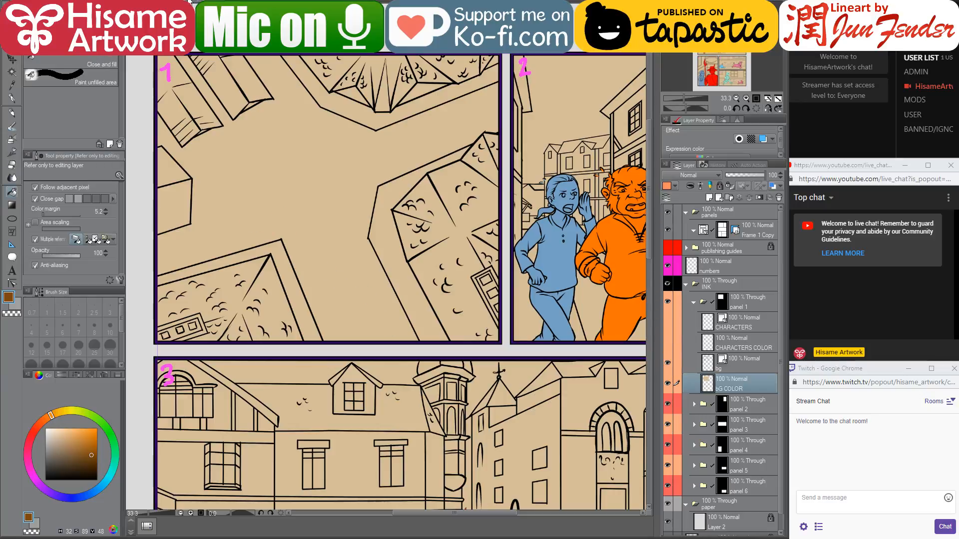
click(191, 1)
scroll(489, 231, up, 1)
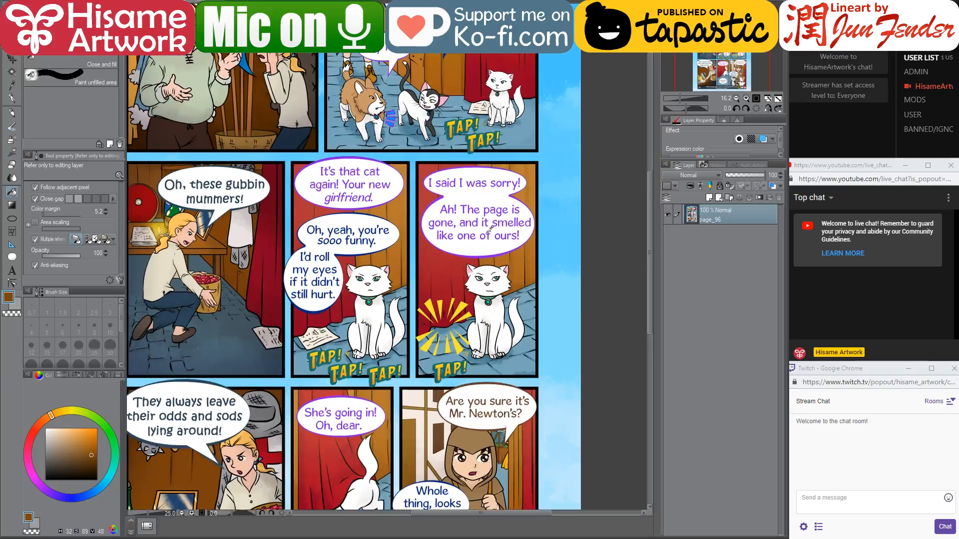
scroll(490, 231, up, 1)
alt+click(384, 180)
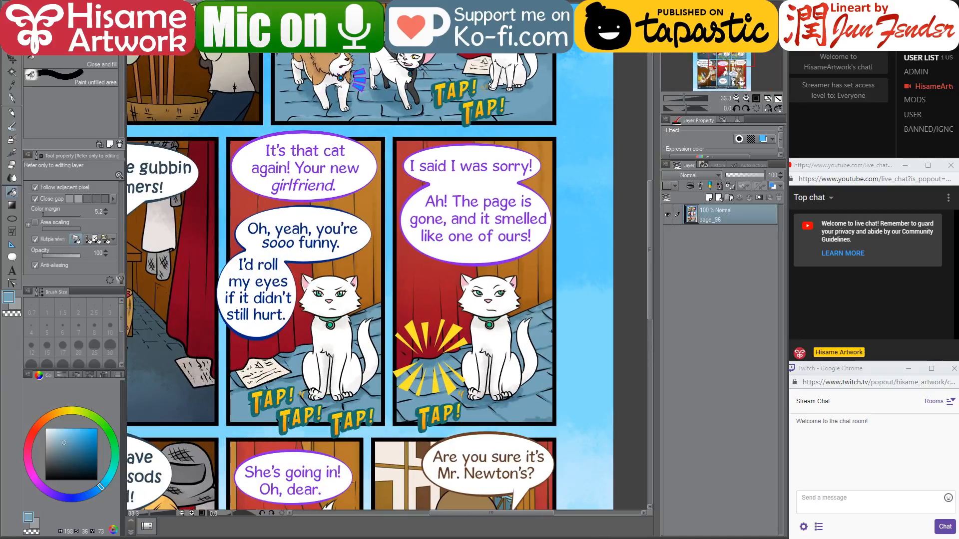
key(ctrl+Tab)
click(342, 189)
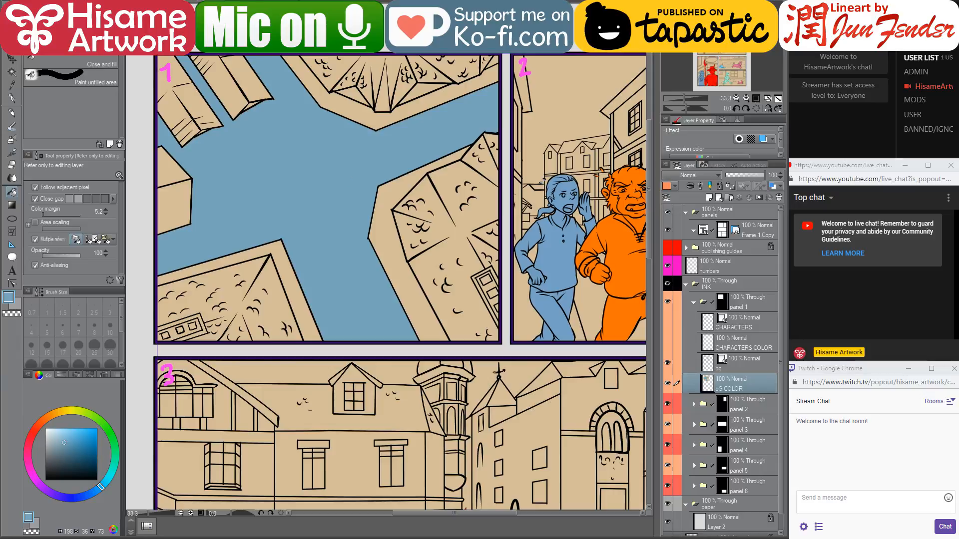
- Check page_96 again, and open page_90.jpg from the comic's folder as another color reference
key(ctrl+Tab)
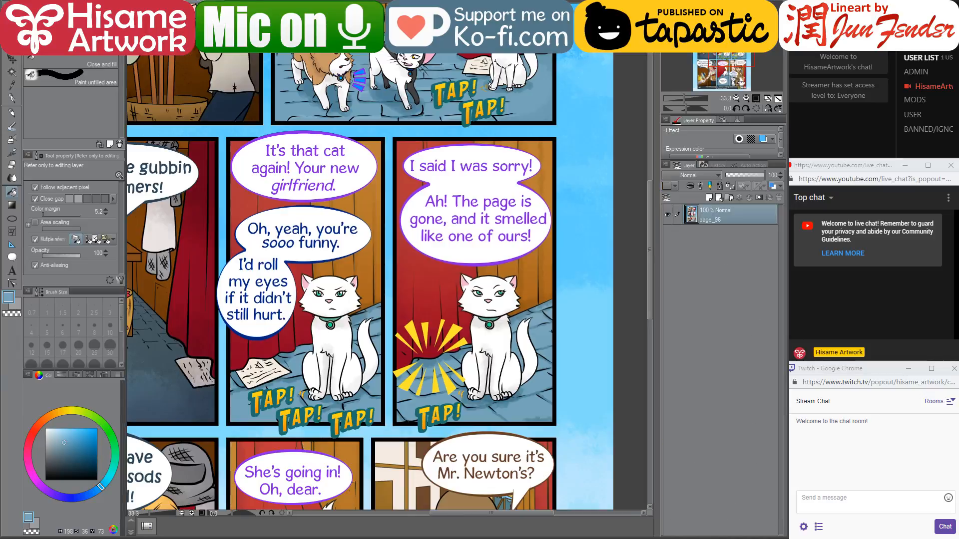
key(ctrl+Tab)
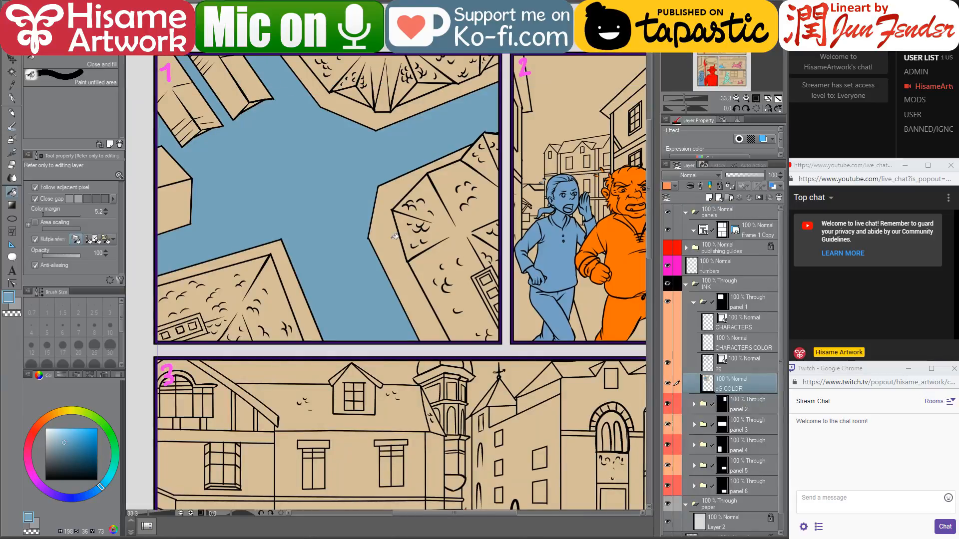
key(alt+Tab)
scroll(292, 294, up, 6)
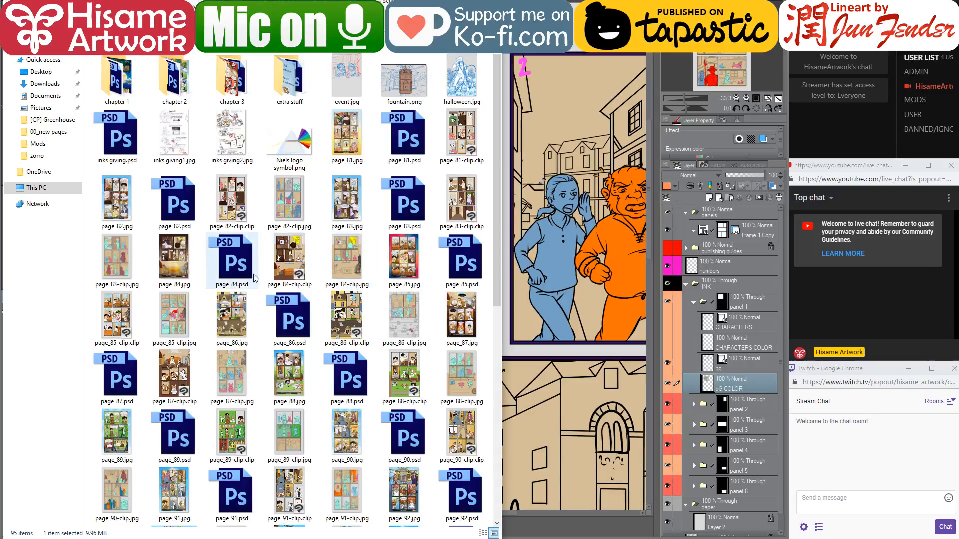
scroll(275, 350, down, 3)
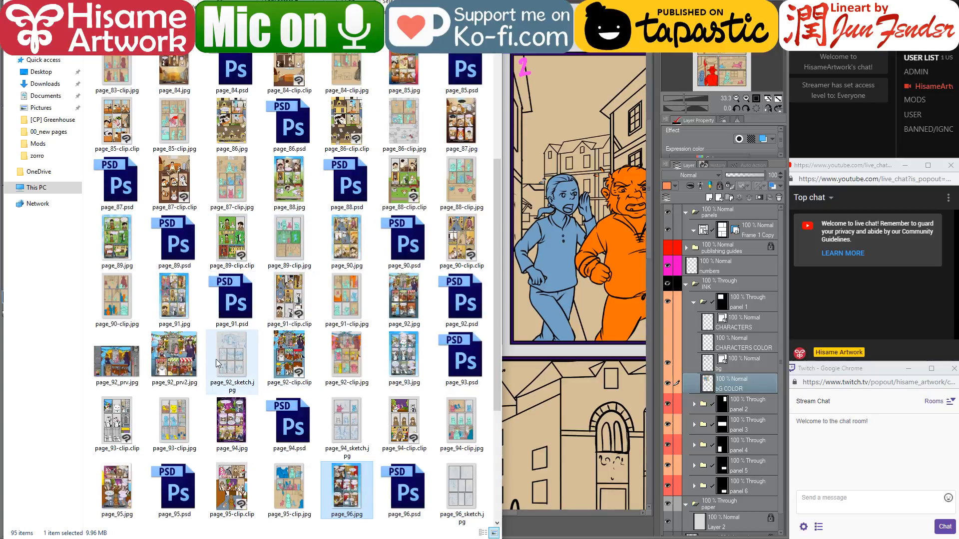
click(454, 229)
click(350, 237)
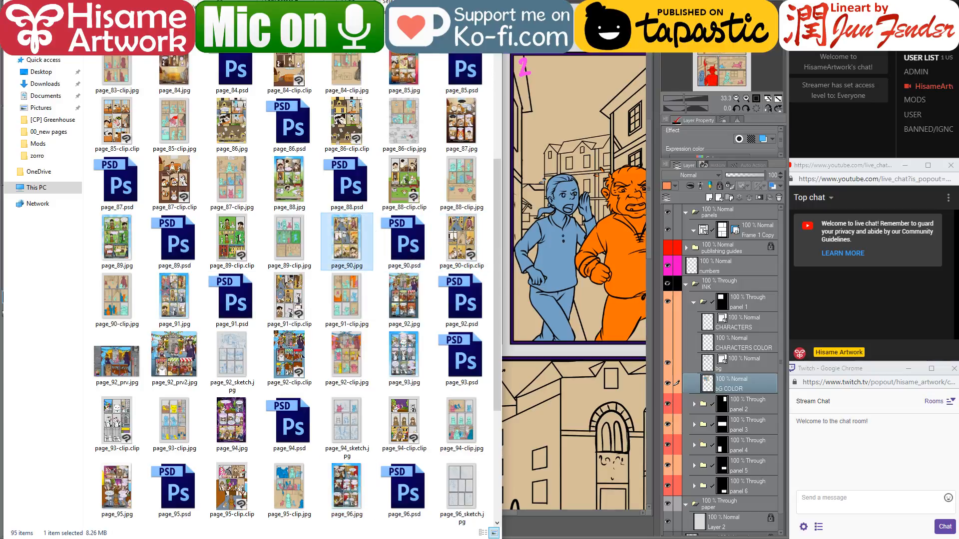
drag(350, 237, 542, 30)
click(541, 50)
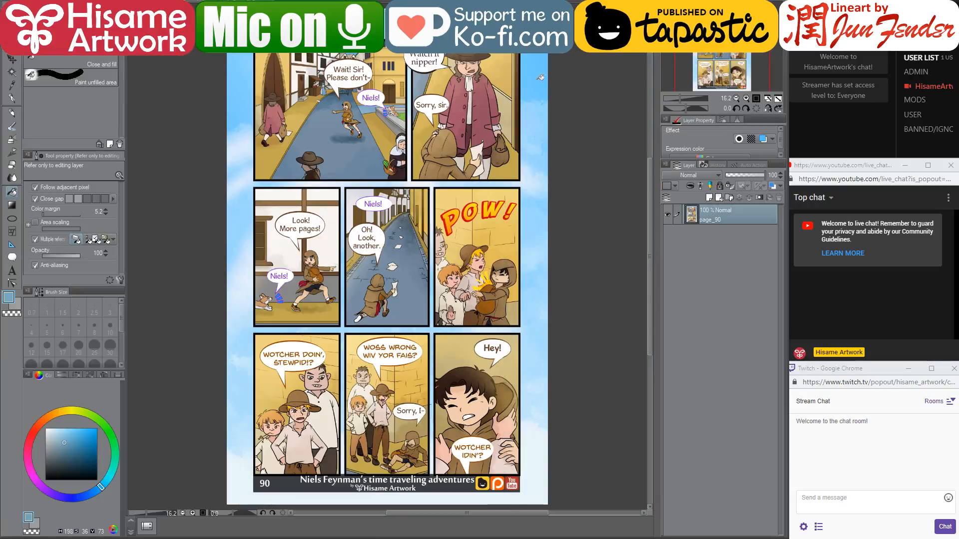
- Sample the ochre pavement color from page_90 and fill the pavements around three buildings in panel 1
scroll(307, 273, up, 1)
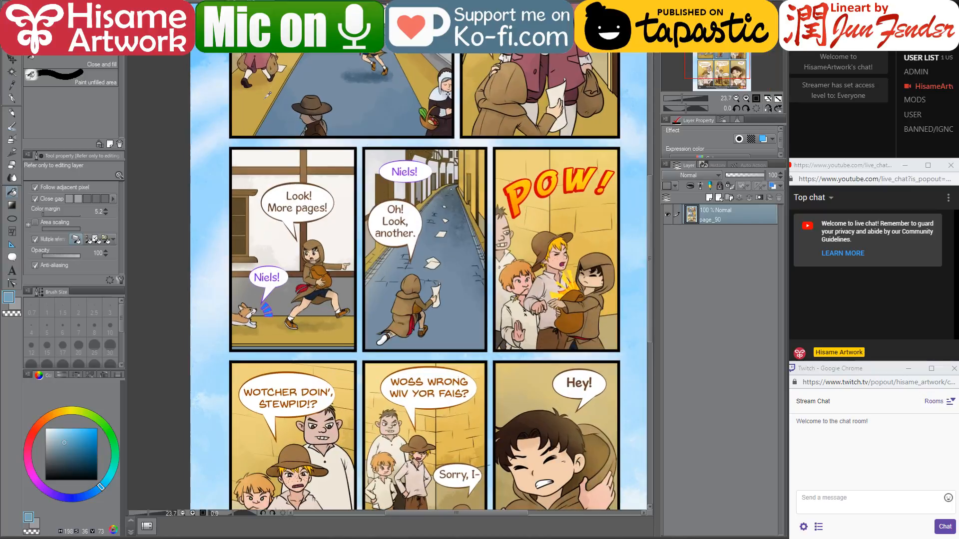
scroll(265, 99, up, 1)
alt+click(266, 99)
click(172, 2)
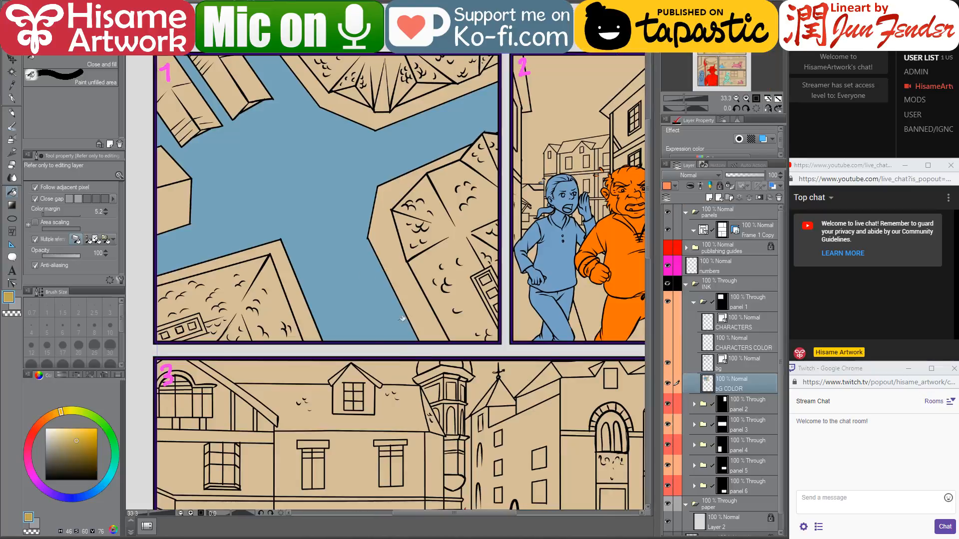
click(384, 227)
click(282, 258)
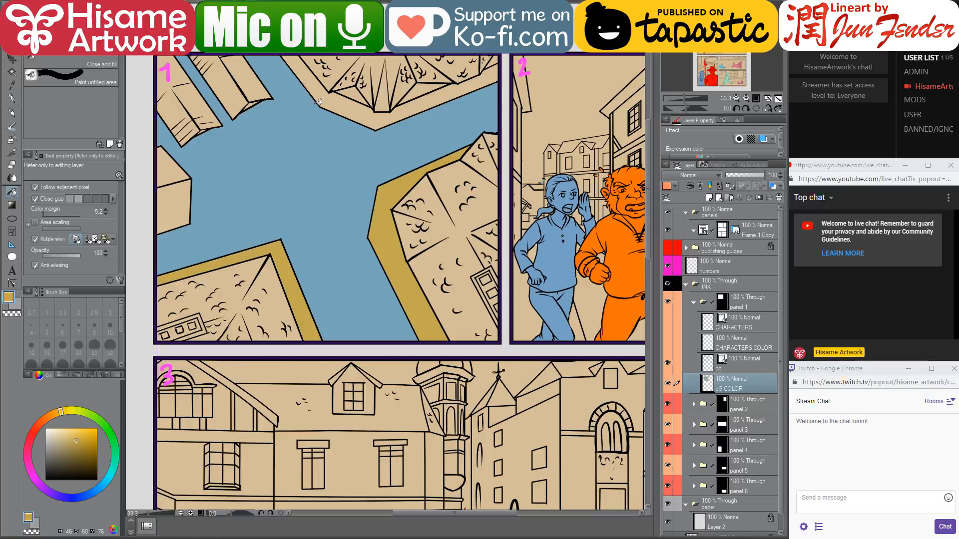
click(332, 100)
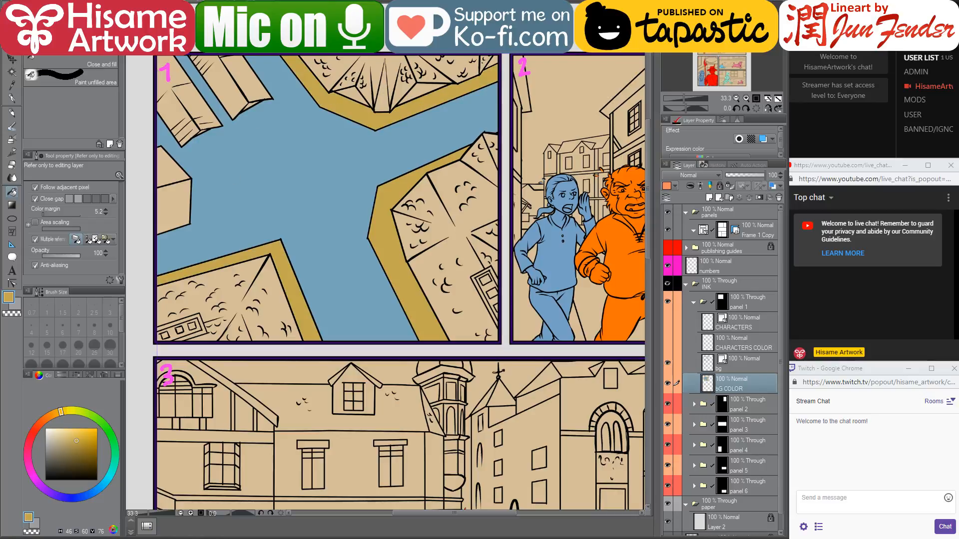
- Sample the gray of the house wall's base on page_90 and fill the two lower roofs in panel 1
key(ctrl+tab)
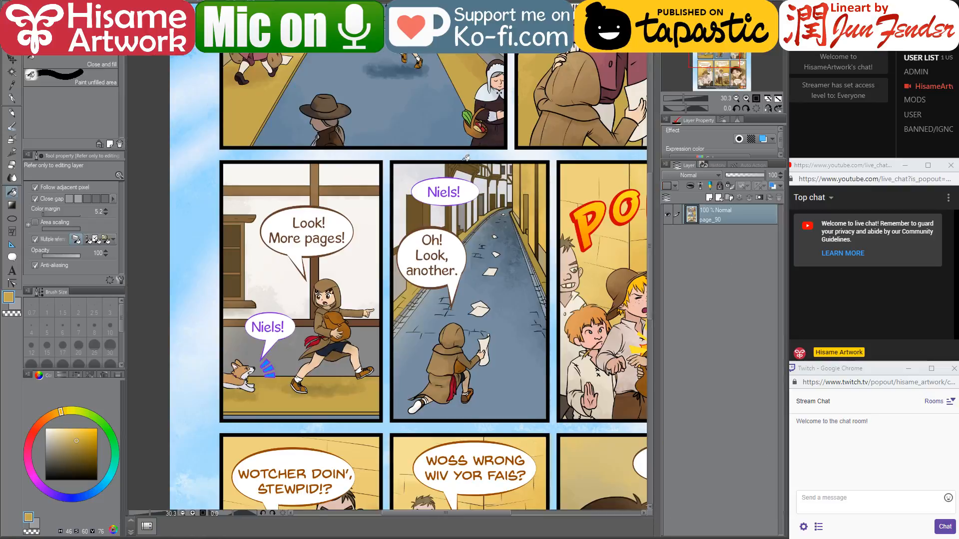
scroll(418, 273, down, 1)
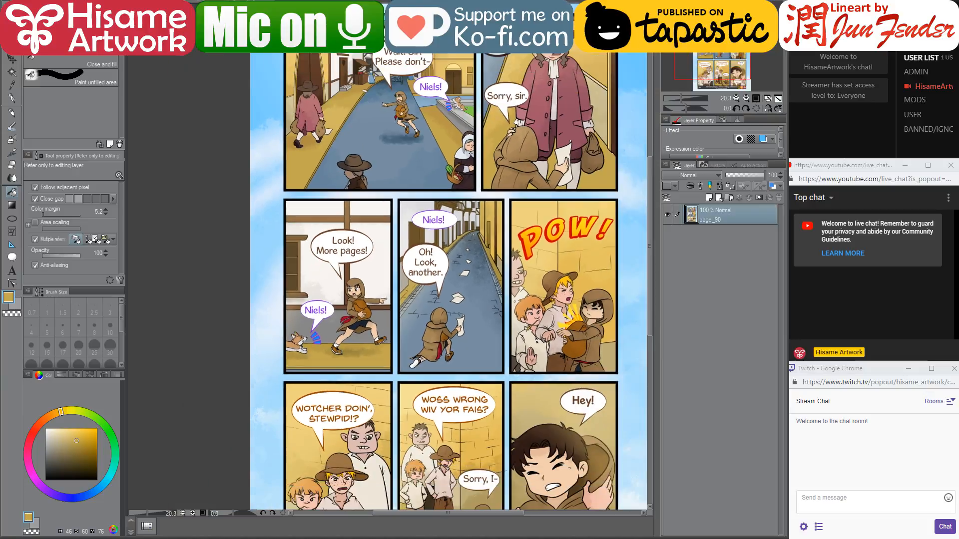
right_click(296, 327)
key(ctrl+tab)
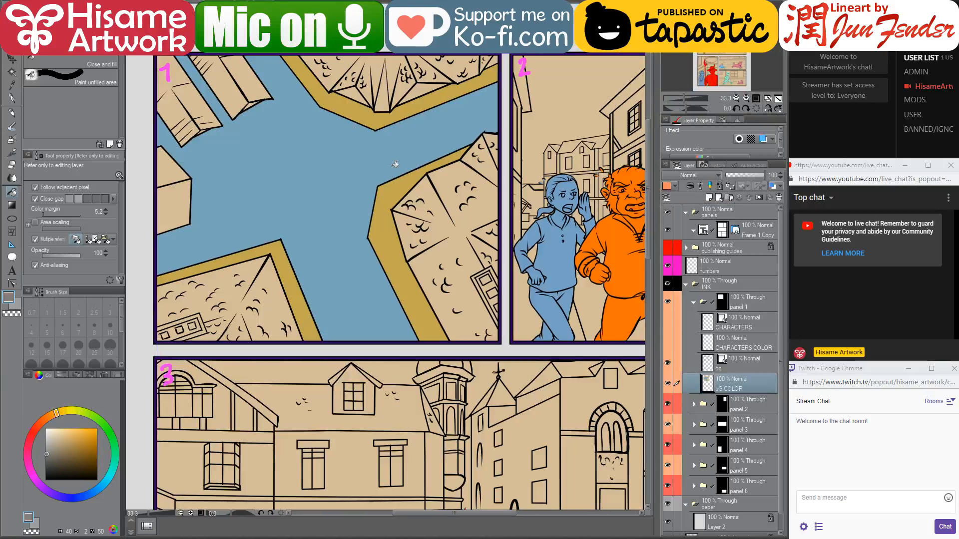
click(432, 194)
click(487, 168)
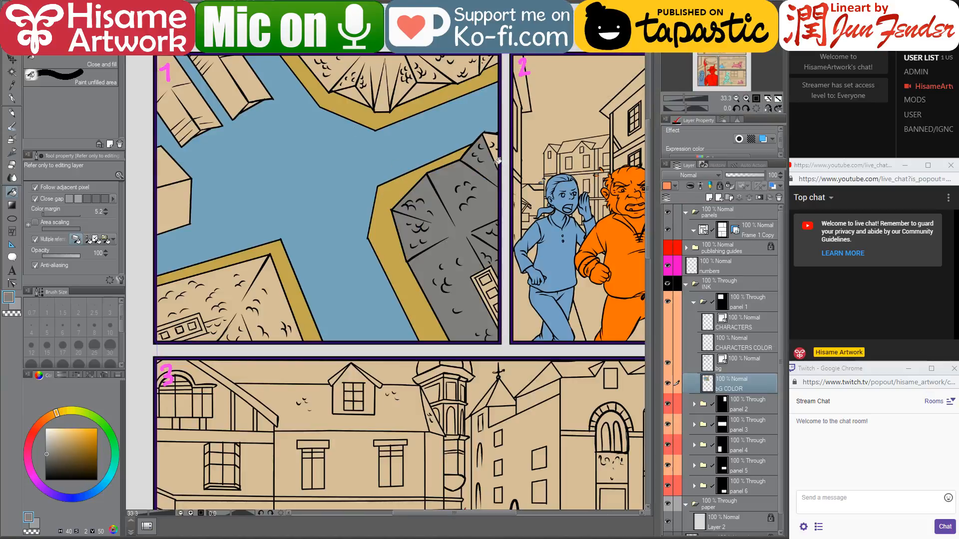
click(273, 298)
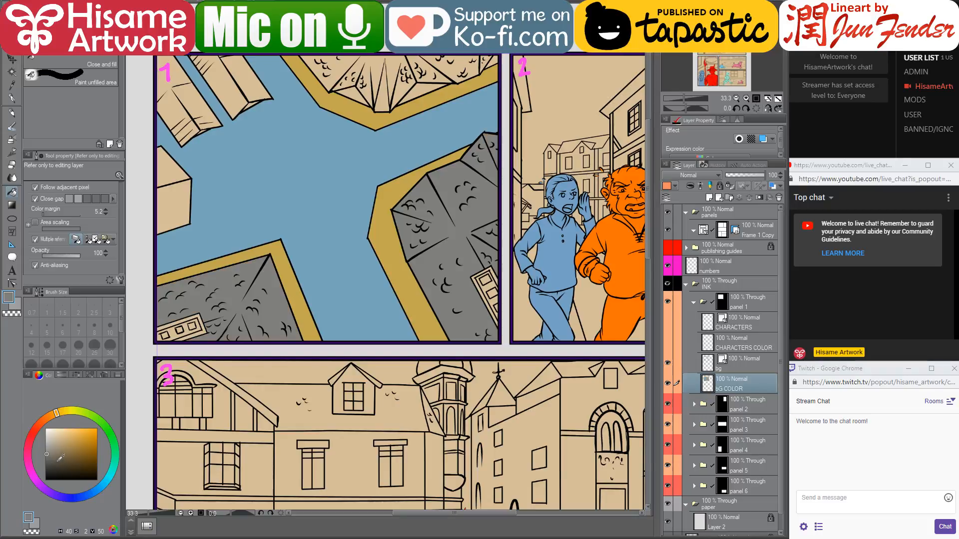
- Darken the gray to hue 40, saturation 8, value 42 and fill panel 1's lower-left roof and upper roof sections
click(49, 458)
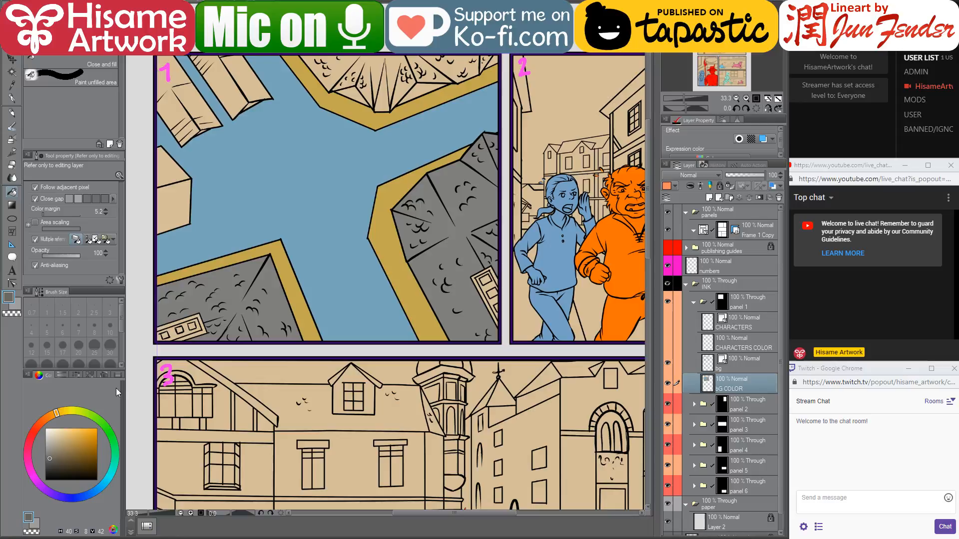
click(236, 294)
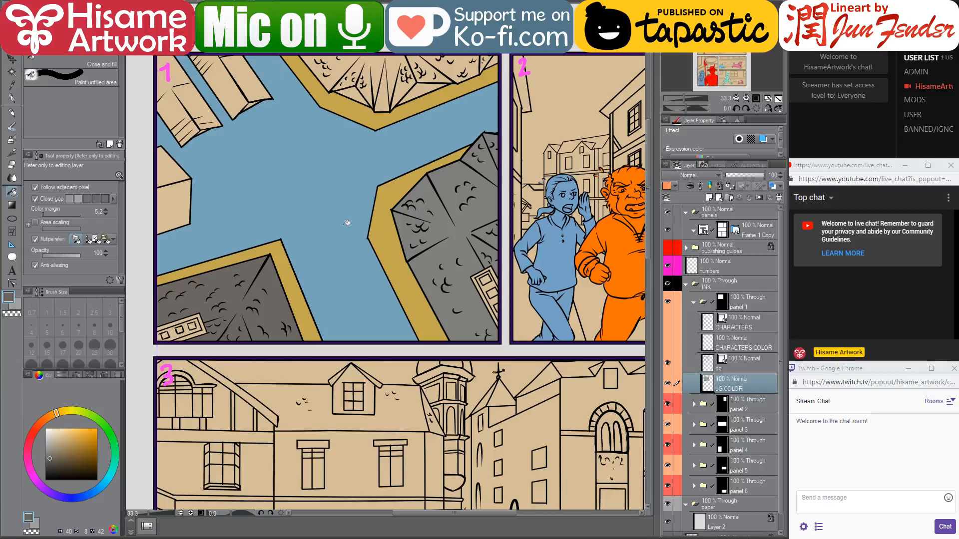
click(370, 69)
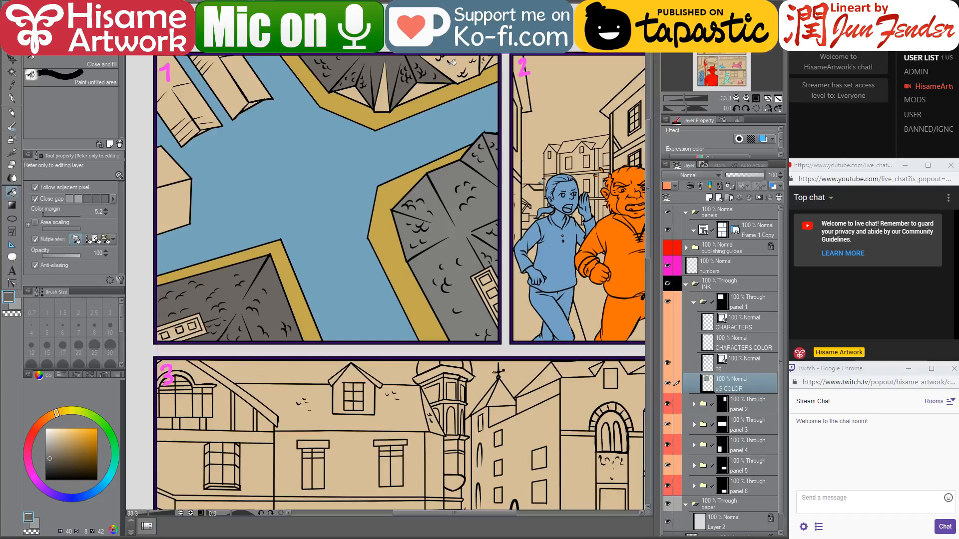
click(451, 62)
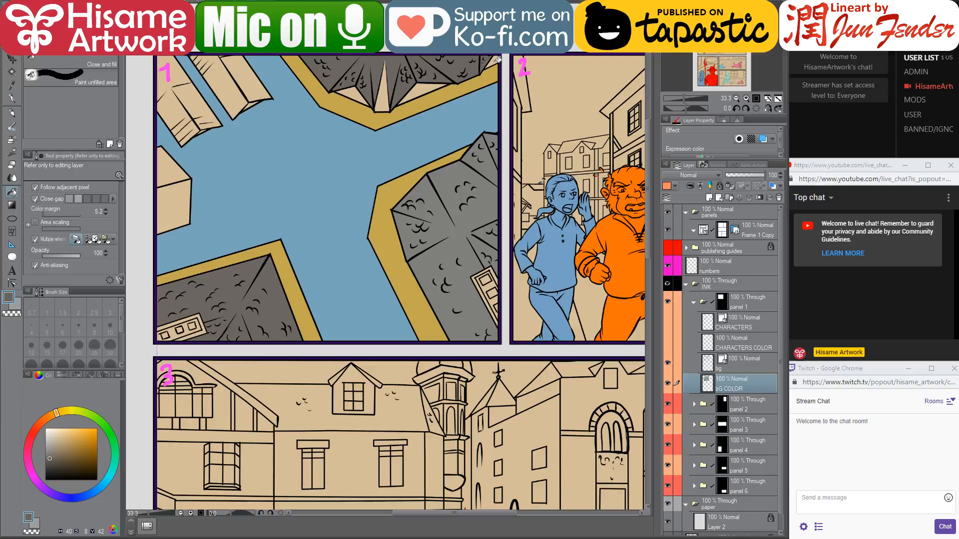
- Fill the central facet of panel 1's upper roof dark gray and its gable sides off-white at hue 40, saturation 10, value 85
click(383, 82)
click(50, 436)
click(372, 92)
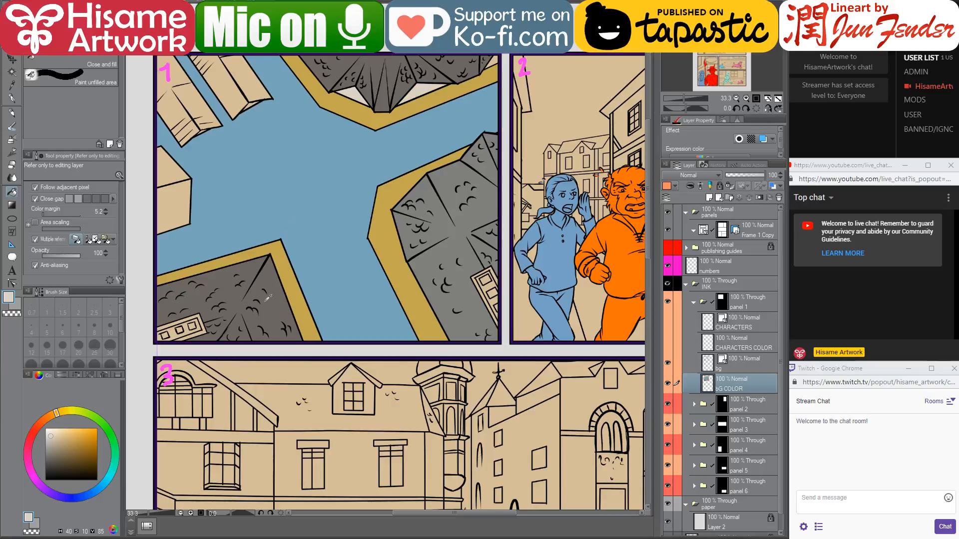
- Sample the ochre pavement color and fill the long dormers on panel 1's lower-left and right roofs with it and a slightly brighter ochre
alt+click(273, 245)
click(189, 340)
click(477, 274)
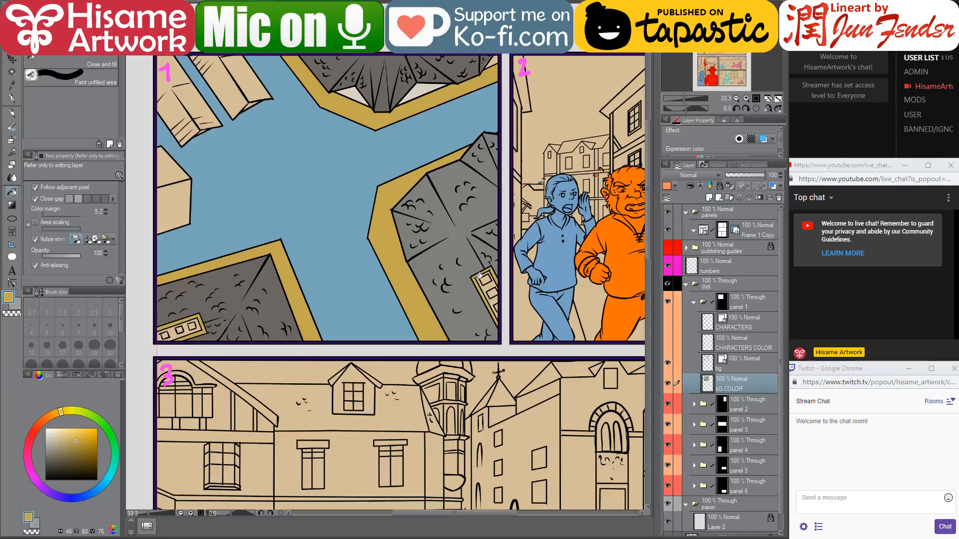
click(493, 283)
click(76, 434)
click(495, 282)
- Fill the small square windows of both ochre dormers in panel 1 with dark brown at hue 46, saturation 60, value 23
click(76, 468)
click(166, 332)
click(179, 329)
click(193, 325)
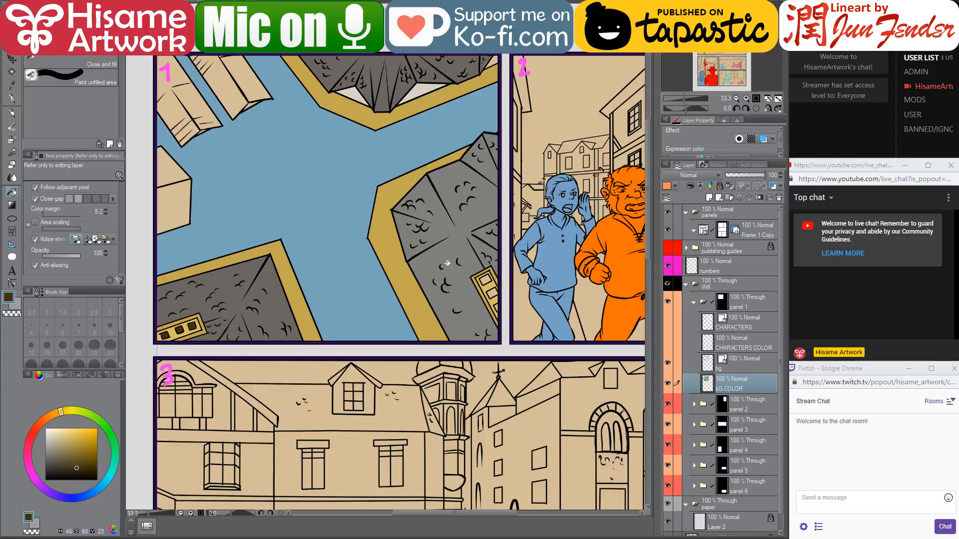
click(485, 278)
click(492, 292)
click(493, 291)
click(499, 303)
- Show panel 1's character layers and select the painted area of the CHARACTERS COLOR layer
scroll(283, 230, down, 2)
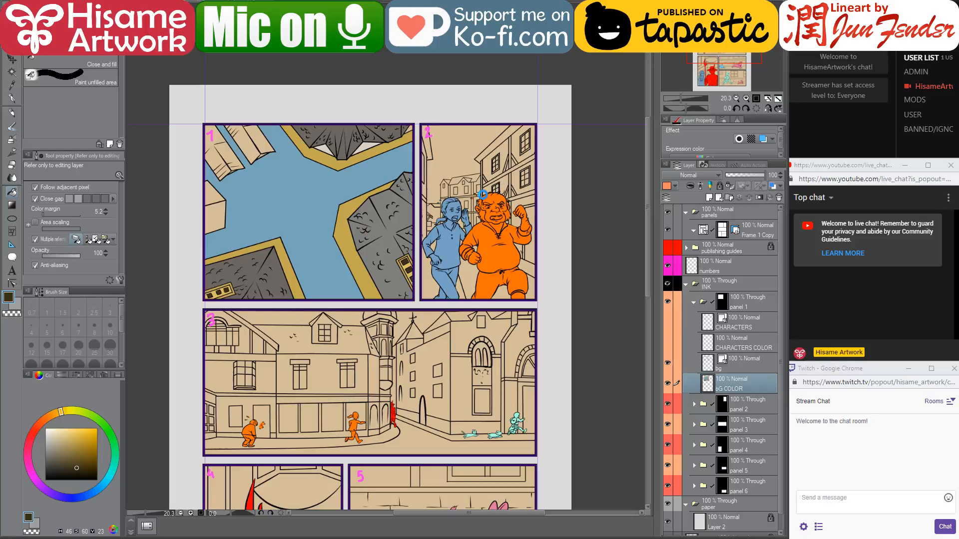
drag(668, 342, 672, 316)
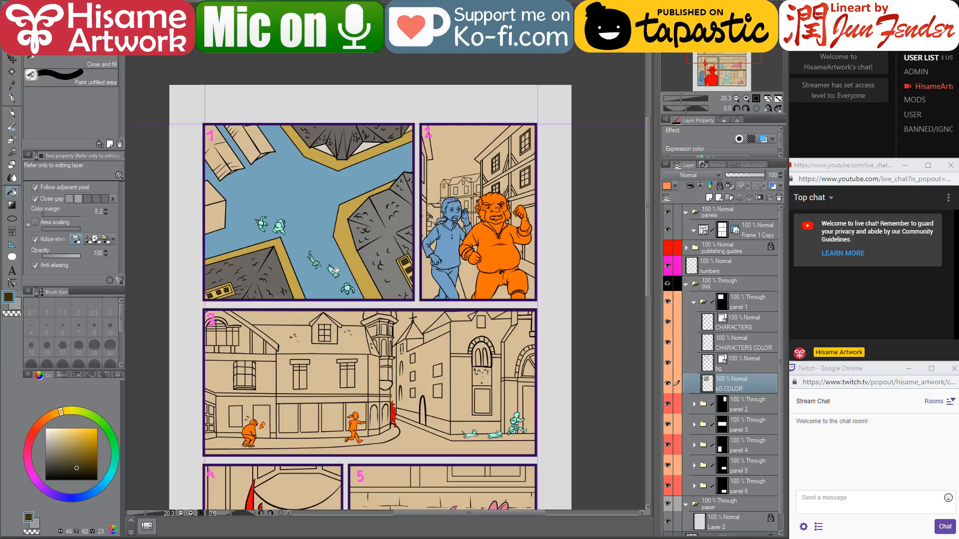
scroll(288, 241, up, 4)
click(712, 343)
ctrl+click(707, 342)
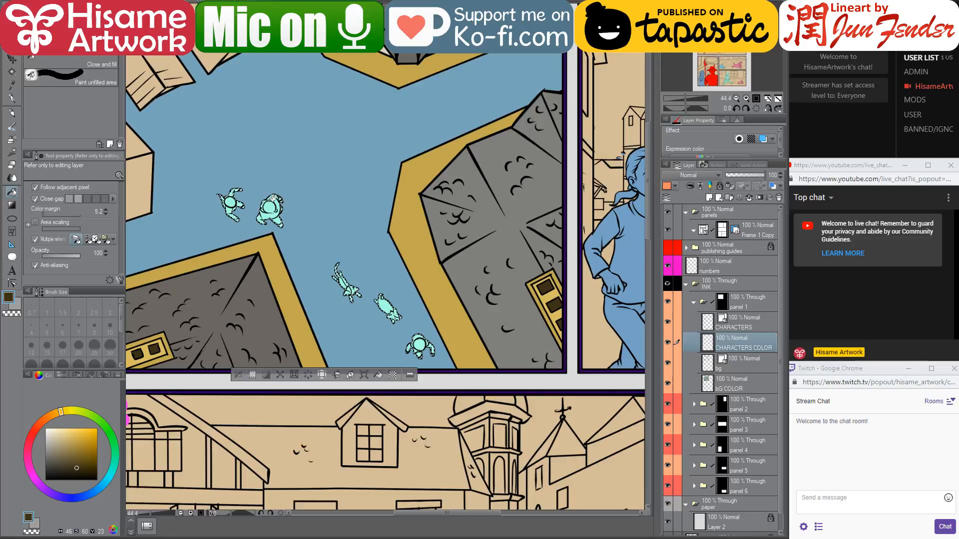
- Sample the corgi's tan from page_96 and paint panel 1's dog with the Colored pencil at brush size 80
click(12, 114)
click(199, 2)
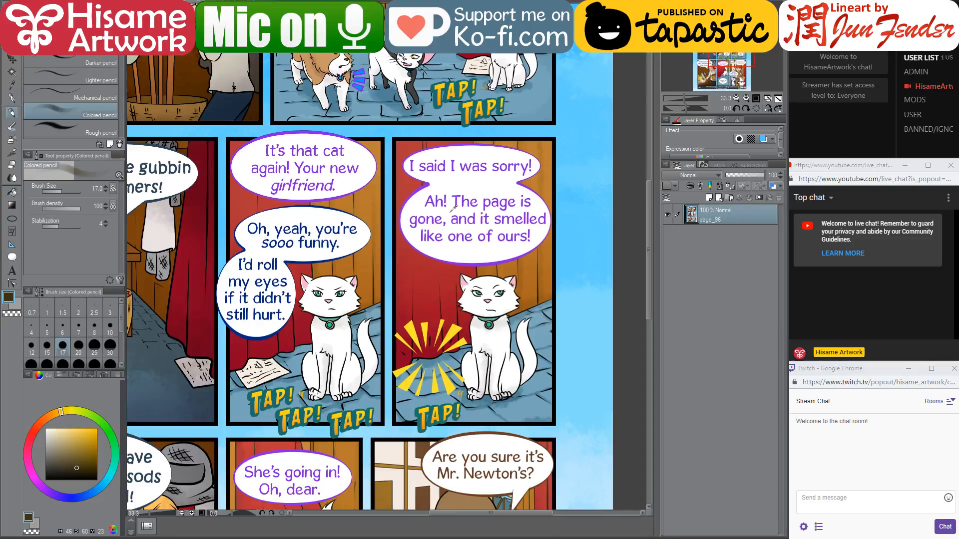
key(ctrl+Tab)
key(bracketright)
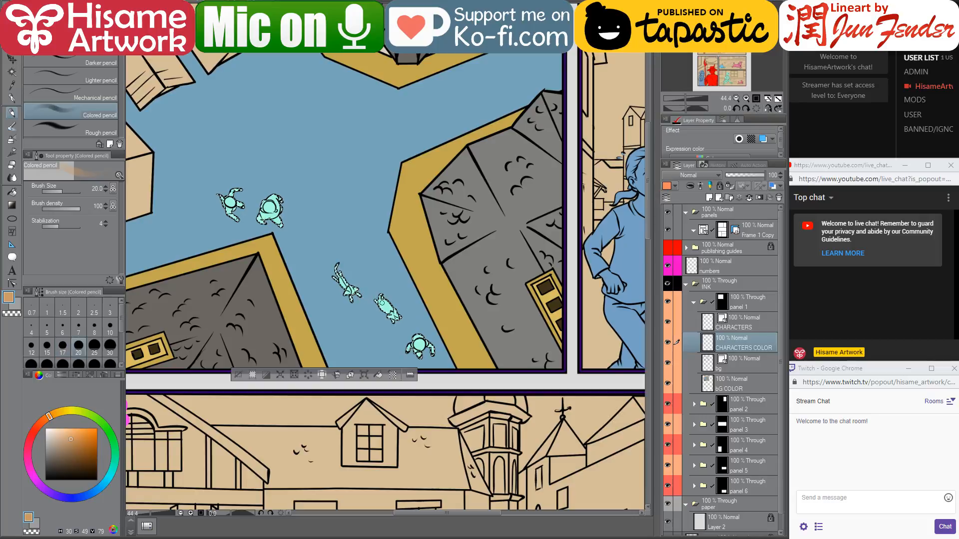
key(bracketright)
key(bracketright)
key(bracketright)
key(bracketright)
key(bracketright)
key(bracketright)
key(bracketright)
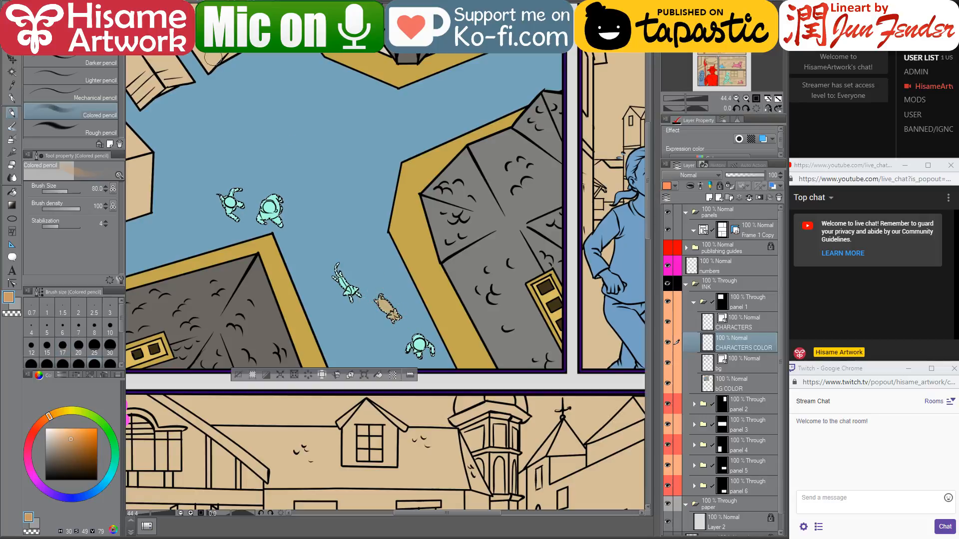
- Paint over panel 1's dog in the same tan using the G-pen at brush size 120
click(12, 98)
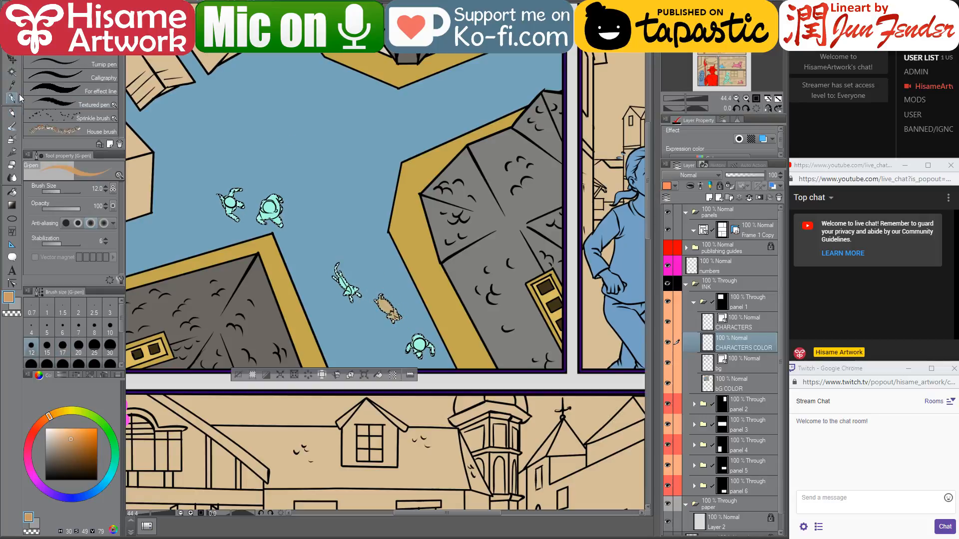
key(bracketright)
key(bracketright)
key(bracketright)
key(bracketright)
key(bracketright)
key(bracketright)
key(bracketright)
key(bracketright)
key(bracketright)
key(bracketright)
key(bracketright)
key(bracketright)
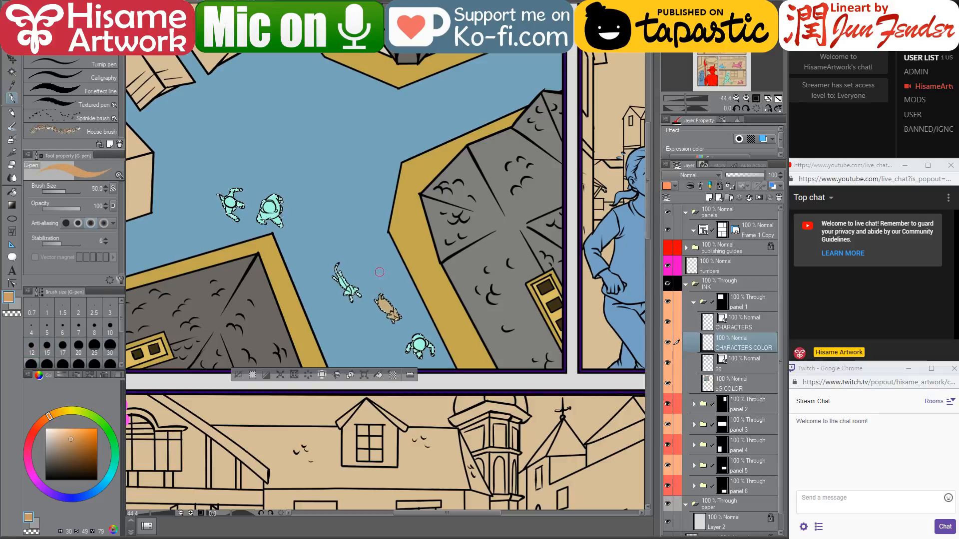
mouse_move(382, 300)
mouse_down()
mouse_move(393, 302)
mouse_move(392, 320)
mouse_up()
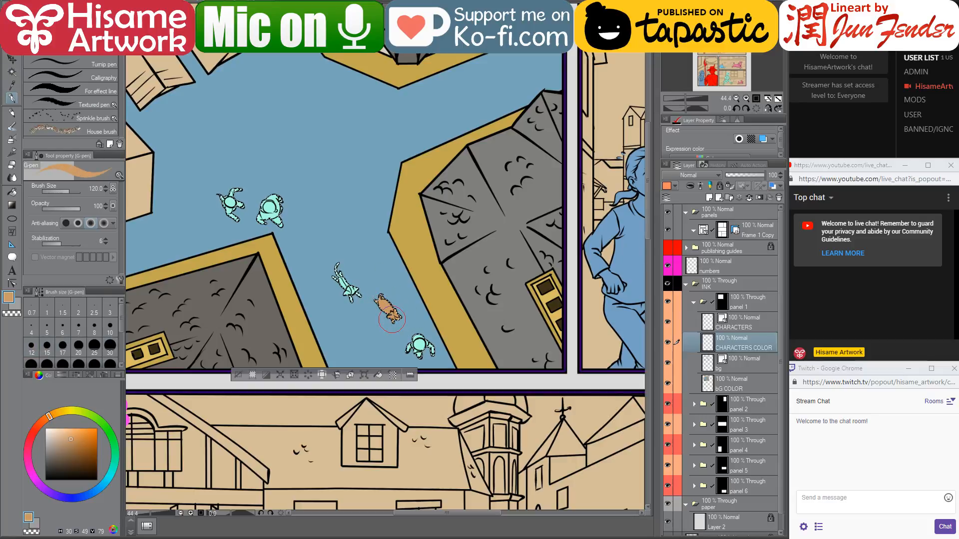
- Sample the hooded coat's brown from page_90 and paint the lowest figure beside the dog in panel 1
key(ctrl+Tab)
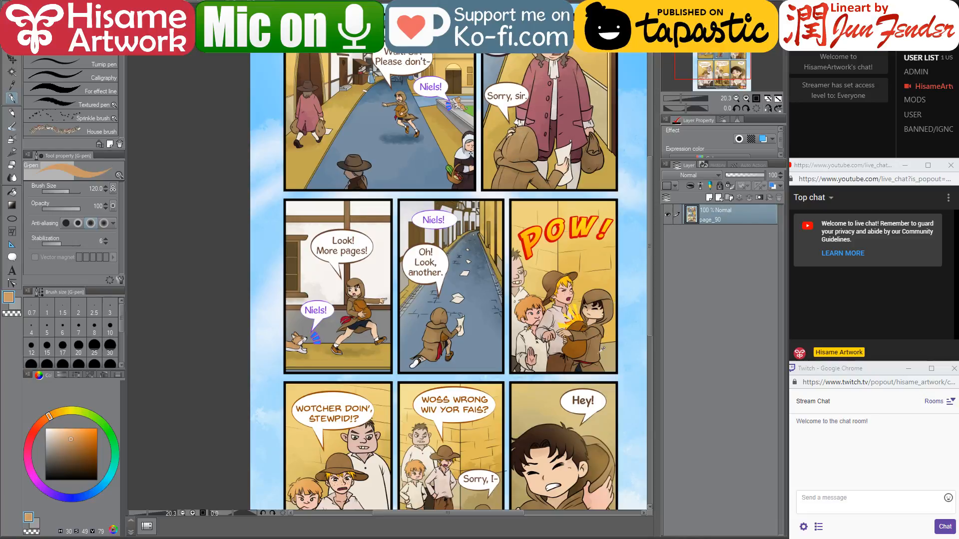
scroll(426, 340, up, 1)
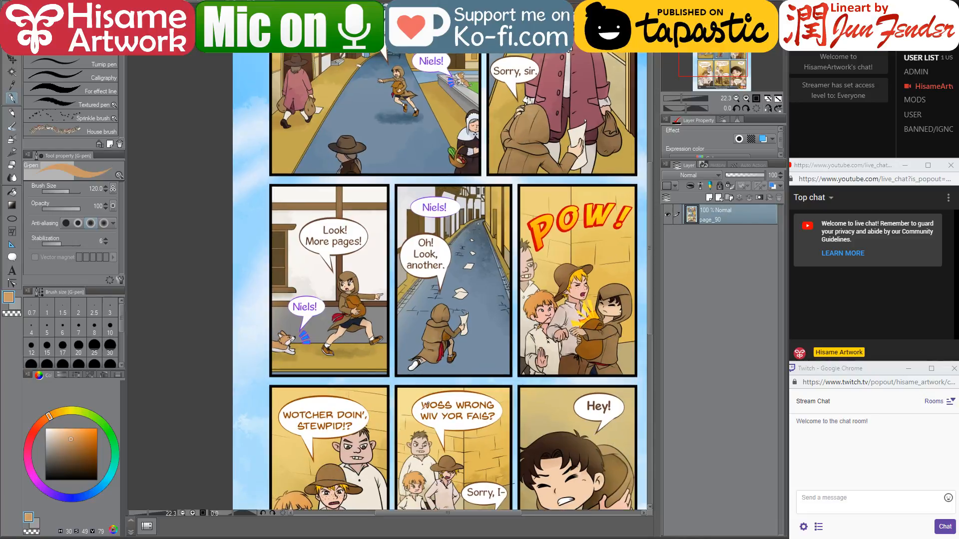
scroll(340, 309, up, 2)
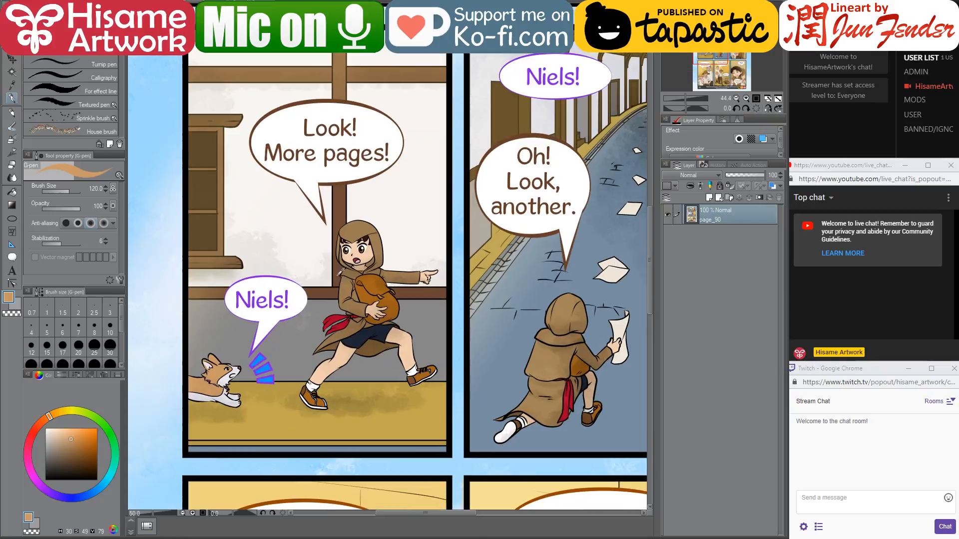
key(ctrl+Tab)
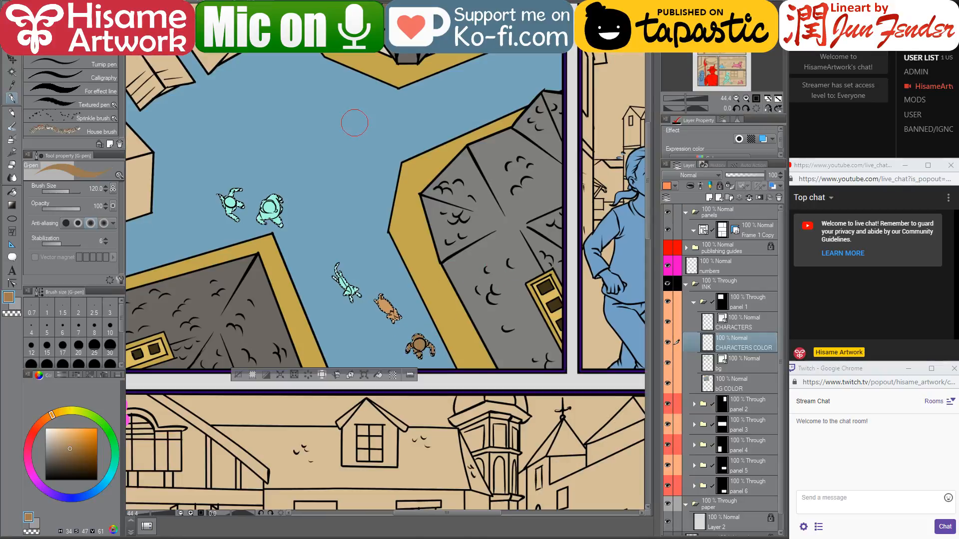
- Look through page_90's panels for further character color references
key(ctrl+Tab)
alt+click(450, 128)
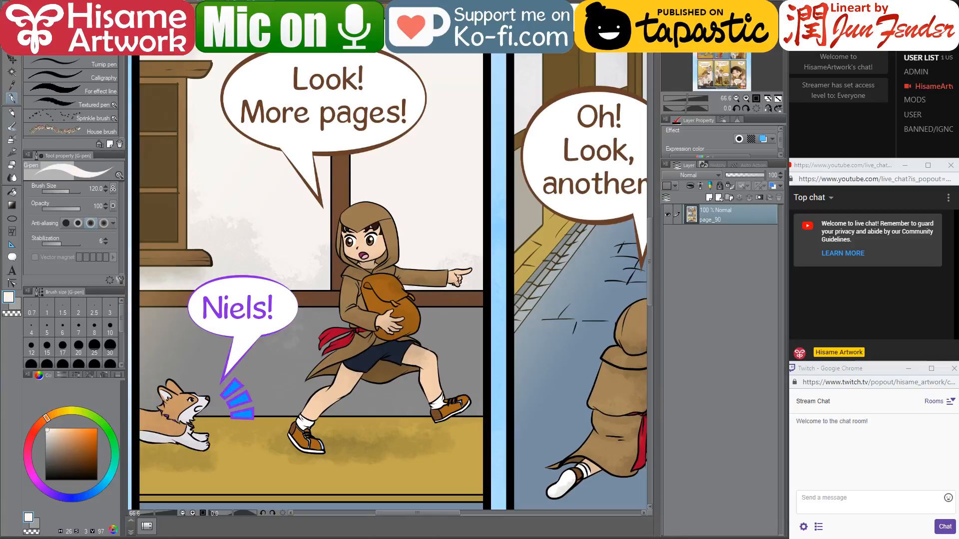
scroll(518, 291, down, 3)
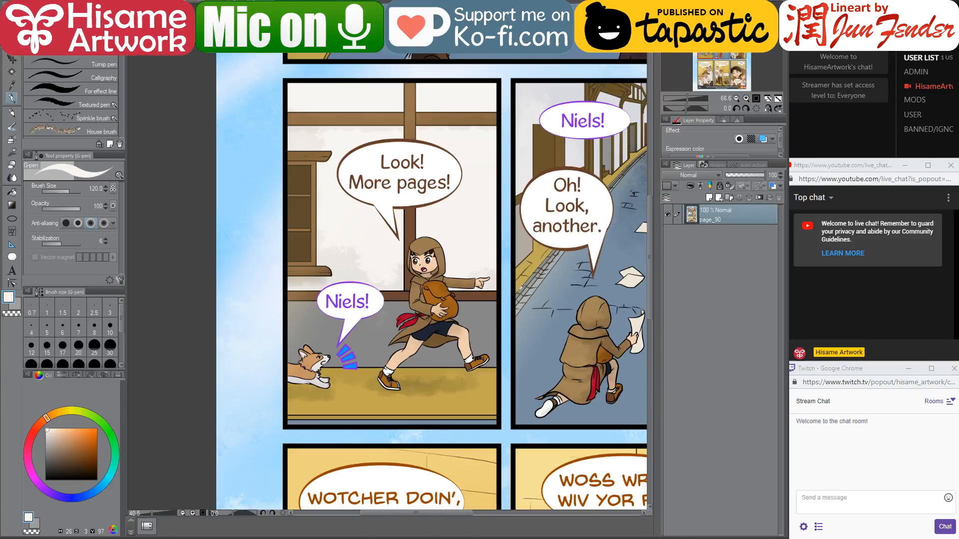
scroll(521, 289, down, 1)
drag(564, 173, 392, 113)
drag(426, 384, 415, 122)
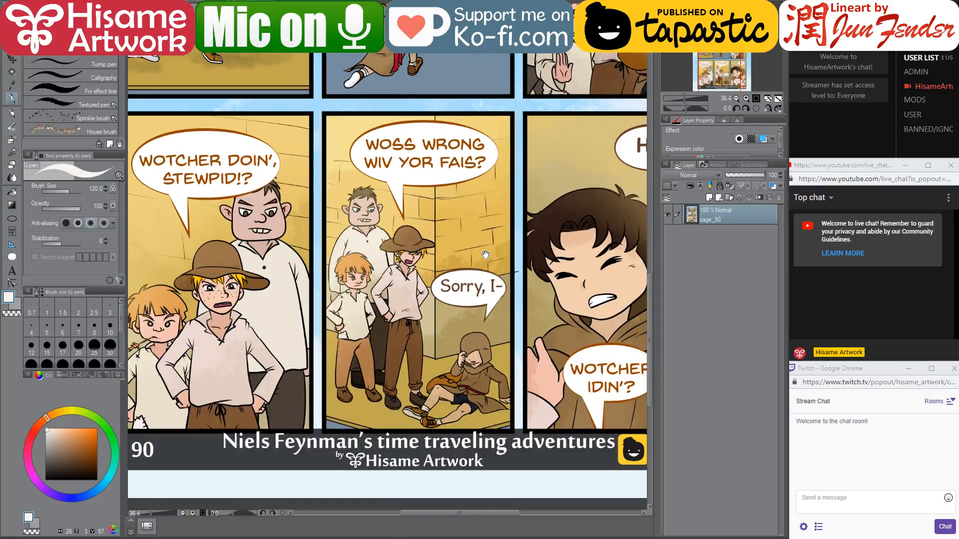
scroll(486, 255, up, 10)
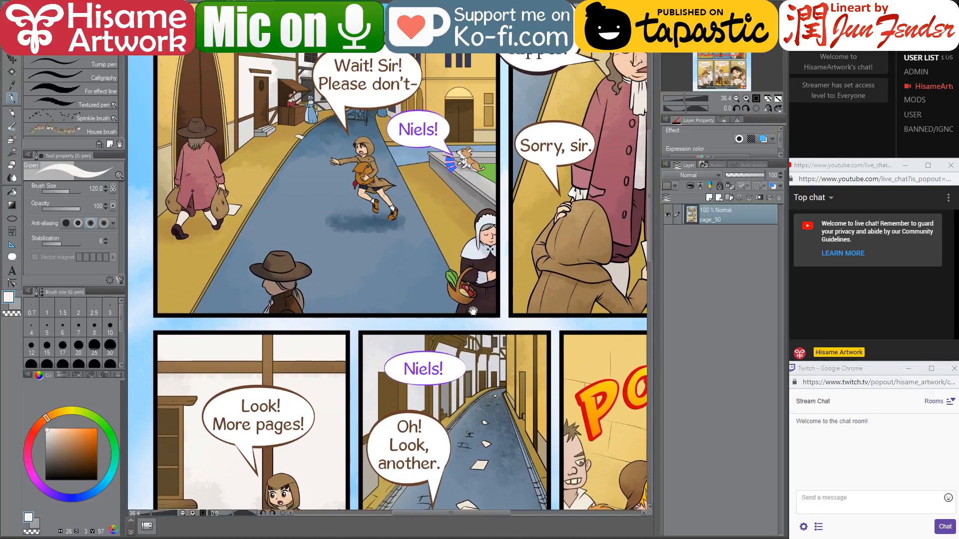
drag(472, 311, 445, 327)
- Sample the black cat's dark gray from page_96 and paint panel 1's cat with it
click(200, 2)
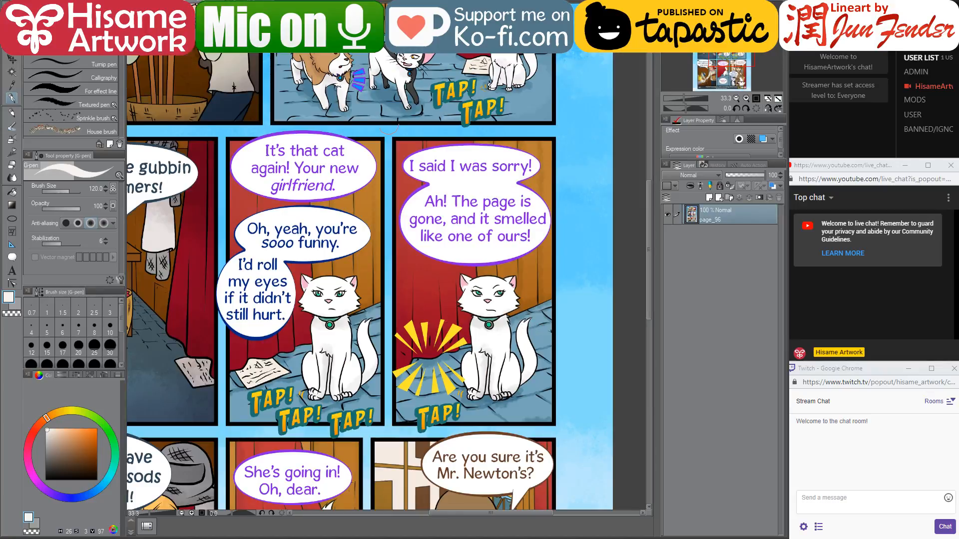
drag(389, 125, 451, 306)
alt+click(452, 229)
key(ctrl+Tab)
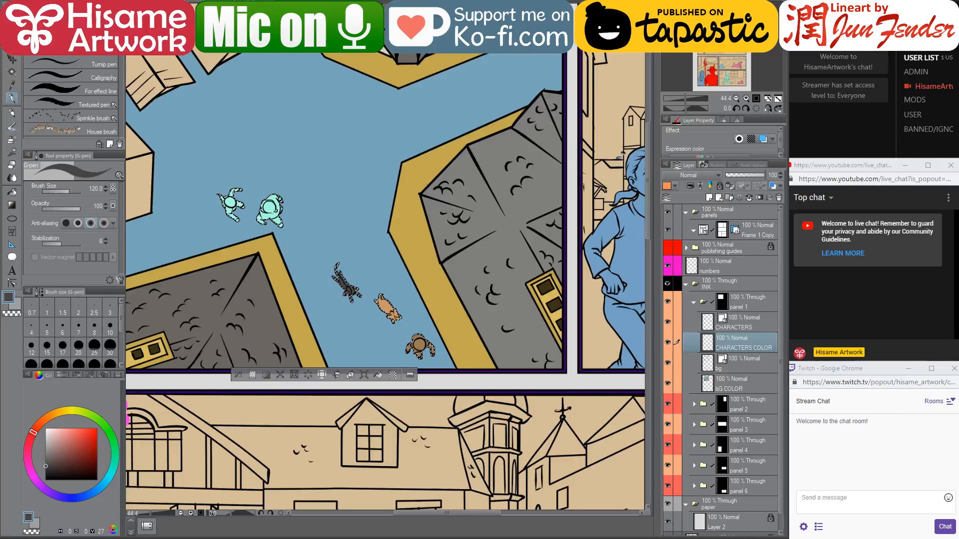
- Sample white from page_96 and fill the white patches on the back and head of panel 1's cat
key(ctrl+Tab)
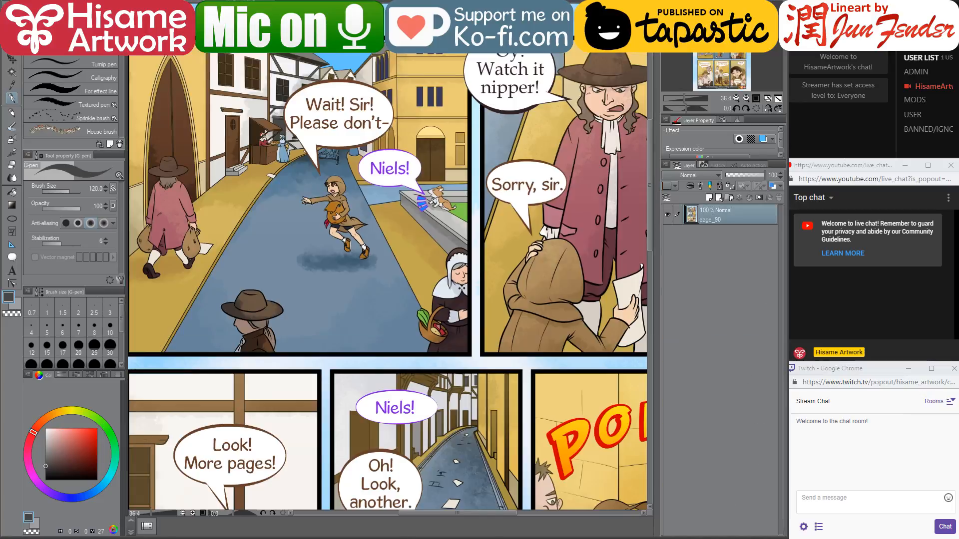
key(ctrl+Tab)
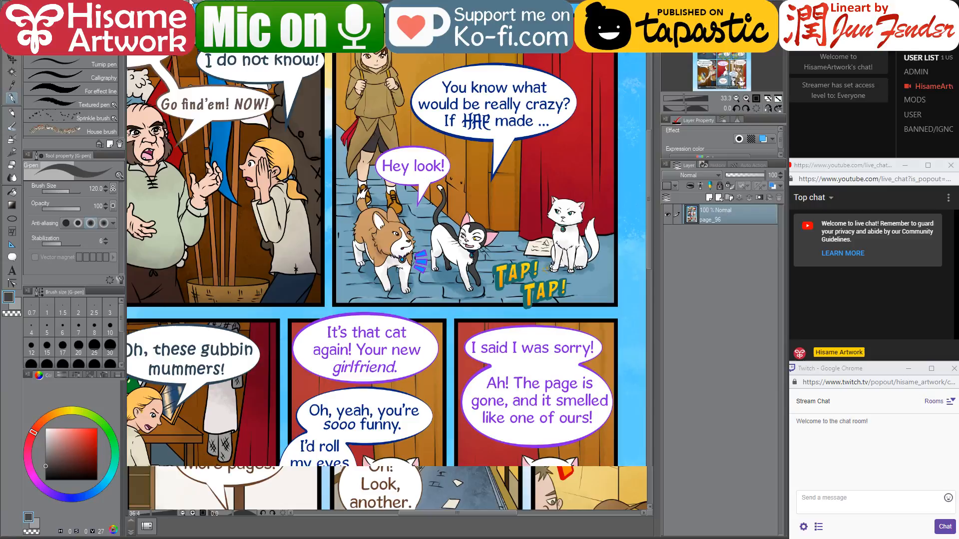
key(ctrl+Tab)
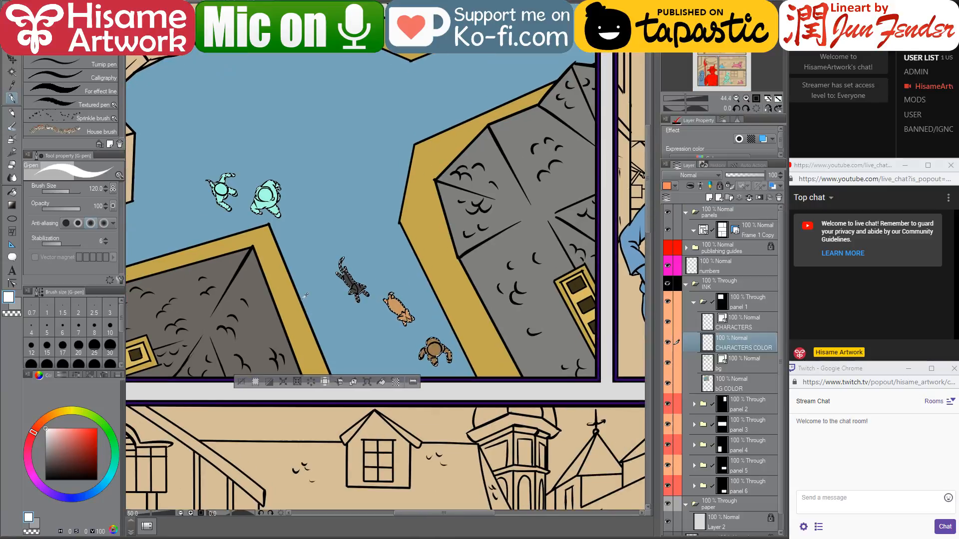
scroll(304, 295, up, 5)
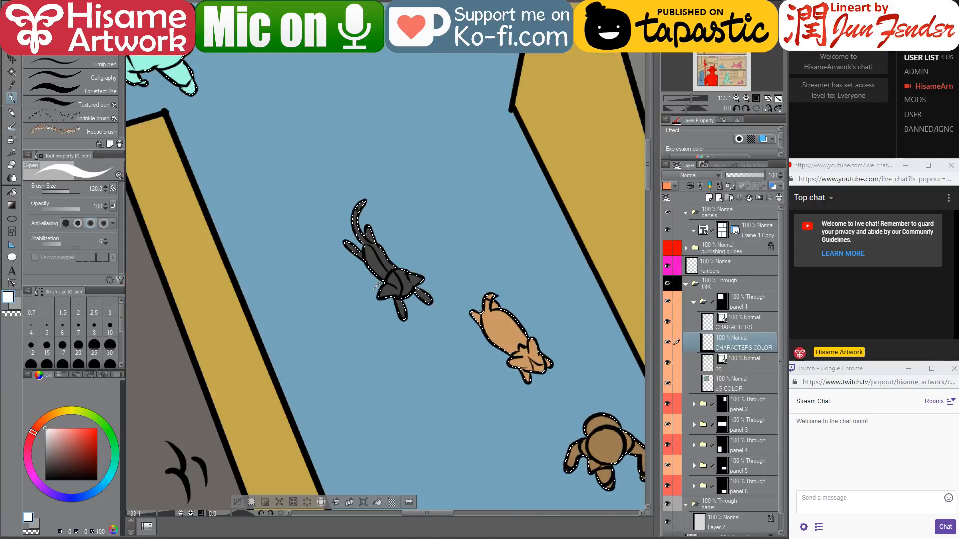
scroll(376, 286, up, 1)
key(g)
click(371, 257)
click(398, 280)
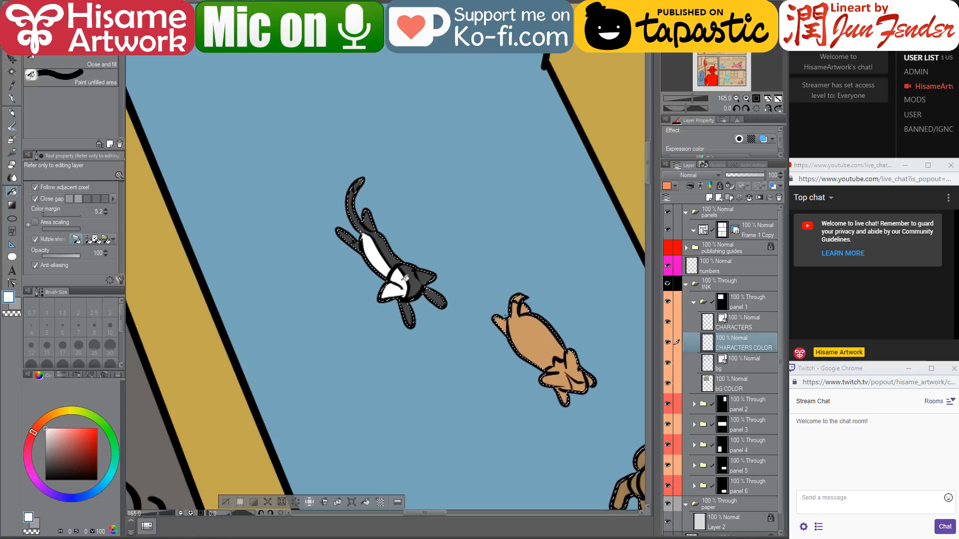
- Fill a front leg, a hind leg and the tail tip of panel 1's cat with white
click(425, 288)
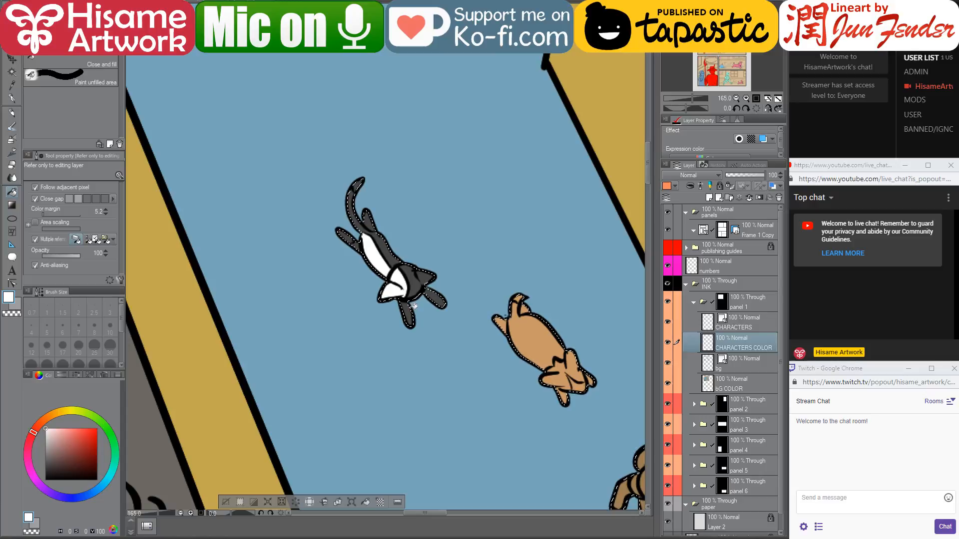
click(410, 312)
click(362, 236)
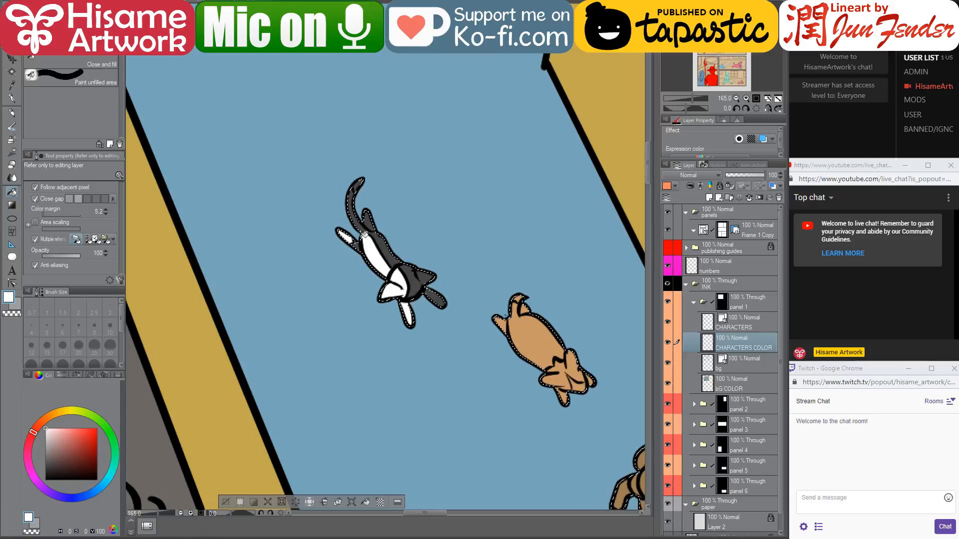
click(356, 246)
click(359, 182)
- Paint the larger teal figure in panel 1 with the G-pen, using the man's skin tone sampled from page_96 and the lowest figure's brown
scroll(573, 243, down, 5)
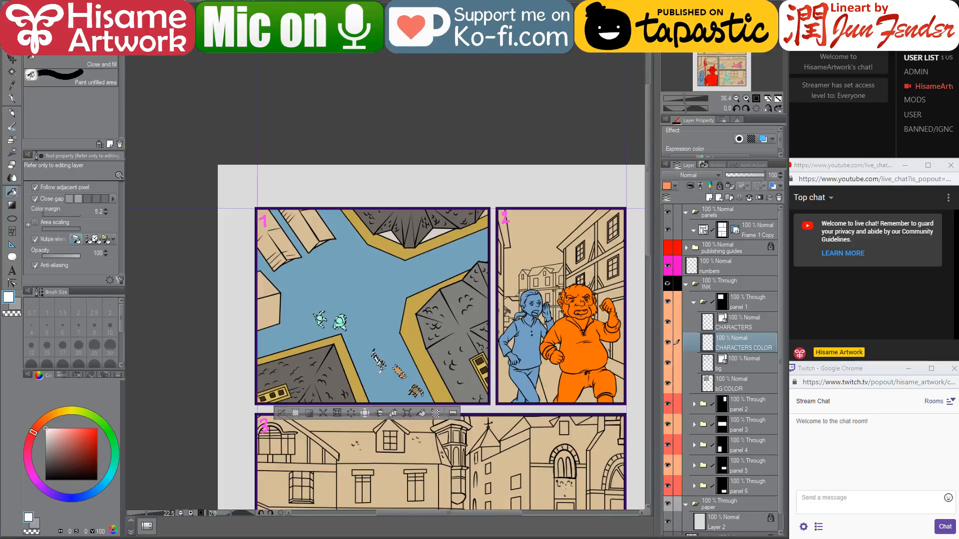
drag(427, 363, 410, 312)
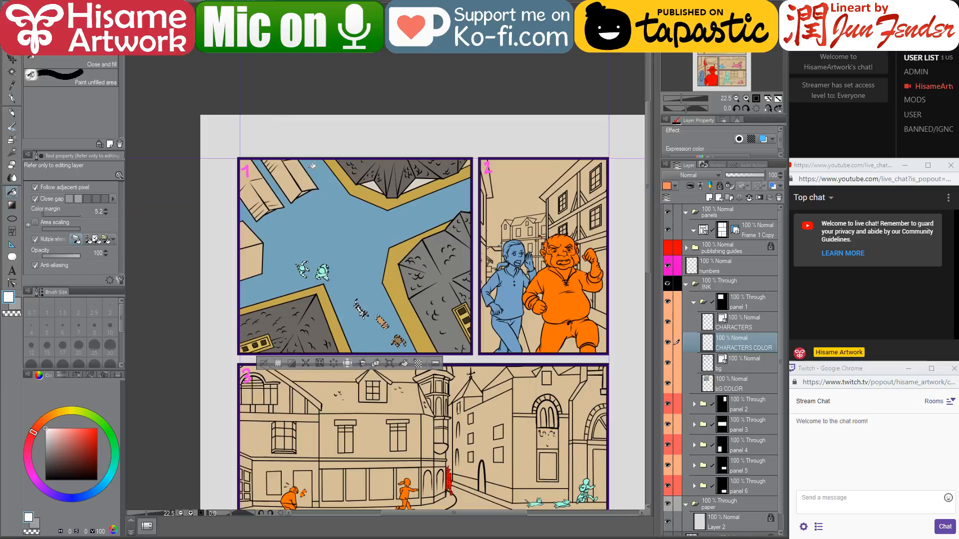
click(195, 2)
alt+click(150, 108)
click(150, 3)
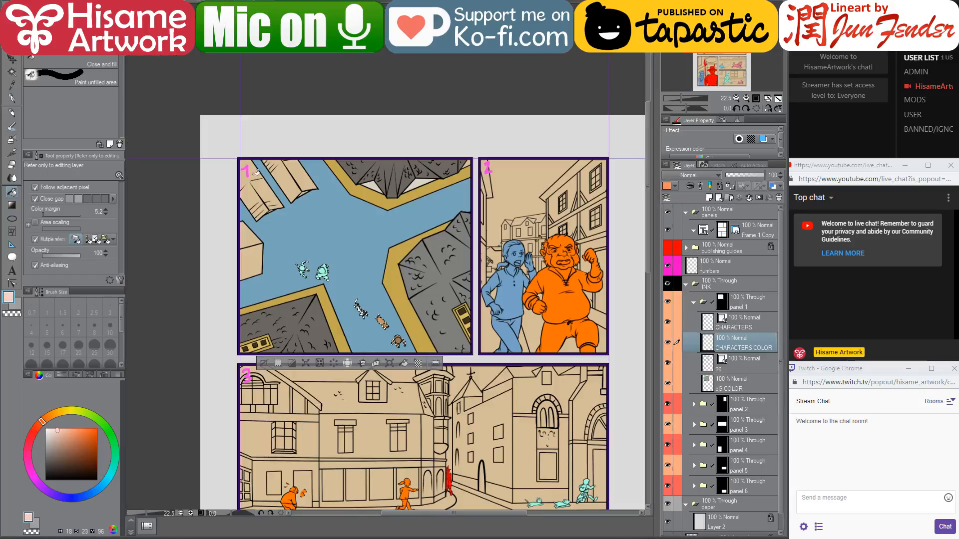
scroll(314, 280, up, 5)
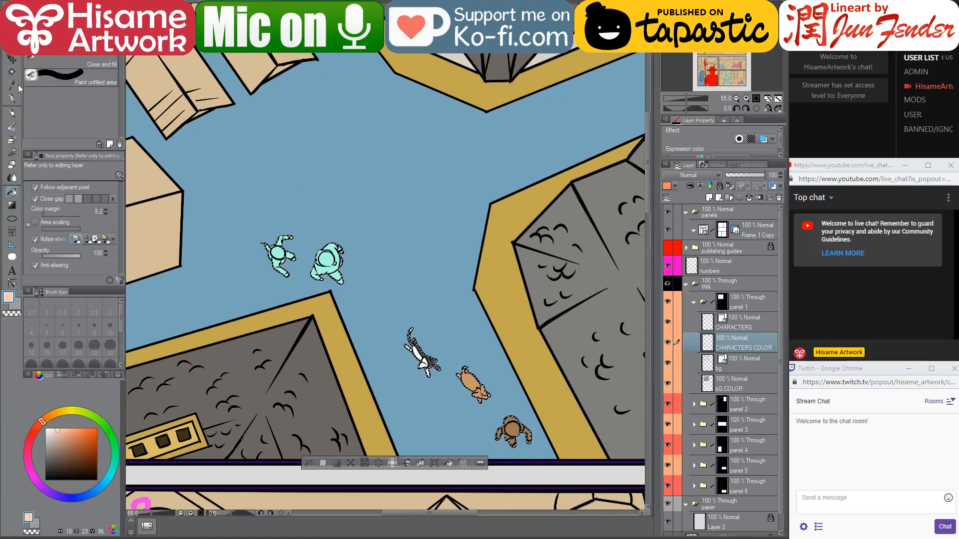
key(p)
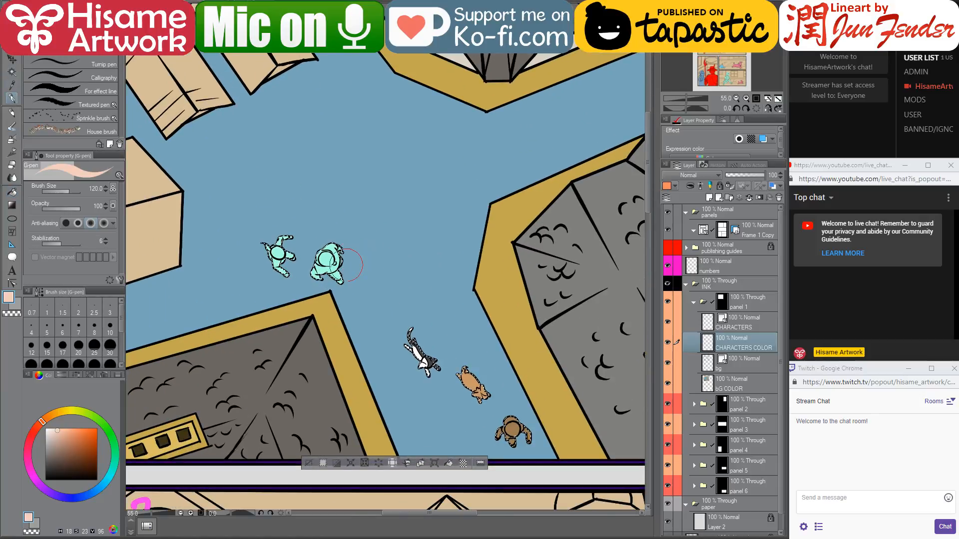
mouse_move(350, 264)
mouse_down()
mouse_move(325, 260)
mouse_move(341, 279)
mouse_up()
alt+click(511, 429)
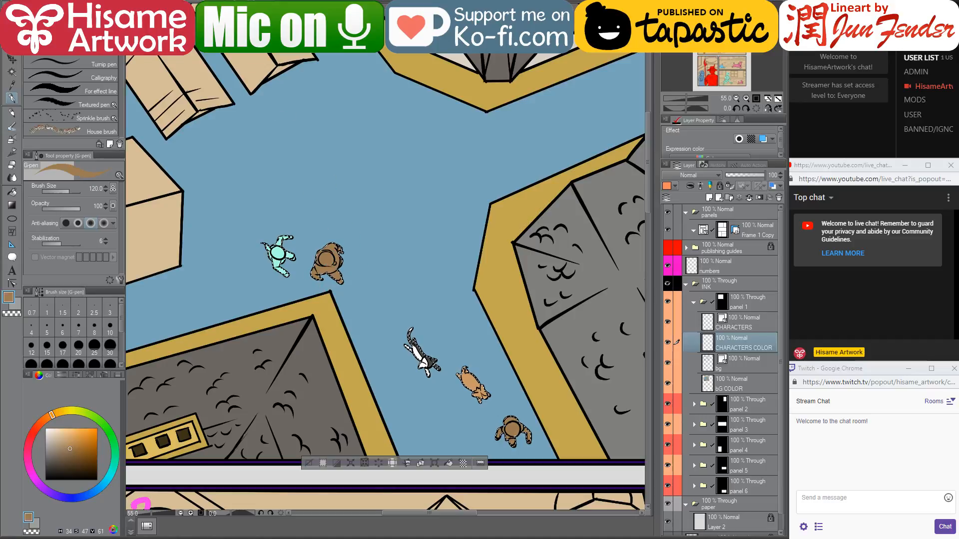
- Sample the man's skin tone from page_96 and paint the larger figure's bald head in panel 1 with a size 40 G-pen
key(ctrl+Tab)
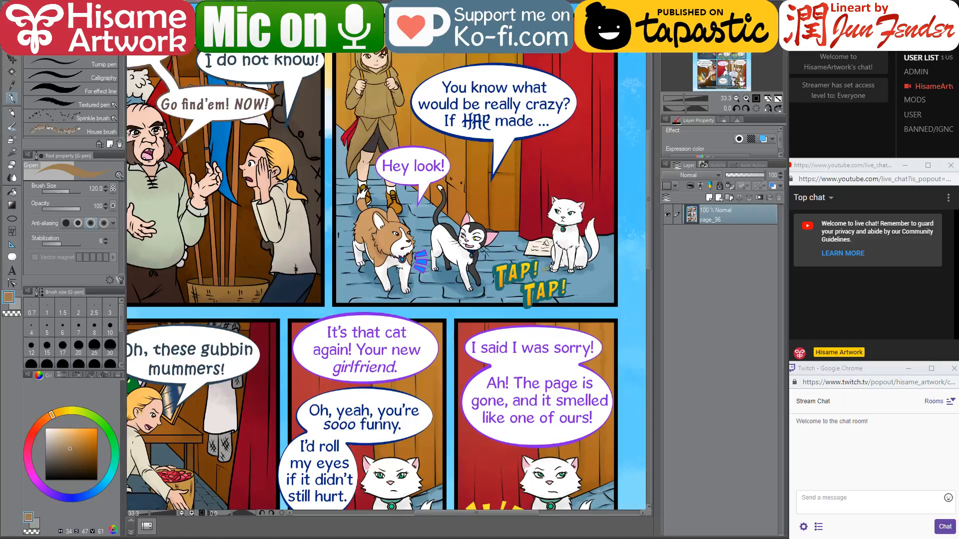
key(ctrl+Tab)
scroll(375, 281, up, 6)
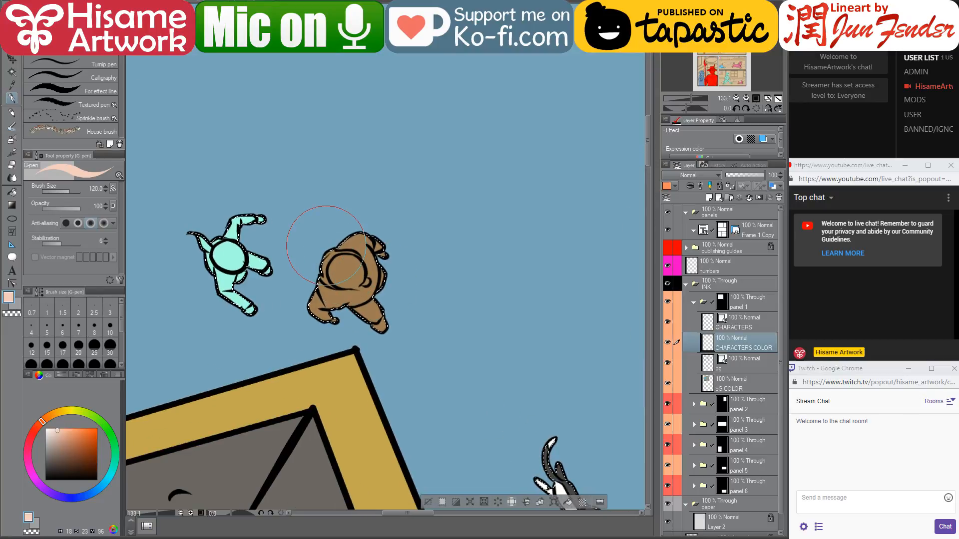
key(bracketleft)
key(bracketleft)
key(bracketleft)
key(bracketleft)
key(bracketleft)
key(bracketleft)
click(342, 269)
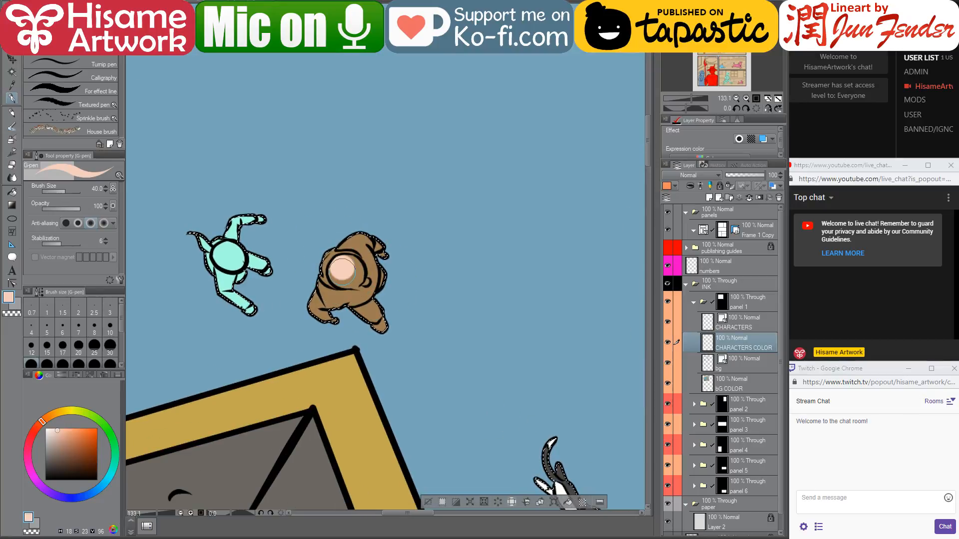
drag(342, 272, 349, 270)
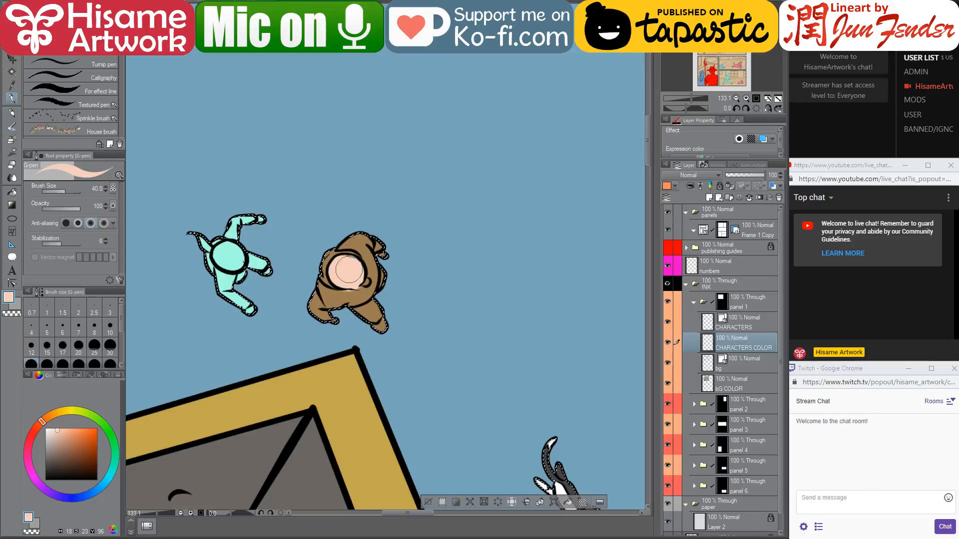
scroll(349, 270, up, 5)
- Switch to the YouTube live chat and send "Hiii :D", "how are you?" and "can you hear me?"
click(879, 323)
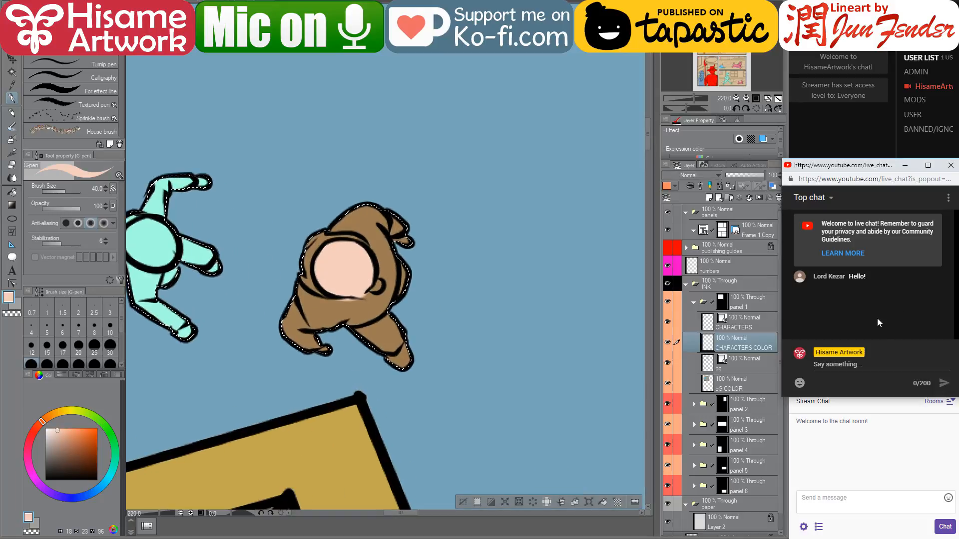
click(846, 365)
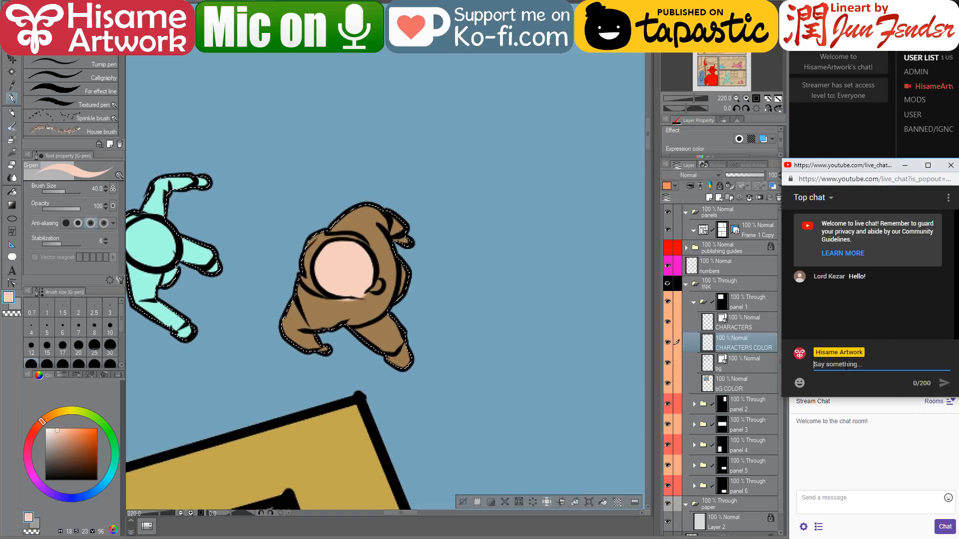
text(Hiii :D)
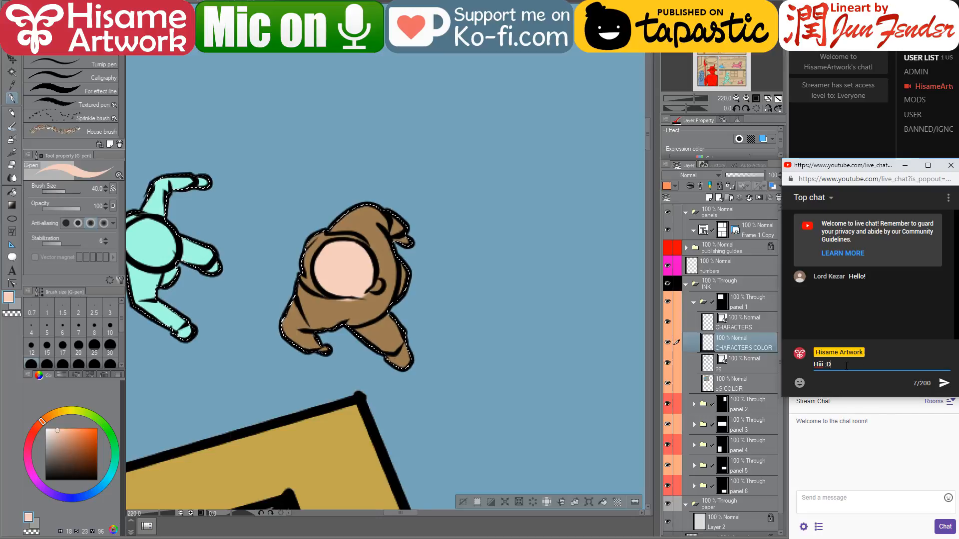
key(Return)
text(how are)
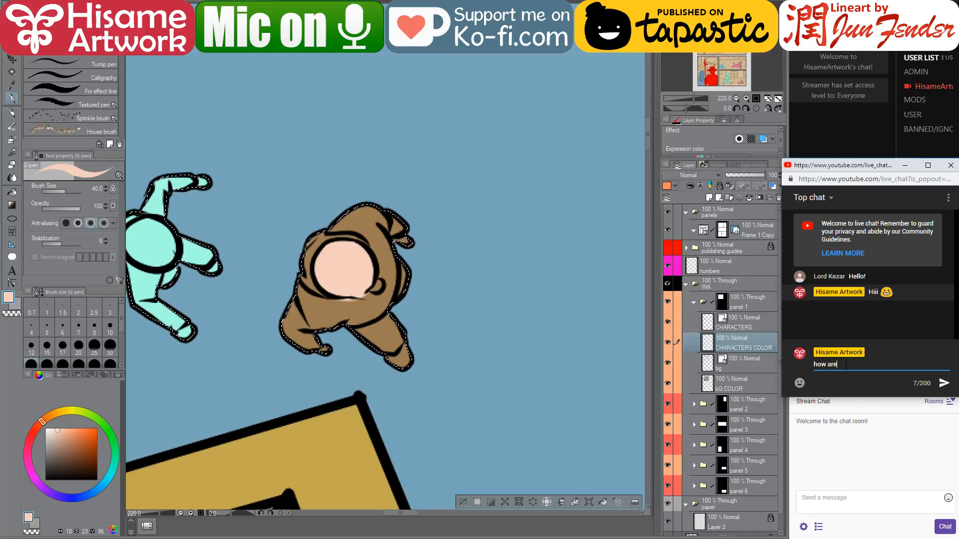
text( you?)
key(Return)
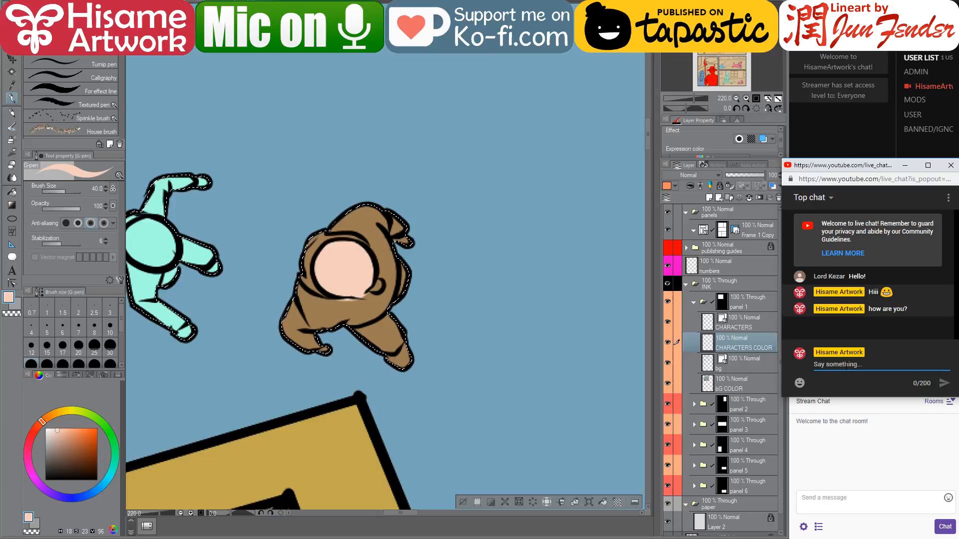
text(can you he)
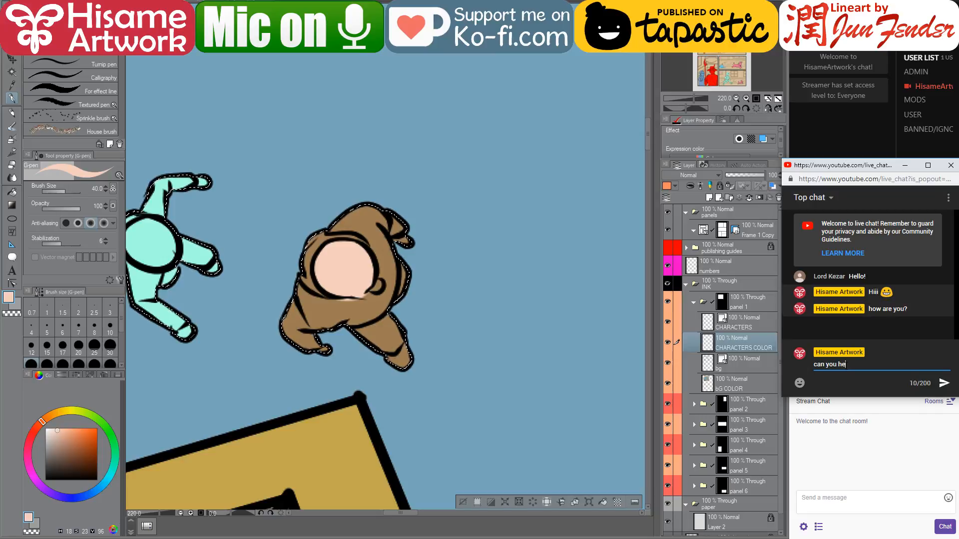
key(Return)
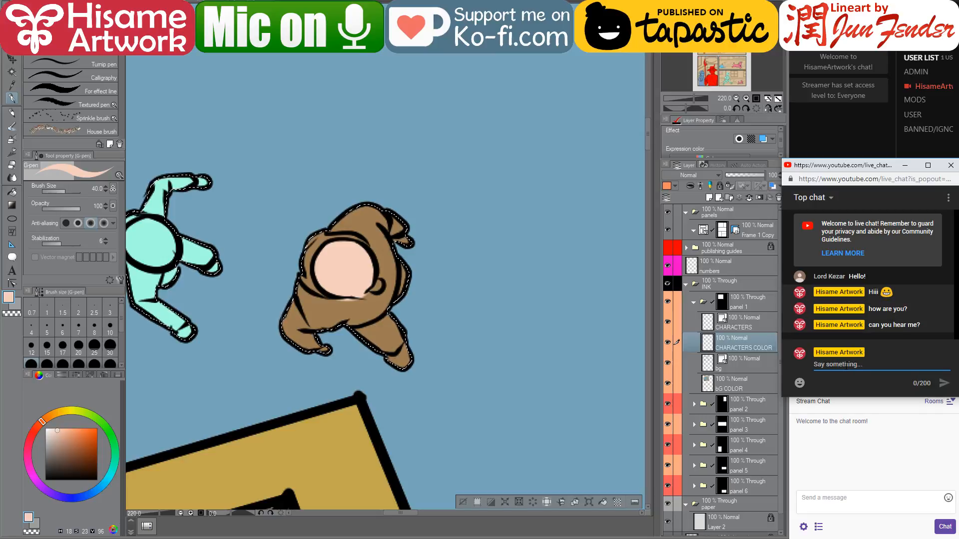
- Return to the comic page and paint the larger figure's ear and both hands with the head's skin tone at brush size 15
click(507, 153)
alt+click(348, 308)
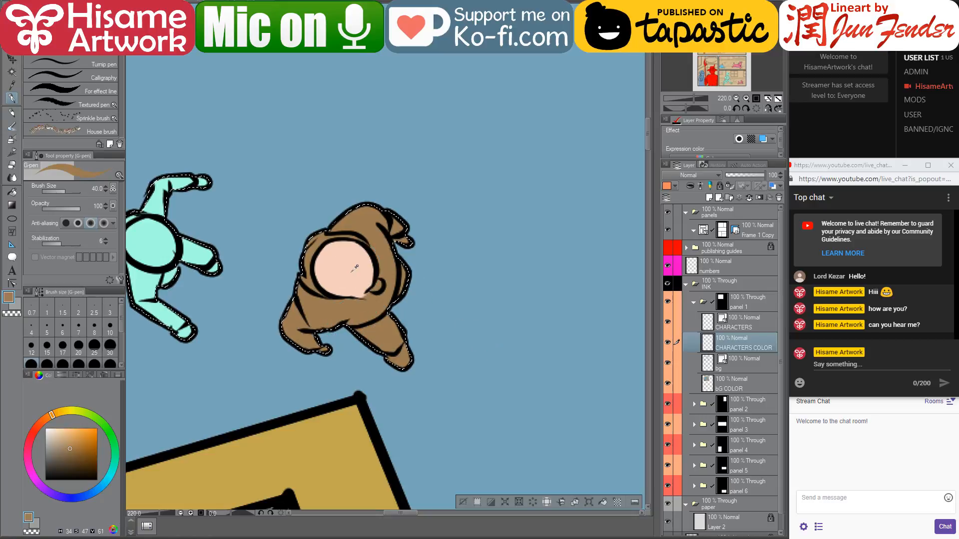
alt+click(361, 282)
key(bracketleft)
key(bracketleft)
key(bracketleft)
key(bracketleft)
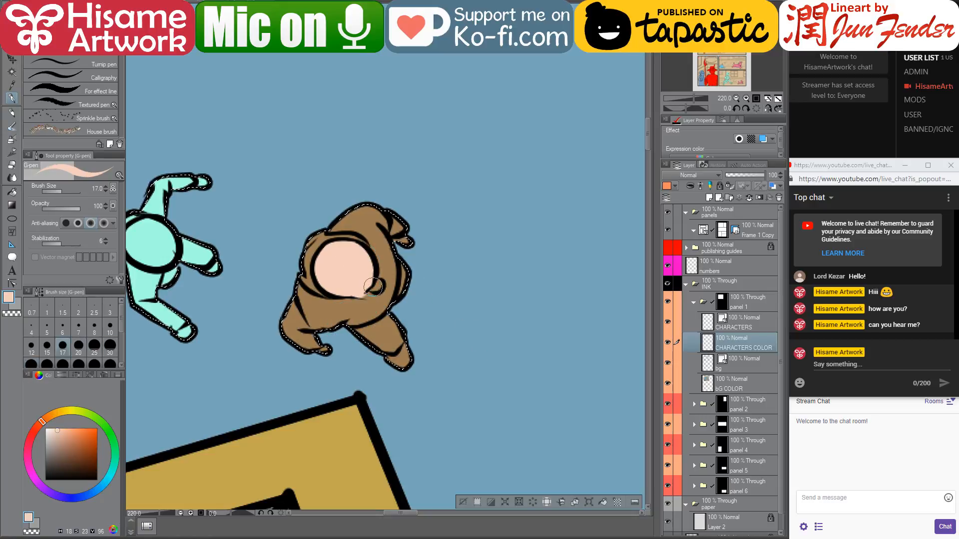
key(bracketleft)
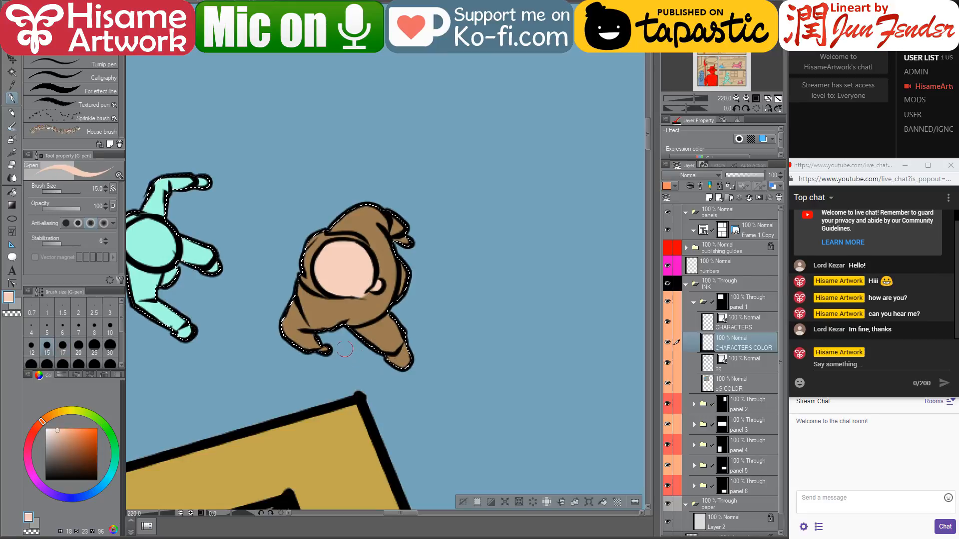
alt+click(385, 245)
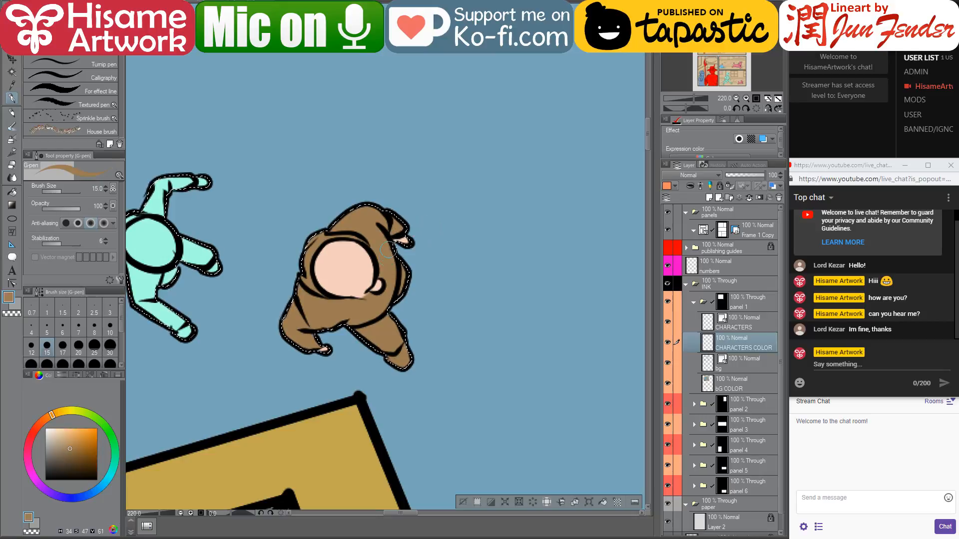
- Sample the man's pale green shirt color from page_96 and paint the larger figure's torso and sleeves, reducing the brush size to 12 for small areas
click(179, 8)
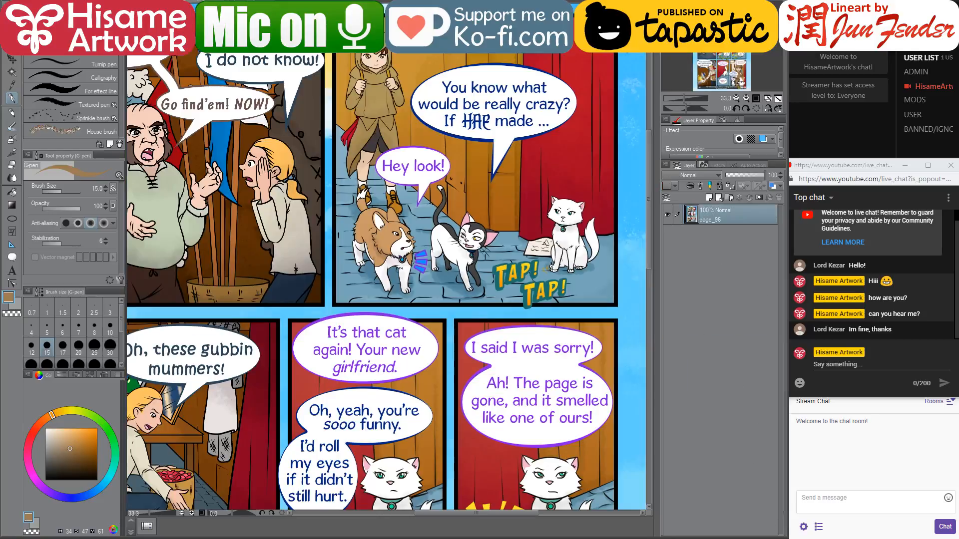
alt+click(163, 206)
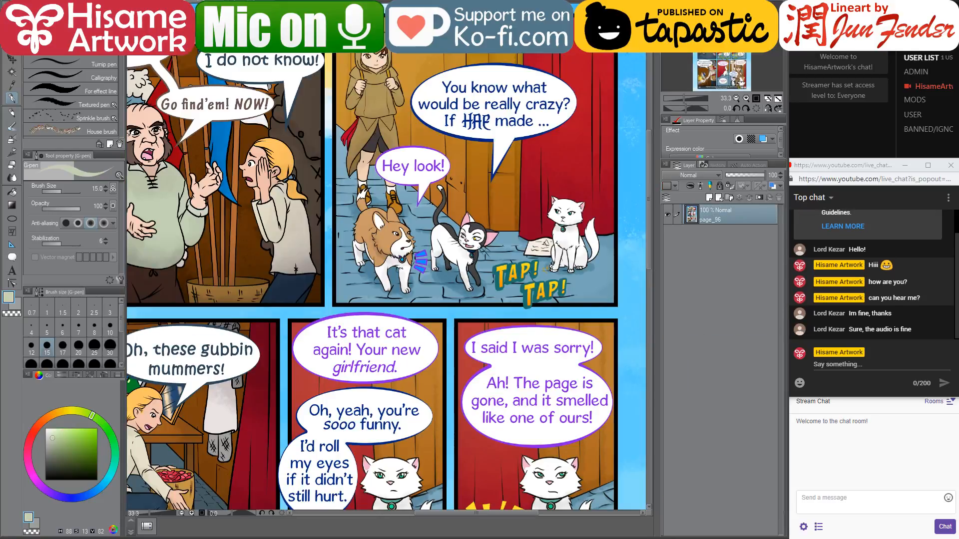
key(ctrl+Tab)
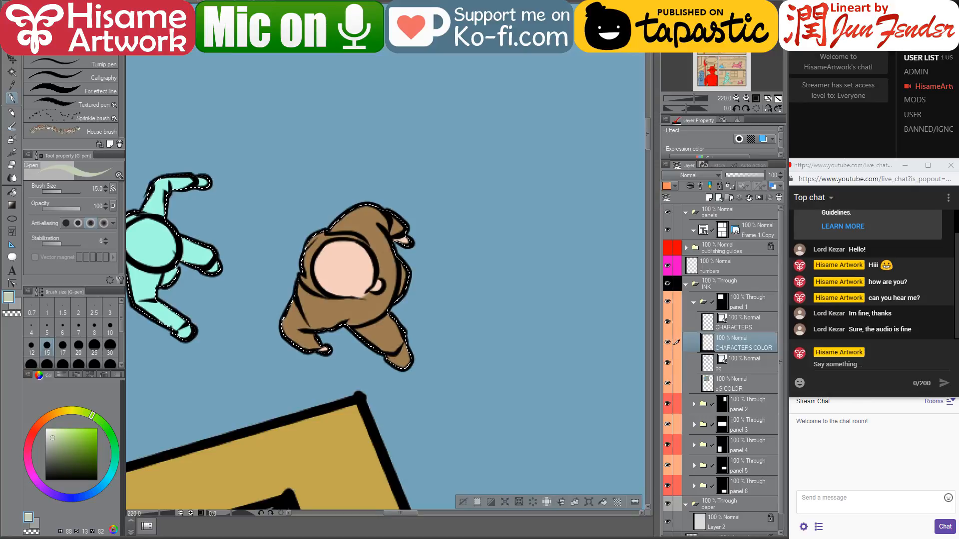
scroll(281, 283, up, 2)
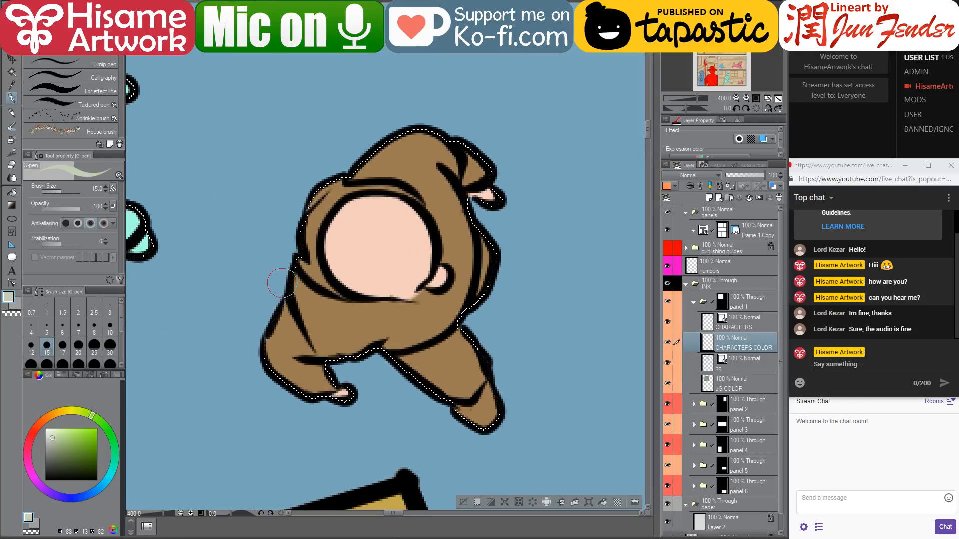
mouse_move(297, 292)
mouse_down()
mouse_move(345, 326)
mouse_move(315, 305)
mouse_move(401, 320)
mouse_move(454, 299)
mouse_move(466, 277)
mouse_move(460, 264)
mouse_move(468, 271)
mouse_move(463, 283)
mouse_move(397, 149)
mouse_move(426, 170)
mouse_move(428, 194)
mouse_move(401, 171)
mouse_move(353, 172)
mouse_move(427, 140)
mouse_move(455, 137)
mouse_move(476, 156)
mouse_move(457, 196)
mouse_move(462, 155)
mouse_move(427, 145)
mouse_move(406, 155)
mouse_move(438, 178)
mouse_move(434, 157)
mouse_move(444, 169)
mouse_move(465, 262)
mouse_move(441, 325)
mouse_move(457, 315)
mouse_move(406, 338)
mouse_move(247, 342)
mouse_move(306, 348)
mouse_move(325, 384)
mouse_up()
key(bracketleft)
key(bracketleft)
key(bracketright)
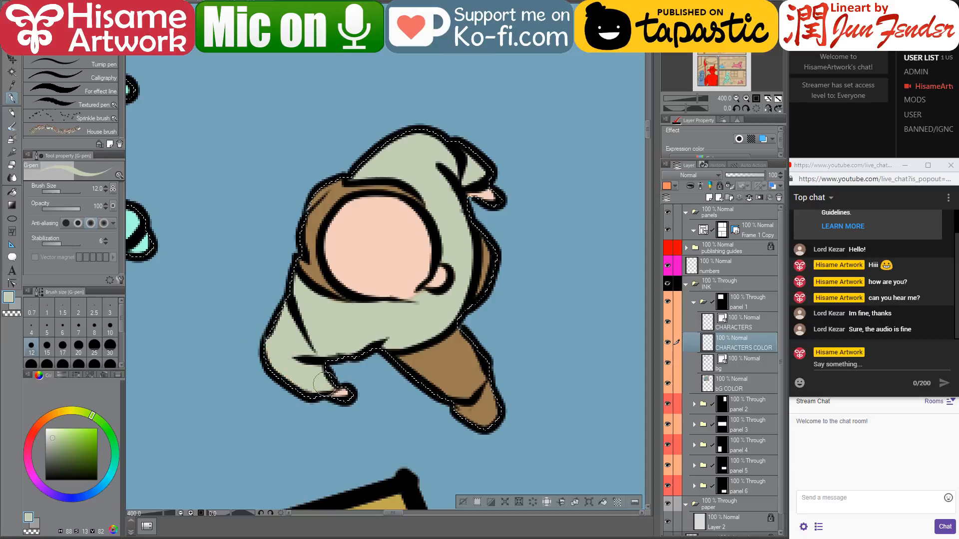
- Sample the gray-brown at the man's head on page_96 and fill the area beside the larger figure's bald head
key(ctrl+Tab)
alt+click(134, 146)
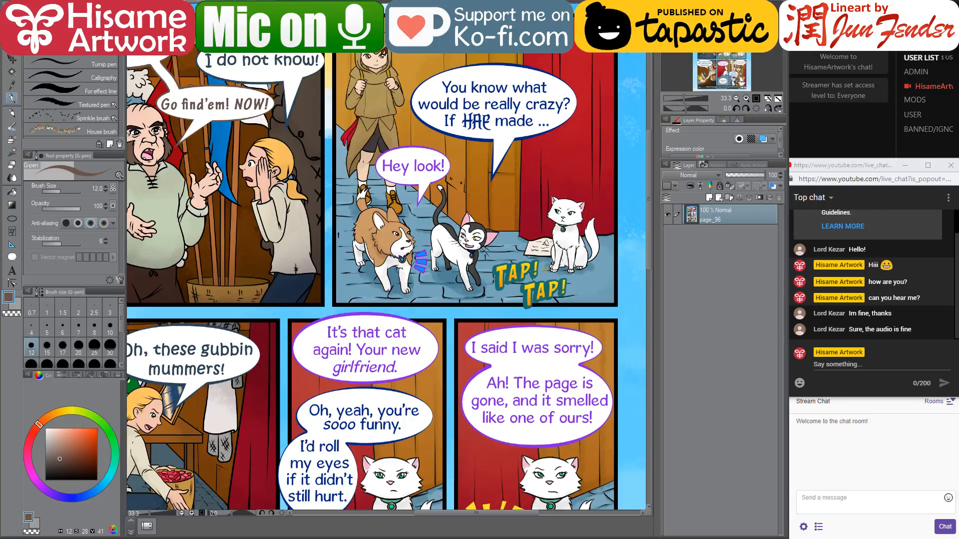
key(ctrl+Tab)
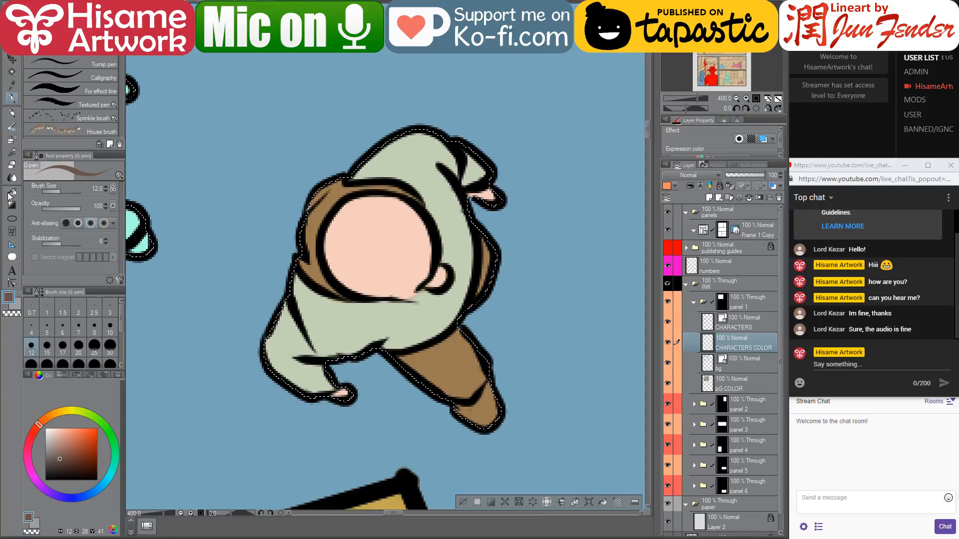
click(9, 196)
click(321, 270)
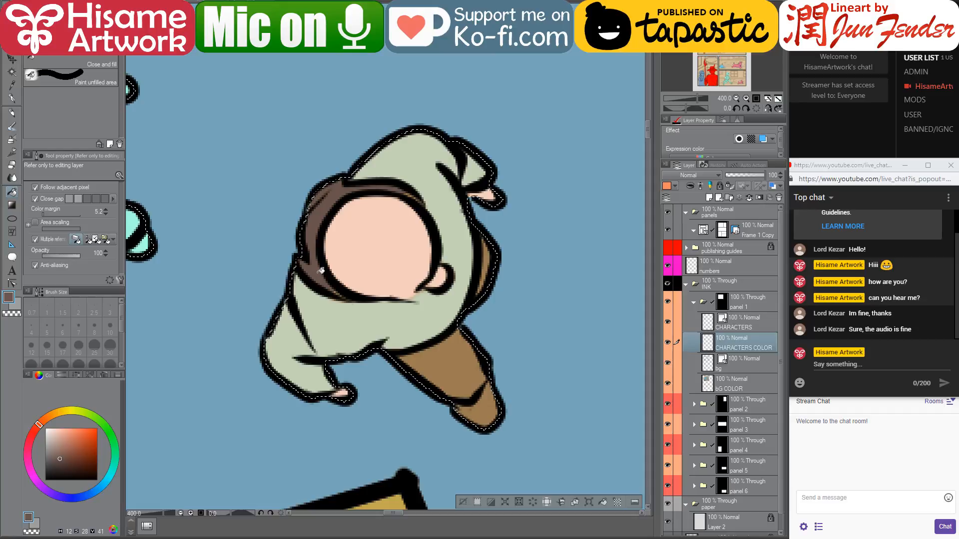
- Sample the man's dark brown trouser color from page_96 and paint the larger figure's legs with the G-pen
key(p)
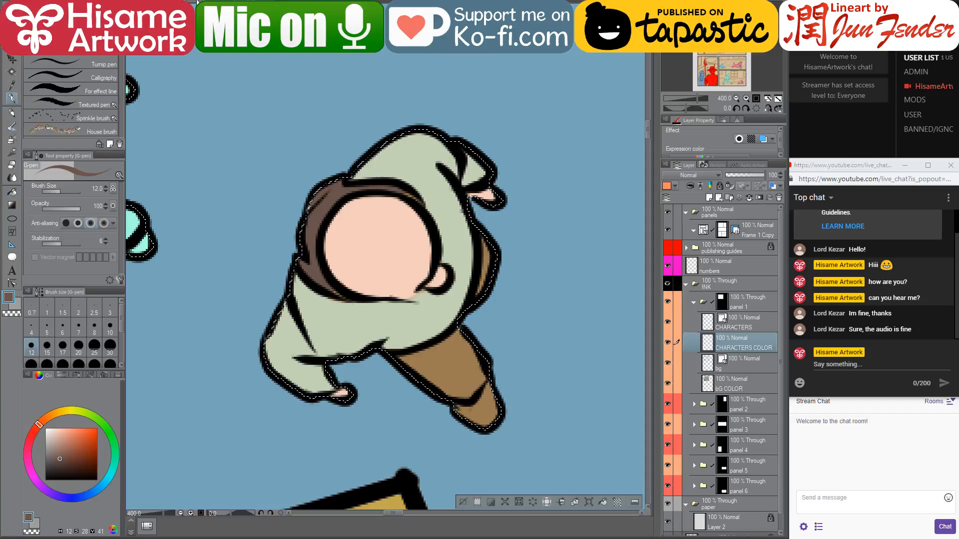
key(ctrl+Tab)
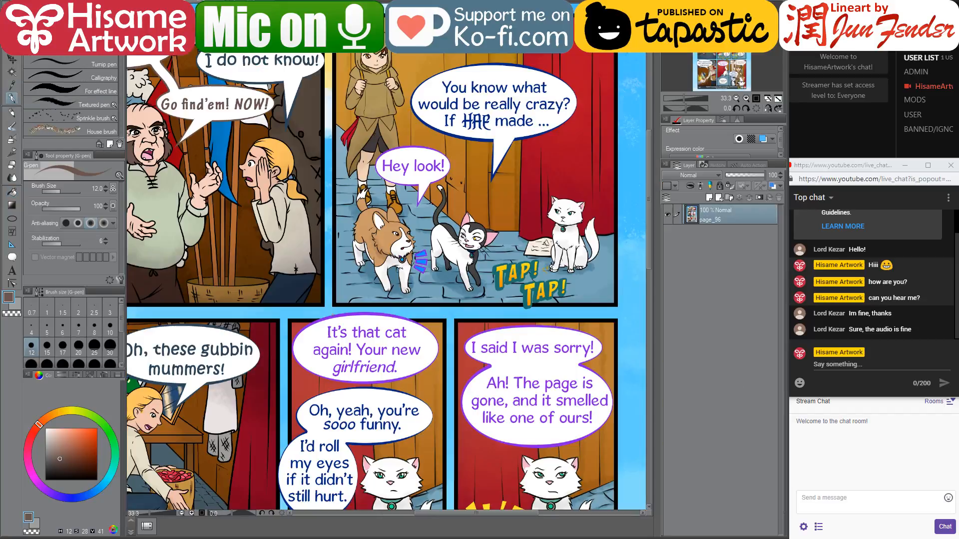
key(ctrl+Tab)
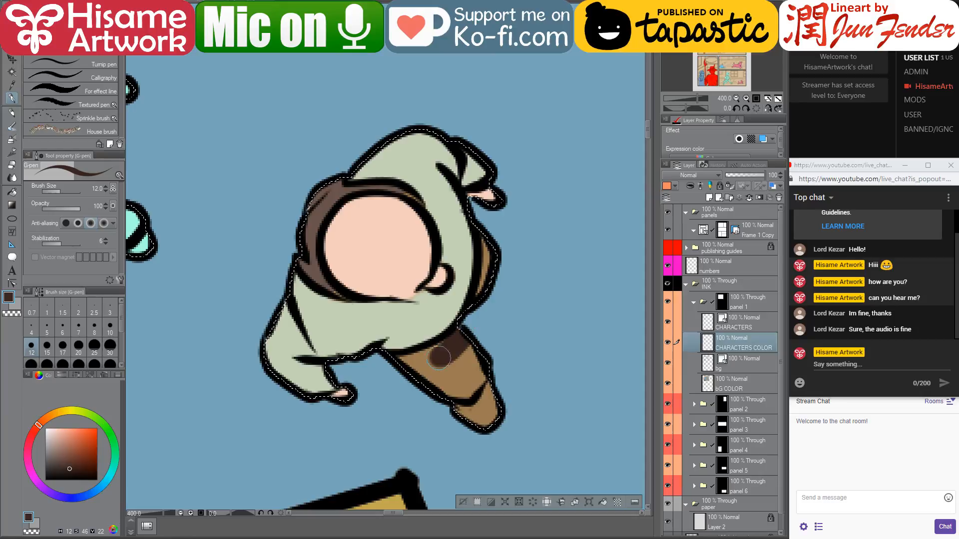
mouse_move(438, 357)
mouse_down()
mouse_move(400, 366)
mouse_move(434, 399)
mouse_move(457, 368)
mouse_move(483, 227)
mouse_move(487, 268)
mouse_move(457, 338)
mouse_move(485, 378)
mouse_move(448, 425)
mouse_move(552, 414)
mouse_up()
scroll(537, 361, down, 4)
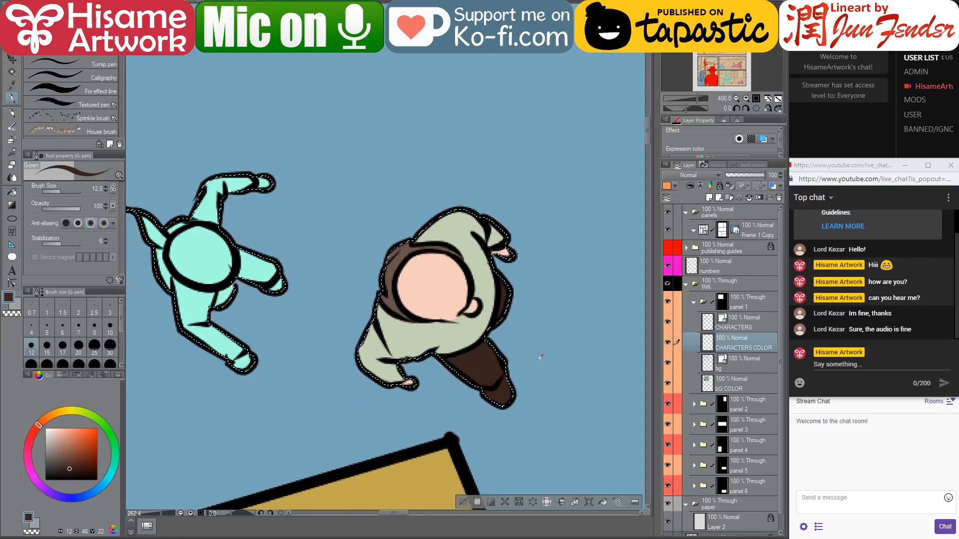
scroll(537, 356, down, 3)
- Touch up the edge between the larger figure's head and shirt with its own skin tone and pale green
scroll(529, 356, up, 3)
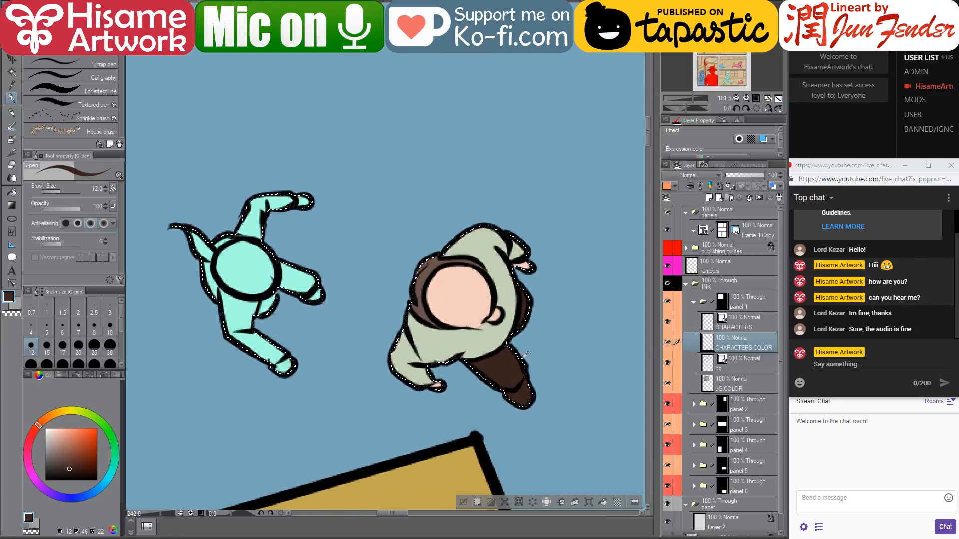
scroll(506, 311, up, 2)
alt+click(469, 296)
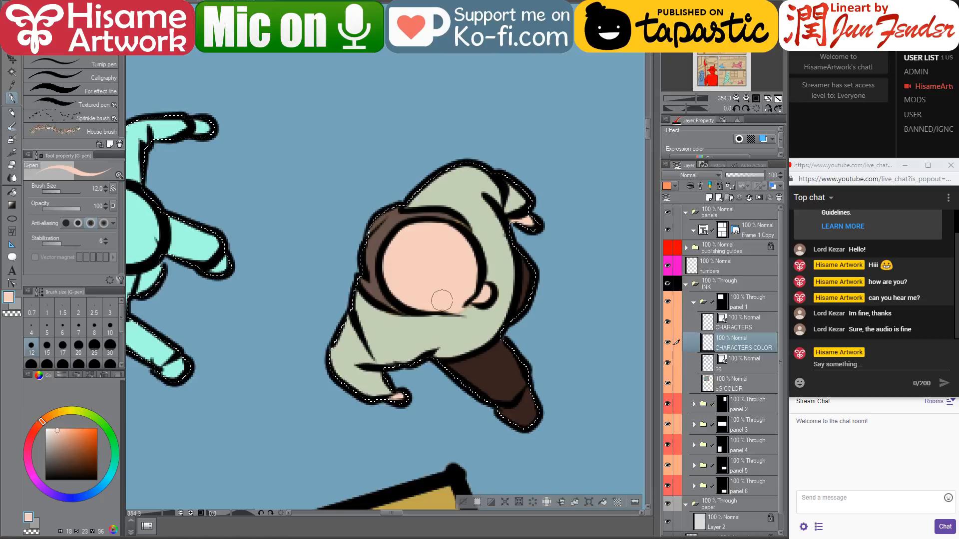
alt+click(496, 255)
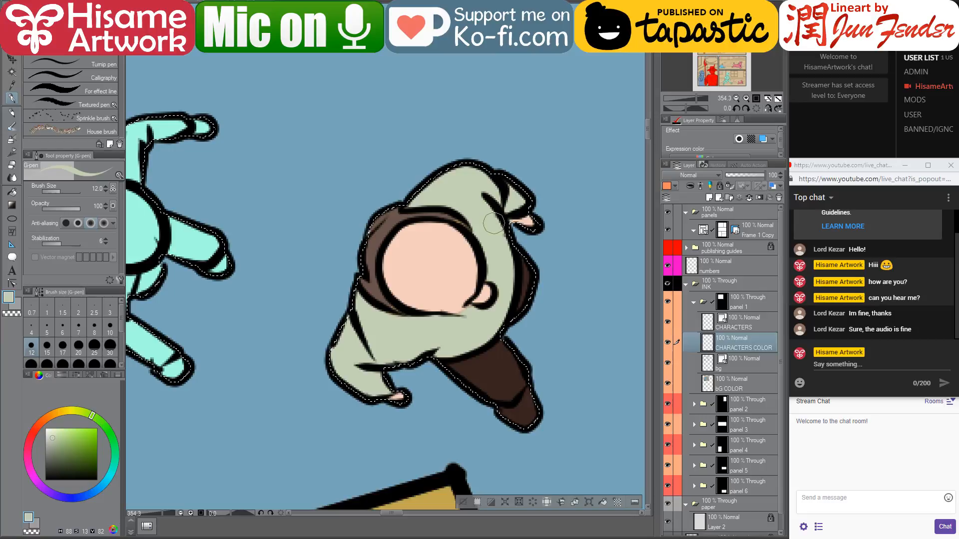
- Sample the woman's blonde hair color from page_96
scroll(494, 223, down, 8)
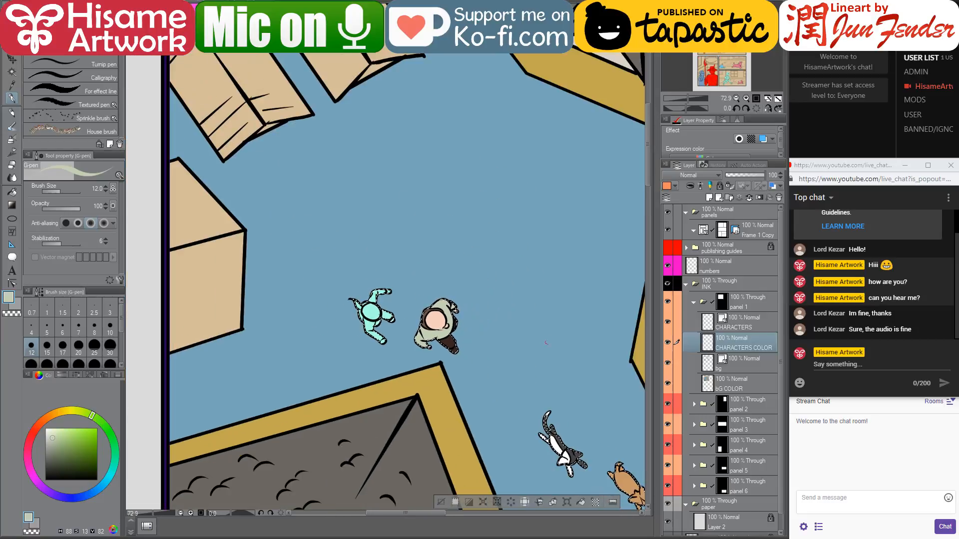
drag(545, 342, 509, 327)
scroll(432, 327, up, 3)
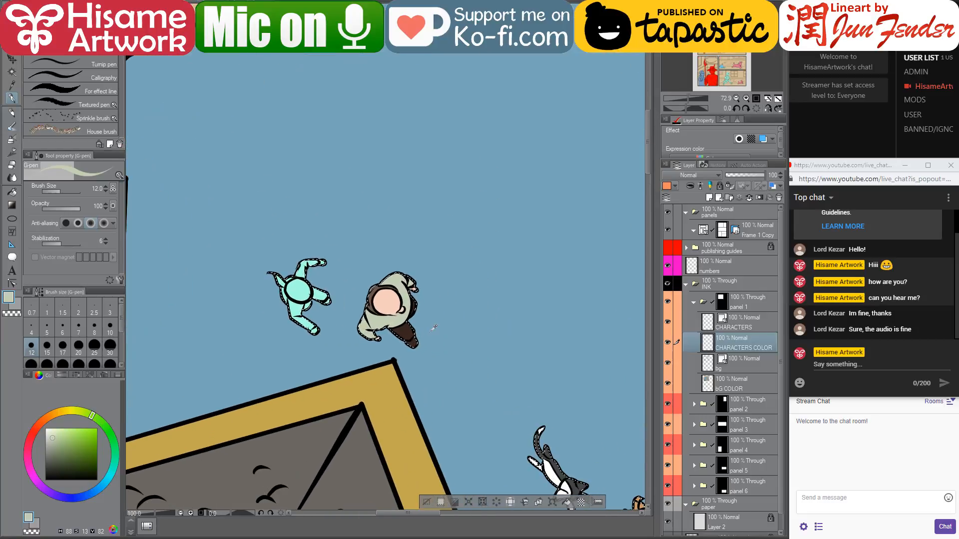
scroll(432, 328, up, 1)
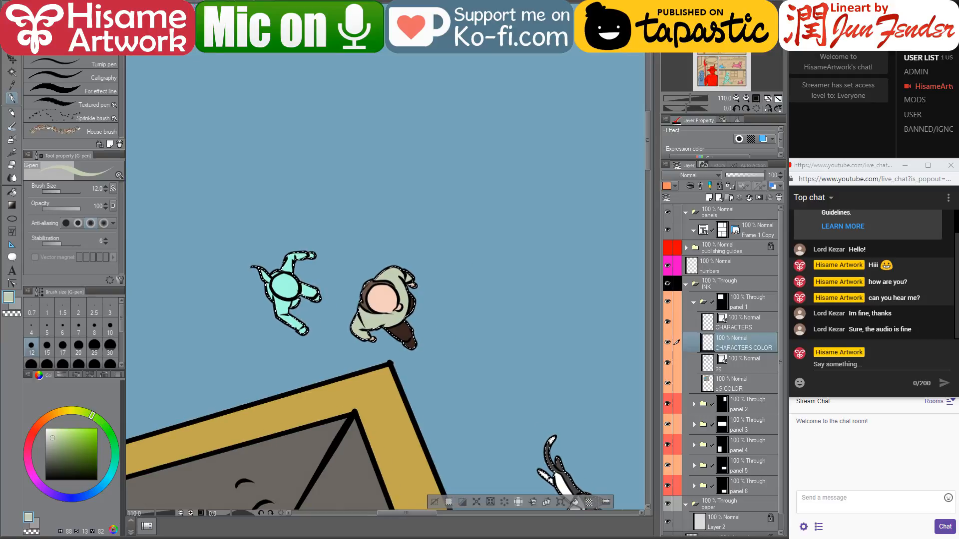
key(ctrl+Tab)
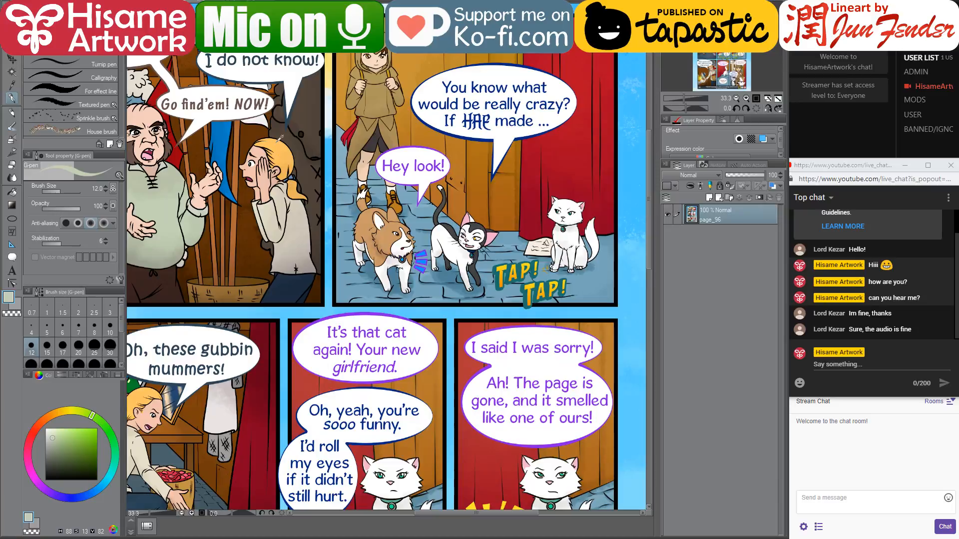
alt+click(277, 138)
key(ctrl+Tab)
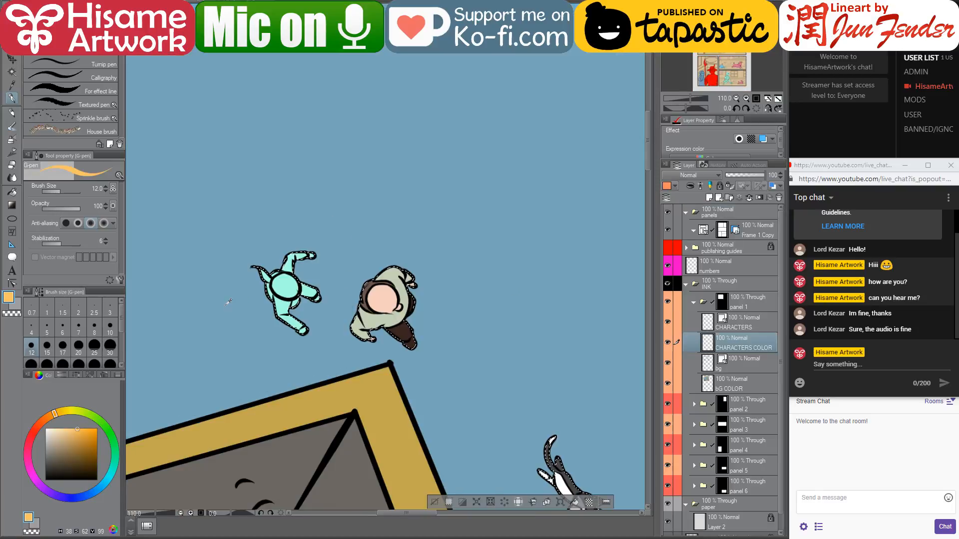
- Enlarge the brush to 30 and paint the whole smaller figure with the dark brown of the larger figure's trousers
scroll(228, 302, up, 2)
key(bracketright)
key(bracketright)
key(bracketright)
key(bracketright)
key(bracketright)
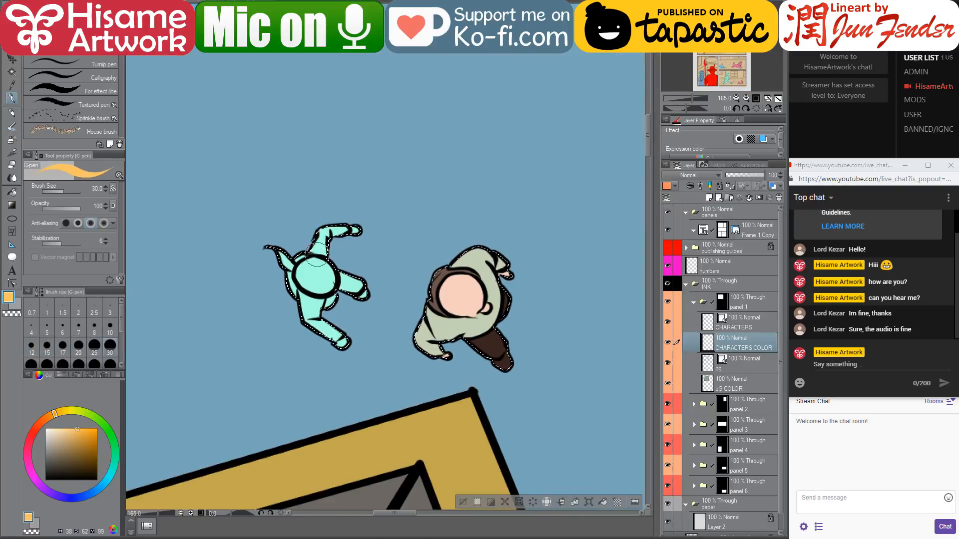
alt+click(491, 345)
drag(268, 245, 277, 247)
drag(319, 231, 341, 227)
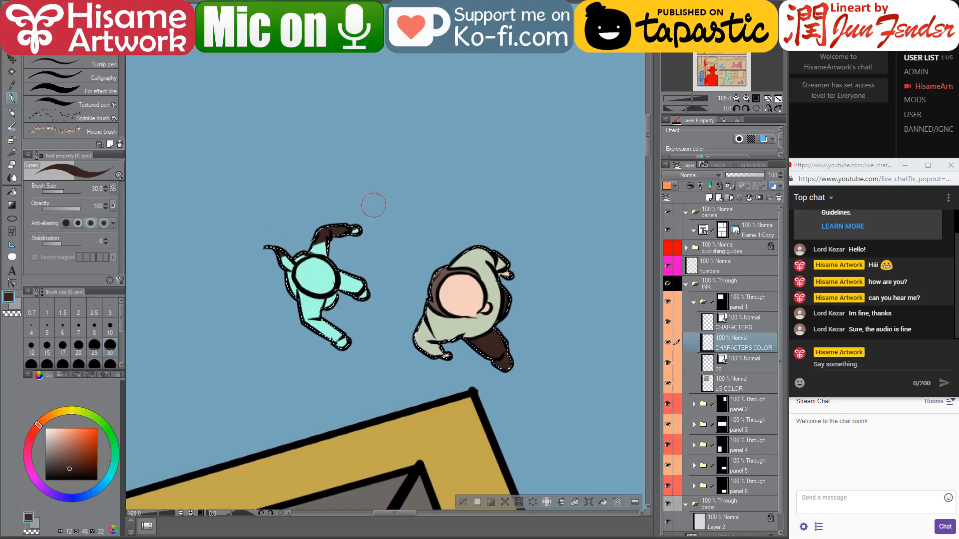
drag(287, 262, 329, 270)
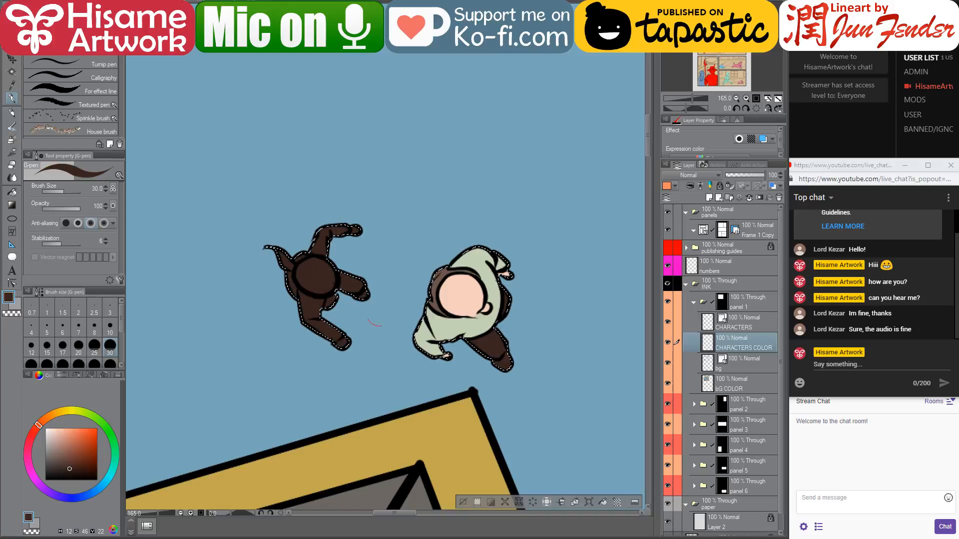
- Sample the woman's blonde hair color from page_96 and fill the smaller figure's round head
click(198, 2)
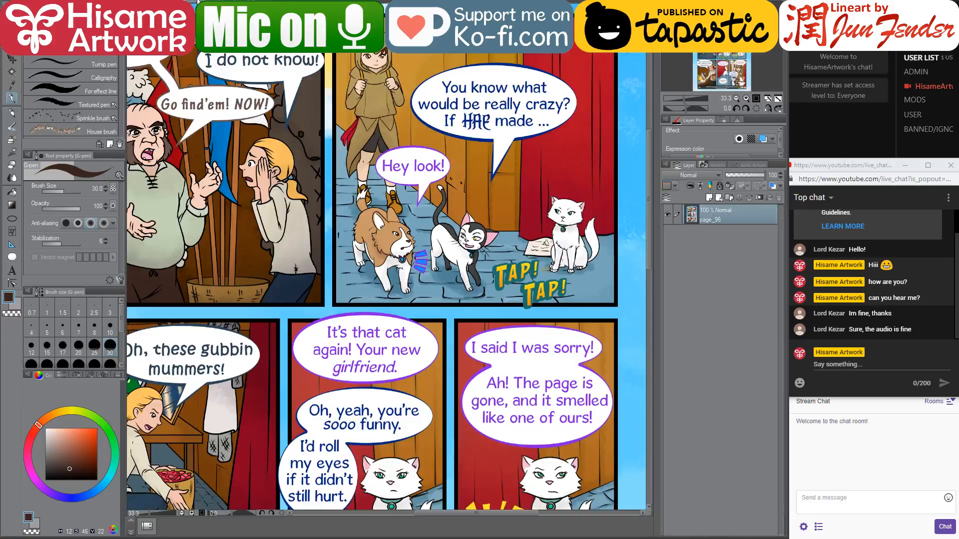
alt+click(274, 142)
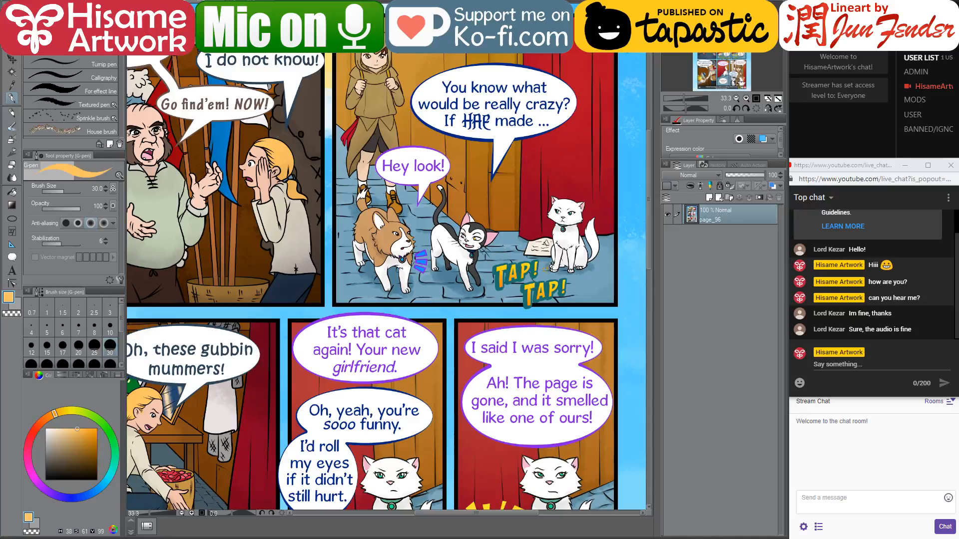
key(ctrl+Tab)
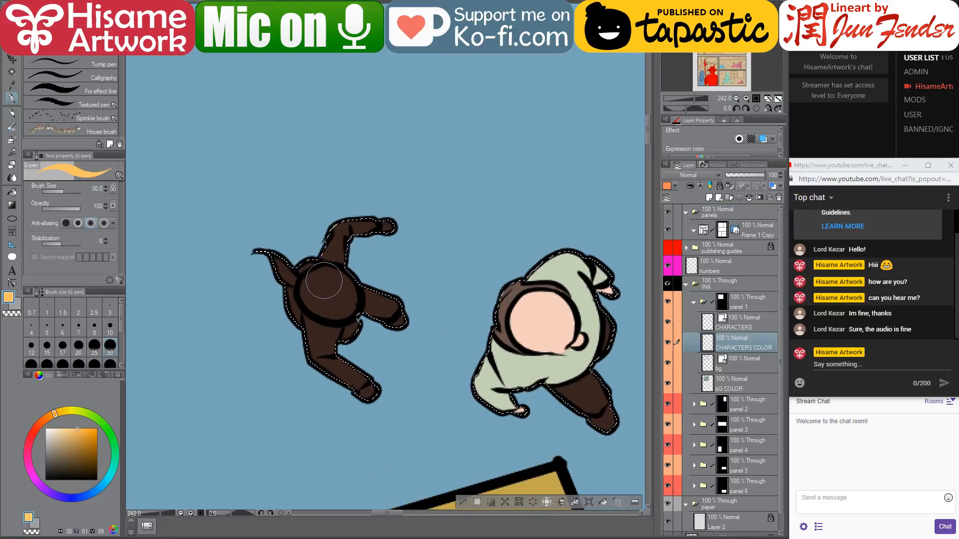
click(323, 282)
mouse_move(335, 303)
mouse_down()
mouse_move(329, 286)
mouse_move(333, 305)
mouse_up()
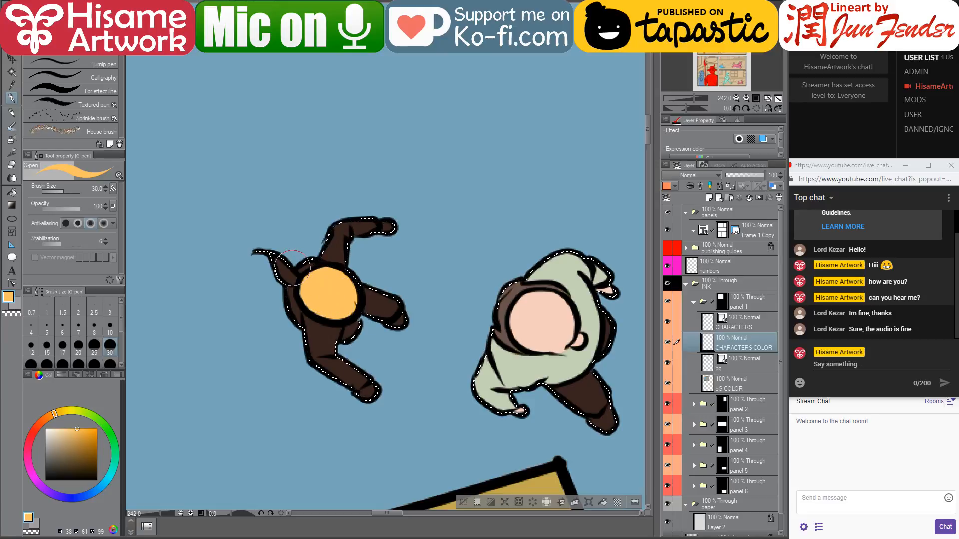
- Reduce the brush size to 12 and paint the smaller figure's ponytail in the same blonde
key(bracketleft)
key(bracketleft)
key(bracketleft)
key(bracketleft)
key(bracketleft)
drag(291, 278, 264, 253)
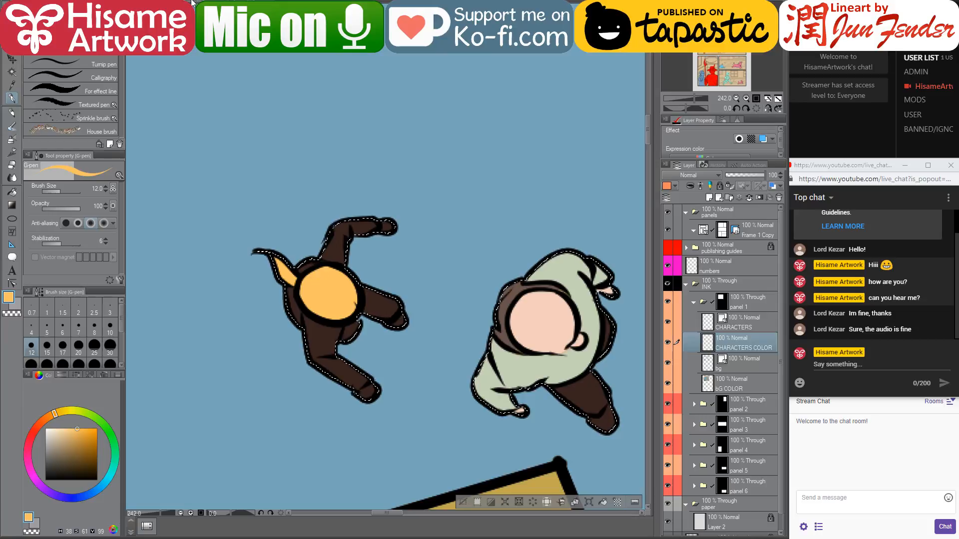
- Paint the smaller figure's torso and sleeves with the woman's cream shirt color from page_96, and its hands with the larger figure's skin tone
key(ctrl+Tab)
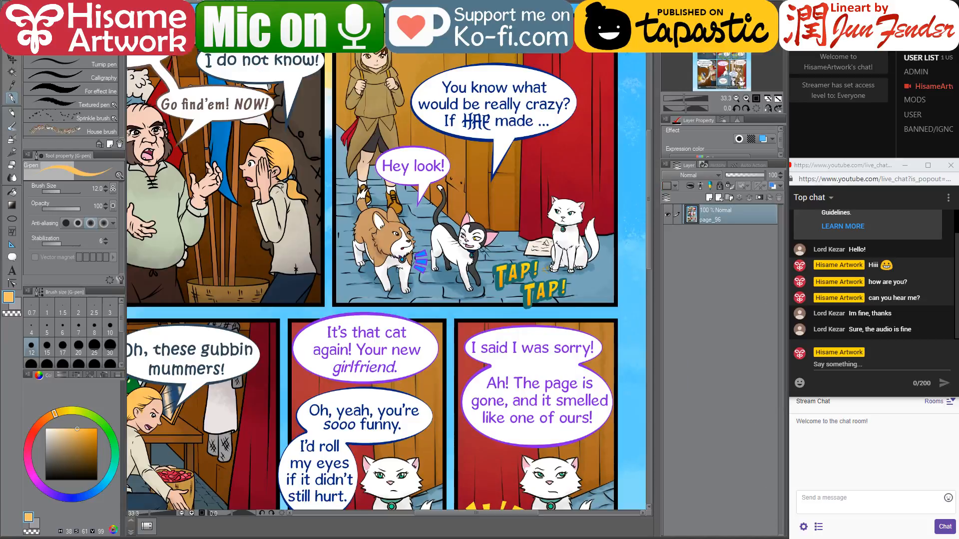
alt+click(280, 188)
key(ctrl+Tab)
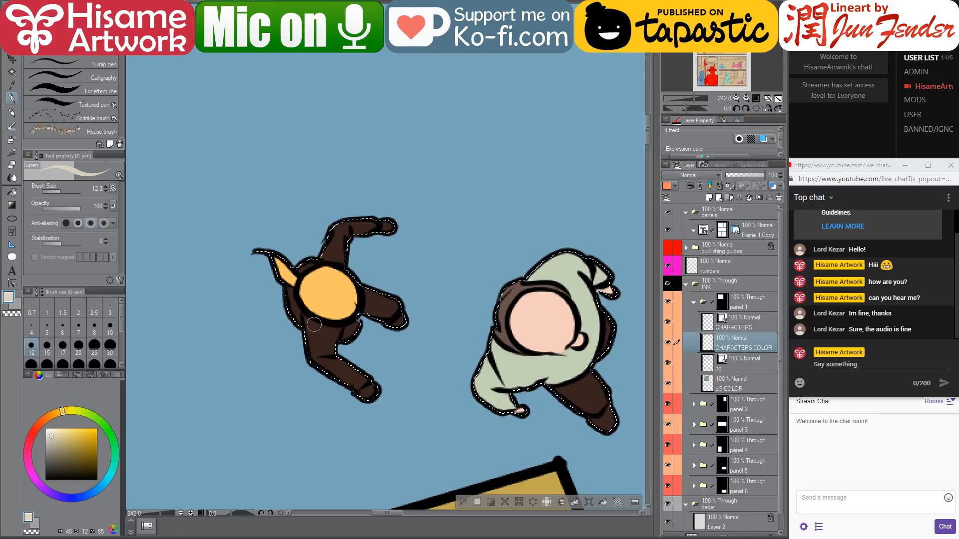
mouse_move(314, 325)
mouse_down()
mouse_move(286, 298)
mouse_move(332, 362)
mouse_move(307, 373)
mouse_move(367, 389)
mouse_up()
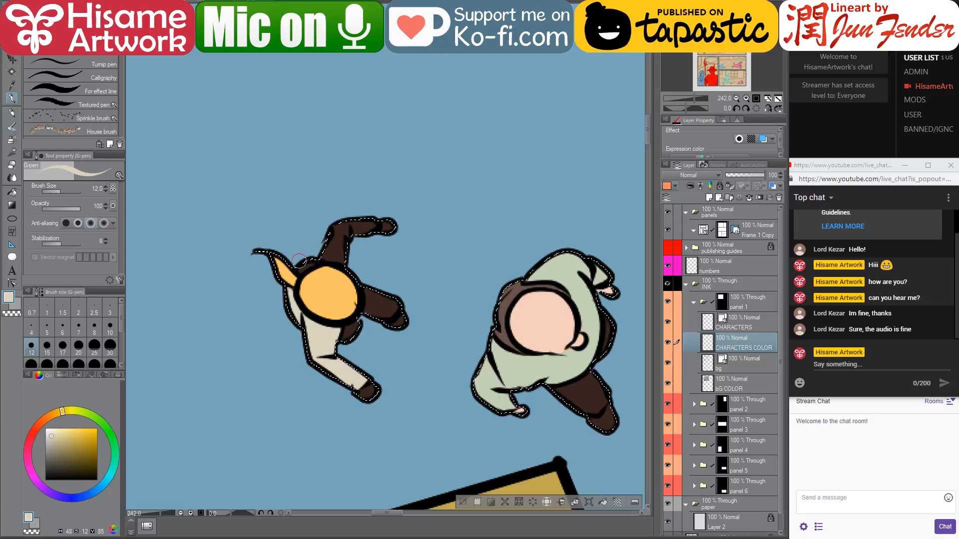
mouse_move(299, 260)
mouse_down()
mouse_move(337, 242)
mouse_move(344, 219)
mouse_move(328, 236)
mouse_move(389, 230)
mouse_up()
alt+click(554, 317)
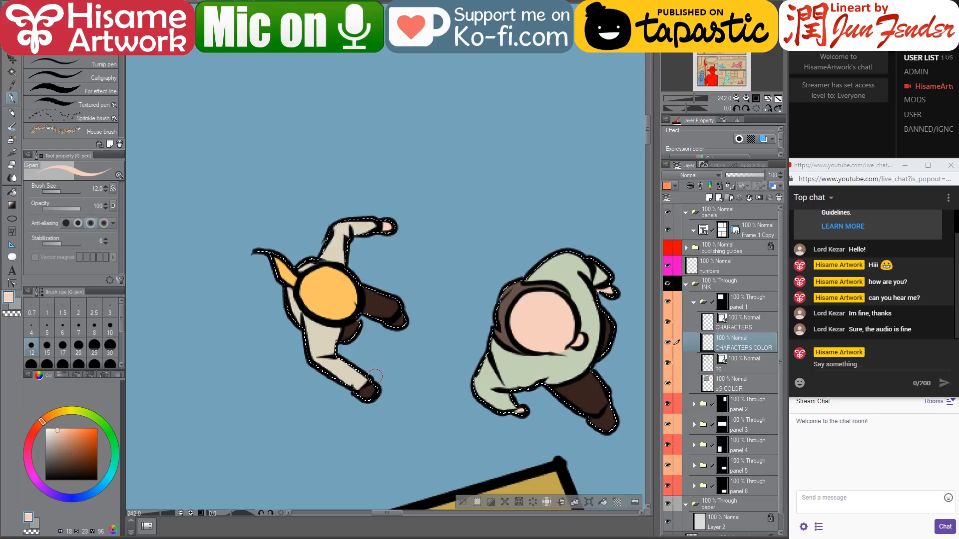
- Sample the woman's dark blue trouser color from page_96, paint the smaller figure's legs, and clear the selection
key(ctrl+Tab)
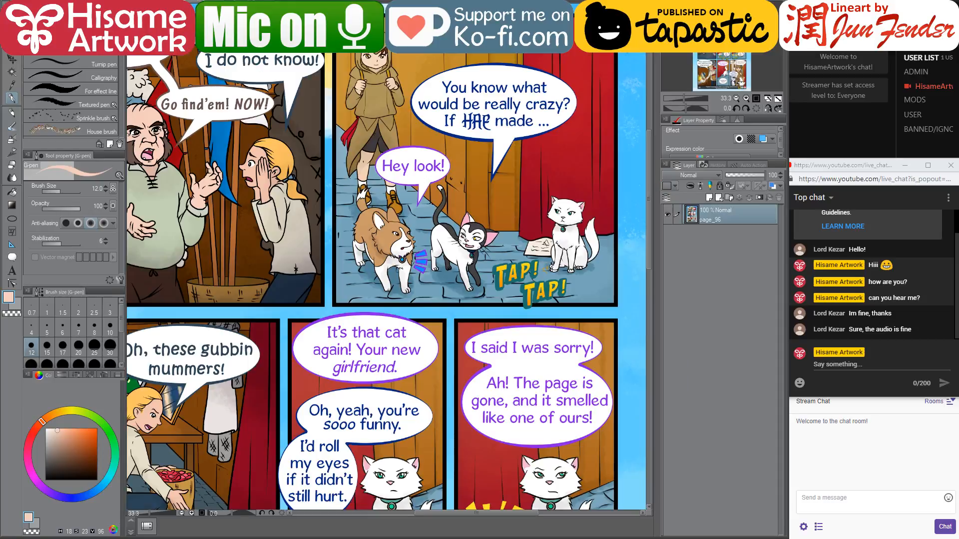
alt+click(288, 273)
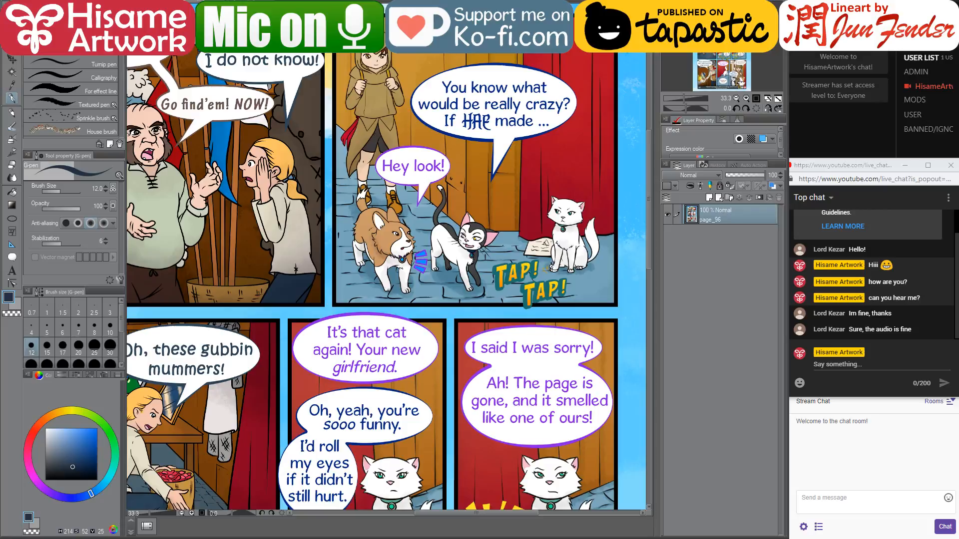
key(ctrl+Tab)
mouse_move(353, 327)
mouse_down()
mouse_move(346, 341)
mouse_move(397, 309)
mouse_up()
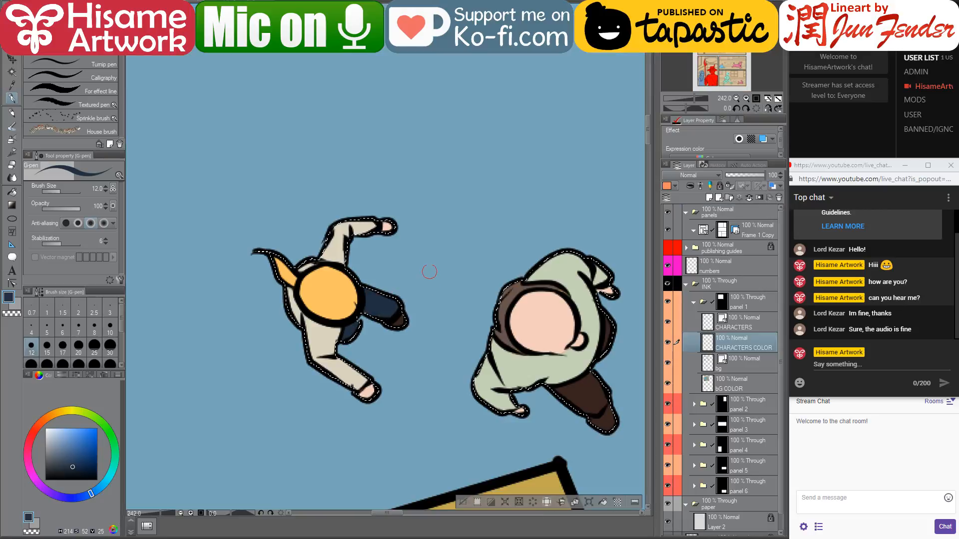
scroll(336, 328, down, 10)
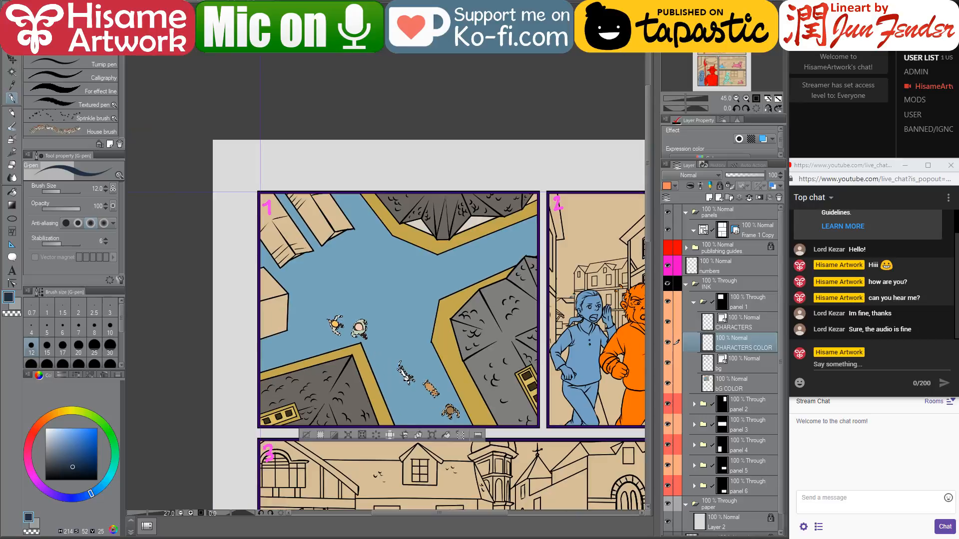
drag(456, 340, 376, 286)
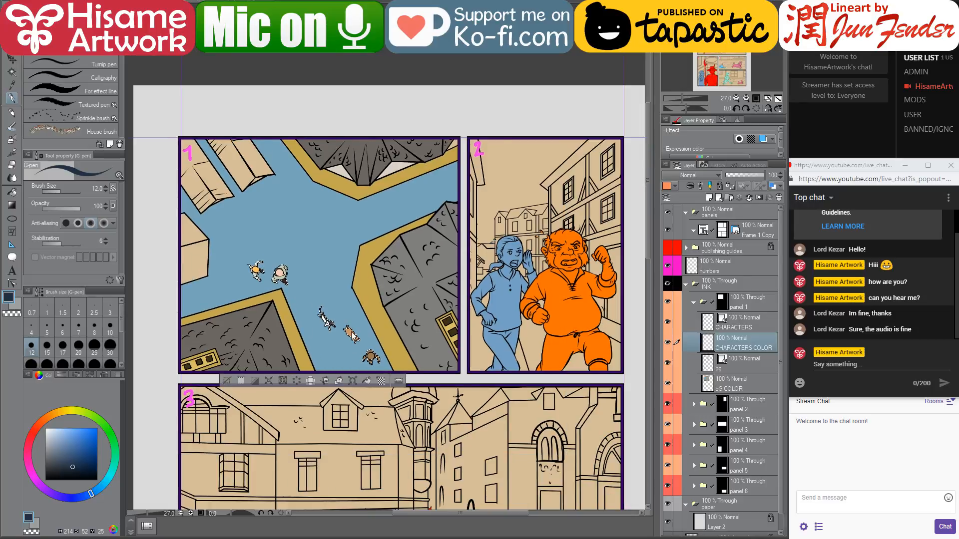
key(ctrl+d)
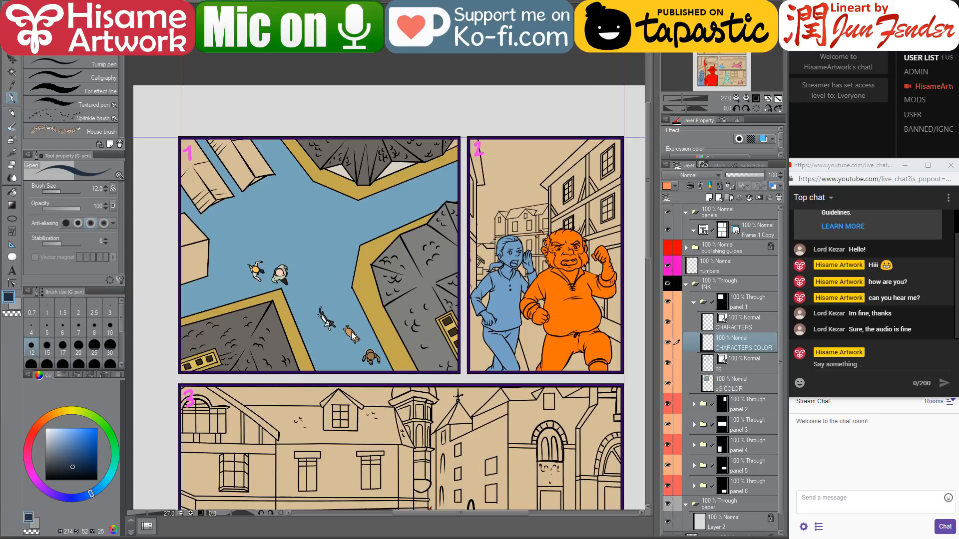
- Select the painted areas of panel 1's CHARACTERS COLOR layer and paint the dog's muzzle and front paws white
drag(354, 357, 437, 354)
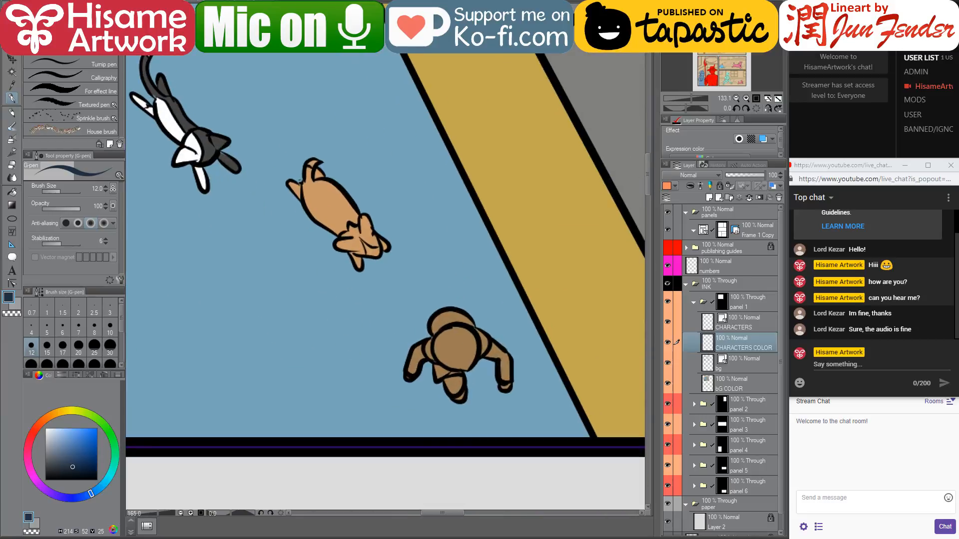
ctrl+click(708, 342)
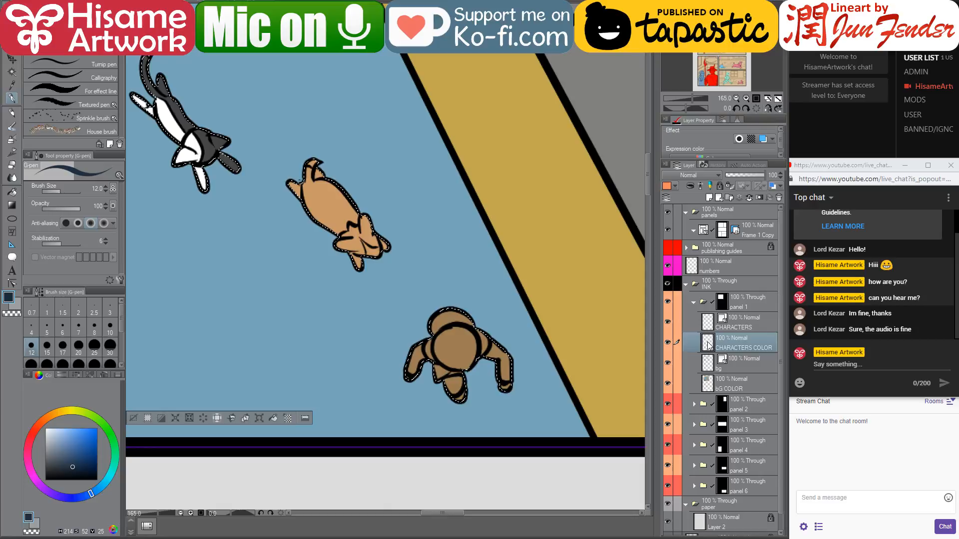
key(x)
scroll(363, 262, up, 1)
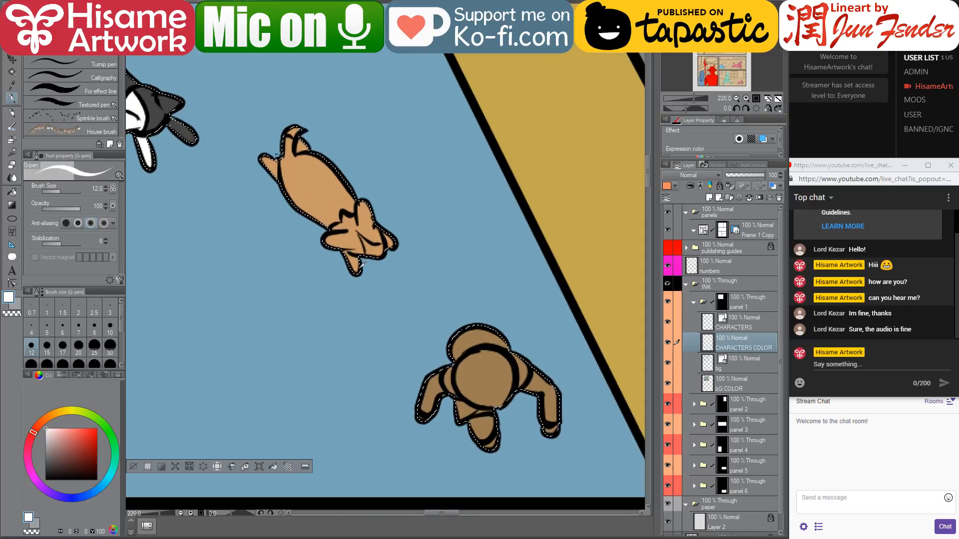
scroll(359, 265, up, 5)
mouse_move(343, 247)
mouse_down()
mouse_move(359, 261)
mouse_move(354, 271)
mouse_up()
mouse_move(402, 216)
mouse_down()
mouse_move(407, 229)
mouse_move(370, 236)
mouse_move(396, 234)
mouse_up()
- Reduce the brush size to 7 and paint the dog's hind legs and tail tip white
key([)
key([)
key([)
key([)
key([)
key(bracketright)
key(bracketright)
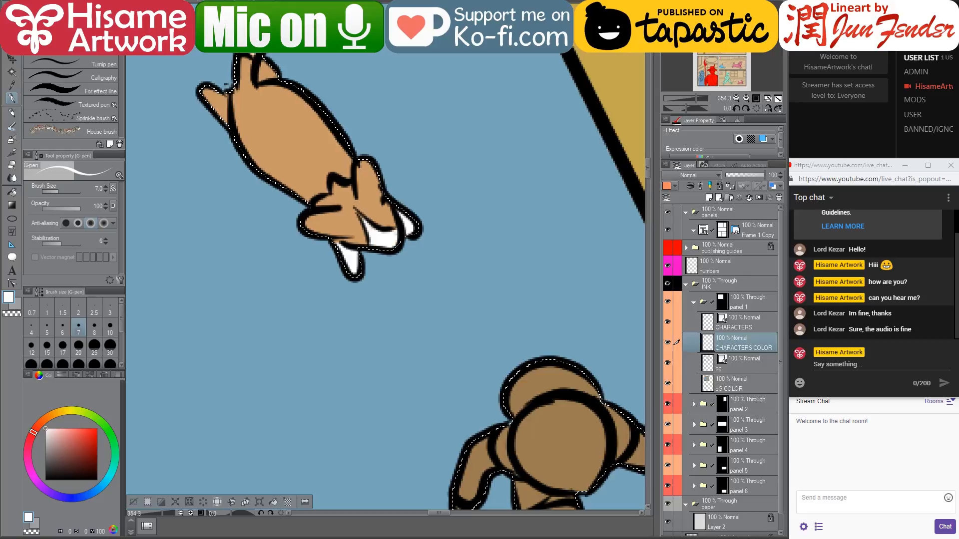
mouse_move(207, 87)
mouse_down()
mouse_move(225, 125)
mouse_move(205, 93)
mouse_up()
mouse_move(262, 76)
mouse_down()
mouse_move(274, 74)
mouse_move(265, 63)
mouse_up()
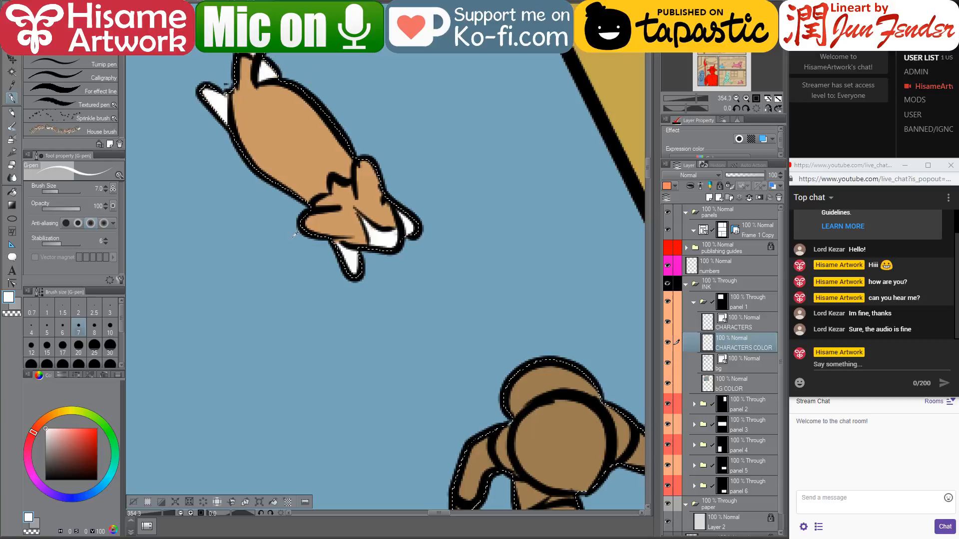
- Sample the orange-brown of the hooded character's bag strap on page_96 and paint the hooded figure's backpack at brush size 15
scroll(293, 234, down, 2)
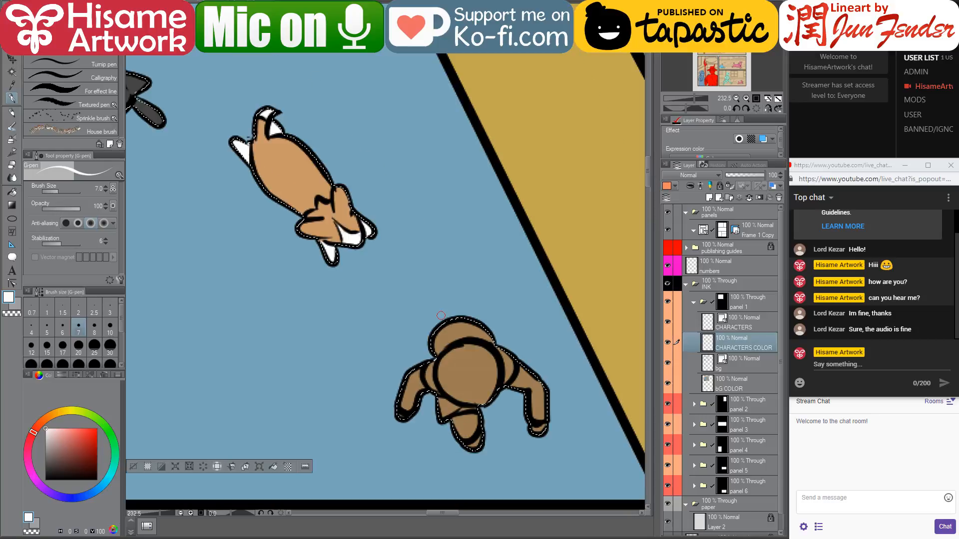
scroll(457, 367, up, 3)
key(ctrl+Tab)
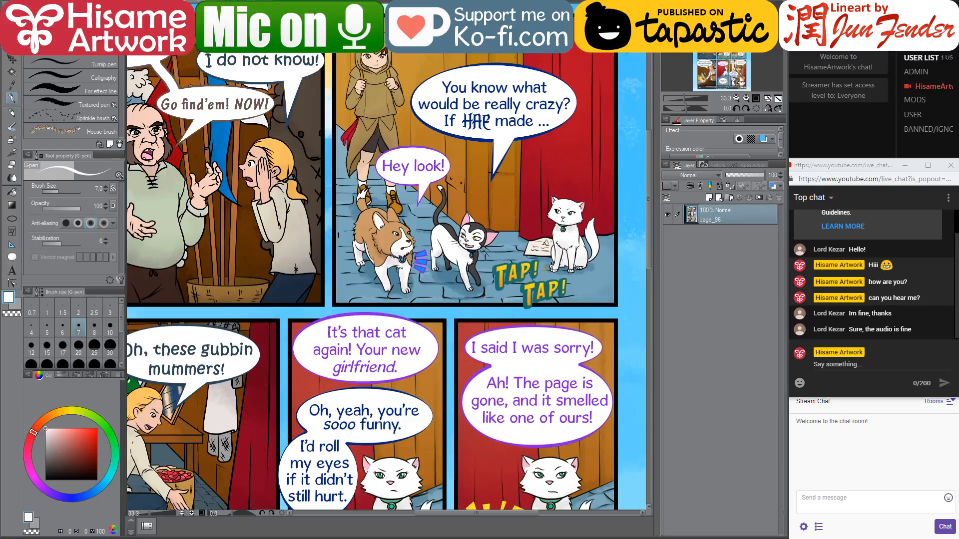
drag(256, 370, 380, 223)
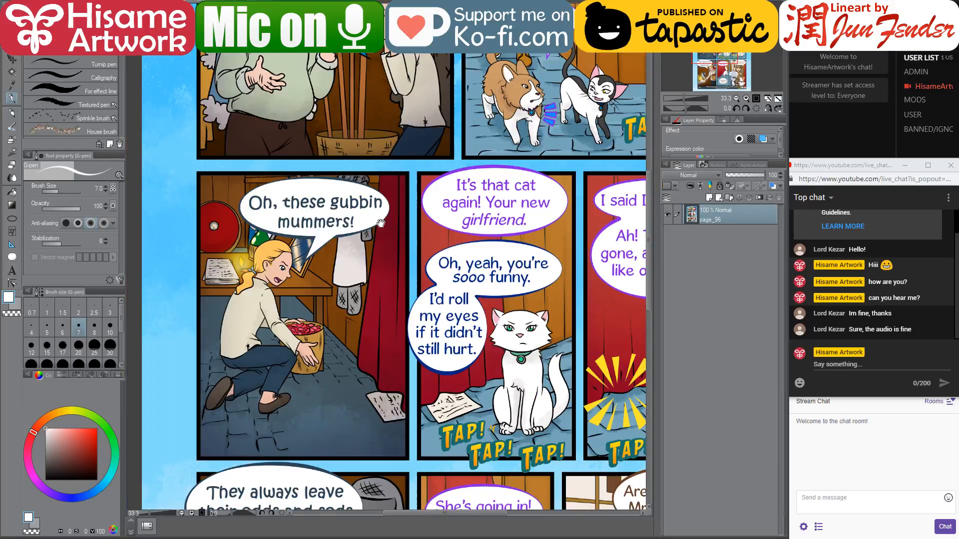
drag(556, 487, 457, 292)
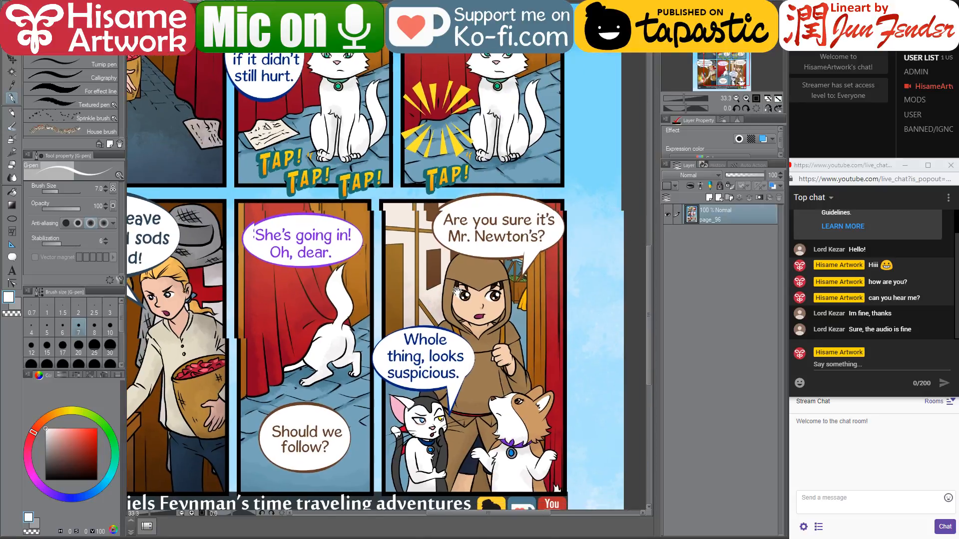
scroll(500, 367, up, 3)
alt+click(503, 287)
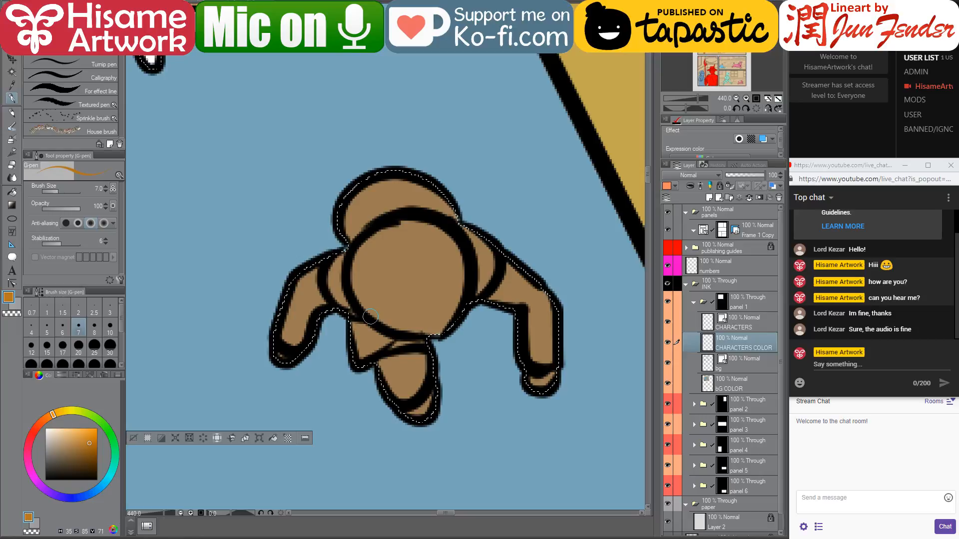
click(46, 349)
mouse_move(350, 225)
mouse_down()
mouse_move(370, 210)
mouse_move(450, 207)
mouse_up()
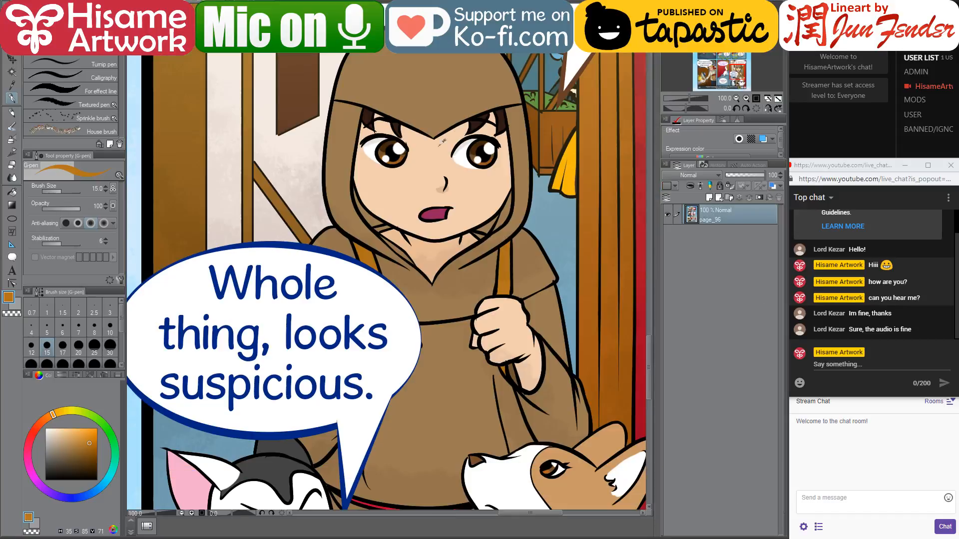
- Sample the hooded character's skin color on page_96 and paint the small hooded figure's hand and bare leg in panel 1
alt+click(441, 143)
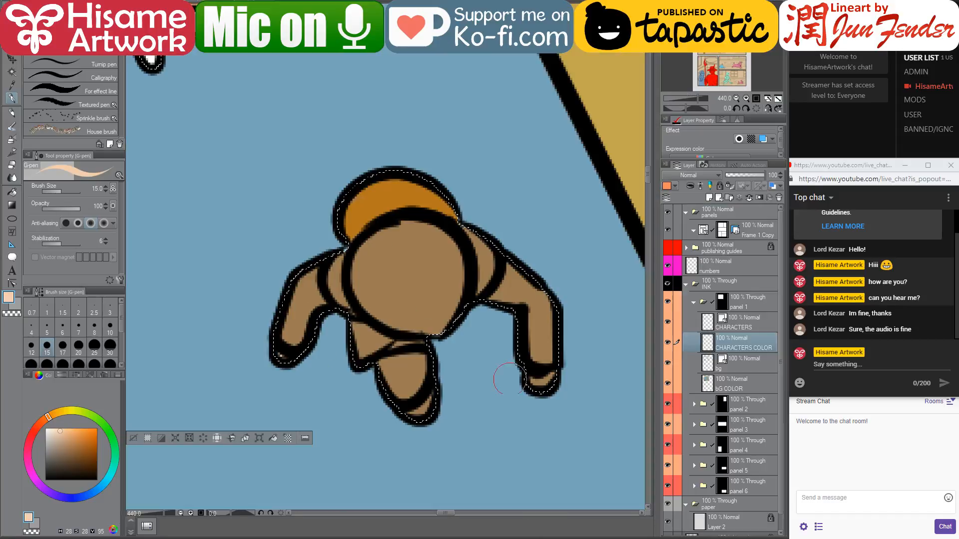
drag(559, 379, 542, 384)
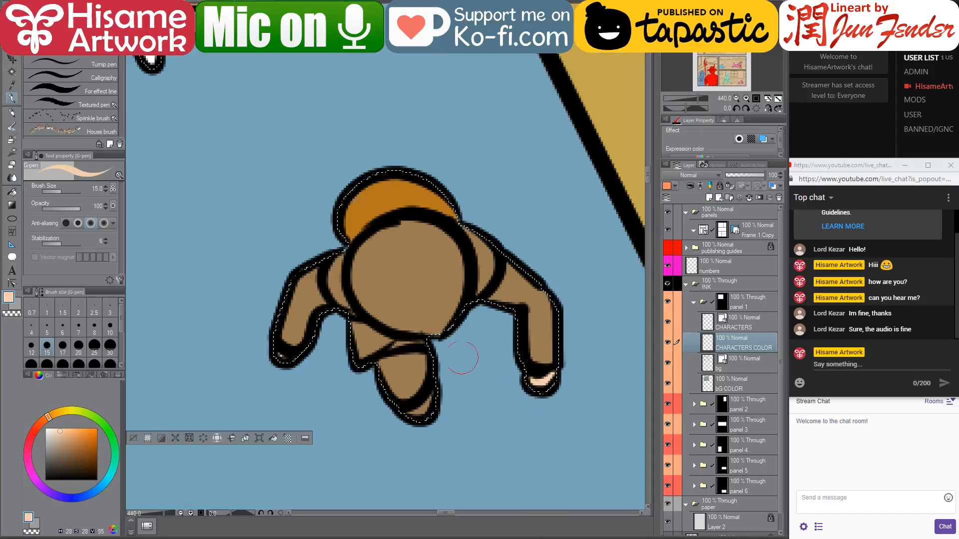
mouse_move(462, 357)
mouse_down()
mouse_move(424, 372)
mouse_move(389, 369)
mouse_move(399, 394)
mouse_move(439, 367)
mouse_up()
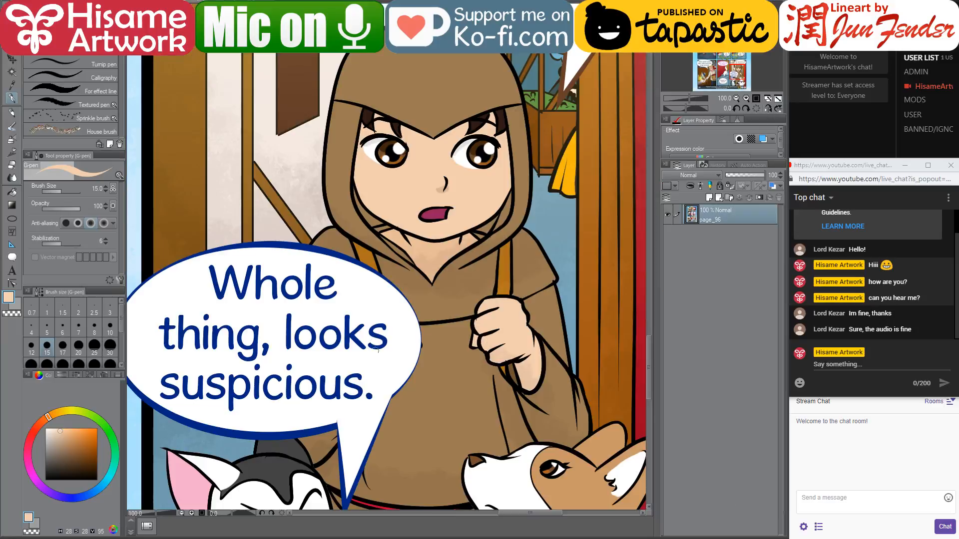
- Sample the hooded character's dark blue shorts on page_96 and paint the small figure's shorts above the bare leg at brush size 7
scroll(388, 260, down, 5)
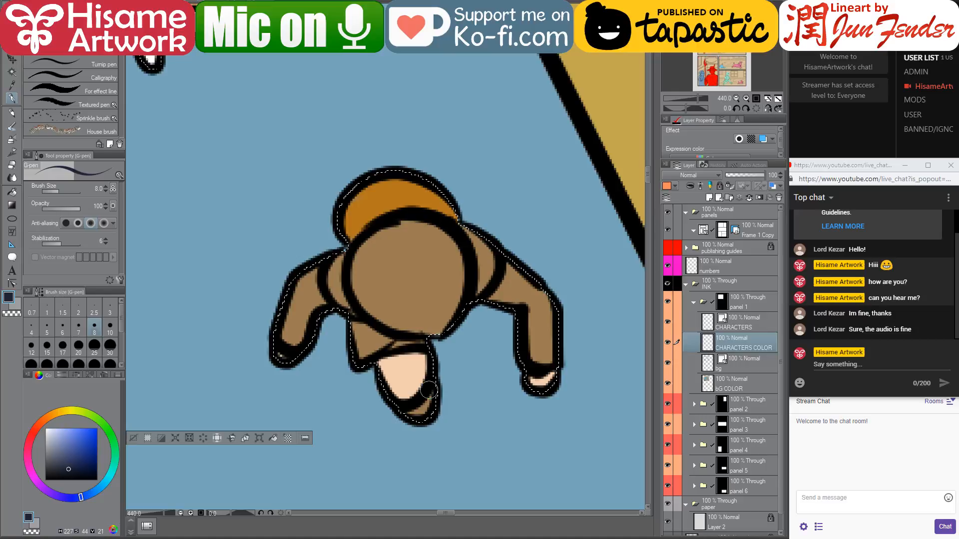
key([)
drag(422, 344, 391, 347)
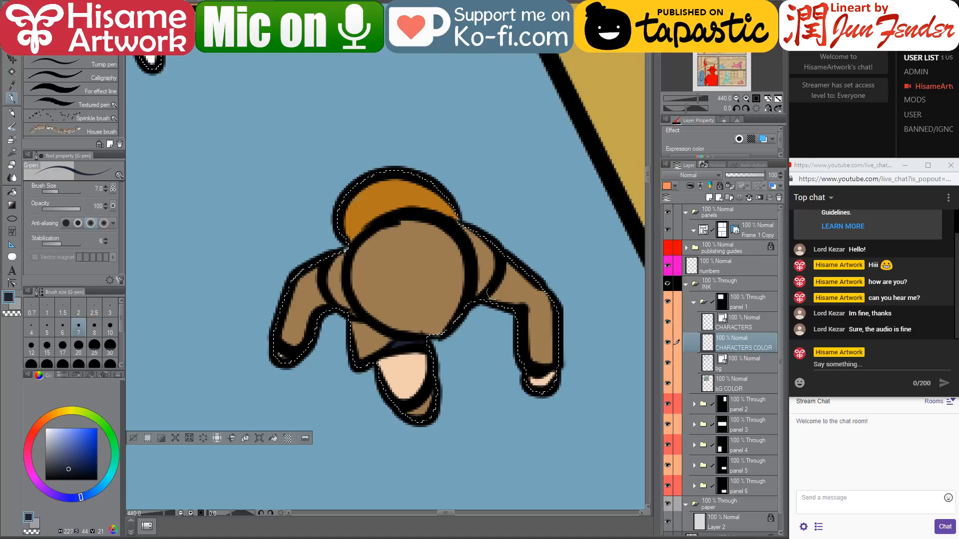
- Sample the backpack's orange-brown, paint the hooded figure's shoe with it, and clear the selection
alt+click(371, 201)
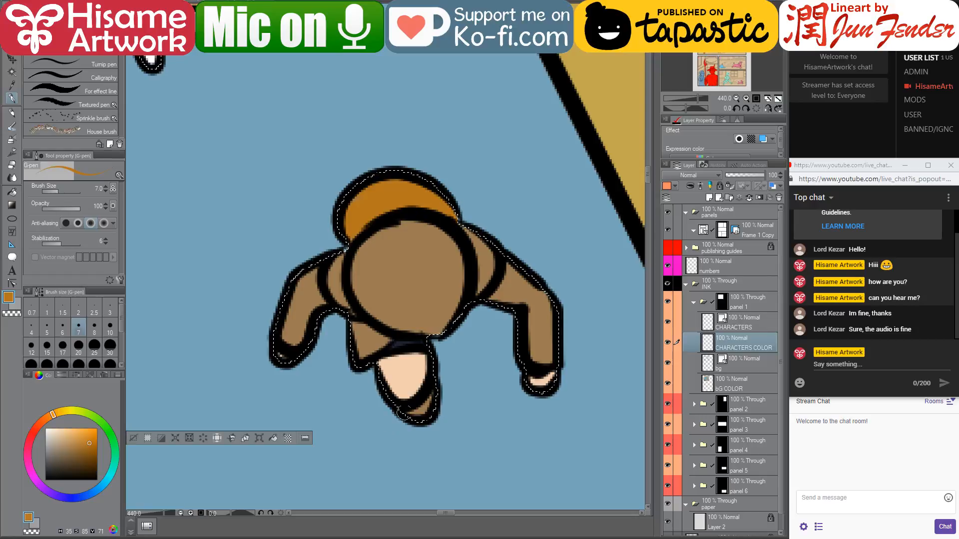
drag(402, 413, 428, 398)
scroll(428, 399, down, 10)
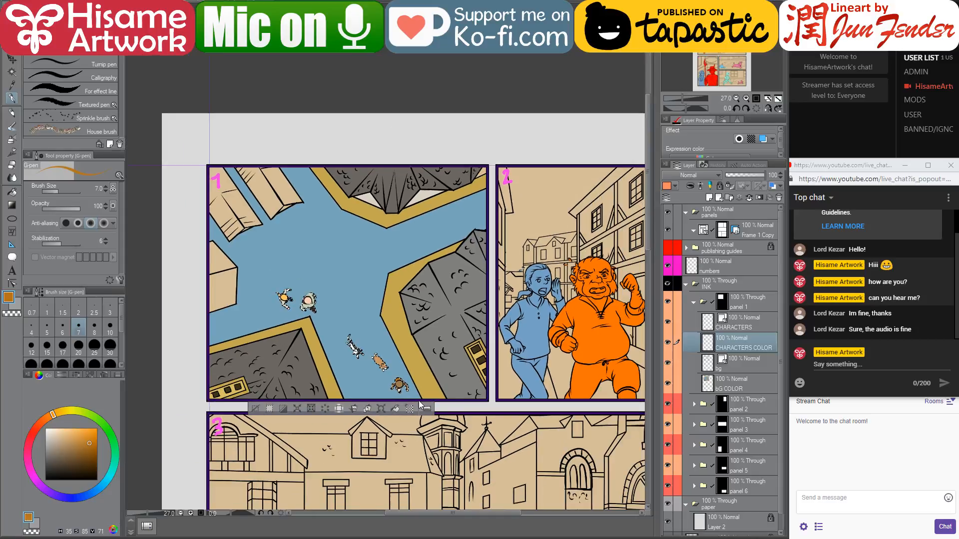
key(ctrl+d)
- Make panel 2's man color layer active and select its painted area
drag(551, 396, 467, 355)
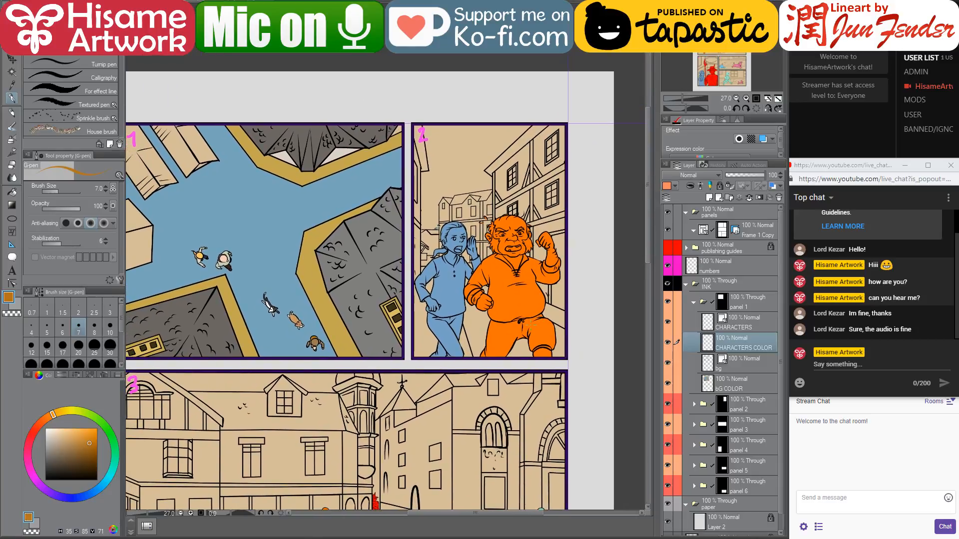
ctrl+shift+click(514, 324)
scroll(504, 310, up, 2)
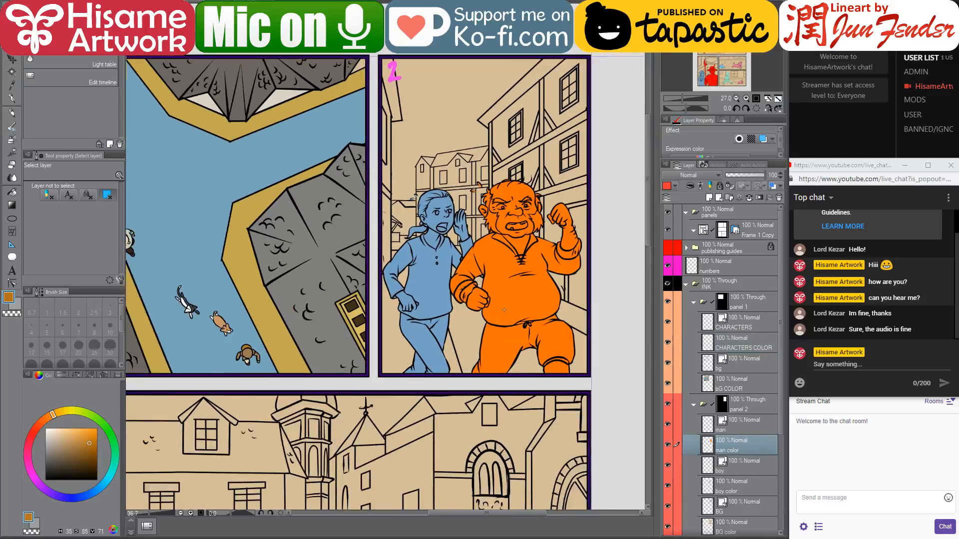
scroll(503, 309, up, 3)
ctrl+click(710, 445)
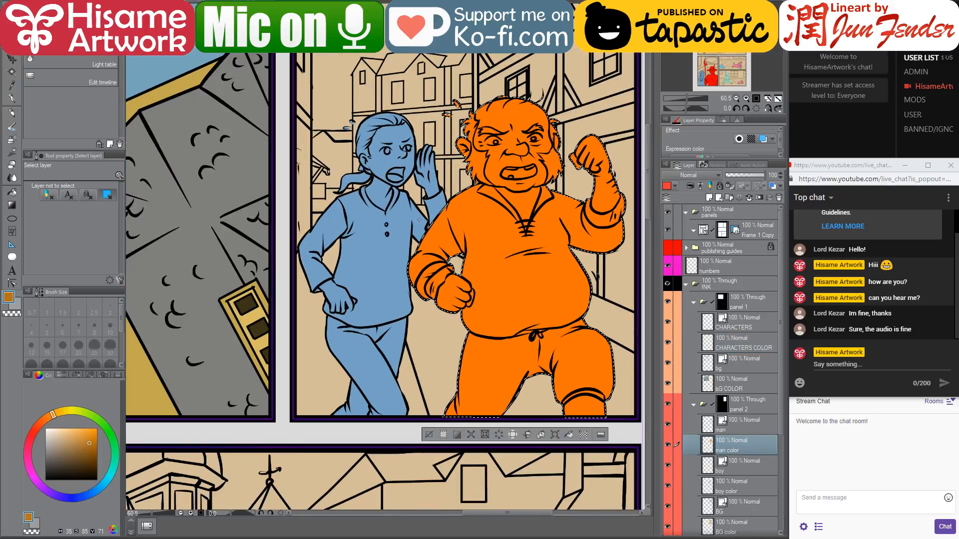
- Sample the dark brown of the man's trousers on page_96 for the G-pen
key(p)
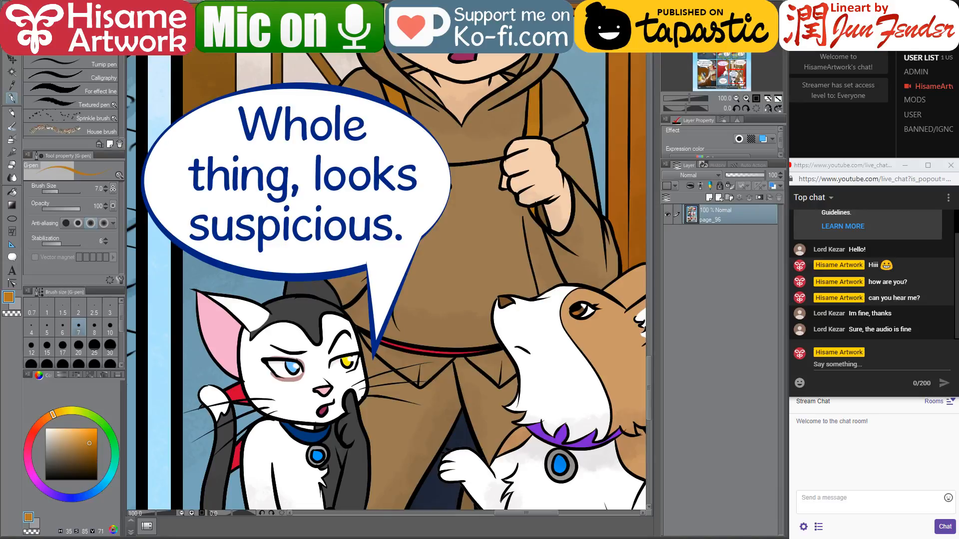
scroll(487, 338, down, 3)
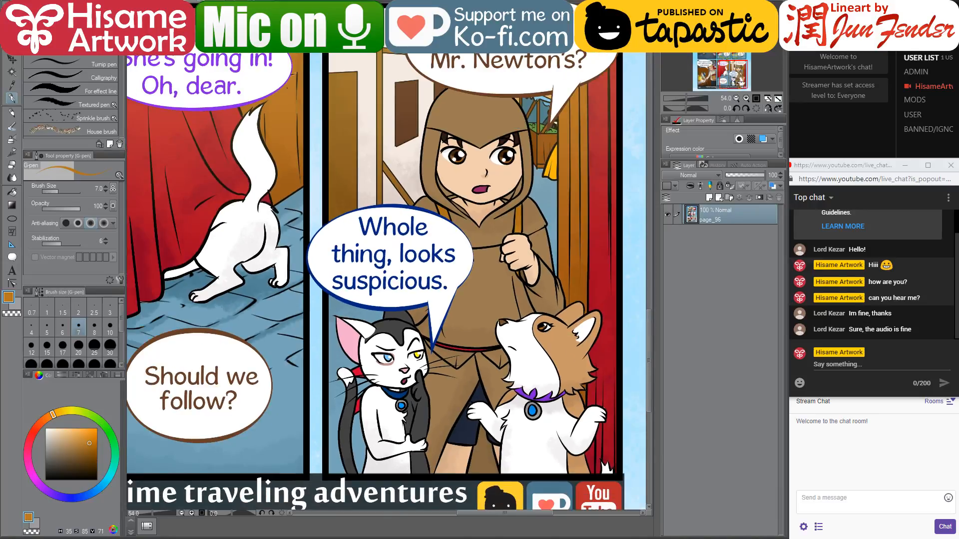
drag(265, 256, 512, 240)
drag(235, 180, 413, 482)
drag(390, 125, 334, 457)
drag(308, 131, 274, 382)
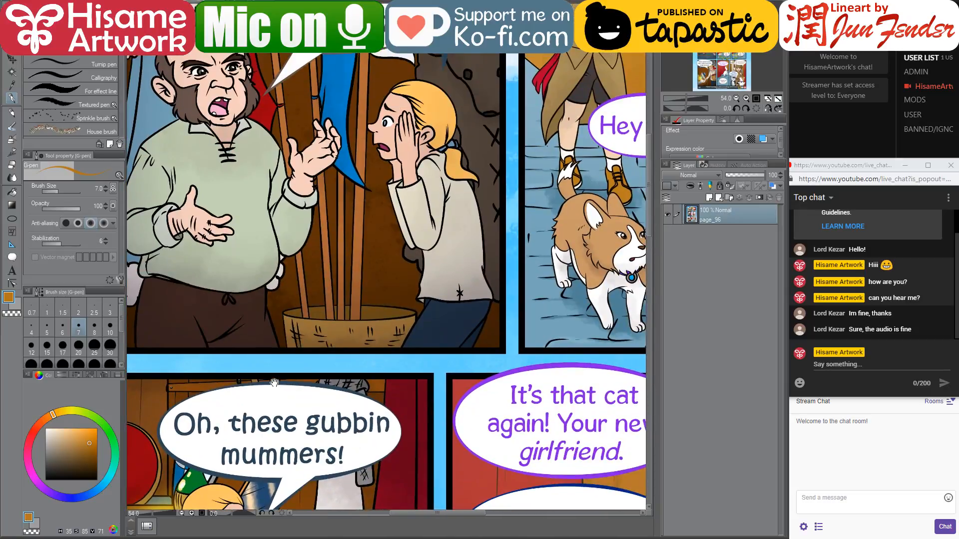
alt+click(161, 285)
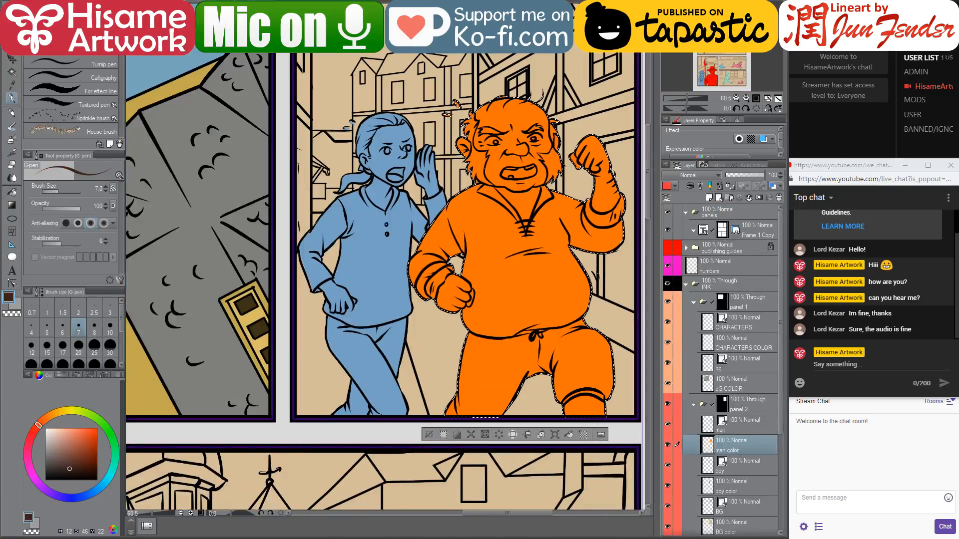
- Enlarge the brush to 150 and paint panel 2's whole man silhouette dark brown
key(bracketright)
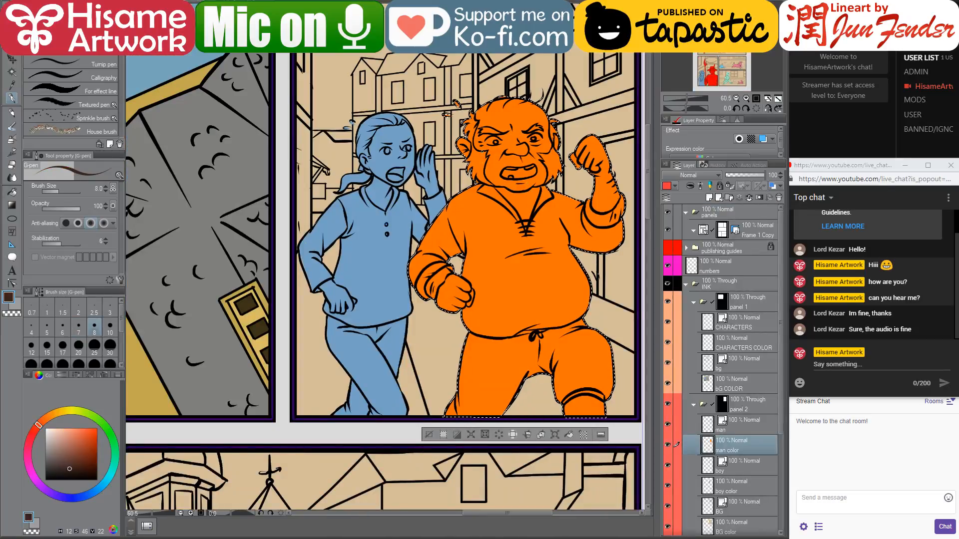
key(bracketright)
key(bracketright)
key(bracketright)
key(bracketright)
key(bracketright)
key(bracketright)
key(bracketright)
key(bracketright)
key(bracketright)
key(bracketright)
key(bracketright)
key(bracketright)
key(bracketright)
key(bracketright)
key(bracketright)
drag(499, 213, 460, 202)
mouse_move(438, 92)
mouse_down()
mouse_move(408, 178)
mouse_move(507, 150)
mouse_move(563, 164)
mouse_up()
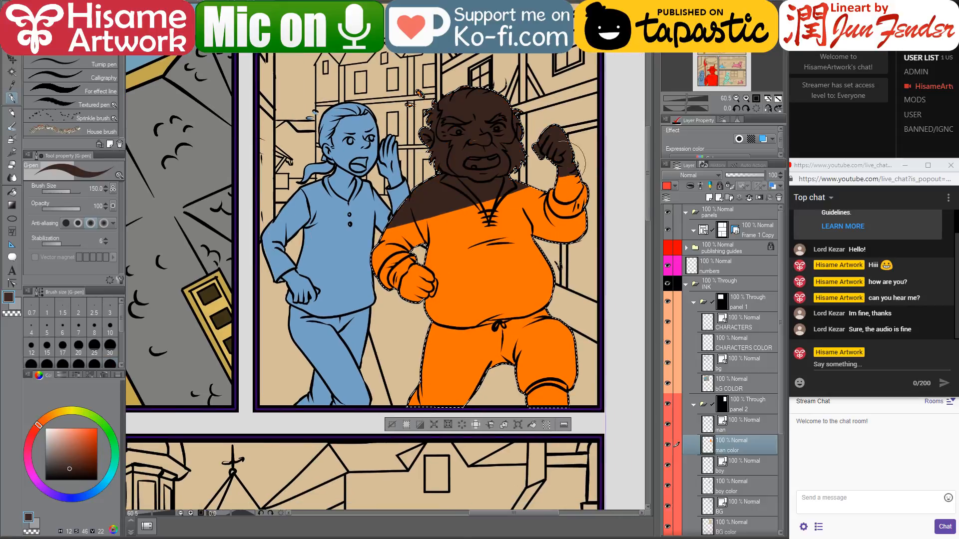
mouse_move(390, 225)
mouse_down()
mouse_move(575, 210)
mouse_move(530, 274)
mouse_up()
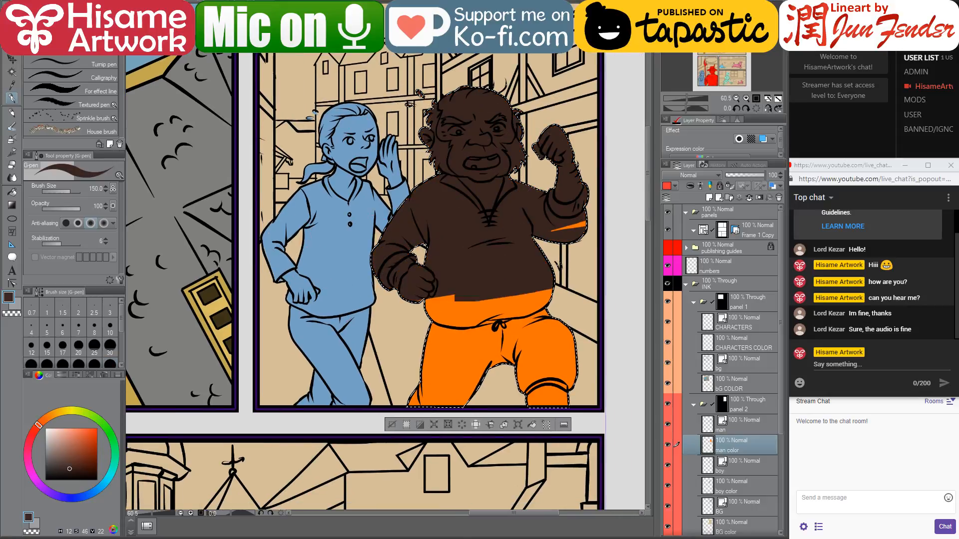
mouse_move(452, 279)
mouse_down()
mouse_move(444, 290)
mouse_move(590, 334)
mouse_move(517, 427)
mouse_move(542, 372)
mouse_up()
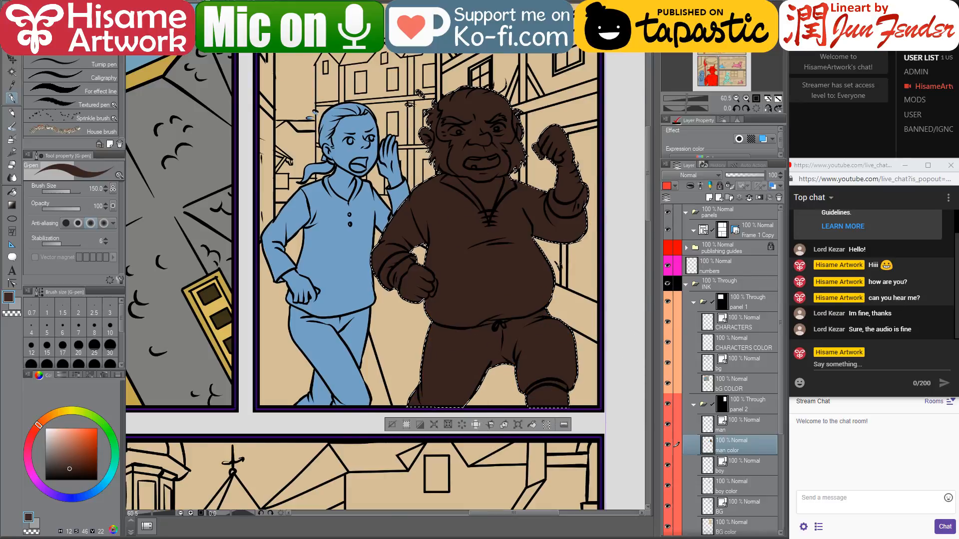
- Sample the man's skin color on page_96 and fill his face, using a slightly darker skin tone for the neck
click(215, 4)
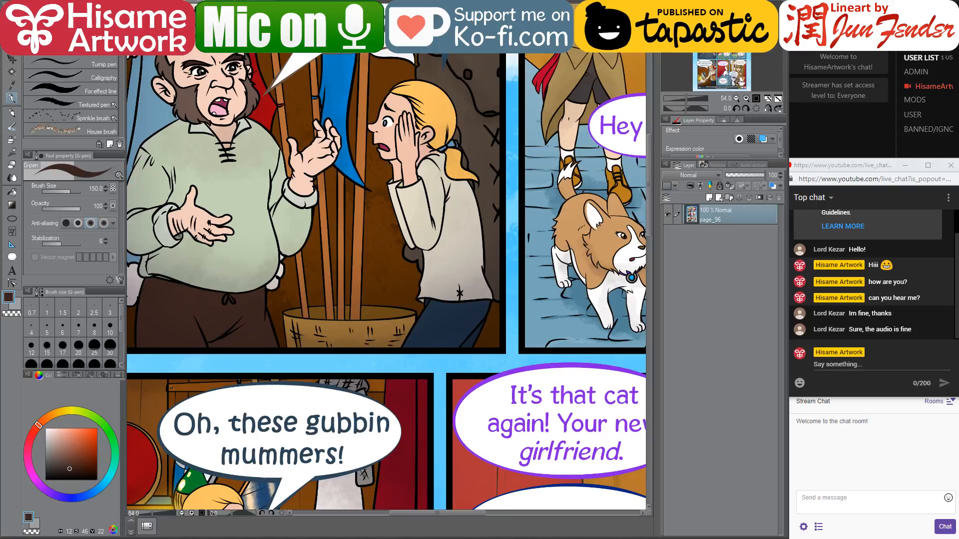
key(ctrl+Tab)
key(g)
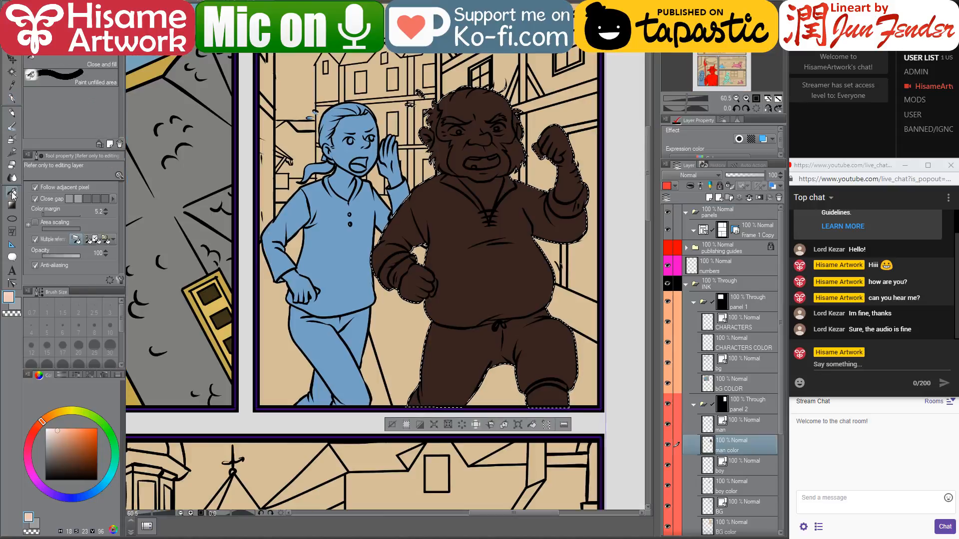
click(468, 154)
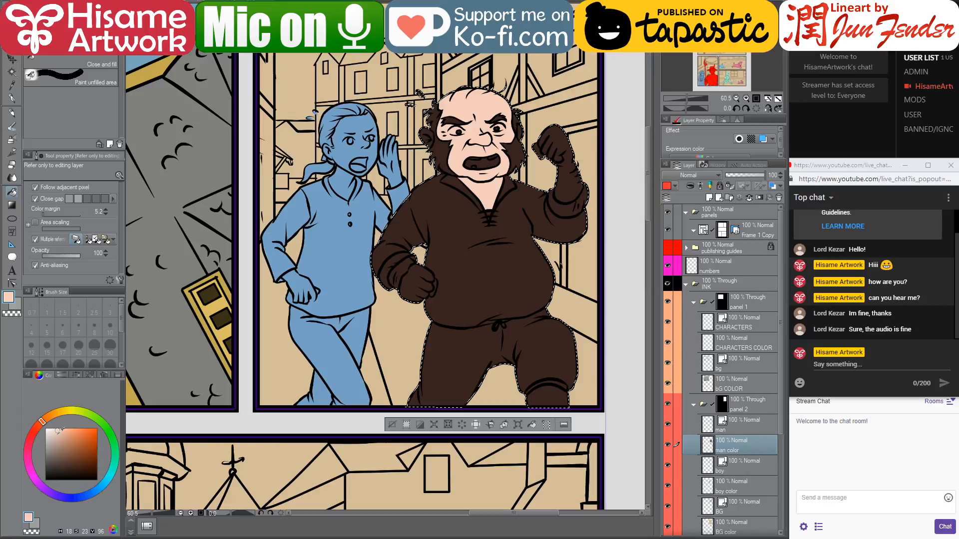
click(58, 435)
click(485, 187)
- Sample the man's face color and fill his ear, both fists and the exposed forearms
scroll(508, 180, up, 1)
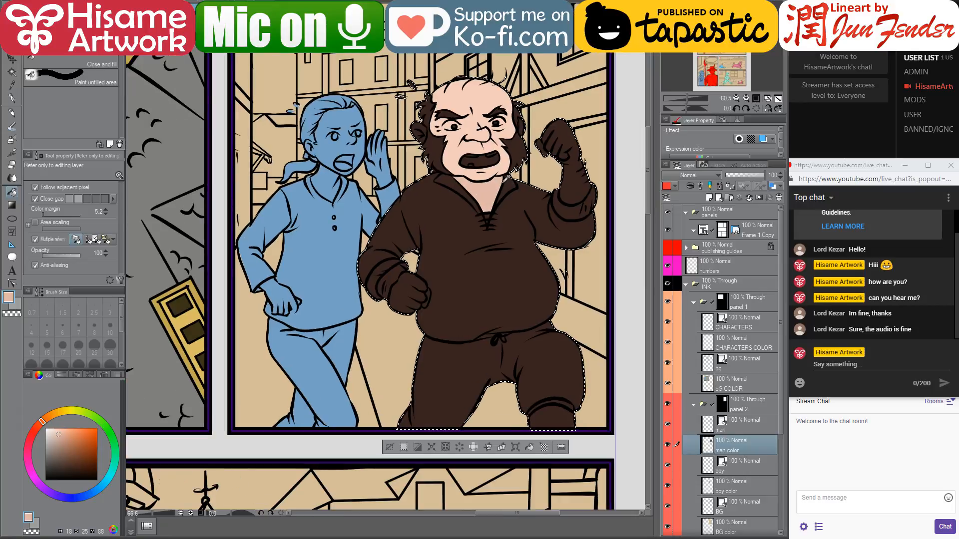
scroll(505, 178, up, 4)
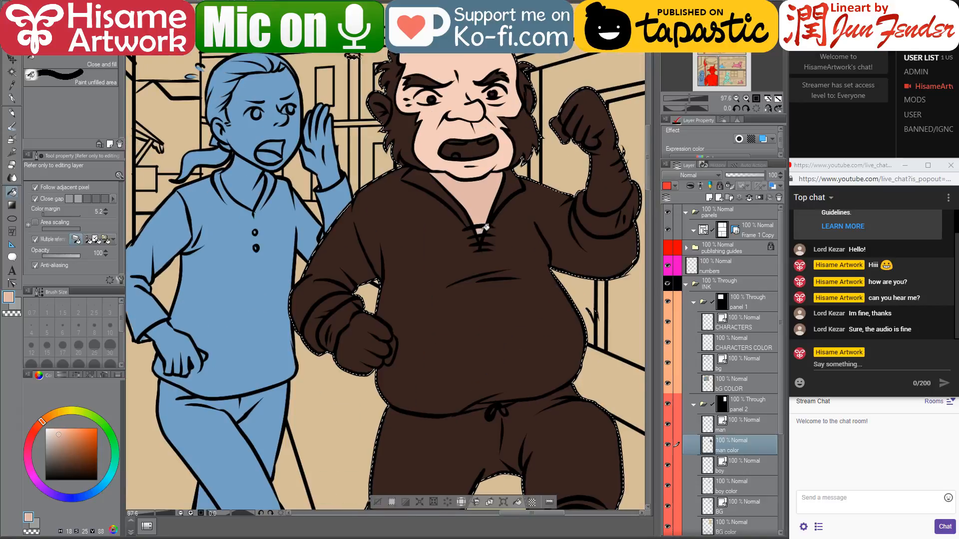
alt+click(459, 96)
click(376, 102)
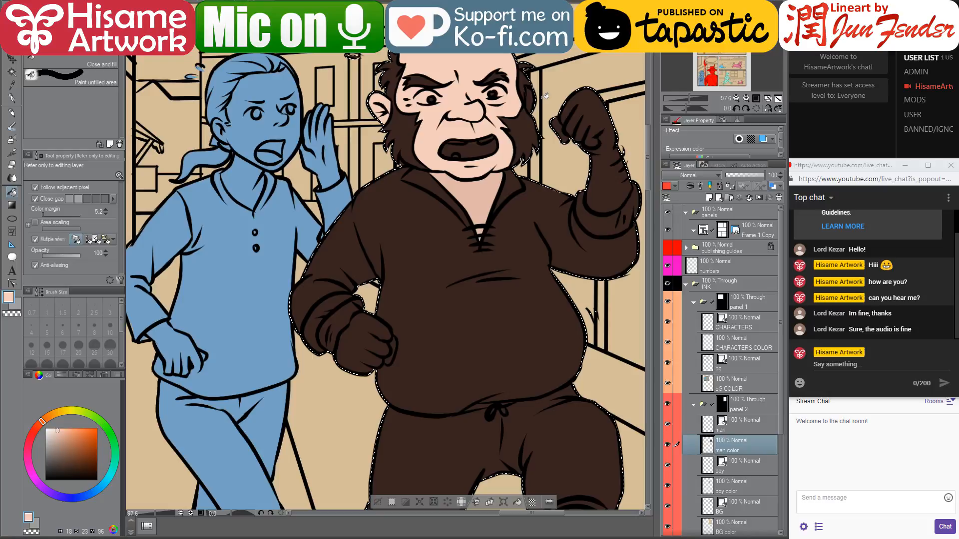
click(558, 120)
click(380, 337)
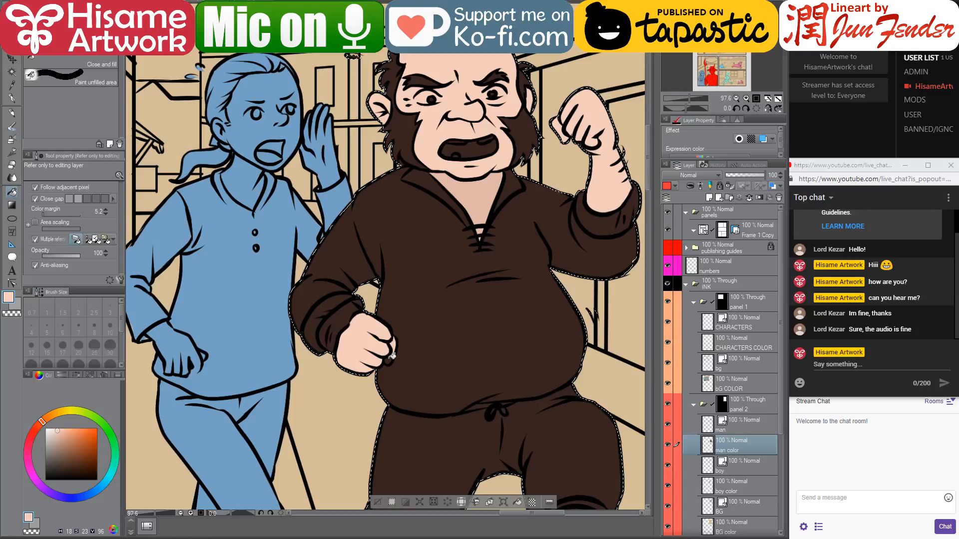
click(327, 332)
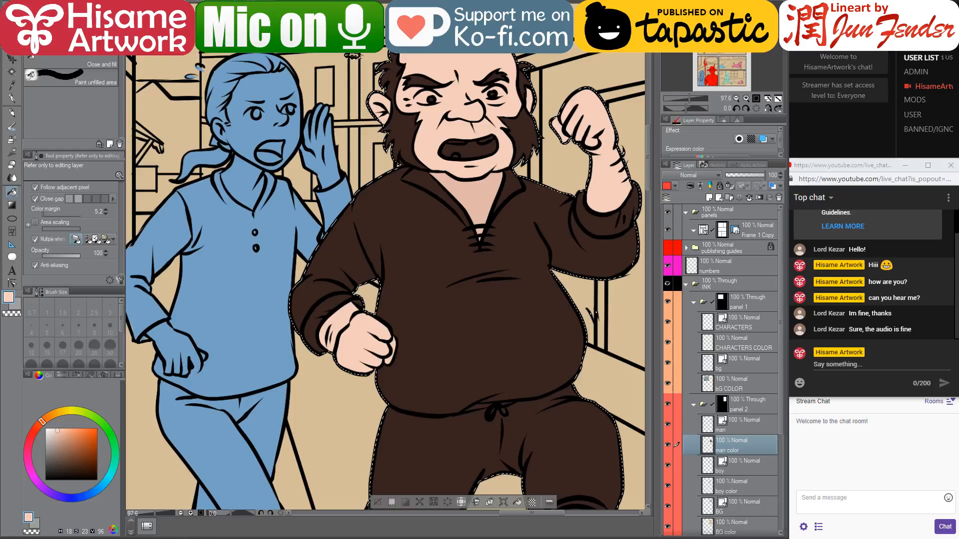
- Sample the man's light green shirt on page_96, fill his shirt and sleeves, and fill the rolled cuffs with a lighter green
click(197, 4)
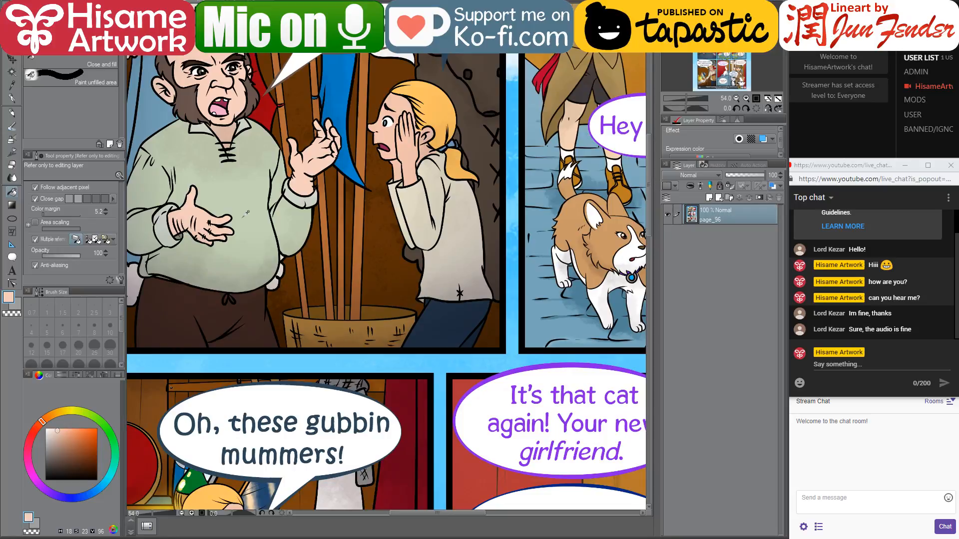
key(ctrl+Tab)
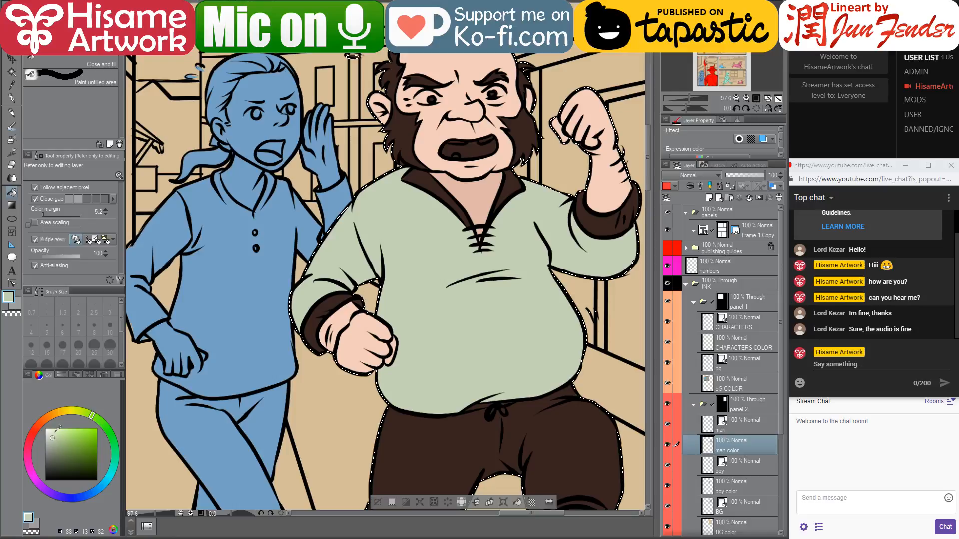
click(312, 329)
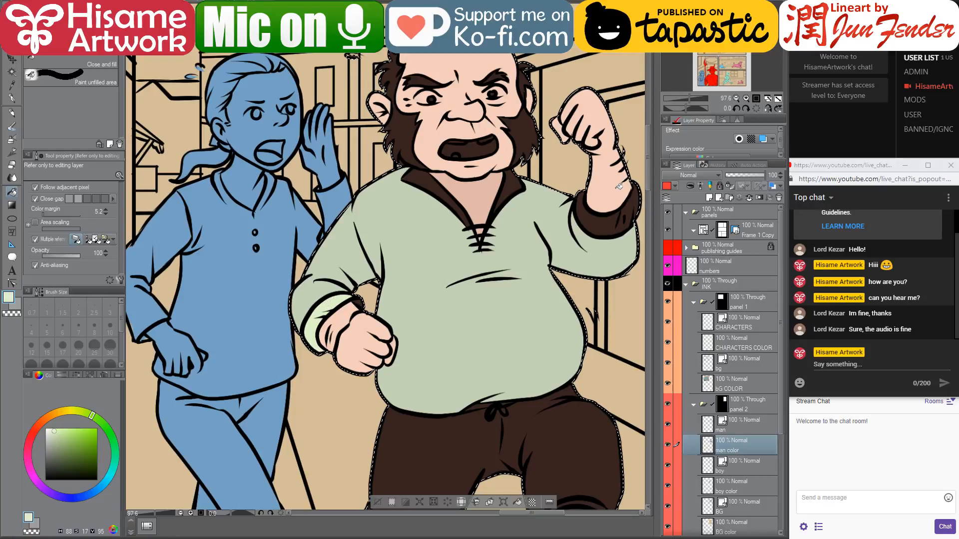
click(616, 205)
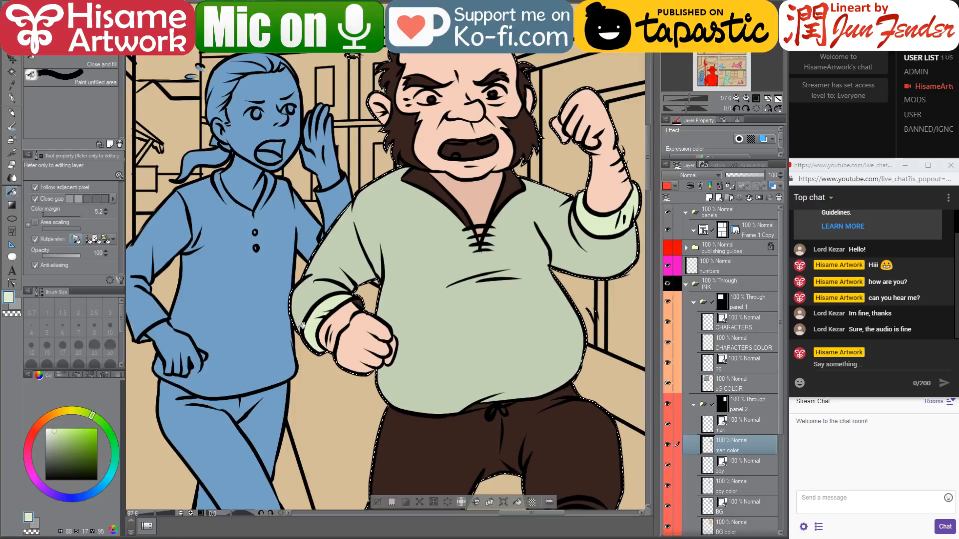
alt+click(458, 201)
click(433, 181)
key(ctrl+z)
- Choose a grayer green with saturation 9 and value 87, and fill the lowered arm's cuff and the shirt collar
click(52, 438)
click(50, 435)
click(319, 322)
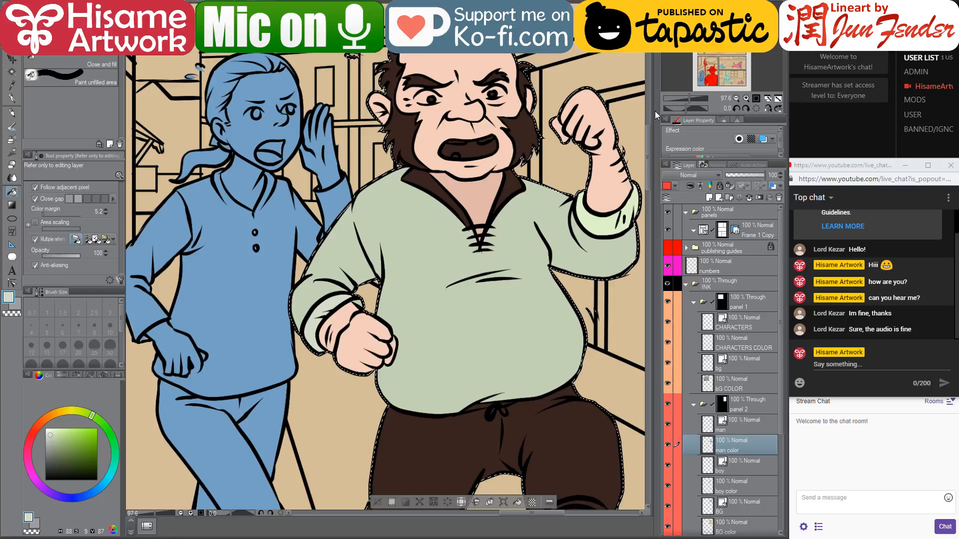
click(513, 192)
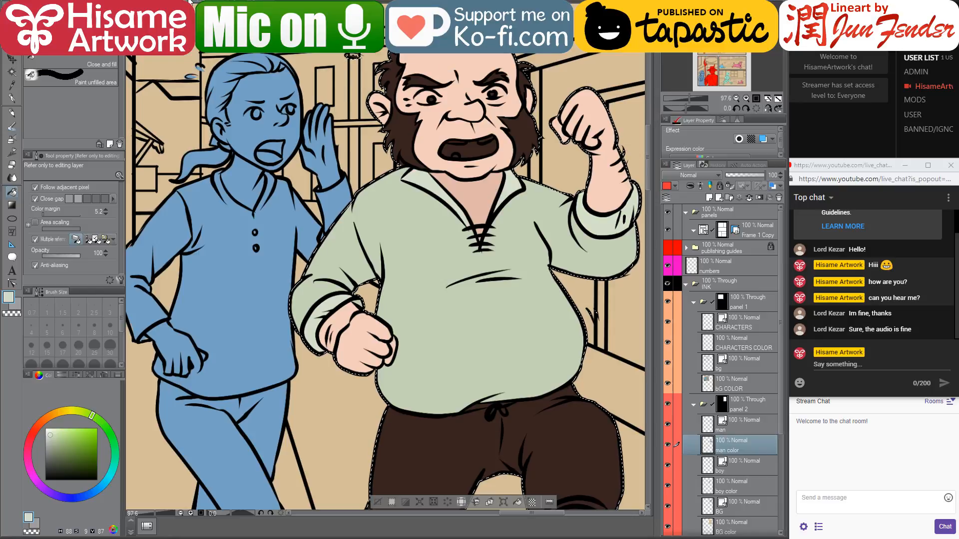
- Sample the grayish brown of the man's sideburns on page_96 and fill his sideburns in panel 2
click(191, 2)
alt+click(193, 96)
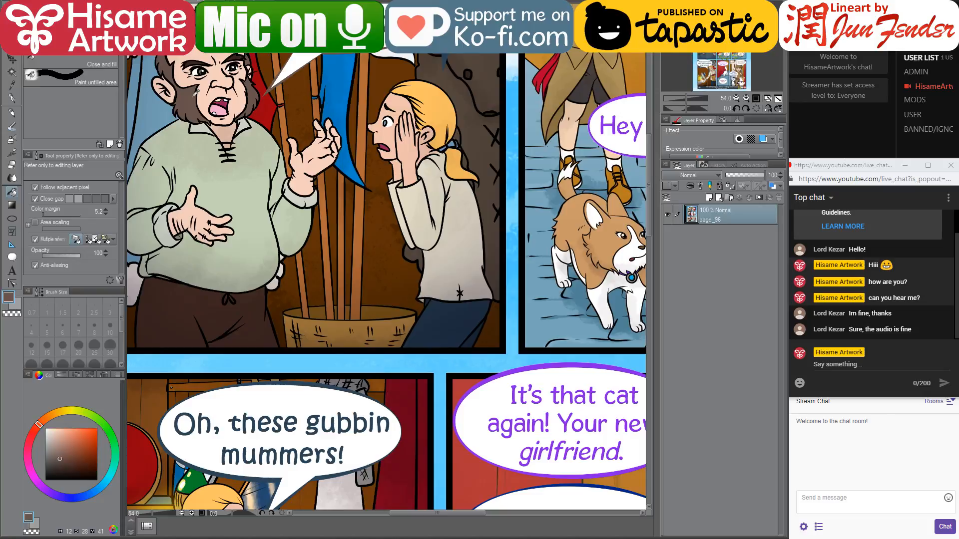
click(150, 2)
click(399, 125)
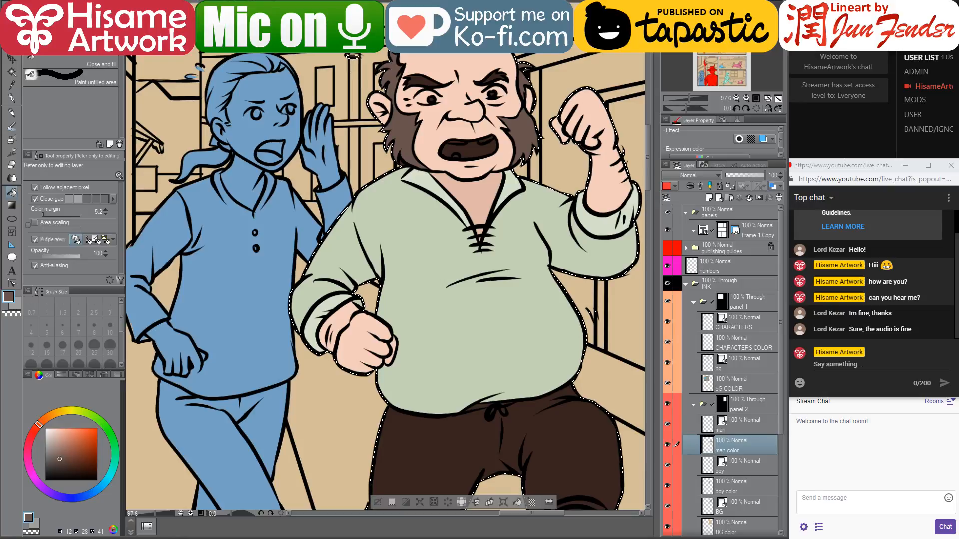
- Sample the magenta inside the man's mouth on page_96 and fill his open mouth in panel 2
click(320, 4)
click(270, 5)
click(320, 5)
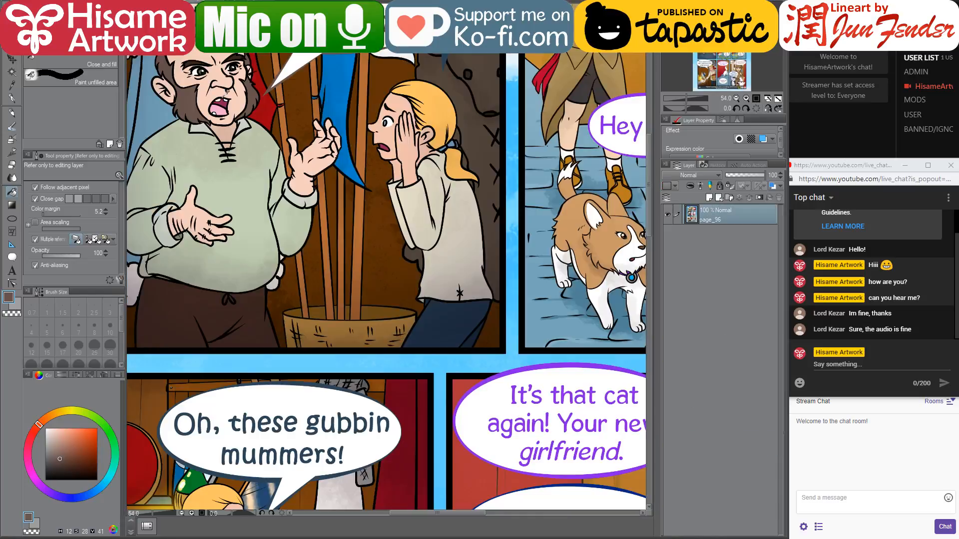
alt+click(223, 102)
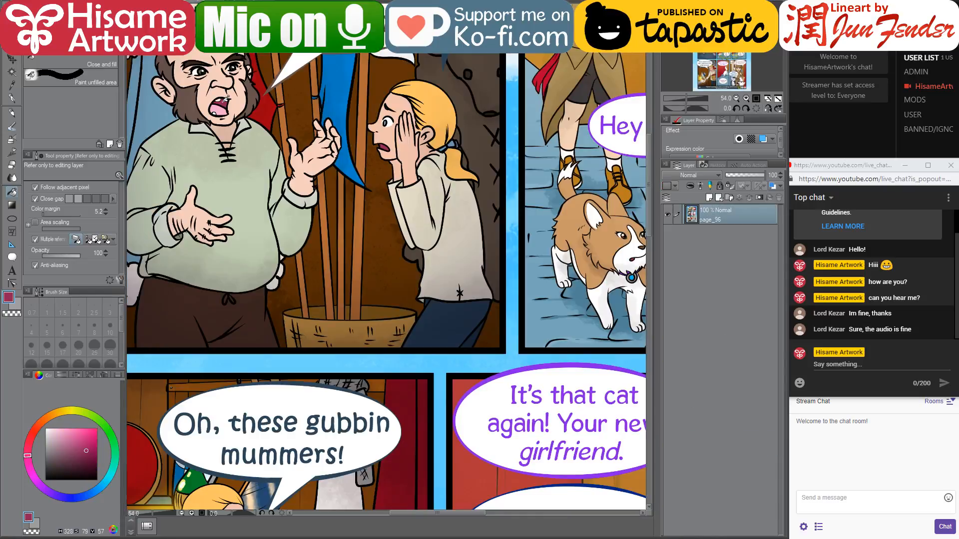
click(155, 5)
click(192, 5)
- Sample a pale cream from the man's teeth on page_96 and fill his upper and lower teeth in panel 2 with off-white
alt+click(218, 99)
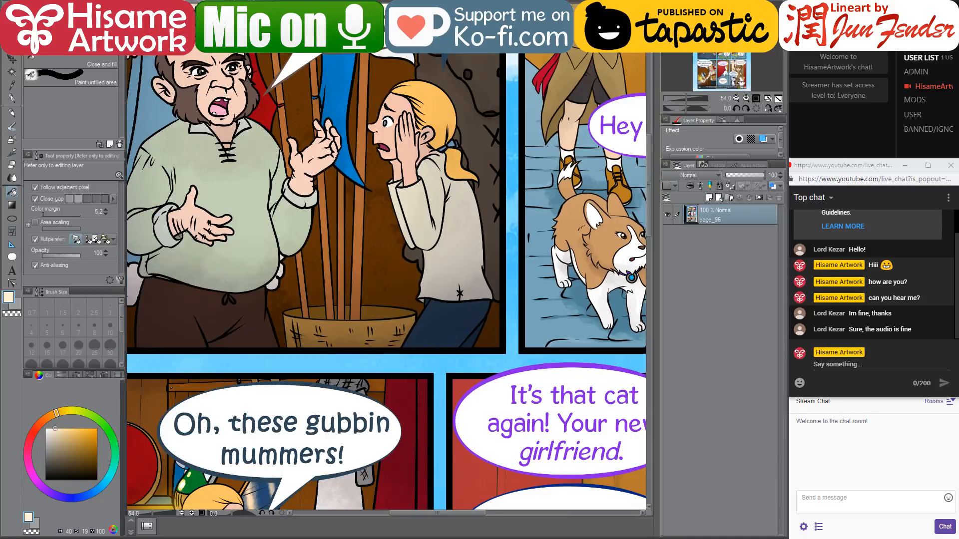
key(ctrl+Tab)
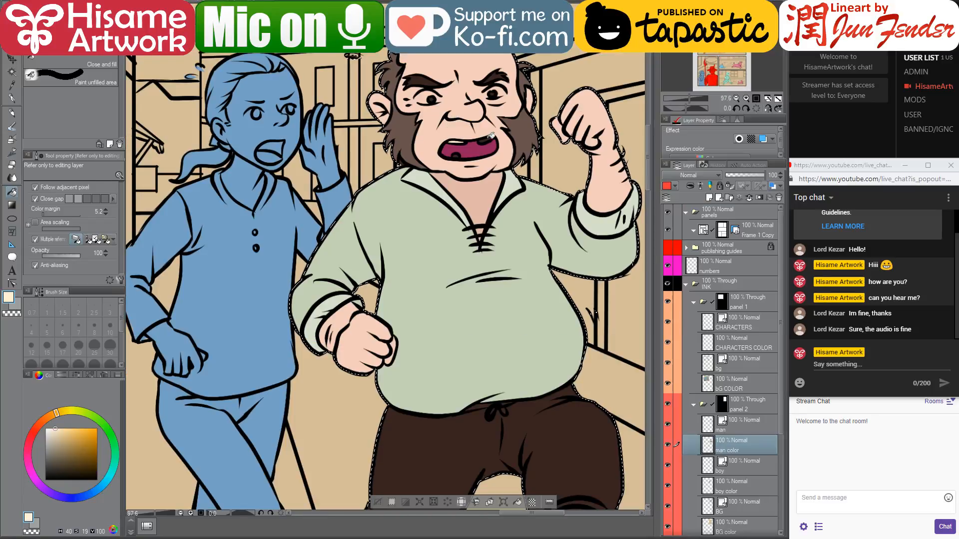
scroll(491, 135, up, 1)
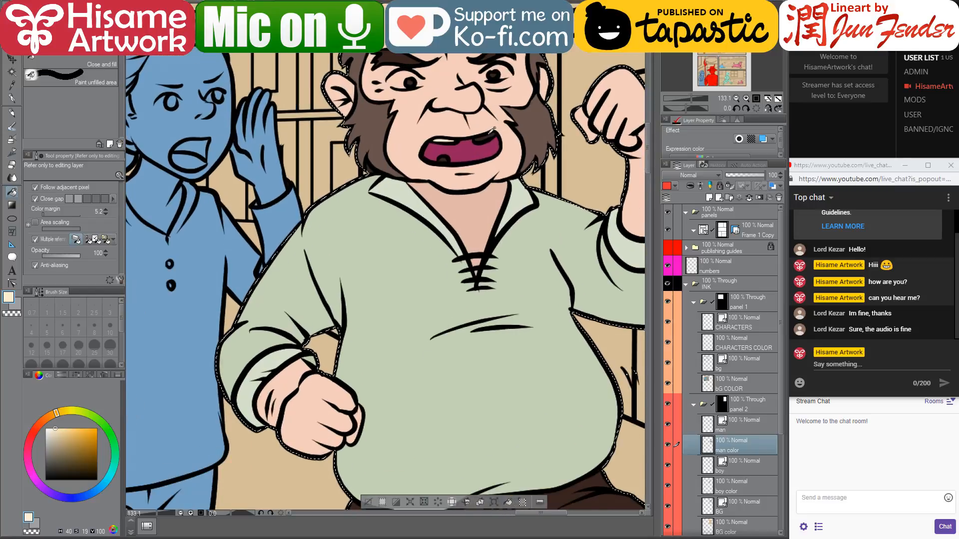
scroll(492, 130, up, 1)
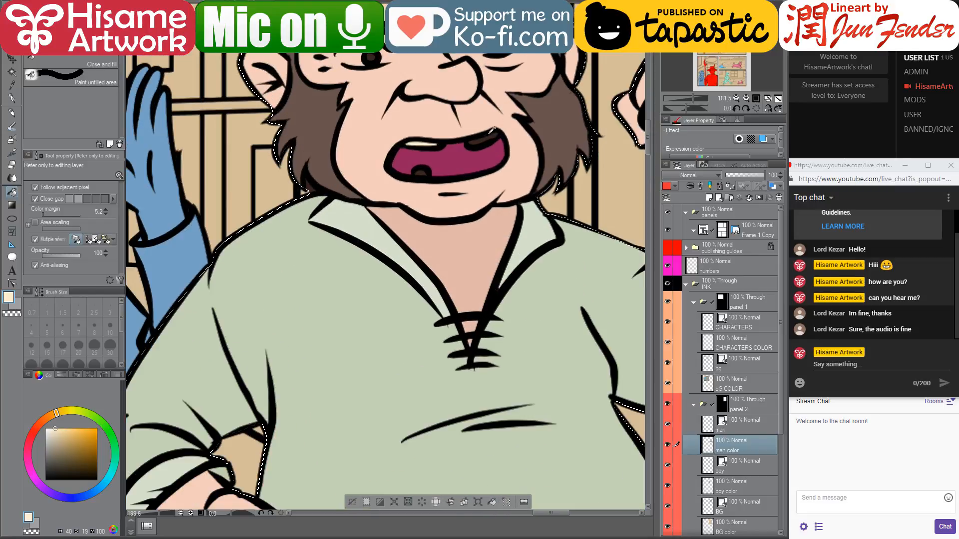
scroll(492, 131, up, 4)
drag(492, 130, 501, 255)
click(497, 260)
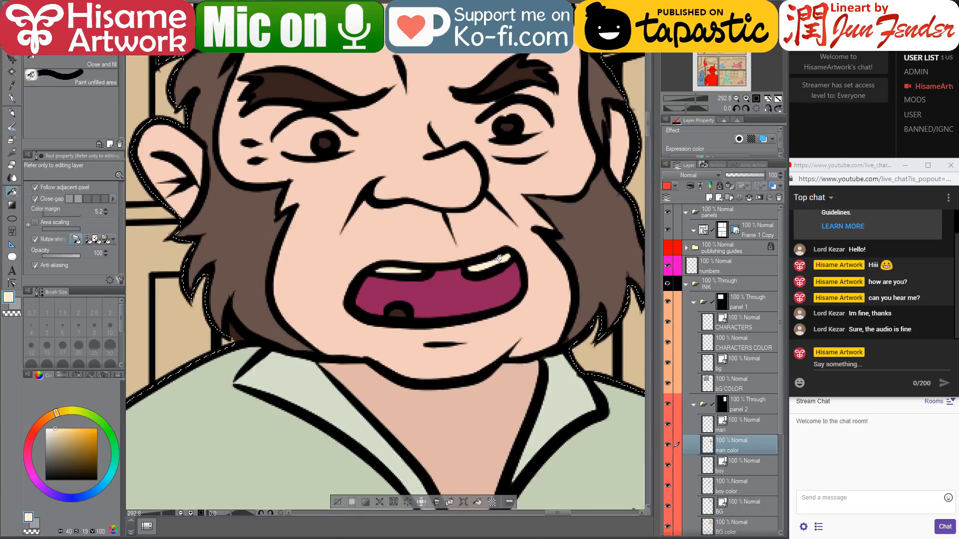
click(398, 310)
- Sample the man's shirt green, darken it to saturation 31 and value 54, and fill his irises
scroll(500, 317, down, 4)
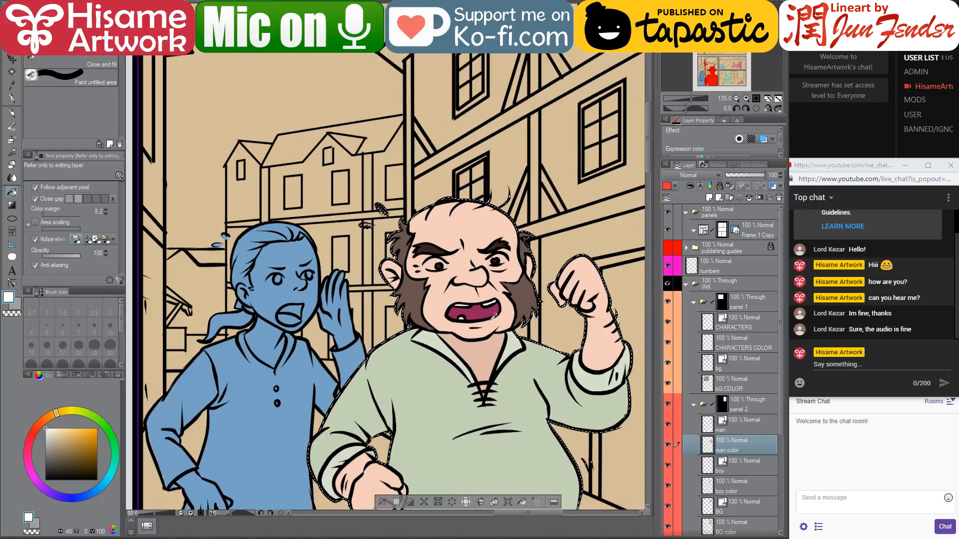
scroll(500, 320, down, 2)
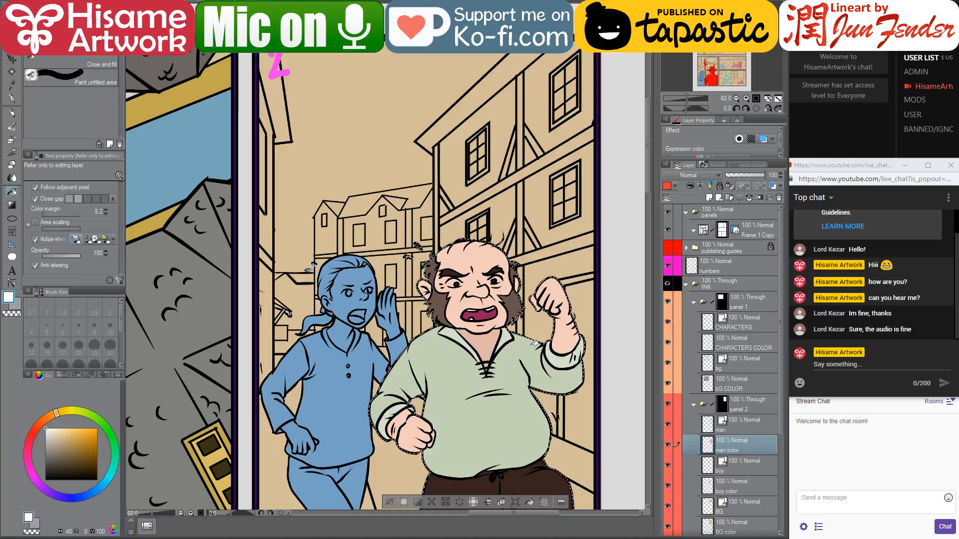
scroll(482, 425, up, 4)
alt+click(483, 425)
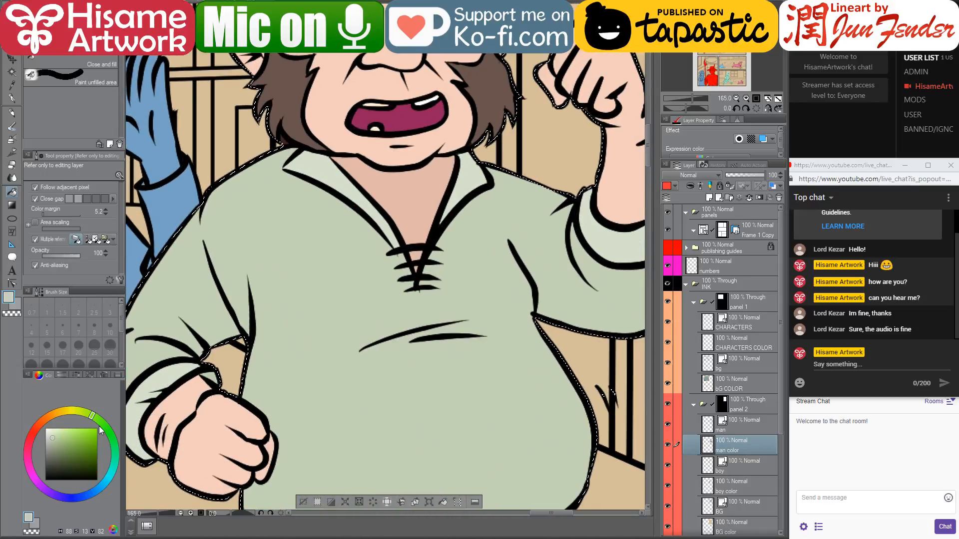
click(56, 446)
drag(350, 195, 361, 313)
click(345, 153)
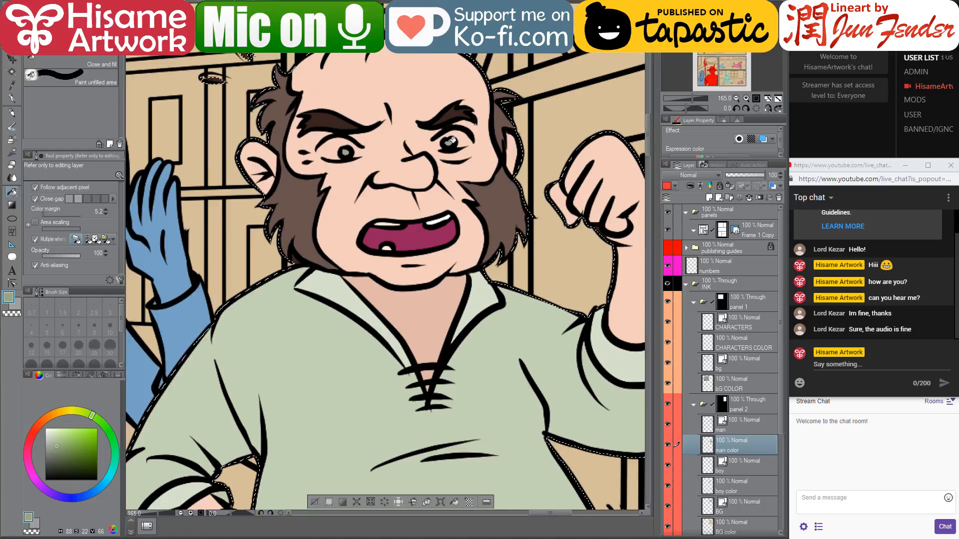
click(61, 452)
click(349, 149)
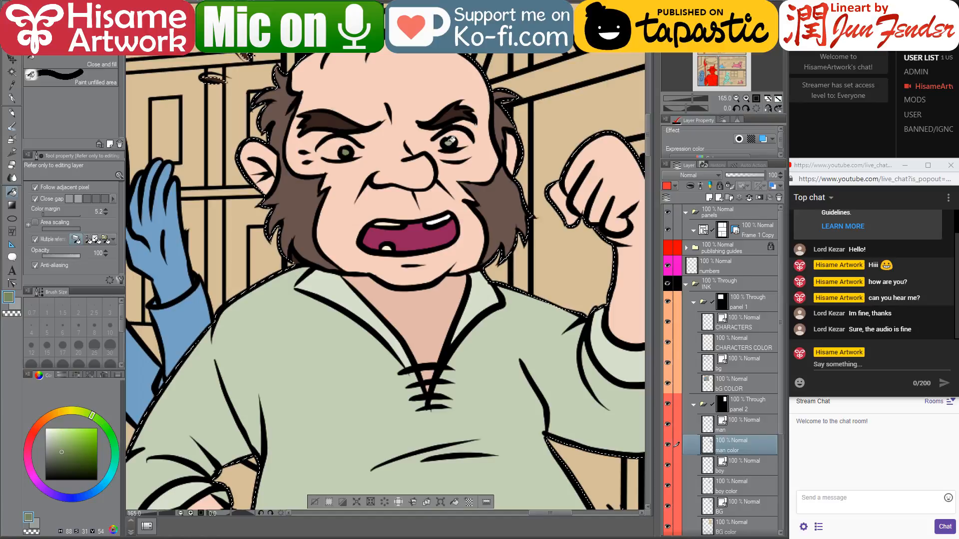
- Pick up a light beige with hue 44, saturation 12 and value 85 using page_96, and fill the man's stocking below the trouser cuff
scroll(449, 141, down, 6)
scroll(380, 282, up, 2)
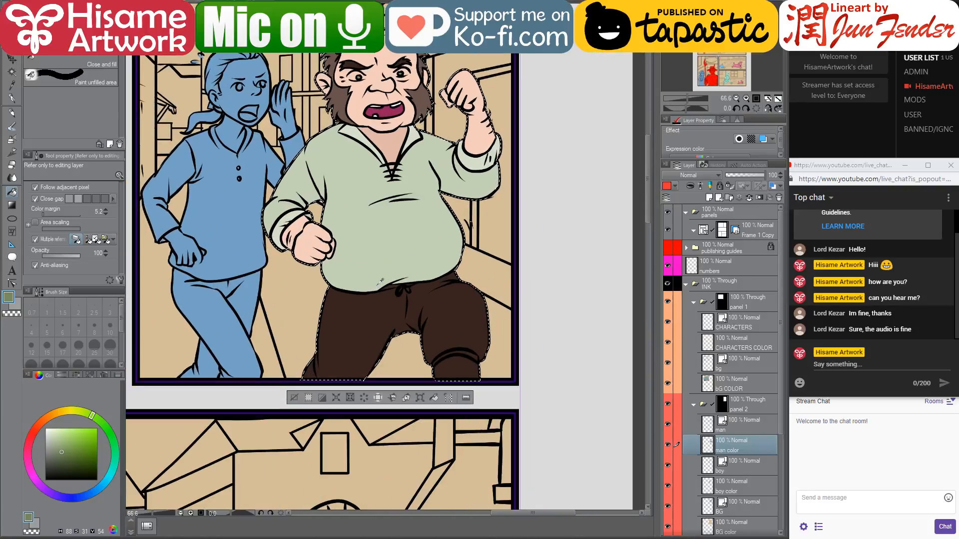
scroll(380, 281, up, 2)
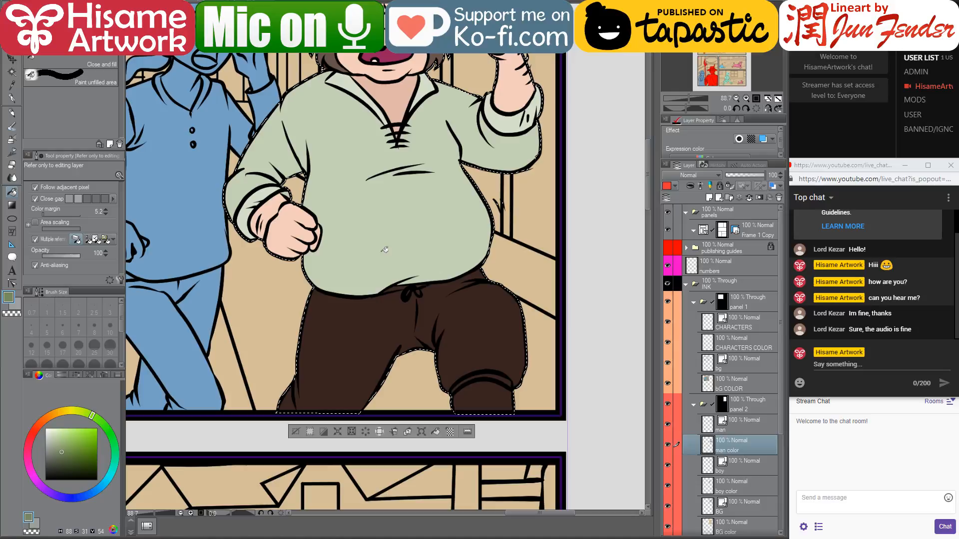
drag(385, 250, 405, 266)
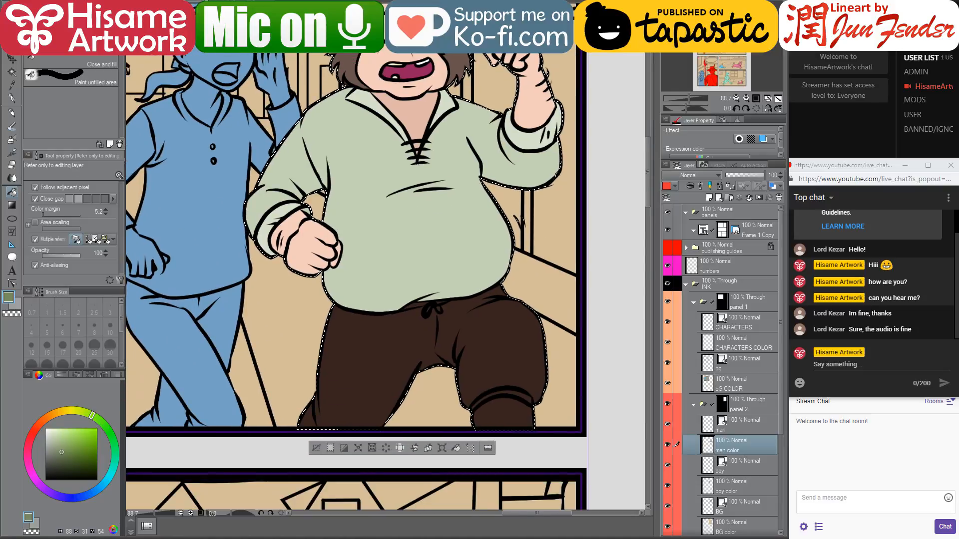
key(ctrl+Tab)
key(ctrl+Tab)
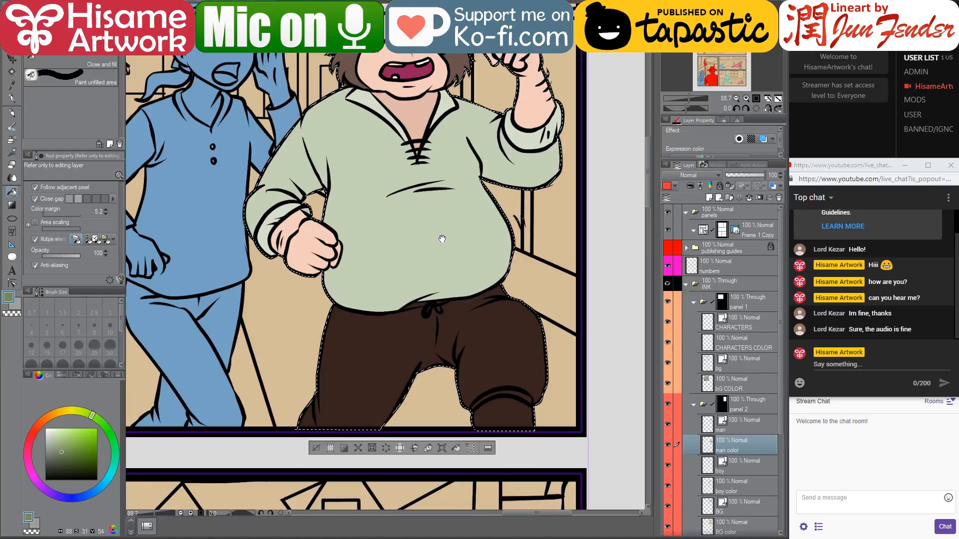
drag(443, 238, 452, 272)
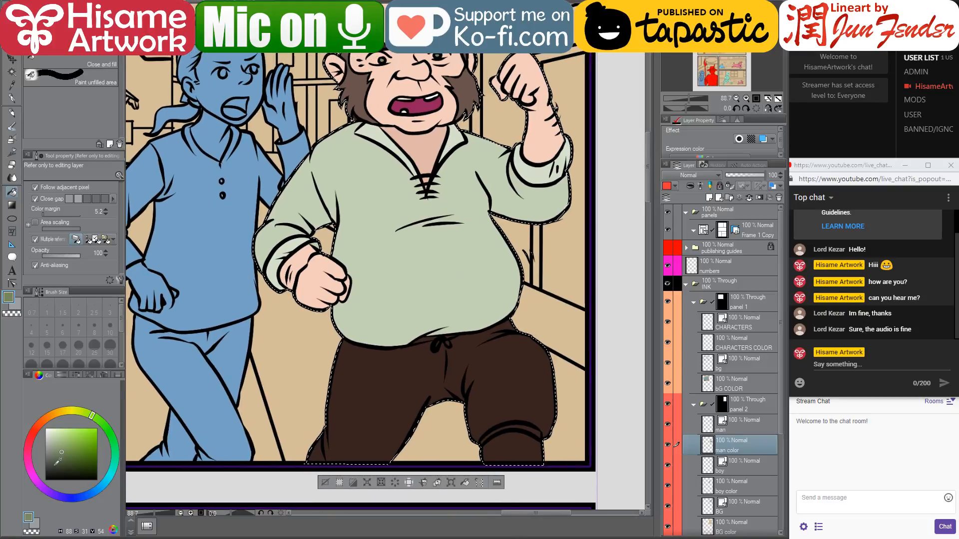
key(ctrl+Tab)
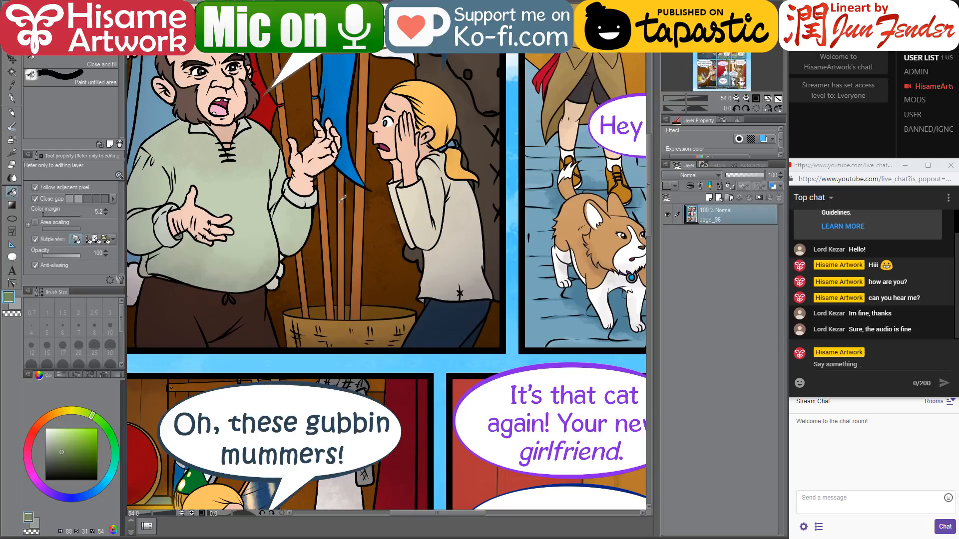
key(ctrl+Tab)
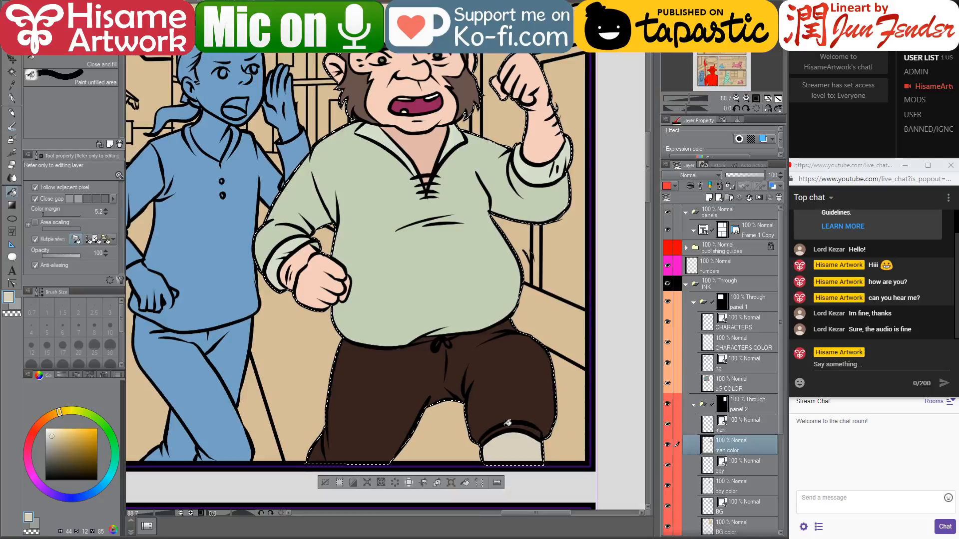
drag(357, 329, 468, 360)
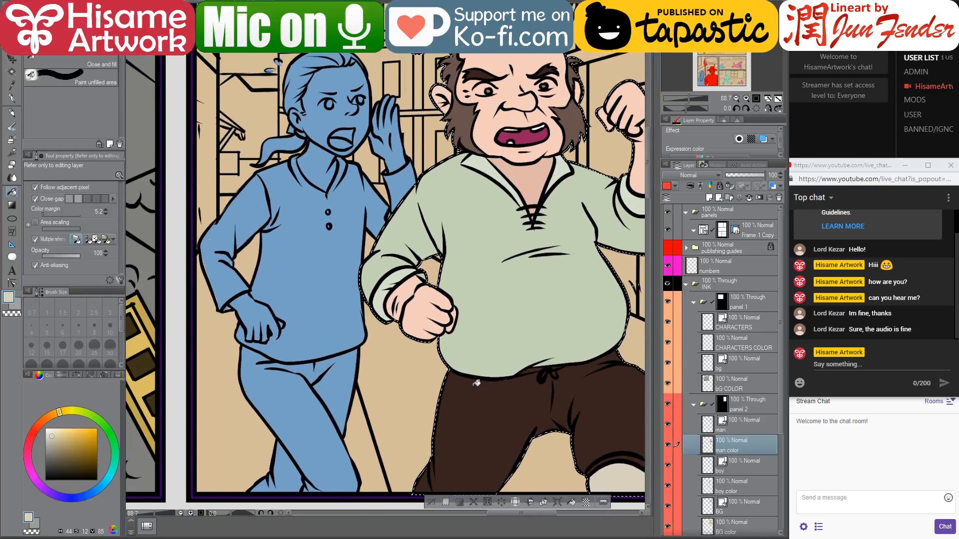
- Select the silhouette on the boy color layer and paint it over with the dark brown of the man's trousers using a large G-pen
scroll(476, 383, down, 1)
scroll(713, 450, down, 1)
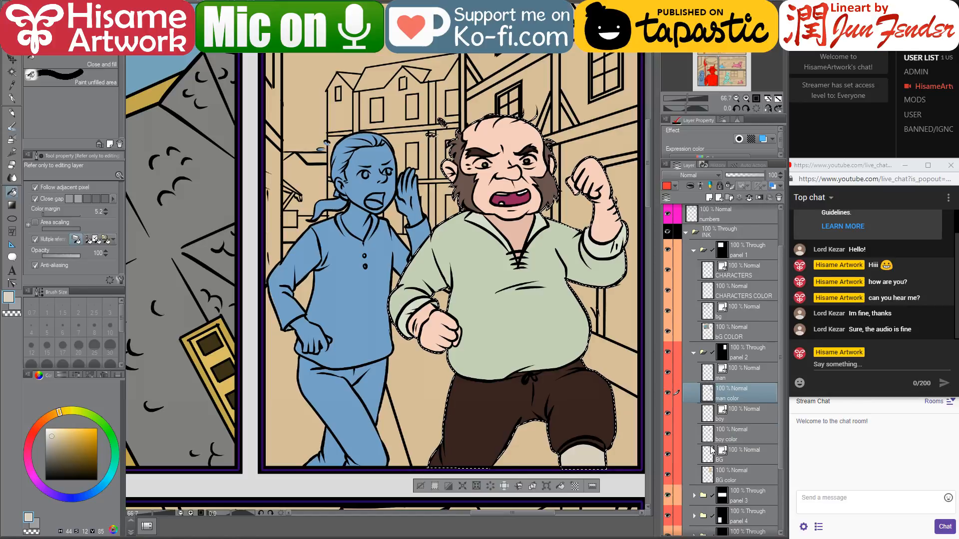
click(711, 451)
click(709, 435)
ctrl+click(709, 434)
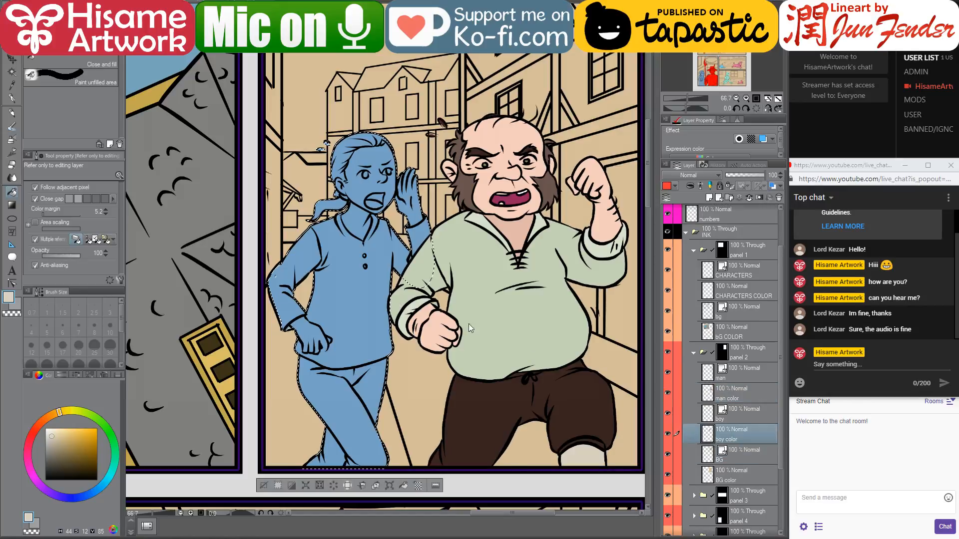
scroll(382, 338, up, 1)
alt+click(498, 419)
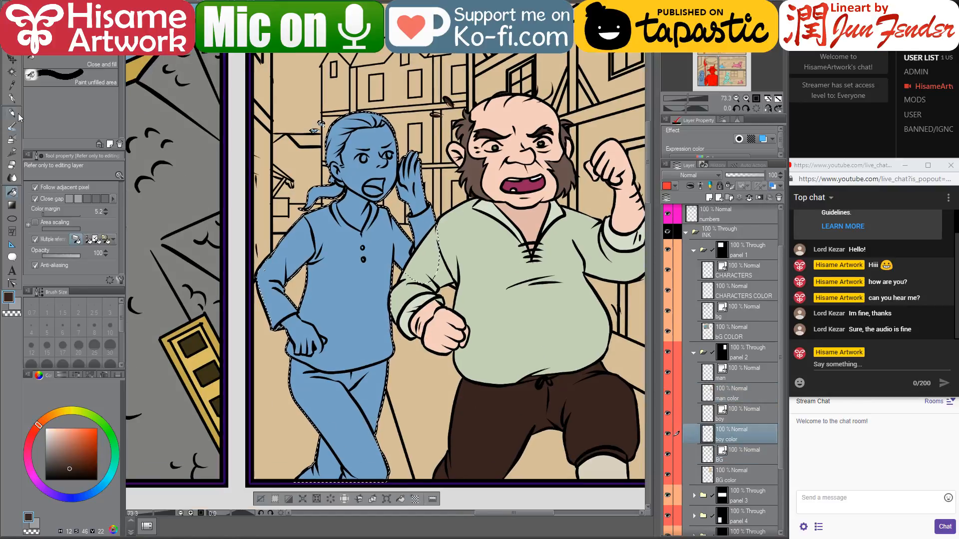
click(11, 98)
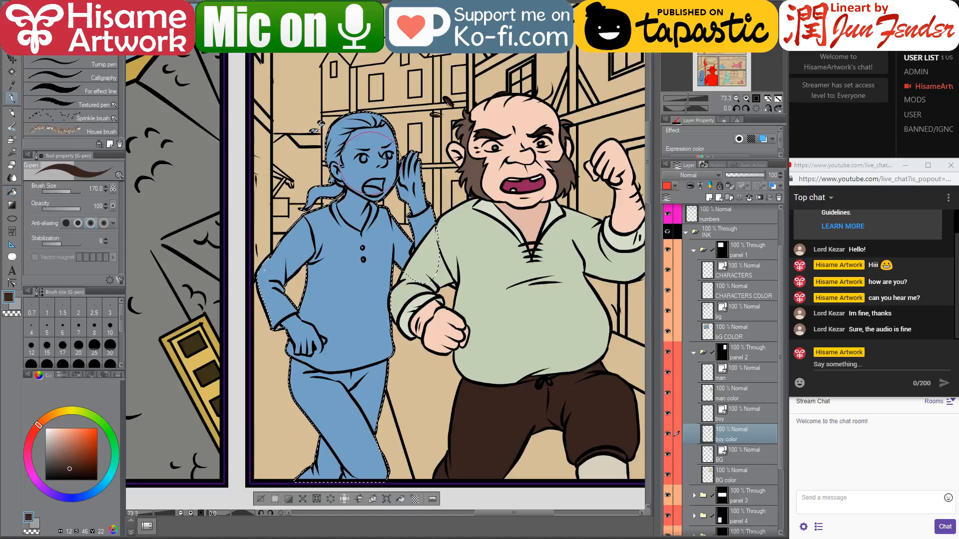
drag(369, 163, 345, 424)
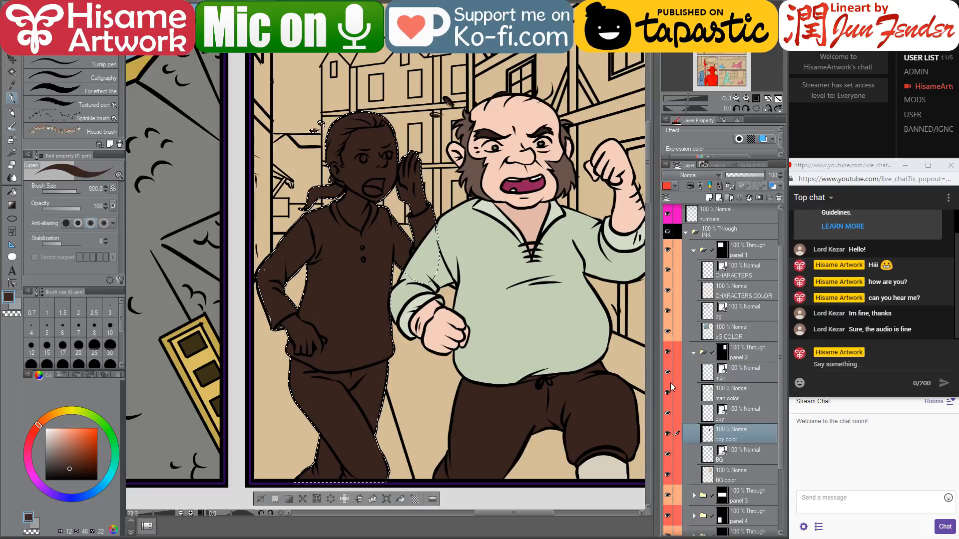
- Hide the man and man color layers, clear the selection, and cover the gaps along the boy's bent sleeve with a size 17 G-pen
drag(667, 372, 667, 393)
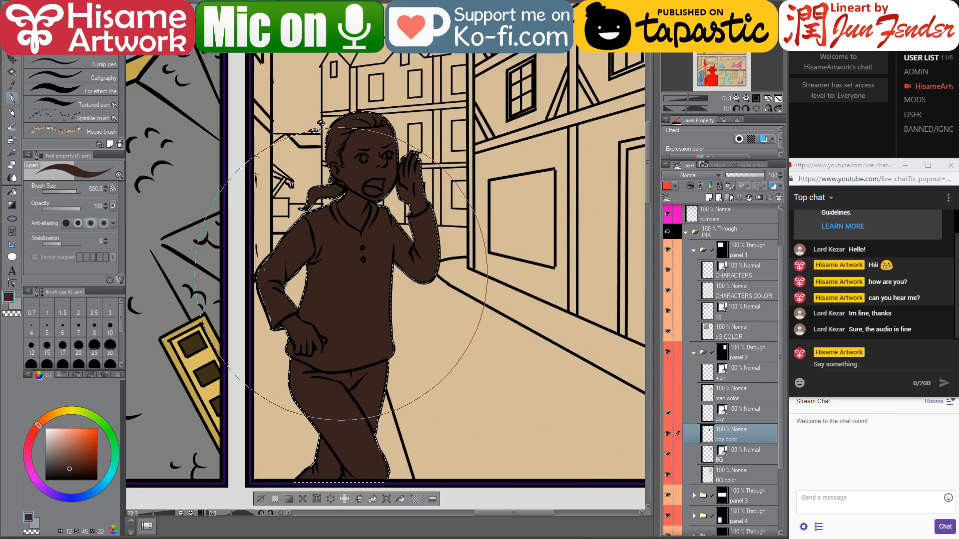
key(ctrl+d)
scroll(260, 306, up, 2)
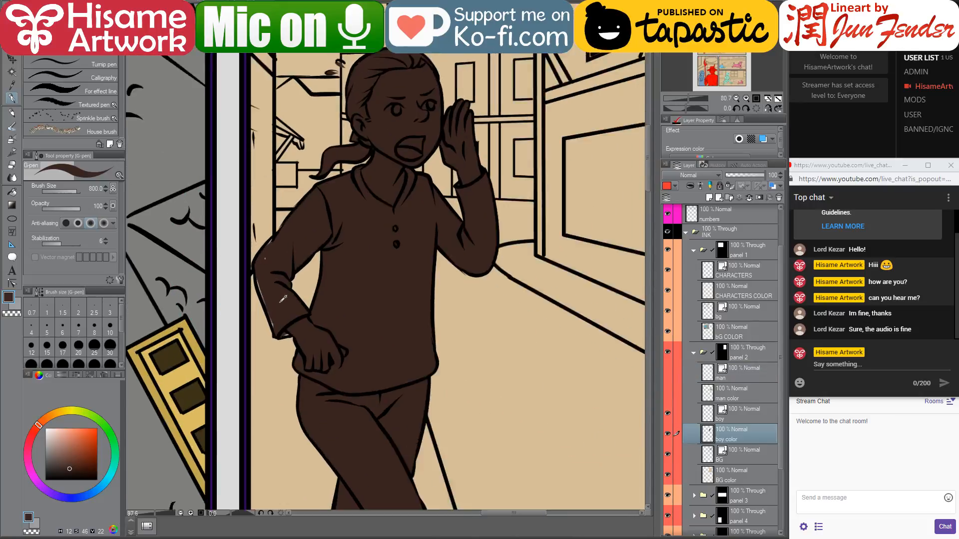
scroll(283, 299, up, 8)
key(bracketleft)
key(bracketleft)
key(bracketleft)
key(bracketleft)
key(bracketleft)
key(bracketleft)
key(bracketleft)
key(bracketleft)
key(bracketleft)
key(bracketleft)
key(bracketleft)
key(bracketleft)
key(bracketleft)
key(bracketleft)
key(bracketleft)
key(bracketleft)
key(bracketleft)
key(bracketleft)
key(bracketleft)
key(bracketleft)
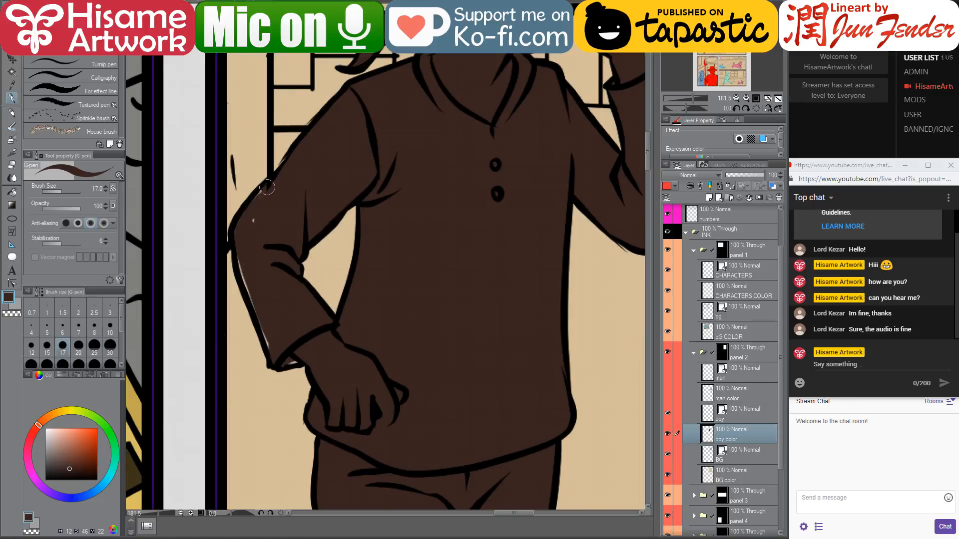
click(268, 188)
shift+click(239, 236)
shift+click(273, 350)
mouse_move(256, 234)
mouse_down()
mouse_move(259, 210)
mouse_move(250, 231)
mouse_up()
drag(290, 361, 303, 359)
drag(405, 173, 339, 287)
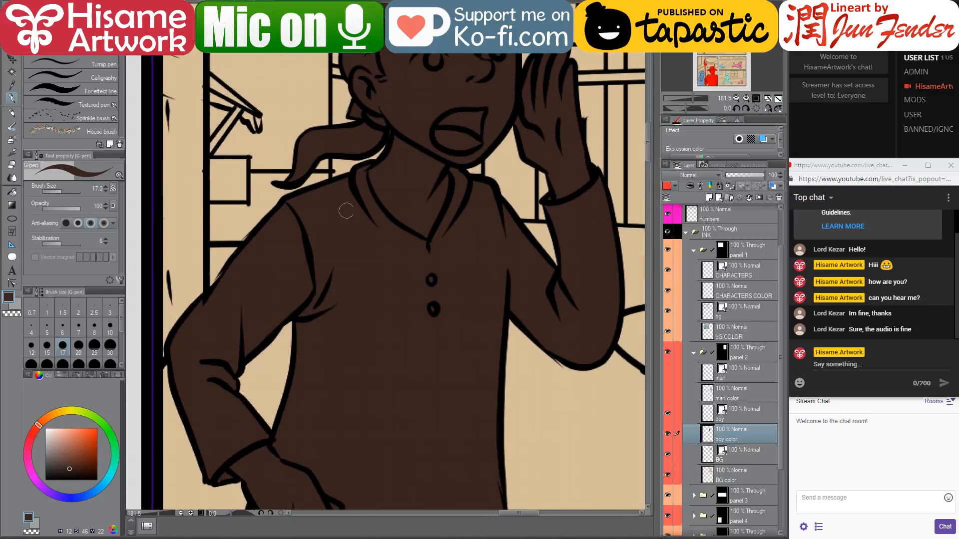
- Sample the blond hair color (hue 37, saturation 61, value 98) from page_96 and fill the boy's hair and ponytail with it
scroll(370, 274, down, 4)
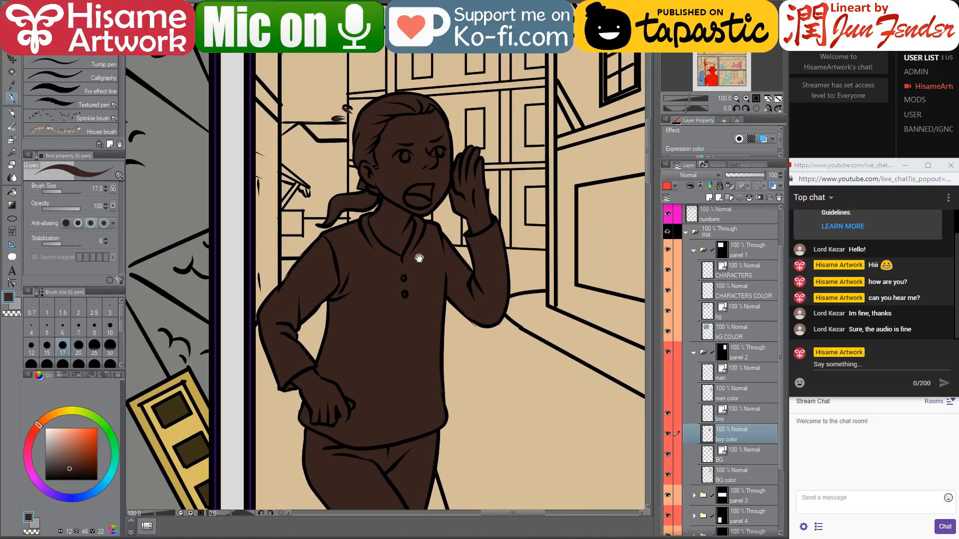
mouse_move(419, 258)
mouse_down()
mouse_move(392, 127)
mouse_move(392, 165)
mouse_up()
scroll(391, 176, down, 2)
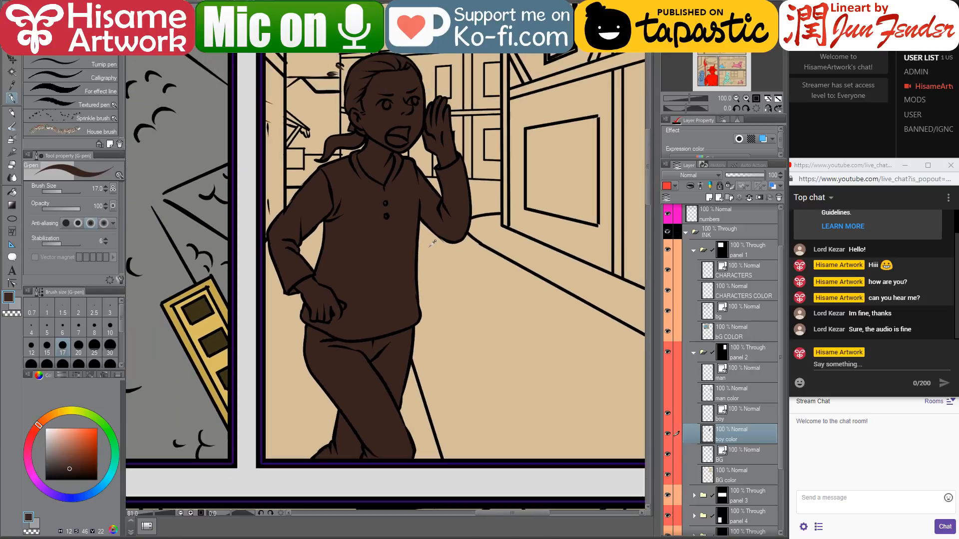
click(191, 2)
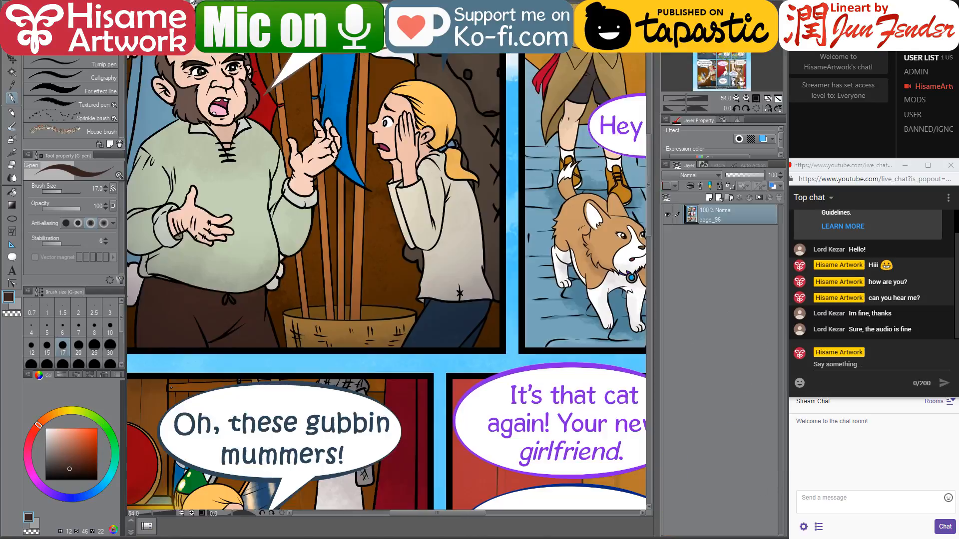
alt+click(442, 90)
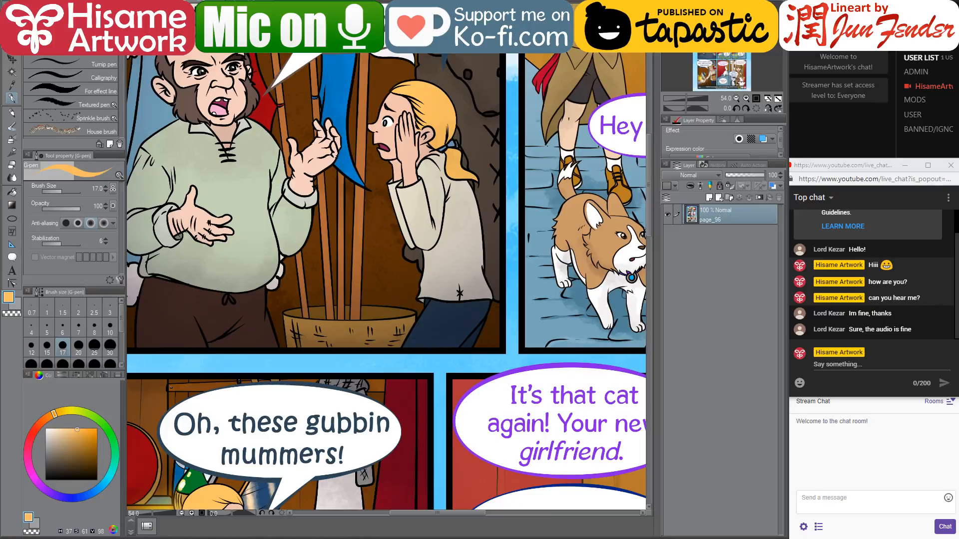
click(149, 2)
click(12, 192)
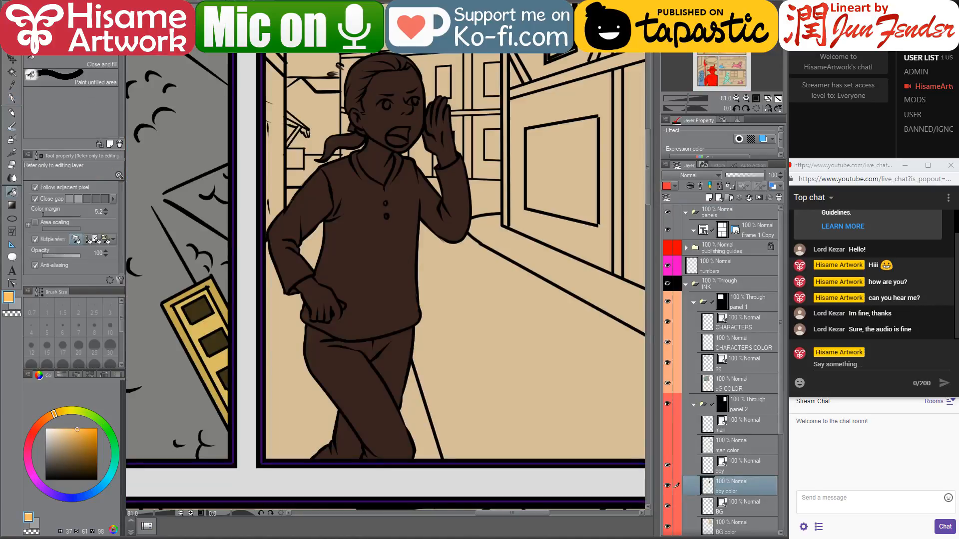
click(375, 62)
scroll(375, 62, up, 3)
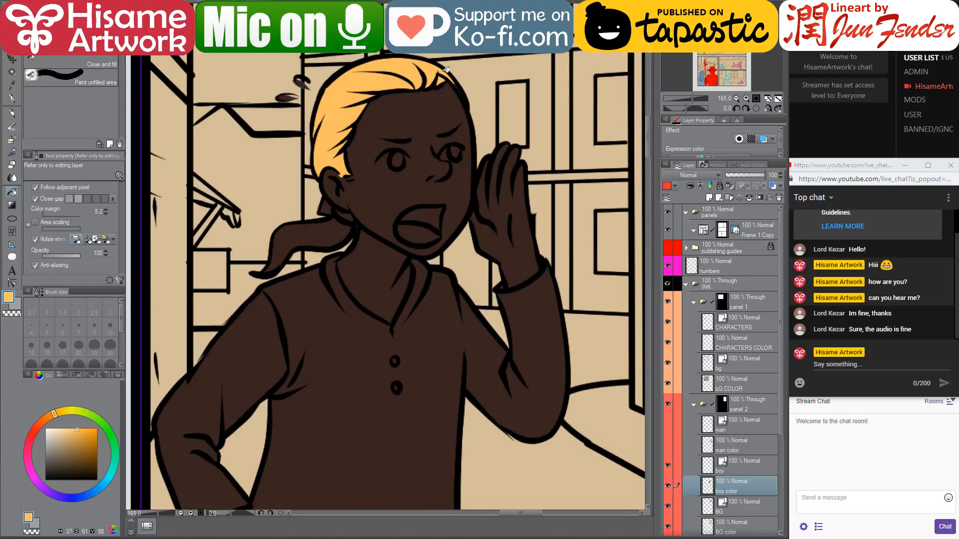
click(319, 224)
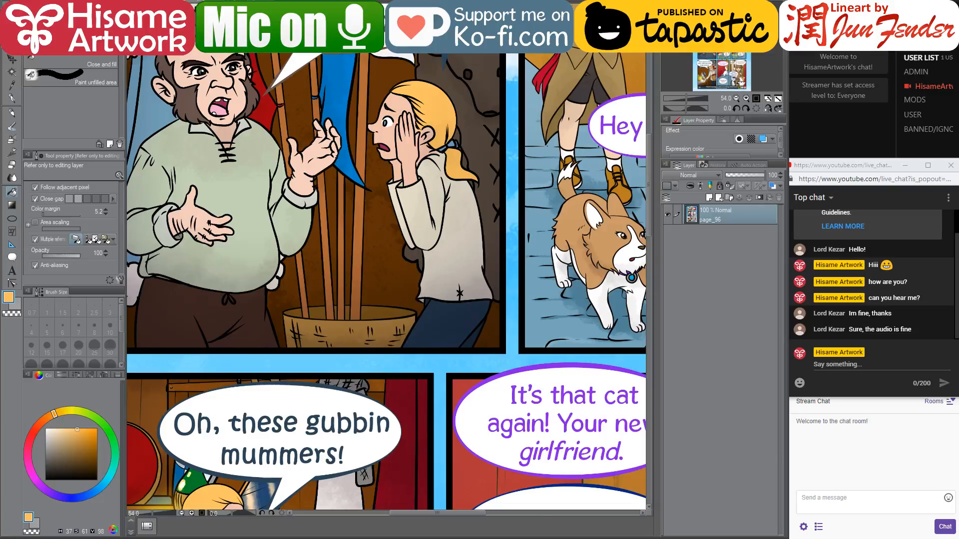
- Sample the blond character's skin tone (hue 18, saturation 28, value 94) from page_96 and fill the boy's face and raised hand
key(ctrl+Tab)
key(ctrl+Tab)
alt+click(413, 131)
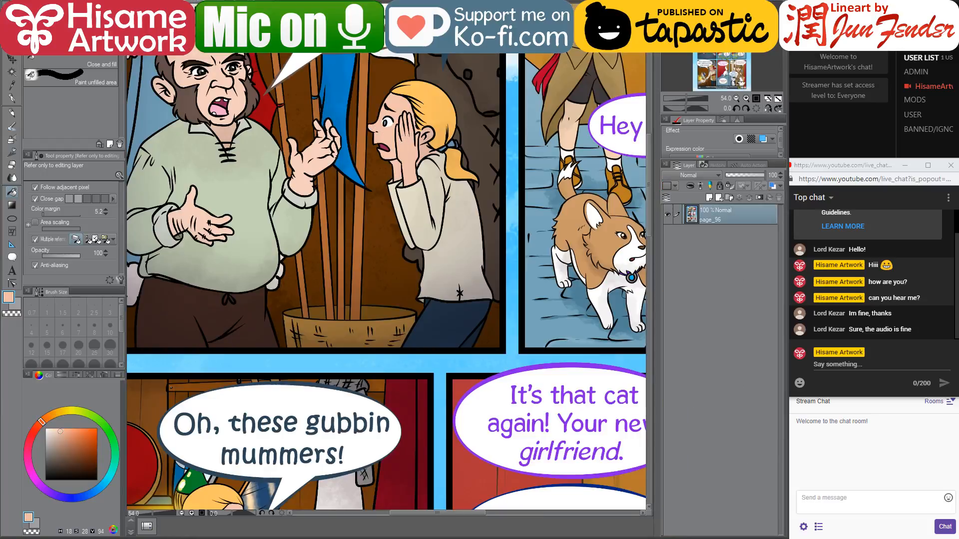
key(ctrl+Tab)
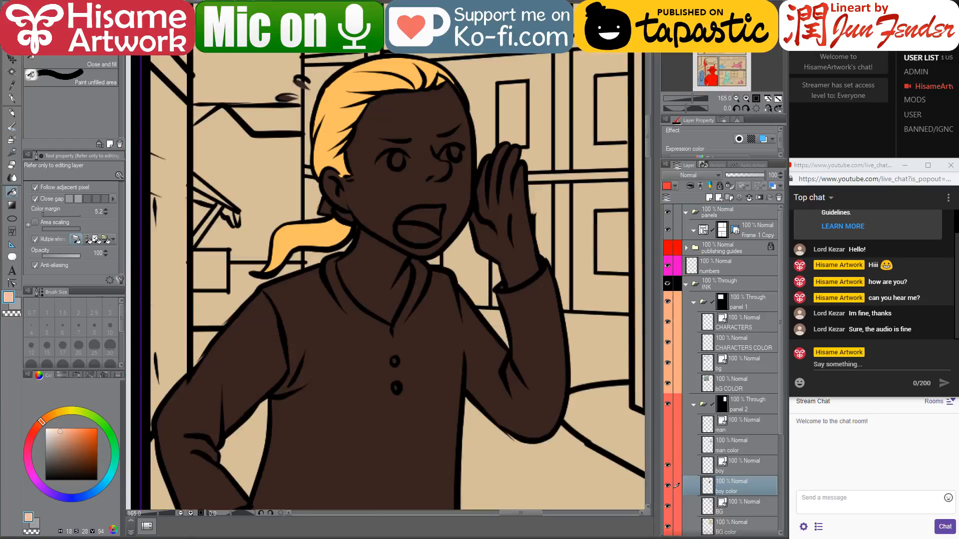
click(376, 178)
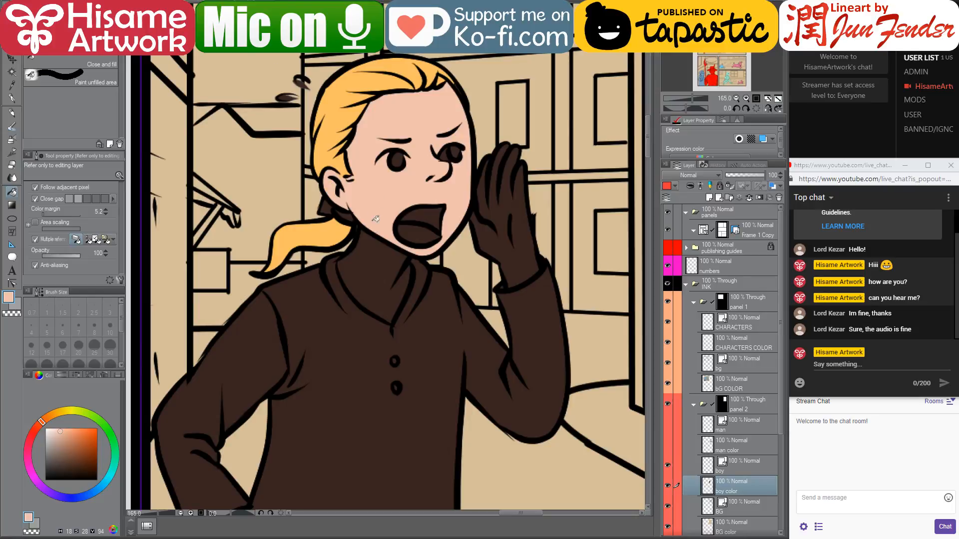
click(491, 240)
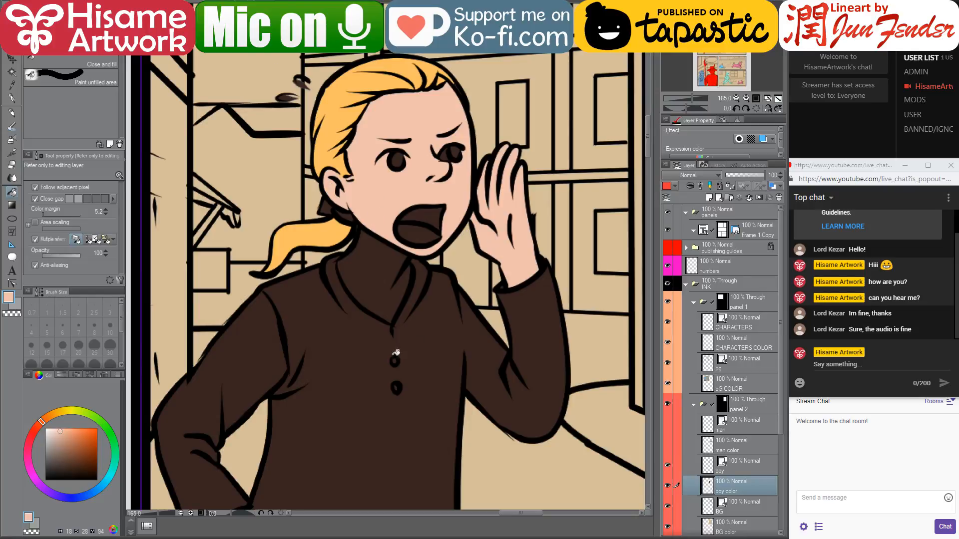
- Close the gap at the fingers of the boy's lowered hand with the G-pen and fill the hand and thumb with the skin tone
drag(362, 369, 414, 204)
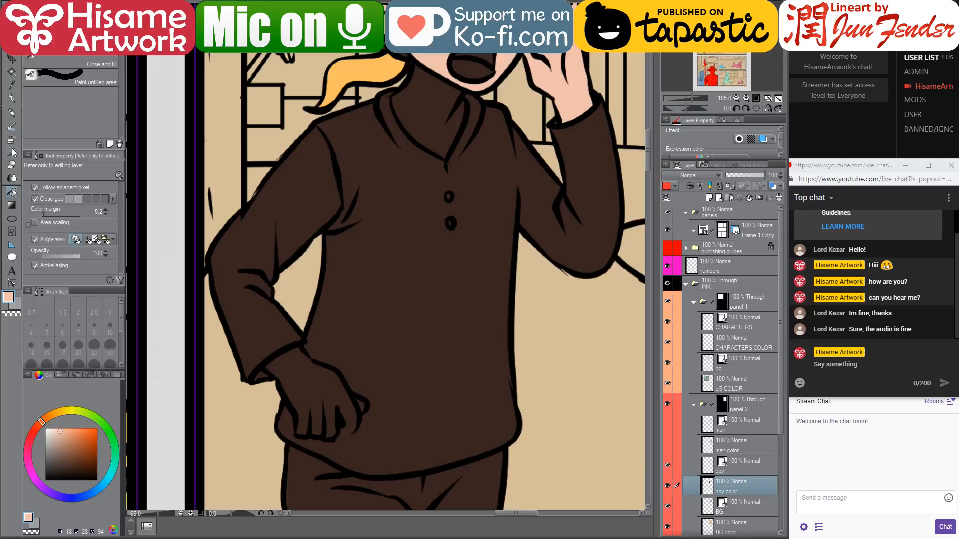
click(12, 98)
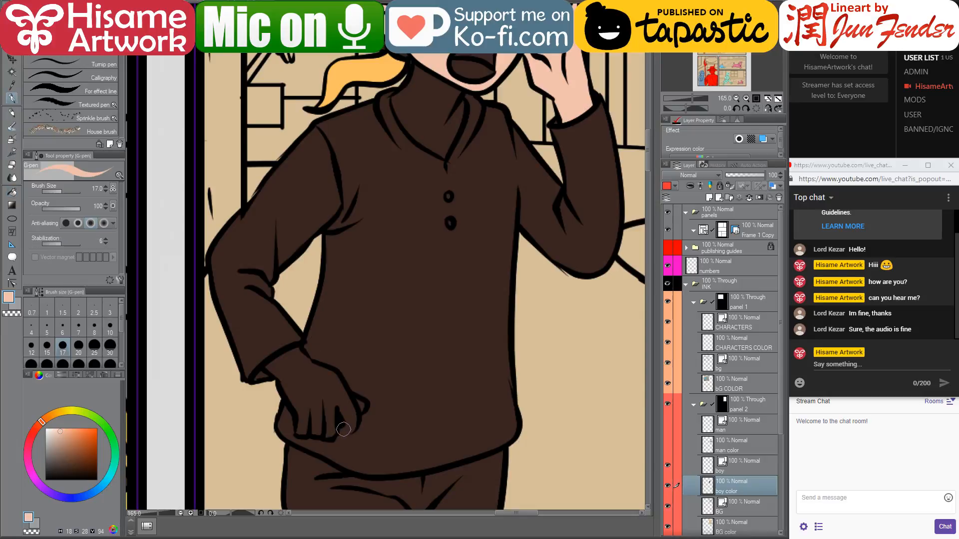
drag(343, 428, 354, 418)
click(12, 191)
click(305, 390)
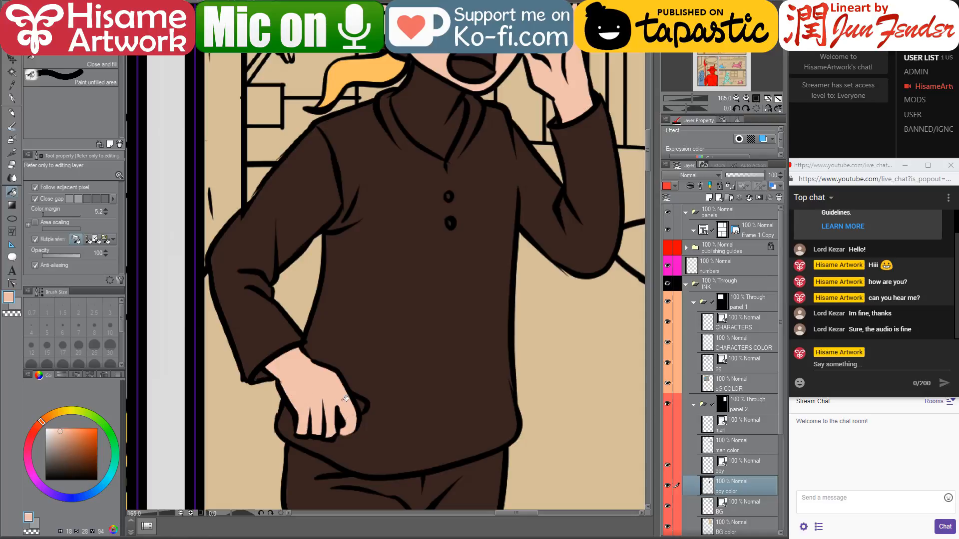
click(365, 403)
- Darken the skin tone to saturation 29 and value 88 and fill the boy's neck and open collar area
drag(429, 218, 355, 342)
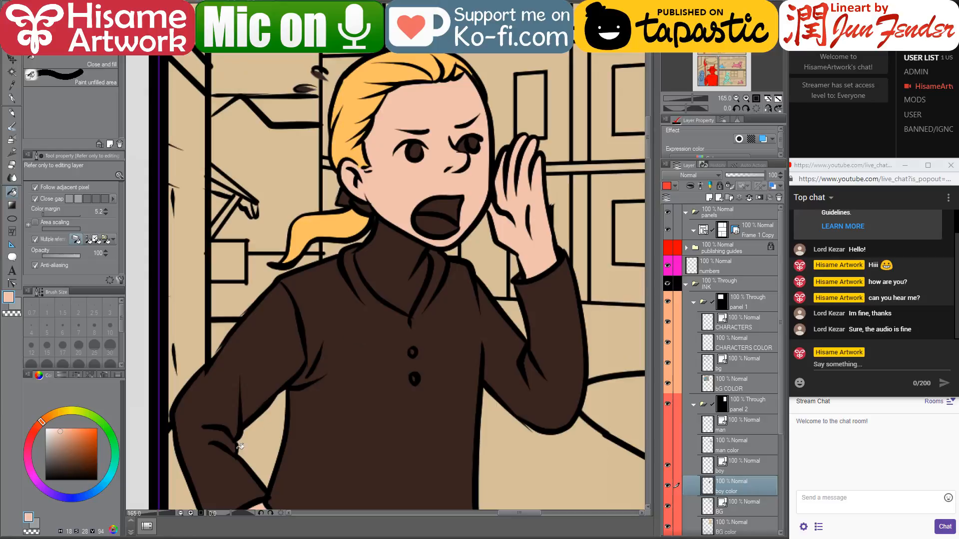
click(60, 434)
click(404, 257)
drag(434, 182, 422, 229)
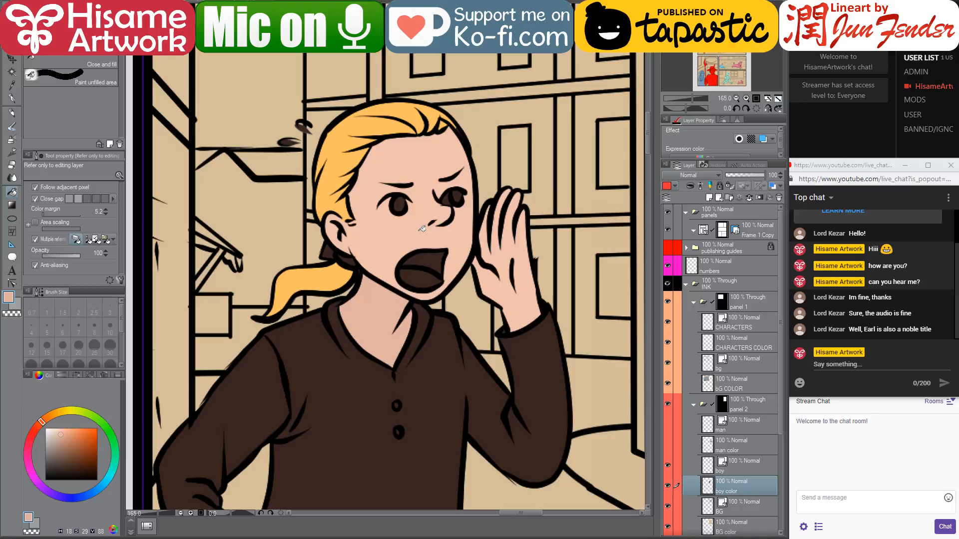
- Sample the man's tongue pink and dark magenta mouth color from page_96 and fill the boy's tongue and mouth interior with them
click(197, 3)
alt+click(219, 106)
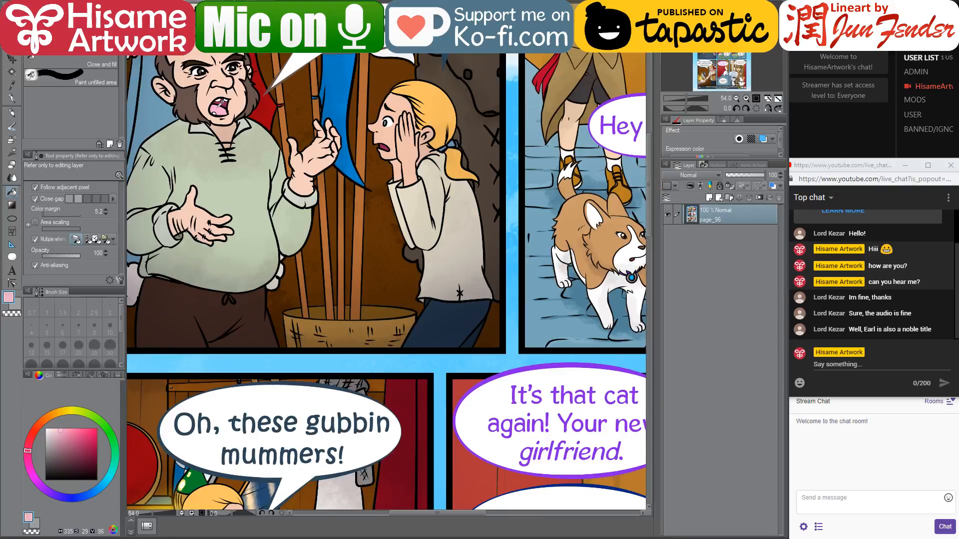
click(155, 3)
click(422, 274)
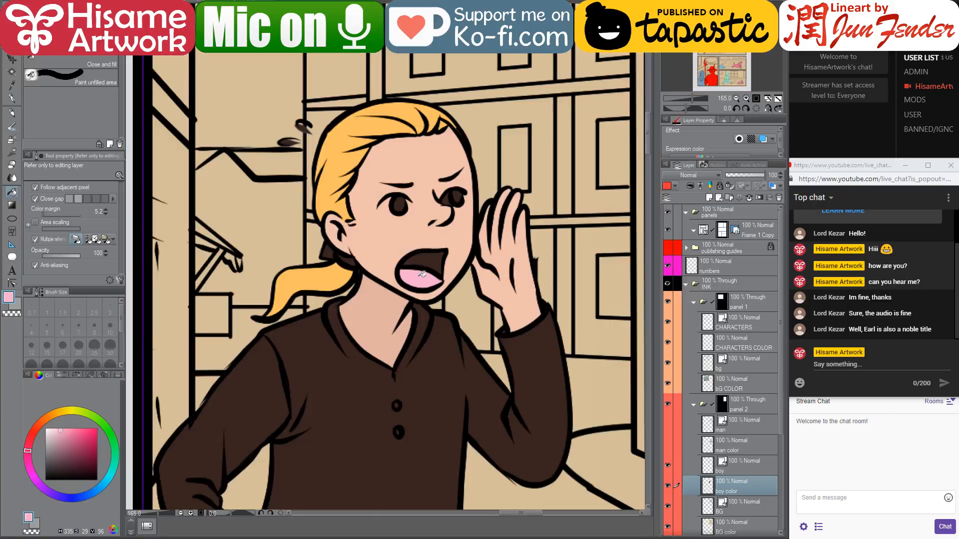
click(193, 3)
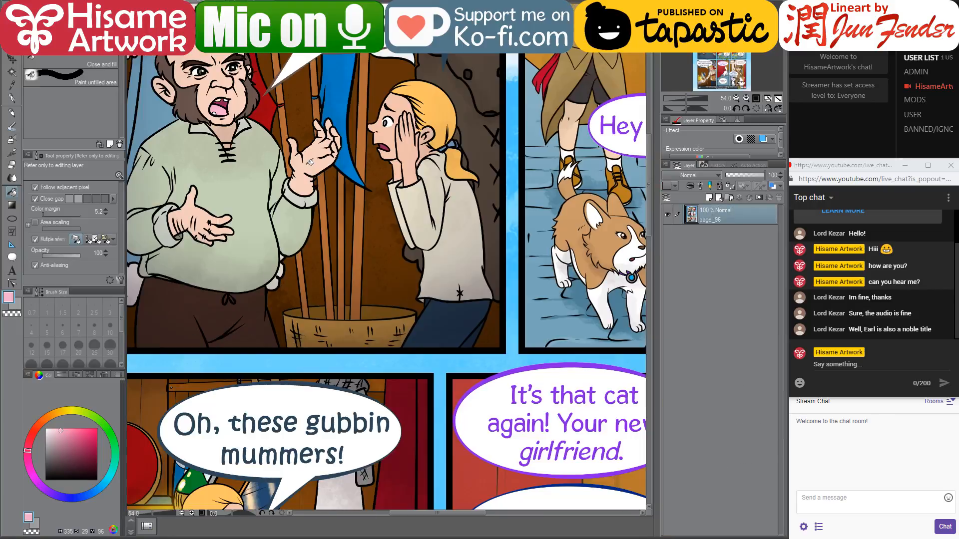
alt+click(220, 102)
key(ctrl+Tab)
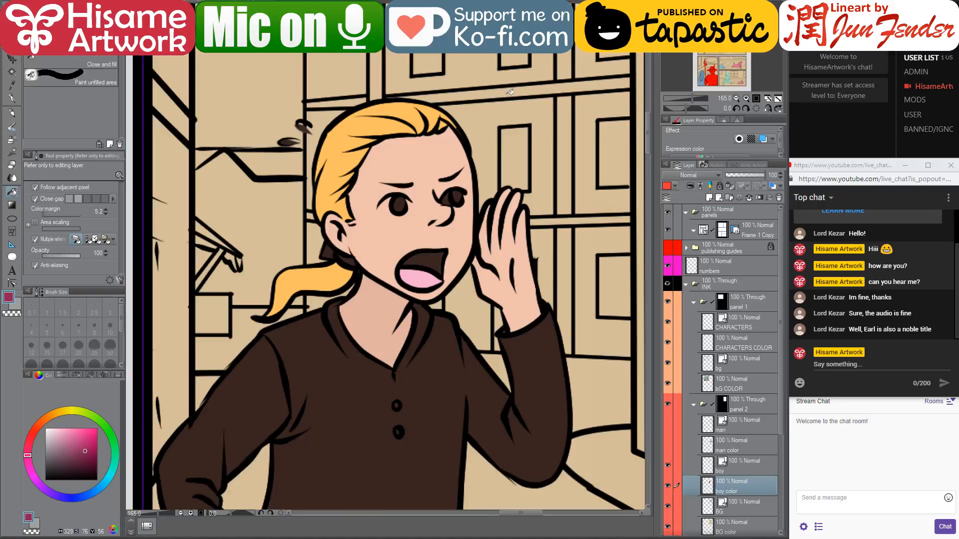
click(438, 258)
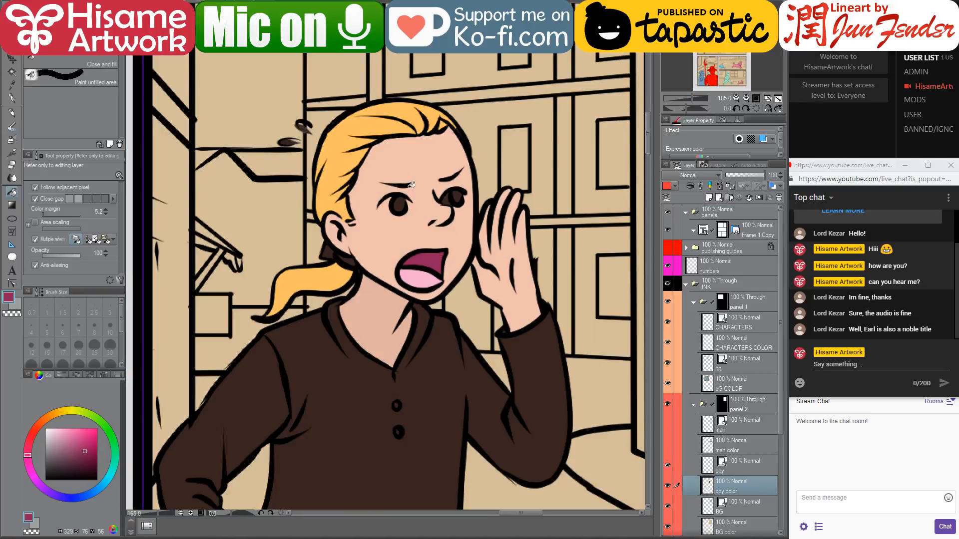
- Choose white and paint over both of the boy's eyes with a size 17 G-pen
scroll(412, 185, up, 4)
drag(100, 438, 44, 425)
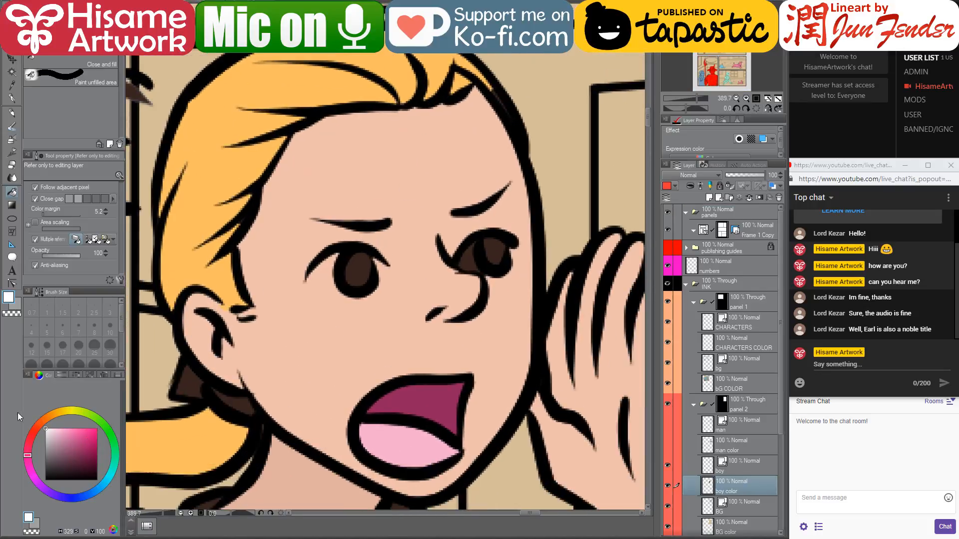
click(12, 98)
mouse_move(322, 277)
mouse_down()
mouse_move(367, 279)
mouse_move(352, 263)
mouse_move(363, 279)
mouse_up()
mouse_move(473, 256)
mouse_down()
mouse_move(495, 250)
mouse_move(482, 252)
mouse_move(501, 259)
mouse_move(492, 267)
mouse_move(477, 252)
mouse_up()
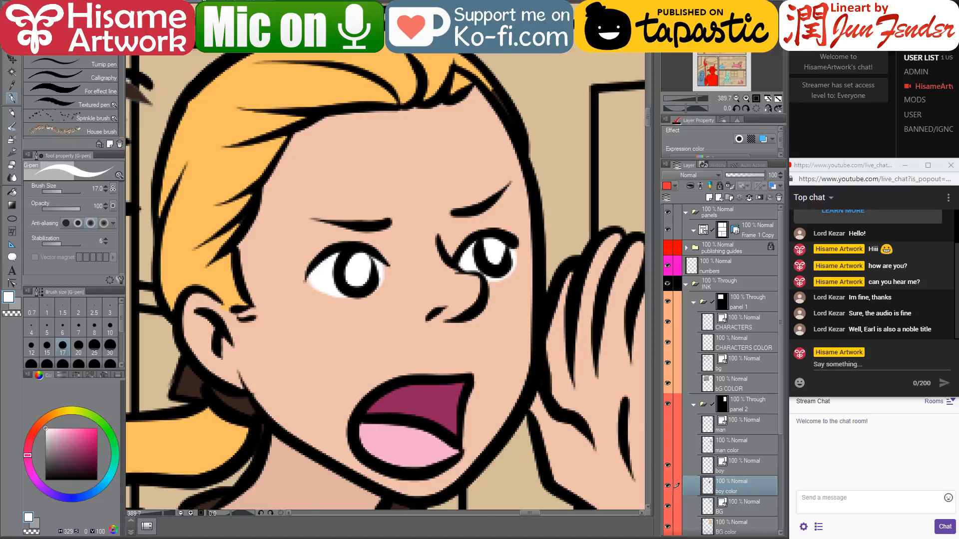
- Sample the iris blue (hue 205, saturation 41, value 77) from page_96, paint the boy's eye nearest the raised hand, and tidy its edge with white
click(165, 3)
scroll(433, 165, up, 5)
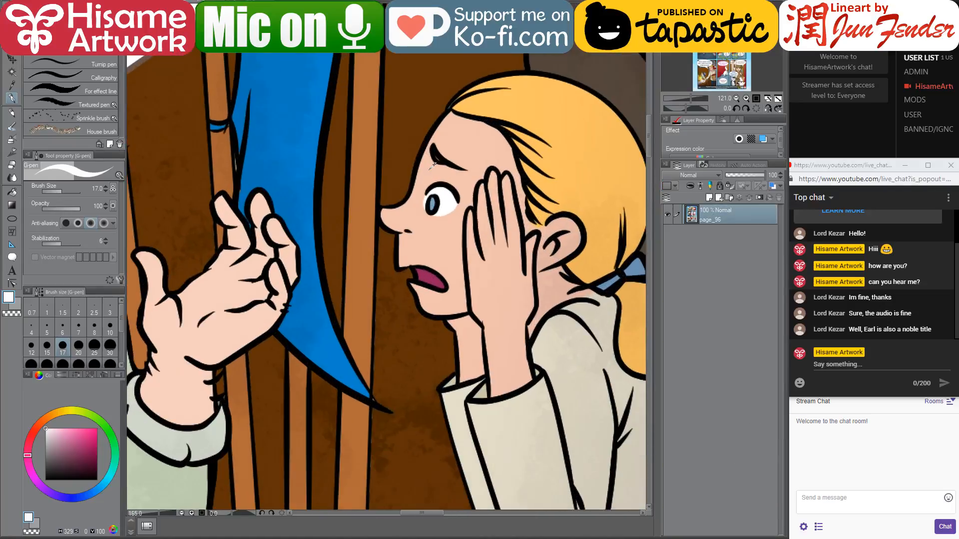
alt+click(433, 205)
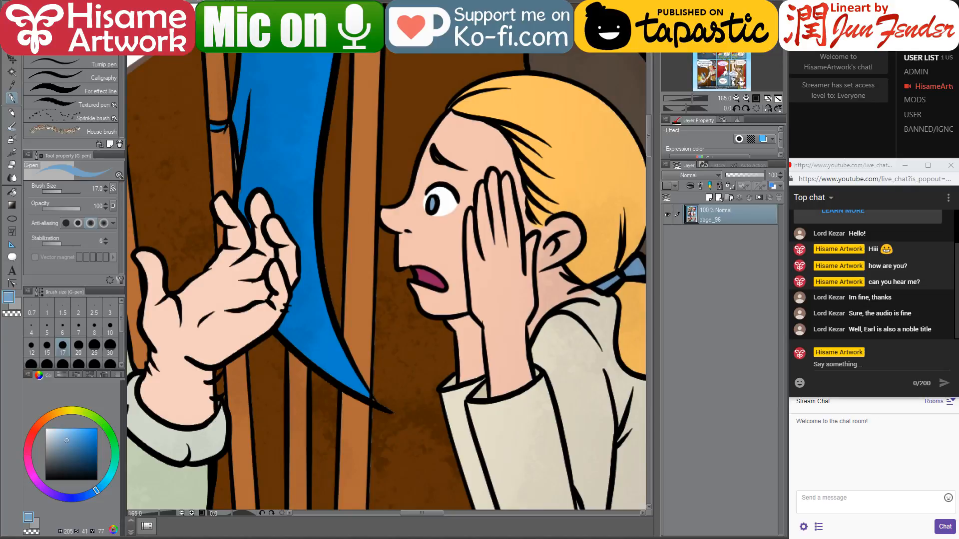
click(225, 2)
drag(495, 249, 493, 246)
key(bracketleft)
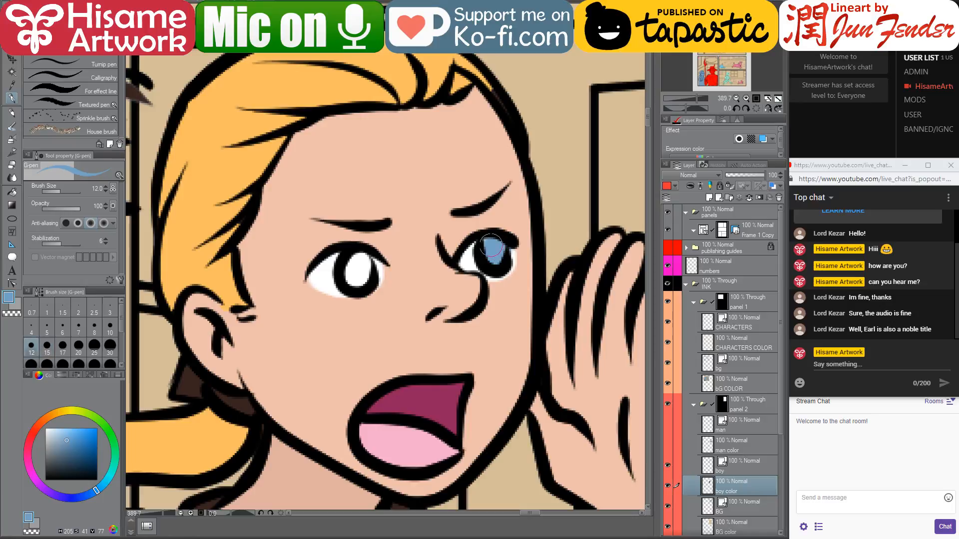
alt+click(473, 258)
drag(511, 258, 510, 255)
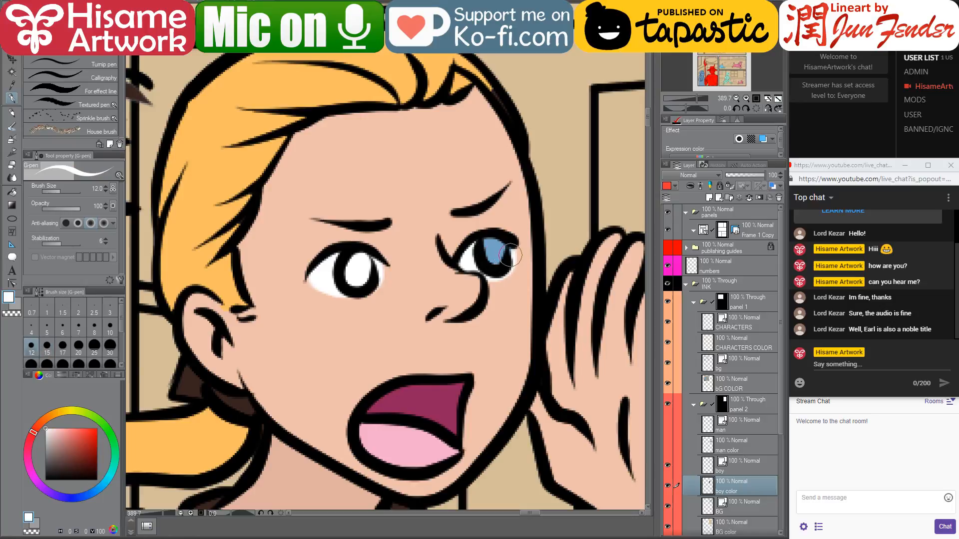
key(bracketleft)
key(bracketleft)
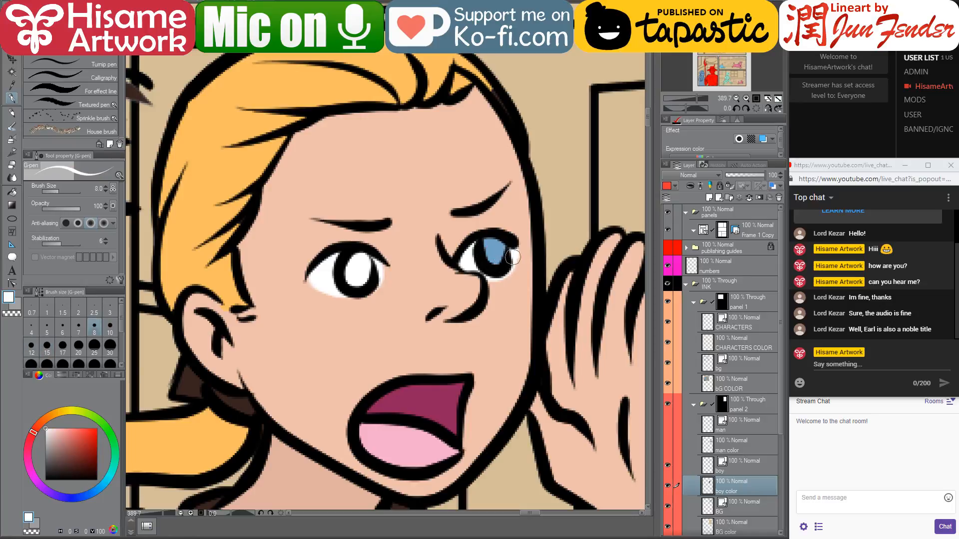
- Pick up the iris blue again and paint the boy's other iris with a size 12 G-pen
alt+click(508, 243)
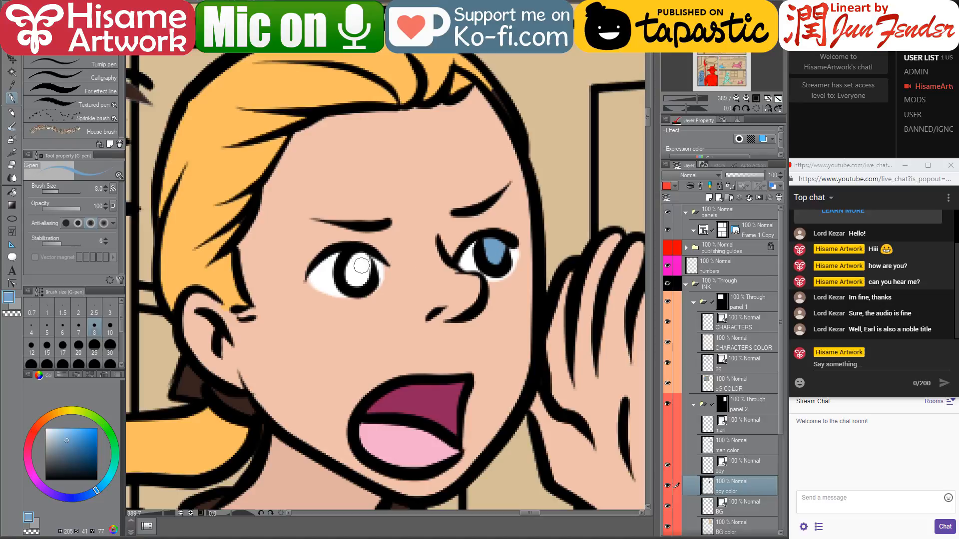
key(bracketright)
key(bracketright)
mouse_move(361, 261)
mouse_down()
mouse_move(349, 273)
mouse_move(359, 254)
mouse_move(362, 279)
mouse_move(350, 264)
mouse_move(358, 255)
mouse_up()
scroll(409, 230, down, 14)
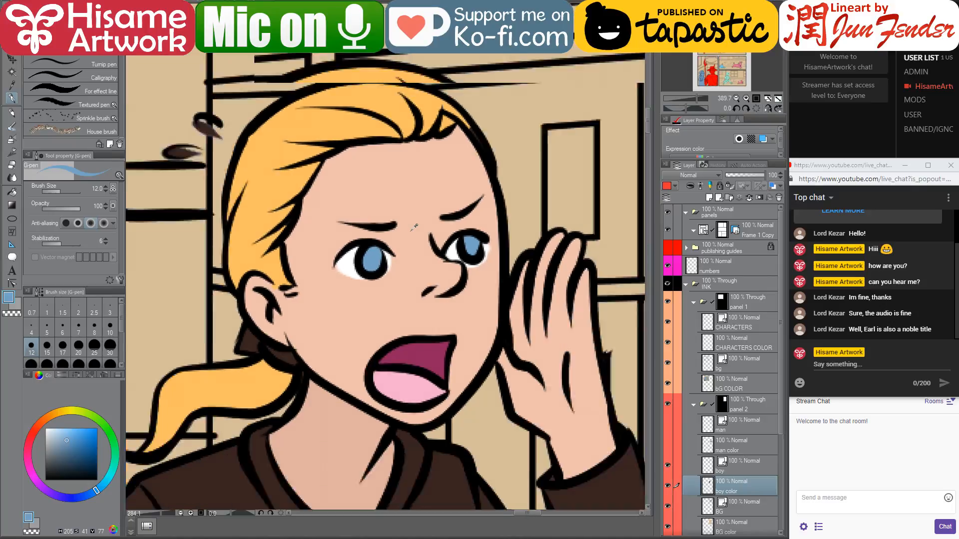
scroll(433, 290, up, 3)
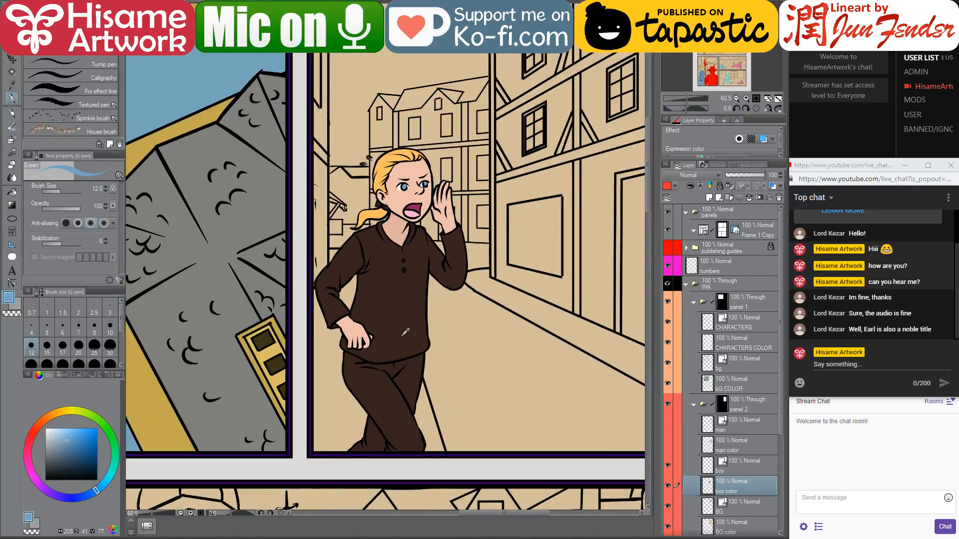
- Switch to the Fill tool and sample the pale green of the man's shirt from page_96
click(193, 2)
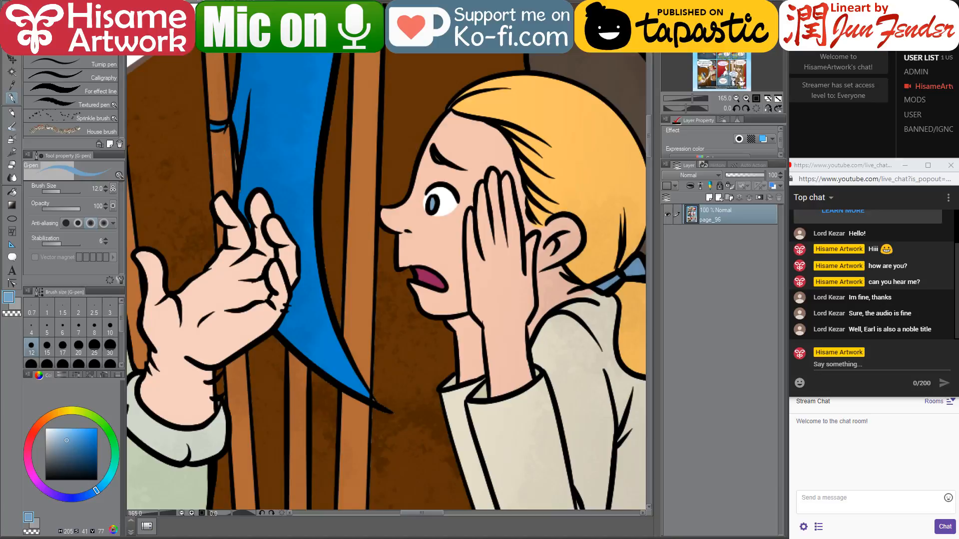
scroll(376, 308, down, 3)
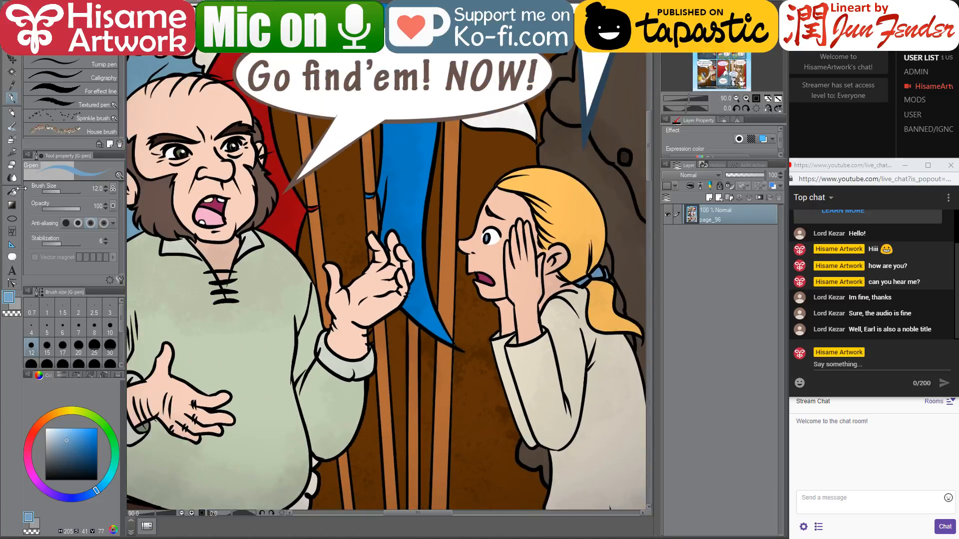
click(12, 191)
right_click(289, 387)
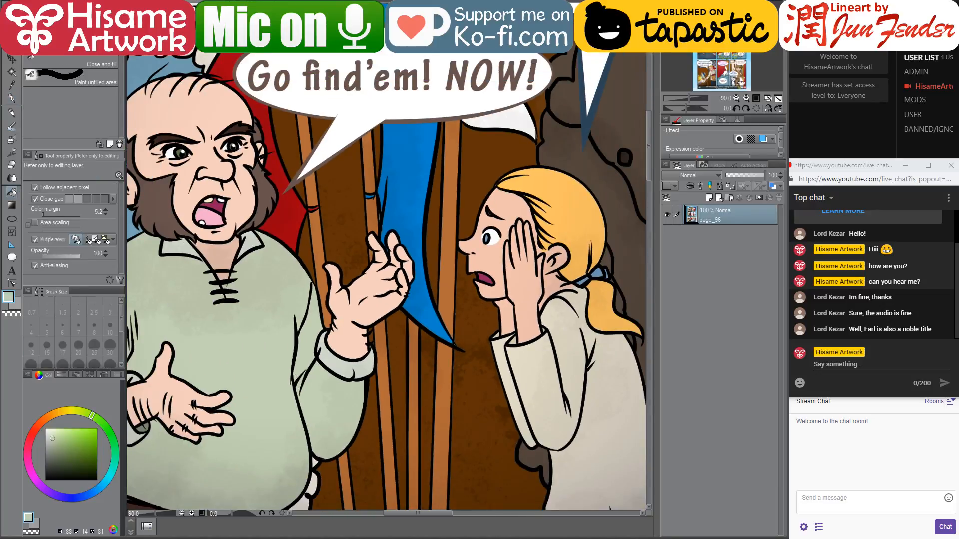
click(150, 2)
drag(411, 285, 395, 260)
scroll(424, 245, up, 2)
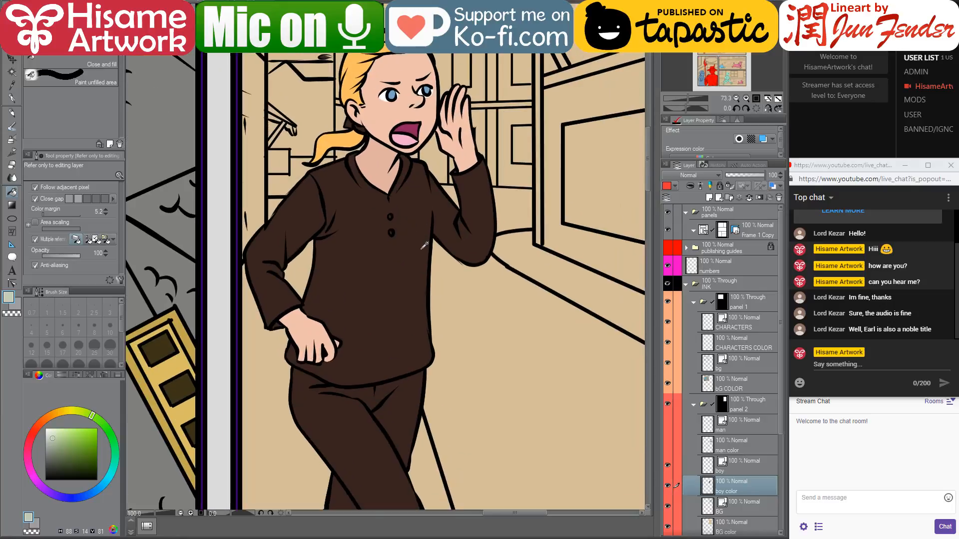
scroll(425, 244, down, 2)
- Sample the boy's beige shirt color (hue 48, saturation 11, value 87) from page_96 and fill his shirt, sleeves and inner cuff
key(ctrl+Tab)
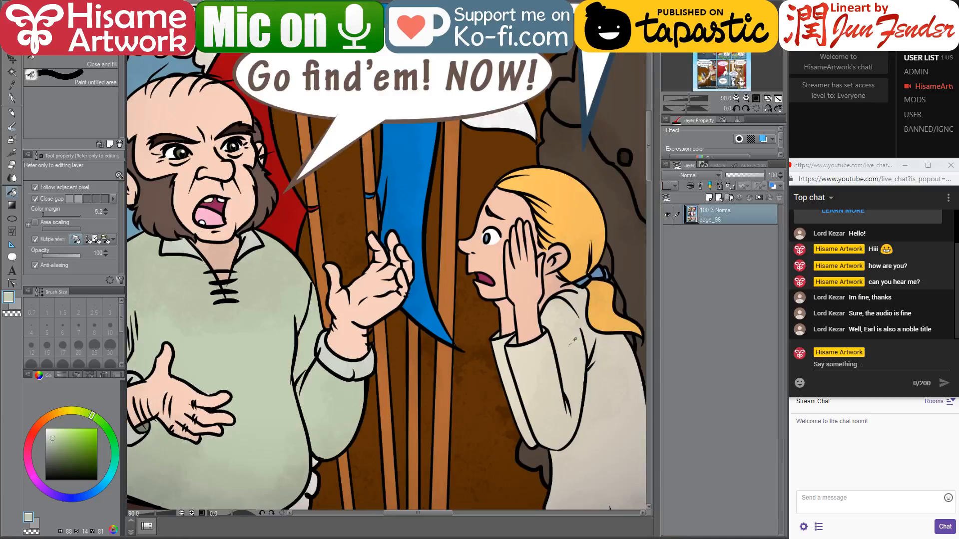
alt+click(541, 352)
key(ctrl+Tab)
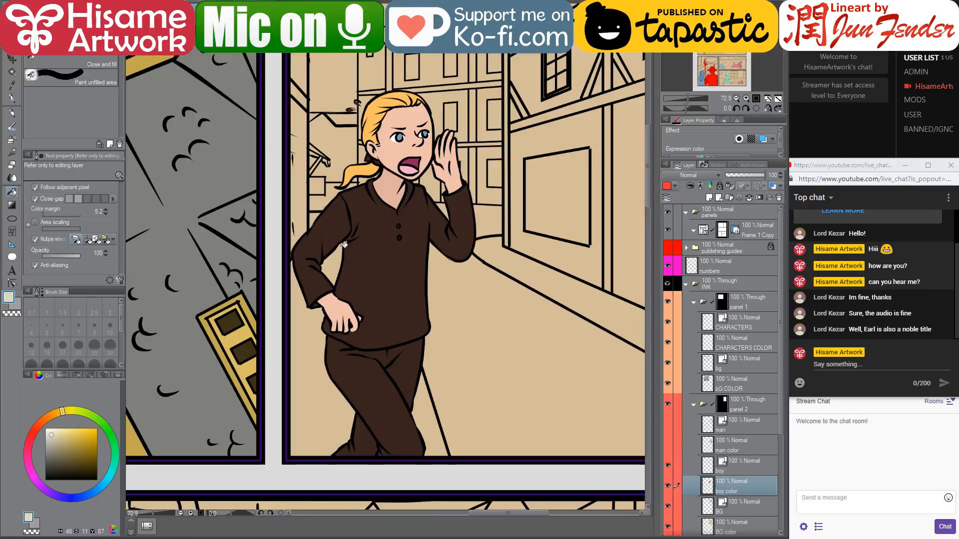
click(373, 251)
click(334, 232)
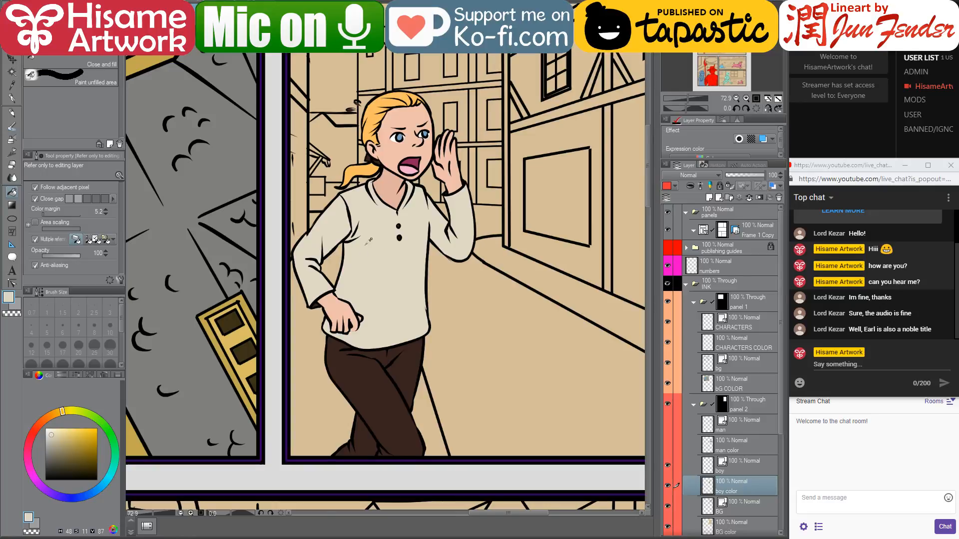
scroll(329, 250, up, 3)
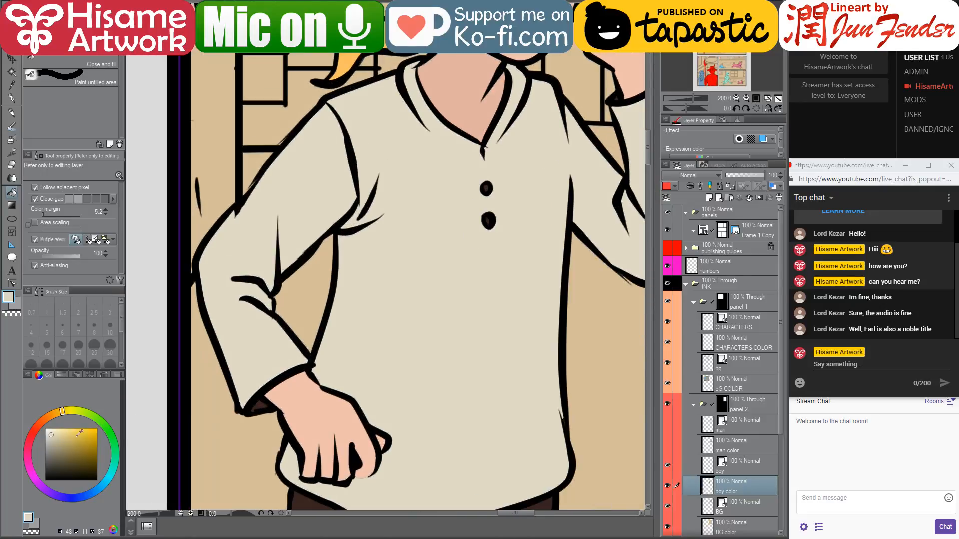
click(260, 408)
drag(453, 196, 451, 165)
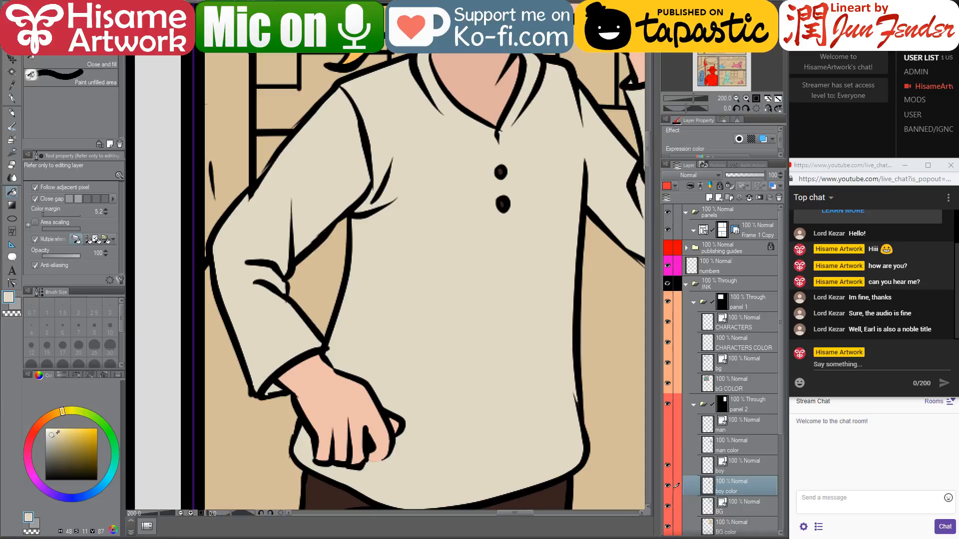
- Lighten the beige to saturation 8 and value 94 and refill the boy's shirt and sleeves with it
click(49, 432)
click(424, 298)
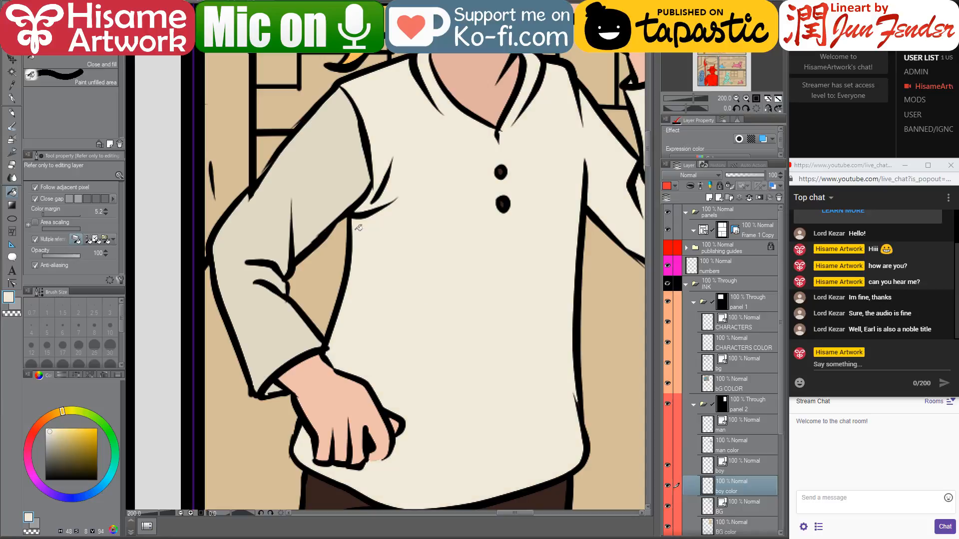
click(341, 174)
scroll(487, 194, down, 4)
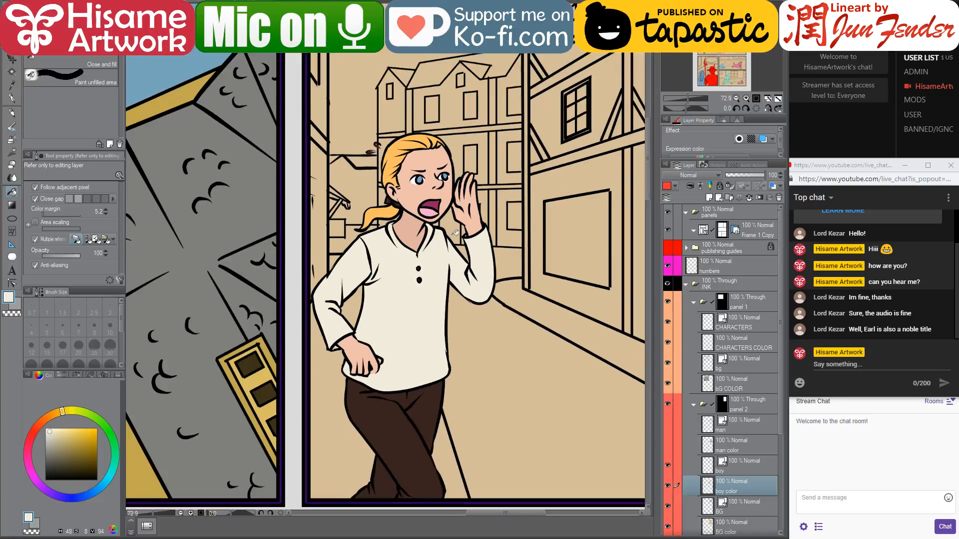
- Sample the hair tie blue (hue 206, saturation 40, value 71) from page_96 and fill the boy's hair tie
scroll(415, 178, up, 2)
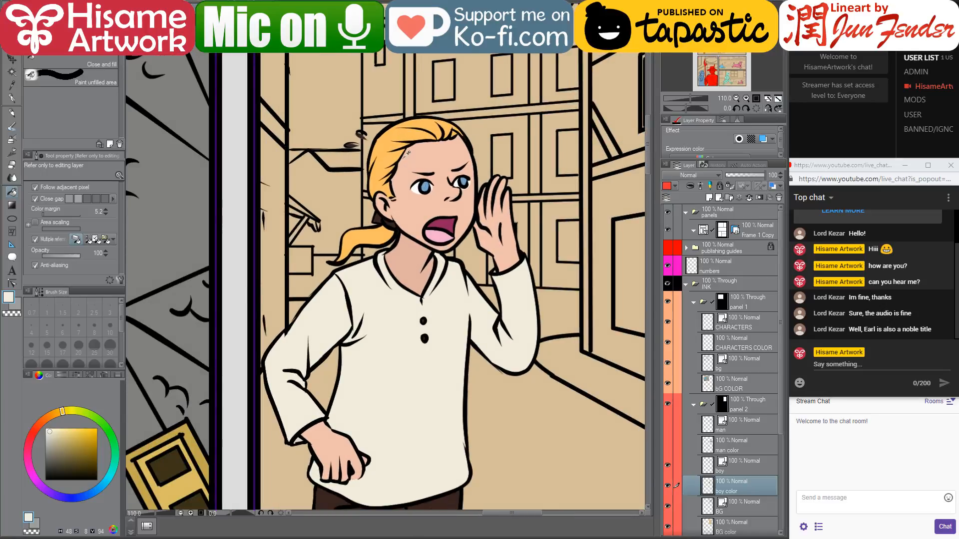
scroll(408, 152, up, 3)
drag(454, 306, 437, 308)
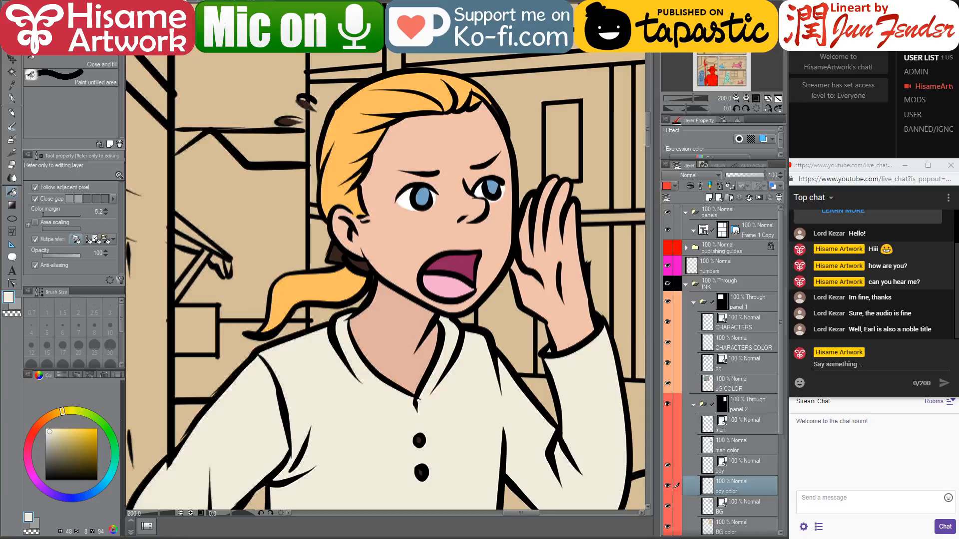
click(192, 2)
alt+click(603, 268)
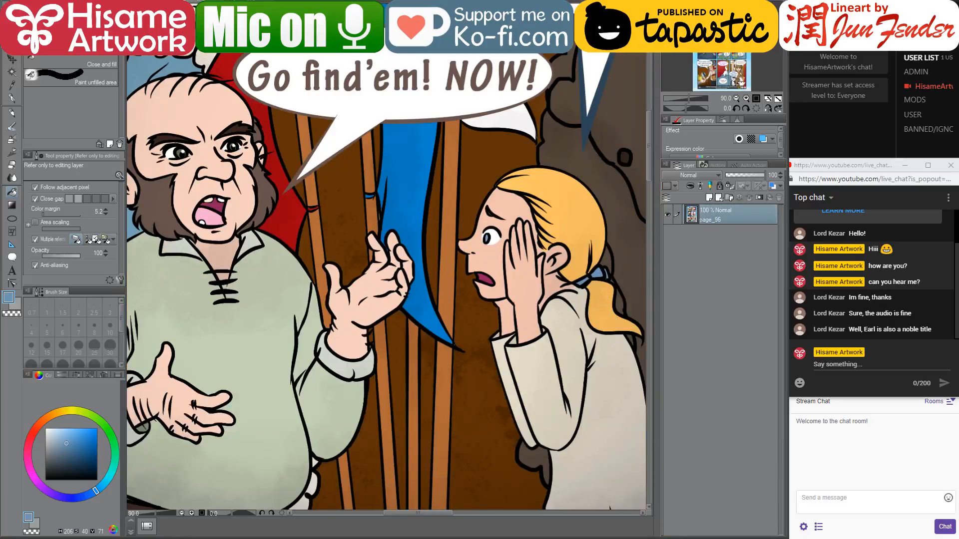
click(250, 2)
click(335, 257)
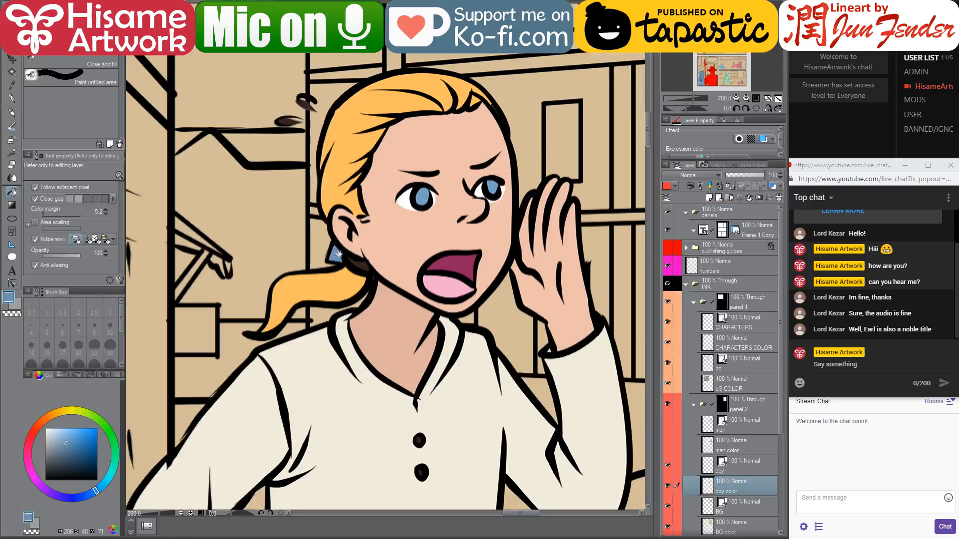
scroll(363, 260, down, 4)
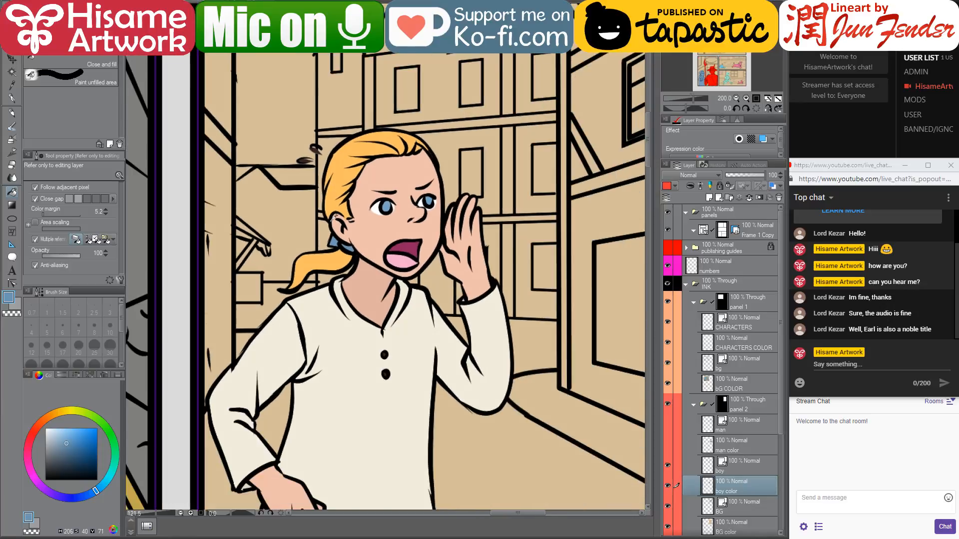
- Sample the boy's navy trouser color (hue 211, saturation 54, value 25) from page_96 and fill his trousers in panel 2
scroll(335, 218, down, 1)
scroll(311, 413, up, 3)
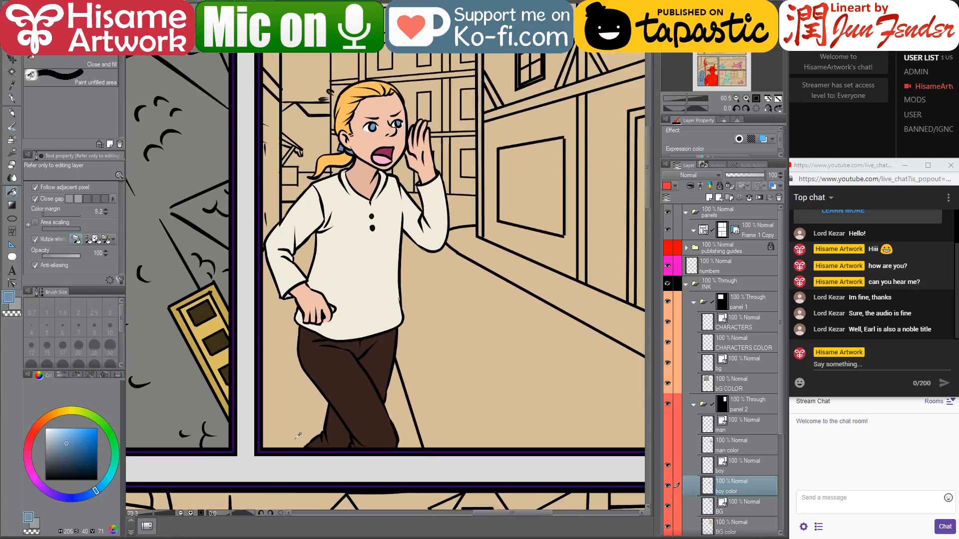
key(ctrl+Tab)
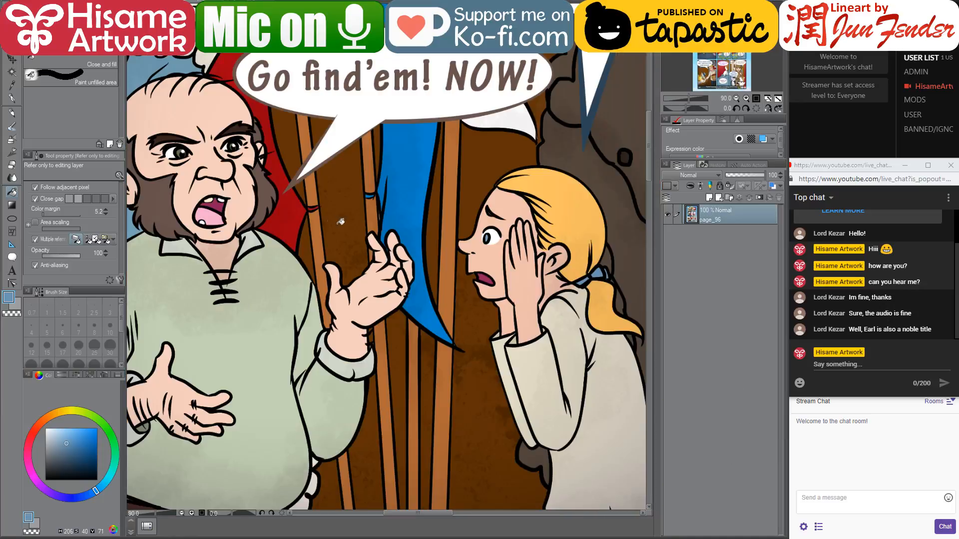
scroll(497, 345, up, 2)
alt+click(468, 339)
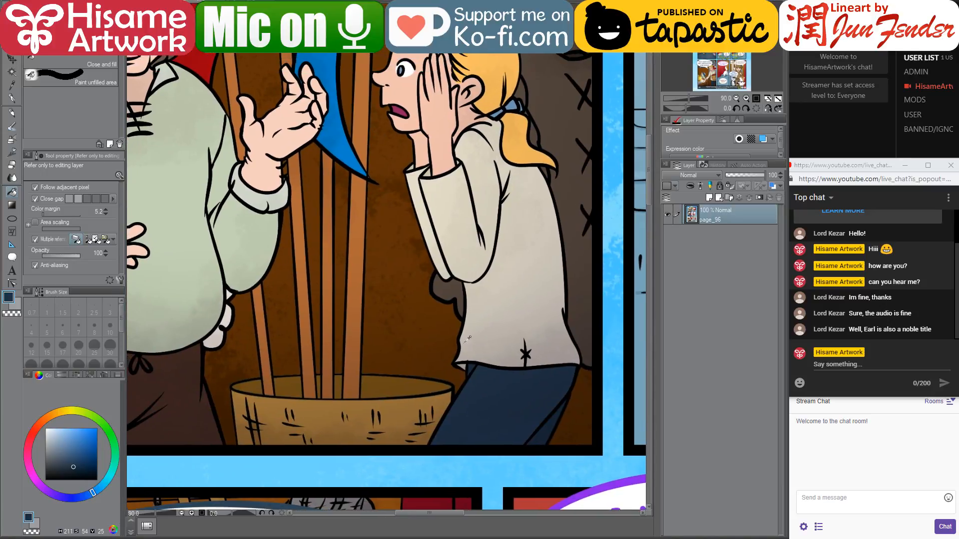
key(ctrl+Tab)
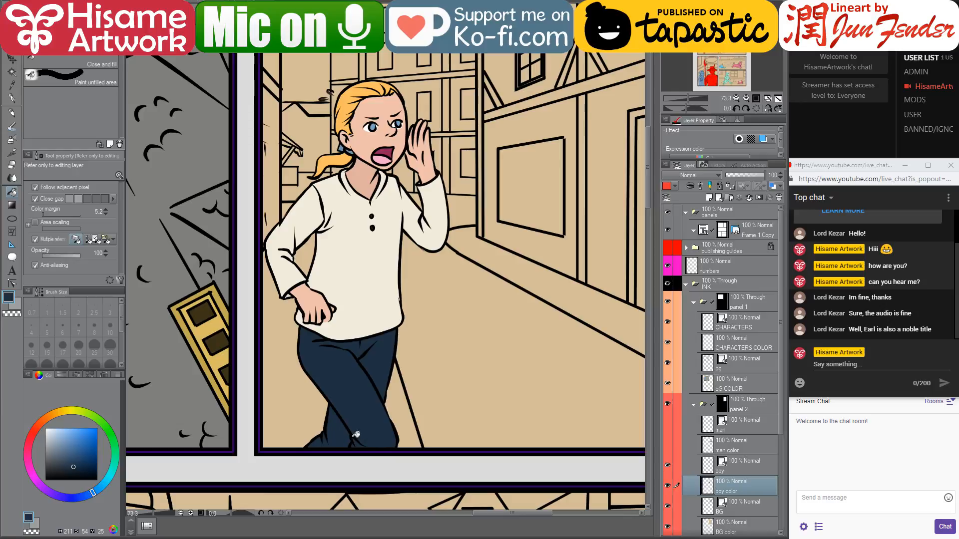
scroll(368, 356, up, 1)
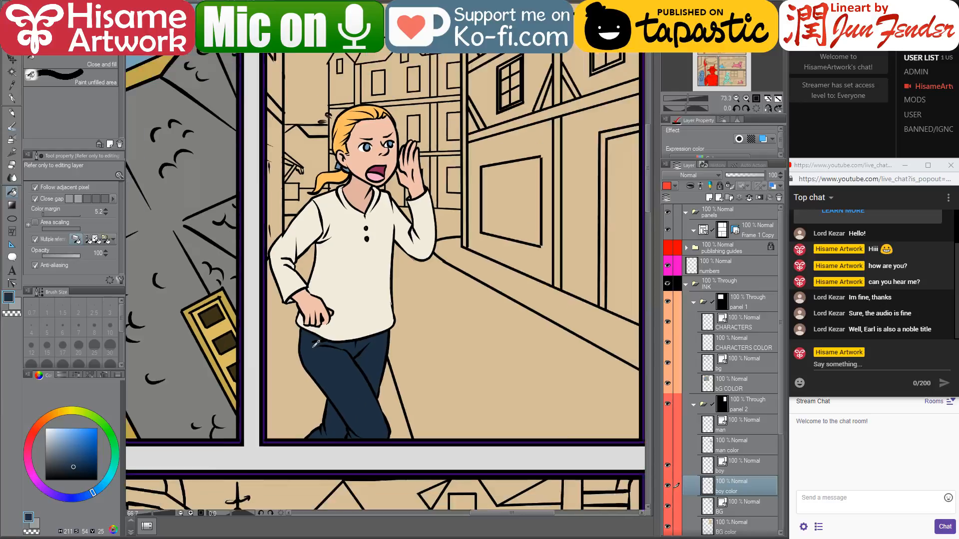
- Pick up the shirt's cream color and paint the centers of both shirt buttons with a size 30 G-pen
scroll(368, 357, down, 2)
scroll(390, 309, up, 4)
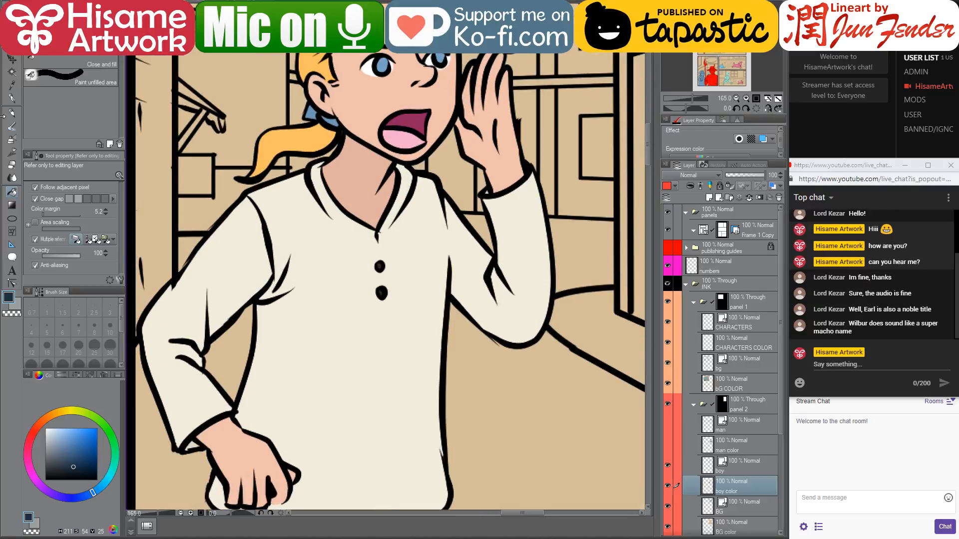
key(p)
alt+click(428, 290)
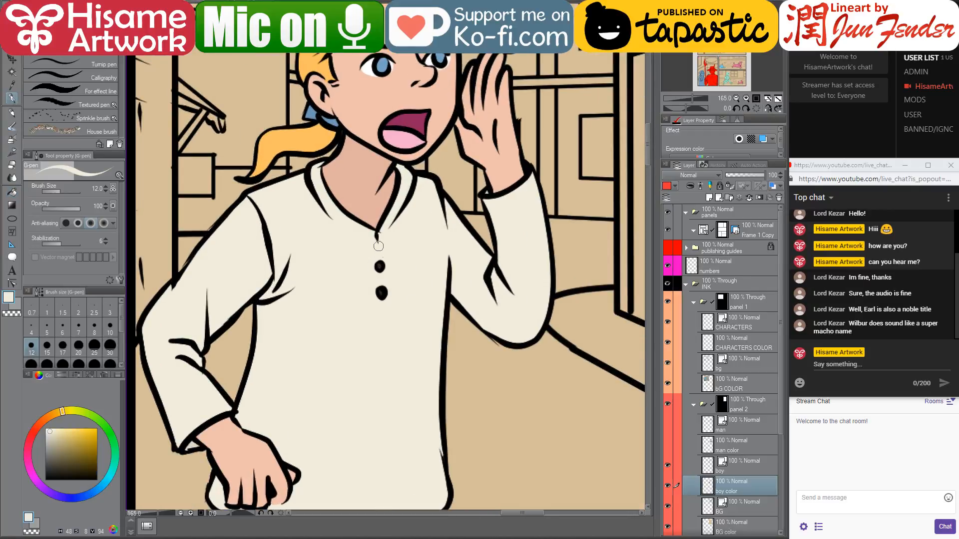
key(bracketright)
key(bracketright)
key(bracketright)
key(bracketright)
key(bracketright)
click(379, 266)
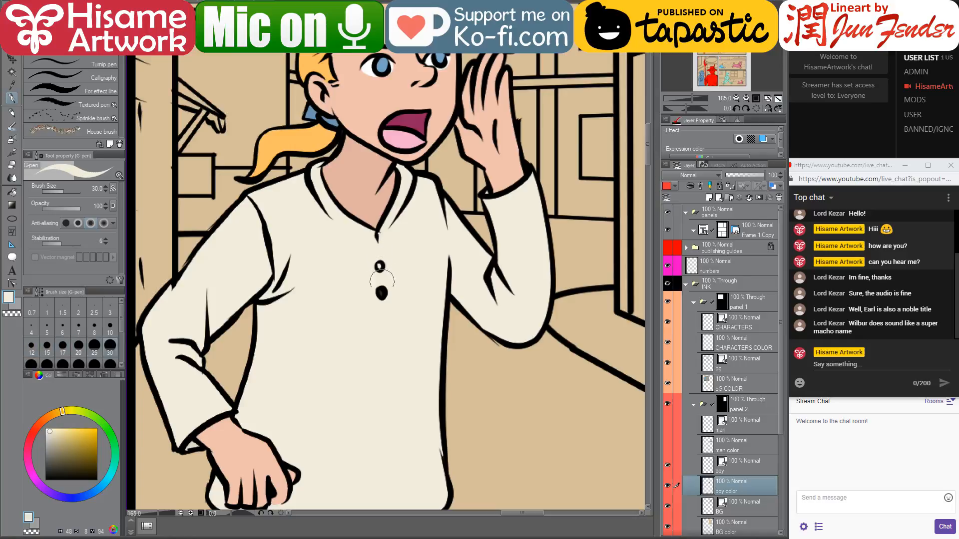
scroll(375, 300, down, 4)
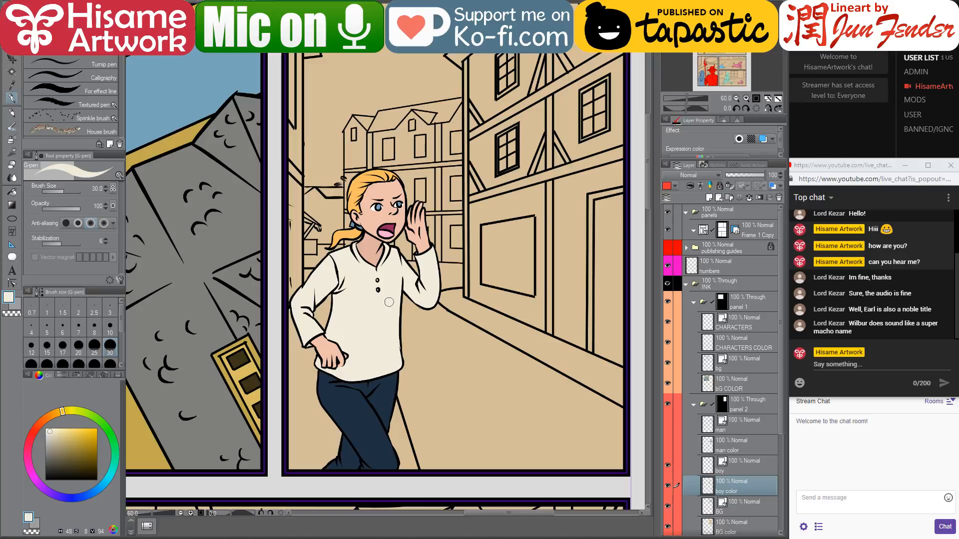
drag(388, 301, 363, 311)
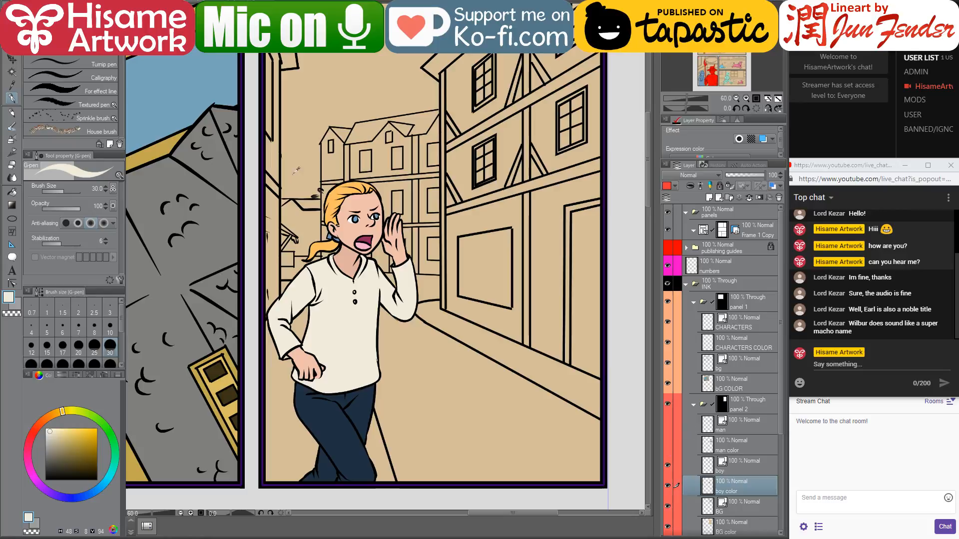
- Sample the boy's iris blue (hue 205, saturation 41, value 77) for the small drops beside his head
scroll(301, 118, up, 3)
scroll(319, 181, up, 2)
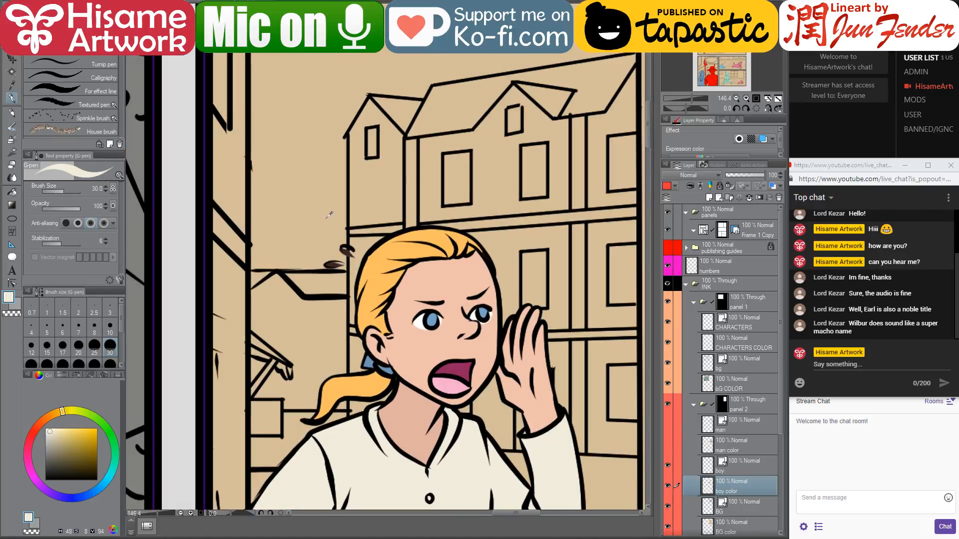
scroll(418, 240, up, 1)
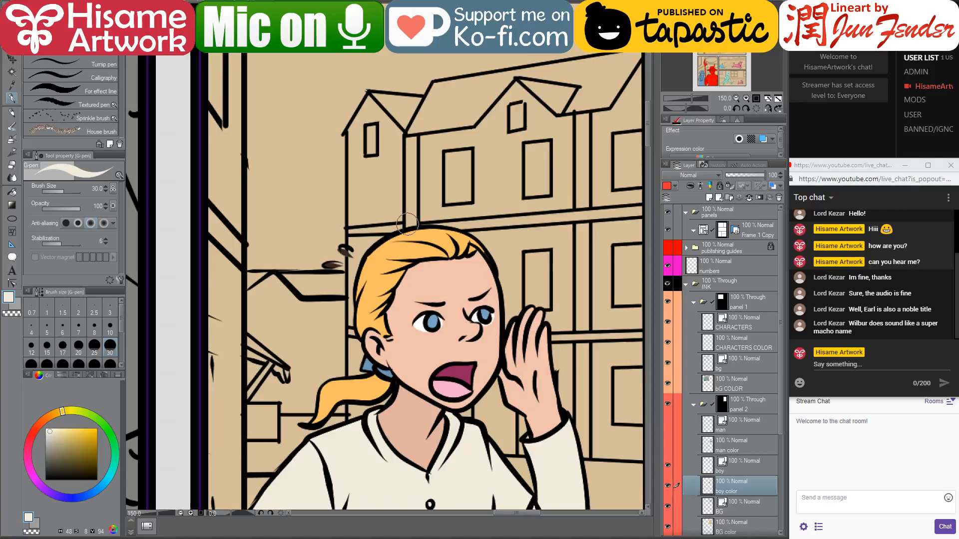
scroll(359, 280, up, 5)
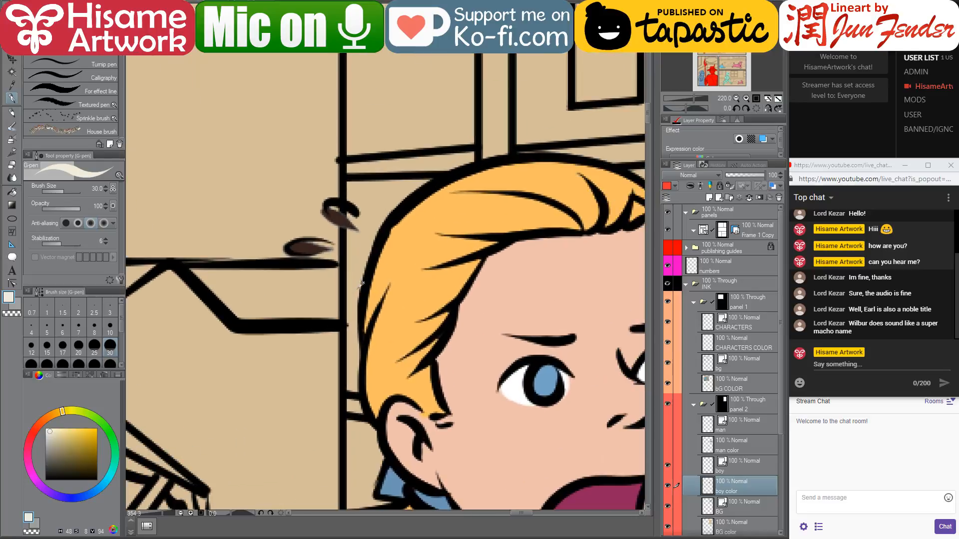
alt+click(548, 382)
scroll(376, 201, up, 2)
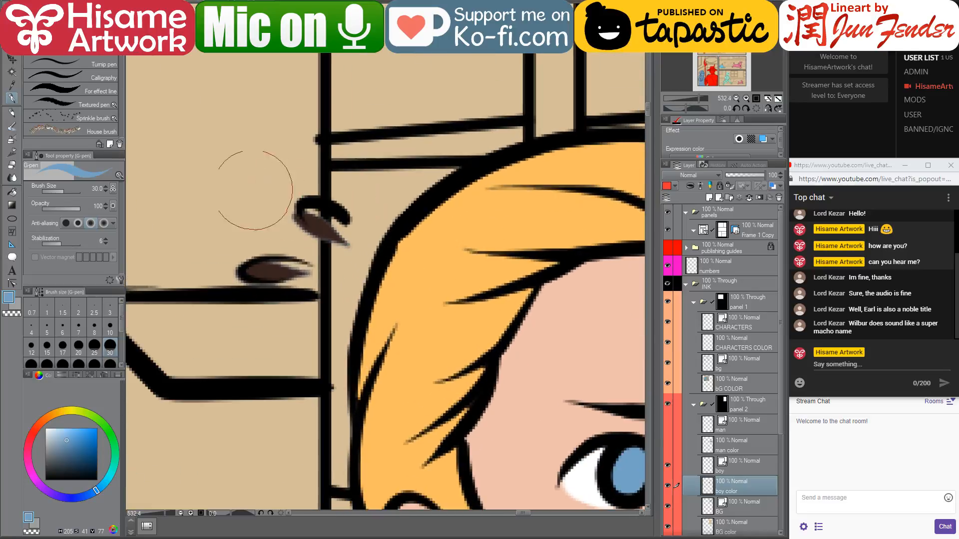
- Trim the brown spilling outside the small drops beside the boy's head with a size 7 Hard eraser
click(8, 168)
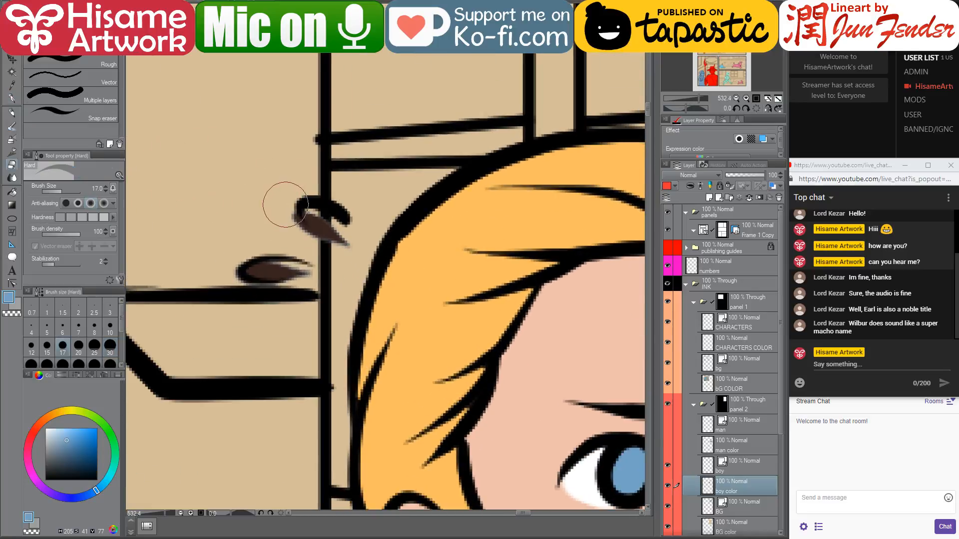
key(bracketleft)
key(bracketleft)
key(bracketleft)
key(bracketleft)
key(bracketleft)
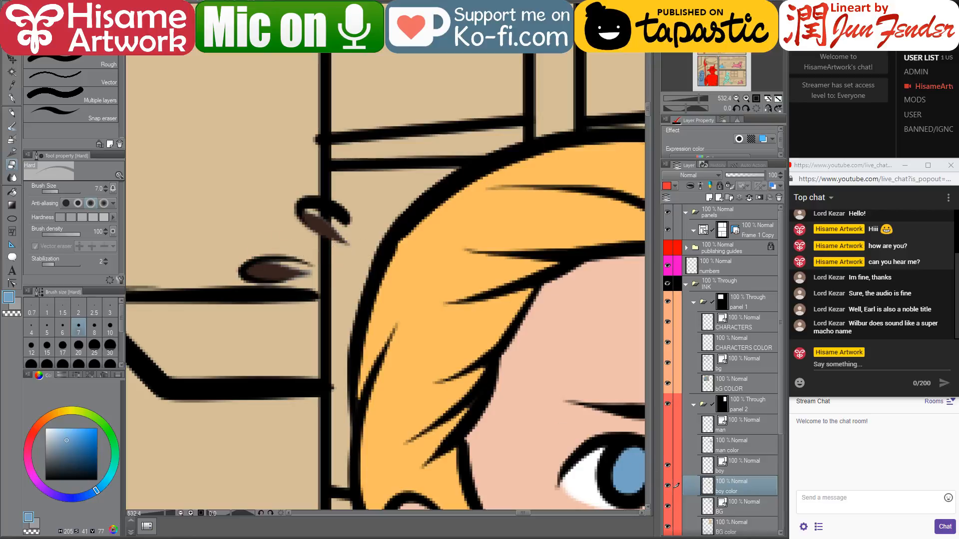
- Pick a light blue (hue 205, saturation 33, value 100) and stroke over the boy's upper drop with a size 10 Colored pencil
click(63, 429)
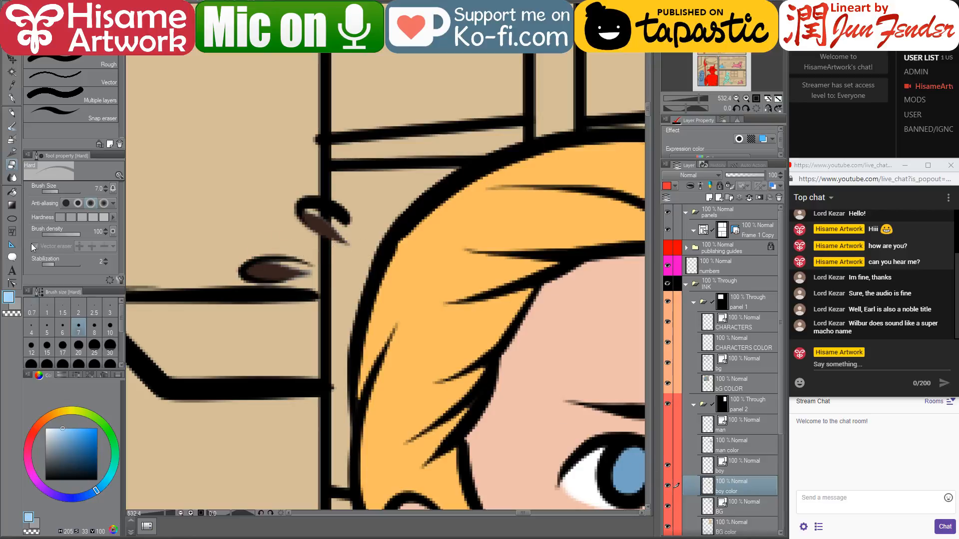
click(11, 113)
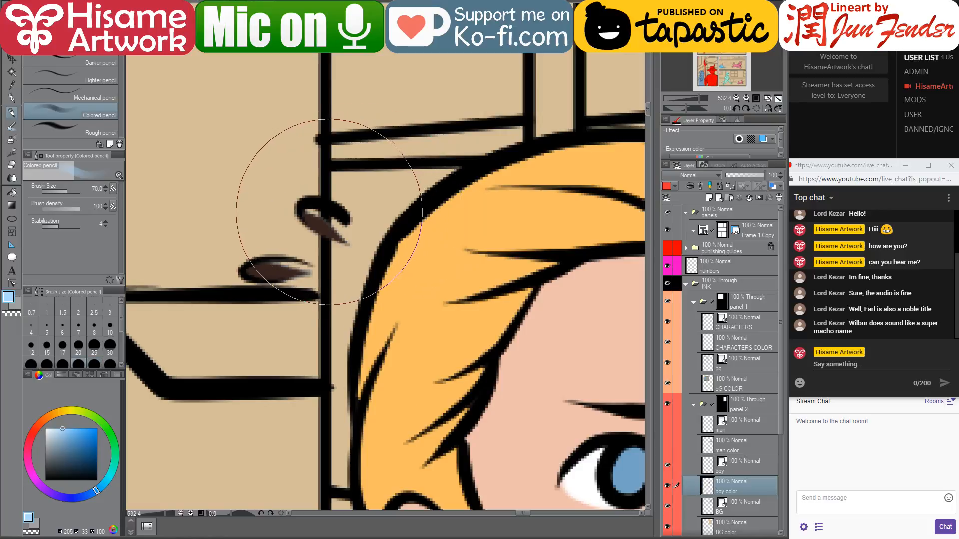
click(94, 326)
key(bracketright)
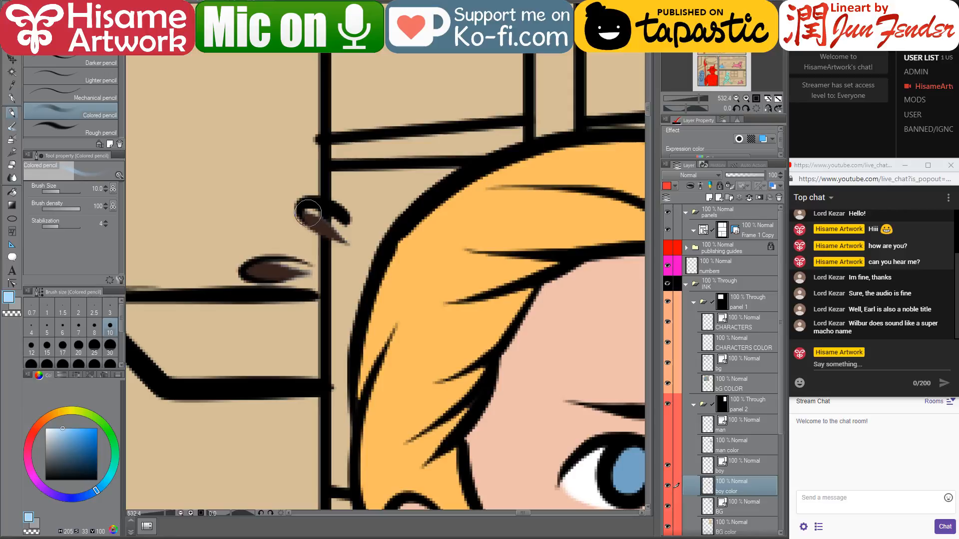
drag(307, 214, 344, 241)
- Paint both drops beside the boy's head light blue with a size 8 G-pen
click(12, 98)
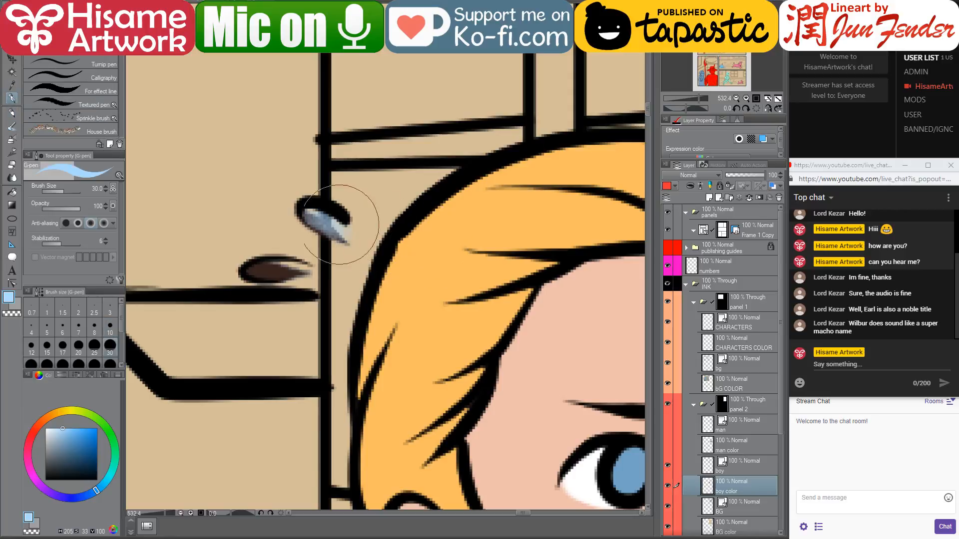
key(bracketleft)
key(bracketleft)
key(bracketleft)
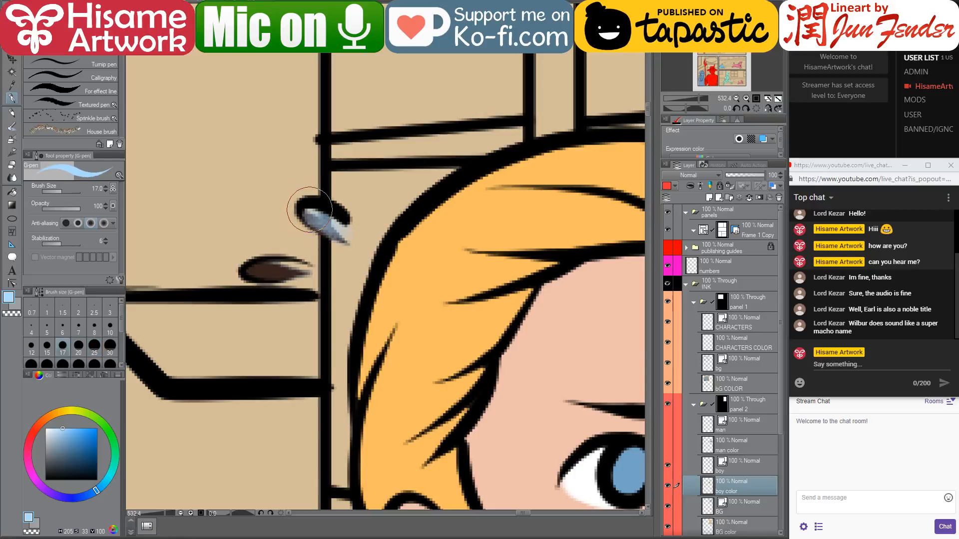
key(bracketleft)
key(bracketleft)
key(bracketleft)
key(bracketleft)
drag(305, 214, 346, 241)
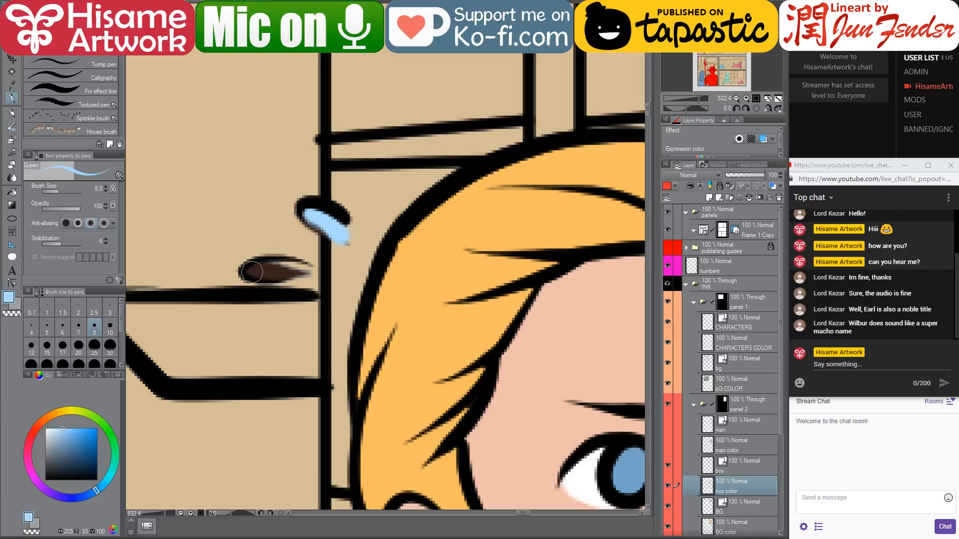
drag(252, 272, 306, 270)
key(e)
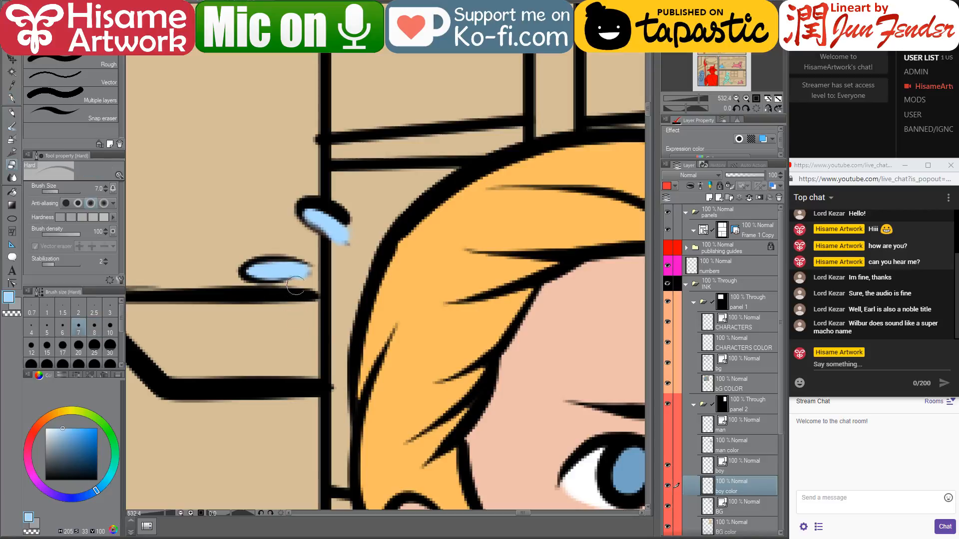
- Show the man and man color layers in panel 2 and make man color the active layer
scroll(349, 341, down, 2)
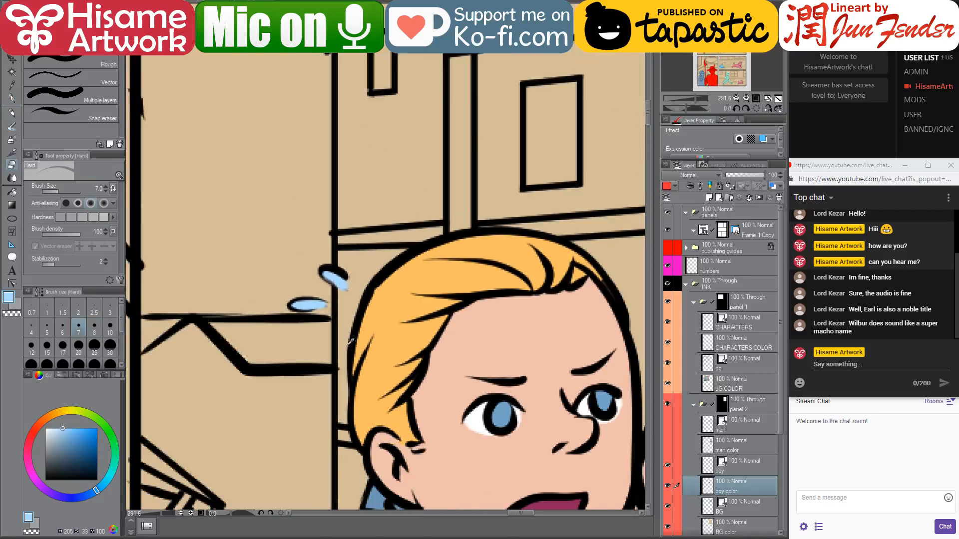
scroll(350, 342, down, 5)
drag(408, 364, 398, 220)
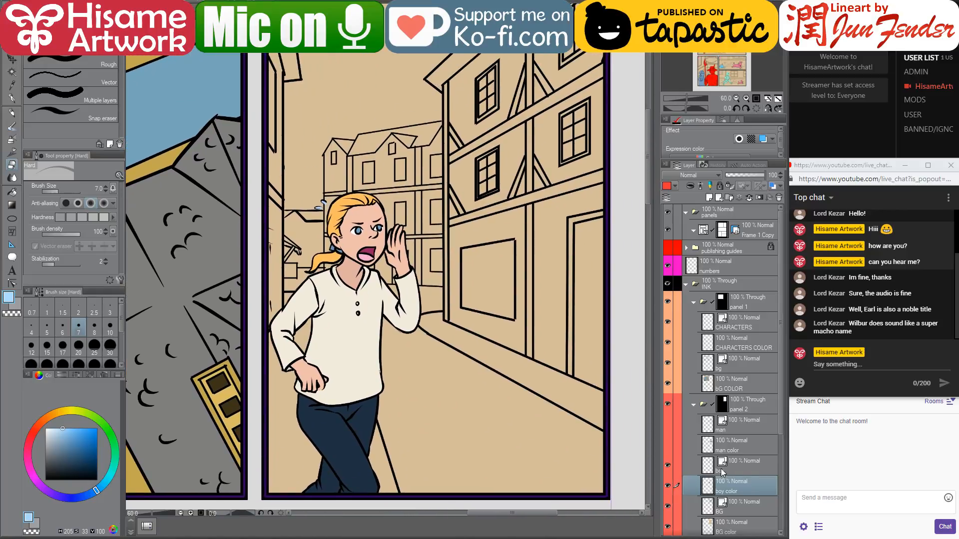
drag(667, 444, 667, 423)
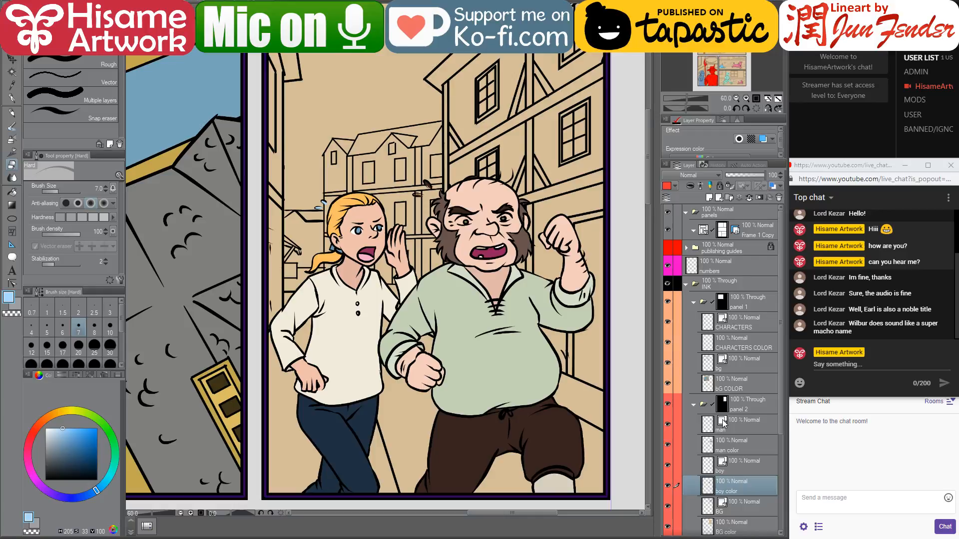
click(709, 447)
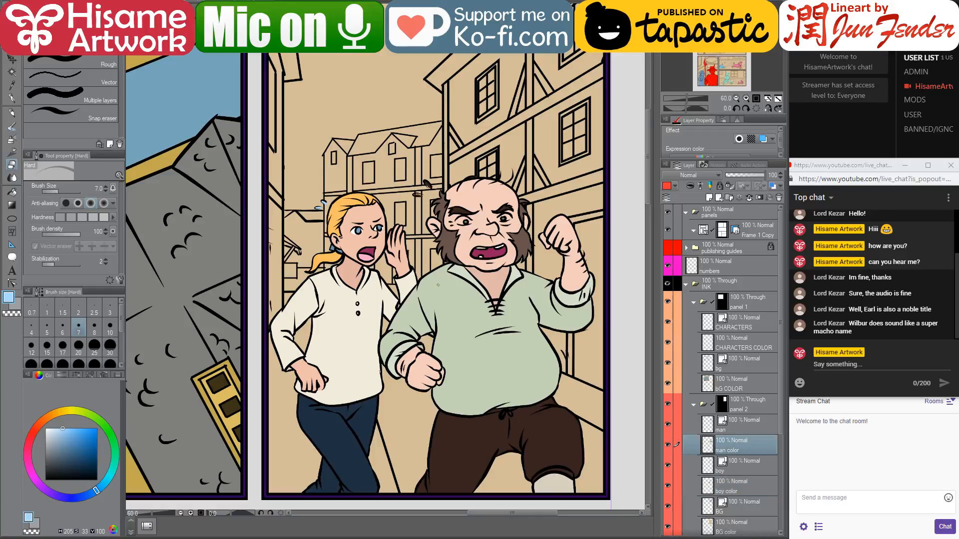
- Check the live stream status in OBS and return to the comic page
click(599, 538)
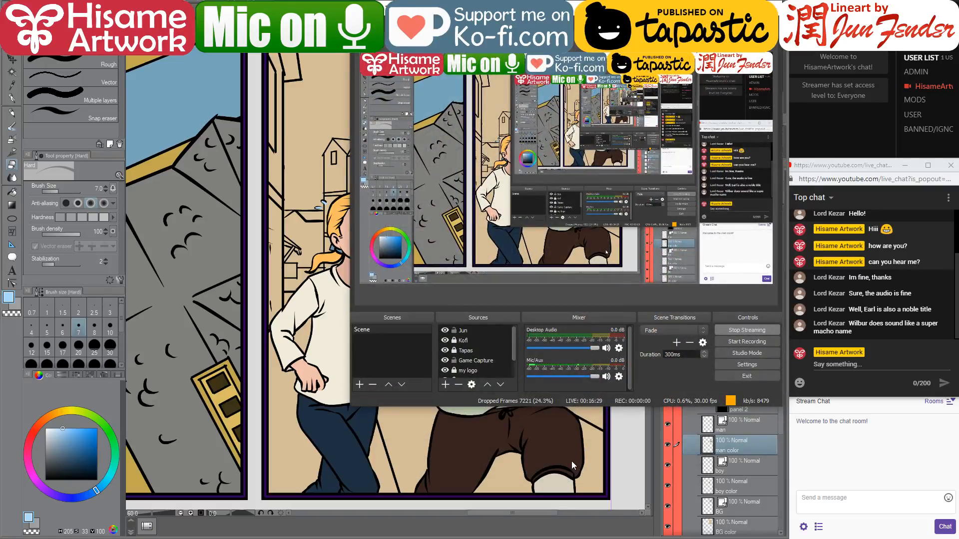
key(alt+Tab)
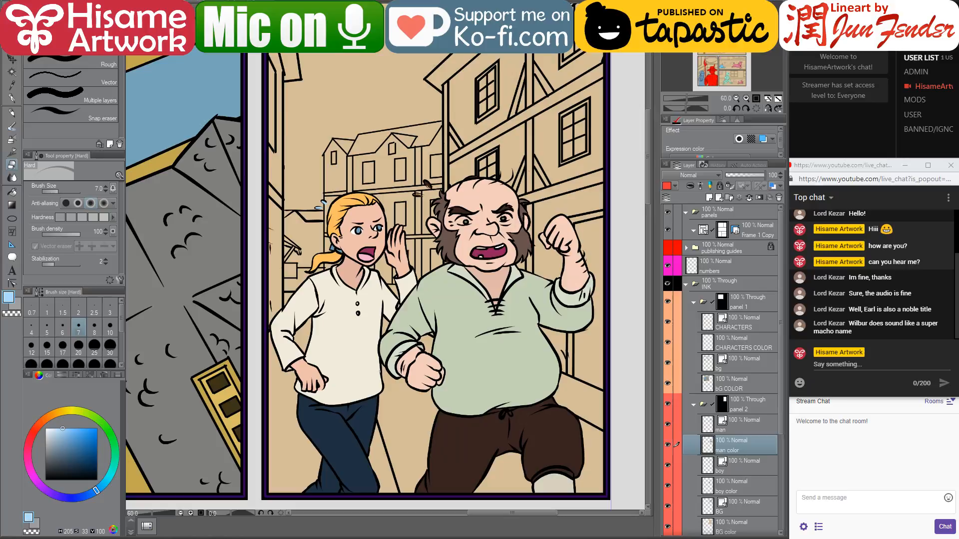
- Sample the light blue of the boy's drops (hue 206, saturation 33, value 100) and erase the brown at the man's upper drop's tip with a size 10 Hard eraser
scroll(544, 81, up, 2)
scroll(368, 199, up, 4)
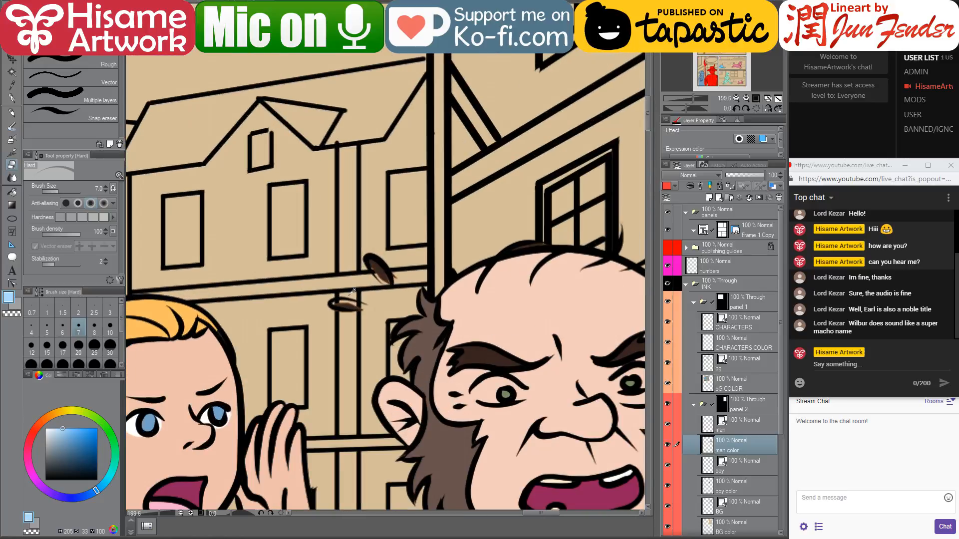
drag(351, 300, 487, 307)
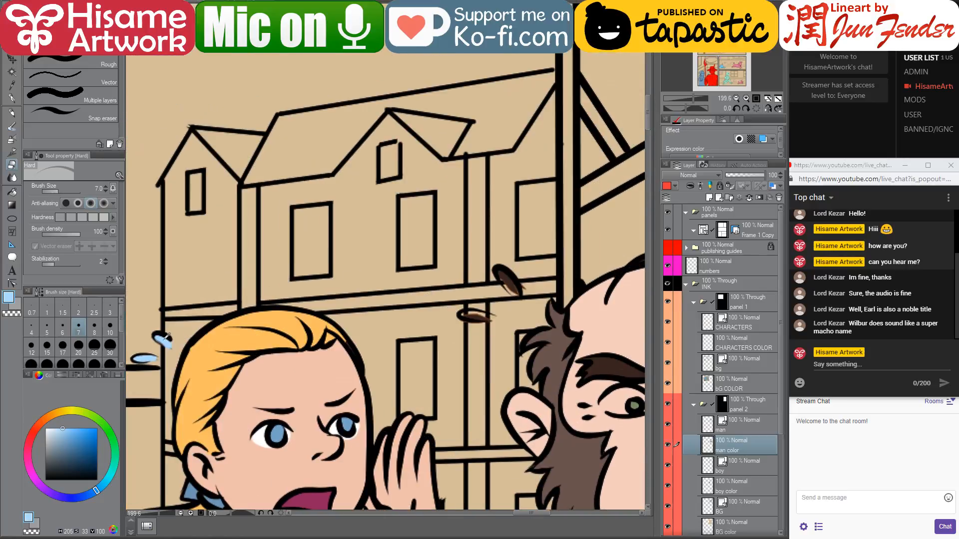
scroll(501, 281, up, 1)
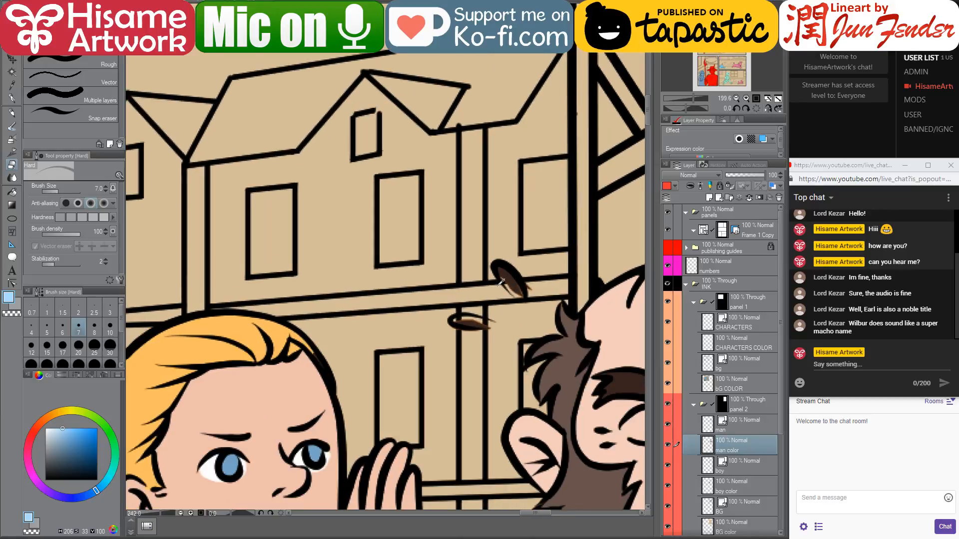
scroll(501, 281, up, 4)
key(bracketright)
key(bracketright)
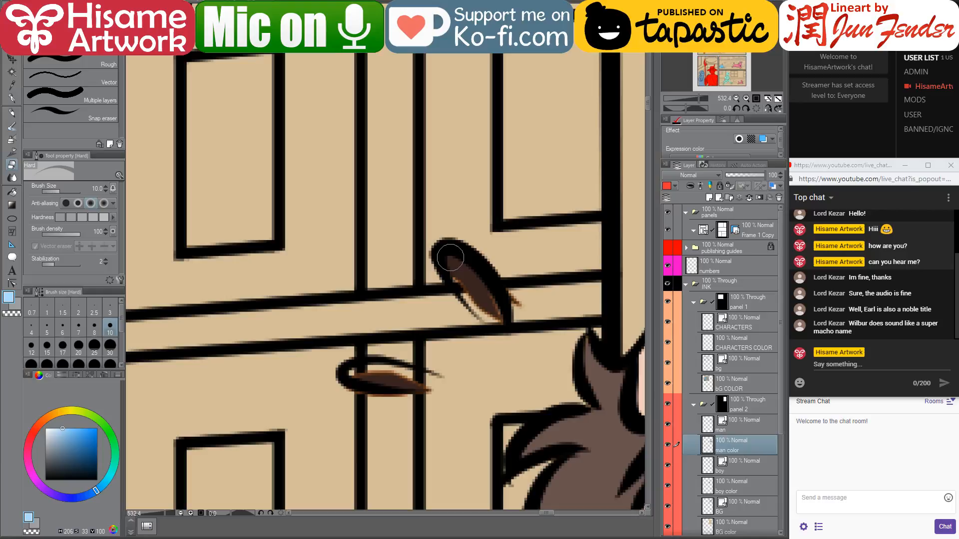
click(450, 257)
- Paint the man's upper drop light blue with a size 8 G-pen and remove the brown spilling outside its outline
key(p)
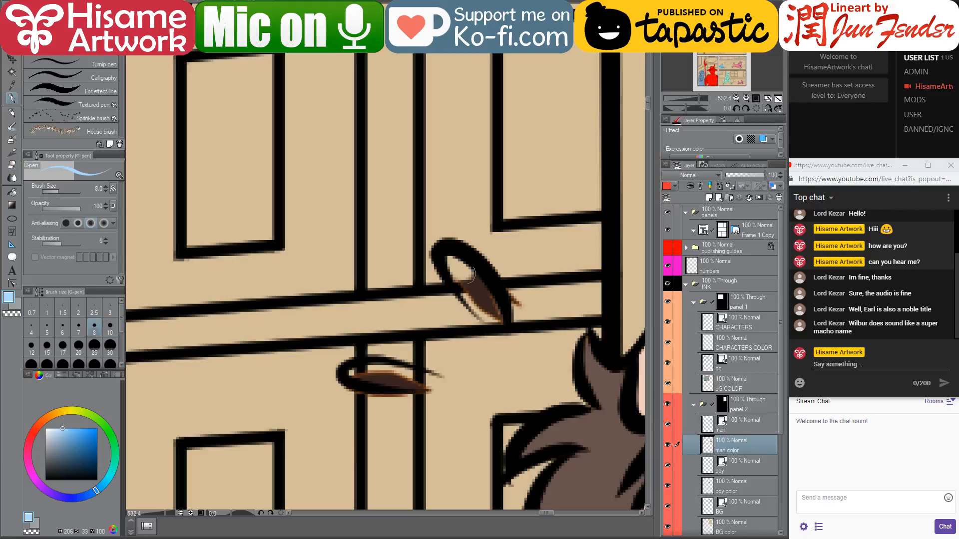
drag(465, 273, 491, 314)
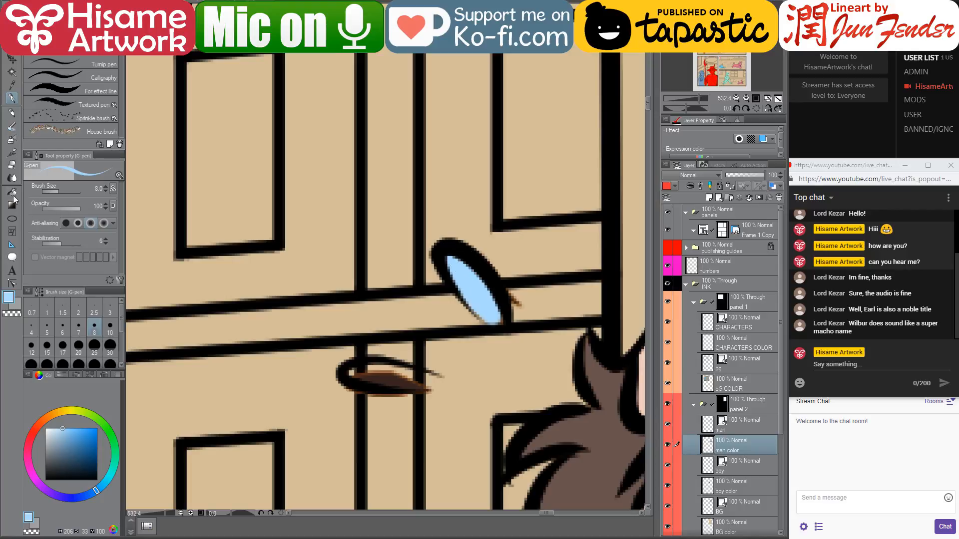
click(12, 164)
click(518, 294)
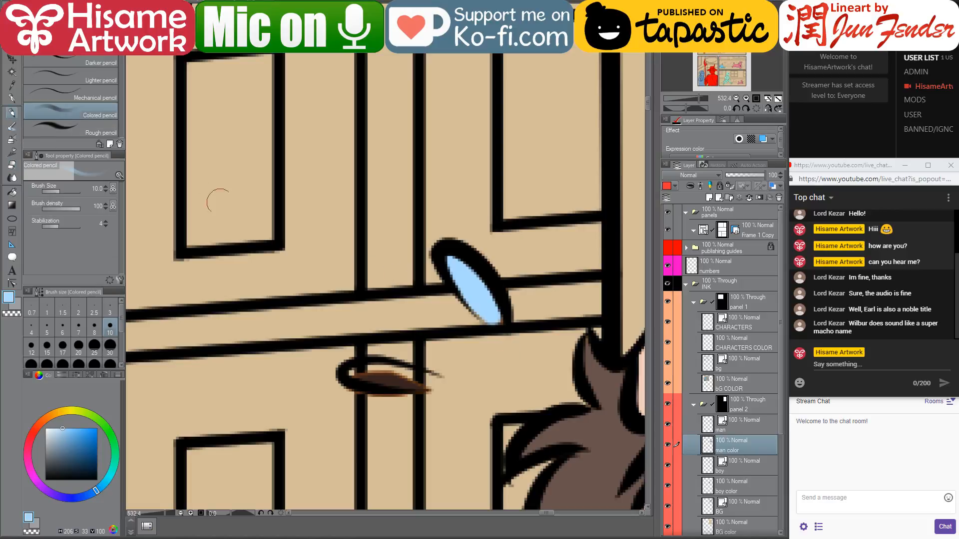
- Paint the lower drop beside the man's head light blue with a size 8 G-pen and trim its edges with a size 10 Hard eraser
click(12, 98)
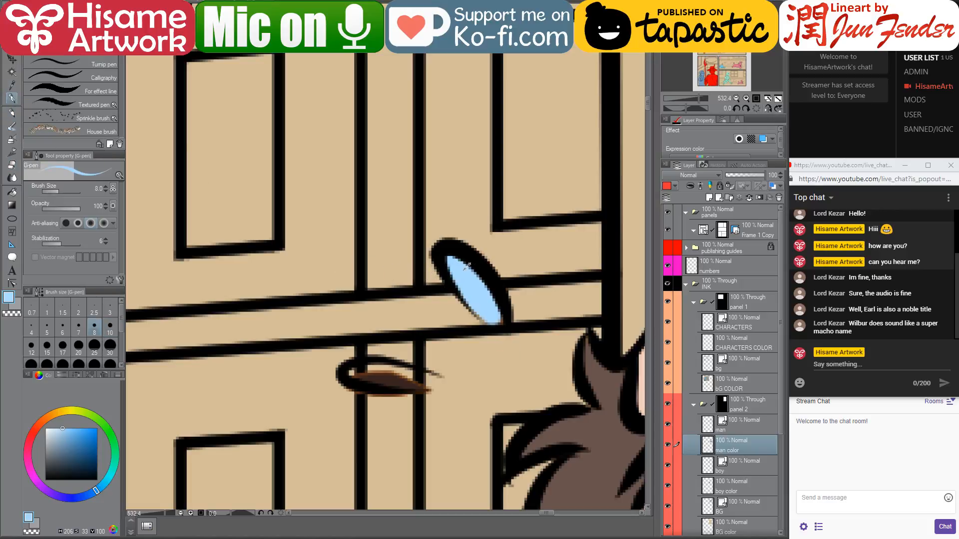
drag(350, 373, 450, 382)
click(12, 164)
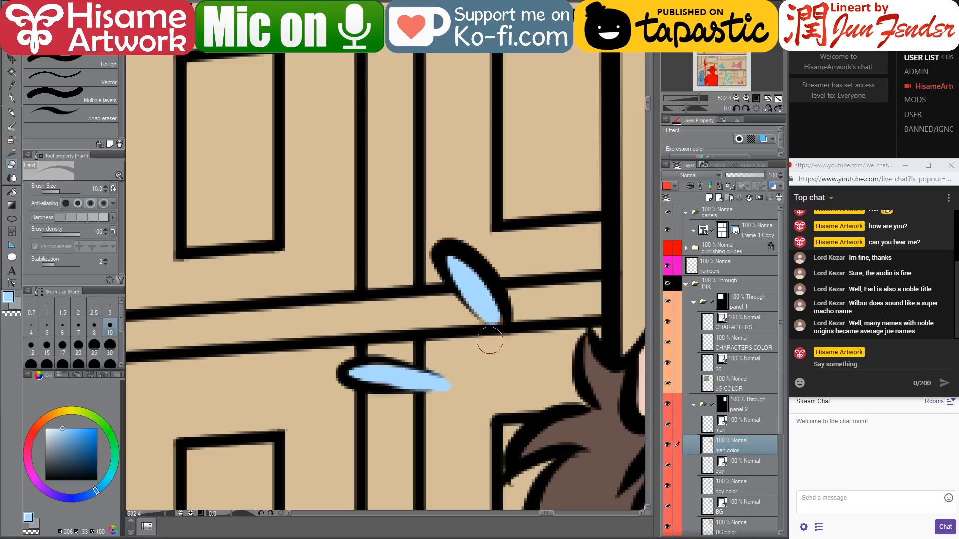
scroll(432, 315, down, 4)
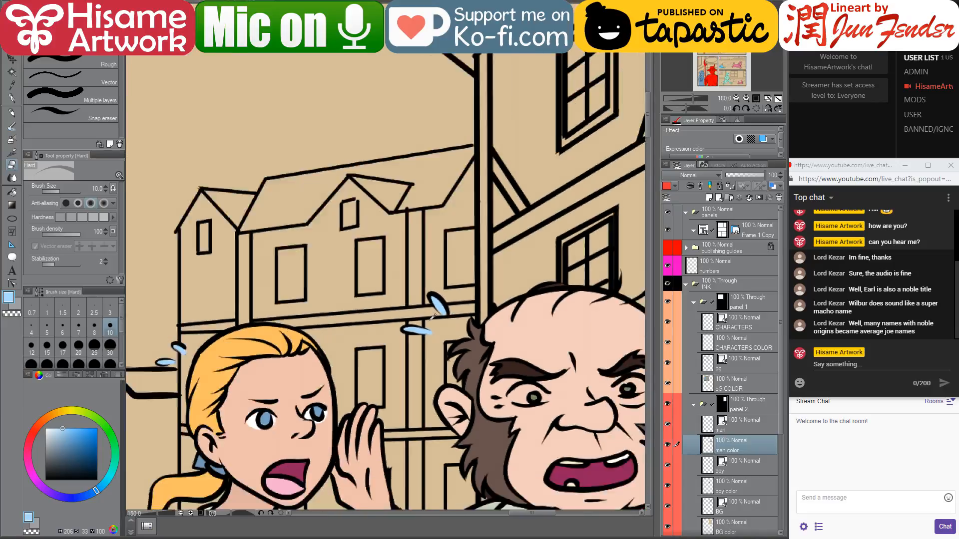
scroll(433, 315, down, 3)
drag(448, 337, 436, 215)
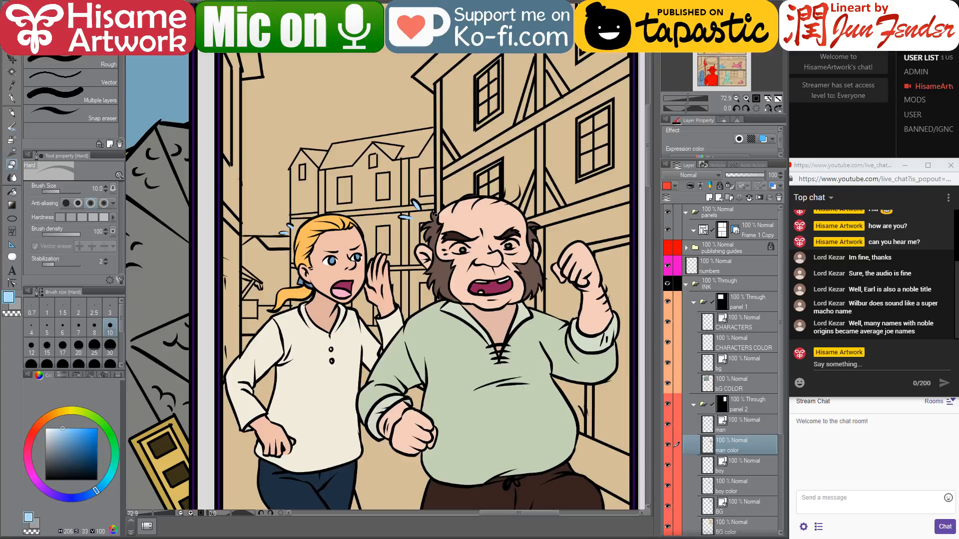
- Activate panel 3's CHARACTERS color layer from the orange crouching figure and select the layer's painted areas
click(12, 59)
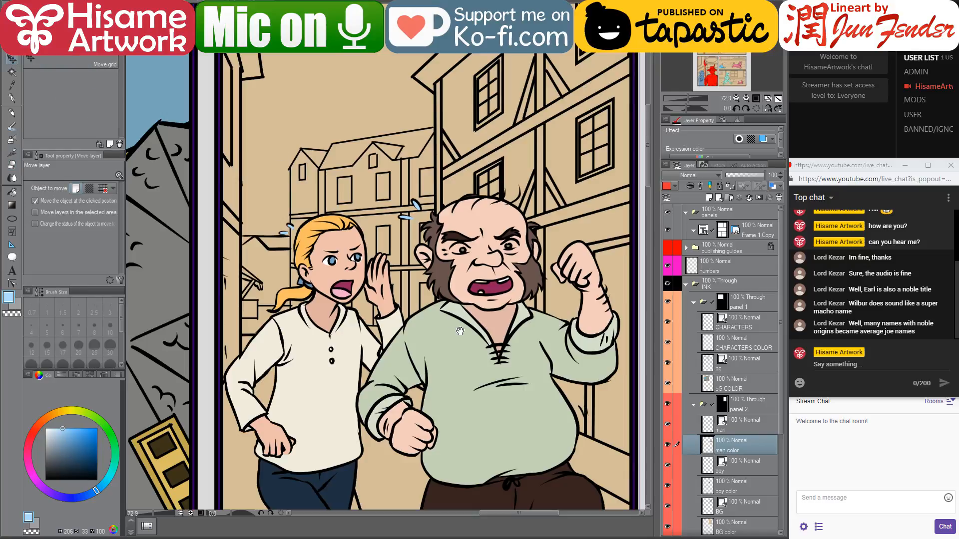
scroll(452, 320, down, 3)
scroll(545, 269, down, 2)
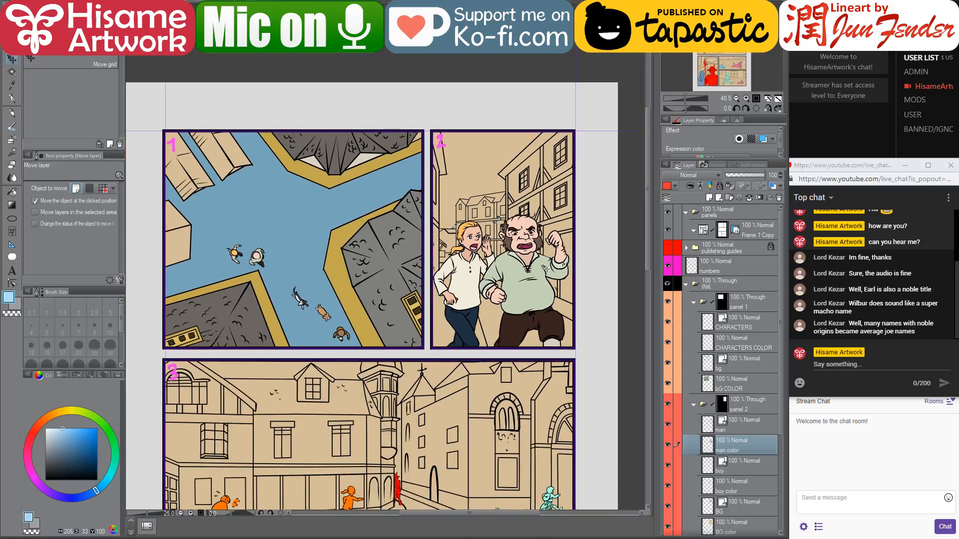
drag(496, 388, 530, 278)
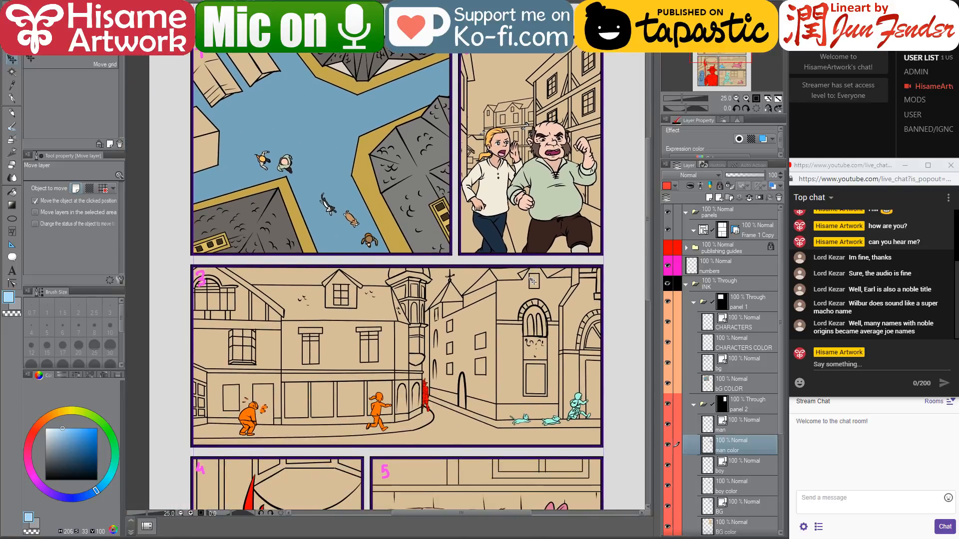
key(ctrl+shift)
ctrl+shift+click(249, 410)
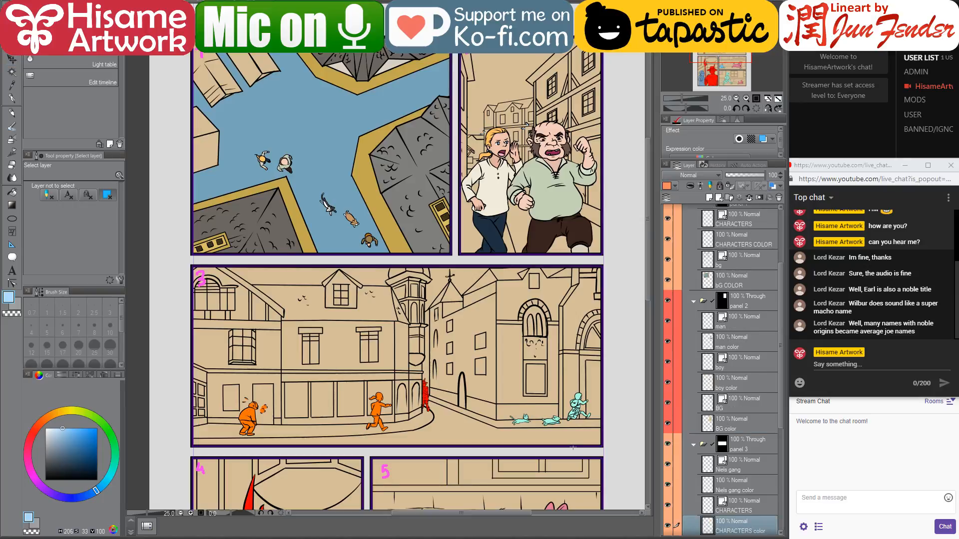
ctrl+click(707, 525)
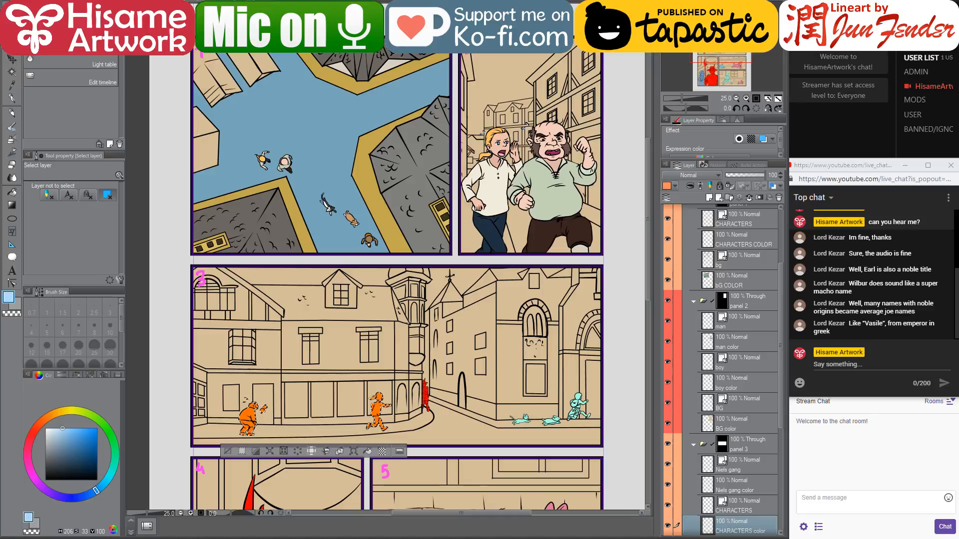
- Paint both orange figures in panel 3 dark brown (hue 12, saturation 46, value 22) within the selection using a size 250 G-pen
scroll(473, 415, down, 3)
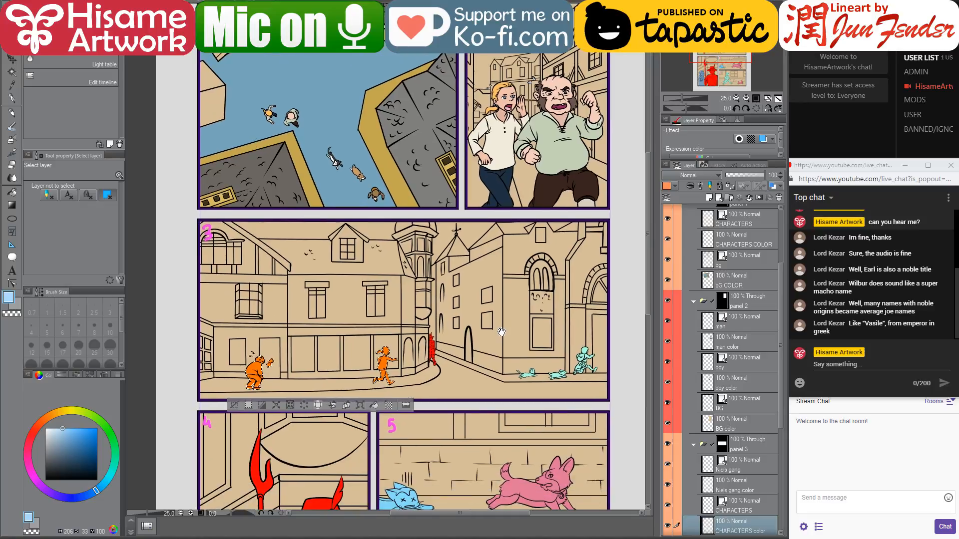
scroll(269, 375, up, 3)
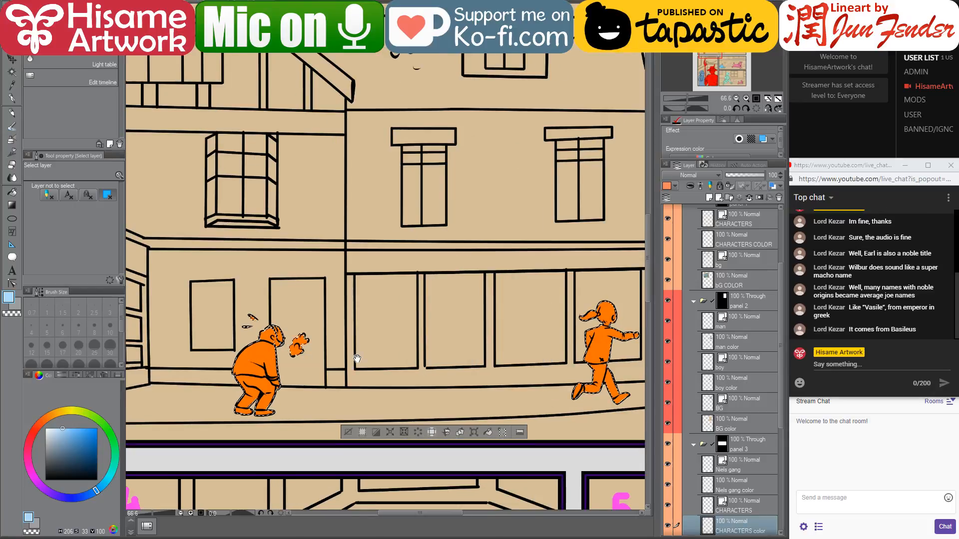
drag(357, 358, 395, 360)
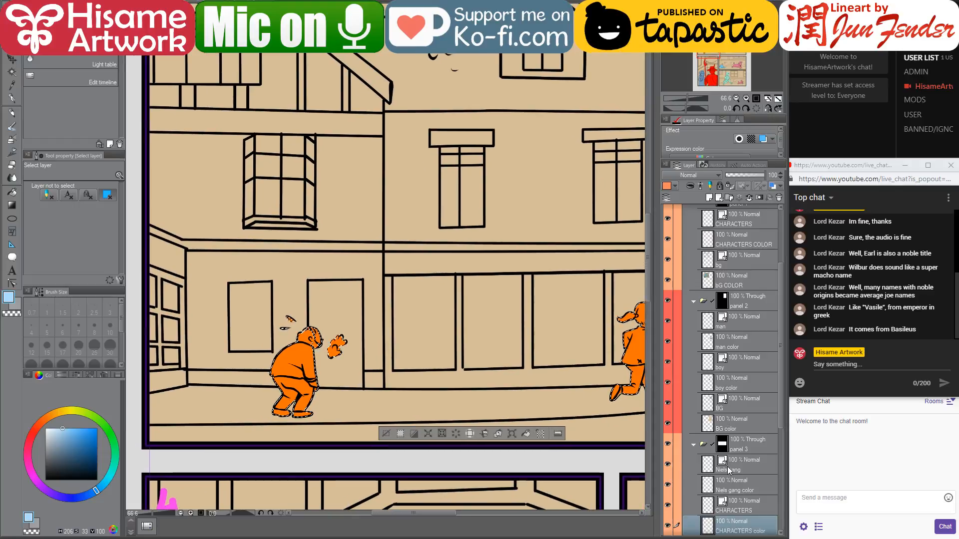
scroll(727, 466, down, 3)
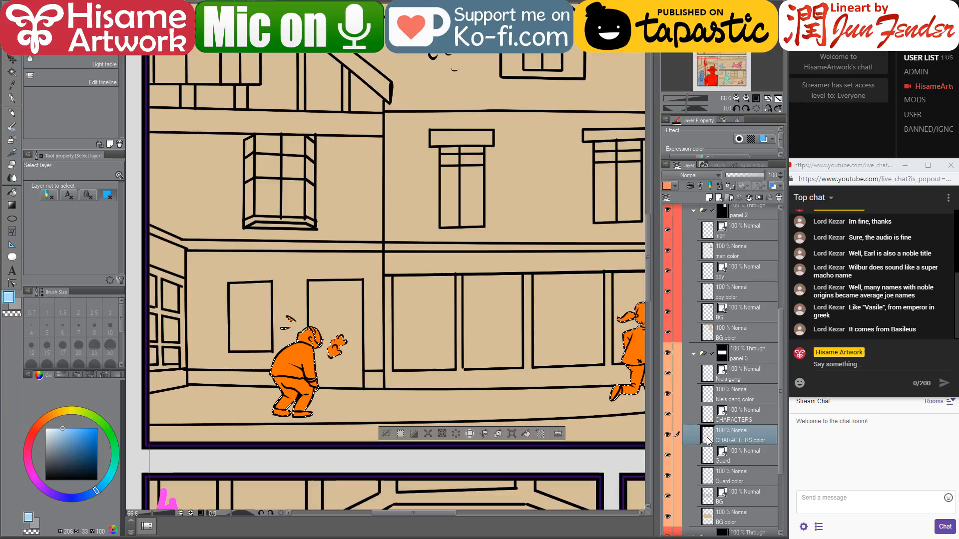
scroll(263, 393, down, 3)
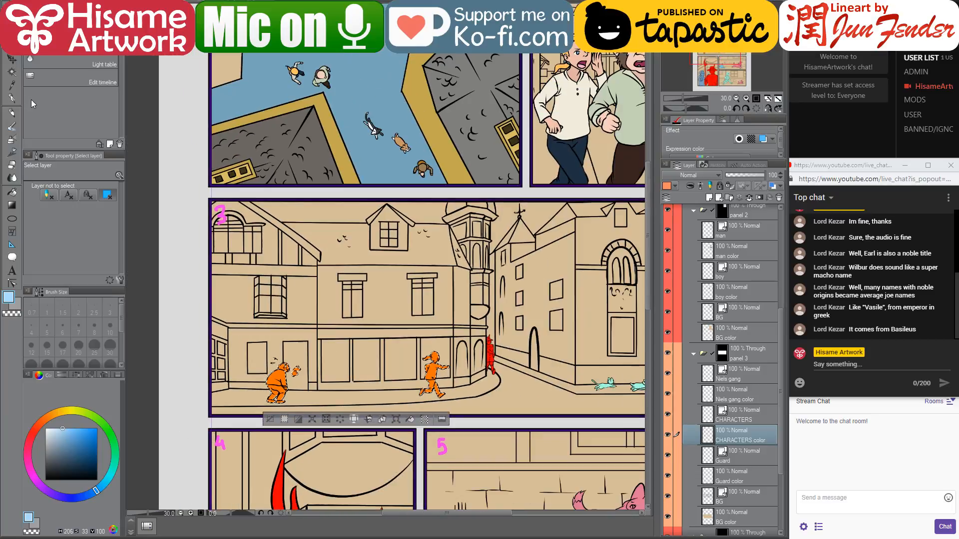
click(12, 98)
alt+click(632, 161)
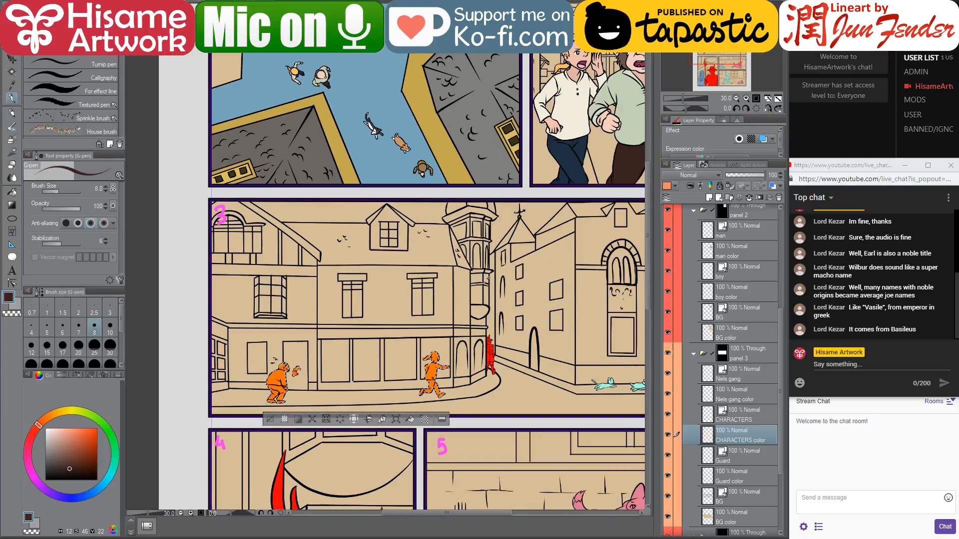
scroll(370, 414, up, 1)
key(bracketright)
key(bracketright)
key(bracketright)
key(bracketright)
key(bracketright)
key(bracketright)
key(bracketright)
key(bracketright)
key(bracketright)
key(bracketright)
key(bracketright)
key(bracketright)
key(bracketright)
key(bracketright)
key(bracketright)
key(bracketright)
key(bracketright)
key(bracketright)
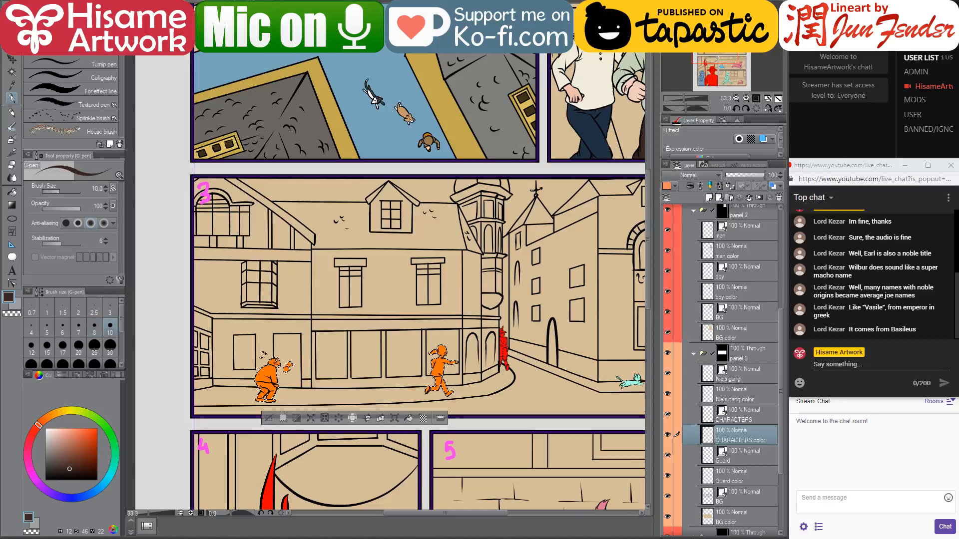
mouse_move(263, 350)
mouse_down()
mouse_move(261, 388)
mouse_move(288, 368)
mouse_up()
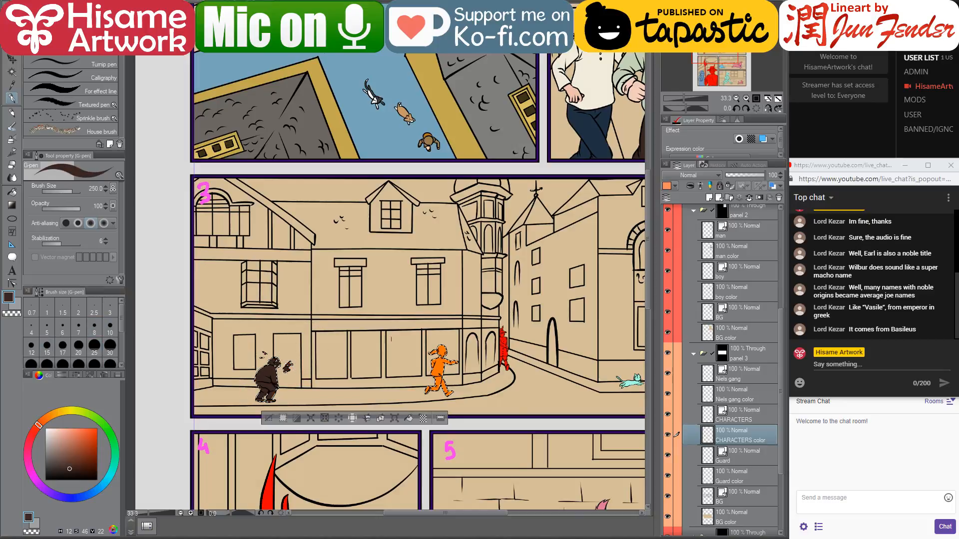
drag(520, 349, 482, 384)
- Fill the running boy's shirt in panel 3 with the cream sampled from his shirt in panel 2 (hue 48, saturation 8, value 94)
alt+click(609, 105)
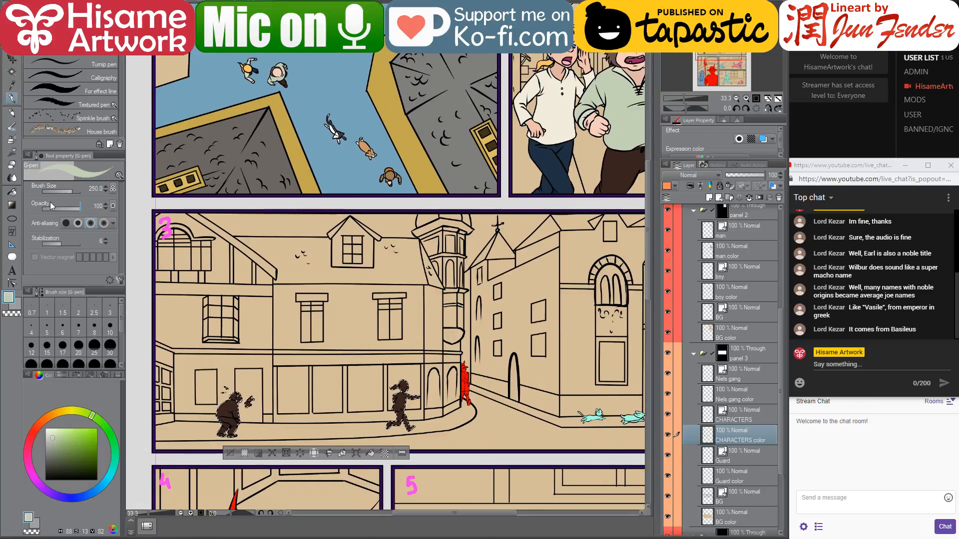
alt+click(568, 99)
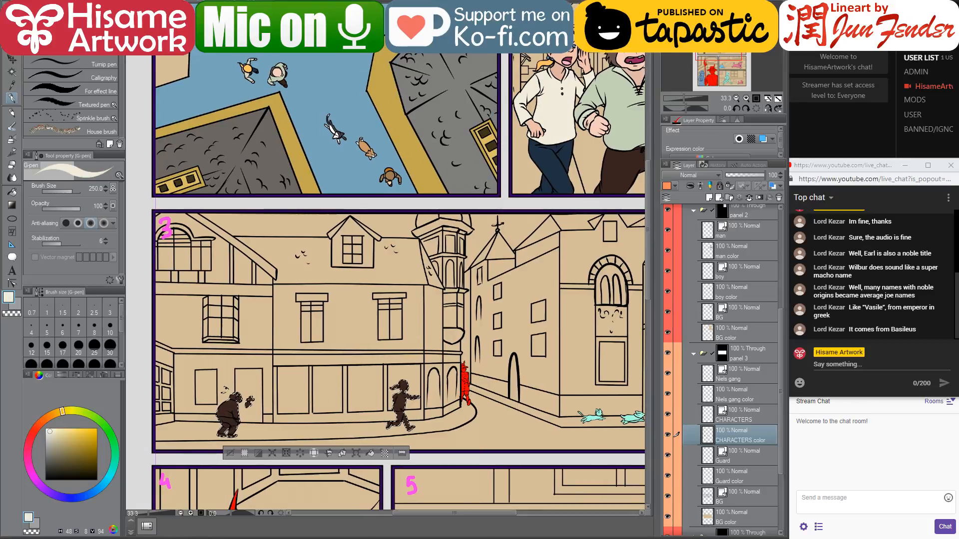
click(11, 191)
scroll(374, 418, up, 4)
click(425, 371)
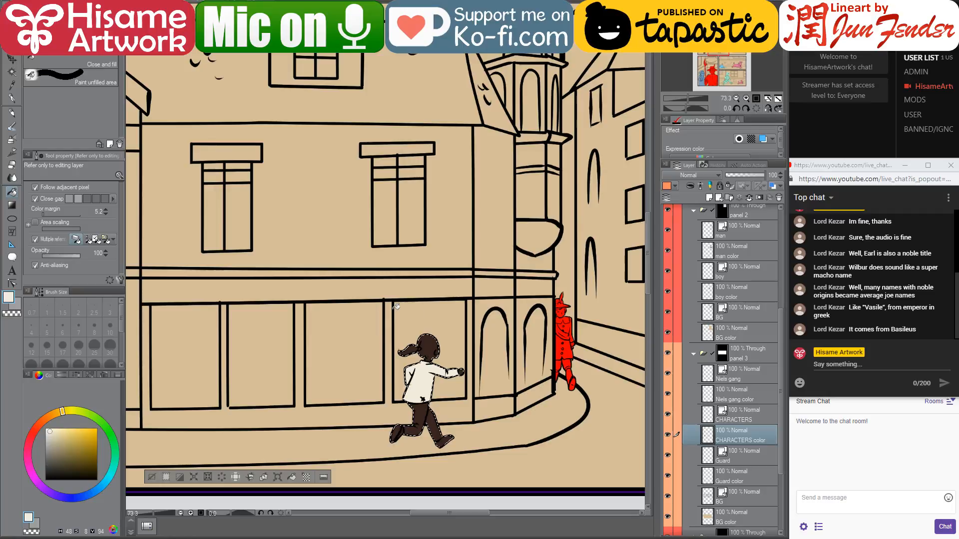
- Fill the running boy's trousers with the navy sampled from panel 2 (hue 211, saturation 54, value 25)
scroll(419, 319, down, 4)
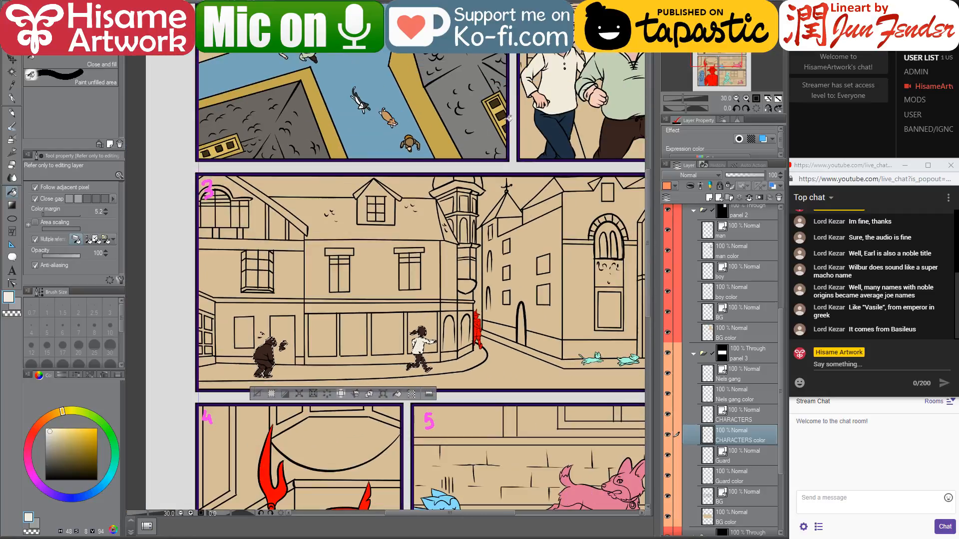
alt+click(549, 124)
scroll(391, 375, up, 2)
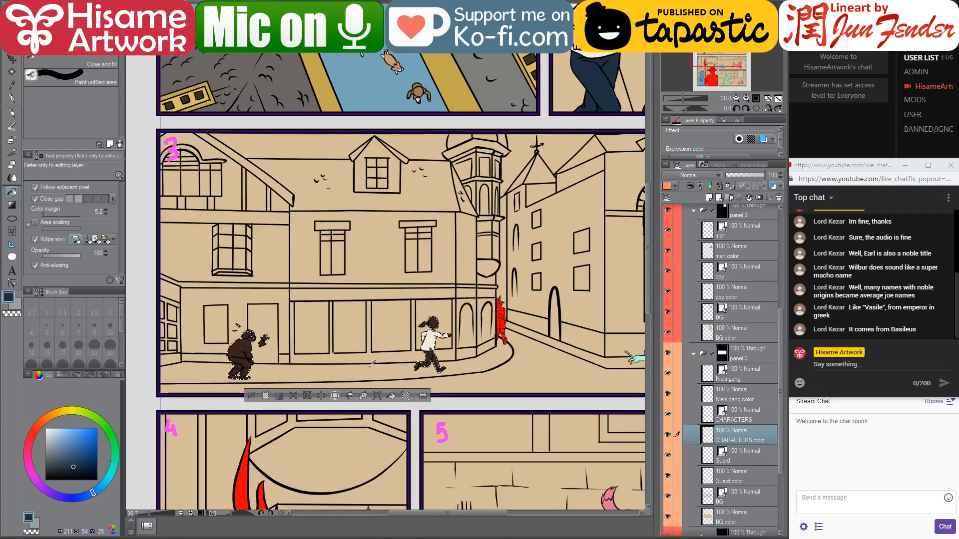
click(453, 352)
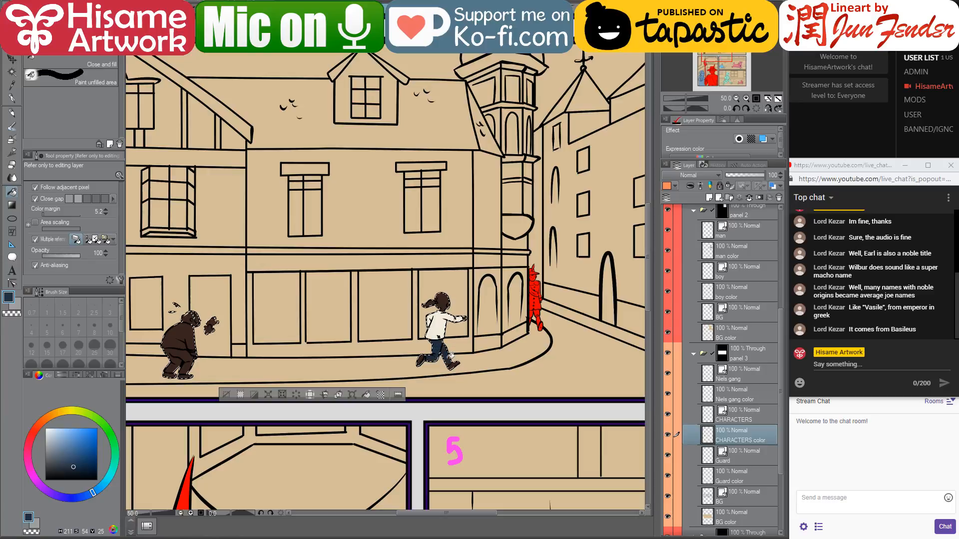
- Fill the running boy's hair and ponytail with the orange-blond sampled from panel 2 (hue 37, saturation 61, value 98)
drag(517, 292, 354, 500)
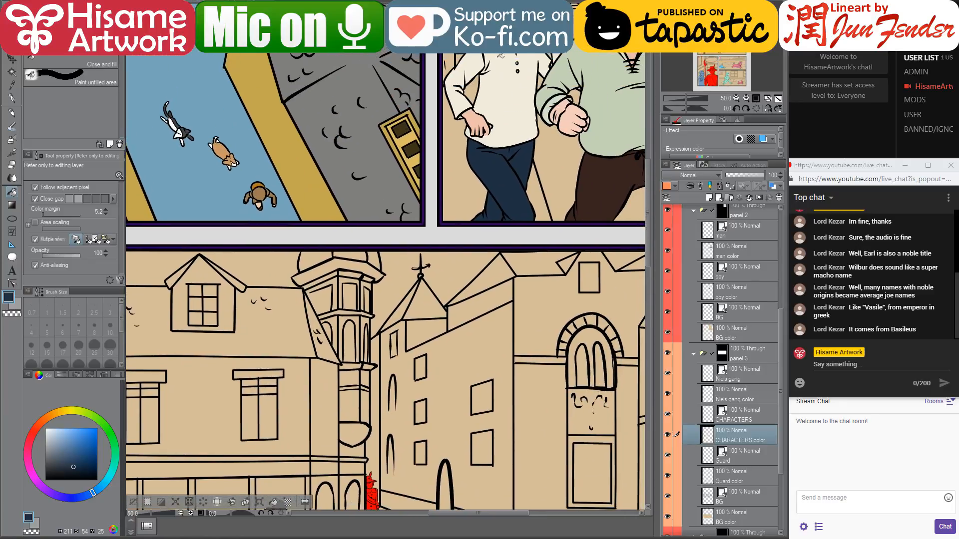
alt+click(496, 55)
drag(420, 405, 529, 241)
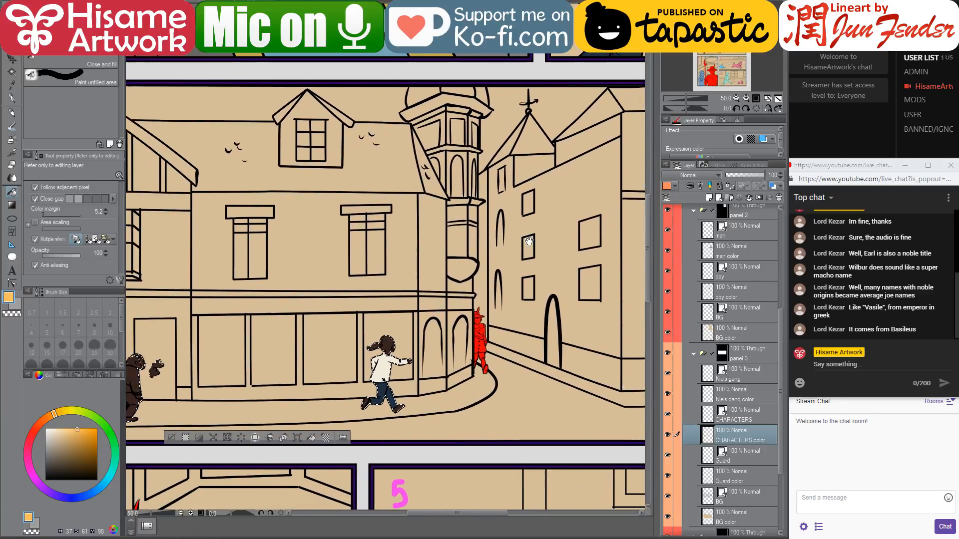
scroll(388, 340, up, 2)
scroll(383, 340, up, 4)
click(401, 341)
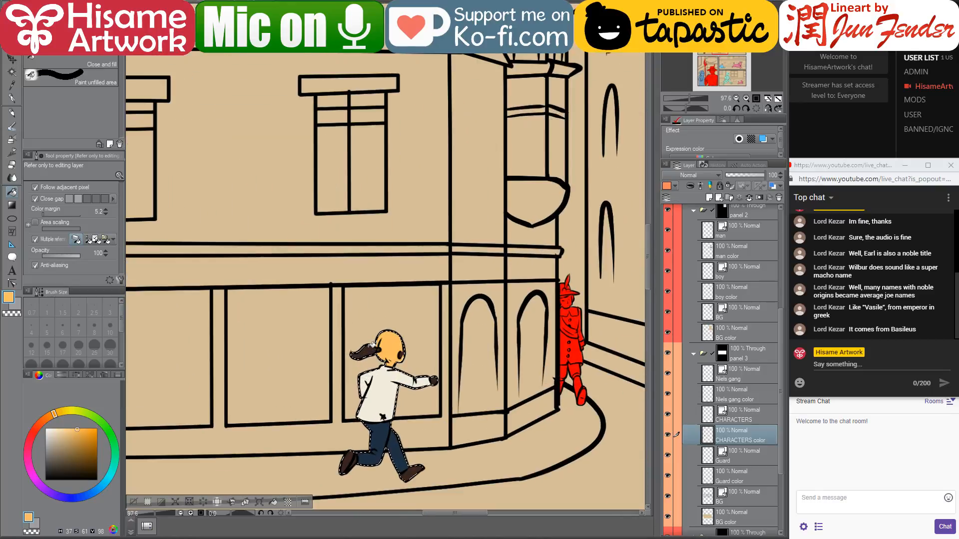
click(372, 344)
- Fill the running boy's ear and outstretched hand with his skin tone (hue 18, saturation 28, value 94)
scroll(371, 344, down, 5)
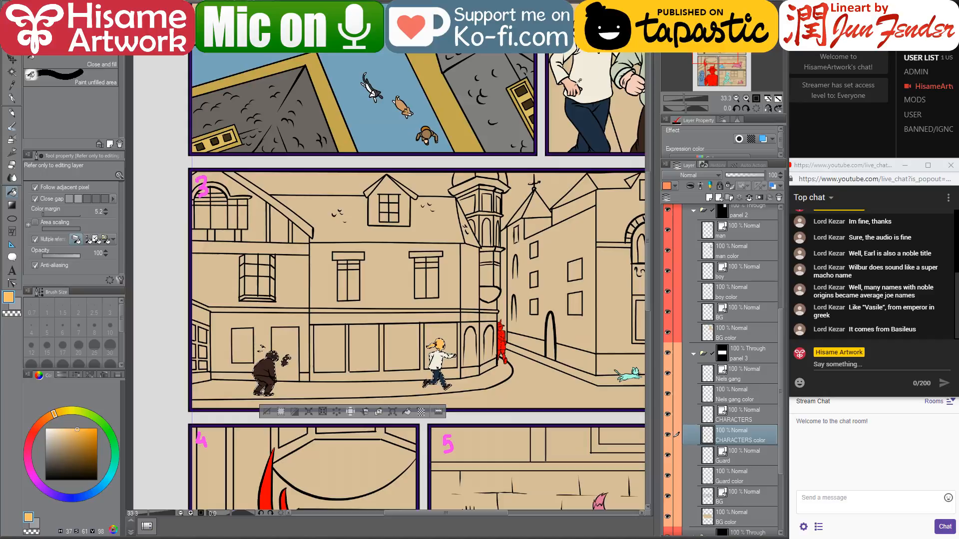
scroll(428, 395, up, 5)
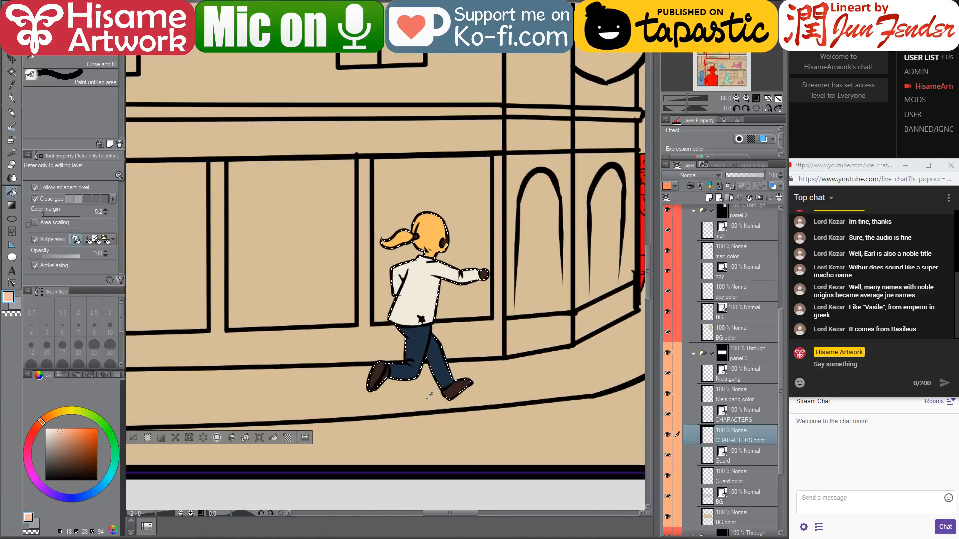
scroll(428, 396, up, 2)
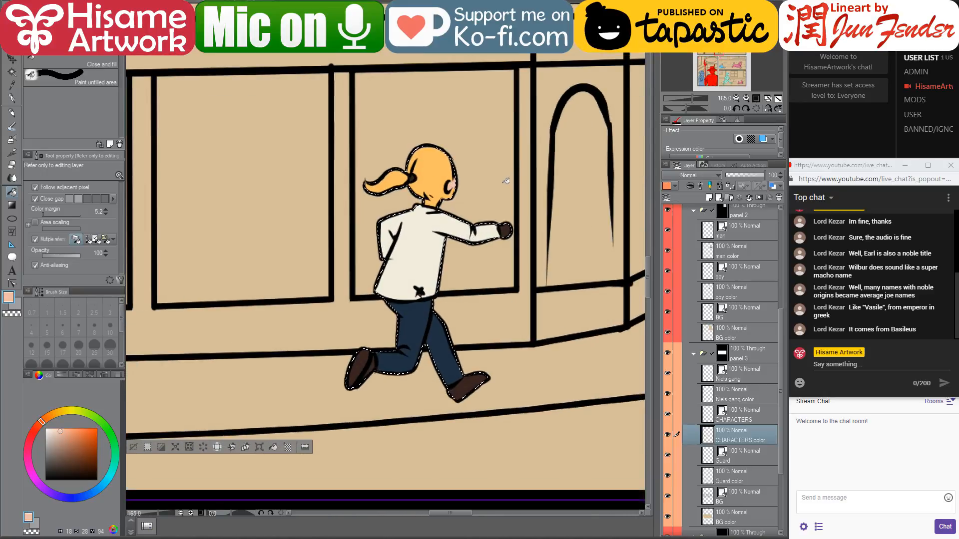
- Fill the boy's hair tie with a lighter version of his trouser blue (hue 211, saturation 45, value 58) and resample his skin tone
alt+click(414, 319)
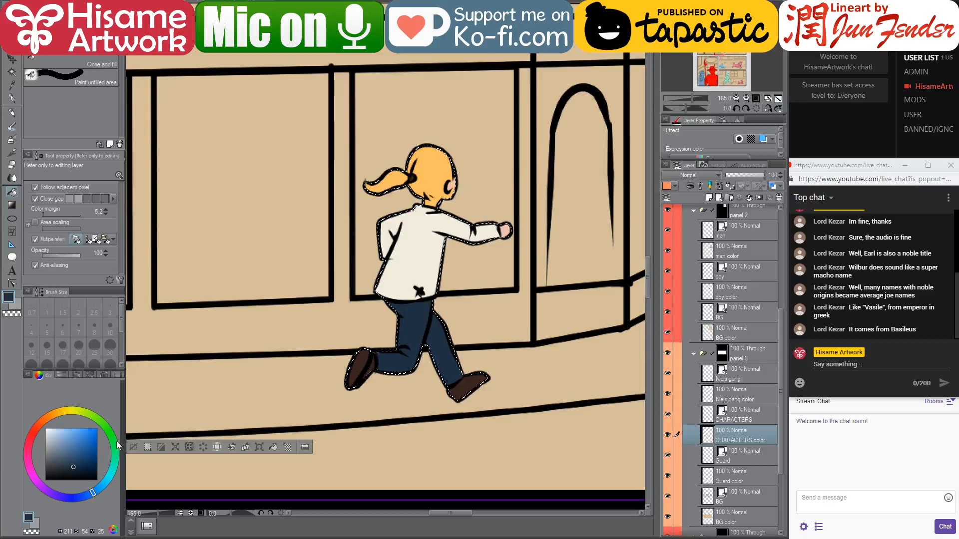
click(68, 449)
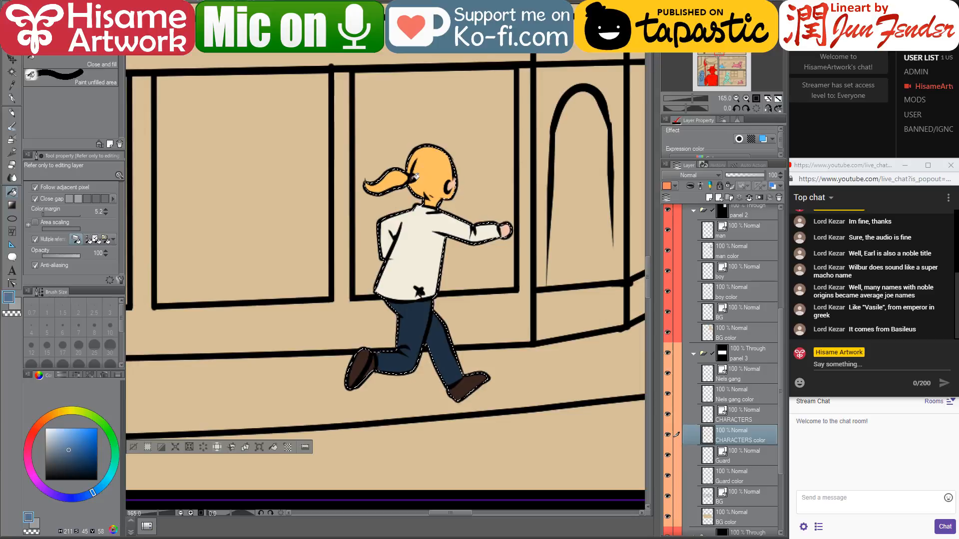
alt+click(456, 183)
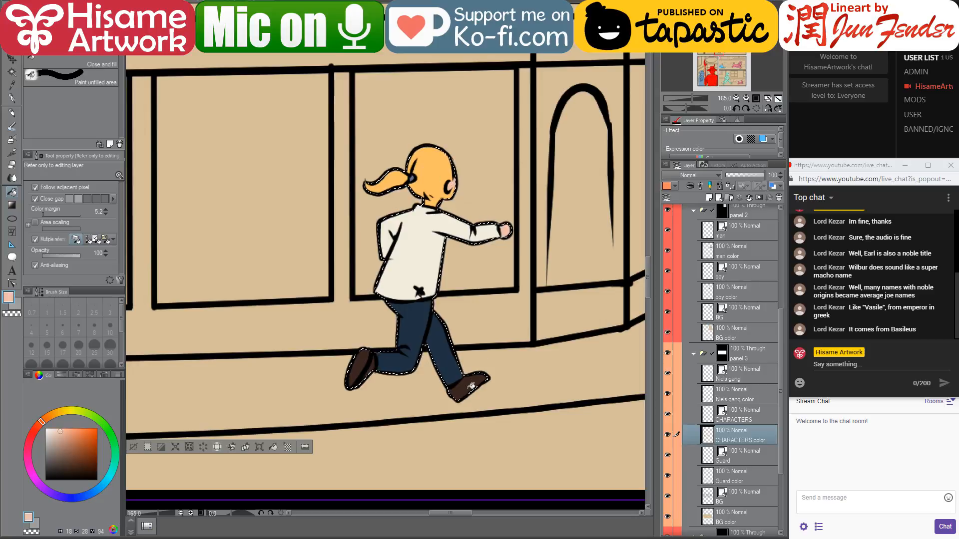
- Fill the crouching man's shirt in panel 3 with the pale green sampled from panel 2 (hue 88, saturation 13, value 82)
scroll(468, 287, down, 6)
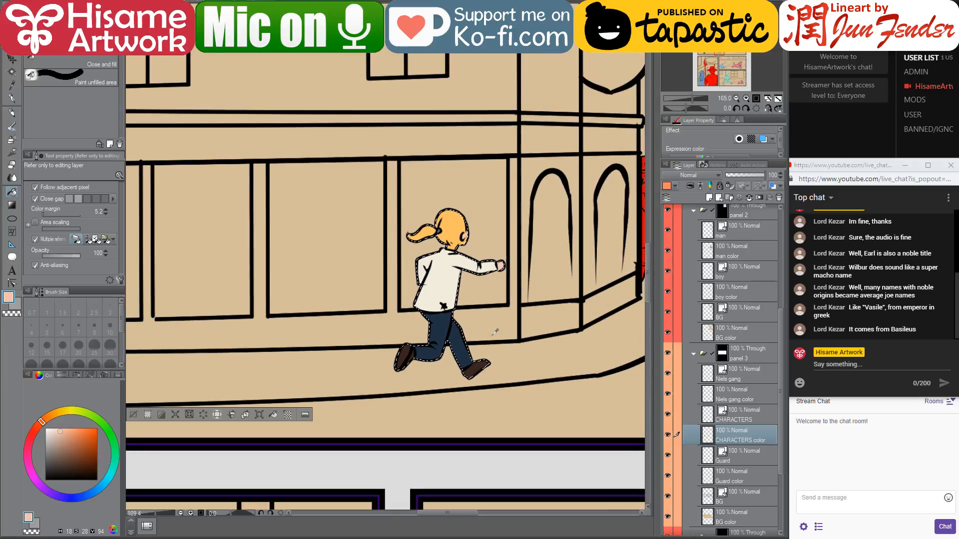
drag(506, 212, 425, 309)
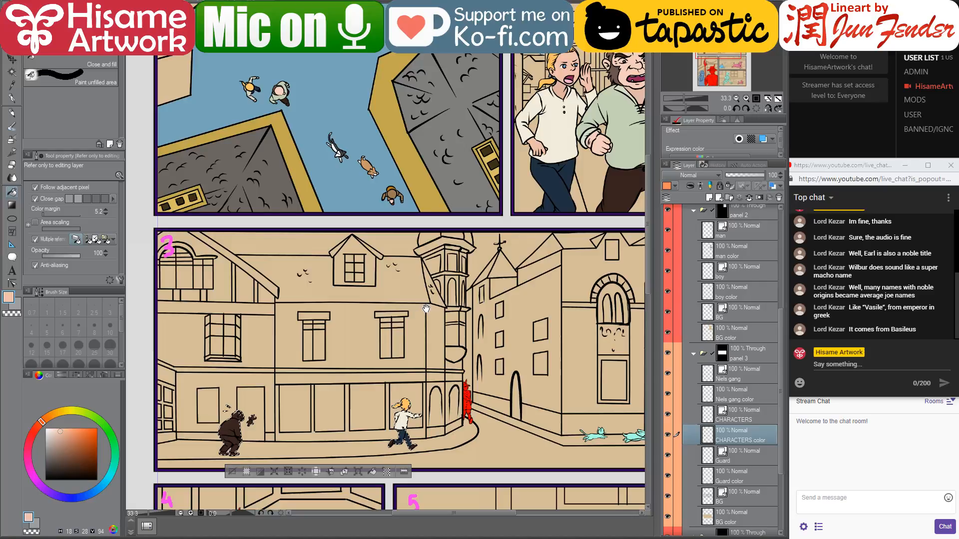
mouse_move(417, 342)
mouse_down()
mouse_move(451, 313)
mouse_move(460, 334)
mouse_move(447, 324)
mouse_move(409, 339)
mouse_up()
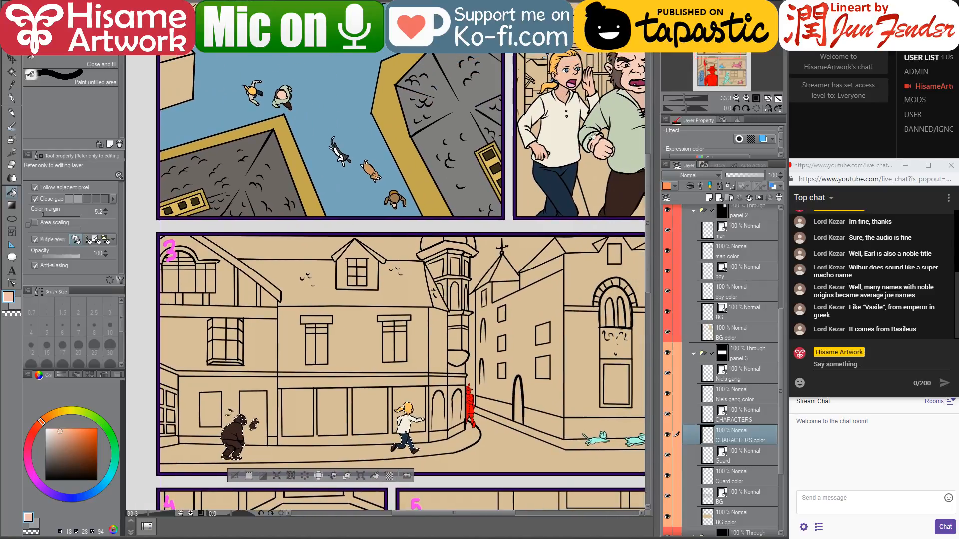
alt+click(609, 107)
click(236, 428)
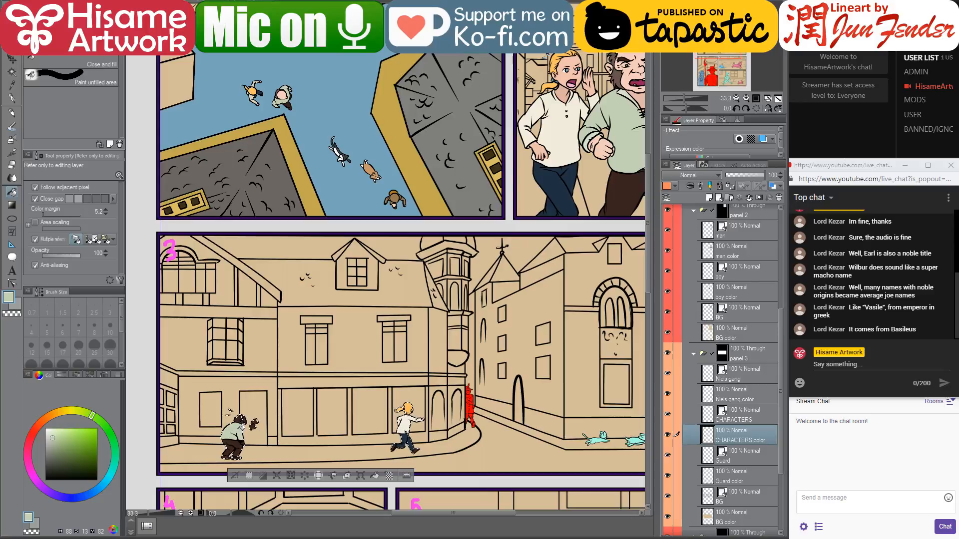
- Fill the crouching man's bald scalp with his skin tone sampled from panel 2 (hue 18, saturation 23, value 96)
alt+click(618, 68)
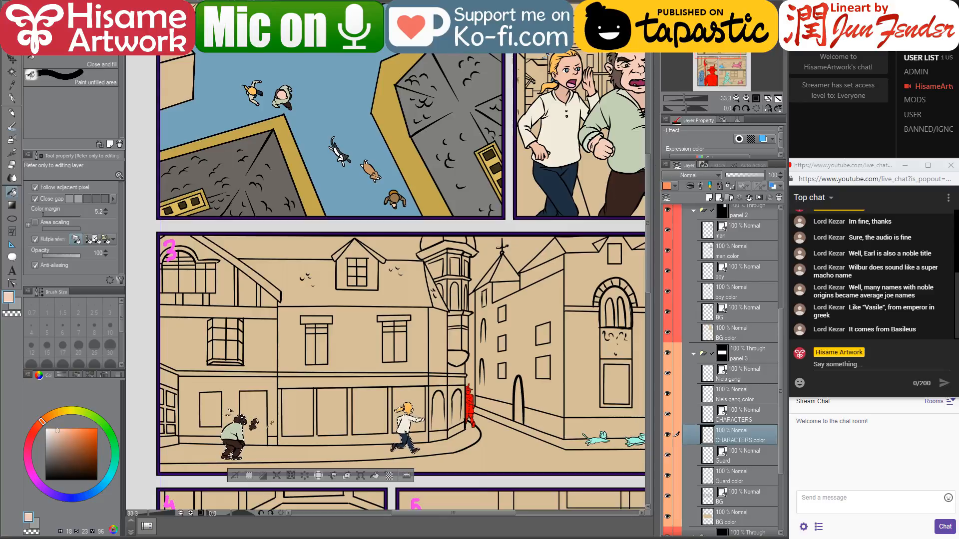
scroll(233, 461, up, 6)
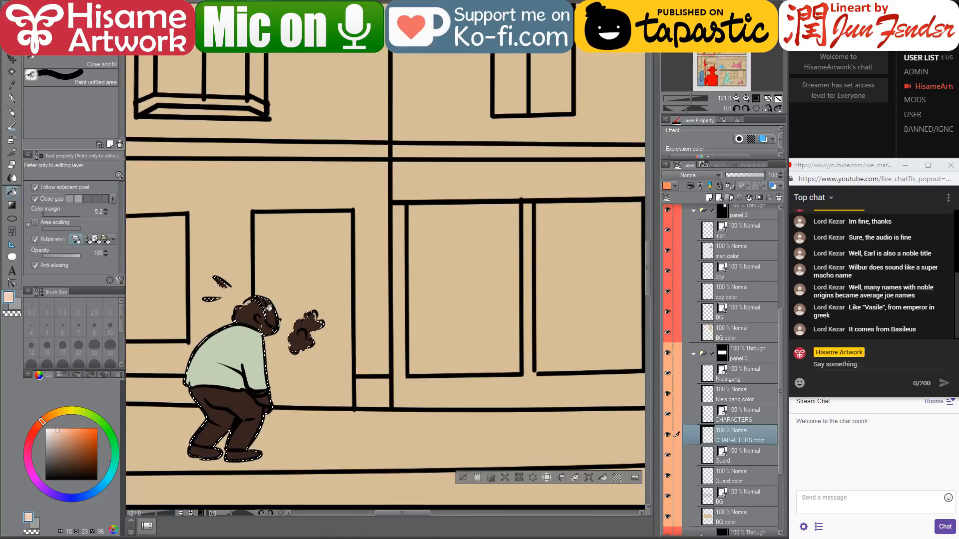
scroll(230, 320, up, 3)
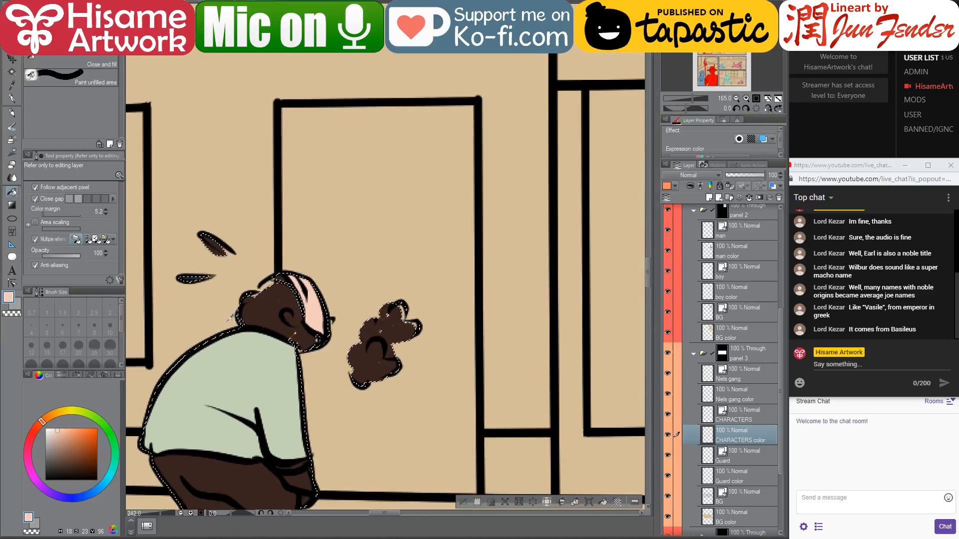
scroll(229, 317, up, 3)
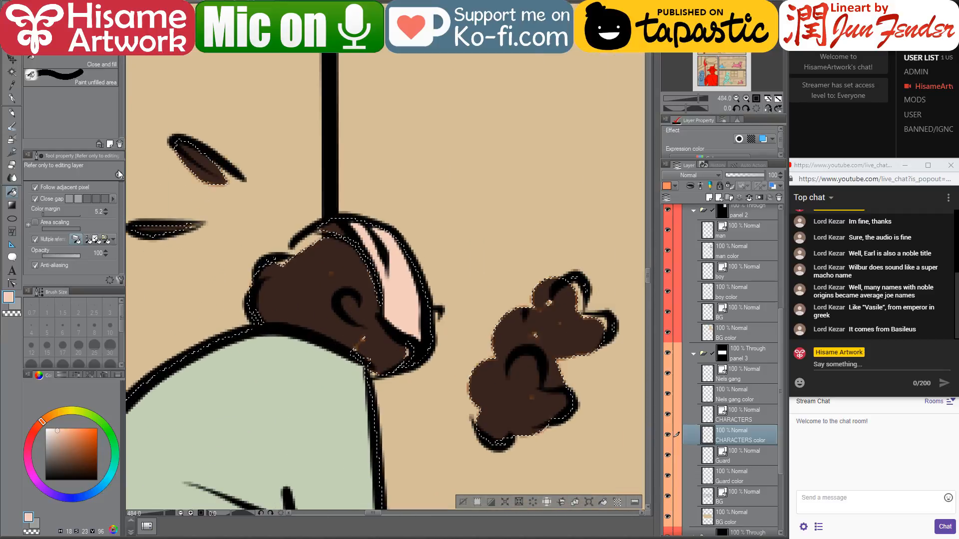
- Clear the selection, paint the crouching man's ear and the skin below it with a size 10 G-pen, and sample his dark brown hair color
key(ctrl+d)
key(p)
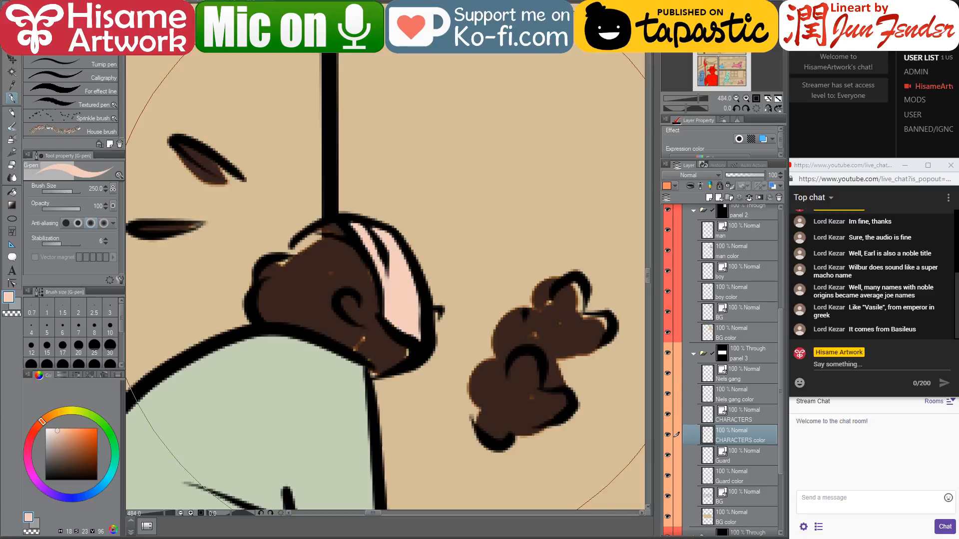
key(bracketleft)
key(bracketleft)
key(bracketleft)
key(bracketleft)
key(bracketleft)
key(bracketleft)
key(bracketleft)
key(bracketleft)
key(bracketleft)
key(bracketleft)
key(bracketleft)
key(bracketleft)
key(bracketleft)
key(bracketleft)
key(bracketleft)
key(bracketleft)
key(bracketleft)
key(bracketleft)
key(bracketleft)
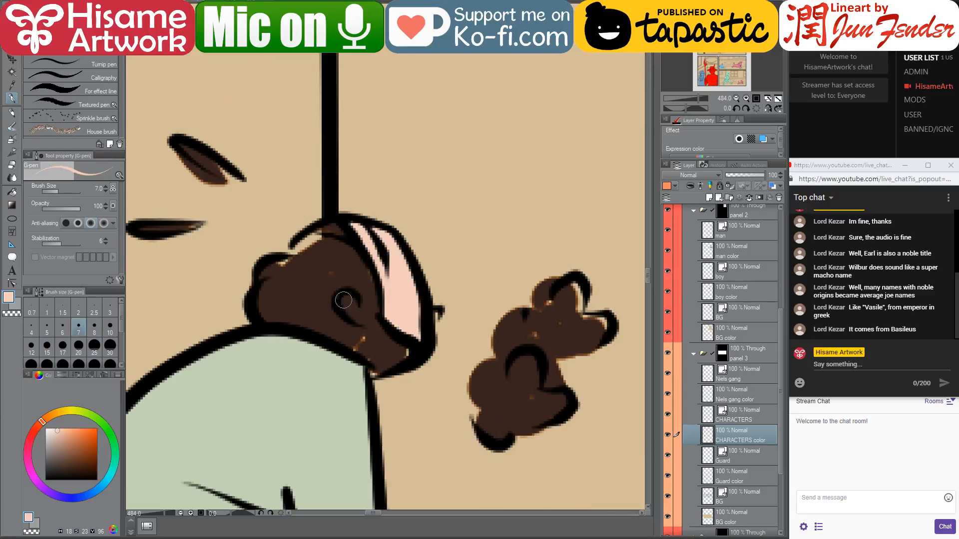
key(bracketright)
key(bracketright)
mouse_move(343, 300)
mouse_down()
mouse_move(377, 315)
mouse_move(358, 311)
mouse_move(382, 291)
mouse_up()
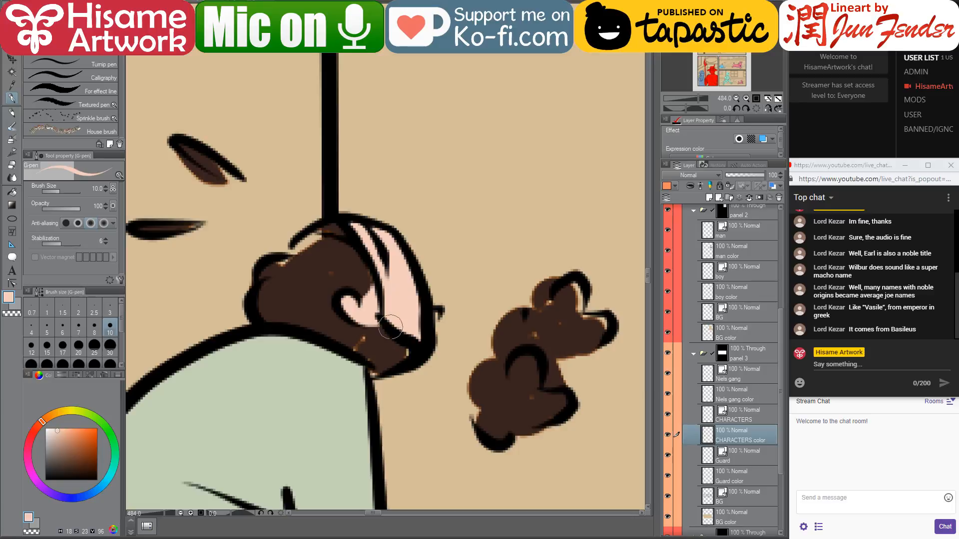
mouse_move(362, 345)
mouse_down()
mouse_move(347, 361)
mouse_move(378, 367)
mouse_move(406, 356)
mouse_up()
alt+click(382, 348)
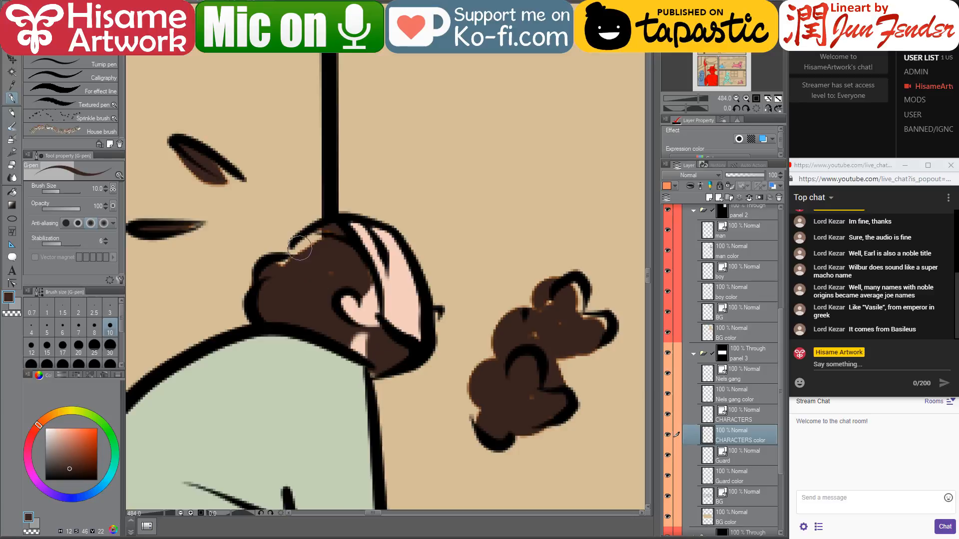
- Touch up the crouching man's hairline in dark brown and fill the scalp between his hair strands with his sampled skin tone
mouse_move(299, 247)
mouse_down()
mouse_move(276, 267)
mouse_move(314, 240)
mouse_up()
alt+click(378, 261)
mouse_move(368, 259)
mouse_down()
mouse_move(324, 235)
mouse_move(351, 235)
mouse_up()
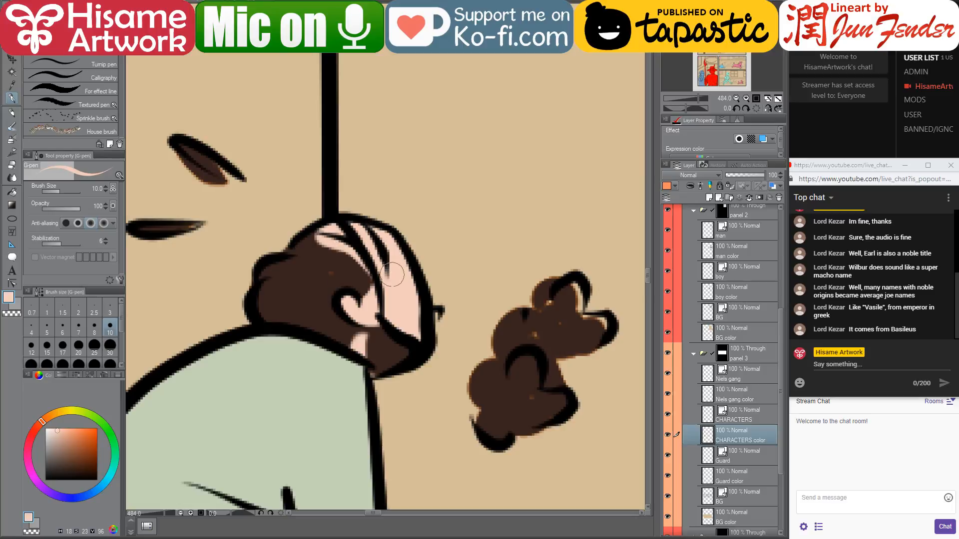
drag(392, 275, 380, 297)
alt+click(330, 273)
scroll(297, 294, down, 2)
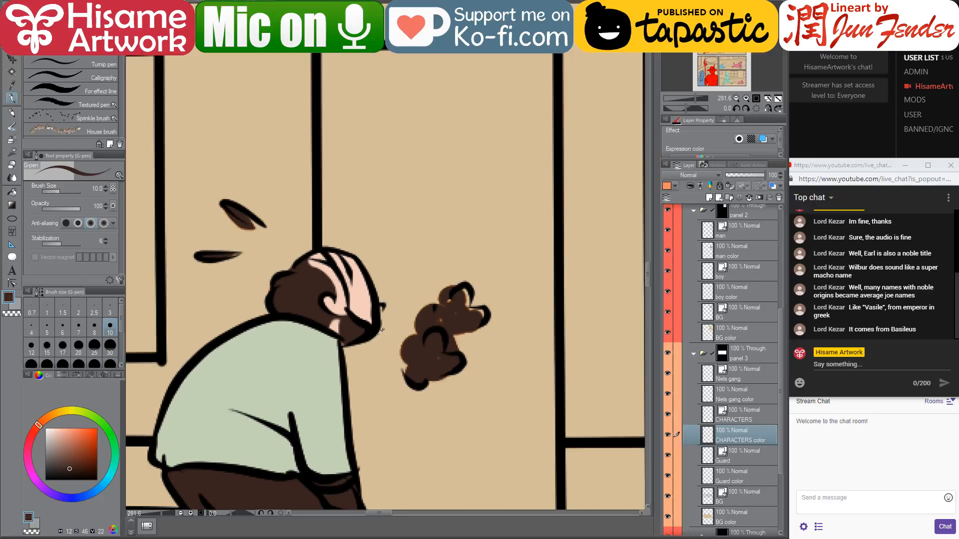
- Select the painted area of the CHARACTERS color layer, paint the breath puff white with a size 50 G-pen, and clear the selection
scroll(382, 330, up, 2)
ctrl+click(707, 435)
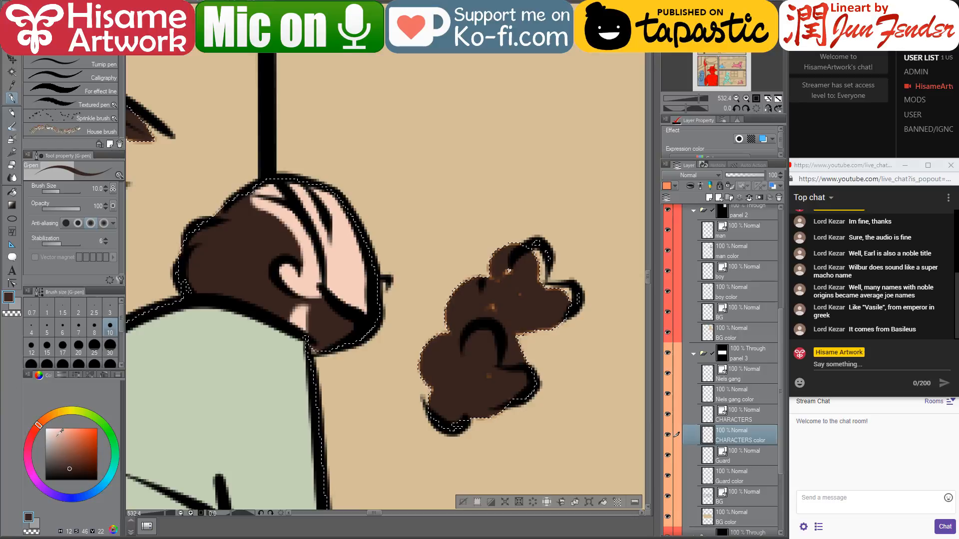
drag(58, 435, 46, 429)
key(bracketright)
key(bracketright)
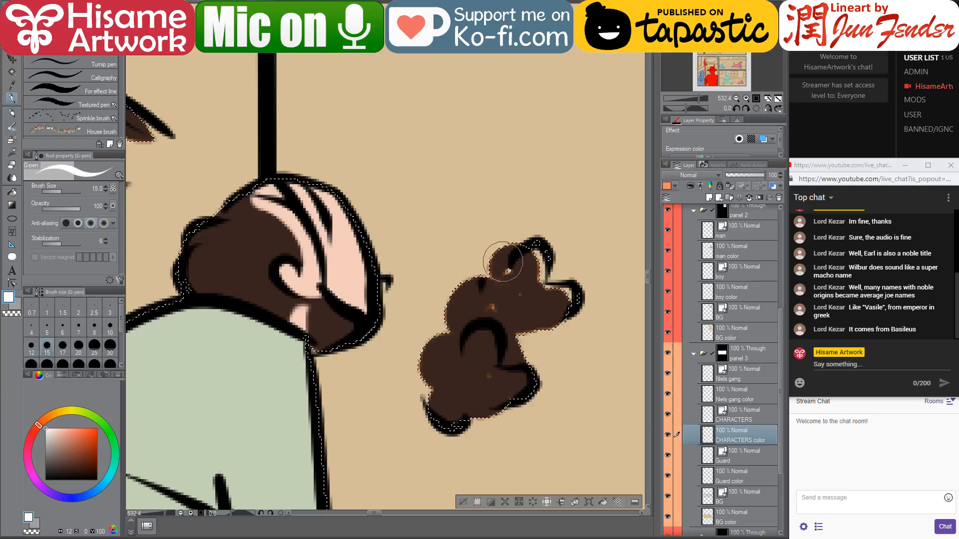
key(bracketright)
key(bracketright)
key(bracketright)
key(bracketright)
key(bracketright)
key(bracketright)
mouse_move(502, 261)
mouse_down()
mouse_move(510, 213)
mouse_move(531, 252)
mouse_up()
key(ctrl+d)
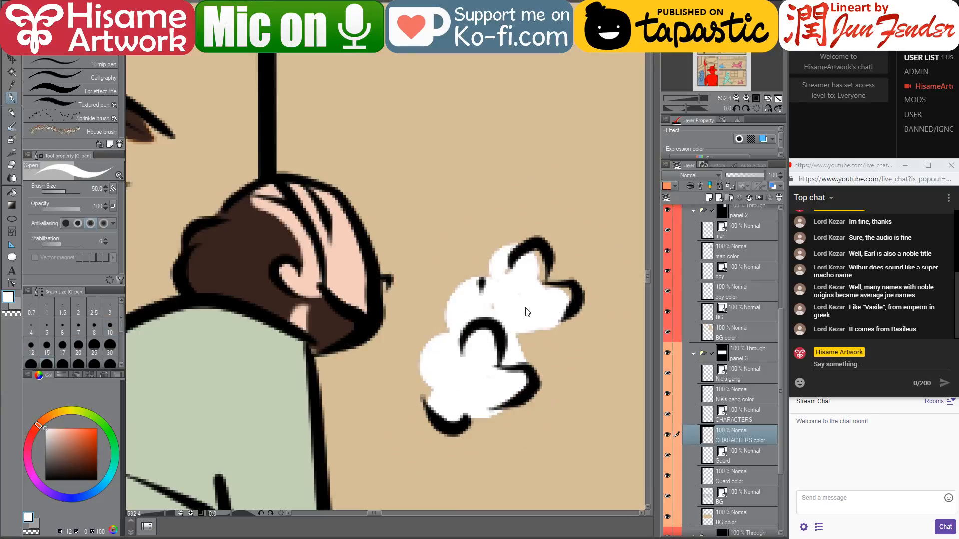
- Fill the remaining gaps inside the breath puff with white using a size 15 G-pen
key(bracketleft)
key(bracketleft)
key(bracketleft)
key(bracketleft)
key(bracketleft)
key(bracketleft)
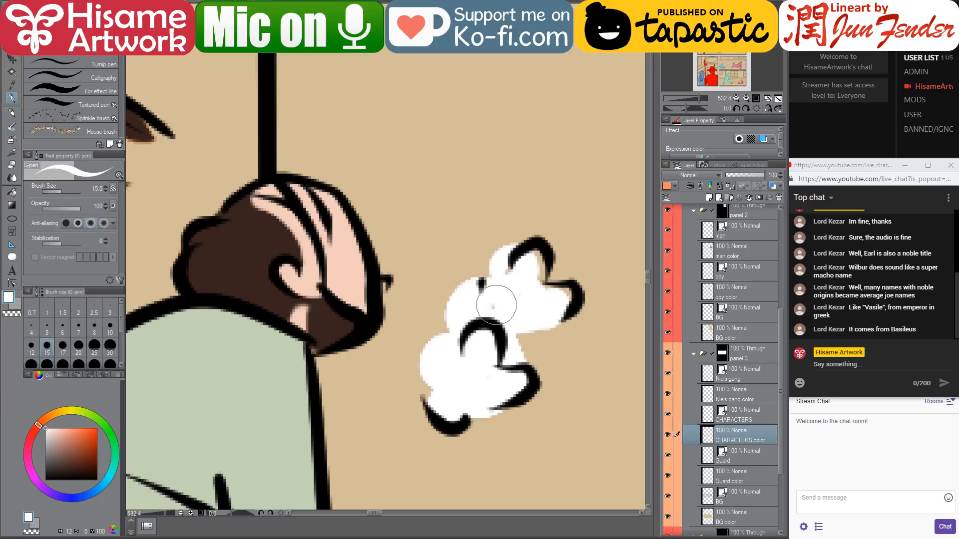
mouse_move(496, 305)
mouse_down()
mouse_move(534, 263)
mouse_move(558, 302)
mouse_move(502, 334)
mouse_move(511, 336)
mouse_move(490, 373)
mouse_move(438, 389)
mouse_move(479, 358)
mouse_up()
- Erase brown from the upper sweat drop behind the man's head with the size 10 Hard eraser, then return to the G-pen
drag(381, 288, 573, 342)
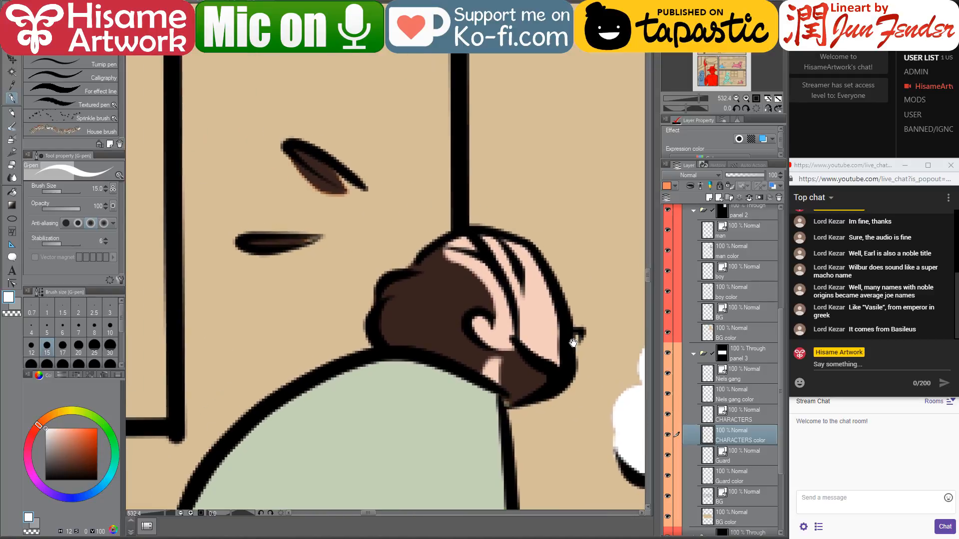
click(12, 166)
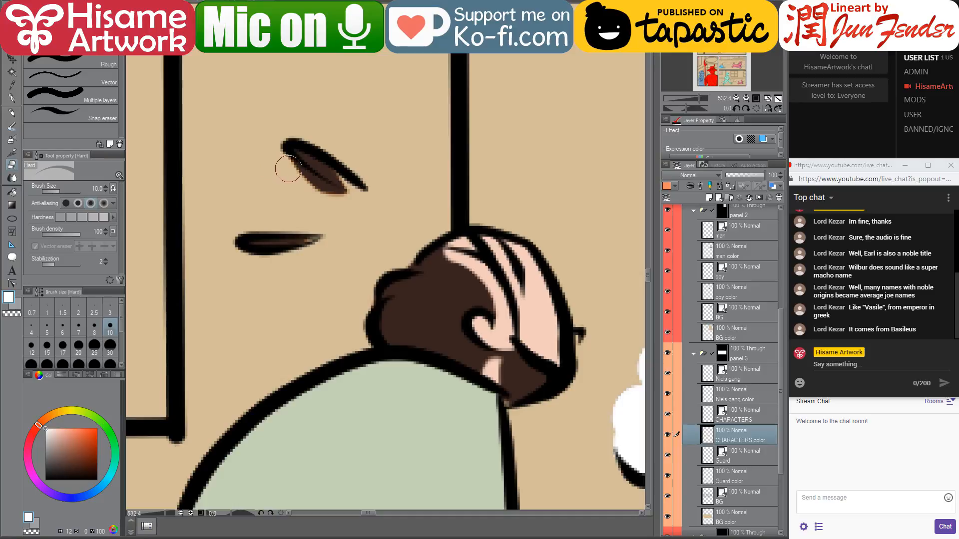
drag(289, 163, 364, 208)
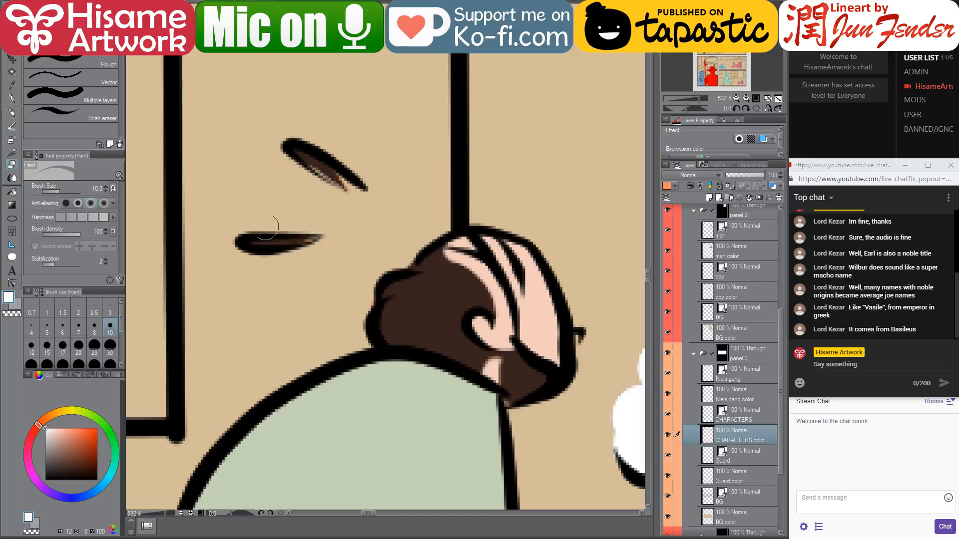
click(12, 98)
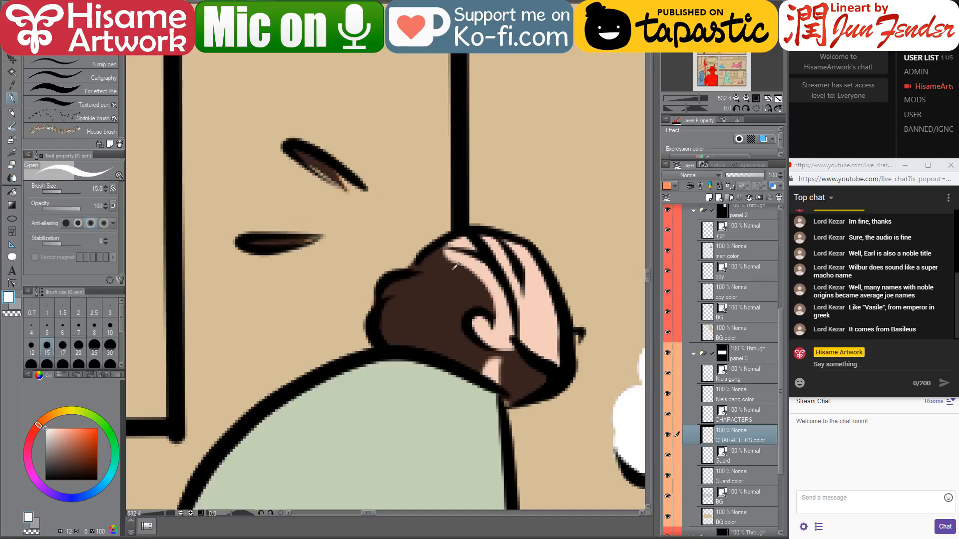
- Sample the light blue of the boy's eye in panel 2 (hue 206, saturation 33, value 100) and return to the crouching man
scroll(302, 326, down, 8)
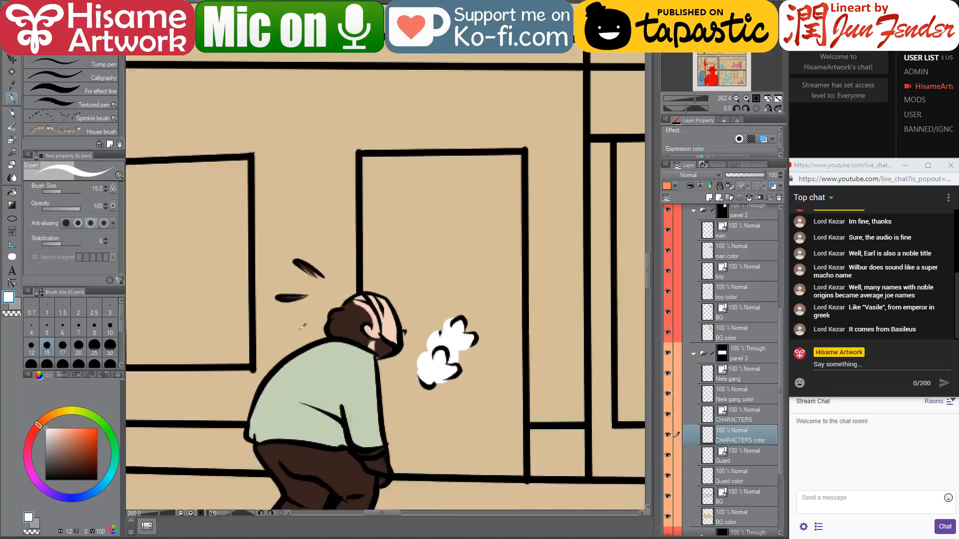
scroll(327, 319, down, 4)
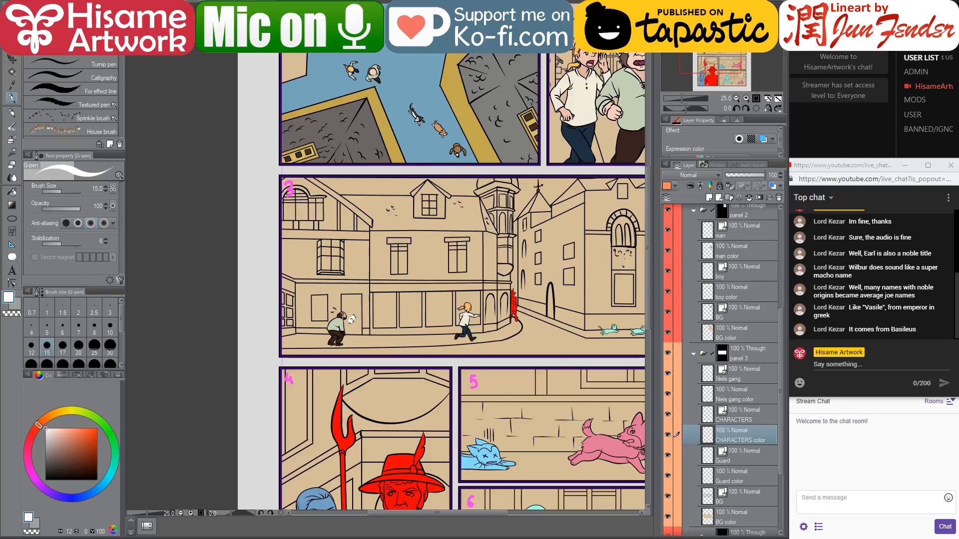
scroll(583, 52, up, 7)
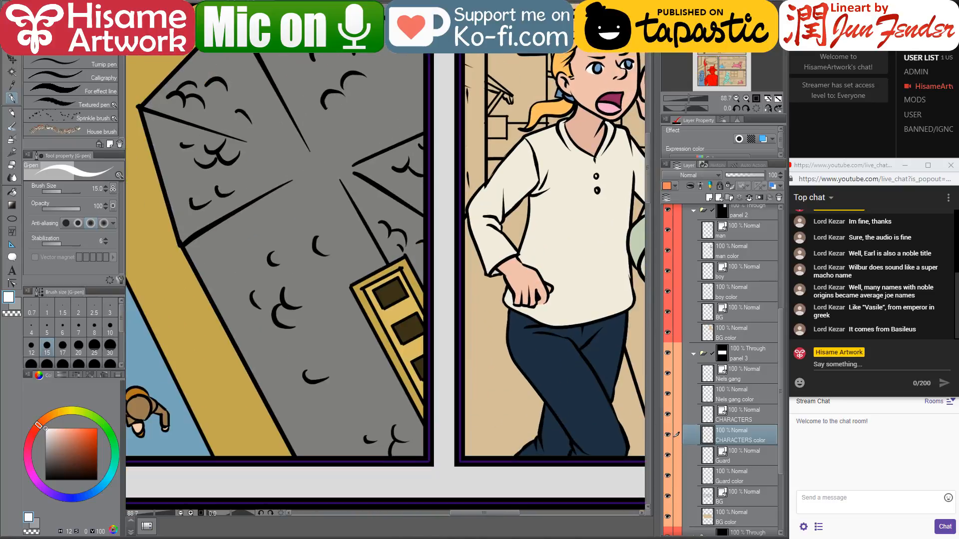
alt+click(597, 69)
drag(192, 378, 506, 173)
drag(345, 279, 576, 108)
drag(230, 307, 450, 118)
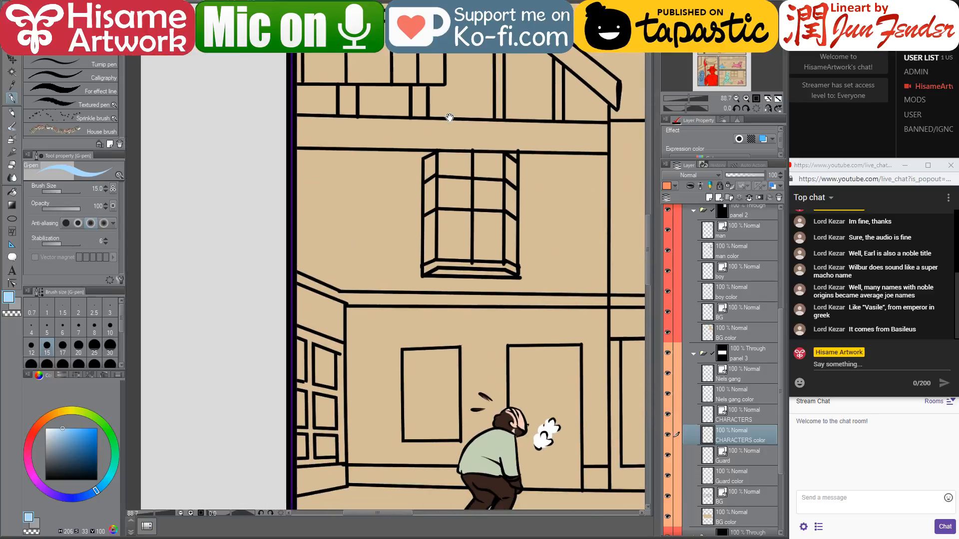
drag(495, 352, 290, 187)
- Paint both sweat drops behind the crouching man's head light blue with a size 7 G-pen
scroll(366, 259, up, 6)
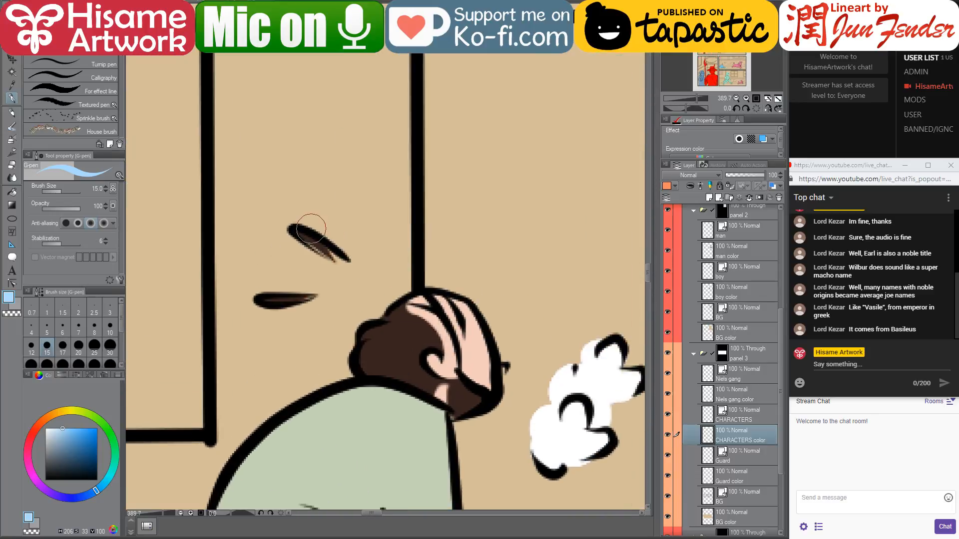
key(bracketleft)
key(bracketleft)
key(bracketleft)
key(bracketleft)
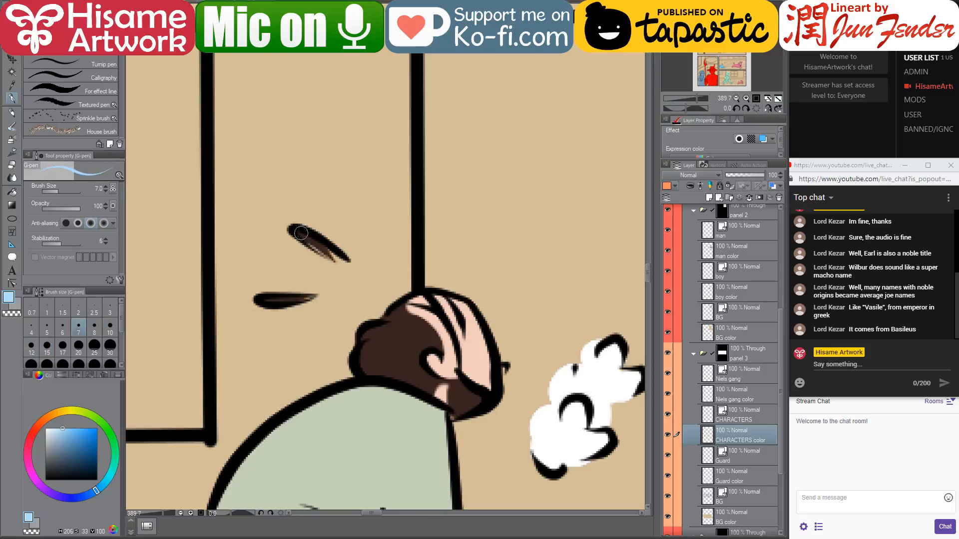
drag(298, 234, 337, 258)
scroll(268, 296, up, 1)
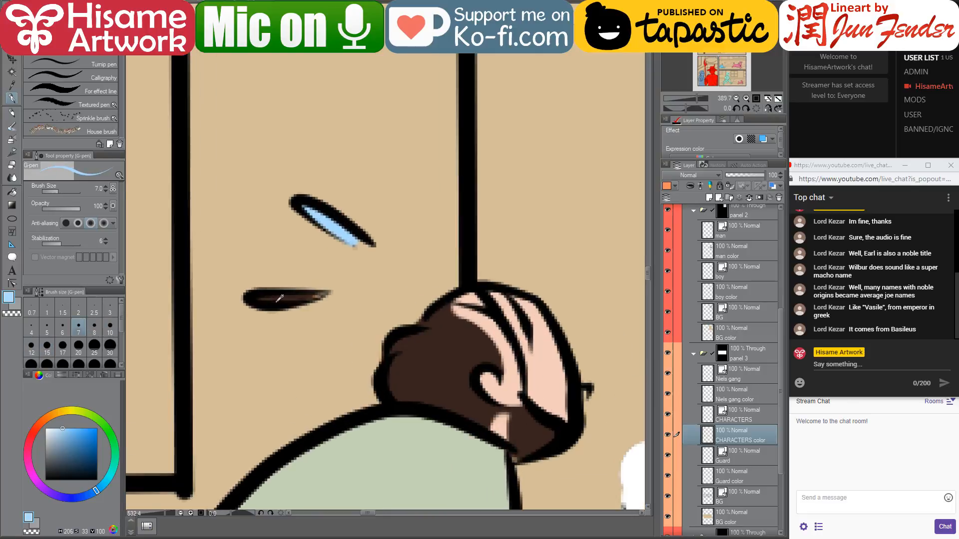
mouse_move(269, 299)
mouse_down()
mouse_move(257, 299)
mouse_move(306, 298)
mouse_up()
scroll(320, 275, down, 5)
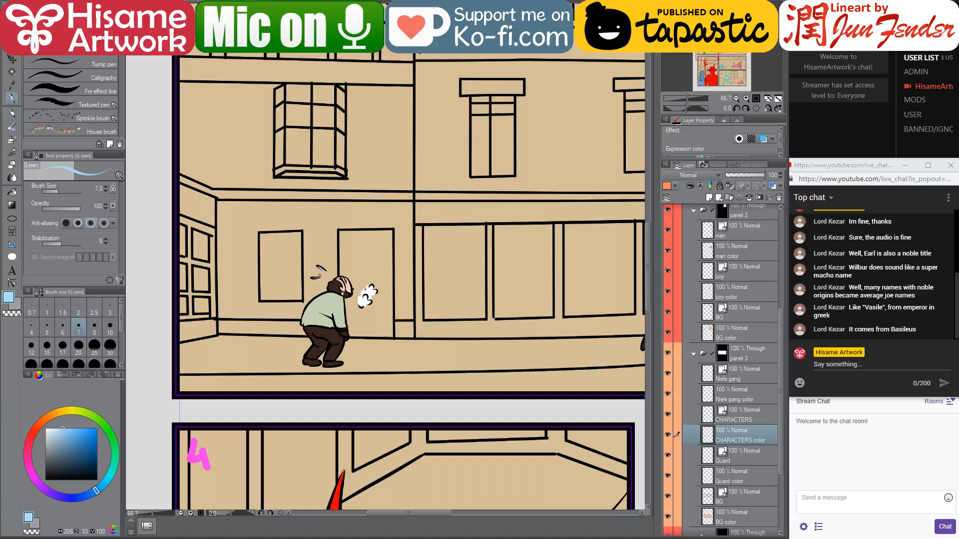
- Paint the crouching man's hand in his skin tone and his sleeve cuff in the shirt's pale green with a size 12 G-pen
scroll(356, 310, up, 5)
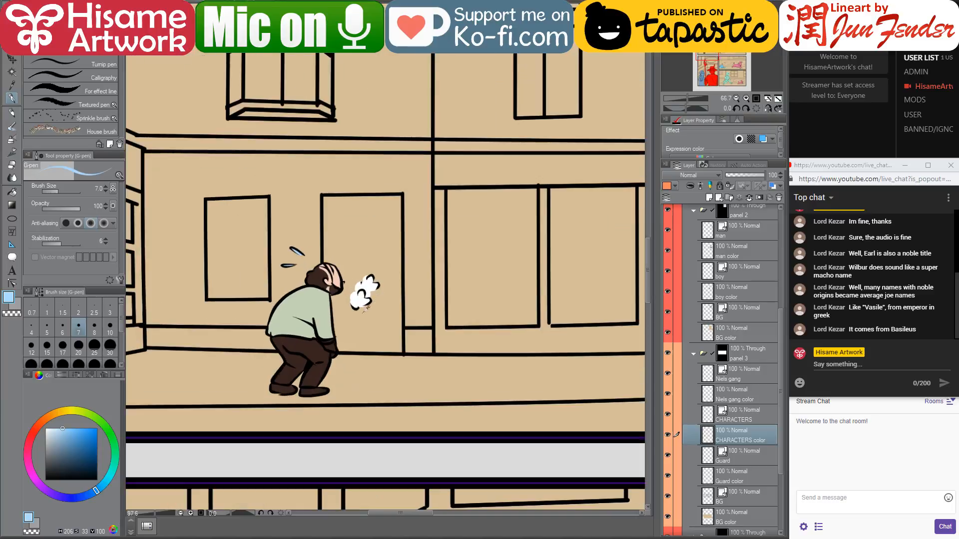
drag(326, 331, 377, 307)
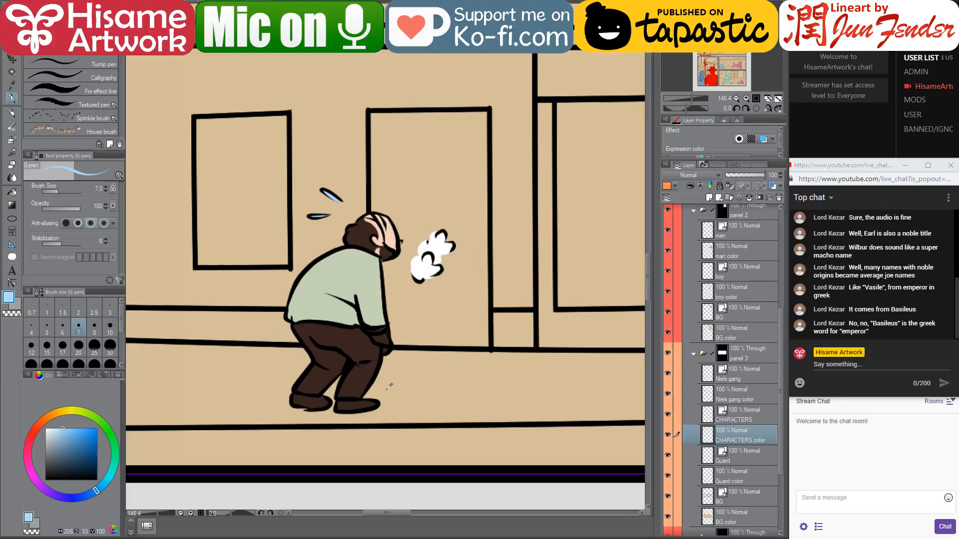
scroll(389, 394, up, 4)
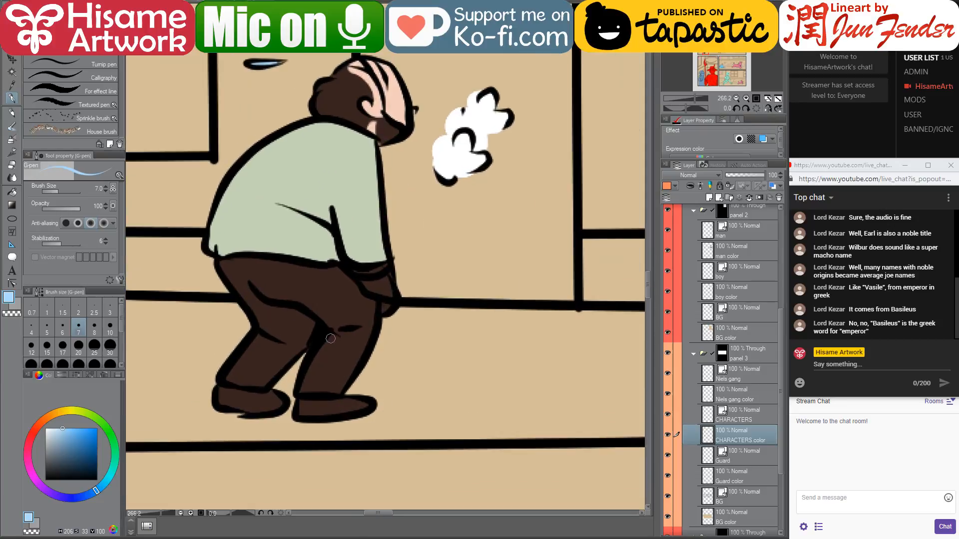
drag(356, 254, 397, 310)
alt+click(432, 157)
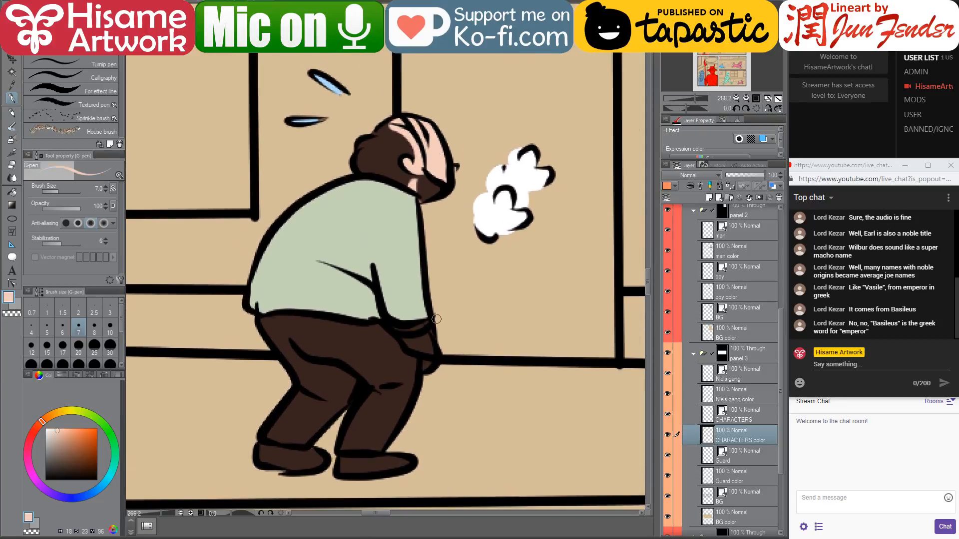
key(bracketright)
key(bracketright)
key(bracketright)
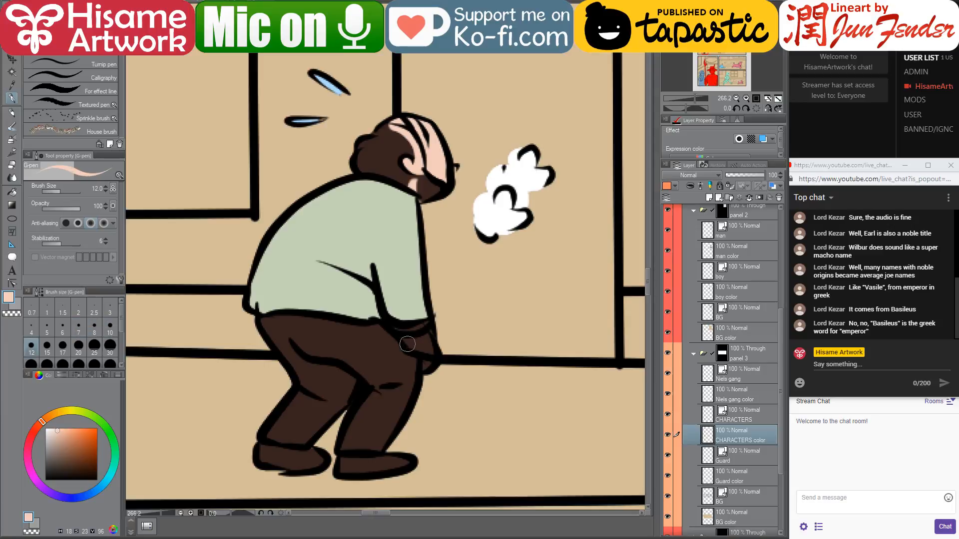
mouse_move(407, 343)
mouse_down()
mouse_move(427, 343)
mouse_move(424, 367)
mouse_up()
alt+click(409, 284)
drag(398, 328, 406, 327)
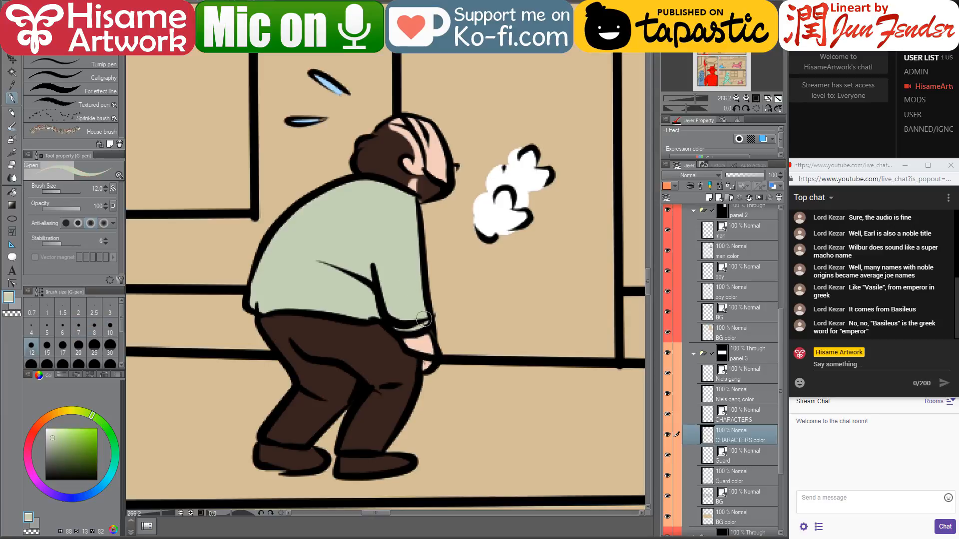
scroll(402, 350, down, 3)
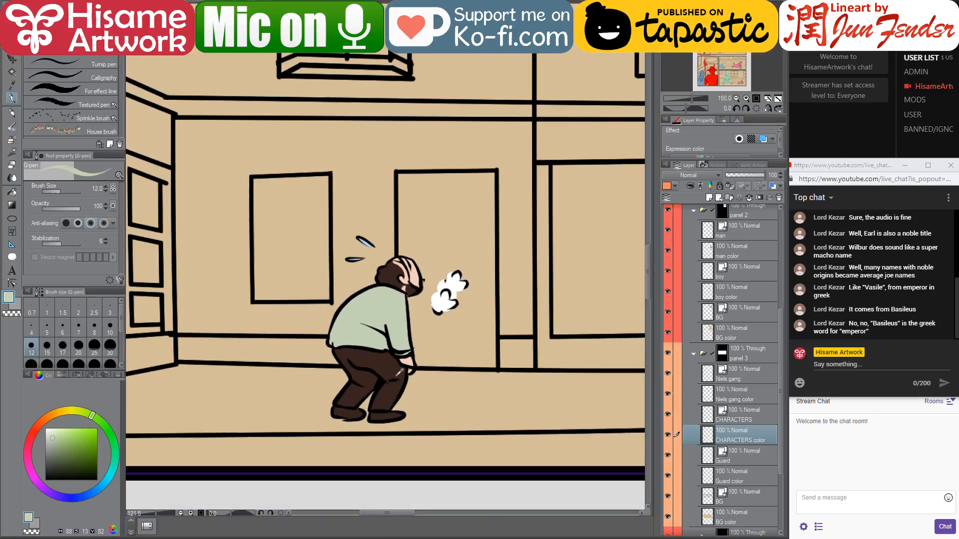
- Pick the off-white stocking color (hue 44, saturation 12, value 85) and paint the crouching man's front lower leg with it
scroll(398, 375, down, 3)
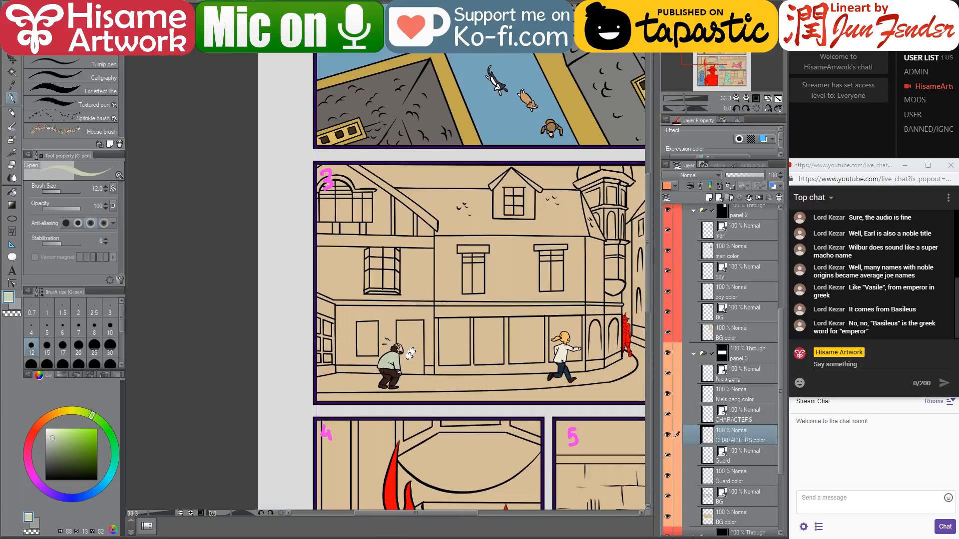
drag(487, 330, 304, 345)
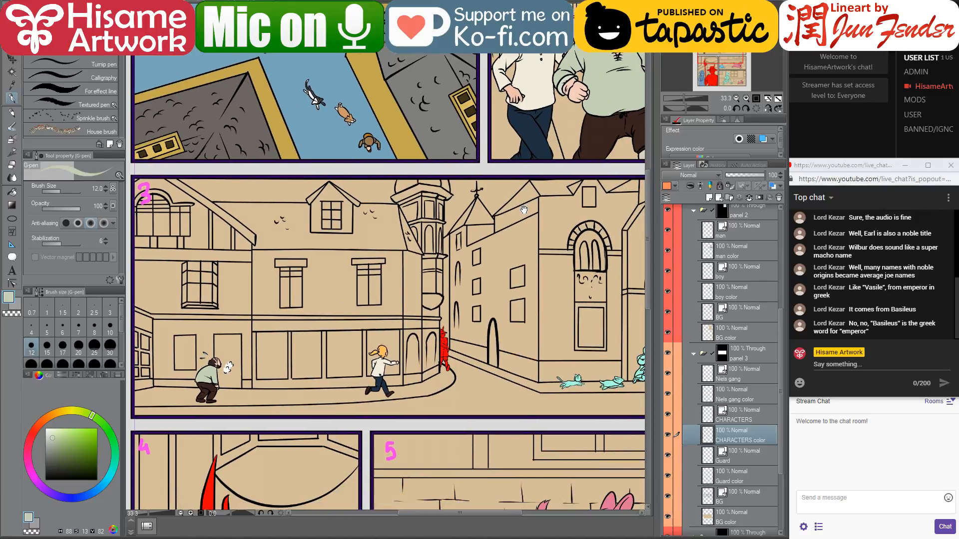
drag(209, 386, 382, 358)
scroll(382, 358, up, 5)
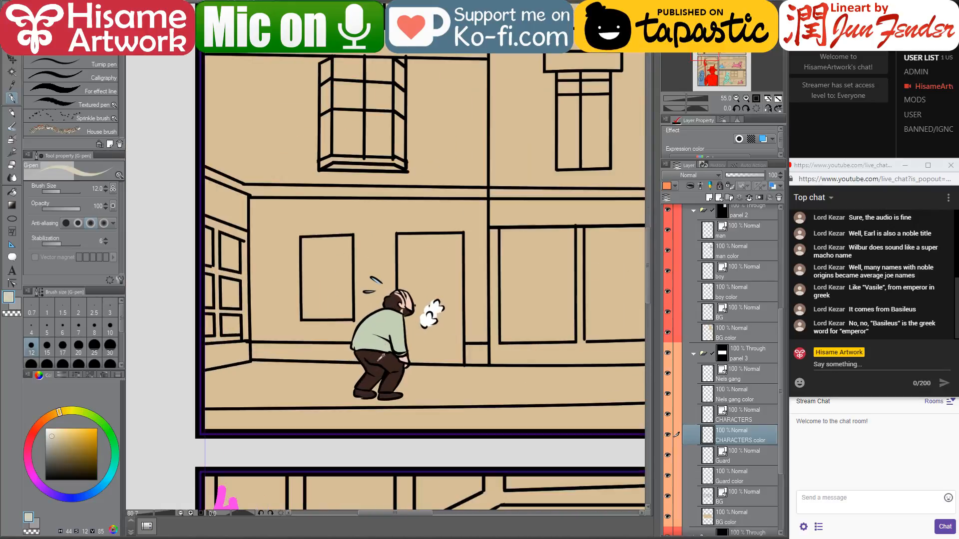
scroll(205, 392, down, 3)
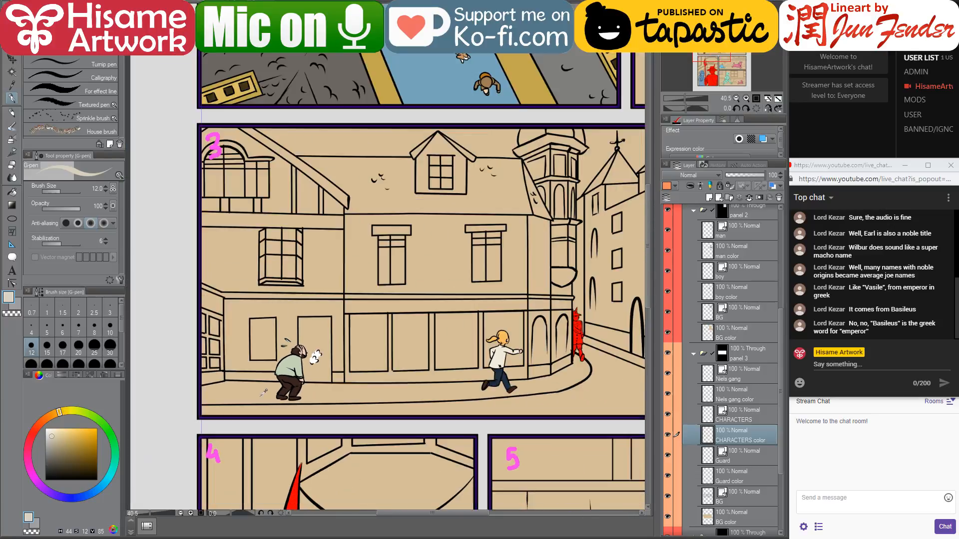
scroll(263, 393, up, 5)
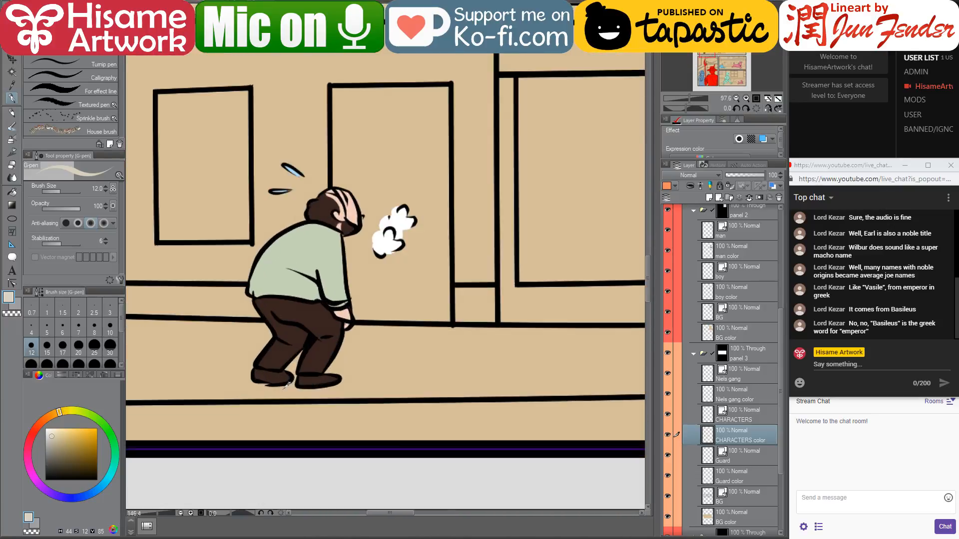
scroll(287, 385, up, 4)
mouse_move(329, 318)
mouse_down()
mouse_move(384, 321)
mouse_move(325, 327)
mouse_move(310, 365)
mouse_move(336, 336)
mouse_move(331, 356)
mouse_move(348, 333)
mouse_move(343, 354)
mouse_move(367, 332)
mouse_move(349, 361)
mouse_move(356, 345)
mouse_move(316, 361)
mouse_up()
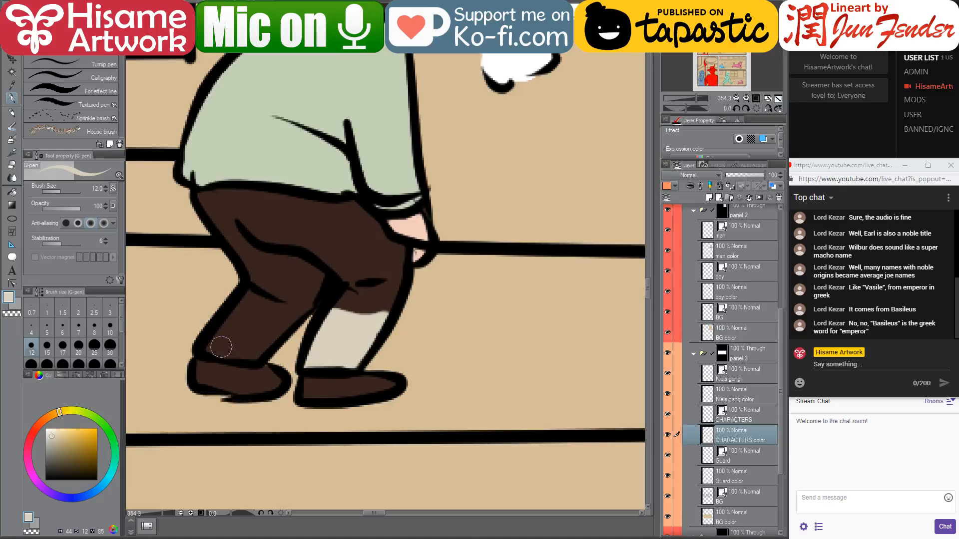
- Paint the crouching man's rear lower leg with the same off-white stocking color
scroll(220, 350, down, 3)
scroll(240, 361, down, 5)
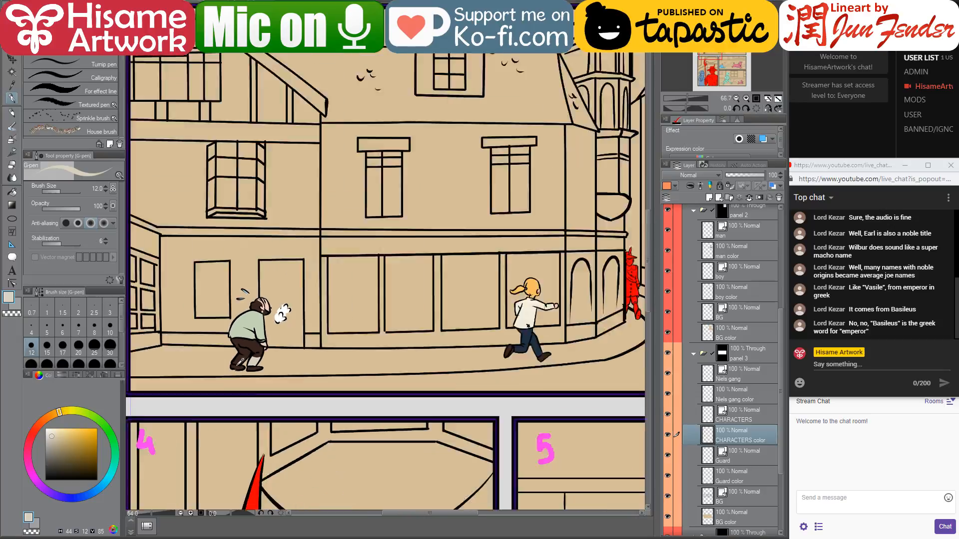
scroll(190, 377, up, 4)
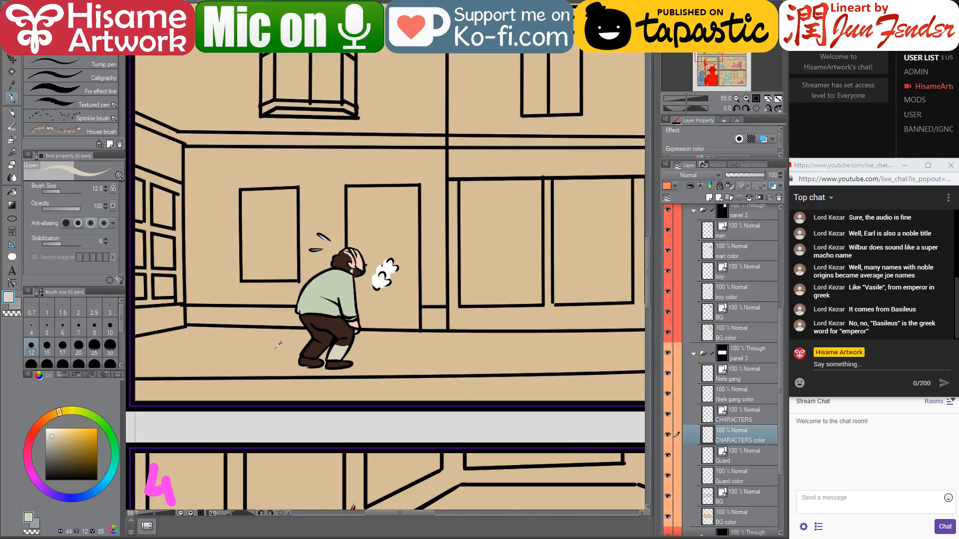
scroll(278, 344, up, 4)
mouse_move(193, 345)
mouse_down()
mouse_move(224, 319)
mouse_move(261, 334)
mouse_move(253, 350)
mouse_move(267, 334)
mouse_up()
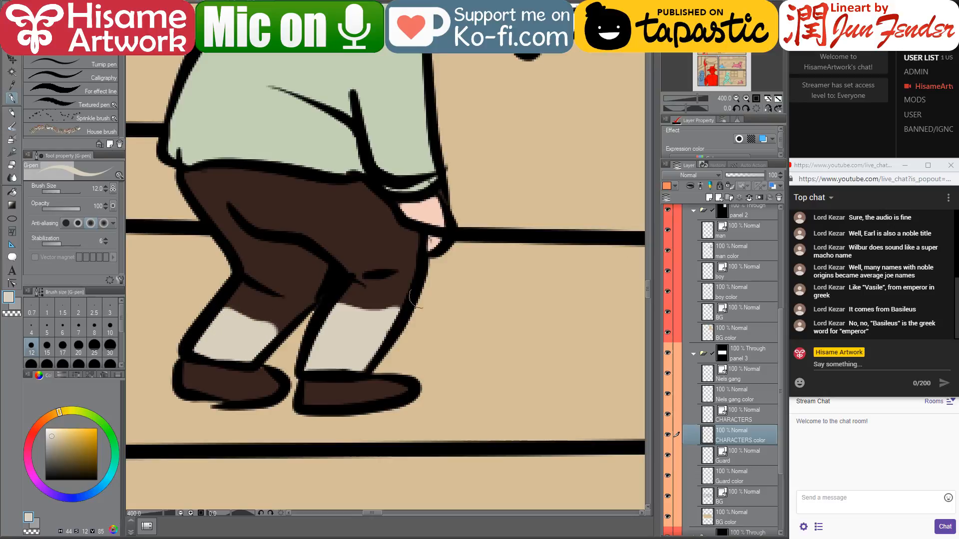
- On the CHARACTERS line layer, reshape the crouching man's left-hand lower leg outline with the Control point tool to slim the calf and ankle
click(713, 417)
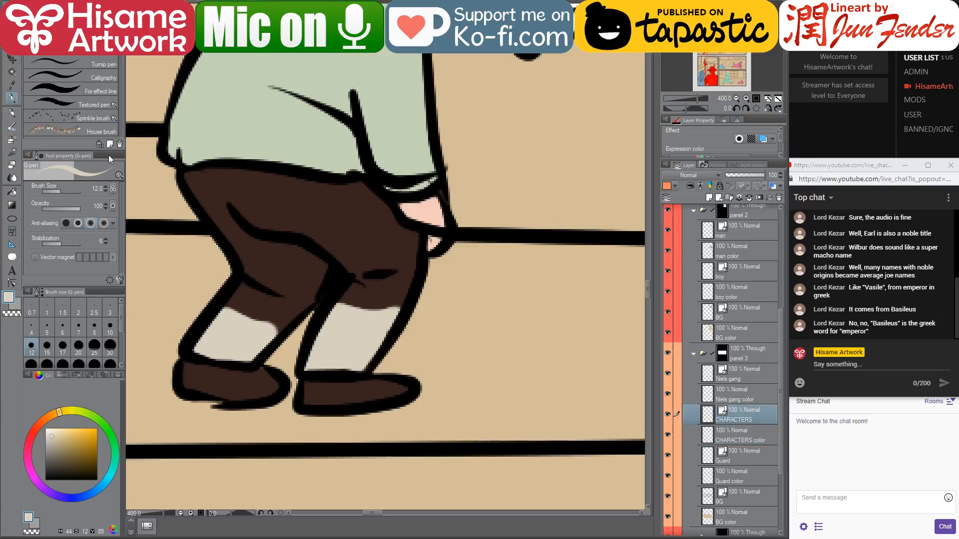
click(12, 284)
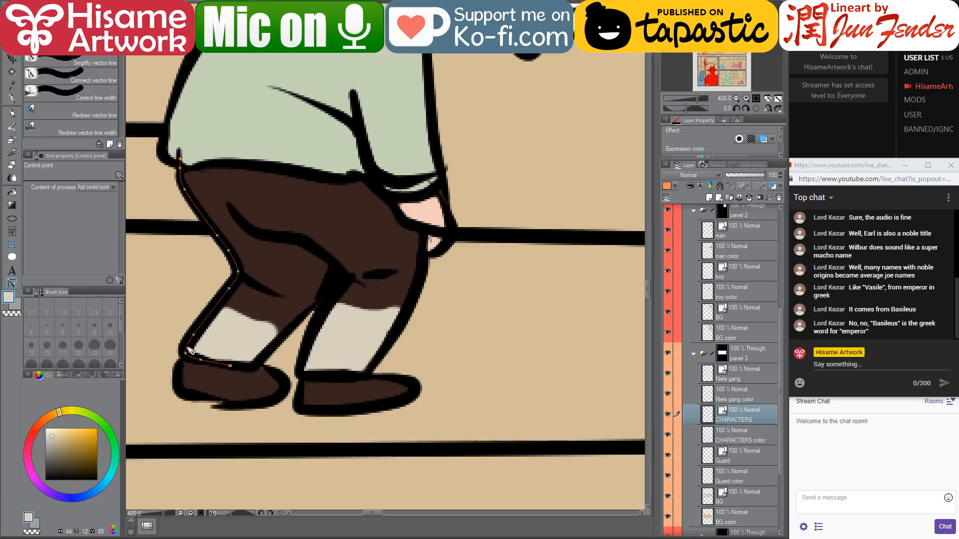
drag(185, 353, 226, 302)
click(270, 346)
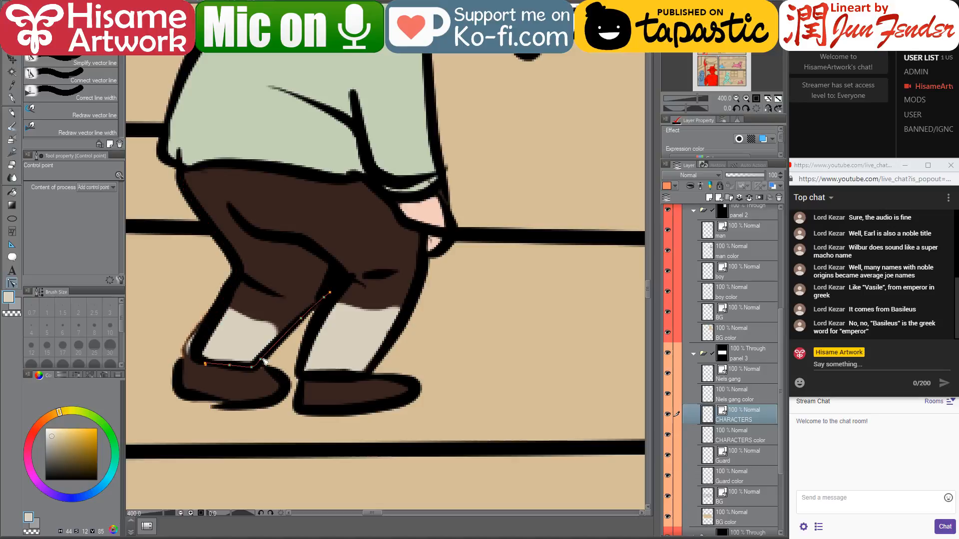
drag(264, 360, 288, 337)
drag(252, 367, 275, 337)
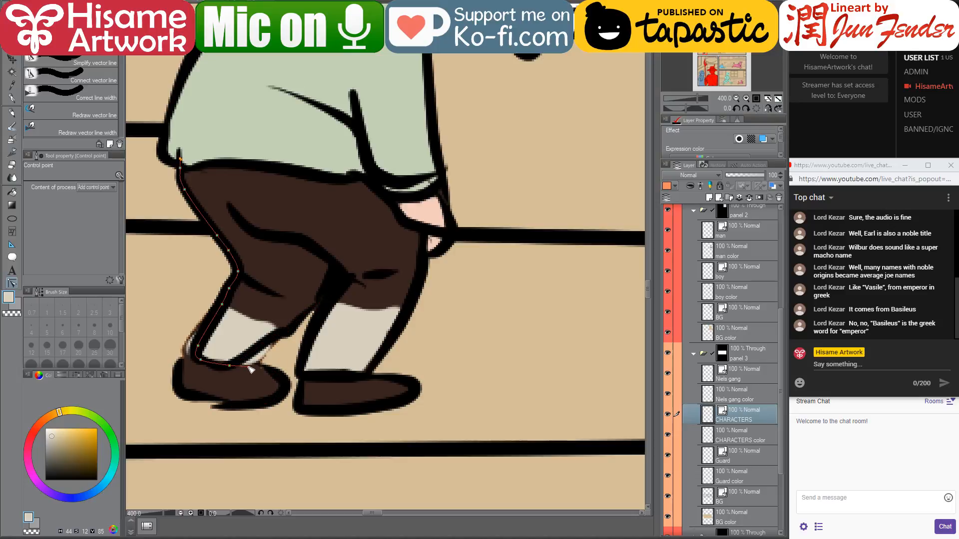
mouse_move(231, 364)
mouse_down()
mouse_move(250, 365)
mouse_move(240, 369)
mouse_up()
- Slim the crouching man's right-hand lower leg by pulling the control points of both its side outlines inward
click(300, 363)
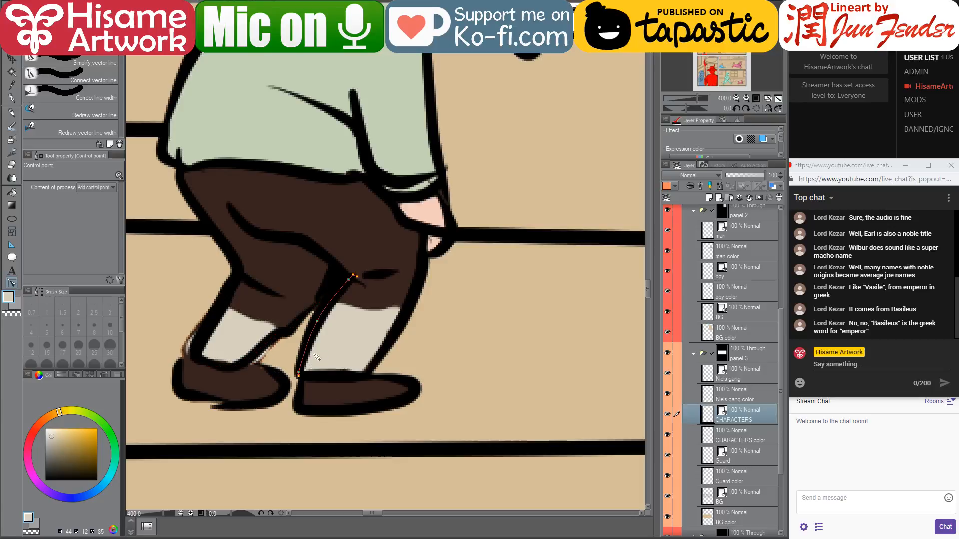
click(329, 301)
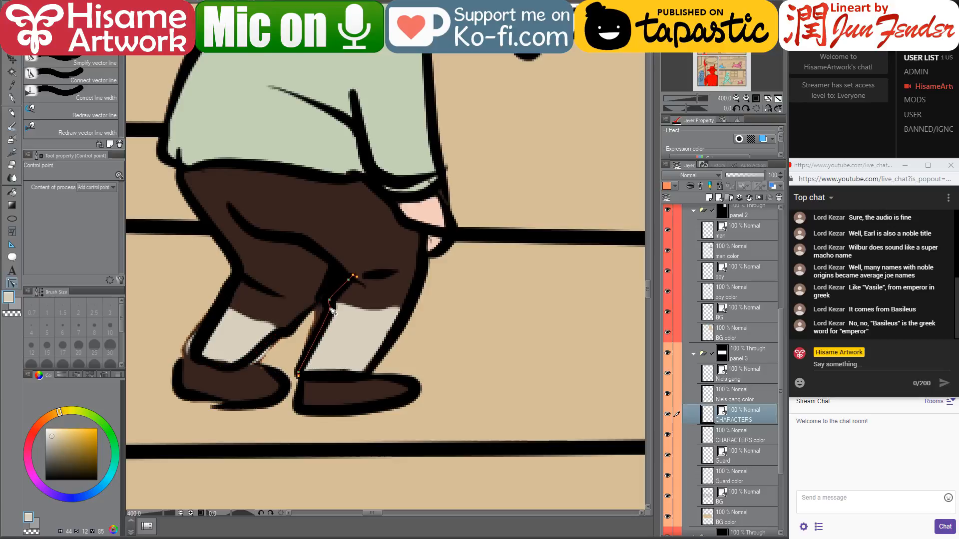
drag(397, 323, 404, 309)
click(395, 319)
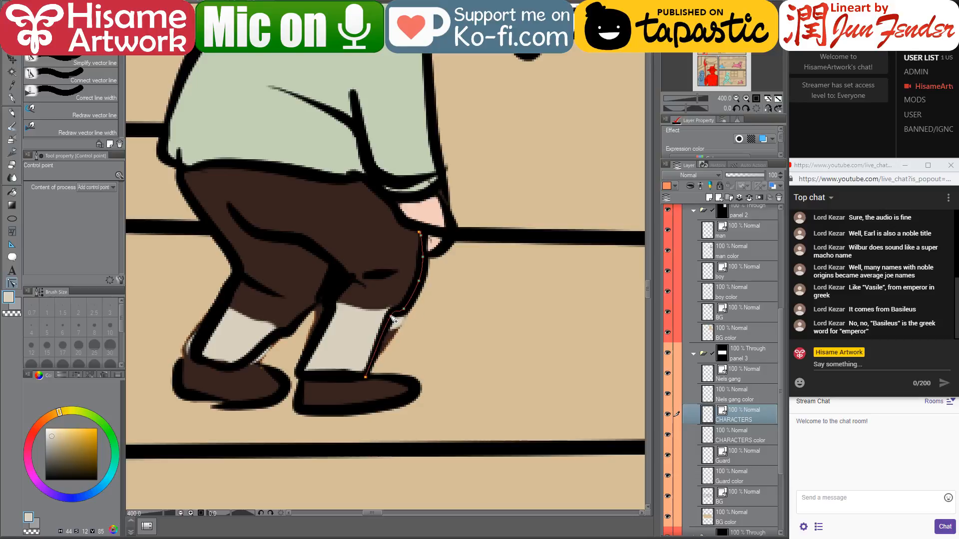
click(299, 373)
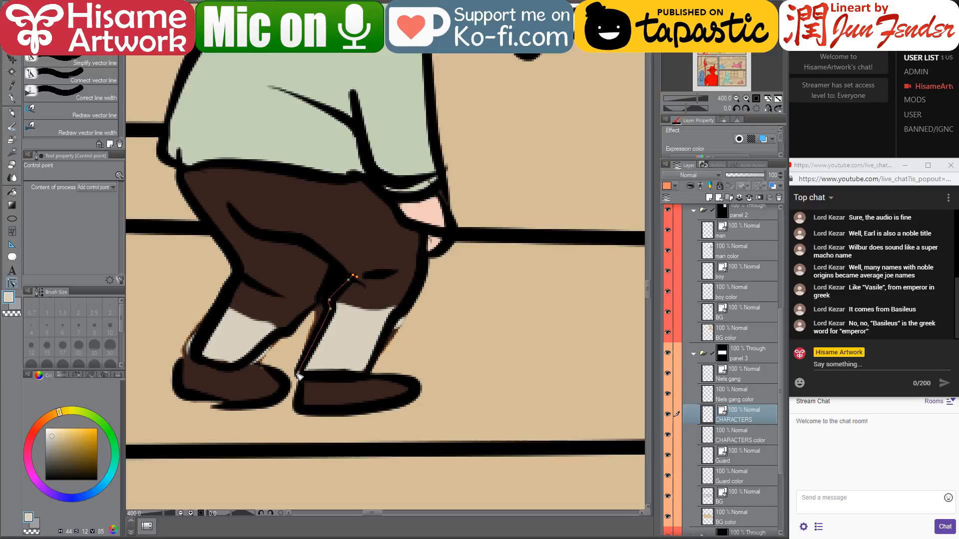
click(301, 377)
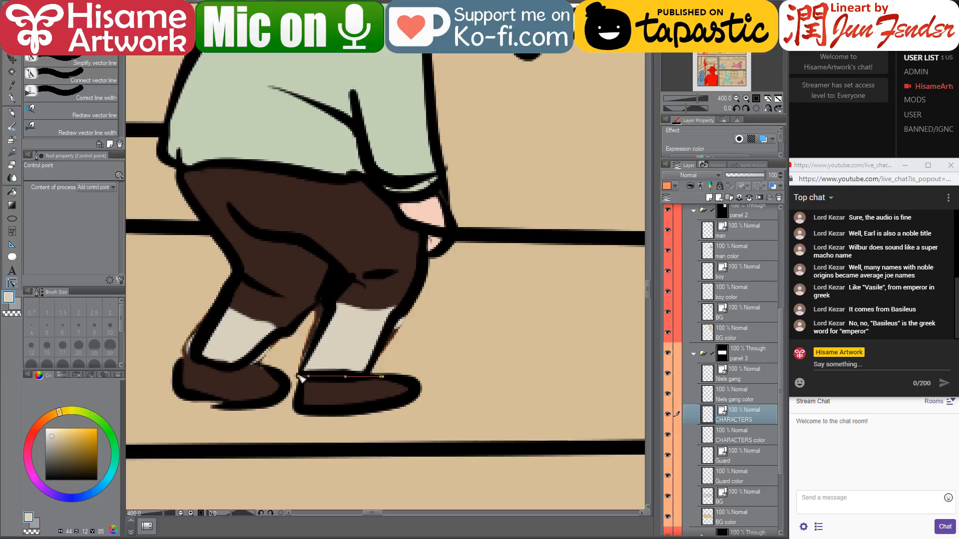
click(309, 374)
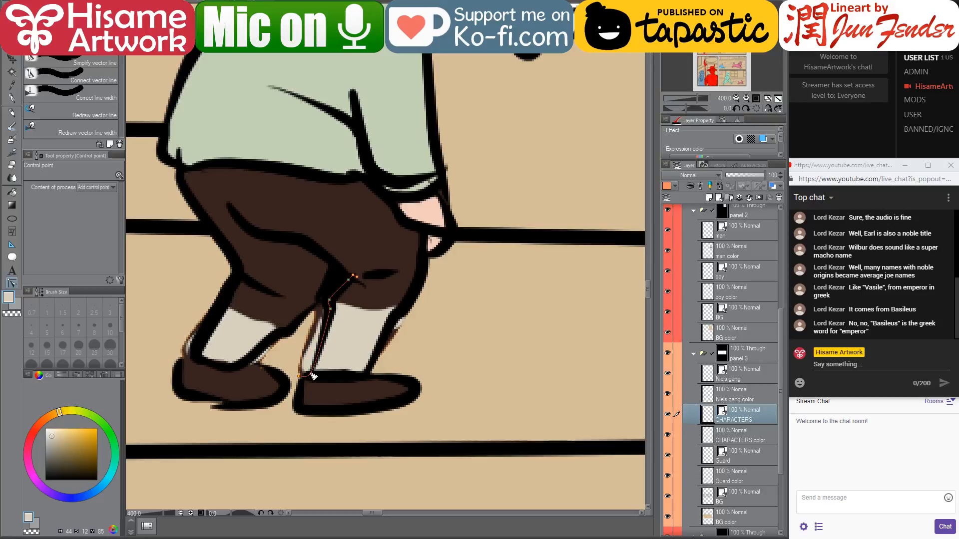
drag(298, 376, 299, 380)
- Erase the color spilling outside both lower-leg outlines on the CHARACTERS color layer with a size 10 Hard eraser
click(722, 439)
click(12, 164)
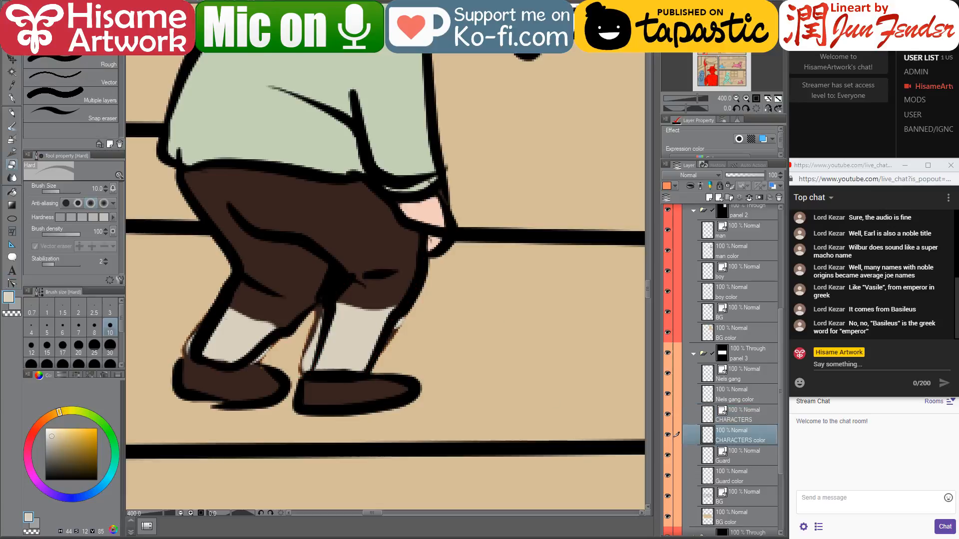
mouse_move(193, 335)
mouse_down()
mouse_move(185, 349)
mouse_move(193, 322)
mouse_up()
mouse_move(297, 347)
mouse_down()
mouse_move(303, 377)
mouse_move(318, 325)
mouse_up()
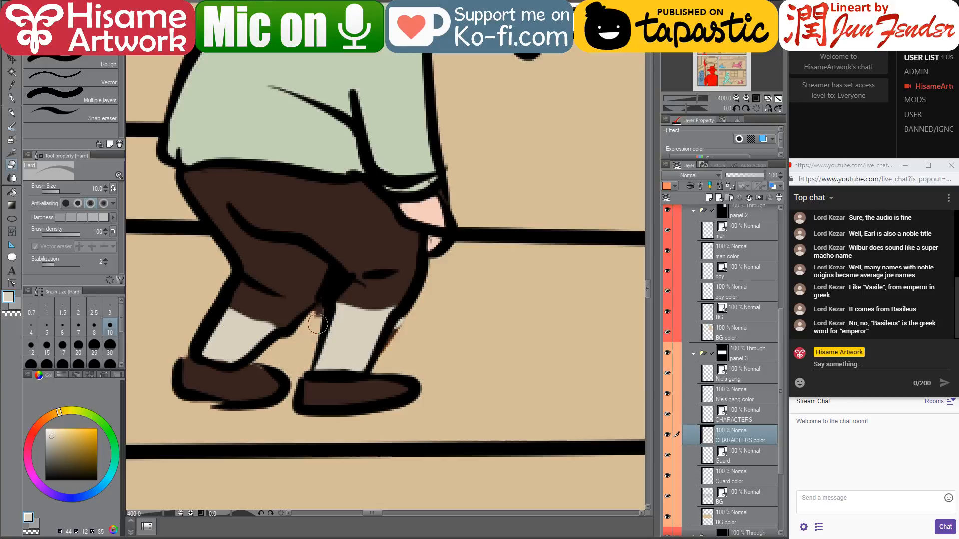
mouse_move(418, 321)
mouse_down()
mouse_move(385, 357)
mouse_move(396, 342)
mouse_up()
- Remove the stray line end under the crouching man's left-hand shoe by deleting its control point on the CHARACTERS line layer
click(11, 283)
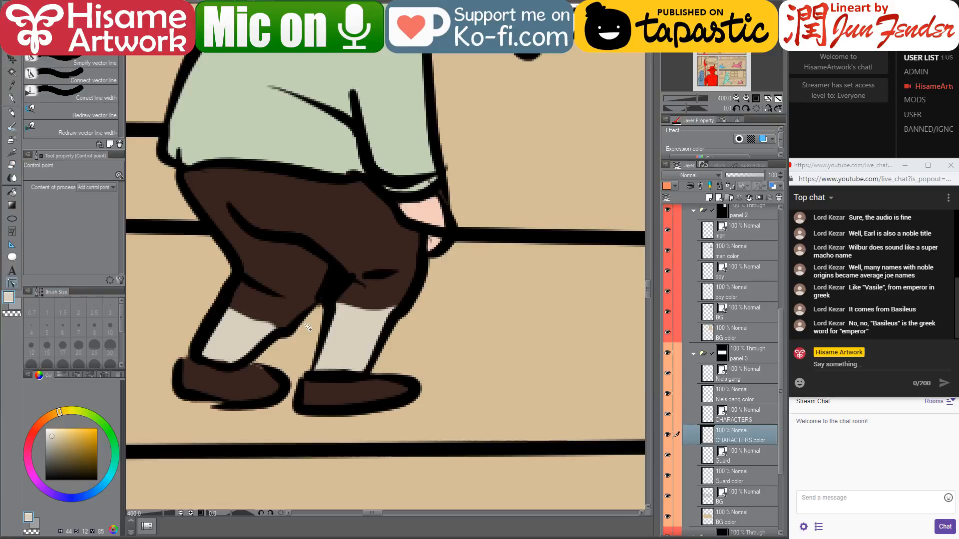
ctrl+shift+click(218, 409)
alt+click(212, 408)
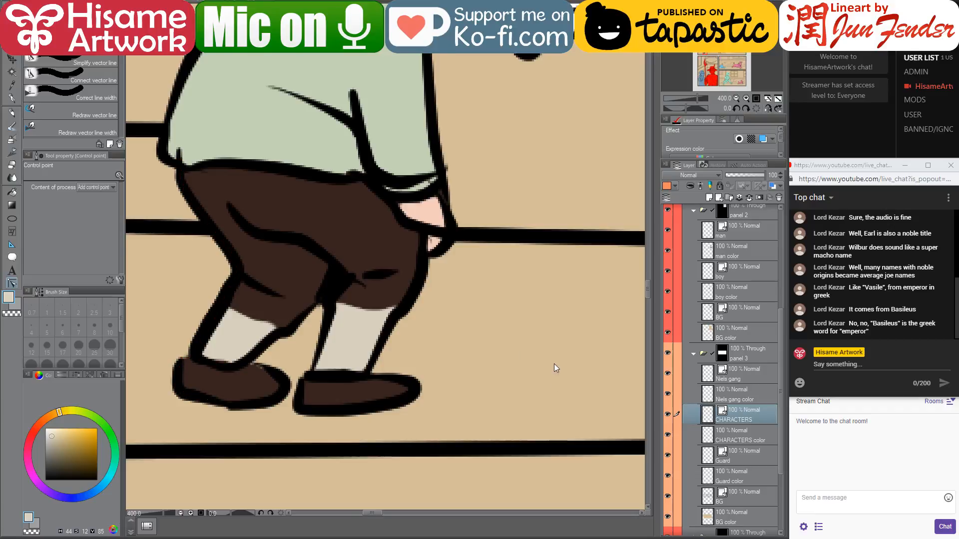
- Load the painted area of the Niels gang color layer in panel 3 as a selection and make the Niels gang layer active
scroll(529, 377, down, 5)
drag(575, 300, 318, 375)
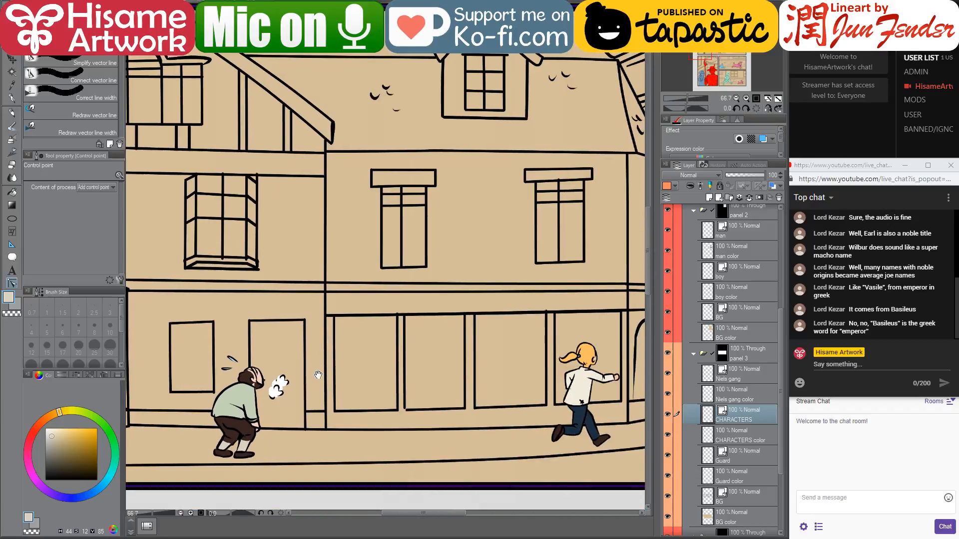
scroll(388, 353, down, 3)
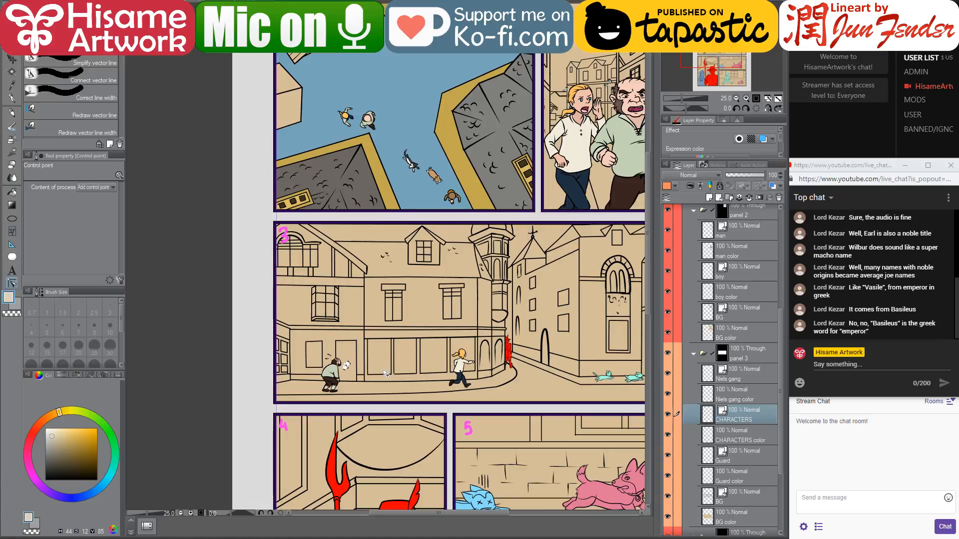
scroll(323, 249, down, 2)
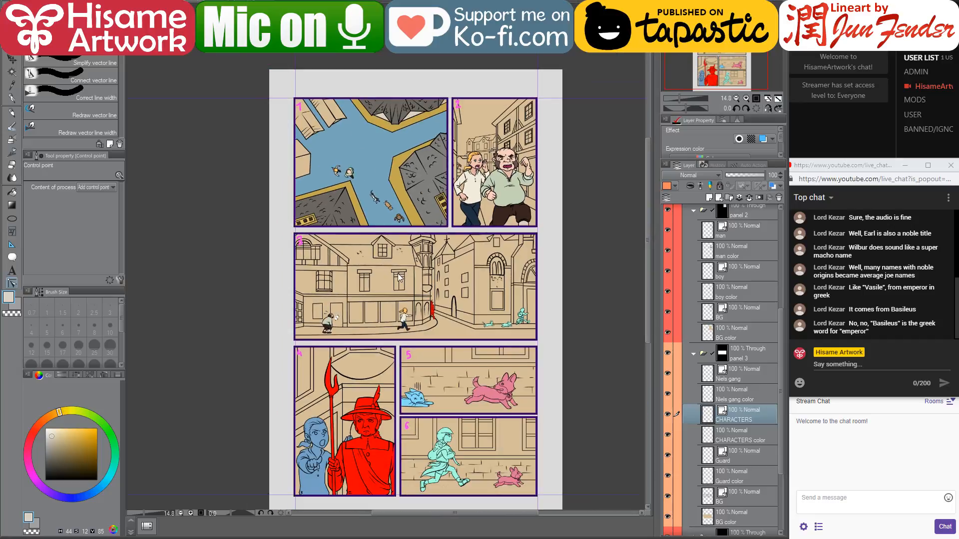
scroll(399, 278, up, 3)
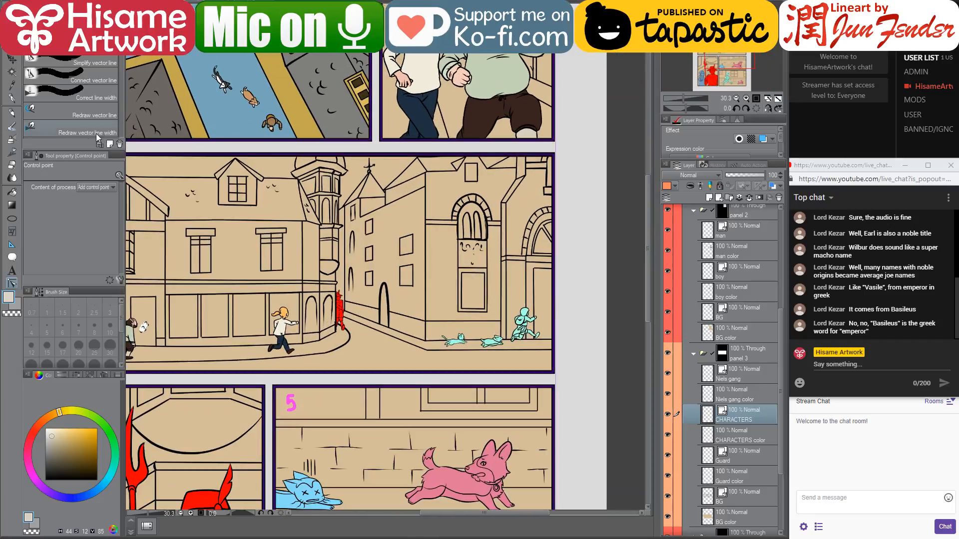
click(12, 98)
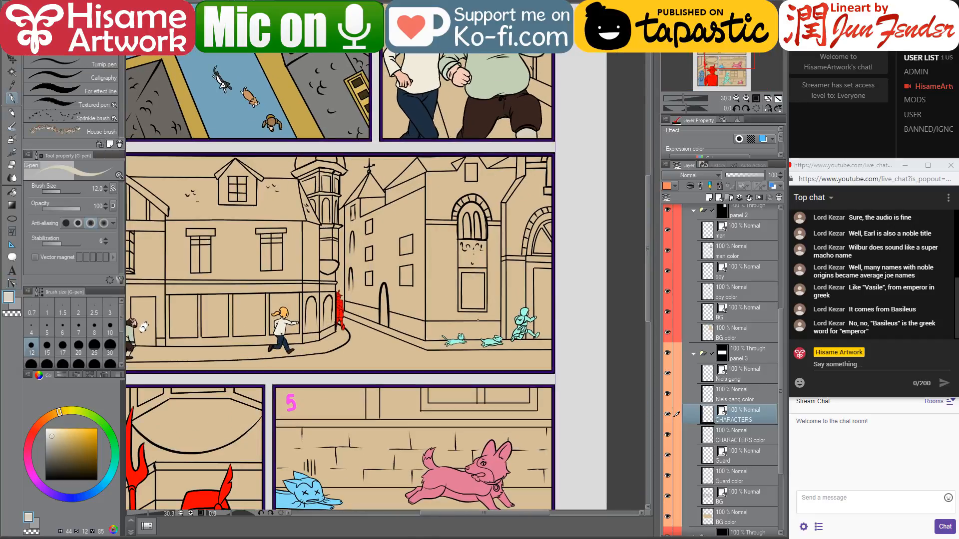
drag(496, 313, 521, 336)
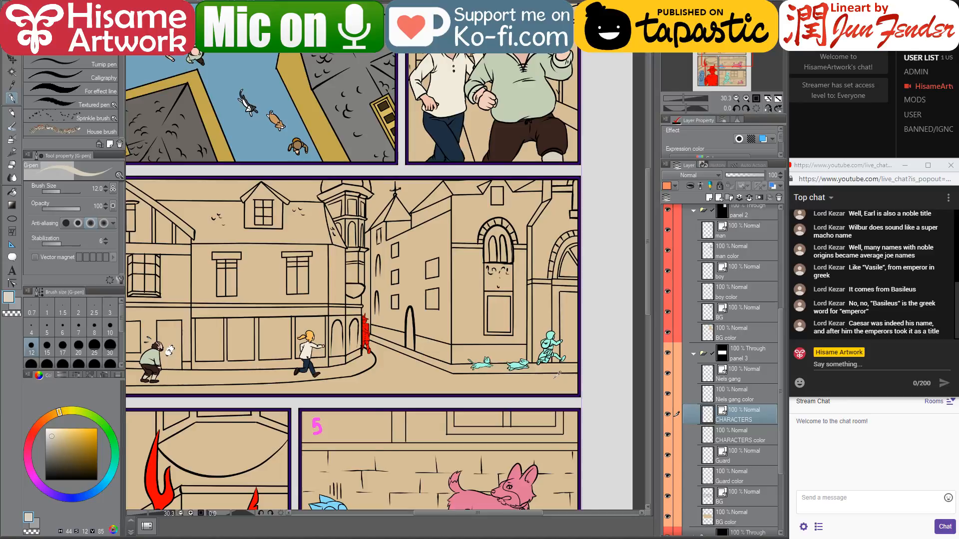
scroll(557, 374, up, 5)
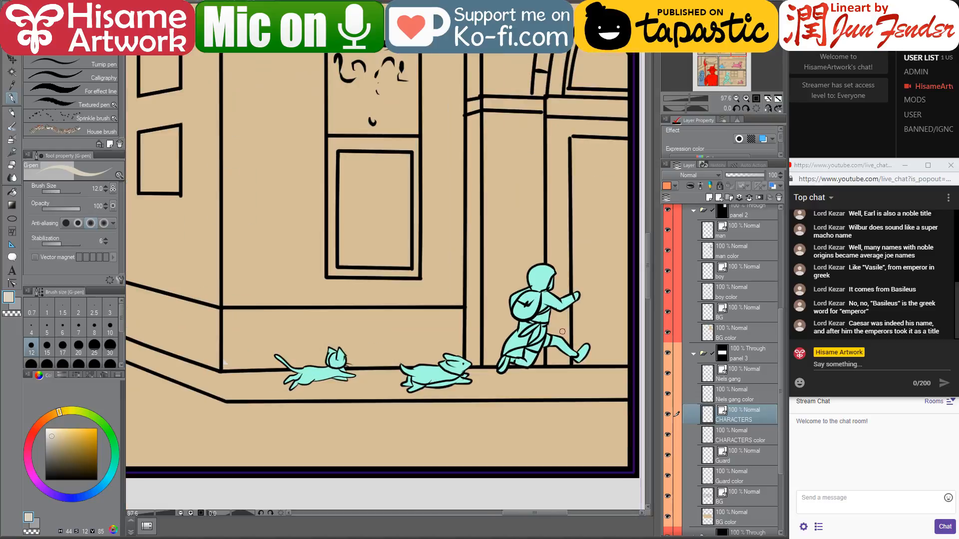
drag(562, 331, 535, 372)
click(512, 314)
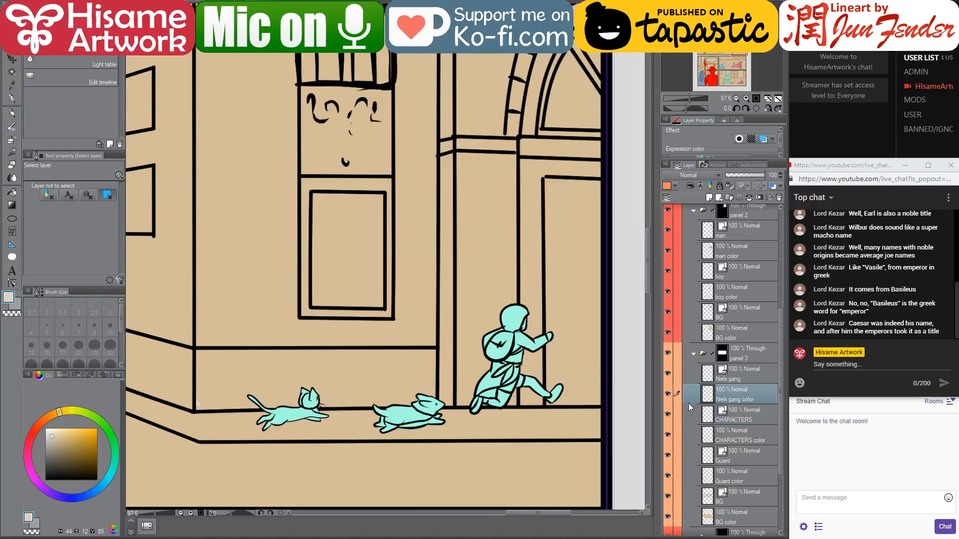
ctrl+click(707, 396)
click(733, 375)
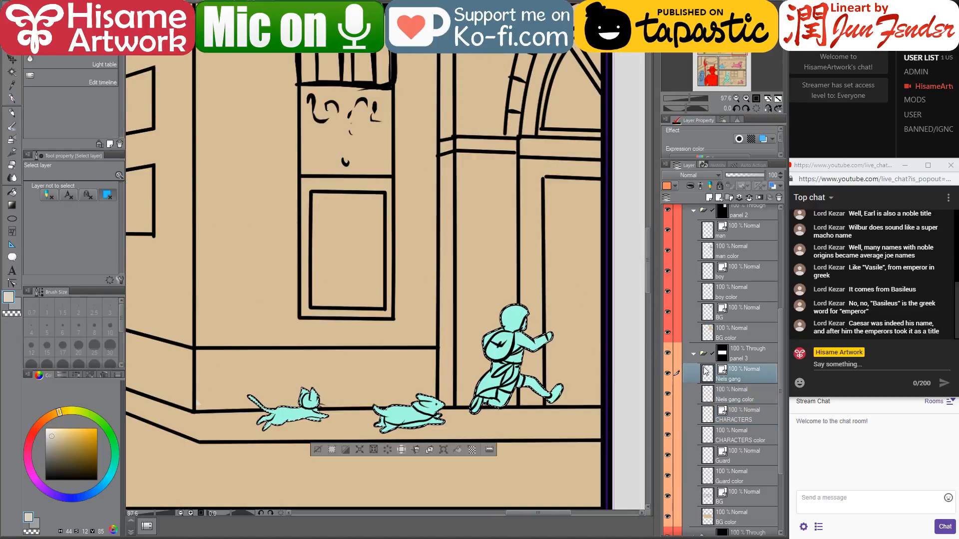
scroll(446, 361, up, 5)
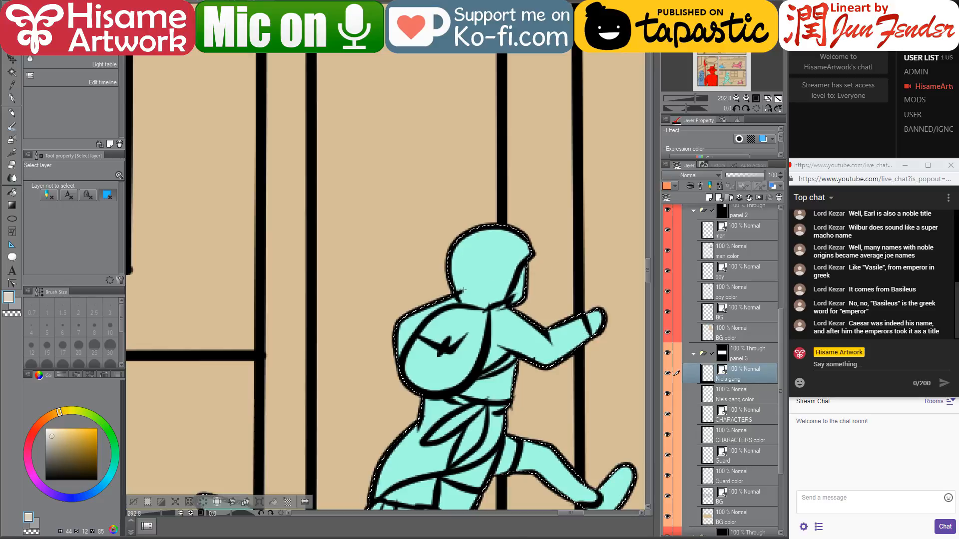
- Switch to the G-pen and sample the brown with hue 34, saturation 47 and value 61 from the finished panels
click(11, 283)
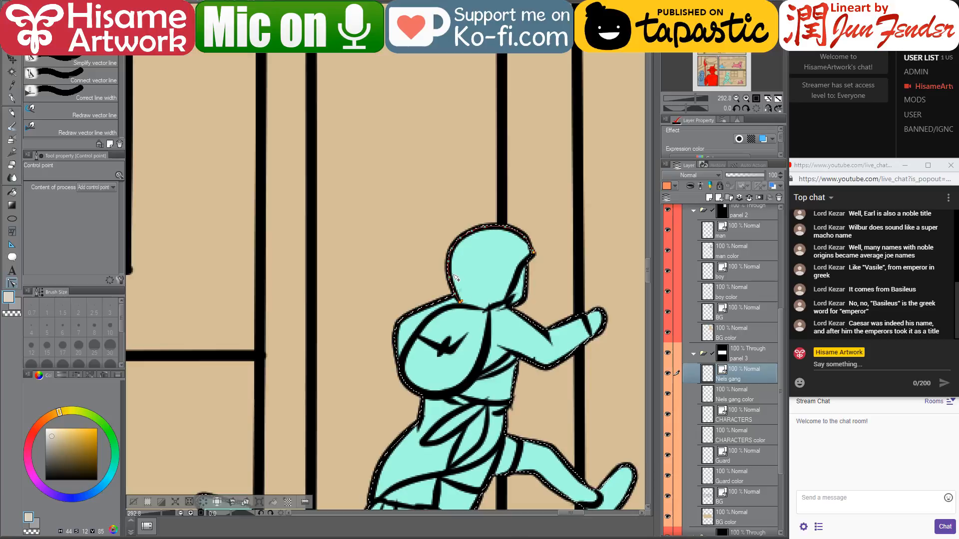
scroll(433, 209, down, 2)
scroll(472, 346, down, 4)
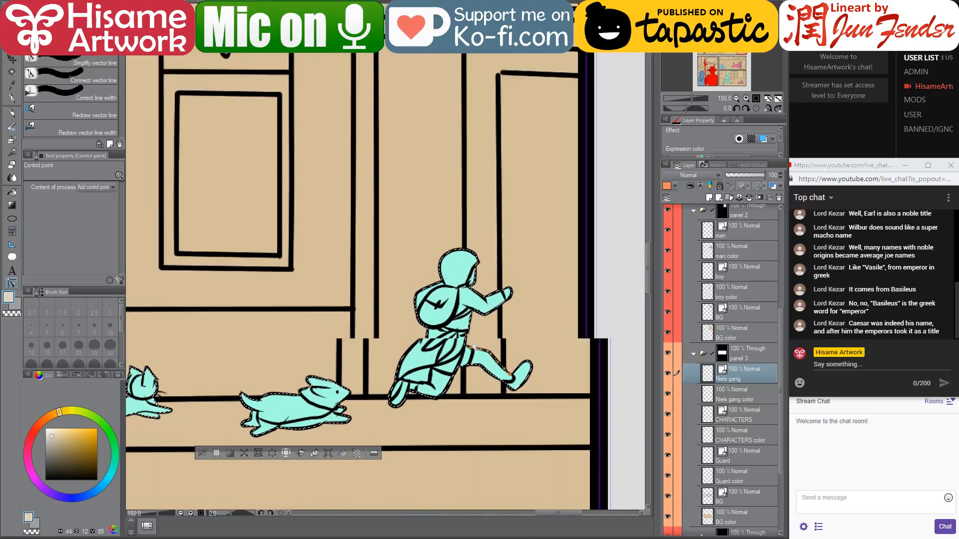
scroll(473, 346, down, 2)
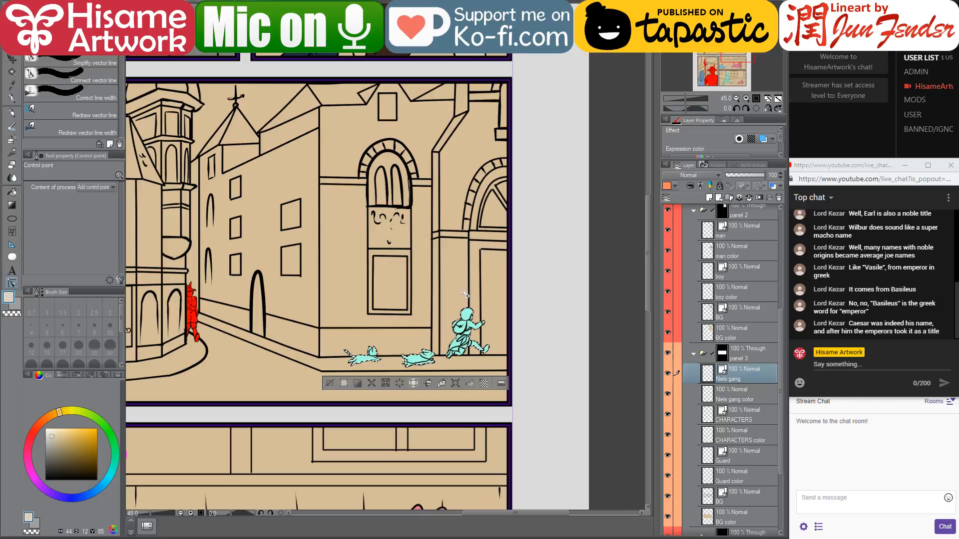
drag(406, 264, 475, 332)
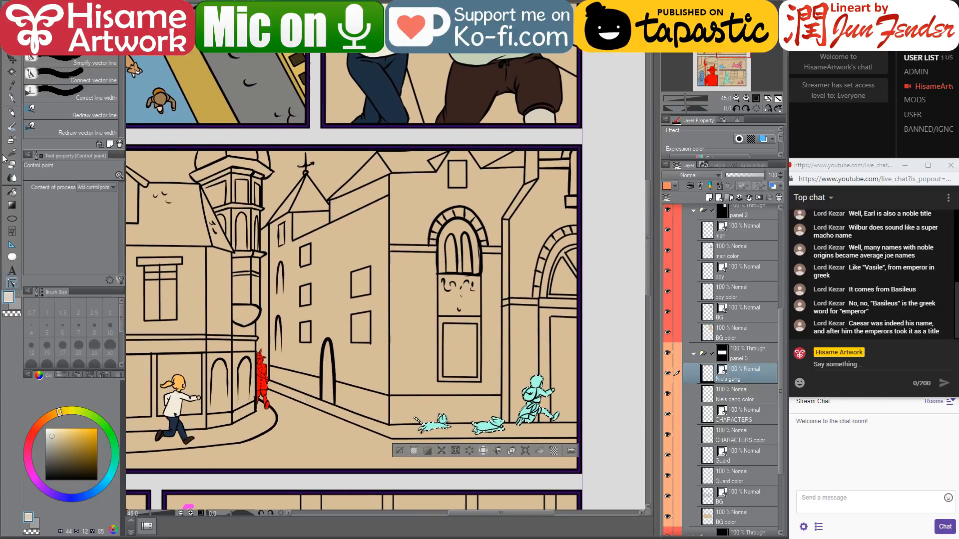
click(11, 97)
alt+click(491, 88)
scroll(537, 357, up, 3)
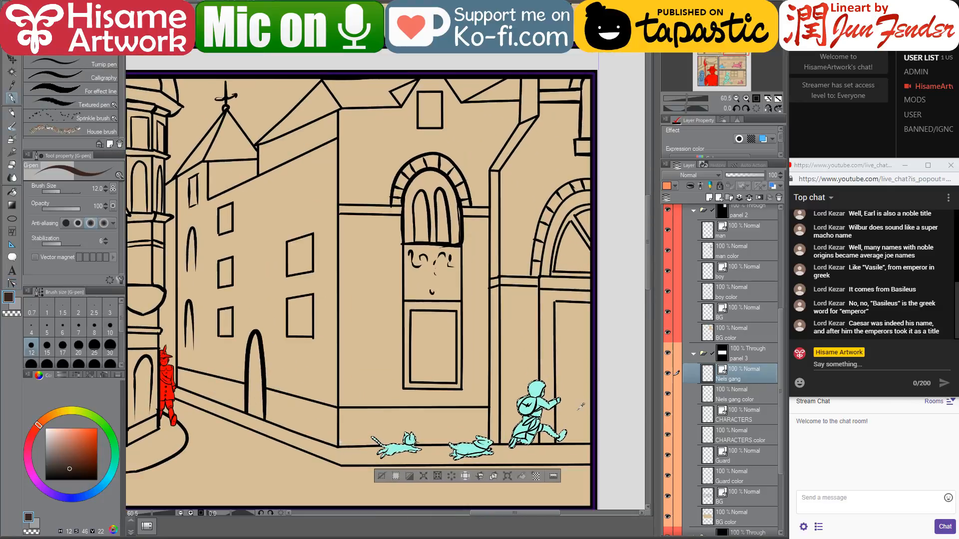
scroll(580, 407, down, 4)
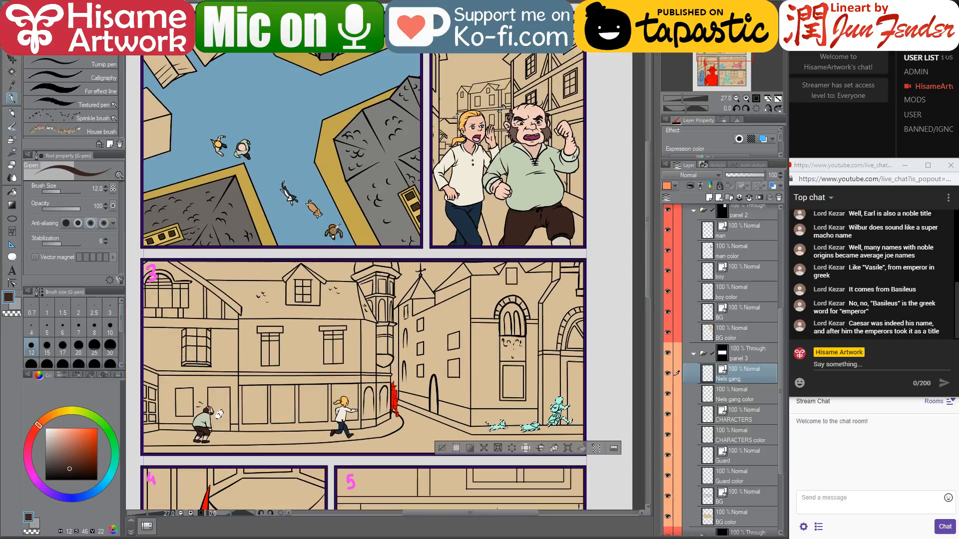
alt+click(584, 398)
- Enlarge the G-pen to size 170 and brush the sampled brown over the running hooded child at the right end of panel 3
scroll(585, 397, up, 4)
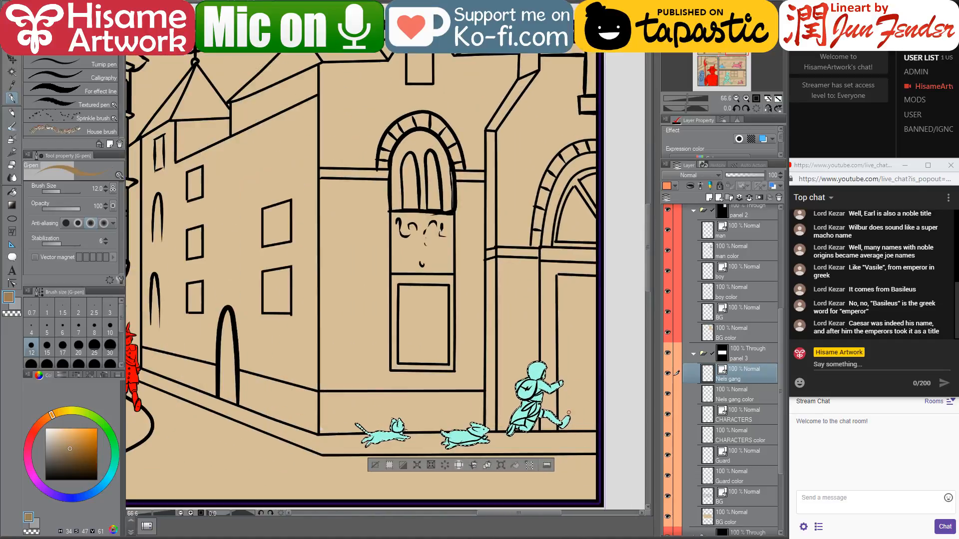
drag(559, 388, 533, 354)
key(bracketright)
key(bracketright)
key(bracketright)
key(bracketright)
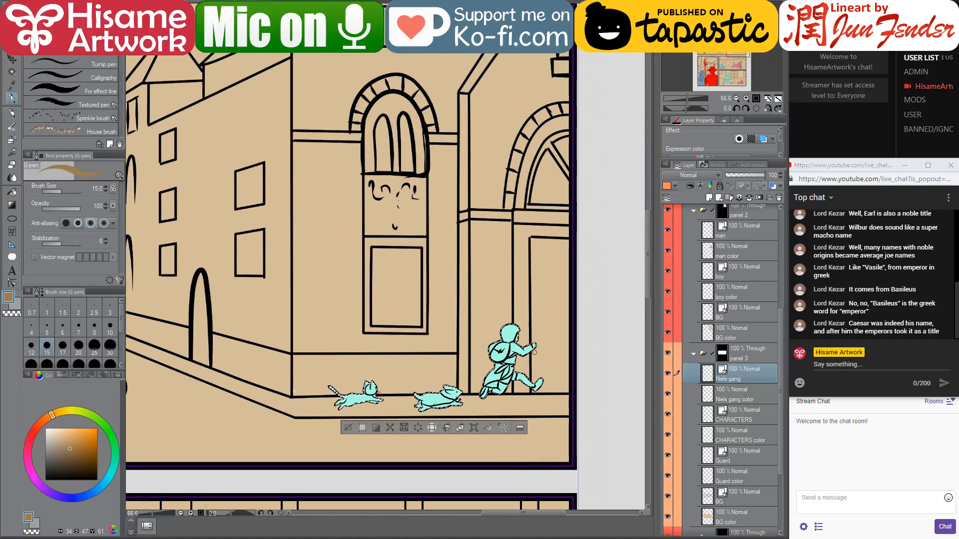
key(bracketright)
key(bracketright)
key(bracketright)
key(bracketright)
key(bracketright)
key(bracketright)
key(bracketright)
key(bracketright)
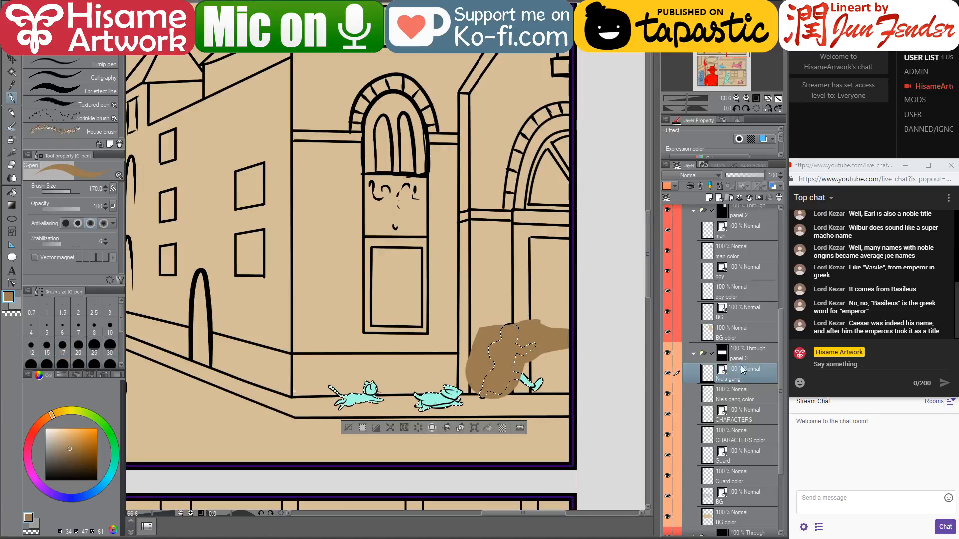
- Undo the brown stroke on the line art and fill the selected characters with brown on the Niels gang color layer
key(ctrl+z)
click(740, 394)
key(alt+BackSpace)
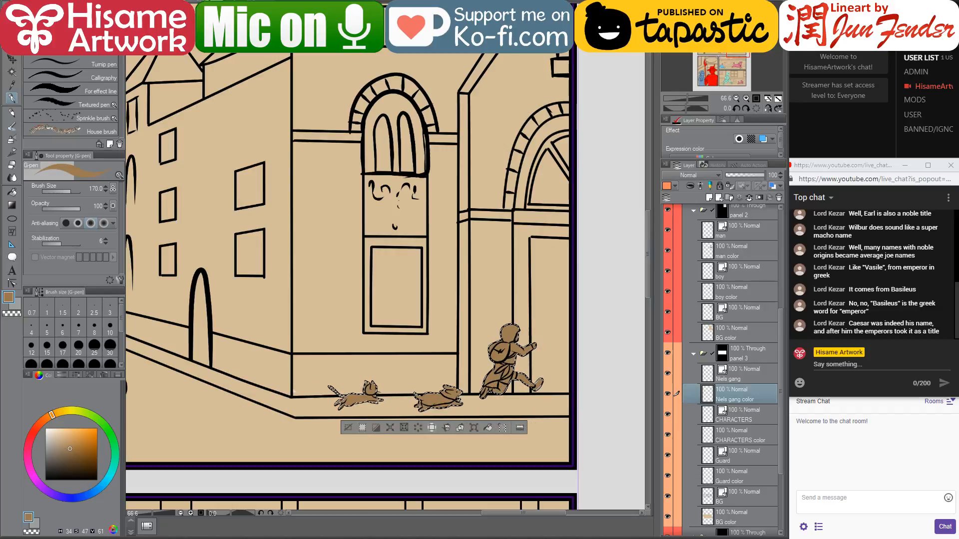
- Sample the light skin tone from the finished reference page showing the hooded boy, and return to the page in progress
click(202, 1)
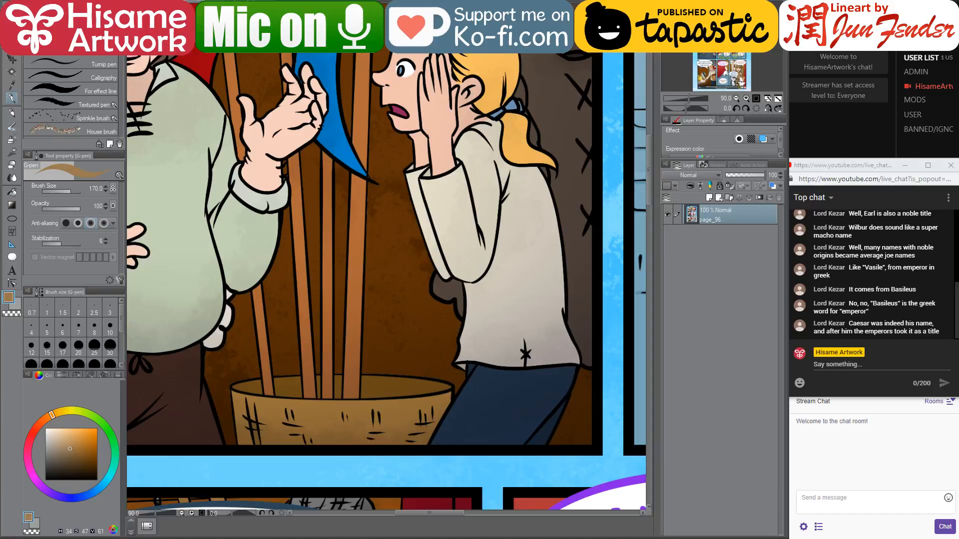
key(ctrl+Tab)
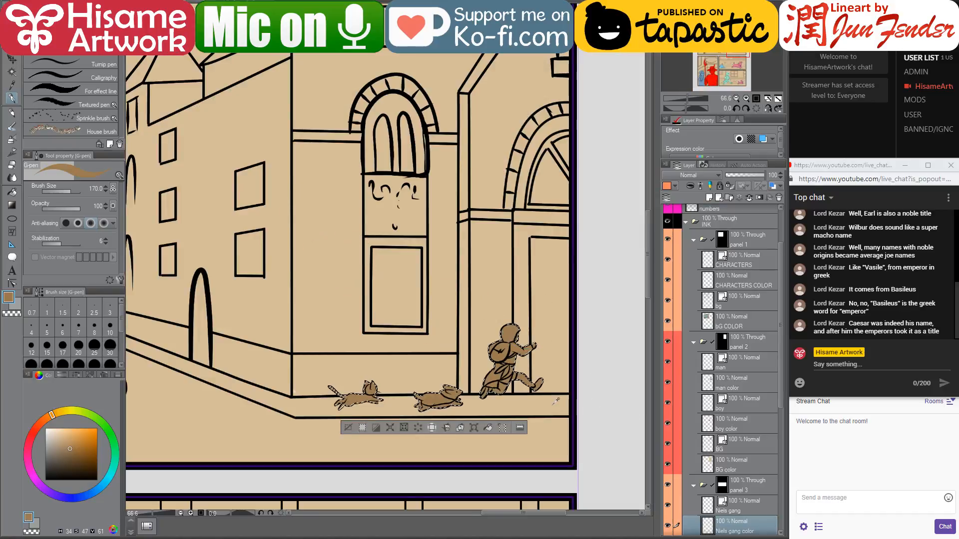
scroll(556, 401, up, 2)
drag(490, 192, 508, 218)
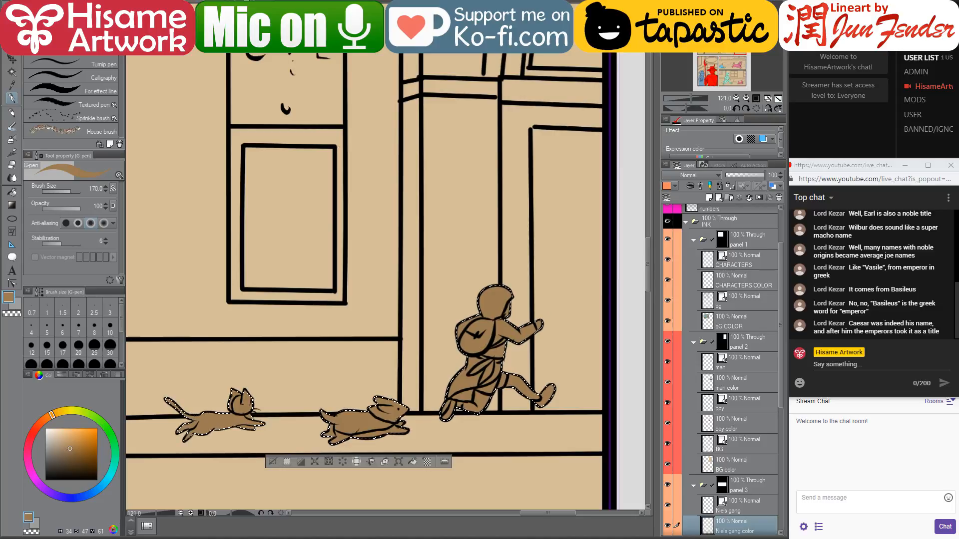
key(ctrl+Tab)
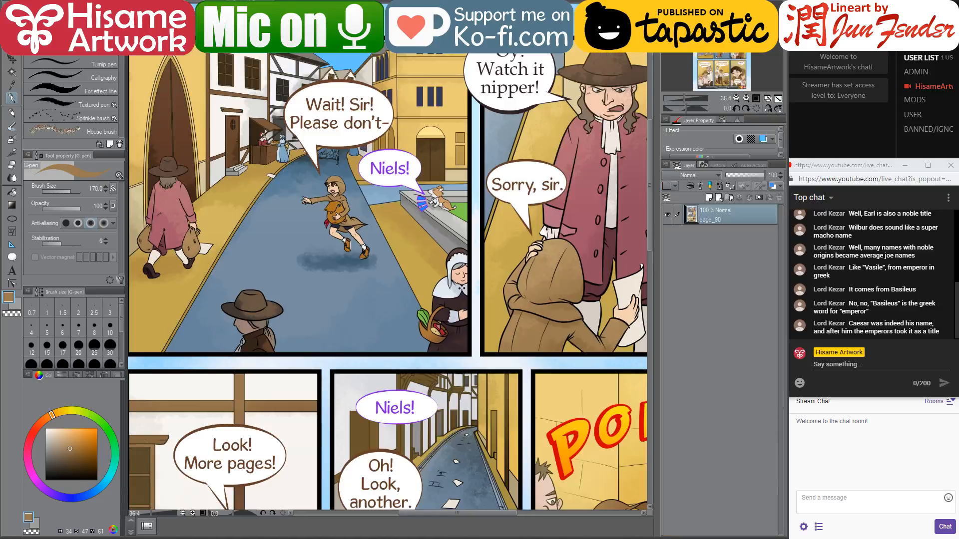
alt+click(634, 305)
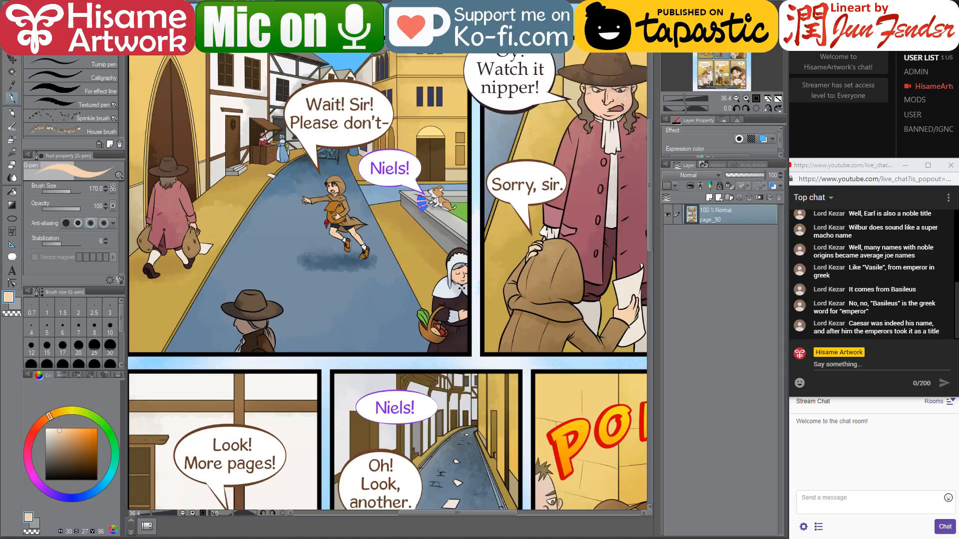
key(ctrl+Tab)
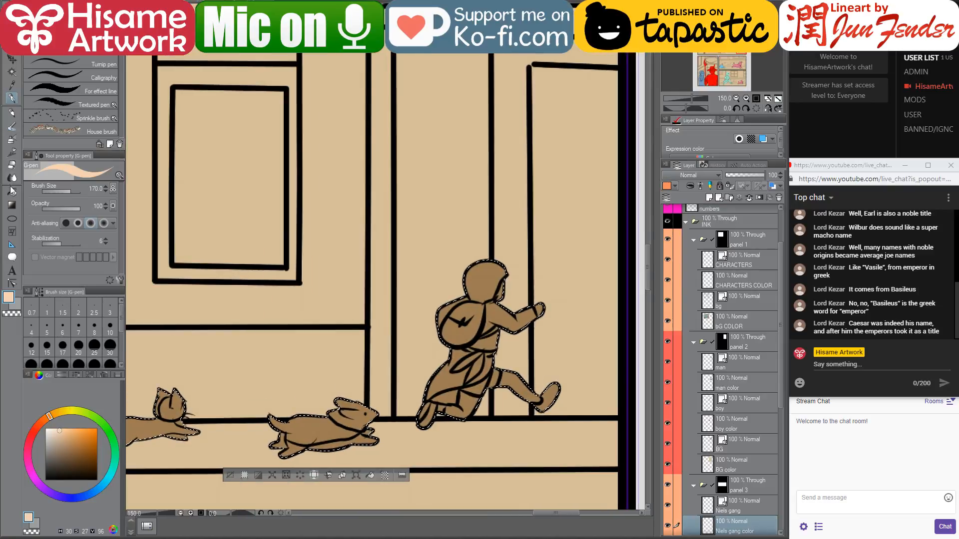
- Fill the running boy's bare legs, hand and face with the sampled skin tone
click(12, 190)
click(499, 382)
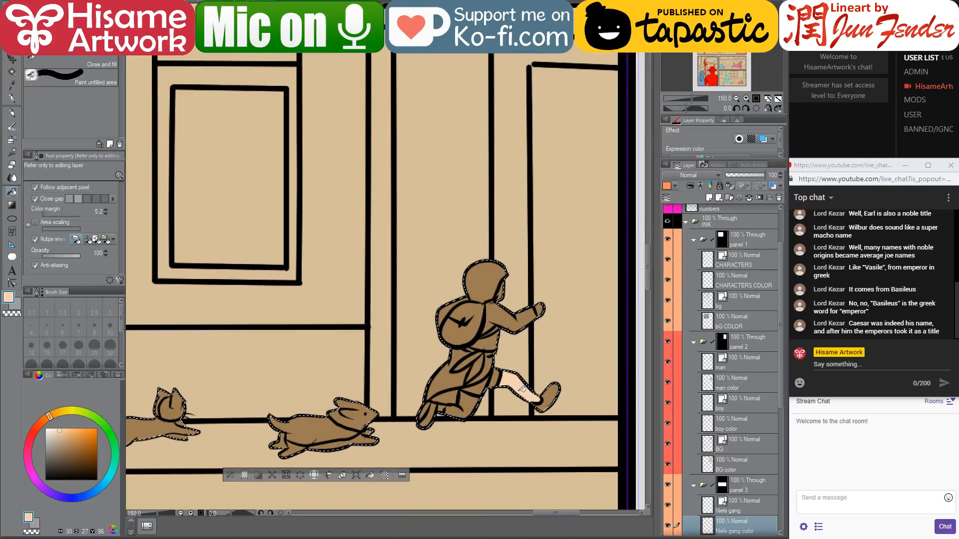
click(471, 402)
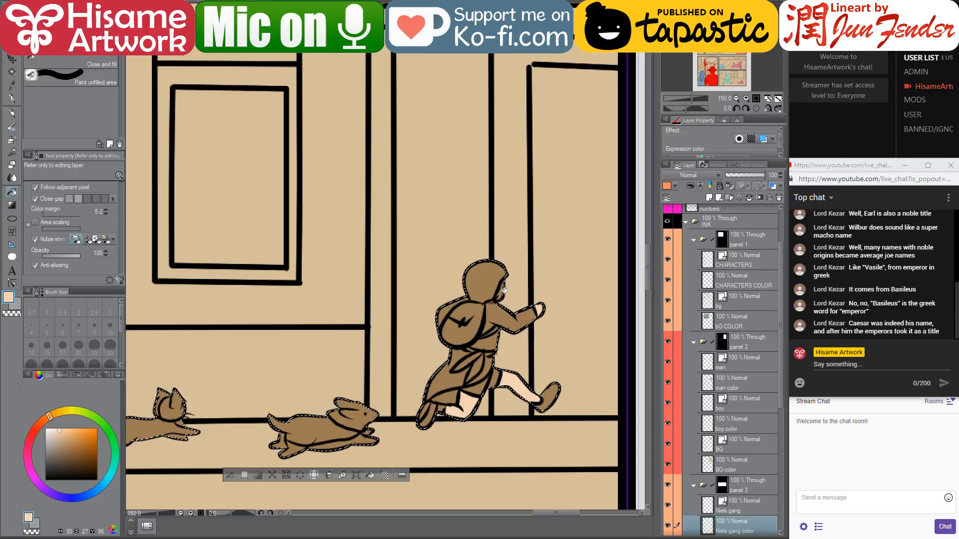
drag(471, 311, 522, 324)
- Sample the coat's brown, make it slightly darker, and fill the inside of the boy's coat near the lower hem
alt+click(517, 331)
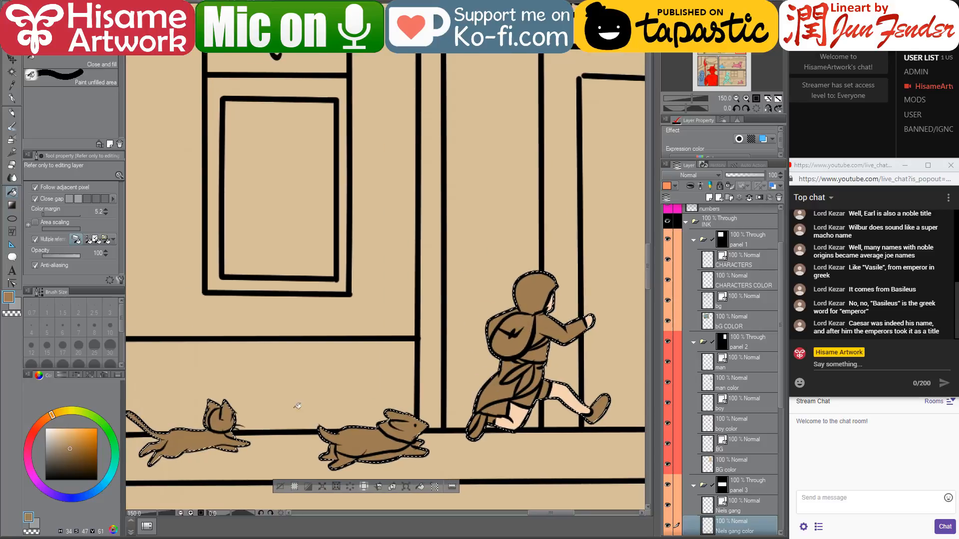
click(74, 453)
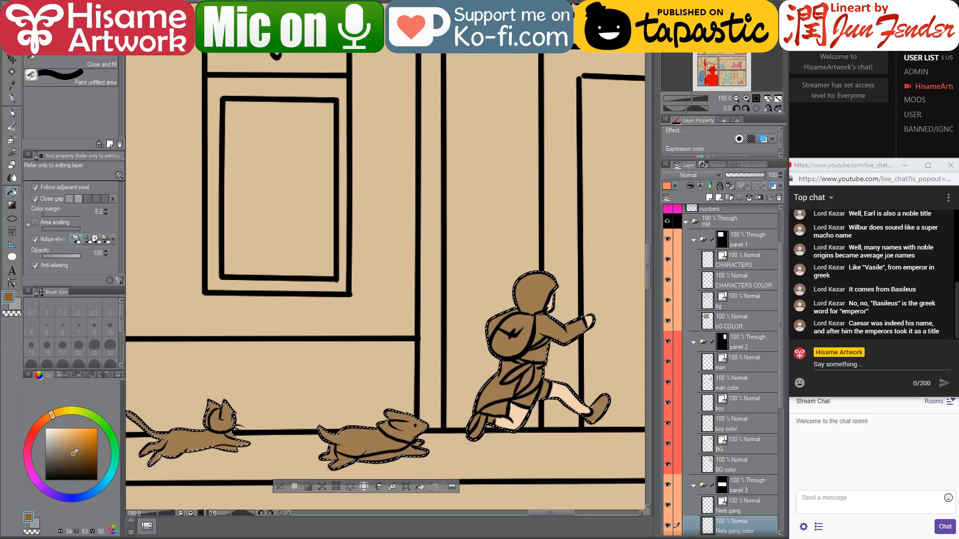
click(496, 406)
click(492, 383)
drag(511, 388, 458, 349)
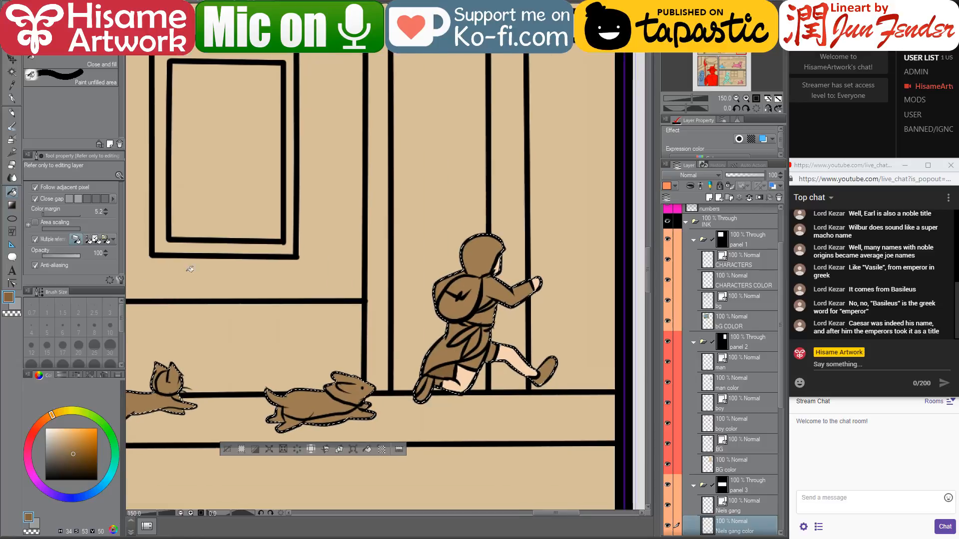
- Choose white and fill the small outlined area on the boy's trailing foot
click(46, 428)
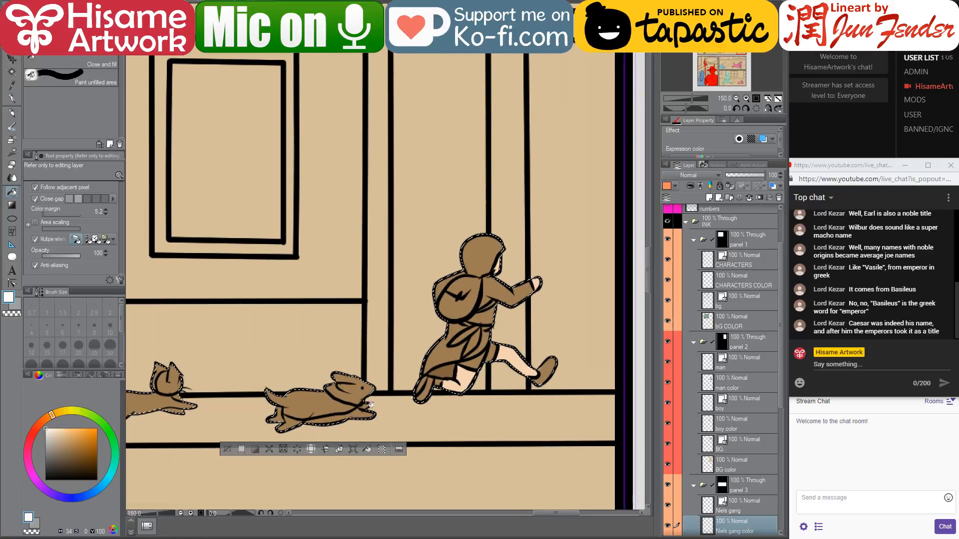
click(423, 384)
drag(490, 349, 517, 363)
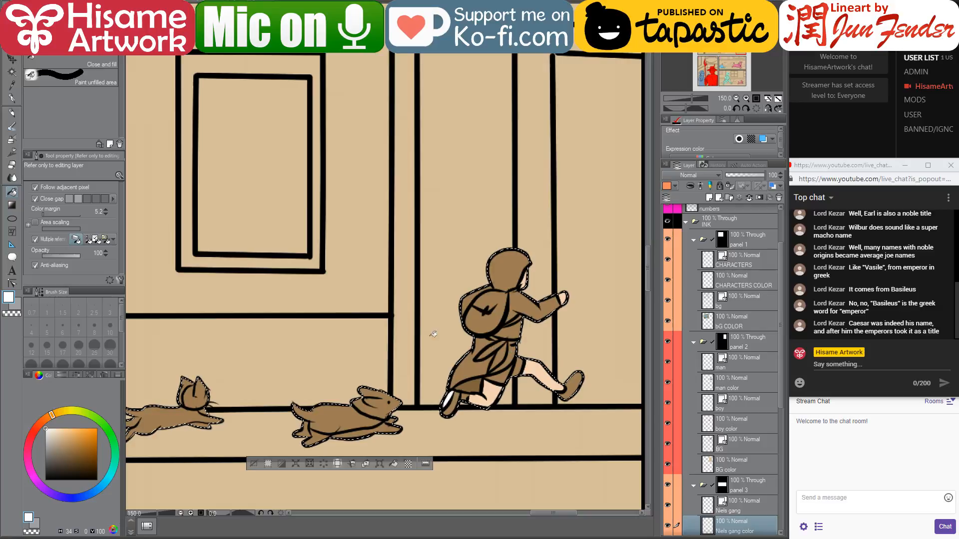
drag(470, 311, 409, 323)
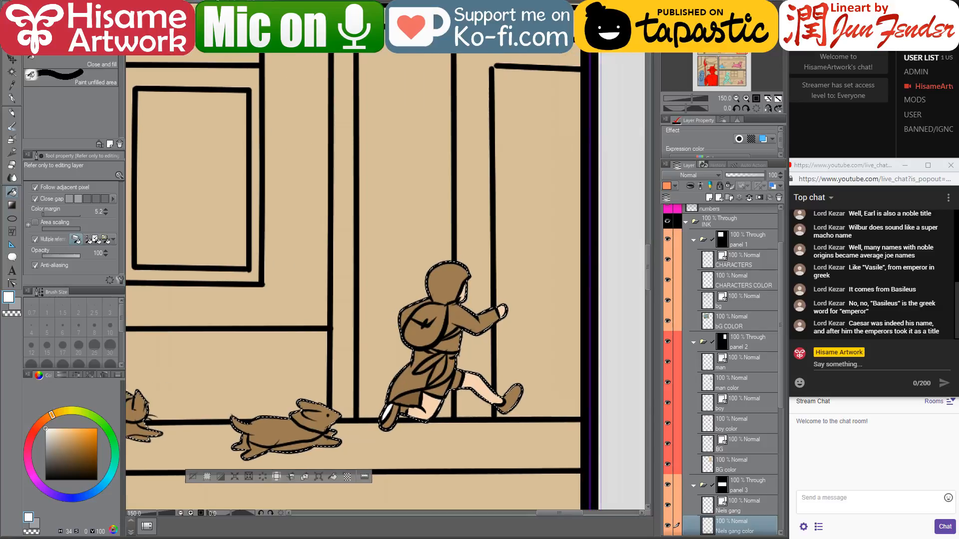
- Check the reference pages for the clothing colors and fill the boy's shorts with dark navy blue
click(195, 4)
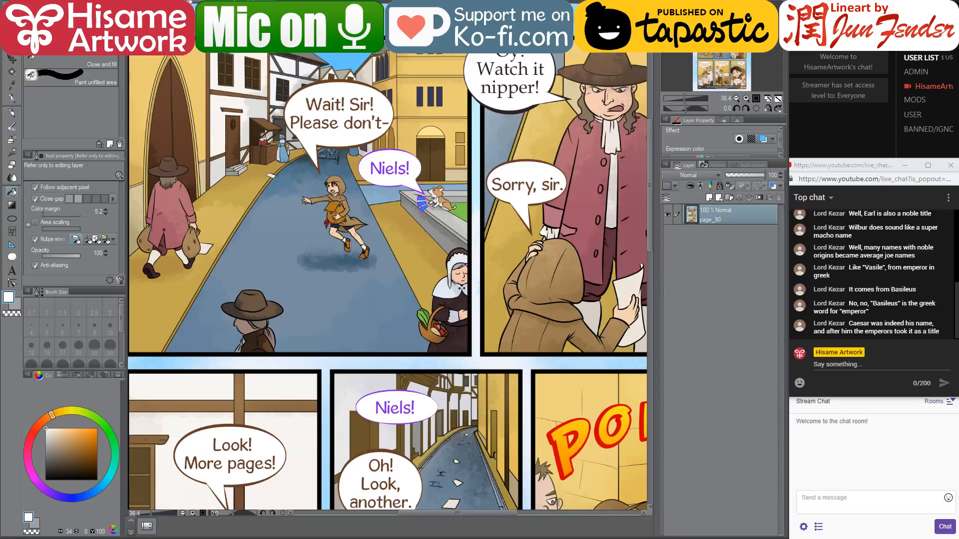
click(188, 2)
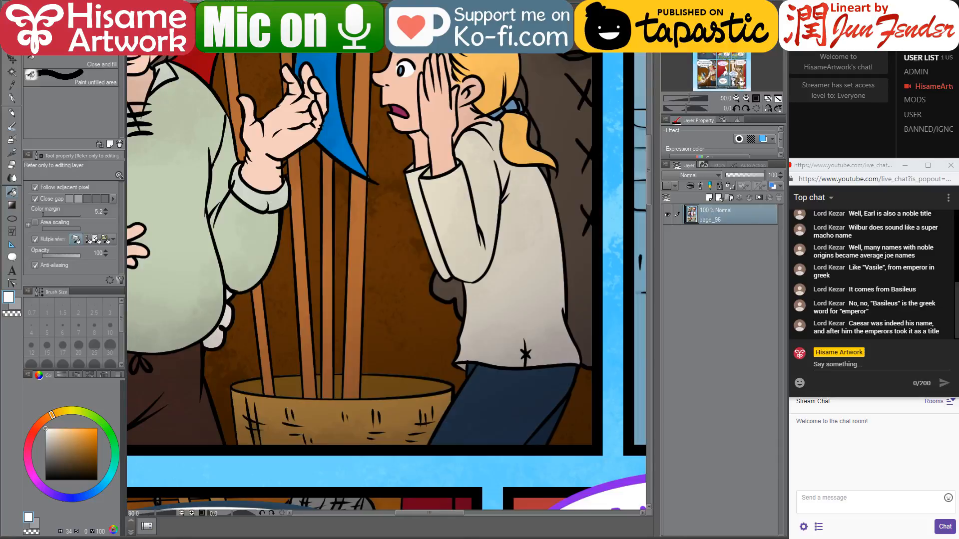
click(188, 2)
scroll(438, 404, up, 9)
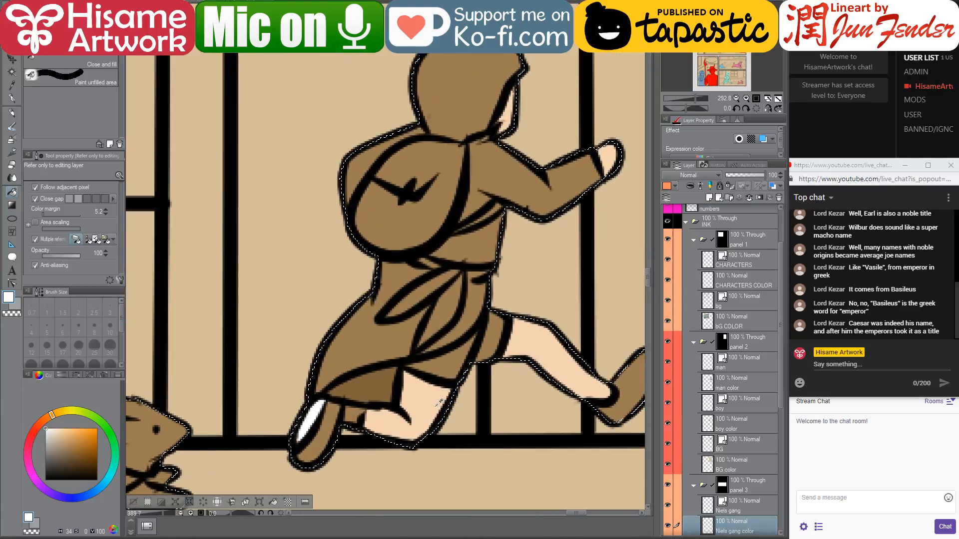
scroll(440, 402, down, 3)
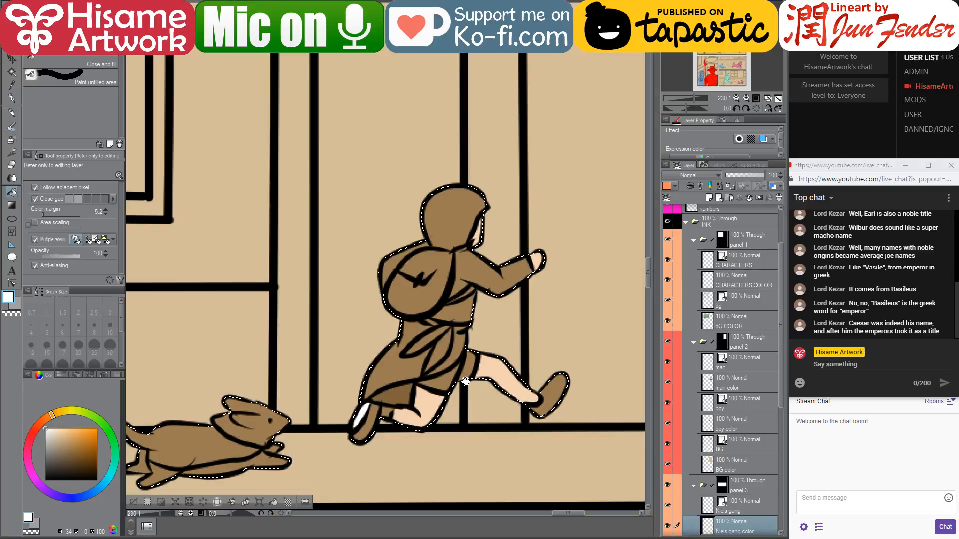
drag(465, 381, 433, 364)
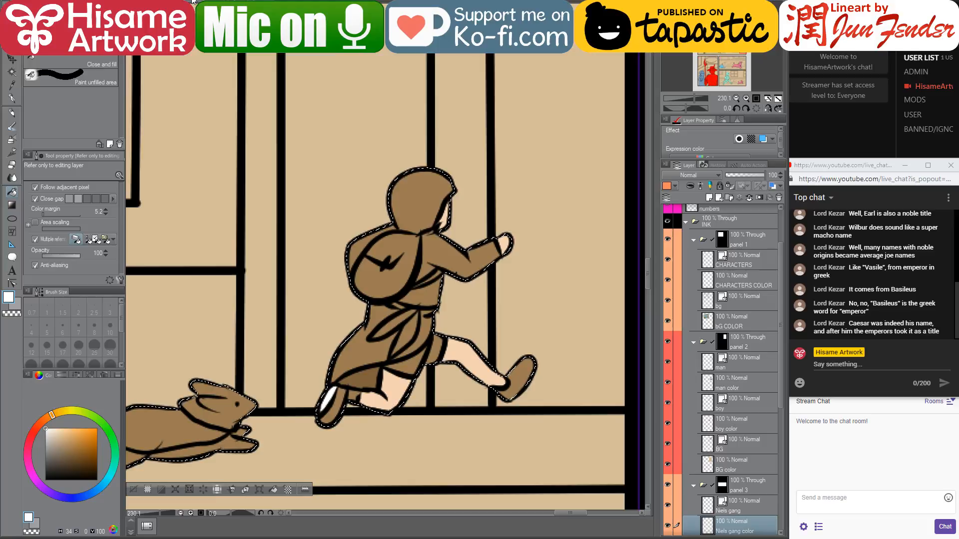
click(194, 1)
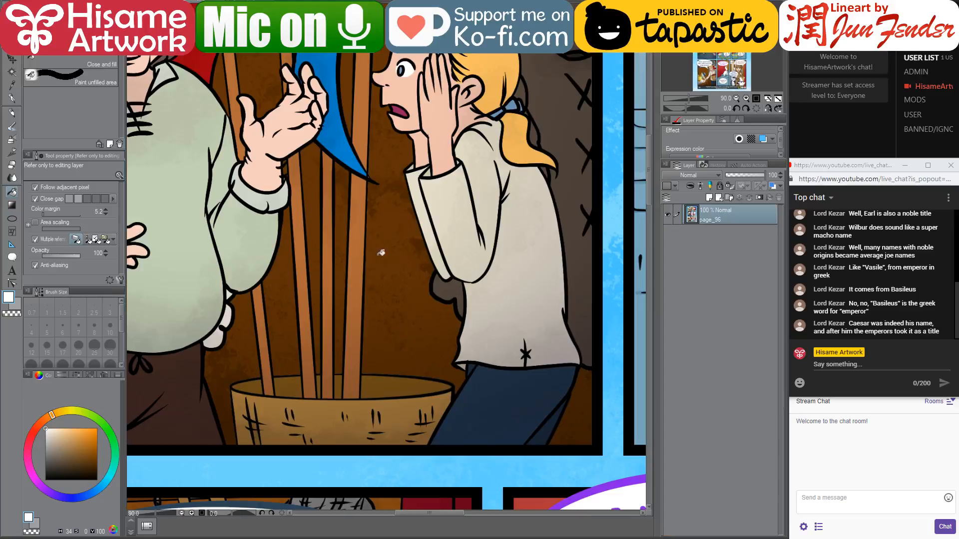
click(249, 2)
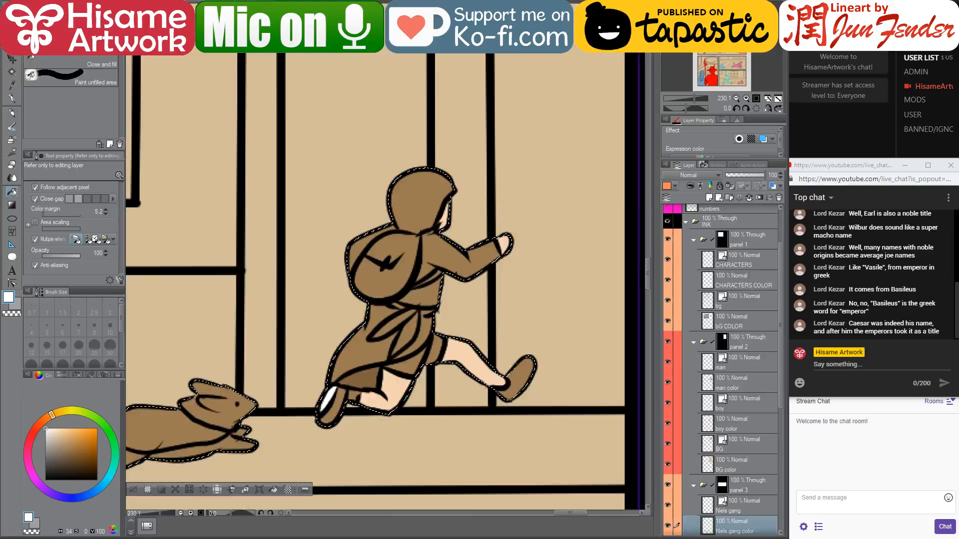
click(193, 2)
key(ctrl+Tab)
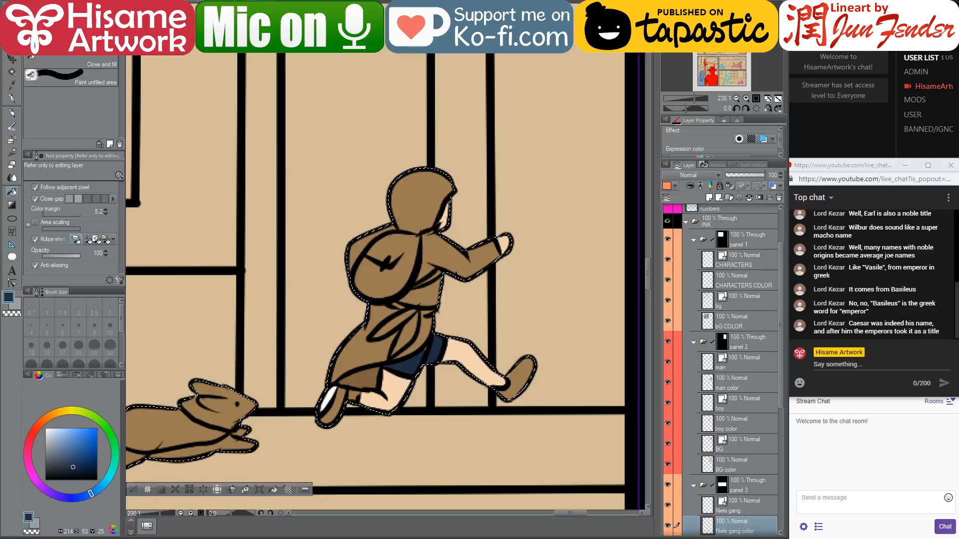
- Find the standing hooded boy on the reference page and sample the red of his sash
key(ctrl+Tab)
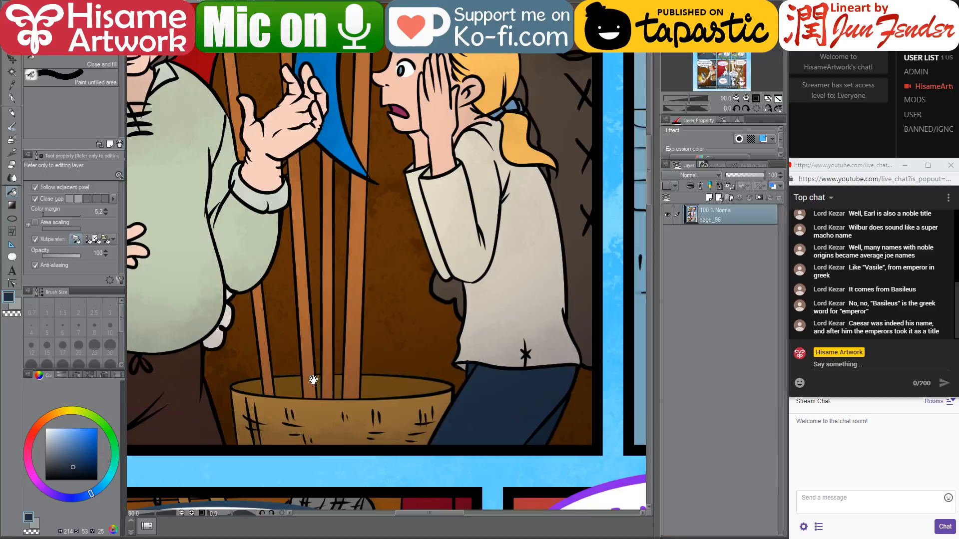
scroll(313, 380, down, 10)
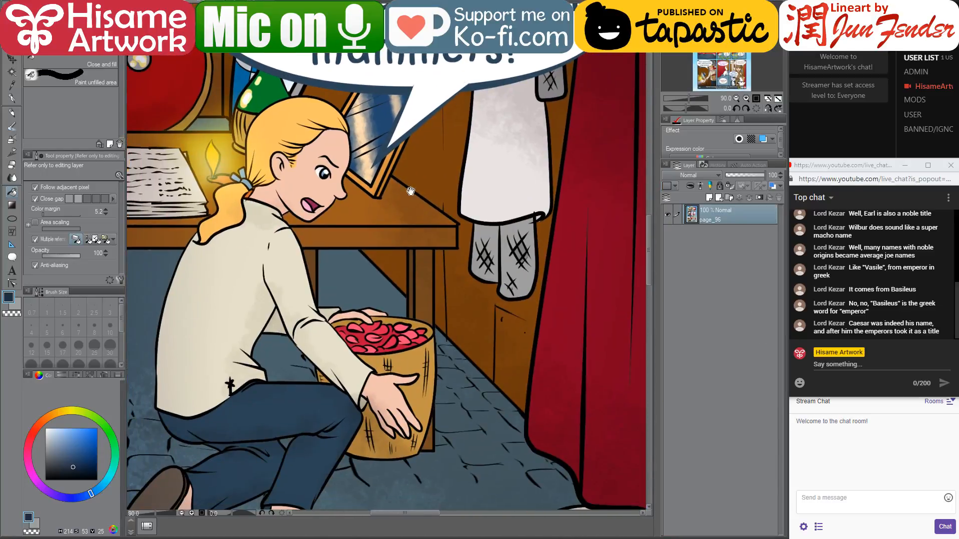
scroll(410, 191, up, 10)
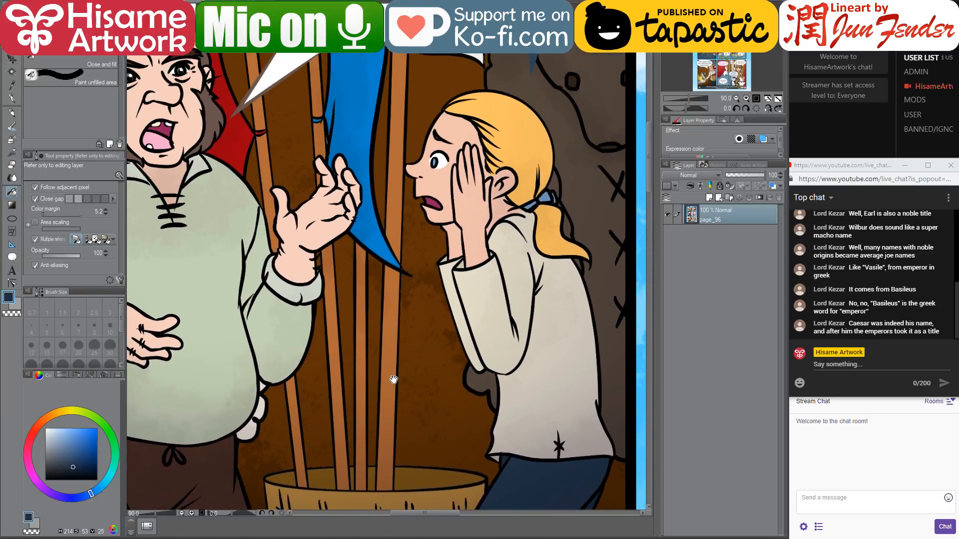
scroll(382, 364, down, 4)
scroll(375, 352, up, 3)
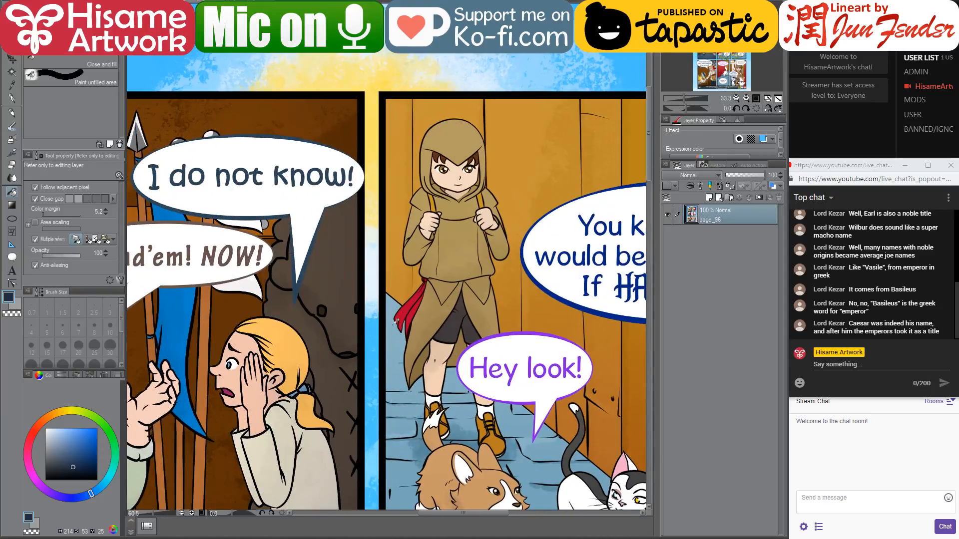
scroll(396, 321, up, 2)
alt+click(409, 304)
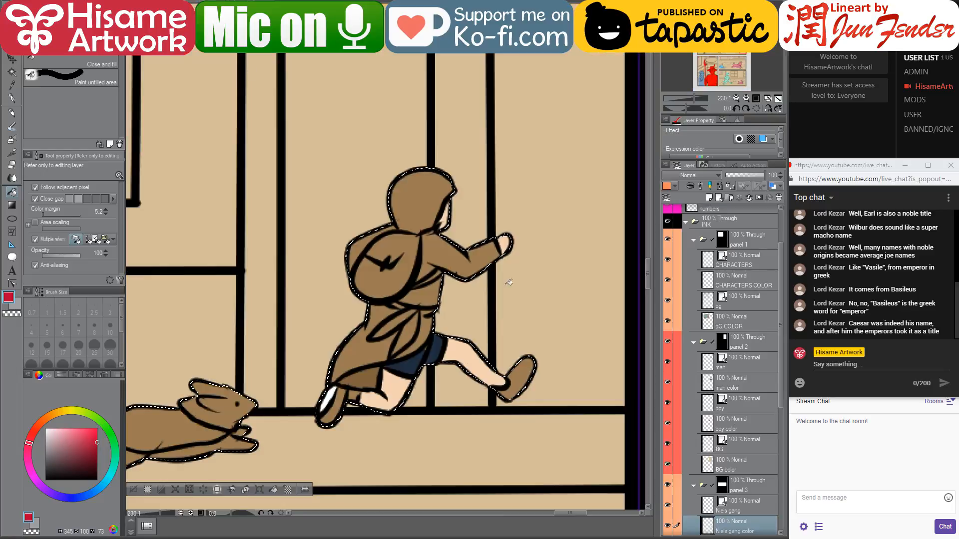
- Fill the two hanging sash tails on the running boy's coat with the sampled red
scroll(401, 331, up, 3)
click(402, 314)
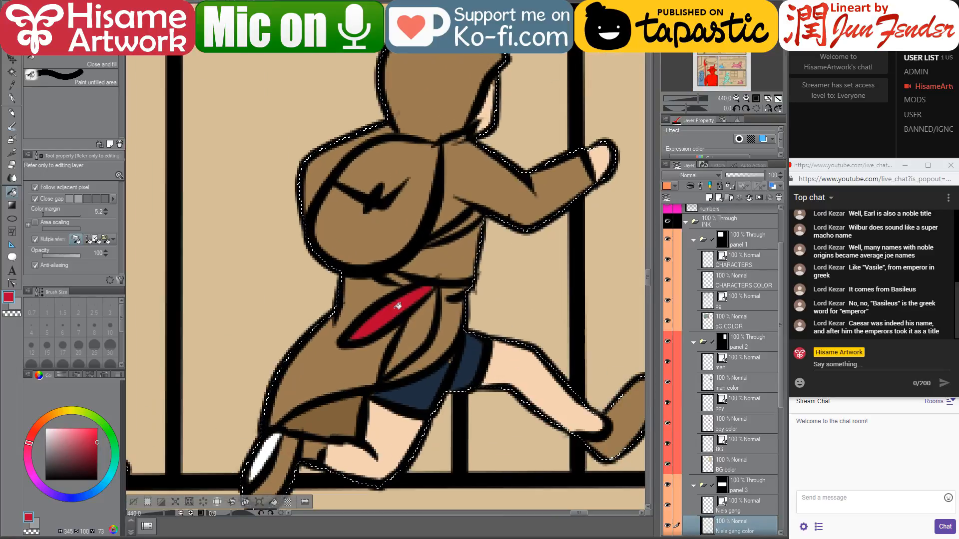
click(423, 329)
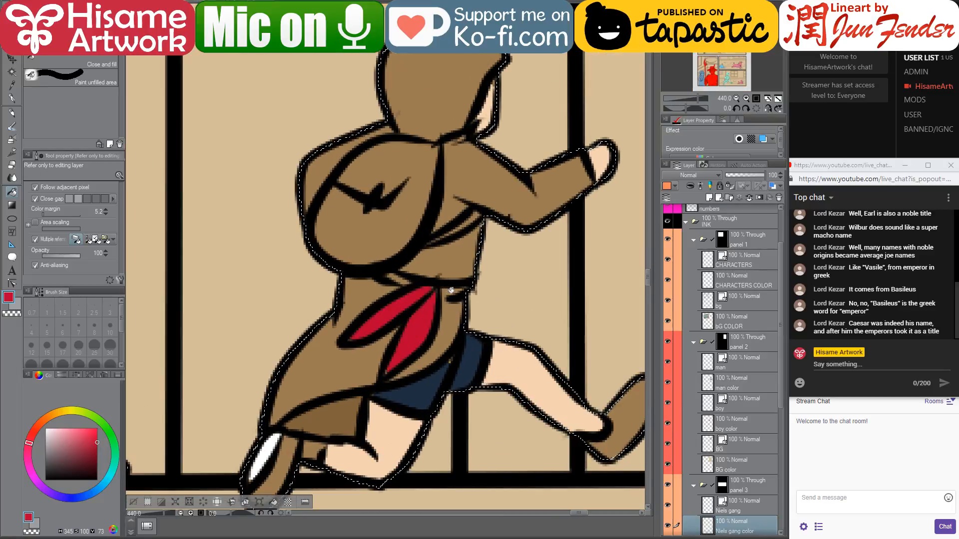
- Extend the short ink line at the waist to meet the sash, using the Control point tool on the Niels gang layer
click(11, 283)
ctrl+shift+click(451, 298)
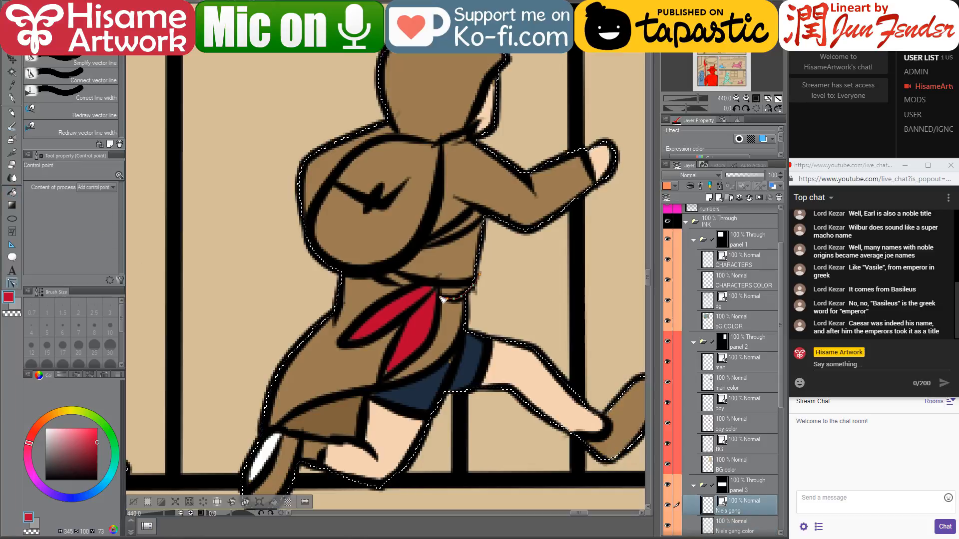
key(g)
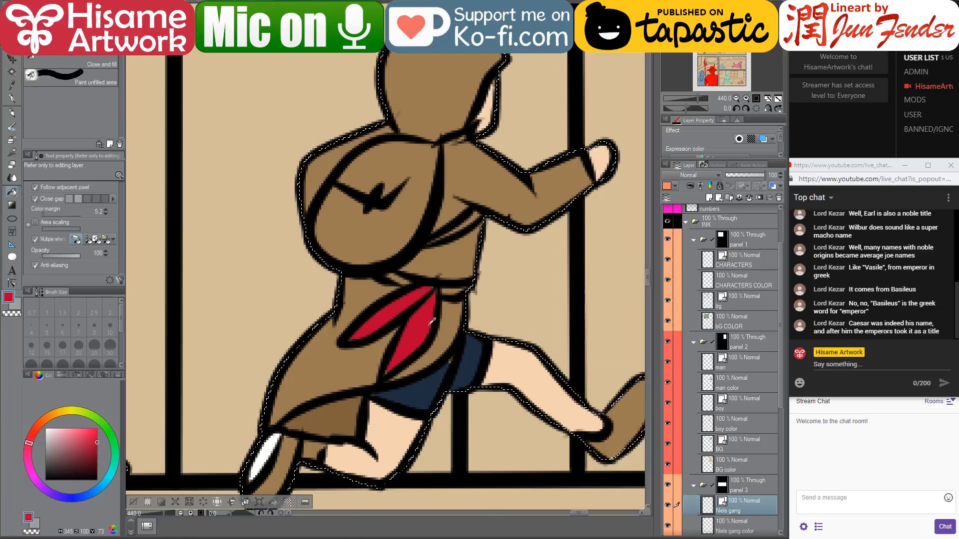
- Fill the remaining sash pieces around the boy's waist with red on the Niels gang color layer
scroll(753, 494, down, 3)
click(746, 465)
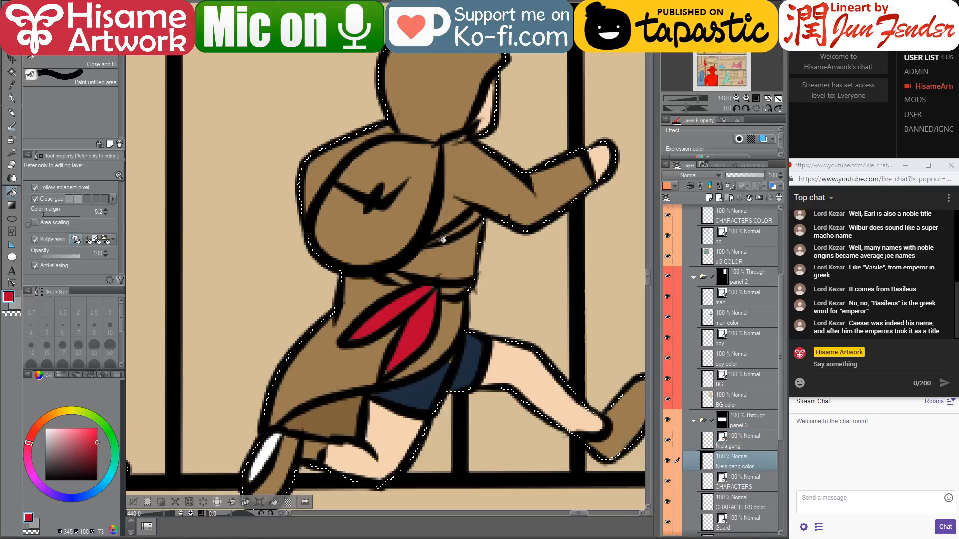
click(399, 278)
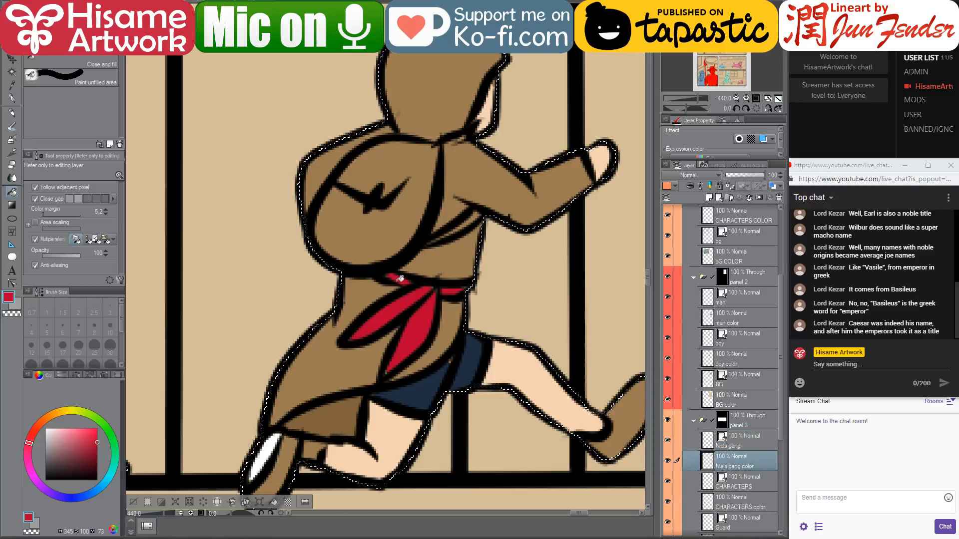
click(420, 293)
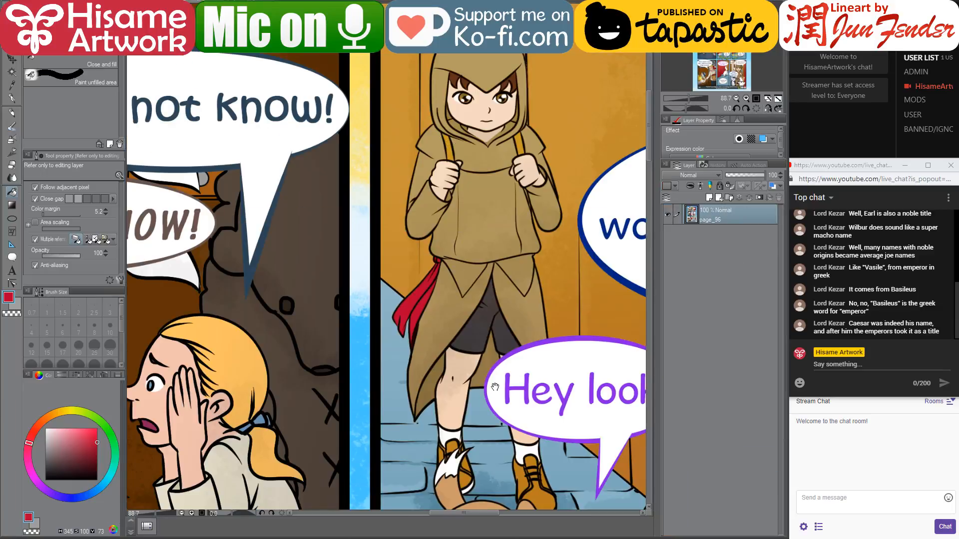
- Sample the orange-brown from the reference page and fill the running boy's backpack with it
drag(494, 387, 442, 182)
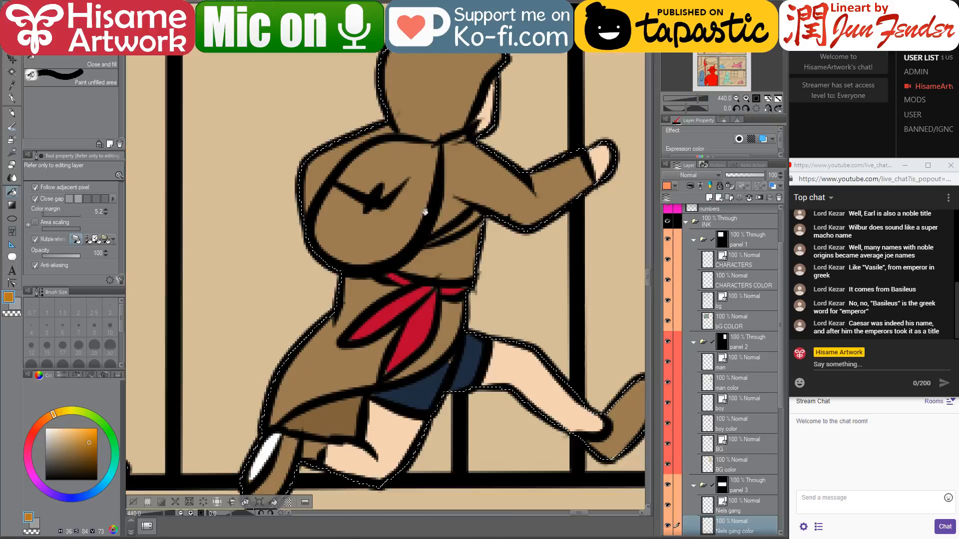
click(395, 173)
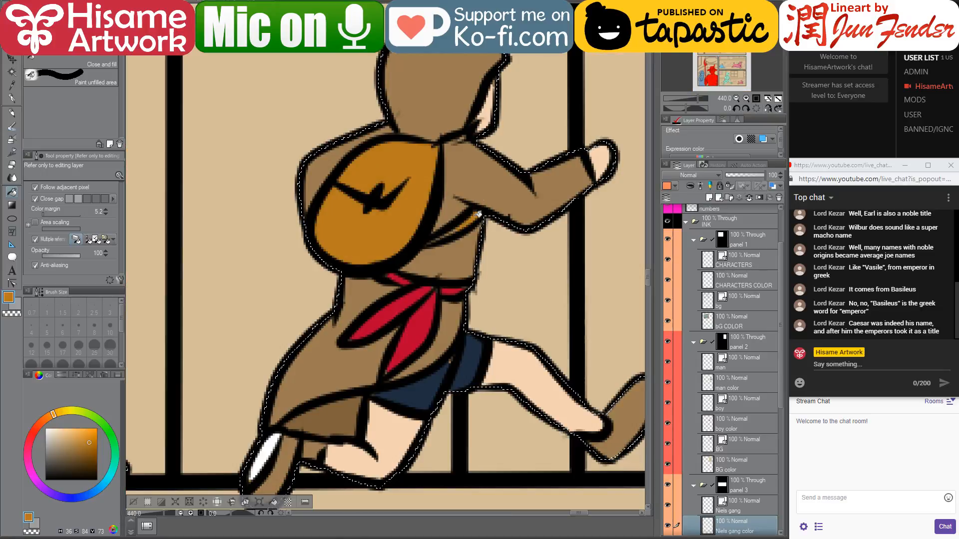
- Paint the backpack's strap under the boy's arm orange-brown with the G-pen at brush size 5
click(12, 98)
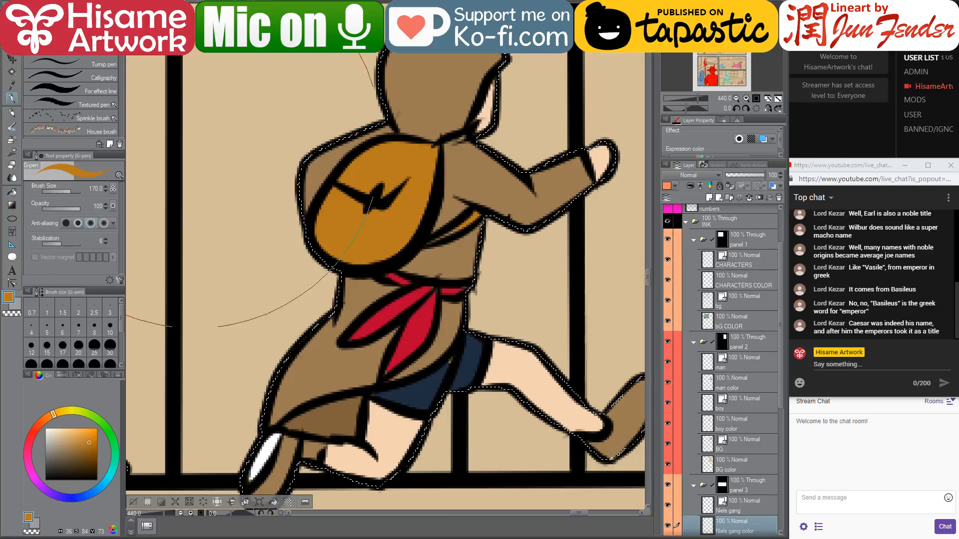
key(bracketleft)
key(bracketleft)
key(bracketleft)
key(bracketleft)
key(bracketleft)
key(bracketleft)
key(bracketleft)
key(bracketleft)
key(bracketleft)
key(bracketleft)
key(bracketleft)
key(bracketleft)
key(bracketleft)
key(bracketleft)
key(bracketleft)
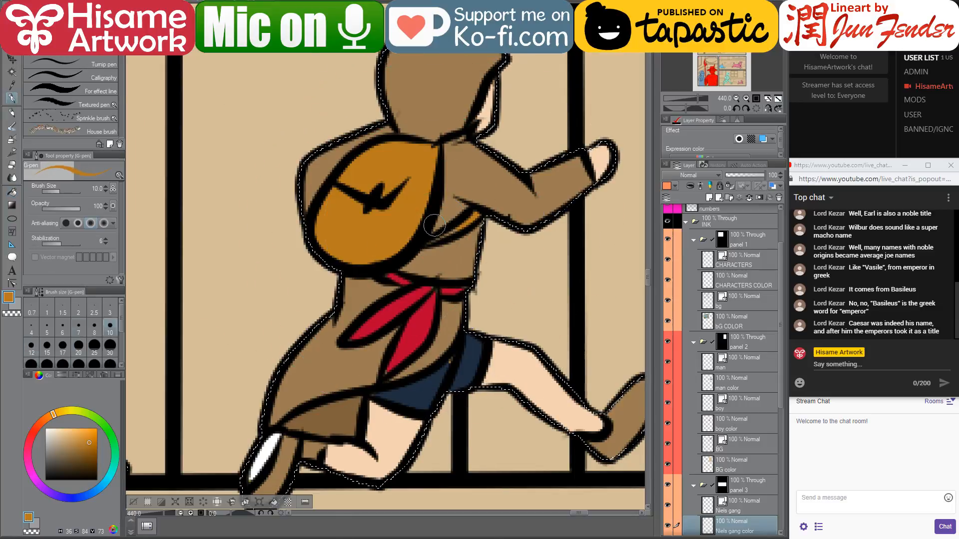
key(bracketleft)
key(bracketleft)
key(bracketleft)
key(bracketleft)
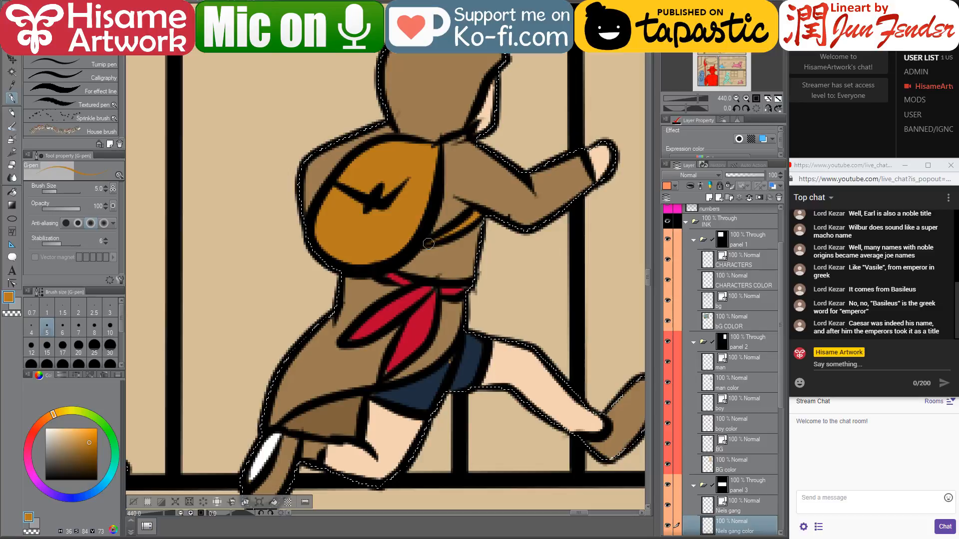
- Touch up small spots on the boy's shorts and sash with navy and red sampled from the drawing
alt+click(415, 393)
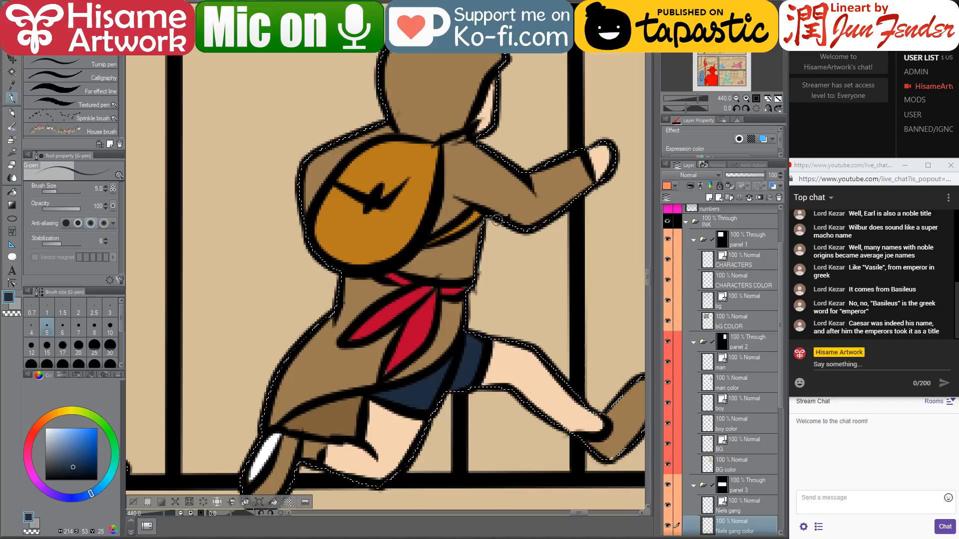
alt+click(406, 300)
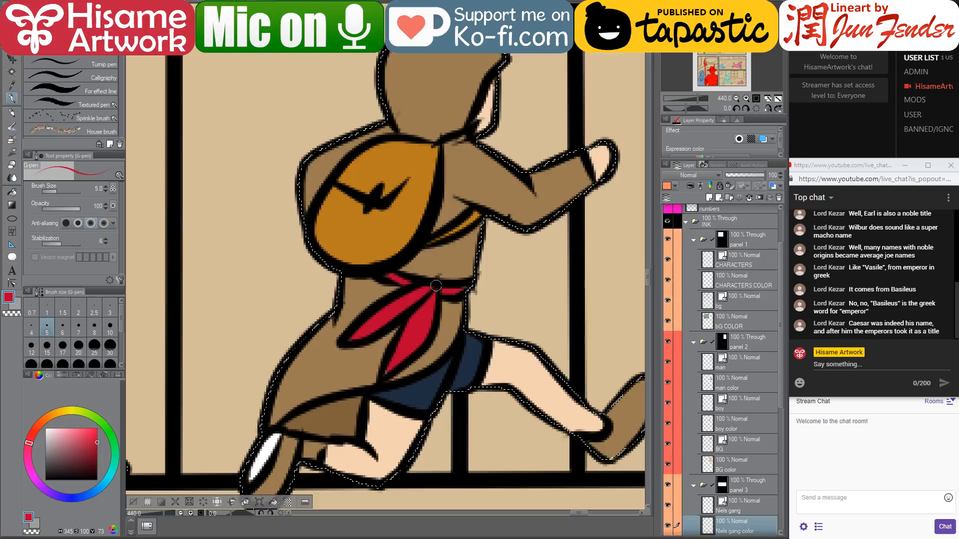
scroll(456, 290, down, 10)
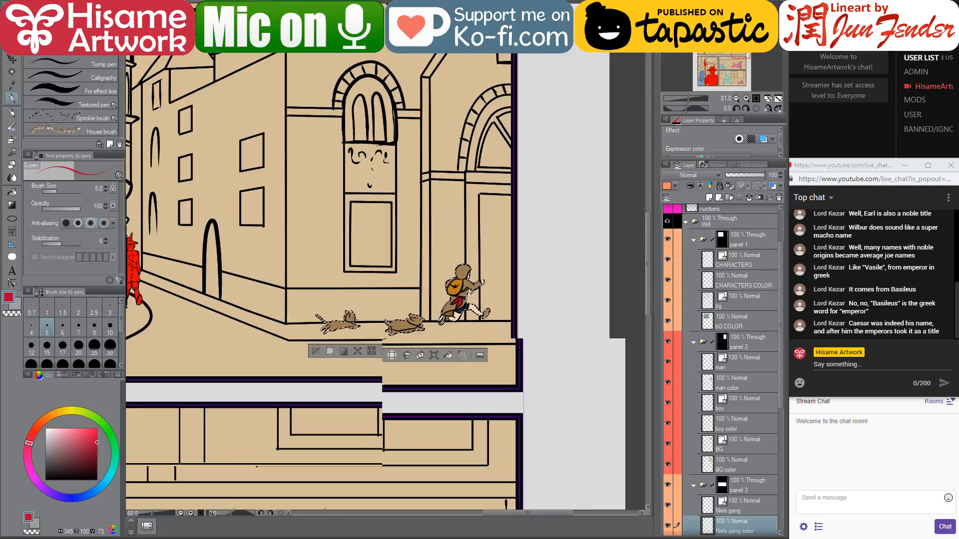
scroll(473, 325, up, 6)
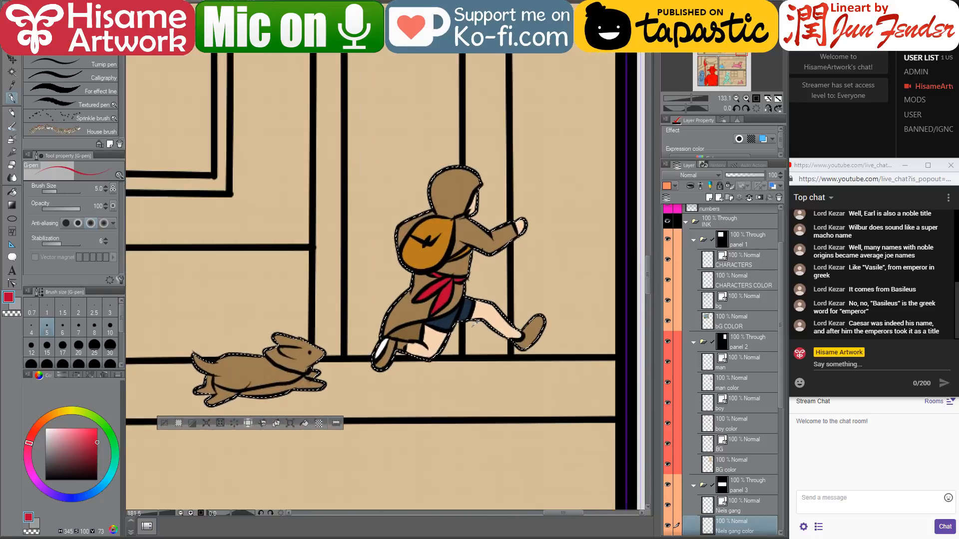
- Sample white, color the boy's sock, and fill the running dog's belly and legs with it
alt+click(348, 349)
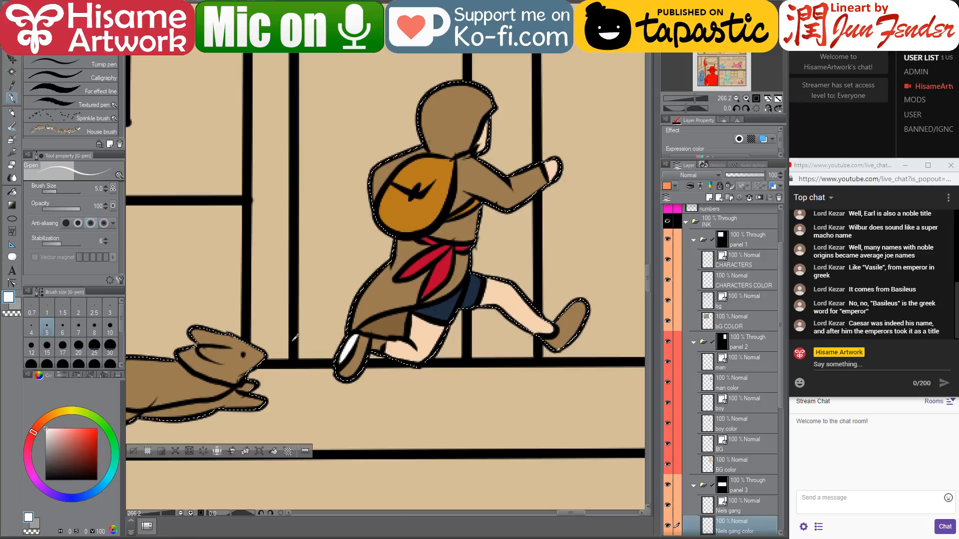
click(9, 191)
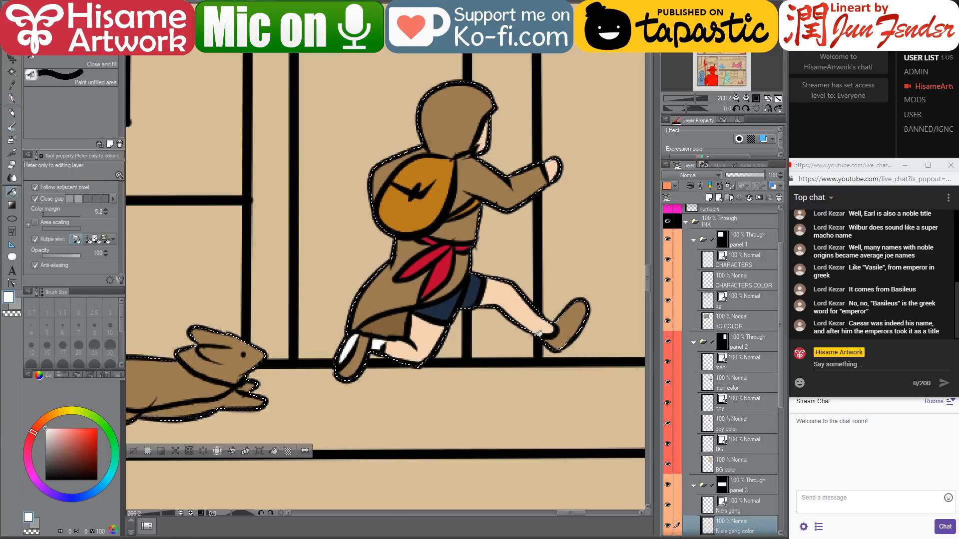
scroll(541, 327, down, 2)
scroll(546, 329, down, 6)
scroll(424, 355, up, 8)
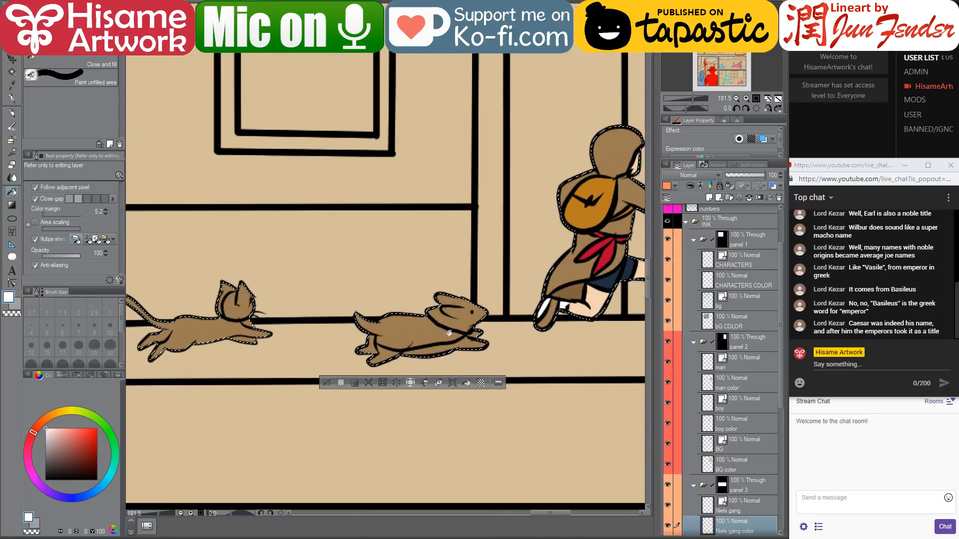
click(437, 347)
click(391, 345)
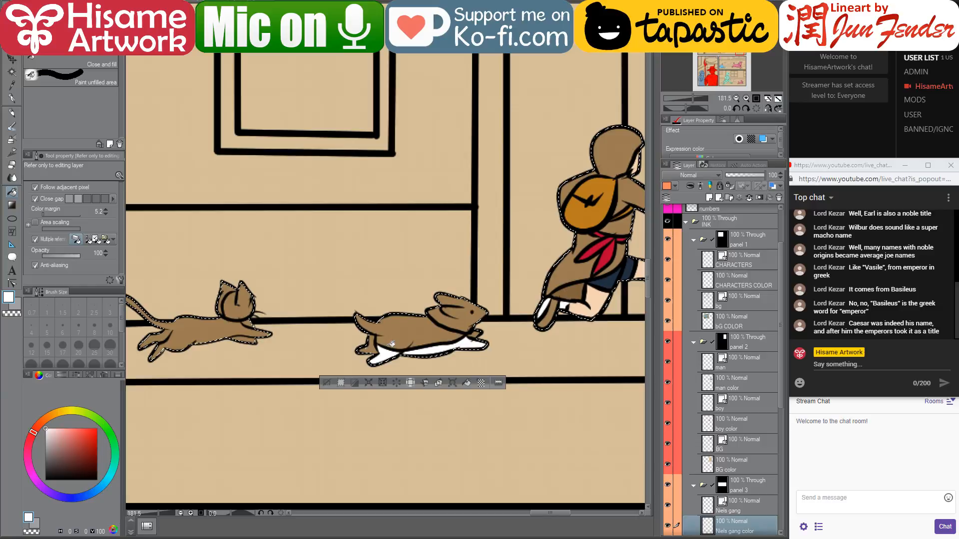
- Paint the dog's muzzle and cheek white around the eye using the G-pen at brush size 12
scroll(507, 310, up, 2)
scroll(507, 309, up, 4)
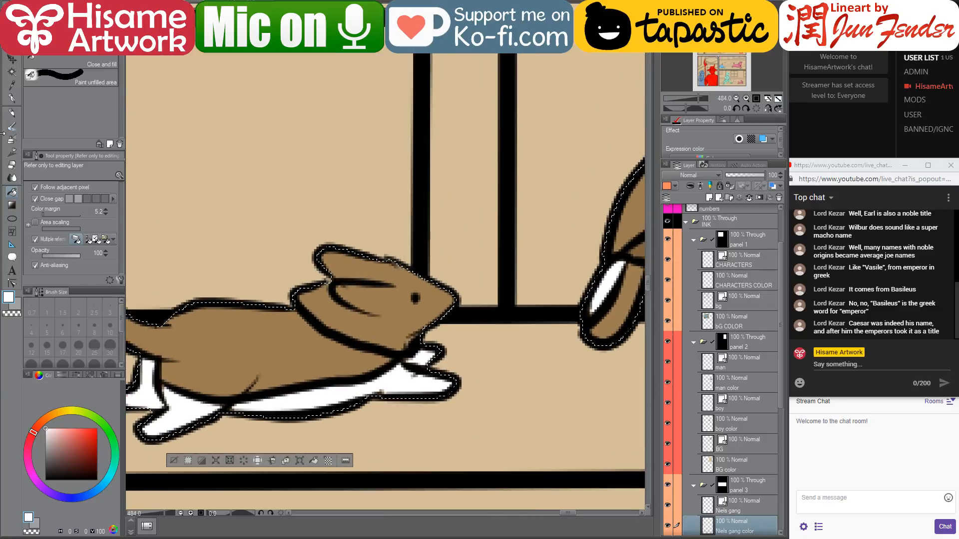
click(11, 99)
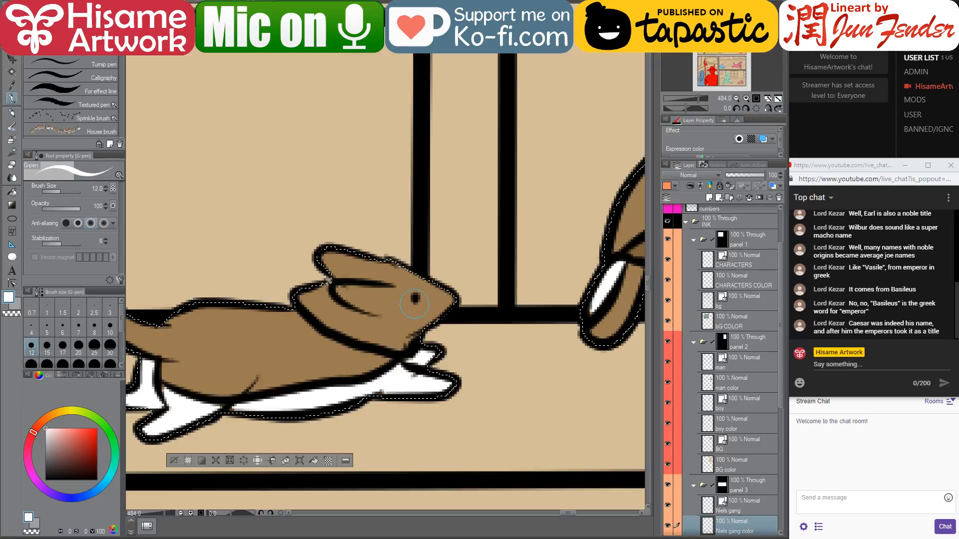
mouse_move(418, 302)
mouse_down()
mouse_move(452, 307)
mouse_move(414, 301)
mouse_move(435, 305)
mouse_move(372, 342)
mouse_up()
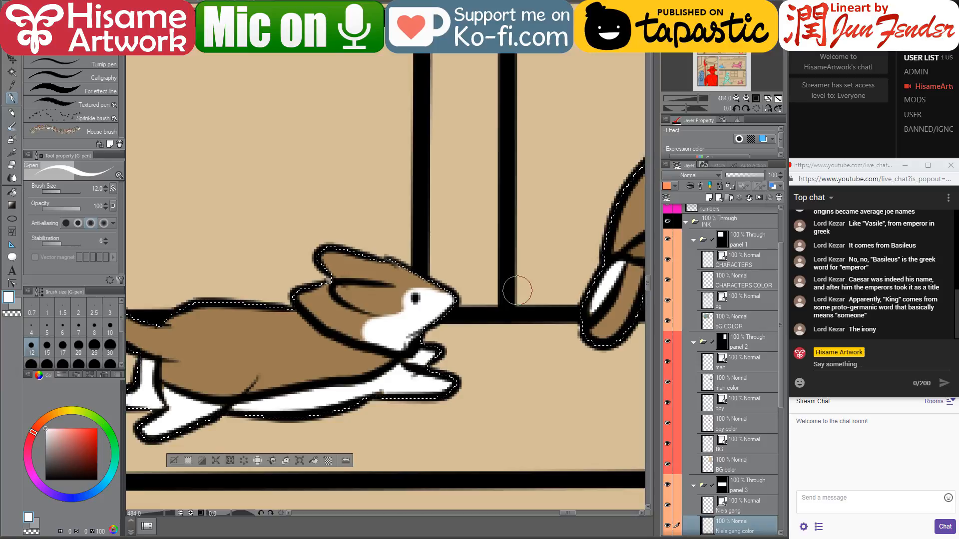
scroll(517, 291, down, 3)
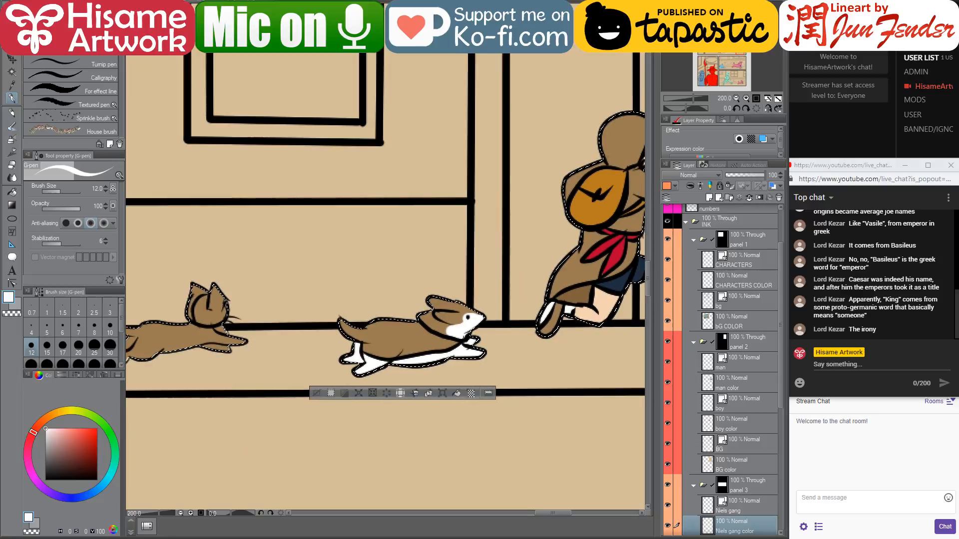
- Sample the corgi's tan fur from the reference page and fill the running dog's body, head and ears
key(ctrl+Tab)
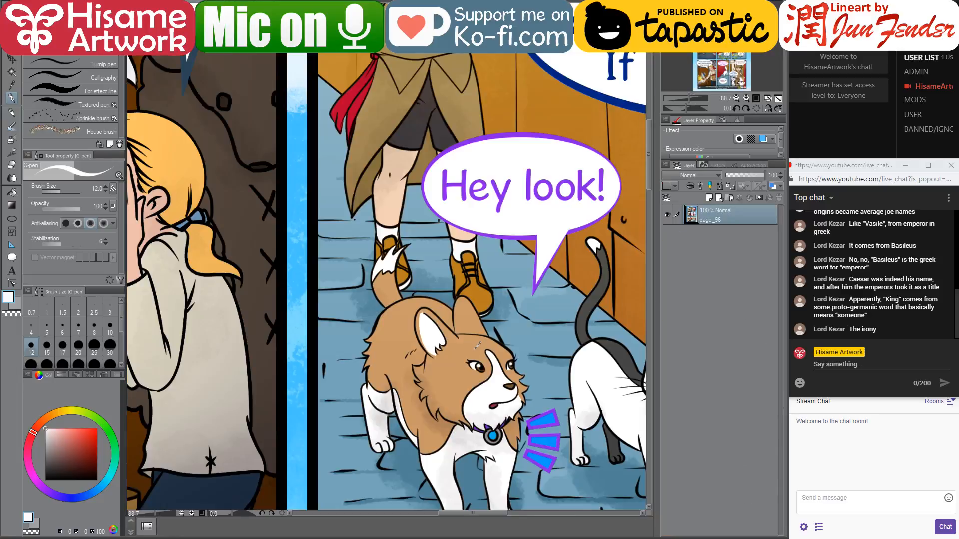
key(ctrl+Tab)
click(12, 193)
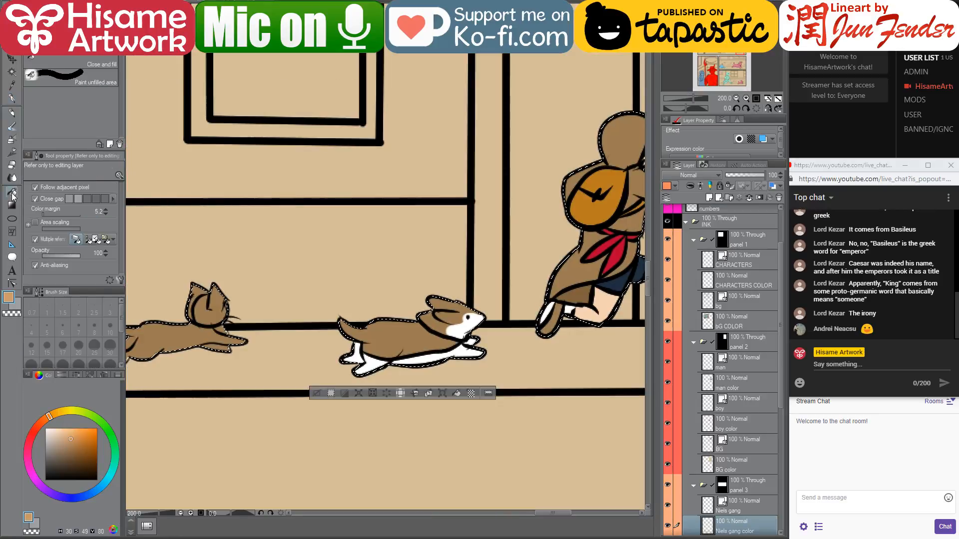
scroll(405, 322, up, 2)
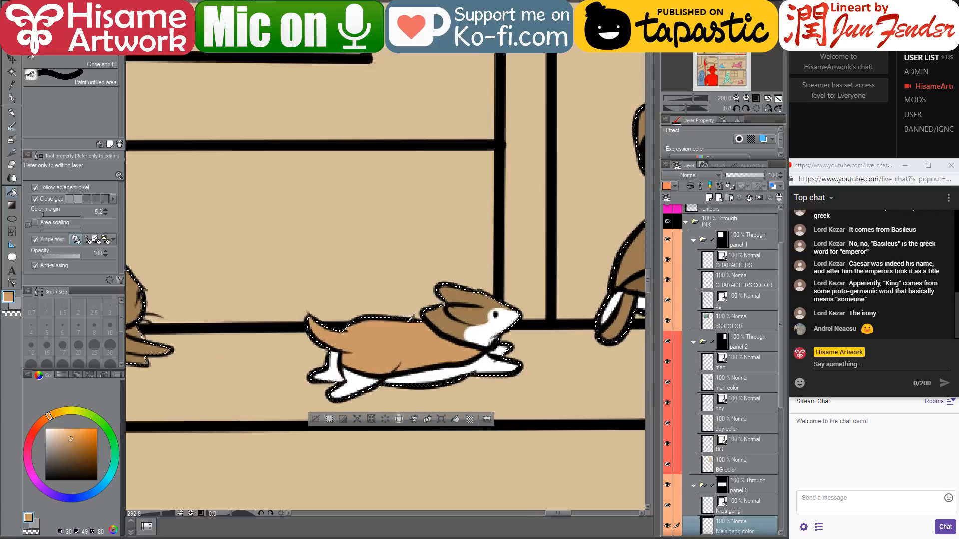
scroll(412, 318, up, 3)
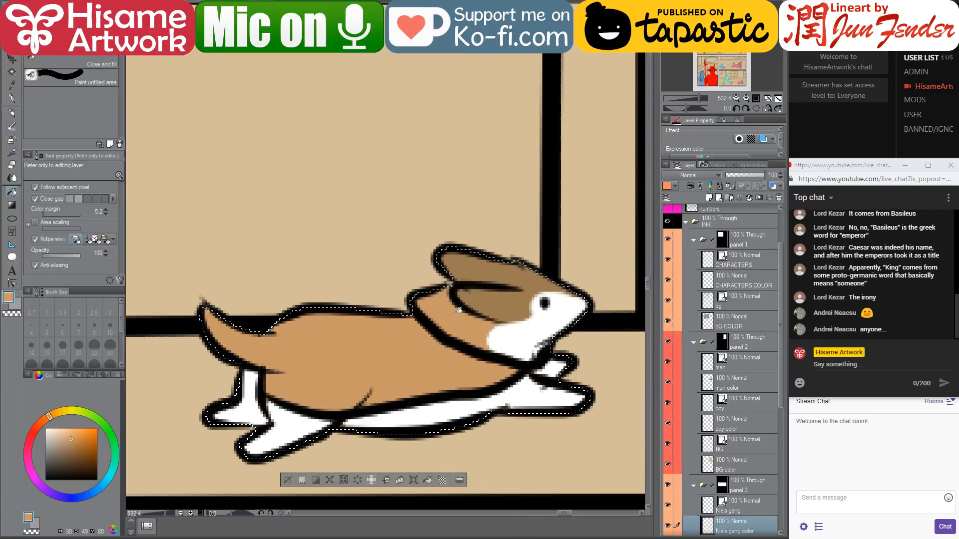
click(457, 310)
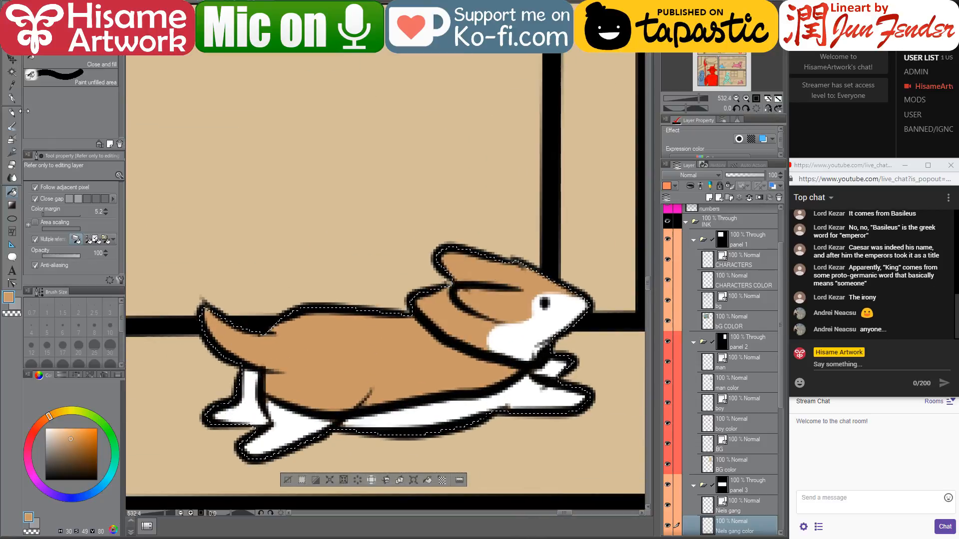
- Paint the tip of the dog's tail white with the G-pen
click(12, 98)
key(x)
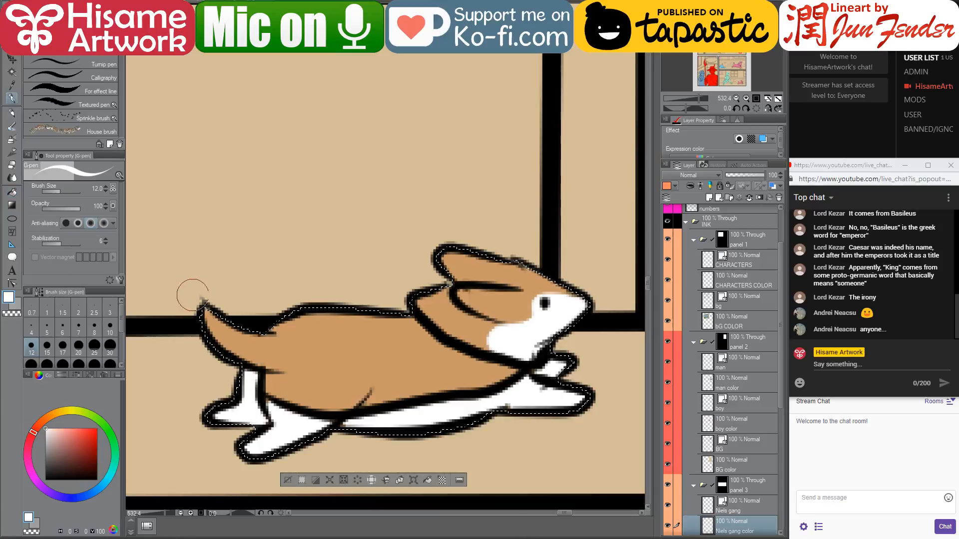
drag(192, 295, 222, 332)
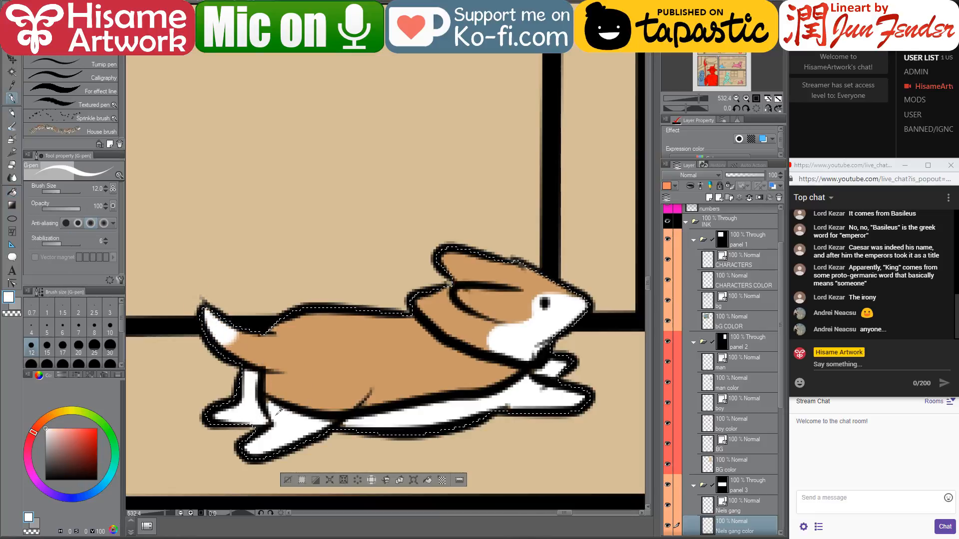
scroll(476, 407, down, 4)
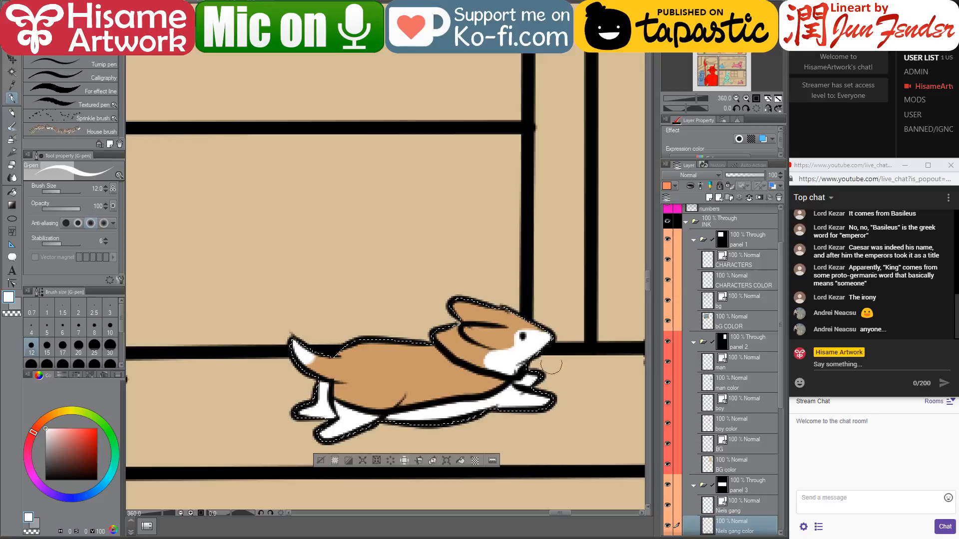
- Paint the whole running cat white with the G-pen at brush size 40
scroll(542, 280, down, 3)
scroll(542, 279, down, 2)
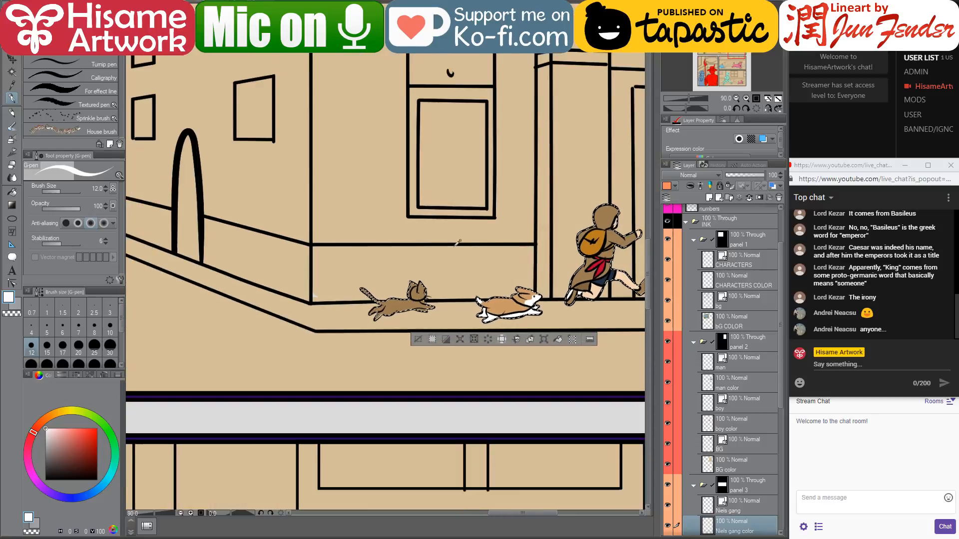
scroll(442, 305, up, 2)
scroll(441, 305, up, 1)
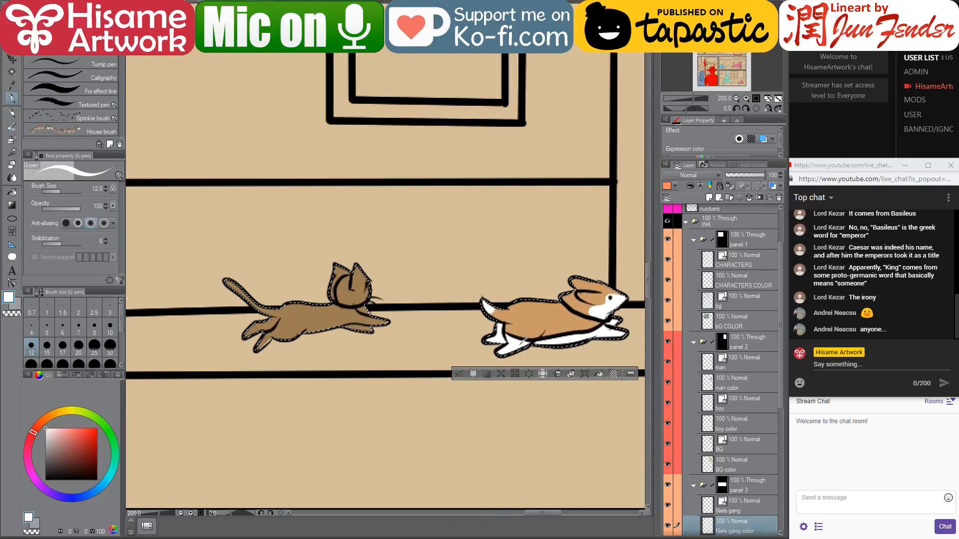
drag(349, 268, 408, 308)
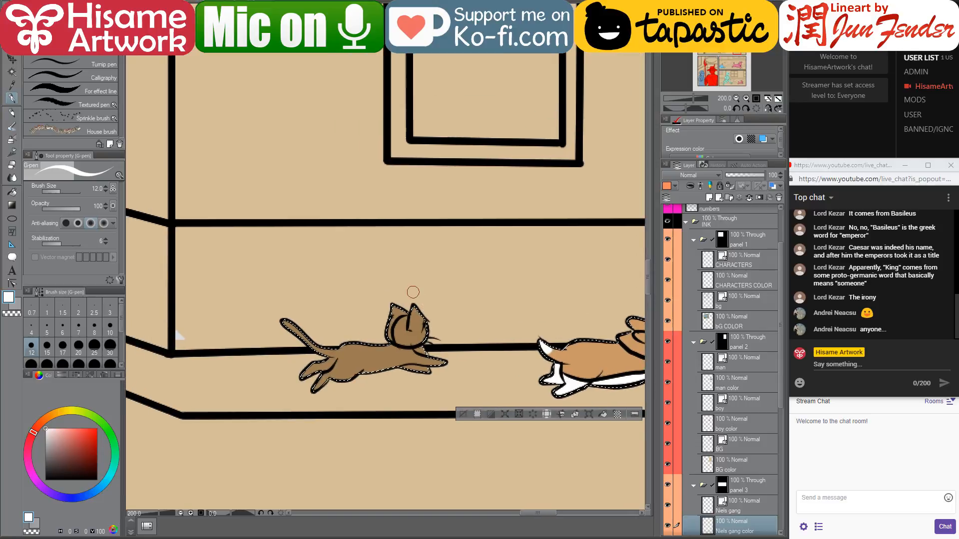
key(bracketright)
key(bracketright)
key(bracketright)
key(bracketright)
key(bracketright)
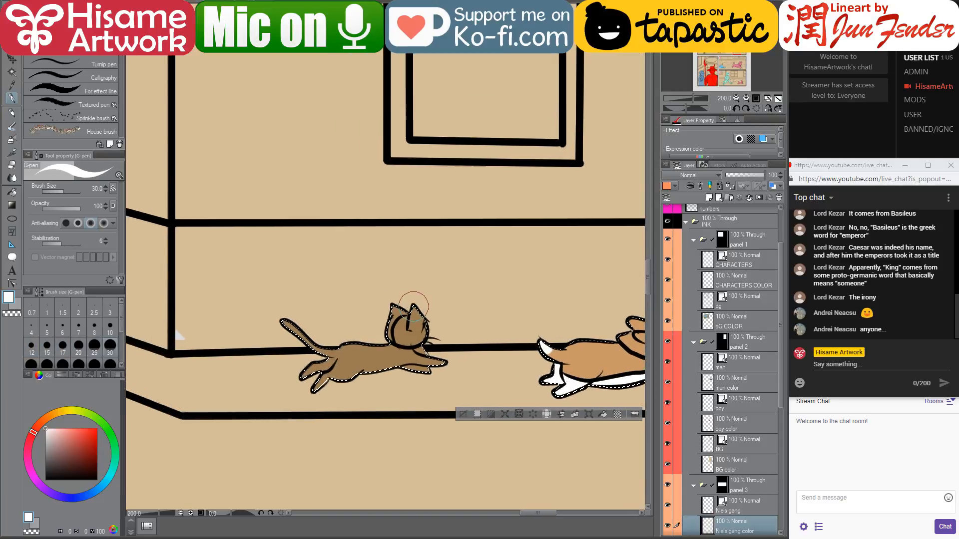
key(bracketright)
mouse_move(284, 325)
mouse_down()
mouse_move(427, 330)
mouse_move(241, 354)
mouse_move(498, 359)
mouse_up()
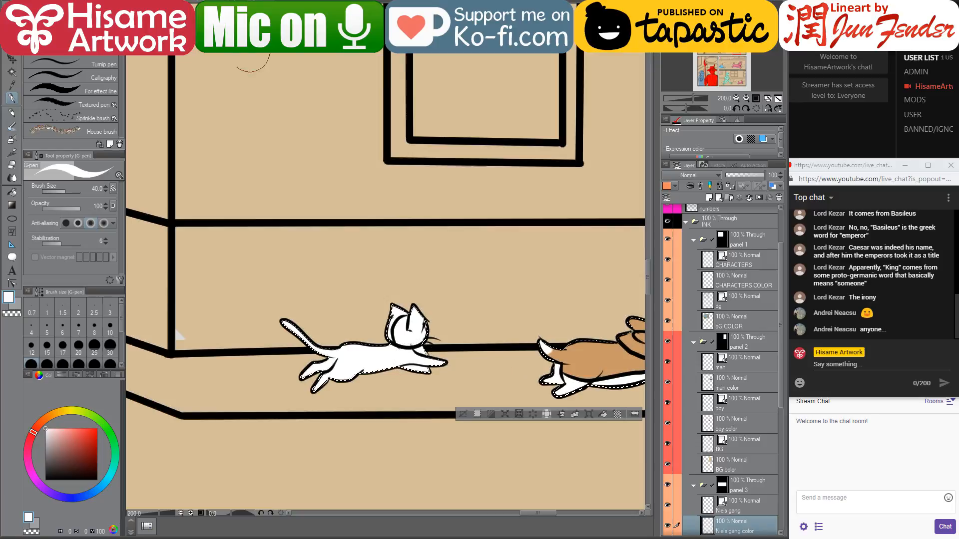
- Sample the dark gray of the cat's fur on the reference page and check its markings
click(245, 4)
alt+click(613, 349)
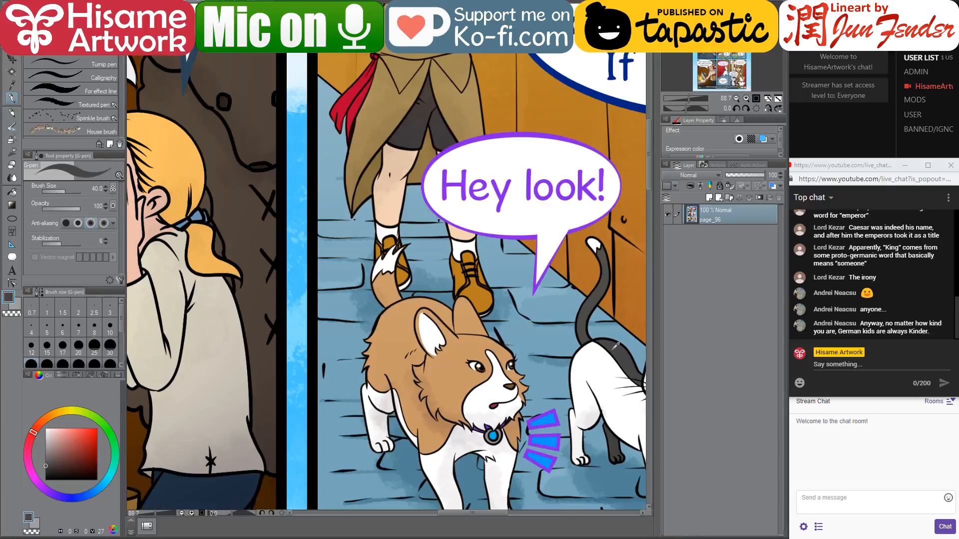
drag(544, 306, 492, 310)
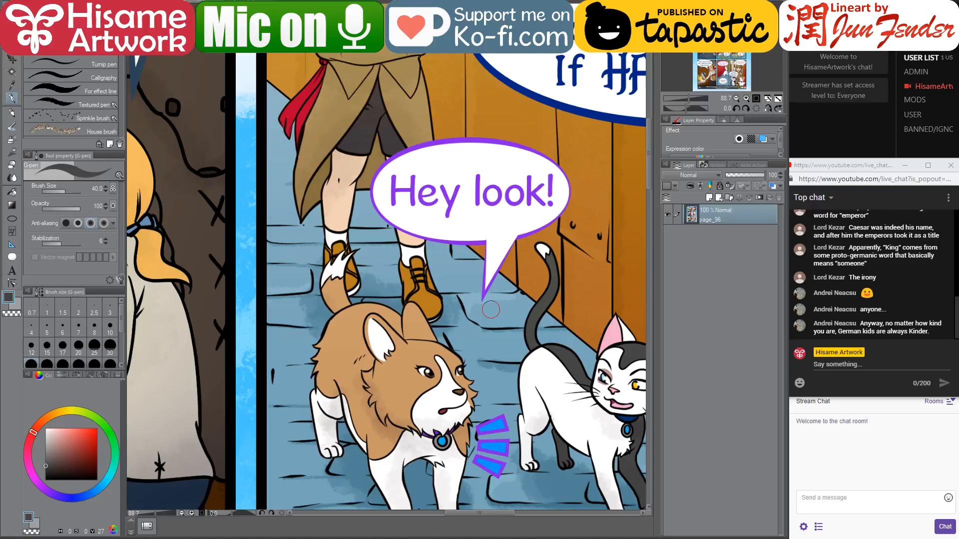
key(ctrl+Tab)
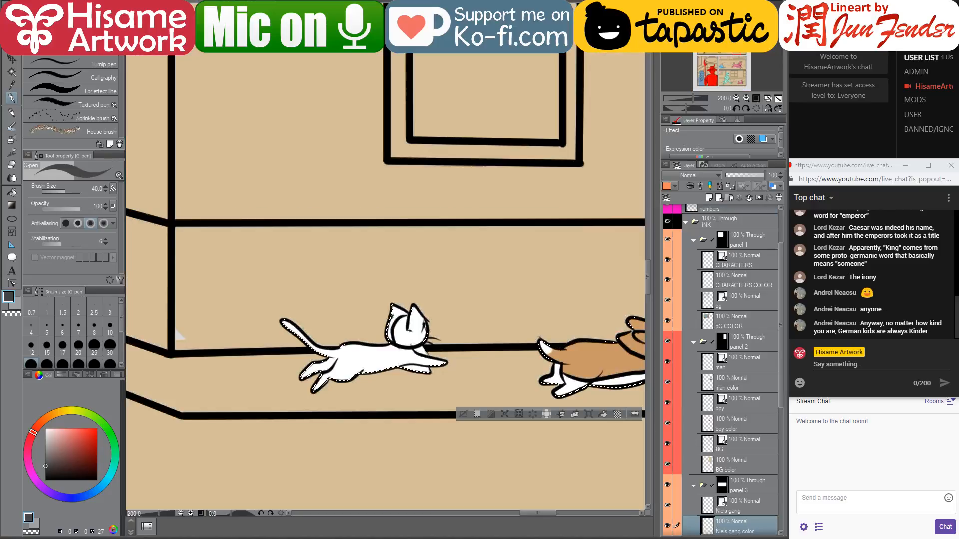
- Paint the running cat's tail, rump and far hind leg dark gray with the G-pen
scroll(317, 332, up, 2)
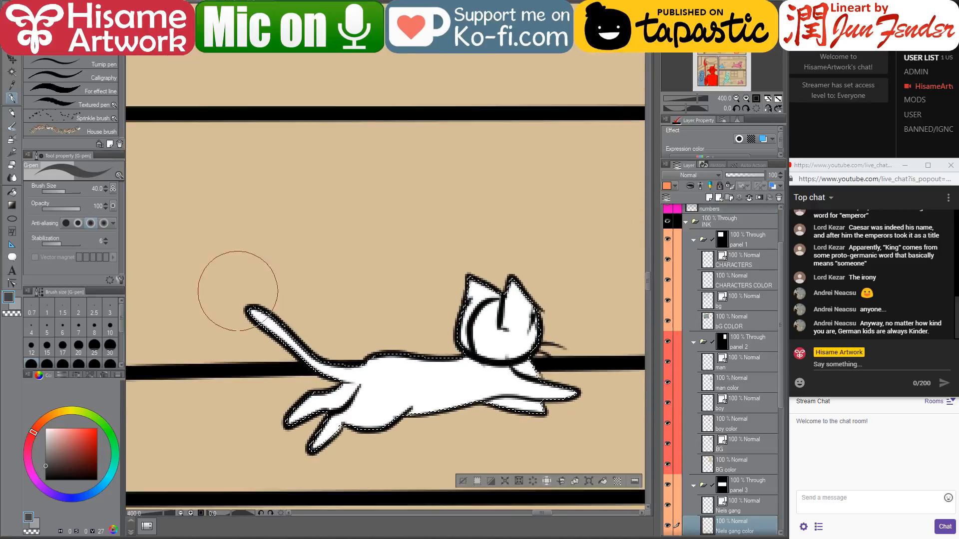
mouse_move(237, 291)
mouse_down()
mouse_move(320, 350)
mouse_move(309, 359)
mouse_move(322, 352)
mouse_move(294, 384)
mouse_move(381, 334)
mouse_move(322, 340)
mouse_move(319, 357)
mouse_move(391, 342)
mouse_up()
key(bracketleft)
key(bracketleft)
key(bracketleft)
key(bracketleft)
key(bracketleft)
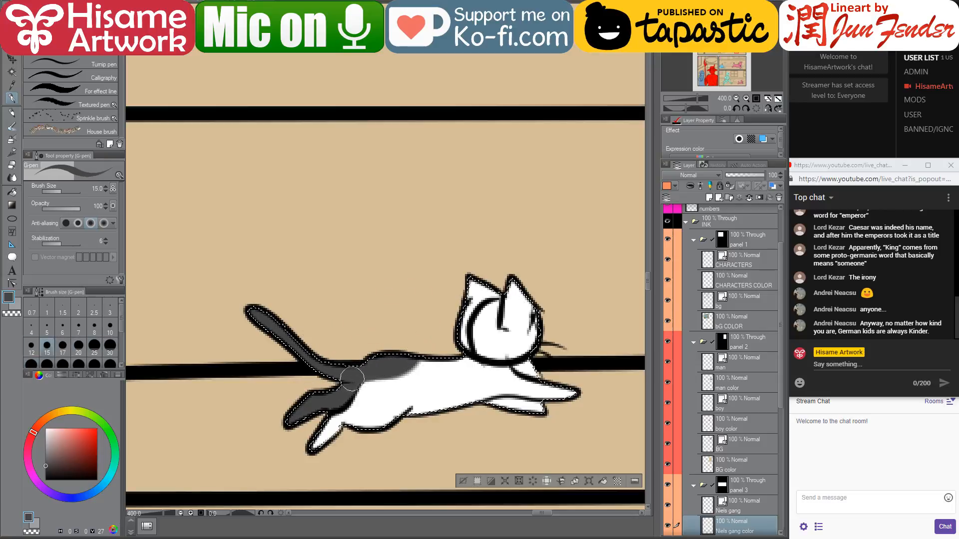
- Refine the cat's gray and white markings at brush size 8, extending the dark gray along the back, rear ear and side of the head
key(bracketleft)
key(bracketleft)
key(bracketleft)
key(x)
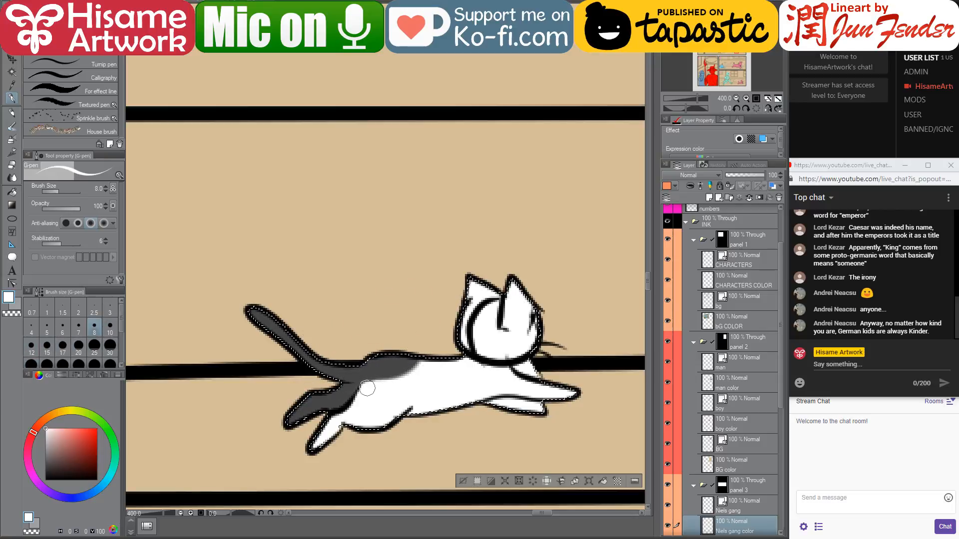
mouse_move(367, 388)
mouse_down()
mouse_move(389, 379)
mouse_move(422, 396)
mouse_move(397, 364)
mouse_move(403, 372)
mouse_move(469, 365)
mouse_move(405, 361)
mouse_move(475, 357)
mouse_move(462, 348)
mouse_move(471, 303)
mouse_move(497, 293)
mouse_move(463, 304)
mouse_move(484, 283)
mouse_move(459, 289)
mouse_up()
alt+click(397, 367)
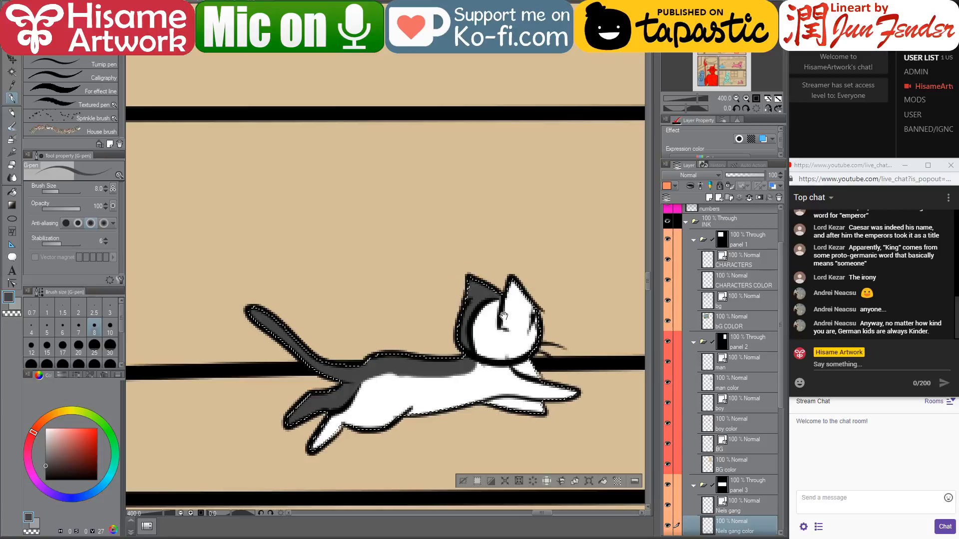
- Paint the cat's far front leg dark gray and clear the selection
drag(503, 316, 422, 314)
drag(426, 357, 422, 373)
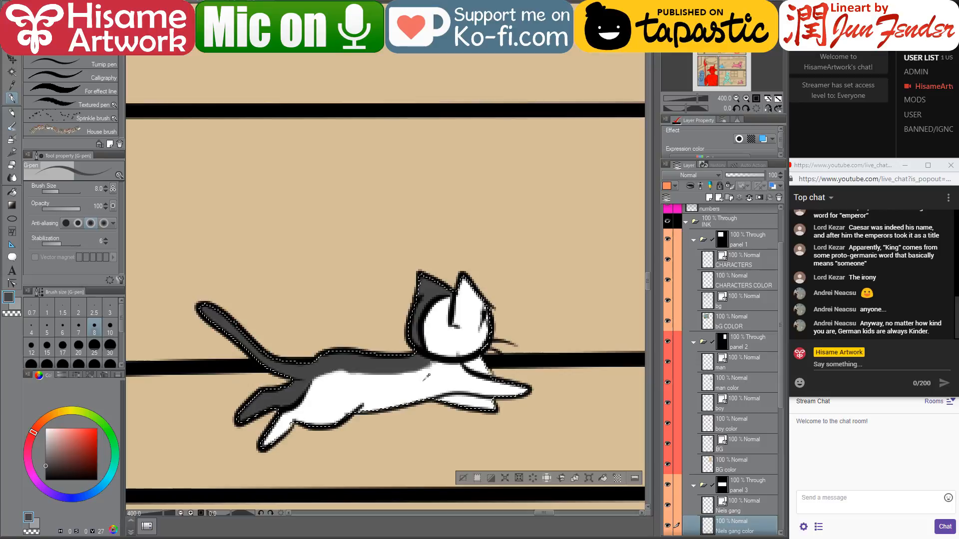
drag(435, 406, 497, 408)
key(ctrl+d)
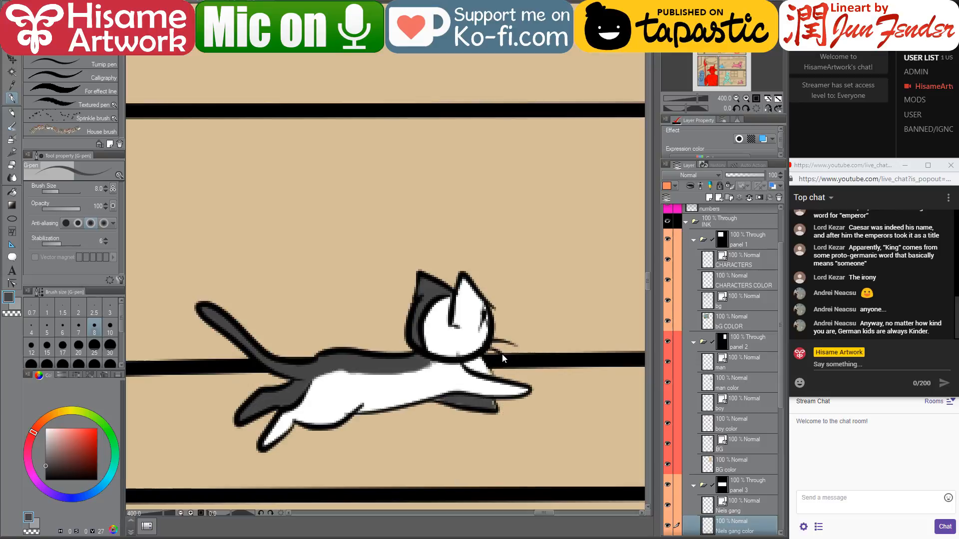
- Touch up the dark gray on the cat's far front paw with a finer G-pen, about size 4 to 5
key(bracketleft)
key(bracketleft)
key(bracketleft)
key(bracketleft)
key(bracketleft)
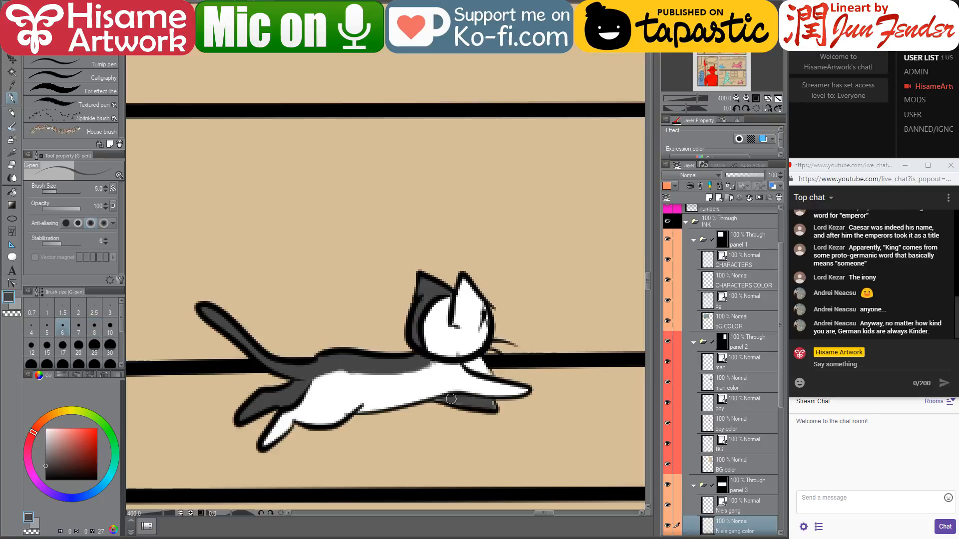
key(bracketright)
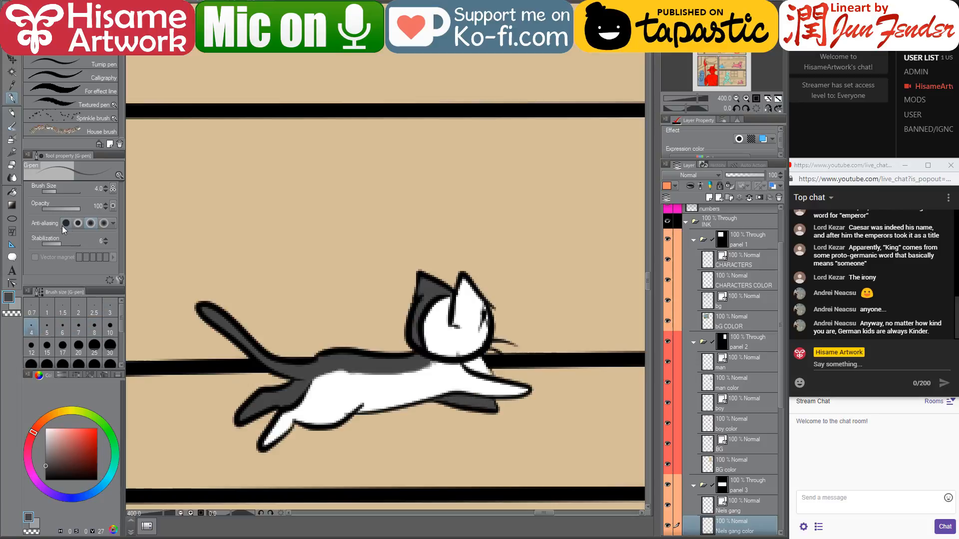
- Erase the white spill below the cat's chin with the Hard eraser, reducing its size from 10 to 7
click(12, 165)
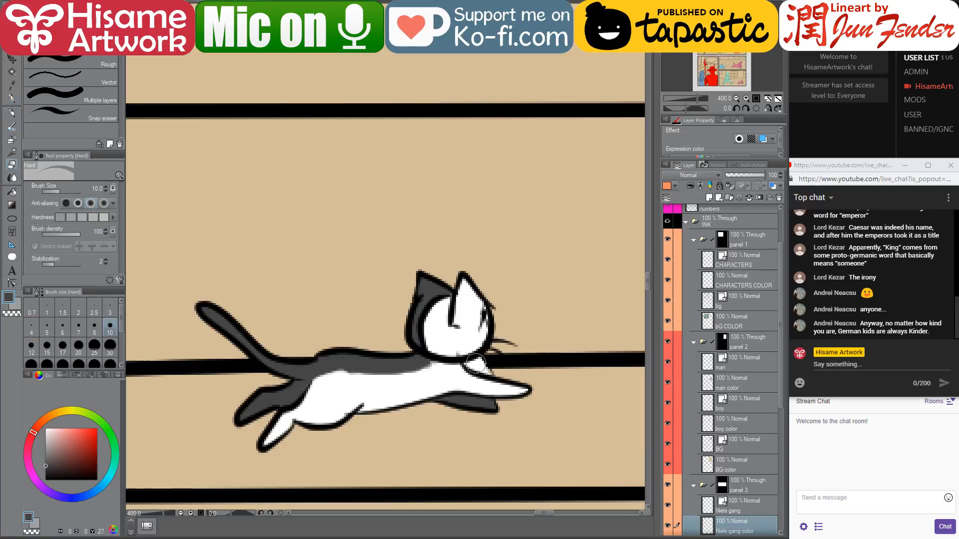
drag(474, 361, 482, 365)
key(bracketleft)
key(bracketleft)
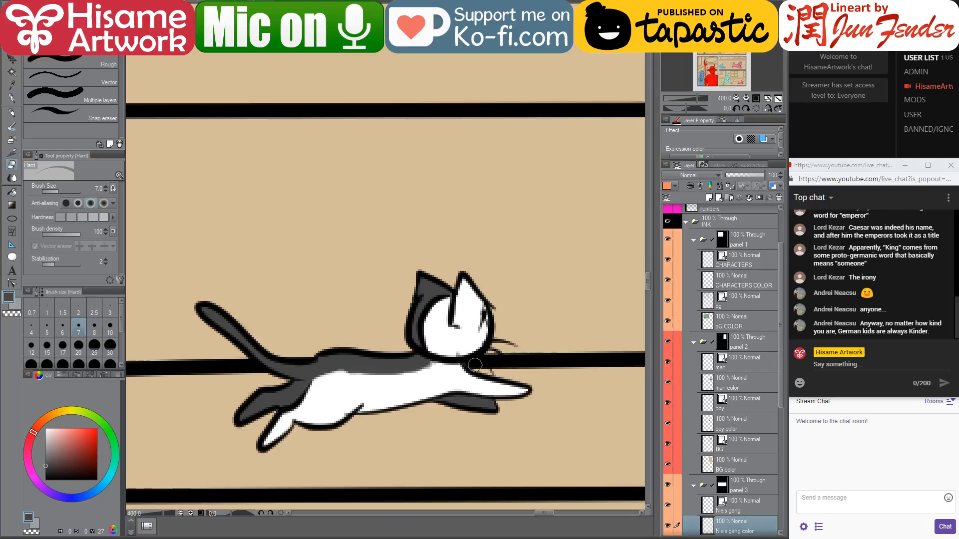
- Check the colored cat, dog and boy within the page and make panel 3's BG color layer active
scroll(570, 361, down, 8)
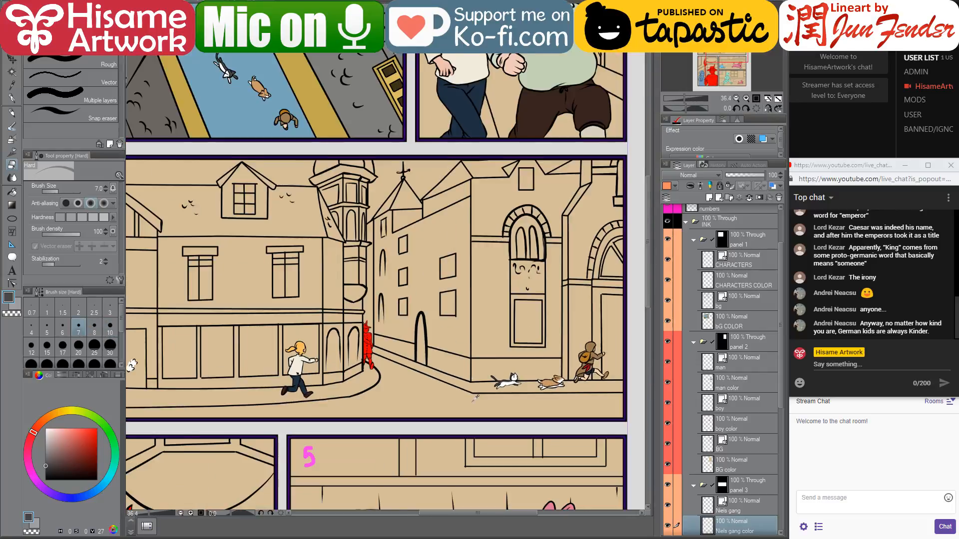
scroll(563, 385, up, 5)
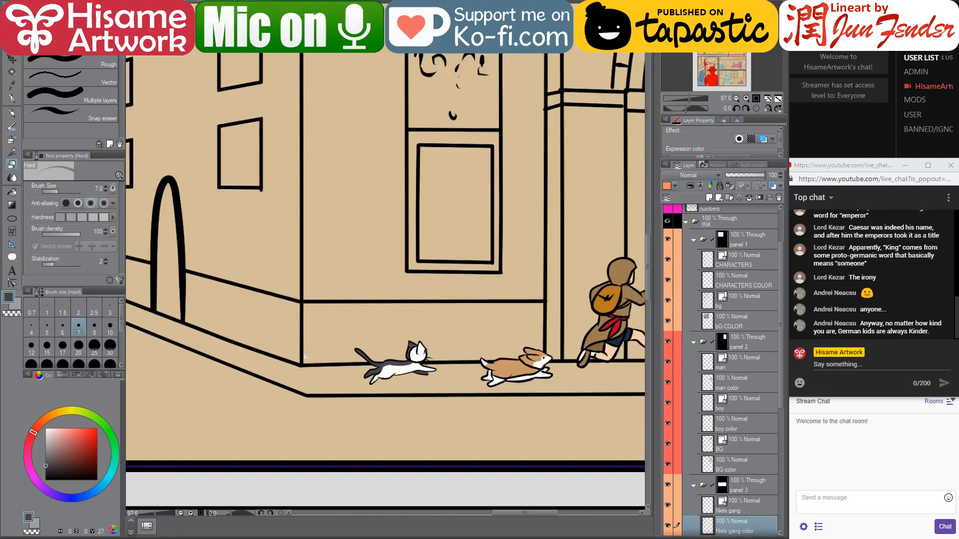
scroll(477, 427, down, 3)
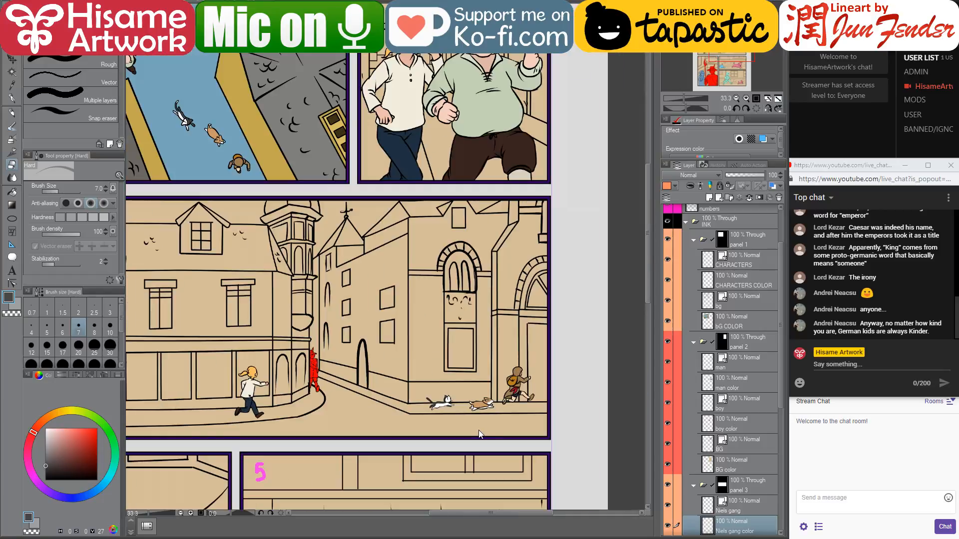
drag(491, 401, 527, 383)
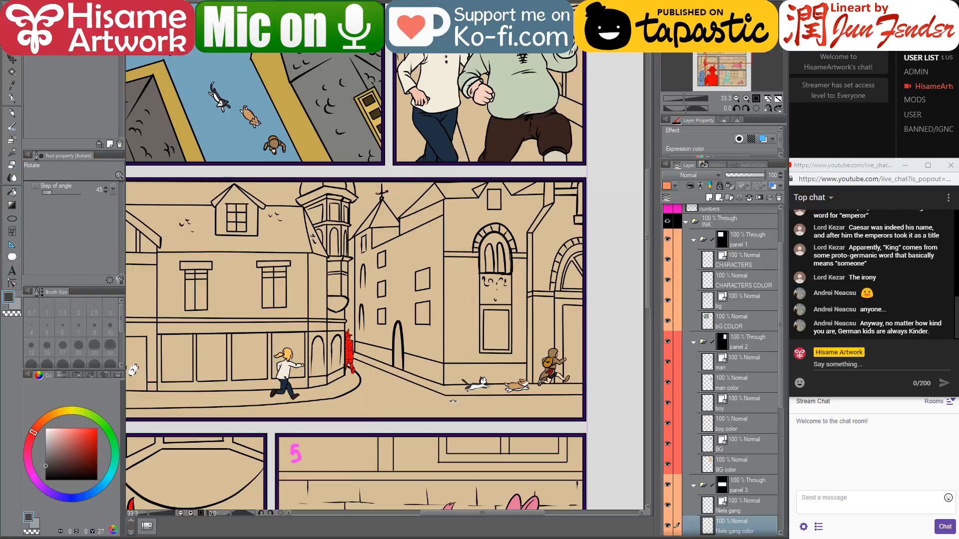
ctrl+shift+click(446, 356)
scroll(446, 357, down, 3)
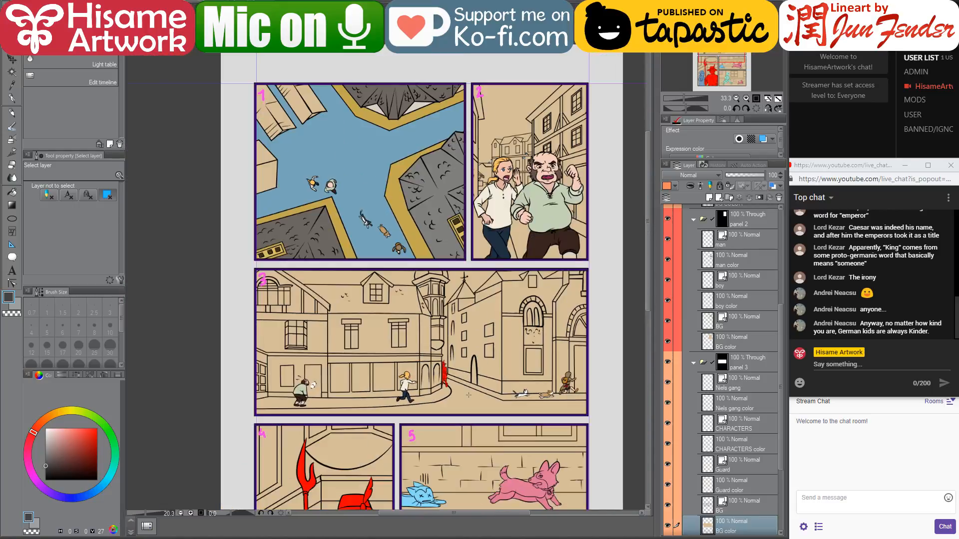
scroll(468, 395, down, 1)
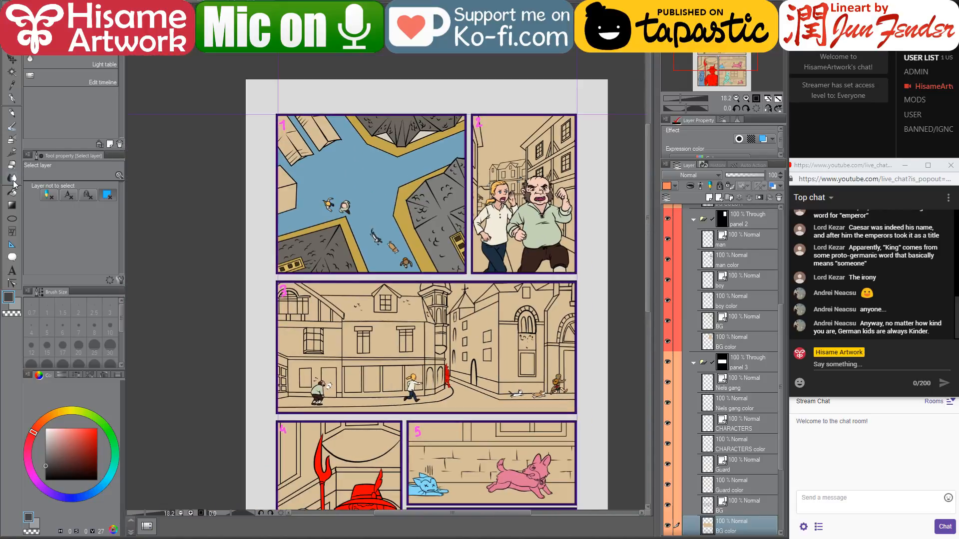
- Fill the street in panel 3 with the light blue used for the streets in panel 1
click(12, 192)
scroll(534, 400, up, 3)
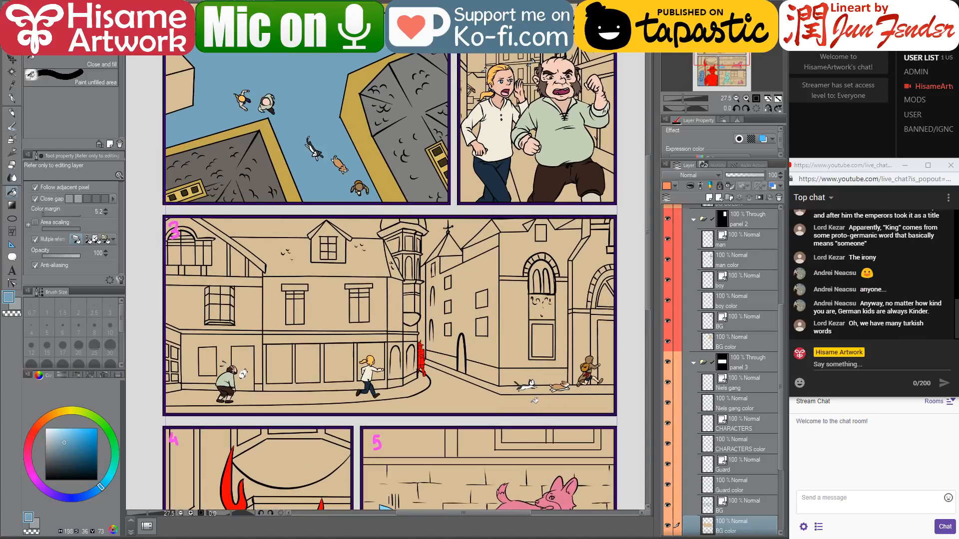
scroll(727, 489, down, 2)
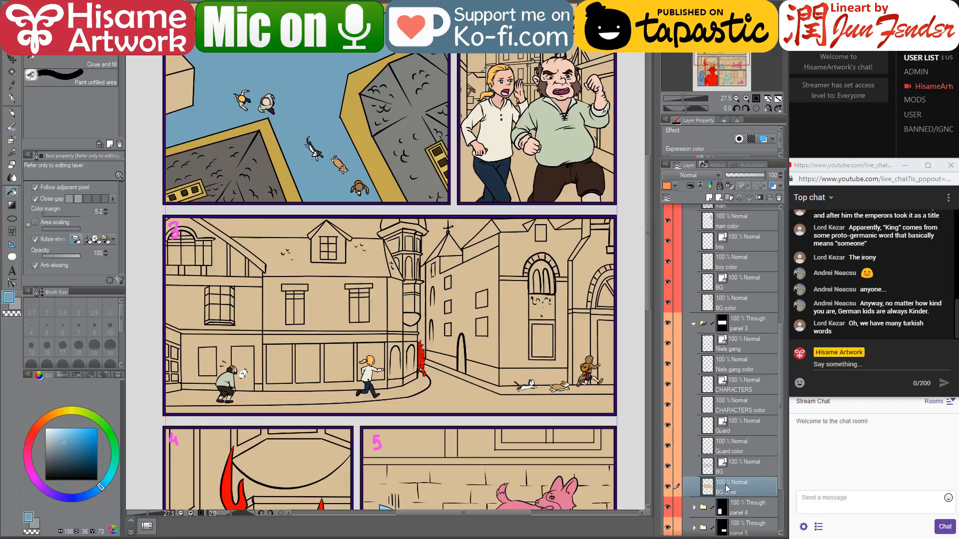
scroll(727, 489, down, 1)
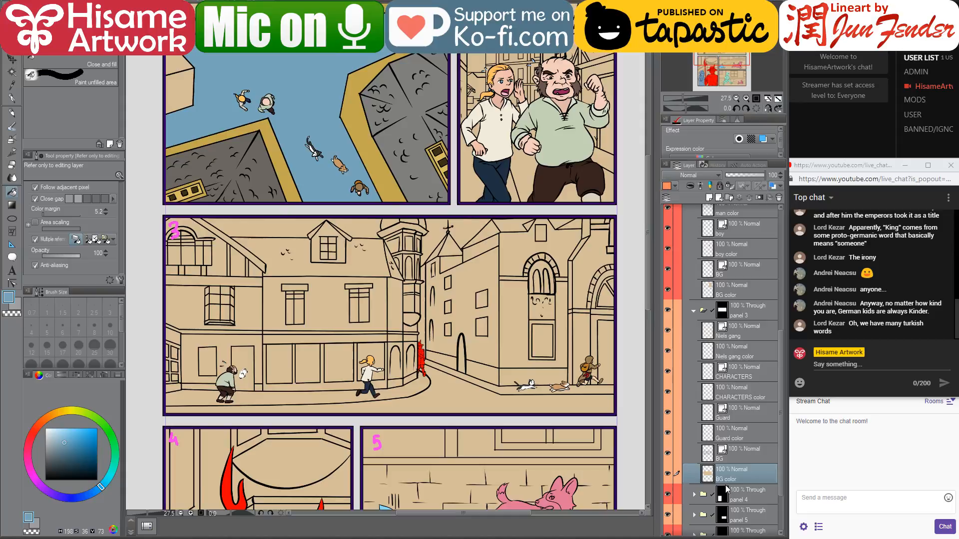
click(455, 400)
- Sample the ochre sidewalk color from panel 1, hide panel 3's character layers and fill both of its sidewalks
alt+click(353, 106)
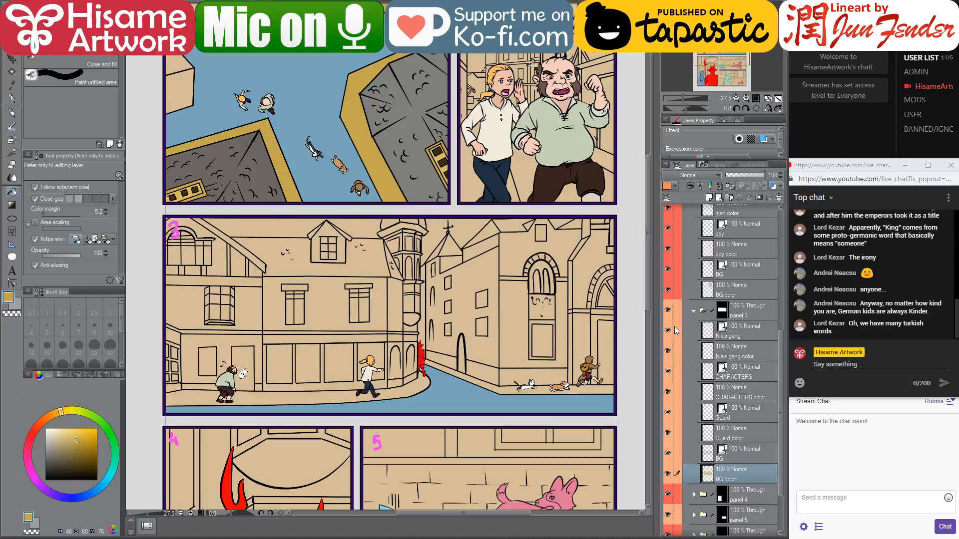
click(667, 370)
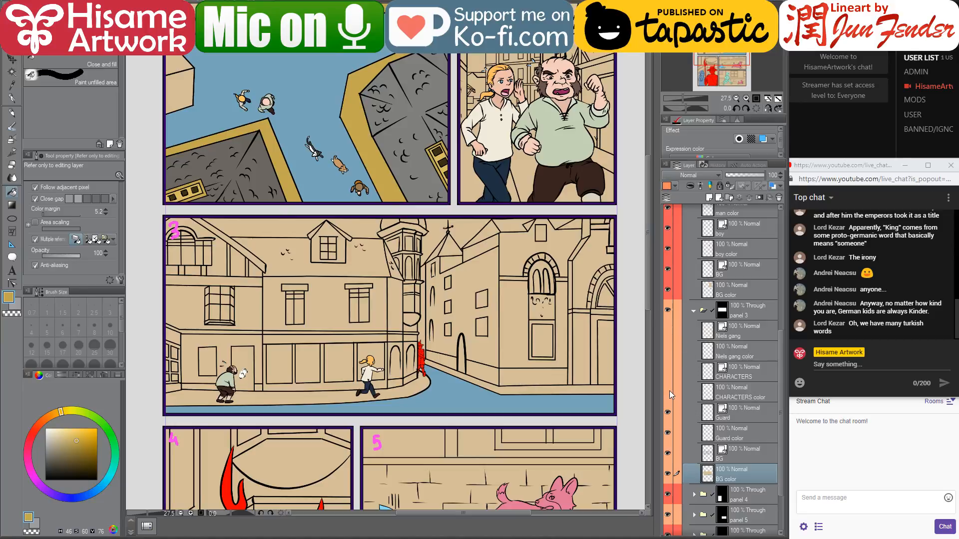
click(514, 386)
click(381, 391)
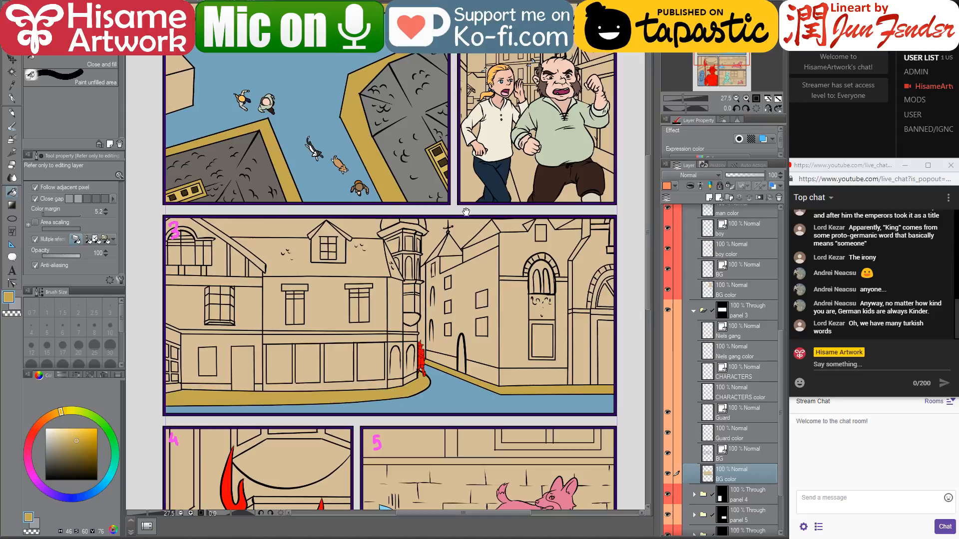
- Switch to the Google Street View reference and examine the corner building's roof, walls and shopfront
key(alt+Tab)
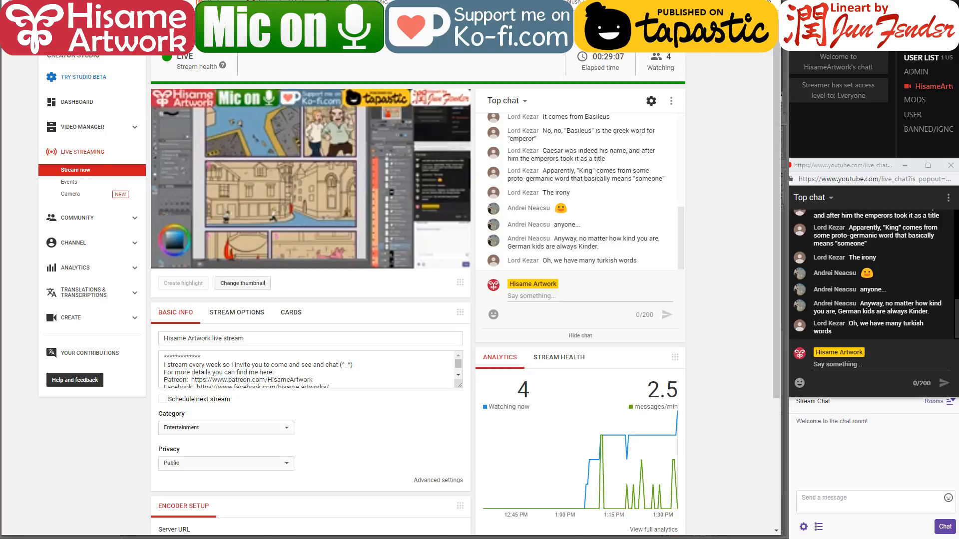
key(alt+Tab)
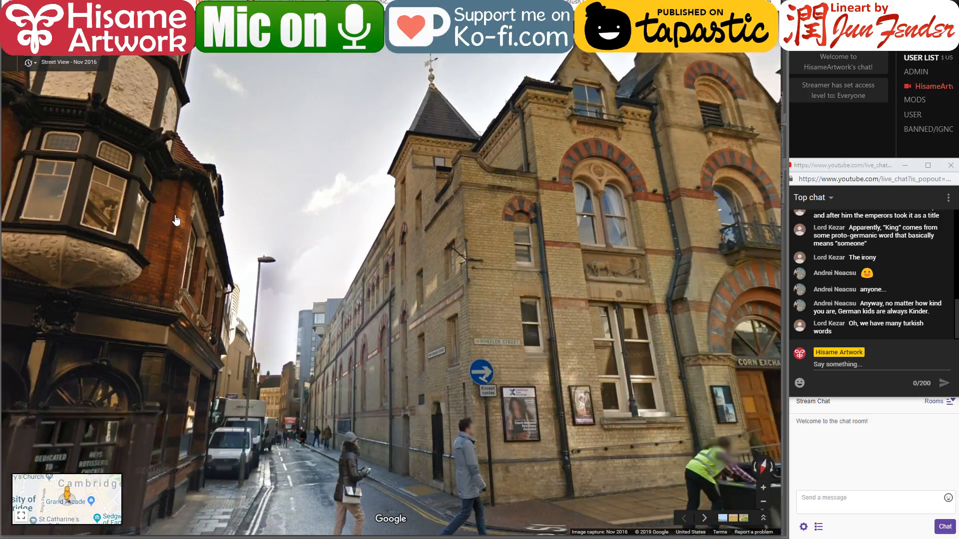
drag(123, 178, 597, 166)
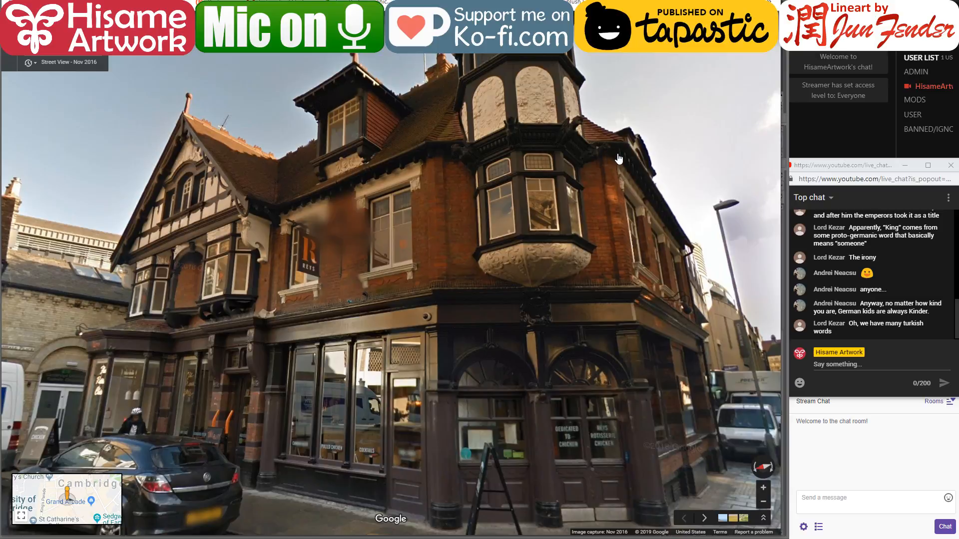
drag(618, 159, 432, 180)
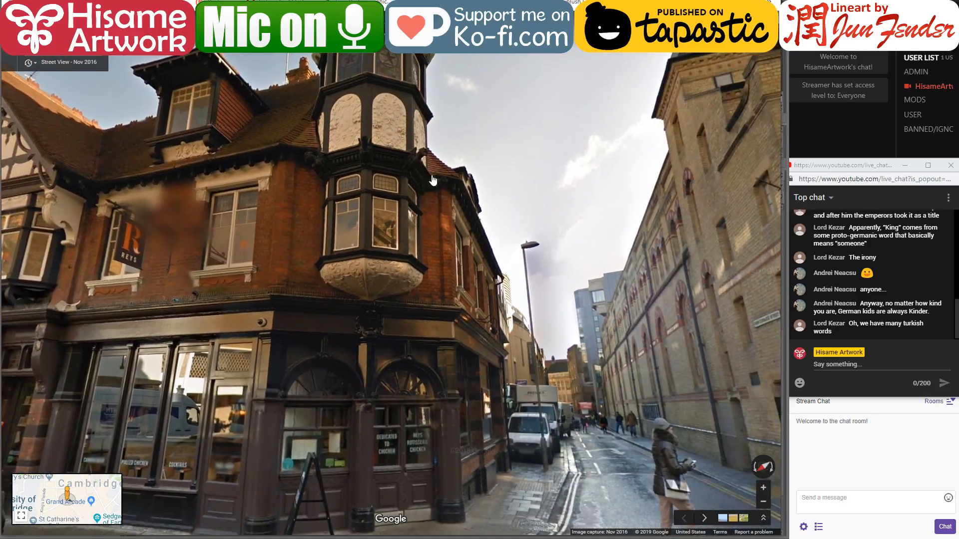
key(alt+Tab)
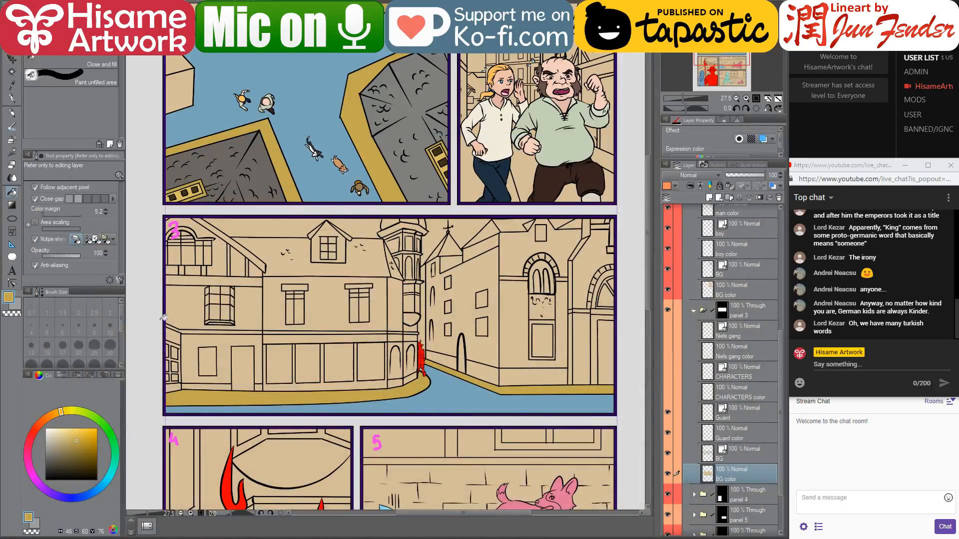
- Choose an orange-red and fill the corner building's main roof, its side slopes and the dormer roof in panel 3
click(41, 431)
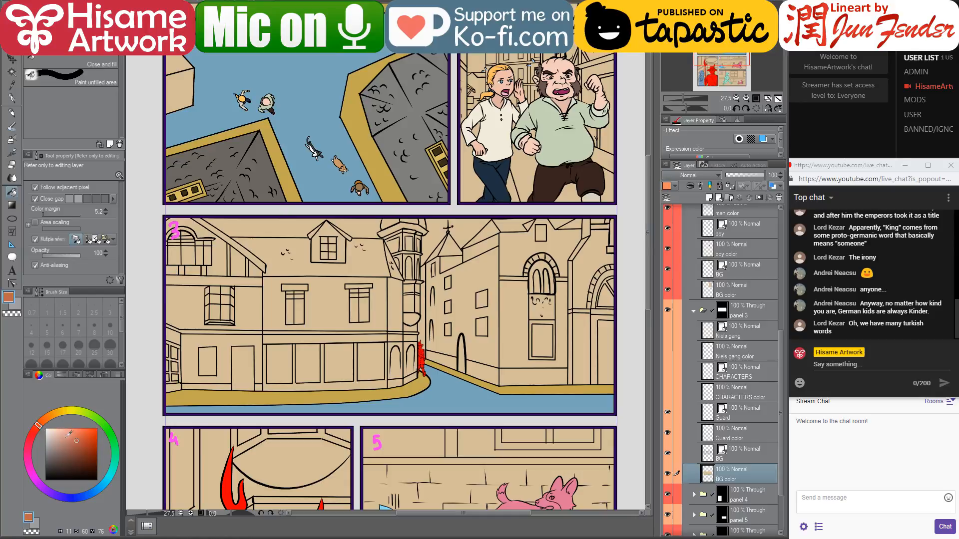
click(282, 264)
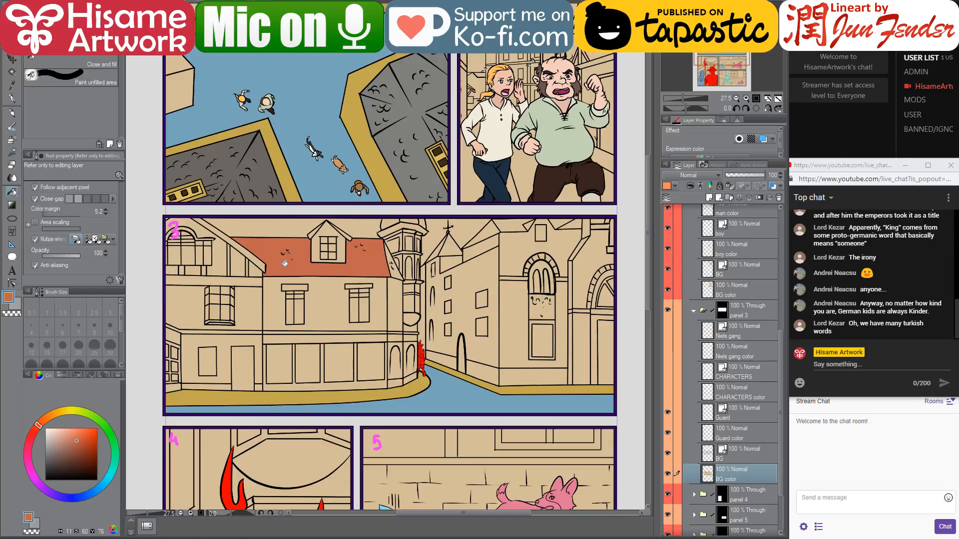
click(399, 272)
click(257, 258)
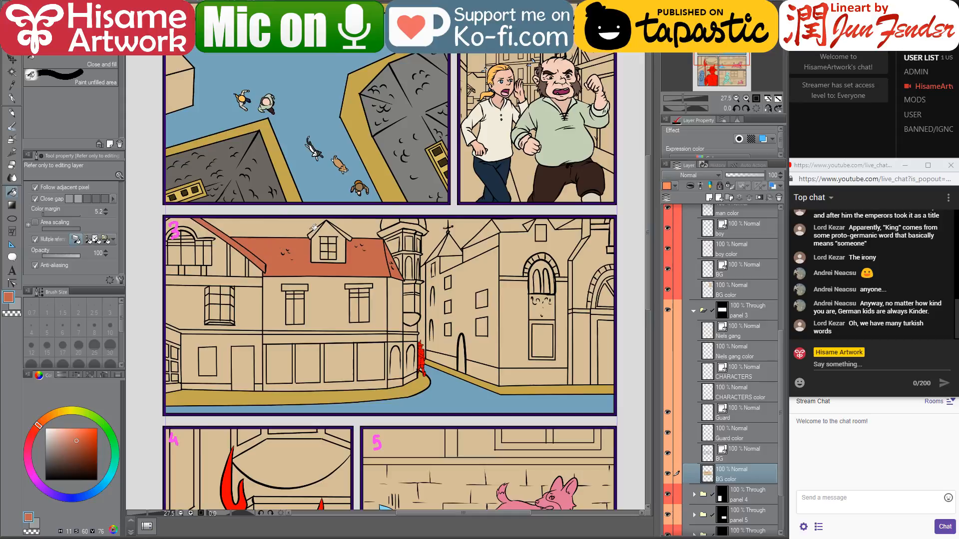
click(316, 231)
click(348, 235)
- Examine the corner tower's domed top and the neighboring roofs in the Google Street View reference
key(alt+Tab)
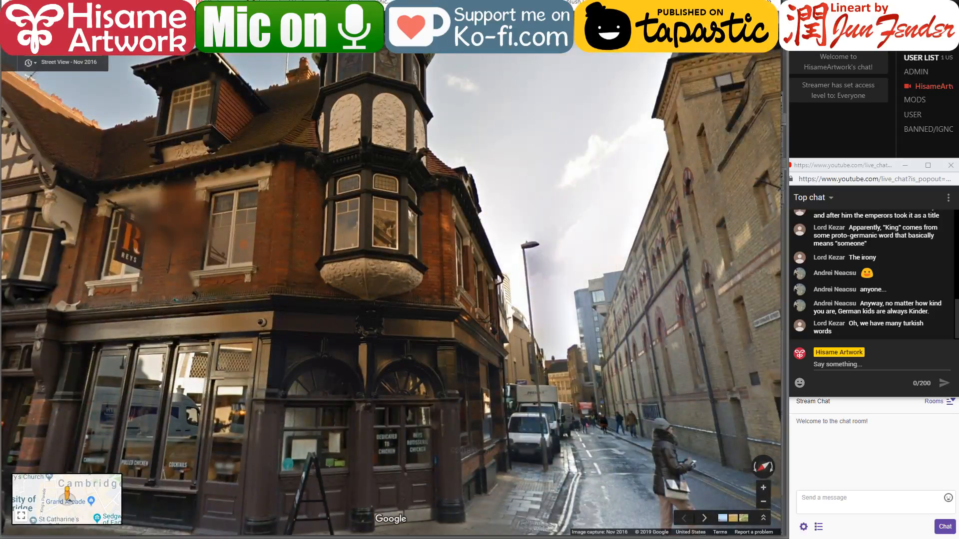
drag(340, 215, 310, 294)
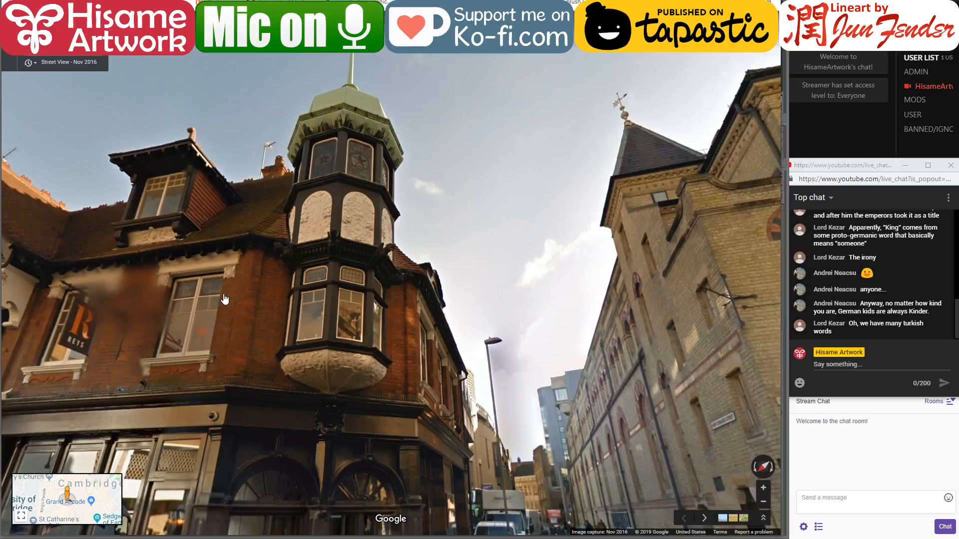
drag(225, 299, 183, 257)
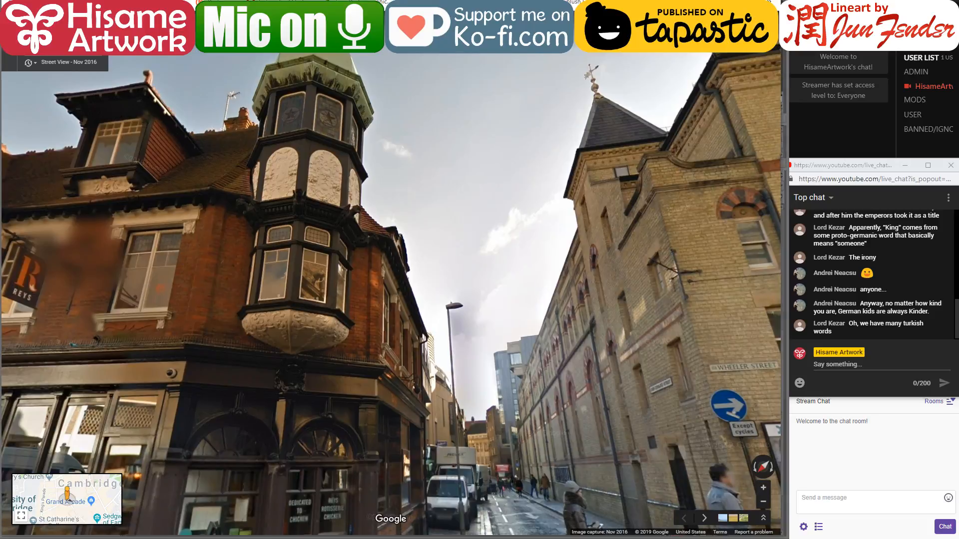
key(alt+Tab)
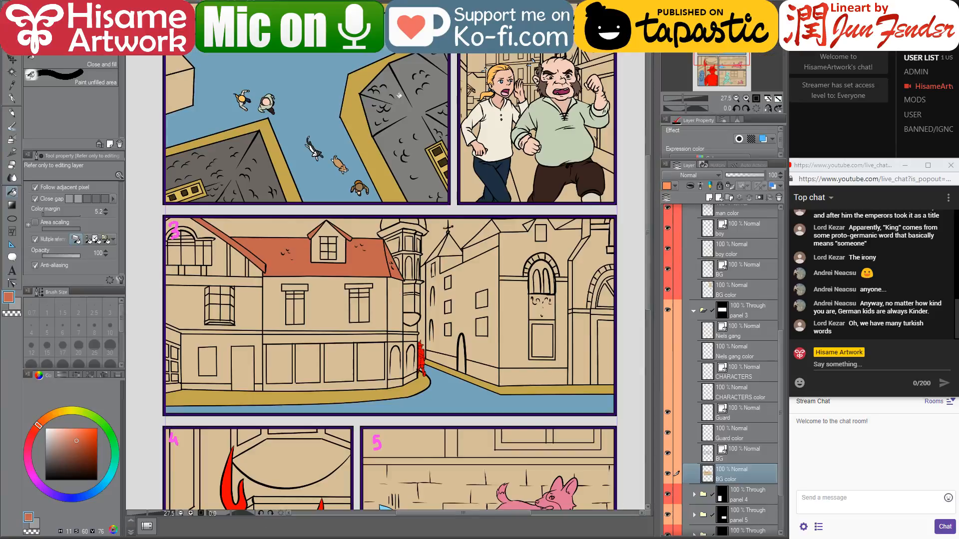
- Fill the corner tower's dome in panel 3 with the orange-red and examine the tower's lower part in the Street View reference
click(395, 220)
click(277, 536)
mouse_move(405, 420)
mouse_down()
mouse_move(624, 300)
mouse_move(727, 309)
mouse_up()
drag(549, 295, 257, 282)
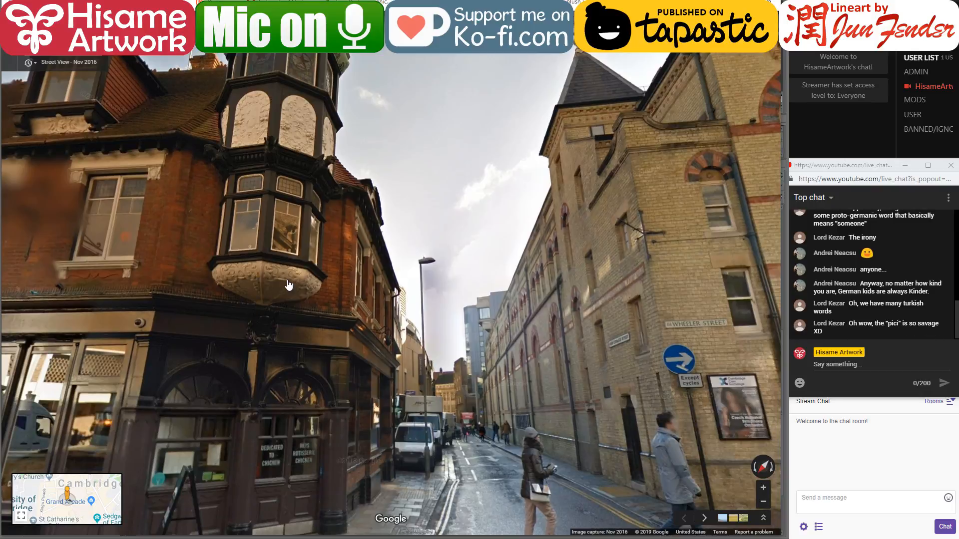
click(280, 537)
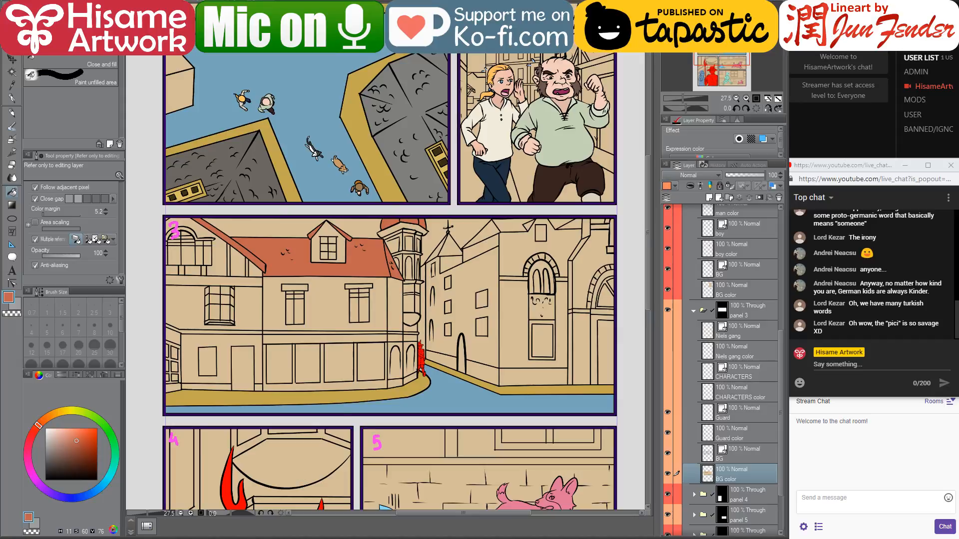
- Sample the dark brown of the heavy man's trousers in panel 2 and fill the corner tower's frame in panel 3, comparing with Street View
key(alt+Tab)
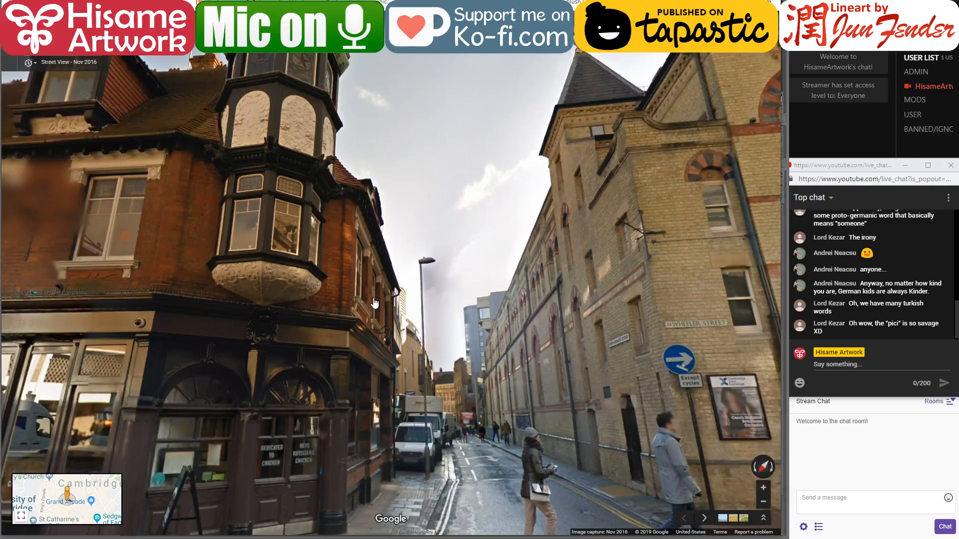
key(alt+Tab)
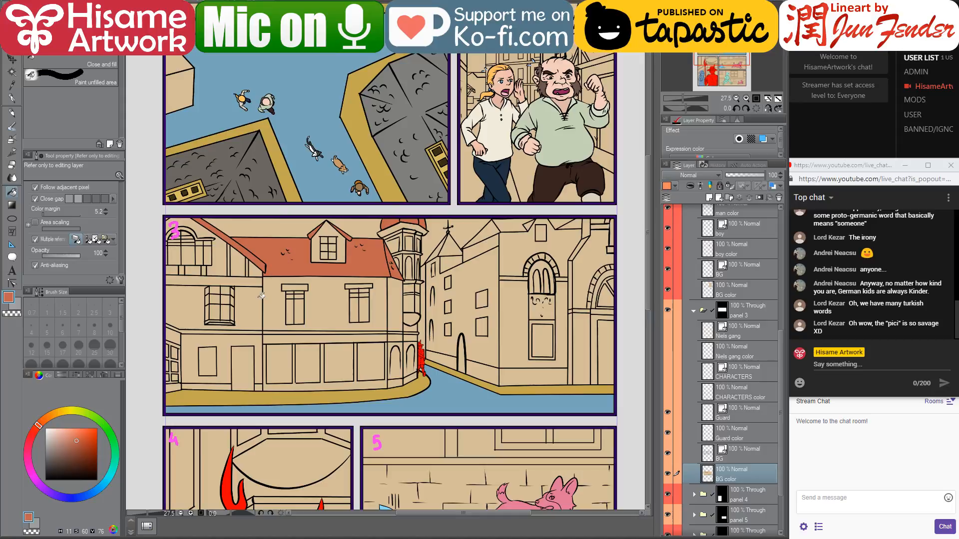
alt+click(551, 173)
key(alt+Tab)
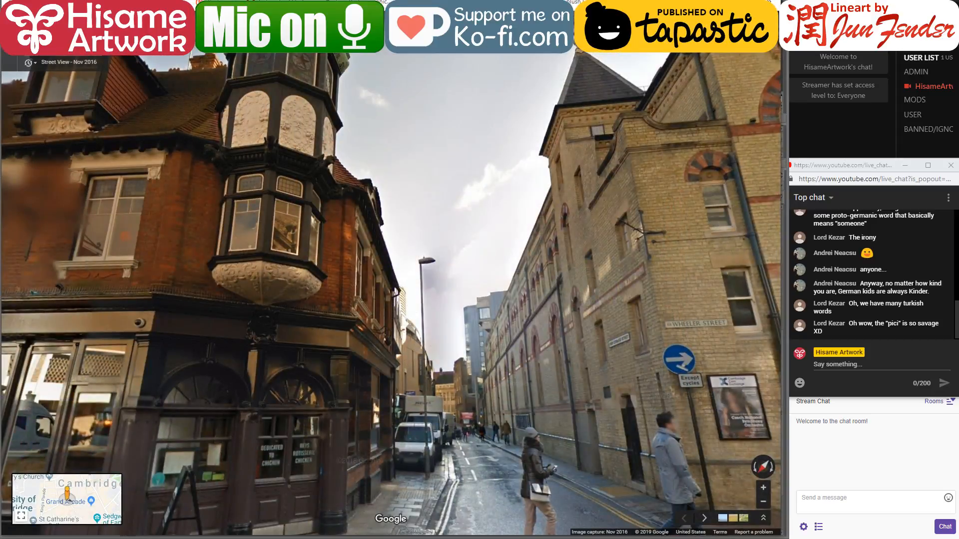
key(alt+Tab)
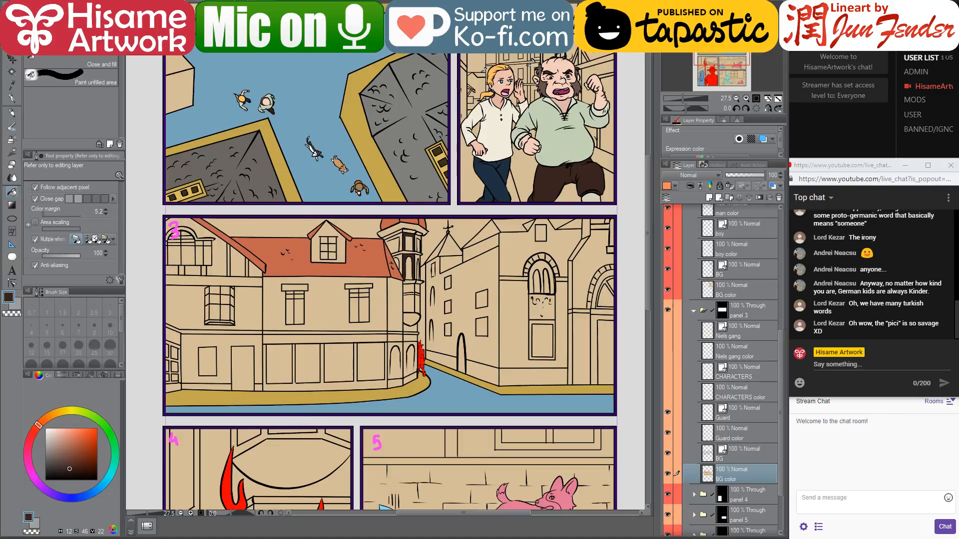
key(alt+Tab)
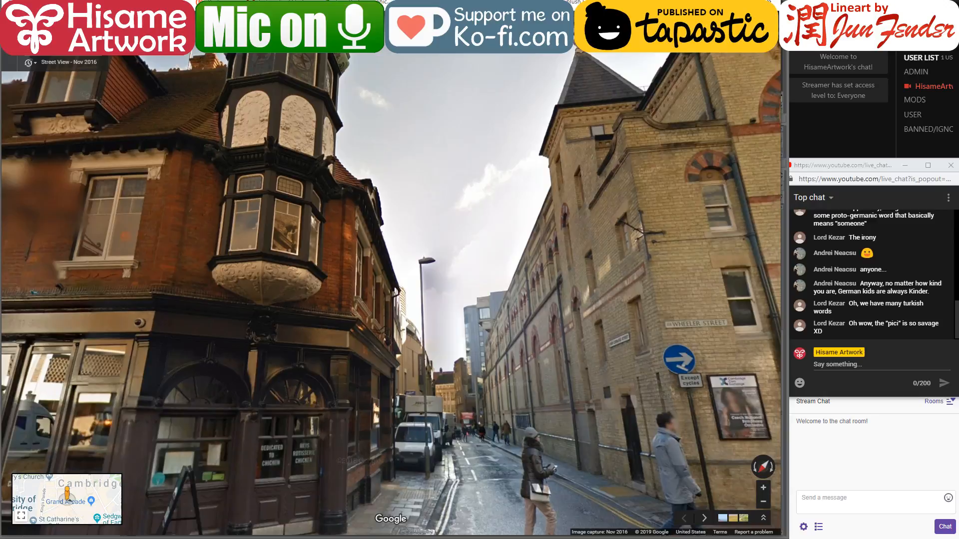
key(alt+Tab)
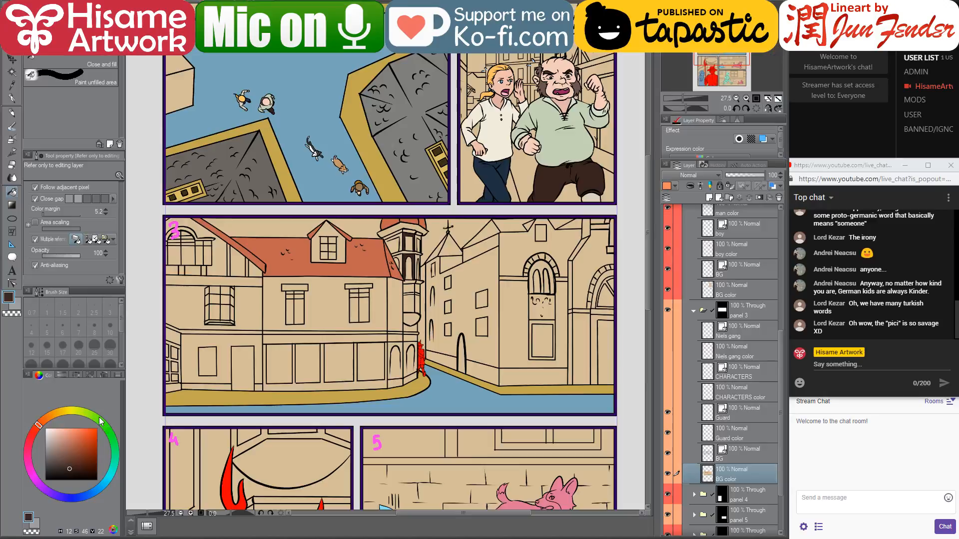
- Choose a pale pinkish white and fill the lintels above the corner building's two upper windows in panel 3
click(52, 431)
scroll(169, 260, up, 2)
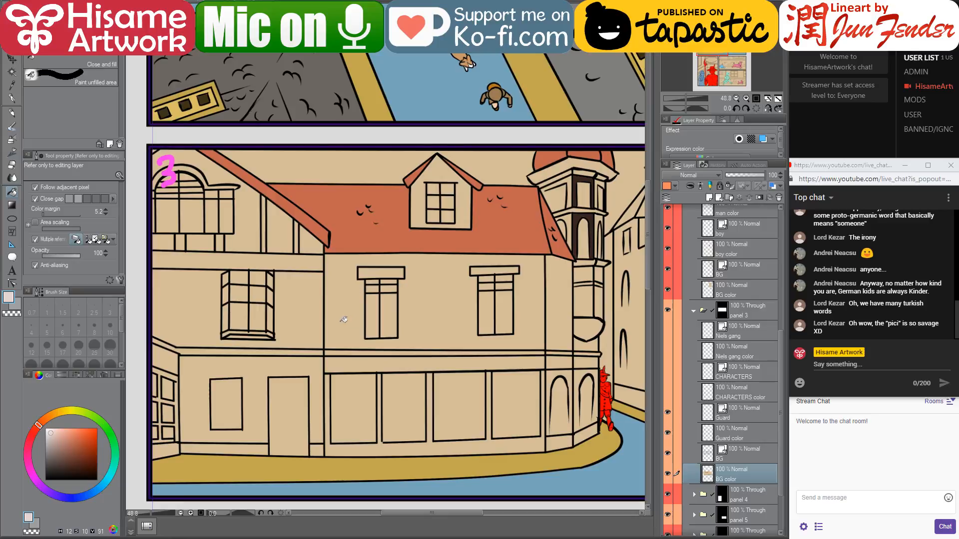
click(388, 272)
click(491, 275)
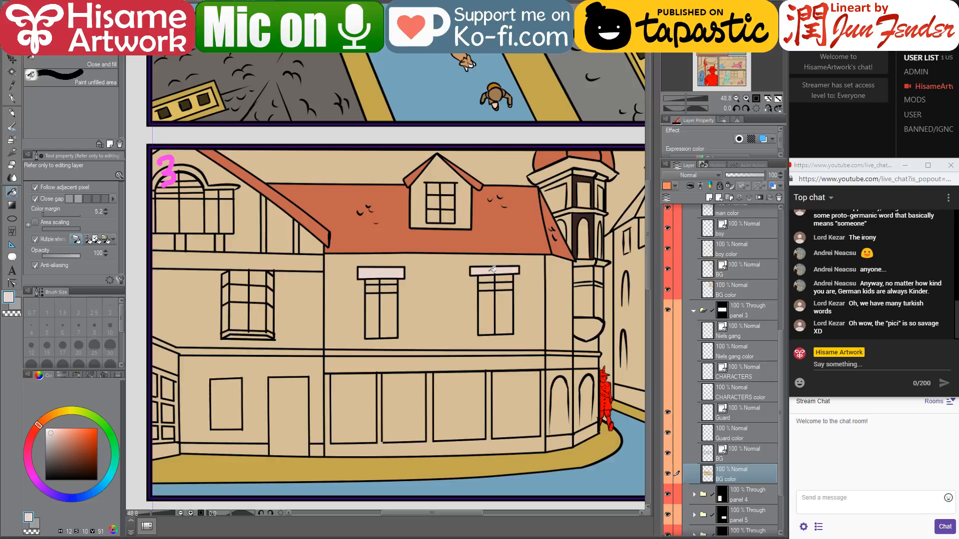
- Check the tower in the Street View reference, sample the lintel's pale color and fill the rounded base beneath the tower's bay window
alt+click(576, 203)
click(263, 537)
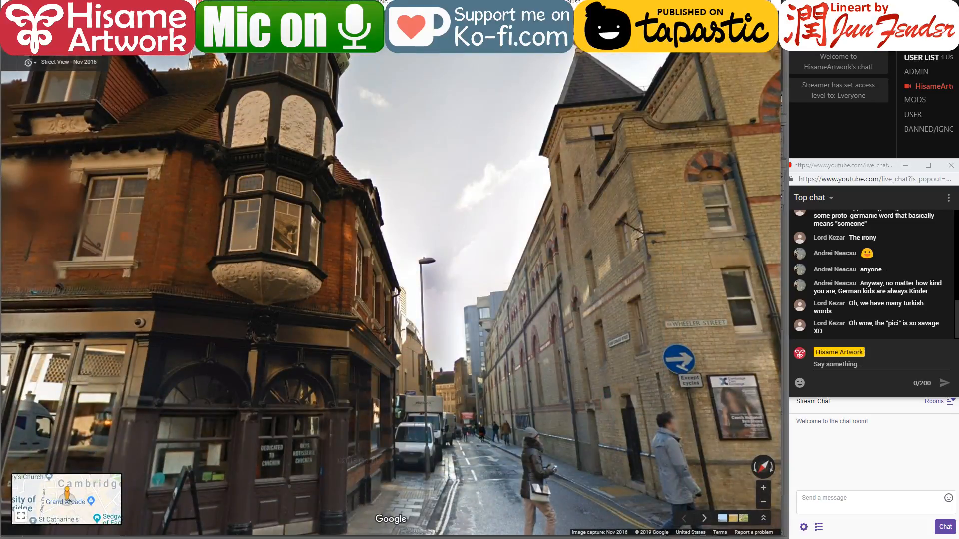
key(alt+Tab)
alt+click(398, 272)
click(590, 325)
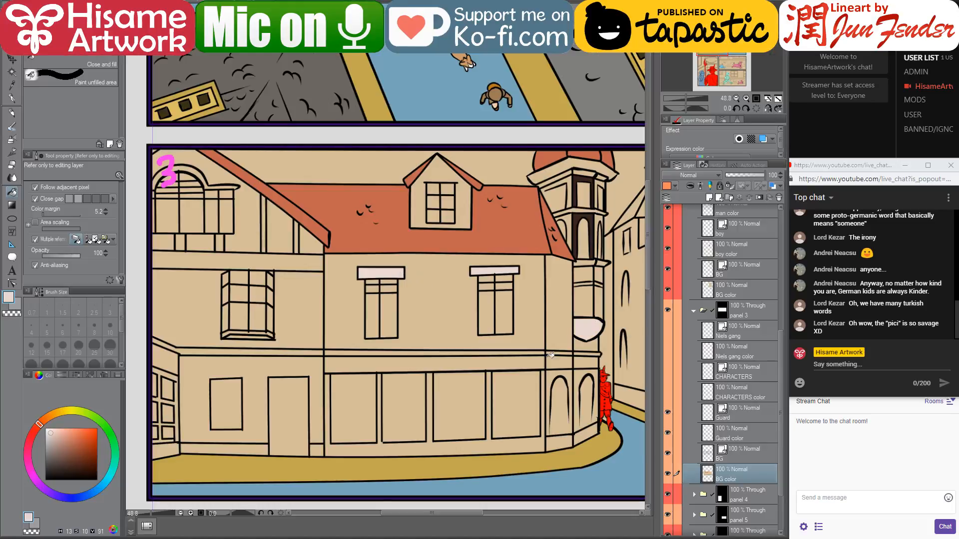
- Compare with the Street View reference and fill the corner building's upper front wall with the roof's orange-red
key(alt+Tab)
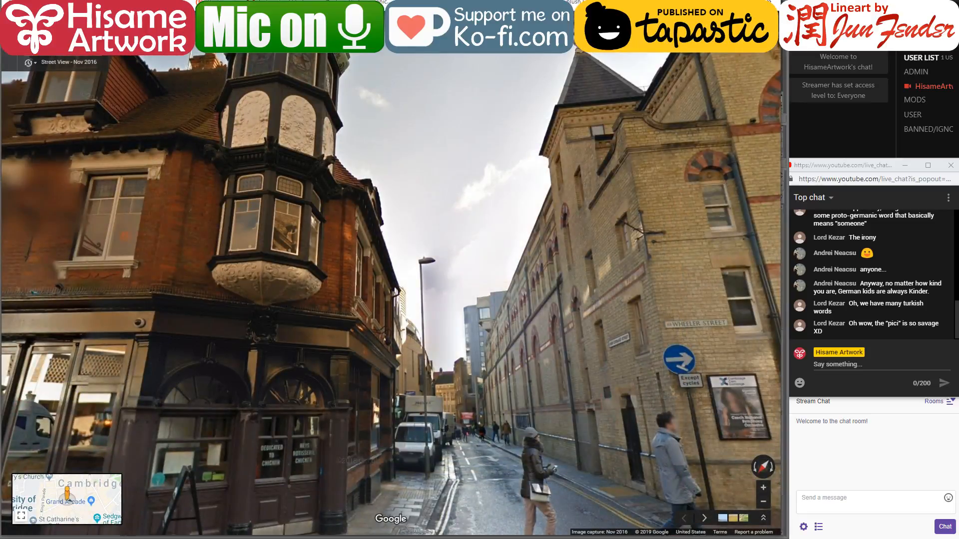
key(alt+Tab)
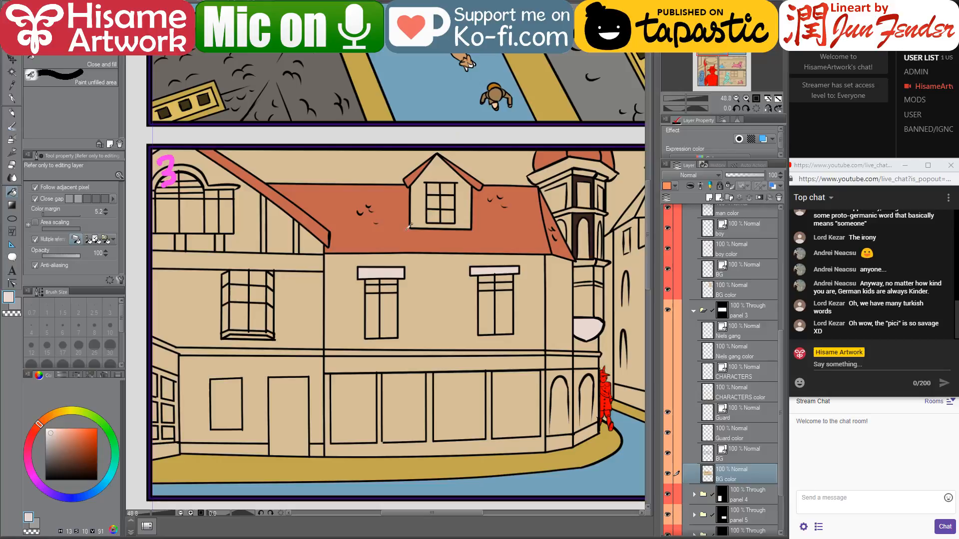
key(alt+Tab)
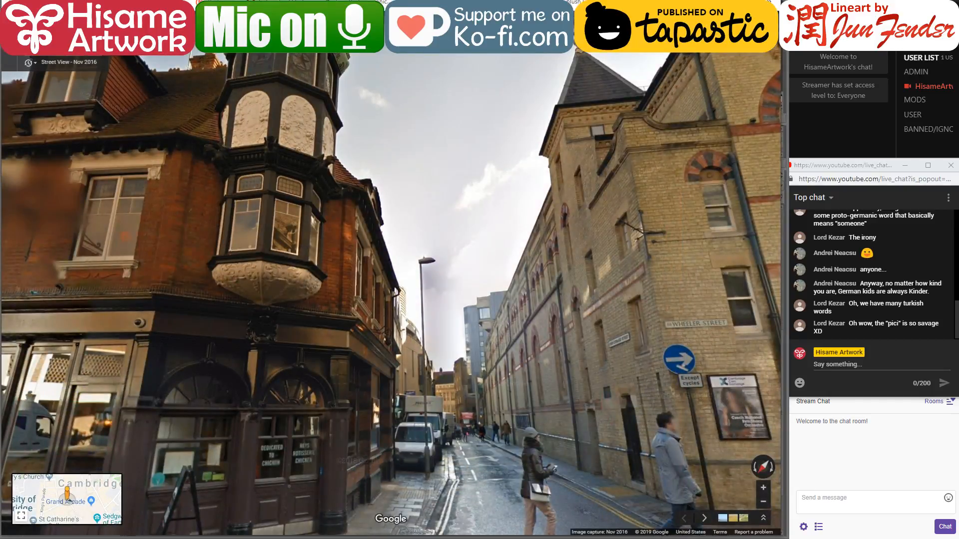
key(alt+Tab)
click(439, 275)
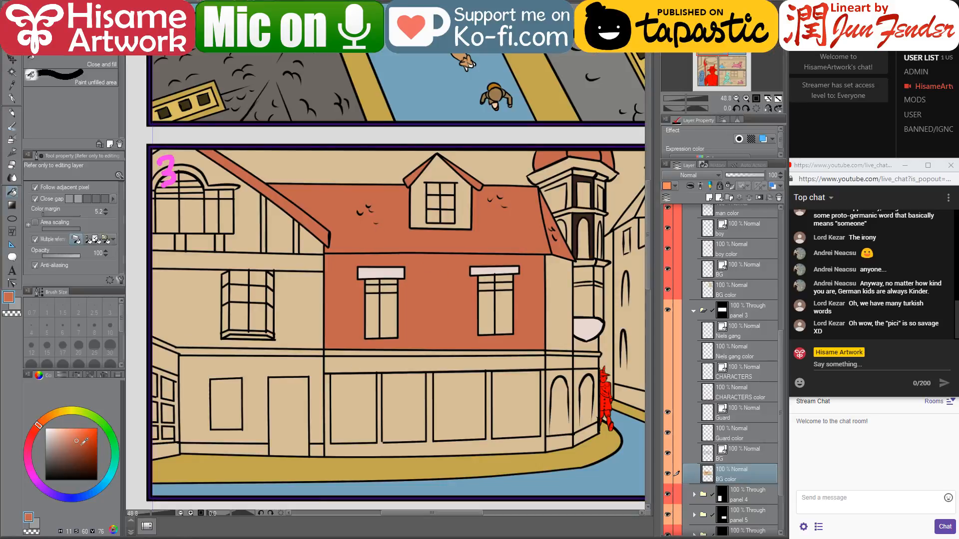
- Recolor the roofs with a darker orange-red, and fill the narrow wall section beside the tower with the sampled brick wall color
click(81, 445)
click(405, 225)
click(301, 213)
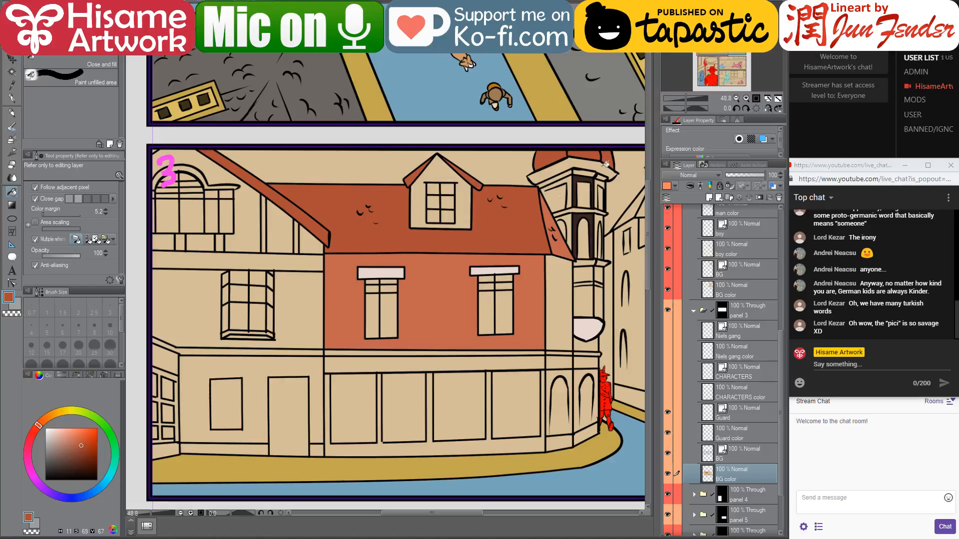
alt+click(436, 282)
click(559, 287)
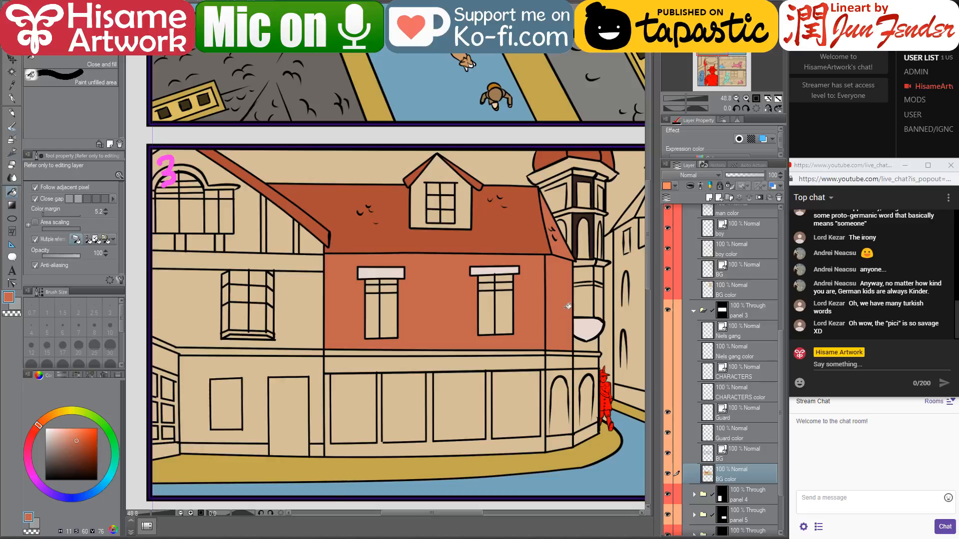
- Check the shopfront in Street View and fill the frame around the four large shop windows with the dark brown
key(alt+Tab)
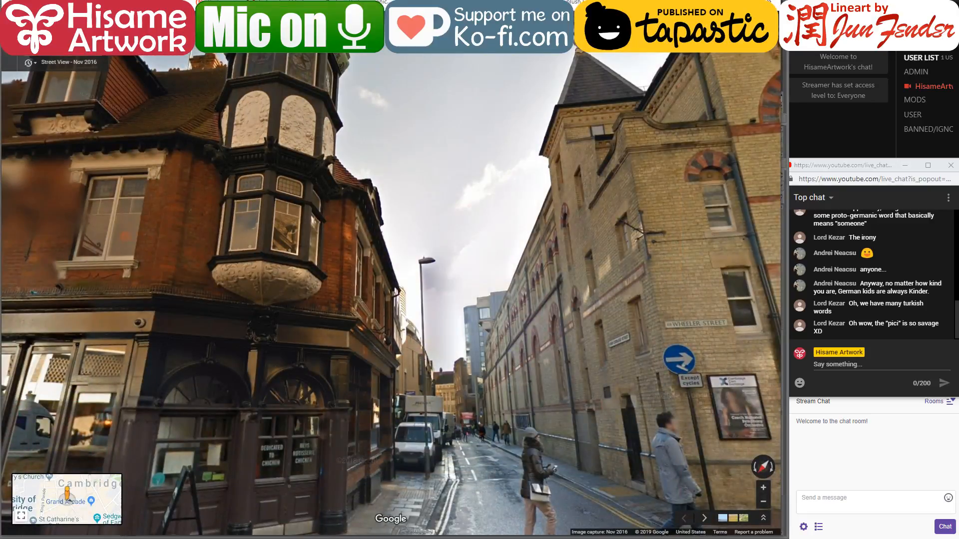
key(alt+Tab)
click(391, 444)
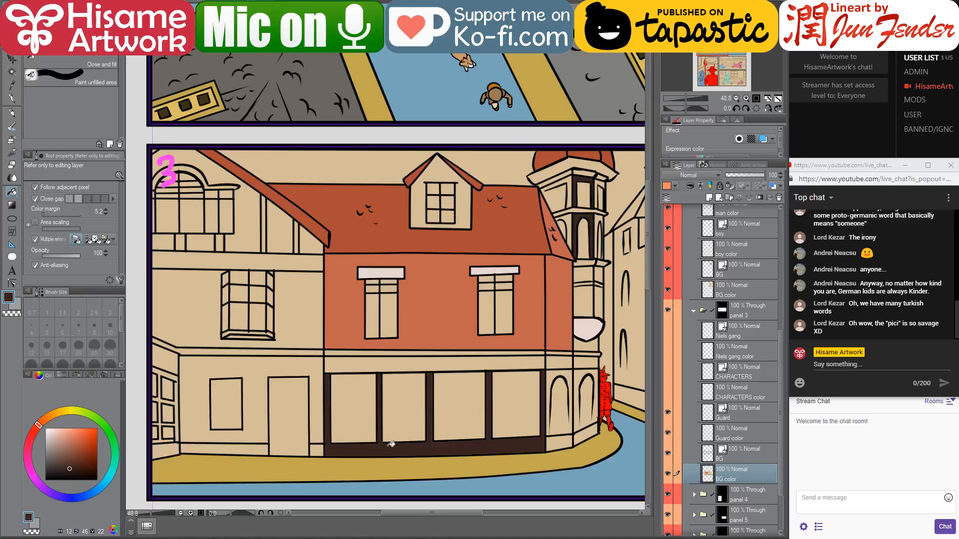
- Recheck the Street View shopfront and fill the base and arched bays of the building's rounded corner with the dark brown
key(alt+Tab)
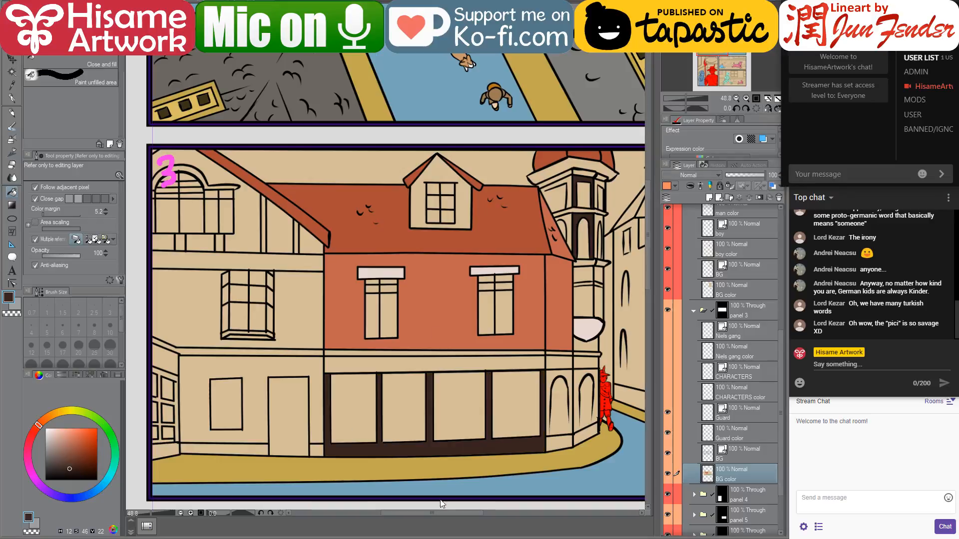
click(840, 385)
key(alt+Tab)
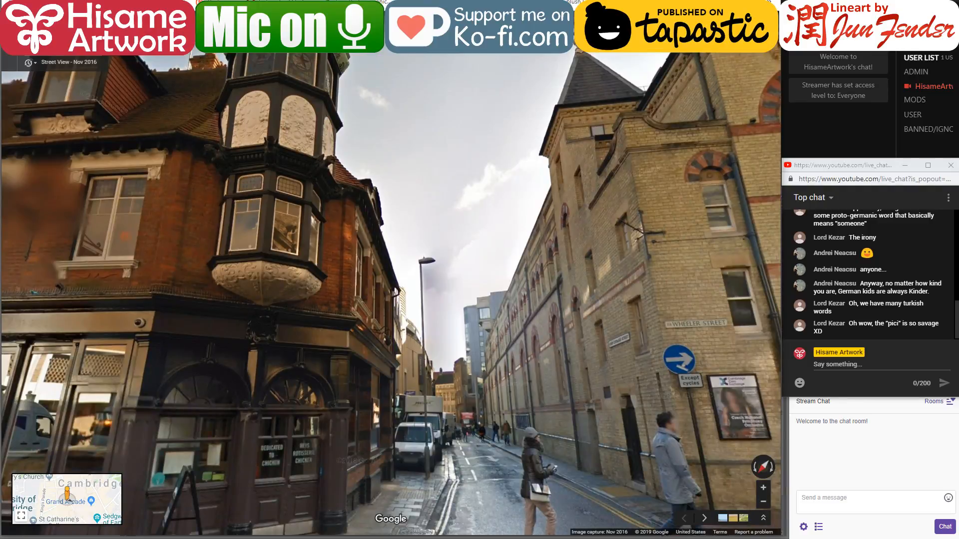
key(alt+Tab)
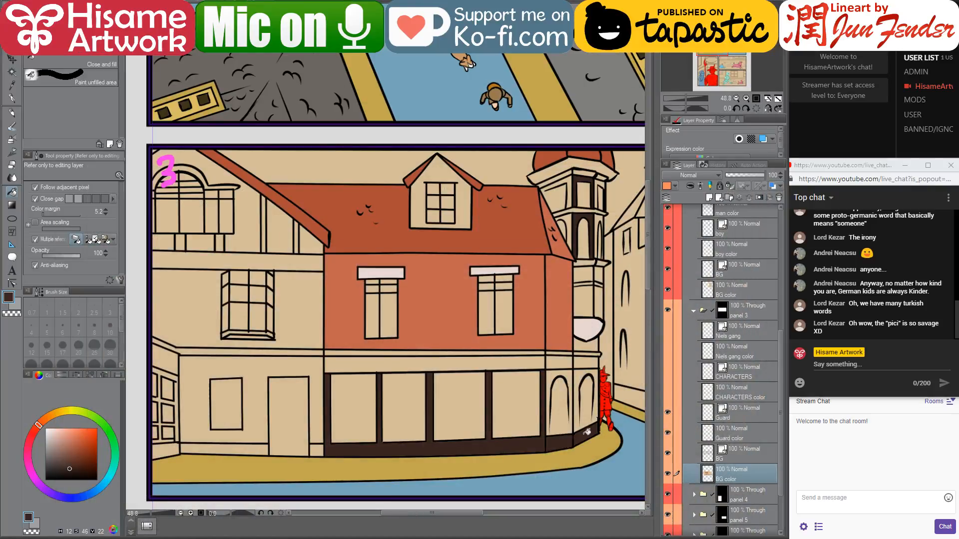
click(580, 372)
click(566, 371)
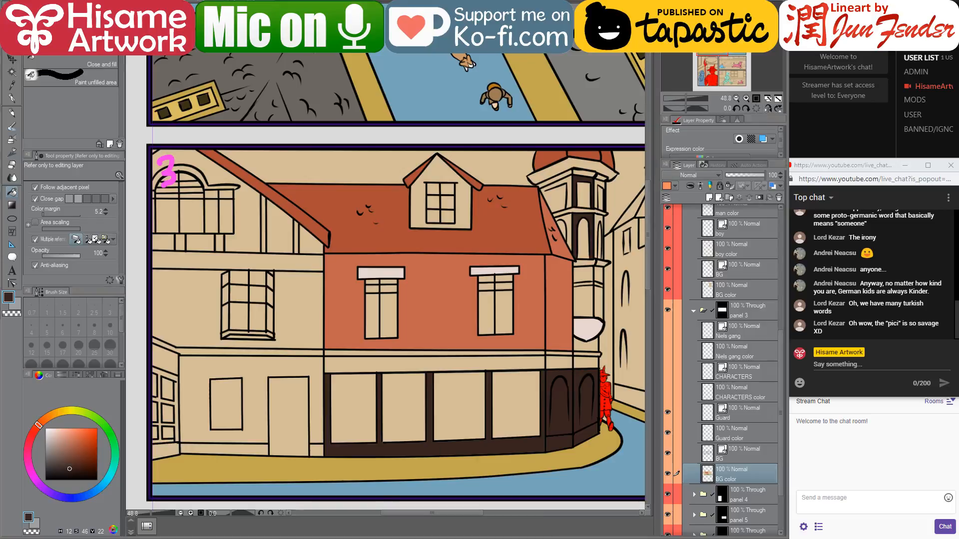
- Fill the wide sign band above the shop windows and around the building's corner with the dark brown, following the Street View reference
key(alt+Tab)
key(alt+Tab)
click(509, 361)
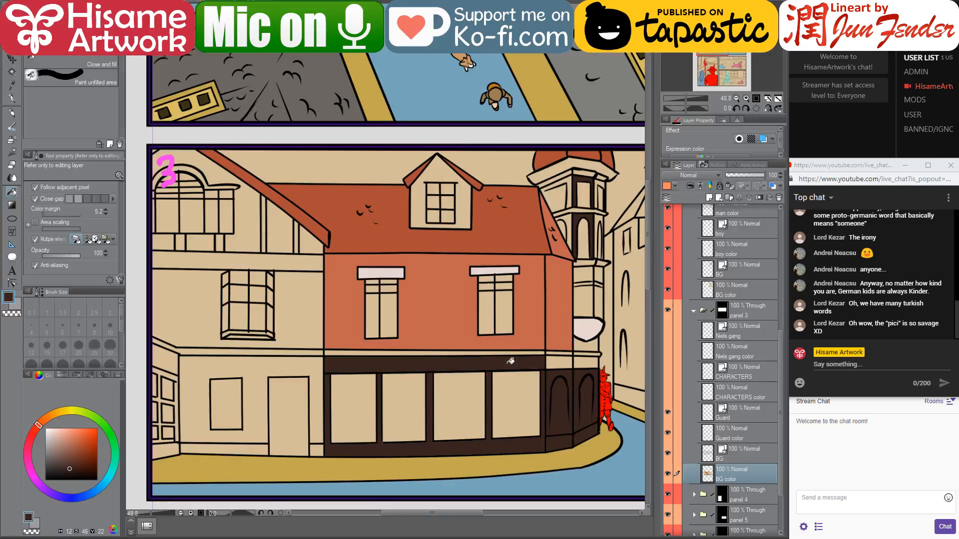
click(554, 359)
click(588, 361)
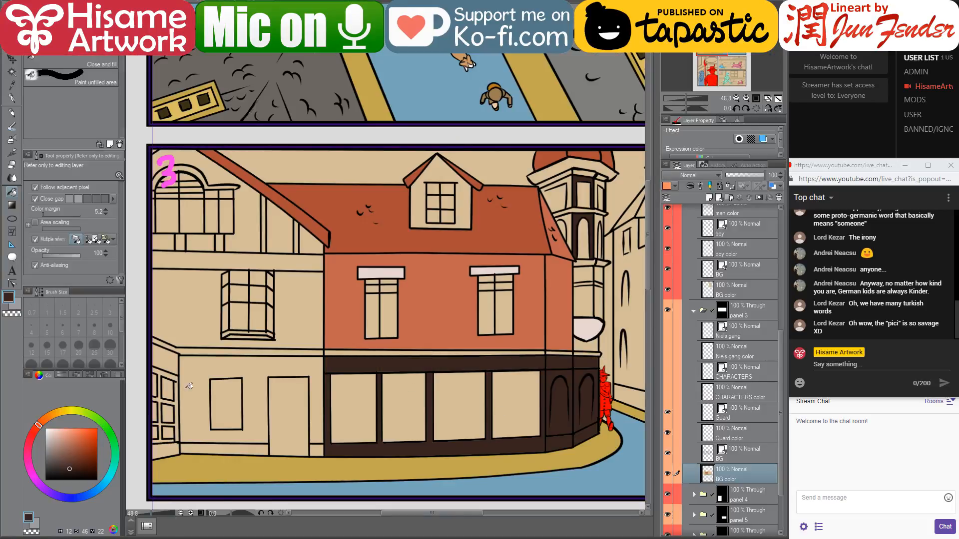
- Choose a slightly lighter dark brown and fill the thin ledge above the shopfront, around the corner and across the adjoining gabled building
click(66, 464)
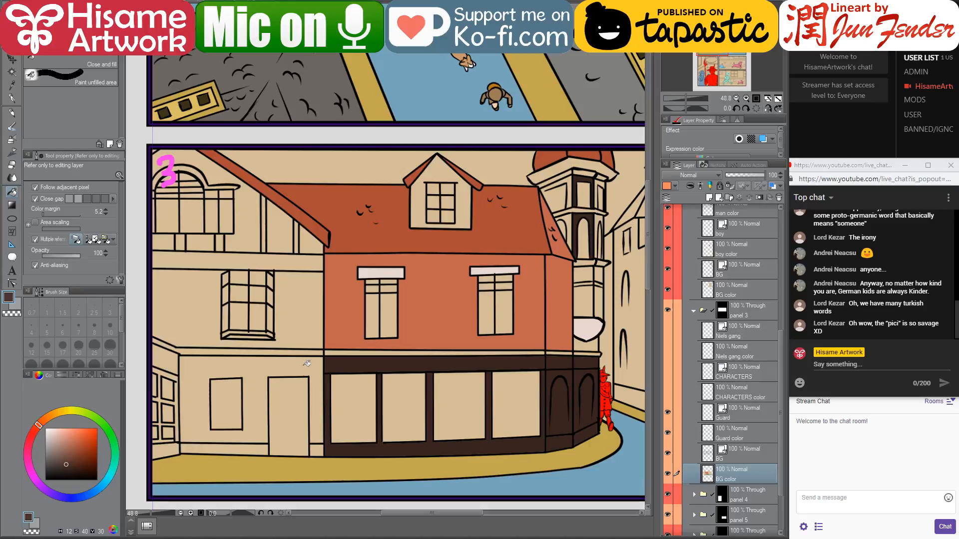
click(352, 352)
click(559, 351)
click(585, 352)
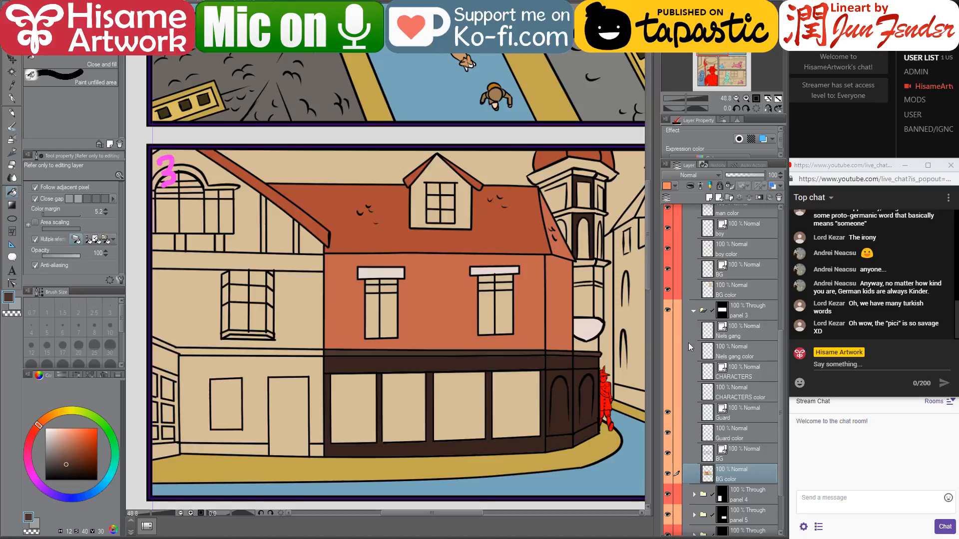
click(276, 352)
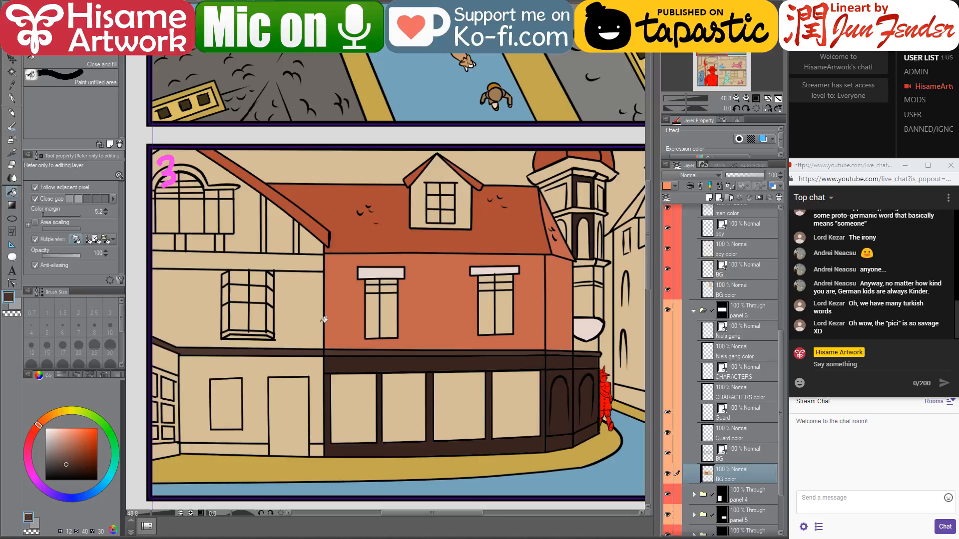
- Examine the gabled building in Street View, sample the orange-red brick color and fill its upper and ground-floor walls in panel 3
drag(324, 319, 399, 324)
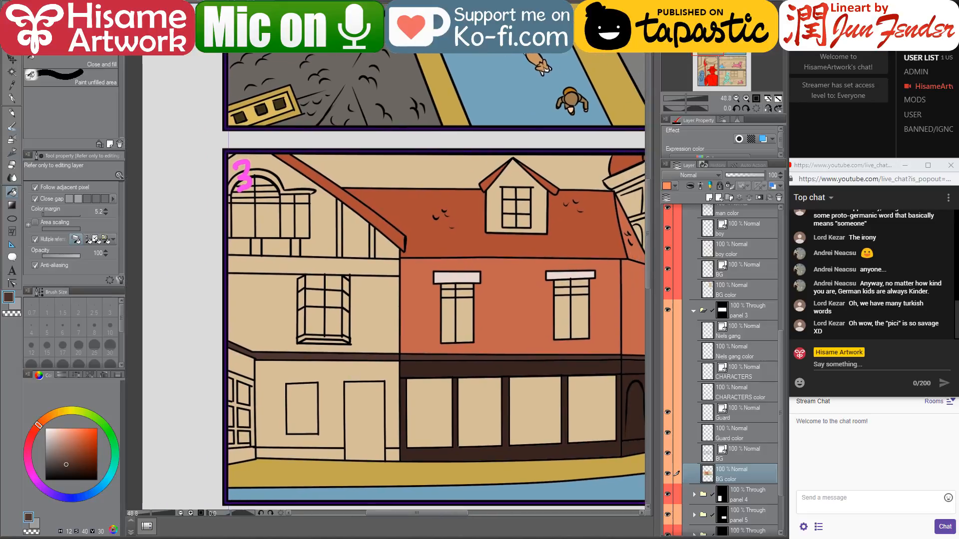
key(alt+Tab)
click(424, 376)
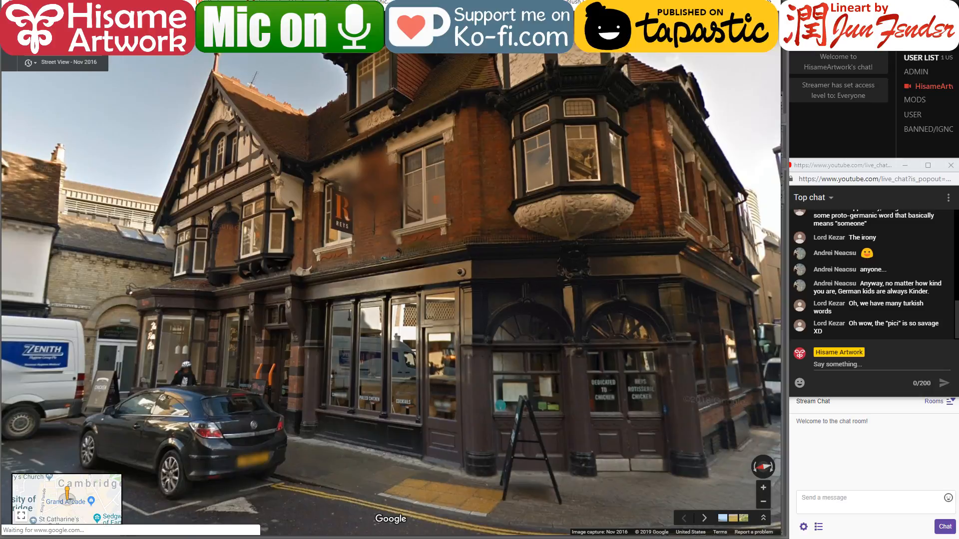
mouse_move(376, 538)
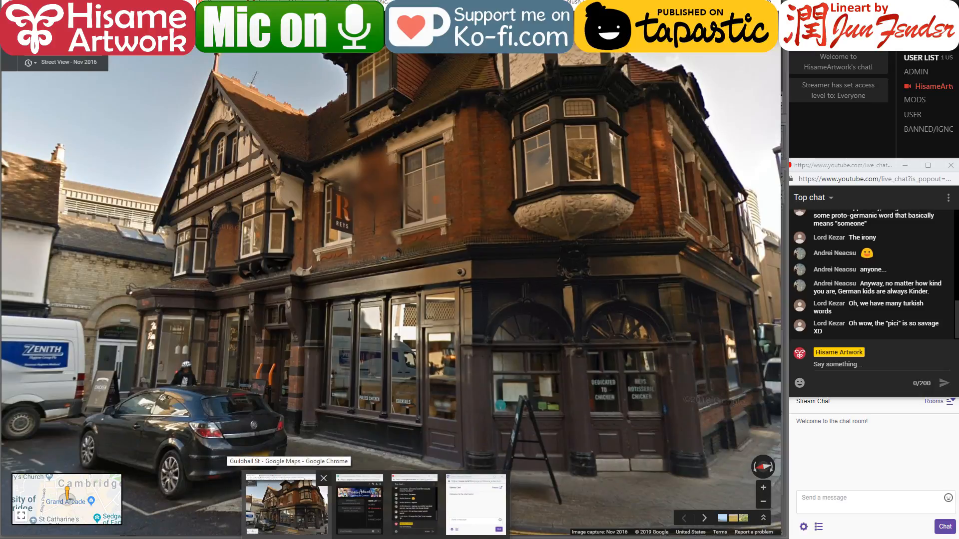
click(295, 504)
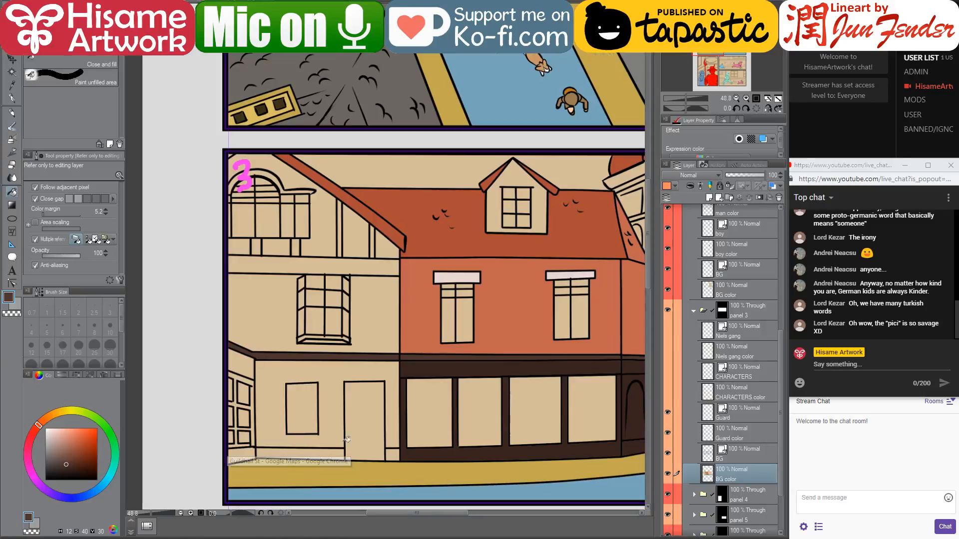
alt+click(498, 335)
click(332, 370)
click(364, 329)
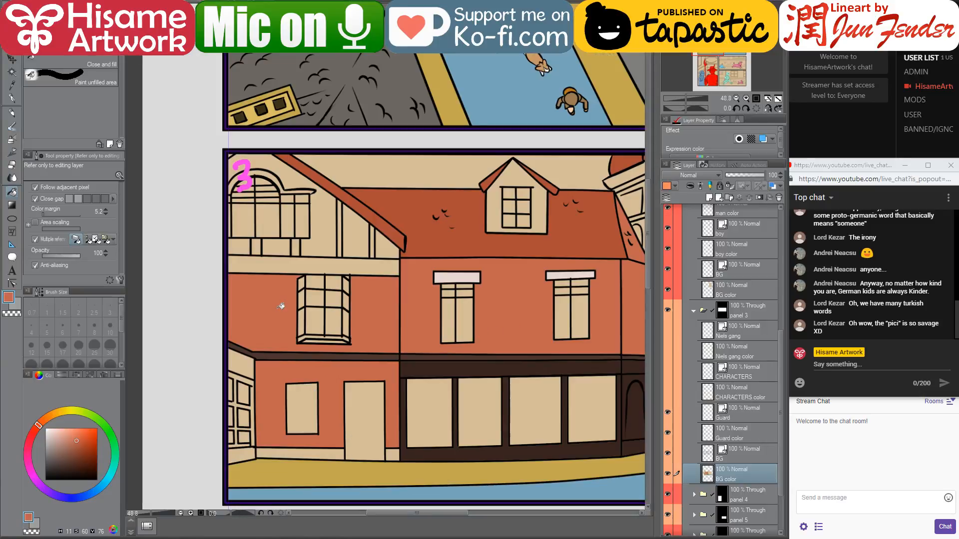
- Fill the corner building's main upper wall with the roof's darker brick red and its roof with the lighter orange-red wall color
alt+click(412, 363)
drag(449, 368, 357, 373)
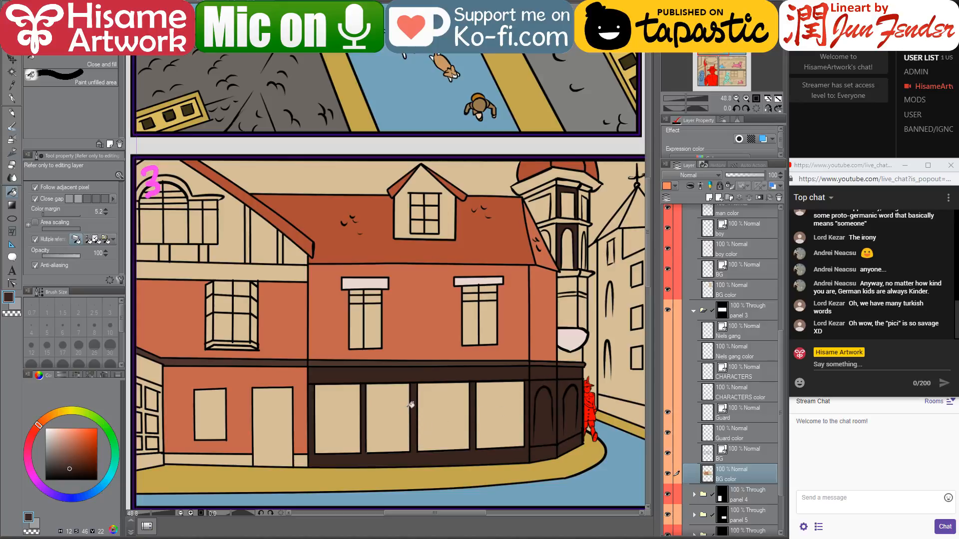
drag(421, 398, 453, 402)
alt+click(568, 245)
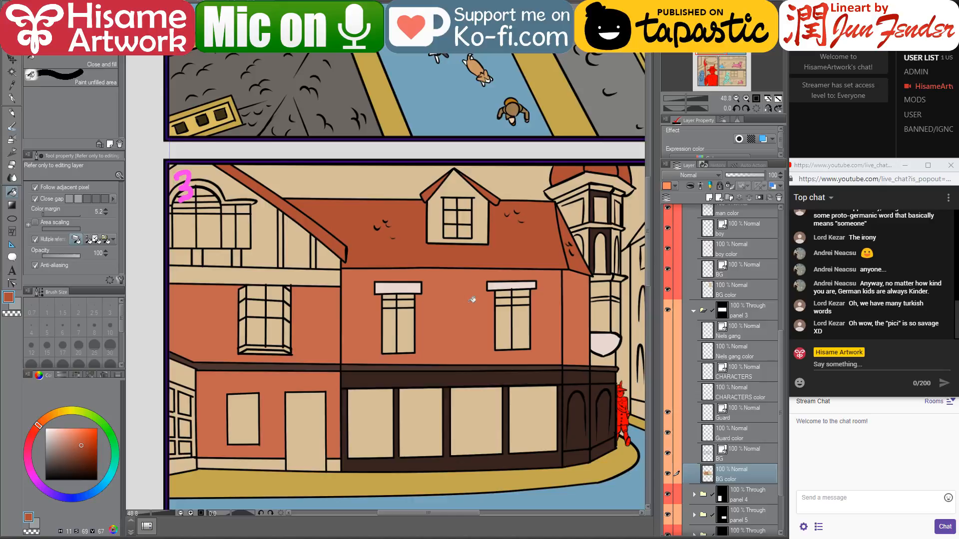
click(472, 300)
alt+click(580, 299)
click(524, 243)
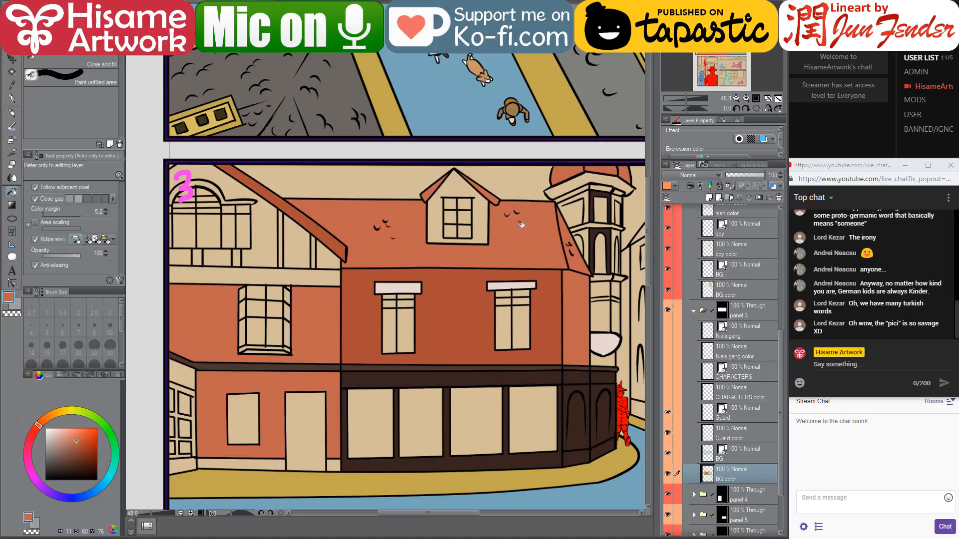
- Recheck the Street View brick and fill the corner wall section and the gabled building's upper and ground-floor walls with the darker brick red
key(alt+Tab)
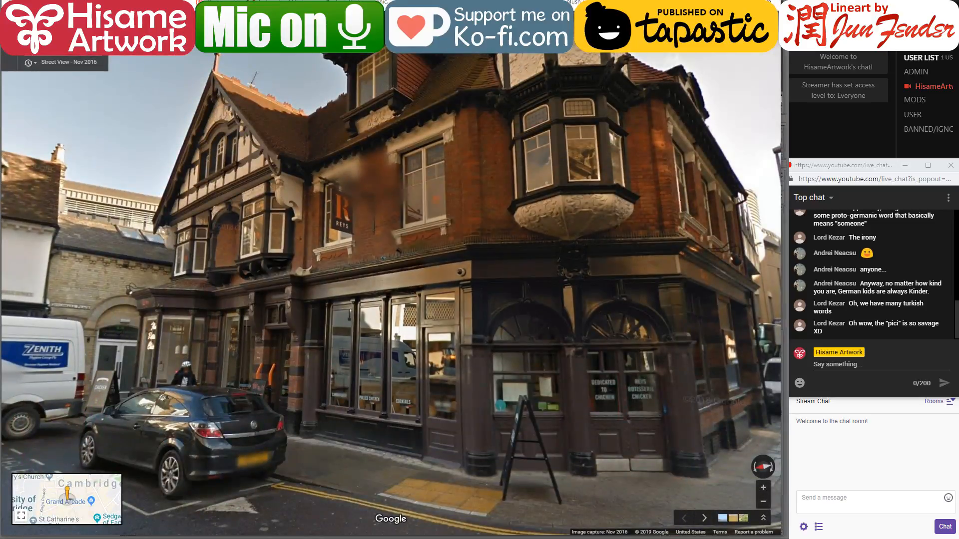
key(alt+Tab)
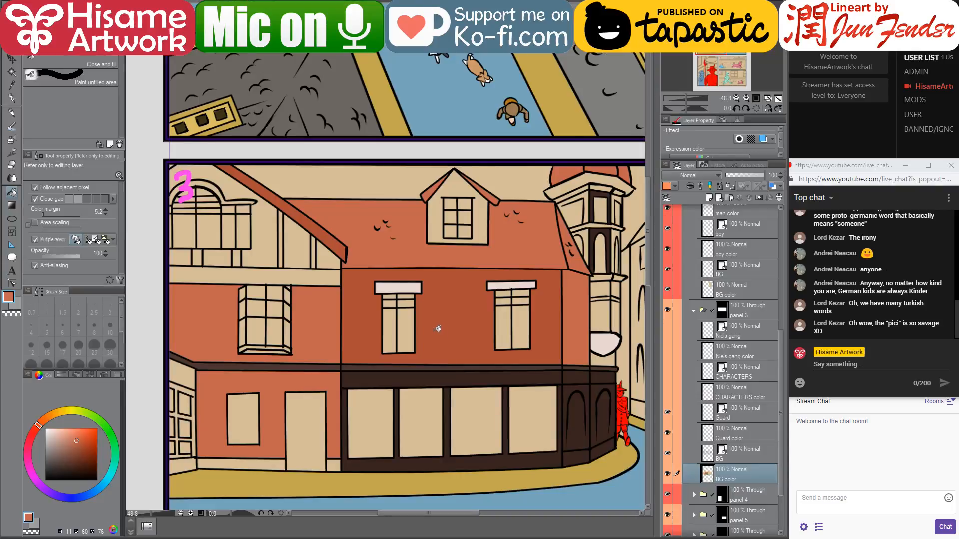
click(585, 302)
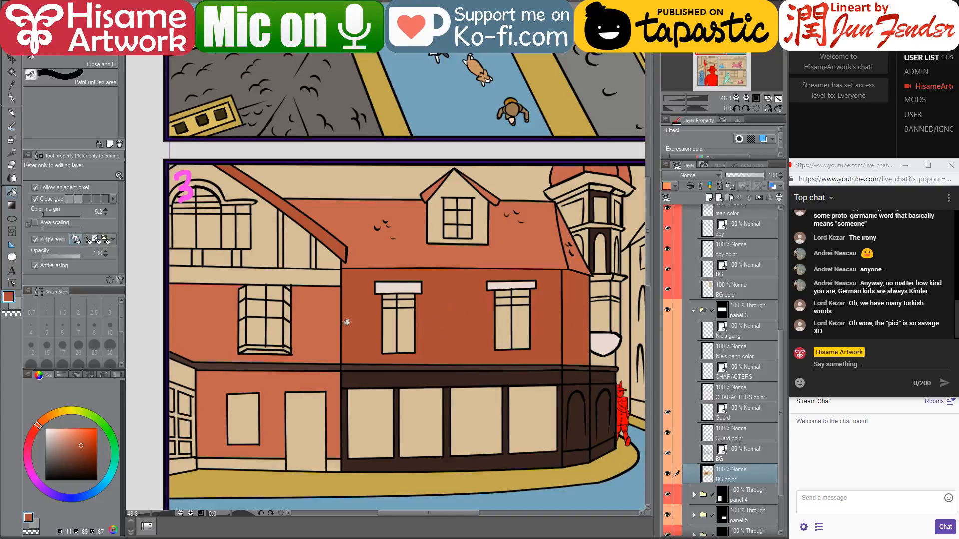
click(330, 324)
click(289, 384)
drag(353, 369, 404, 384)
- Compare with Street View, sample the shopfront's dark brown and fill the wide horizontal beam beneath the gable
key(alt+Tab)
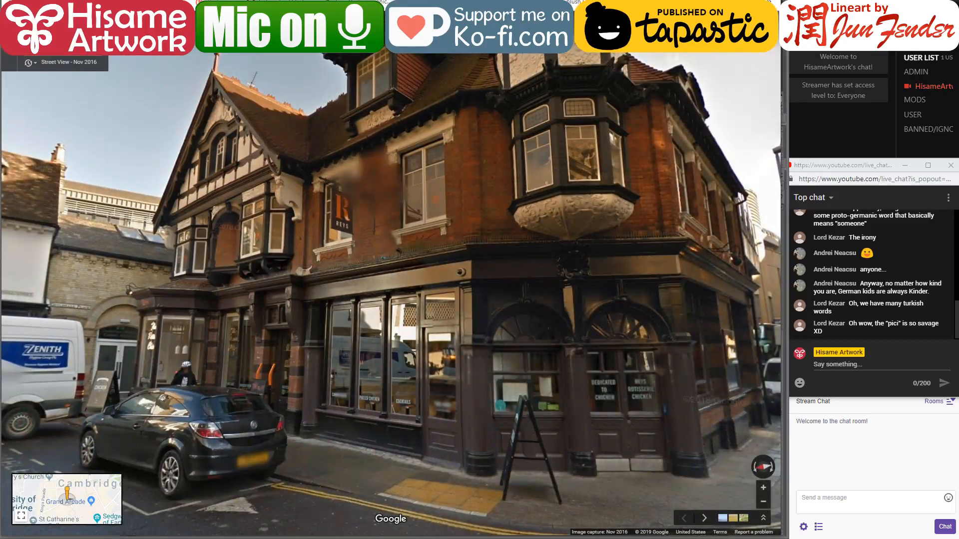
key(alt+Tab)
alt+click(421, 393)
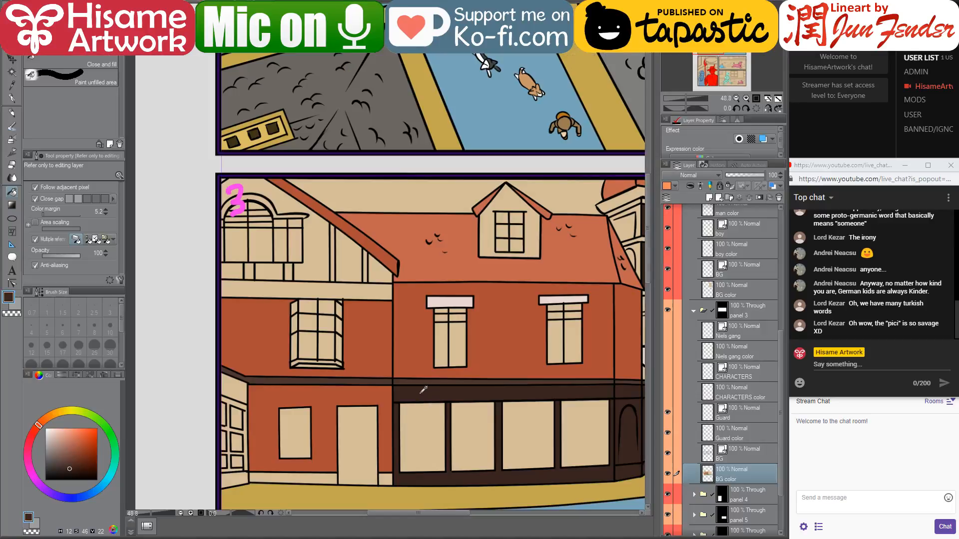
click(291, 292)
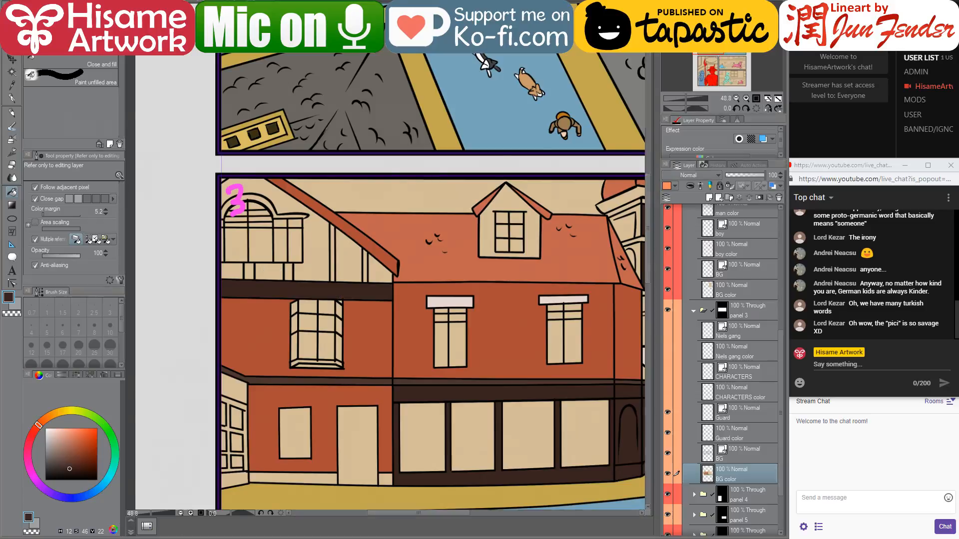
- Check the gable in Street View, sample the pale pinkish white of the window lintels and fill the gable's plaster panels
key(alt+Tab)
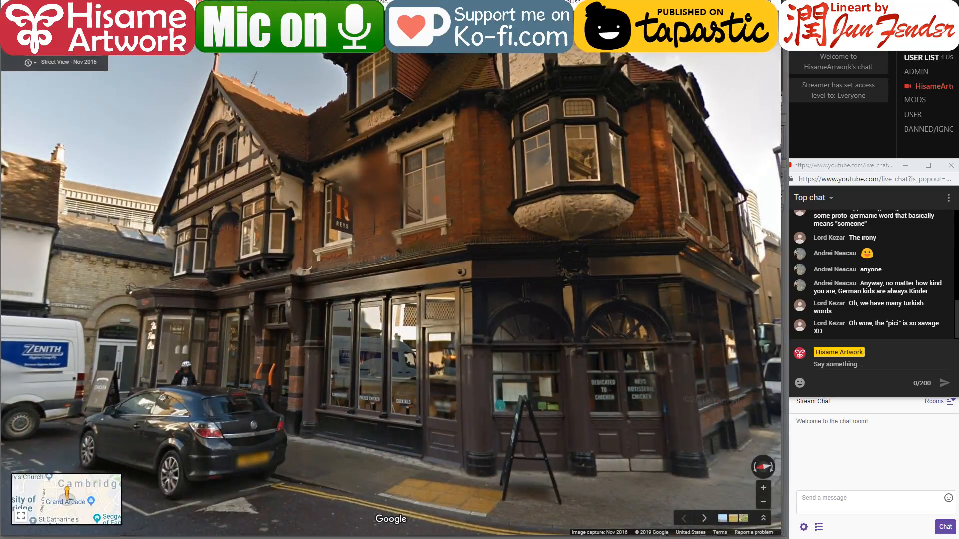
key(alt+Tab)
alt+click(443, 300)
click(325, 265)
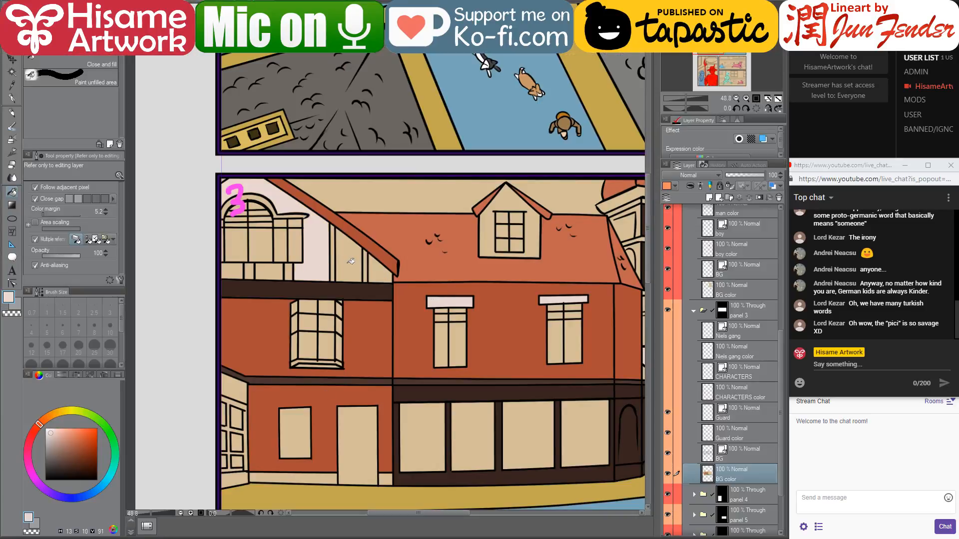
click(351, 261)
click(381, 269)
click(274, 270)
click(244, 268)
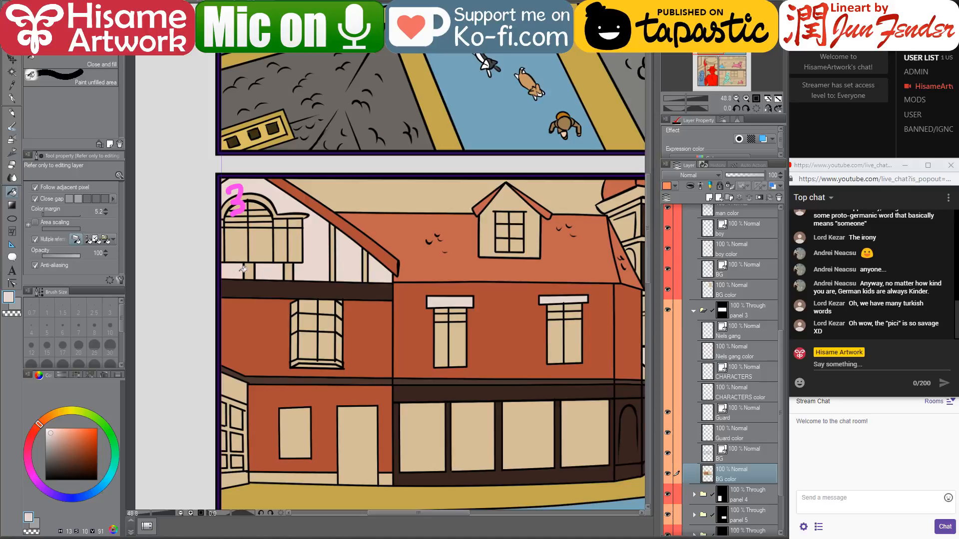
- Sample the dark brown and fill the gable's vertical timber posts, following the Street View reference
alt+click(260, 286)
click(250, 272)
click(289, 272)
key(alt+Tab)
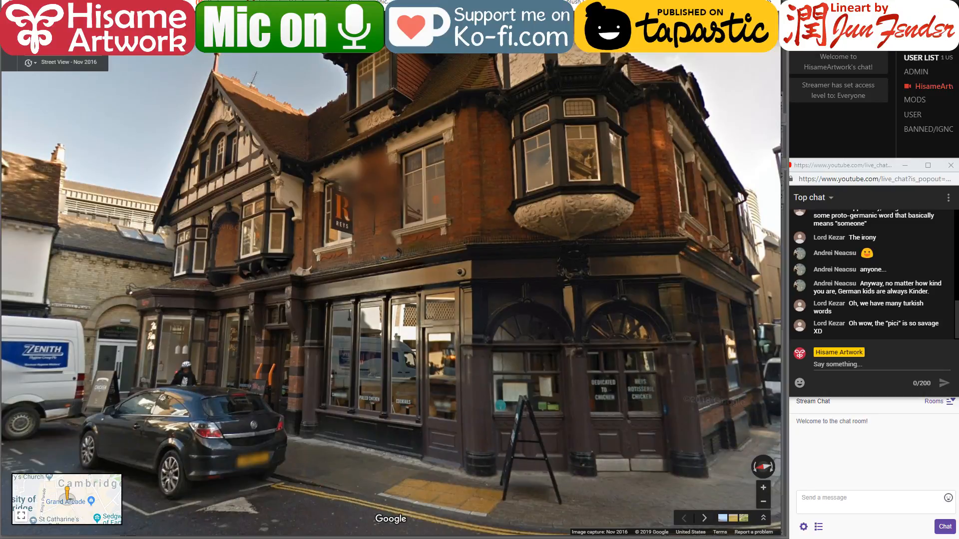
key(alt+Tab)
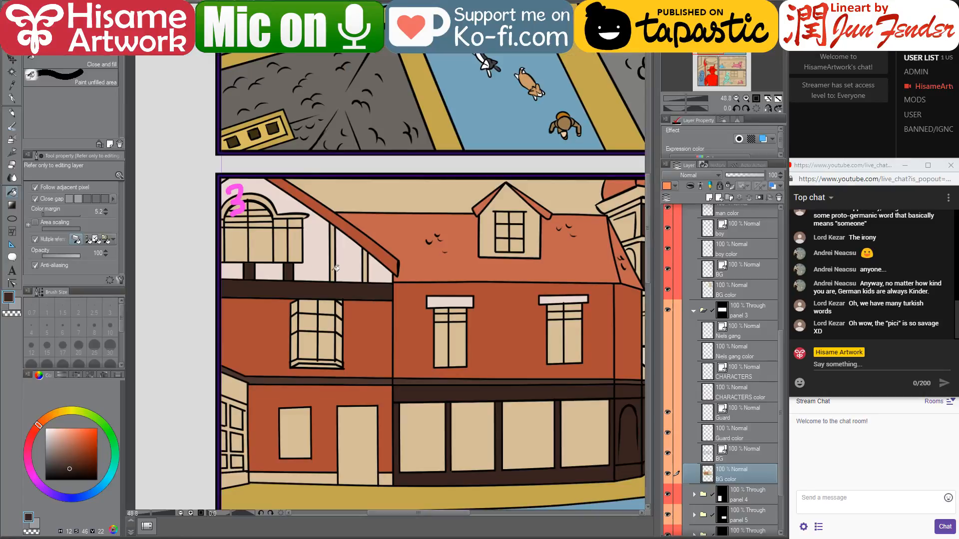
click(335, 269)
click(366, 269)
- Fill the base strips on both sides of the gabled building's door with the dark brown and recheck the reference
click(314, 474)
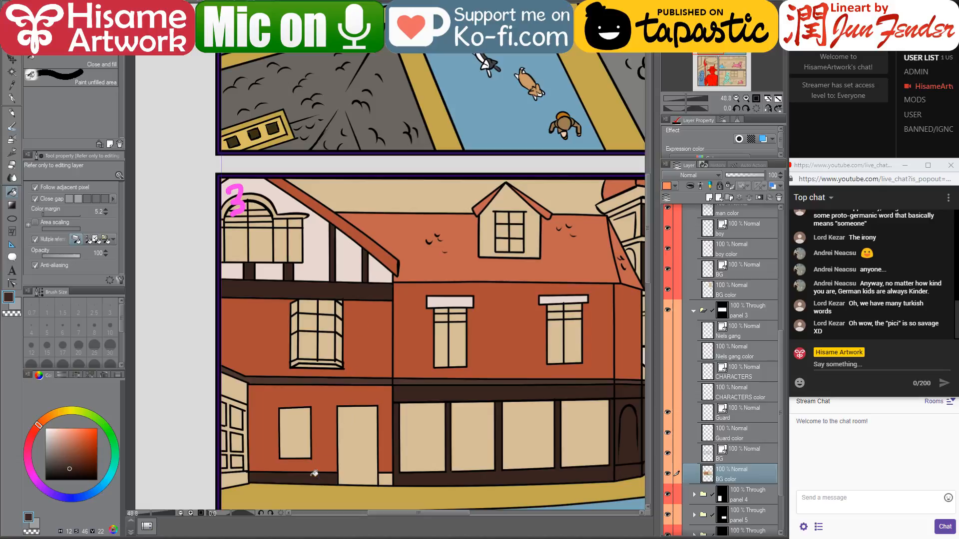
click(385, 480)
key(alt+Tab)
key(alt+Tab)
- Choose a muted dark blue on the color wheel and fill the gabled building's ground-floor window
mouse_move(452, 318)
mouse_down()
mouse_move(406, 301)
mouse_move(417, 304)
mouse_up()
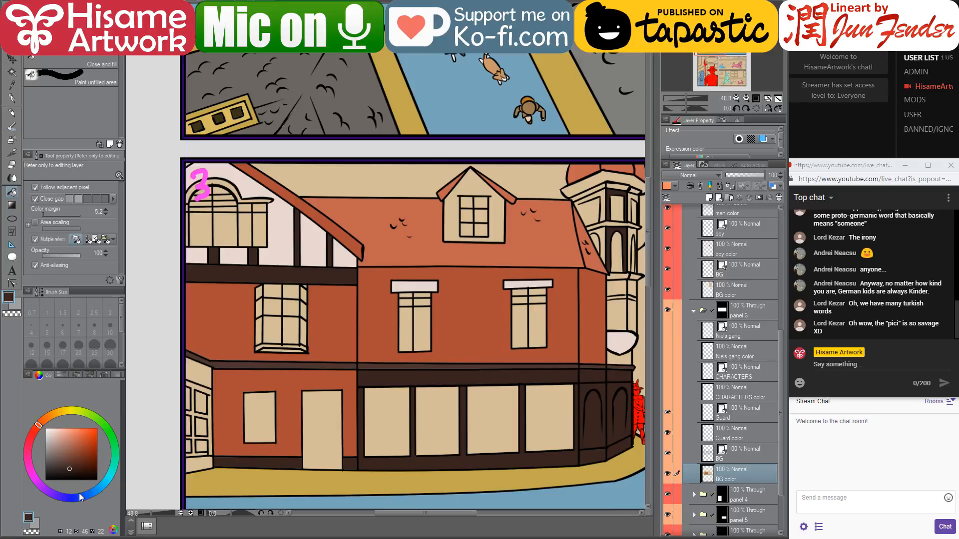
click(65, 497)
click(78, 452)
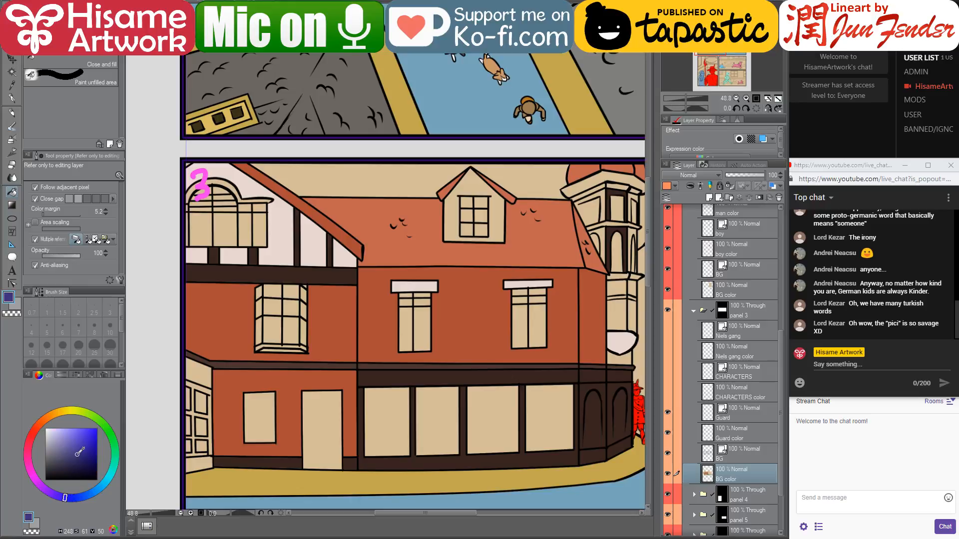
click(79, 456)
click(251, 407)
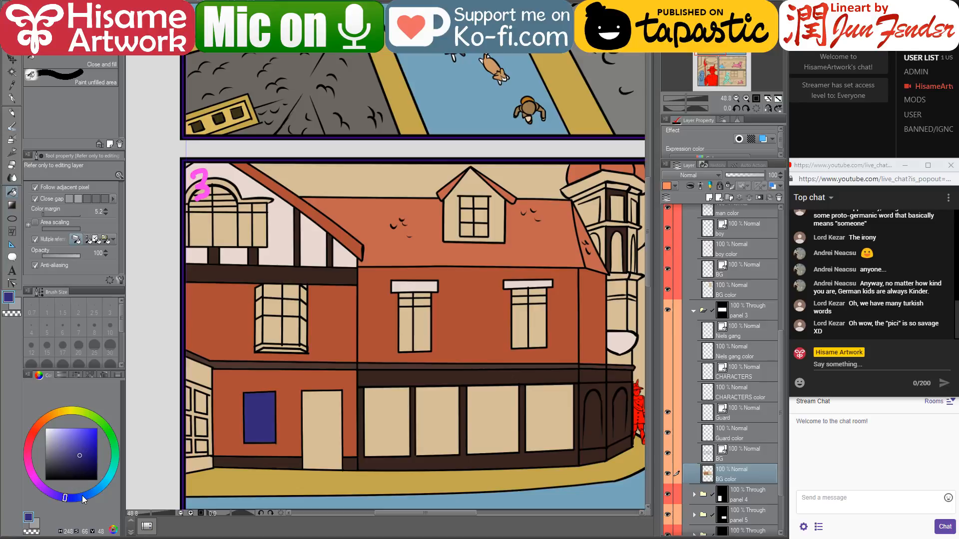
click(84, 497)
click(260, 412)
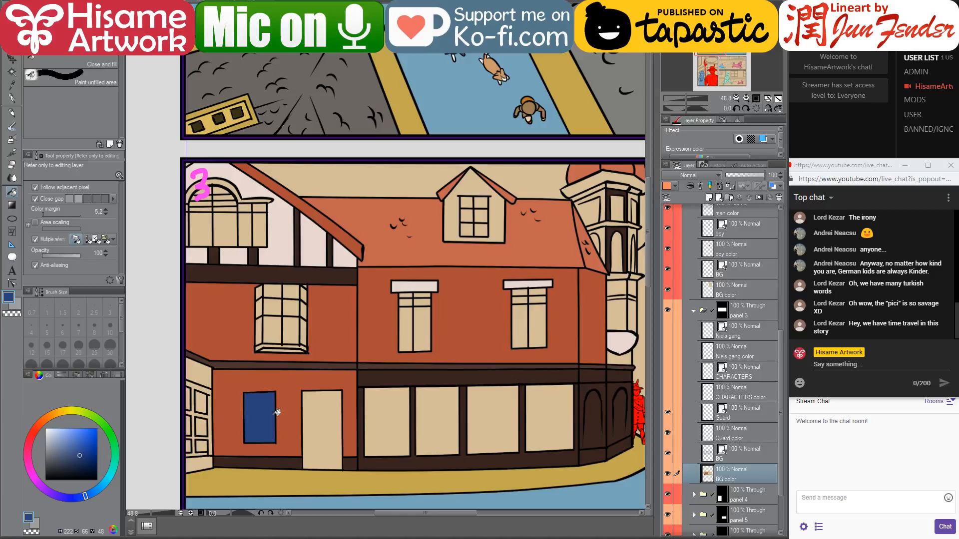
- Fill the four large shop windows of the corner building with the same dark blue
click(377, 413)
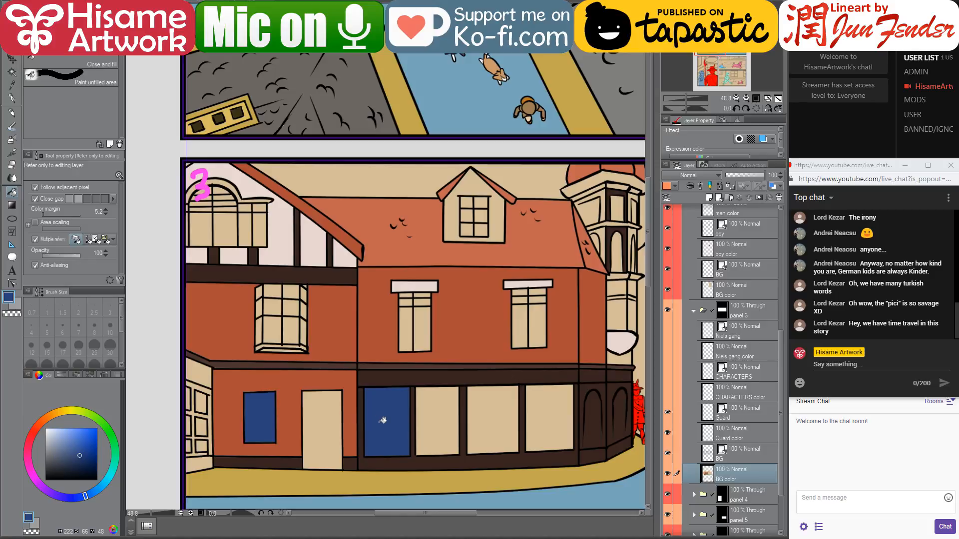
click(453, 418)
click(493, 415)
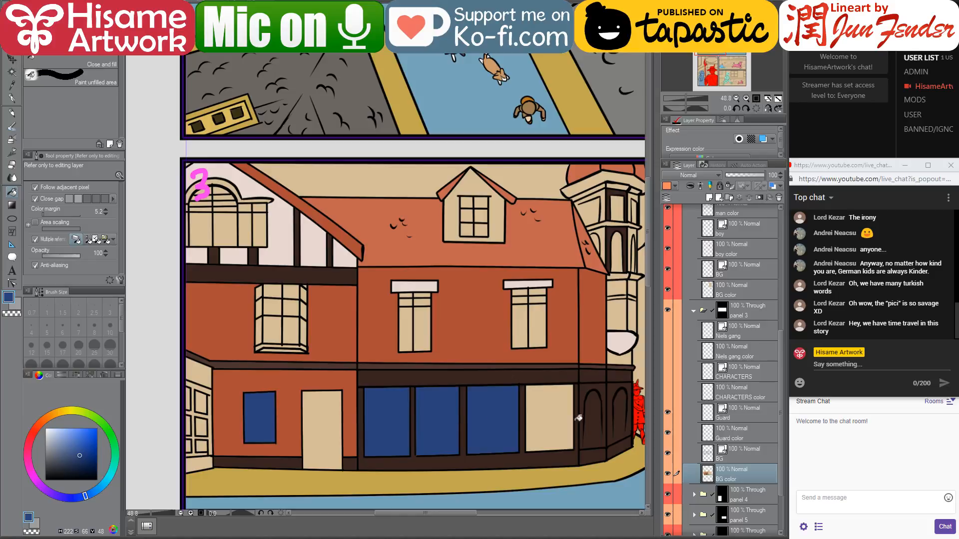
click(543, 427)
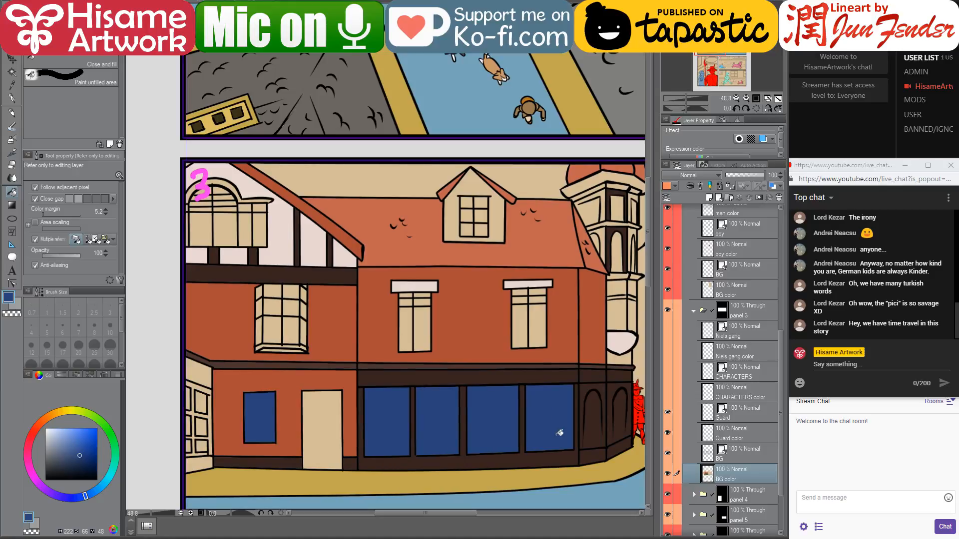
- Sample the window blue and paint the left arched window on the building's corner with the G-pen at brush size 25
drag(538, 415, 467, 407)
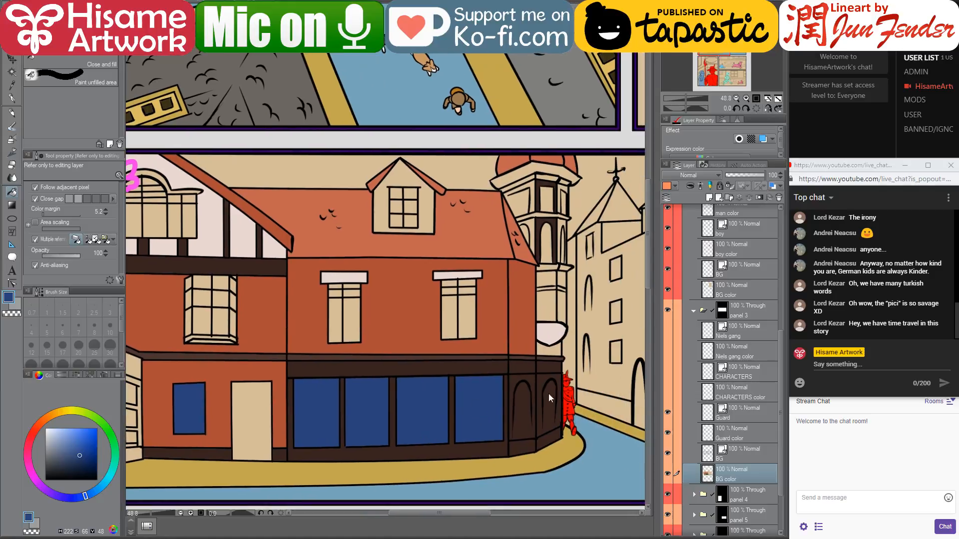
scroll(588, 424, up, 6)
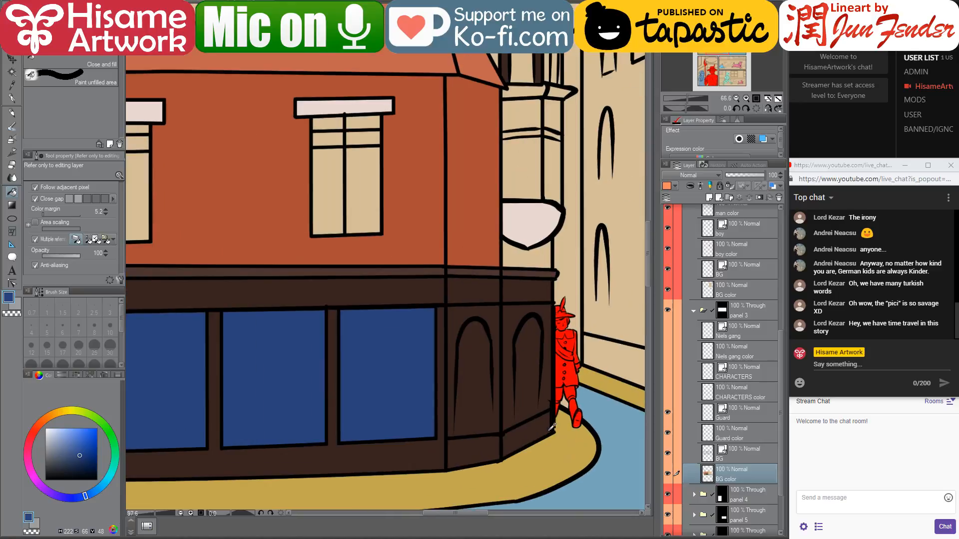
drag(558, 445, 477, 390)
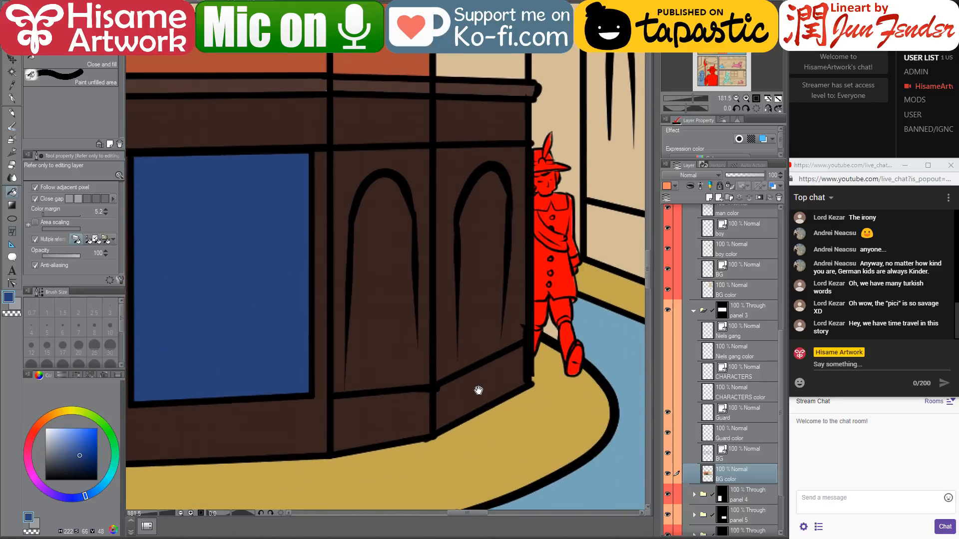
alt+click(308, 83)
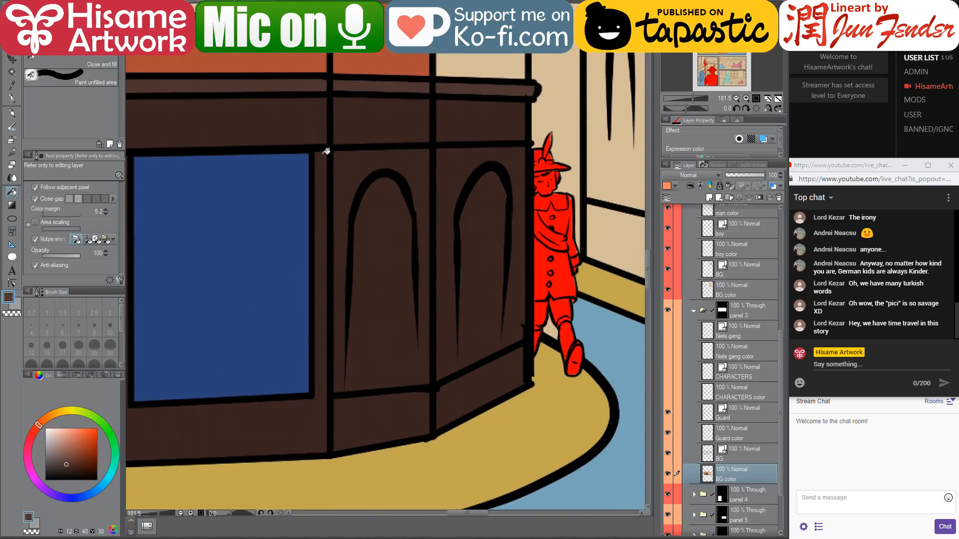
alt+click(356, 113)
click(12, 98)
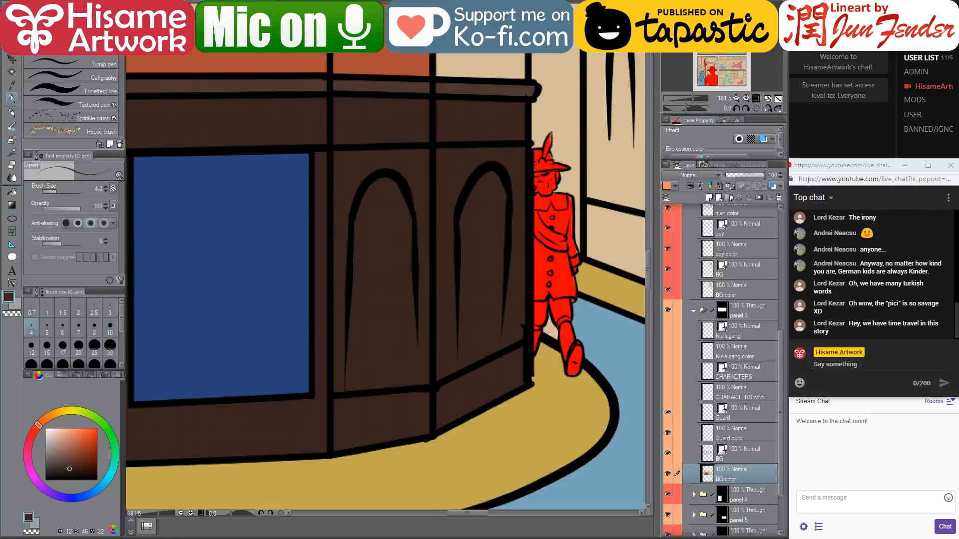
alt+click(274, 259)
key(bracketright)
key(bracketright)
key(bracketright)
key(bracketright)
key(bracketright)
key(bracketright)
key(bracketright)
key(bracketright)
key(bracketright)
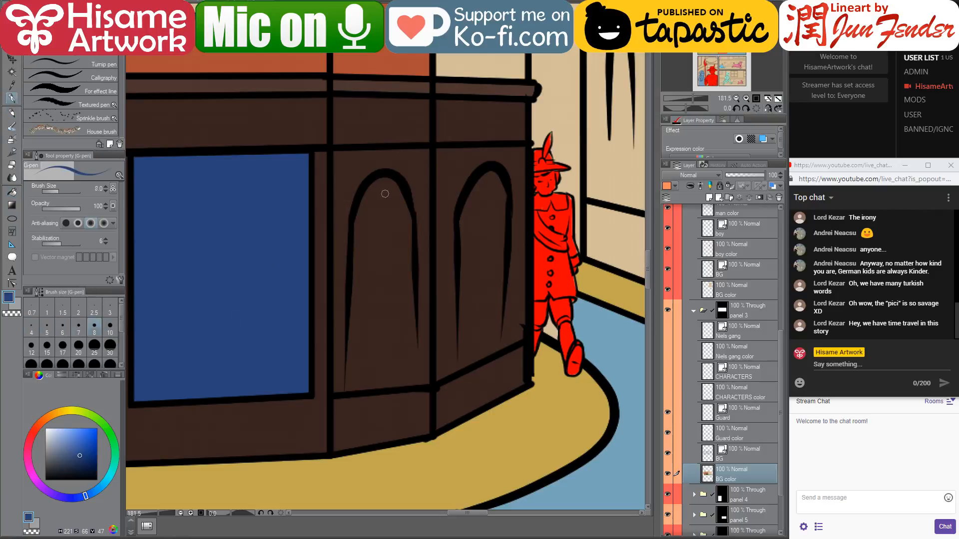
key(bracketright)
drag(380, 188, 389, 381)
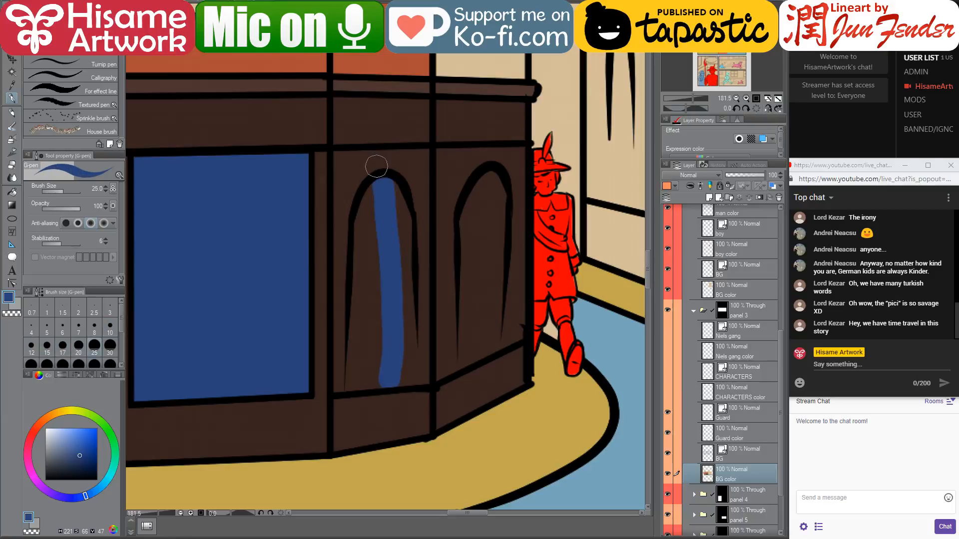
mouse_move(361, 223)
mouse_down()
mouse_move(371, 330)
mouse_move(360, 384)
mouse_up()
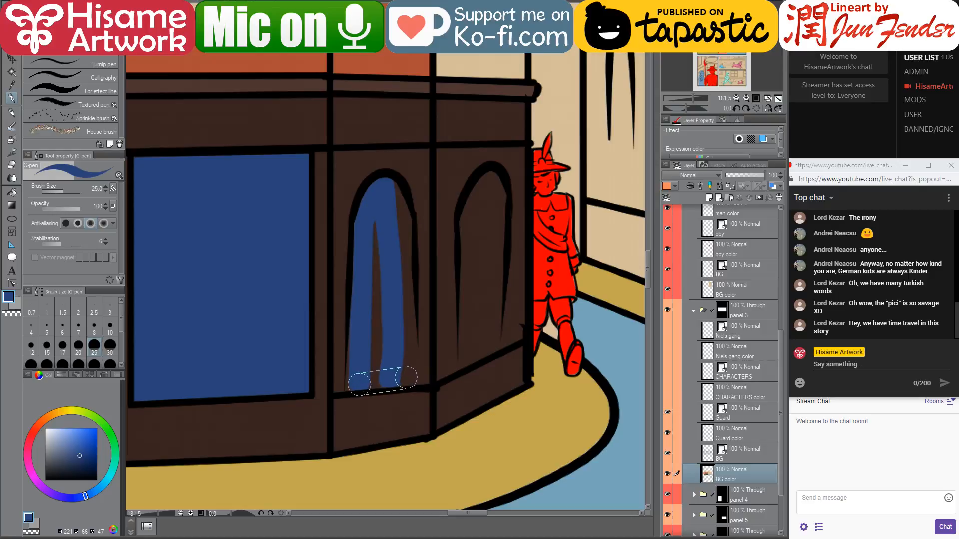
shift+click(410, 382)
shift+click(399, 199)
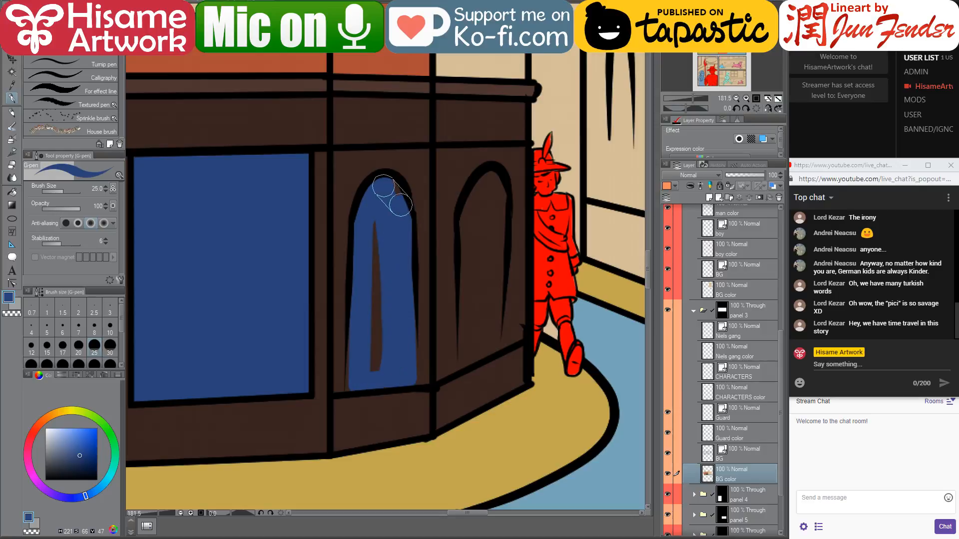
drag(373, 217, 377, 373)
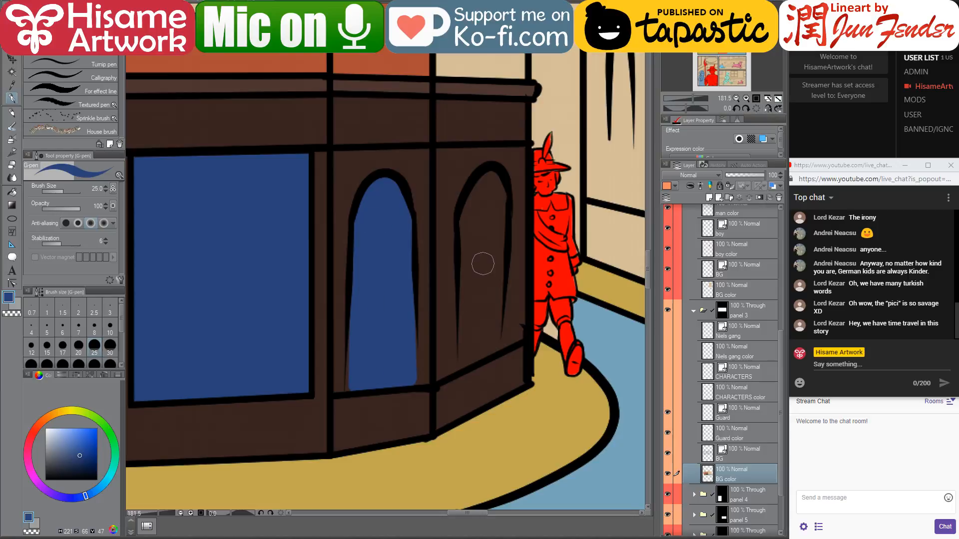
- Paint the right arched window on the corner building's ground floor with the window blue, using straight G-pen strokes
drag(474, 263, 435, 312)
click(429, 270)
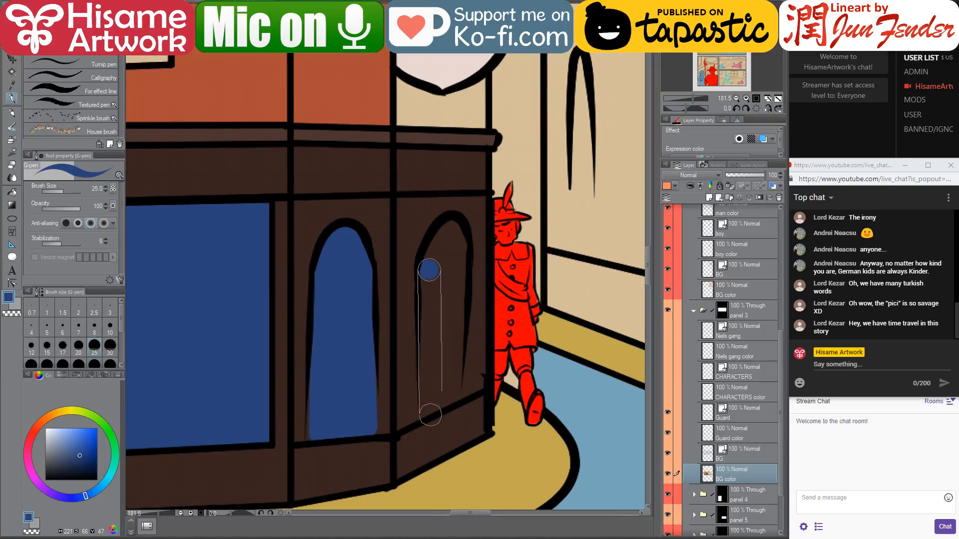
shift+click(429, 410)
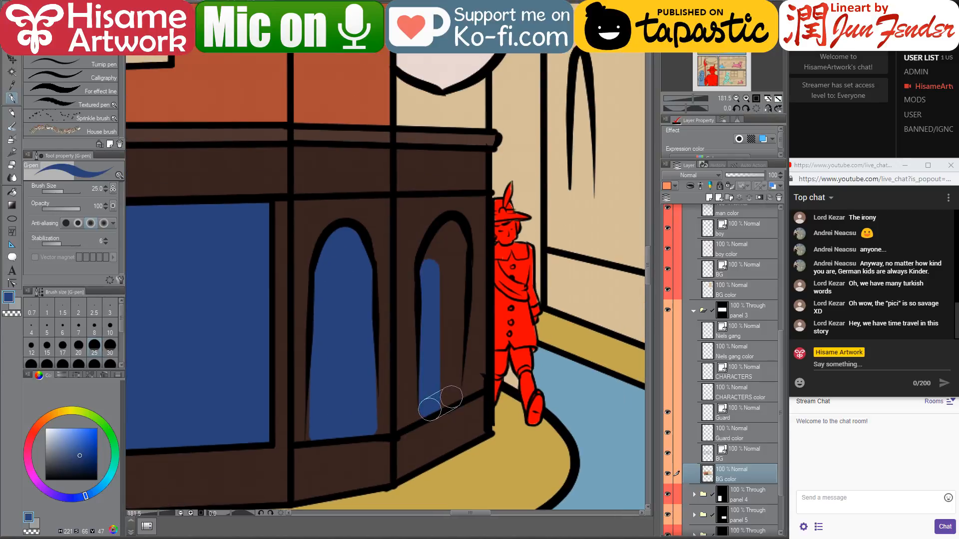
click(452, 397)
shift+click(459, 233)
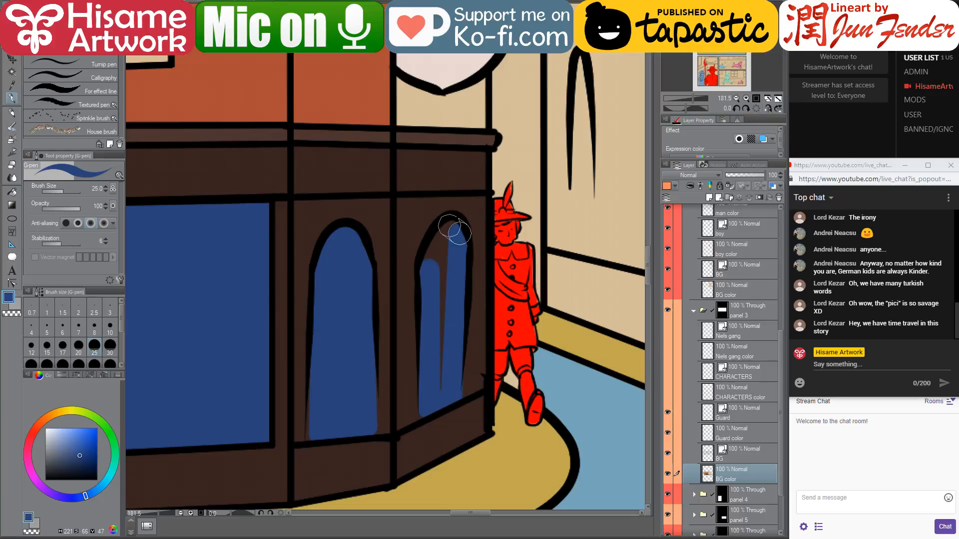
click(440, 250)
shift+click(444, 245)
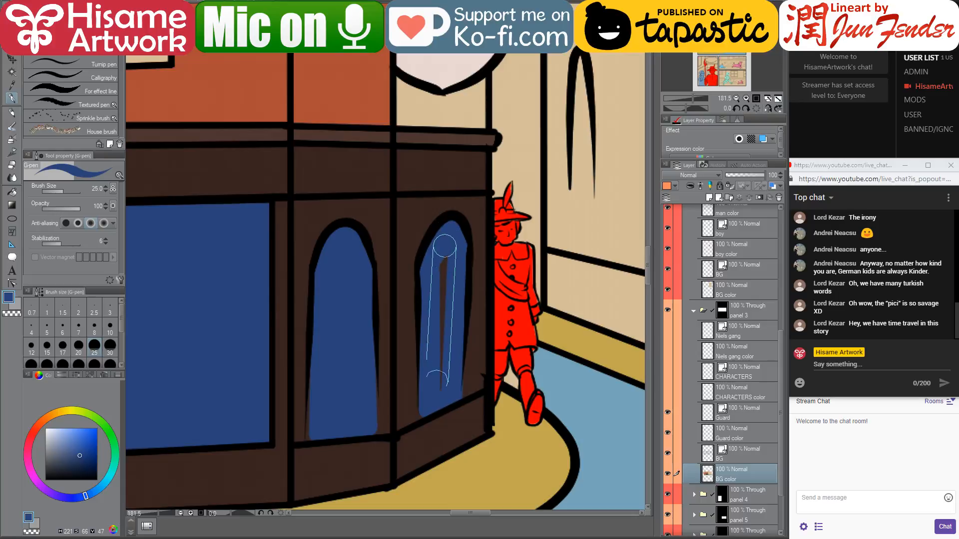
shift+click(441, 400)
- Sample the shop-window blue and fill every pane of the corner building's left upper-floor window
scroll(504, 336, down, 8)
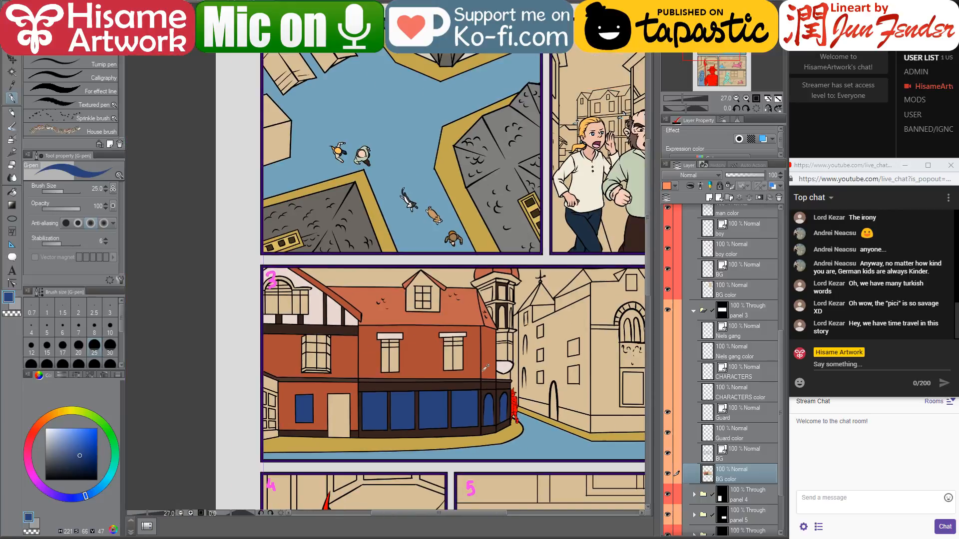
scroll(498, 405, up, 2)
scroll(498, 405, up, 1)
alt+click(503, 344)
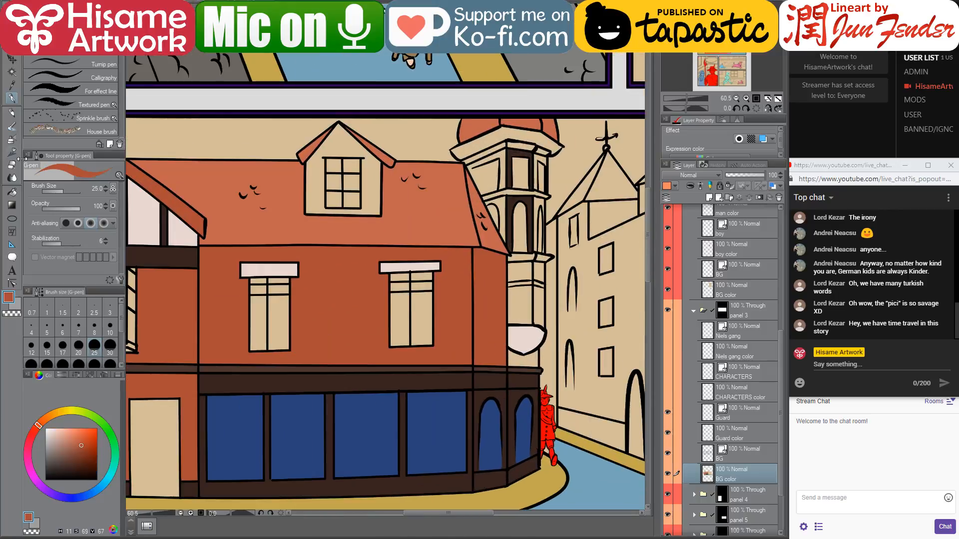
click(12, 192)
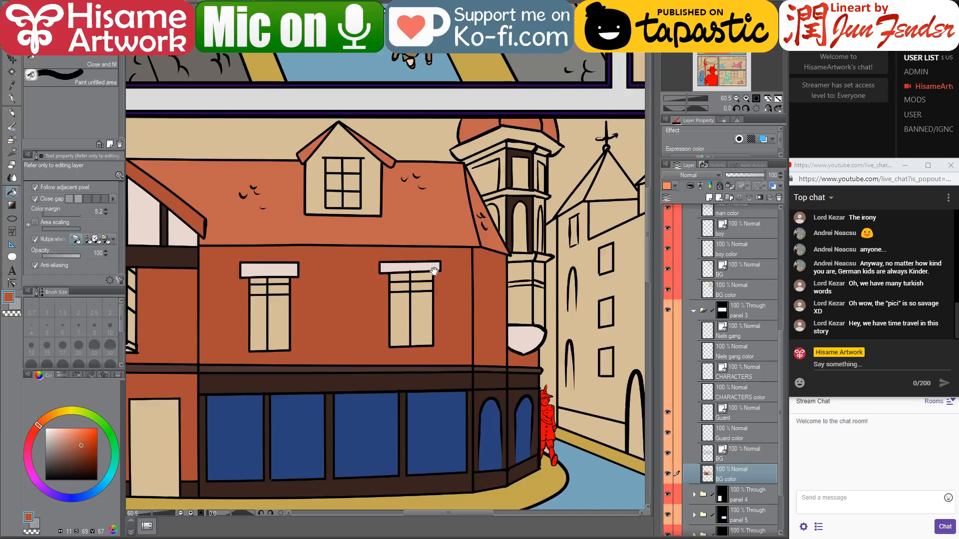
drag(433, 271, 544, 263)
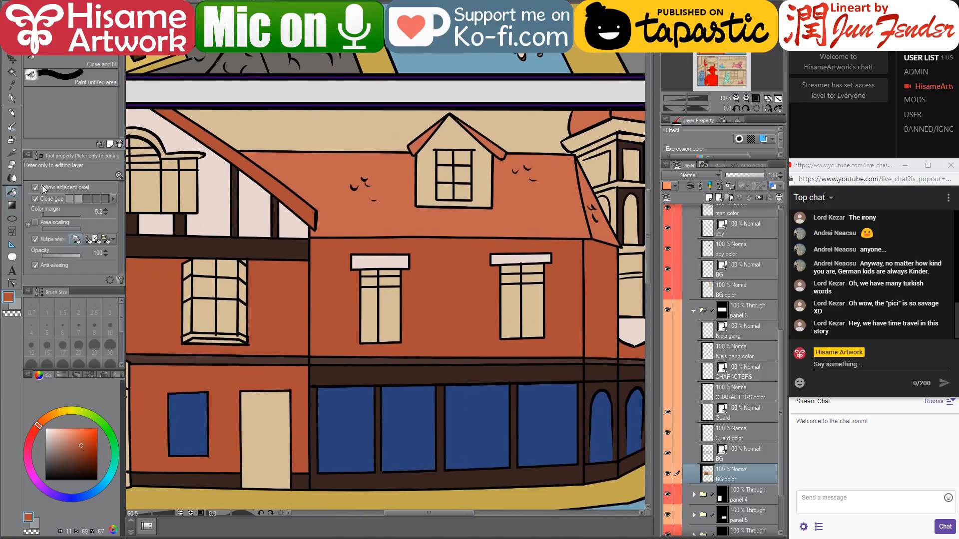
alt+click(361, 412)
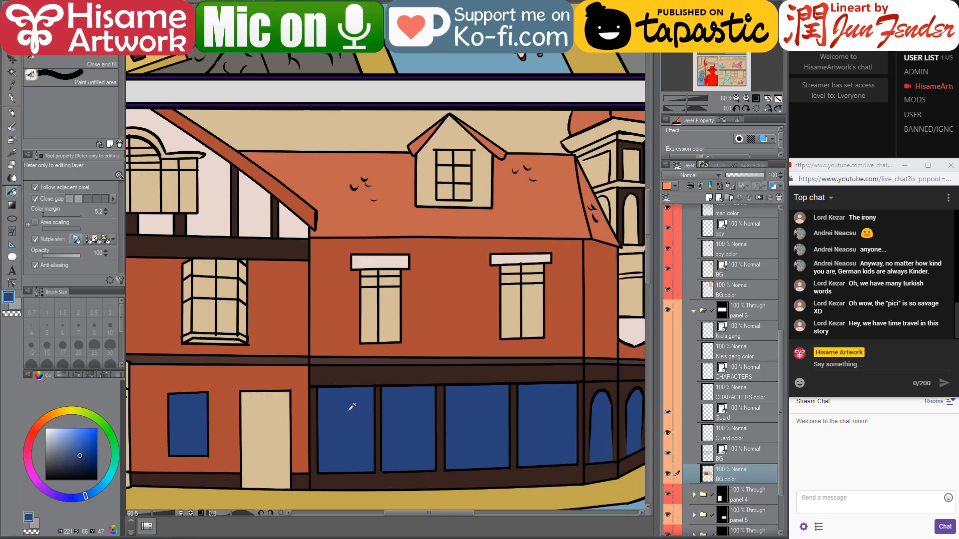
click(375, 307)
click(389, 307)
click(392, 281)
click(370, 281)
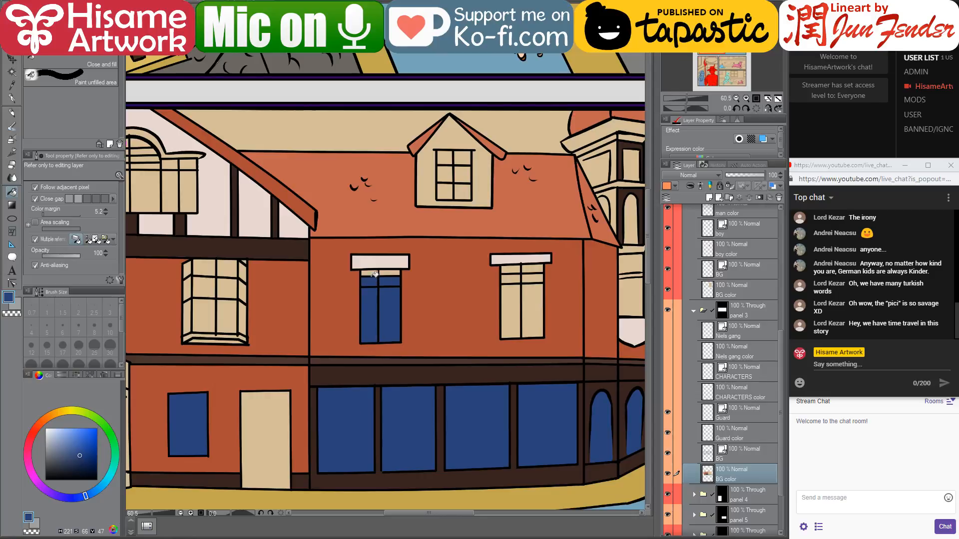
click(370, 273)
click(390, 271)
- Fill all panes of the corner building's right upper-floor window with the same dark blue
click(530, 300)
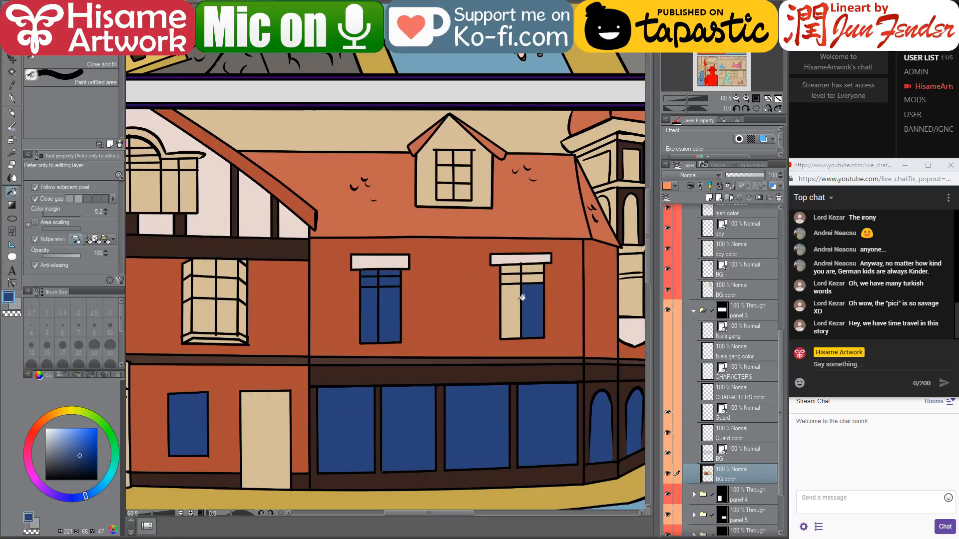
click(514, 305)
click(510, 279)
click(510, 268)
click(532, 268)
click(534, 278)
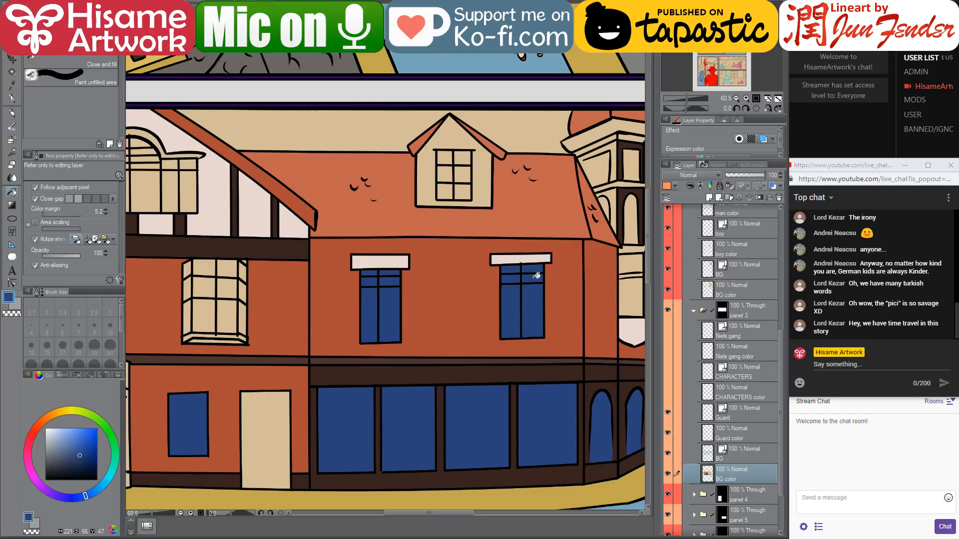
- Check the turret in the Street View reference and try filling its rectangular and arched openings with the dark blue
drag(536, 275, 441, 321)
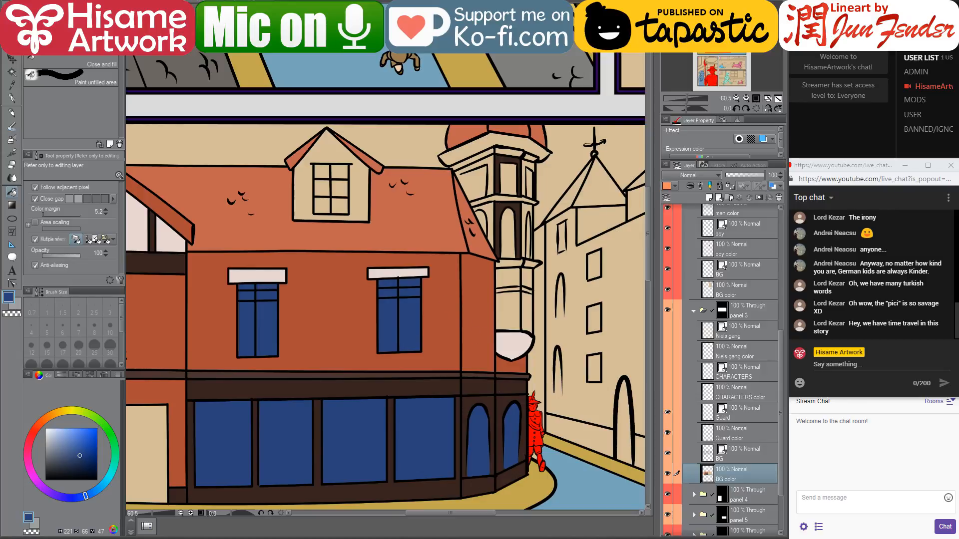
key(alt+Tab)
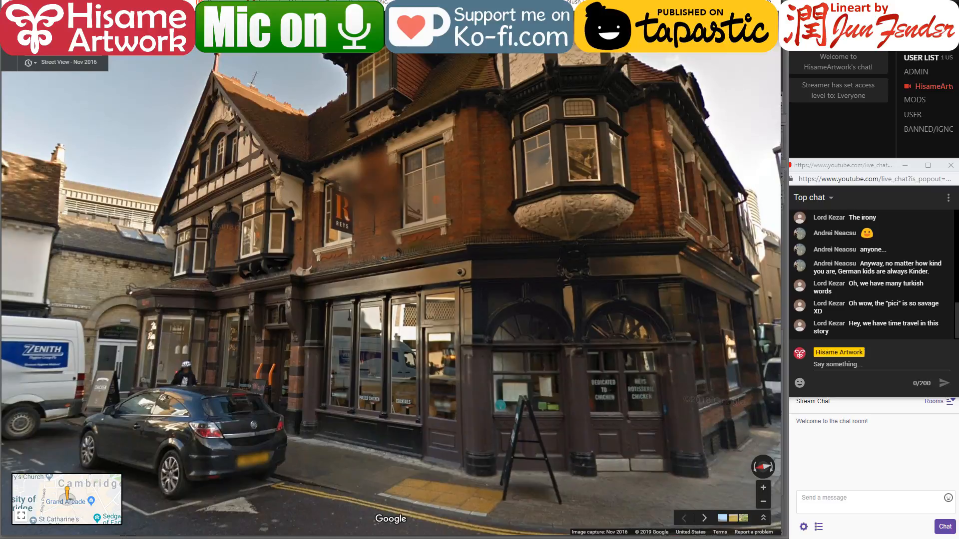
key(alt+Tab)
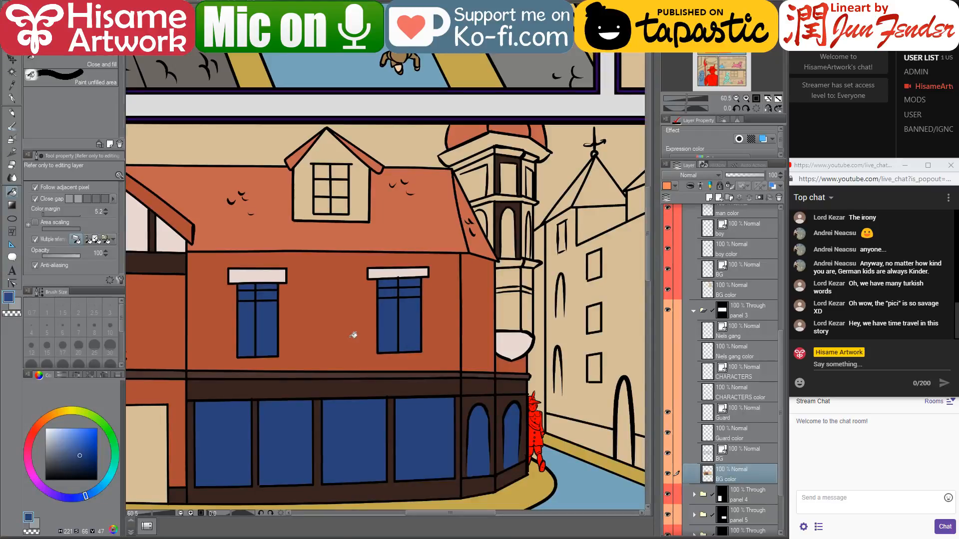
scroll(495, 243, up, 2)
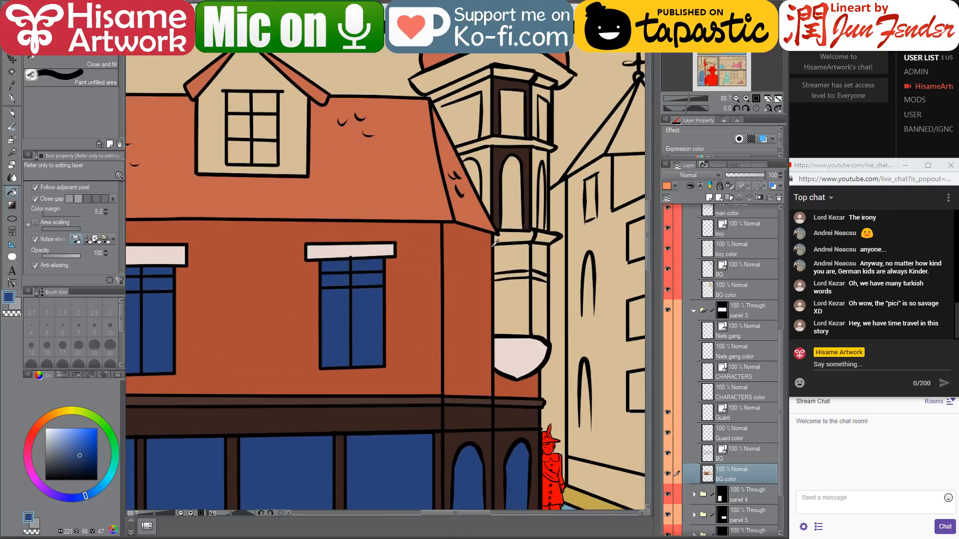
click(511, 199)
click(512, 115)
click(543, 120)
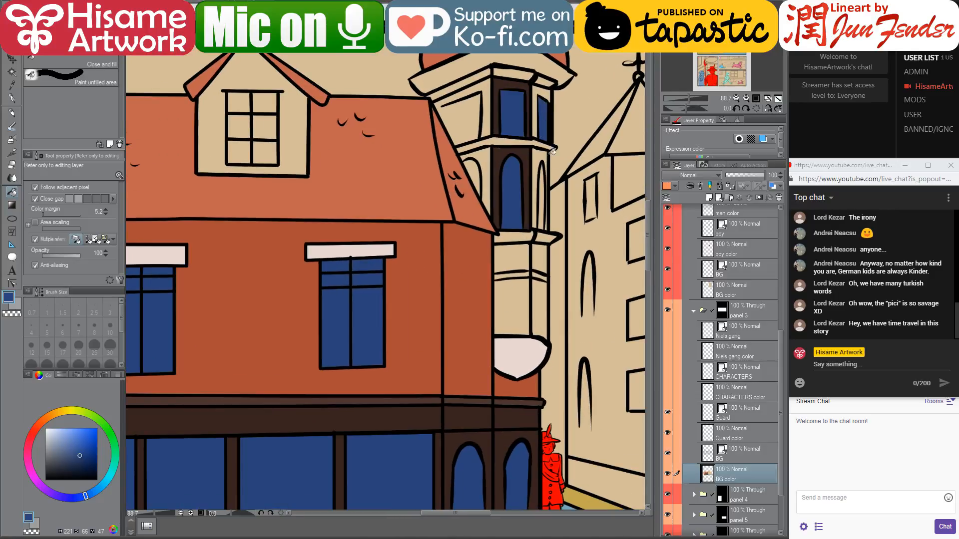
click(544, 180)
- Sample the pale pinkish white, recheck the reference and fill the turret's front and right openings with it
alt+click(535, 165)
key(alt+Tab)
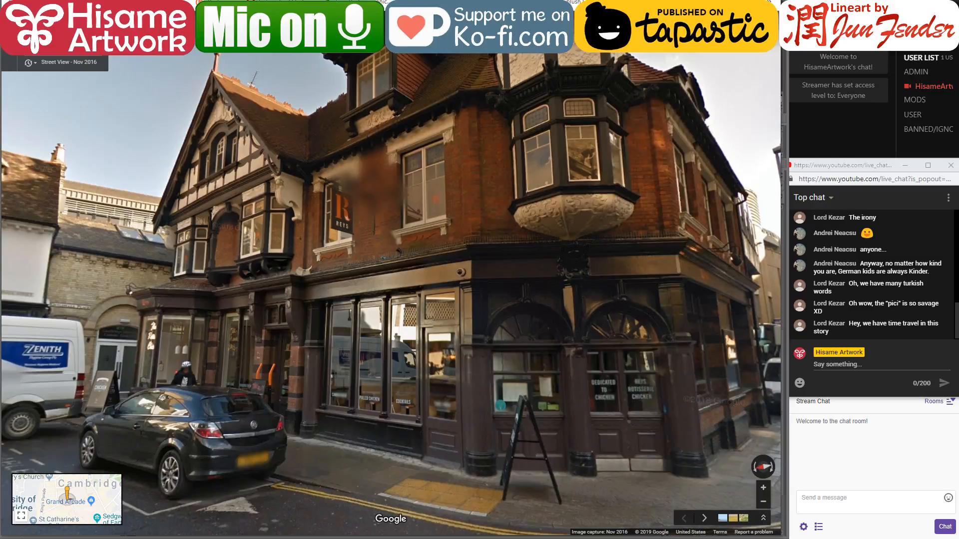
key(alt+Tab)
click(511, 195)
click(514, 116)
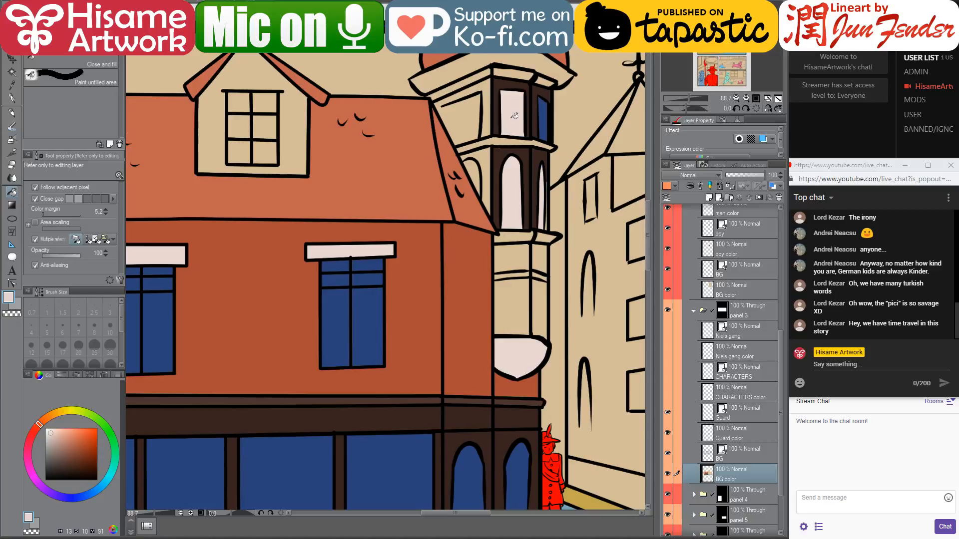
click(542, 118)
- Fill the turret's lower left face with the sampled dark brown and its arched opening with the pale pinkish white
alt+click(496, 159)
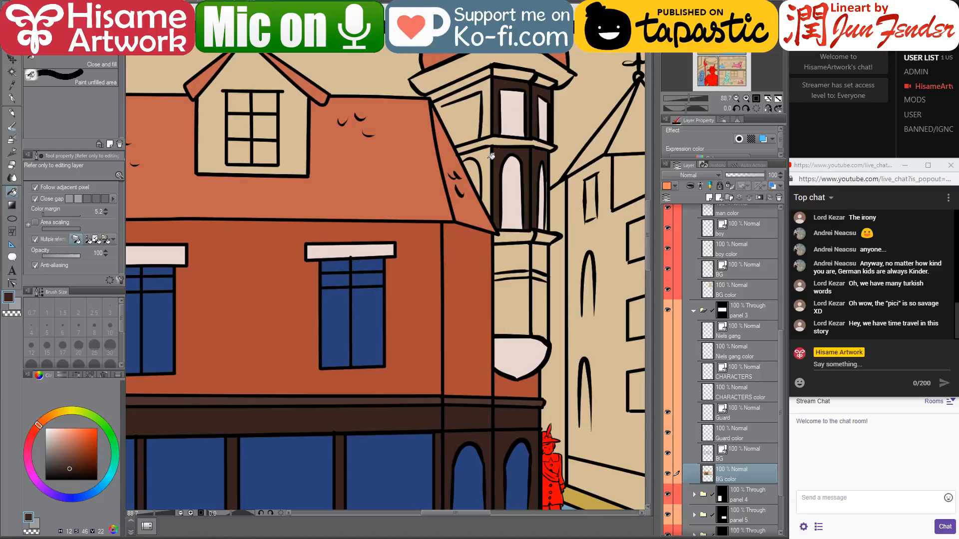
click(488, 159)
alt+click(506, 172)
click(474, 175)
- Paint the turret's upper left opening pale pinkish white with the G-pen, outlining its edges before filling the middle
scroll(501, 63, up, 2)
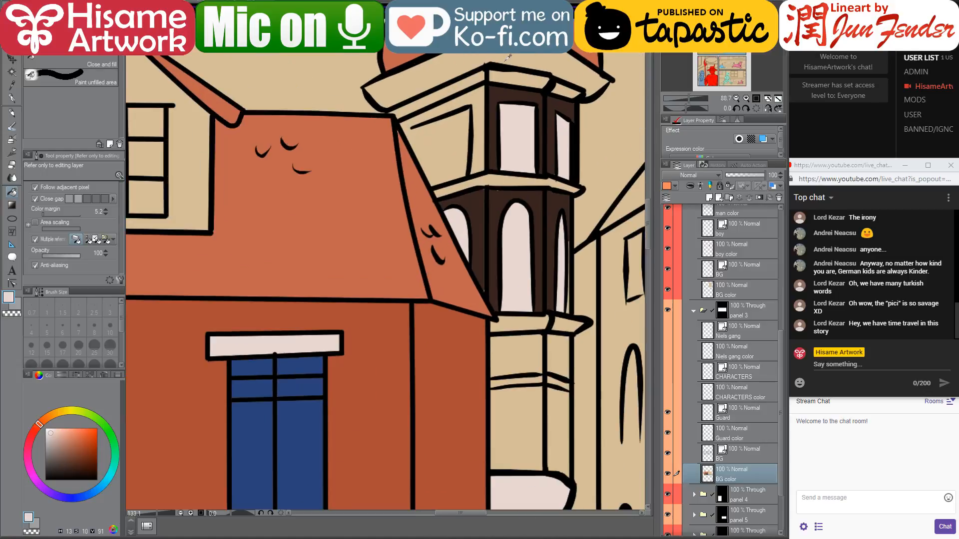
drag(508, 59, 491, 156)
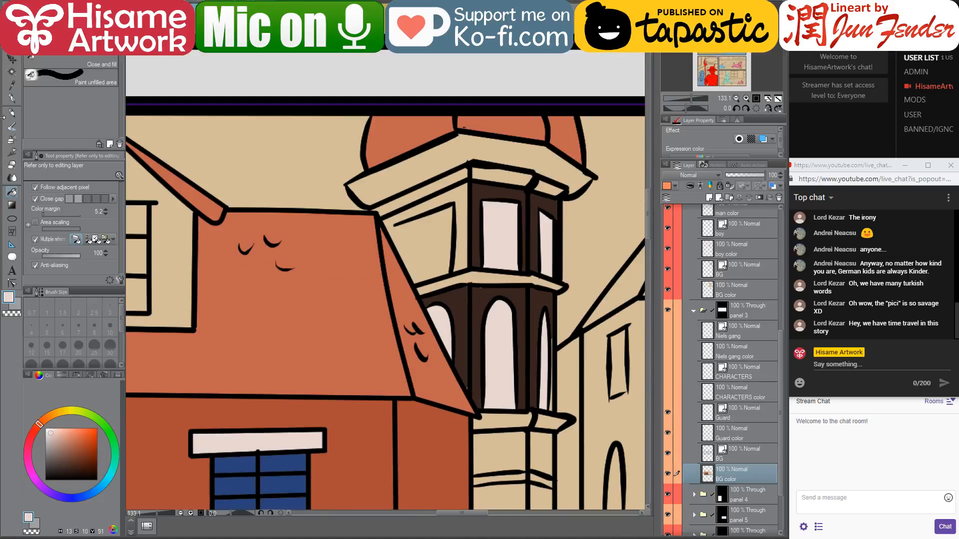
click(12, 98)
scroll(428, 220, up, 1)
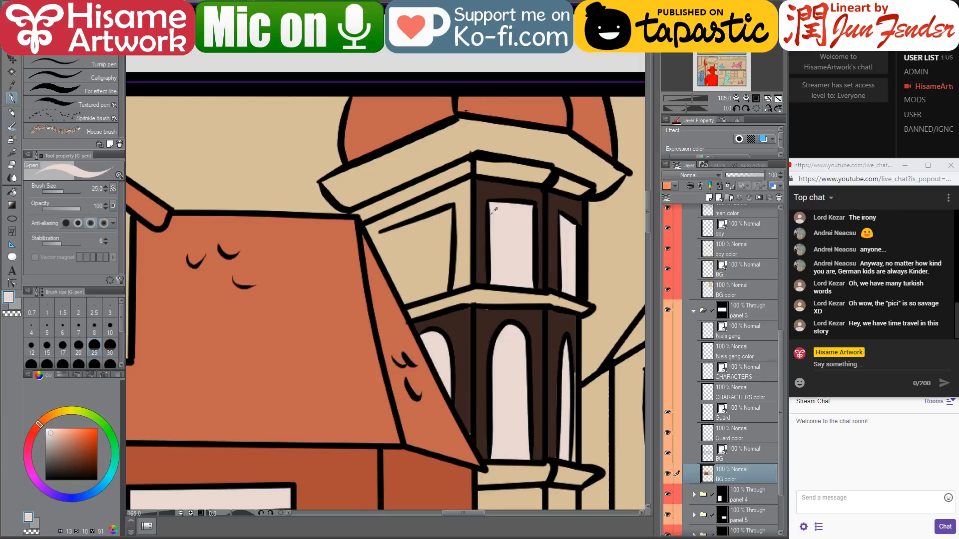
drag(381, 243, 446, 216)
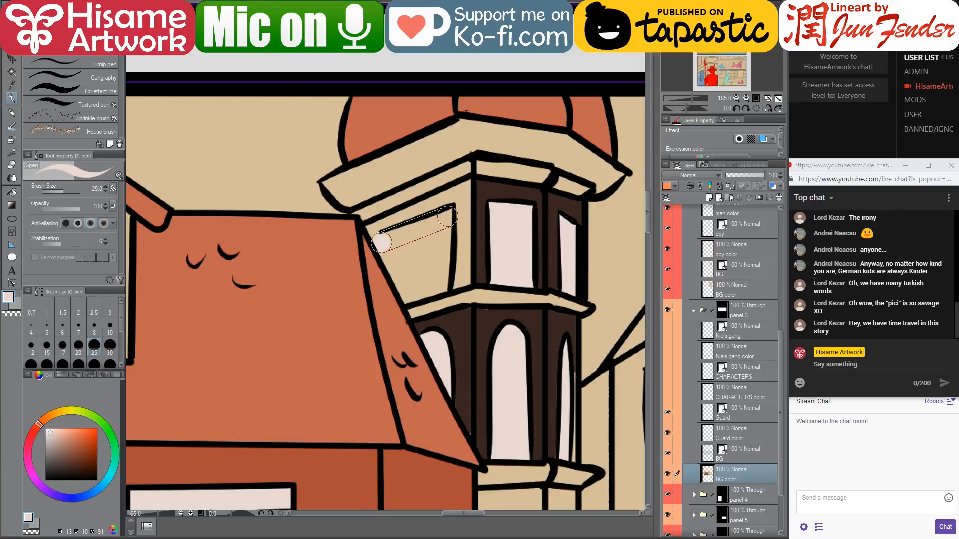
shift+click(446, 216)
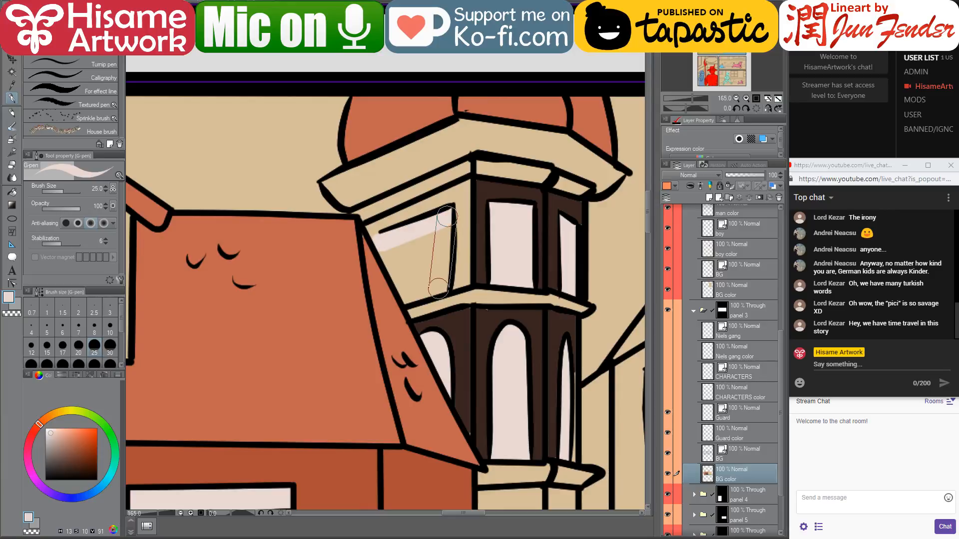
shift+click(439, 287)
shift+click(410, 299)
shift+click(383, 244)
mouse_move(399, 246)
mouse_down()
mouse_move(405, 265)
mouse_move(406, 248)
mouse_move(434, 235)
mouse_move(421, 274)
mouse_move(428, 254)
mouse_move(409, 250)
mouse_up()
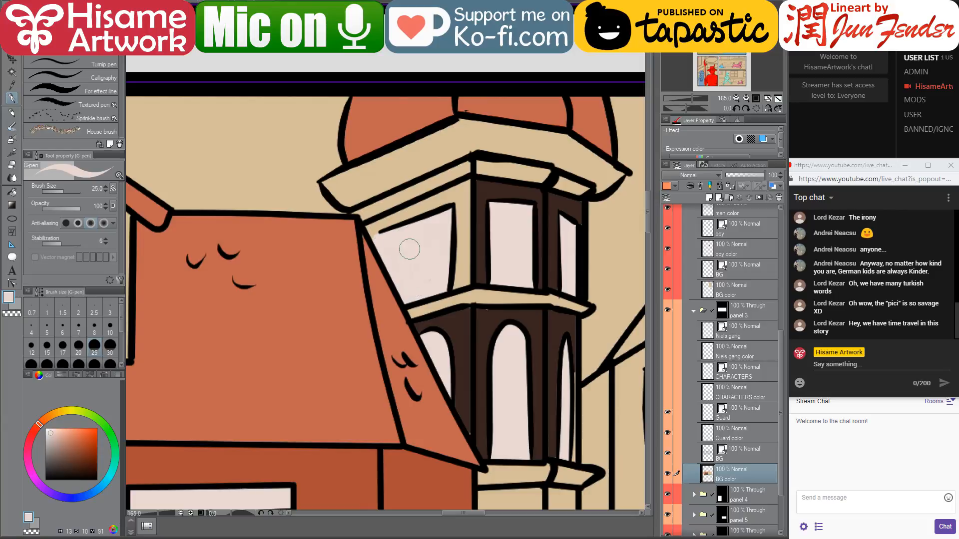
- Sample the dark brown and fill the frame around the turret's upper left opening and the remaining gap below
alt+click(481, 234)
click(13, 193)
click(464, 221)
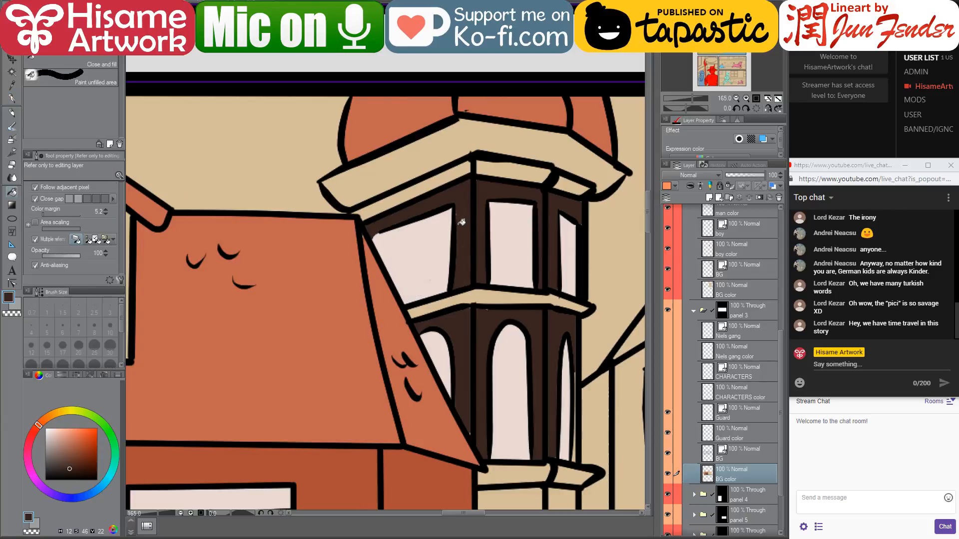
click(464, 321)
- Recheck the reference and swap the corner building's colors, filling its roof with the darker brick red and its walls with the lighter orange-red
scroll(536, 283, down, 5)
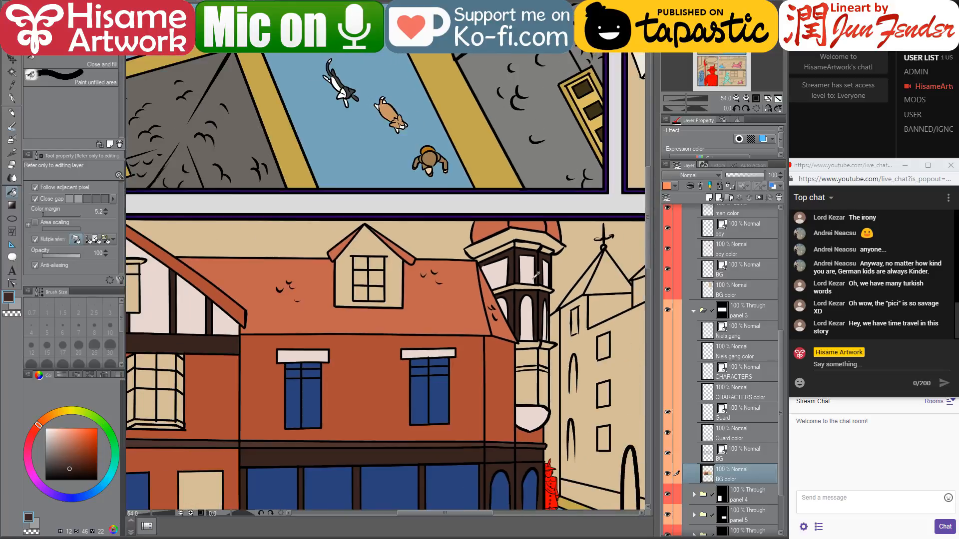
scroll(537, 274, down, 3)
scroll(539, 279, up, 4)
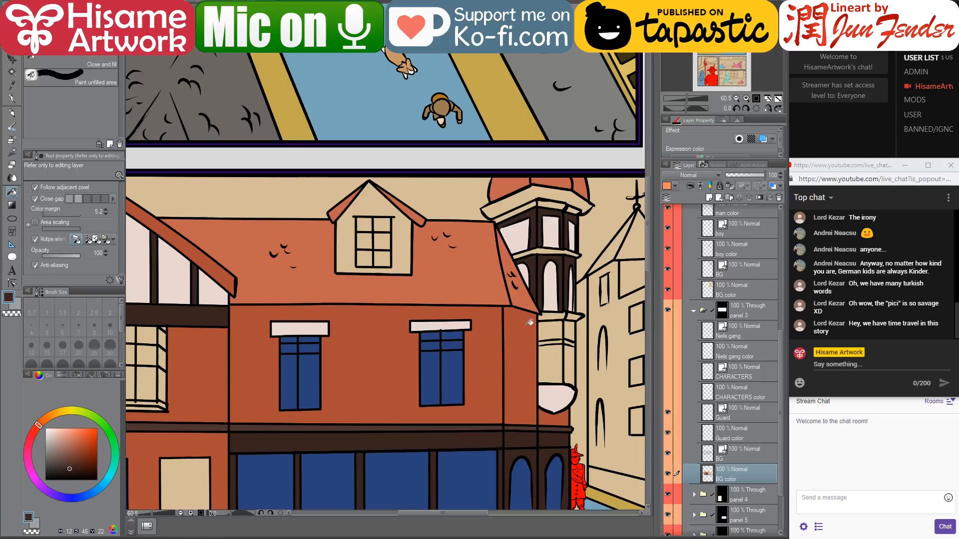
key(alt+Tab)
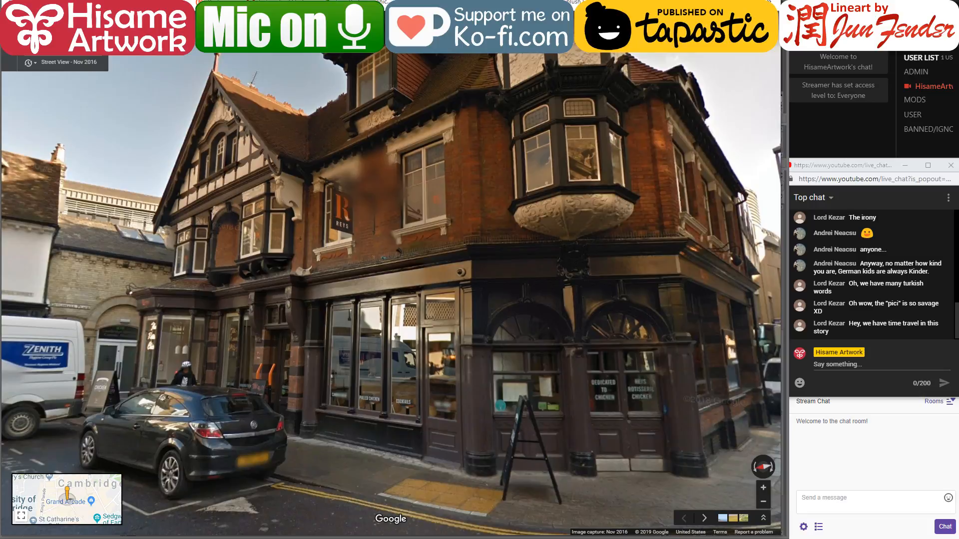
key(alt+Tab)
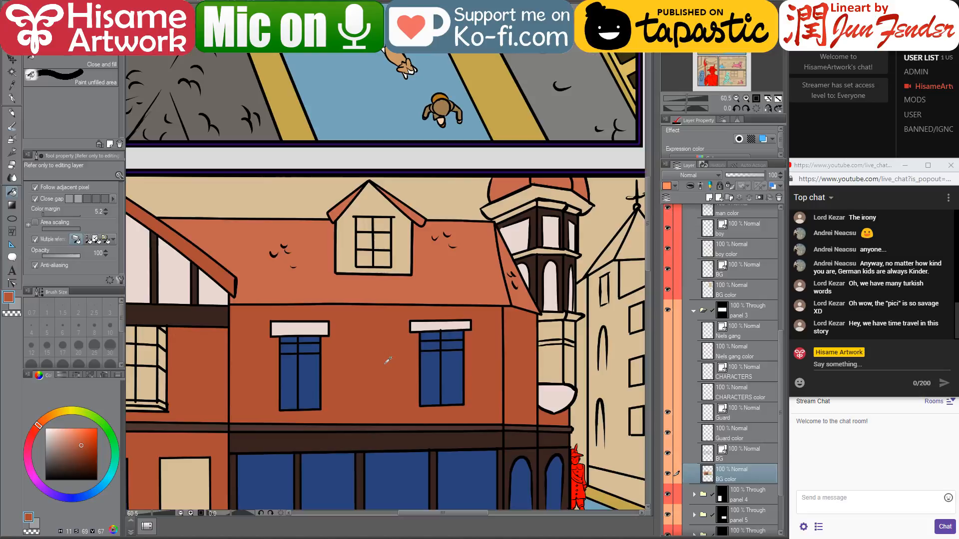
click(453, 296)
alt+click(520, 292)
click(395, 336)
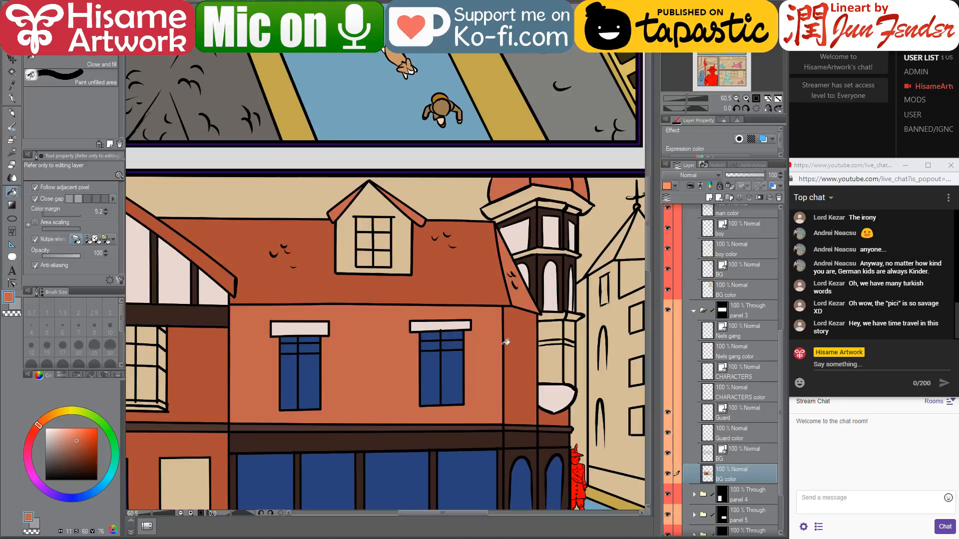
click(505, 342)
- Fill the gabled building's upper-floor brick wall with the lighter orange-red and view the whole panel
drag(409, 368, 550, 336)
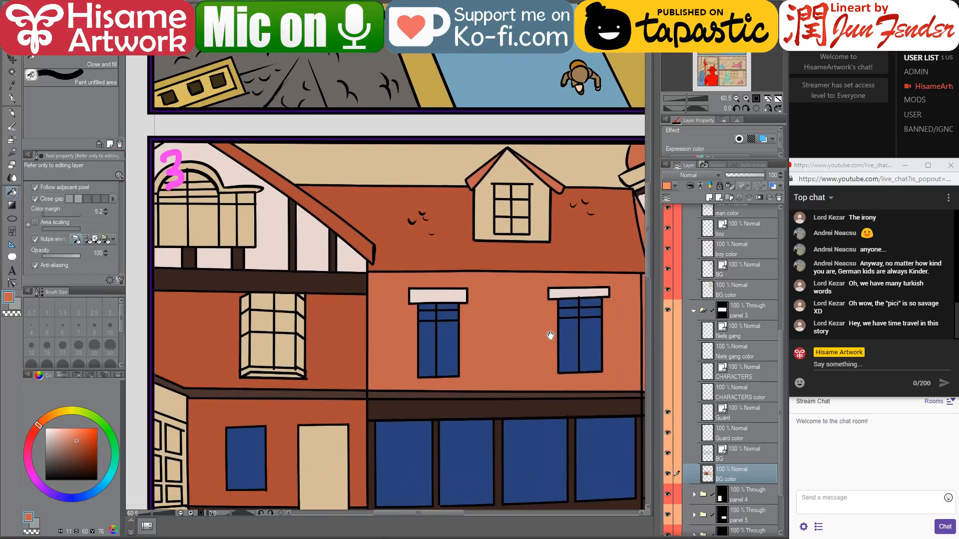
click(318, 387)
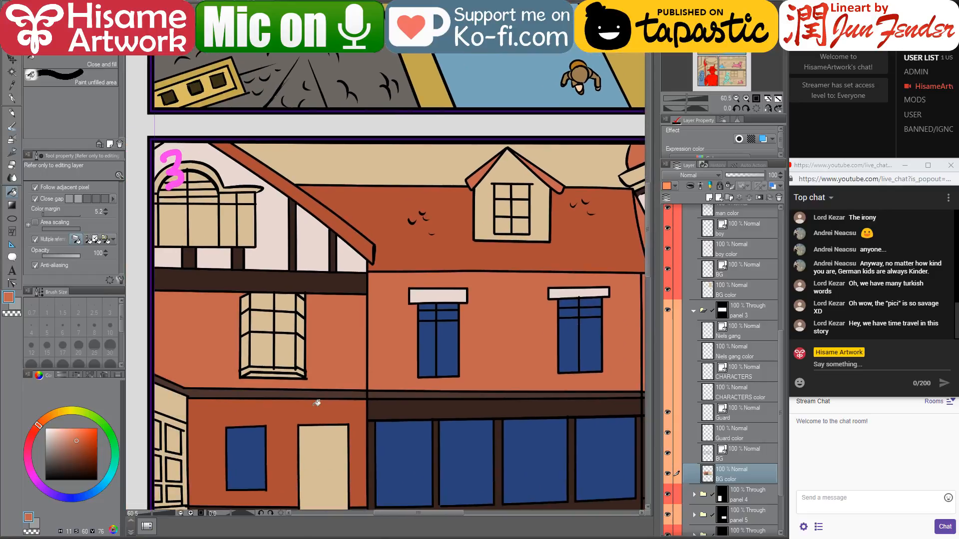
key(ctrl+0)
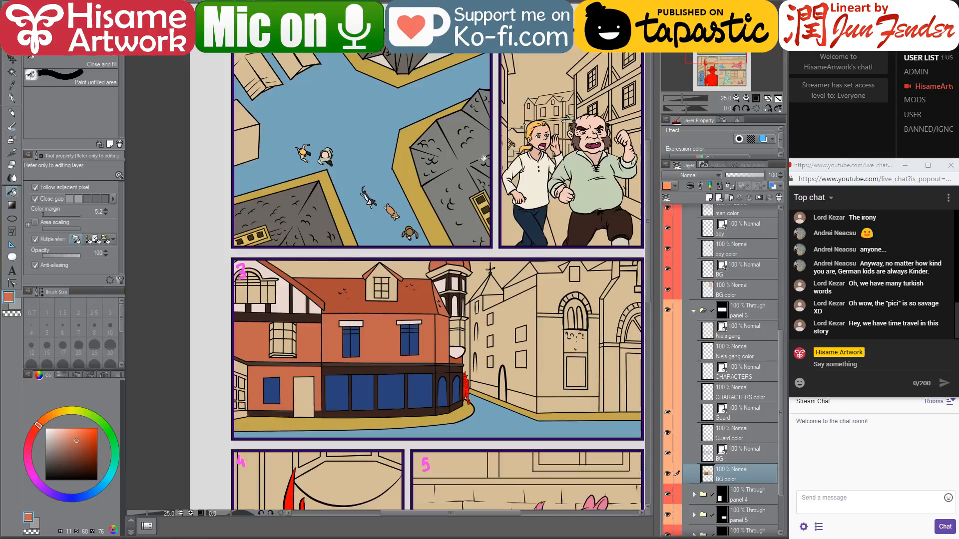
- Sample the turret's dark brown, mix a lighter brown, and fill the turret's trim bands beneath the roof and between its window rows
key(ctrl+plus)
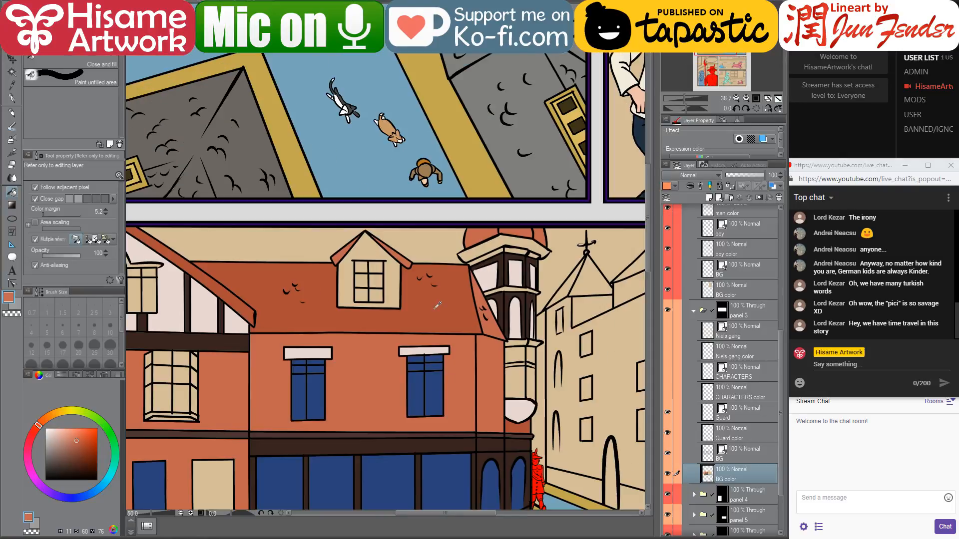
alt+click(499, 230)
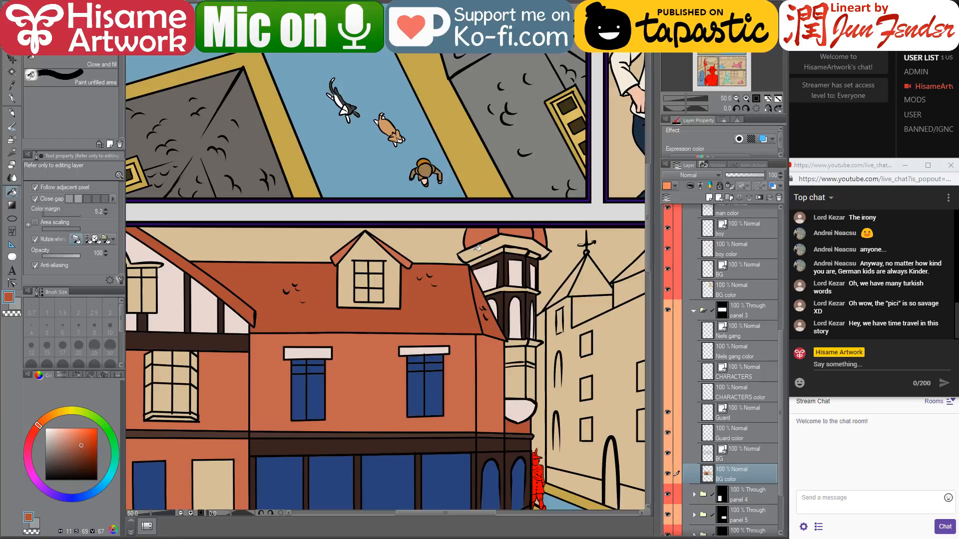
scroll(477, 257, up, 2)
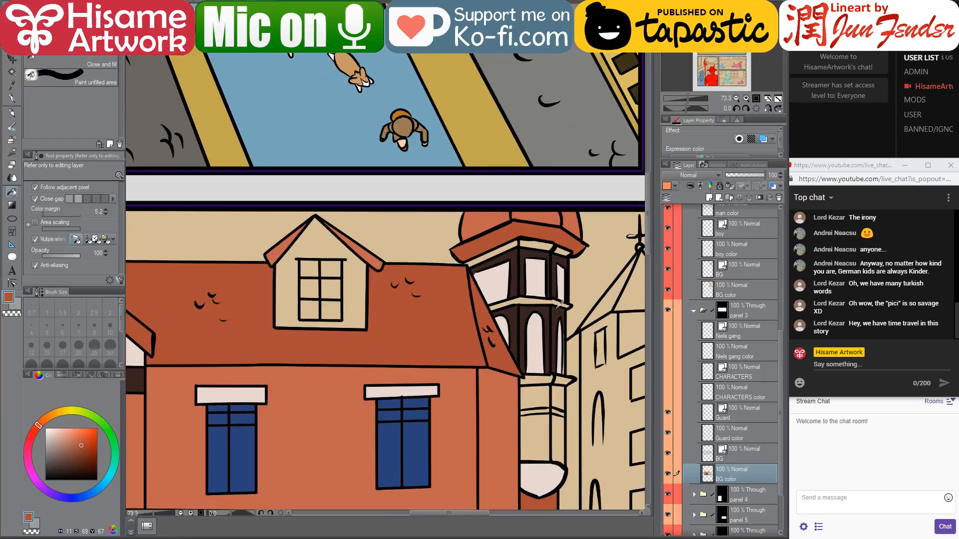
alt+click(531, 251)
drag(448, 424, 457, 362)
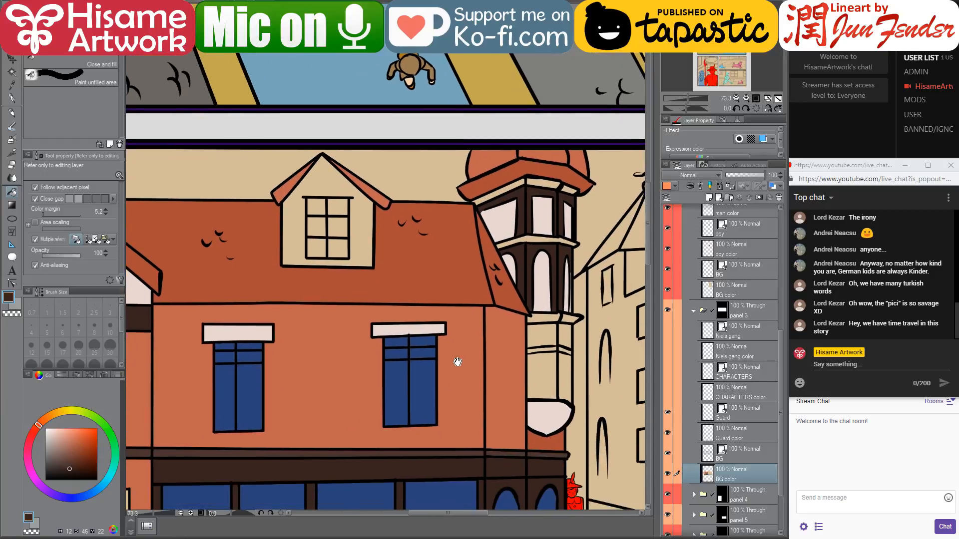
alt+click(465, 451)
click(533, 238)
click(535, 180)
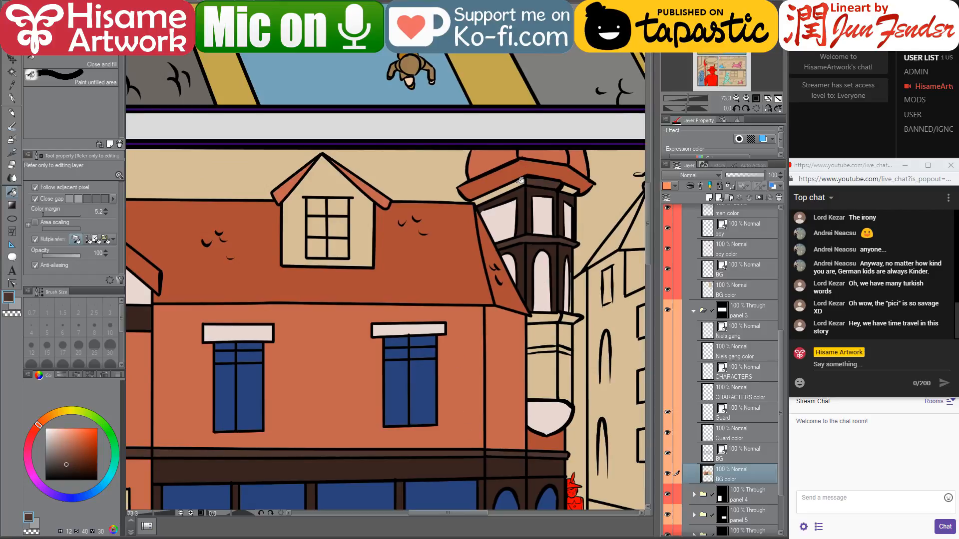
drag(595, 221, 554, 212)
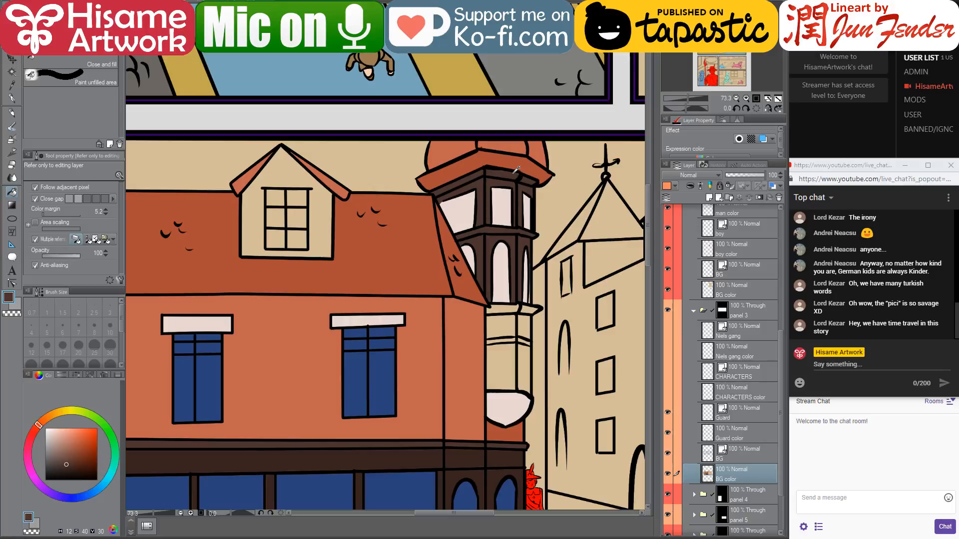
alt+click(477, 151)
click(502, 175)
click(530, 182)
drag(515, 332, 533, 223)
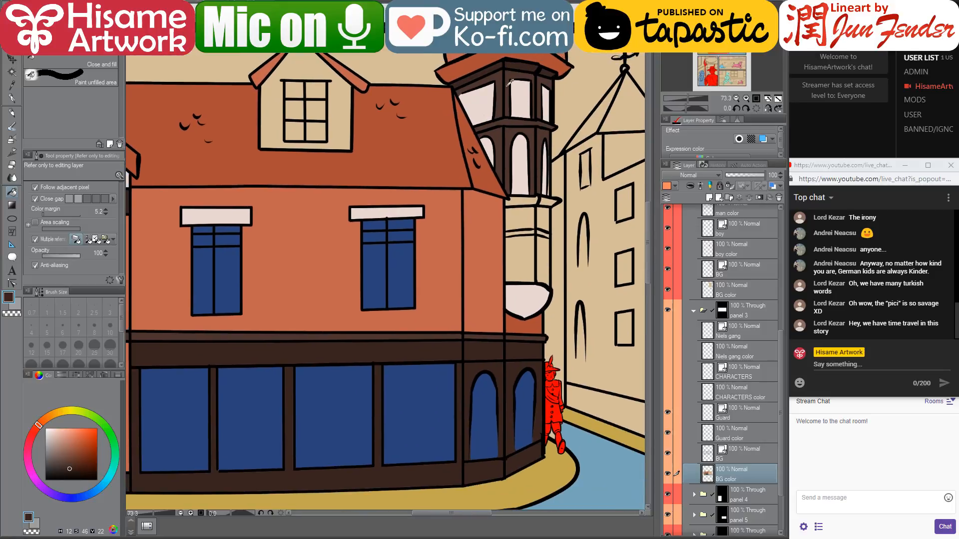
- Sample the turret trim's lighter brown and fill the shopfront's arched corner frames, window surround, base and fascia
alt+click(516, 127)
click(520, 367)
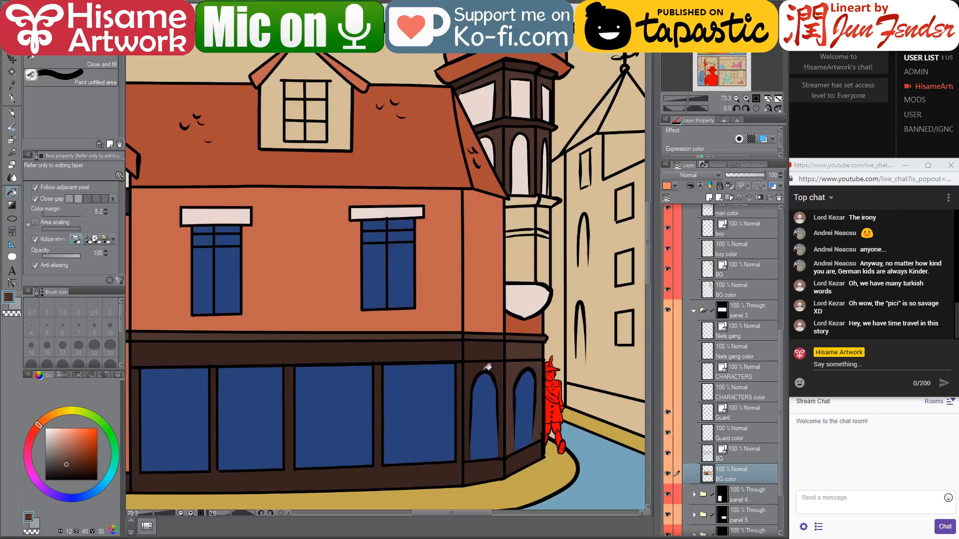
click(487, 367)
click(482, 347)
click(491, 463)
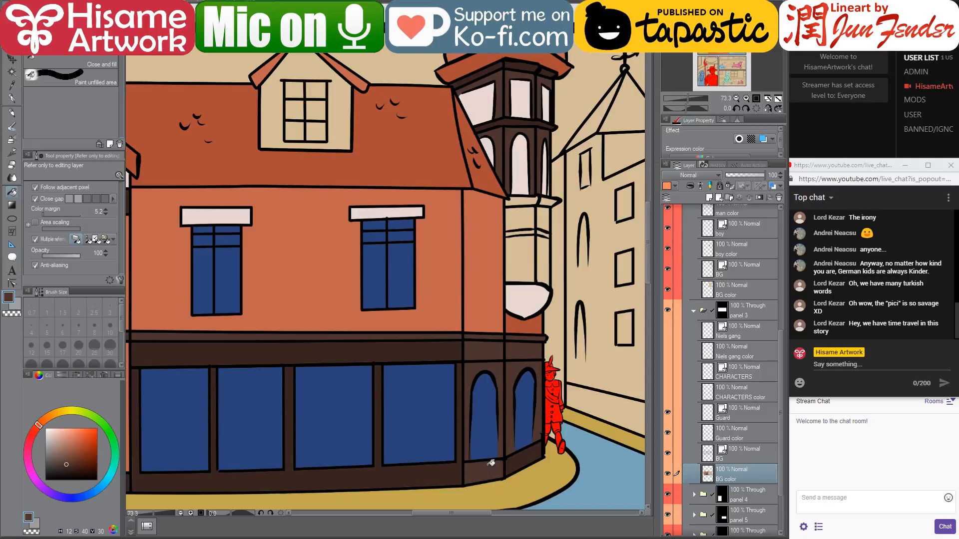
click(419, 472)
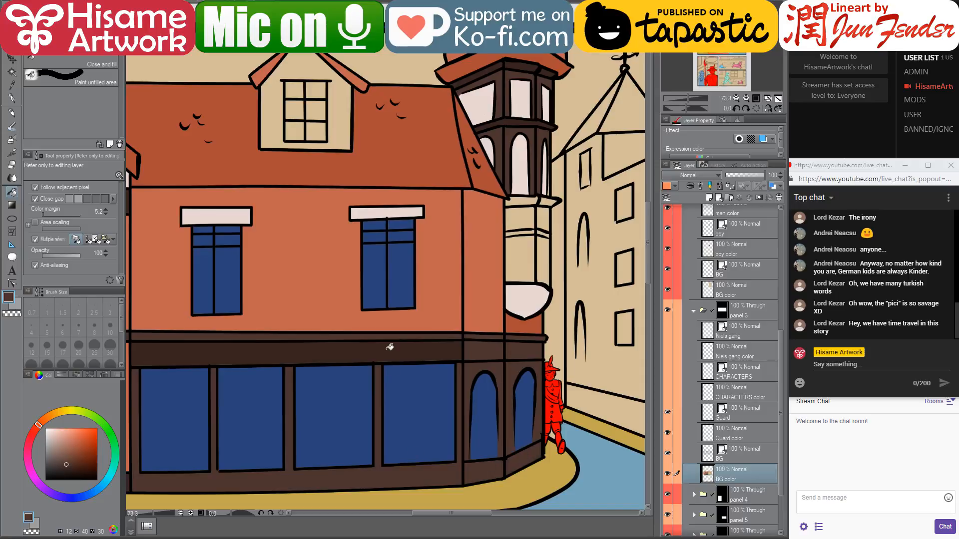
click(389, 346)
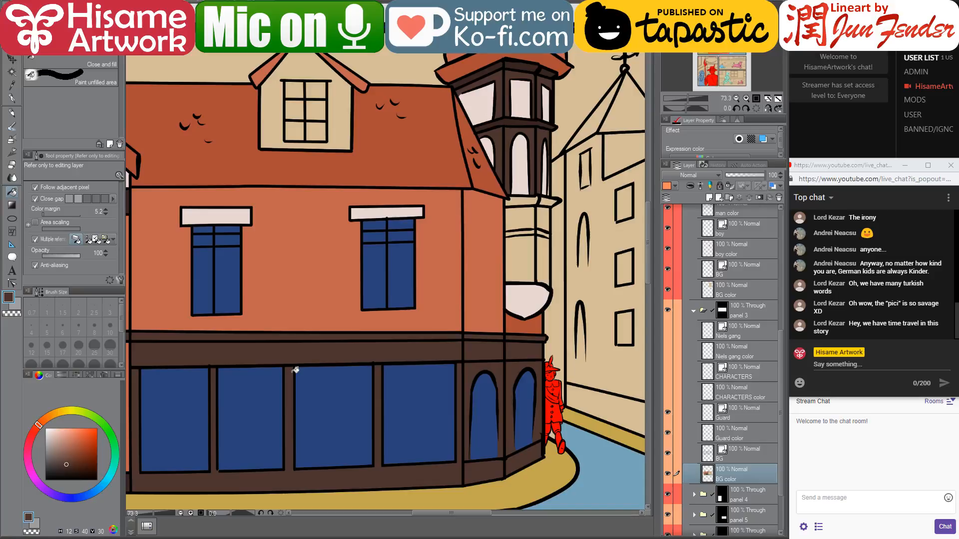
- Mix a slightly lighter shade of the shopfront brown and fill the thin moulding running above the fascia
alt+click(204, 337)
alt+click(231, 354)
click(64, 462)
click(232, 332)
click(476, 336)
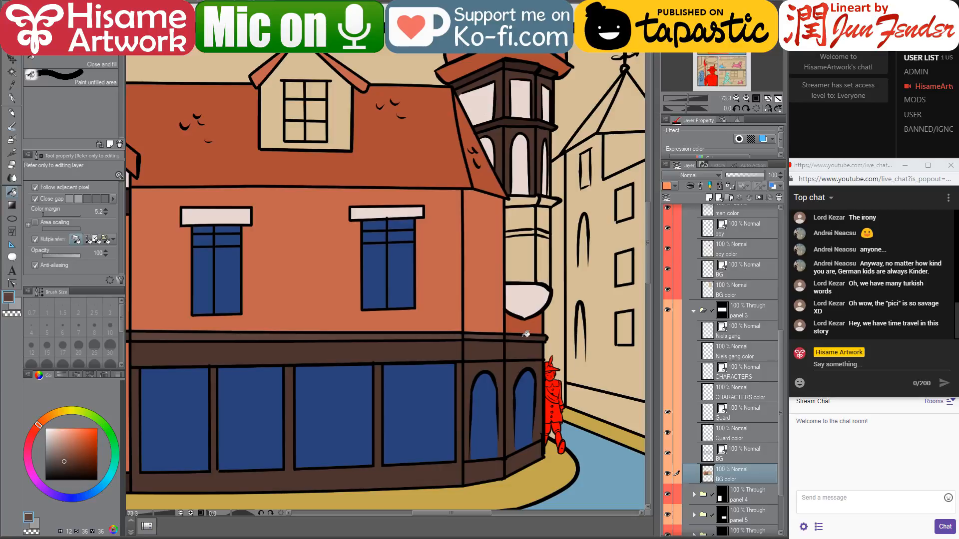
click(522, 337)
click(64, 459)
click(204, 335)
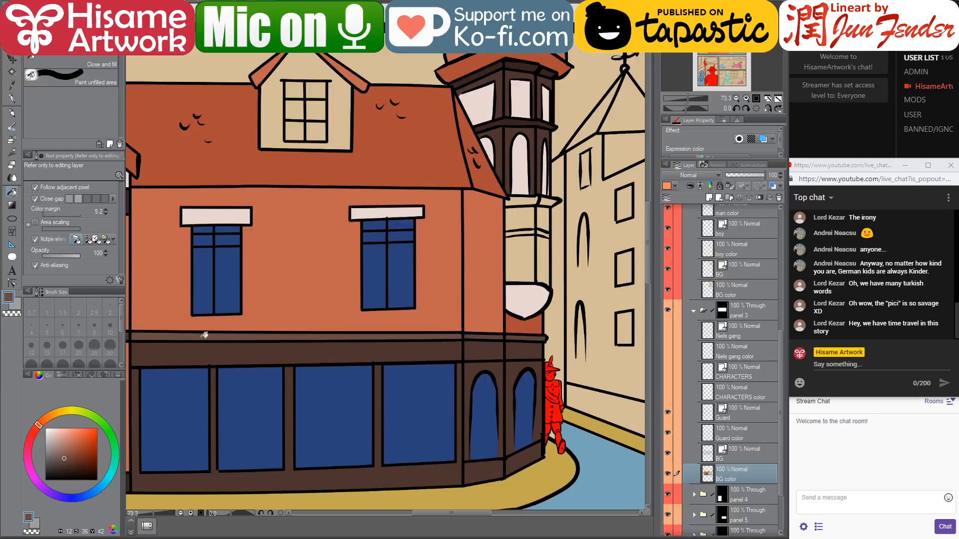
click(490, 337)
- Resample the shopfront brown, check the corner building's reference photo, and fill the turret's lower ledge and the belt below it
scroll(579, 340, down, 1)
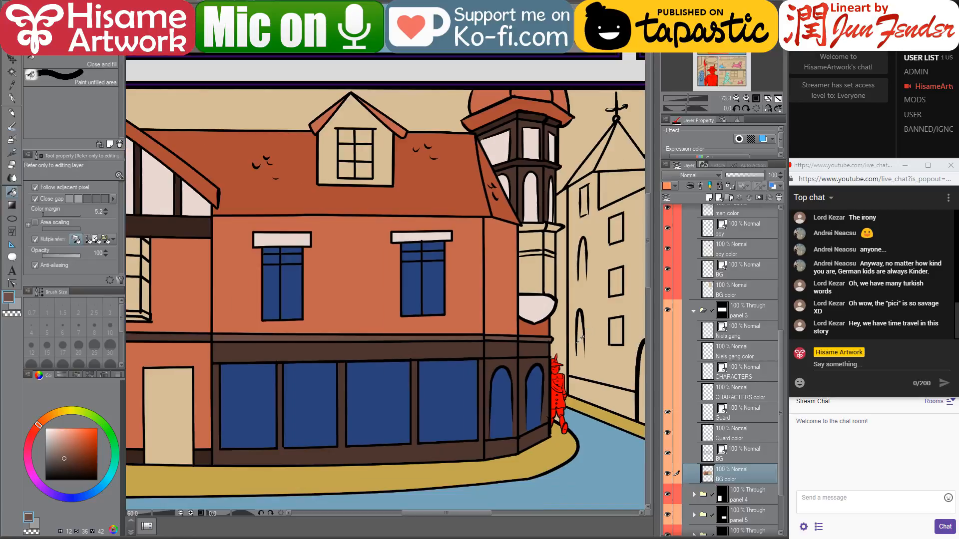
scroll(581, 339, left, 2)
alt+click(337, 350)
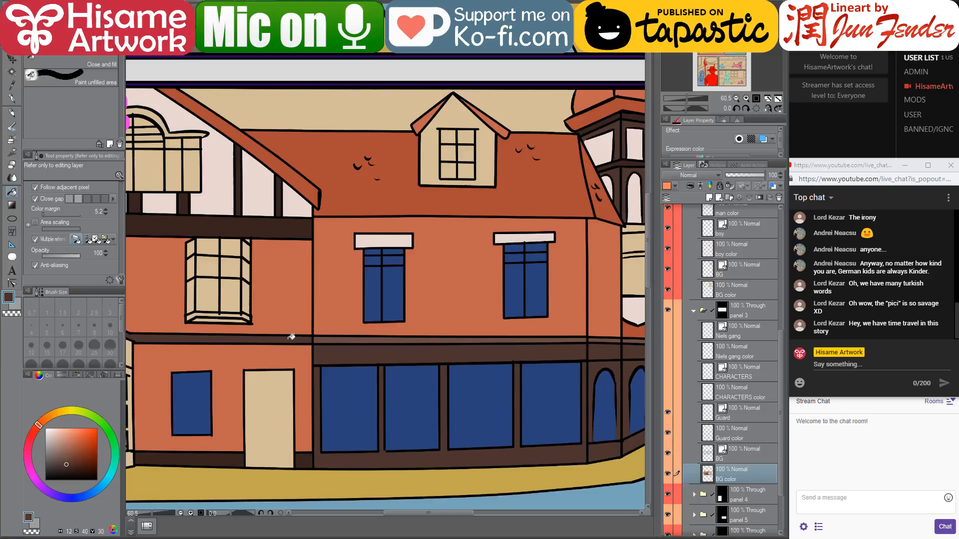
drag(362, 220, 245, 236)
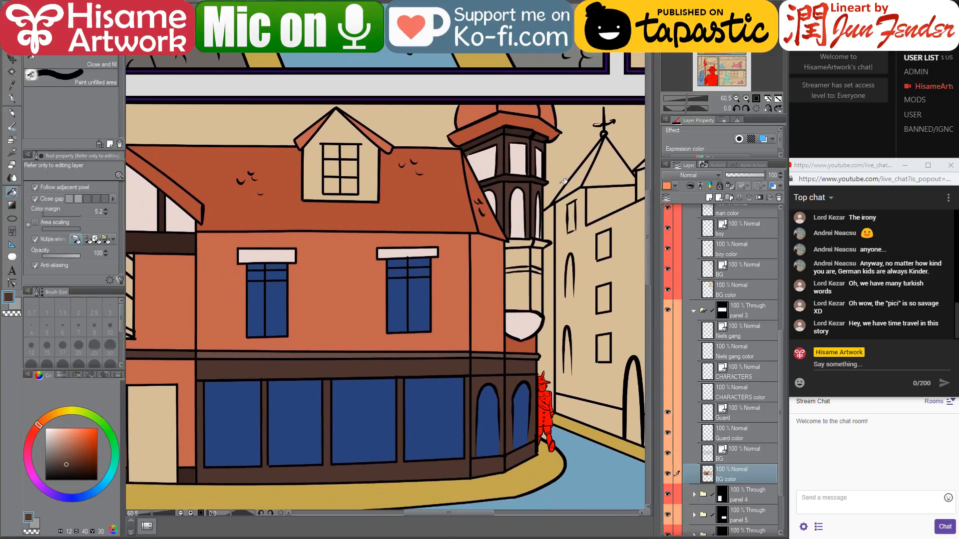
scroll(563, 181, up, 5)
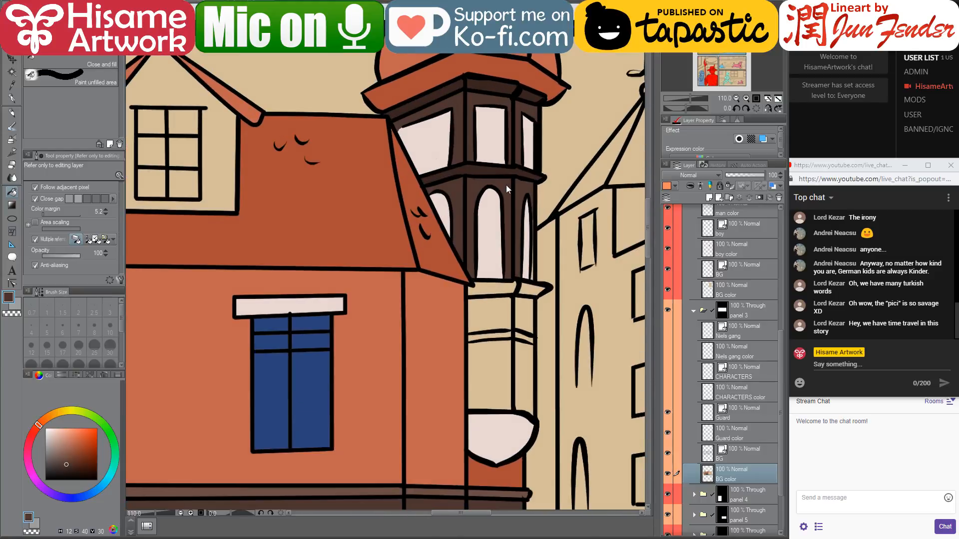
key(alt+Tab)
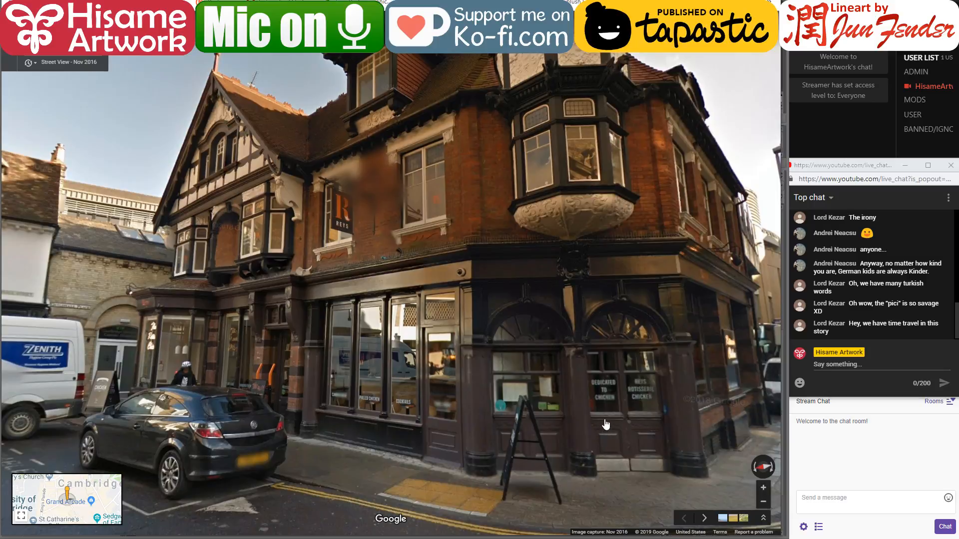
mouse_move(606, 424)
mouse_down()
mouse_move(545, 404)
mouse_move(419, 402)
mouse_up()
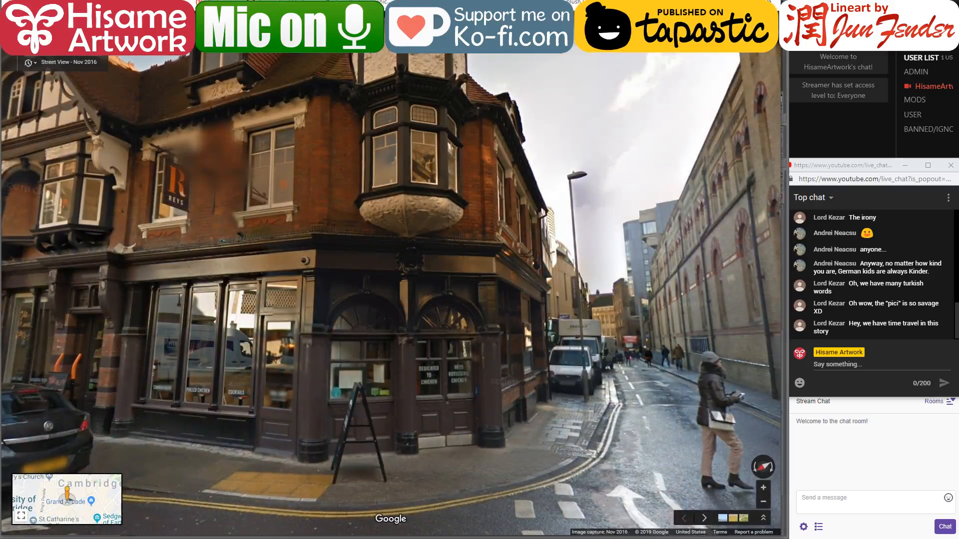
key(alt+Tab)
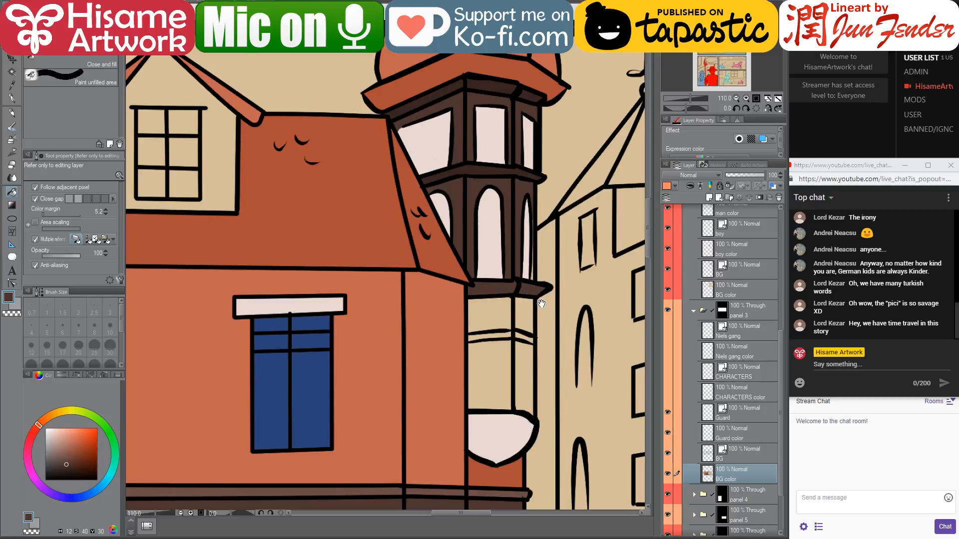
drag(534, 300, 478, 324)
click(474, 329)
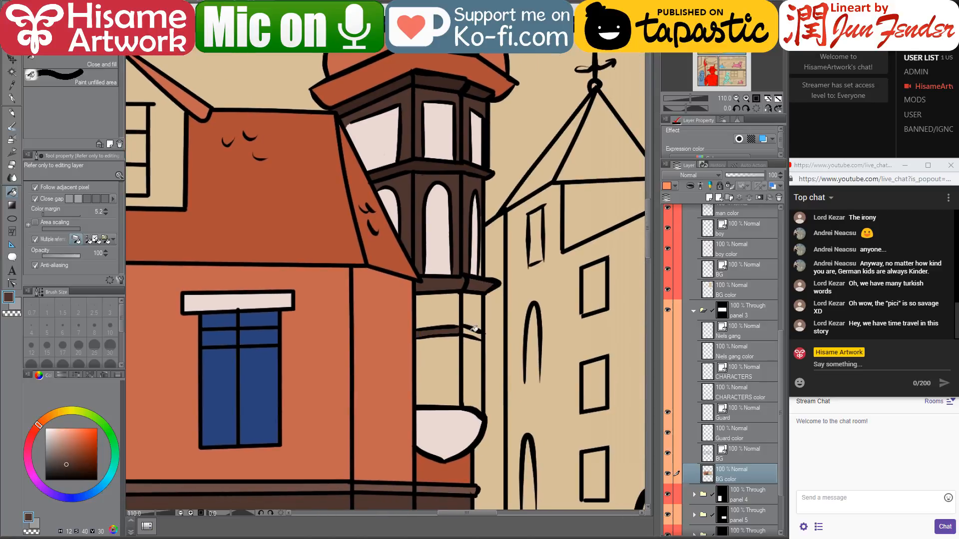
click(475, 330)
- Recheck the reference and fill the turret's lower wall sections brown, using the darker frame brown on the front faces
key(alt+Tab)
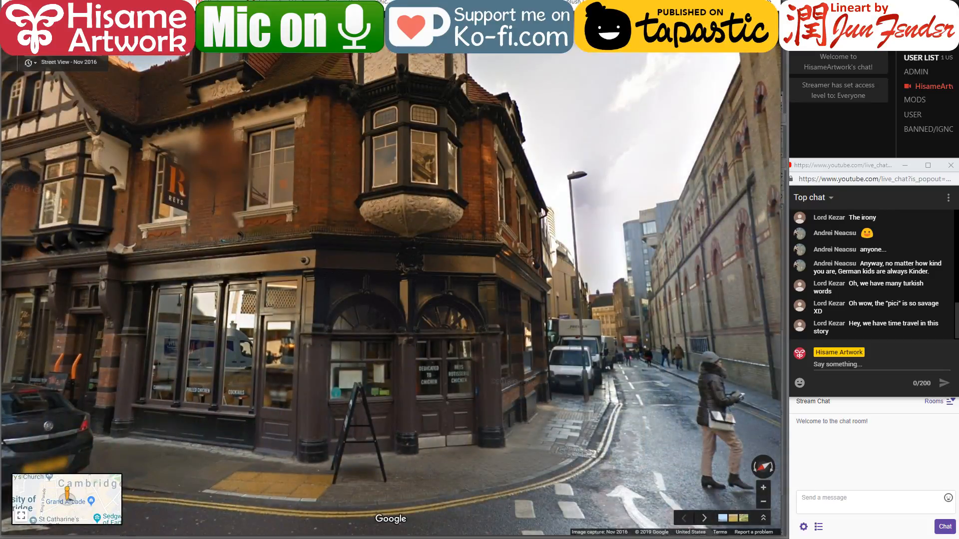
key(alt+Tab)
click(445, 362)
click(449, 314)
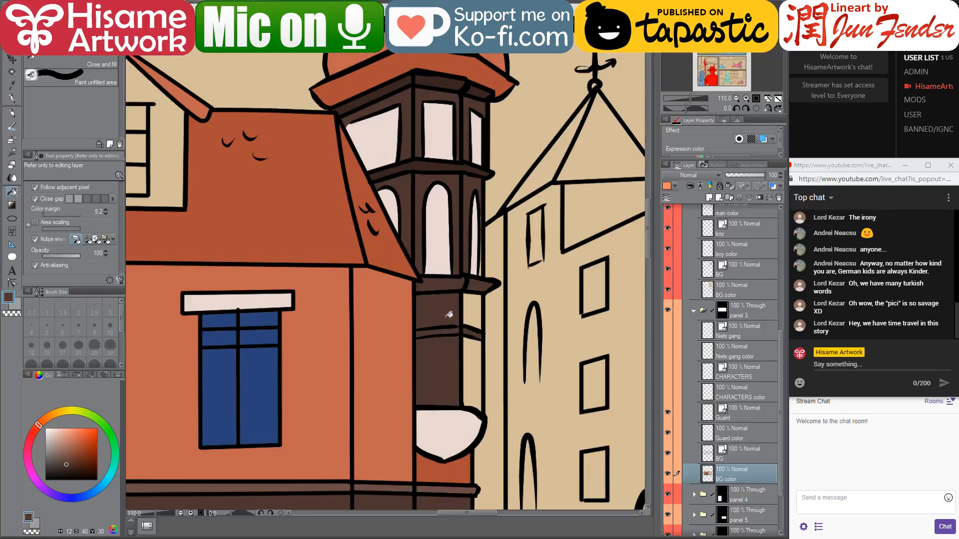
click(478, 308)
click(478, 345)
alt+click(433, 159)
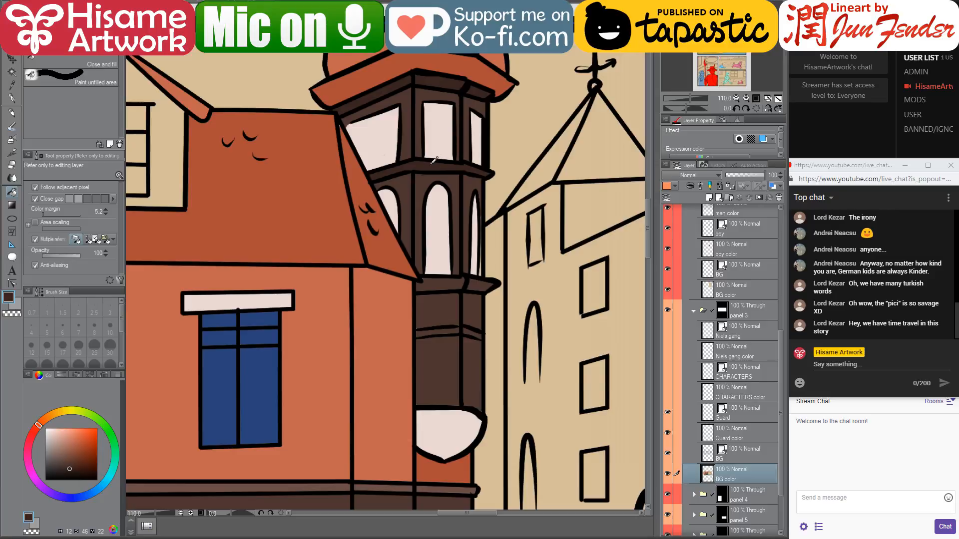
click(438, 312)
click(439, 367)
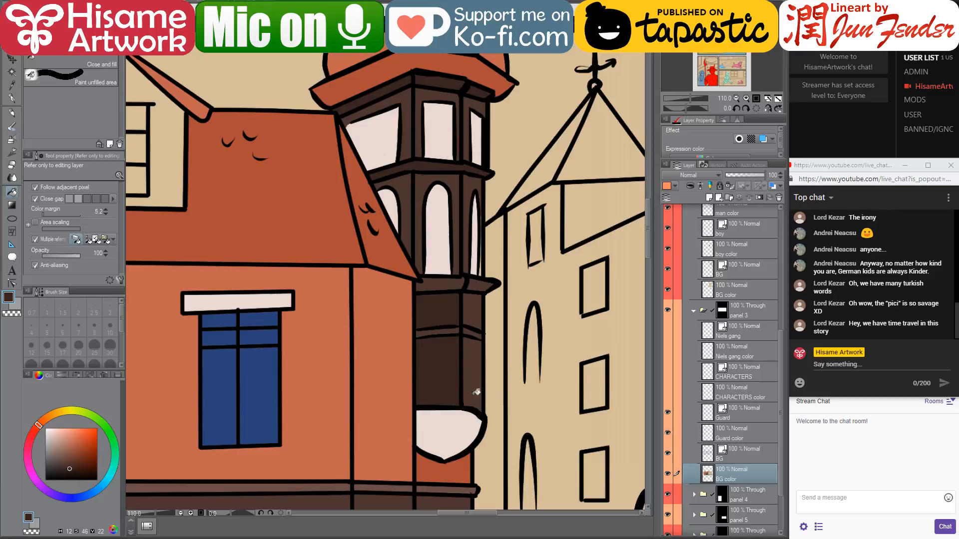
- Review the colored panel and examine the Corn Exchange in the street-view reference for the building across the street
scroll(422, 352, down, 6)
scroll(439, 352, up, 5)
scroll(351, 300, down, 5)
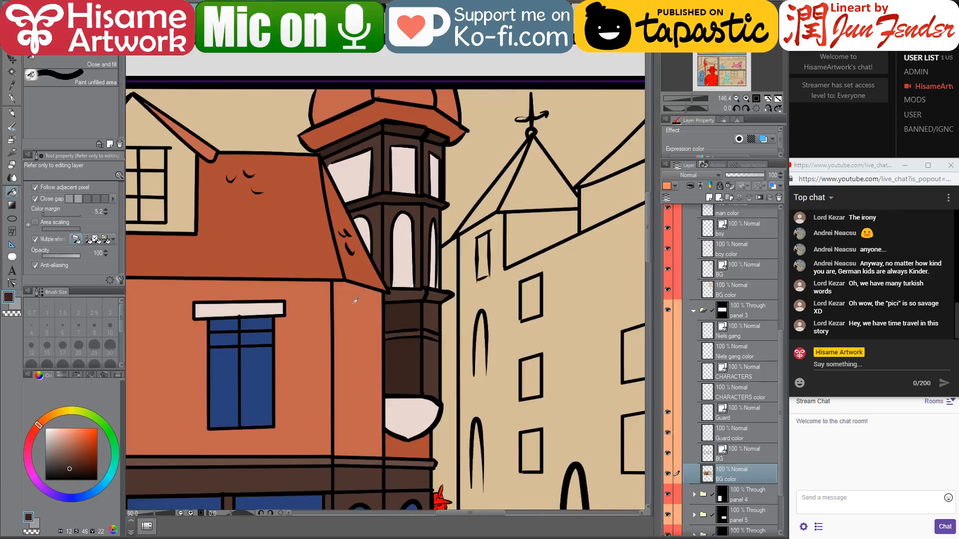
scroll(349, 299, down, 1)
scroll(506, 283, down, 1)
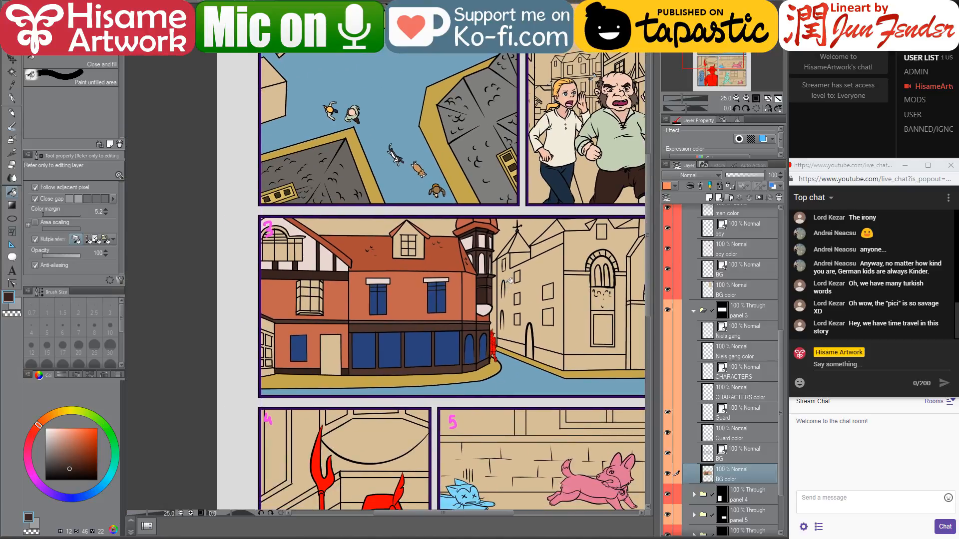
drag(538, 287, 477, 290)
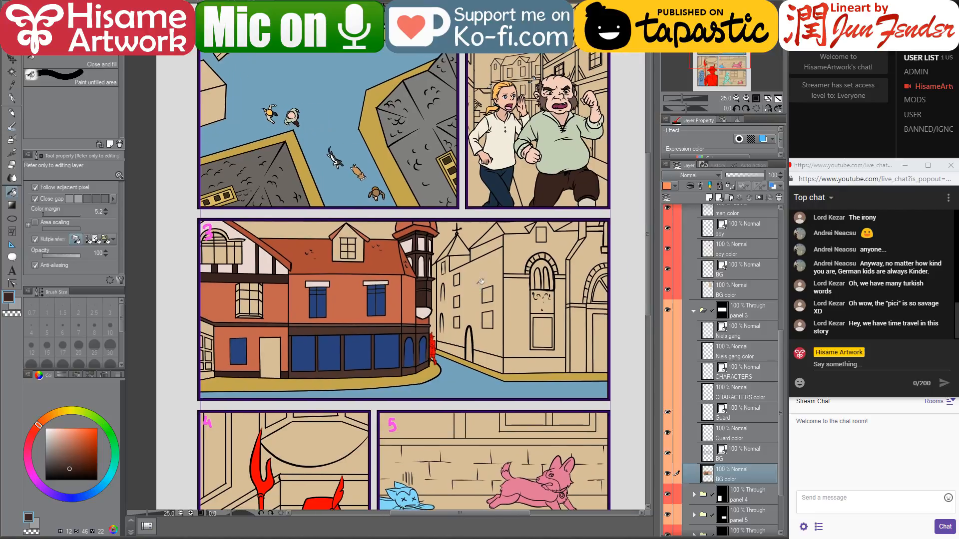
scroll(472, 287, up, 1)
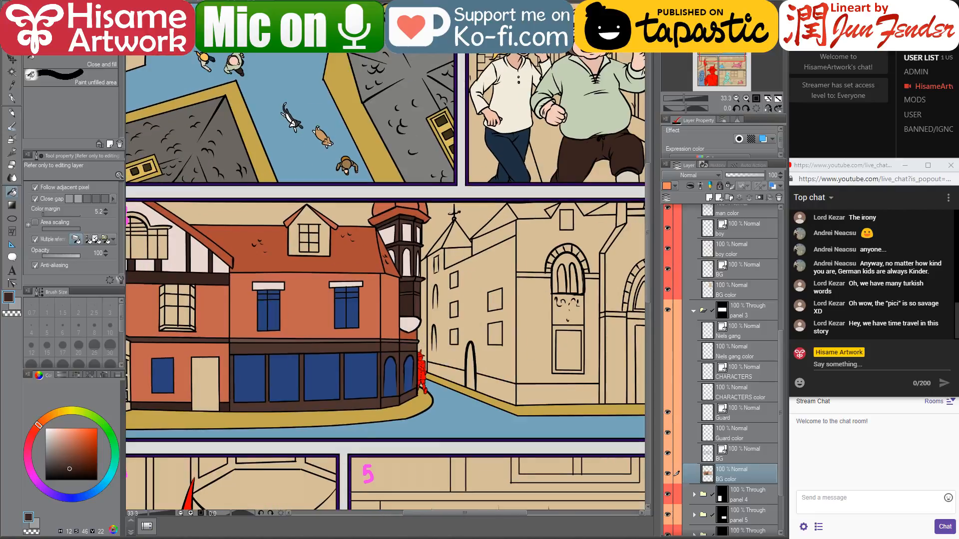
key(alt+Tab)
drag(724, 280, 199, 325)
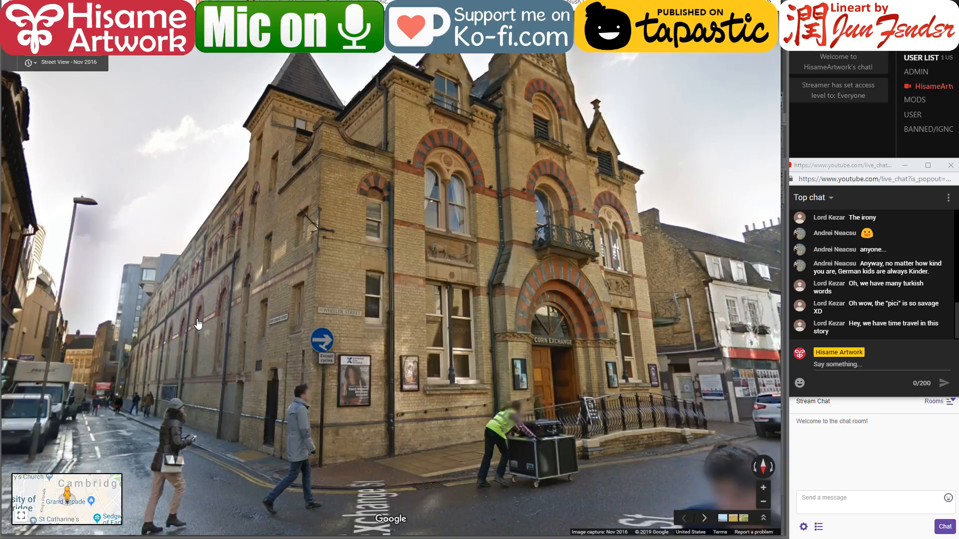
key(alt+Tab)
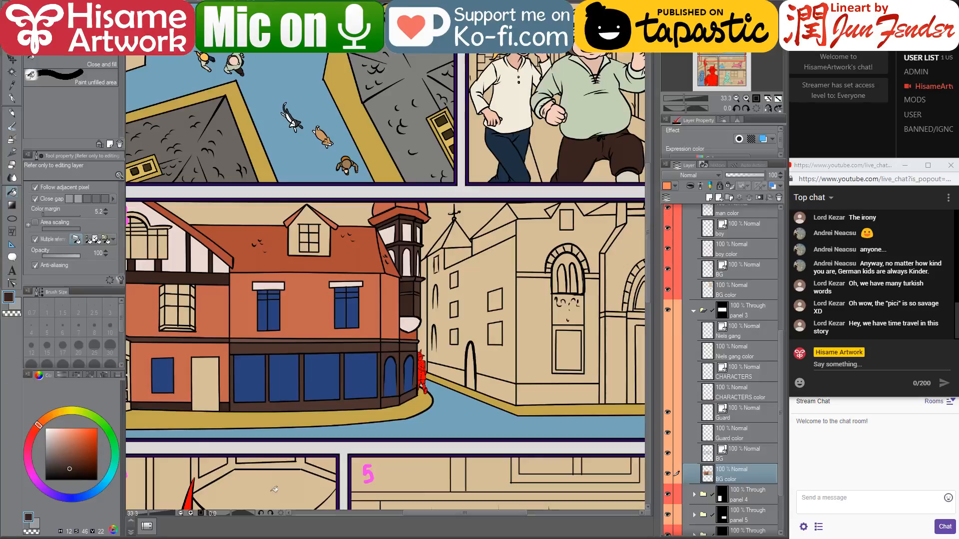
drag(505, 234, 464, 279)
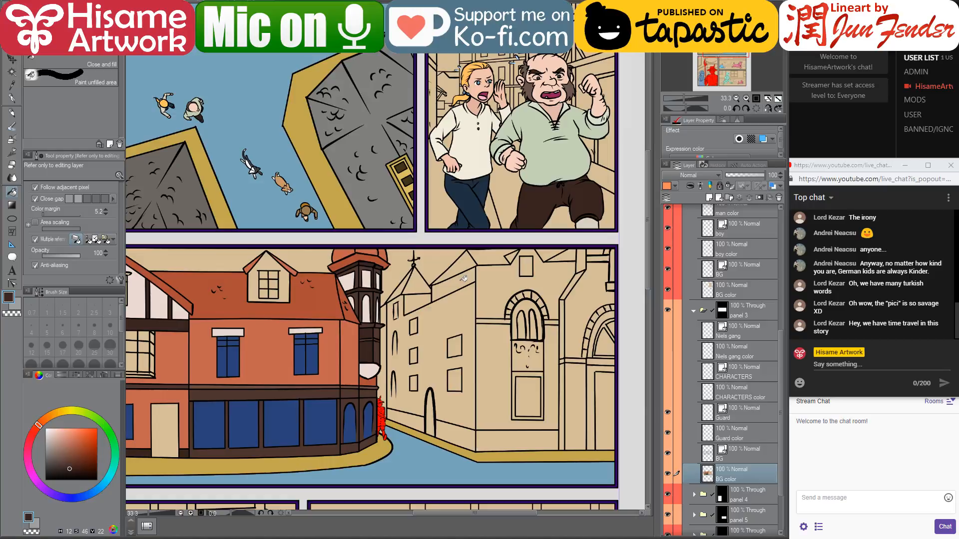
- Sample the shopfront window blue and fill the first lower panes of the arched gable window in panel 3
mouse_move(464, 279)
mouse_down()
mouse_move(524, 256)
mouse_move(597, 273)
mouse_up()
alt+click(278, 378)
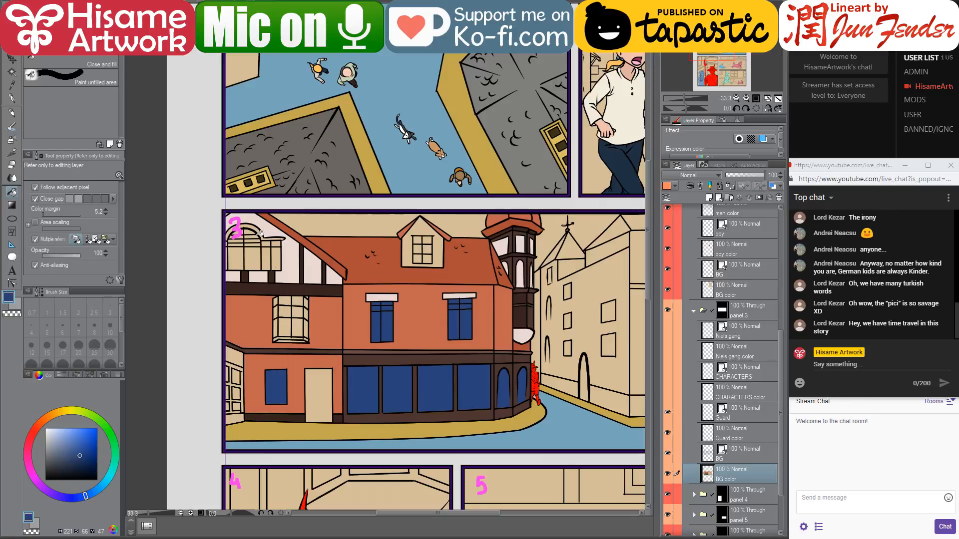
scroll(250, 253, up, 3)
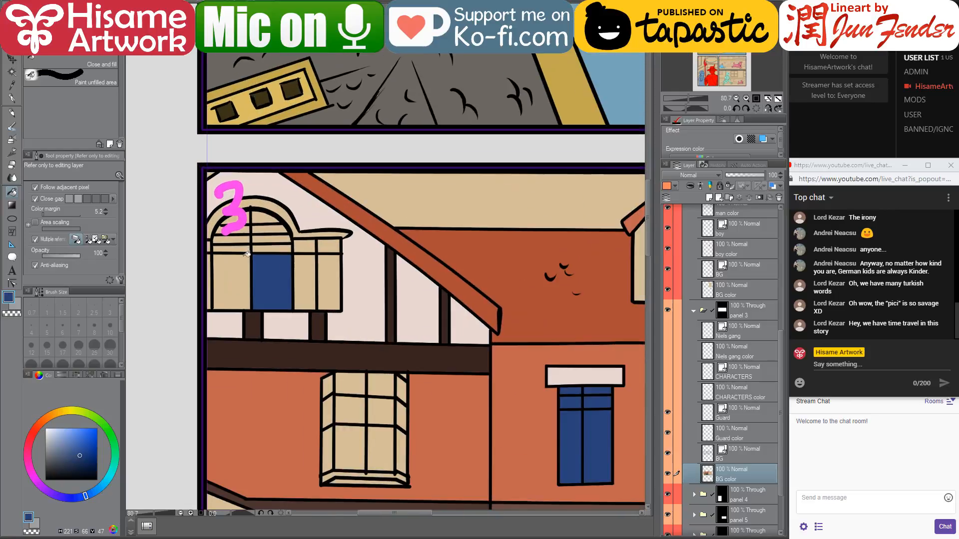
click(246, 255)
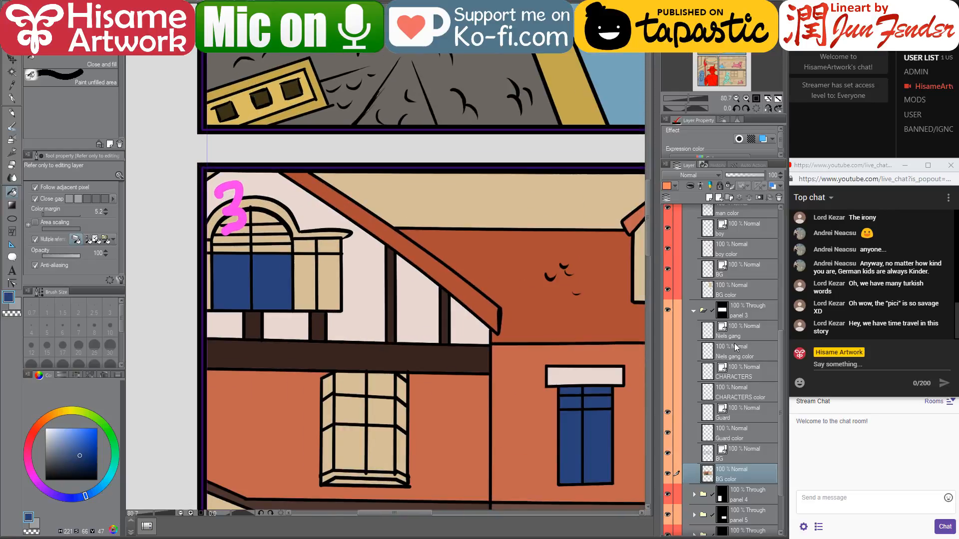
- Hide the numbers layer and fill the leftover beige patch on the gable wall with the wall's off-white
scroll(735, 348, up, 5)
click(667, 266)
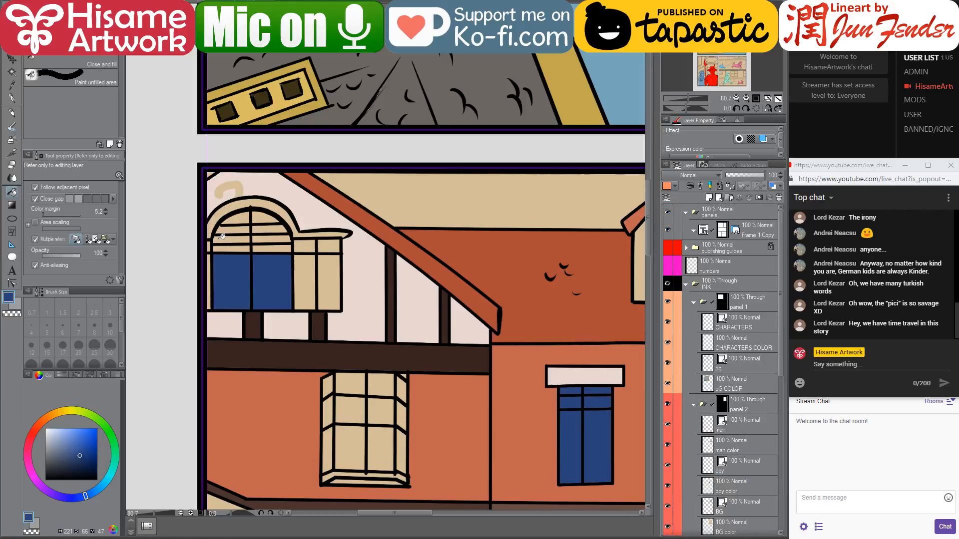
alt+click(230, 185)
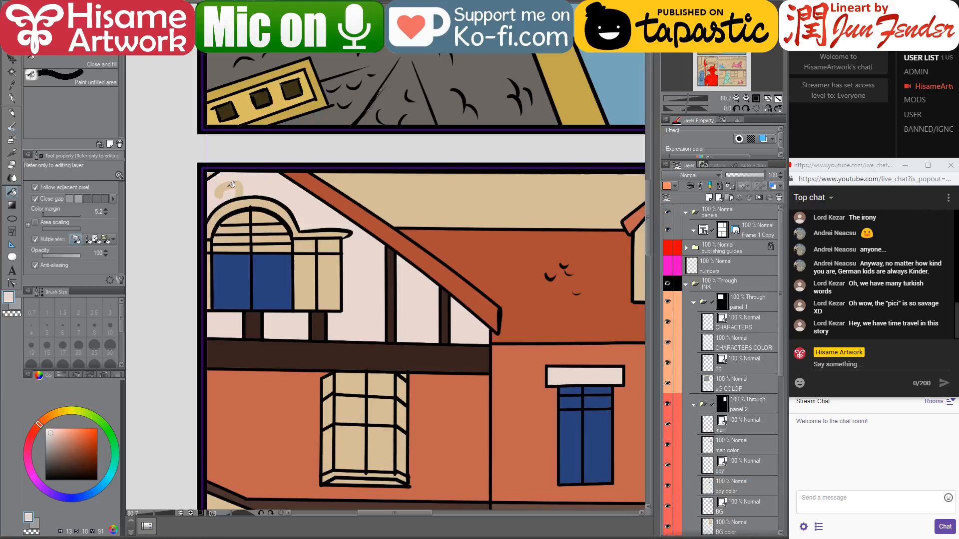
- Resample the window blue and fill the gable window's remaining lower panes and its side panes
alt+click(228, 262)
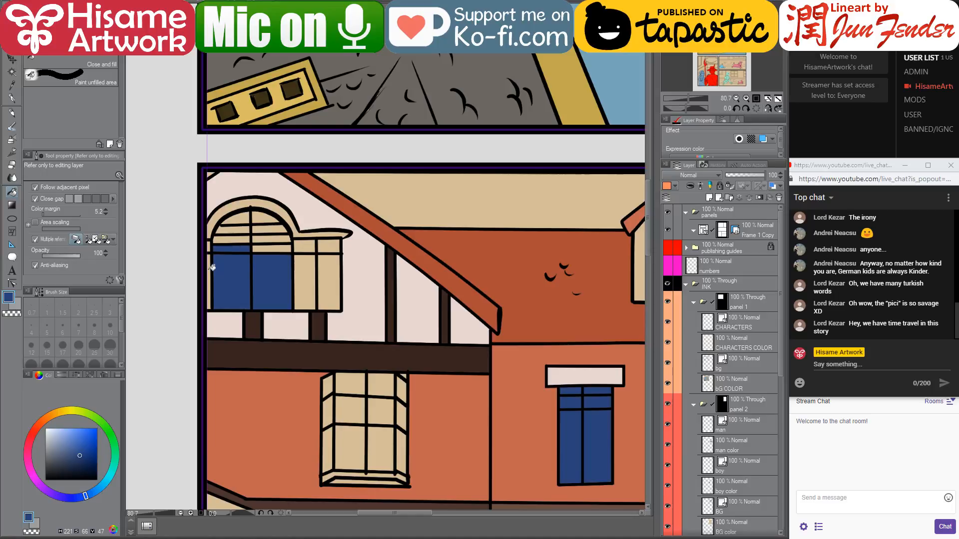
click(212, 268)
click(306, 282)
click(329, 282)
click(329, 246)
click(313, 243)
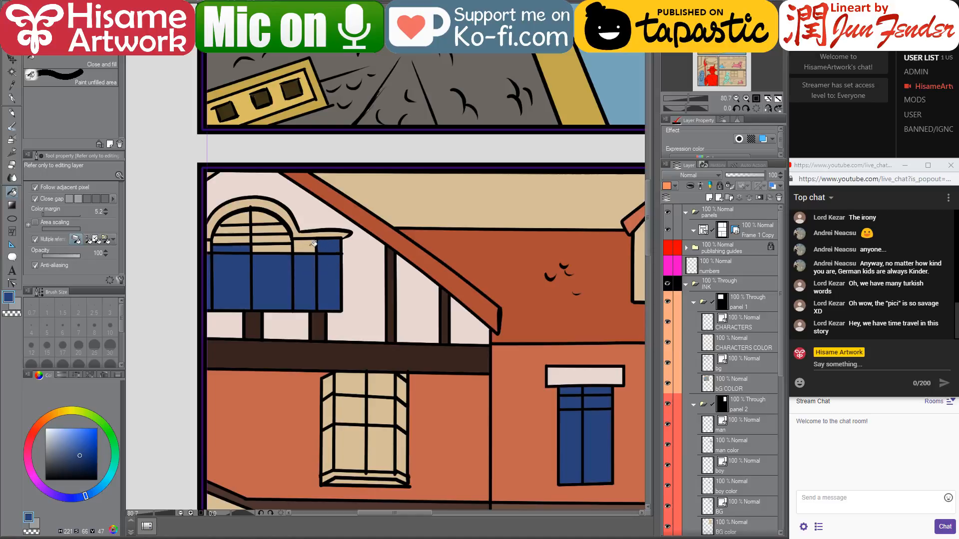
- Fill the gable window's narrow middle strips and the panes within its arch with the same blue
click(307, 247)
click(272, 248)
click(272, 238)
click(231, 239)
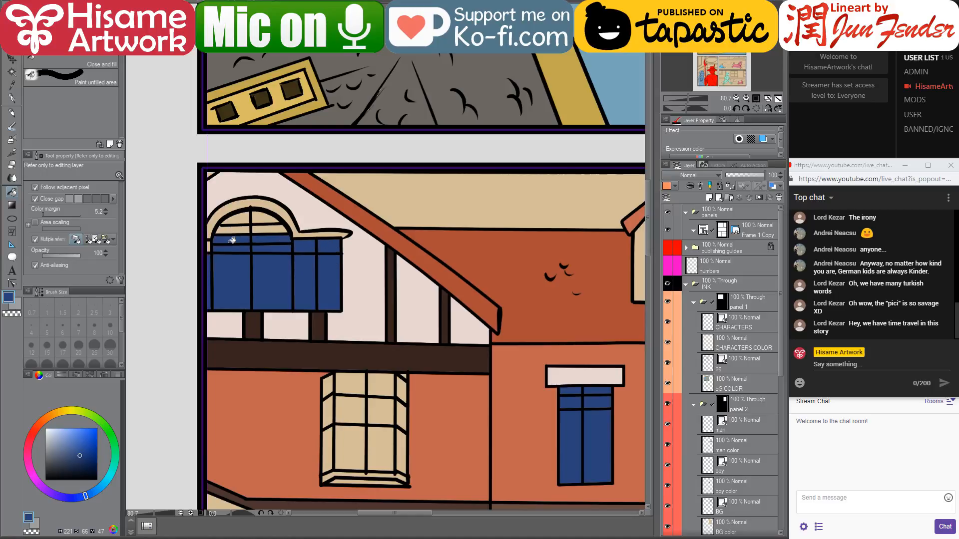
click(233, 229)
click(239, 218)
click(262, 216)
click(264, 226)
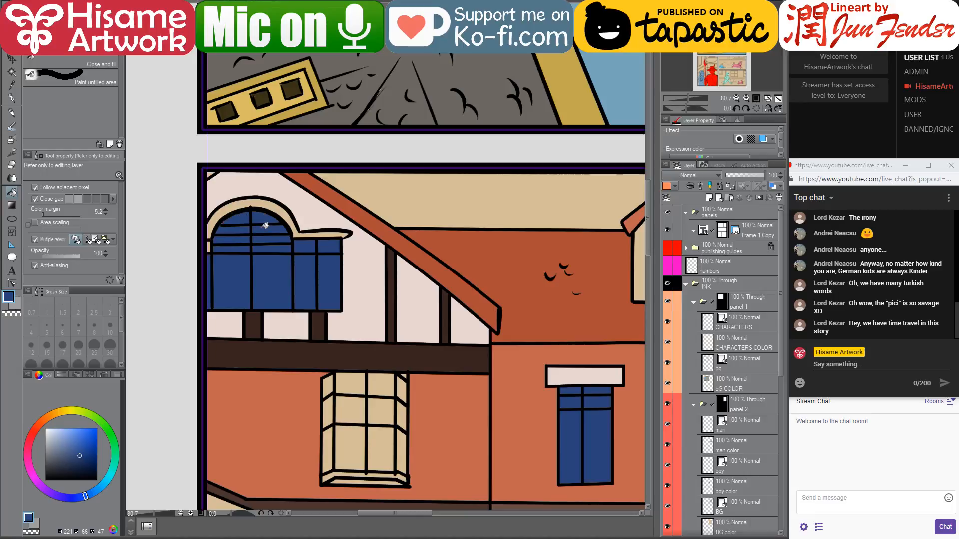
- Sample the dark timber brown and fill the arched frame around the gable window, then resample the window blue
scroll(266, 238, down, 5)
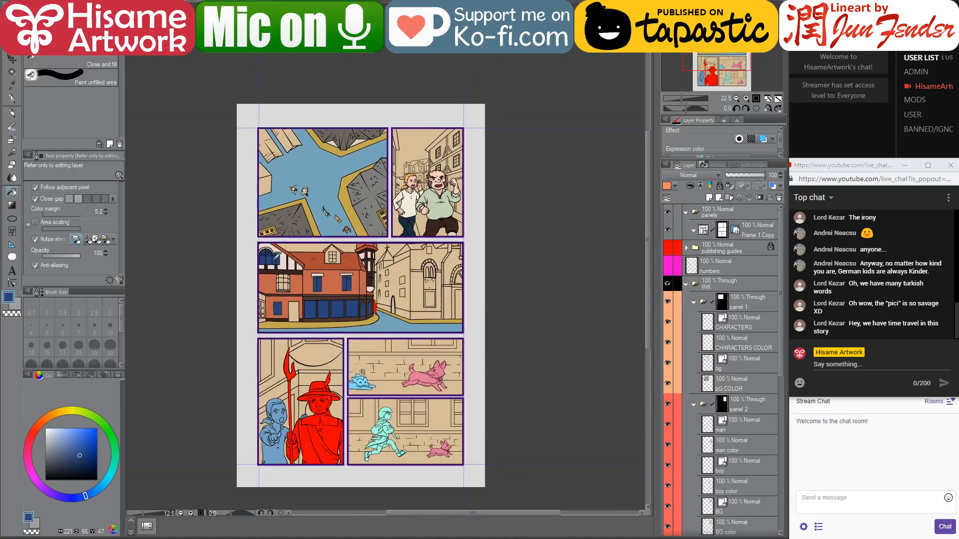
scroll(300, 257, up, 4)
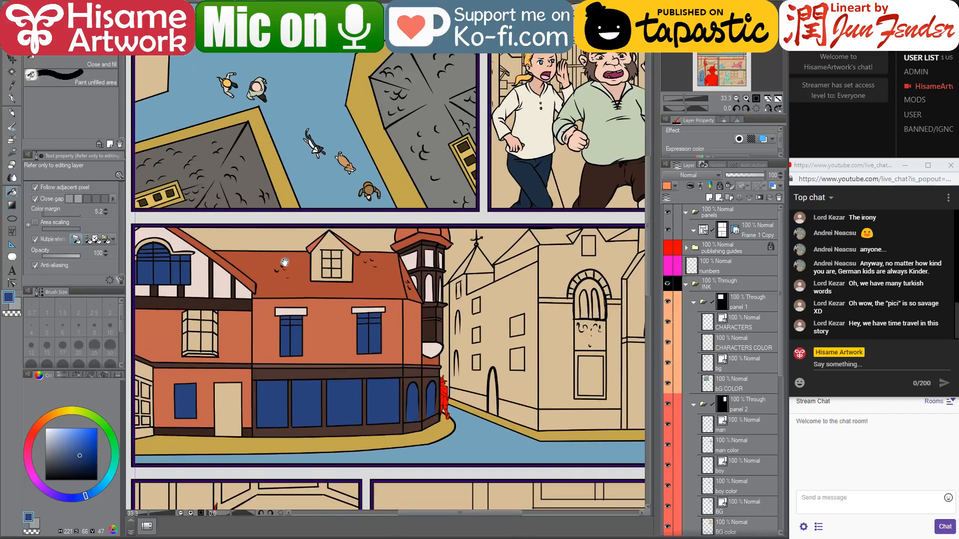
drag(284, 262, 384, 269)
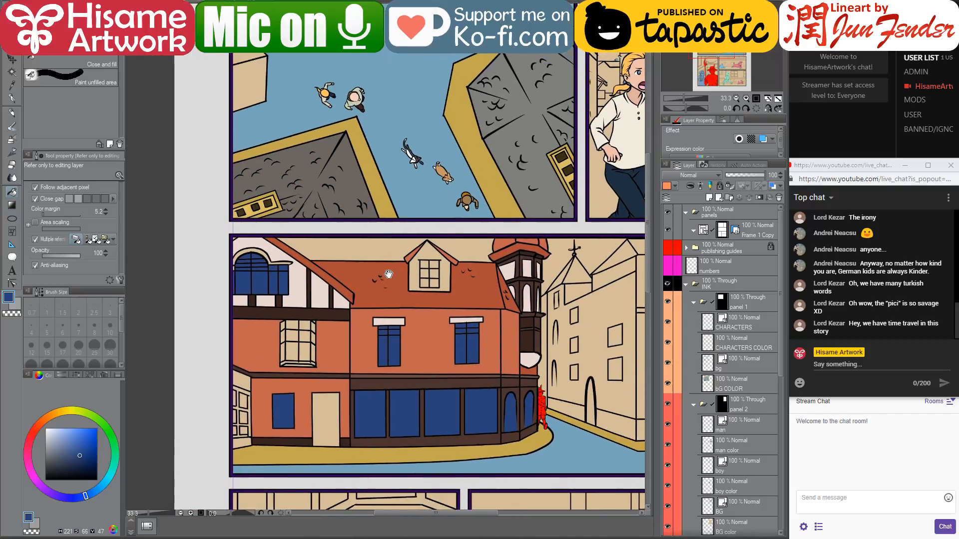
scroll(299, 341, up, 2)
alt+click(298, 341)
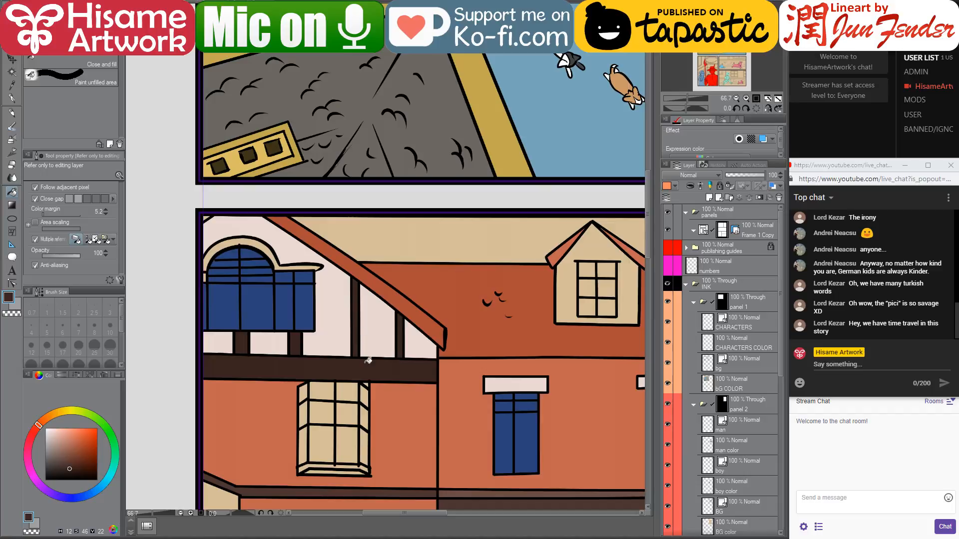
click(250, 241)
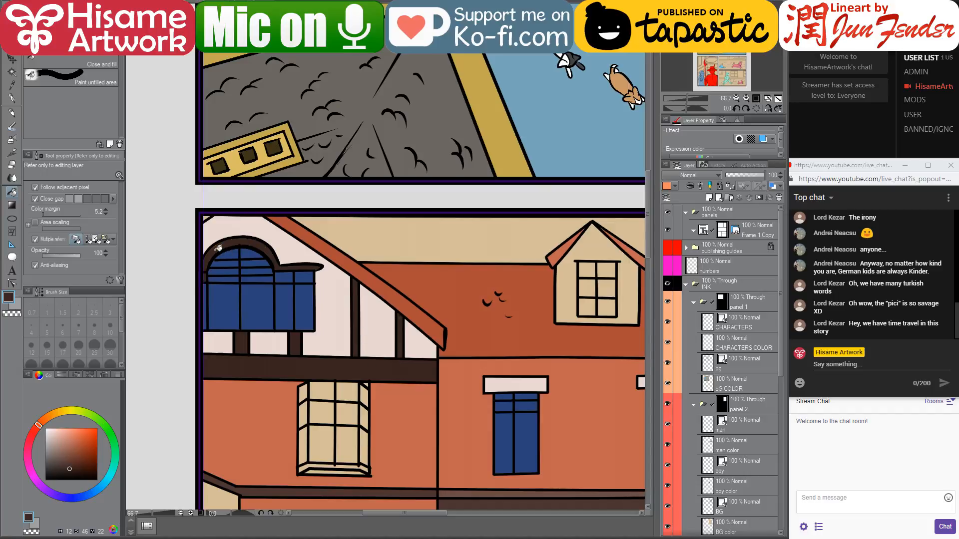
alt+click(217, 287)
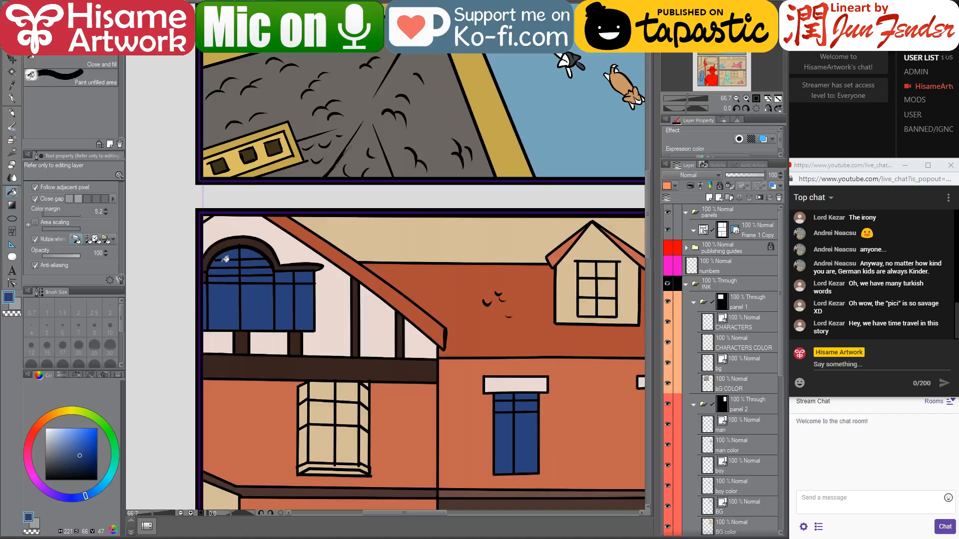
- Review the page's coloring and examine the corner building's dormer and windows in the street-view reference
scroll(225, 258, down, 3)
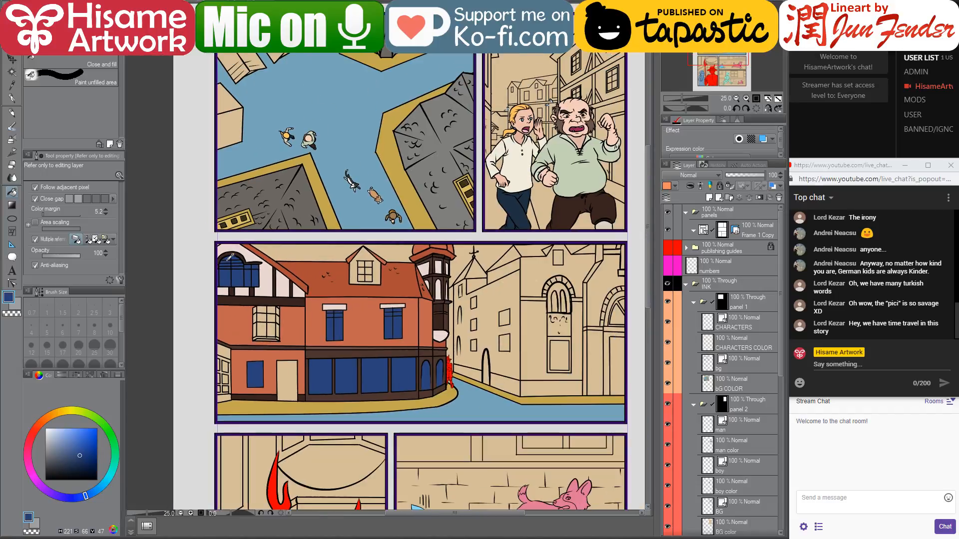
drag(459, 275, 400, 241)
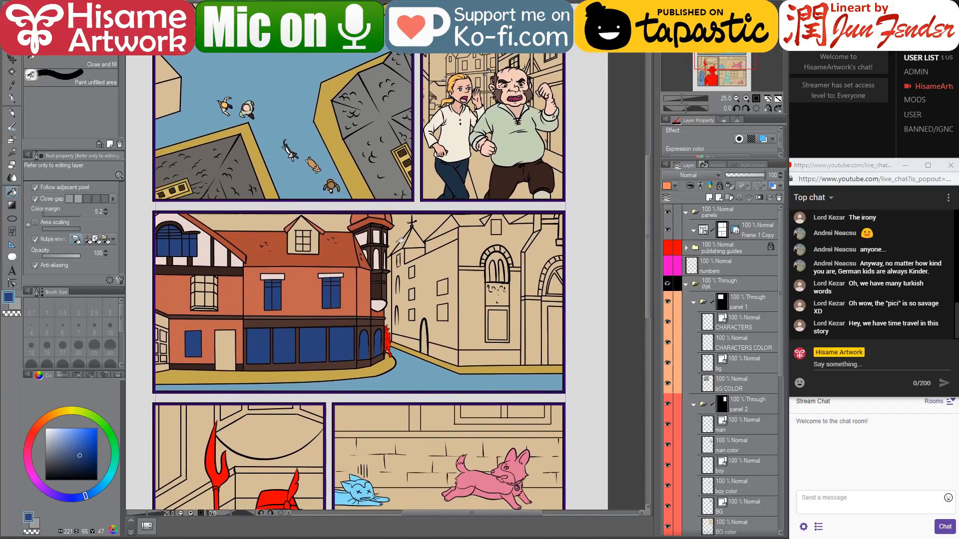
drag(455, 313, 506, 129)
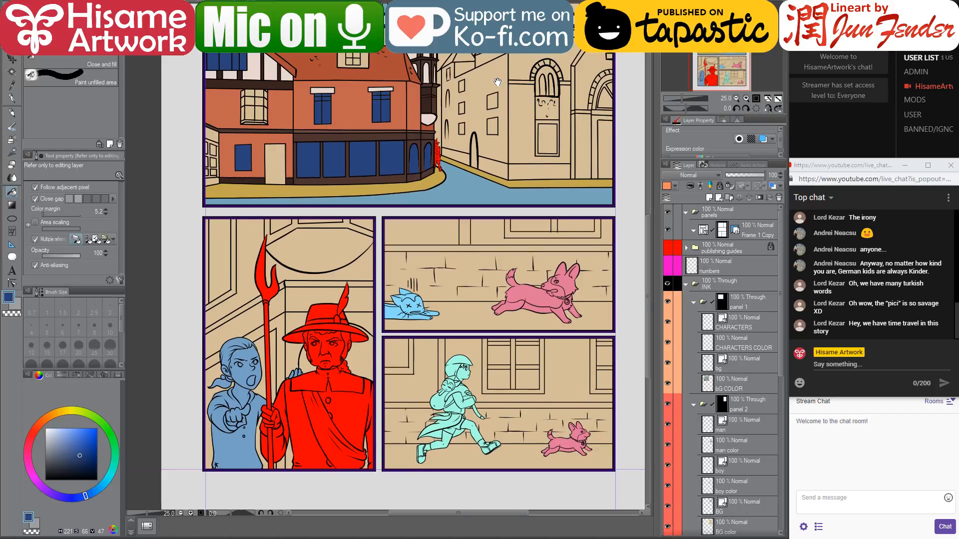
drag(500, 76, 499, 166)
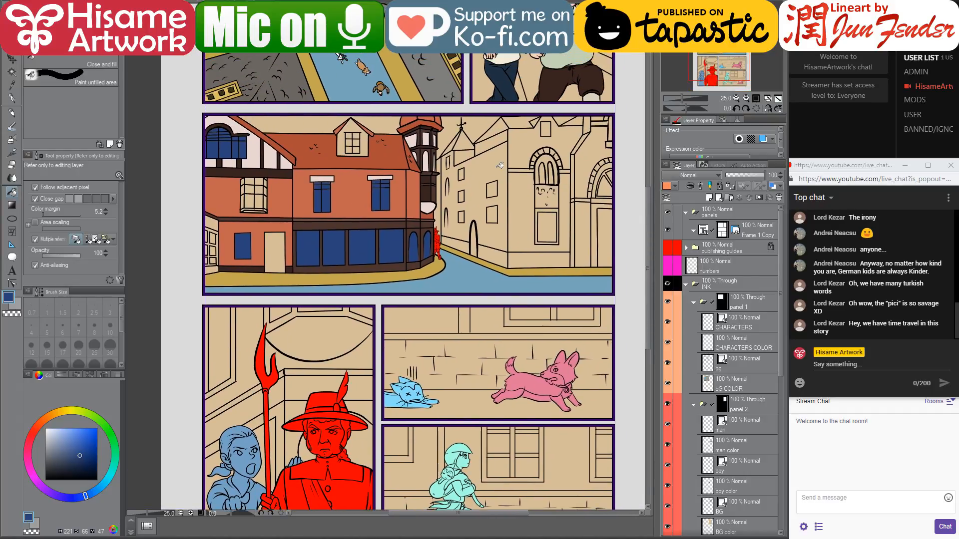
key(ctrl+shift)
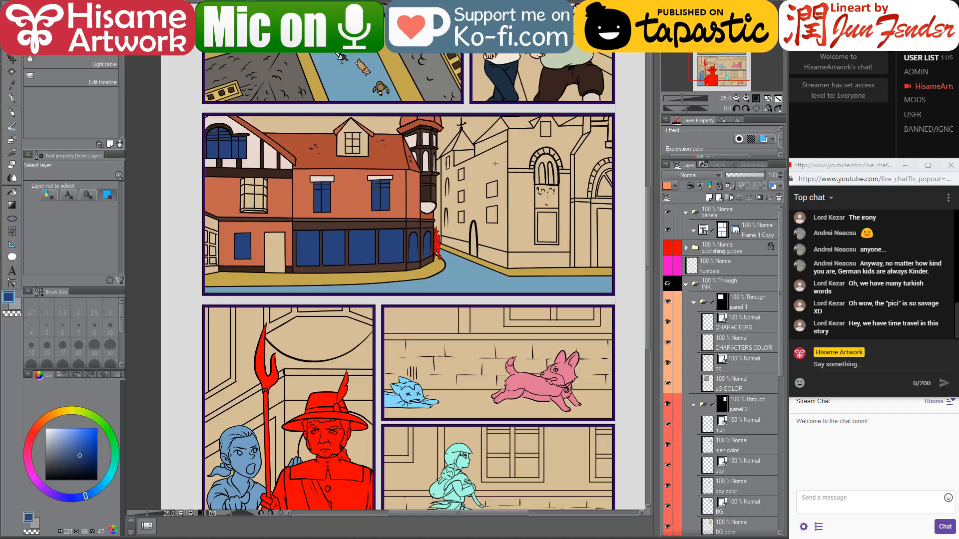
drag(399, 282, 413, 232)
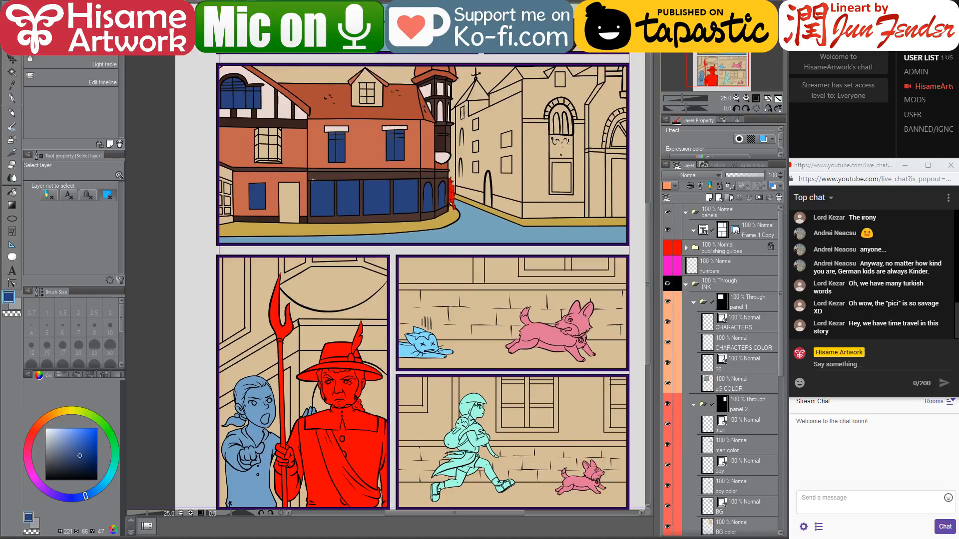
scroll(388, 109, up, 5)
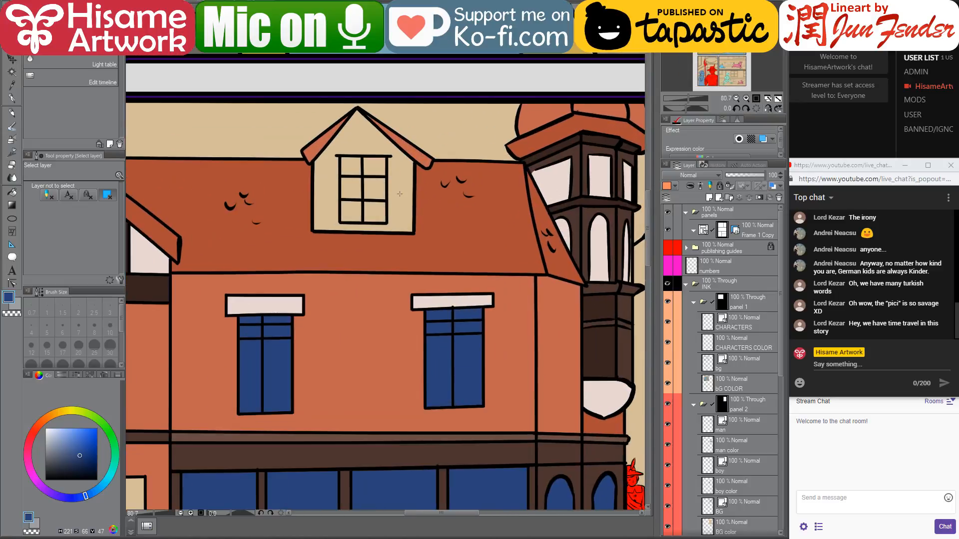
scroll(411, 227, down, 2)
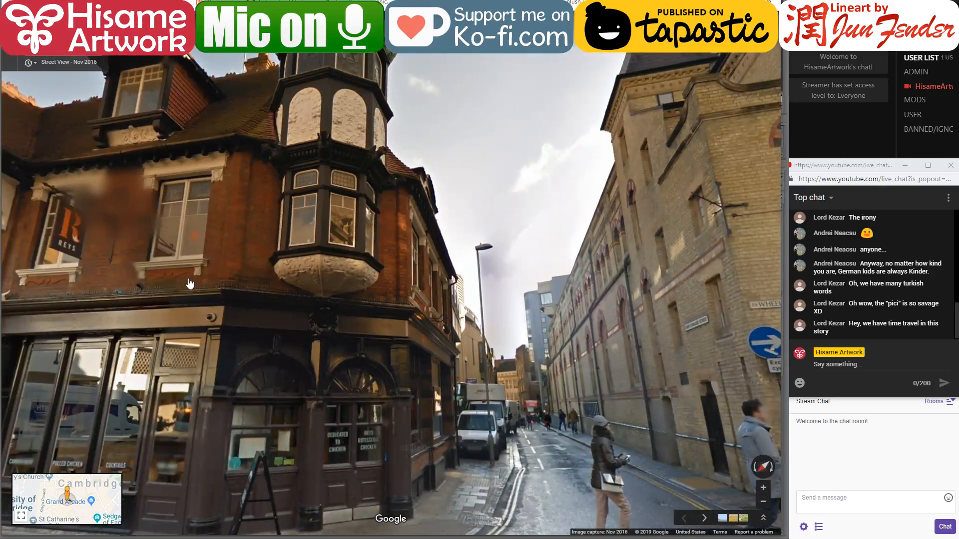
drag(189, 284, 414, 268)
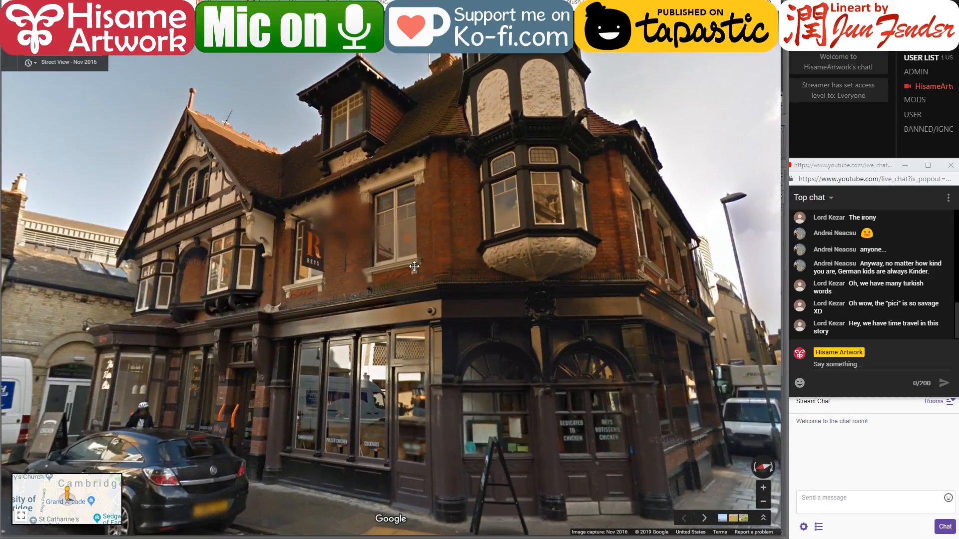
mouse_move(376, 538)
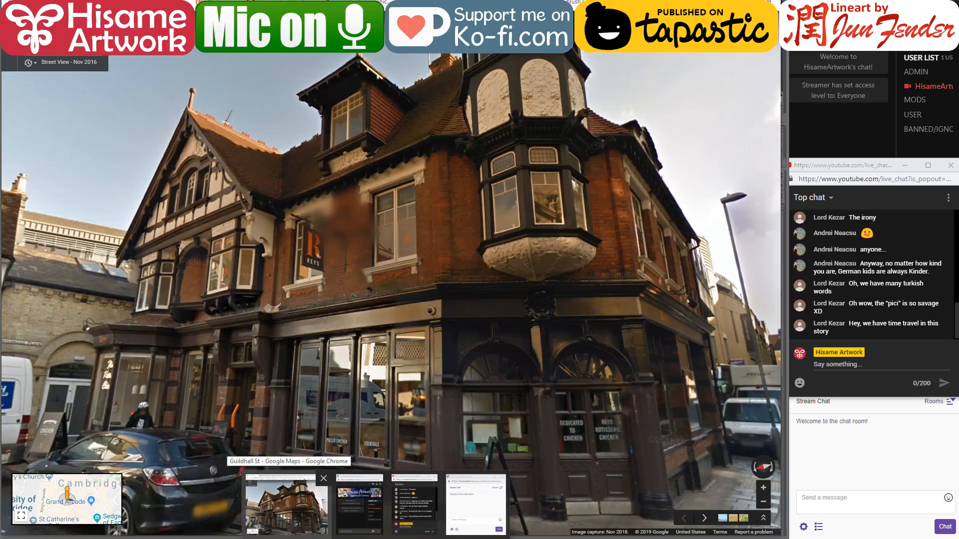
click(252, 524)
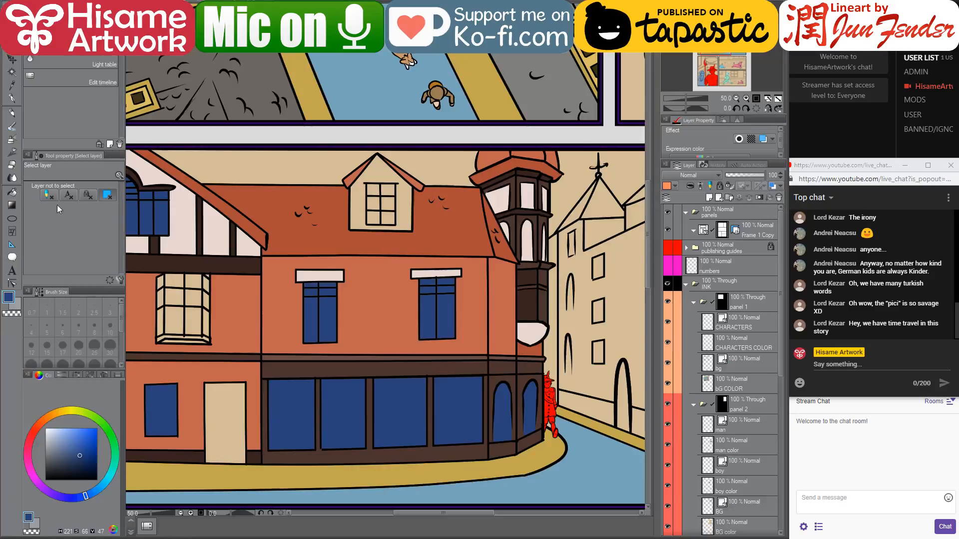
- Sample the turret's off-white with the Fill tool active and fill the front wall of the roof dormer
click(12, 191)
alt+click(533, 234)
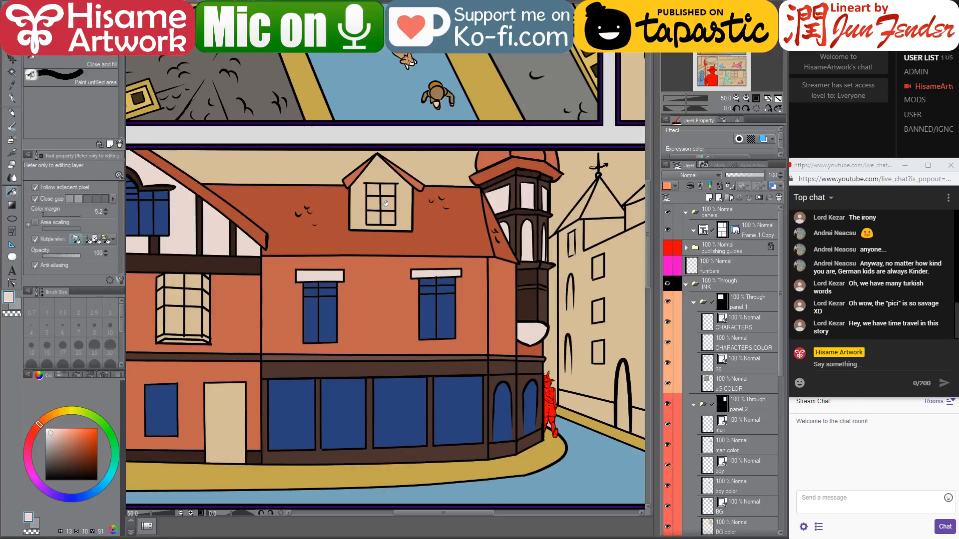
click(408, 205)
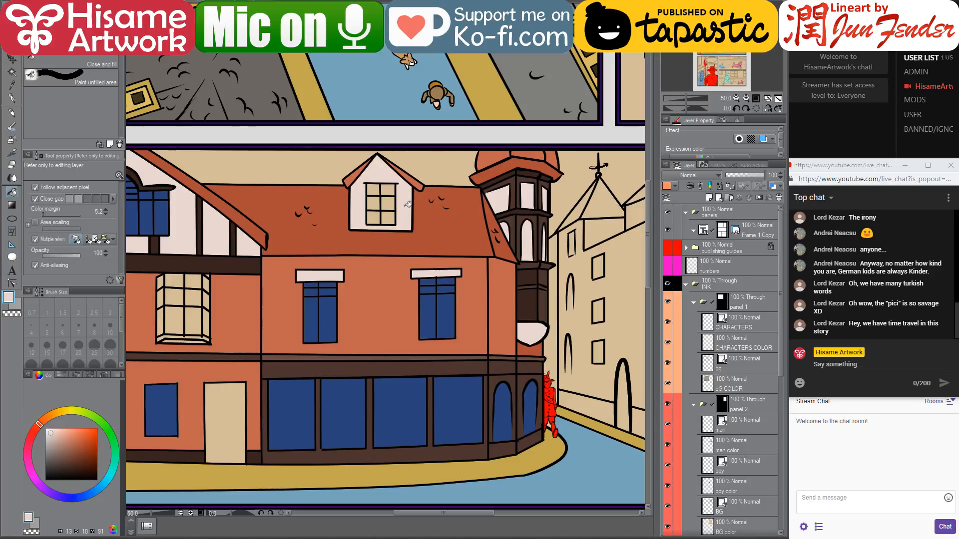
- Sample the shop window blue and fill all six panes of the dormer window
alt+click(325, 410)
click(374, 216)
click(378, 203)
click(378, 190)
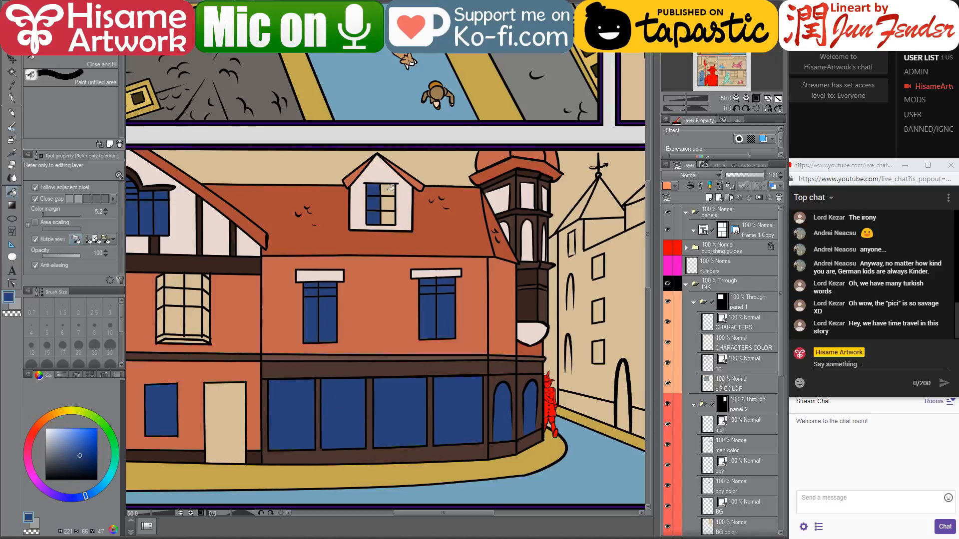
click(389, 189)
click(388, 204)
click(391, 218)
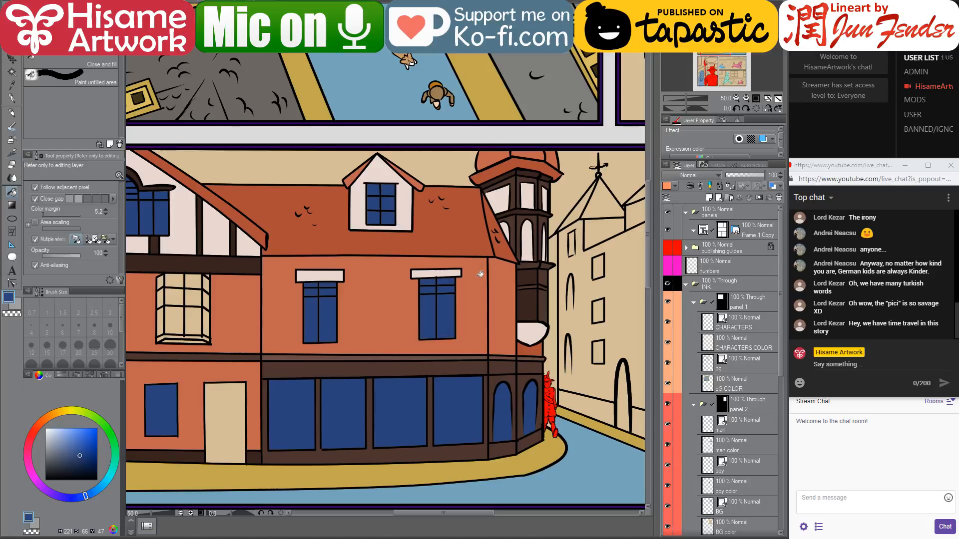
- Sample the light sky blue from the finished page_36 and fill the sky areas behind panel 3's buildings
scroll(488, 378, down, 3)
drag(513, 352, 430, 341)
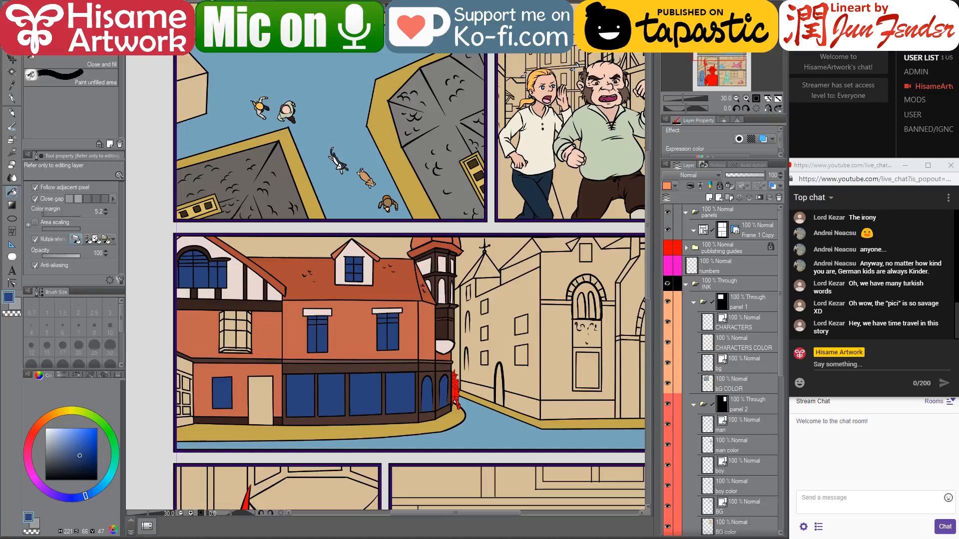
key(ctrl+Tab)
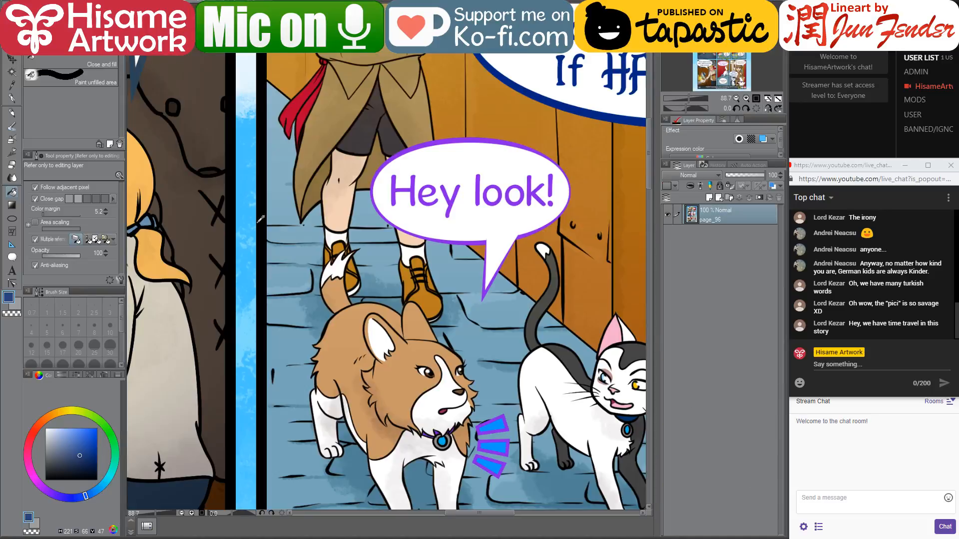
scroll(260, 219, down, 5)
alt+click(483, 309)
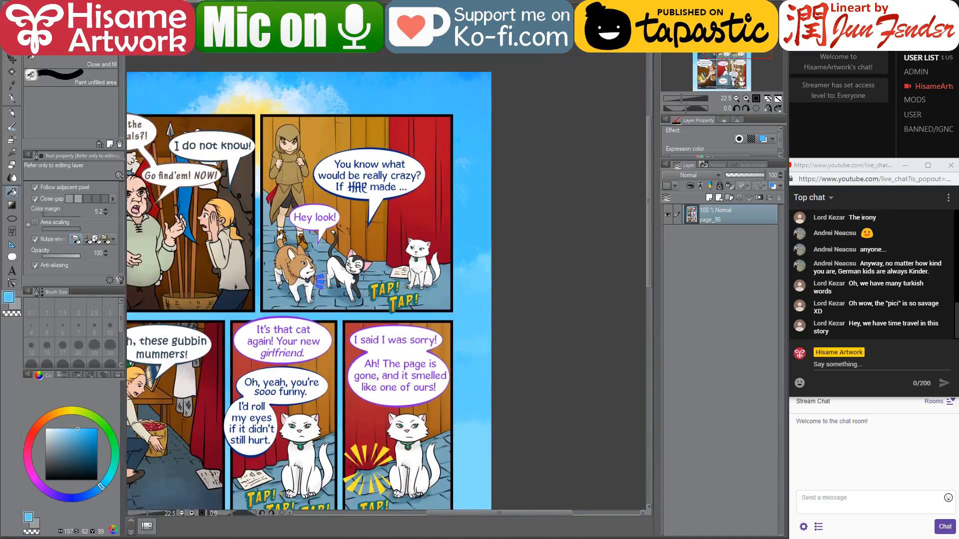
key(ctrl+Tab)
scroll(323, 228, up, 3)
click(313, 241)
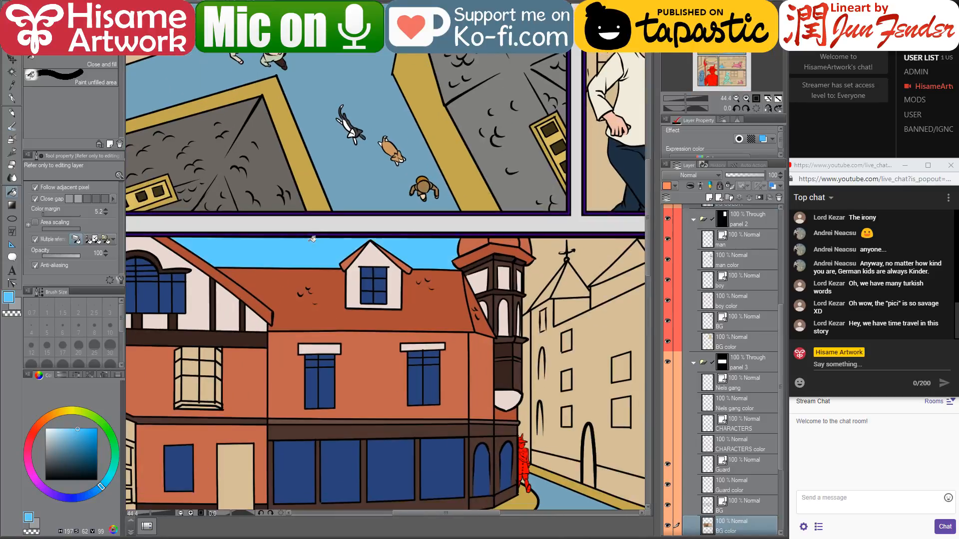
scroll(491, 248, down, 2)
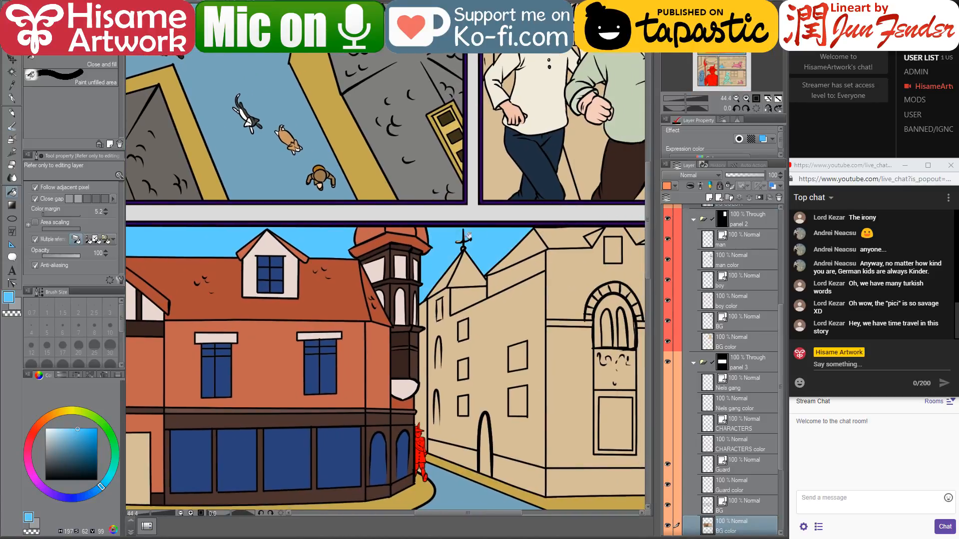
- Compare panel 3's brown trim and brick wall colors with the corner building in the street-view reference
scroll(501, 225, down, 1)
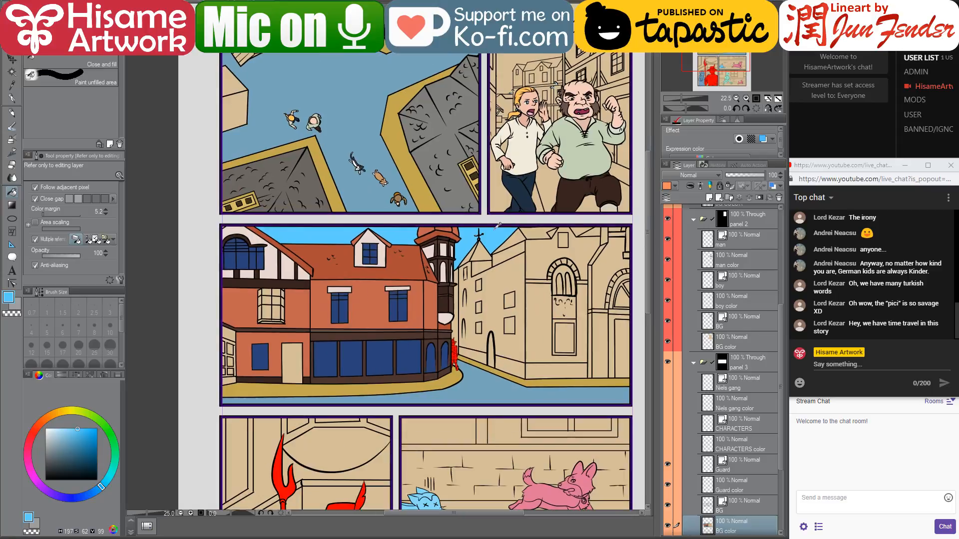
scroll(308, 267, up, 1)
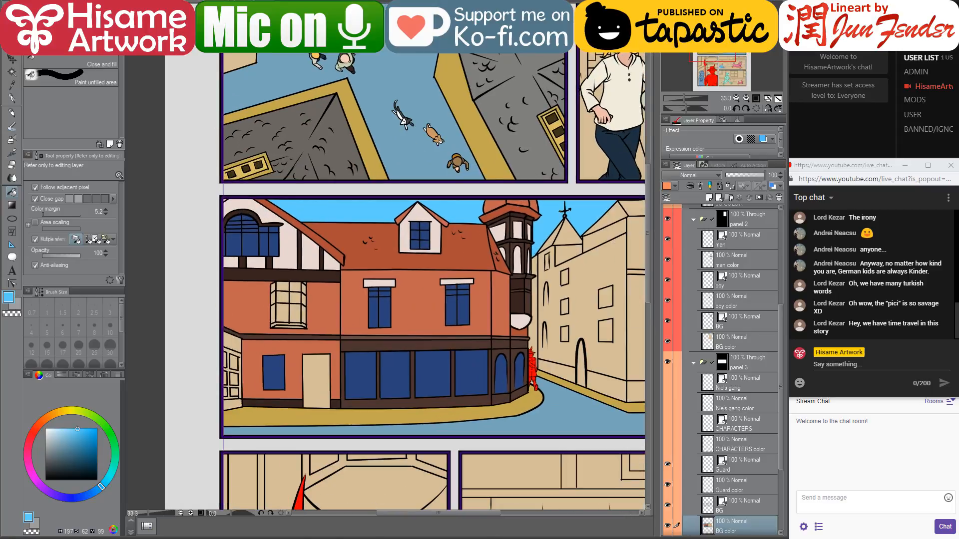
key(alt+Tab)
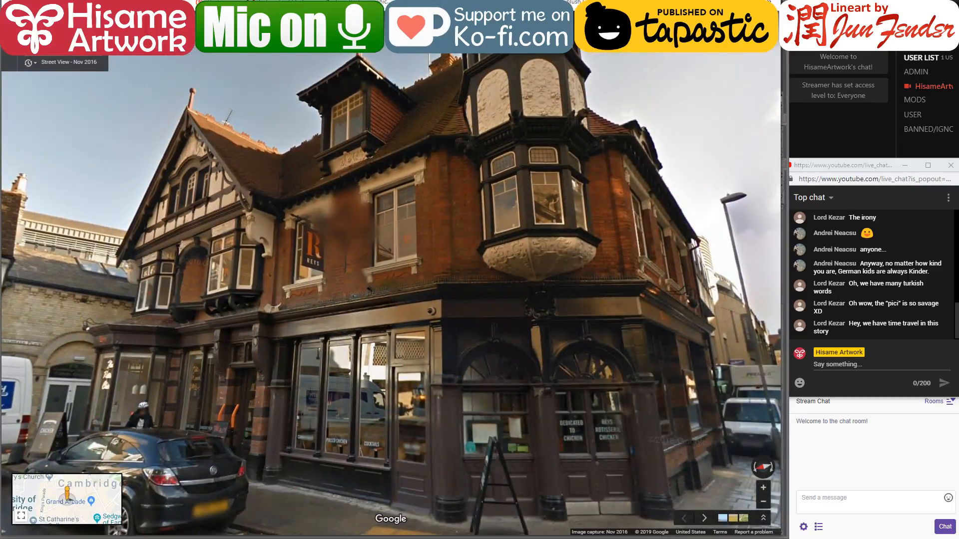
key(alt+Tab)
alt+click(459, 341)
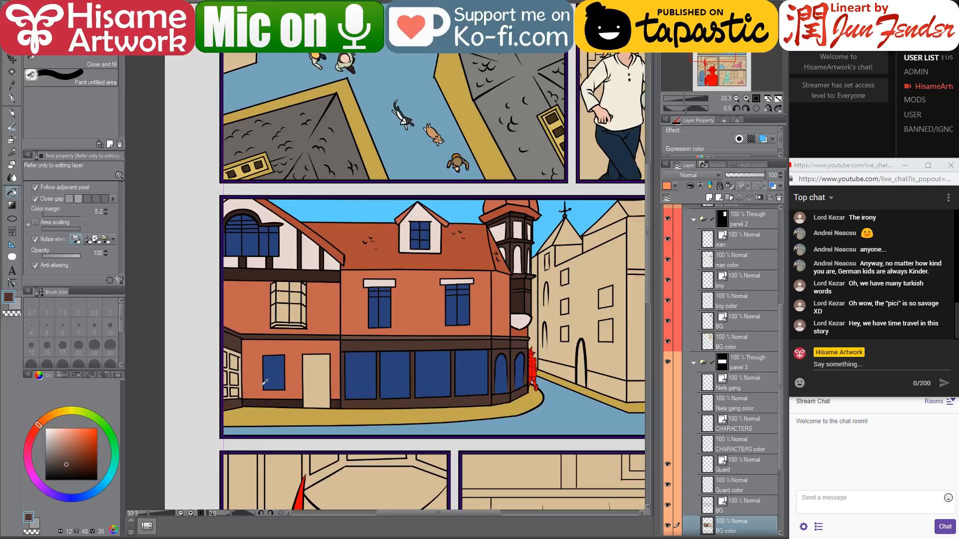
scroll(264, 385, up, 2)
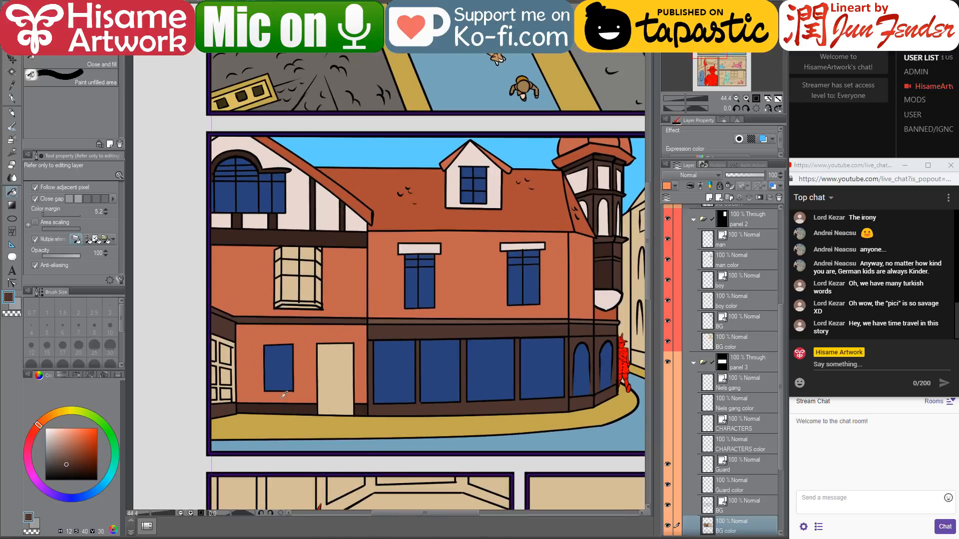
alt+click(366, 405)
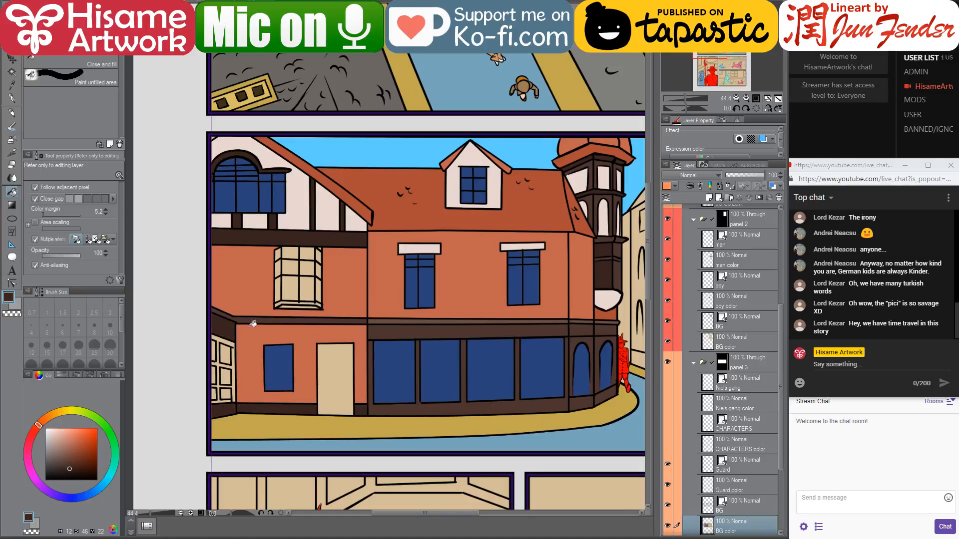
alt+click(382, 317)
click(282, 537)
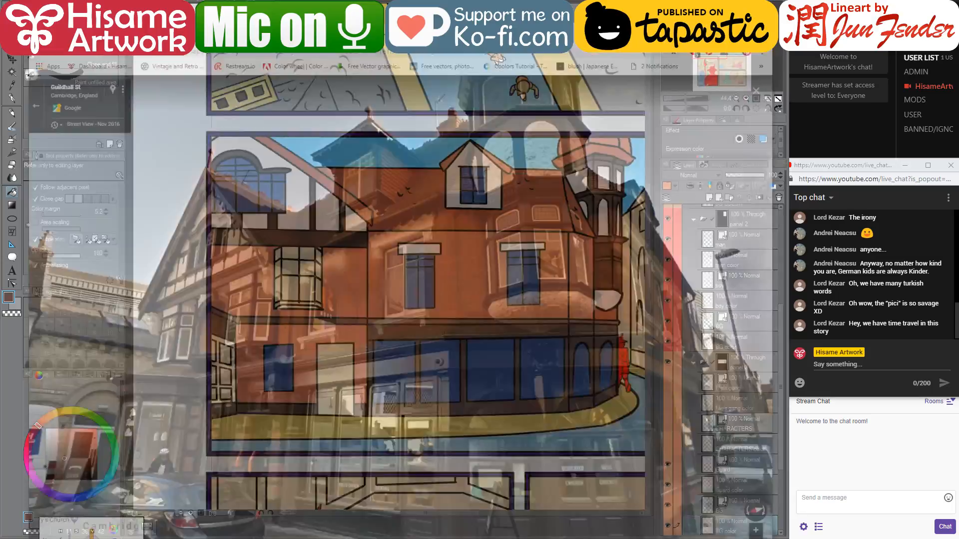
click(283, 537)
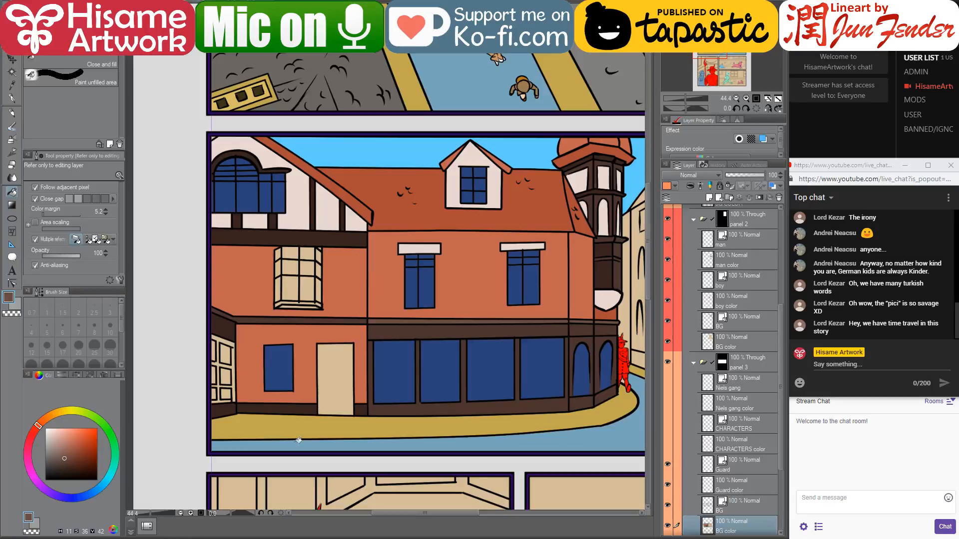
- Fill the frame of the ground-floor window at panel 3's far left with the gable's off-white and its panes with the window blue
alt+click(300, 202)
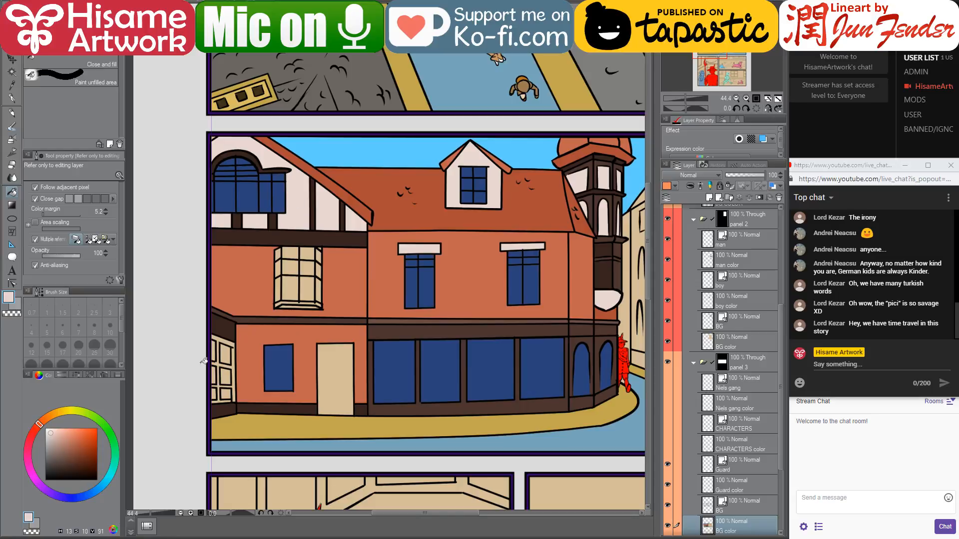
click(222, 362)
alt+click(276, 360)
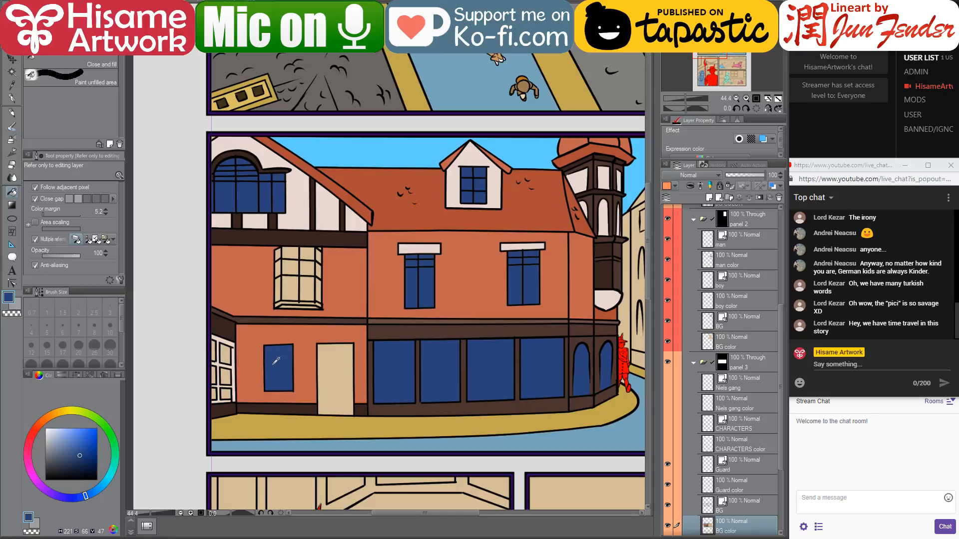
click(230, 375)
click(226, 393)
click(218, 393)
click(214, 375)
click(215, 351)
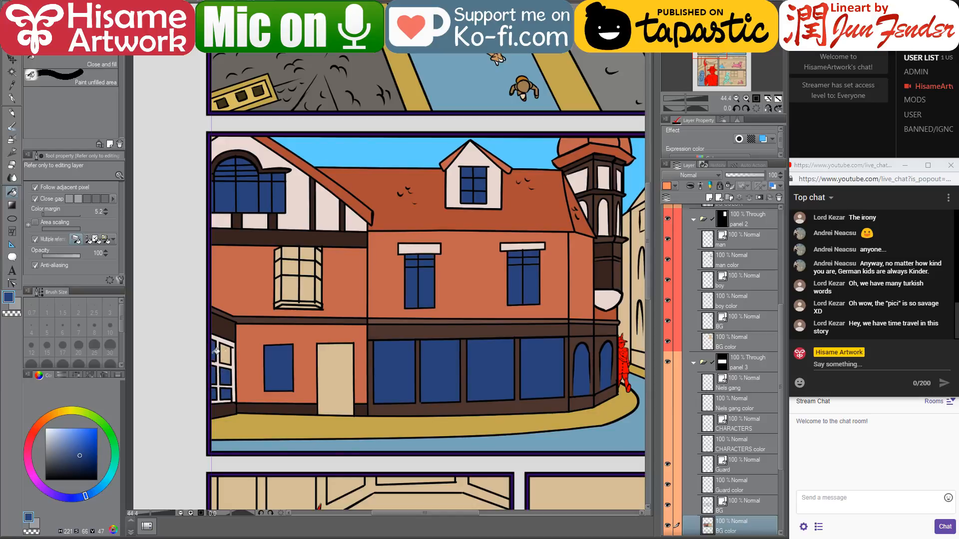
click(228, 352)
- Consult the street-view reference and fill the upper bay window's underside with the trim's dark brown and its sill with off-white
drag(380, 332, 353, 345)
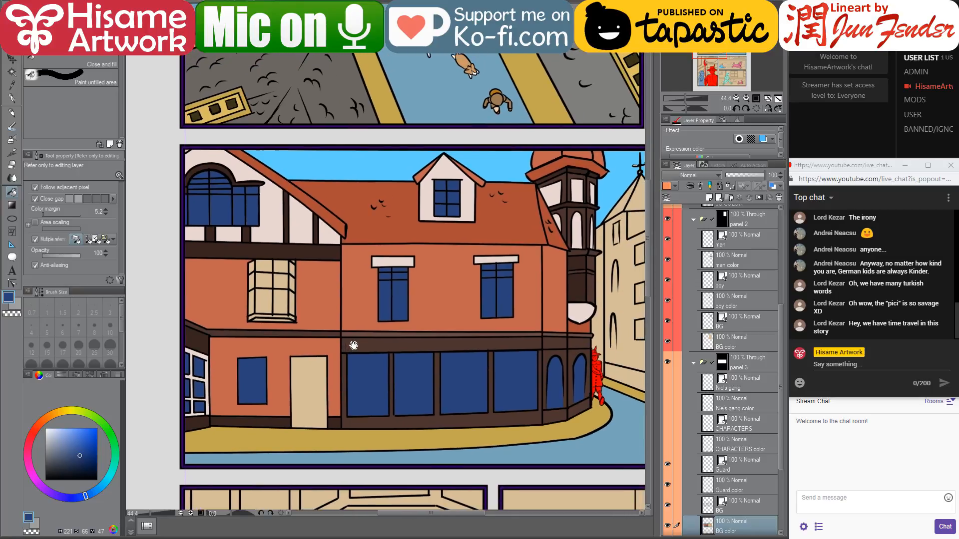
alt+click(208, 386)
key(alt+Tab)
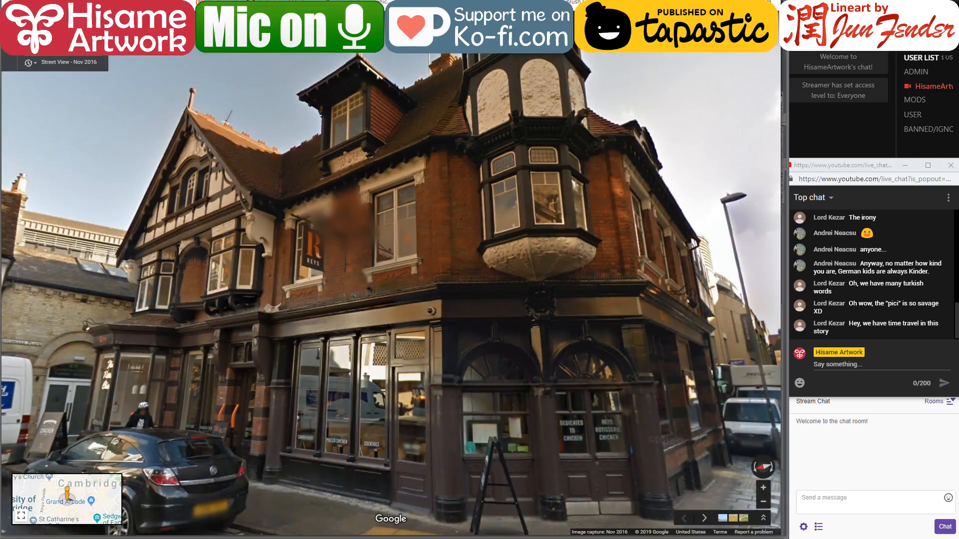
key(alt+Tab)
key(alt+Tab)
key(alt+Tab)
scroll(250, 238, up, 5)
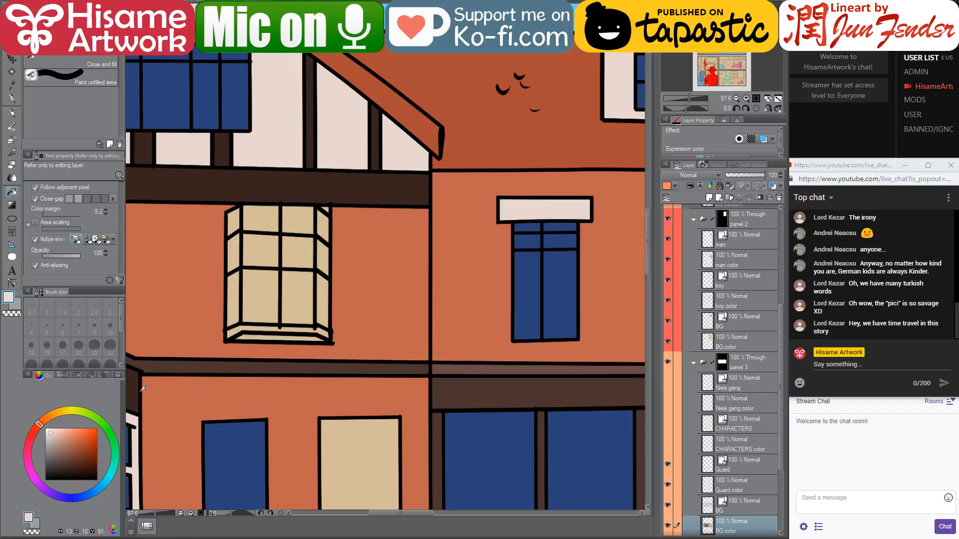
alt+click(131, 386)
click(253, 336)
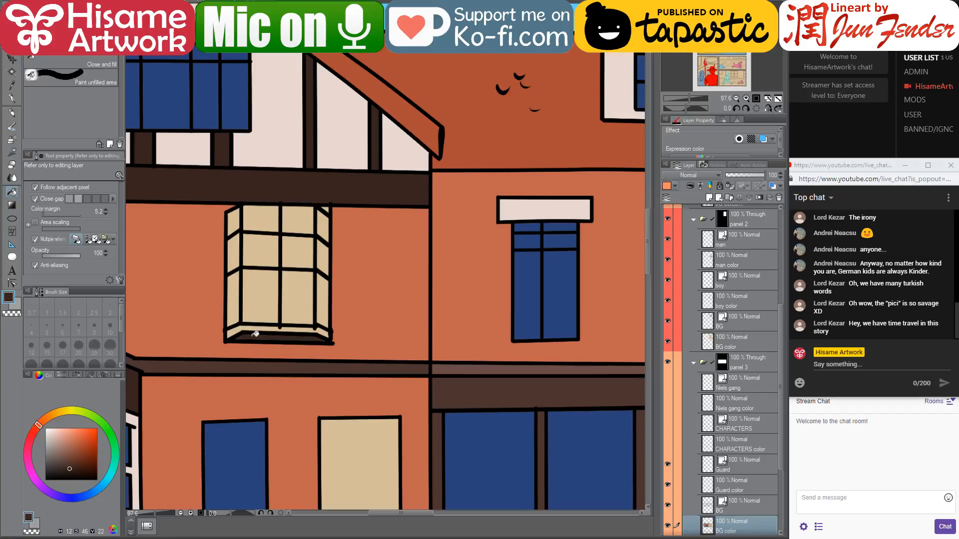
drag(274, 306, 344, 295)
alt+click(341, 291)
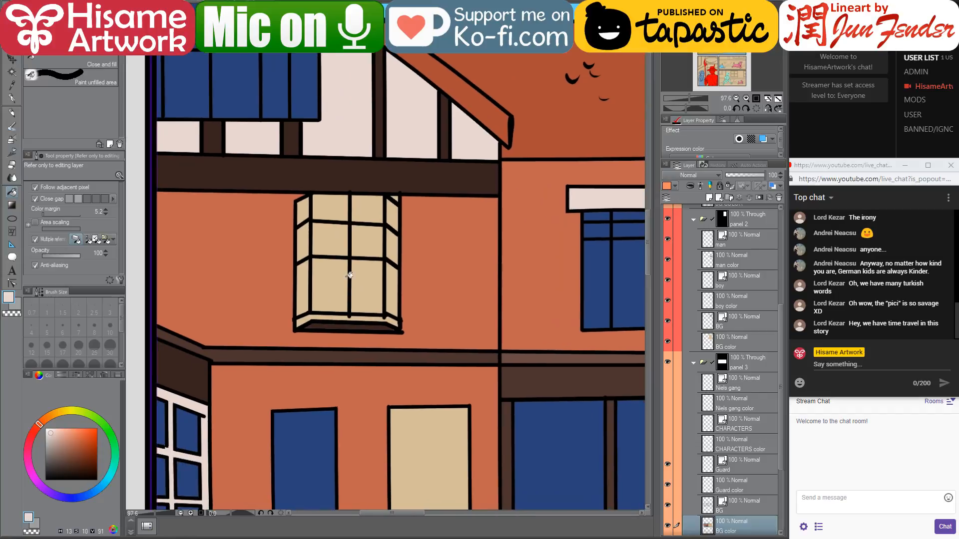
click(327, 315)
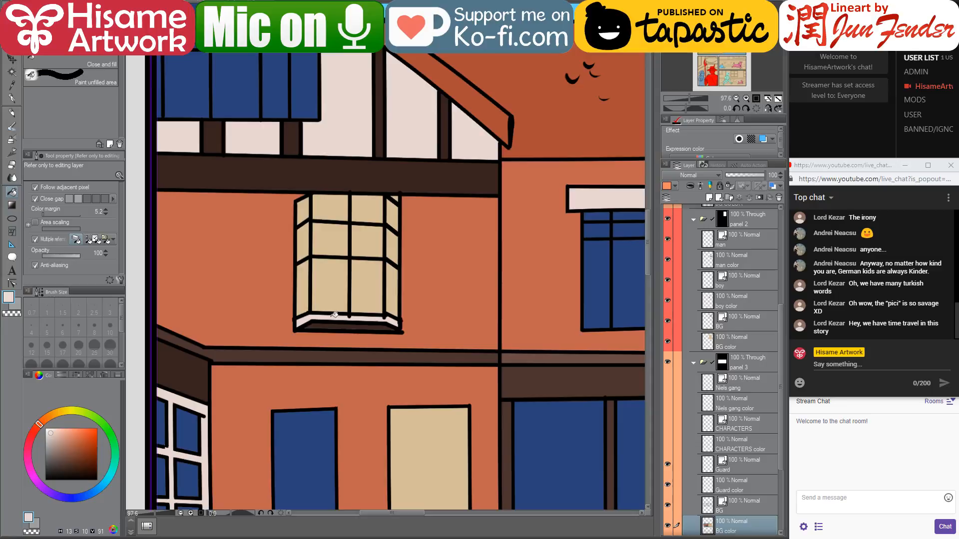
- Sample the neighboring window's blue and fill the bay window's two lower front panes and the lower and middle left side panes
alt+click(596, 268)
click(372, 276)
click(338, 276)
click(308, 282)
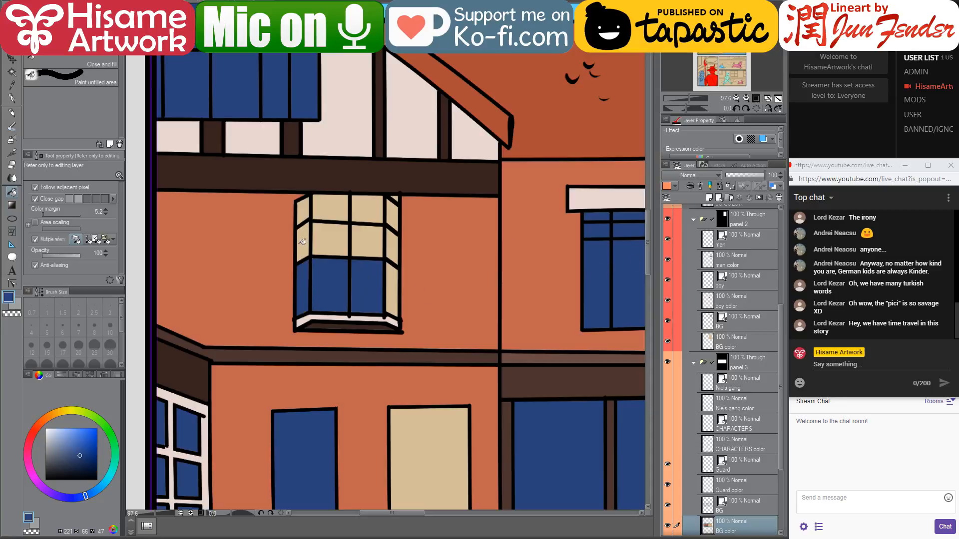
click(302, 242)
click(302, 208)
click(329, 209)
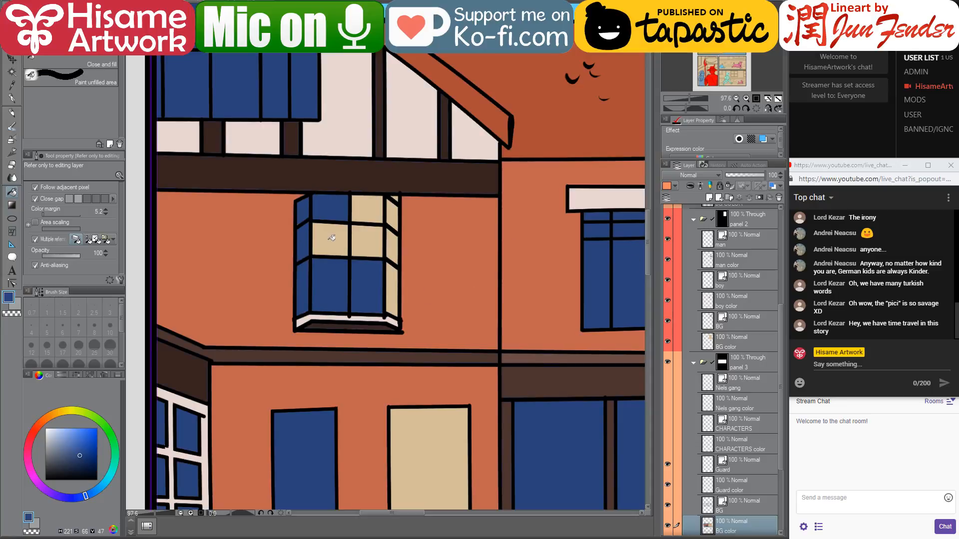
click(332, 237)
key(ctrl+z)
key(ctrl+z)
key(ctrl+z)
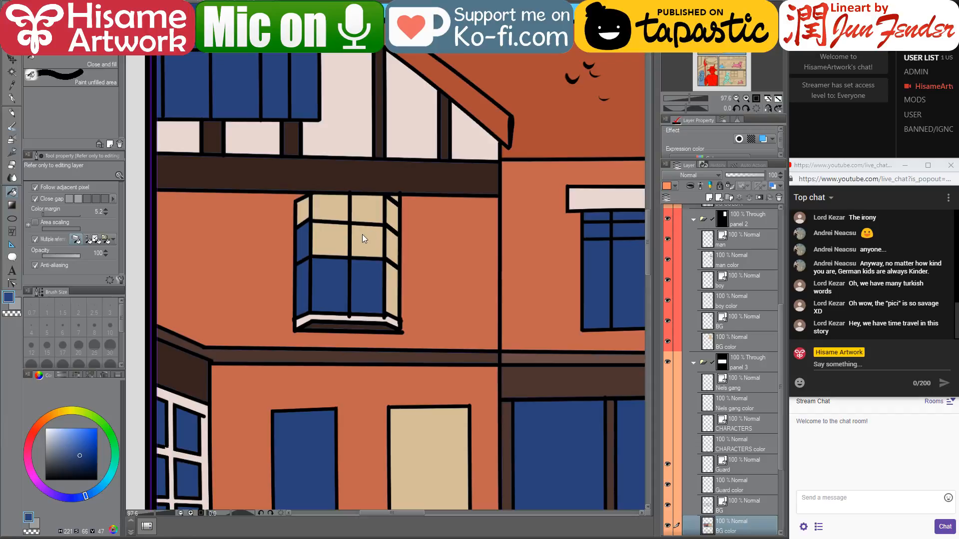
- Fill the bay window's remaining front panes, upper left side pane and right side panes with the same blue
click(336, 235)
click(331, 210)
click(307, 210)
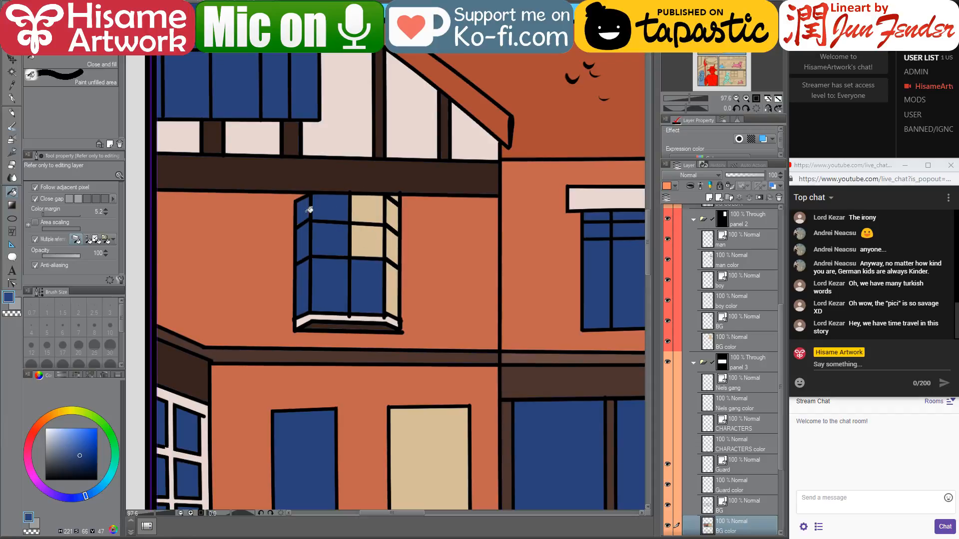
click(373, 235)
click(363, 205)
click(394, 213)
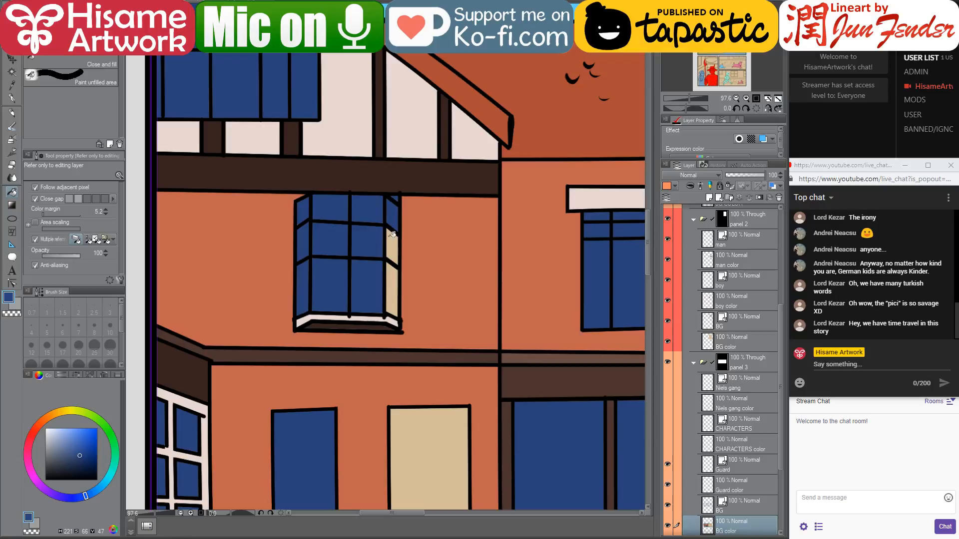
click(395, 273)
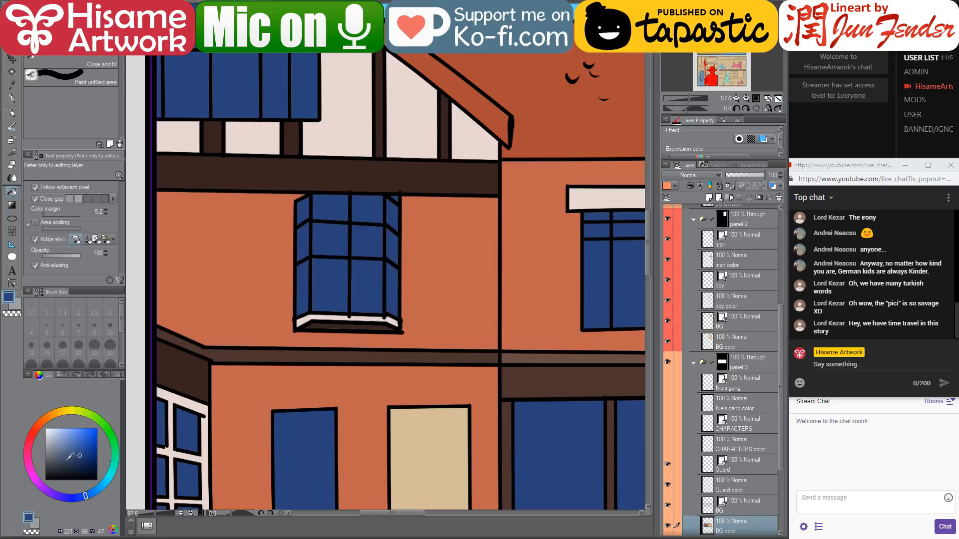
- Pick a slightly darker blue and refill the three left side panes of the bay window
click(79, 461)
click(304, 284)
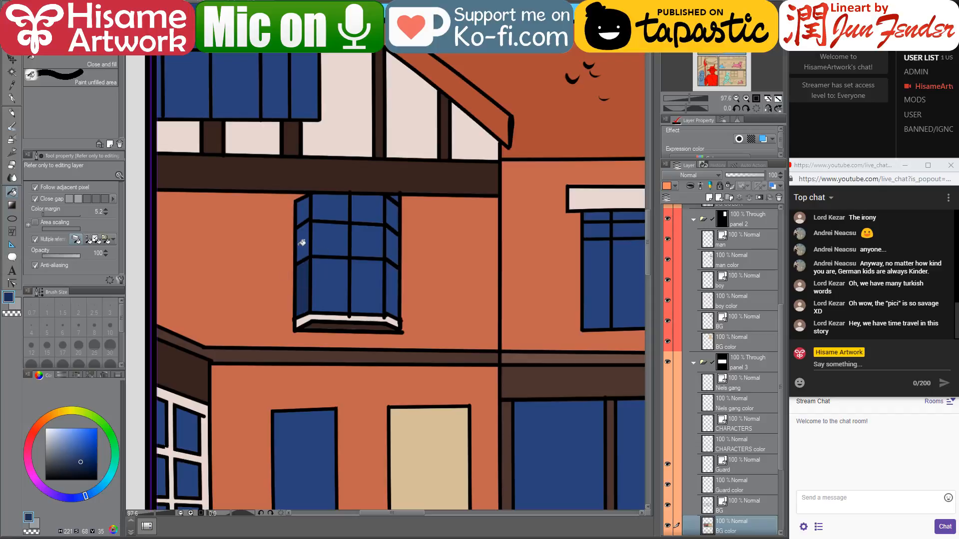
click(301, 243)
click(307, 206)
- Sample the front pane blue, pick a slightly lighter shade and refill the bay window's three right side panes
alt+click(367, 269)
click(79, 448)
click(395, 279)
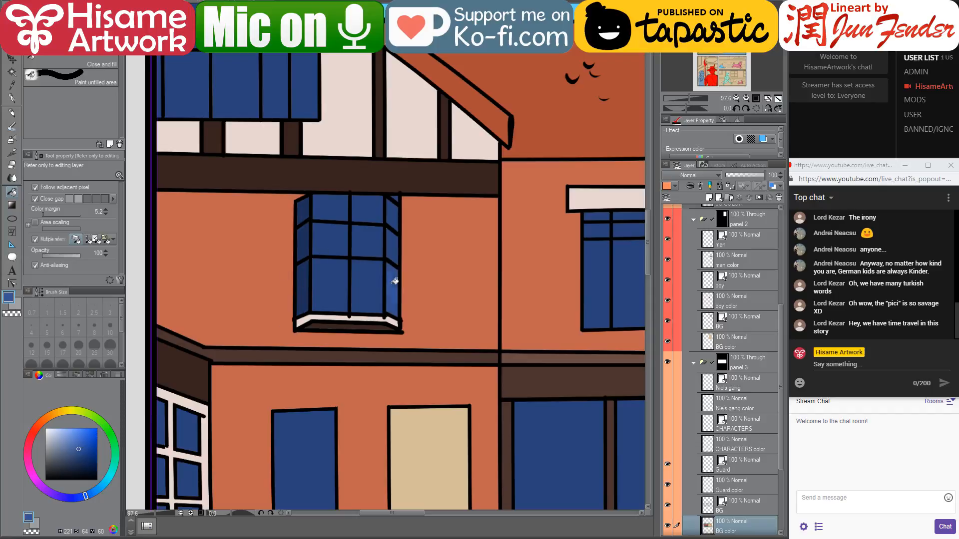
click(398, 250)
click(397, 212)
- Fill the ground-floor door with the trim's dark brown and refill it with a slightly darker shade
scroll(398, 194, down, 8)
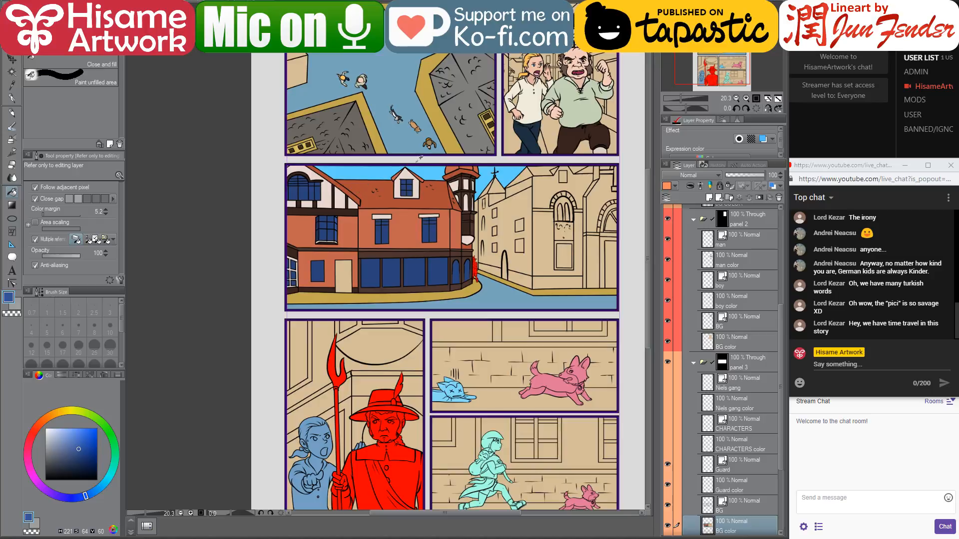
scroll(409, 162, up, 2)
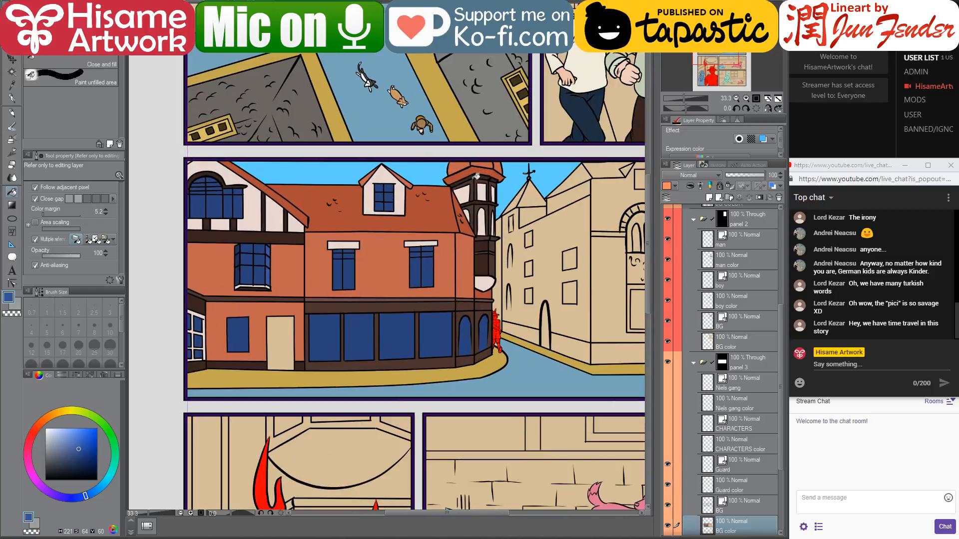
alt+click(256, 363)
click(286, 348)
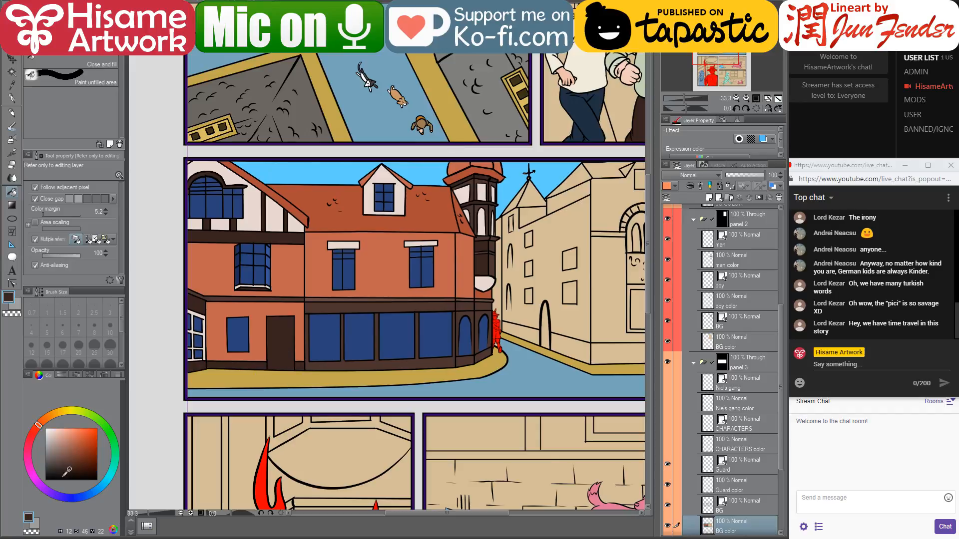
click(278, 338)
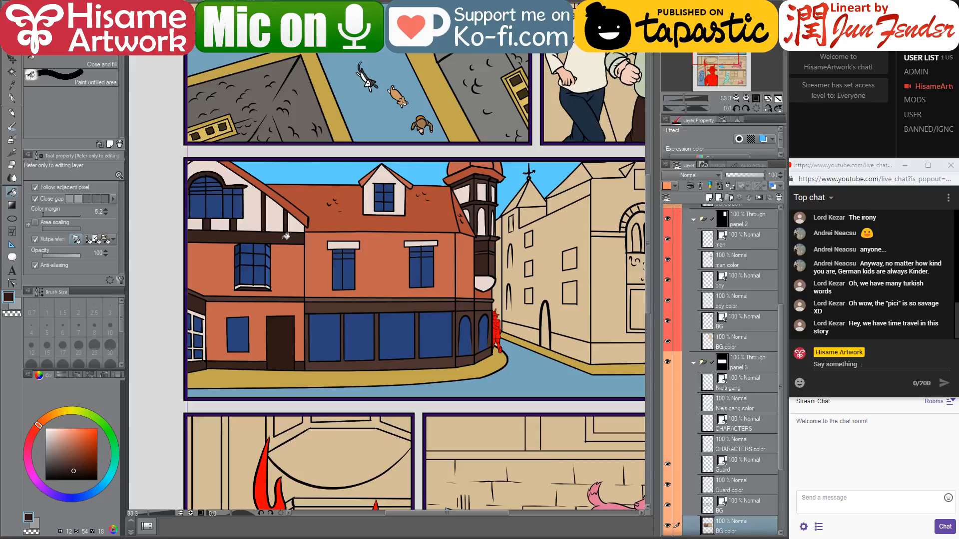
- Paint the uncolored strip beside the turret's narrow arched window with its sampled brown using the G-pen at size 8, and enlarge the brush to 12
scroll(500, 280, up, 2)
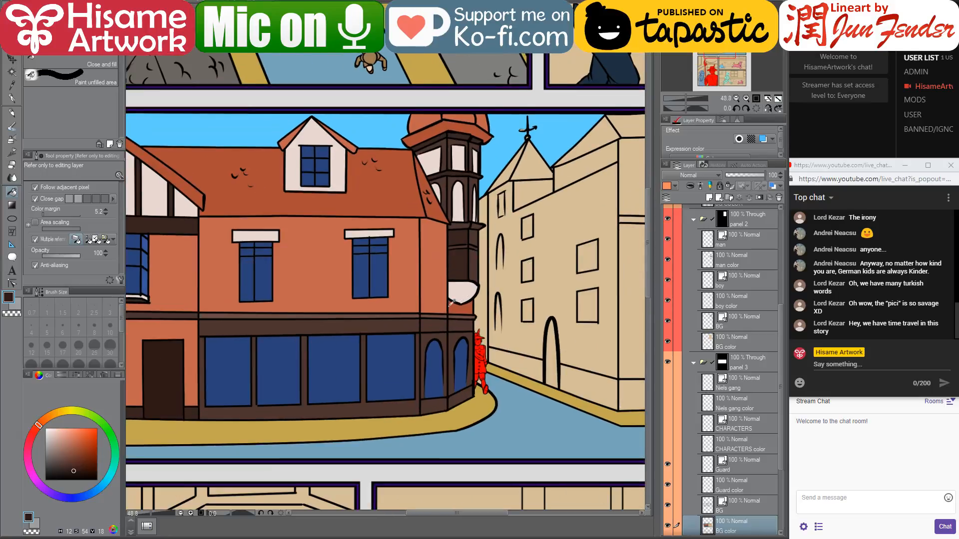
alt+click(461, 306)
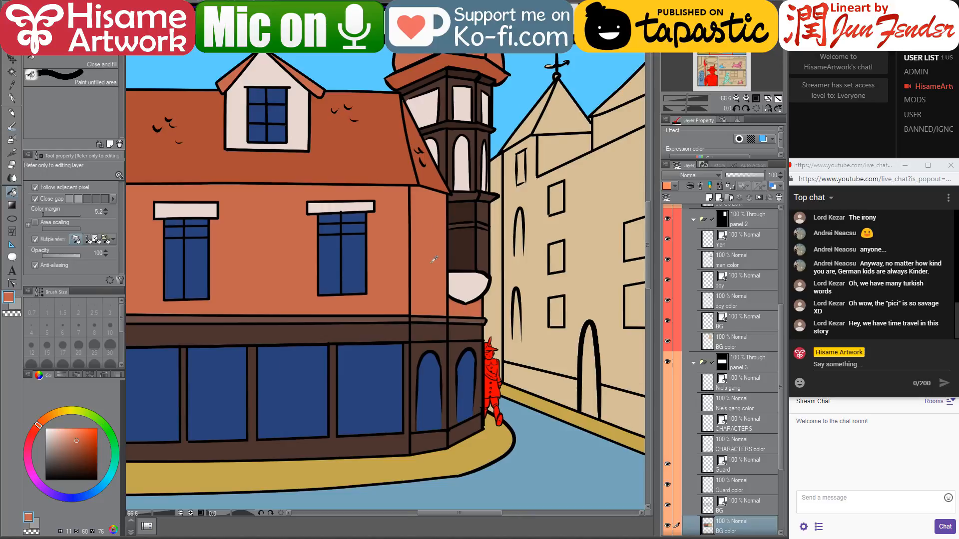
scroll(453, 265, down, 2)
scroll(425, 245, up, 1)
scroll(423, 245, up, 4)
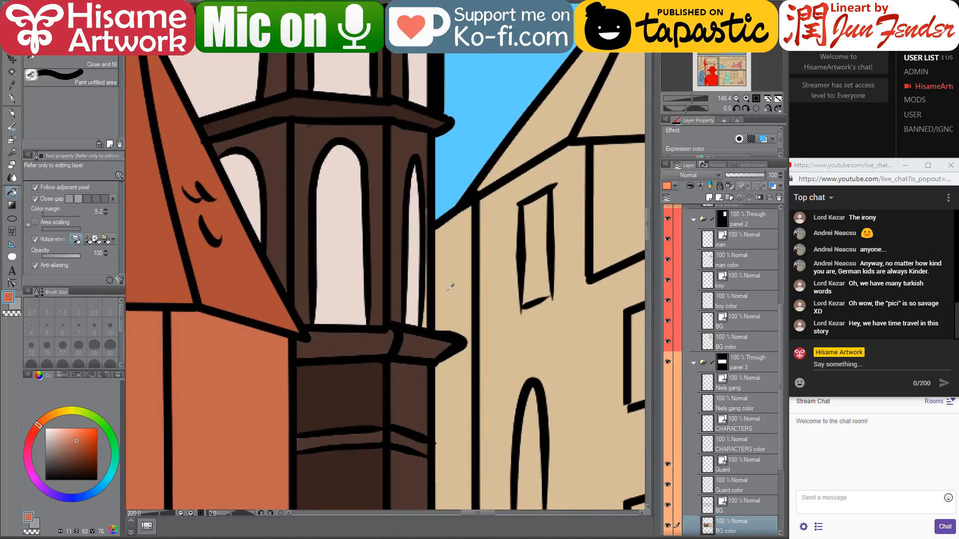
alt+click(399, 183)
click(12, 98)
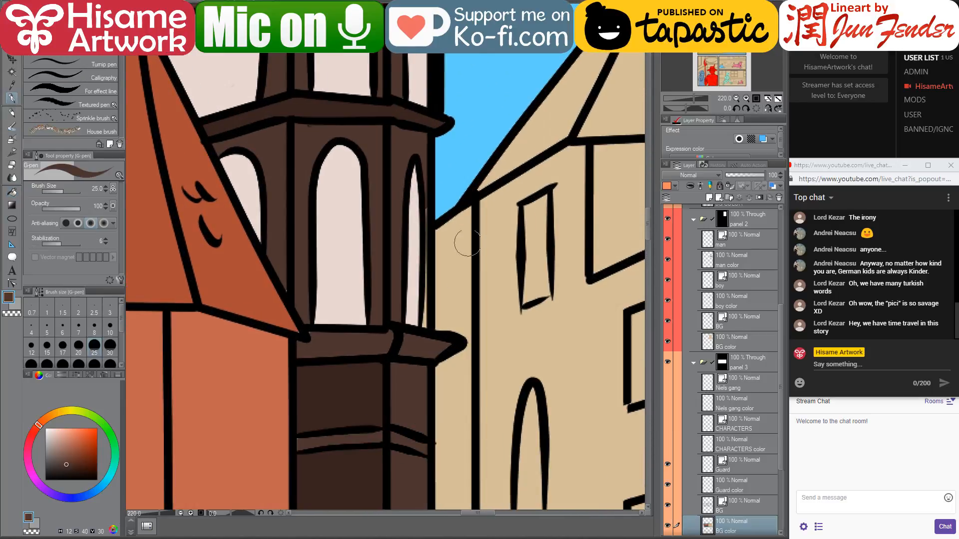
key(bracketleft)
key(bracketleft)
key(bracketleft)
key(bracketleft)
key(bracketleft)
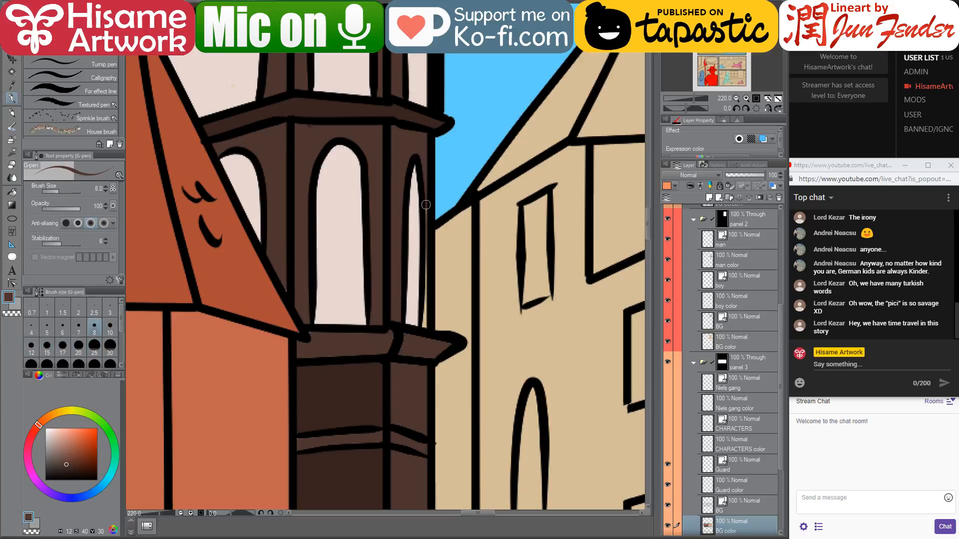
drag(426, 204, 423, 332)
key(bracketright)
key(bracketright)
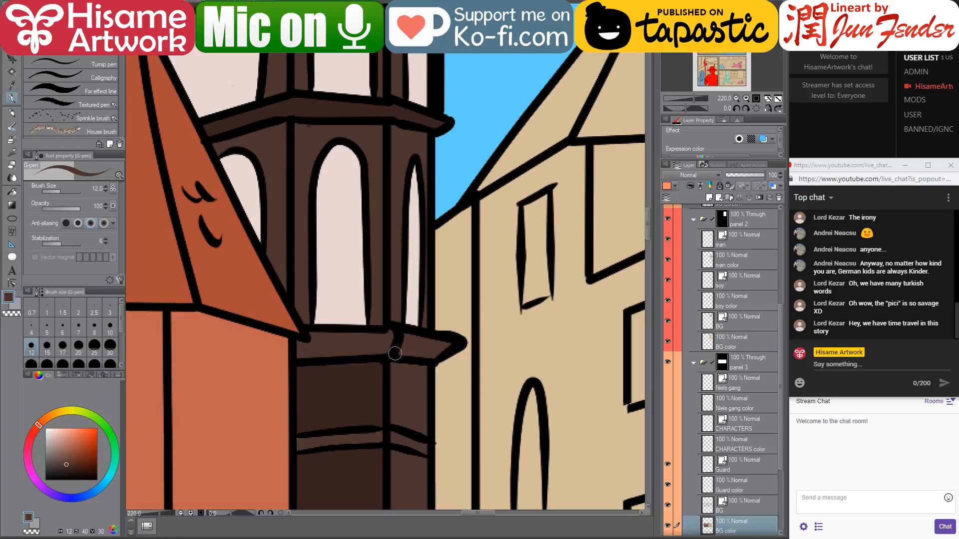
- Touch up the turret's lower trim, panels and pale rounded base with their sampled colors, using the G-pen at size 12
drag(417, 367, 442, 227)
alt+click(368, 240)
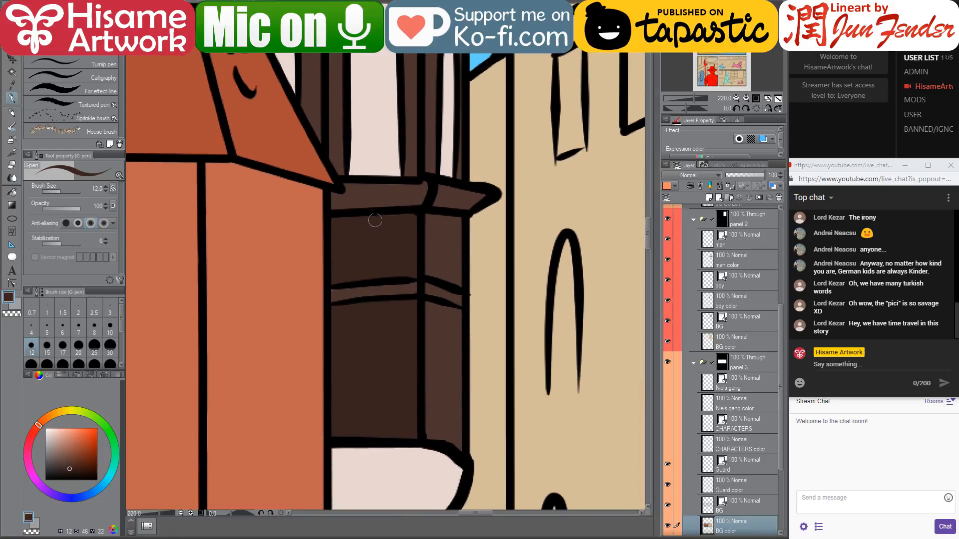
alt+click(334, 293)
alt+click(414, 272)
alt+click(358, 288)
alt+click(335, 279)
alt+click(466, 399)
drag(453, 443, 461, 268)
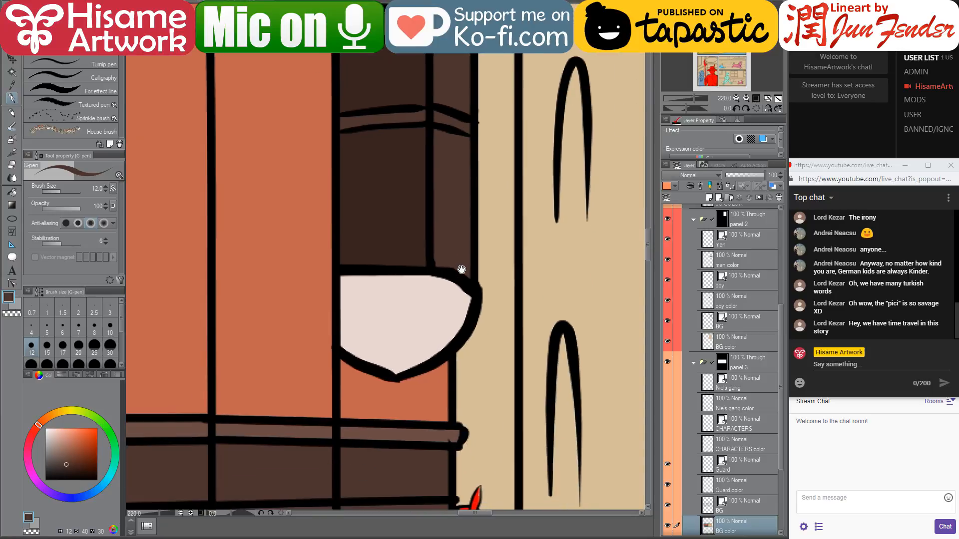
alt+click(428, 292)
scroll(427, 337, down, 10)
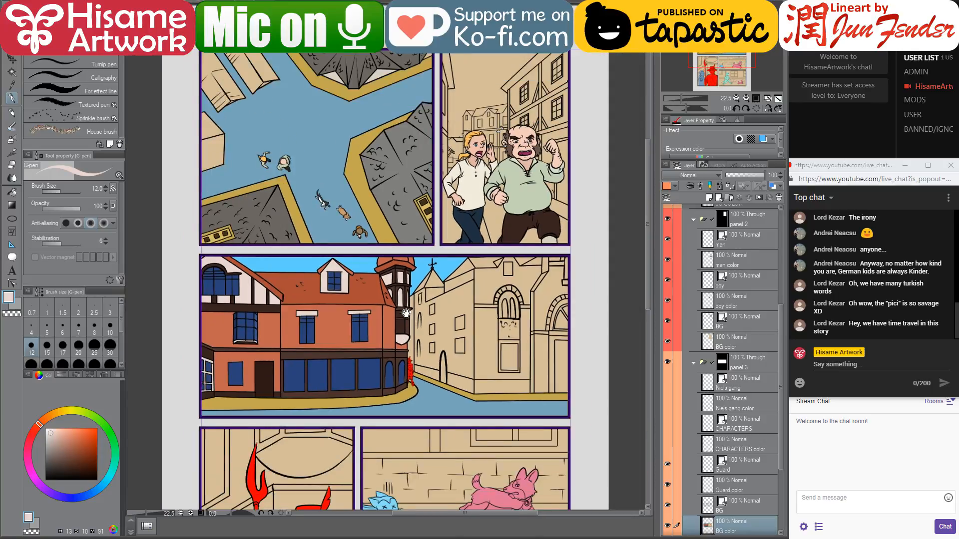
drag(405, 313, 463, 317)
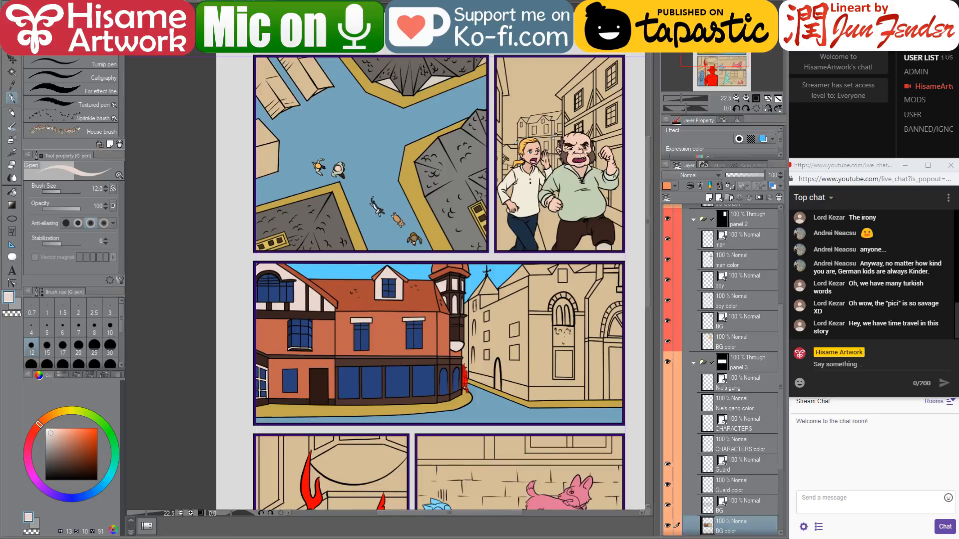
- Compare the colored corner building with the street-view reference in Chrome, and bring panel 3's uncolored stone building into closer view
click(268, 538)
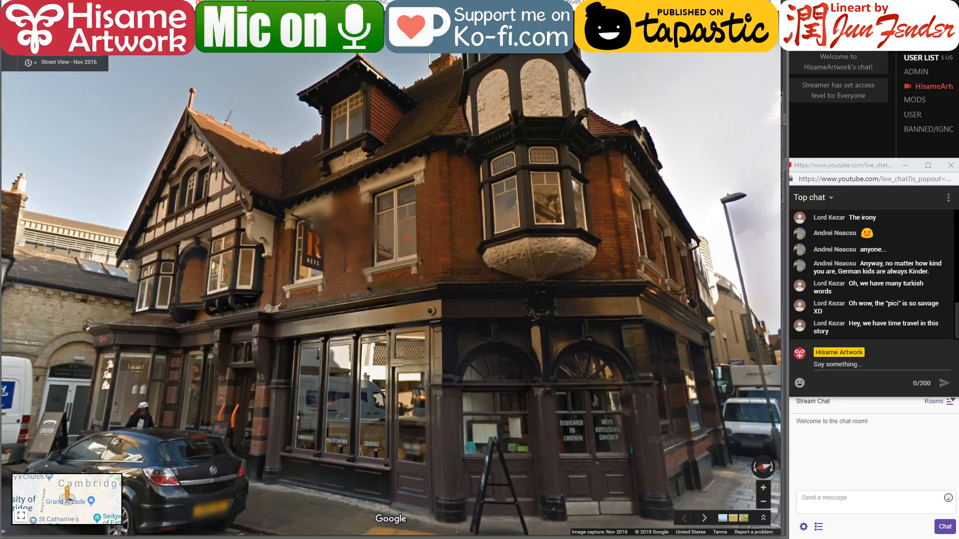
key(alt+Tab)
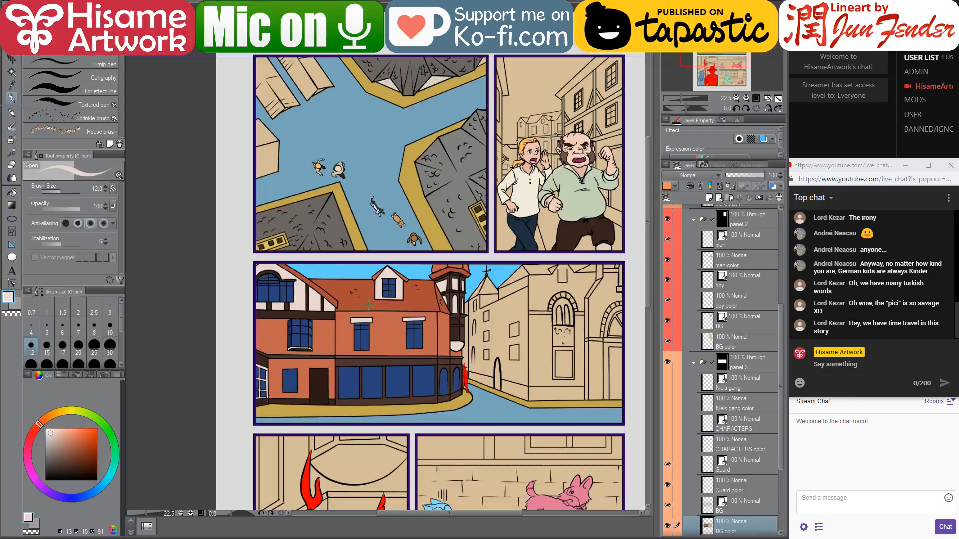
drag(393, 316, 372, 308)
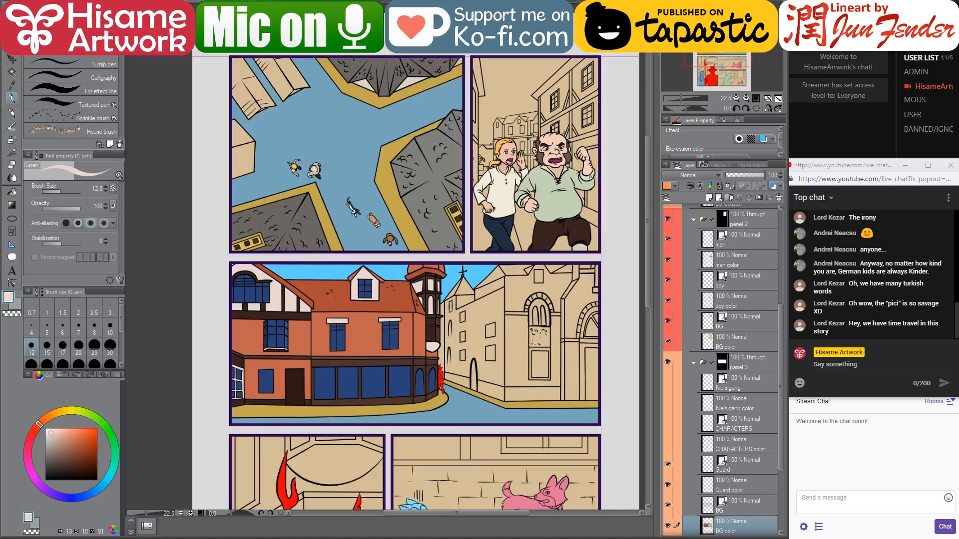
key(space)
key(ctrl+shift)
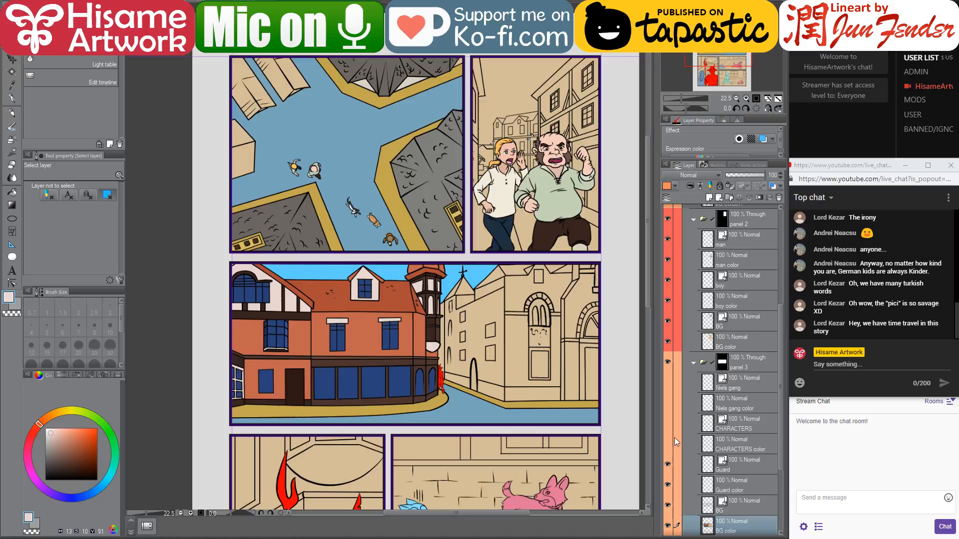
ctrl+shift+click(544, 398)
scroll(629, 374, up, 2)
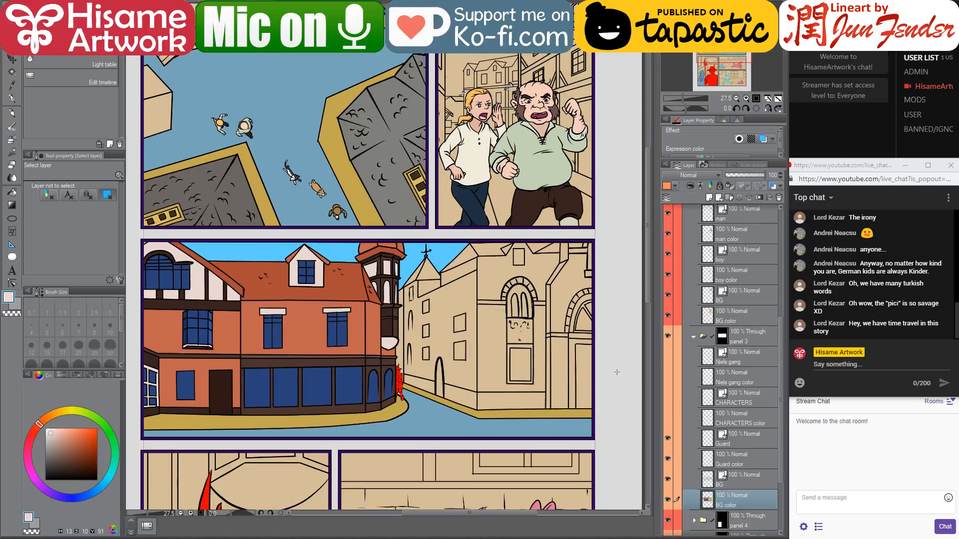
scroll(605, 364, up, 1)
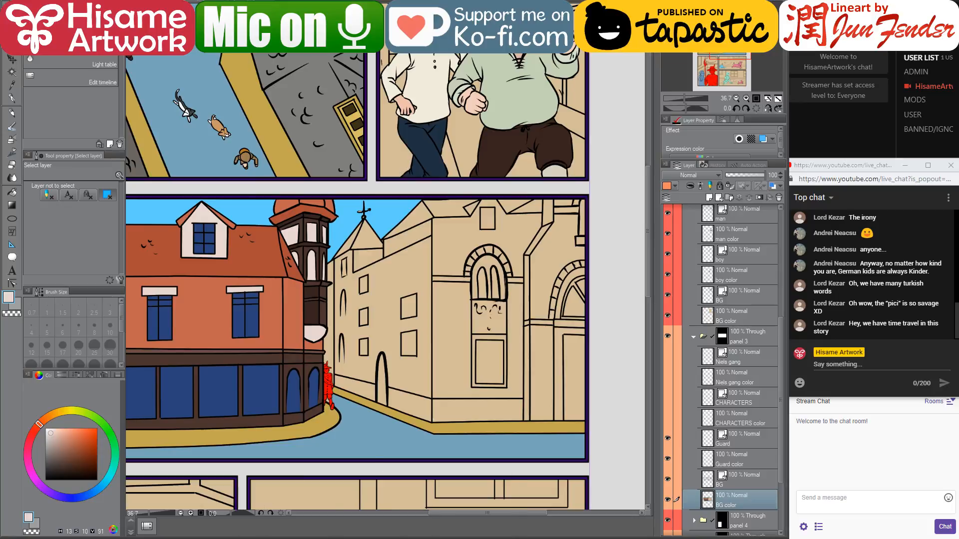
- Widen the drawing window slightly and turn the street-view reference toward the brick building across the street
mouse_move(375, 538)
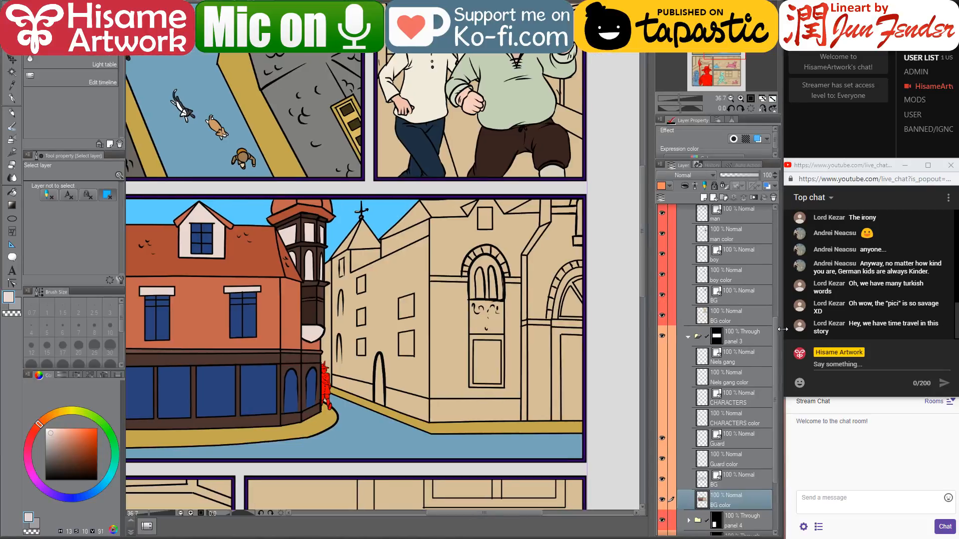
drag(790, 327, 797, 328)
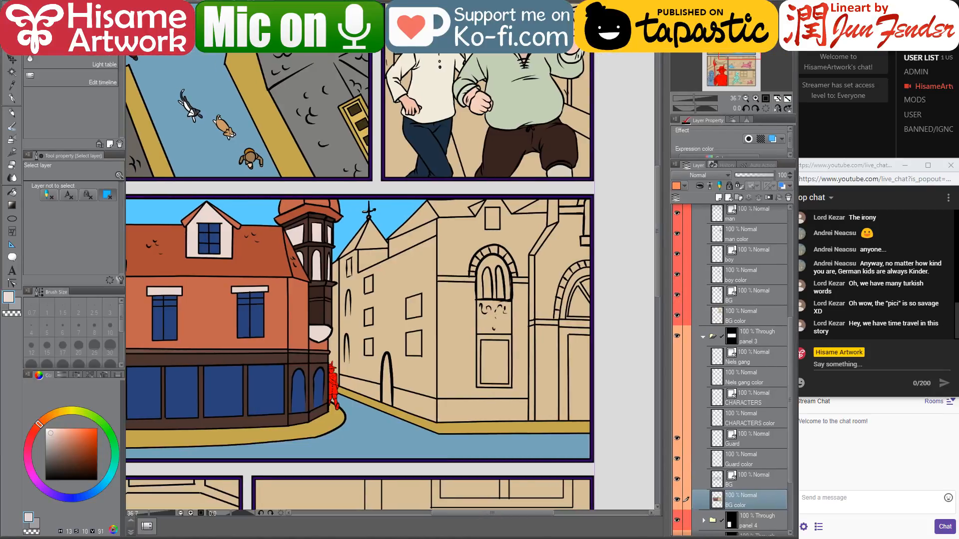
key(alt+Tab)
drag(529, 295, 338, 280)
drag(532, 261, 338, 277)
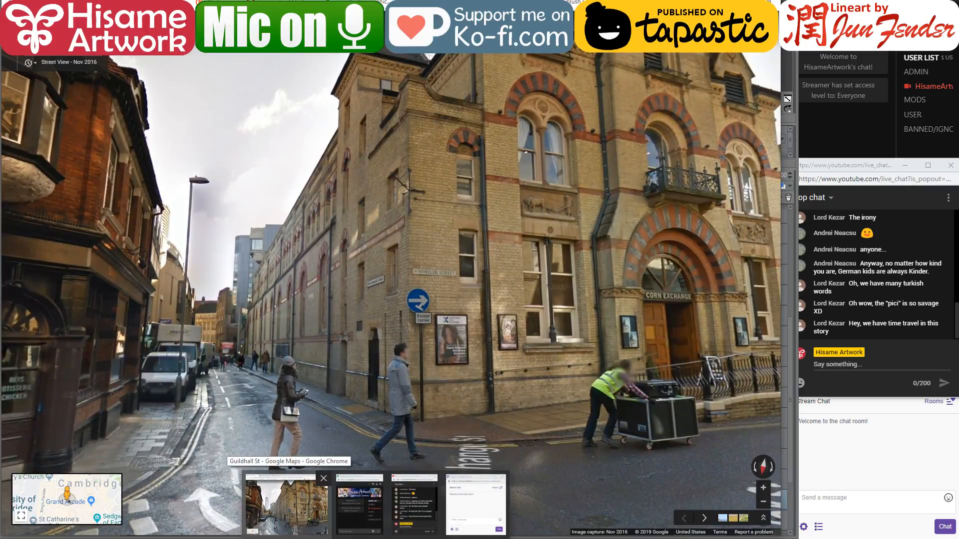
key(alt+Tab)
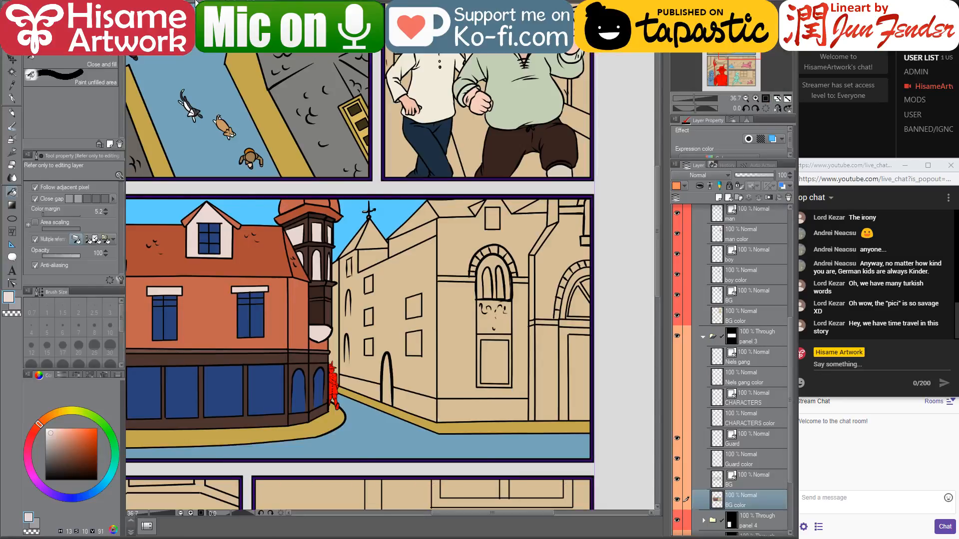
- Sample the yellow of the arched building on page_90 and fill the stone building's lower front wall with it in panel 3
click(198, 4)
key(ctrl+Tab)
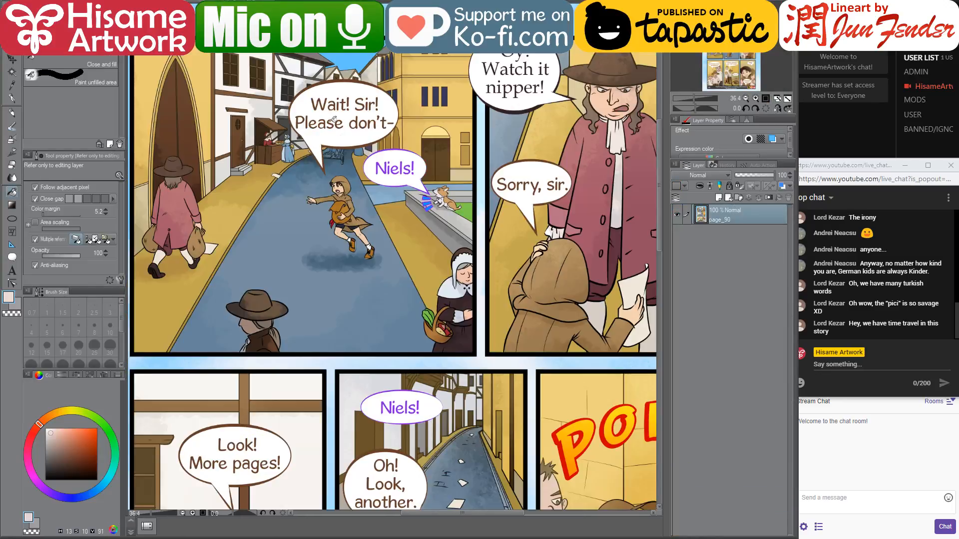
alt+click(414, 143)
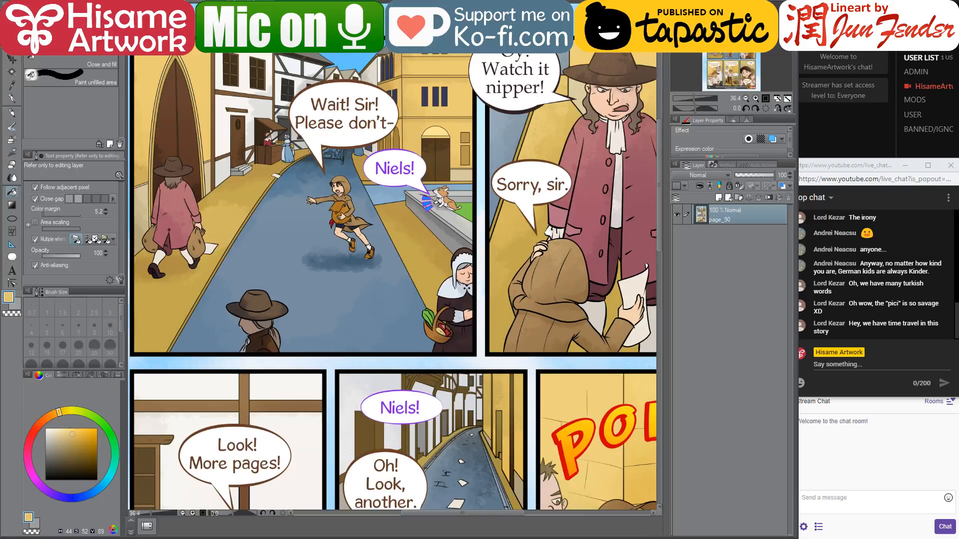
key(ctrl+Tab)
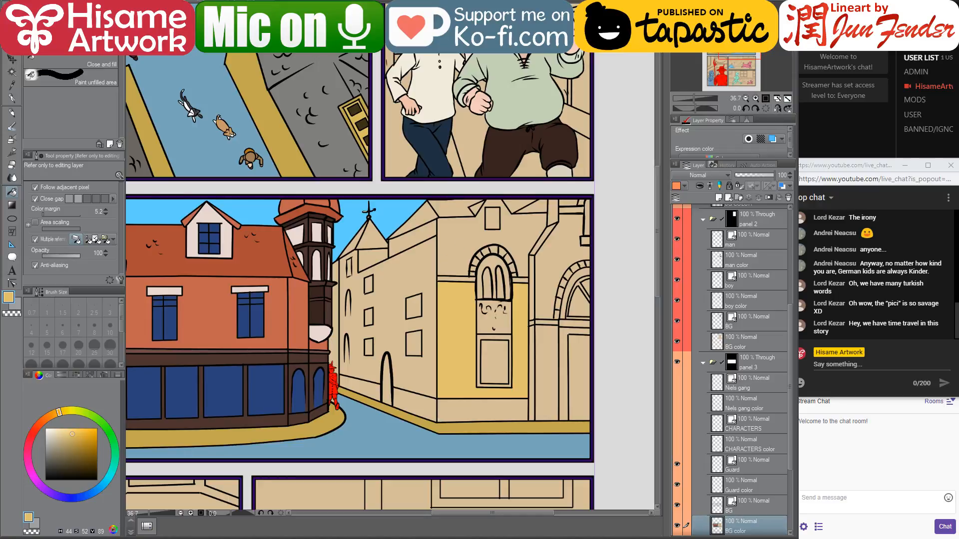
- Examine the Corn Exchange building's brickwork, arches and side street in the street-view reference from several angles
key(alt+Tab)
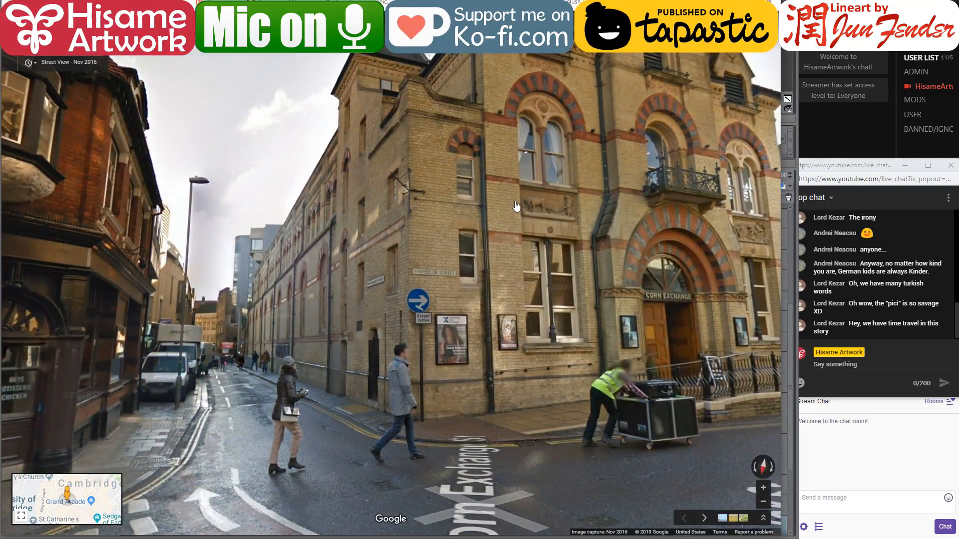
drag(514, 206, 549, 212)
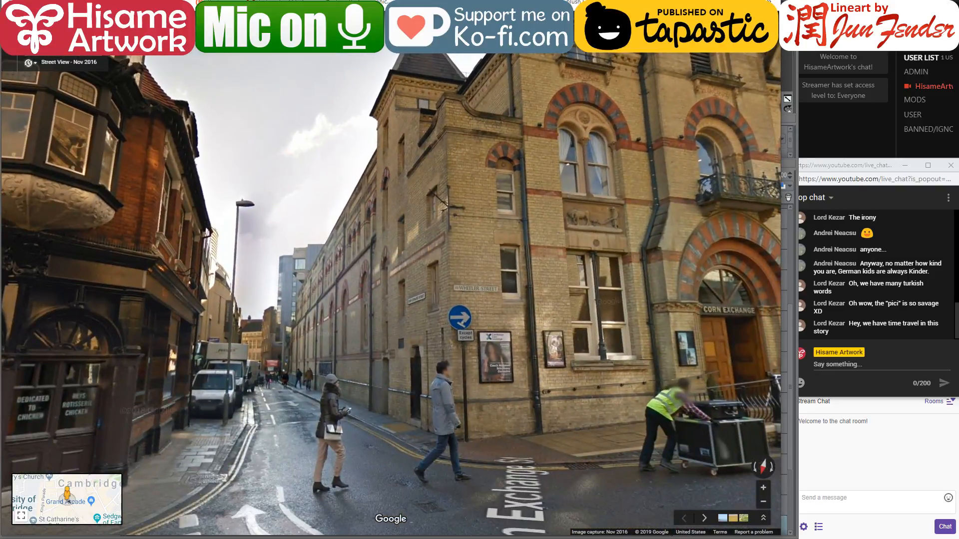
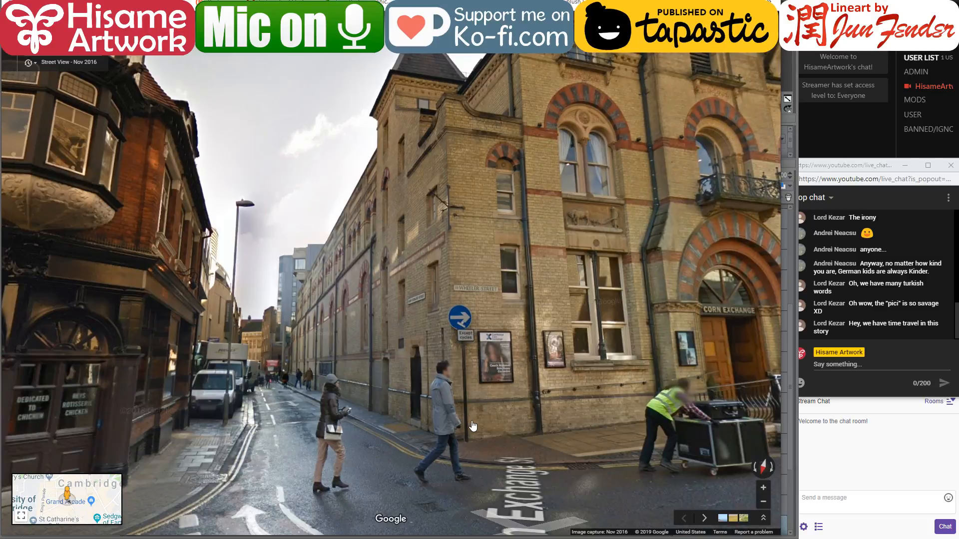
drag(277, 162, 401, 163)
drag(179, 299, 649, 150)
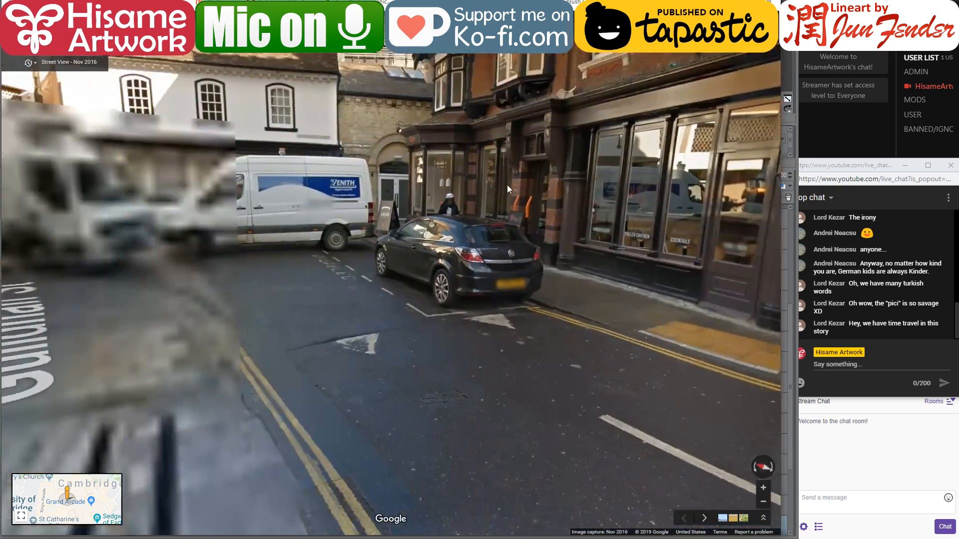
drag(140, 220, 344, 212)
drag(689, 182, 389, 200)
drag(724, 170, 243, 311)
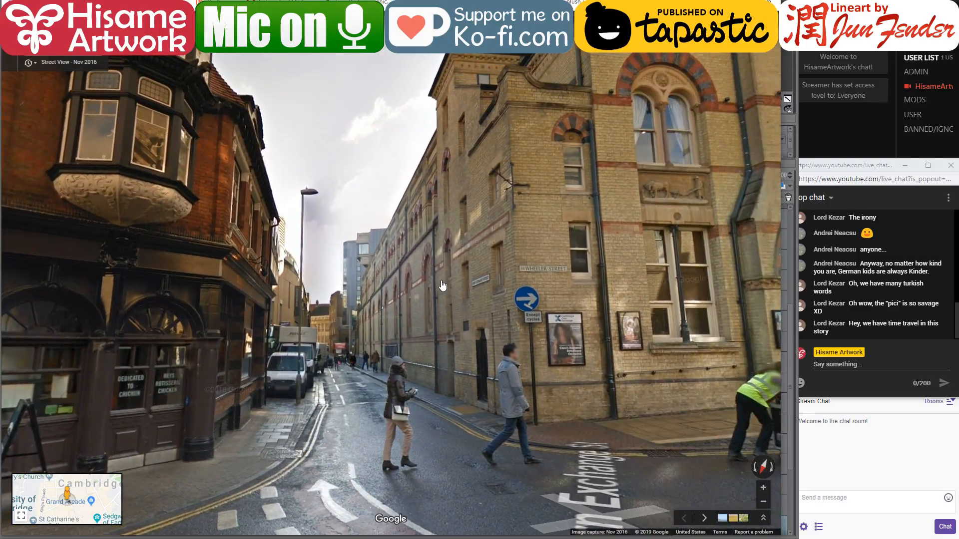
click(442, 258)
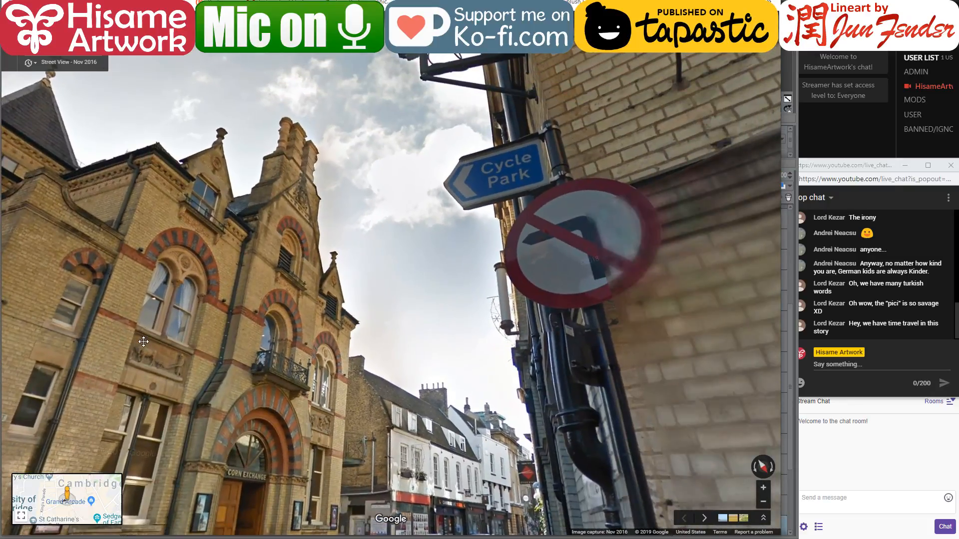
mouse_move(250, 308)
mouse_down()
mouse_move(538, 193)
mouse_move(255, 248)
mouse_move(385, 220)
mouse_move(479, 164)
mouse_move(543, 111)
mouse_move(519, 348)
mouse_move(507, 160)
mouse_move(512, 169)
mouse_move(482, 200)
mouse_move(292, 247)
mouse_move(250, 343)
mouse_move(449, 289)
mouse_move(517, 258)
mouse_move(572, 254)
mouse_move(567, 271)
mouse_move(505, 273)
mouse_up()
key(alt+Tab)
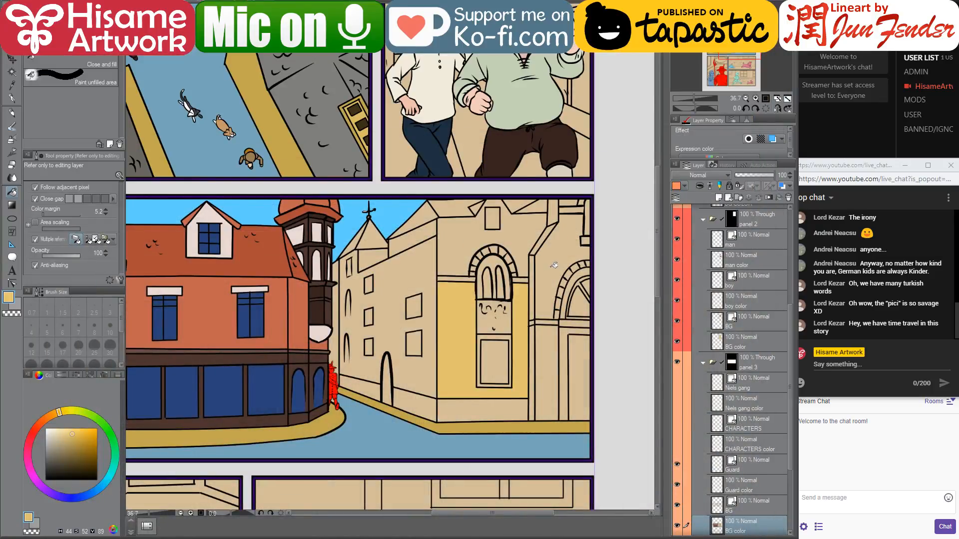
- Fill the right wing's wall with the sampled yellow, and the front's base band and narrow vertical strip with a slightly darker yellow
click(556, 317)
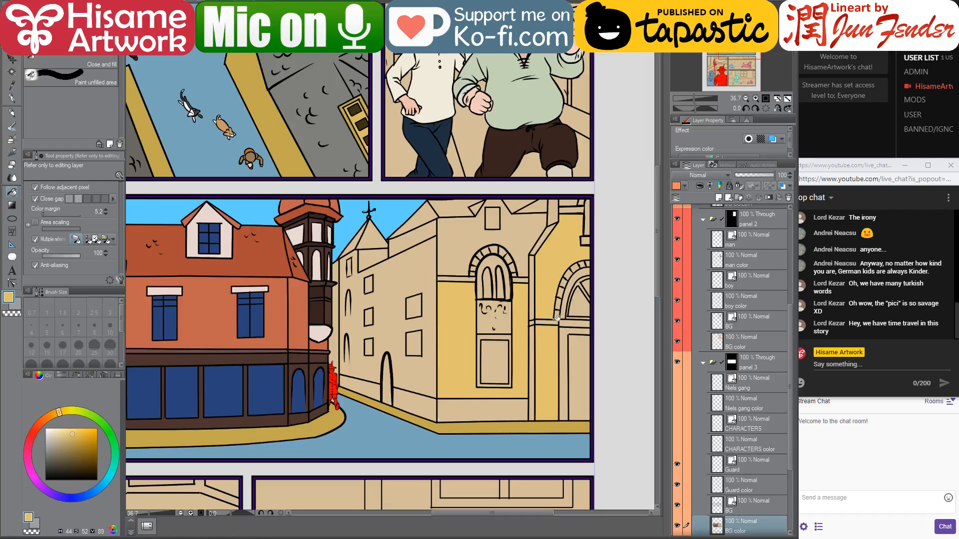
scroll(556, 318, up, 1)
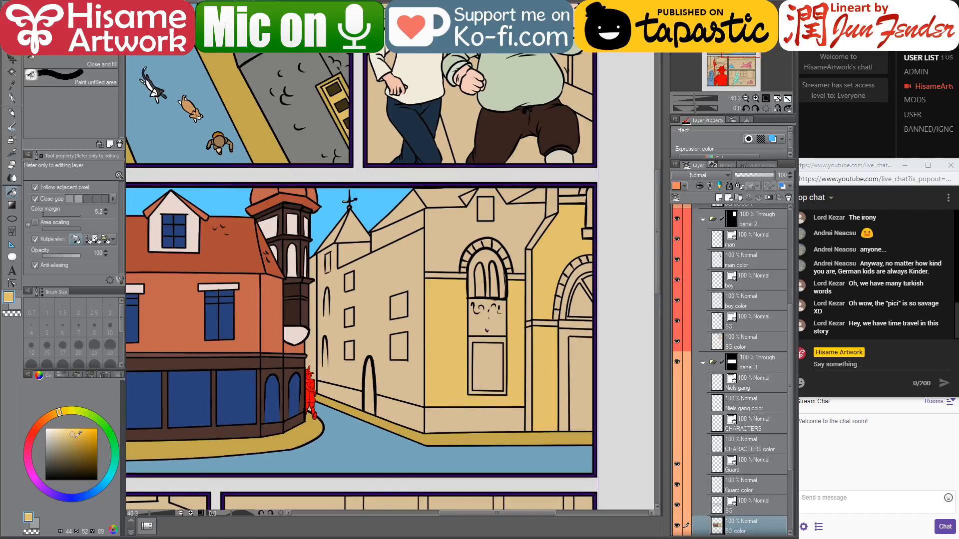
click(74, 438)
click(514, 418)
click(532, 369)
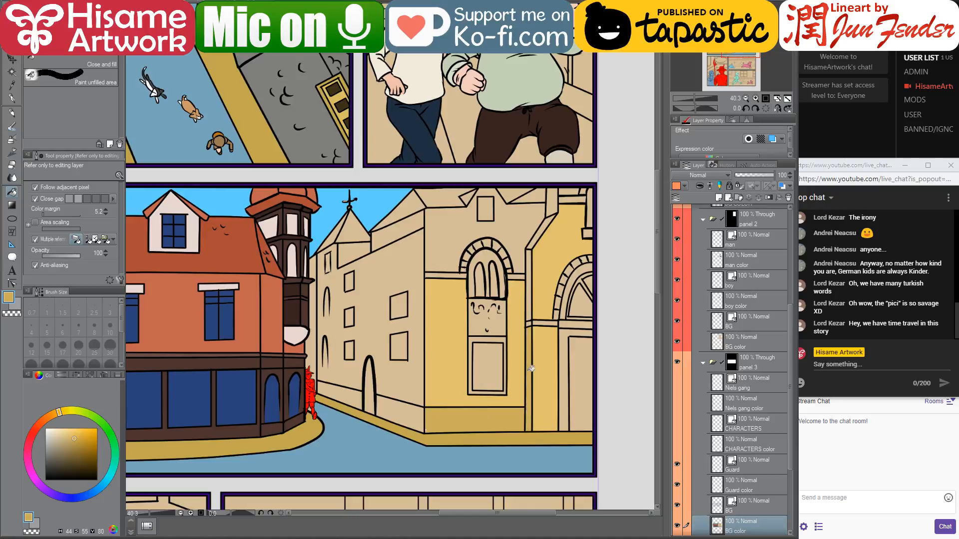
click(530, 298)
click(545, 225)
click(559, 206)
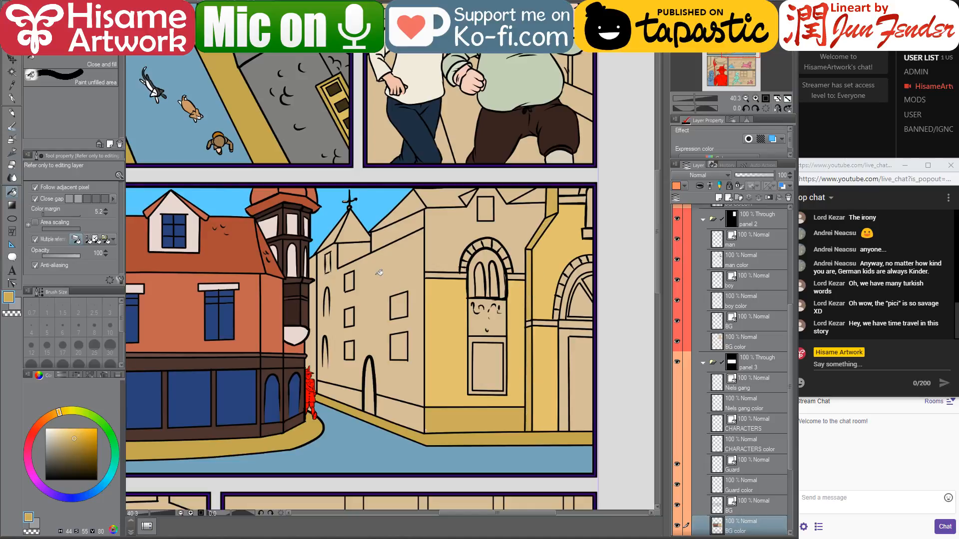
- Fill the front's upper wall with the sampled main yellow, and the side wall's base band with a darker shade of the base yellow
alt+click(449, 291)
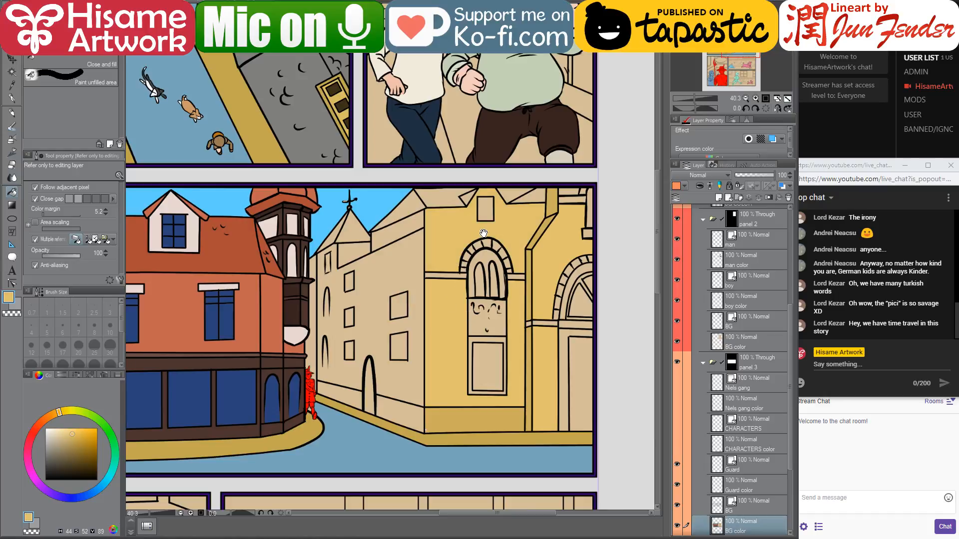
drag(480, 232, 498, 289)
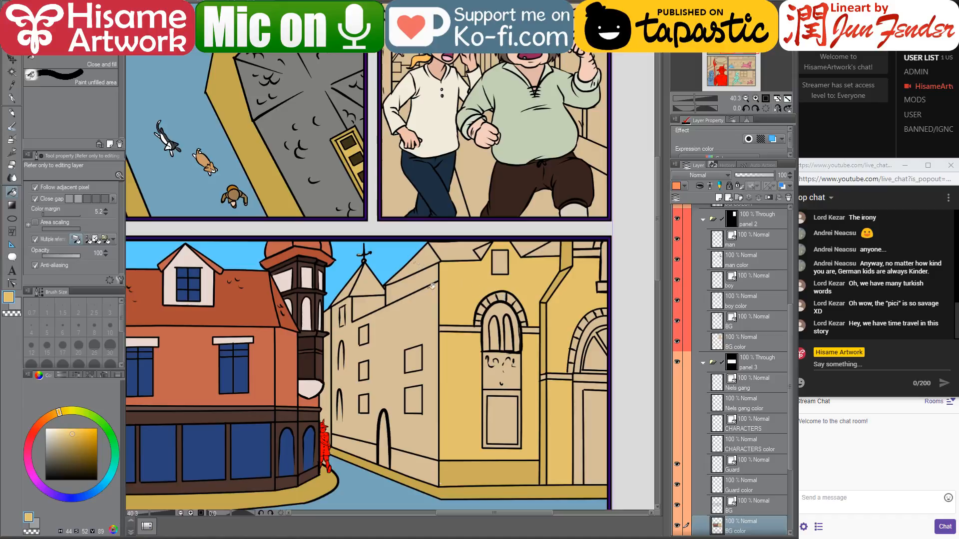
alt+click(453, 470)
scroll(428, 486, up, 1)
alt+click(428, 487)
click(422, 466)
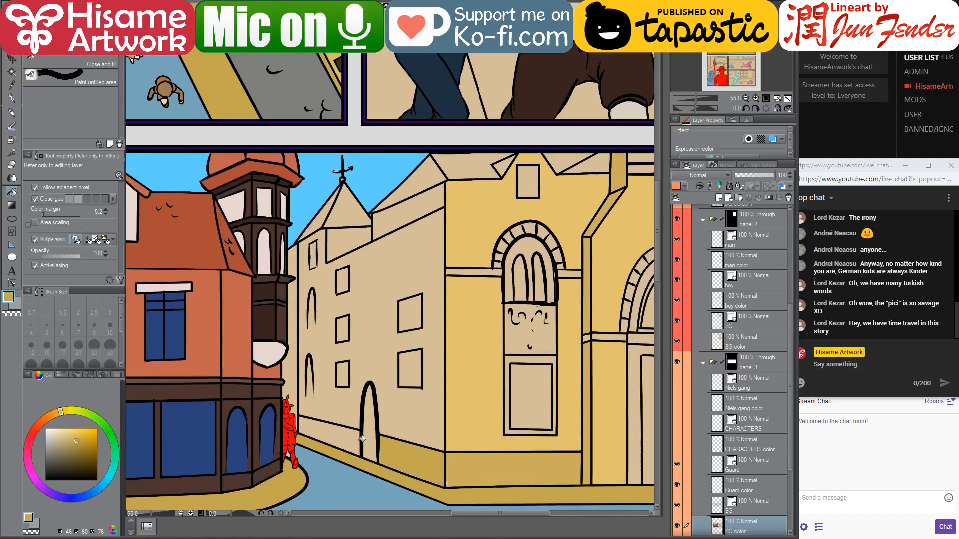
click(358, 438)
- Sample the front wall's yellow and fill the building's long street-side wall with a slightly darker shade
alt+click(469, 436)
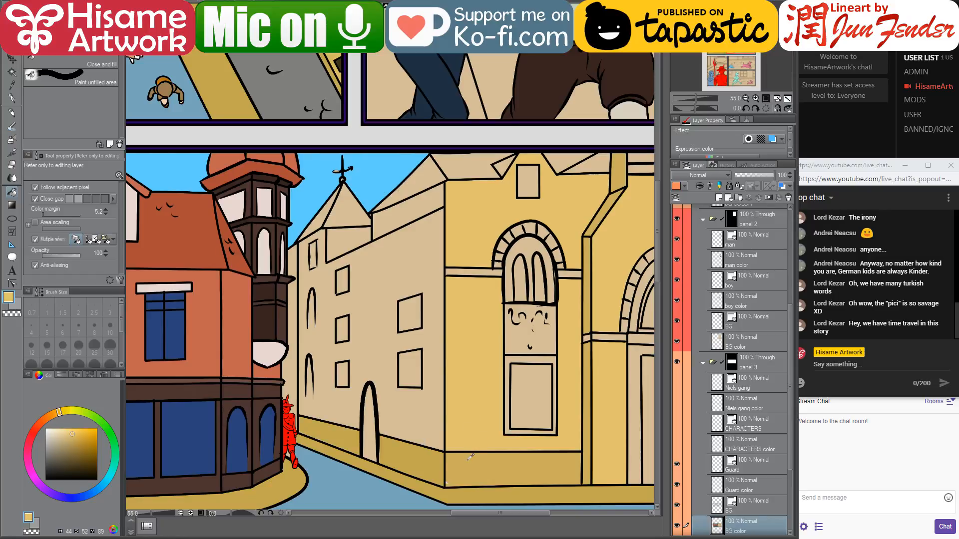
alt+click(590, 423)
click(435, 409)
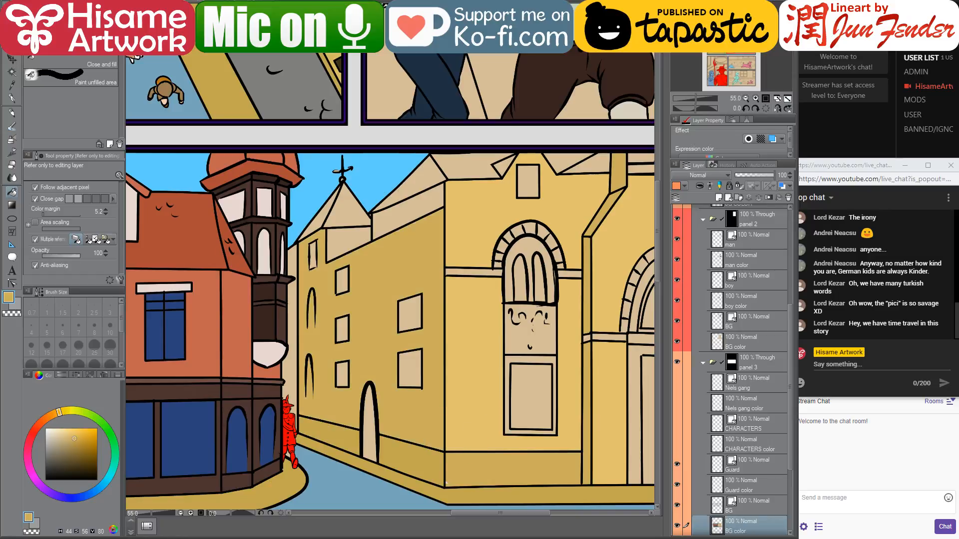
- Sample the lighter yellow of the house wall on page_90 and fill the right wing's walls and the front's upper wall with it
key(ctrl+Tab)
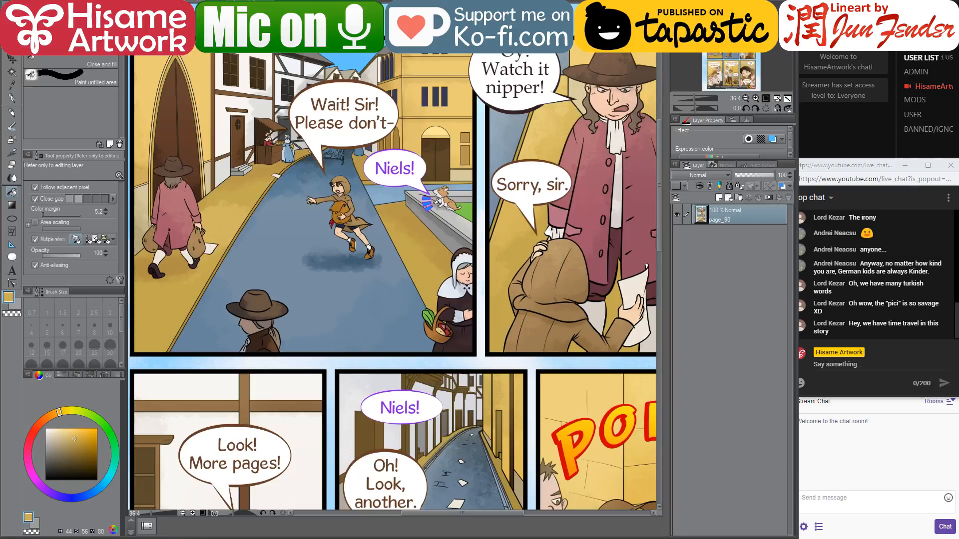
alt+click(436, 132)
key(ctrl+Tab)
drag(568, 328, 535, 316)
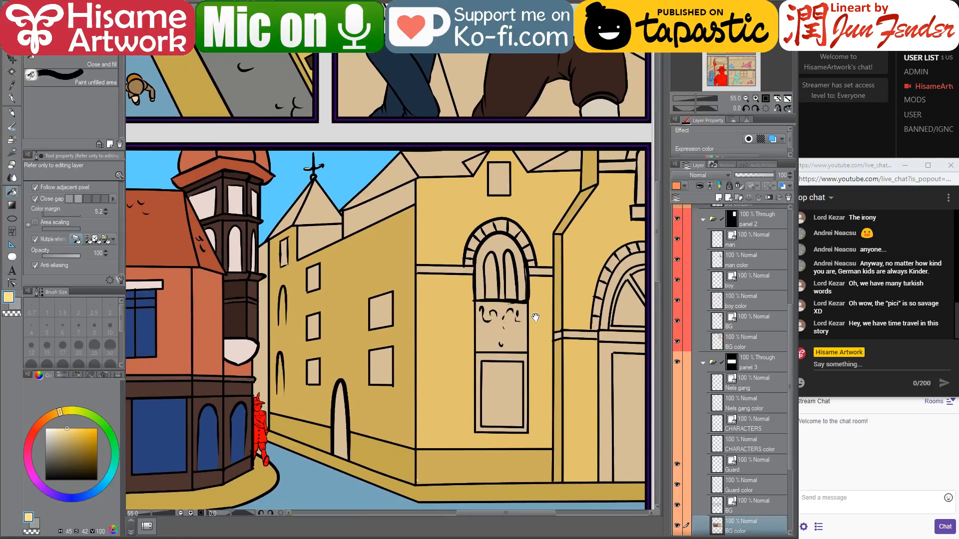
click(589, 346)
click(594, 280)
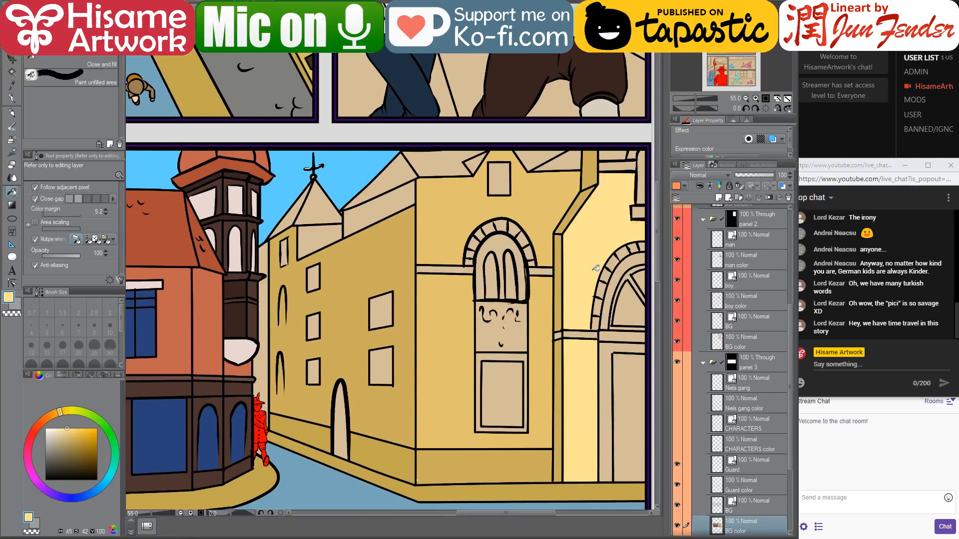
click(548, 193)
- Fill the long street-side wall with the front's previous yellow and the front's lower wall with the new light yellow
alt+click(455, 294)
click(411, 320)
alt+click(439, 250)
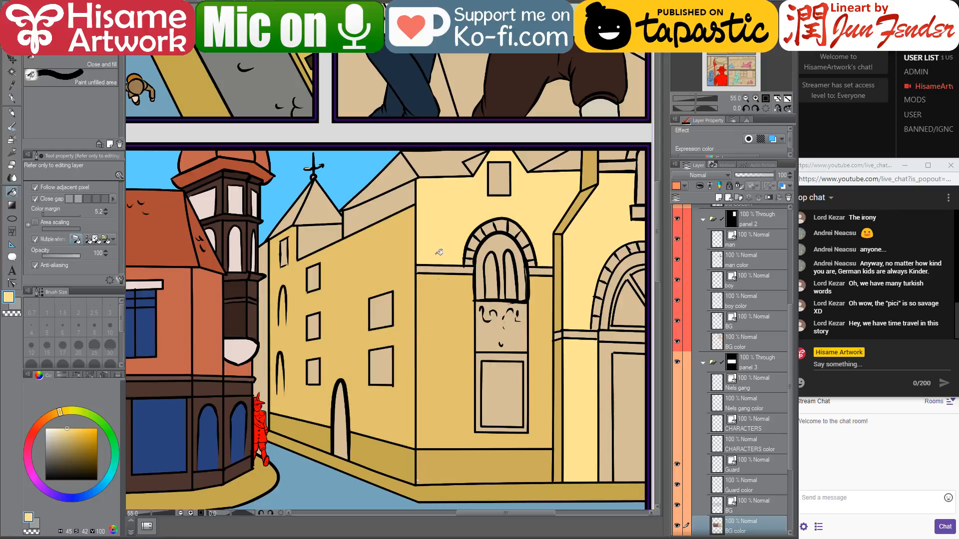
click(443, 314)
- Recolor the front's base band and the narrow vertical strip beside the right wing with a slightly darker yellow than the wall
alt+click(434, 460)
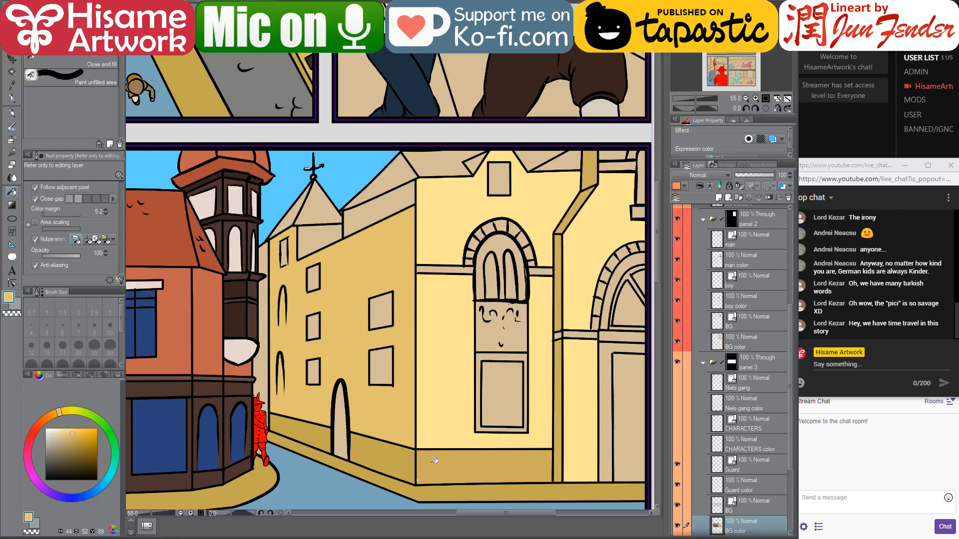
click(434, 461)
drag(517, 421, 497, 410)
click(537, 414)
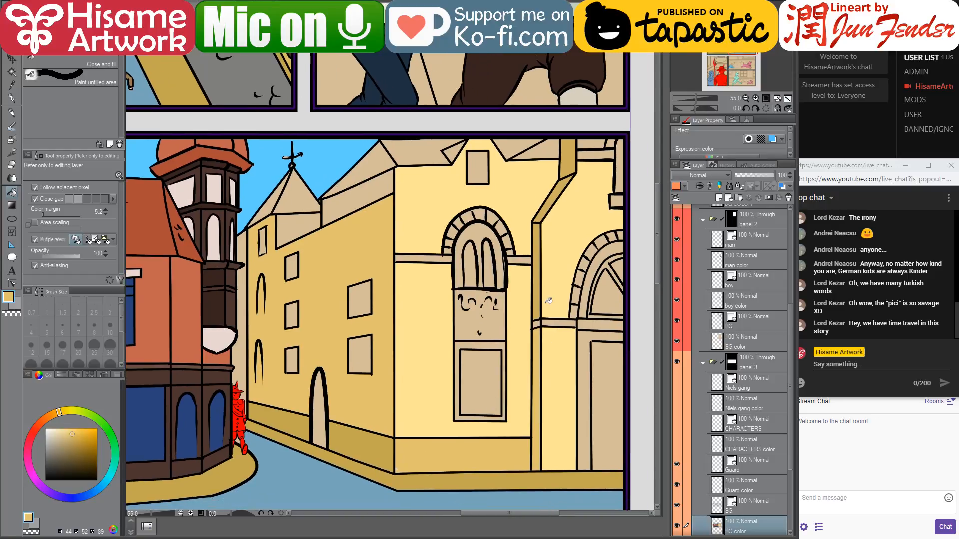
click(538, 300)
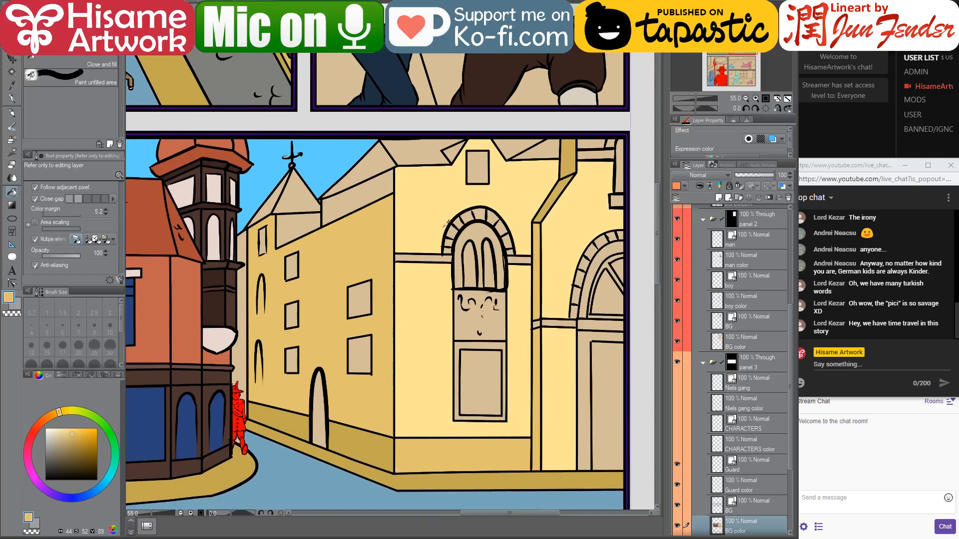
click(552, 201)
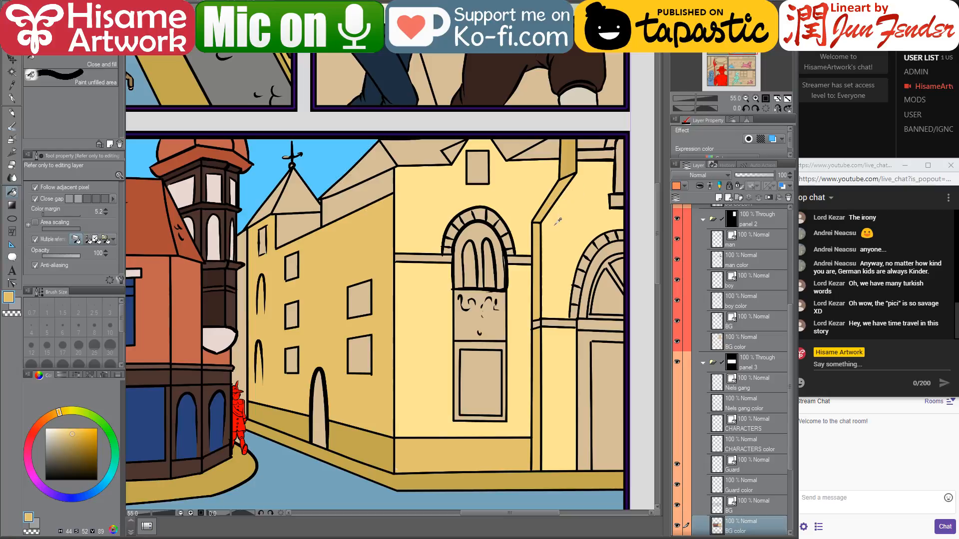
click(67, 429)
click(68, 434)
alt+click(538, 234)
click(573, 164)
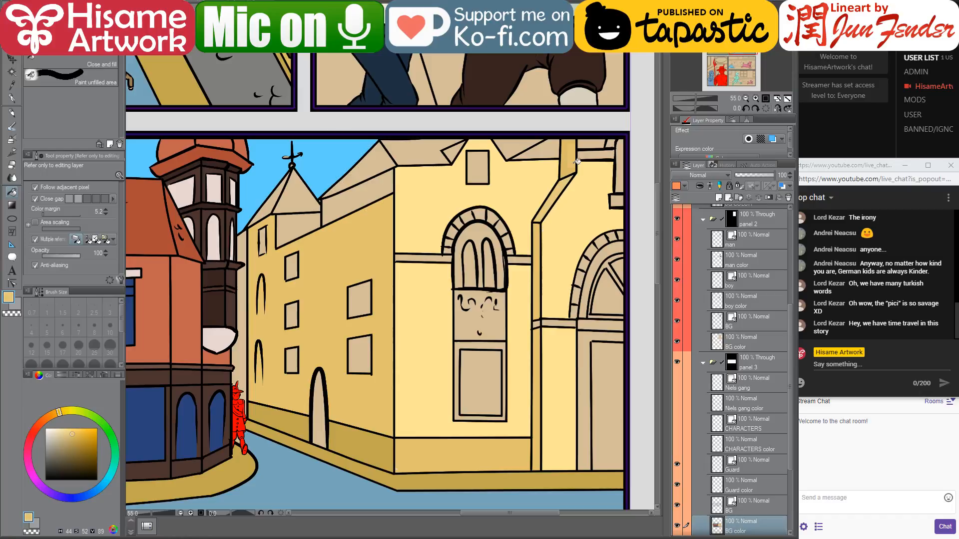
- Send the greeting "hiii" with a grinning emoji in the YouTube live chat
drag(557, 219, 514, 232)
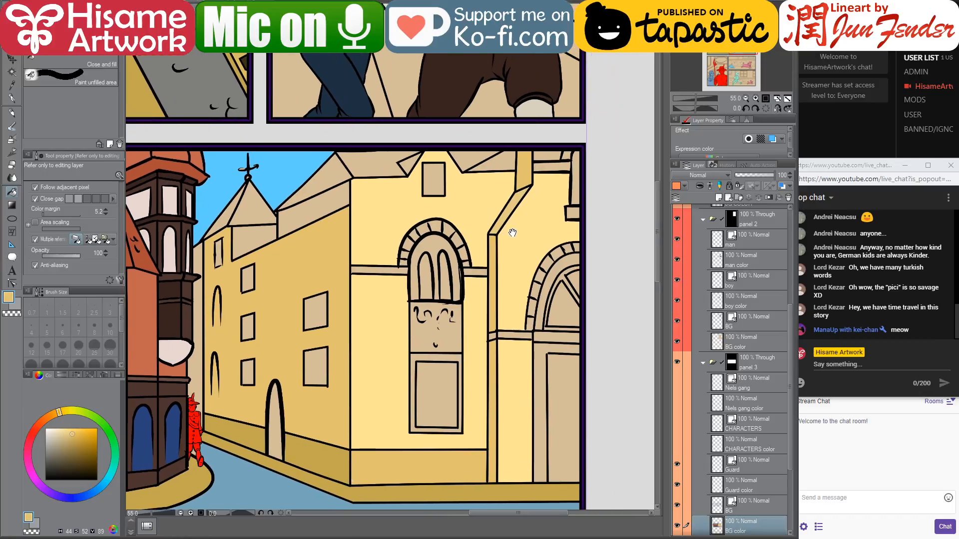
click(859, 366)
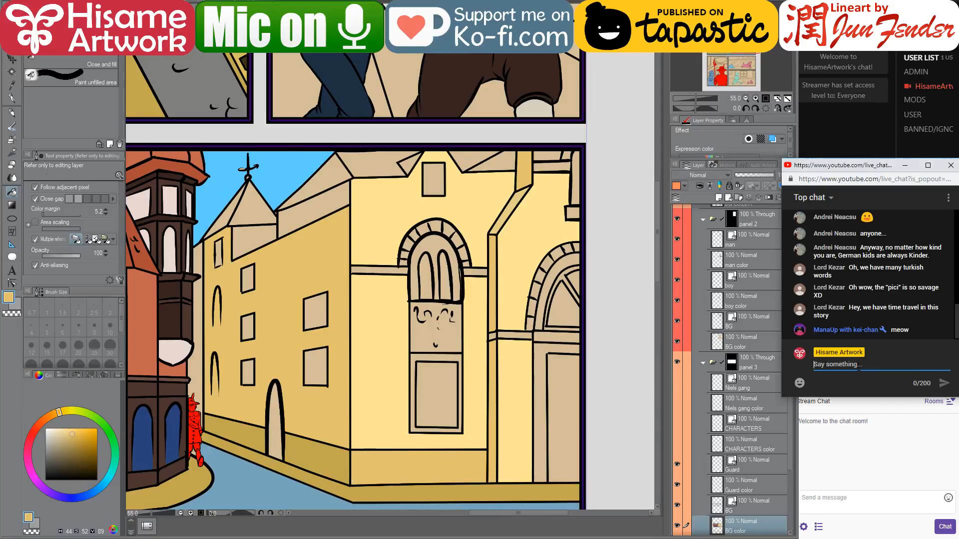
text(hiii 😀)
key(Return)
click(618, 307)
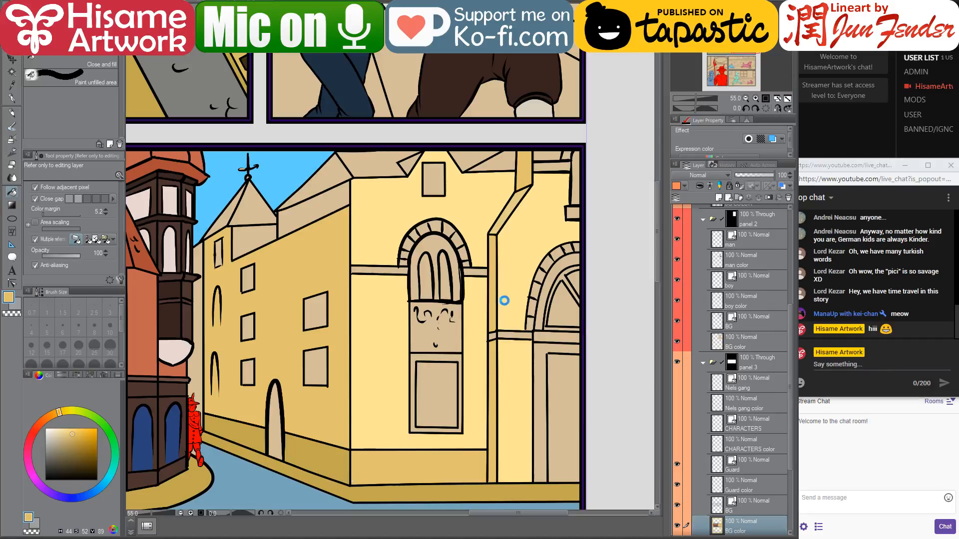
- Compare the yellow building with the street-view reference, examining the brick bands, arches and side wall
drag(501, 292, 524, 279)
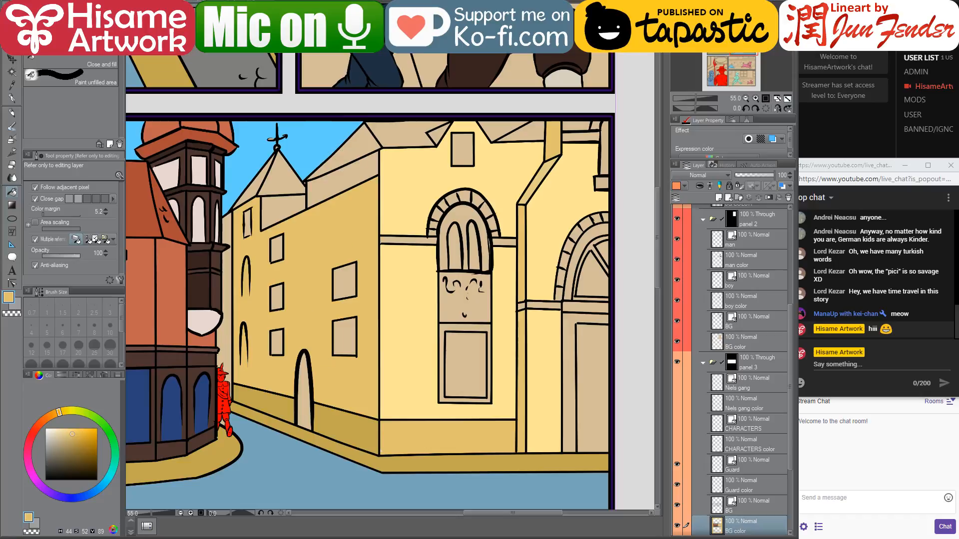
key(alt+Tab)
click(503, 389)
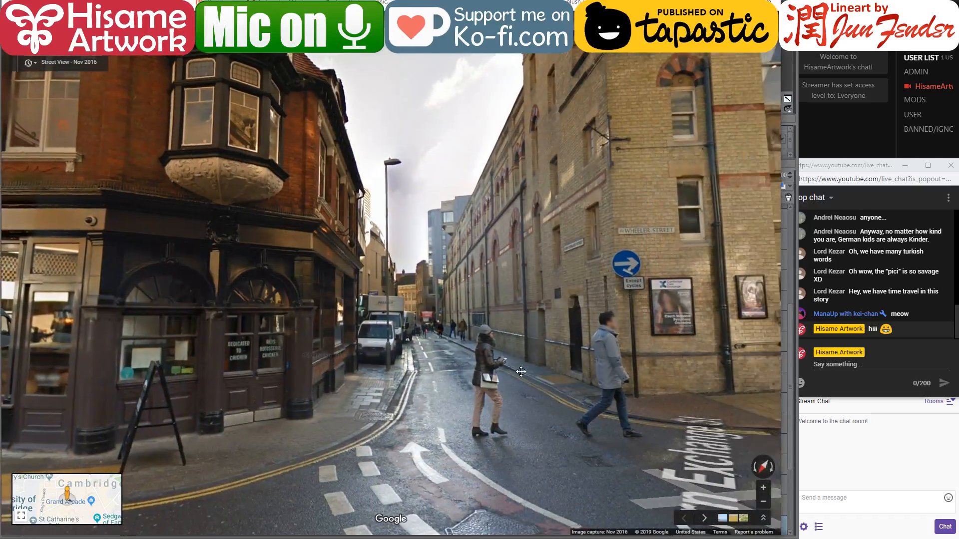
key(alt+Tab)
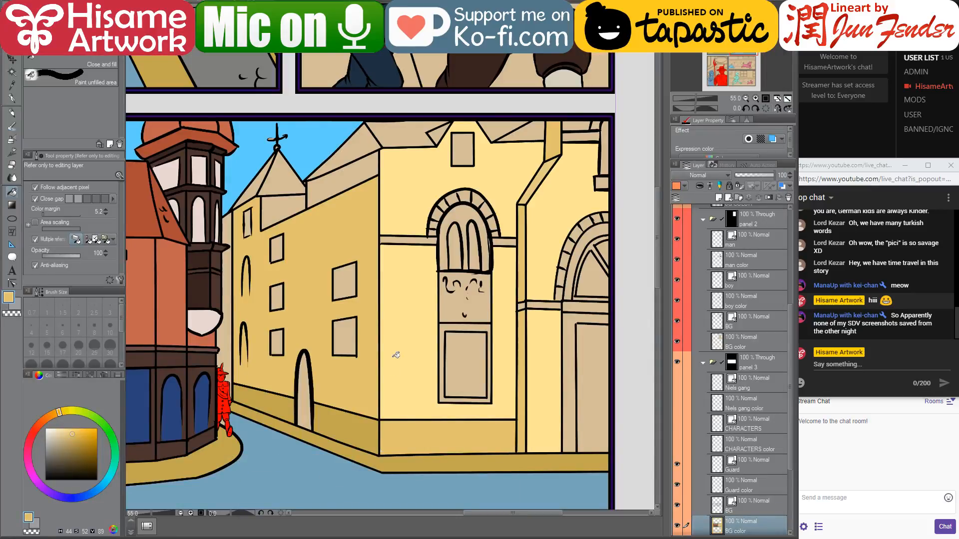
drag(547, 254, 523, 254)
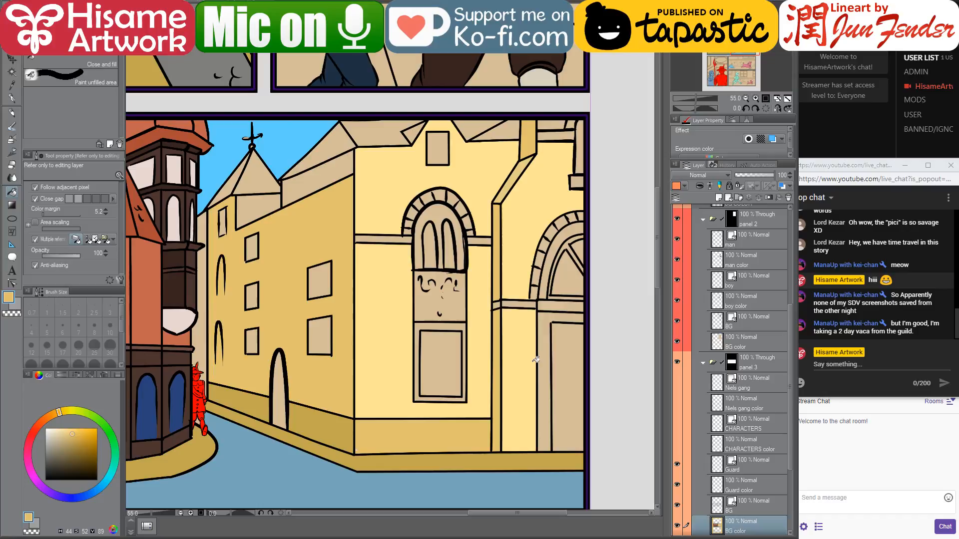
scroll(436, 389, down, 1)
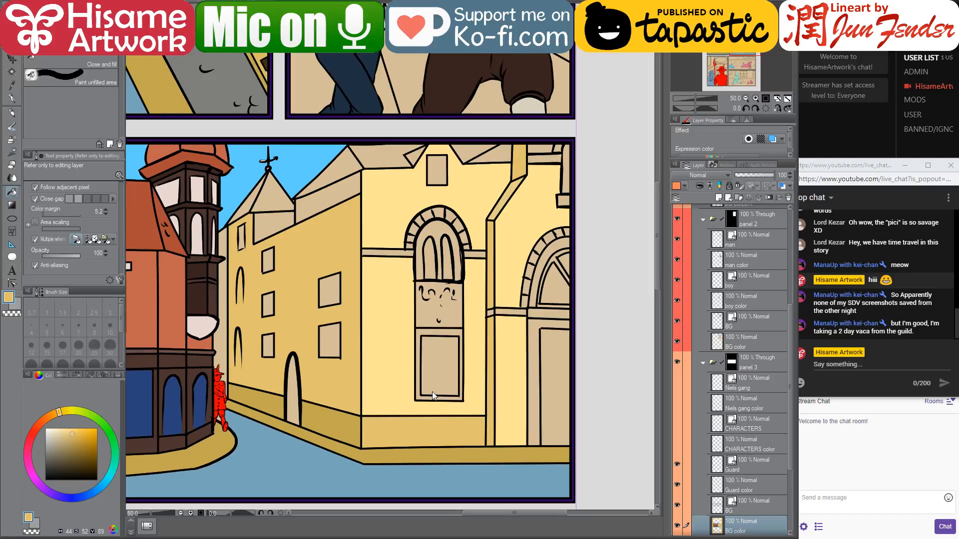
scroll(482, 257, up, 1)
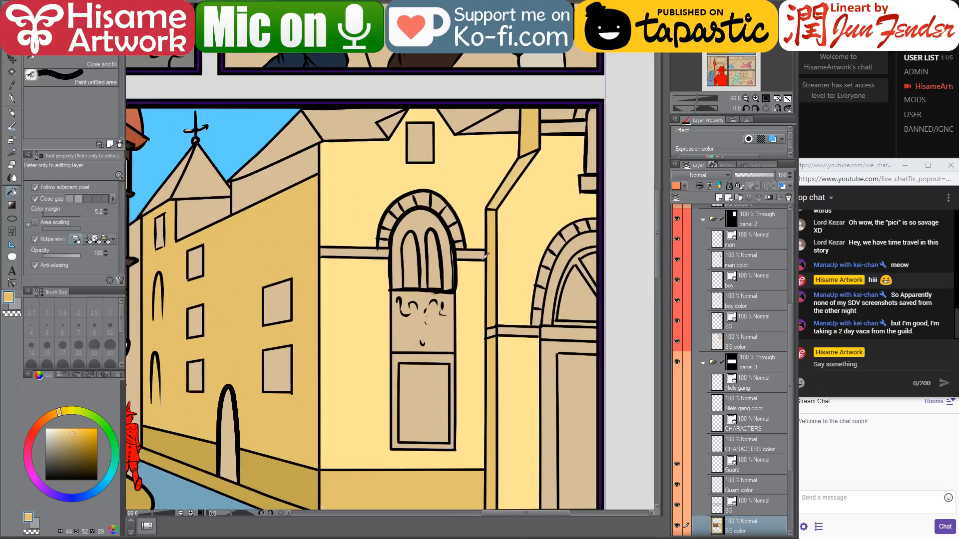
click(328, 538)
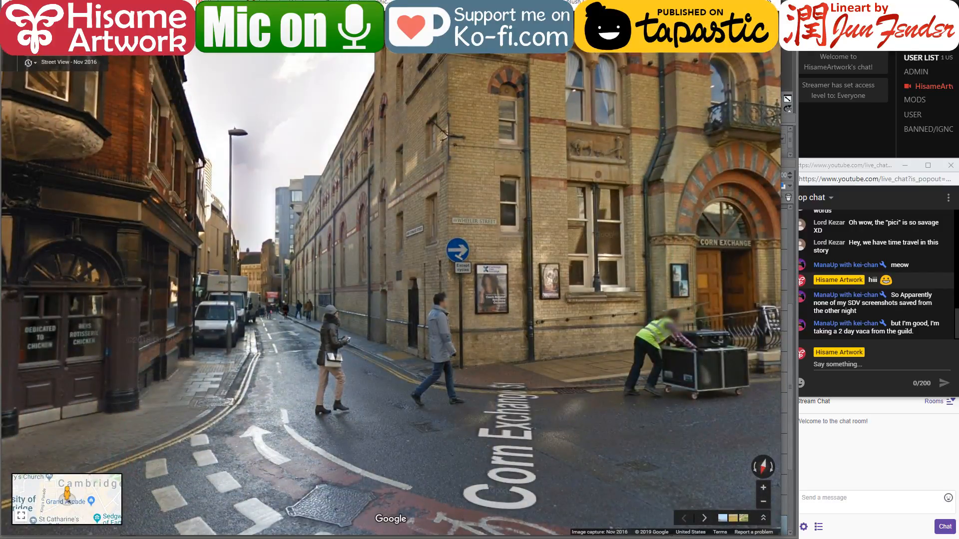
click(328, 538)
- Sample the corner building's brick red and fill the right wing's horizontal band, using a darker red where it crosses the strip
scroll(537, 314, down, 1)
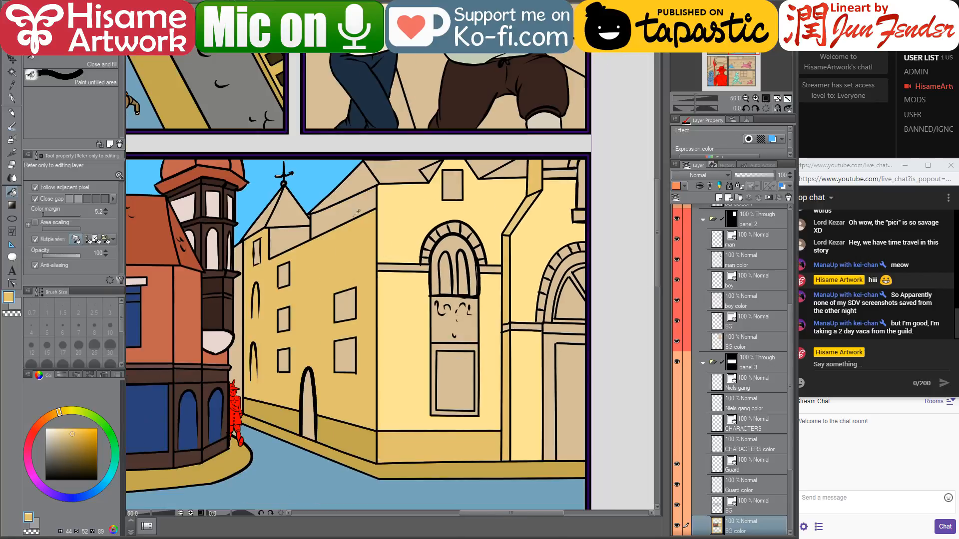
alt+click(203, 286)
scroll(548, 341, up, 1)
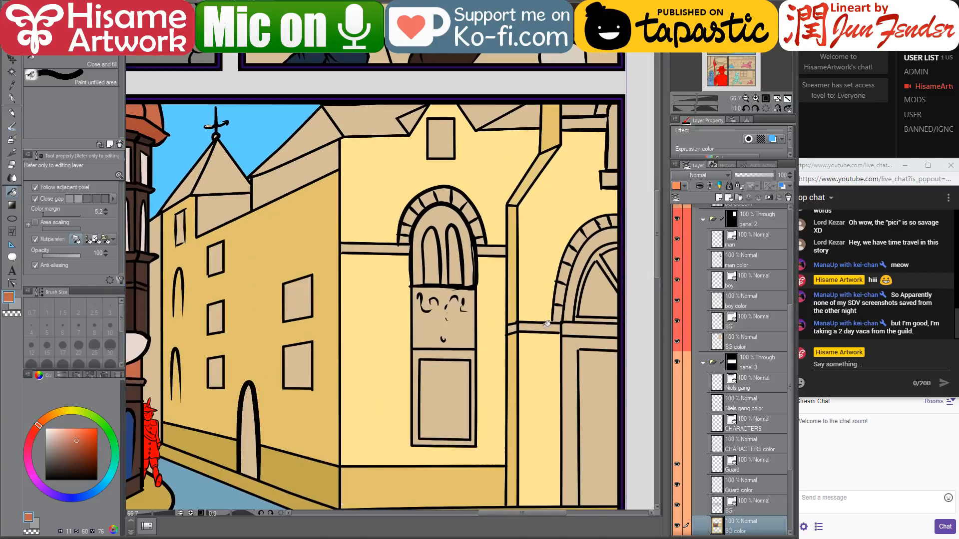
click(545, 326)
drag(530, 314, 507, 278)
drag(355, 280, 468, 287)
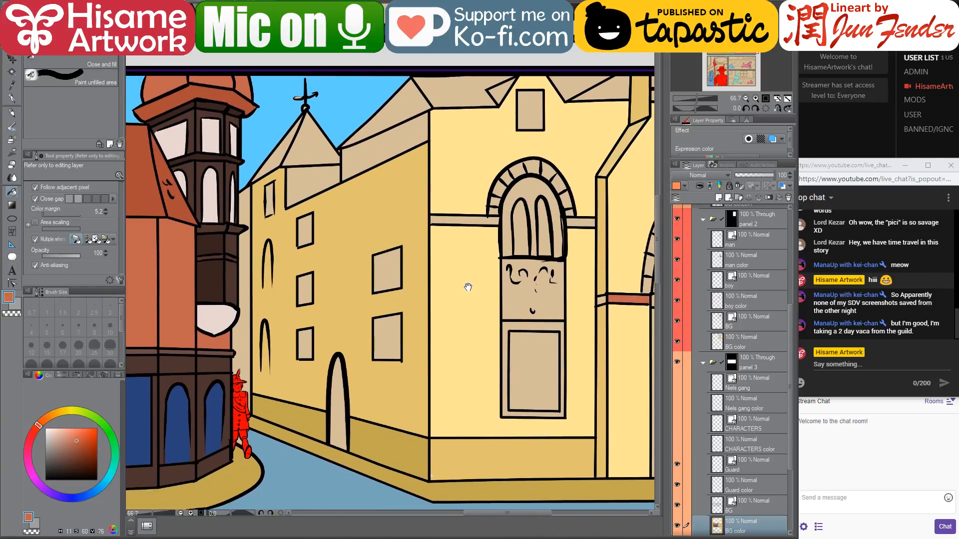
drag(590, 310, 452, 348)
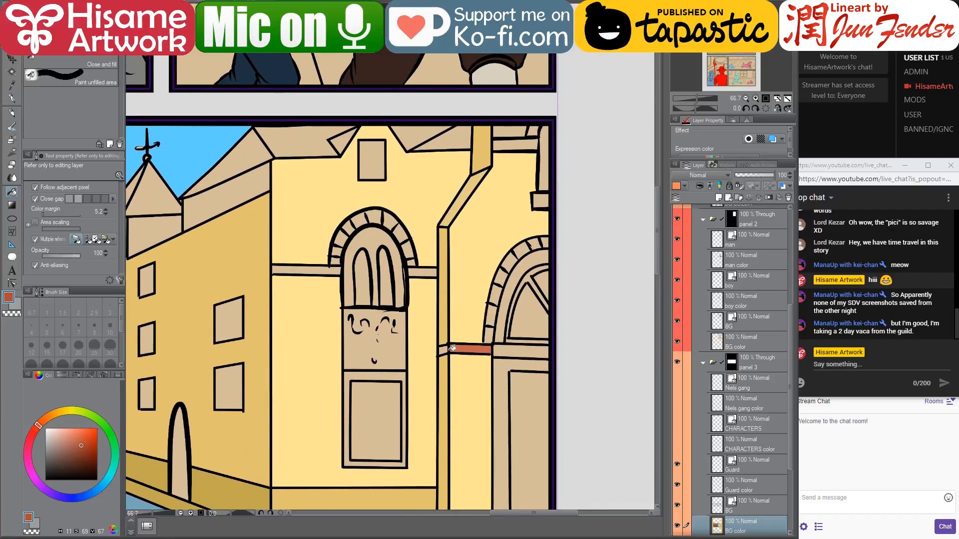
click(443, 349)
- Fill the front's horizontal band on both sides of the window and alternate stones of the window arch with brick red
alt+click(459, 348)
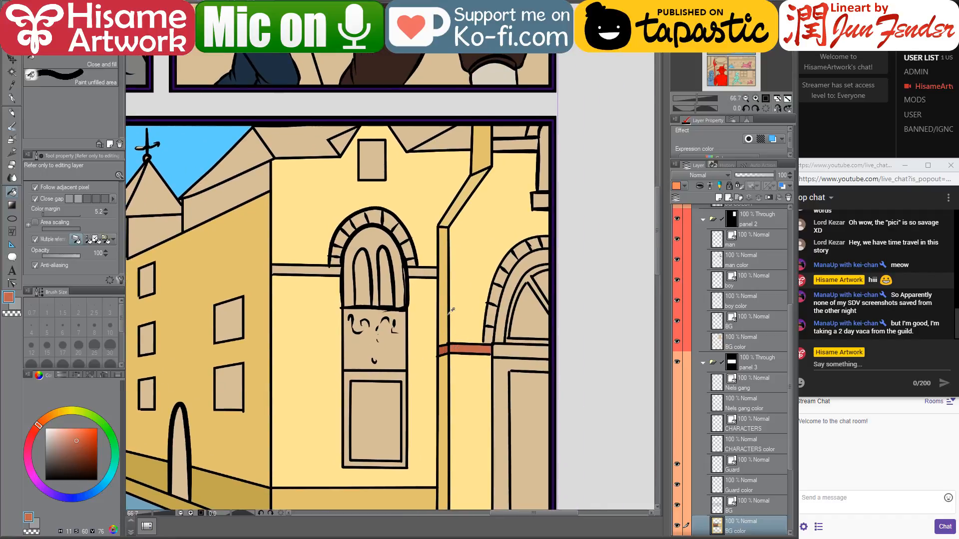
click(427, 270)
click(307, 269)
drag(420, 285, 439, 300)
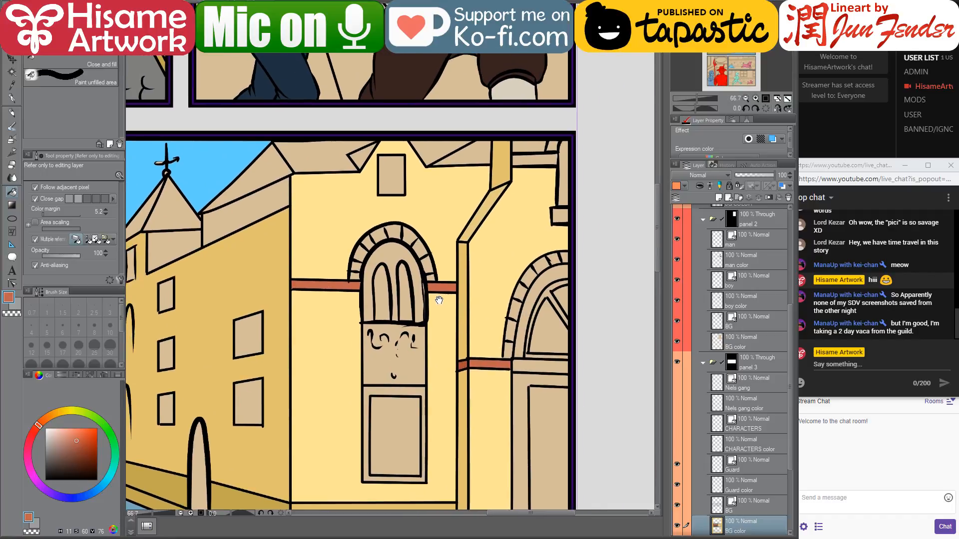
click(355, 266)
click(371, 242)
click(393, 231)
click(418, 245)
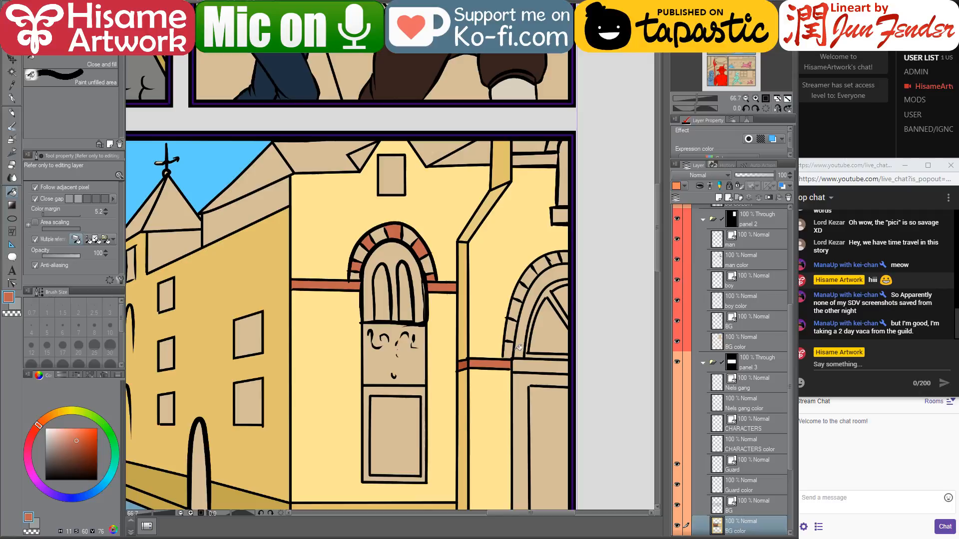
- Fill alternate stones of the right wing's large entrance arch with the same brick red
click(510, 331)
click(522, 294)
click(530, 277)
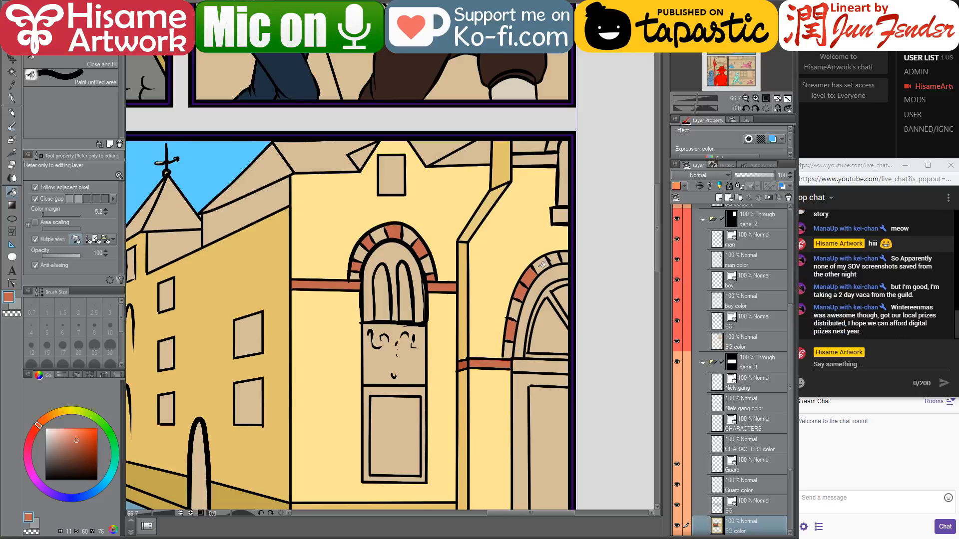
drag(542, 264, 567, 255)
scroll(568, 308, down, 2)
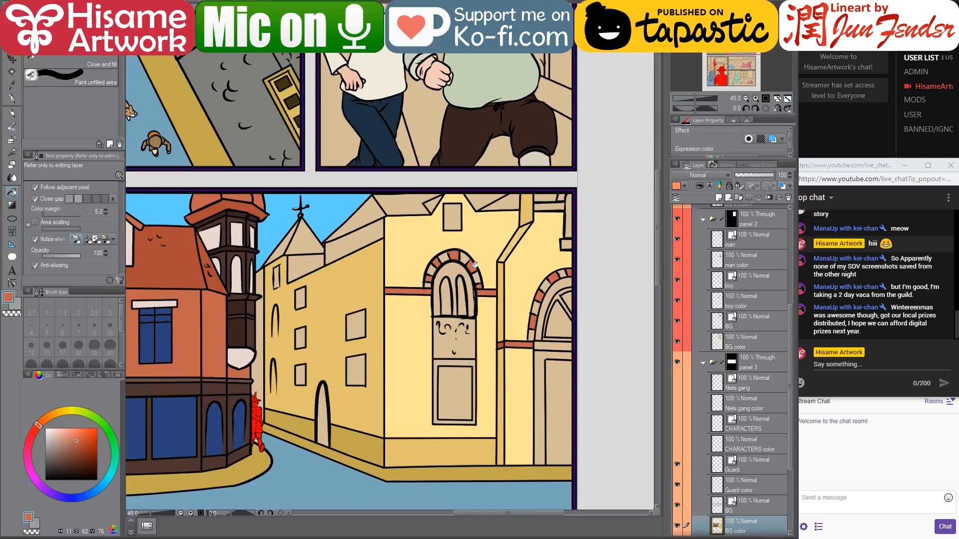
scroll(570, 340, up, 1)
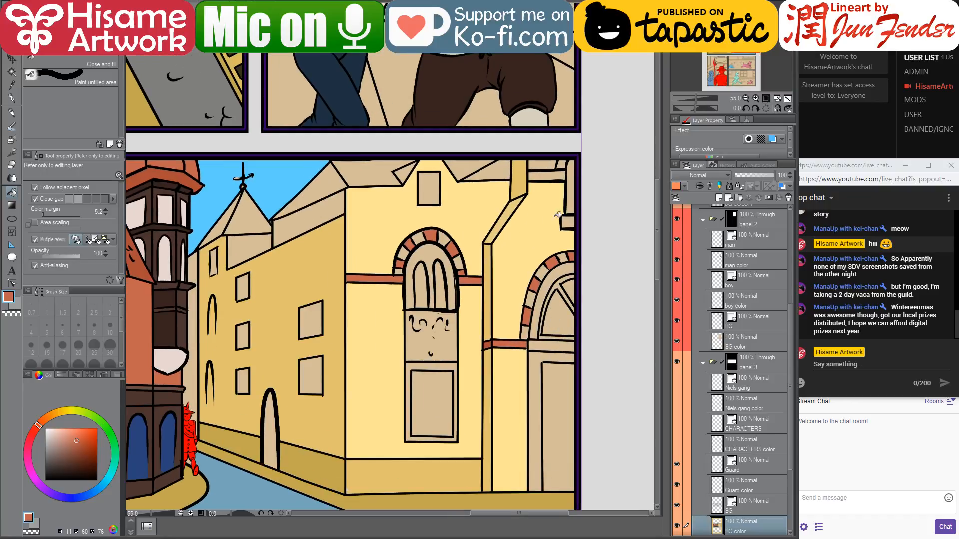
- Sample the small brown figure's color in panel 1, darken it and fill the side wall's arched door with it
drag(487, 229, 511, 228)
alt+click(210, 317)
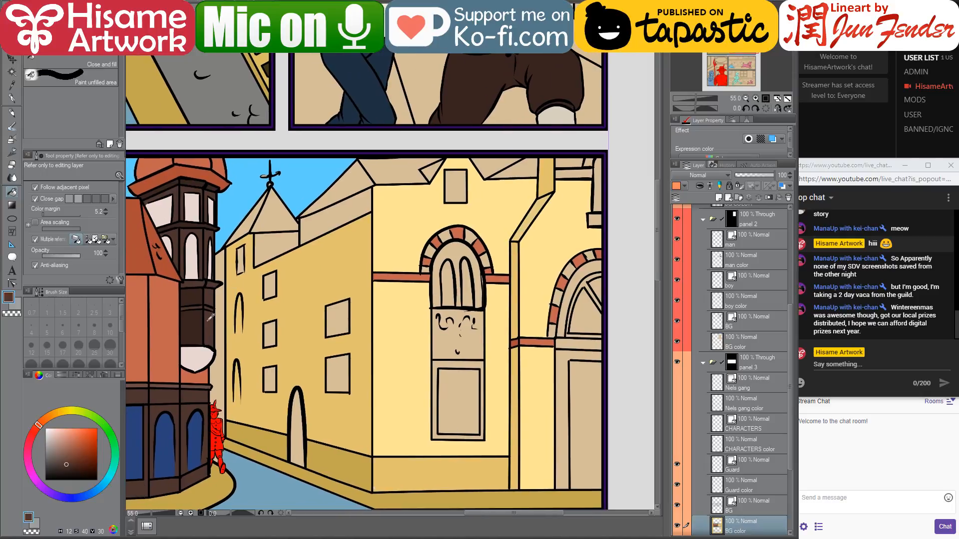
scroll(483, 383, down, 3)
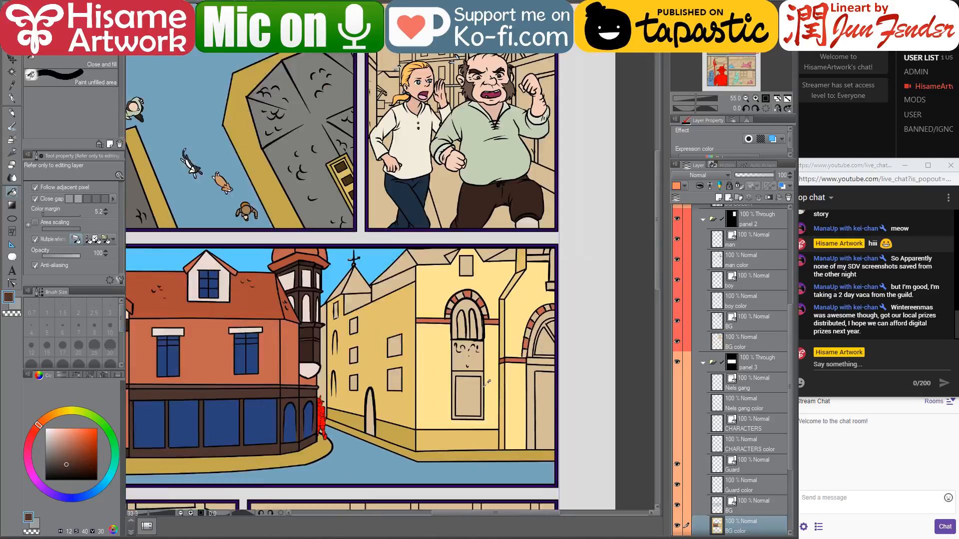
scroll(487, 382, down, 2)
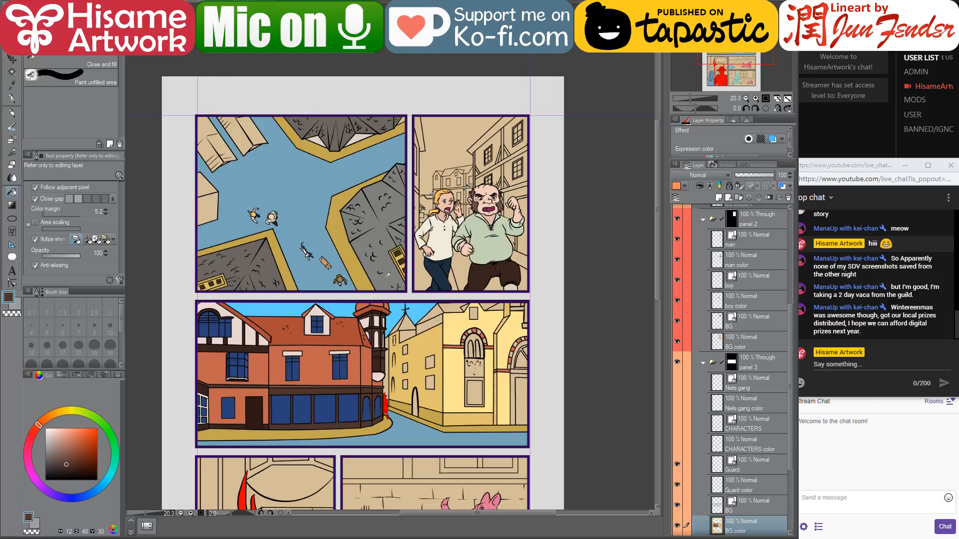
scroll(389, 273, up, 2)
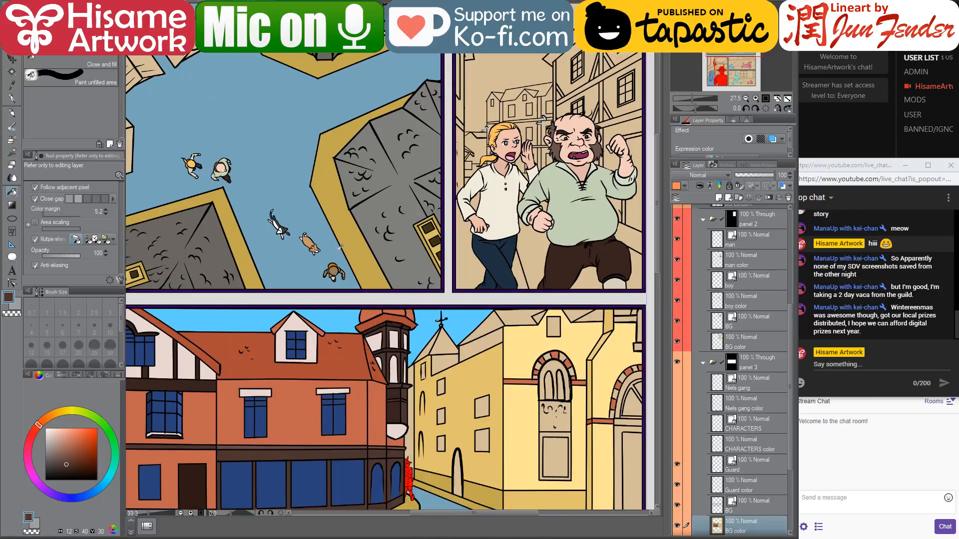
alt+click(331, 269)
scroll(330, 268, up, 4)
mouse_move(493, 394)
mouse_down()
mouse_move(423, 323)
mouse_move(283, 82)
mouse_move(253, 47)
mouse_up()
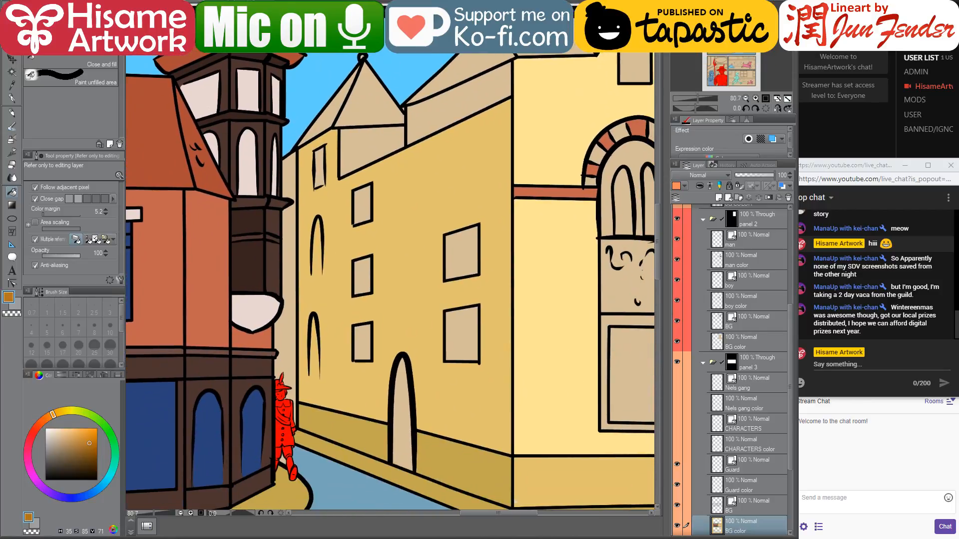
drag(381, 376, 339, 287)
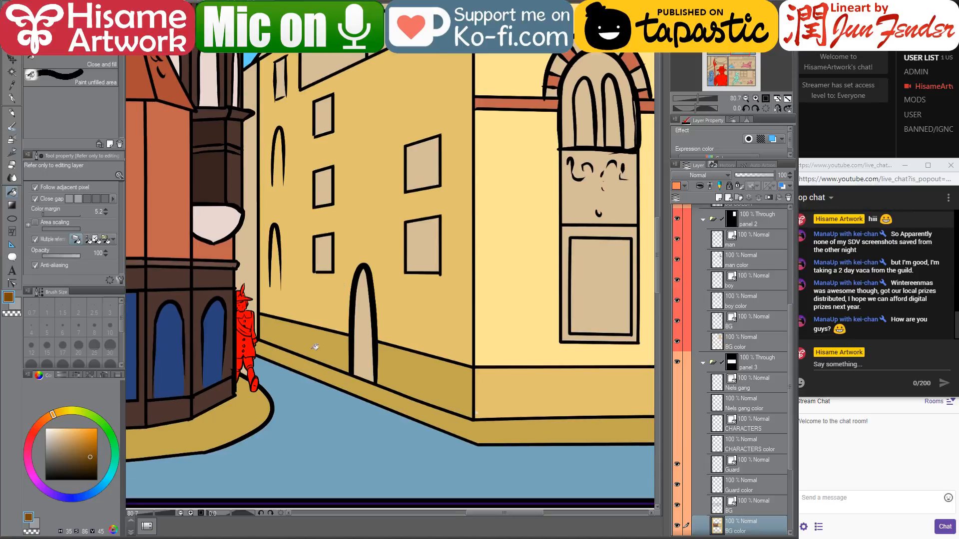
click(372, 330)
drag(489, 232, 334, 302)
alt+click(338, 470)
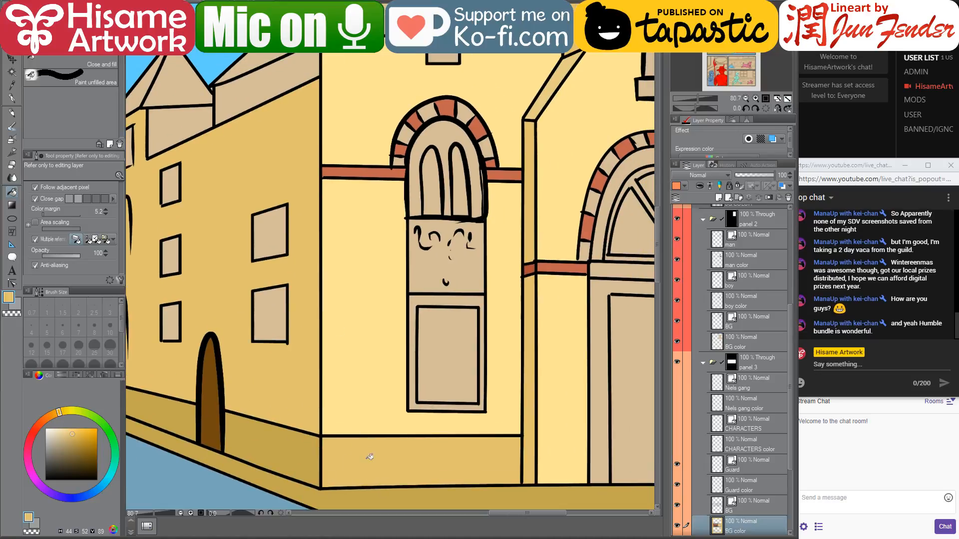
scroll(432, 397, down, 1)
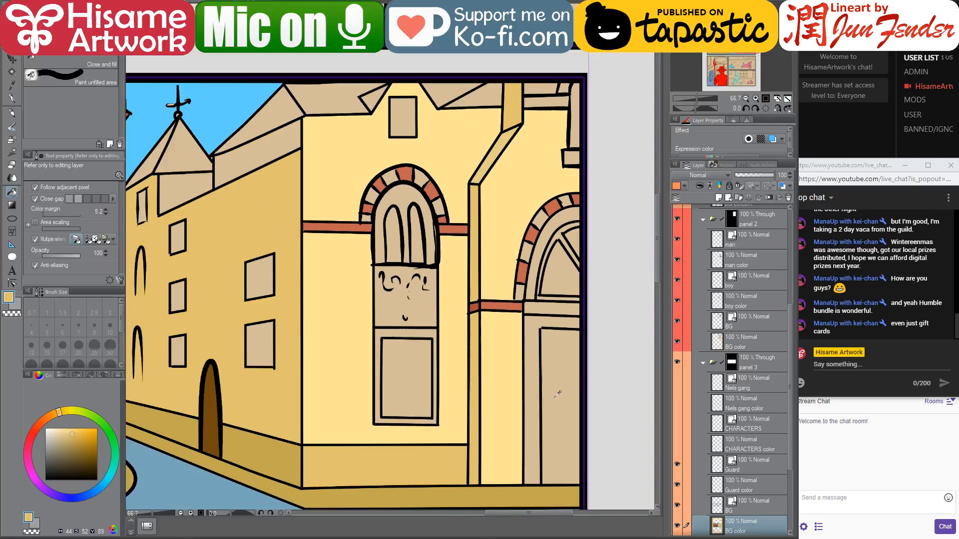
scroll(558, 394, down, 1)
scroll(479, 359, up, 1)
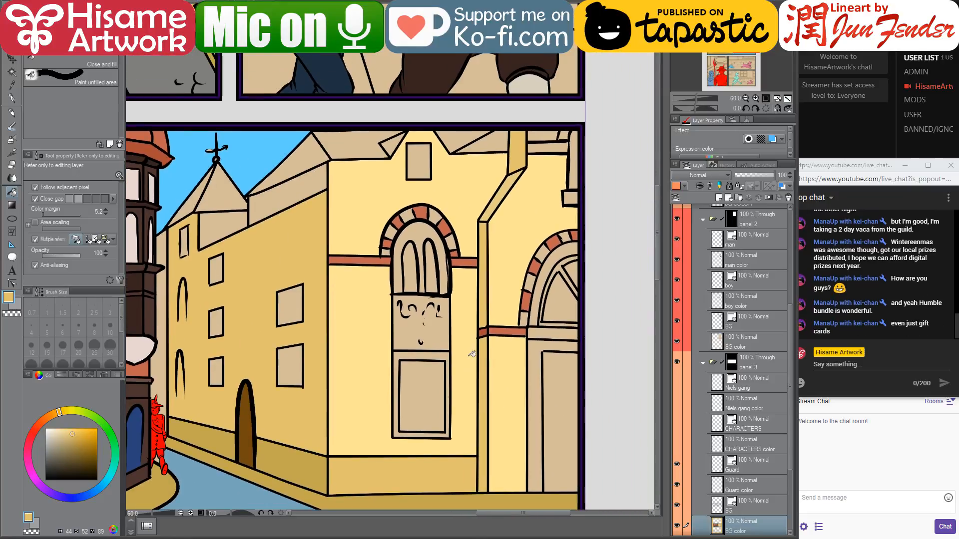
scroll(511, 394, up, 1)
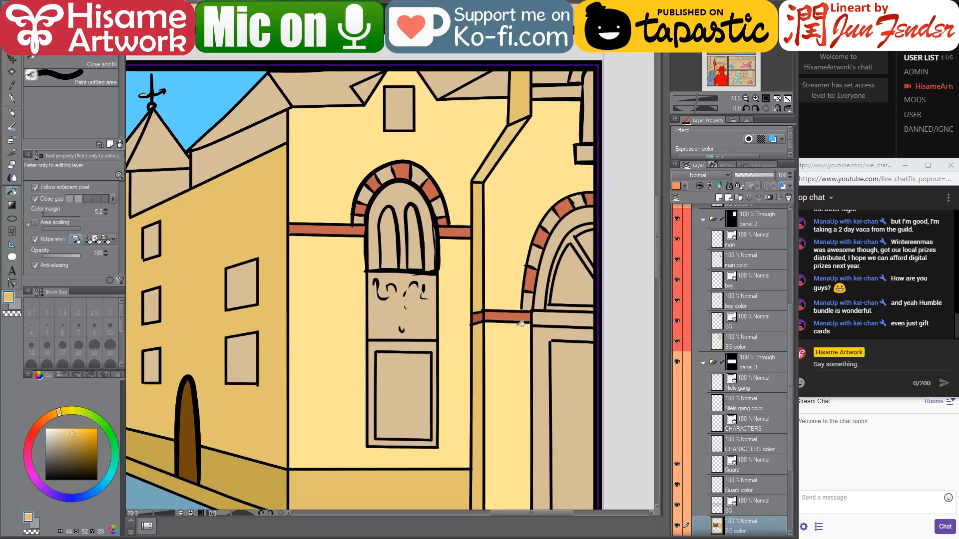
- Sample the arched door's dark brown and fill the side wall's three small and two large windows with it
alt+click(189, 412)
click(240, 362)
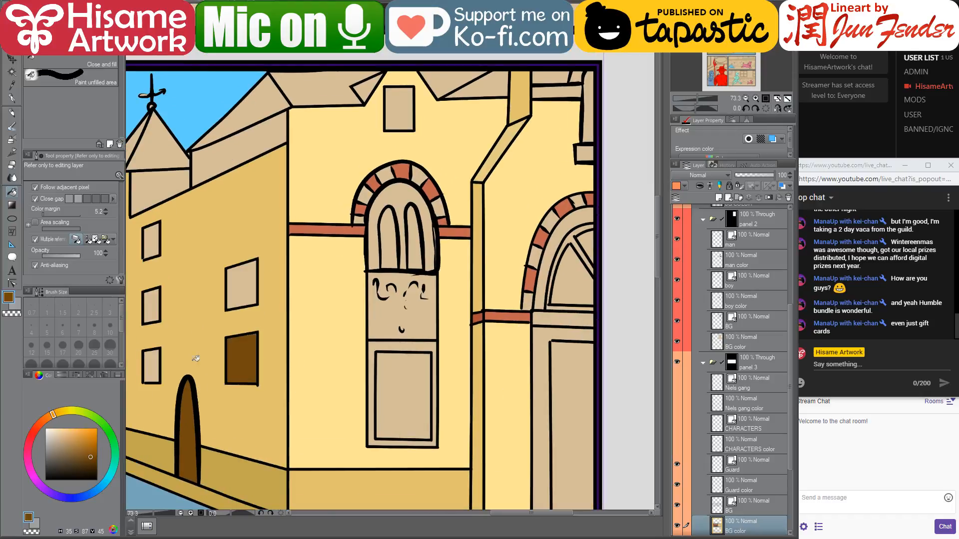
click(156, 362)
click(159, 313)
click(155, 238)
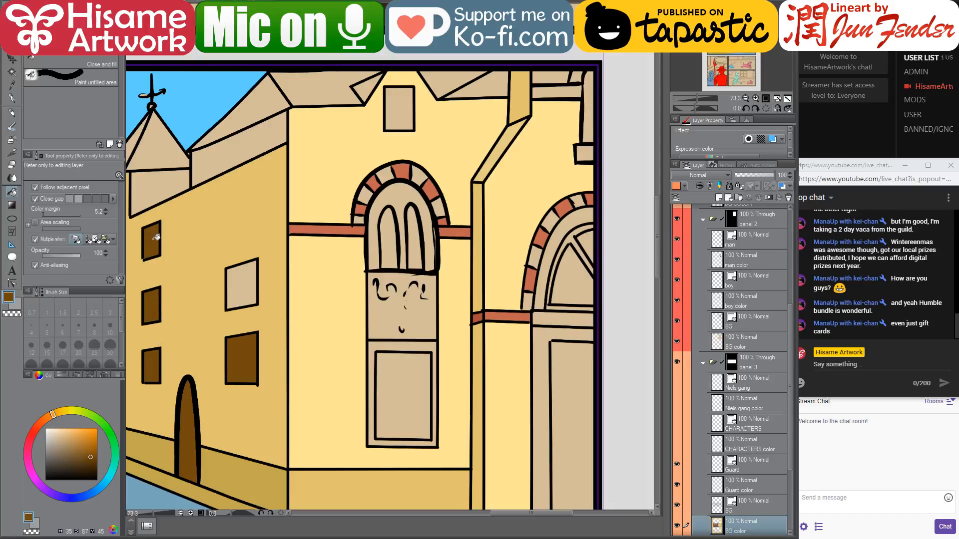
click(249, 281)
drag(294, 290, 450, 285)
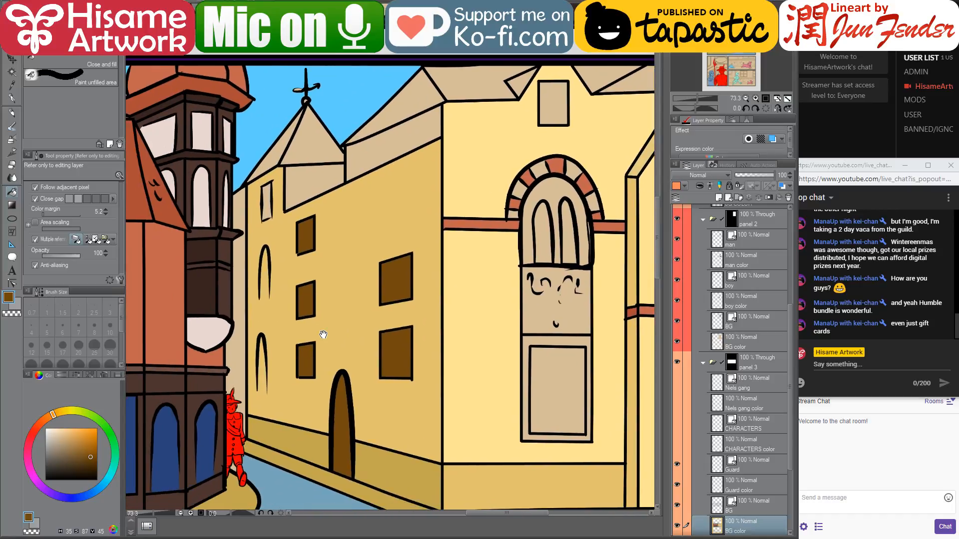
- Sample the corner building's window blue, shift it to a more saturated blue and fill all six side-wall windows
alt+click(208, 414)
drag(110, 455, 98, 458)
click(300, 352)
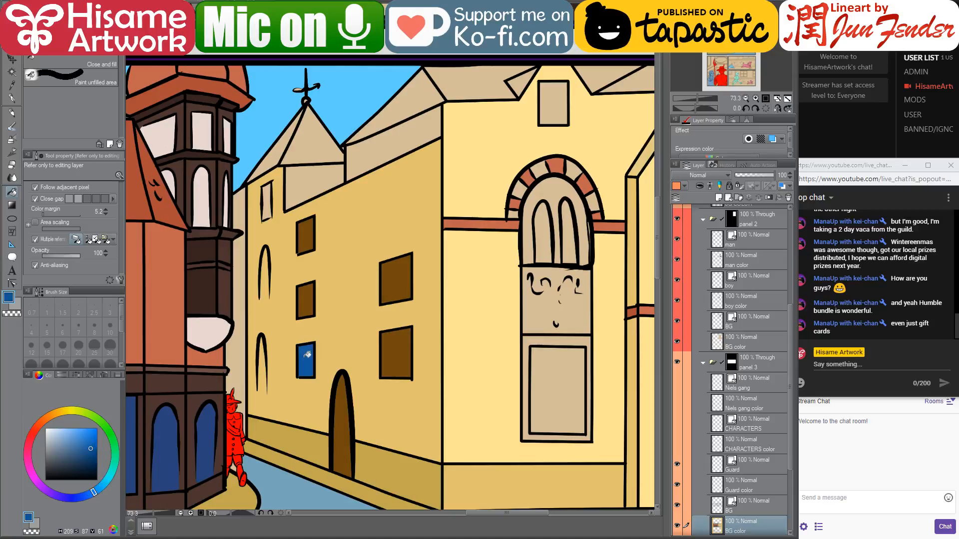
click(312, 300)
click(312, 236)
click(398, 270)
click(404, 347)
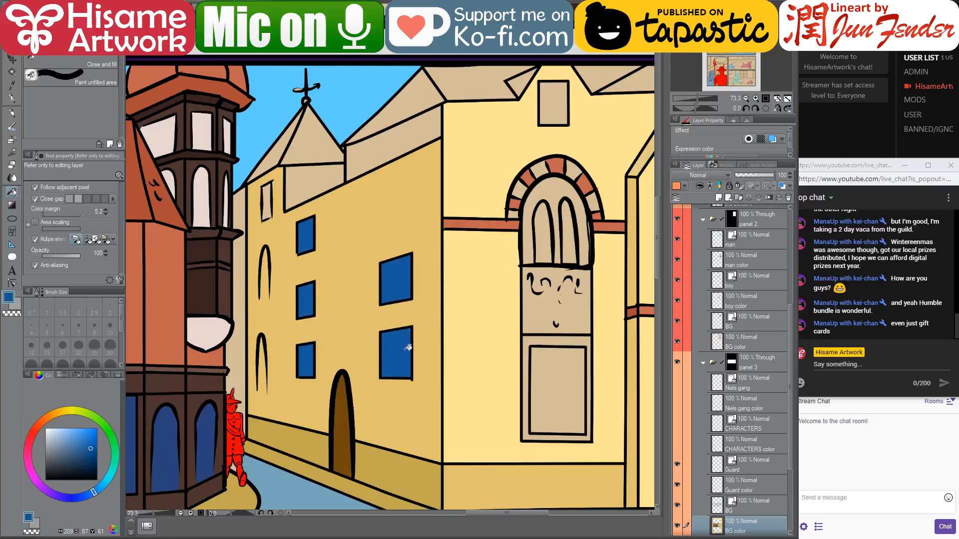
drag(518, 327, 454, 351)
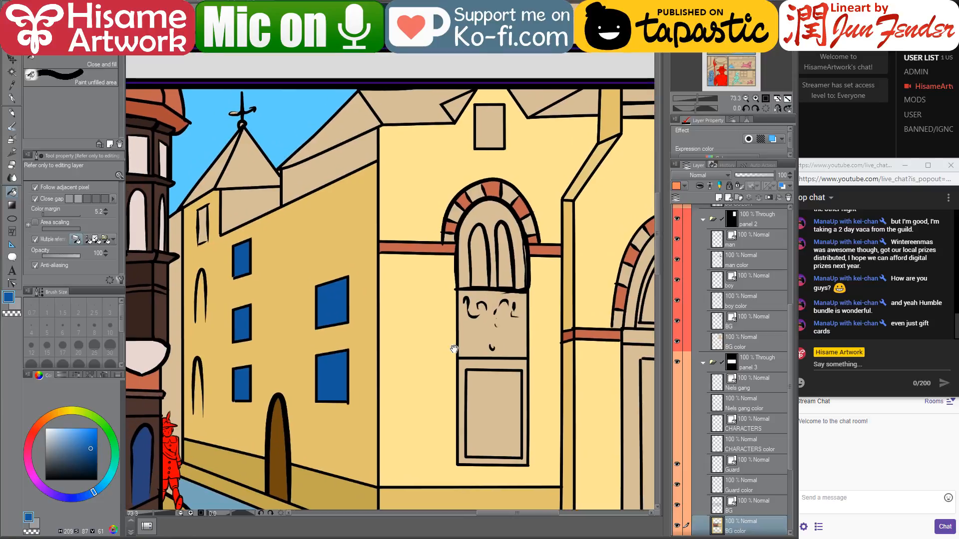
click(206, 232)
- Sample the corner turret's pale pink and fill the narrow strip between the turret and the yellow side wall
alt+click(196, 262)
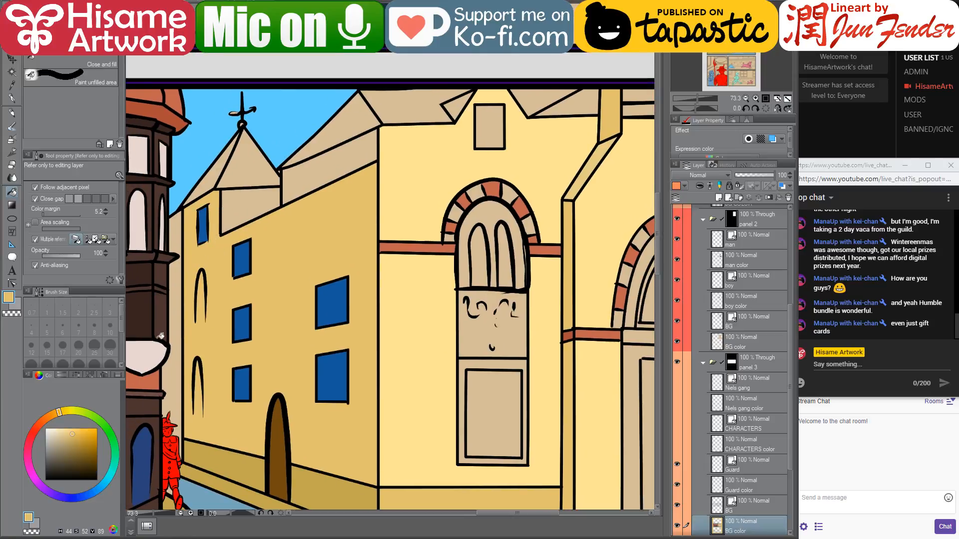
drag(181, 337, 277, 339)
alt+click(249, 351)
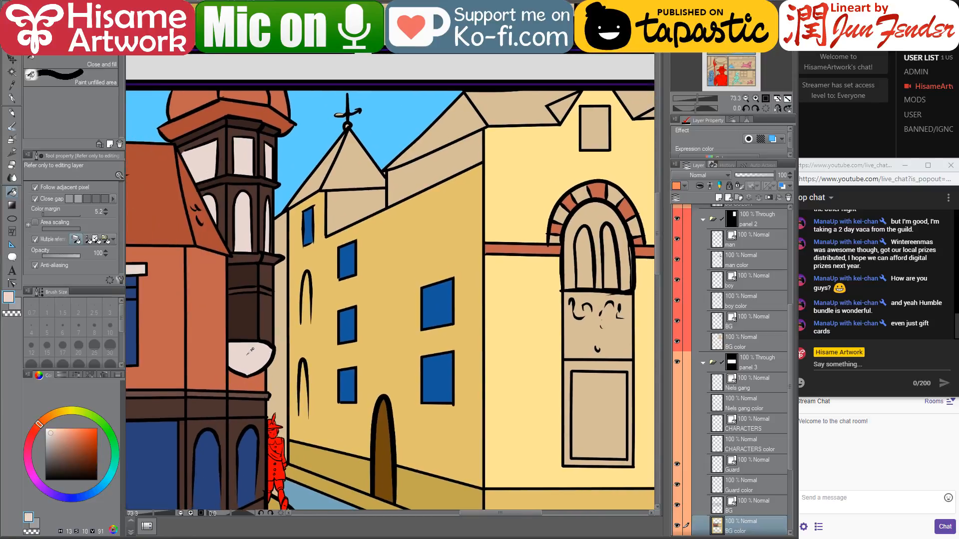
click(279, 368)
click(285, 237)
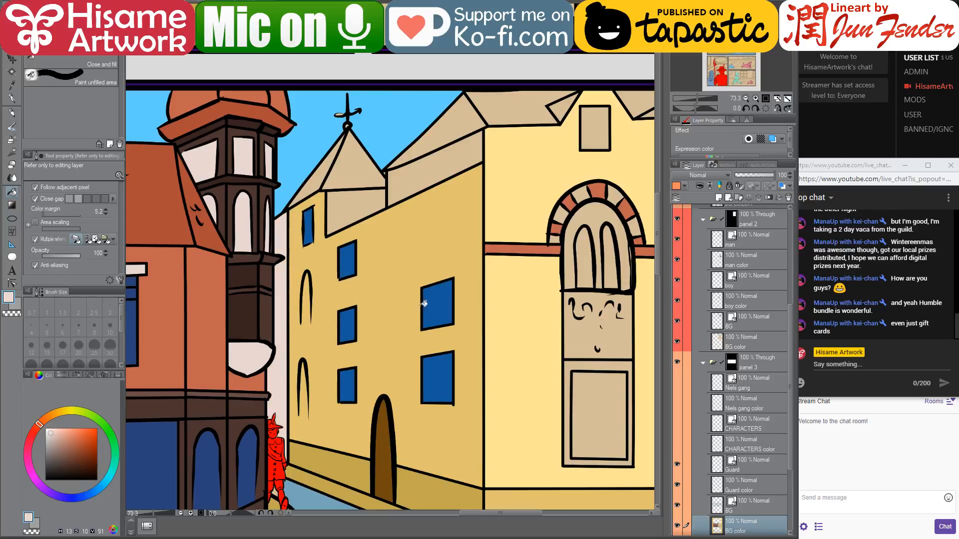
- Check the street-view reference and fill the narrow strip beside the corner turret with the side wall's yellow
scroll(347, 368, down, 3)
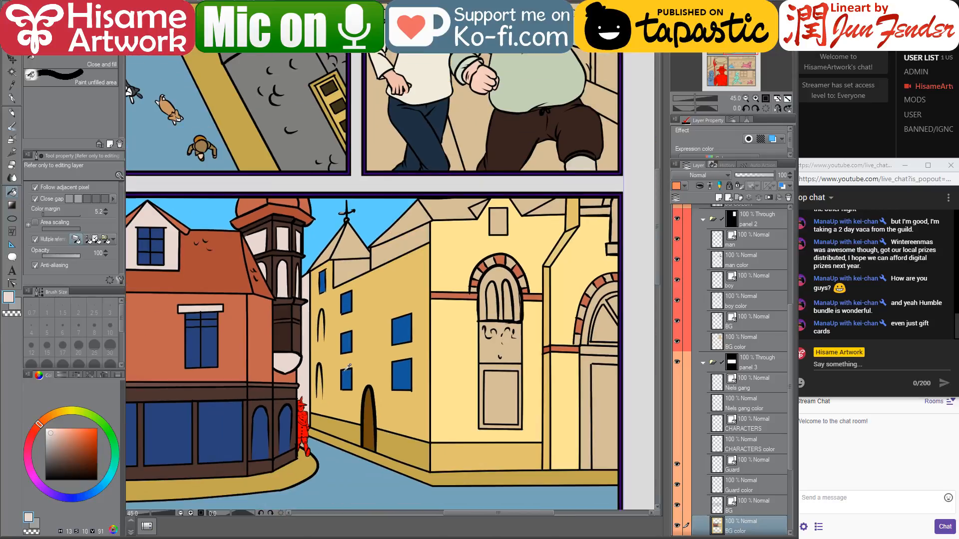
key(alt+Tab)
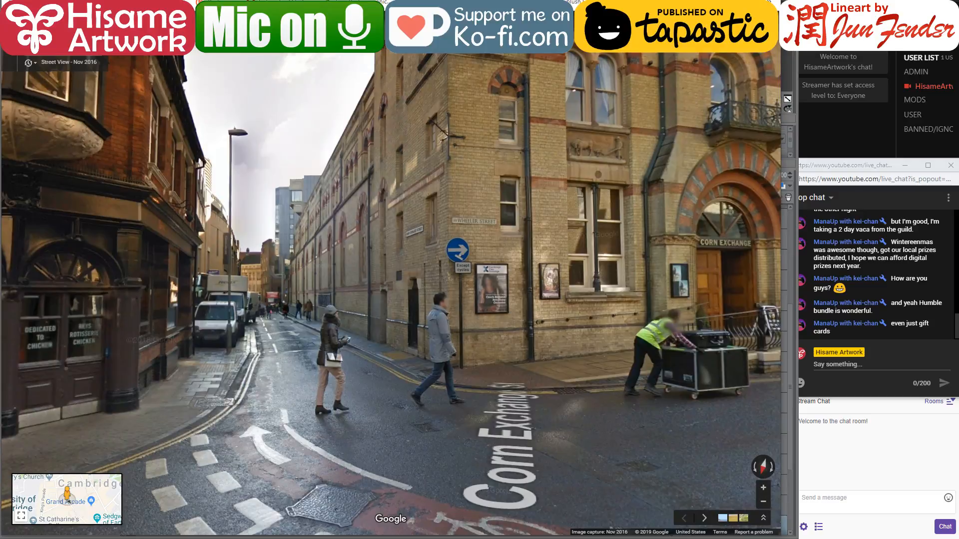
key(alt+Tab)
alt+click(358, 304)
click(306, 332)
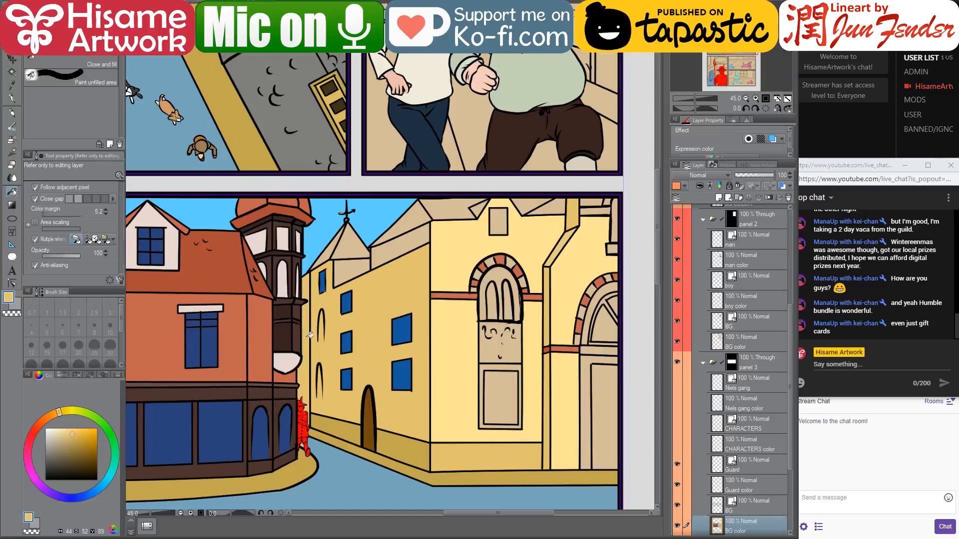
scroll(333, 411, up, 2)
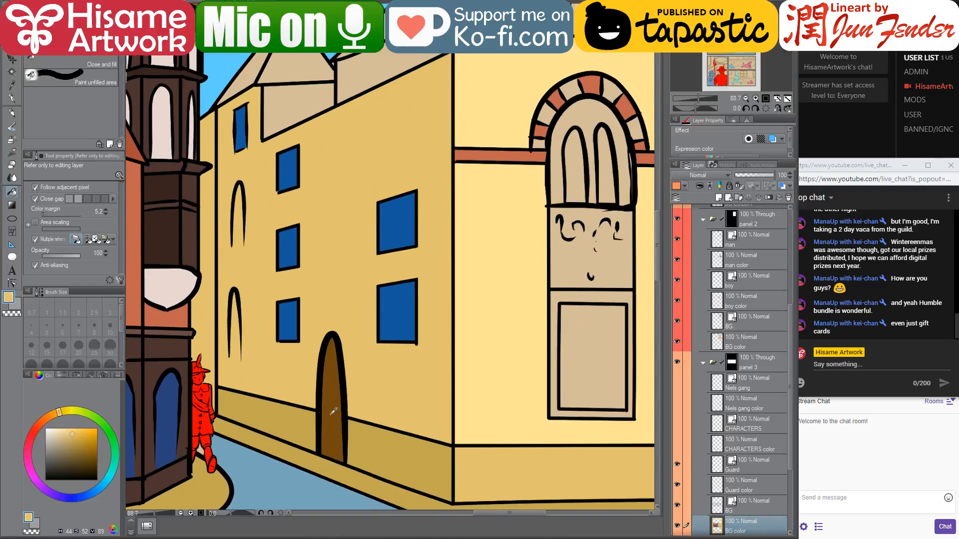
scroll(334, 411, down, 1)
scroll(356, 278, up, 2)
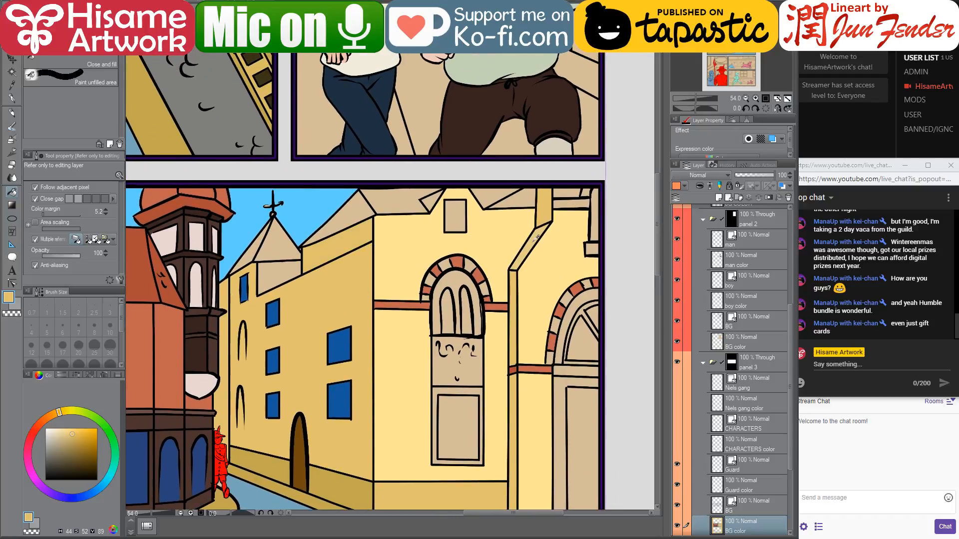
- Fill the building's long side wall with yellow sampled from the facade, and check the Street View reference photo in the browser
alt+click(534, 241)
click(290, 266)
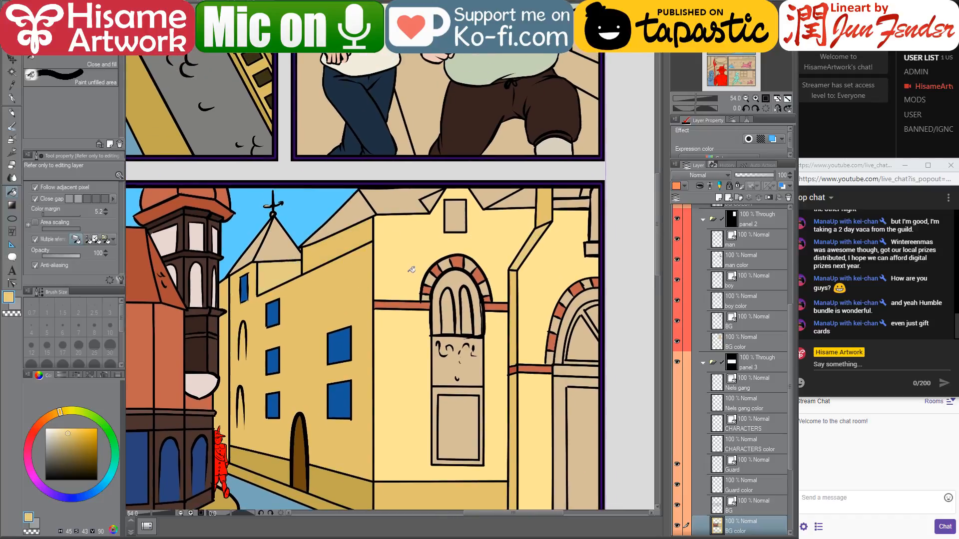
click(306, 533)
drag(498, 187, 447, 285)
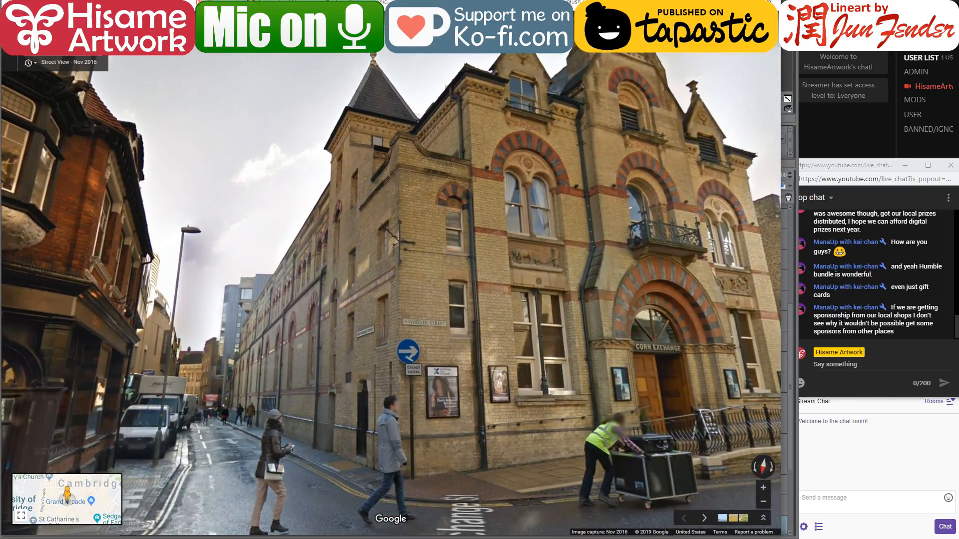
click(306, 535)
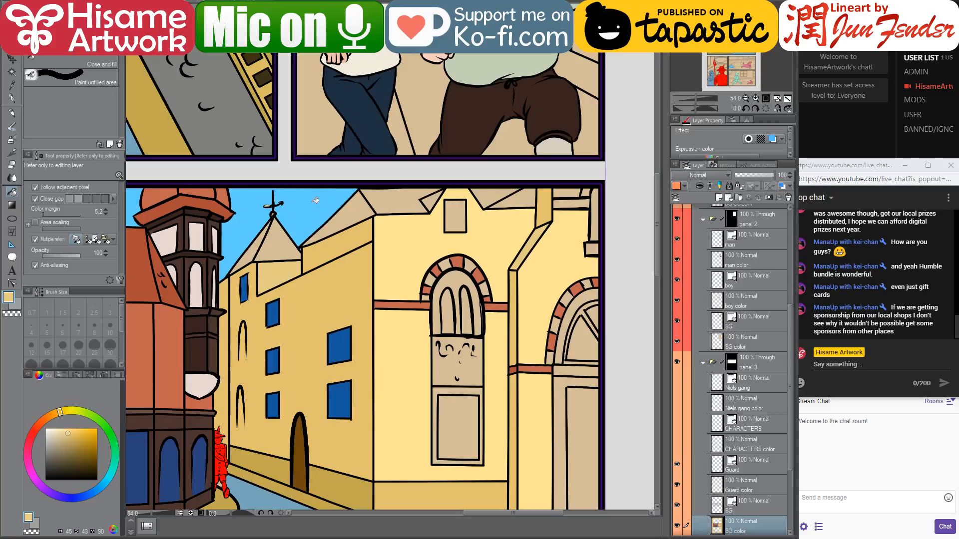
- Sample a grey, darken it to a dark grey-brown, and fill both faces of the pointed turret roof
alt+click(191, 219)
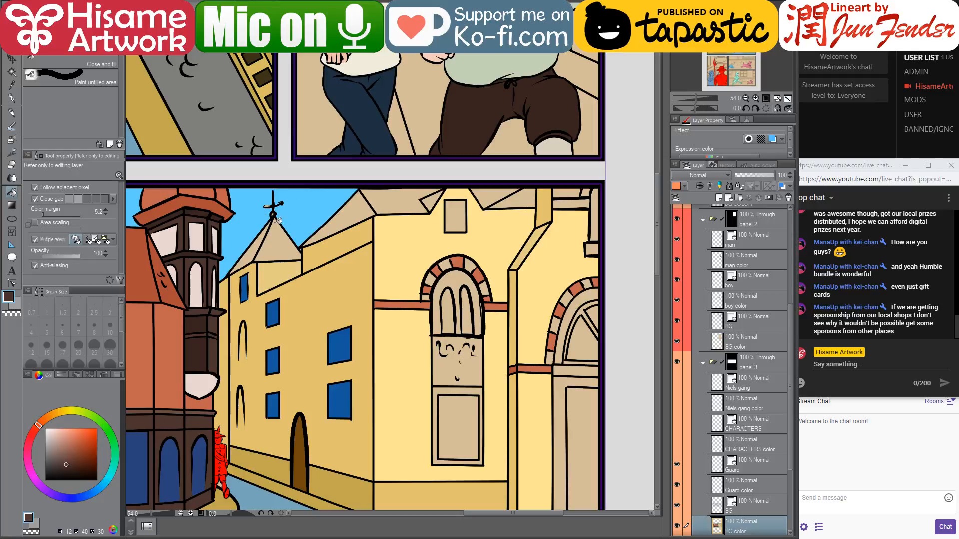
alt+click(244, 102)
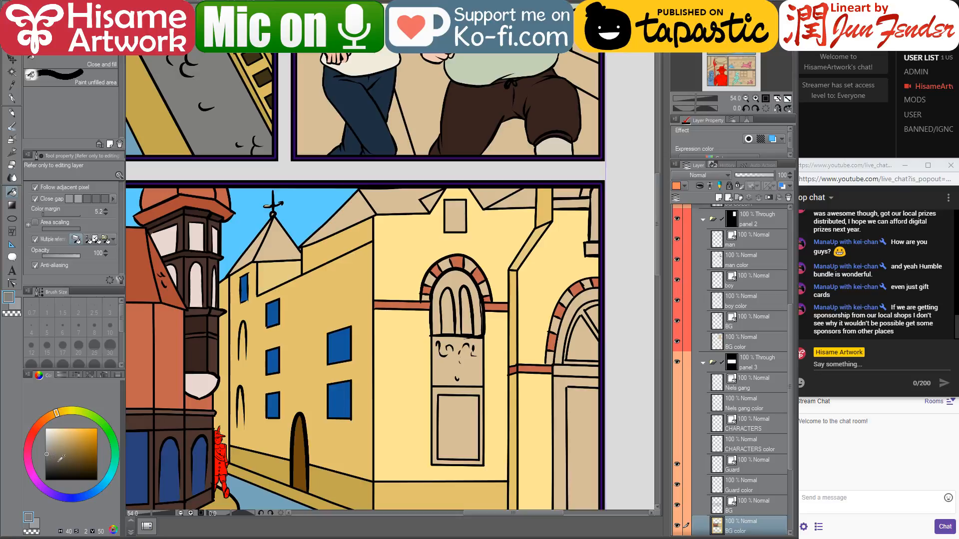
click(56, 463)
click(279, 248)
click(247, 254)
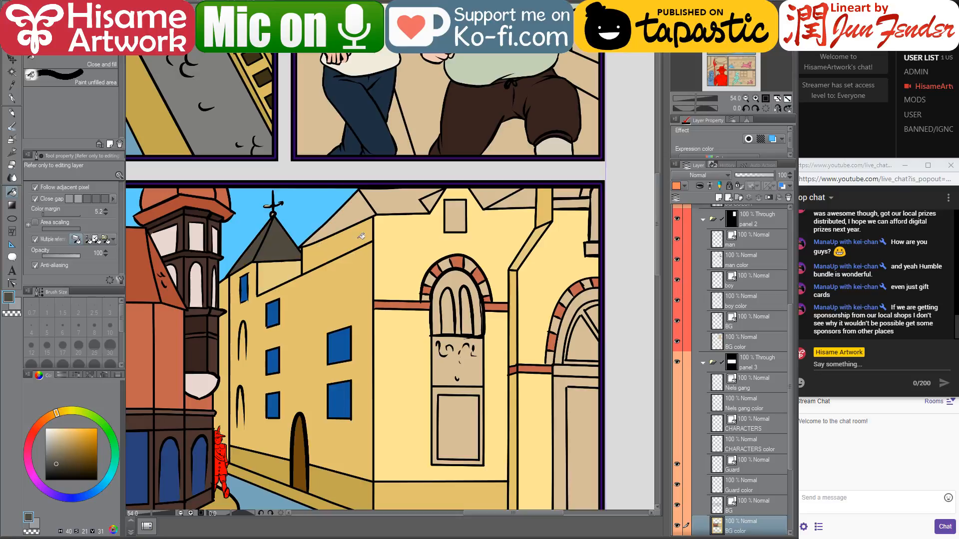
- Fill the remaining roof sections along the top of the yellow building with the same dark grey-brown
click(361, 221)
click(409, 198)
click(433, 198)
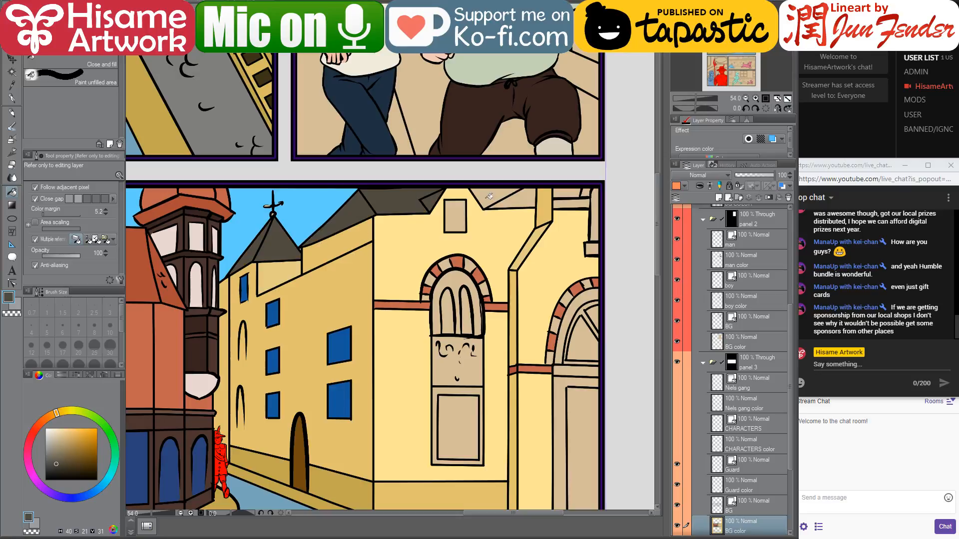
click(489, 195)
click(524, 199)
- Fill the upper horizontal band and the small ledge at the panel's right edge with the brick red, checking the Street View reference
drag(543, 225, 519, 247)
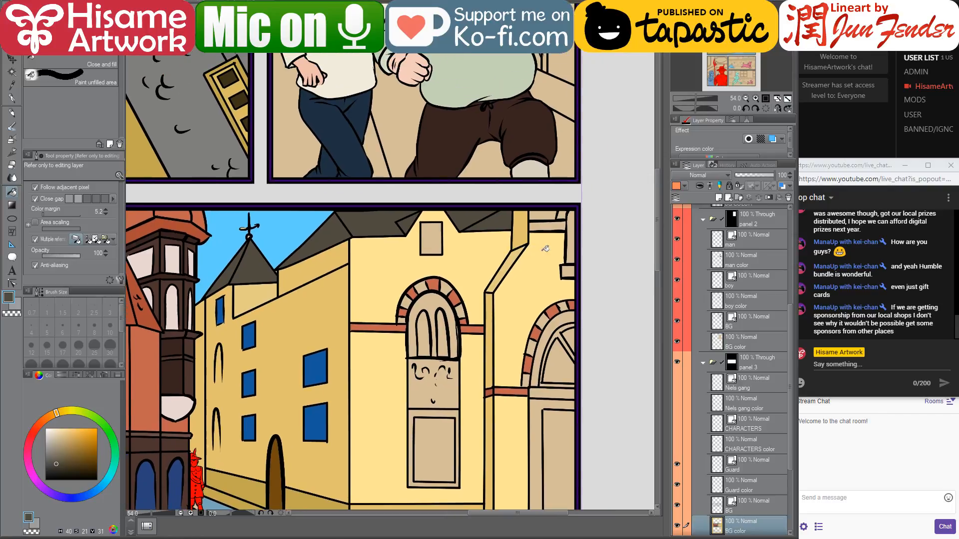
alt+click(546, 248)
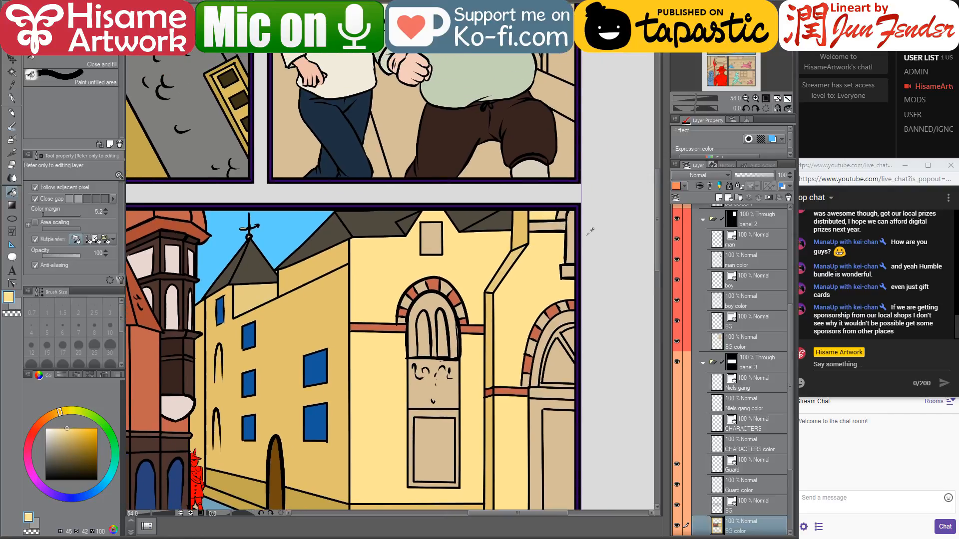
scroll(570, 296, up, 2)
alt+click(527, 342)
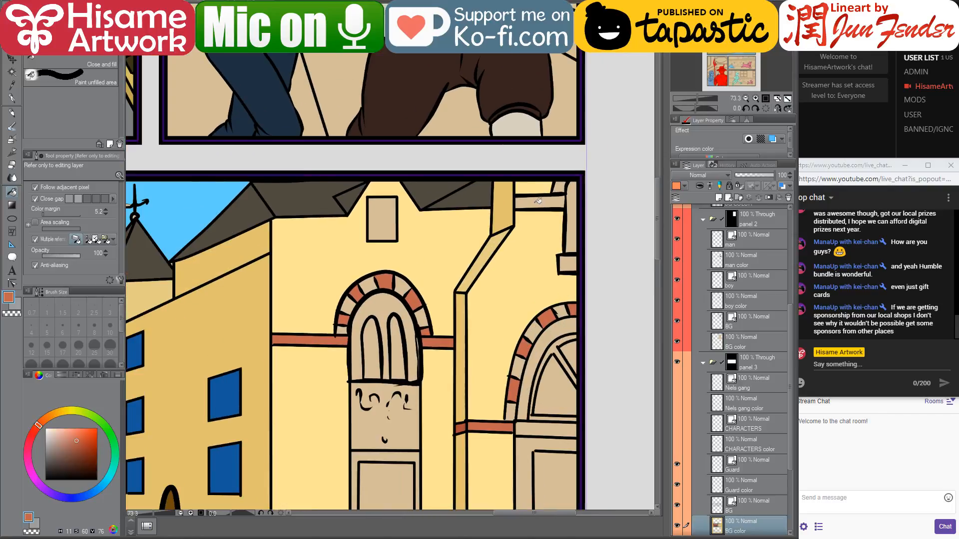
click(538, 201)
key(alt+Tab)
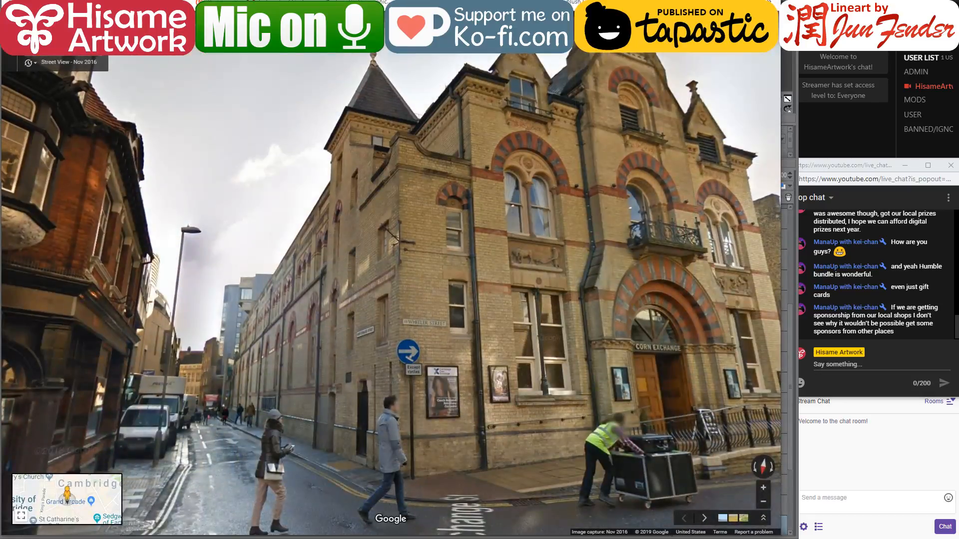
key(alt+Tab)
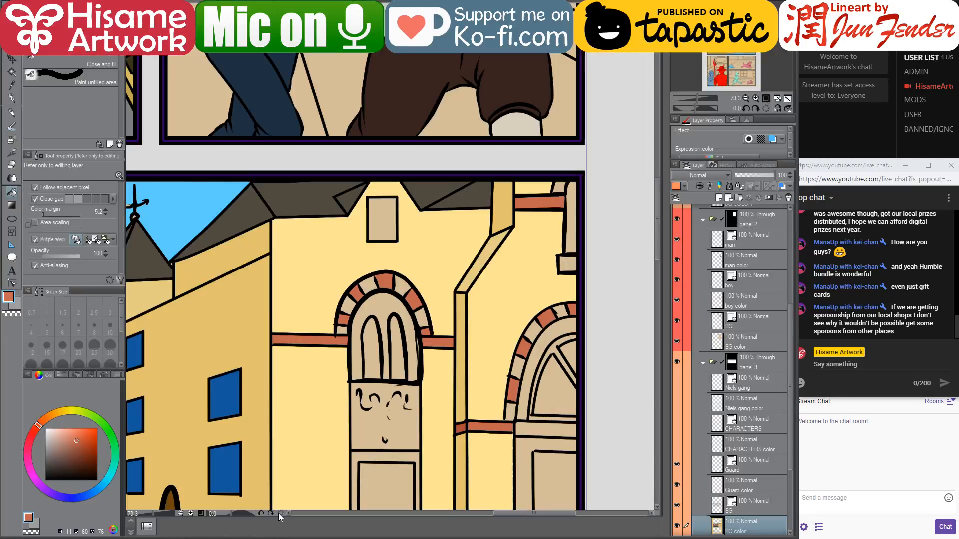
click(569, 262)
- Switch to the browser and search the web for "corn exchange building" in a new tab
key(alt+Tab)
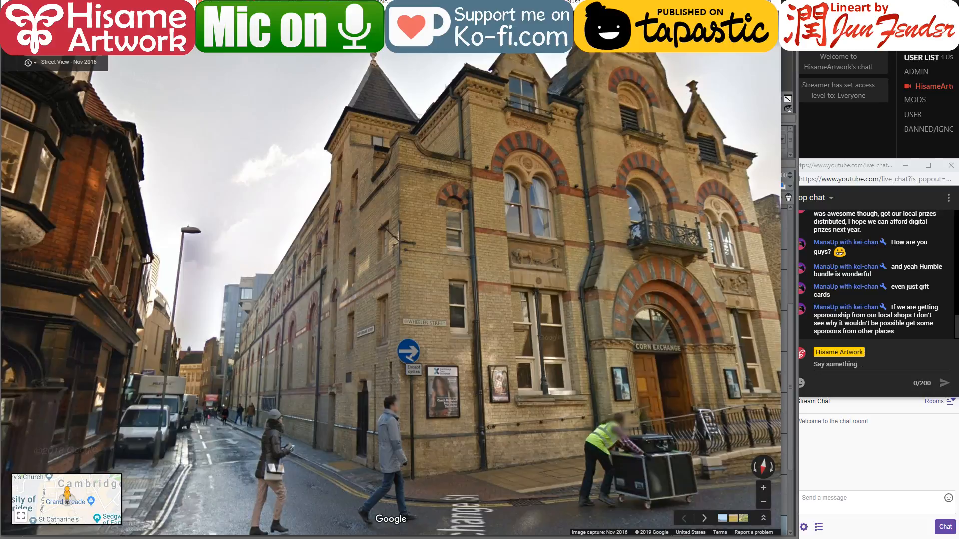
key(ctrl+t)
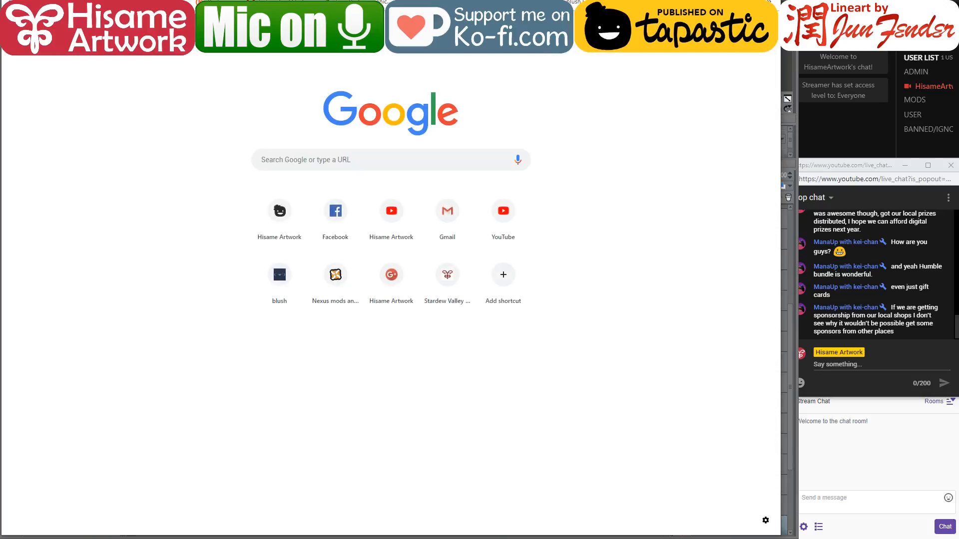
text(corn exchange b)
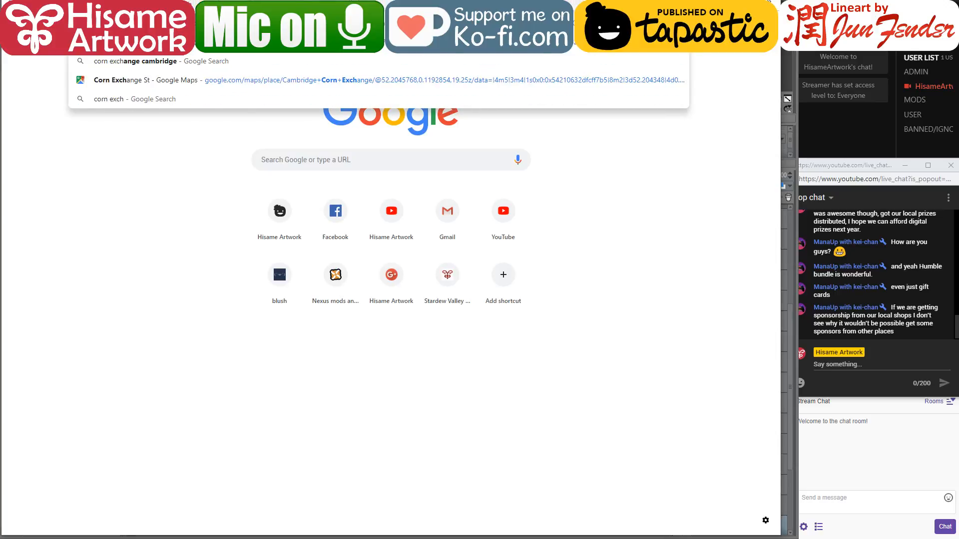
text(uilding)
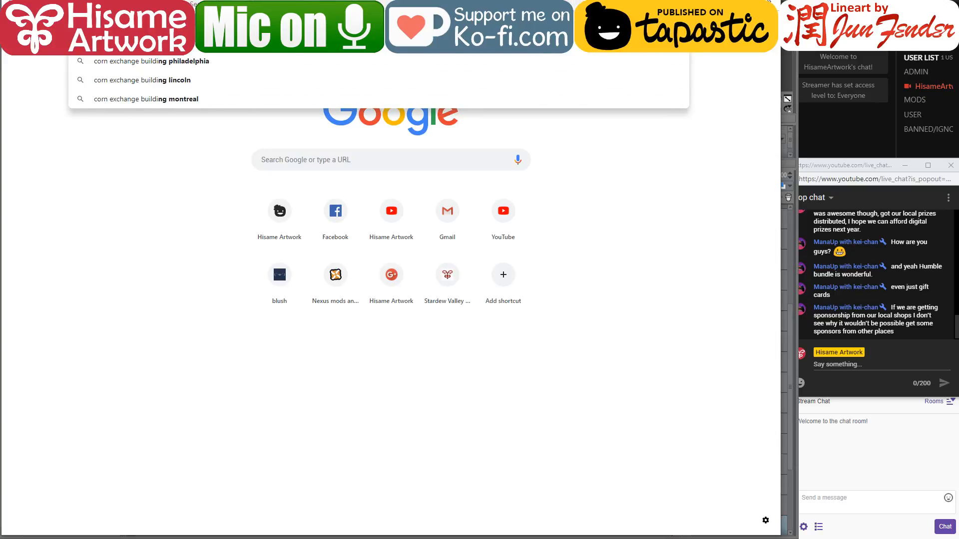
key(Return)
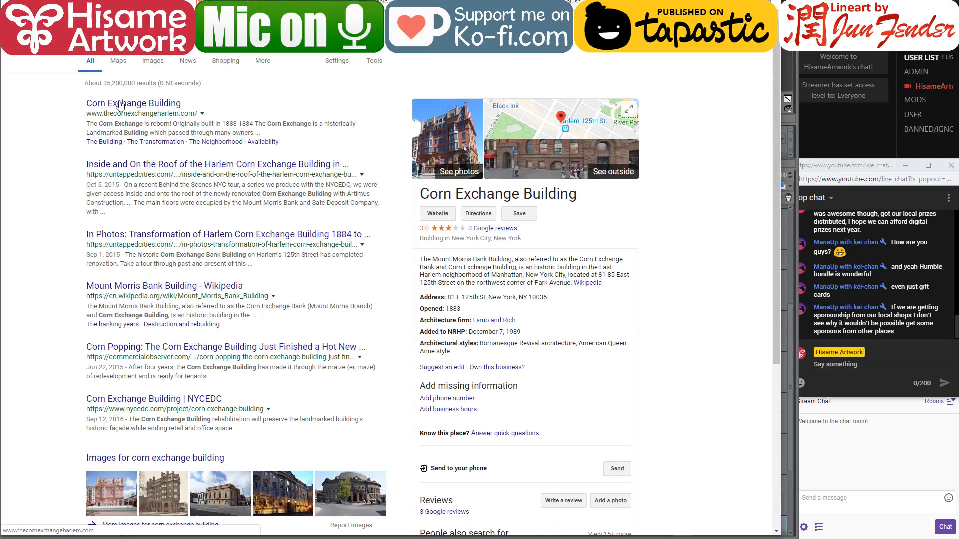
- Refine the search to "corn exchange building cambridge", view a close-up photo of the facade, and return to the Street View page
double_click(185, 33)
key(BackSpace)
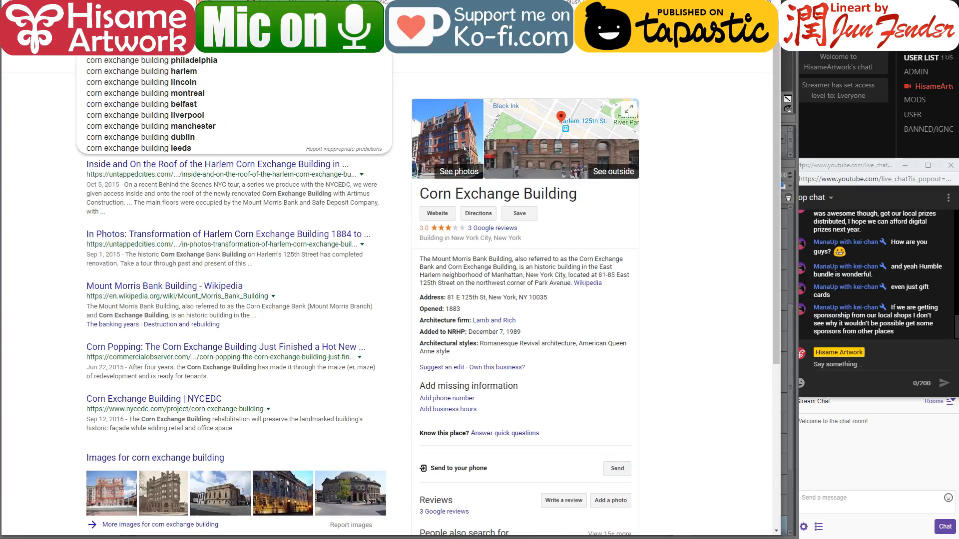
text(cambridge)
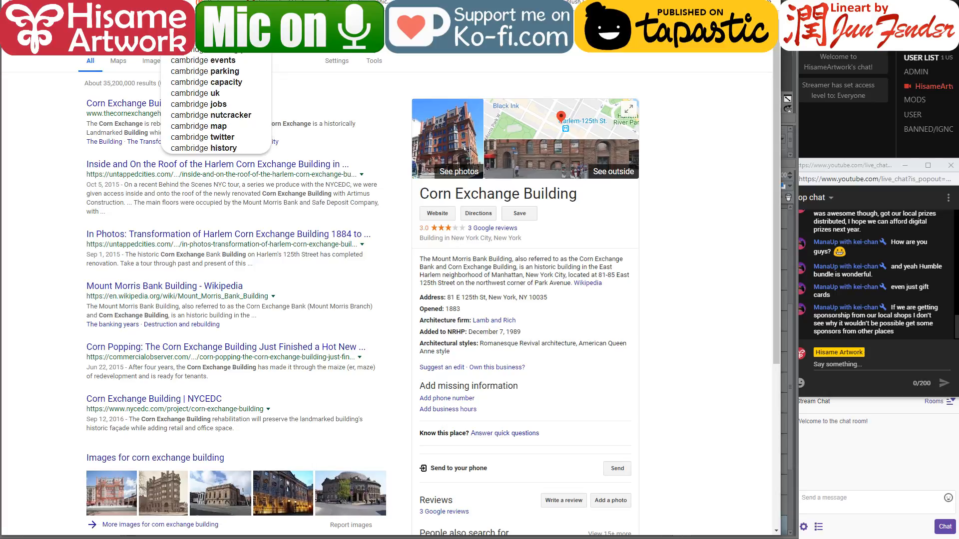
key(Return)
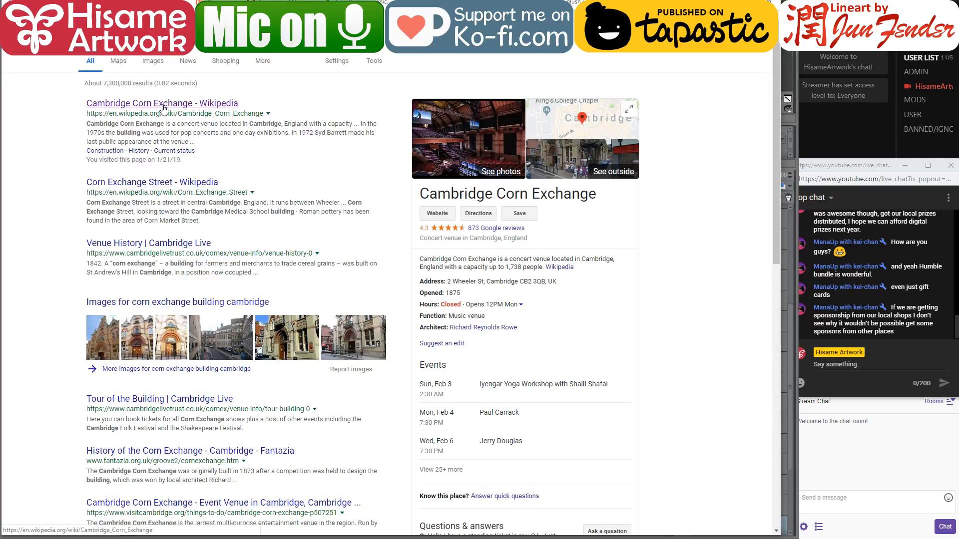
click(696, 181)
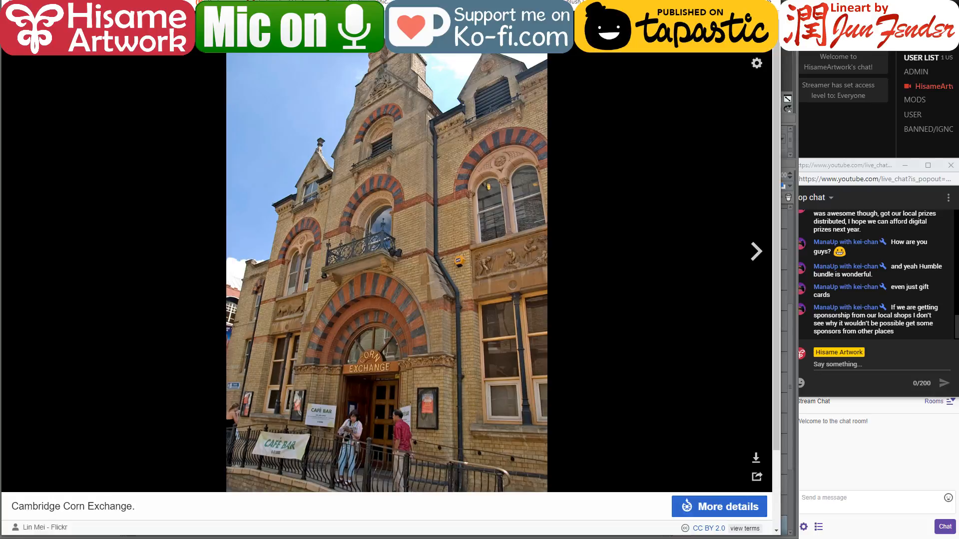
key(ctrl+Tab)
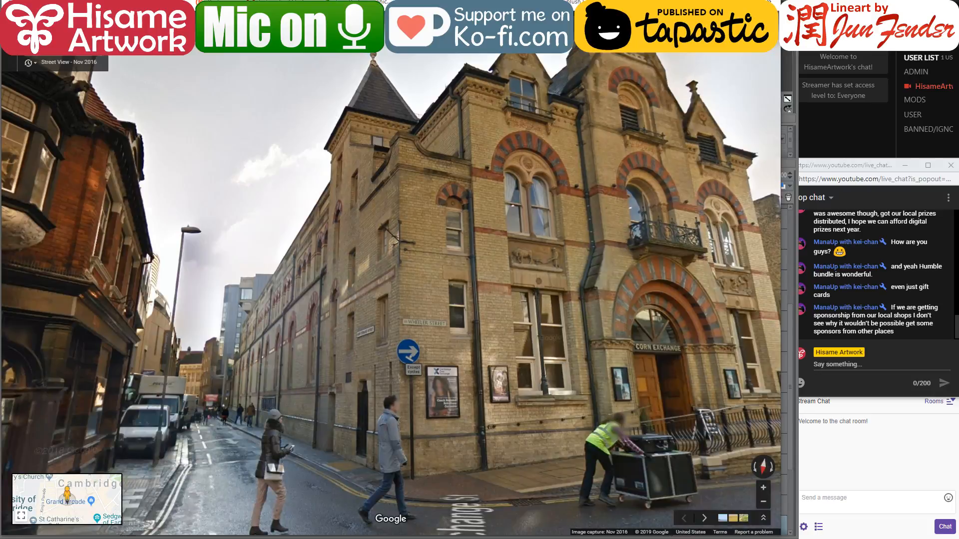
- Switch back to Clip Studio Paint and fill the alternate bricks of the tall window's arch with dark grey-brown
key(alt+Tab)
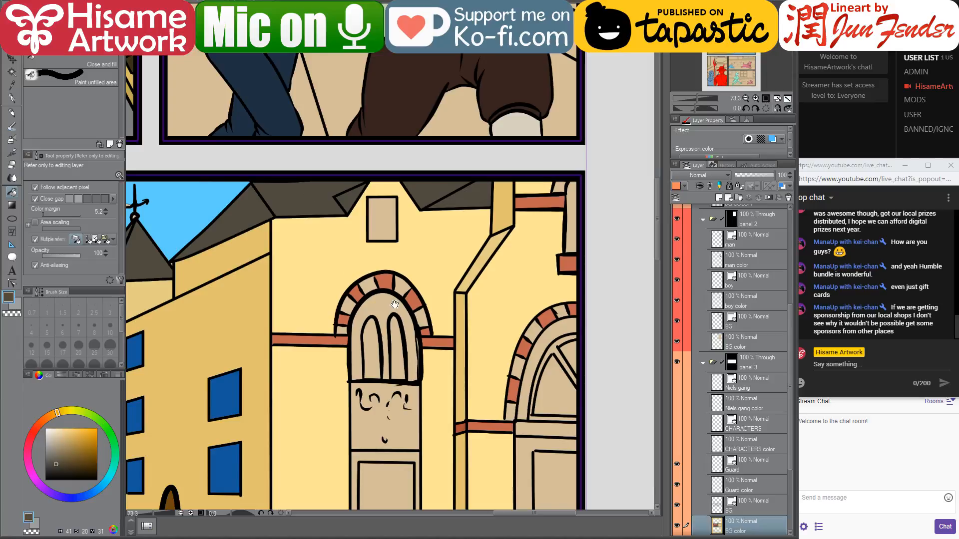
drag(395, 305, 426, 270)
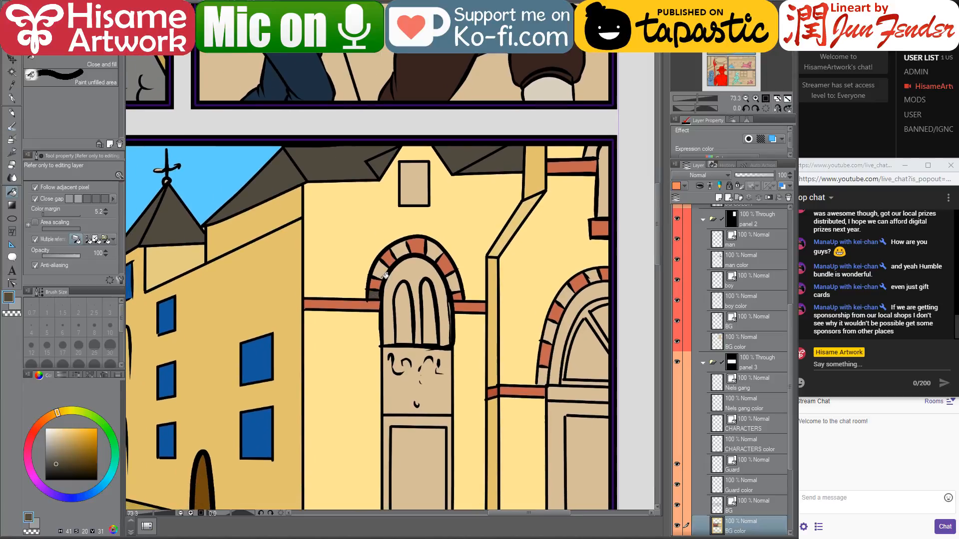
click(383, 270)
click(398, 250)
click(436, 248)
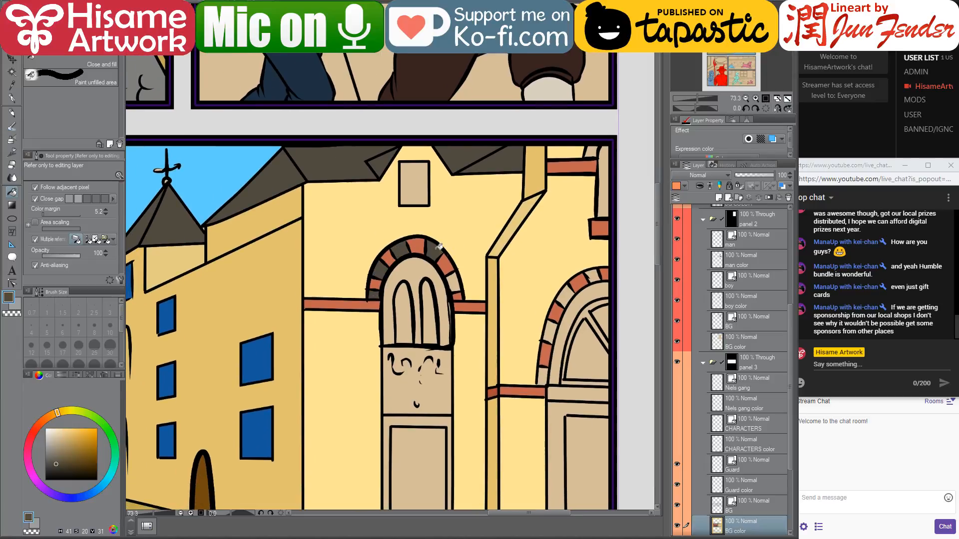
click(453, 281)
- Fill the alternate bricks of the large doorway arch and the small arch section above it with dark grey-brown
drag(524, 317, 475, 274)
click(491, 333)
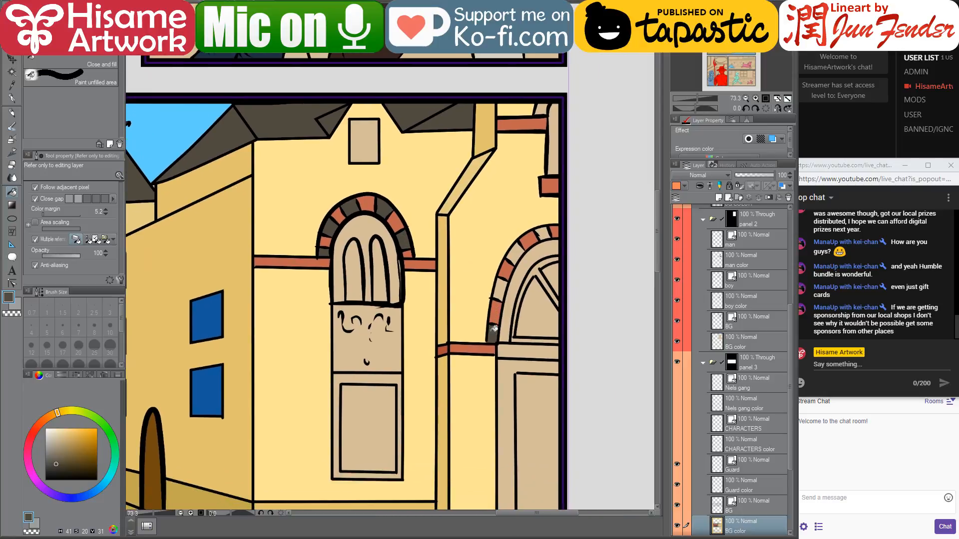
click(498, 295)
click(516, 252)
click(543, 232)
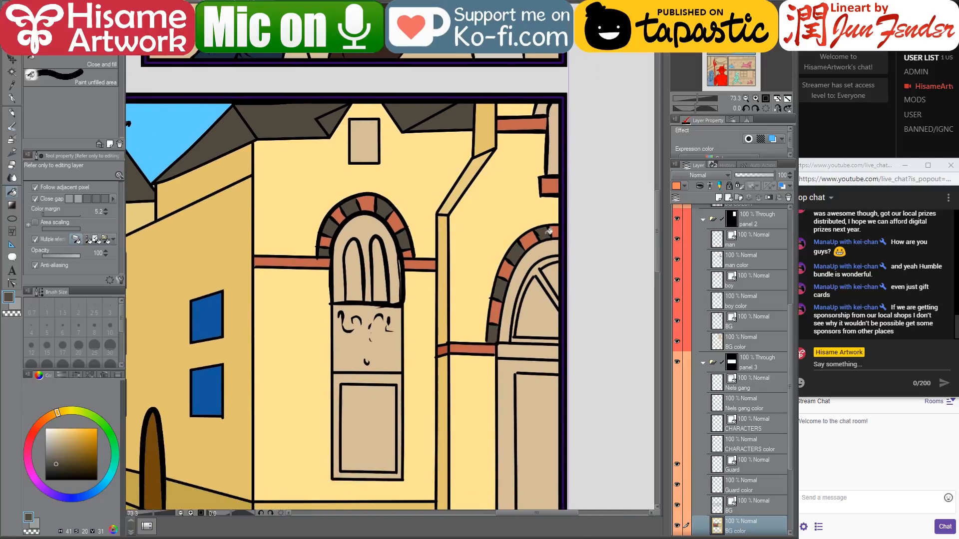
click(542, 112)
- Compare the drawn facade's windows, doorway and lower wall with the Street View photo of the Corn Exchange
key(alt+Tab)
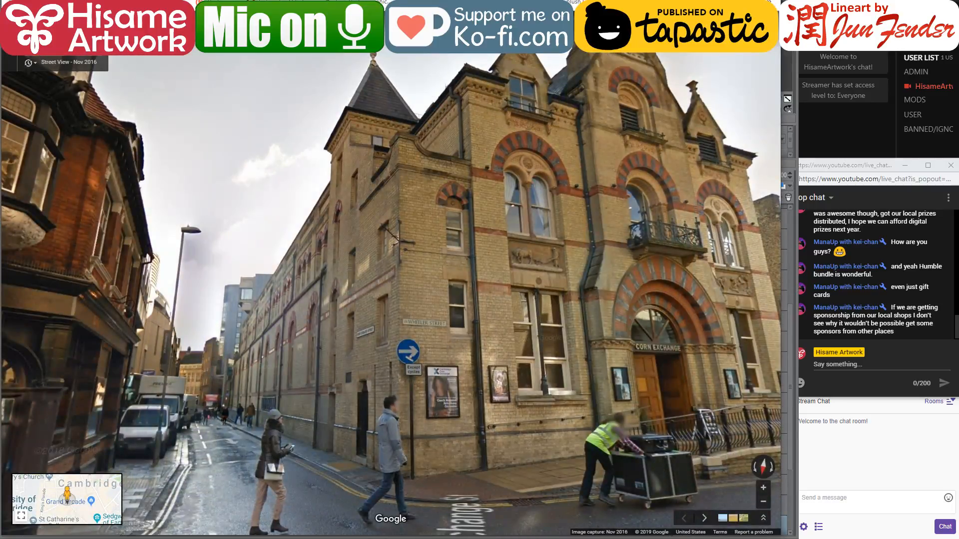
key(alt+Tab)
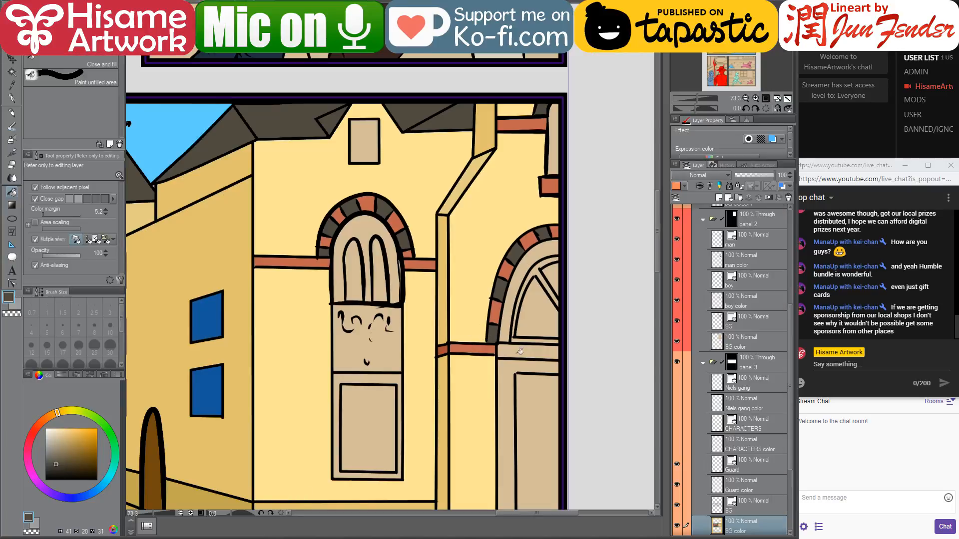
drag(451, 396, 450, 276)
key(alt+Tab)
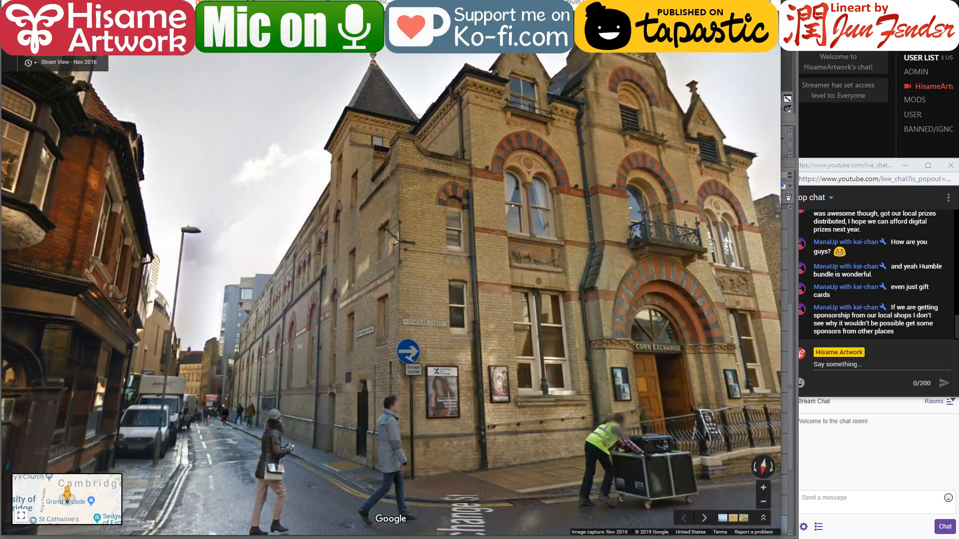
key(alt+Tab)
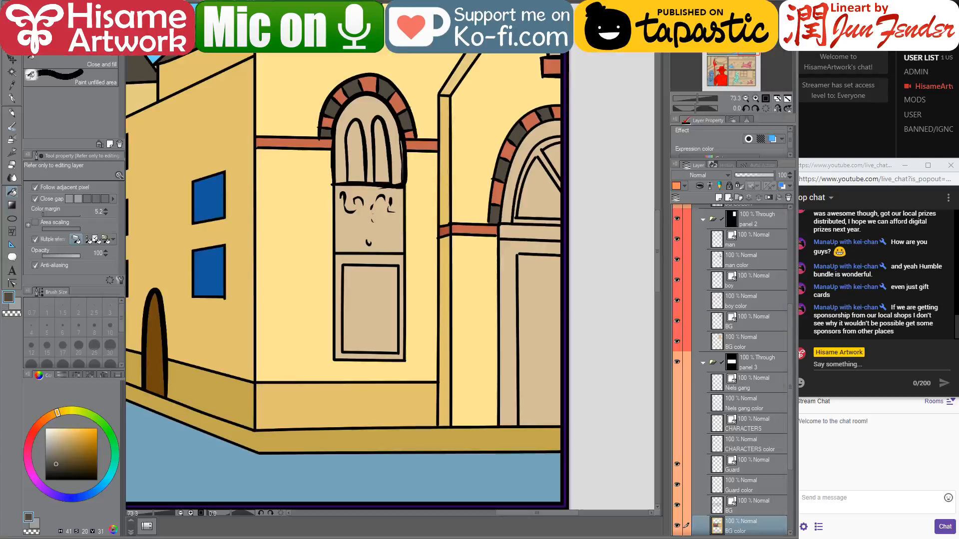
key(alt+Tab)
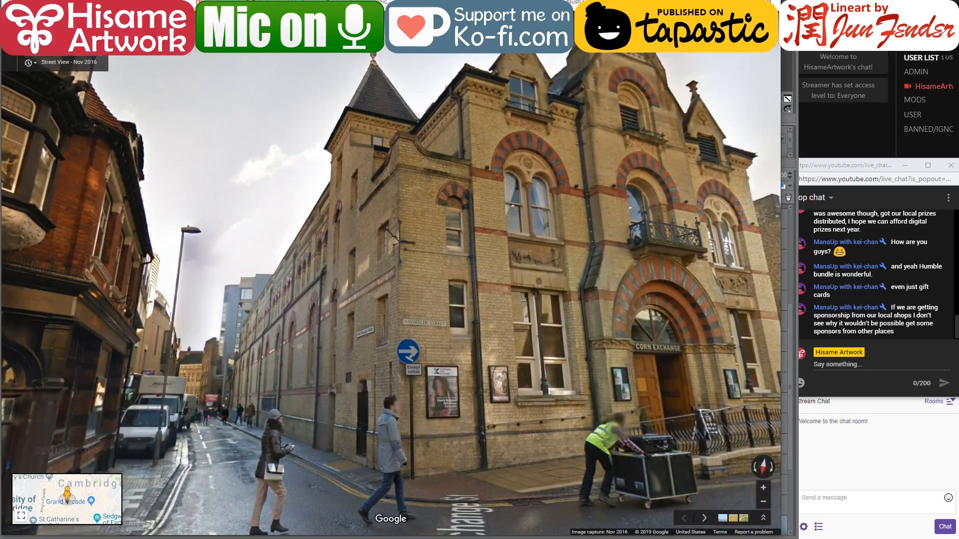
key(alt+Tab)
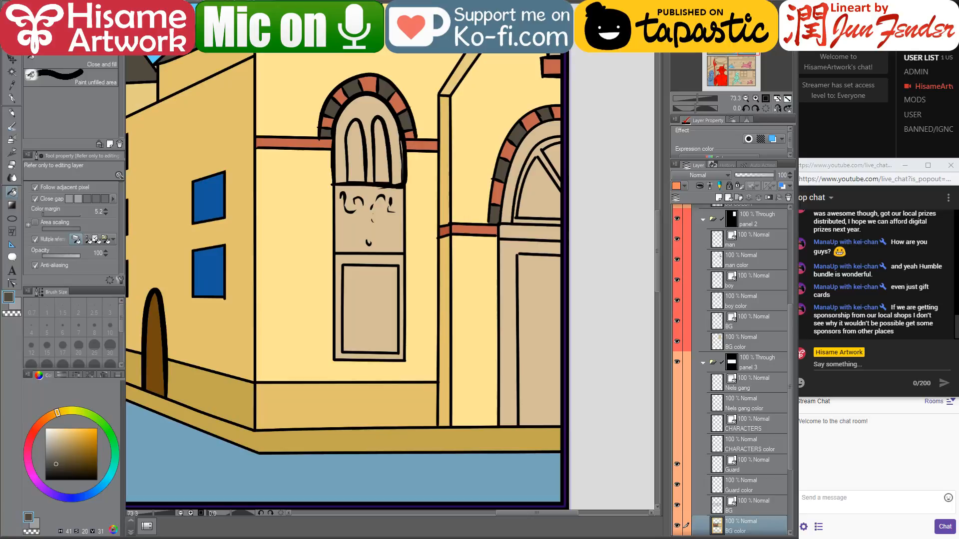
key(alt+Tab)
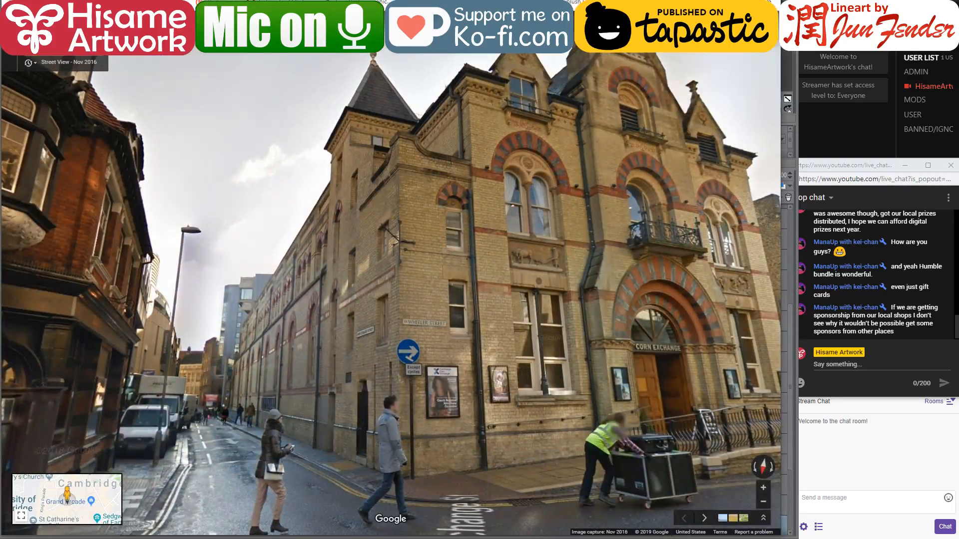
key(alt+Tab)
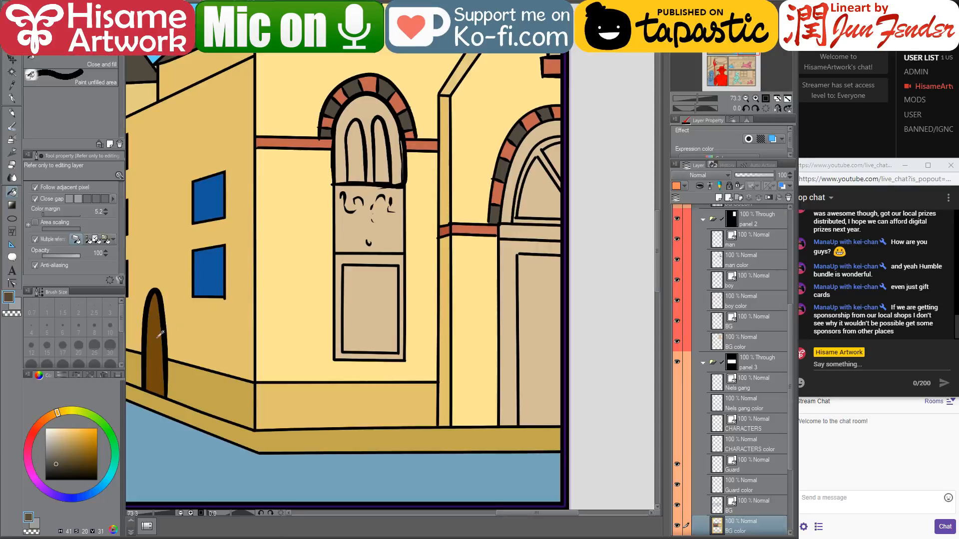
- Fill the doorway's frame and fanlight bars with the small arched door's brown, and the lintel above the door with a lighter brown
drag(527, 216, 541, 150)
click(540, 243)
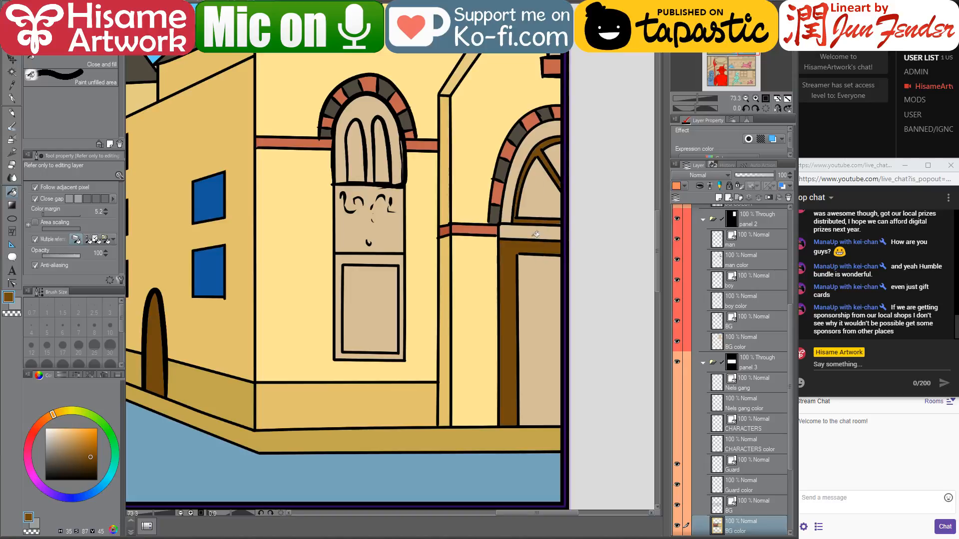
click(85, 450)
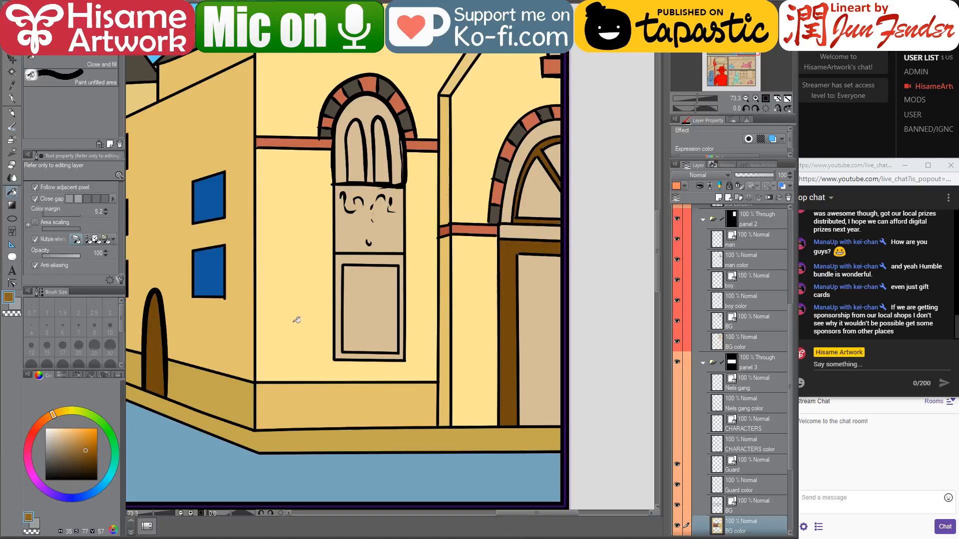
click(531, 231)
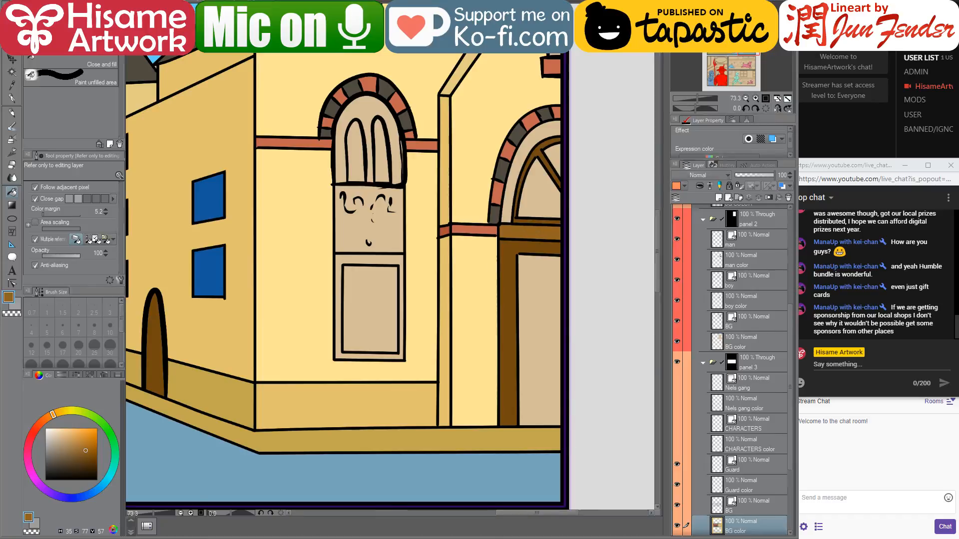
- Check the doorway against the Street View photo and fill the inner arch band around the fanlight with the brick red
click(264, 538)
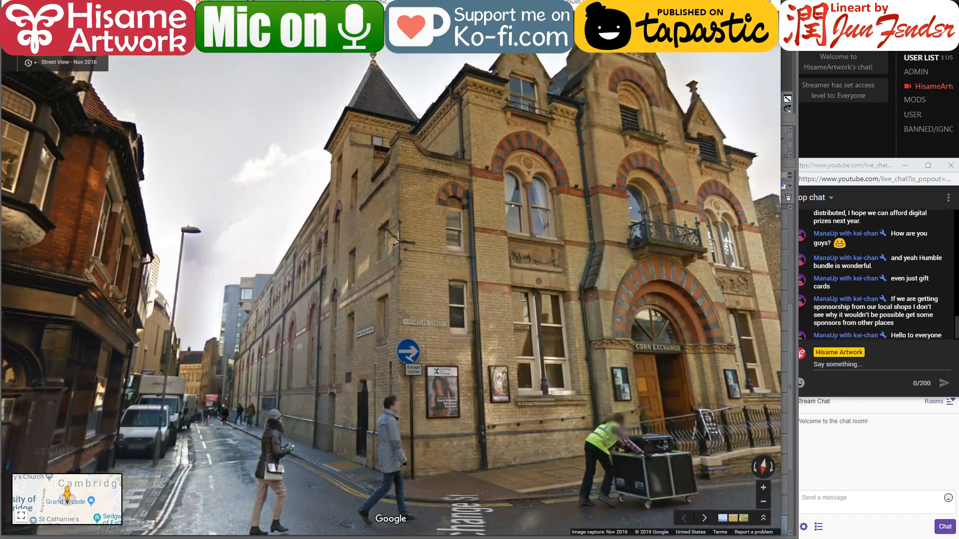
click(263, 538)
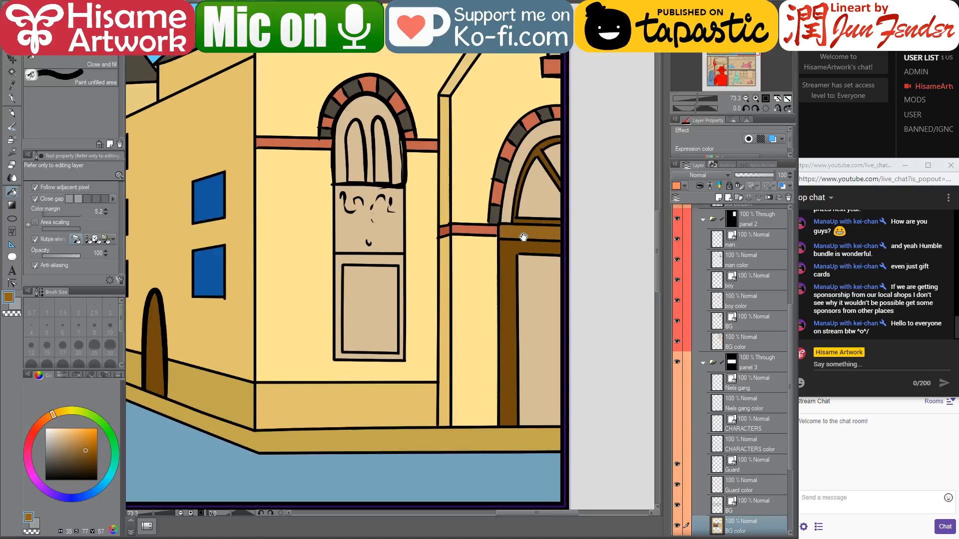
drag(523, 237, 489, 246)
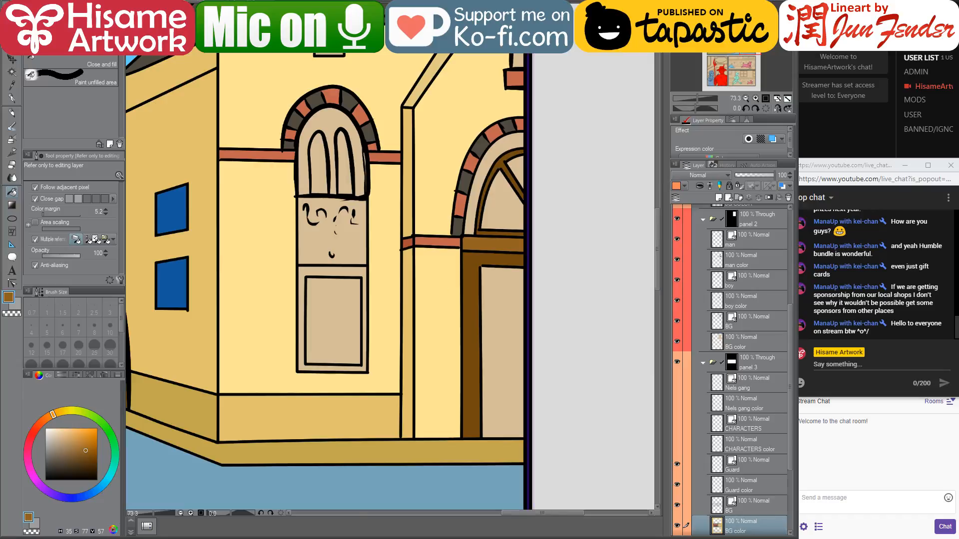
key(alt+Tab)
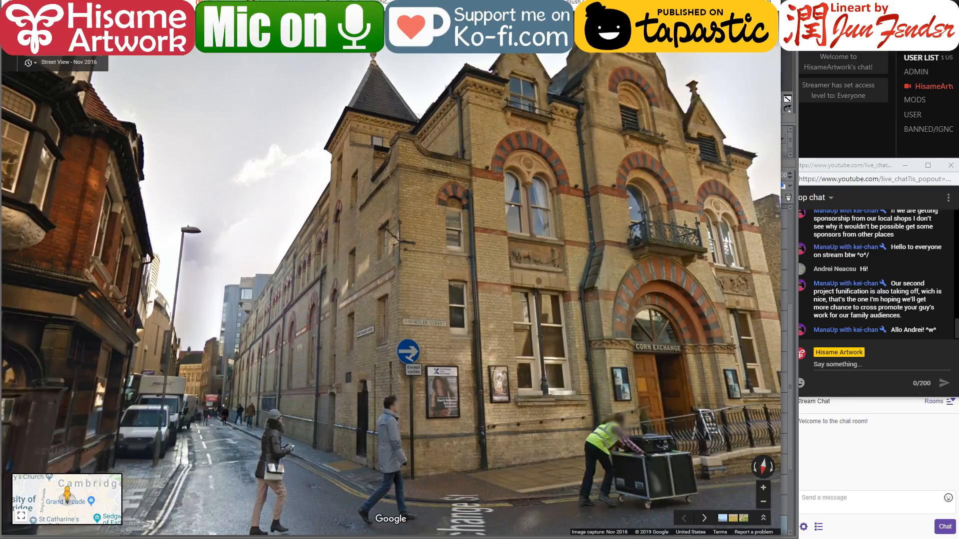
key(alt+Tab)
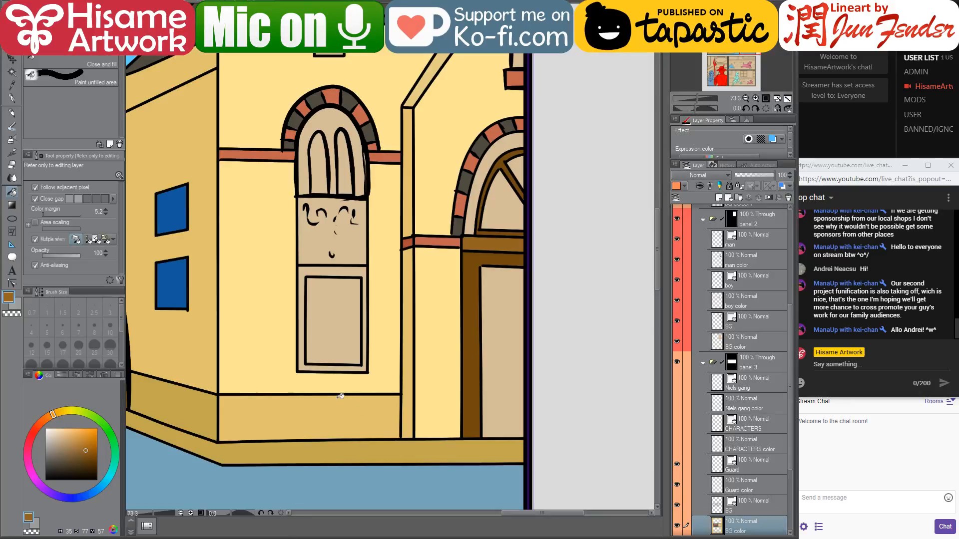
alt+click(472, 159)
click(485, 174)
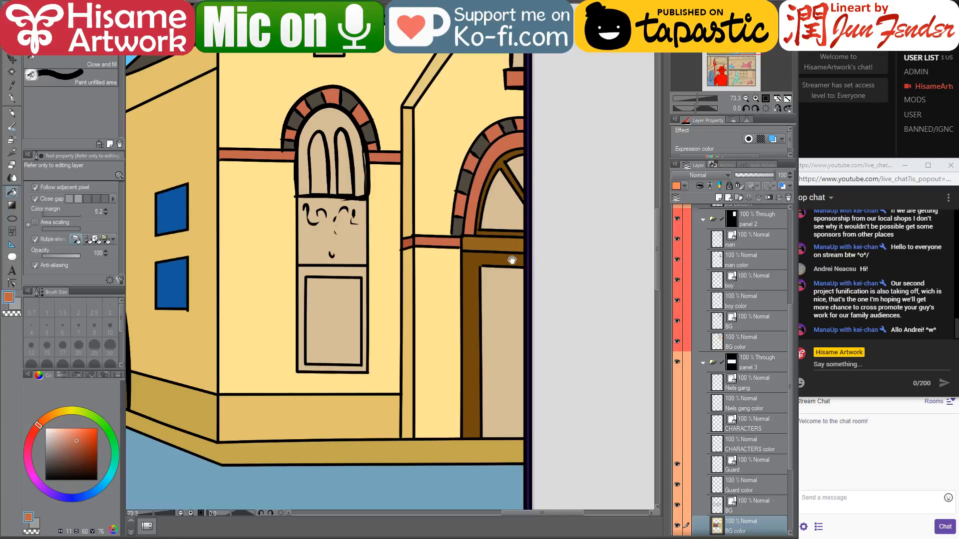
- Fill the narrow vertical strip of the upper arch at the panel's right edge with the brick red
drag(511, 260, 557, 298)
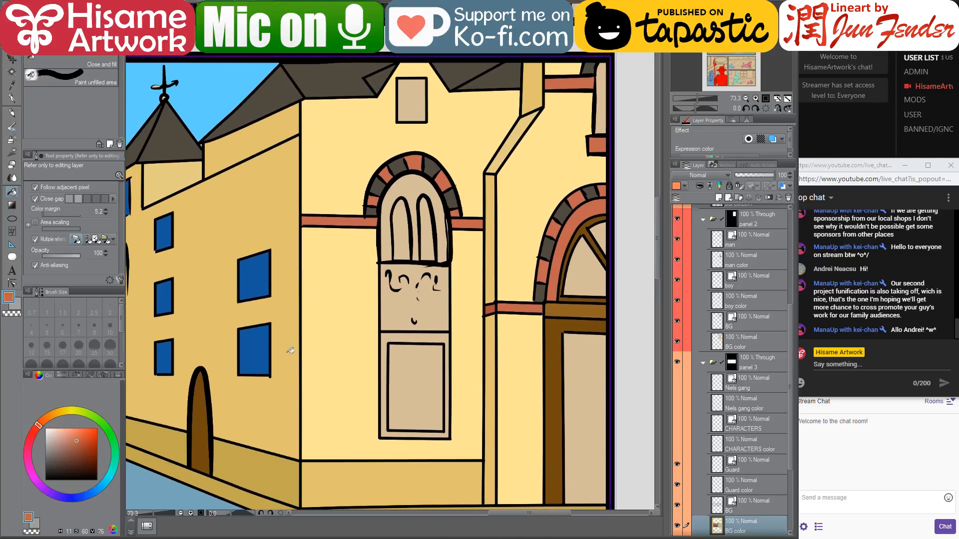
scroll(552, 305, down, 2)
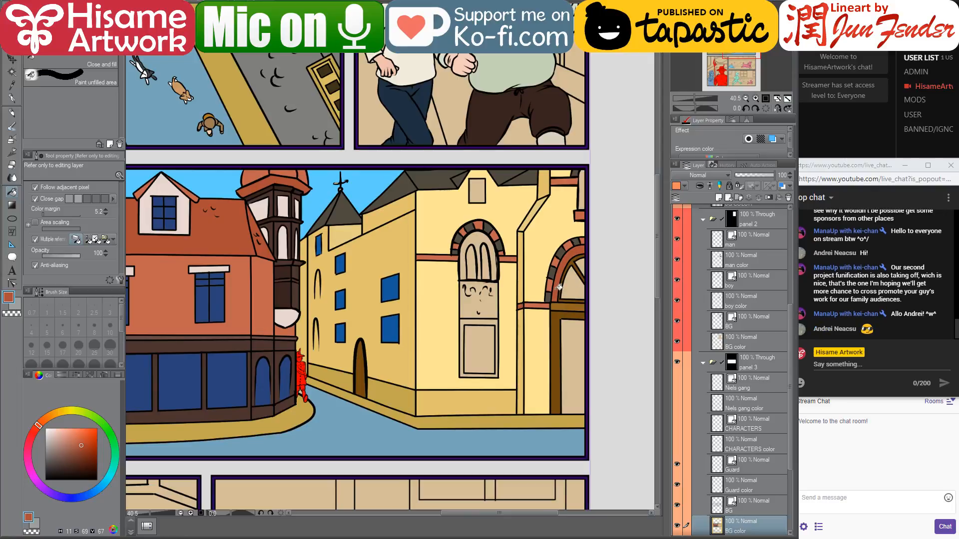
drag(572, 278, 549, 305)
scroll(549, 306, up, 4)
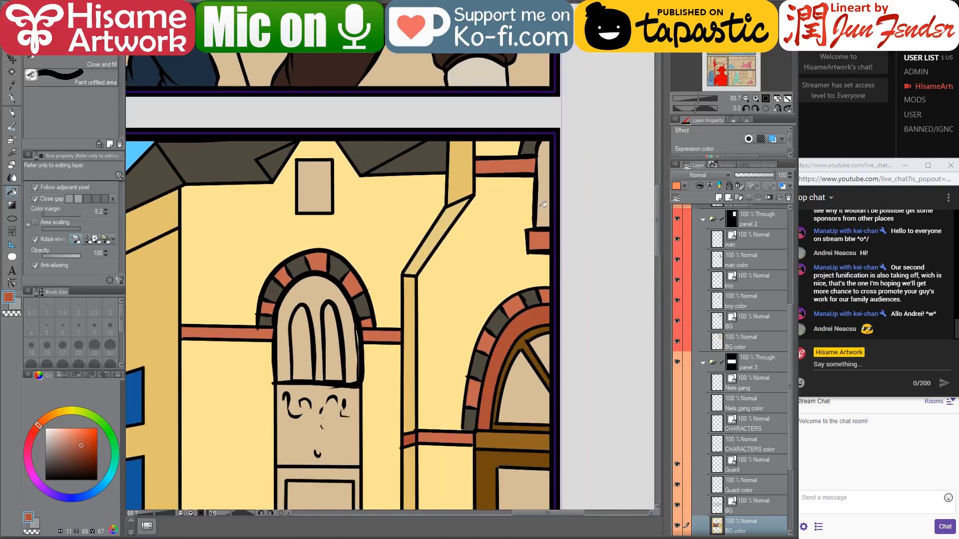
alt+click(513, 303)
click(548, 198)
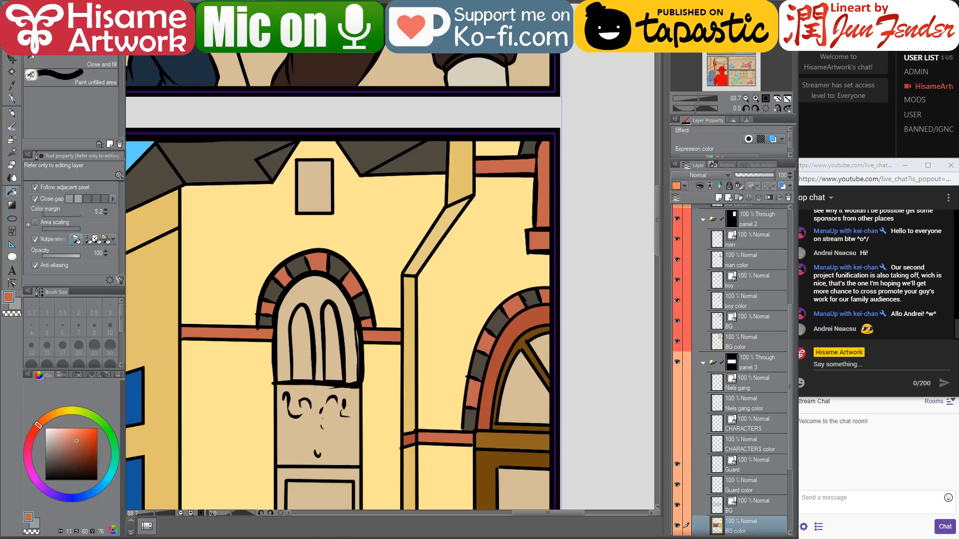
- Check the upper arch against the Street View photo and fill the small block at its base with dark grey-brown
key(alt+Tab)
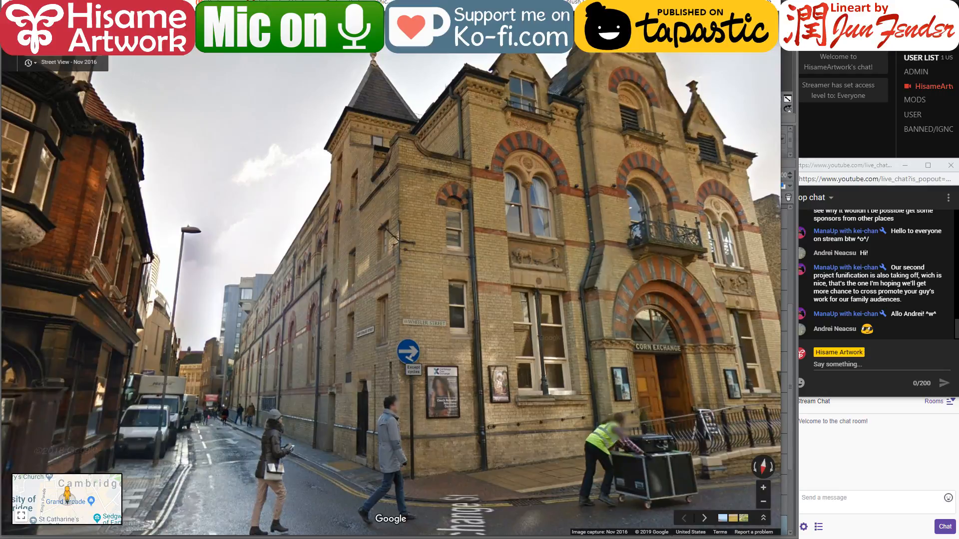
key(alt+Tab)
alt+click(532, 297)
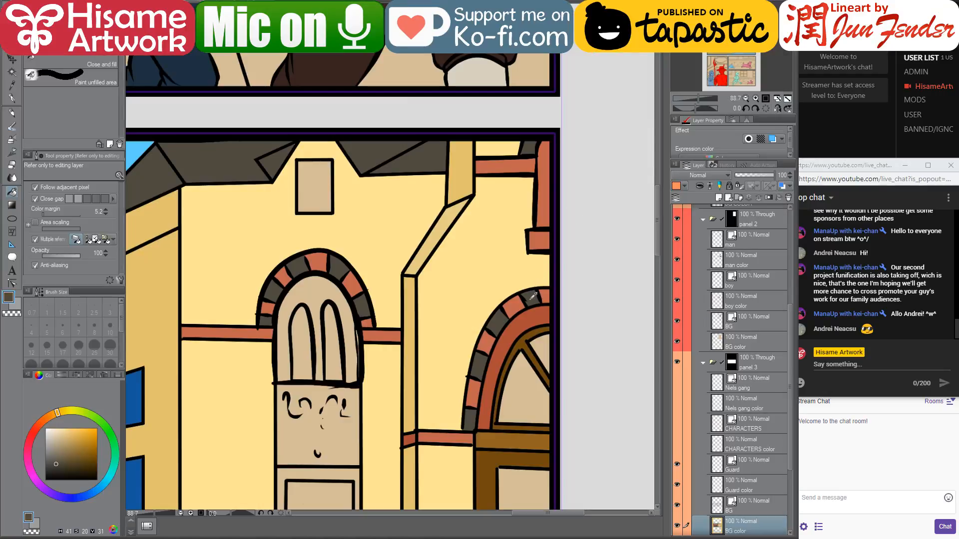
click(542, 242)
- Fill the large doorway's inner door panel with a darker shade of the small arched door's brown
scroll(589, 249, down, 3)
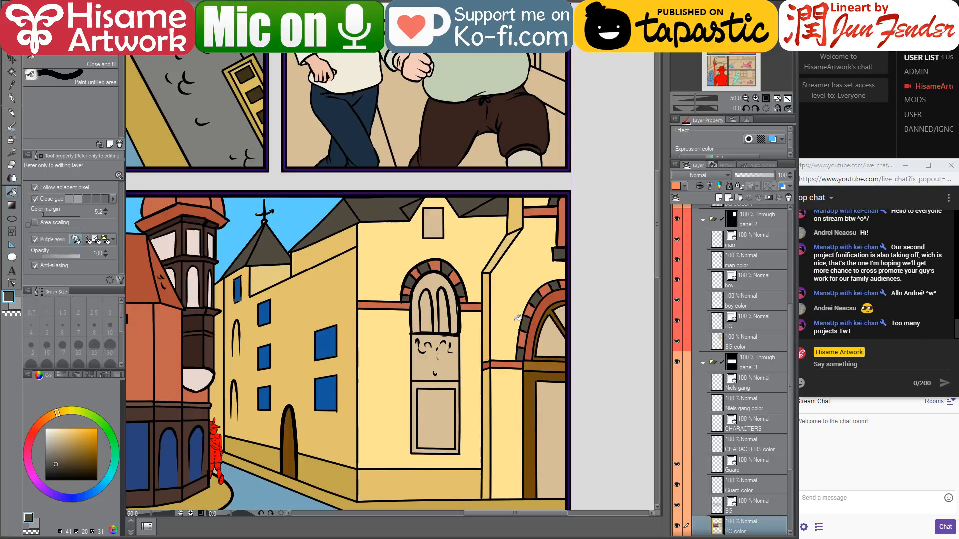
drag(505, 331, 513, 316)
scroll(511, 322, up, 3)
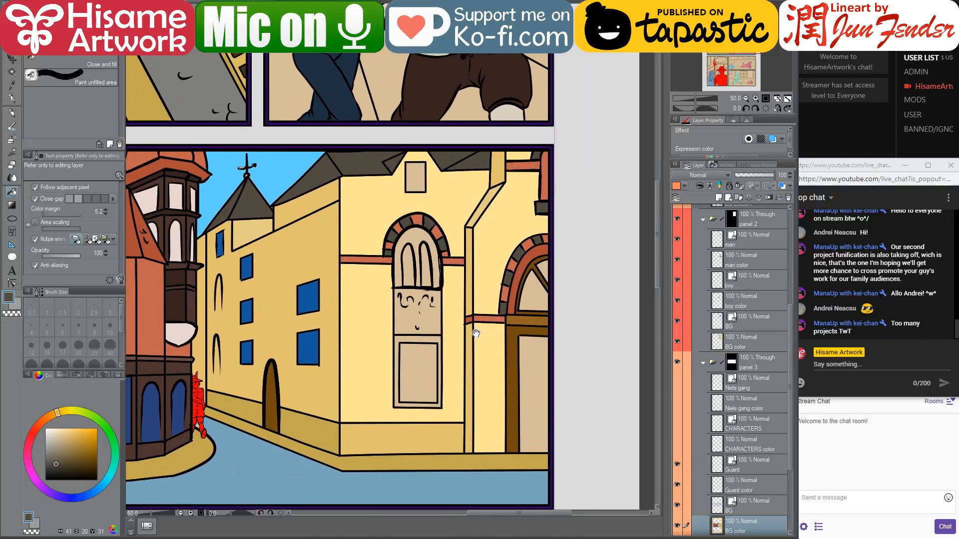
scroll(551, 388, down, 2)
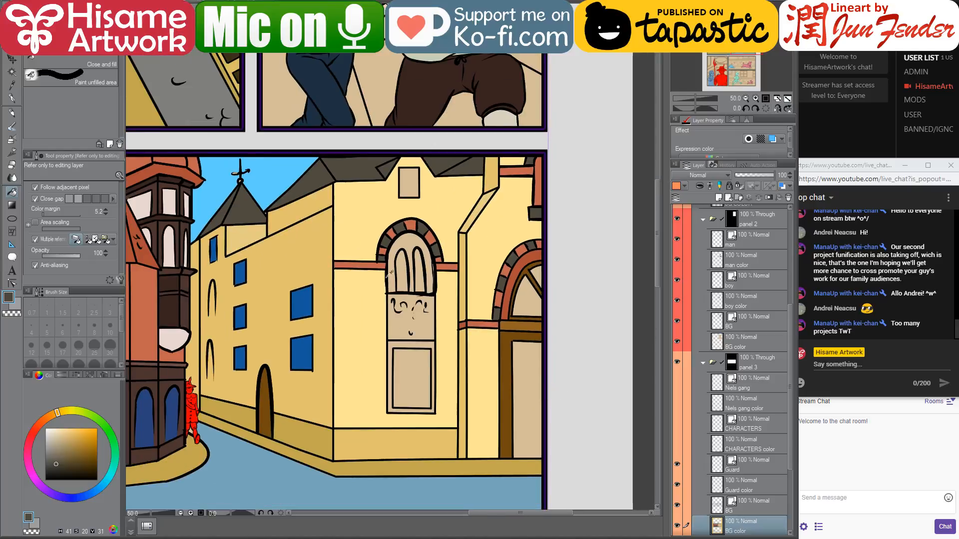
alt+click(300, 398)
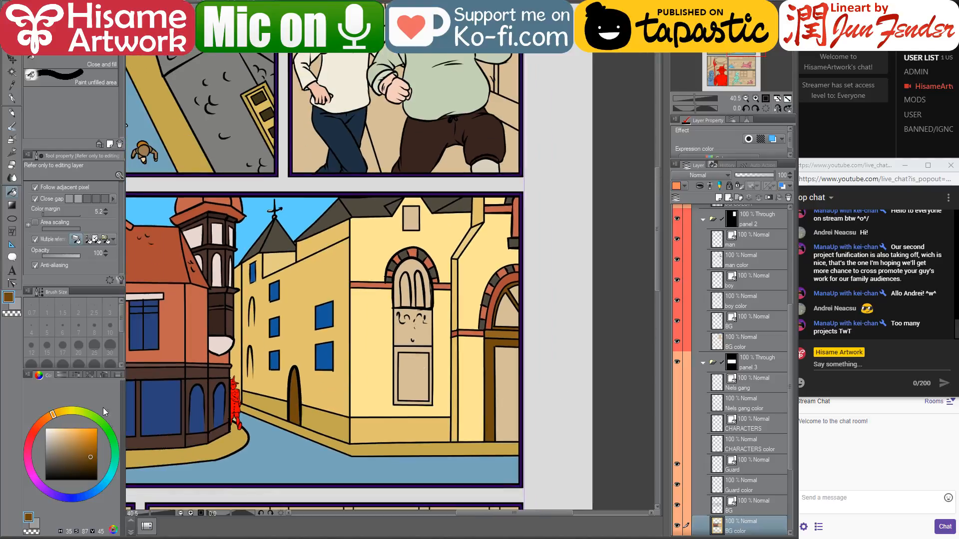
click(91, 463)
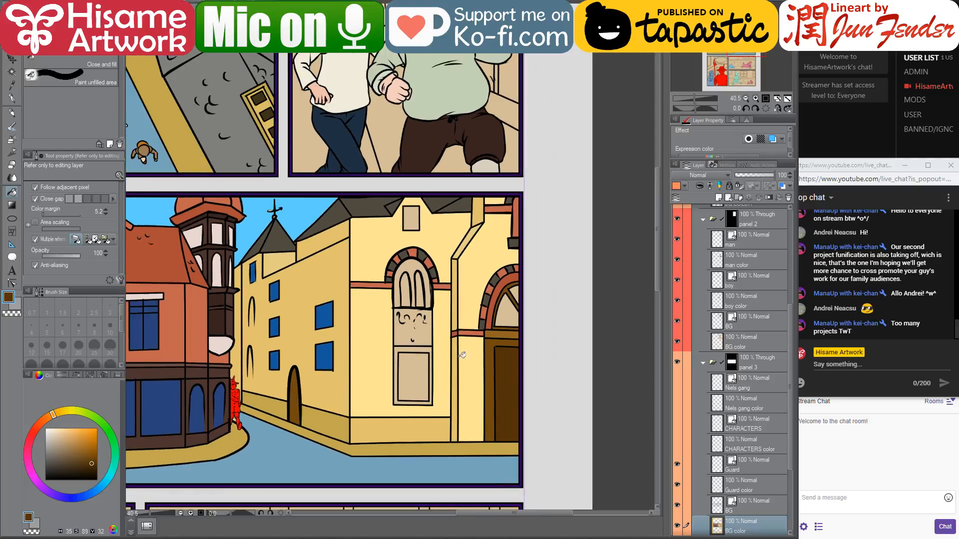
- Sample the side wall's window blue, make it brighter and more saturated, and fill the doorway's fanlight panes with it
drag(429, 351, 505, 362)
alt+click(277, 408)
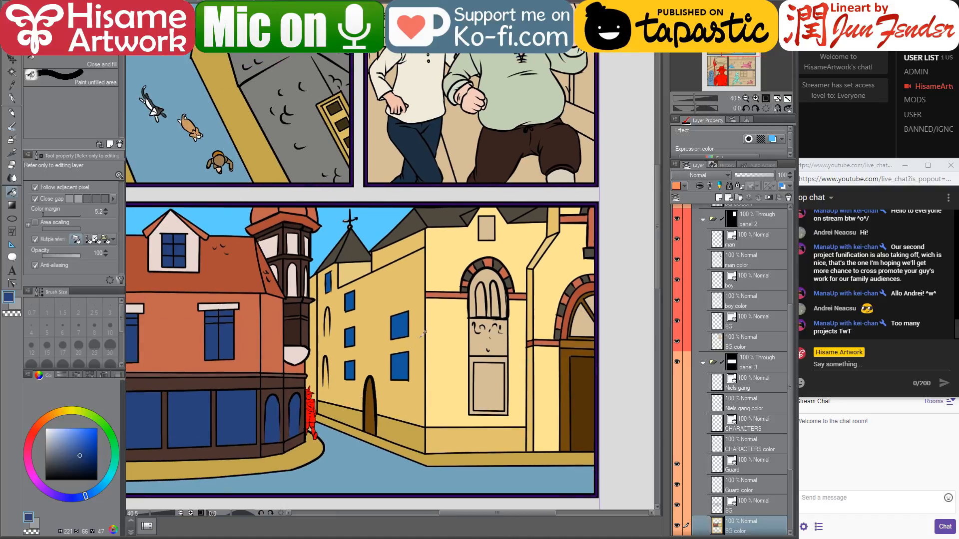
alt+click(403, 321)
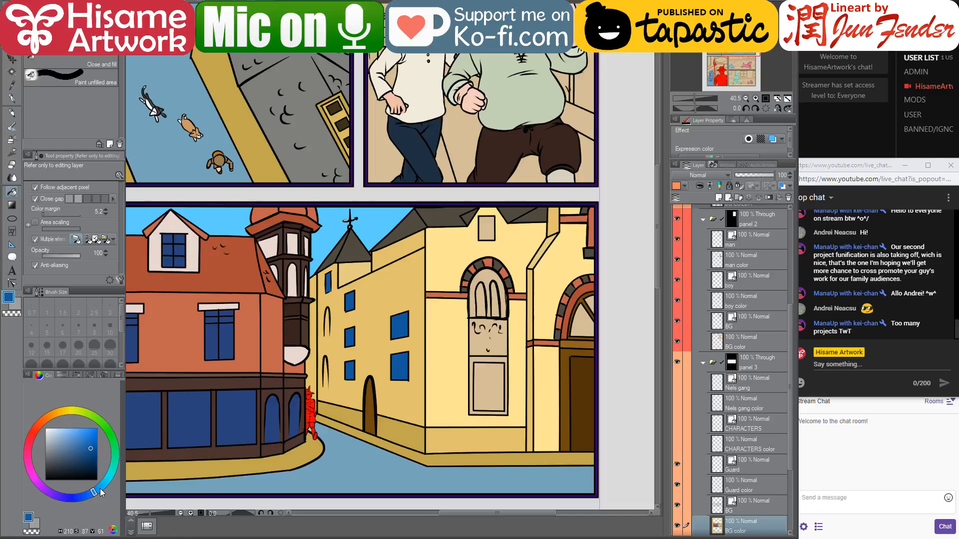
drag(100, 491, 99, 489)
click(96, 440)
click(590, 327)
click(593, 300)
drag(548, 301, 481, 318)
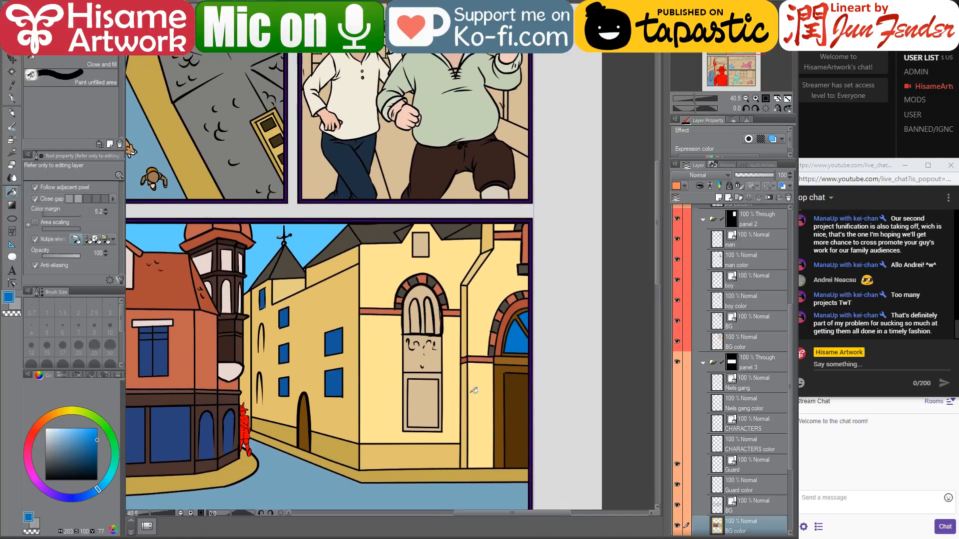
- Fill the lower rectangular pane of the tall window with the same bright blue as the fanlight
drag(472, 451, 493, 454)
click(358, 356)
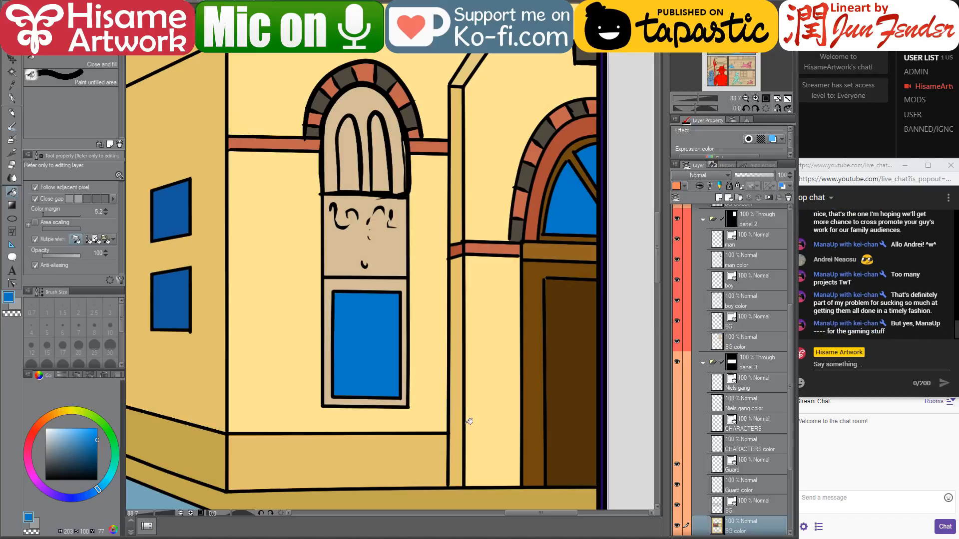
scroll(469, 421, down, 3)
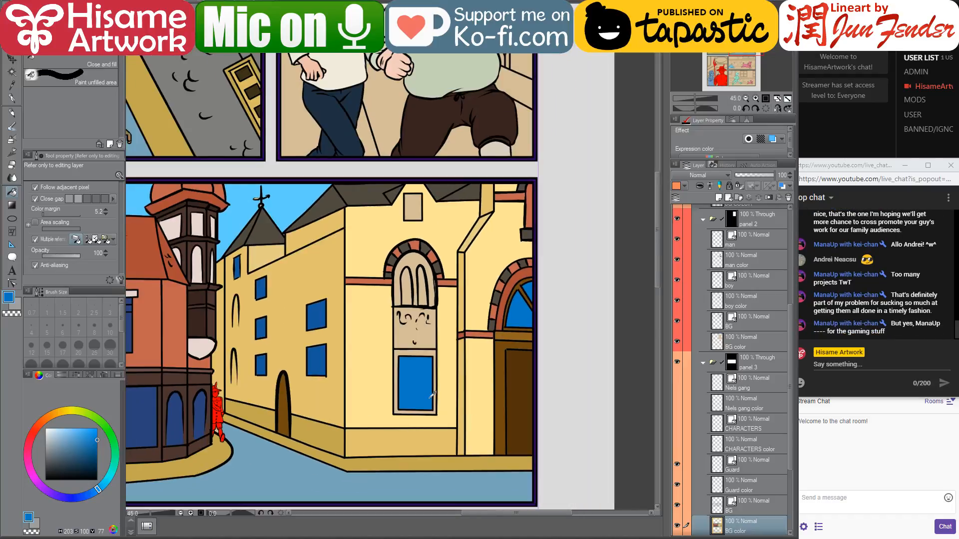
scroll(440, 391, up, 1)
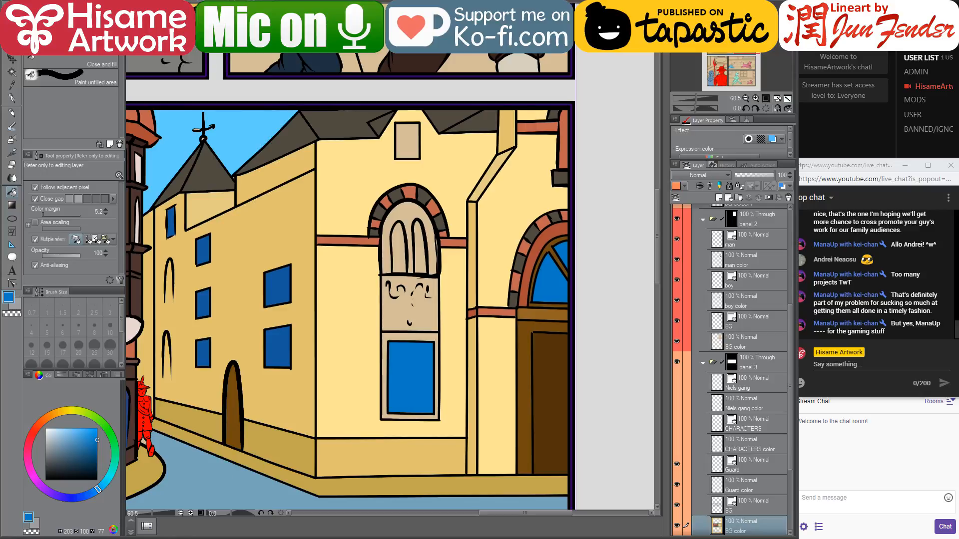
- Check the tall window against the Street View photo and fill its carved panel and upper arched surround with the building's pale yellow
mouse_move(376, 538)
click(287, 505)
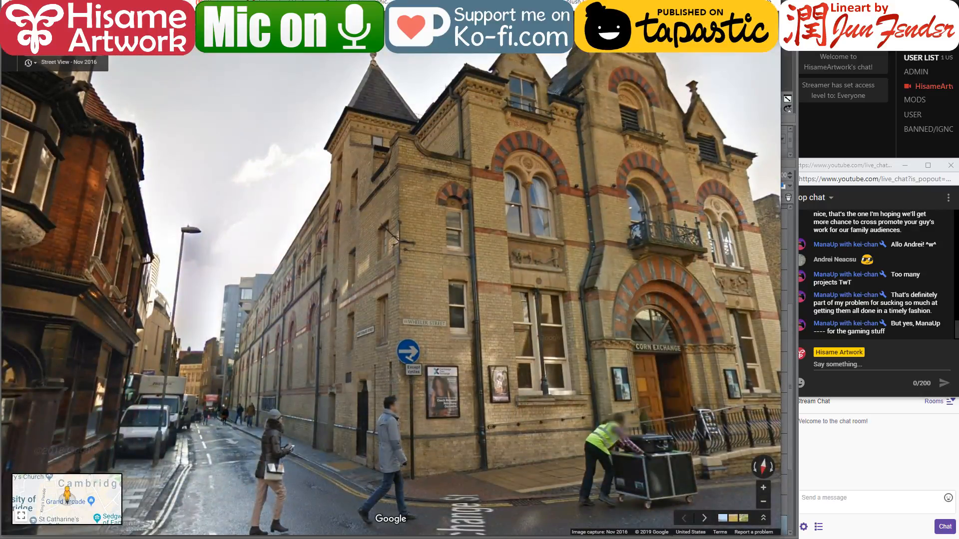
key(alt+Tab)
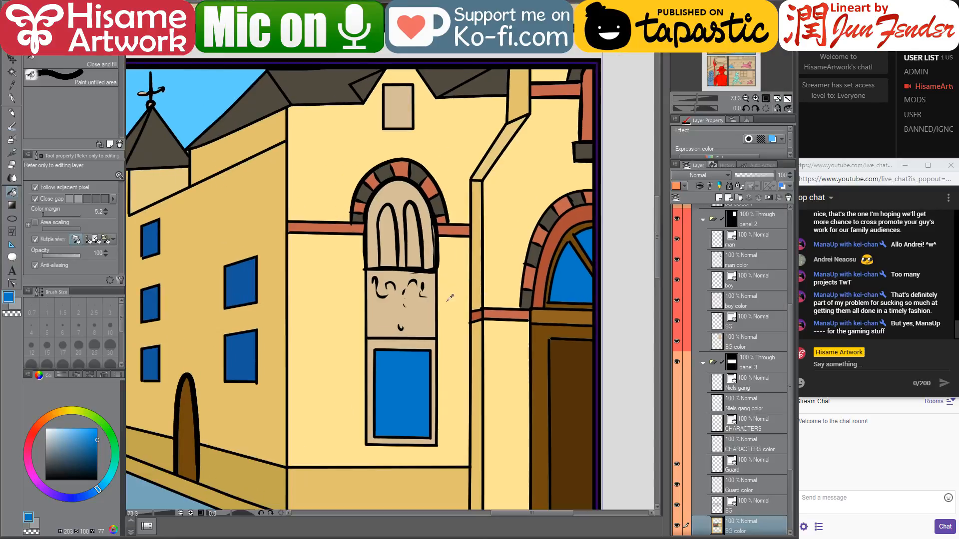
scroll(449, 298, up, 1)
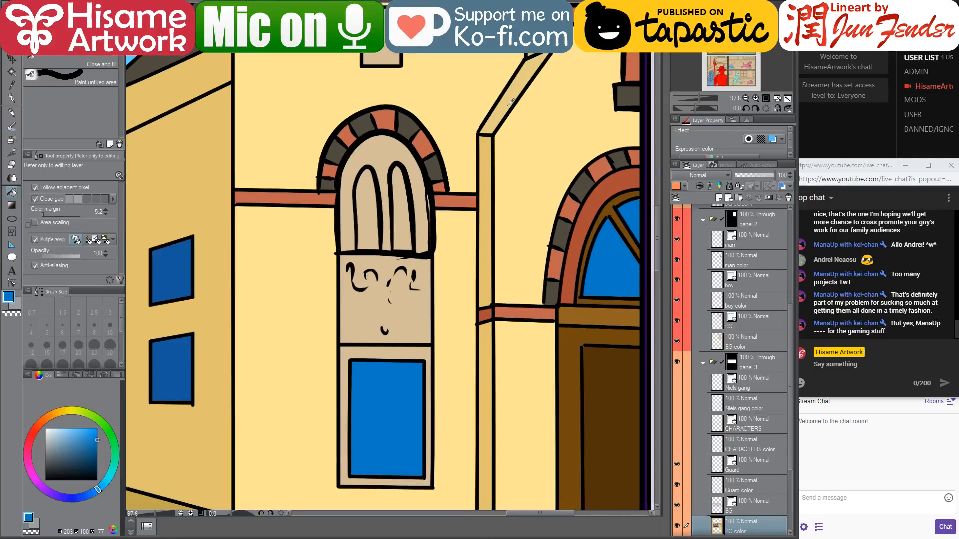
alt+click(511, 102)
click(387, 270)
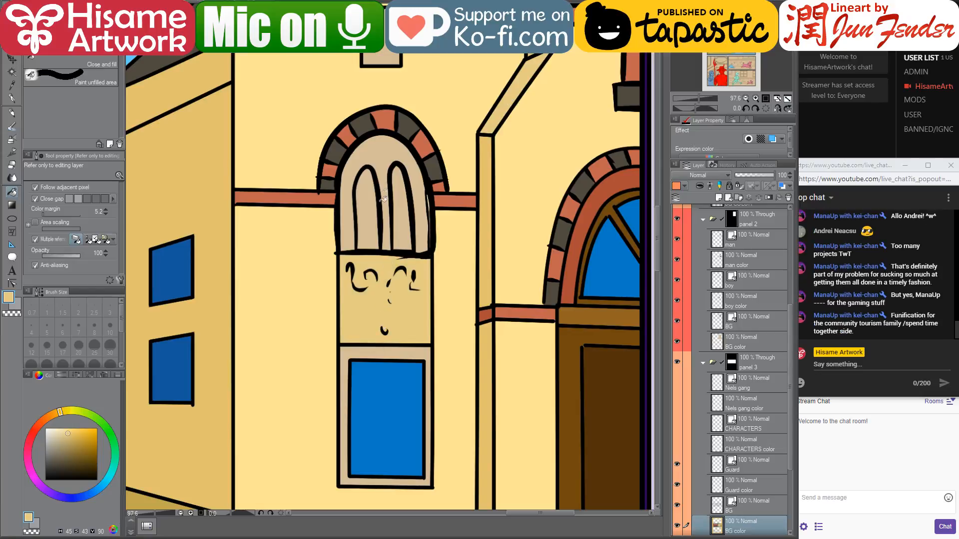
click(387, 177)
- Fill the two narrow arched panes of the tall window with the lower pane's bright blue
alt+click(378, 389)
click(373, 228)
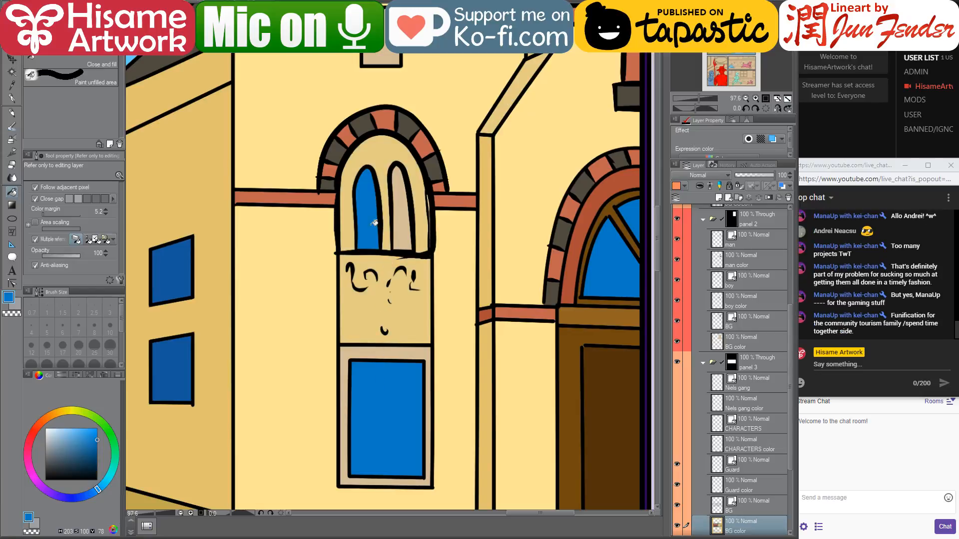
click(396, 219)
- Check the Street View photo and fill the tall window's lower frame with the pale pinkish white of the red building's trim
key(alt+Tab)
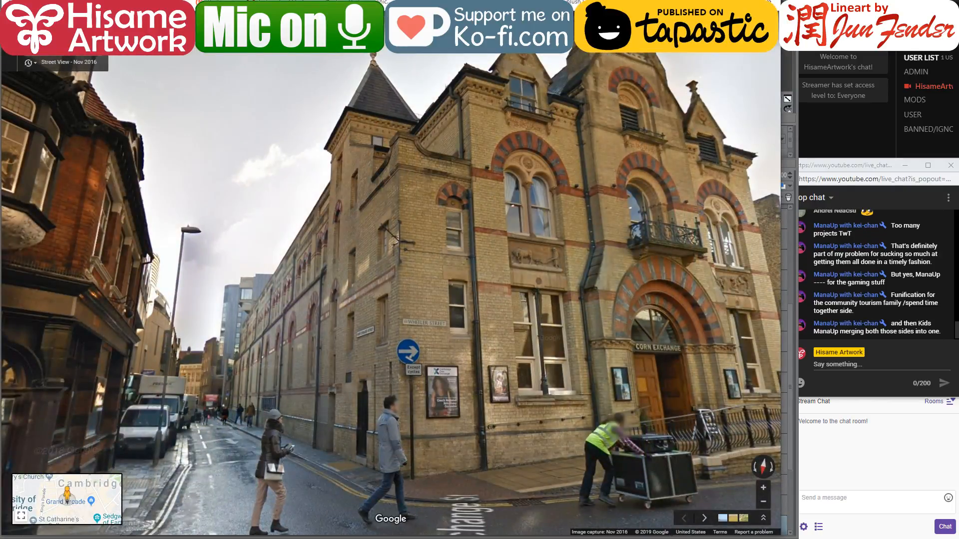
key(alt+Tab)
scroll(468, 329, down, 3)
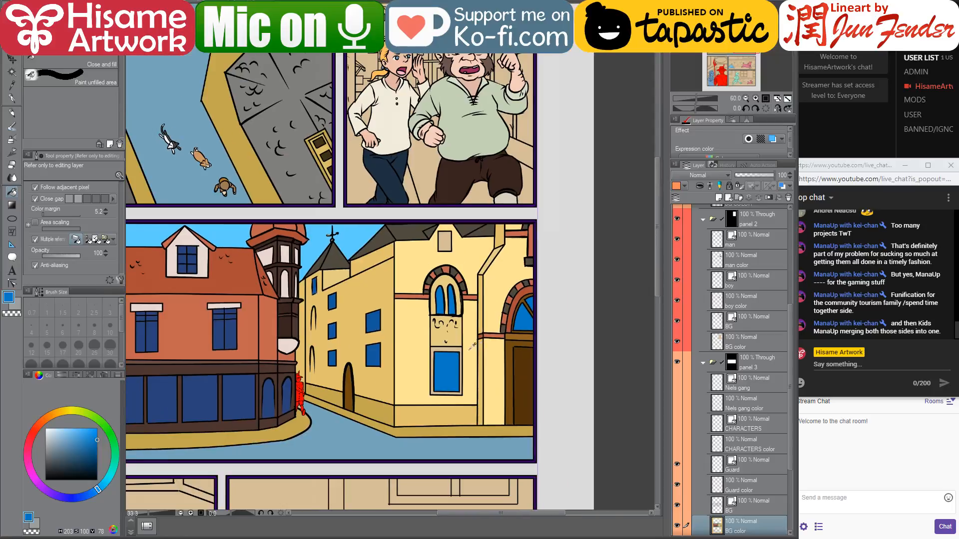
alt+click(280, 252)
scroll(404, 306, up, 3)
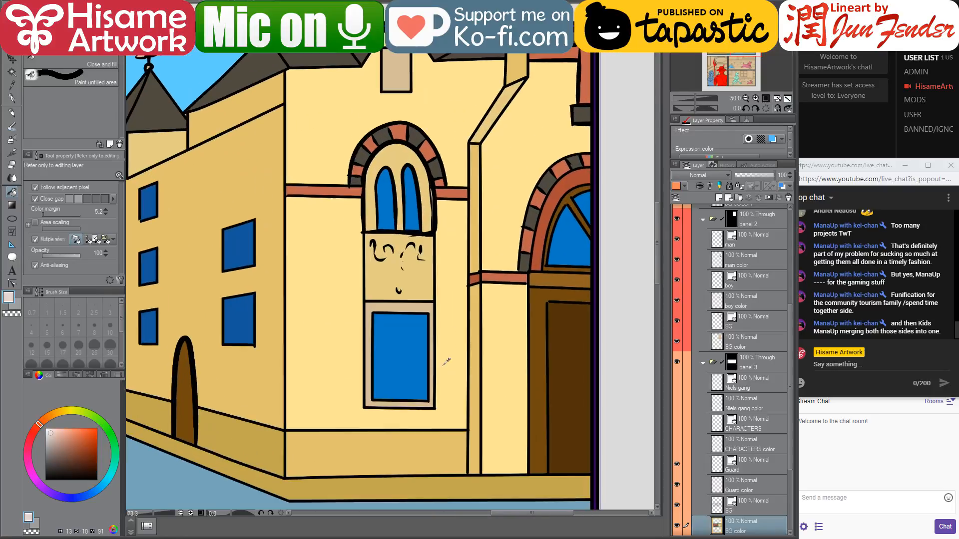
click(403, 306)
drag(464, 314, 441, 341)
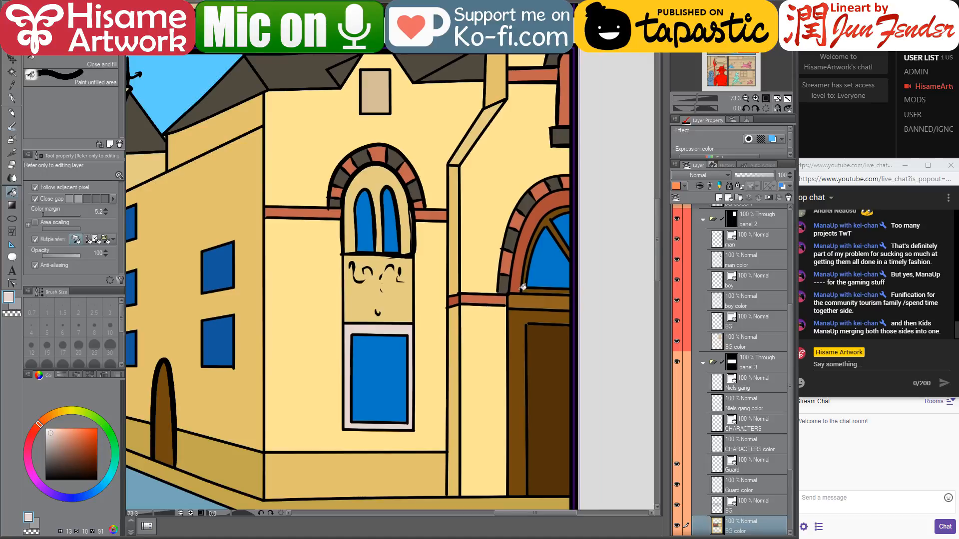
- Fill the tall window's lower frame with a brown based on the entrance woodwork and check it against the Street View photo
alt+click(538, 305)
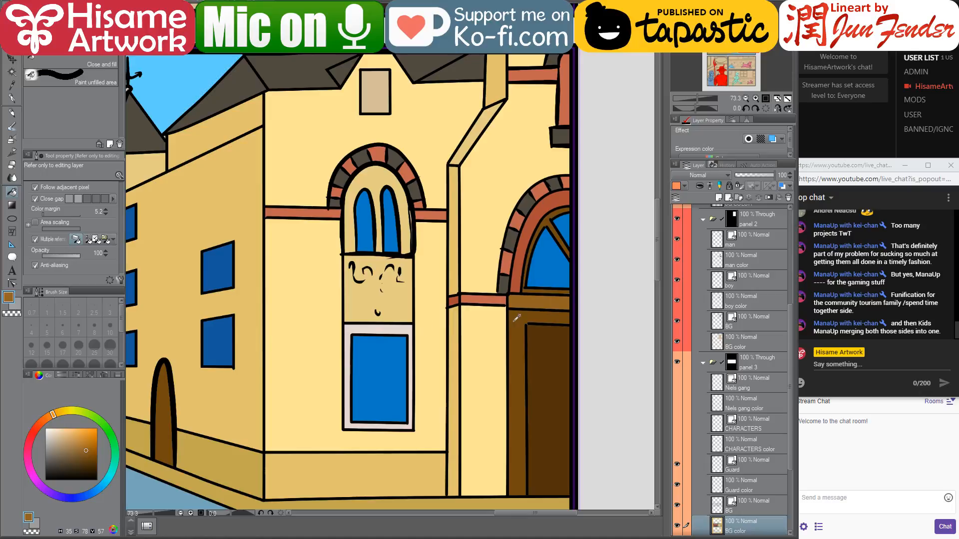
click(394, 328)
scroll(449, 395, down, 3)
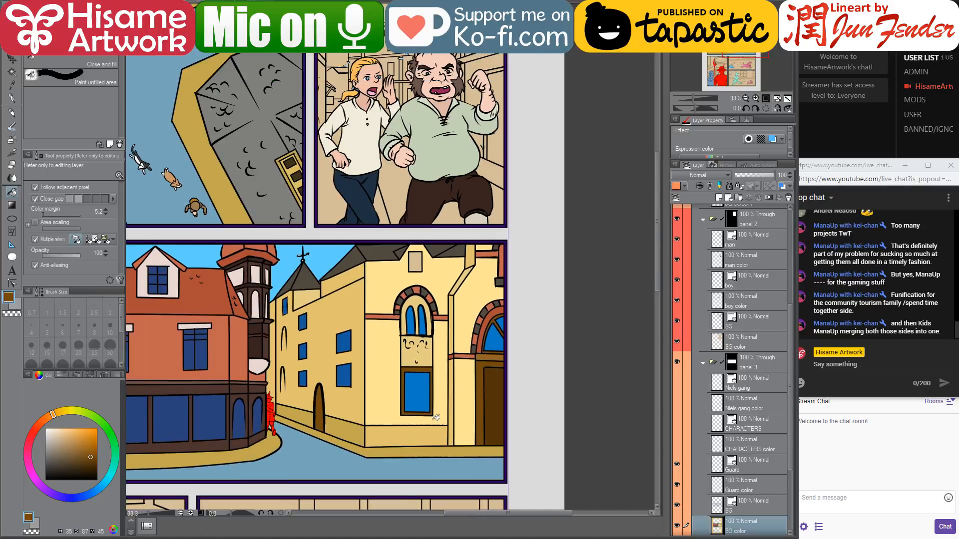
key(alt+Tab)
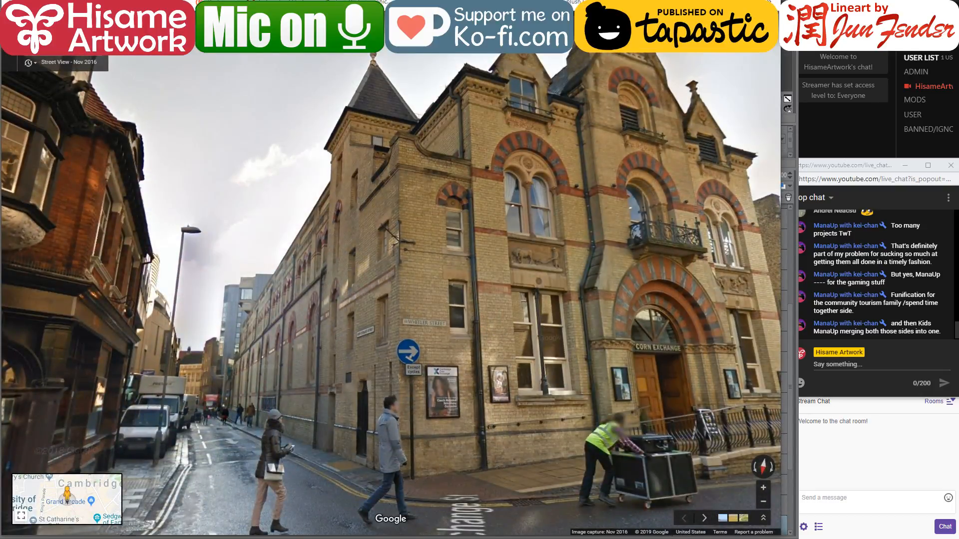
key(alt+Tab)
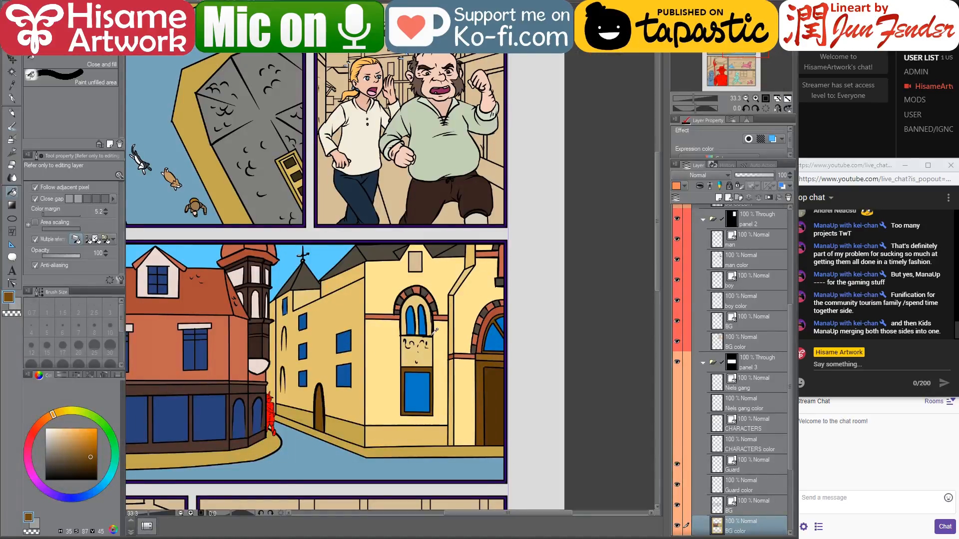
- Paint the two narrow arched windows on the yellow building's side wall in the neighbouring windows' blue with the G-pen at size 17
scroll(432, 332, up, 2)
drag(318, 331, 471, 331)
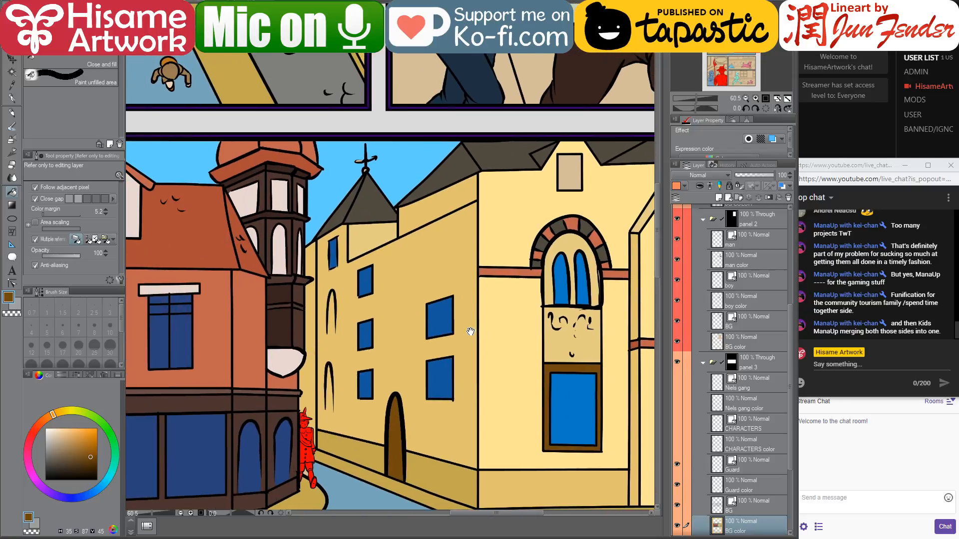
scroll(372, 319, up, 2)
scroll(366, 335, up, 1)
alt+click(366, 335)
drag(355, 266, 380, 220)
click(15, 97)
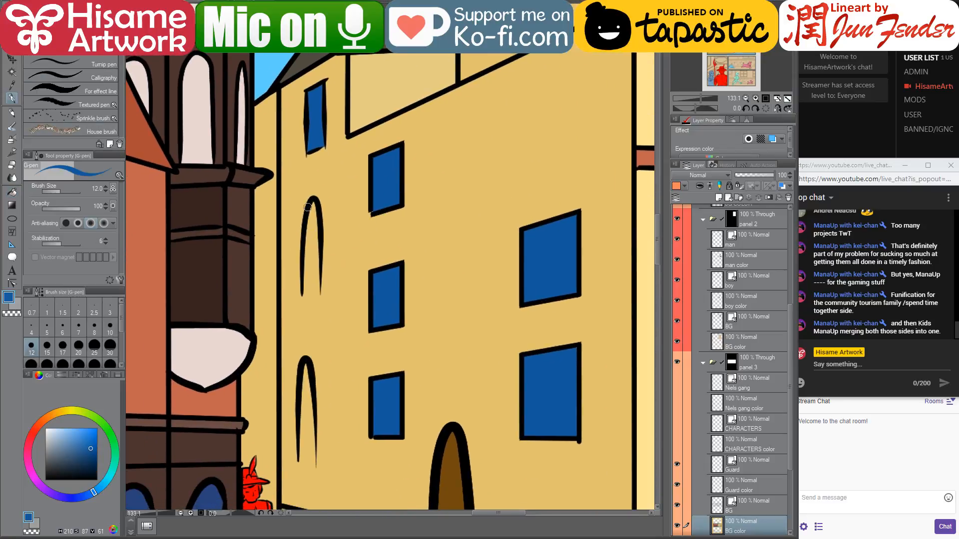
key(bracketright)
key(bracketright)
mouse_move(311, 205)
mouse_down()
mouse_move(306, 294)
mouse_move(315, 212)
mouse_up()
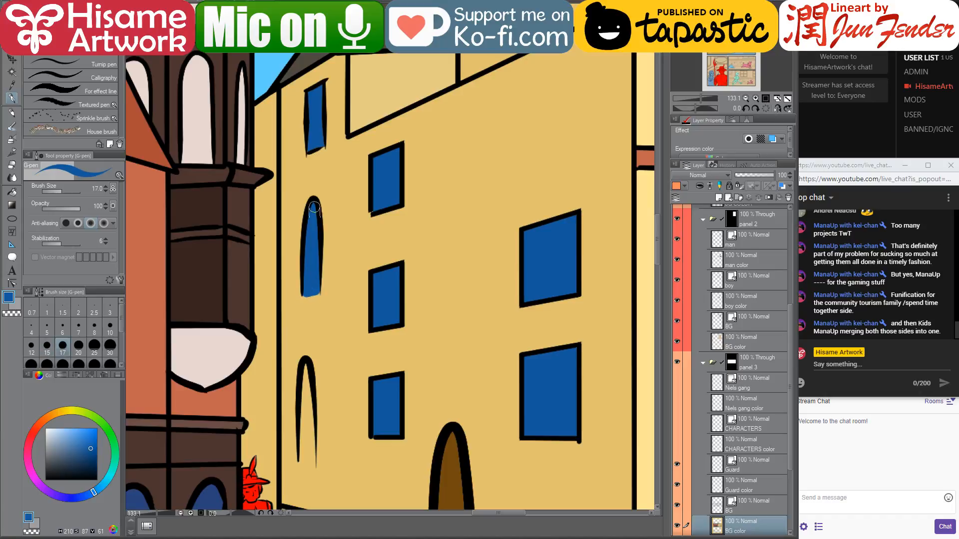
mouse_move(304, 368)
mouse_down()
mouse_move(301, 457)
mouse_move(311, 465)
mouse_move(308, 368)
mouse_up()
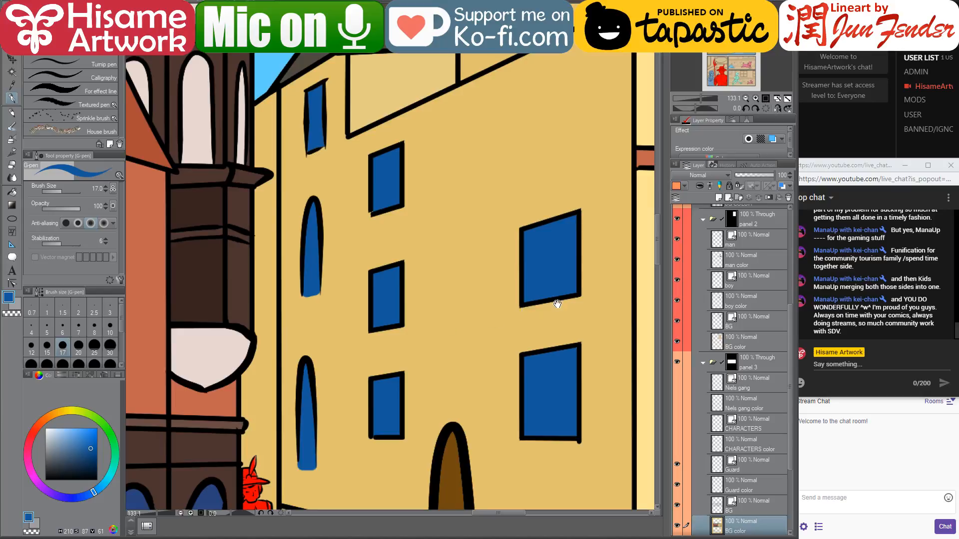
- Fill the small rectangular window above the tall arched window with the bright blue of the front window panes
drag(557, 303, 487, 325)
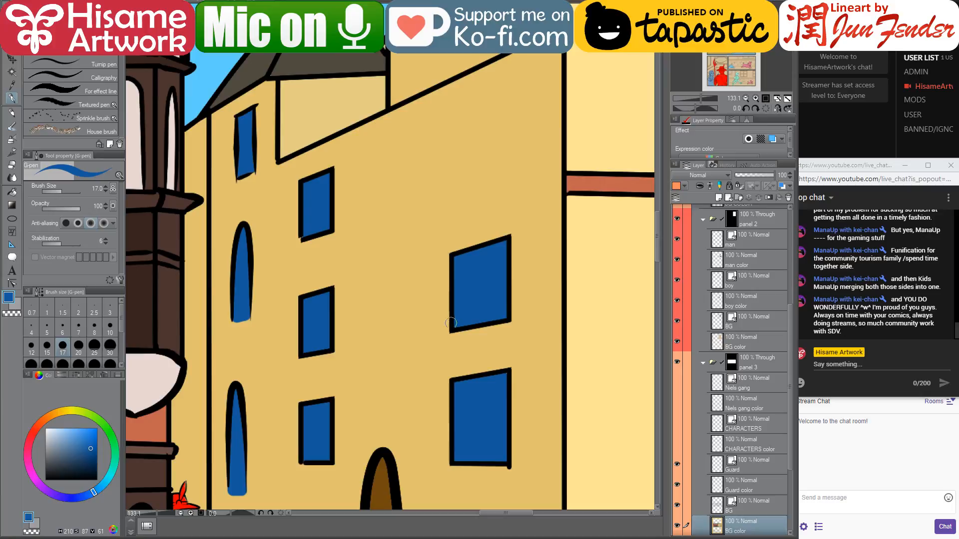
scroll(441, 351, down, 2)
scroll(442, 352, down, 6)
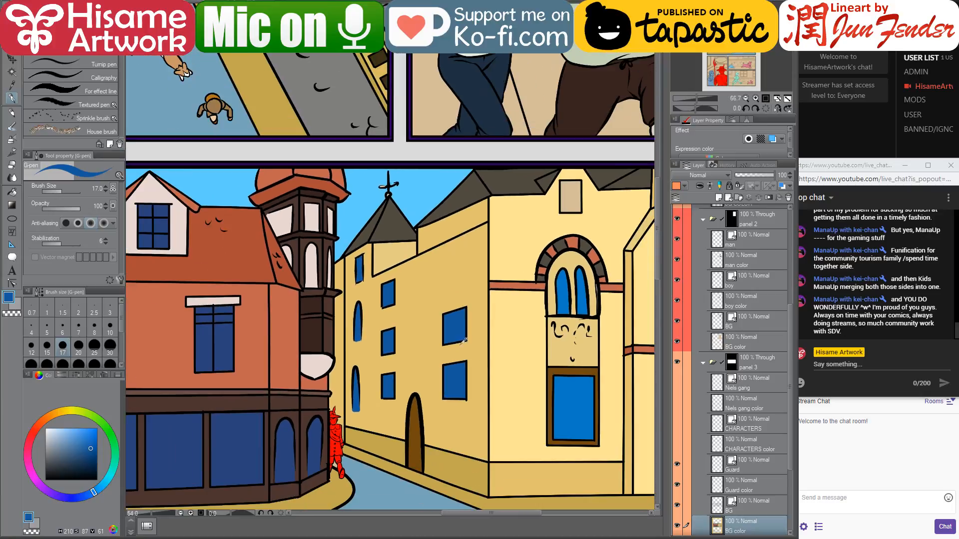
drag(553, 314, 421, 320)
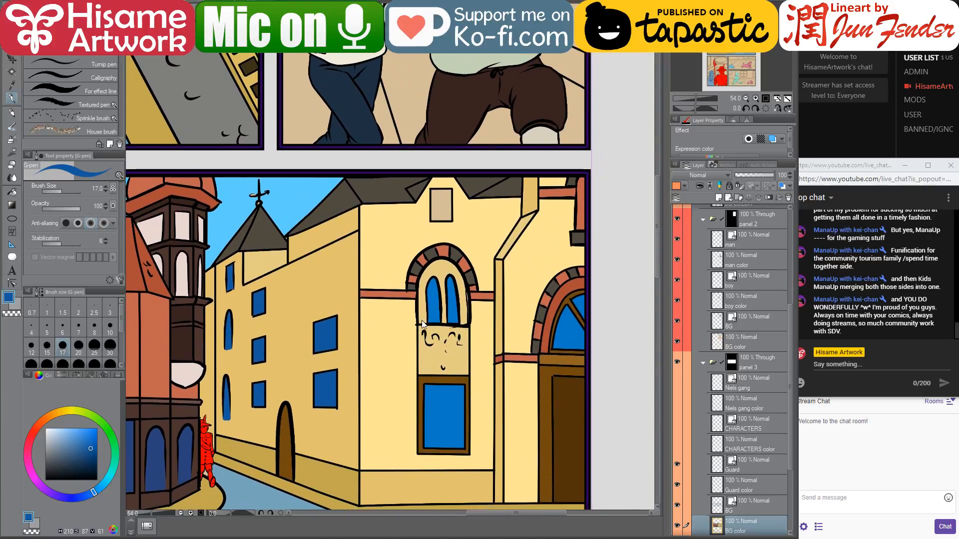
scroll(460, 262, up, 2)
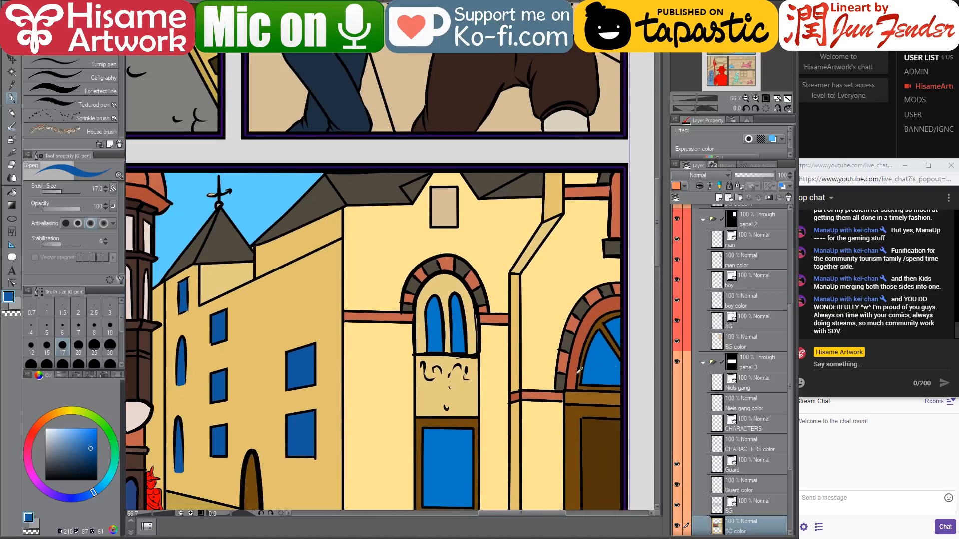
click(12, 193)
click(447, 210)
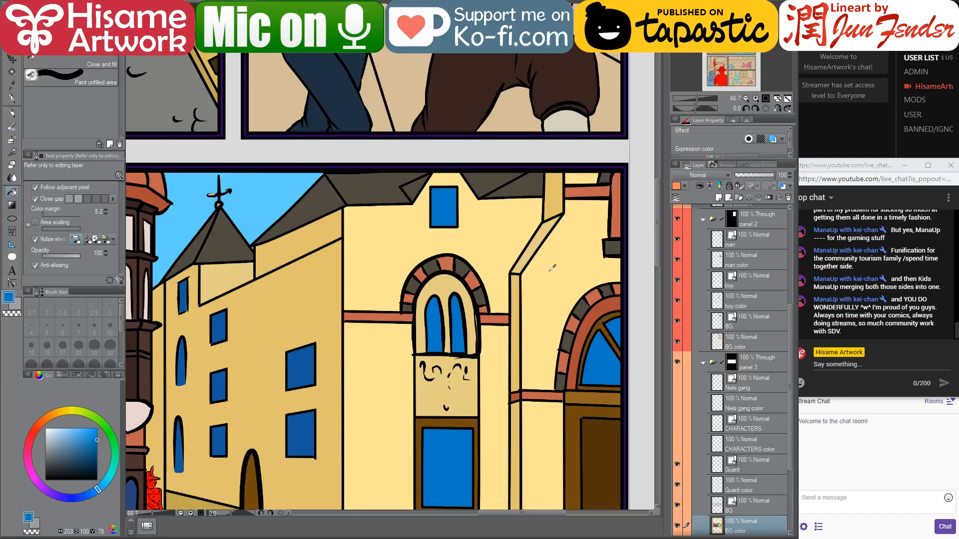
- Make the hidden character layers of panel 3 visible again over the colored background
scroll(553, 268, down, 4)
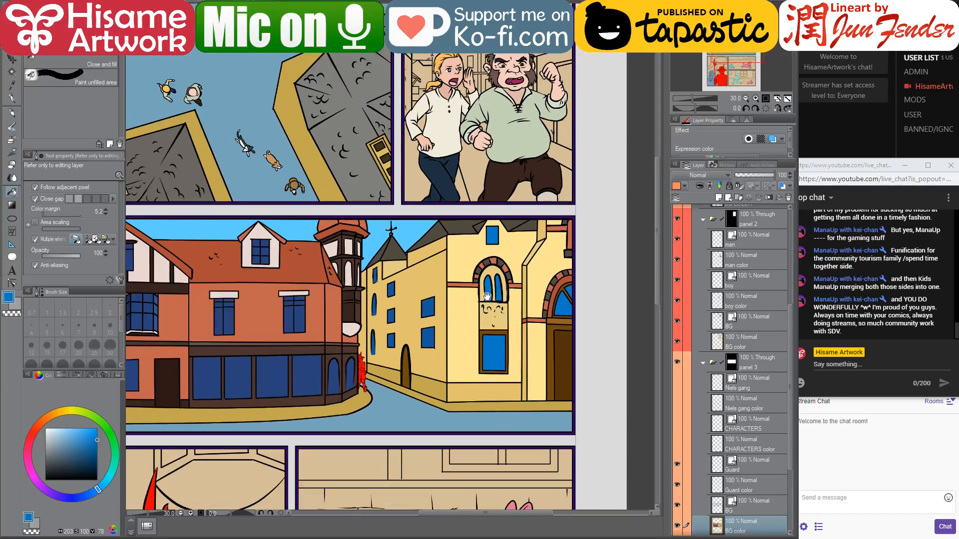
drag(487, 297, 555, 297)
scroll(477, 389, down, 1)
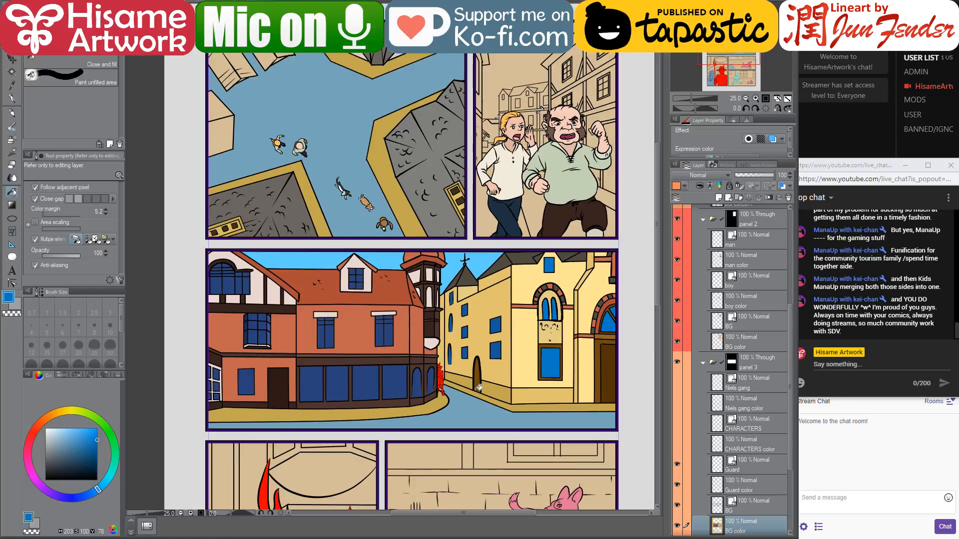
drag(679, 450, 677, 382)
drag(608, 370, 590, 216)
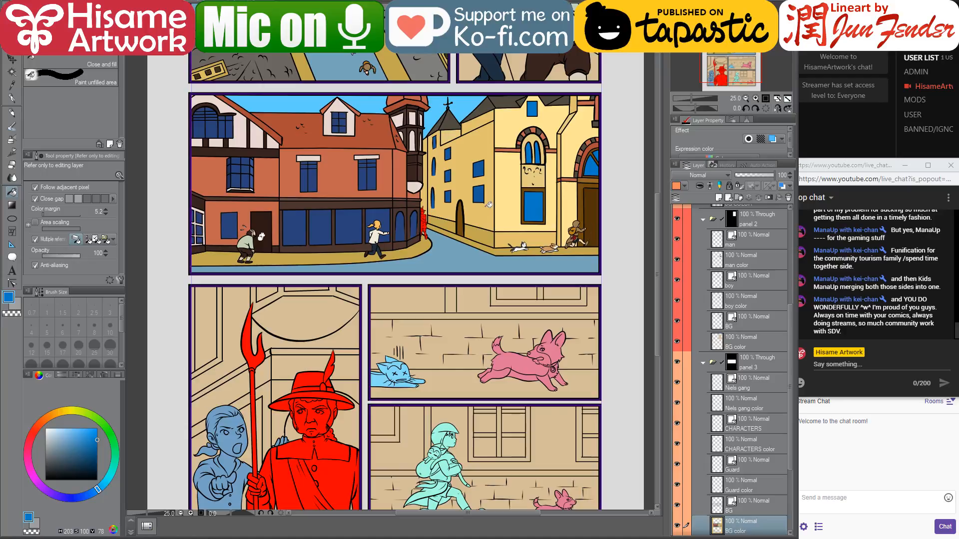
- Activate panel 5's BG color layer and hide the panel's Erwin and Marie line and color layers
drag(449, 302, 440, 251)
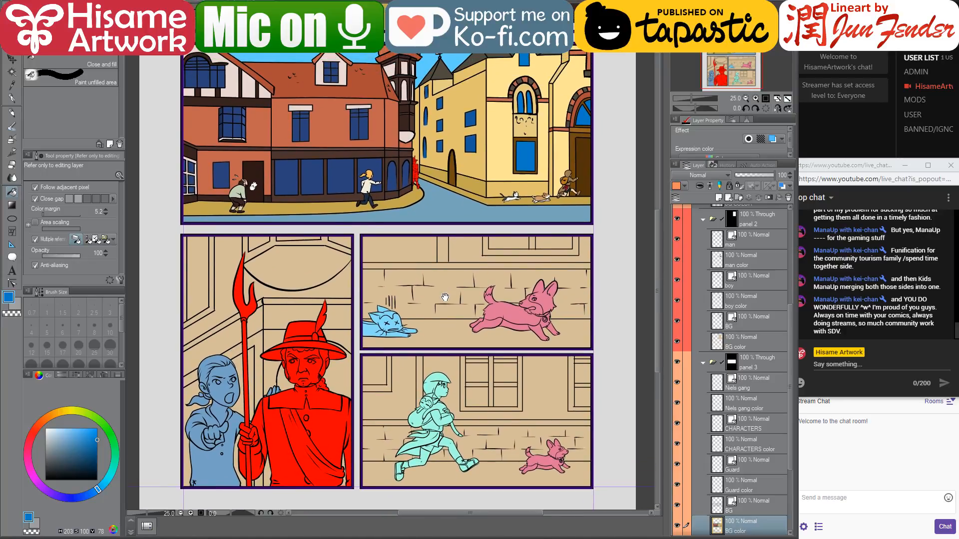
drag(444, 298, 466, 297)
ctrl+shift+click(466, 297)
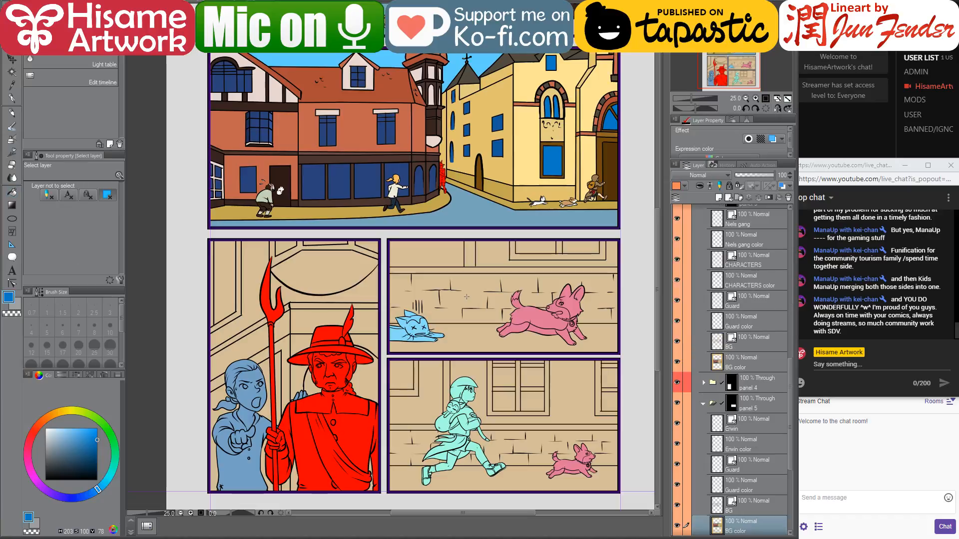
scroll(758, 495, down, 2)
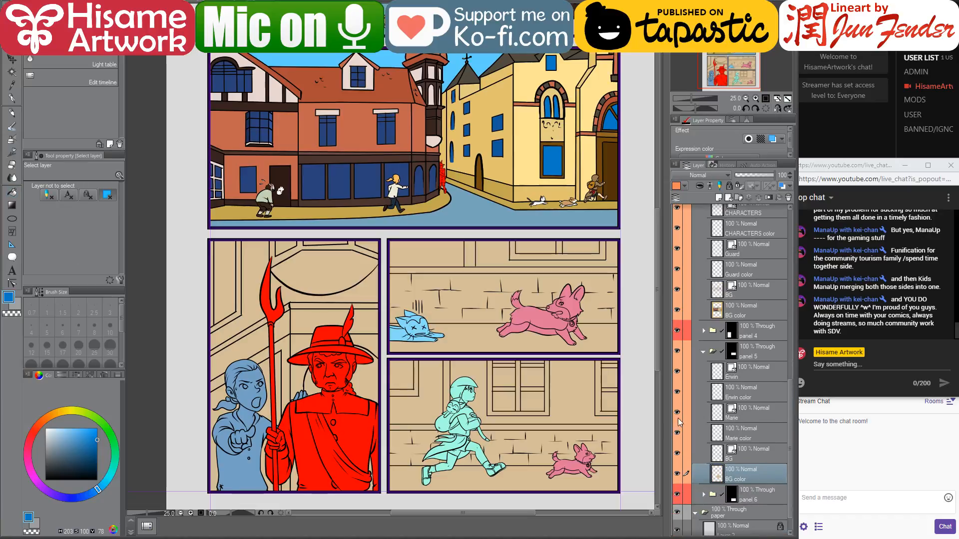
drag(679, 436, 683, 376)
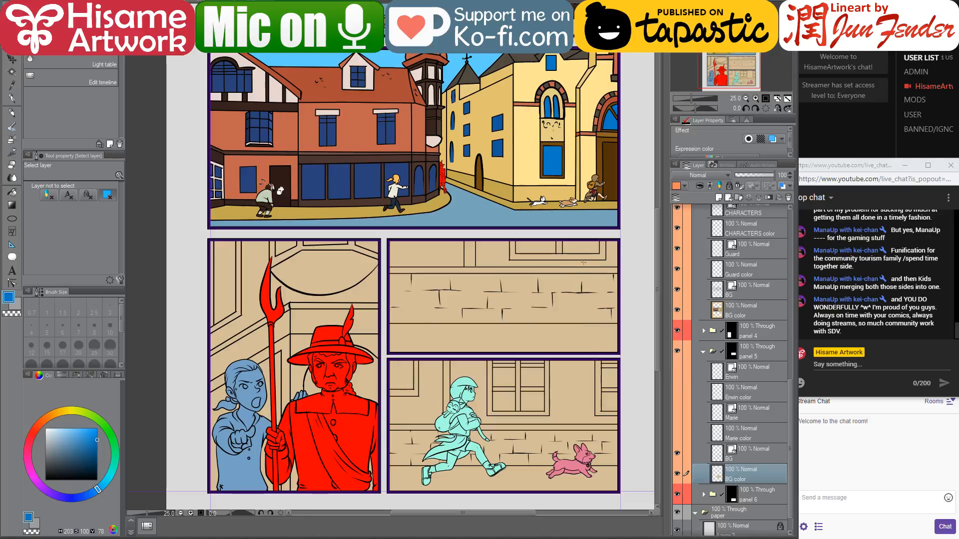
scroll(582, 267, up, 1)
drag(590, 270, 523, 321)
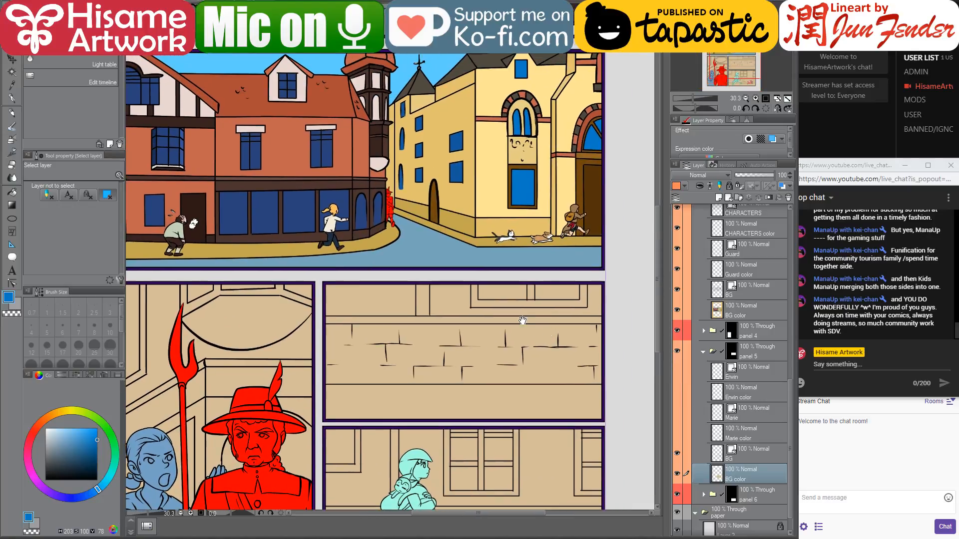
- Fill panel 5's ground strip with the mustard of panel 3's pavement and its brick wall with a light neutral gray
click(12, 194)
alt+click(482, 239)
click(471, 403)
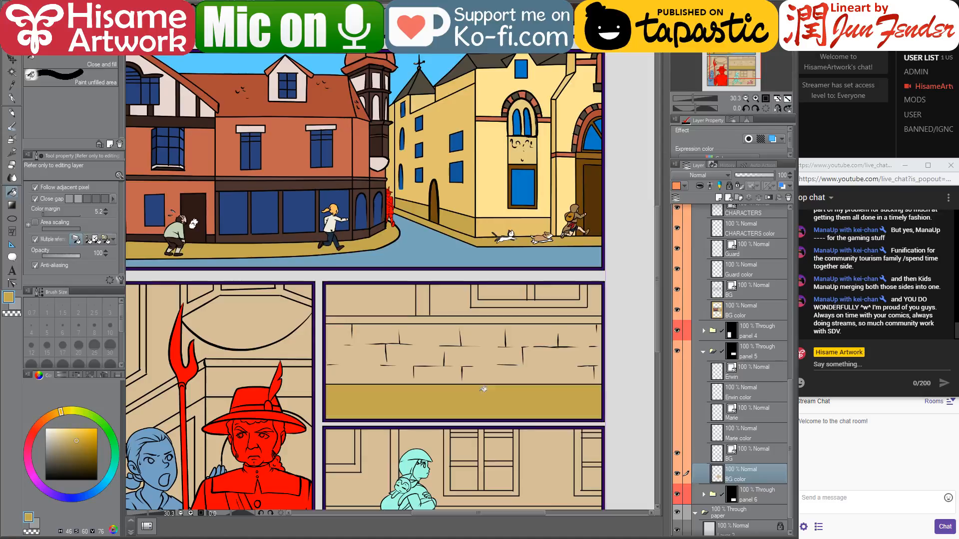
scroll(597, 312, up, 1)
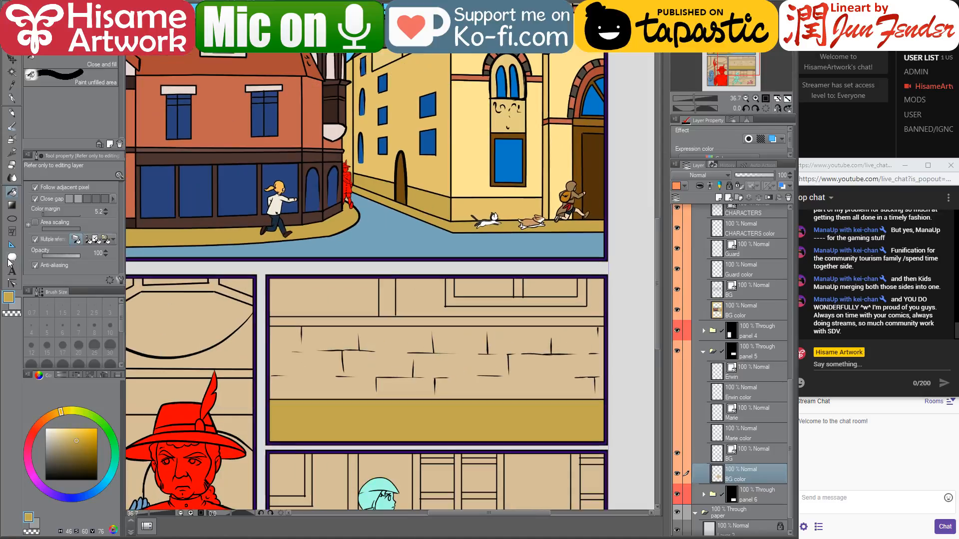
click(49, 457)
click(390, 355)
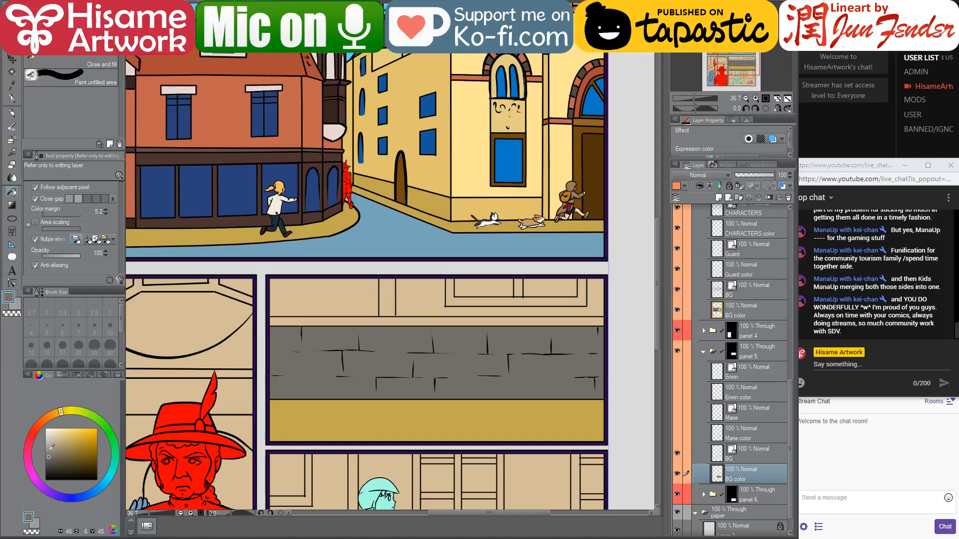
click(362, 353)
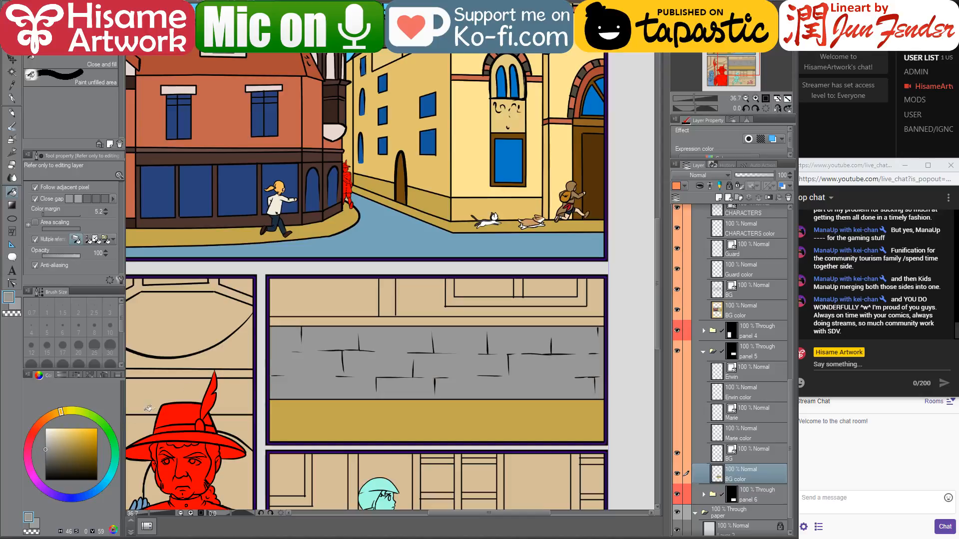
- Fill panel 5's upper wall with a warm off-white and its window panes with the dark blue of panel 3's shop windows
alt+click(337, 120)
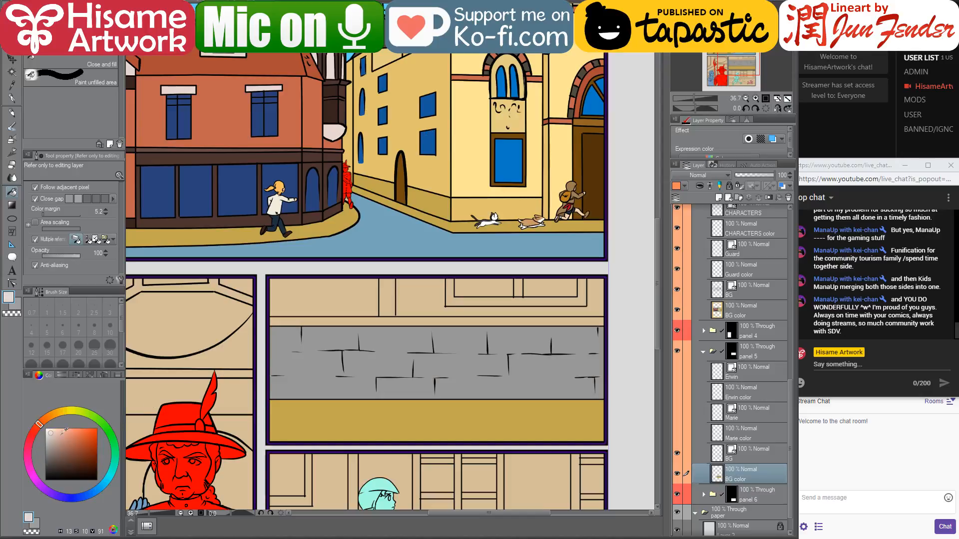
click(53, 419)
click(352, 295)
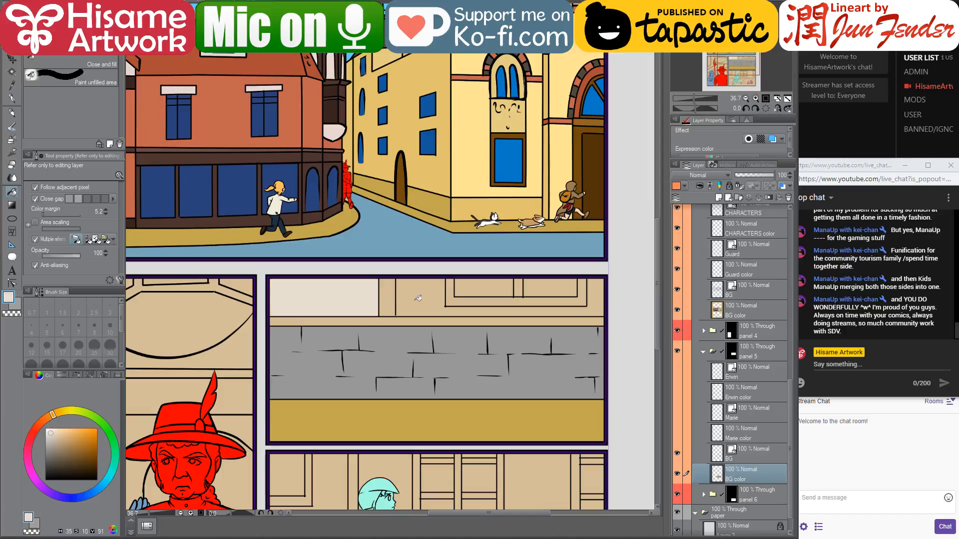
click(418, 298)
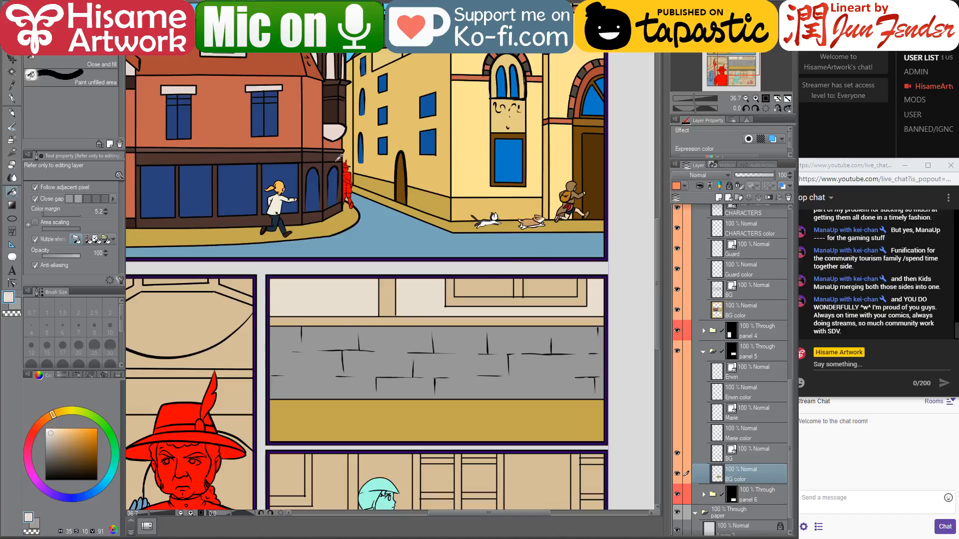
alt+click(316, 175)
click(482, 286)
click(534, 284)
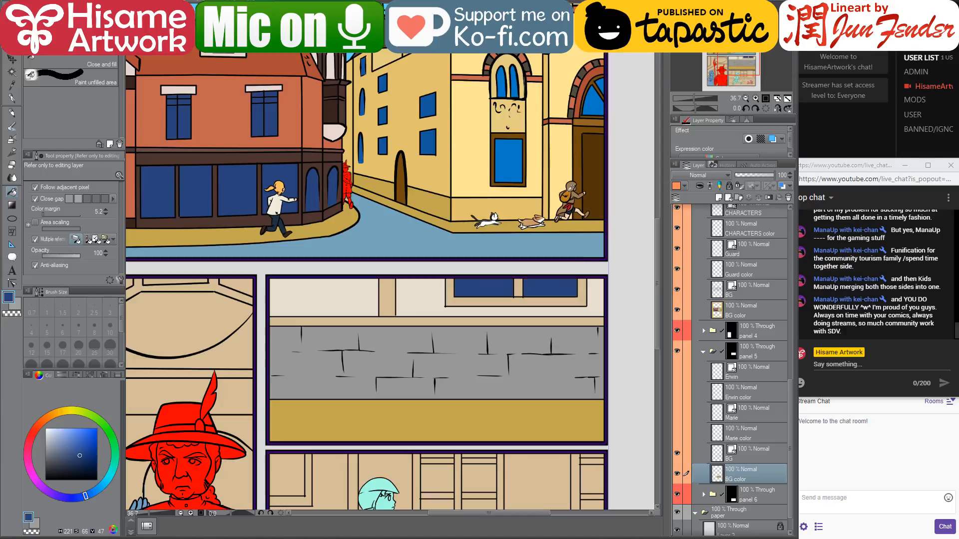
- Fill panel 5's horizontal beam, vertical post and window frame with the dark brown of the Corn Exchange door
alt+click(594, 168)
click(396, 321)
click(387, 300)
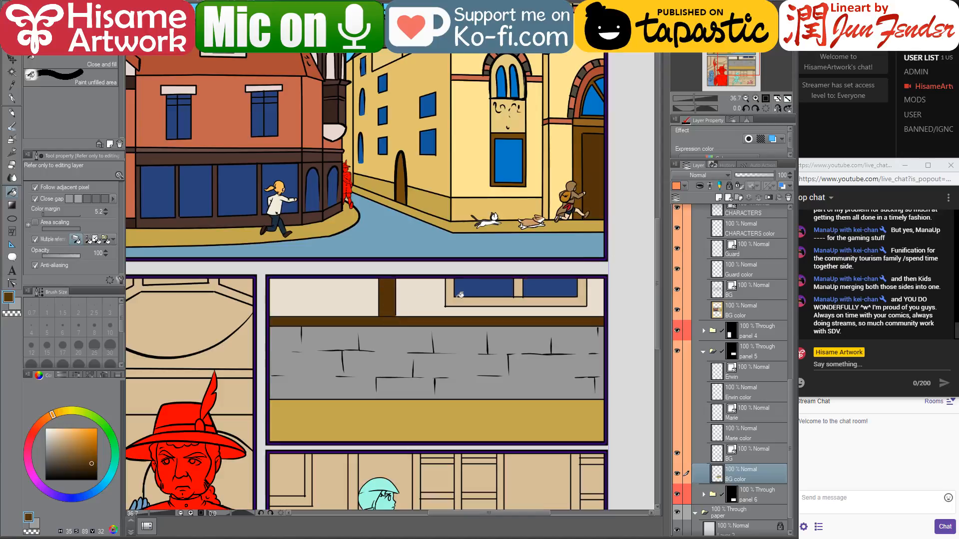
click(458, 299)
click(521, 292)
- Show panel 5's Erwin and Marie layers again and select the pink dog's shape with the Marie color layer active
scroll(487, 341, down, 3)
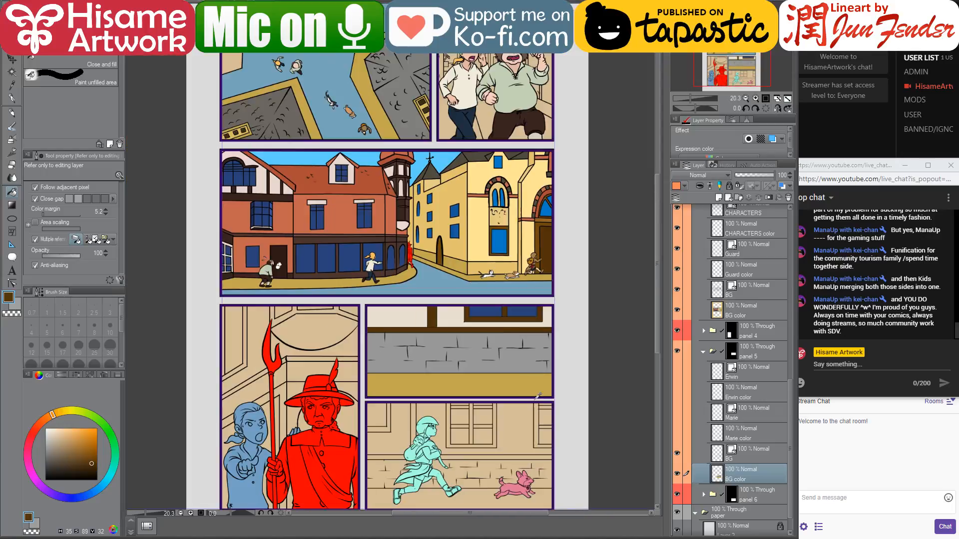
drag(677, 433, 672, 386)
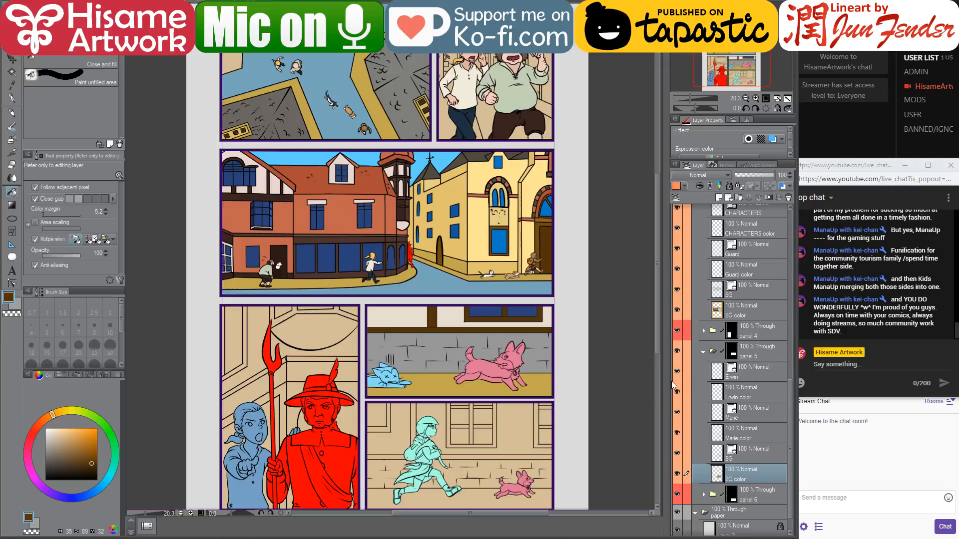
click(719, 413)
ctrl+click(718, 413)
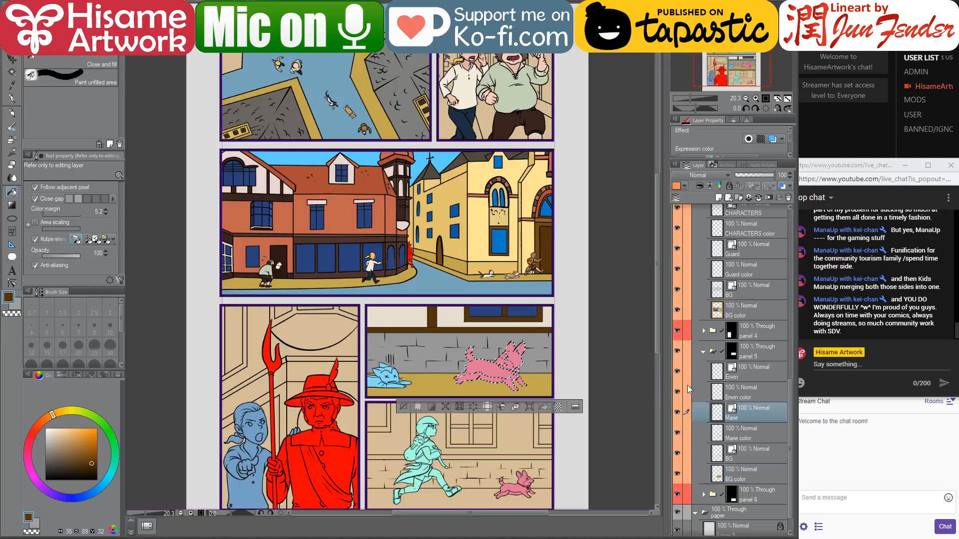
click(719, 435)
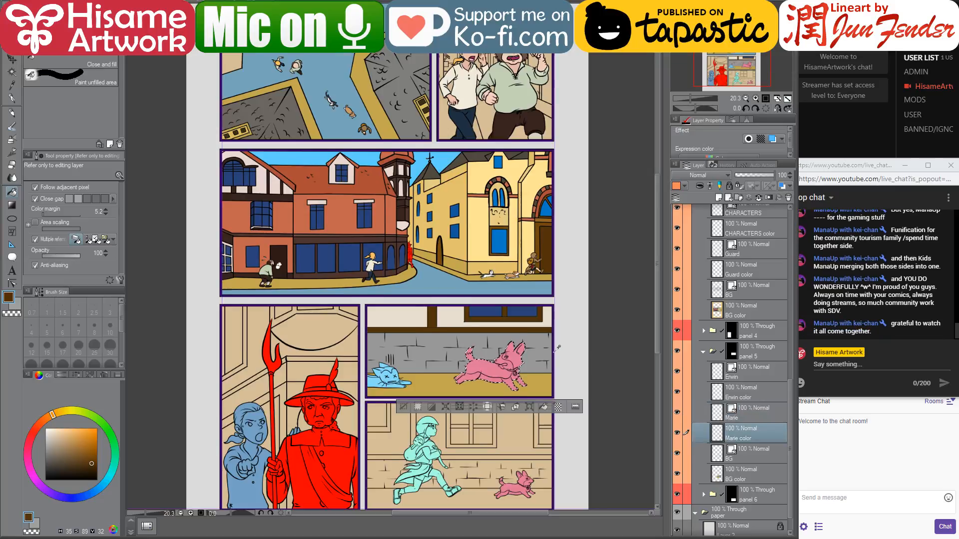
scroll(540, 368, up, 2)
scroll(539, 367, up, 2)
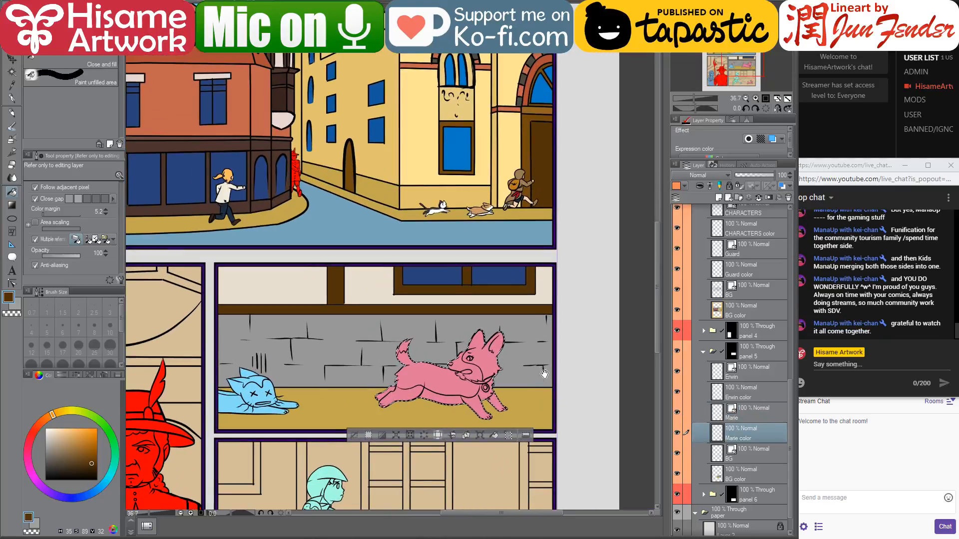
- Paint the whole selected dog in panel 5 with panel 3's dog tan, using the G-pen at brush size 700
drag(523, 365, 517, 395)
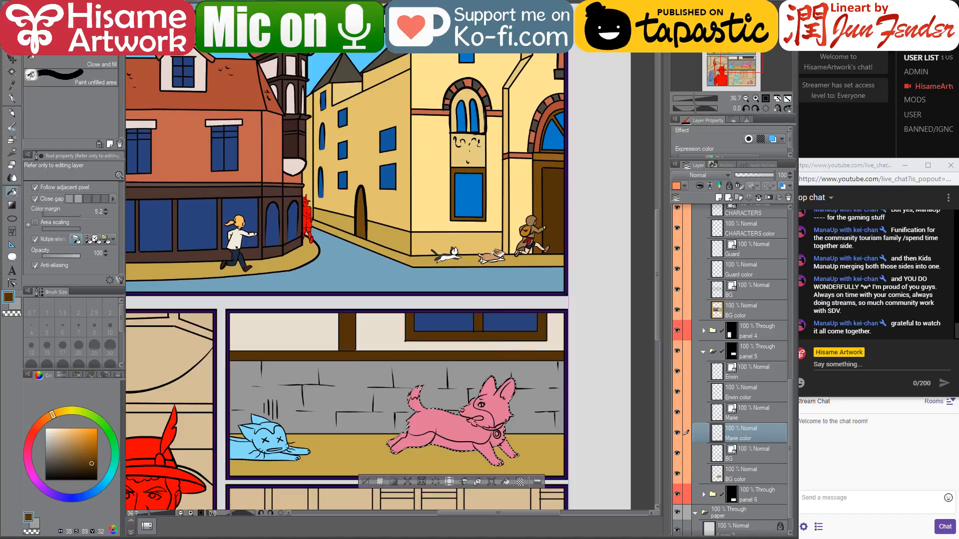
alt+click(493, 255)
click(14, 99)
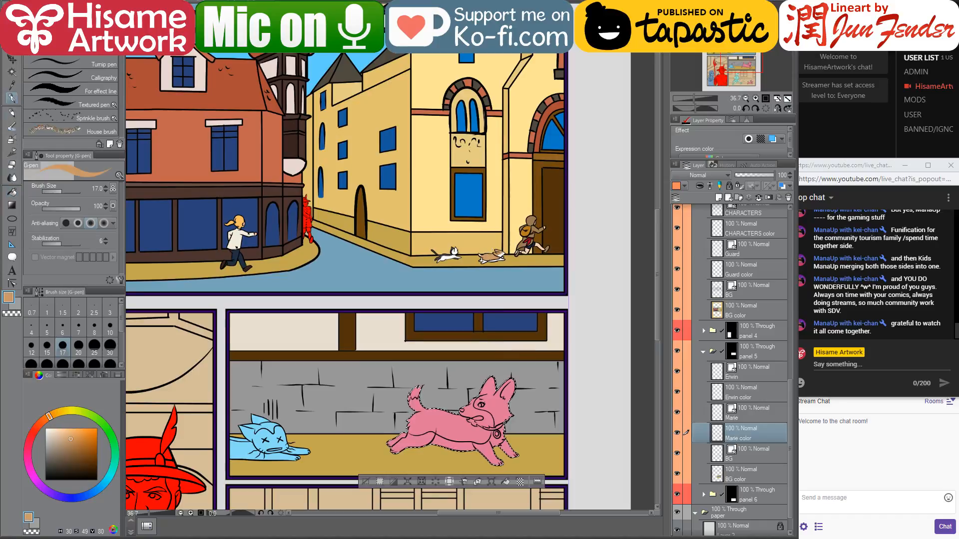
key(bracketright)
key(bracketright)
key(bracketright)
key(bracketright)
key(bracketright)
key(bracketright)
key(bracketright)
key(bracketright)
key(bracketright)
key(bracketright)
key(bracketright)
key(bracketright)
key(bracketright)
key(bracketright)
key(bracketright)
key(bracketright)
key(bracketright)
key(bracketright)
key(bracketright)
drag(403, 407, 570, 440)
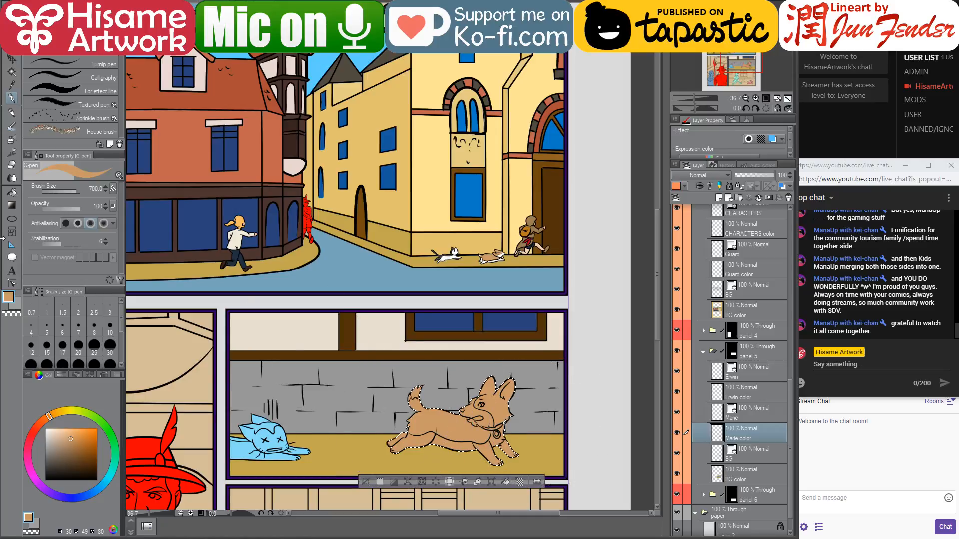
- Fill the dog's legs and belly with white sampled from panel 3, undoing the fill that does not fit
click(13, 193)
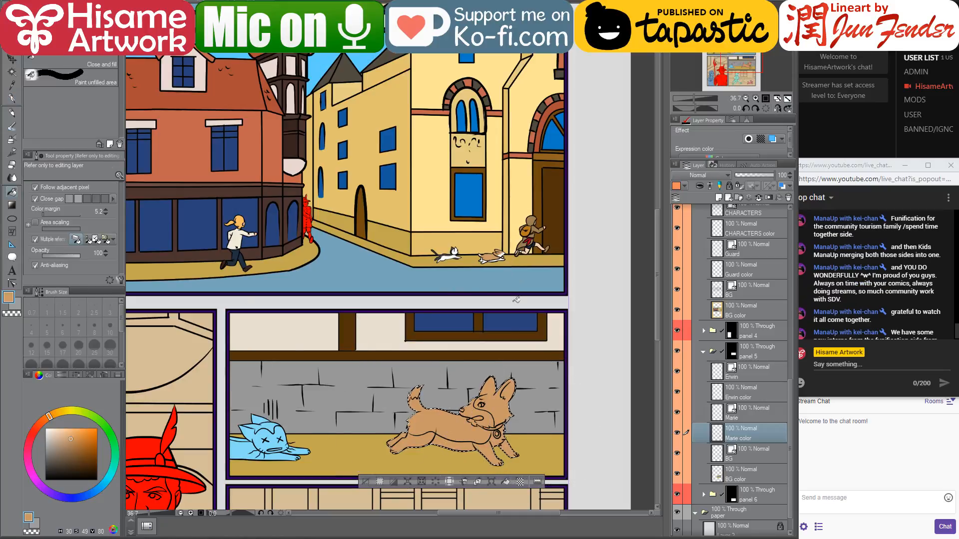
scroll(496, 352, up, 1)
alt+click(433, 218)
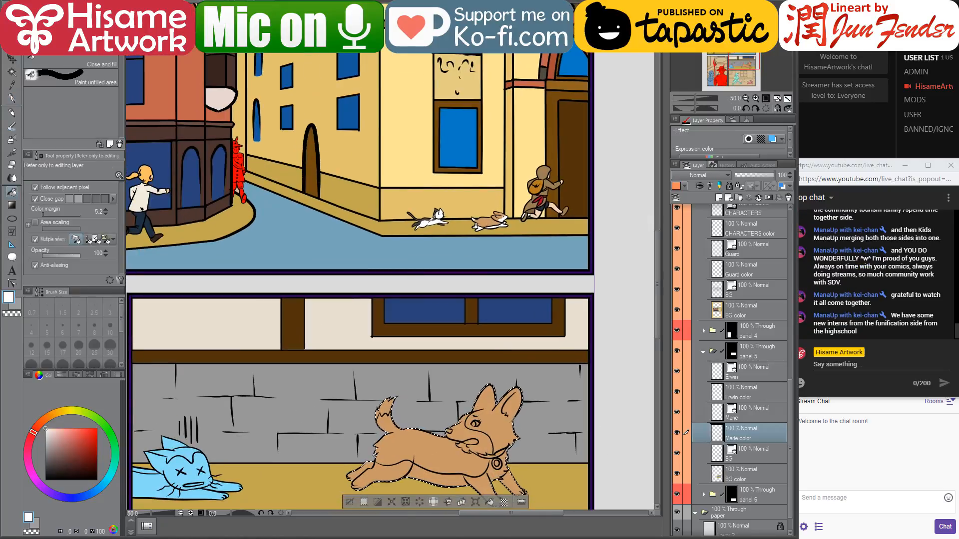
drag(510, 421, 517, 332)
drag(451, 386, 367, 386)
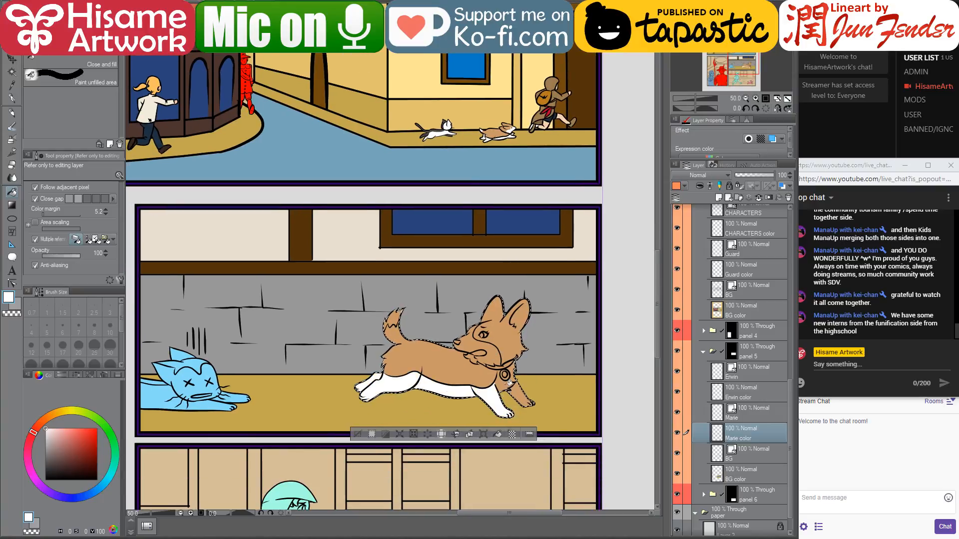
click(499, 395)
key(ctrl+z)
- Adjust the control points of the dog's body line beside the collar on the Marie line layer
scroll(499, 402, up, 5)
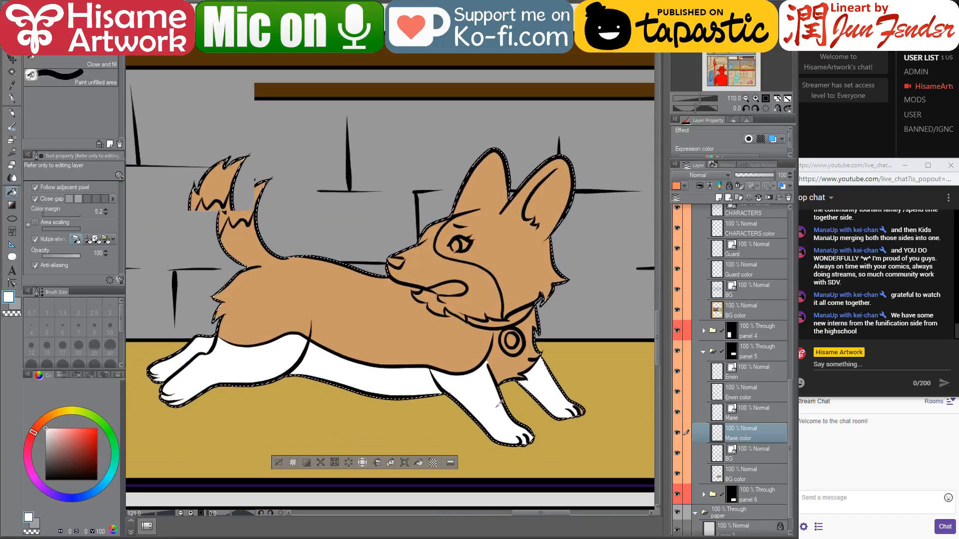
scroll(499, 402, up, 1)
drag(500, 345, 550, 393)
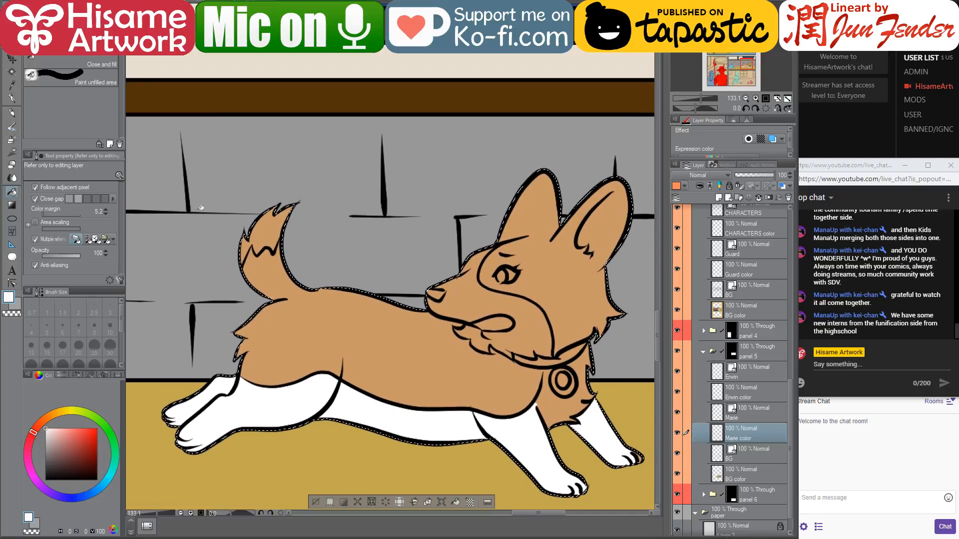
click(13, 284)
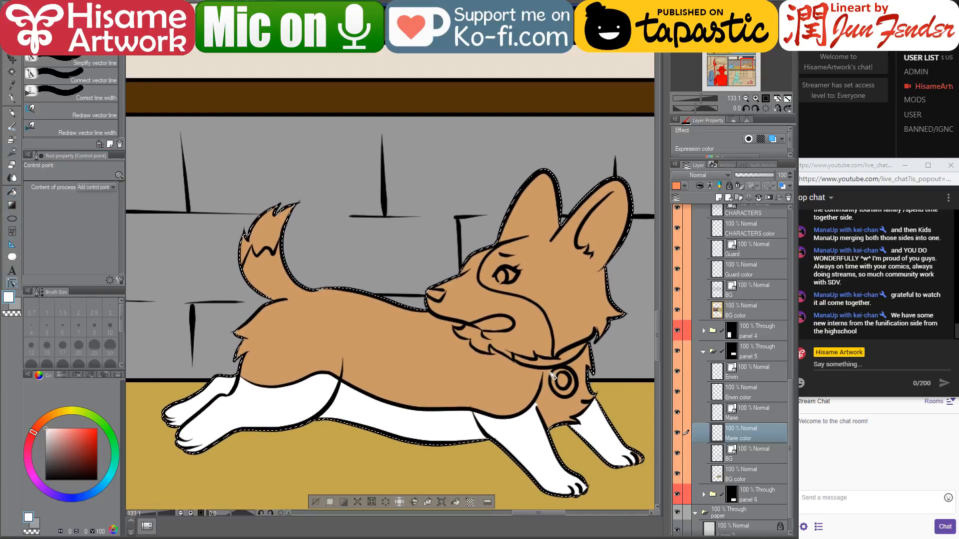
ctrl+shift+click(544, 376)
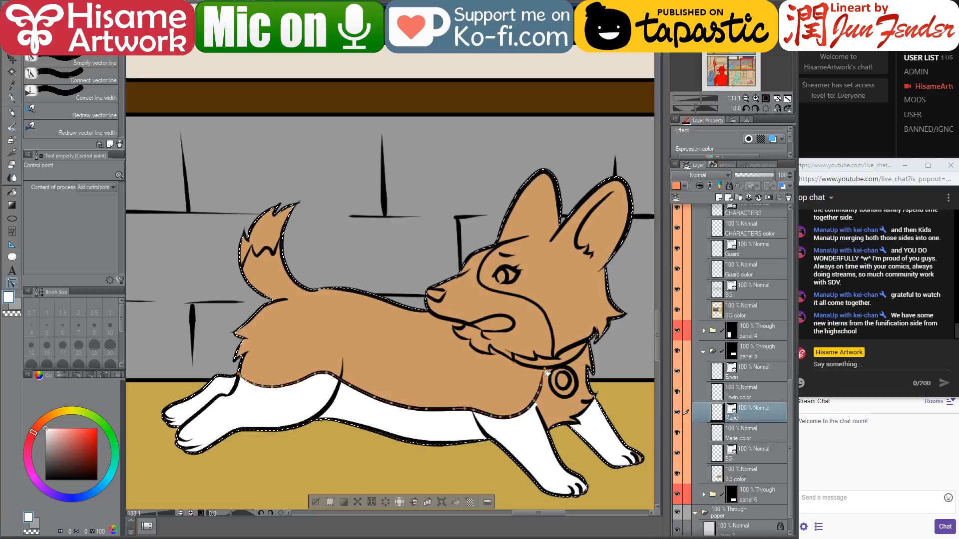
- Fill the dog's chest, tail tip and muzzle with white on the Marie color layer
click(12, 191)
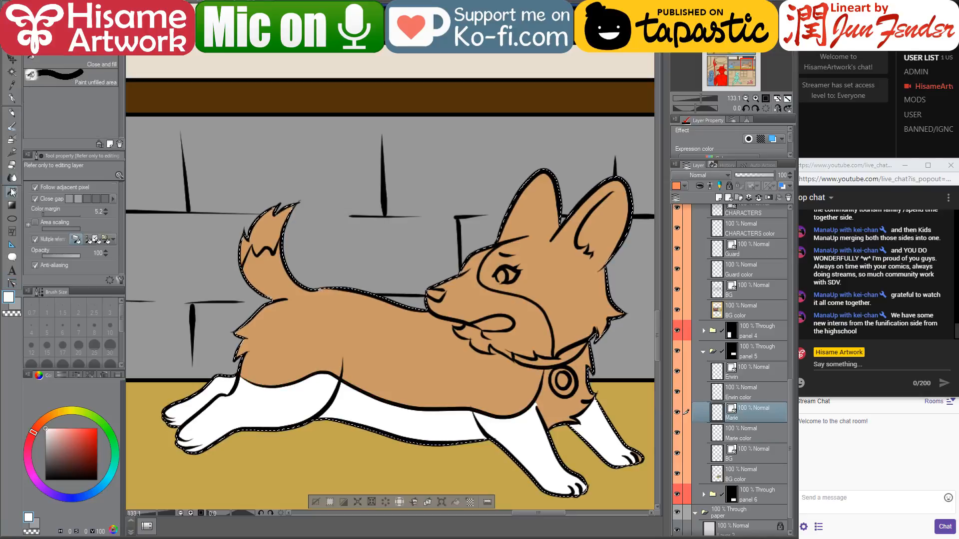
click(722, 435)
drag(252, 224, 270, 233)
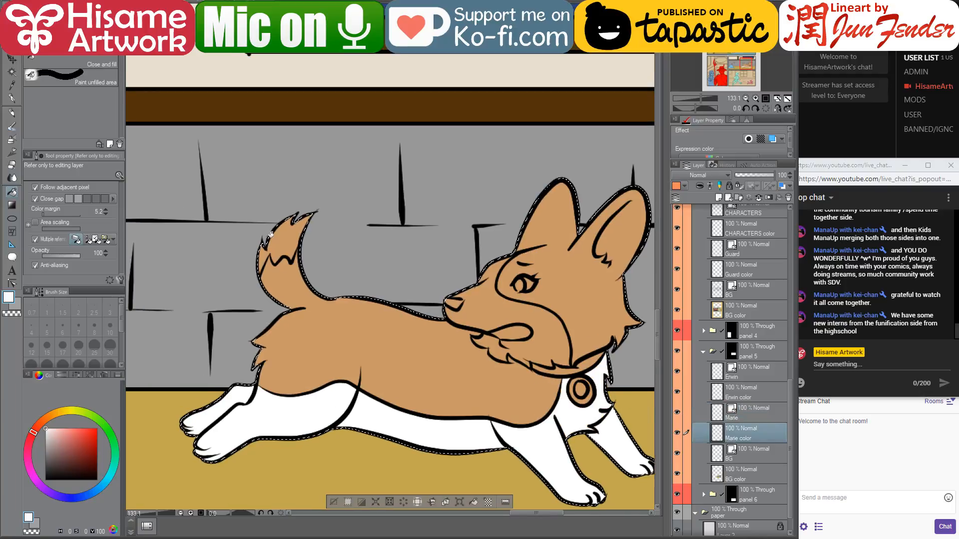
drag(364, 253, 274, 281)
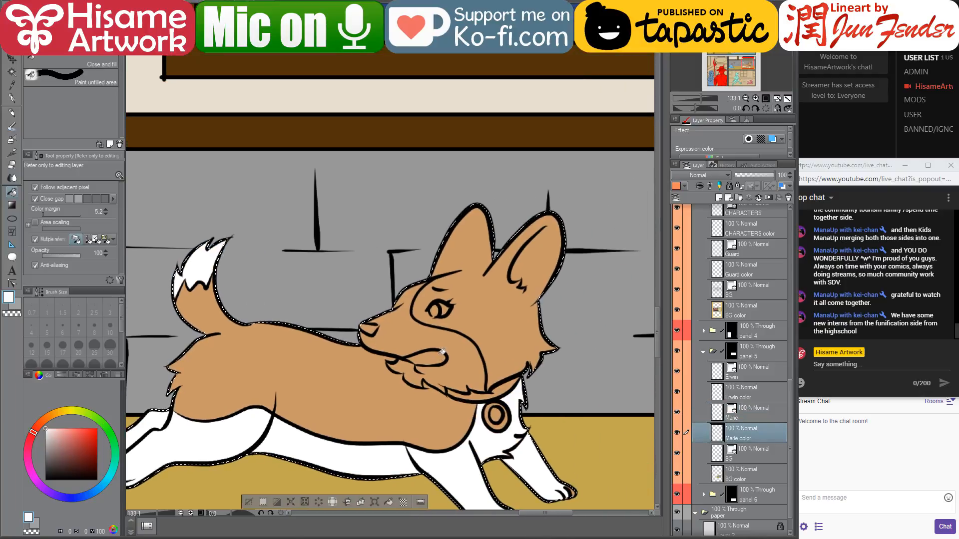
scroll(472, 379, up, 3)
click(451, 351)
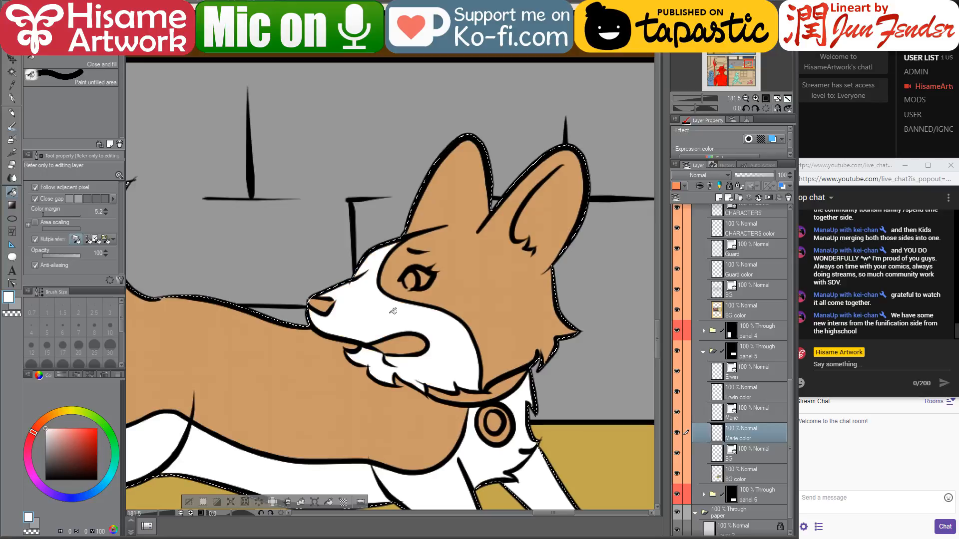
- Fill the dog's mouth with the magenta of the hooded character's mouth on the page_96 reference
scroll(546, 421, down, 5)
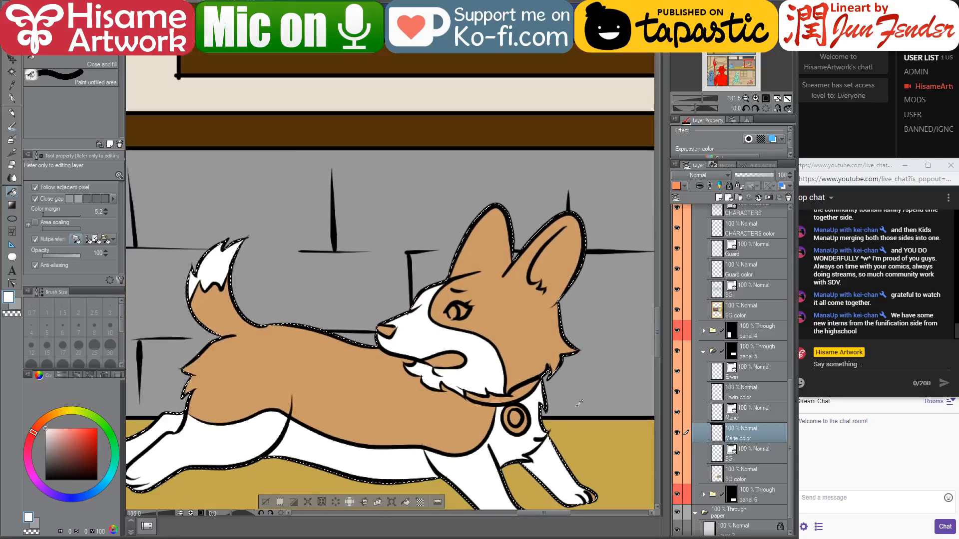
scroll(579, 402, down, 1)
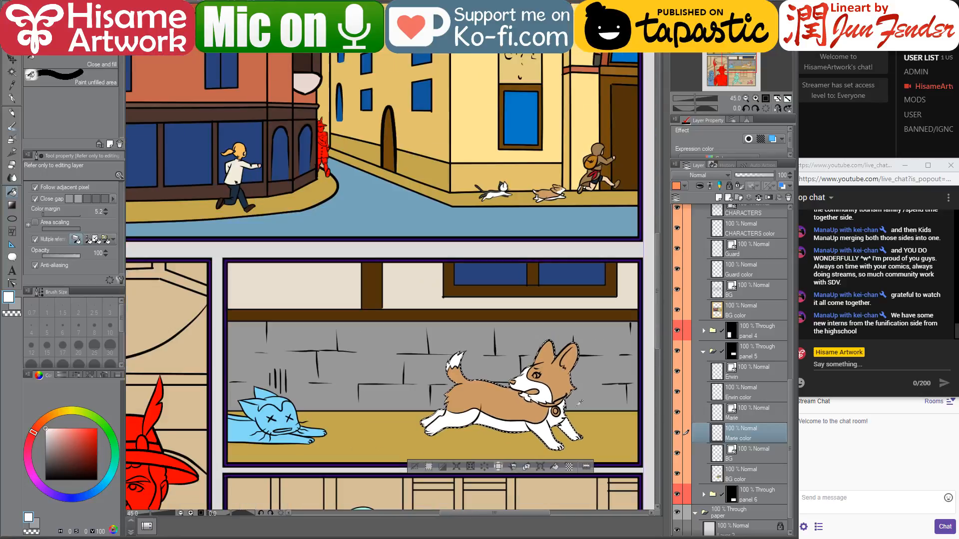
scroll(580, 402, up, 5)
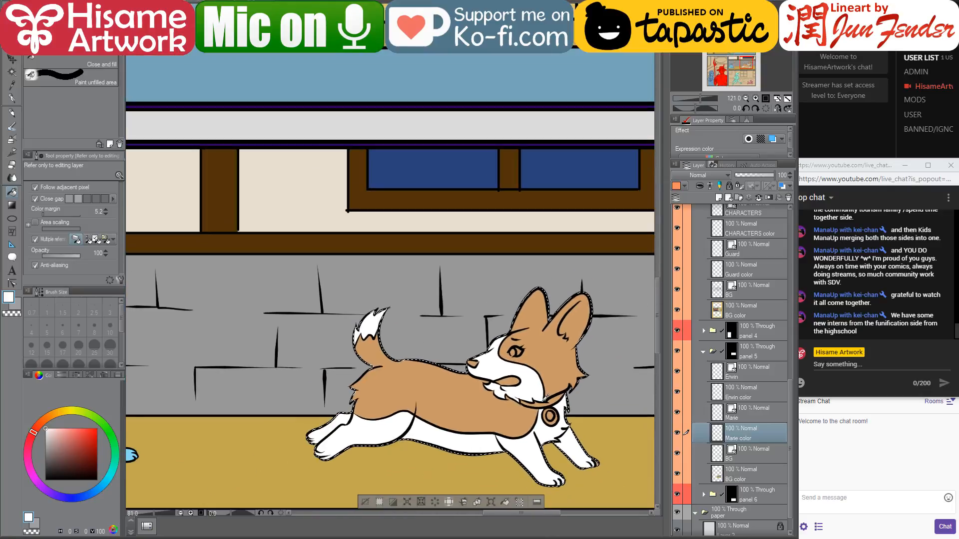
scroll(545, 398, down, 1)
key(ctrl+Tab)
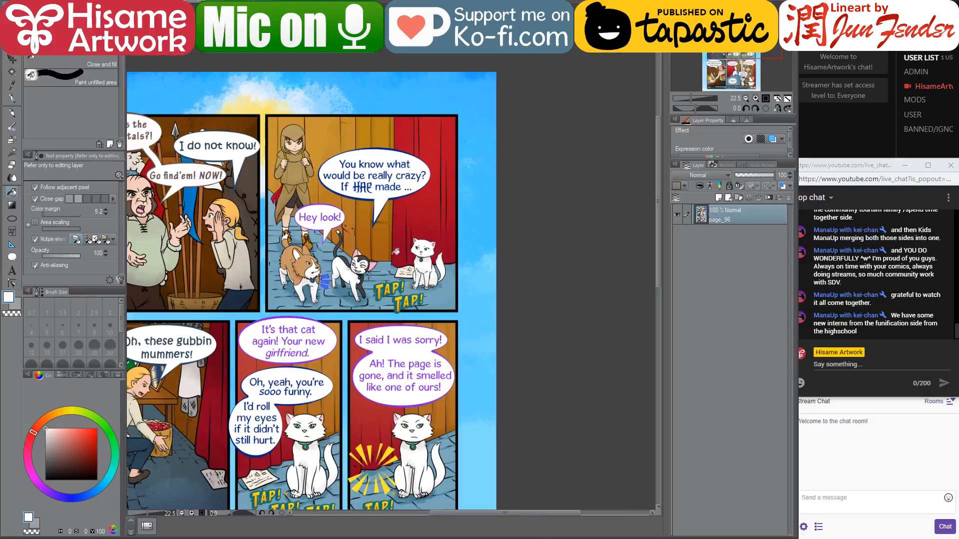
drag(396, 339, 544, 224)
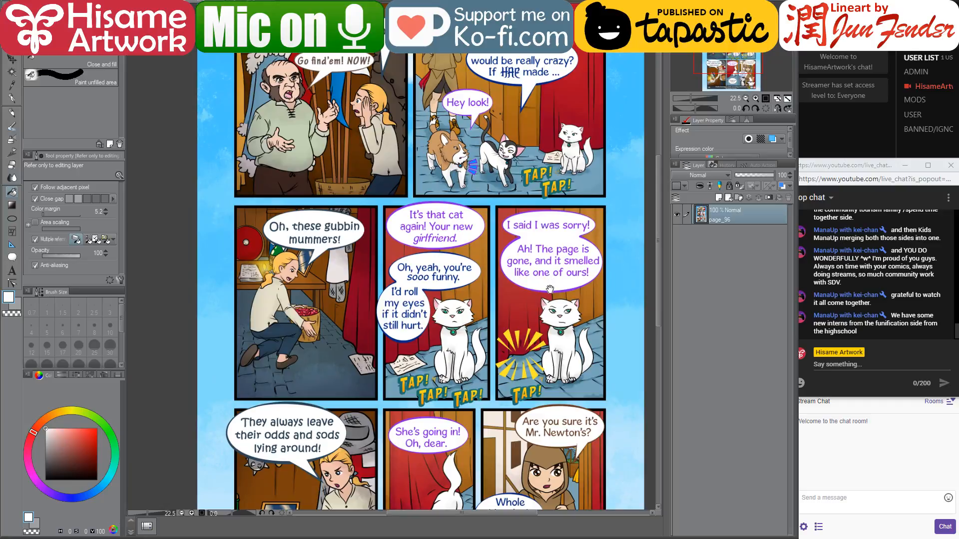
drag(550, 289, 526, 192)
scroll(539, 381, up, 1)
drag(540, 381, 540, 347)
scroll(524, 357, up, 6)
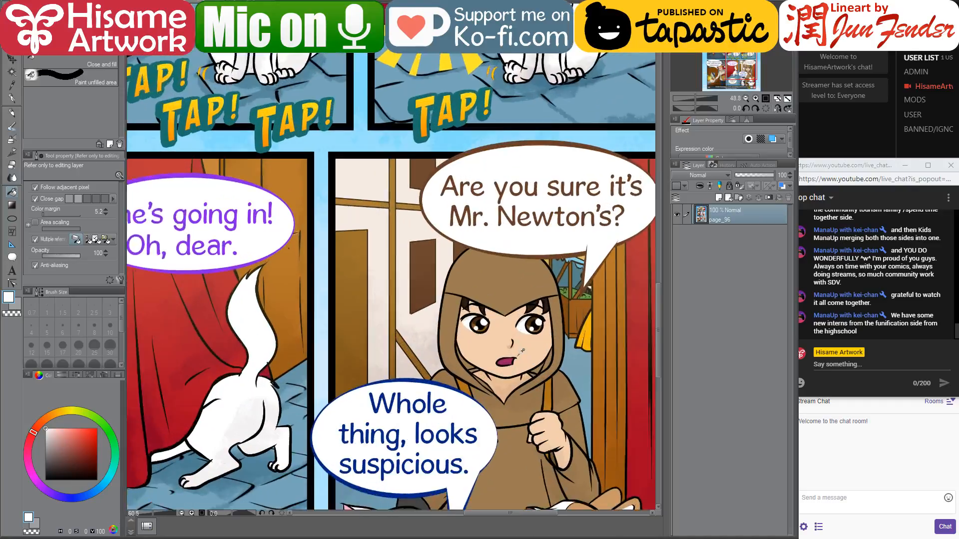
alt+click(504, 364)
key(ctrl+Tab)
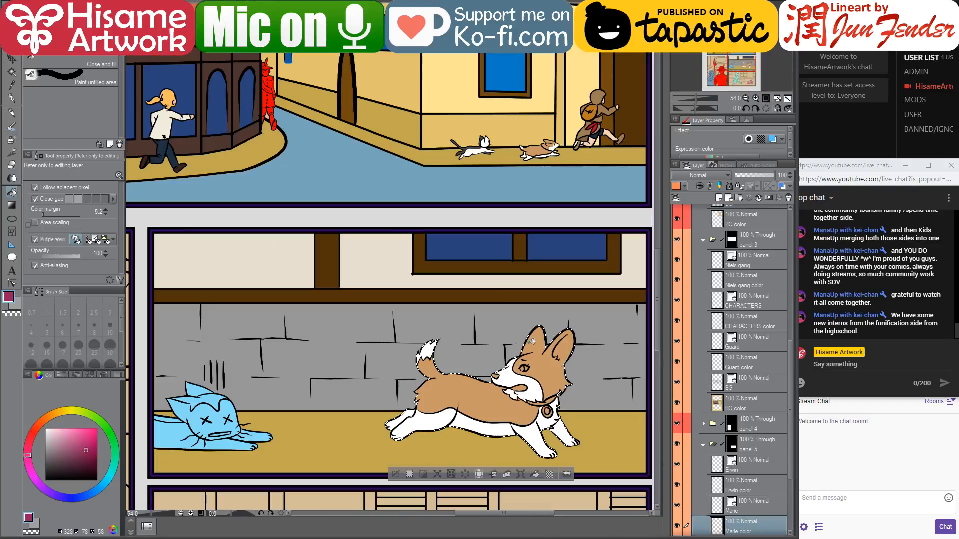
click(520, 387)
- Fill the dog's nose with the brown of the hooded character's eyes on the page_96 reference
key(ctrl+Tab)
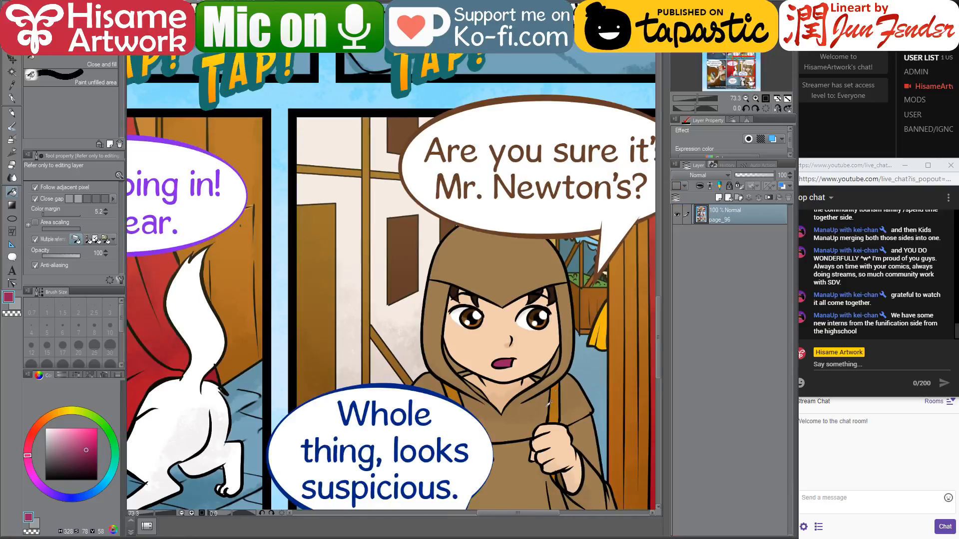
scroll(497, 354, up, 3)
alt+click(423, 263)
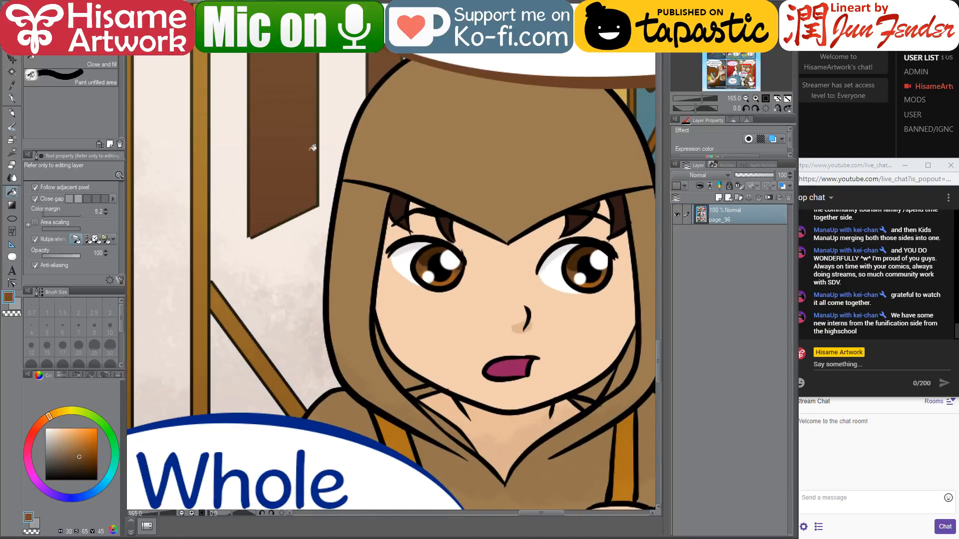
key(ctrl+Tab)
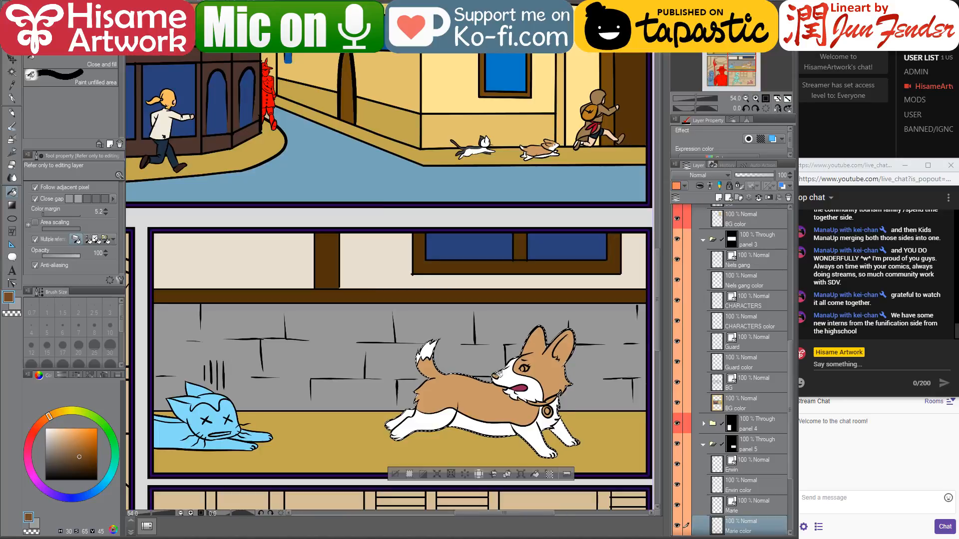
scroll(556, 404, up, 2)
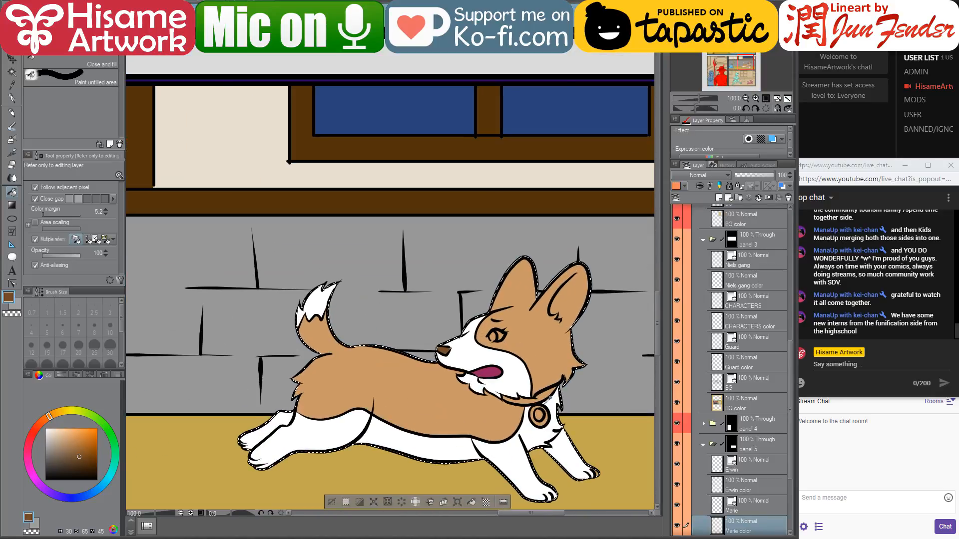
- Paint the dog's eye white using white sampled from its muzzle and the G-pen at brush size 20
scroll(527, 394, up, 3)
alt+click(424, 274)
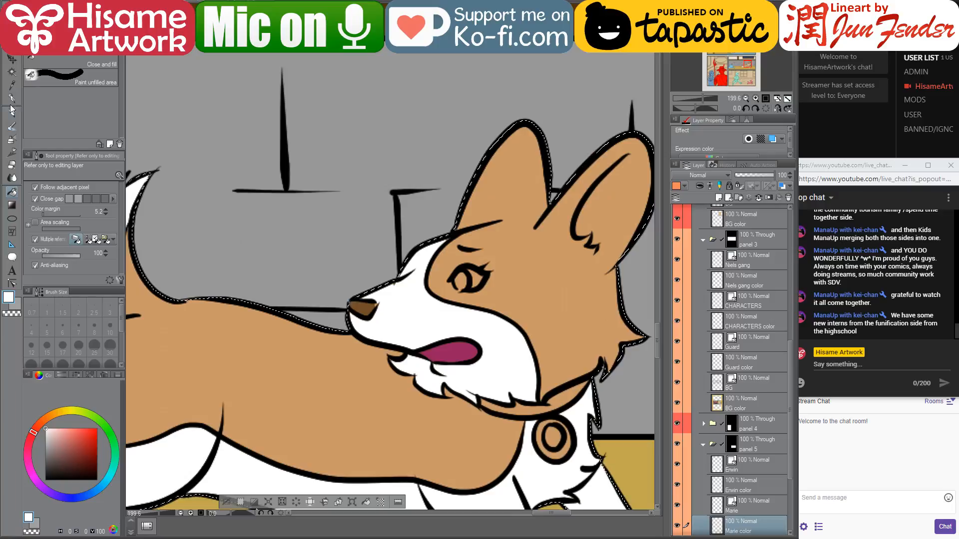
key(p)
key(bracketleft)
key(bracketleft)
key(bracketleft)
key(bracketleft)
key(bracketleft)
key(bracketleft)
key(bracketleft)
key(bracketleft)
key(bracketleft)
key(bracketleft)
key(bracketleft)
key(bracketleft)
key(bracketleft)
key(bracketleft)
key(bracketleft)
key(bracketleft)
key(bracketleft)
key(bracketleft)
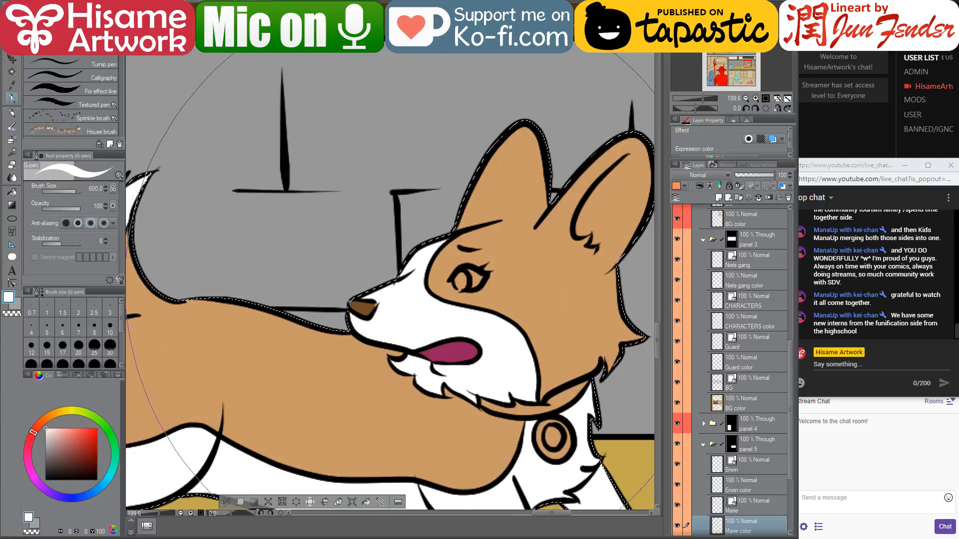
drag(469, 278, 475, 279)
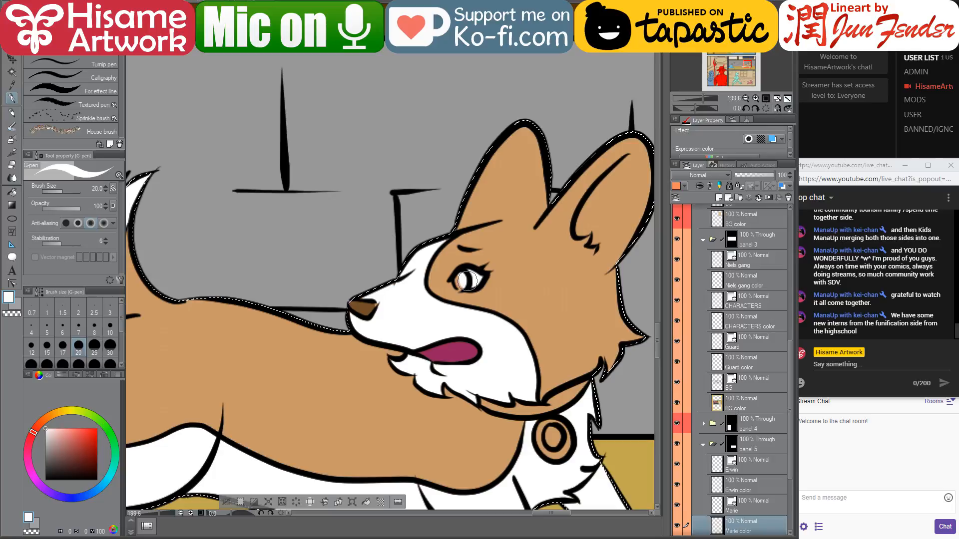
- Fill the iris of the dog's eye with the brown of its nose
alt+click(364, 306)
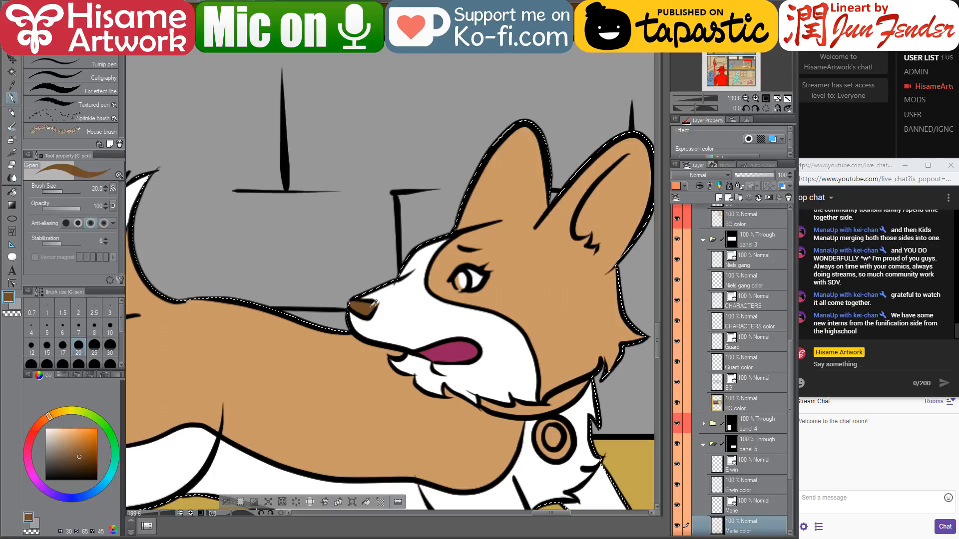
click(12, 192)
click(463, 280)
click(461, 282)
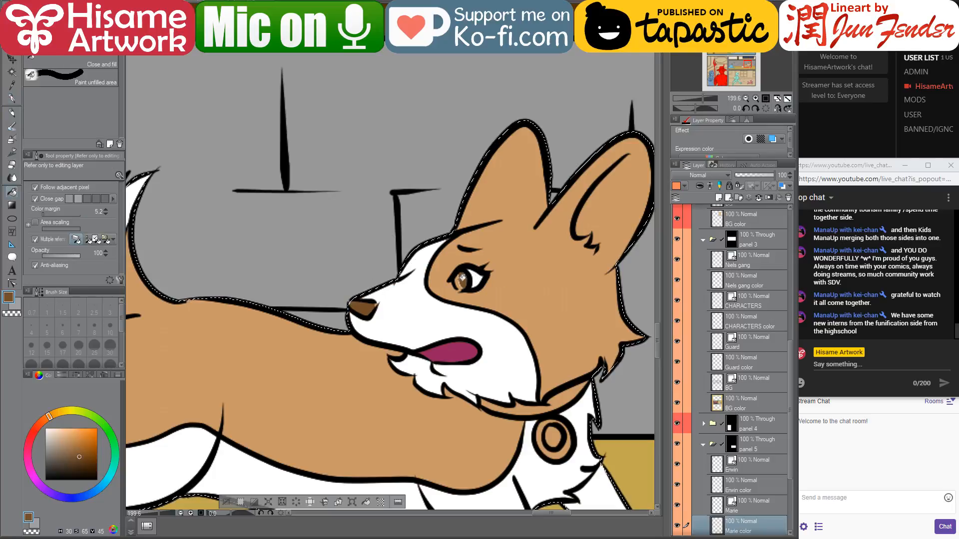
click(460, 281)
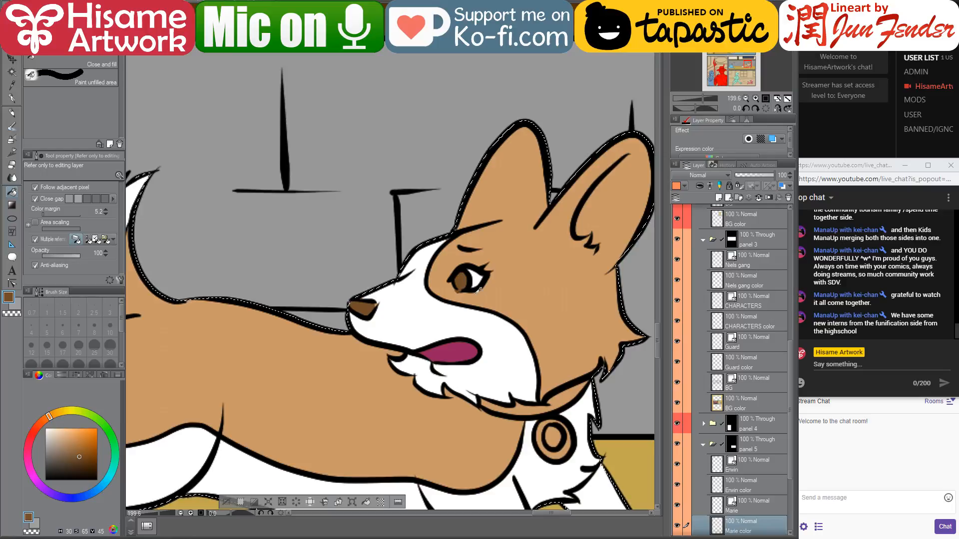
- Touch up the dog's nose with the G-pen, using brown at brush size 10 and sampled muzzle white at size 8
scroll(463, 276, up, 1)
click(12, 99)
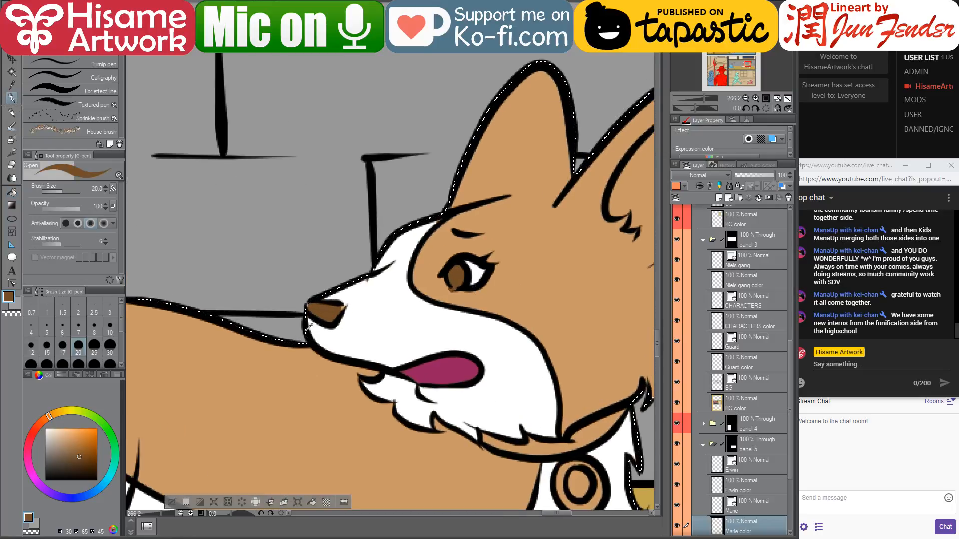
key(bracketleft)
key(bracketleft)
key(bracketleft)
key(bracketleft)
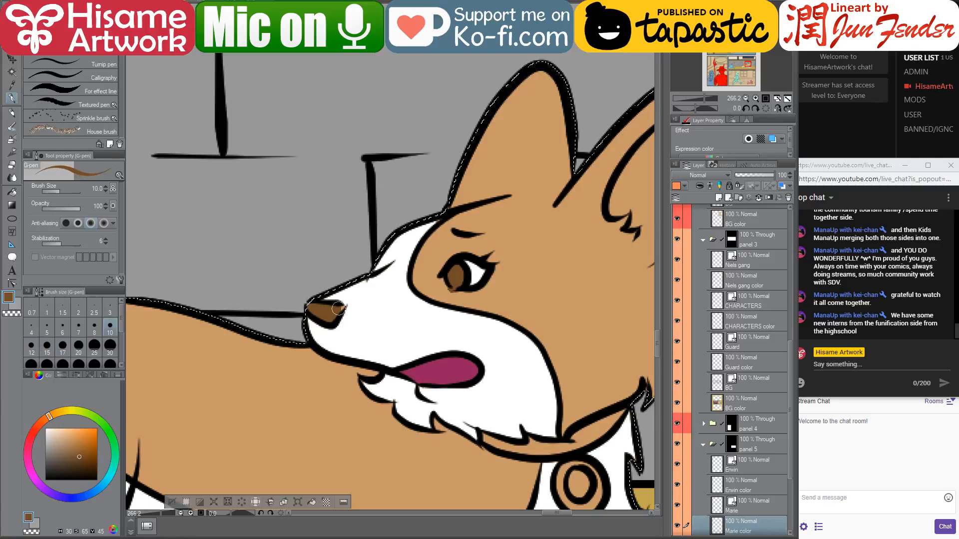
drag(340, 310, 342, 308)
alt+click(347, 292)
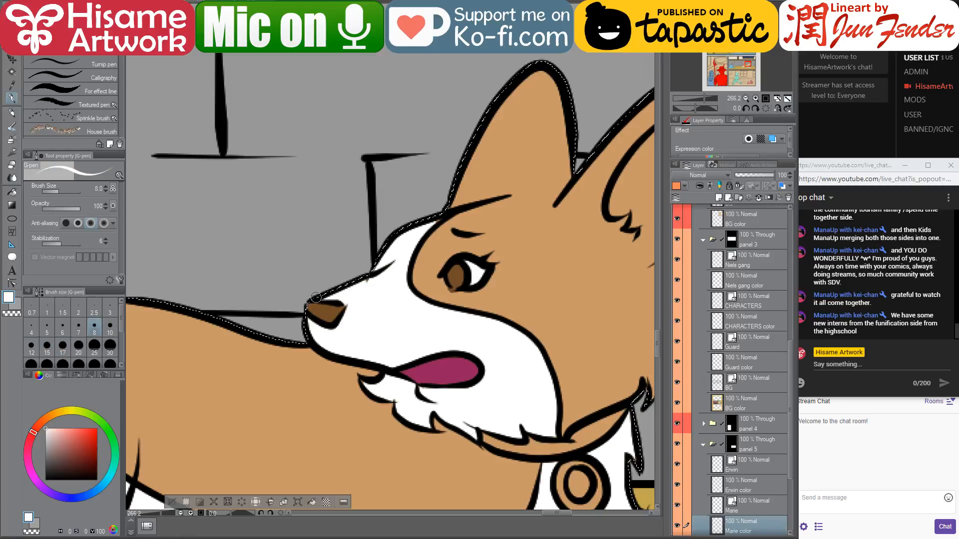
- Touch up the tan fur under the dog's eye and the magenta mouth with colors sampled from each area
alt+click(452, 295)
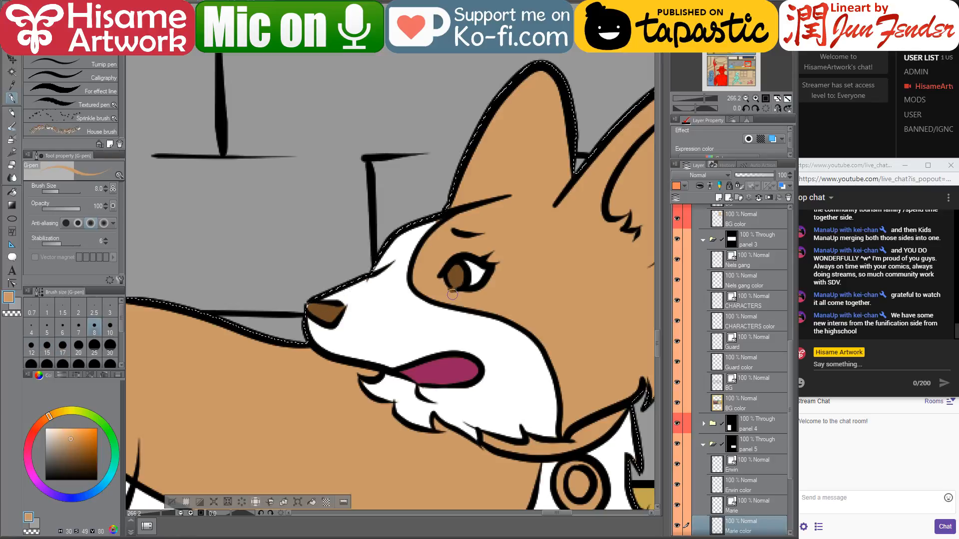
alt+click(424, 360)
click(11, 192)
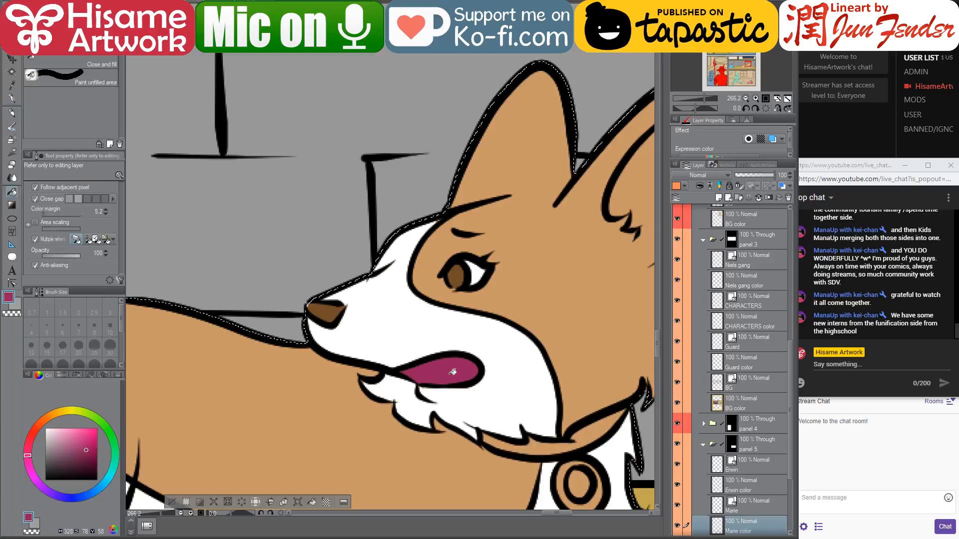
scroll(400, 368, down, 2)
scroll(471, 359, up, 1)
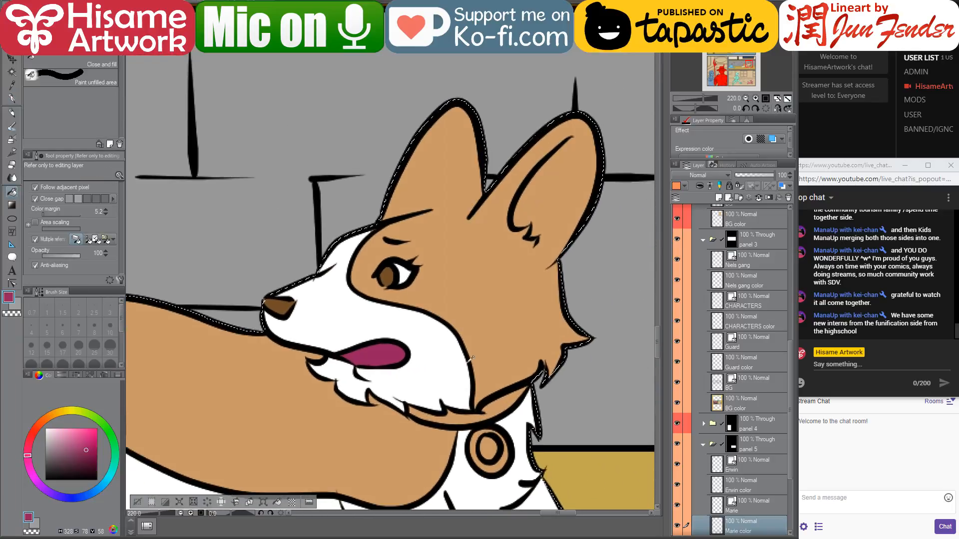
- Sample the white of the dog's muzzle as the G-pen color
alt+click(413, 314)
click(10, 98)
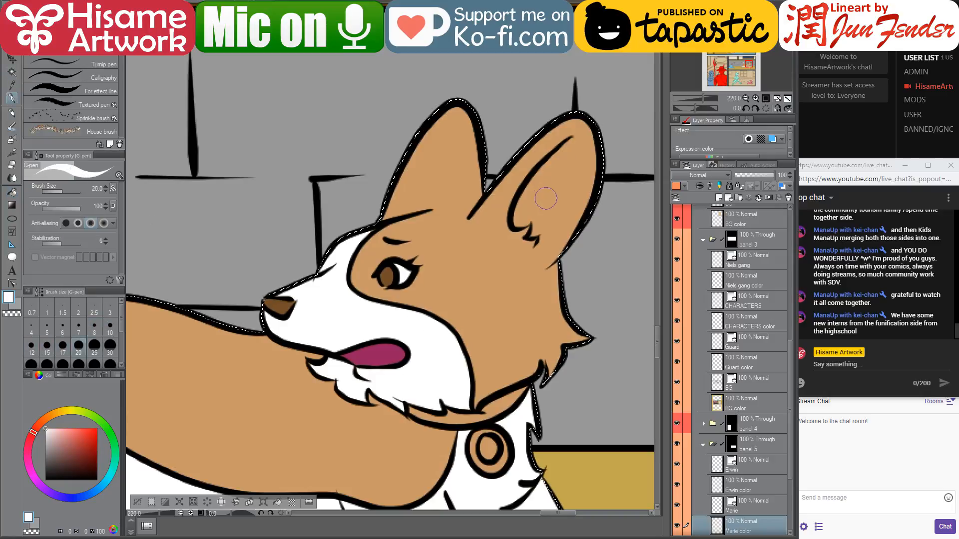
key(p)
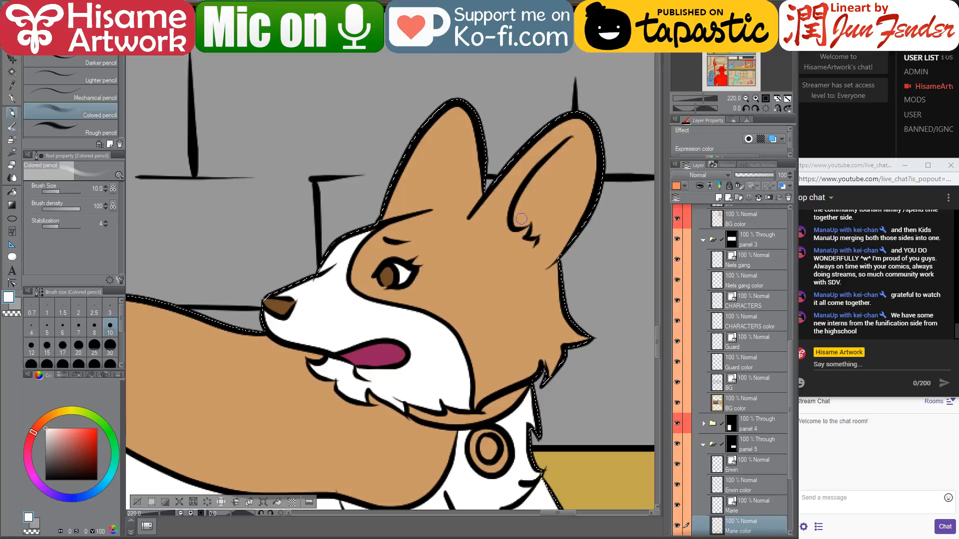
key(b)
key(bracketright)
key(bracketright)
key(bracketright)
key(bracketright)
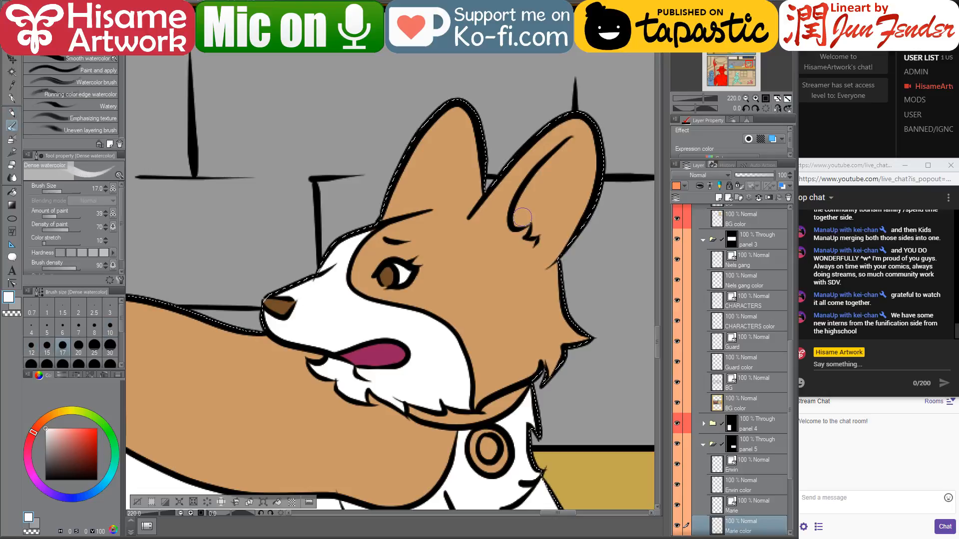
- Paint the inside of the dog's near ear white with the G-pen at brush size 25
click(12, 98)
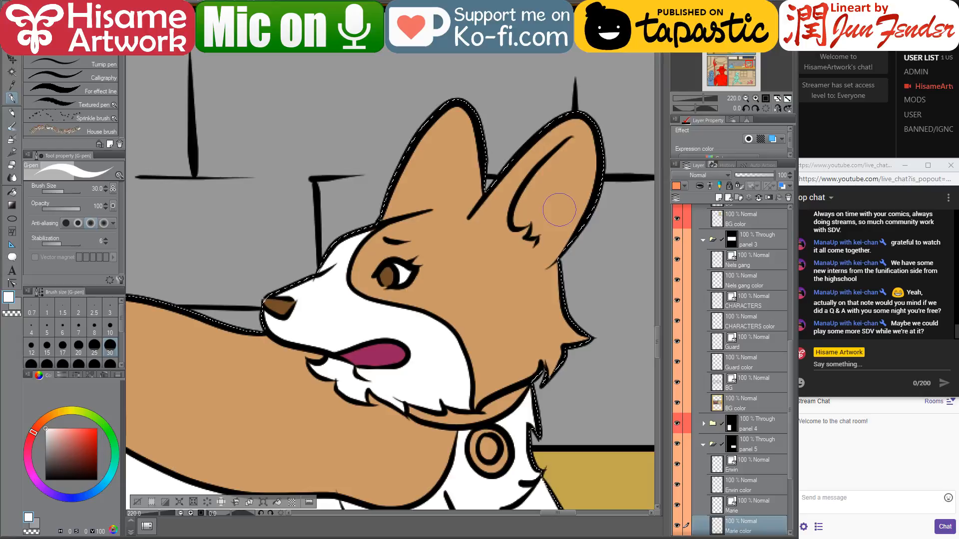
key(bracketright)
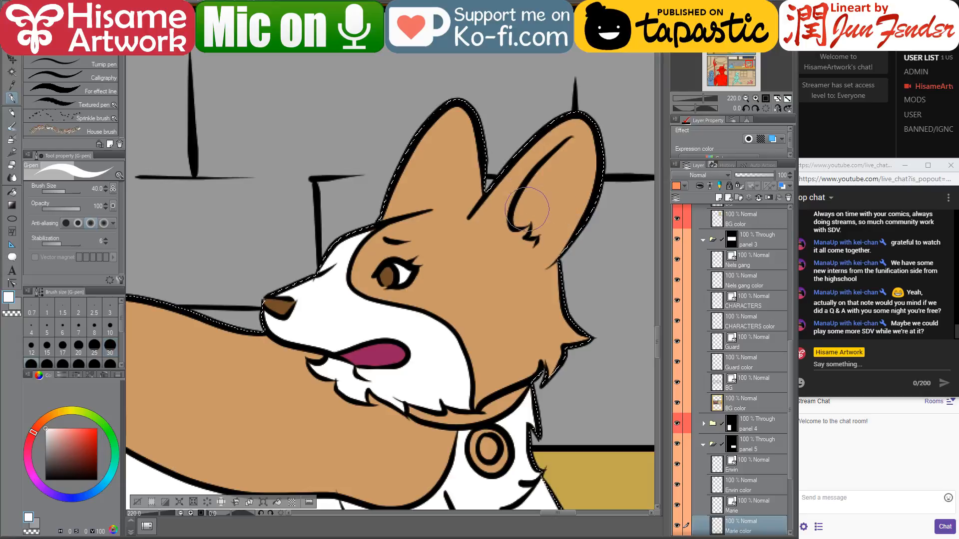
key(bracketleft)
key(bracketleft)
drag(523, 216, 538, 193)
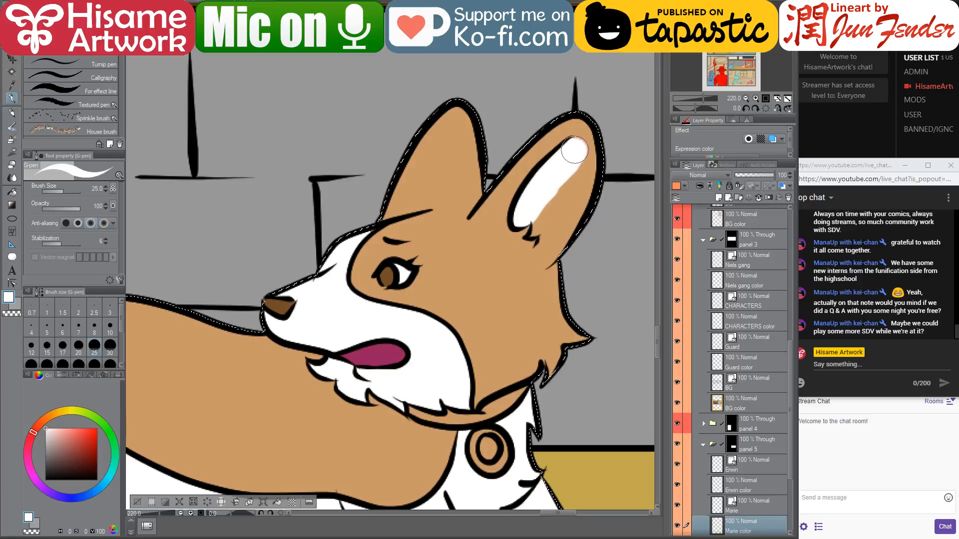
drag(540, 242, 544, 213)
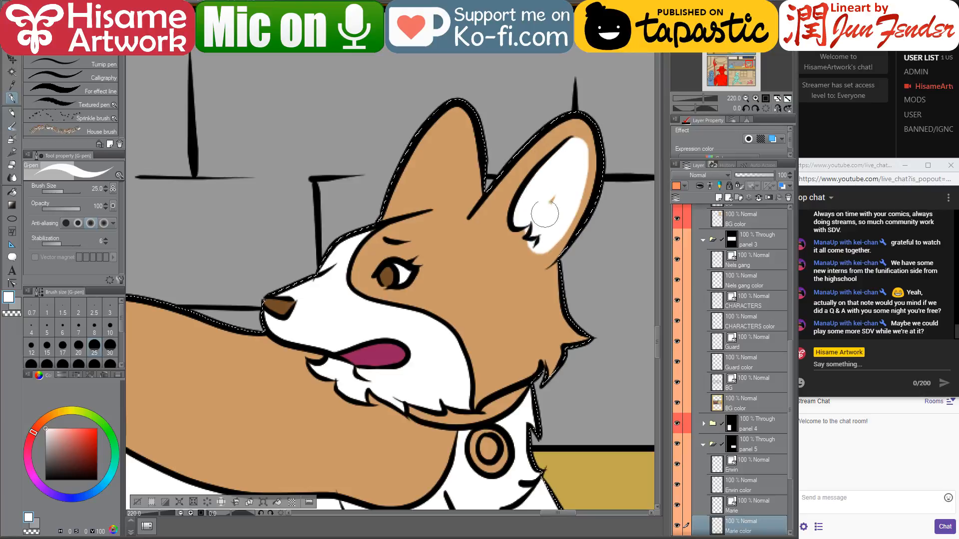
- Clean up the edge of the white inner ear with tan sampled from the dog's fur and the G-pen at brush size 8
alt+click(511, 265)
key(bracketleft)
key(bracketleft)
key(bracketleft)
key(bracketleft)
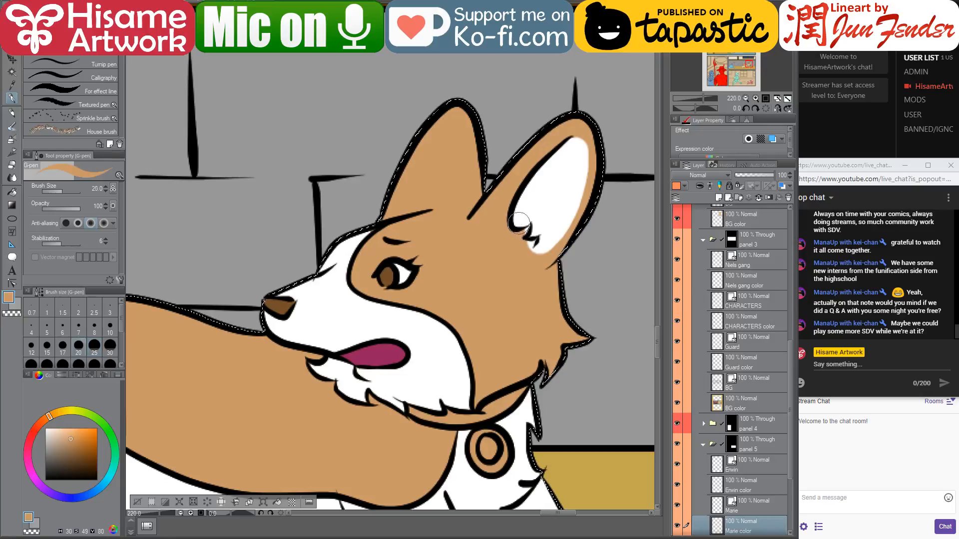
key(bracketleft)
key(bracketleft)
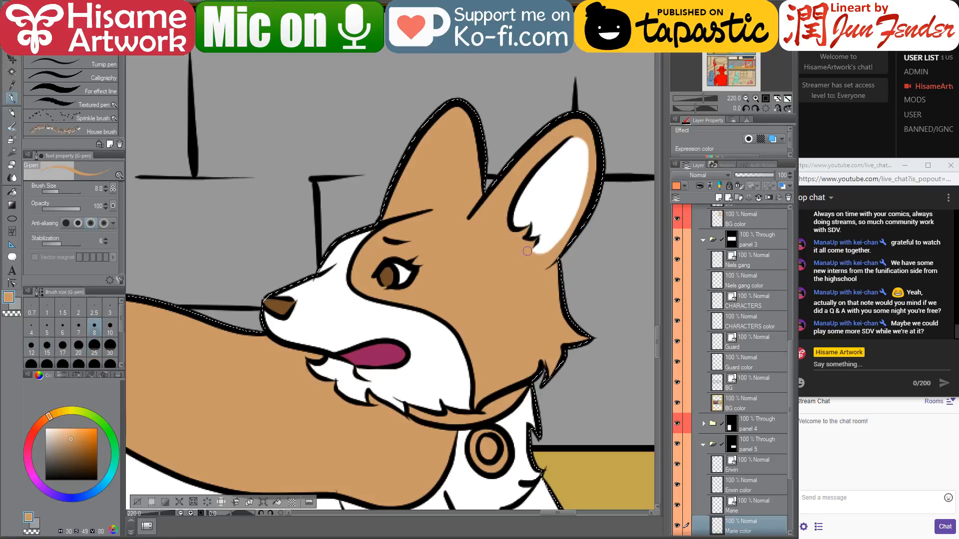
scroll(564, 351, down, 5)
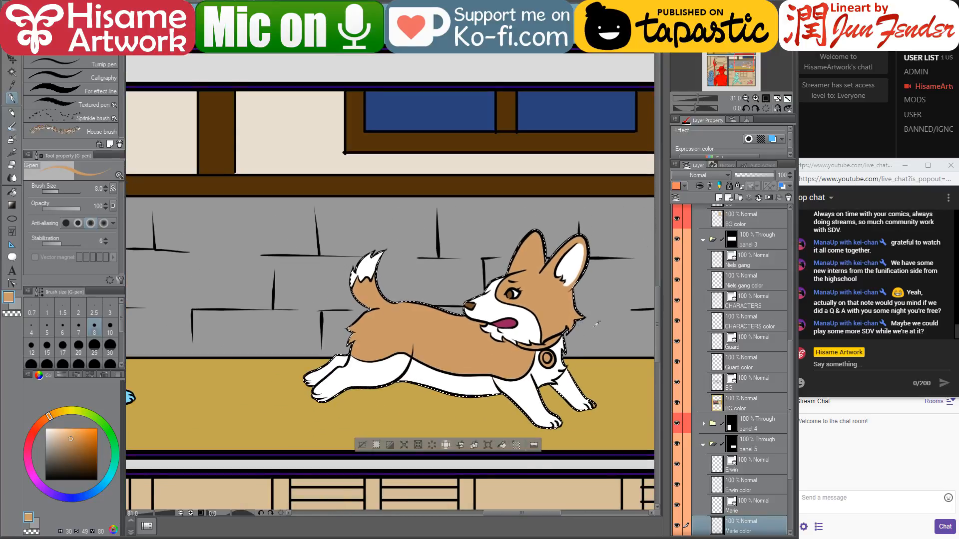
scroll(580, 320, up, 4)
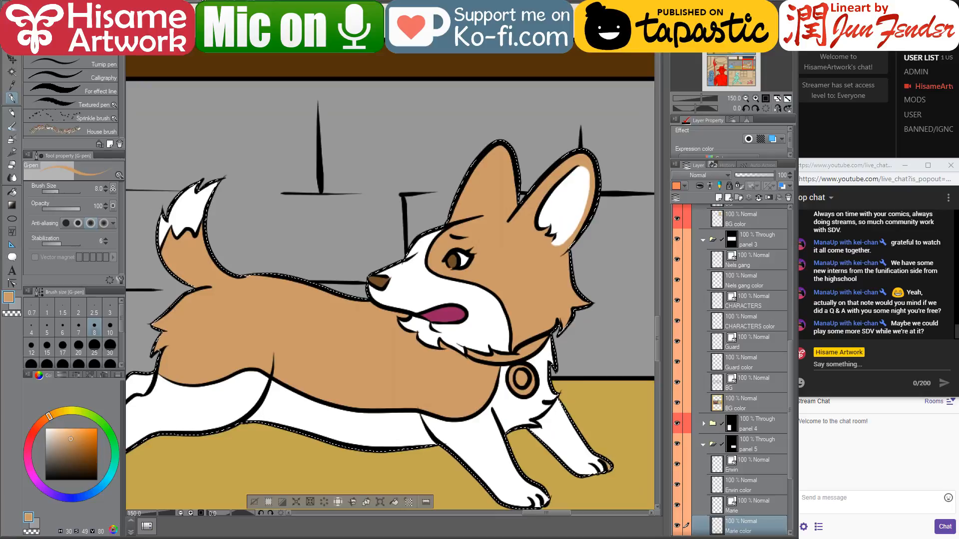
- Fill the dog's collar with the purple of the dog's collar on the page_96 reference
key(ctrl+Tab)
scroll(286, 202, down, 5)
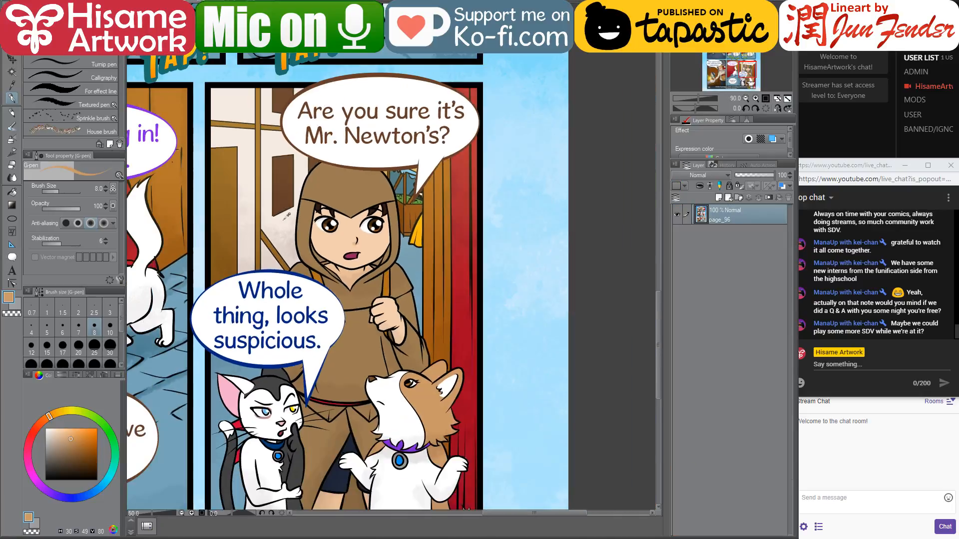
scroll(381, 445, up, 4)
scroll(381, 444, up, 2)
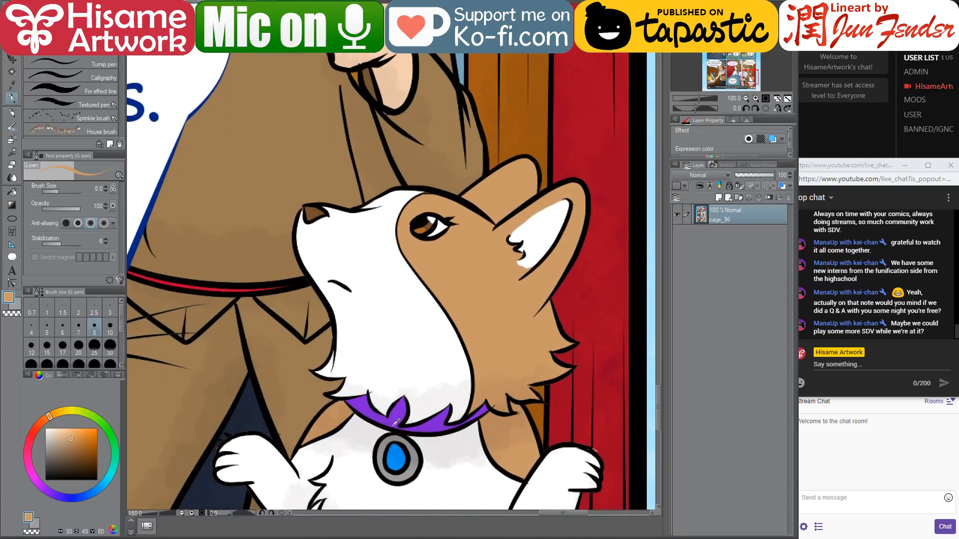
alt+click(409, 409)
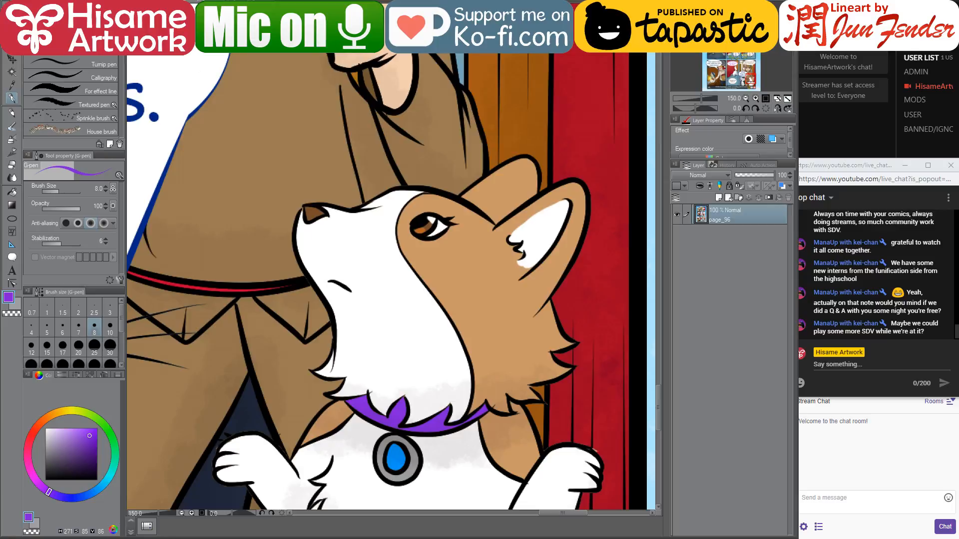
key(ctrl+Tab)
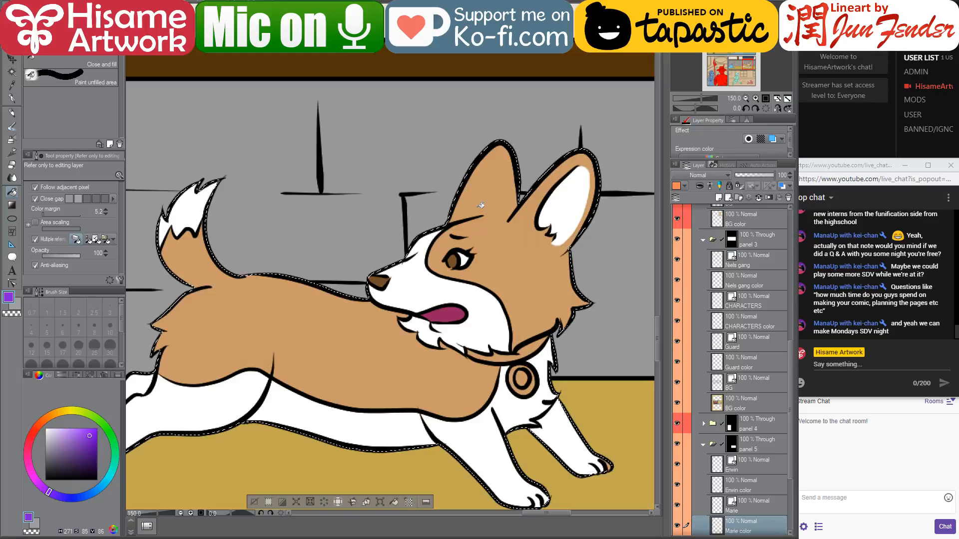
scroll(543, 379, up, 2)
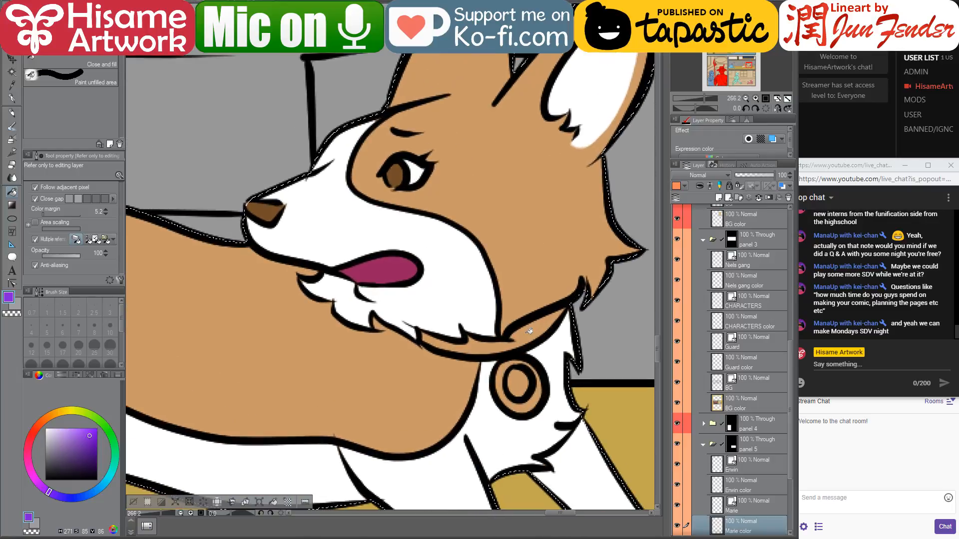
click(545, 323)
key(p)
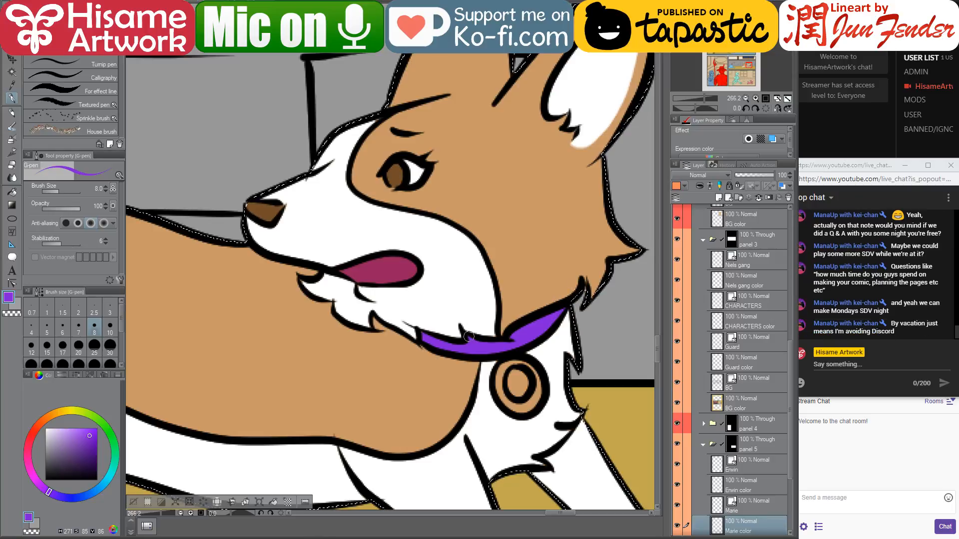
- Fill the outer ring of the dog's collar pendant with neutral gray and touch it up with the G-pen at brush size 5
scroll(624, 360, down, 3)
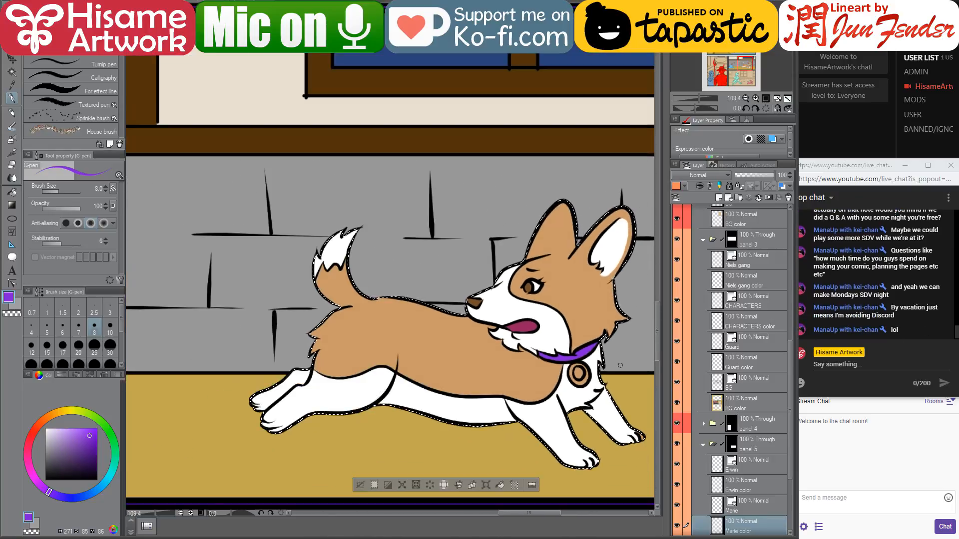
scroll(537, 352, down, 1)
scroll(537, 352, up, 4)
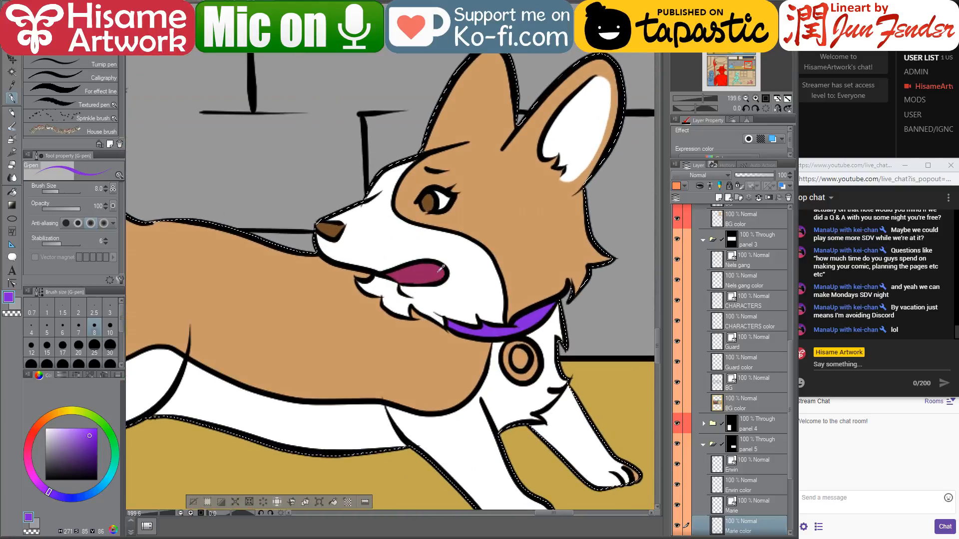
click(11, 194)
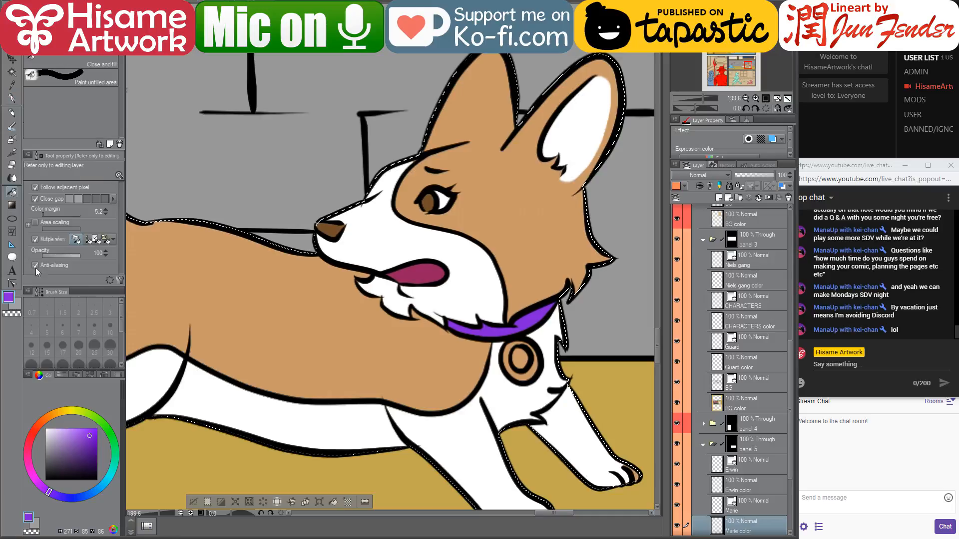
click(46, 448)
scroll(593, 351, up, 1)
scroll(536, 350, up, 3)
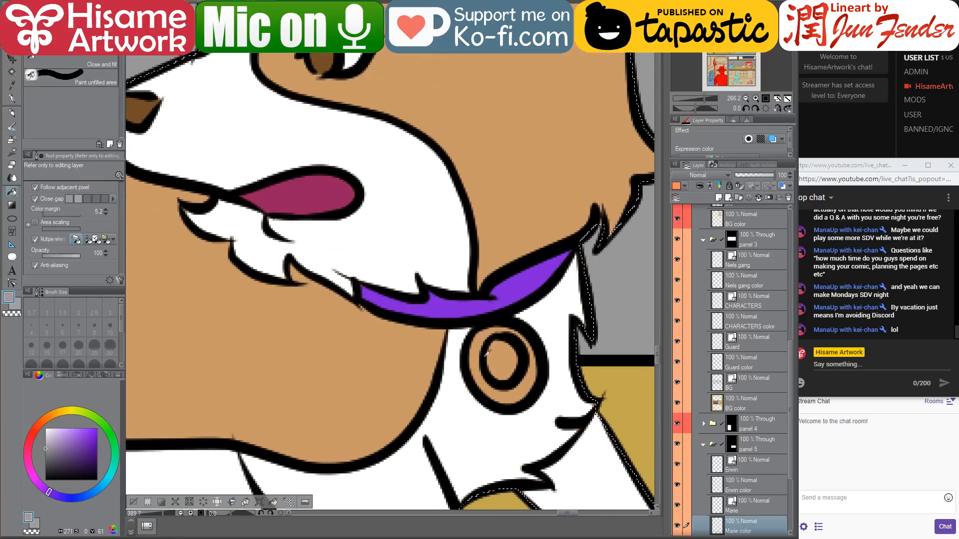
click(518, 395)
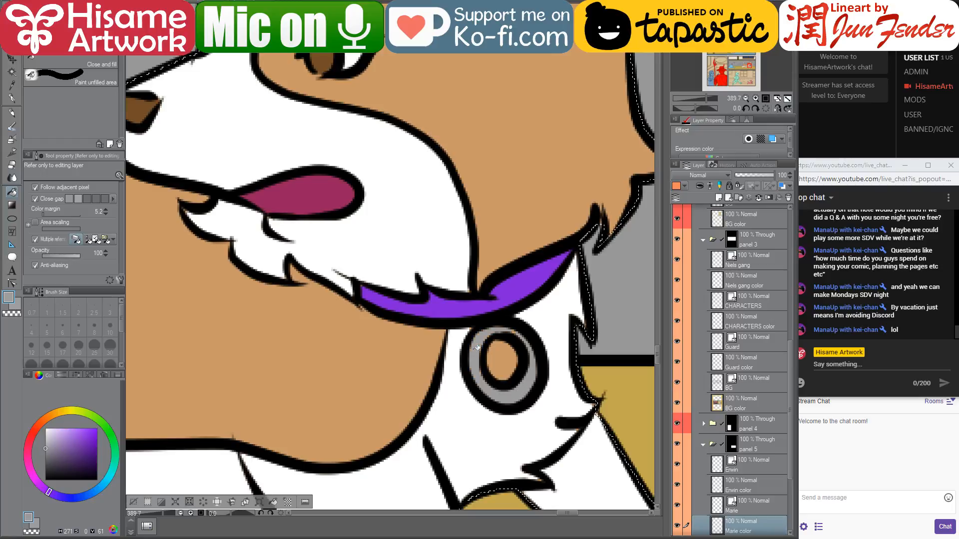
click(12, 99)
key(bracketleft)
key(bracketleft)
key(bracketleft)
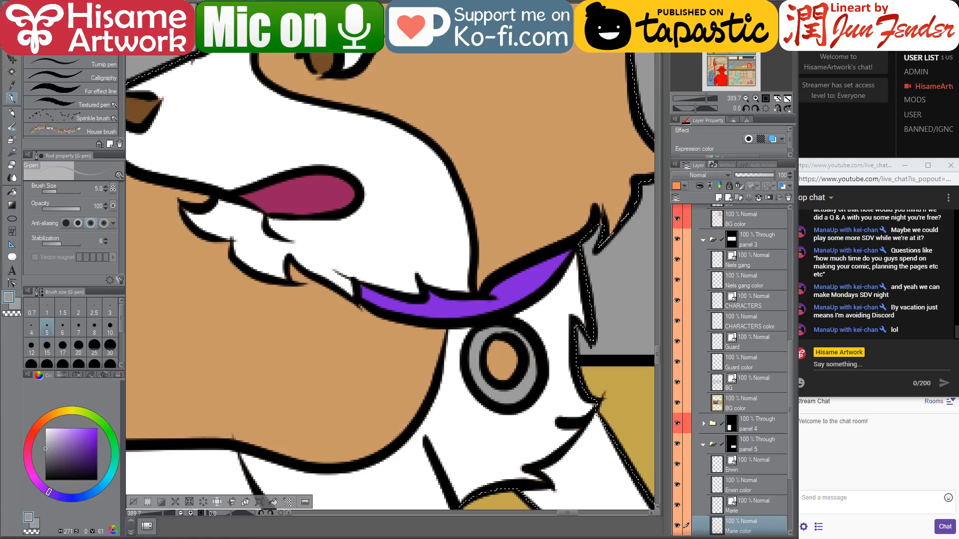
- Fill the center gem of the dog's pendant with the blue of the pendant on the page_96 reference
key(ctrl+Tab)
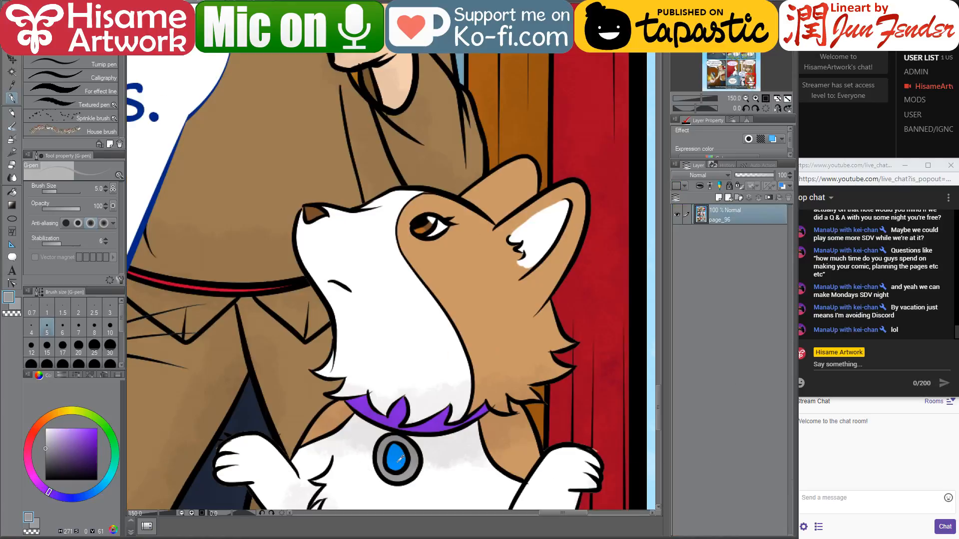
alt+click(398, 461)
key(ctrl+Tab)
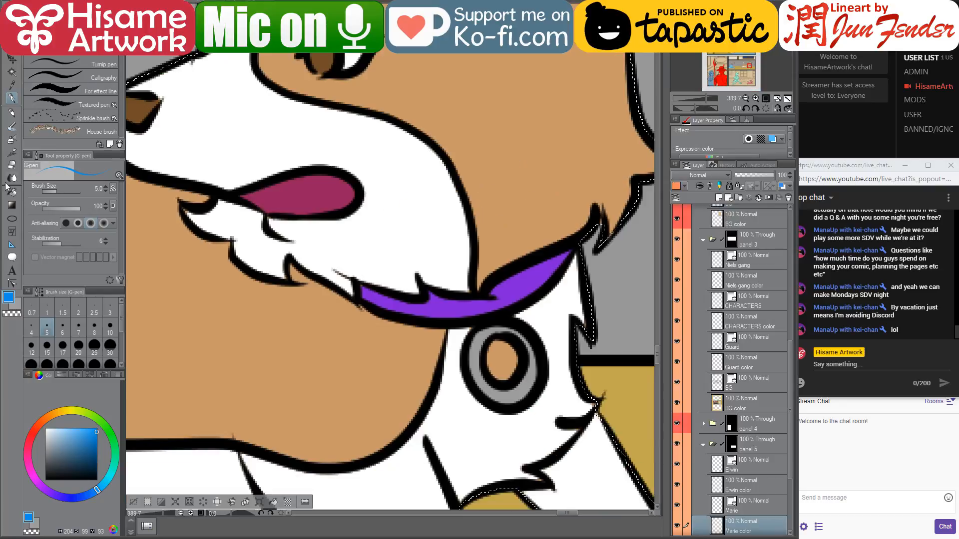
key(g)
click(503, 365)
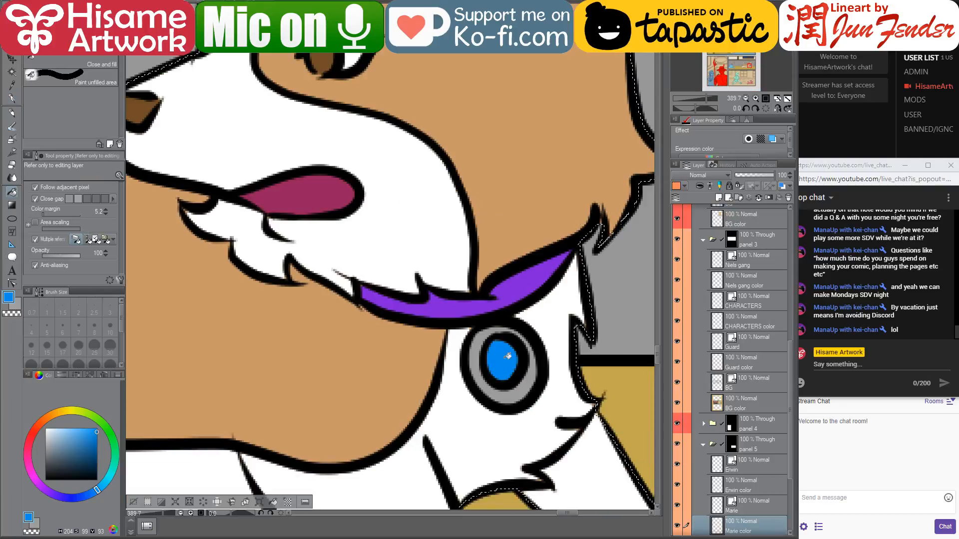
click(13, 100)
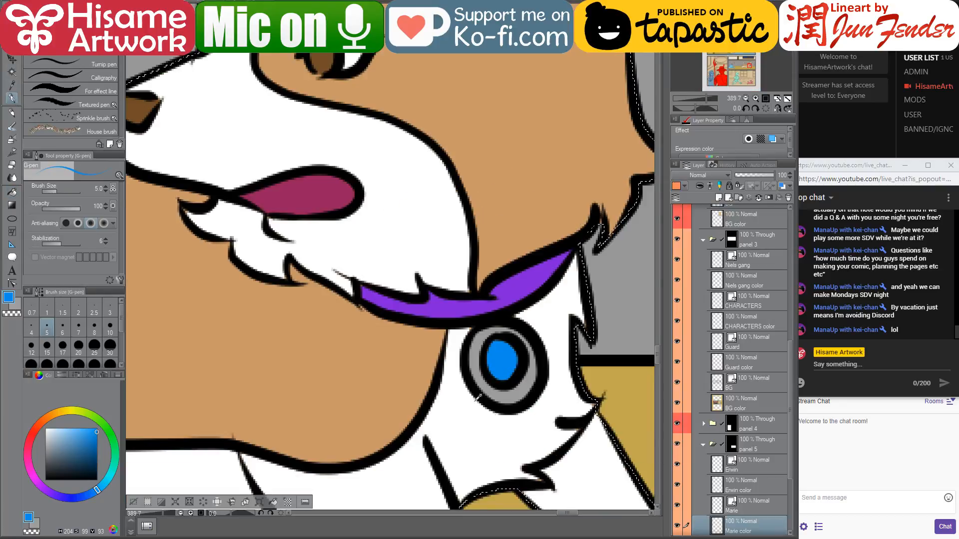
- Set the G-pen to brush size 40 and sample white from the fur on the dog's foreleg
scroll(520, 316, down, 4)
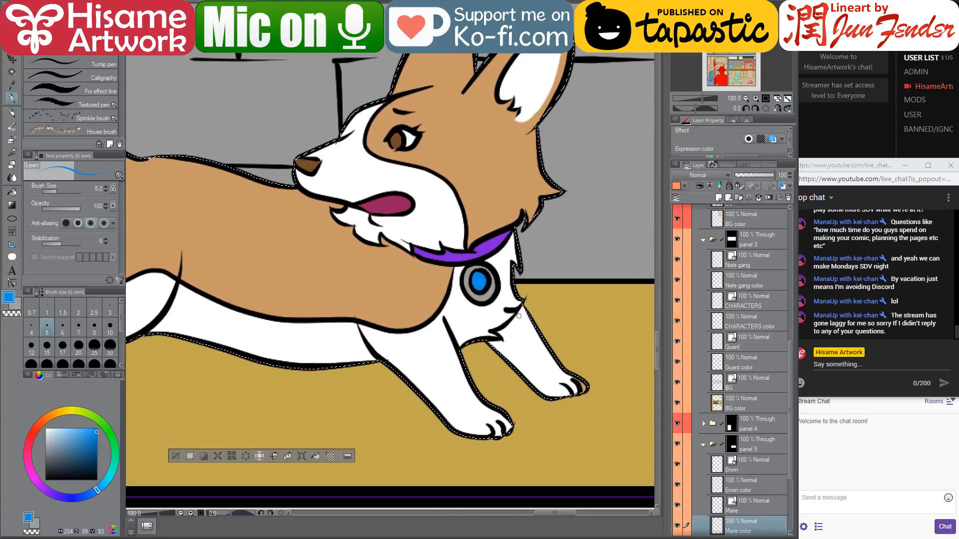
key(bracketright)
key(bracketright)
key(bracketright)
key(bracketright)
key(bracketright)
key(bracketright)
key(bracketright)
key(bracketright)
key(bracketright)
key(bracketright)
key(bracketright)
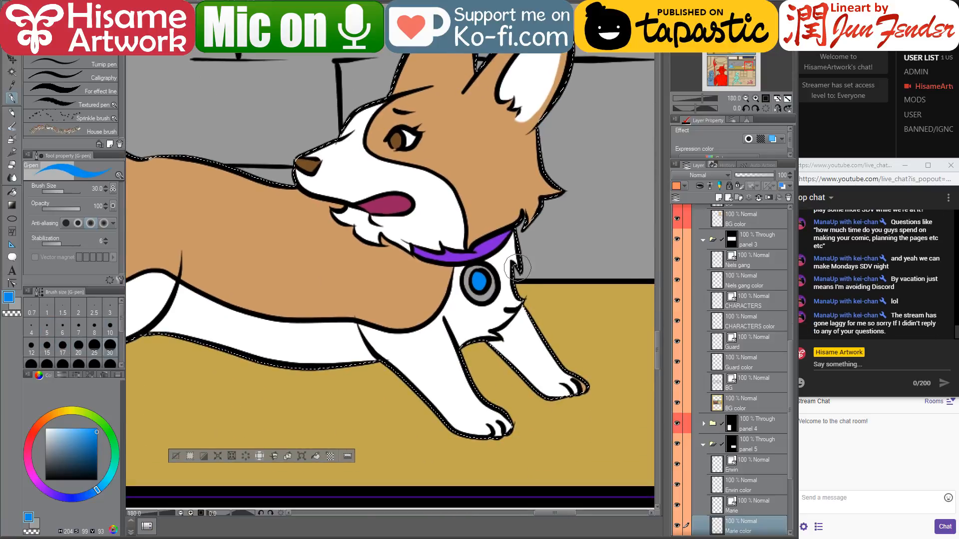
mouse_move(519, 272)
mouse_down()
mouse_move(511, 328)
mouse_move(531, 327)
mouse_up()
key(ctrl+z)
alt+click(532, 334)
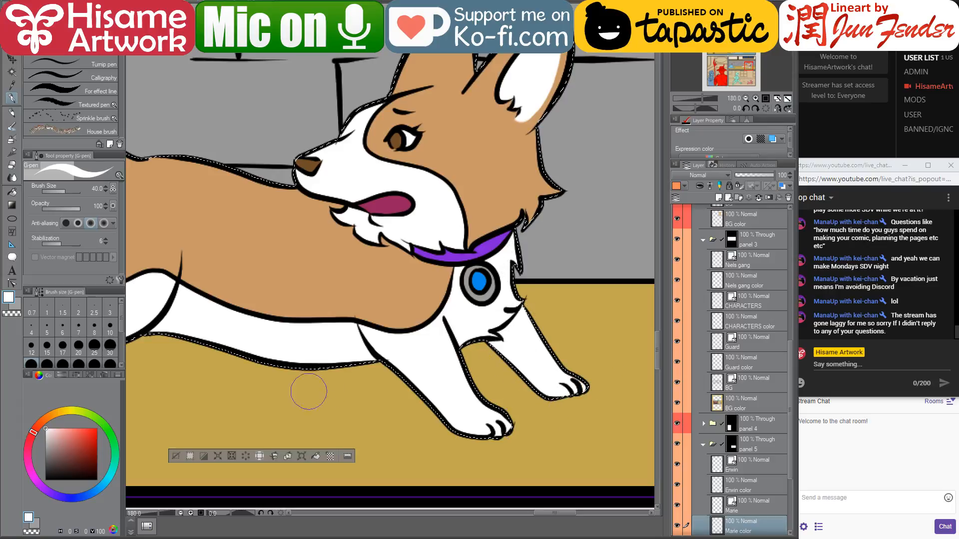
- Examine the dog's hind legs, back, tail and face for coloring gaps
drag(243, 348, 466, 343)
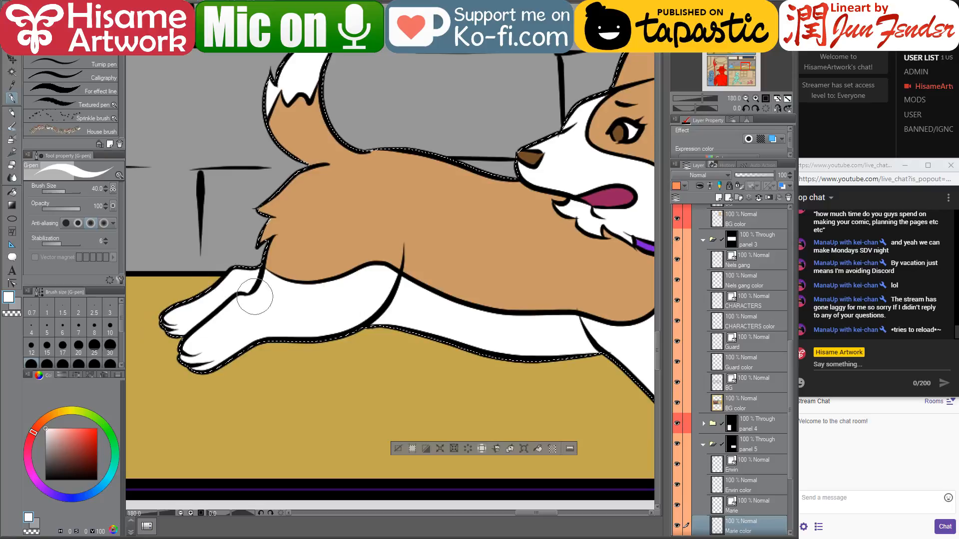
drag(265, 301, 217, 370)
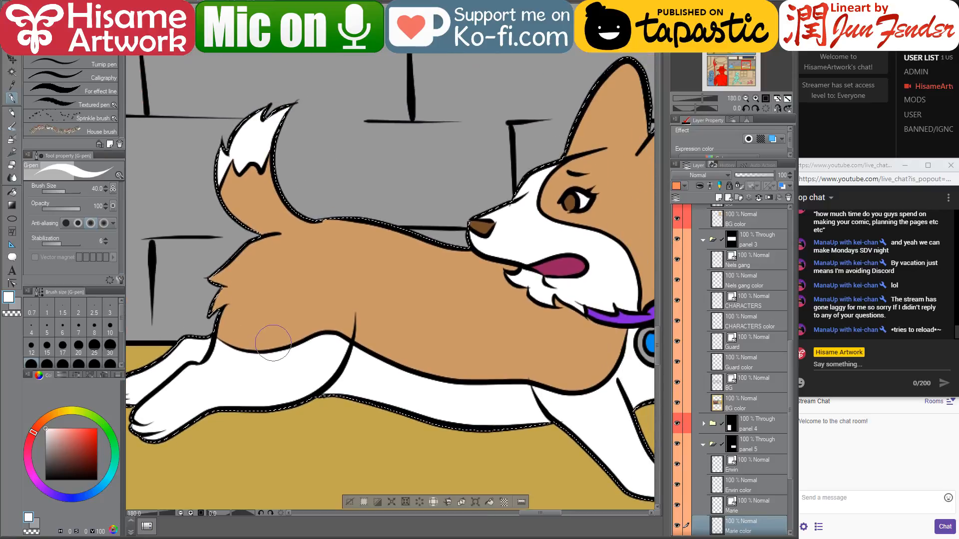
scroll(531, 158, up, 2)
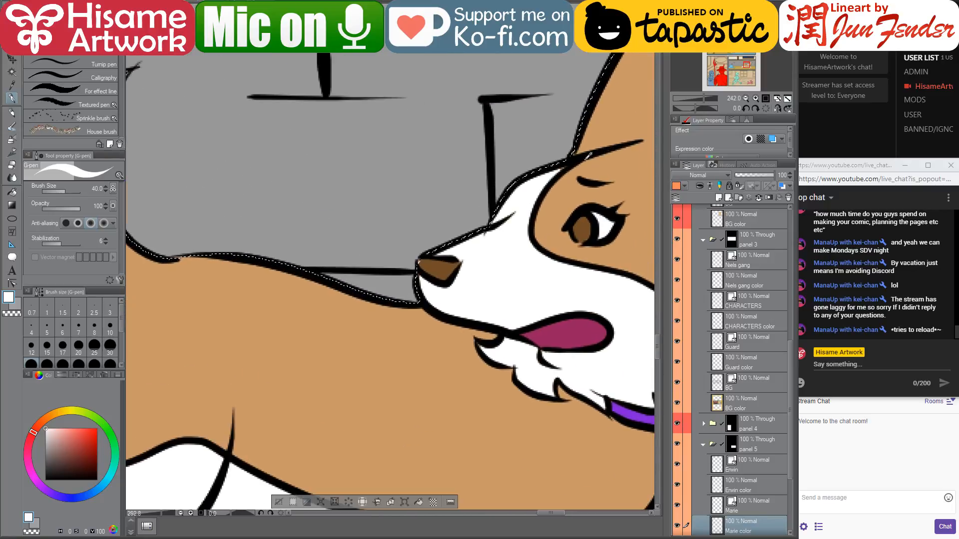
mouse_move(544, 149)
mouse_down()
mouse_move(507, 165)
mouse_move(474, 235)
mouse_up()
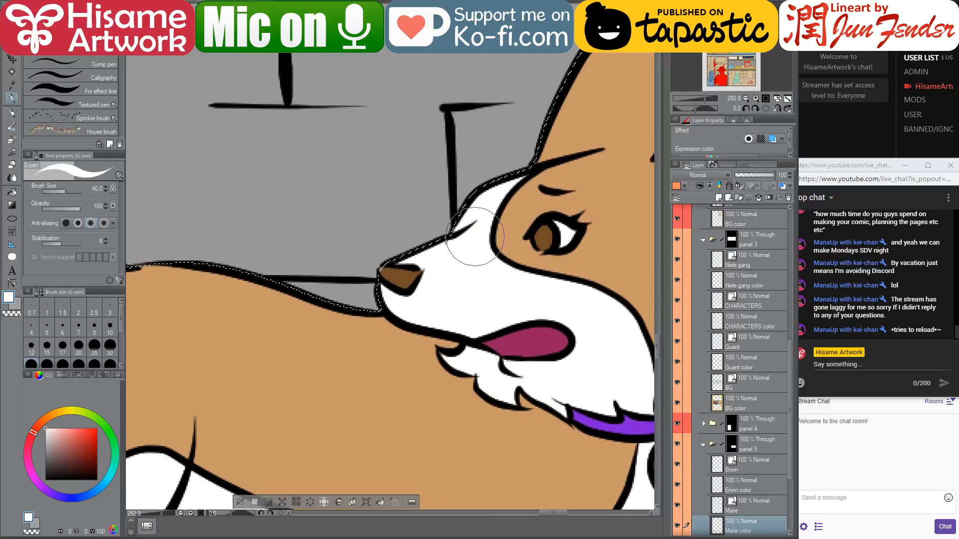
scroll(508, 267, down, 3)
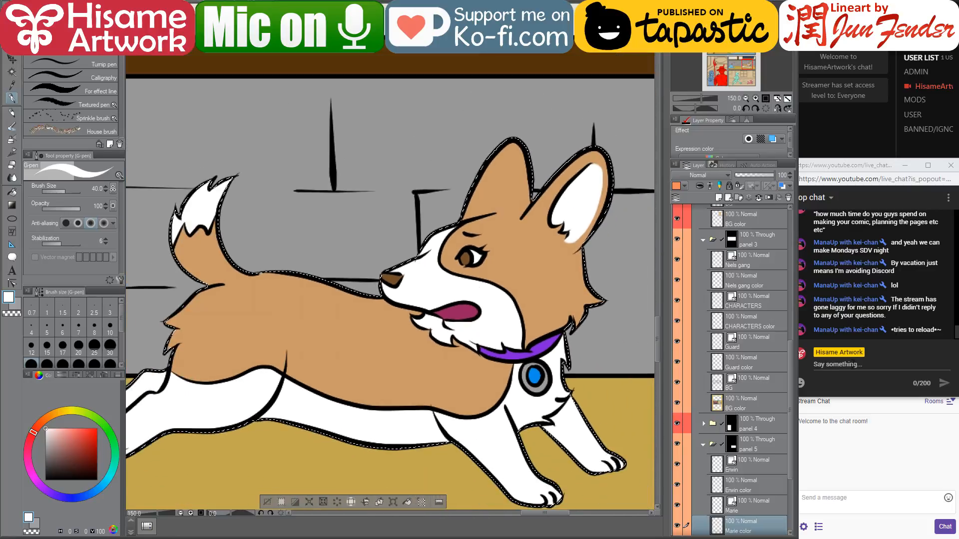
- Switch to the YouTube live chat and send the message "no problem"
click(852, 365)
text(no problem)
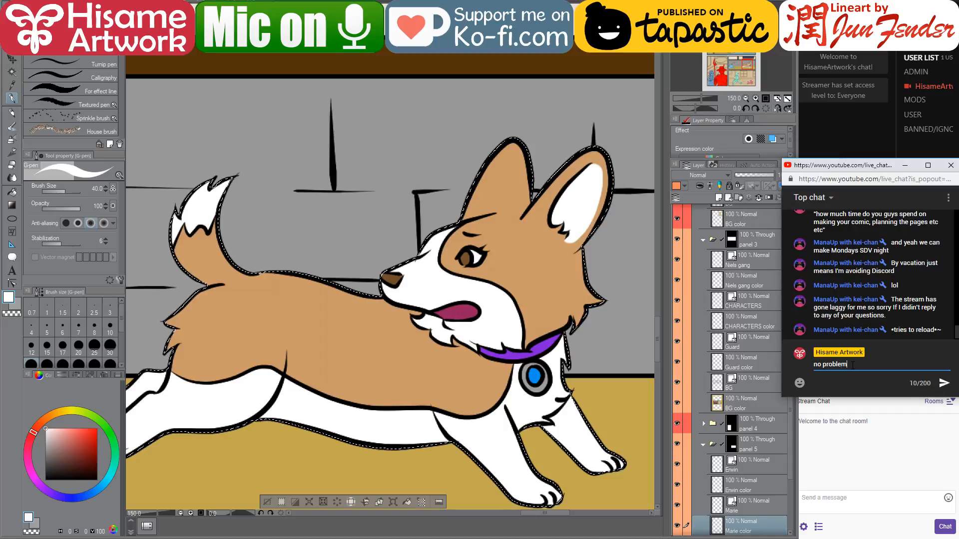
key(Return)
- Send the chat message "I can write them in the chat :D", correcting the misspelled "the", and return to the canvas
text(I)
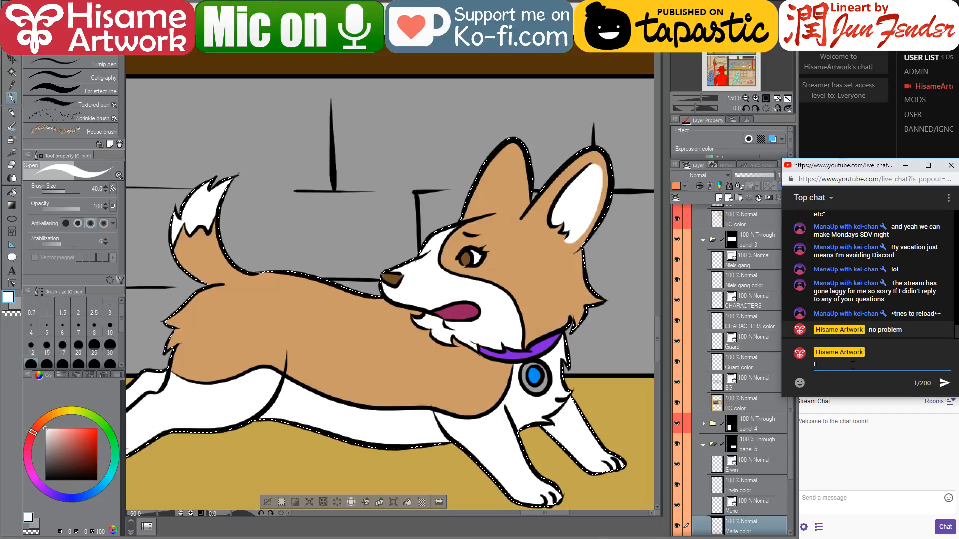
text( can wri)
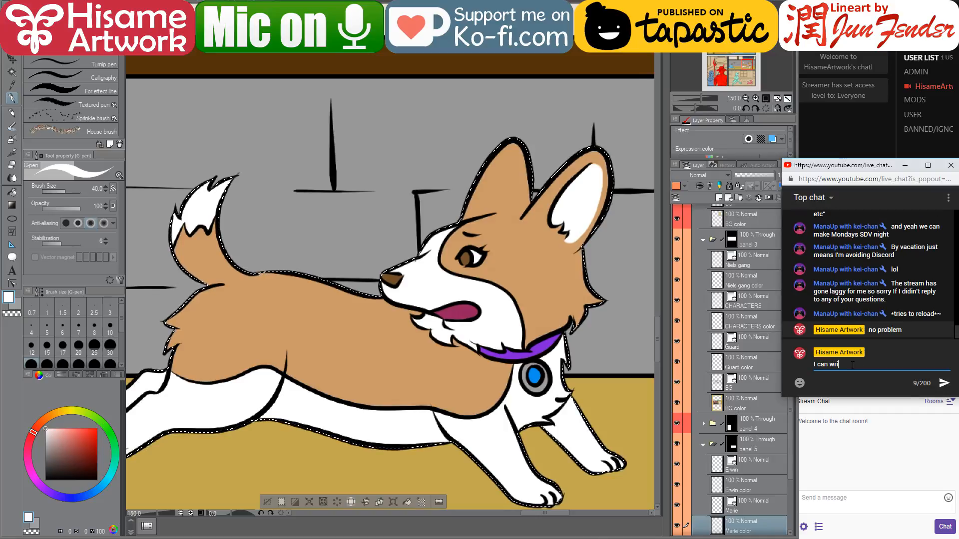
text(te them in teh chat)
key(Left)
key(Left)
key(Left)
key(Left)
key(Left)
key(Left)
key(Left)
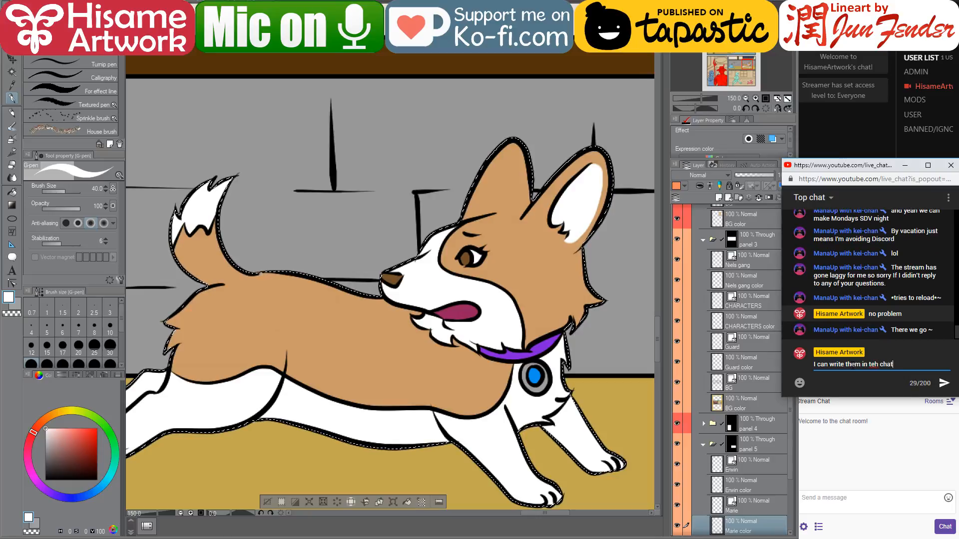
key(BackSpace)
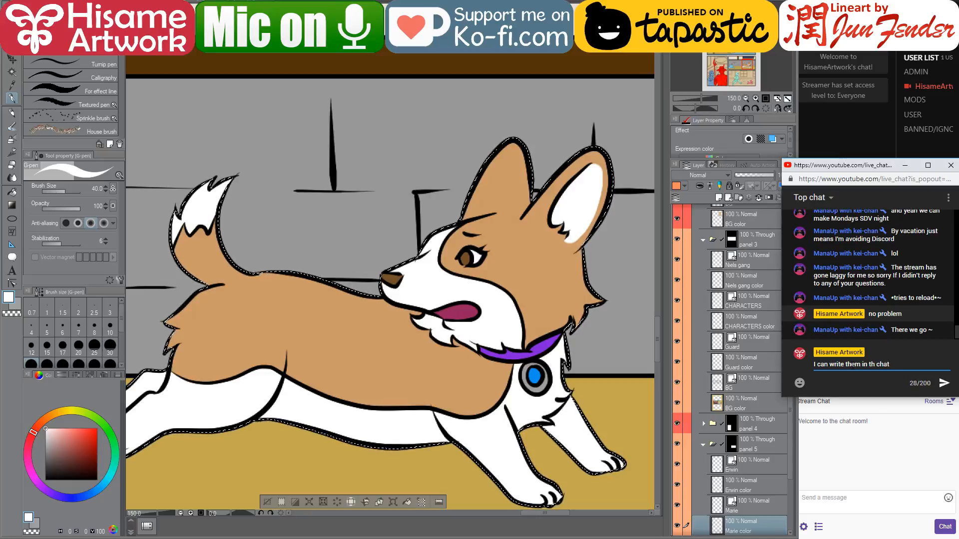
key(Right)
text(e)
key(End)
text(:D)
key(Return)
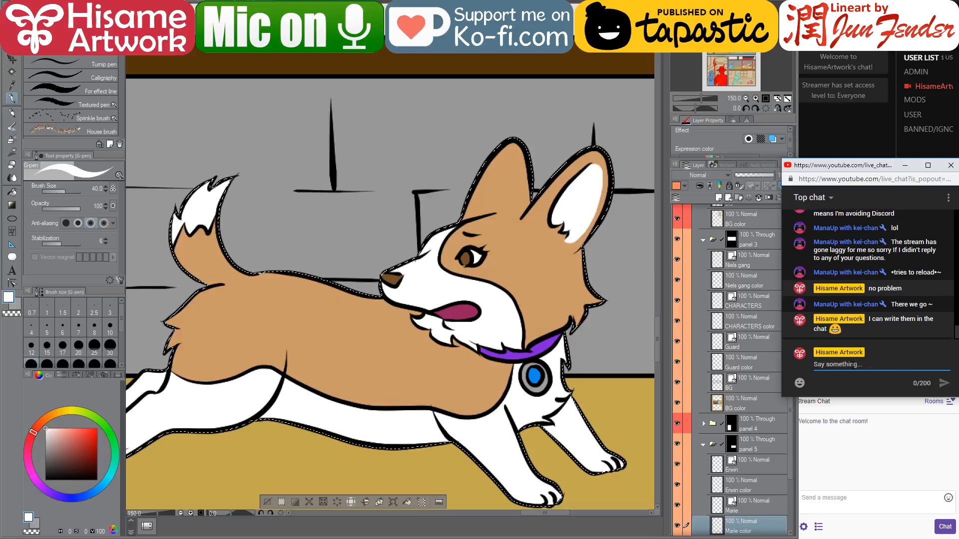
click(614, 284)
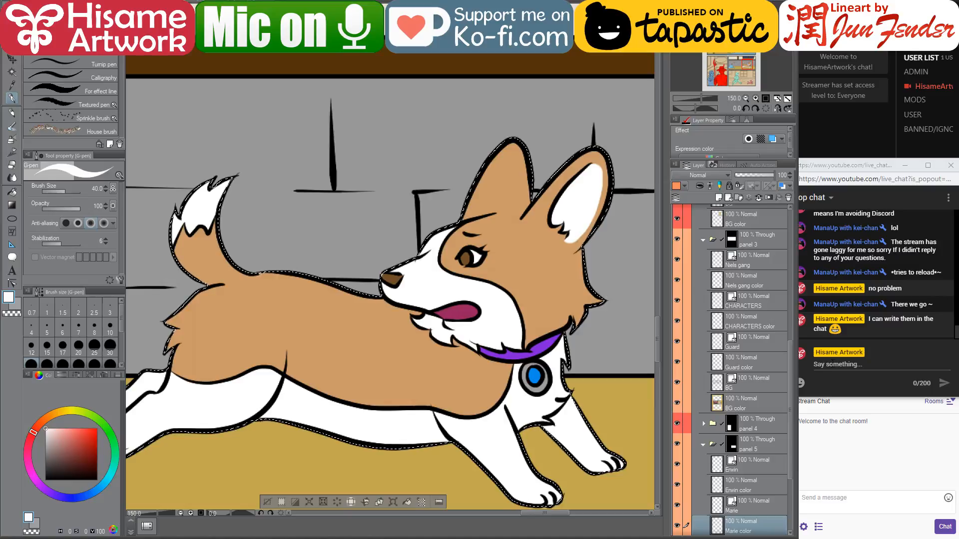
- Send the message "let me know if your stream if better now" in the YouTube live chat
click(832, 363)
text(I)
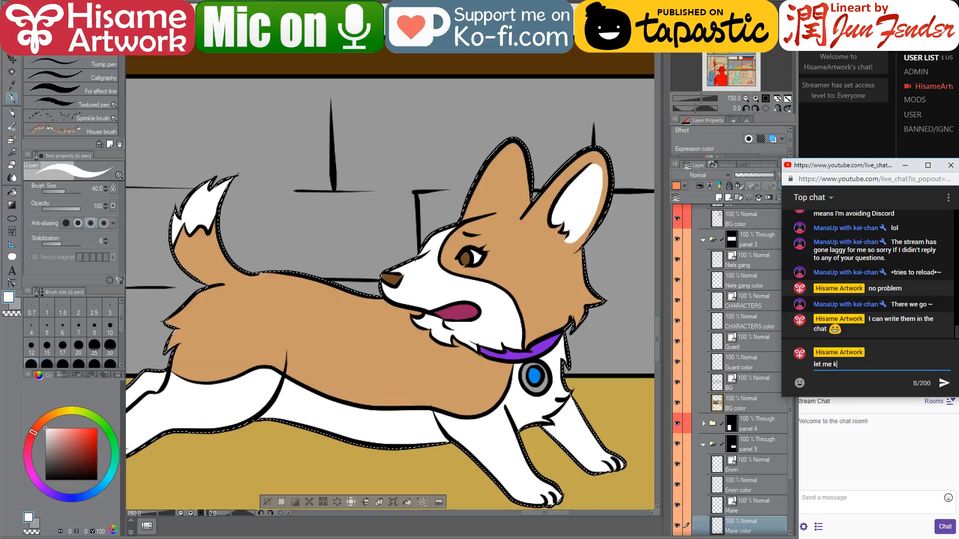
text(et me know if your stream if b)
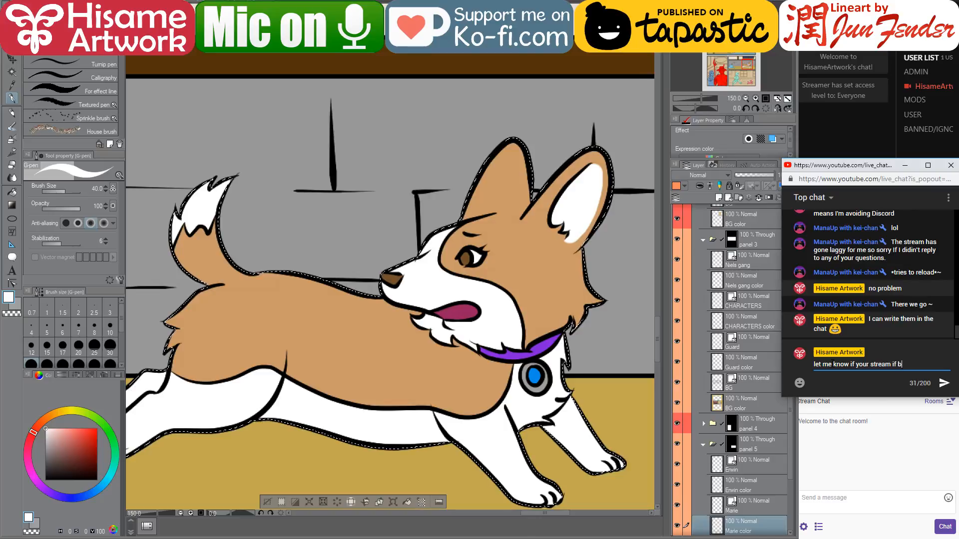
text(ettern)
key(BackSpace)
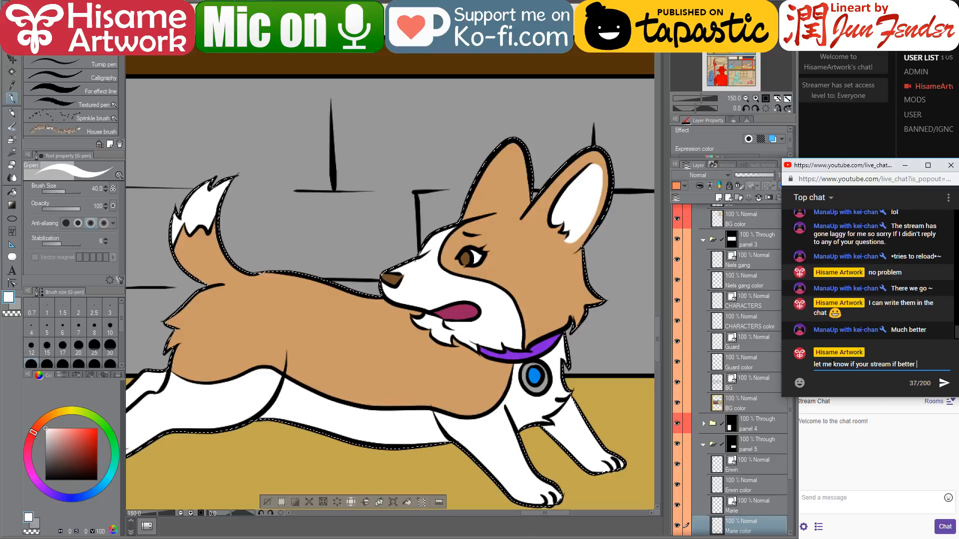
key(Return)
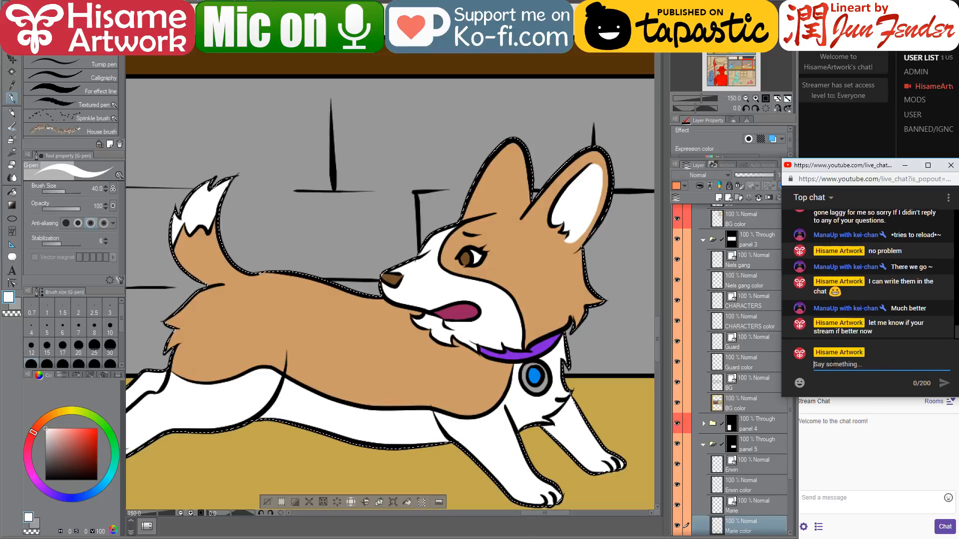
scroll(376, 204, down, 6)
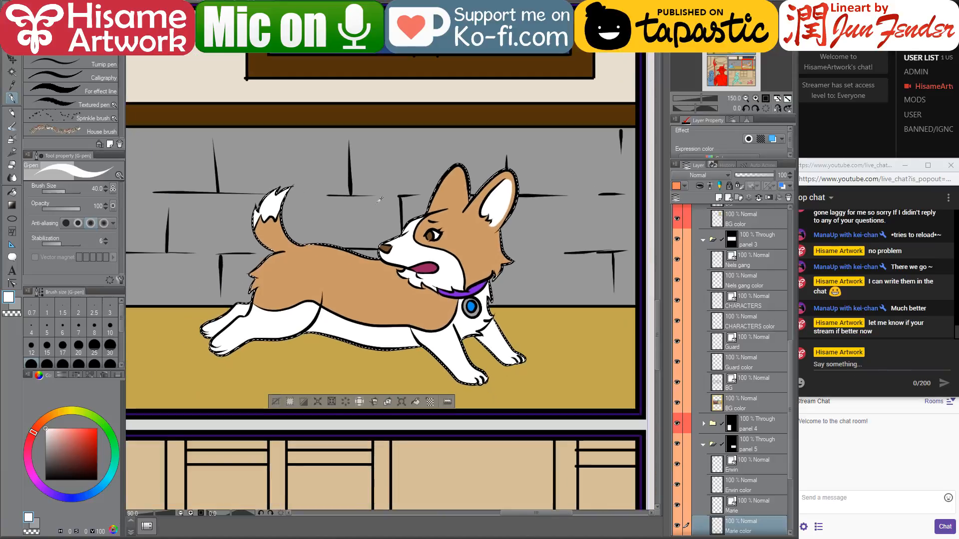
click(844, 363)
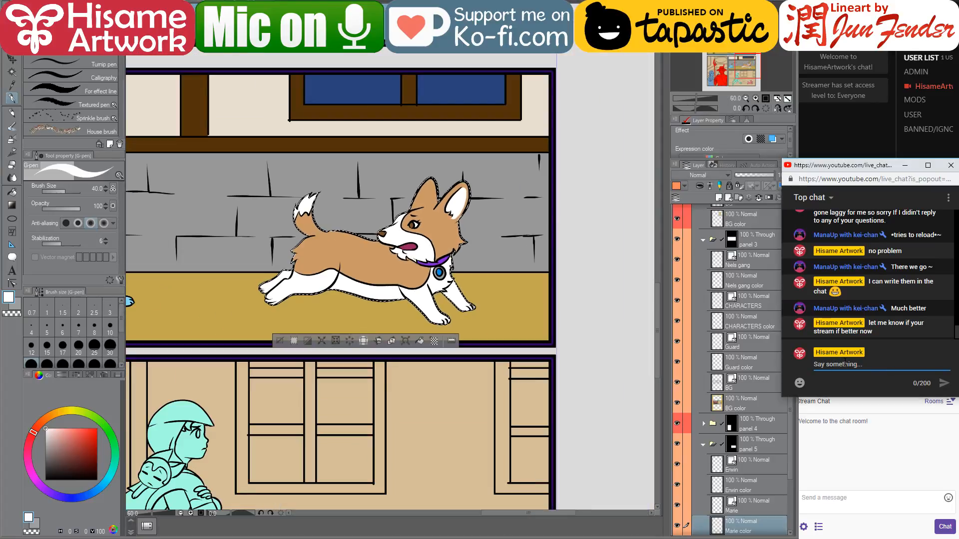
text(aw)
key(BackSpace)
key(BackSpace)
click(593, 253)
- Hide panel 5's Erwin and Marie line and color layers and activate its BG color layer with nothing selected
scroll(601, 290, down, 2)
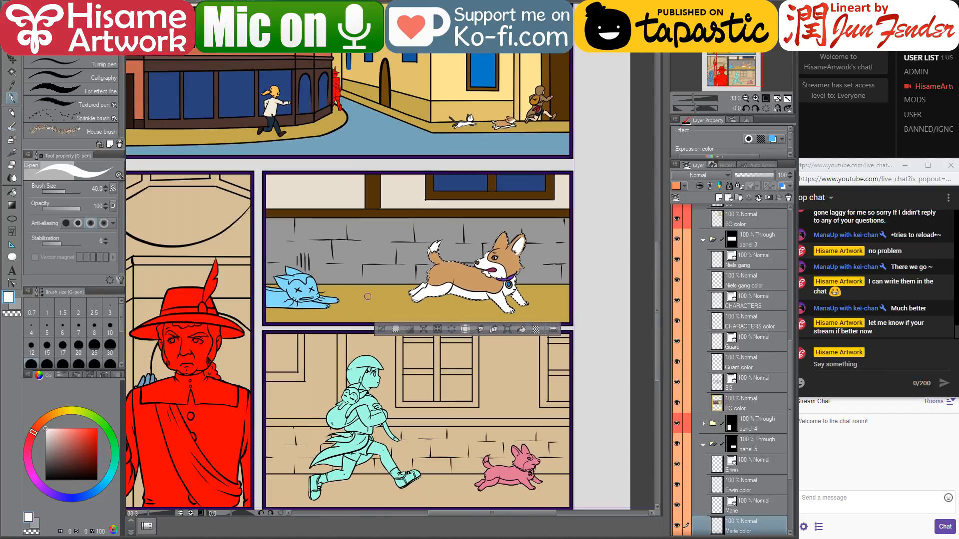
scroll(679, 408, down, 2)
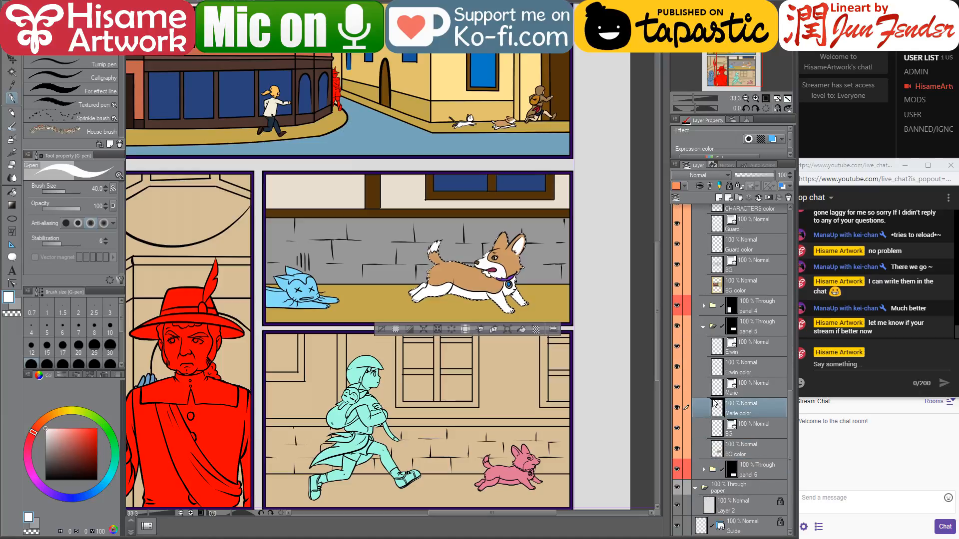
drag(680, 409, 678, 346)
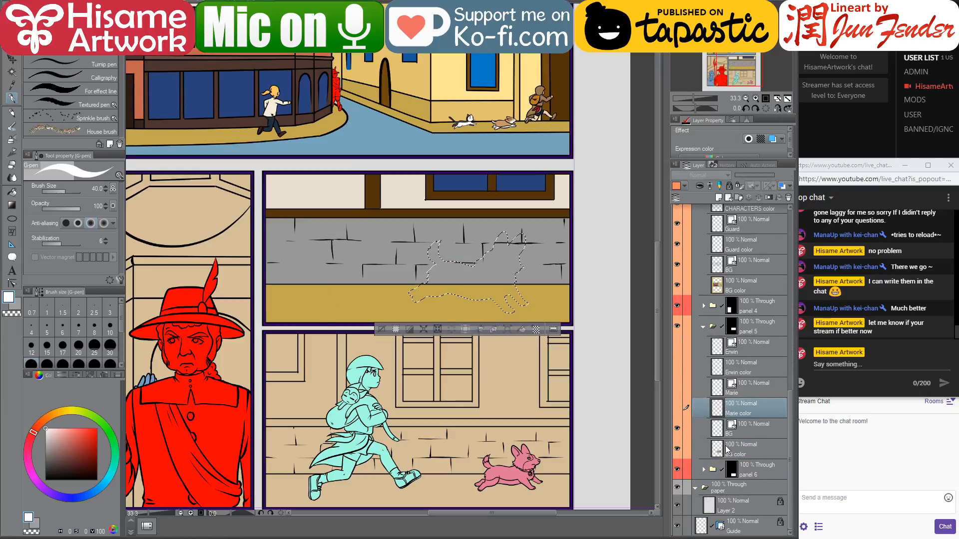
click(725, 445)
key(ctrl+d)
scroll(459, 114, up, 2)
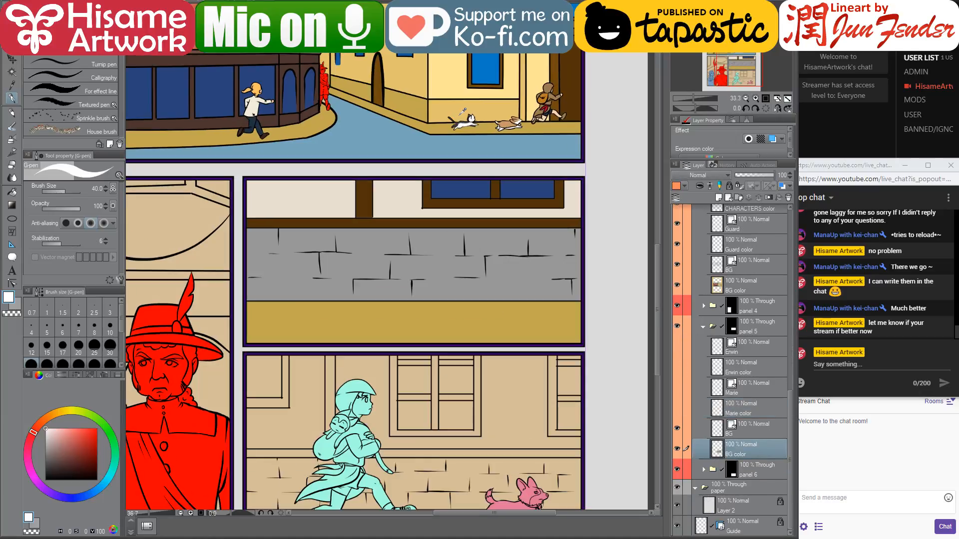
- Refill panel 5's ground with the sandy yellow sampled from the street scene in the panel above
click(13, 193)
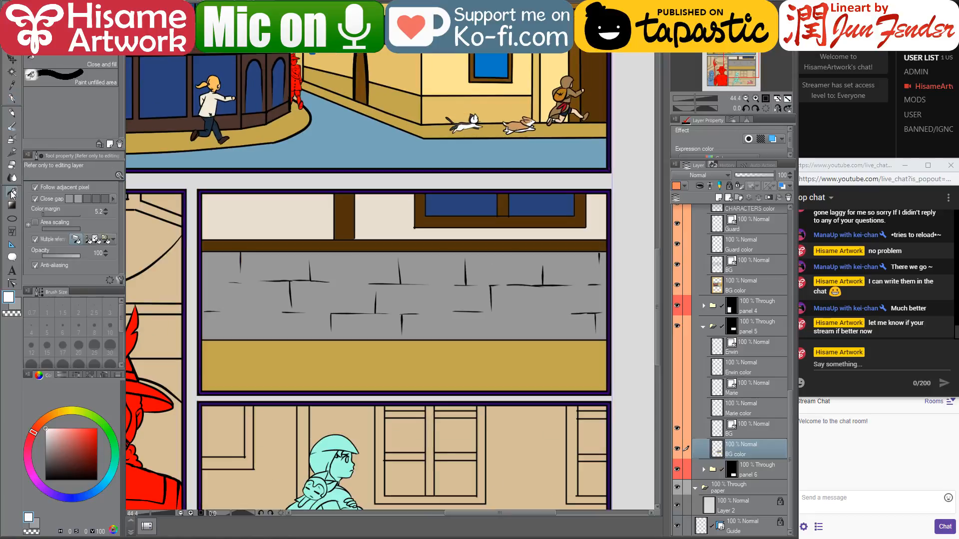
alt+click(425, 111)
click(418, 354)
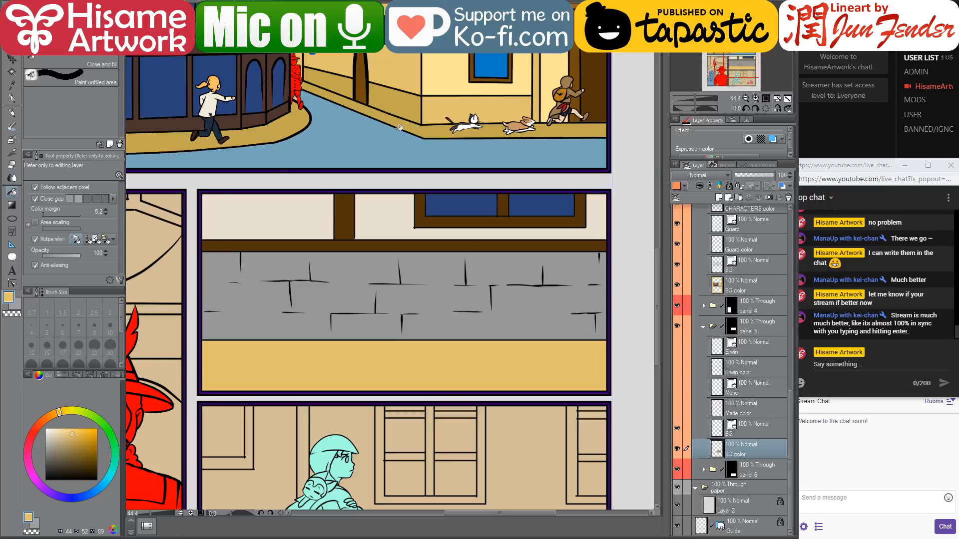
- Refill panel 5's brick wall with a lighter shade of its own gray
alt+click(273, 307)
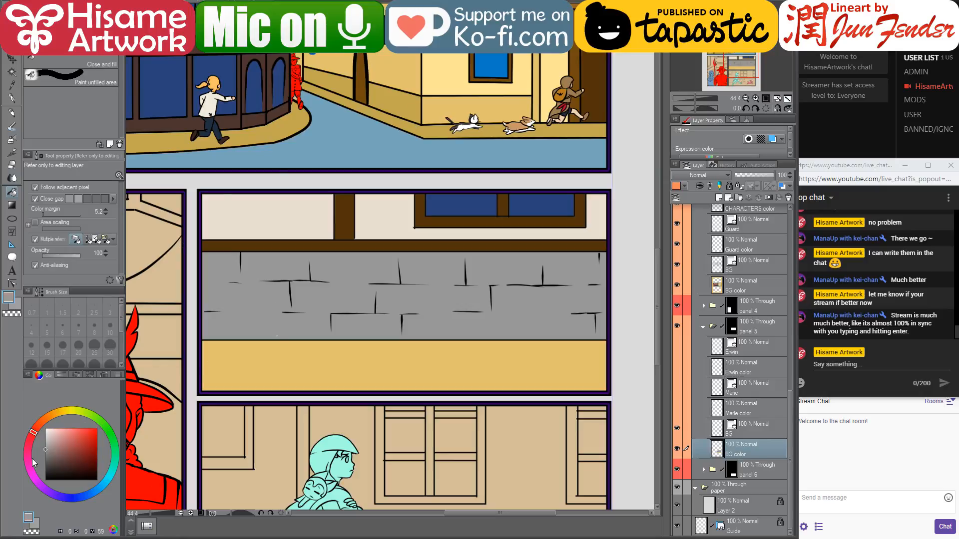
click(46, 441)
click(353, 276)
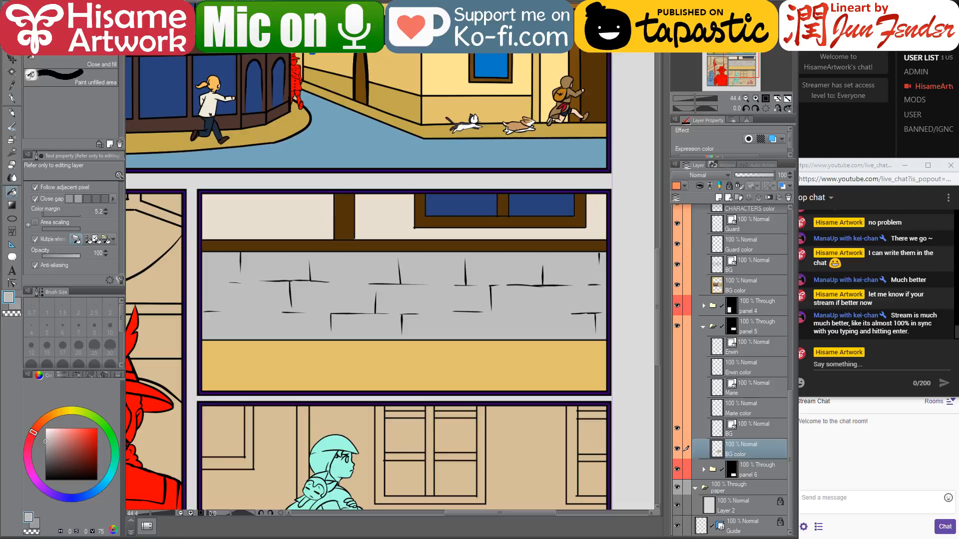
- Refill panel 5's wooden beams and window frame with brown sampled from the arched door in the panel above
alt+click(360, 82)
click(441, 245)
click(349, 217)
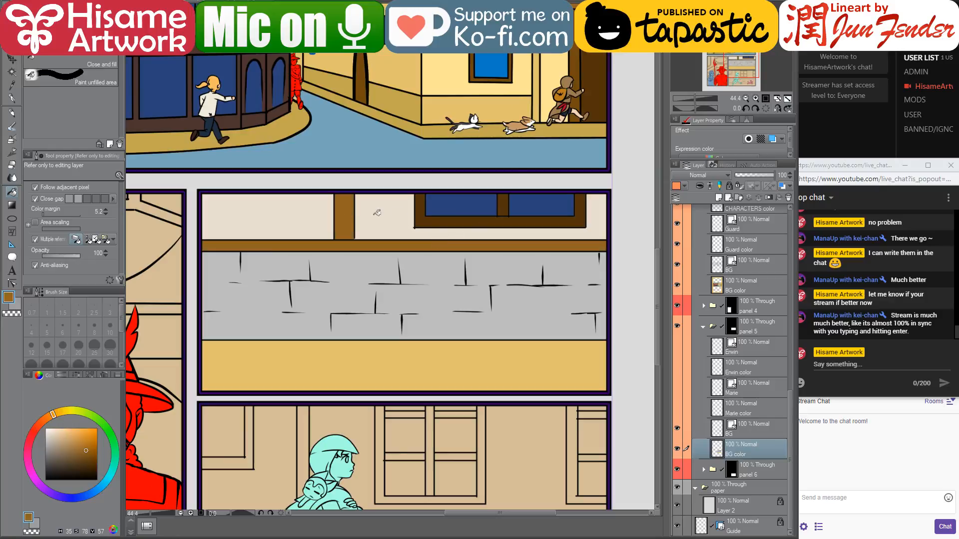
click(439, 220)
click(508, 208)
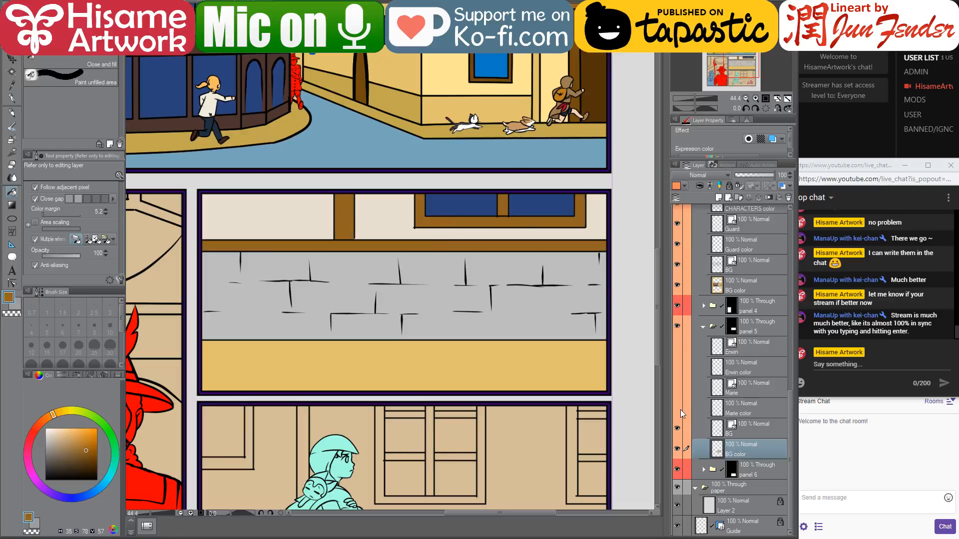
- Show panel 5's Erwin and Marie layers again and select the cat's filled area on the Erwin color layer
drag(683, 360, 685, 346)
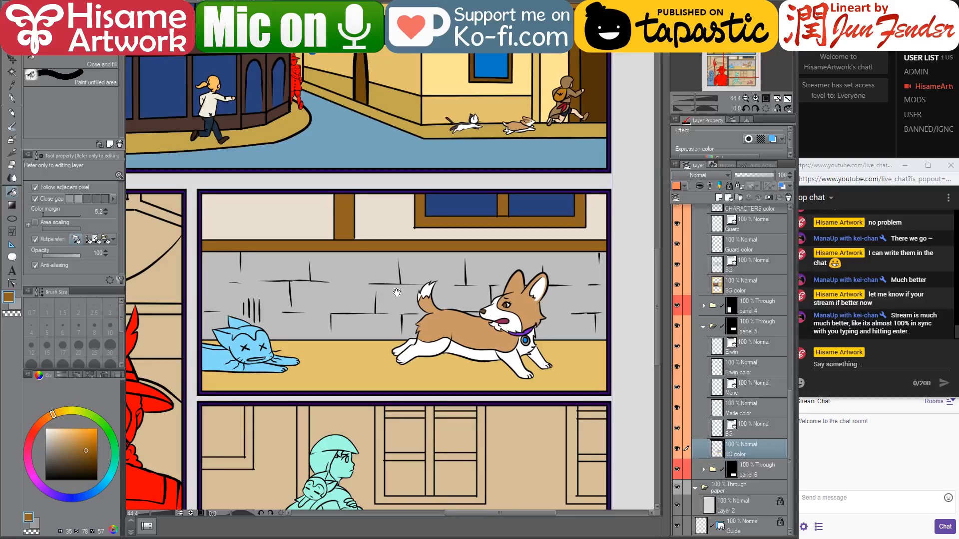
drag(396, 293, 440, 301)
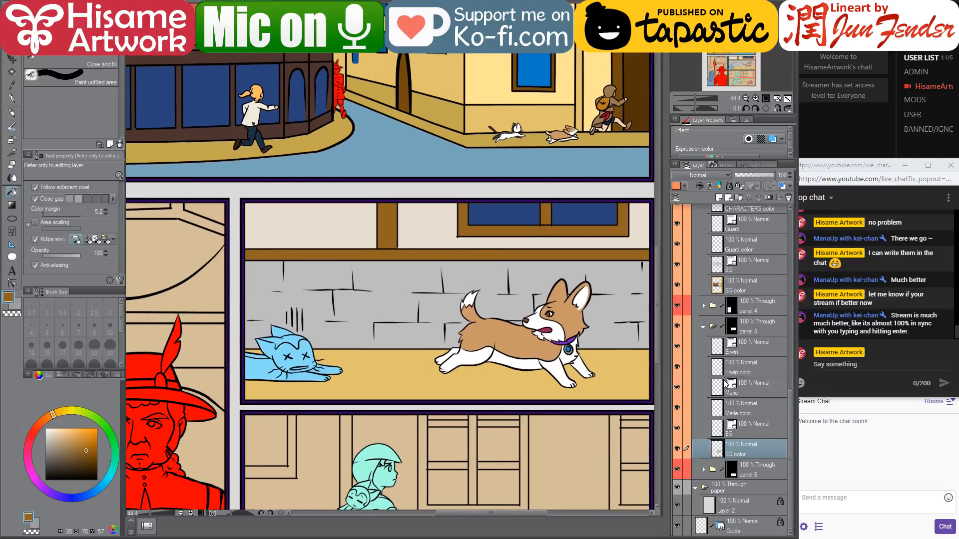
click(725, 409)
click(715, 368)
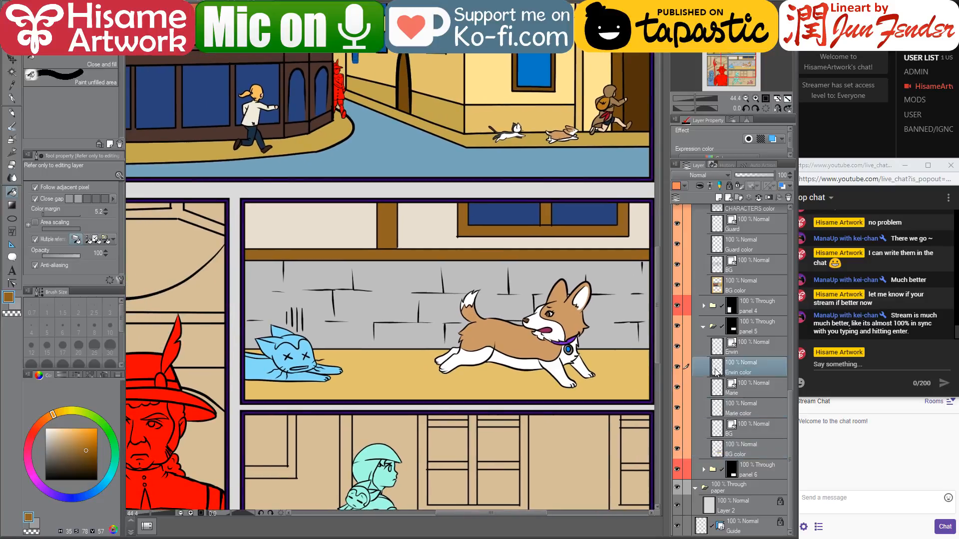
ctrl+click(716, 369)
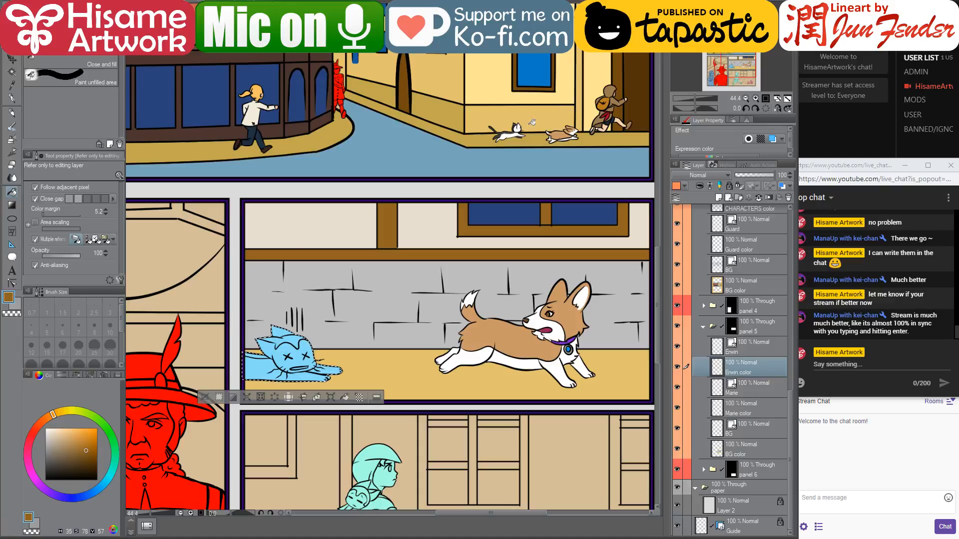
- Paint the whole selected cat in panel 5 with dark gray sampled from the small cat above, using the G-pen at size 500
scroll(531, 121, up, 3)
scroll(600, 192, down, 5)
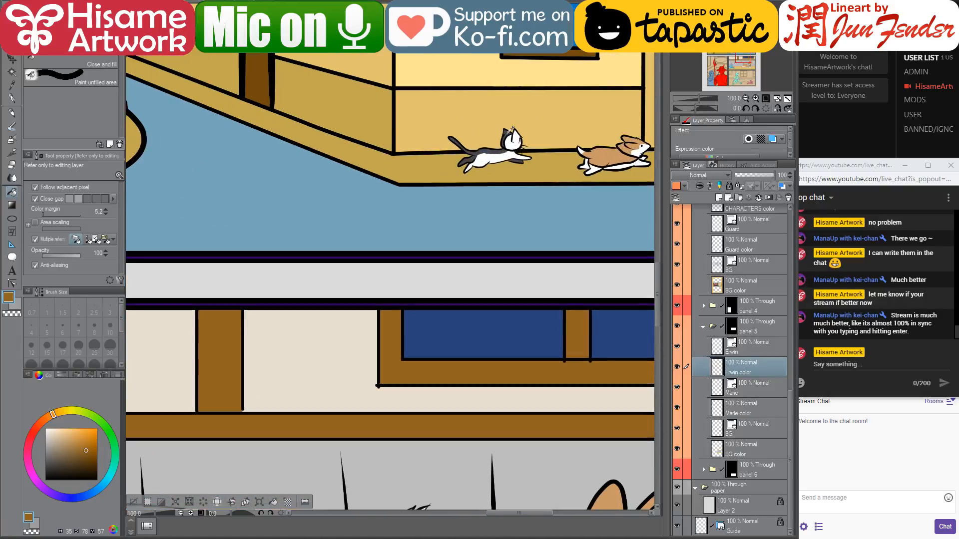
scroll(375, 387, up, 3)
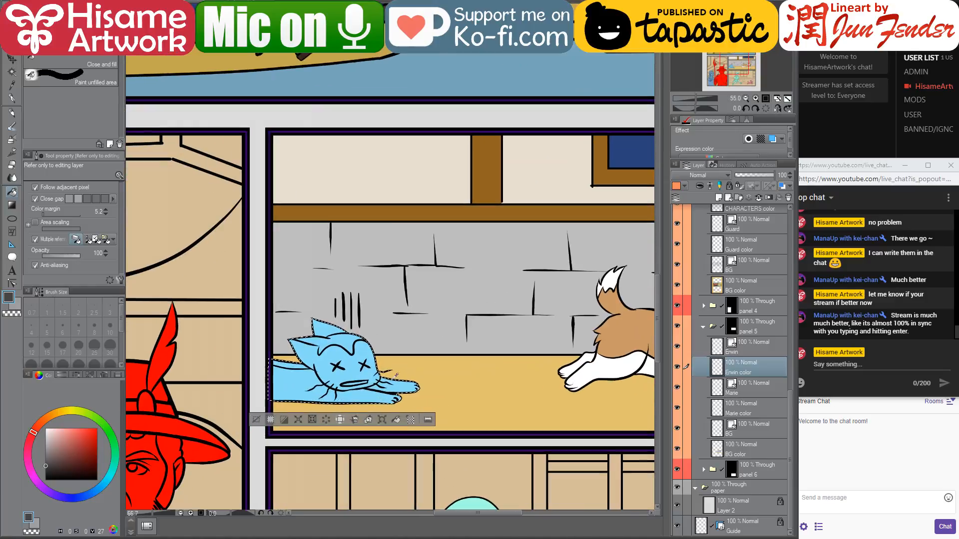
key(p)
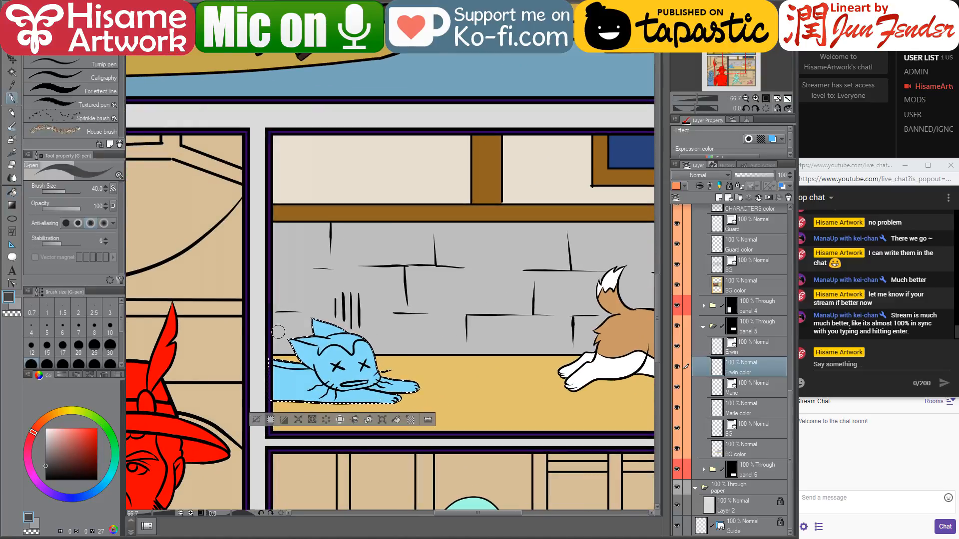
key(bracketright)
key(bracketright)
key(bracketright)
key(bracketright)
key(bracketright)
key(bracketright)
key(bracketright)
key(bracketright)
key(bracketright)
key(bracketright)
key(bracketright)
key(bracketright)
key(bracketright)
drag(282, 334, 325, 347)
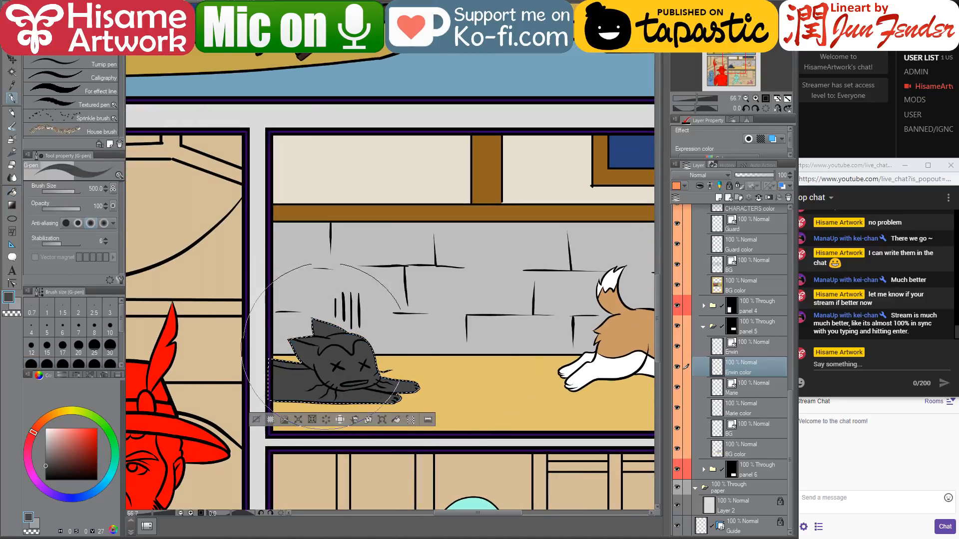
- Fill the cat's body and face with white sampled from the dog's fur, leaving the hair patch, back and far paw dark
alt+click(602, 370)
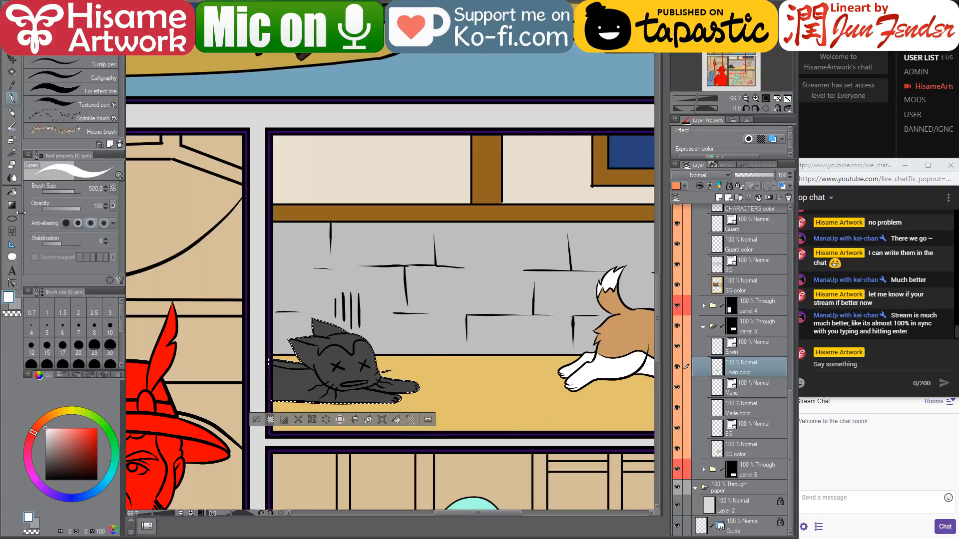
click(10, 194)
click(283, 379)
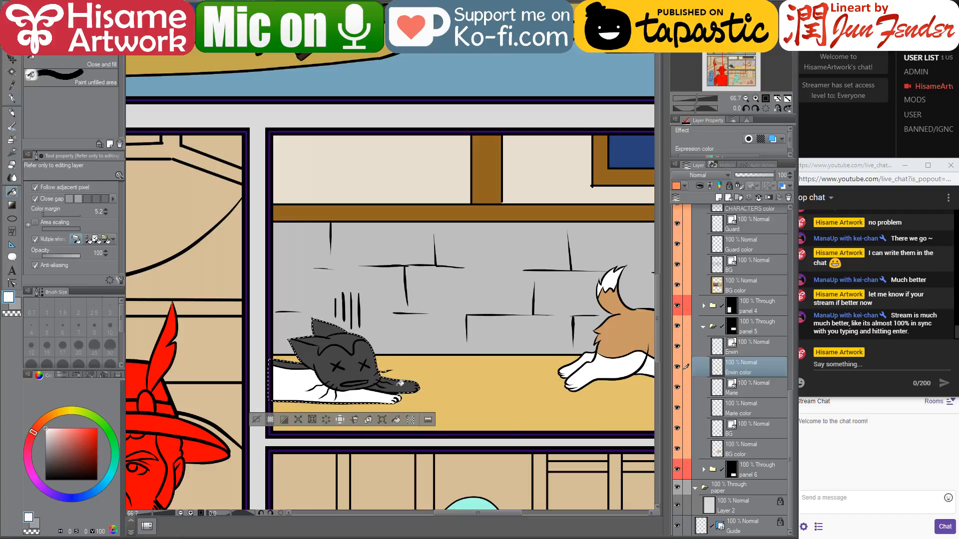
click(338, 356)
- Paint a white edge where the cat's near ear meets the dark head fur, using the G-pen at size 8
scroll(337, 350, up, 2)
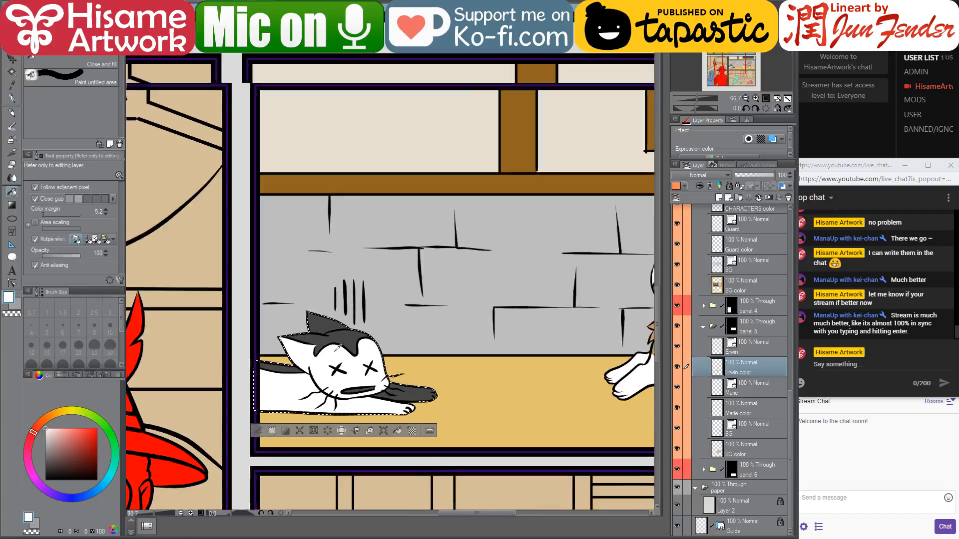
scroll(338, 346, up, 5)
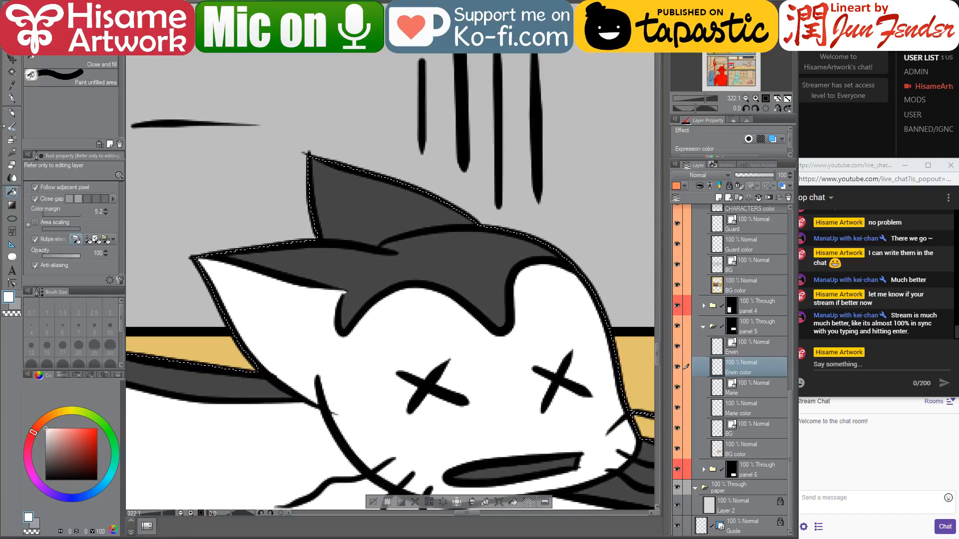
key(p)
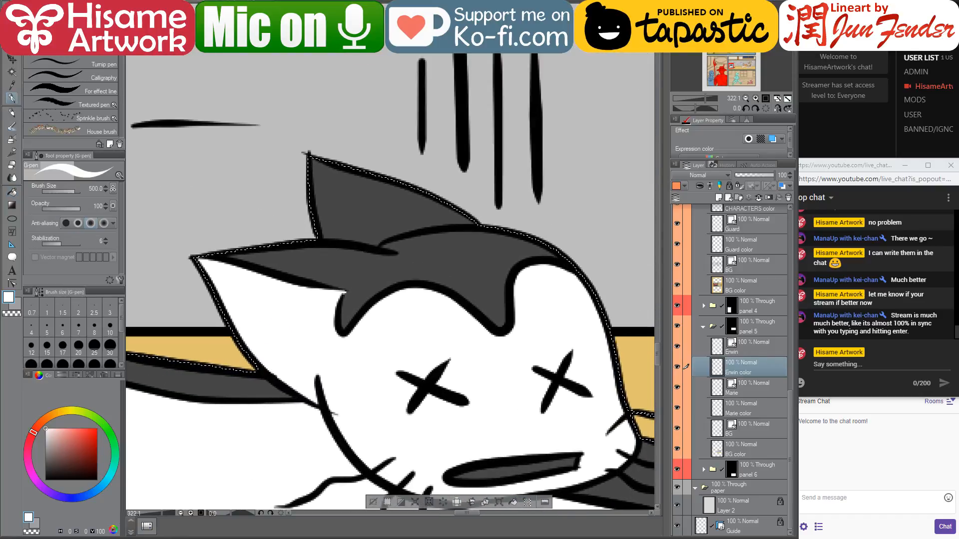
key(bracketleft)
key(bracketleft)
key(bracketleft)
key(bracketleft)
key(bracketleft)
key(bracketleft)
key(bracketleft)
key(bracketleft)
key(bracketleft)
key(bracketleft)
key(bracketleft)
key(bracketleft)
key(bracketleft)
key(bracketleft)
key(bracketleft)
key(bracketleft)
key(bracketleft)
key(bracketleft)
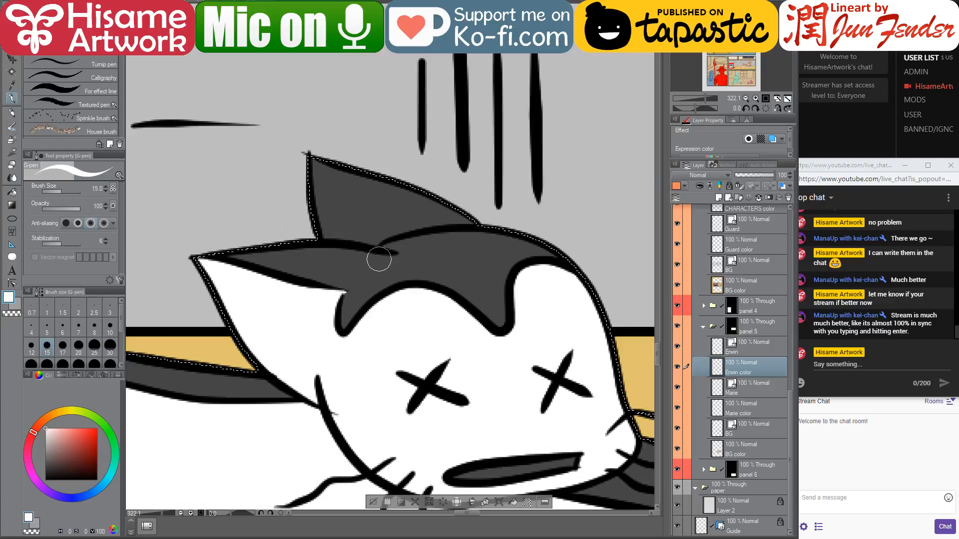
key(bracketleft)
key(bracketleft)
key(bracketleft)
mouse_move(339, 286)
mouse_down()
mouse_move(386, 258)
mouse_move(346, 286)
mouse_move(319, 284)
mouse_up()
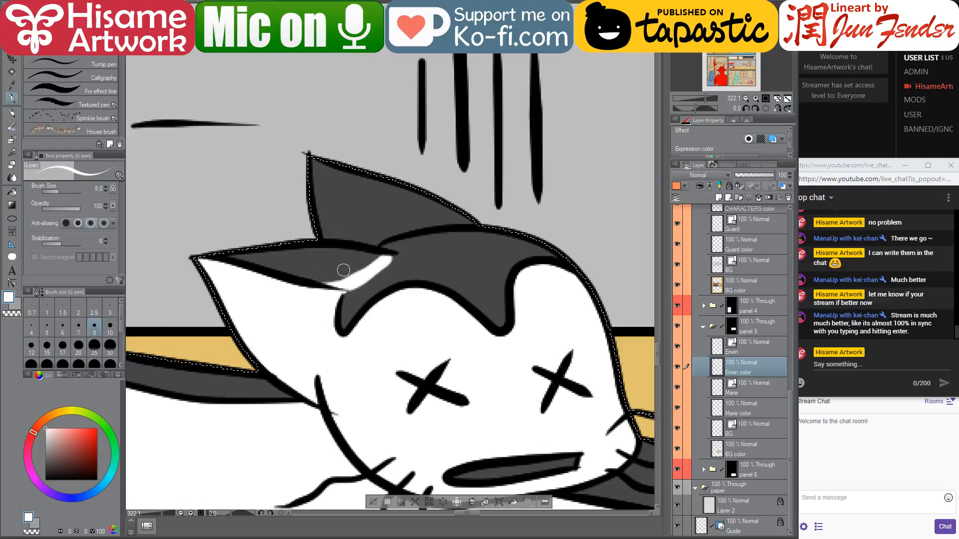
- Paint the rest of the near ear's upper side white with the G-pen at size 15
key(bracketright)
key(bracketright)
key(bracketright)
mouse_move(377, 260)
mouse_down()
mouse_move(220, 258)
mouse_move(347, 267)
mouse_move(253, 275)
mouse_move(360, 267)
mouse_move(297, 283)
mouse_up()
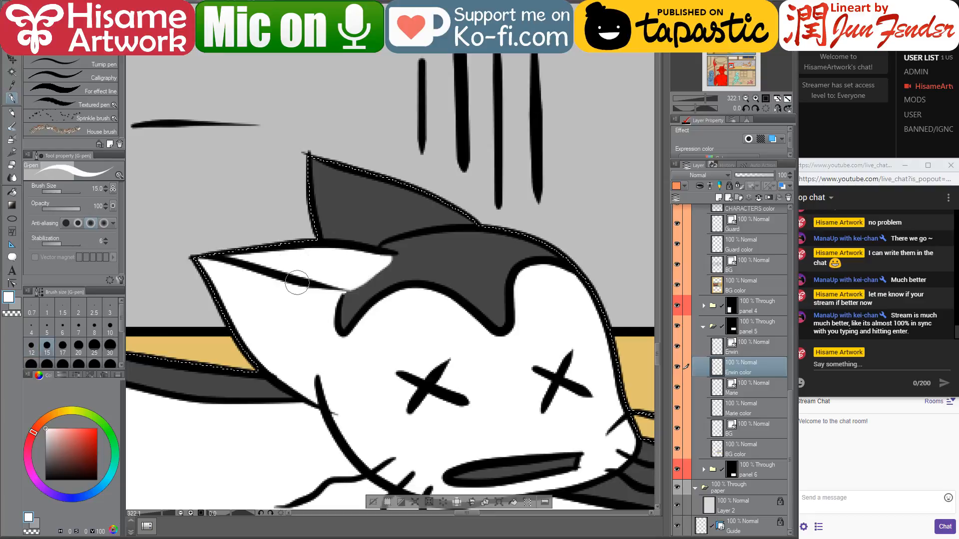
scroll(333, 370, down, 4)
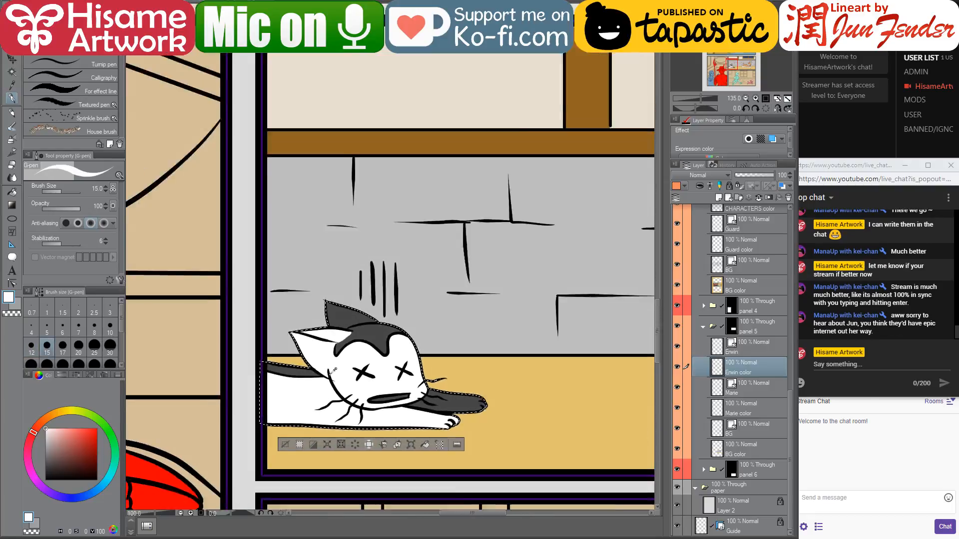
- Fill the cat's open mouth with the magenta sampled from the hooded character's mouth on the finished page_96
scroll(330, 374, down, 1)
scroll(504, 365, up, 3)
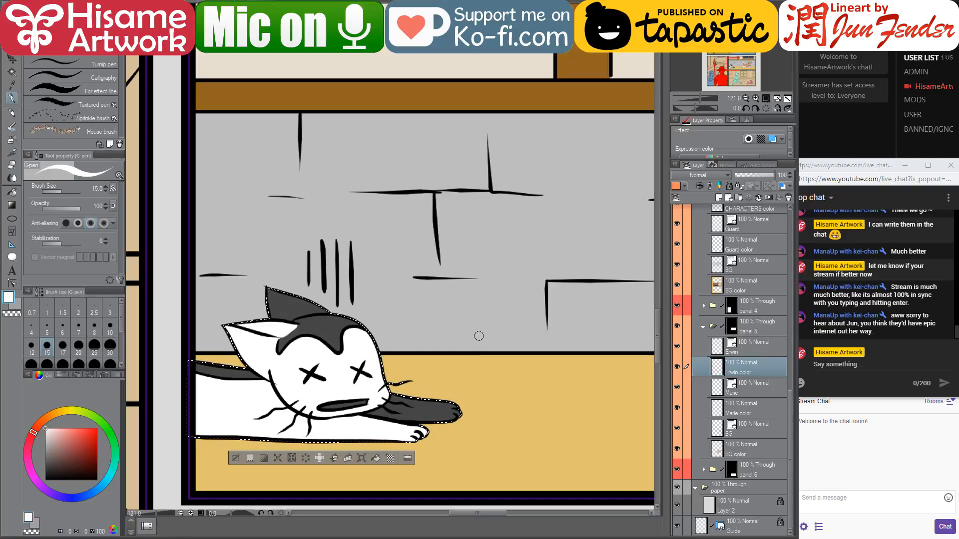
drag(325, 314, 412, 367)
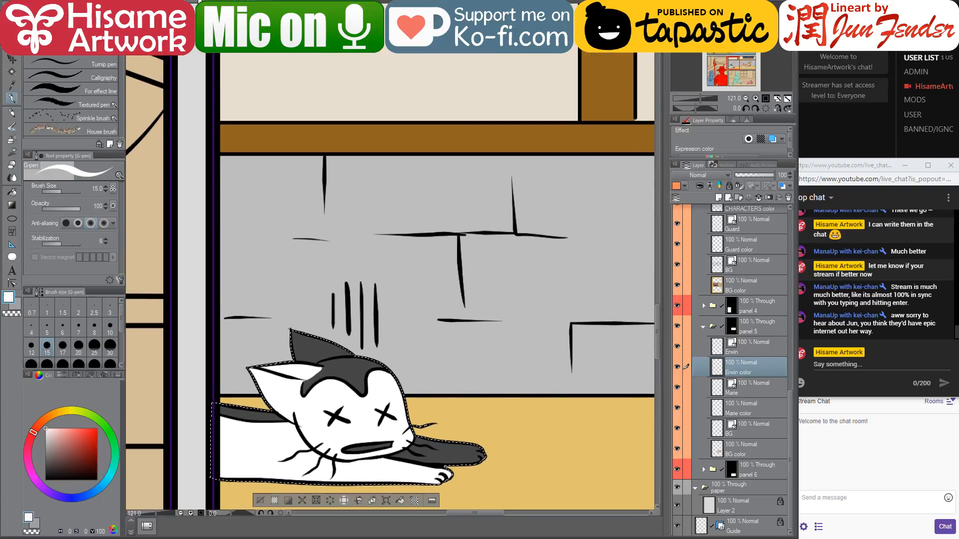
click(199, 2)
scroll(414, 262, down, 3)
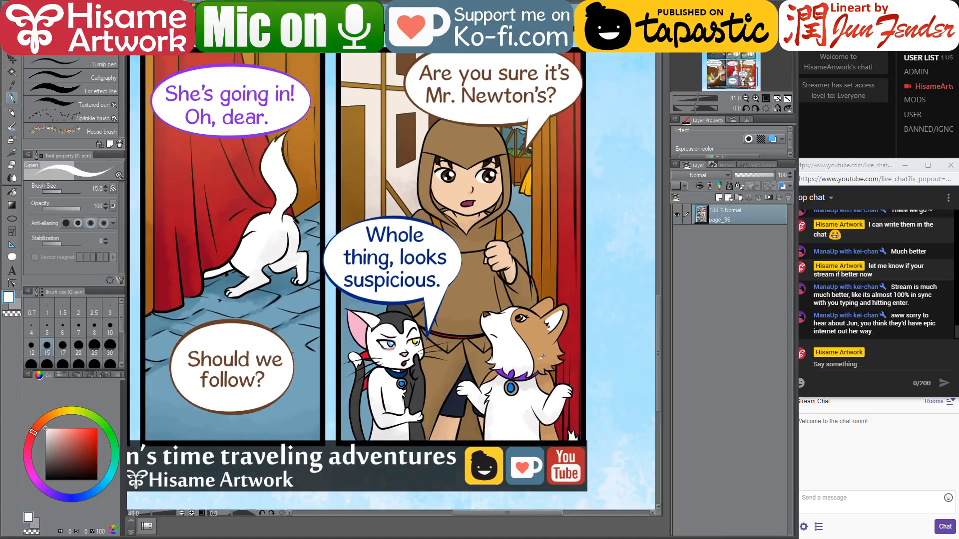
scroll(522, 204, up, 1)
scroll(520, 205, up, 2)
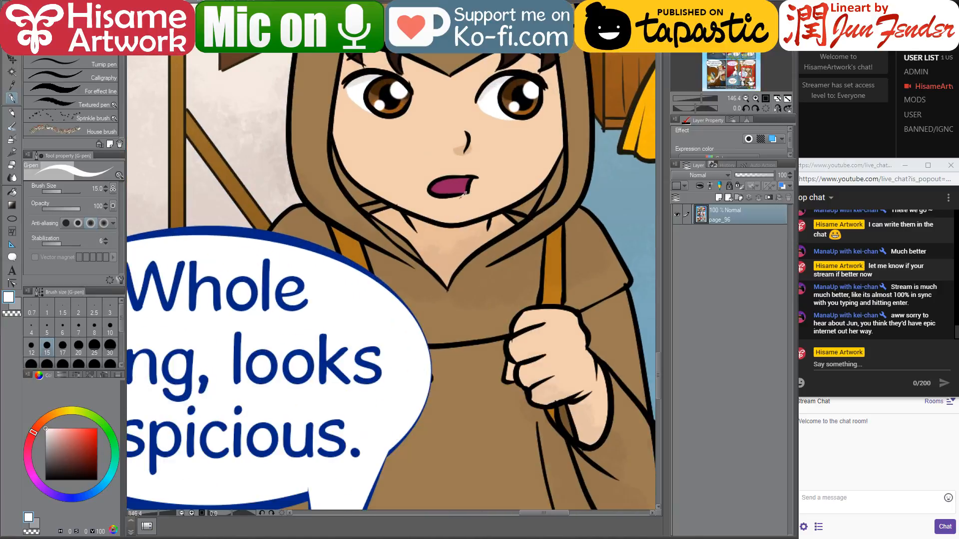
alt+click(462, 188)
key(ctrl+Tab)
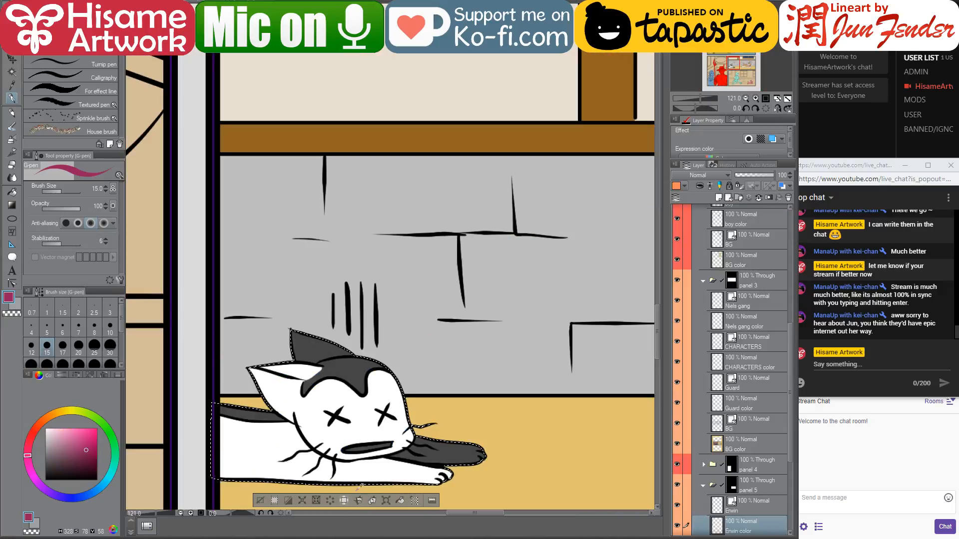
scroll(367, 460, up, 2)
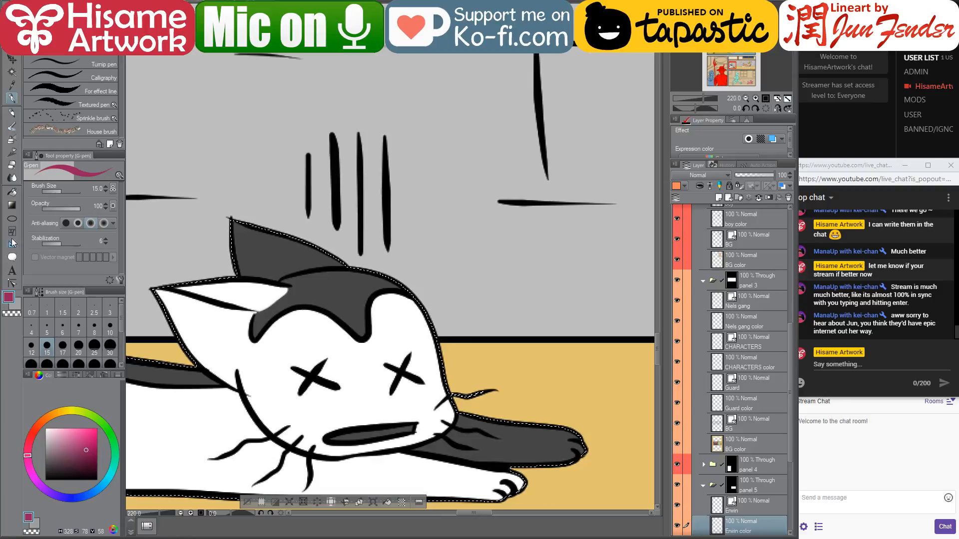
click(12, 191)
click(370, 433)
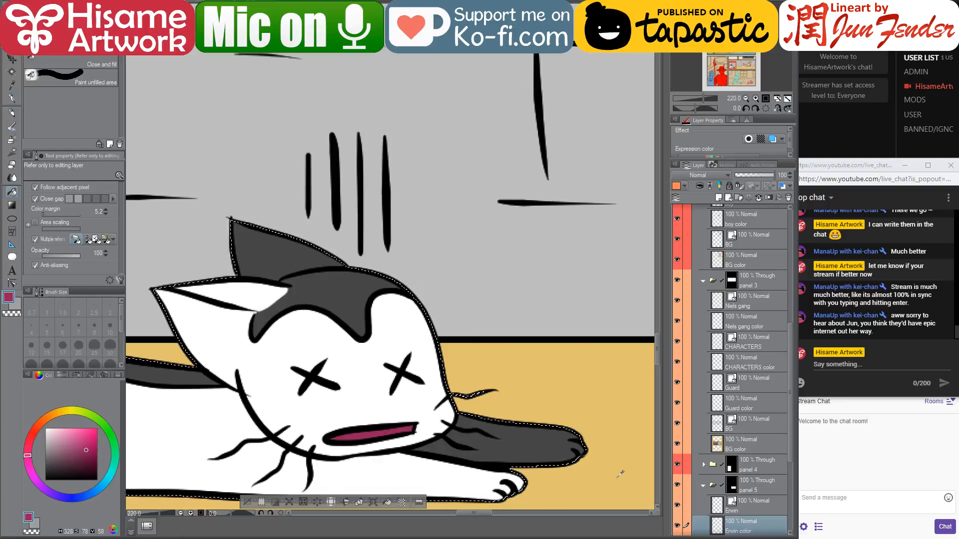
- Outline the inside of the cat's near ear in pink sampled from the cat's ear on page_96, using the G-pen at size 8
scroll(595, 444, down, 2)
click(200, 2)
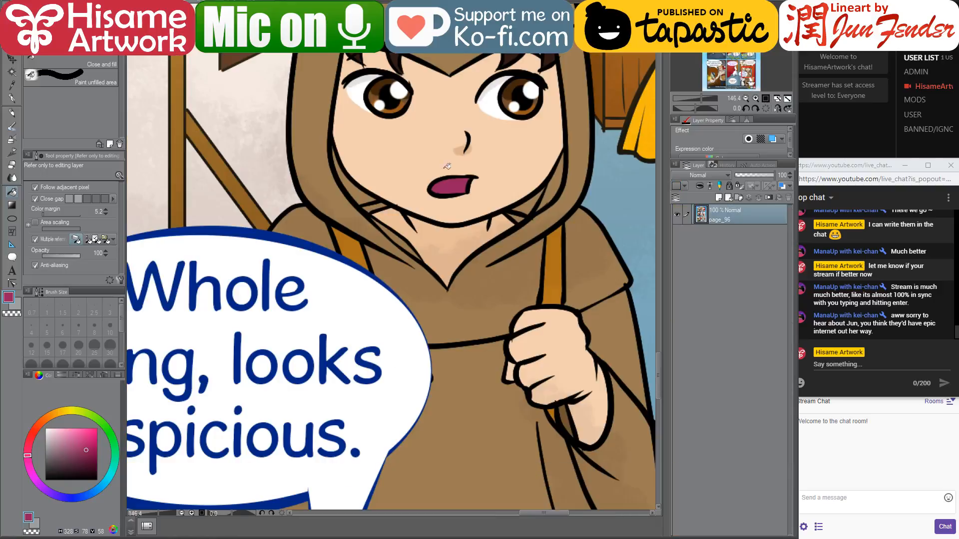
scroll(466, 183, down, 4)
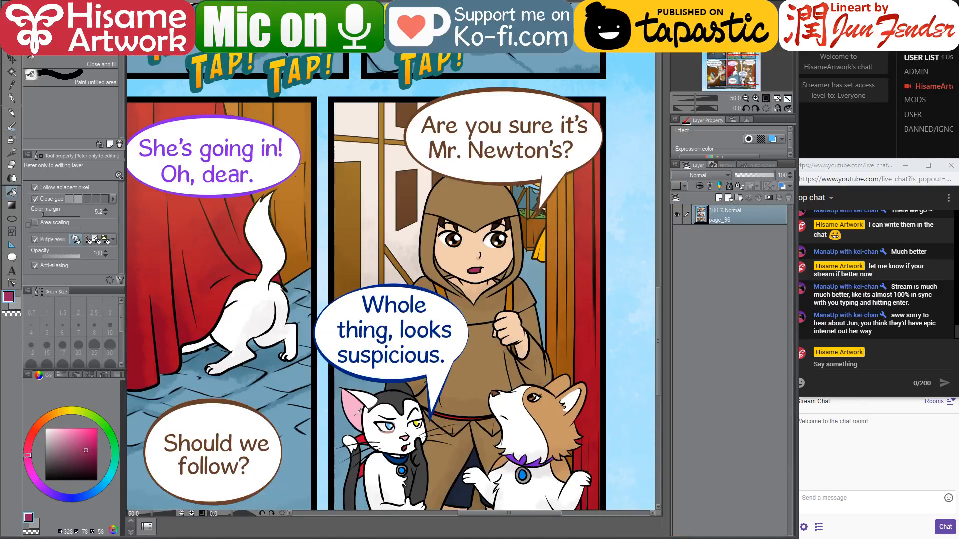
right_click(356, 413)
click(150, 2)
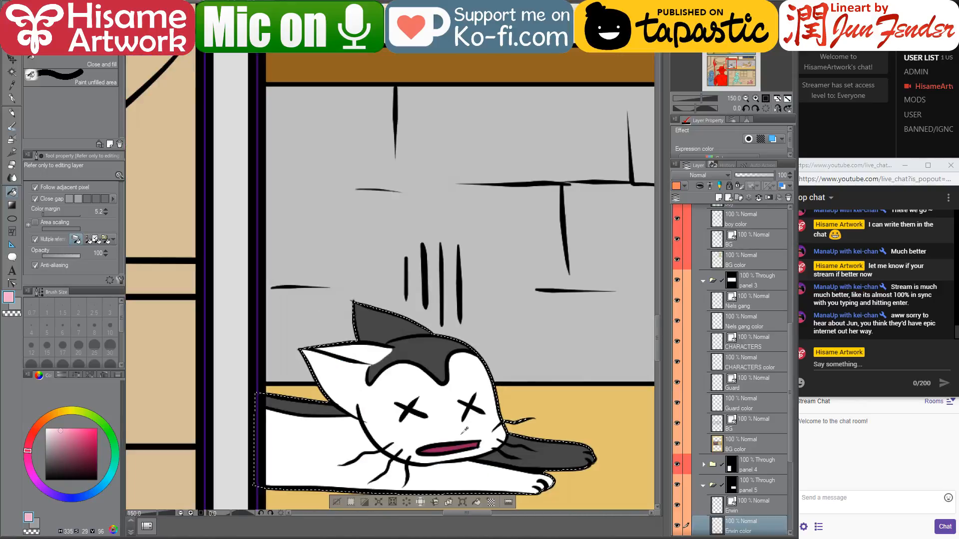
scroll(342, 383, up, 9)
click(14, 99)
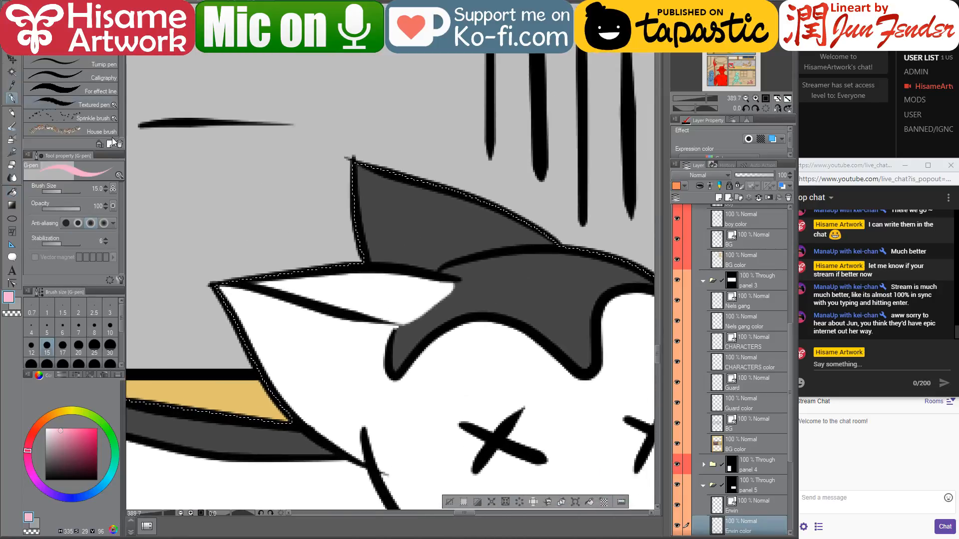
drag(394, 327, 434, 234)
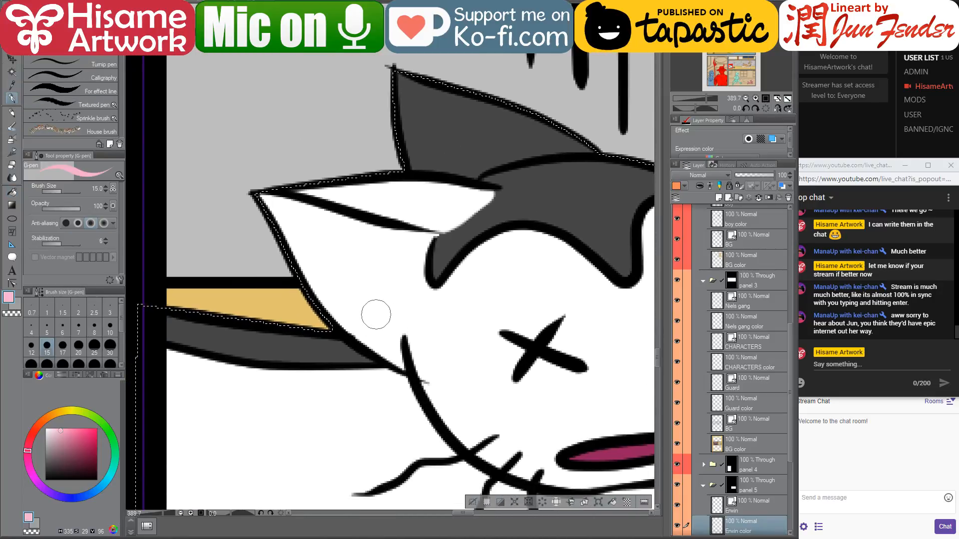
key(bracketleft)
key(bracketleft)
key(bracketleft)
key(bracketleft)
mouse_move(404, 370)
mouse_down()
mouse_move(407, 298)
mouse_move(432, 237)
mouse_move(266, 197)
mouse_move(339, 328)
mouse_move(404, 364)
mouse_move(362, 325)
mouse_up()
- Paint the remaining white inside the cat's near ear pink with the G-pen at size 17
key(bracketright)
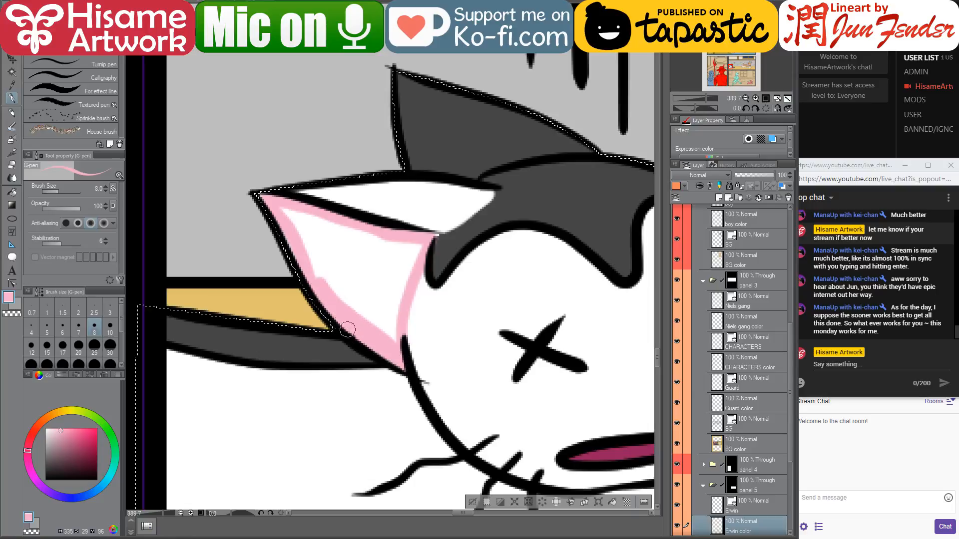
key(bracketright)
key(bracketright)
key(bracketright)
key(bracketright)
mouse_move(381, 319)
mouse_down()
mouse_move(385, 332)
mouse_move(393, 280)
mouse_move(422, 235)
mouse_move(277, 218)
mouse_up()
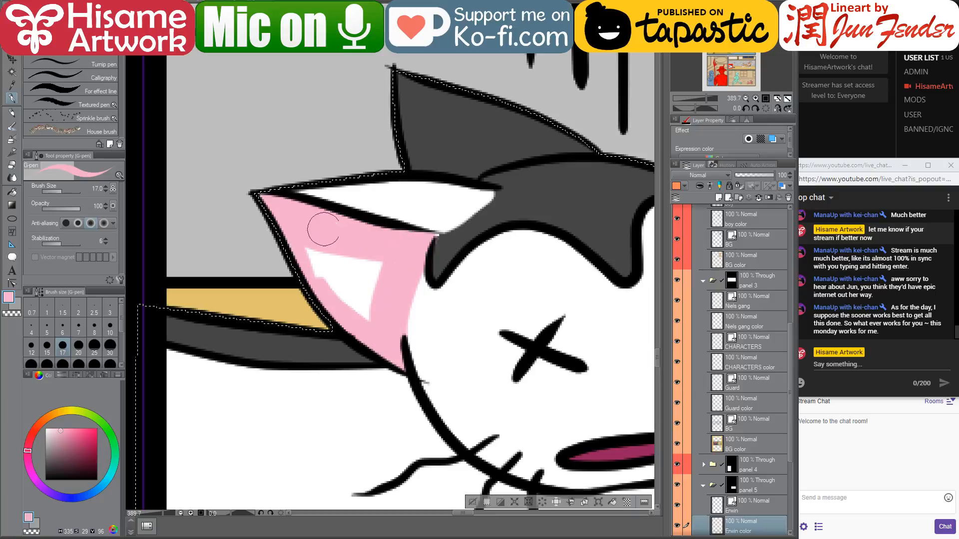
mouse_move(319, 245)
mouse_down()
mouse_move(328, 278)
mouse_move(360, 315)
mouse_move(370, 313)
mouse_move(365, 255)
mouse_move(336, 275)
mouse_move(362, 293)
mouse_up()
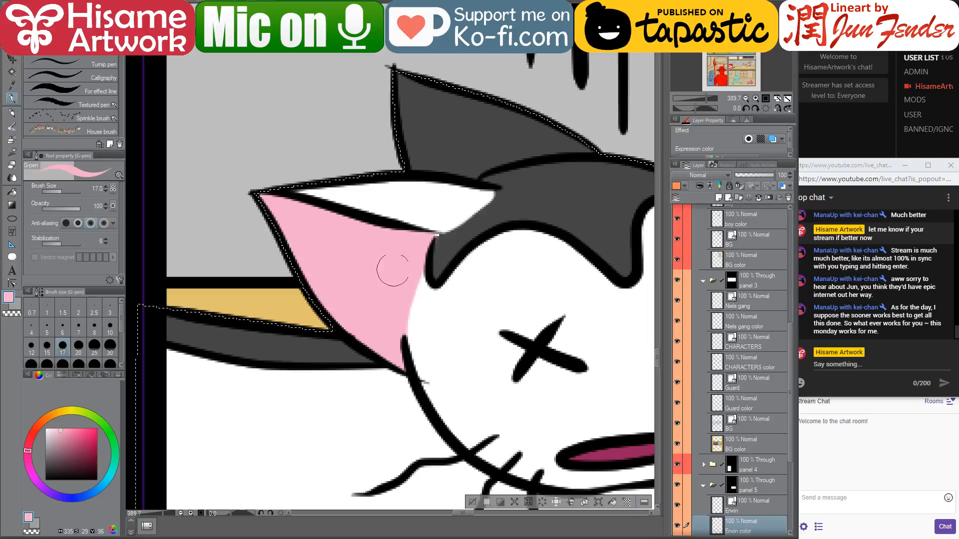
- Sample the cat's dark gray head fur and set the G-pen to size 8 for the fur edge beside the ear
alt+click(448, 246)
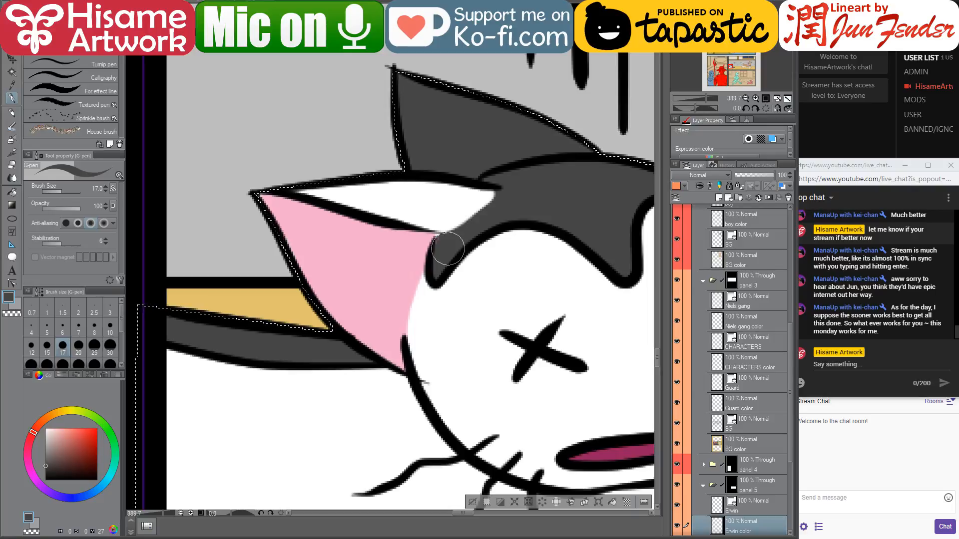
drag(457, 249, 419, 260)
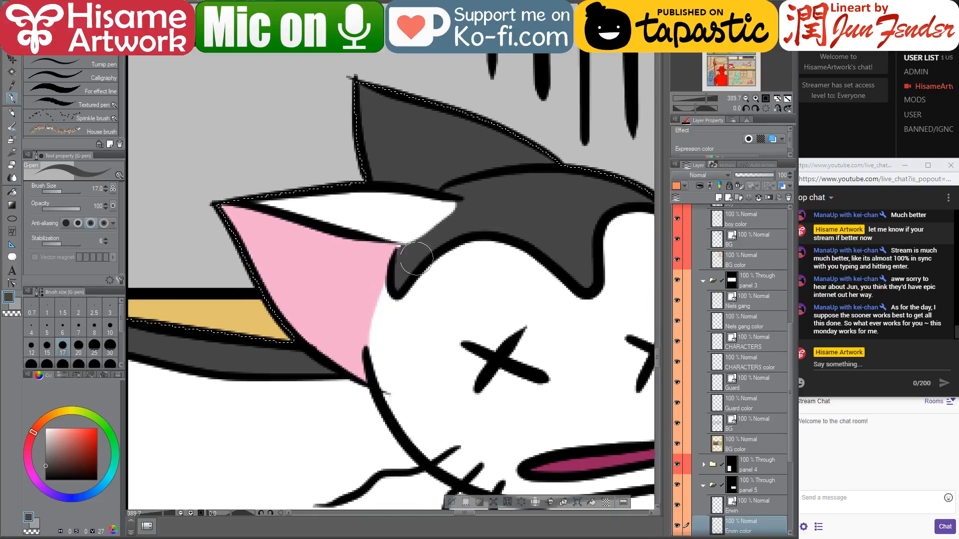
key(bracketleft)
key(bracketleft)
key(bracketleft)
key(bracketleft)
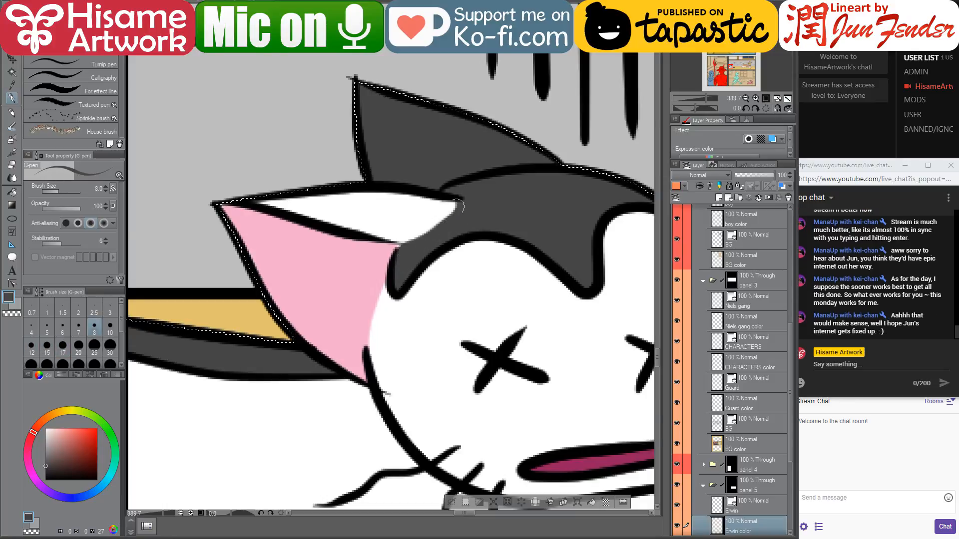
- Trim the ear line's overshooting tip on the Erwin line layer by deleting its end control point and adjusting the line at the cheek
click(12, 283)
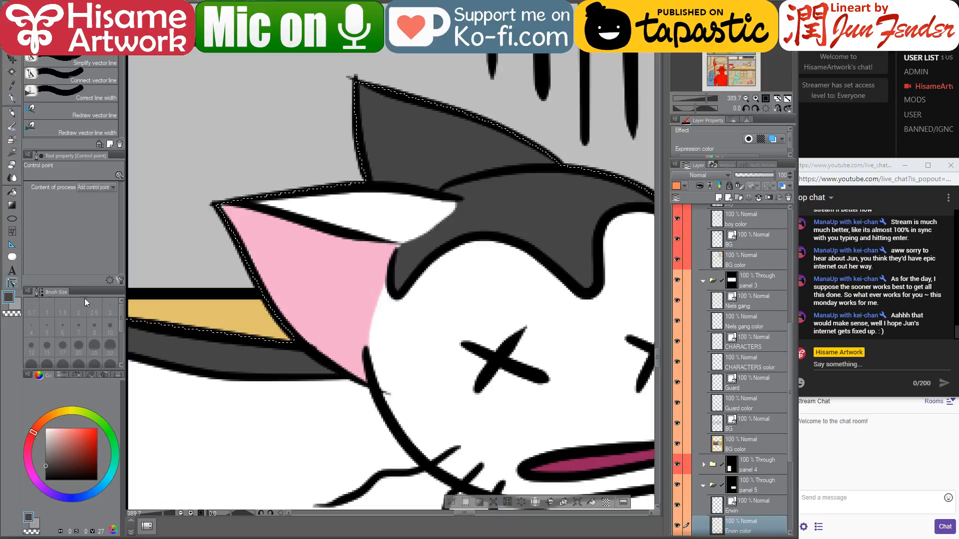
click(390, 395)
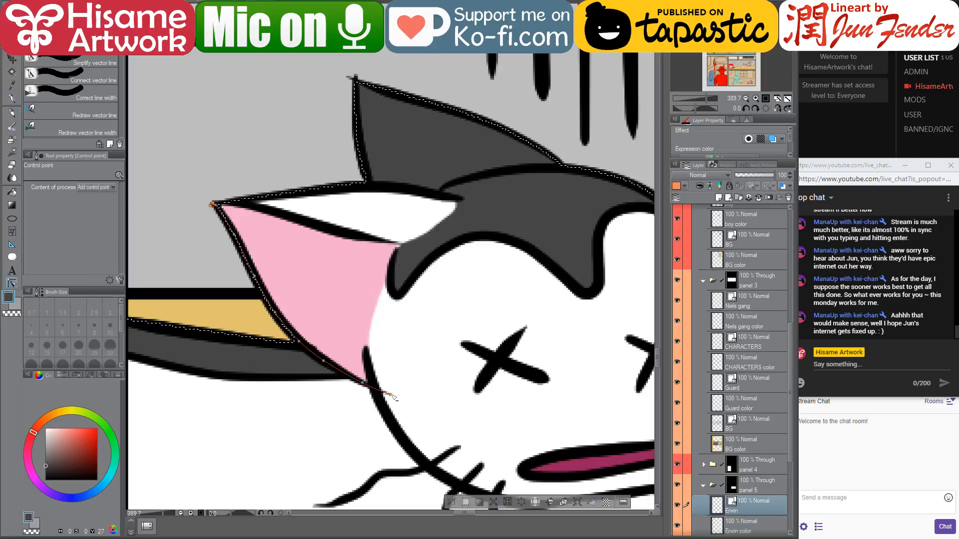
alt+click(390, 394)
drag(363, 383, 373, 388)
scroll(376, 390, down, 2)
scroll(448, 404, down, 4)
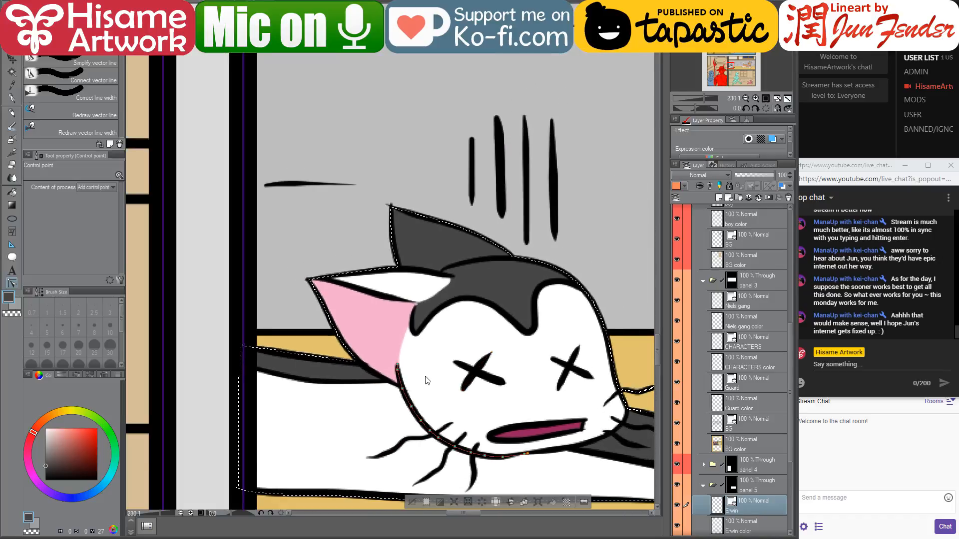
scroll(426, 378, down, 1)
drag(561, 383, 458, 368)
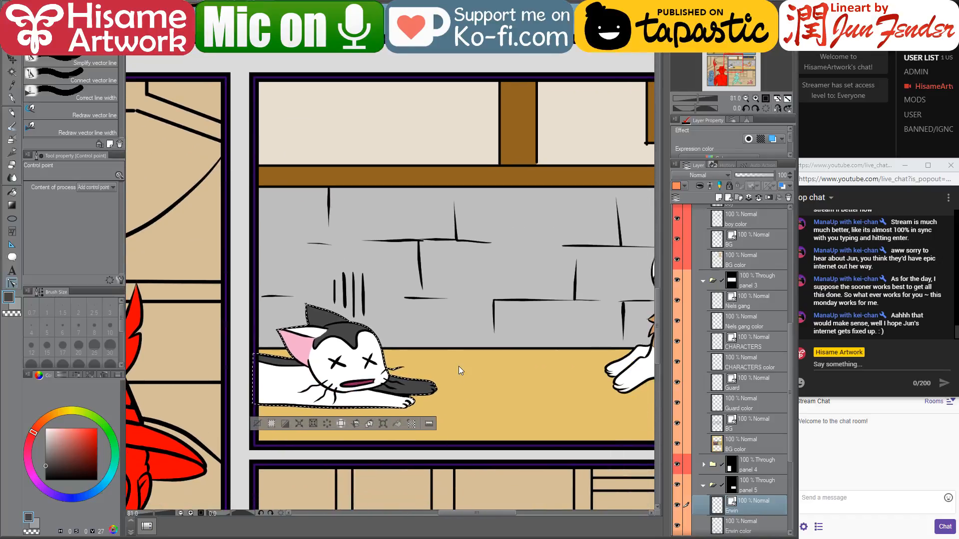
- Clear the cat's selection and select the pink dog's colored area on panel 6's Marie color layer
key(ctrl+d)
click(12, 99)
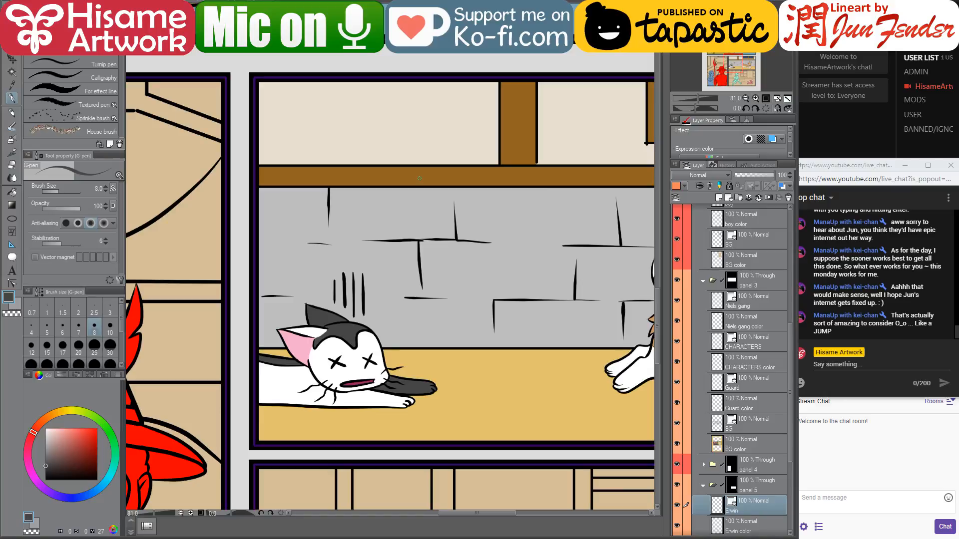
scroll(399, 303, down, 5)
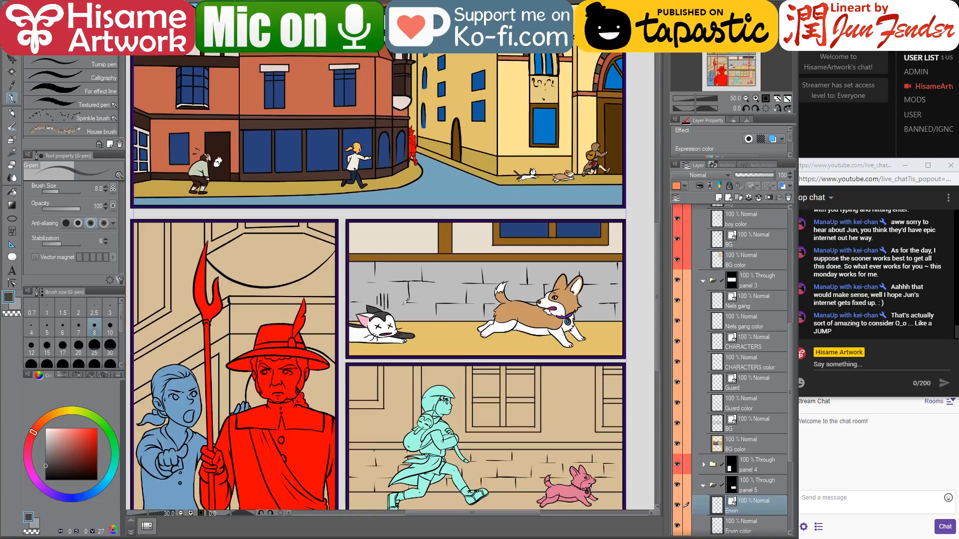
drag(521, 392, 486, 274)
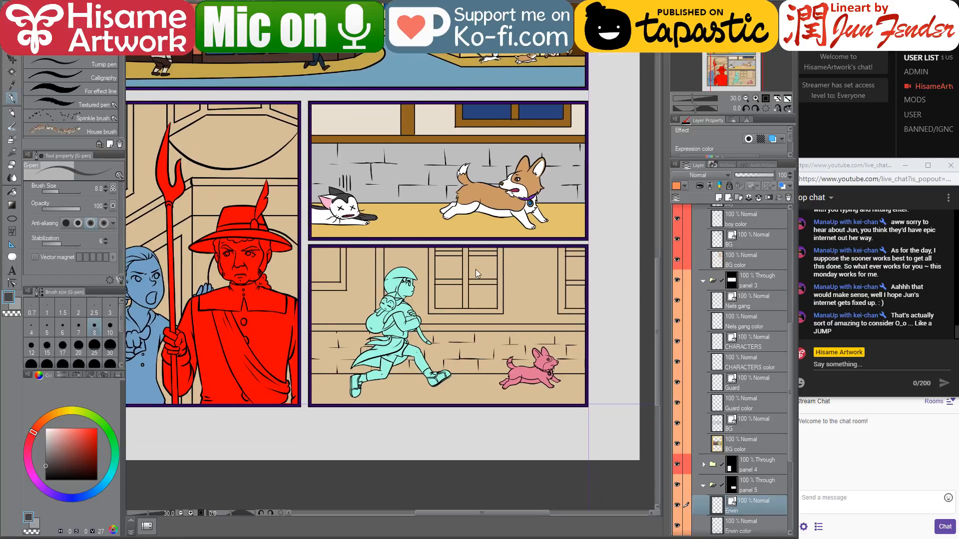
scroll(510, 392, up, 1)
scroll(510, 392, up, 2)
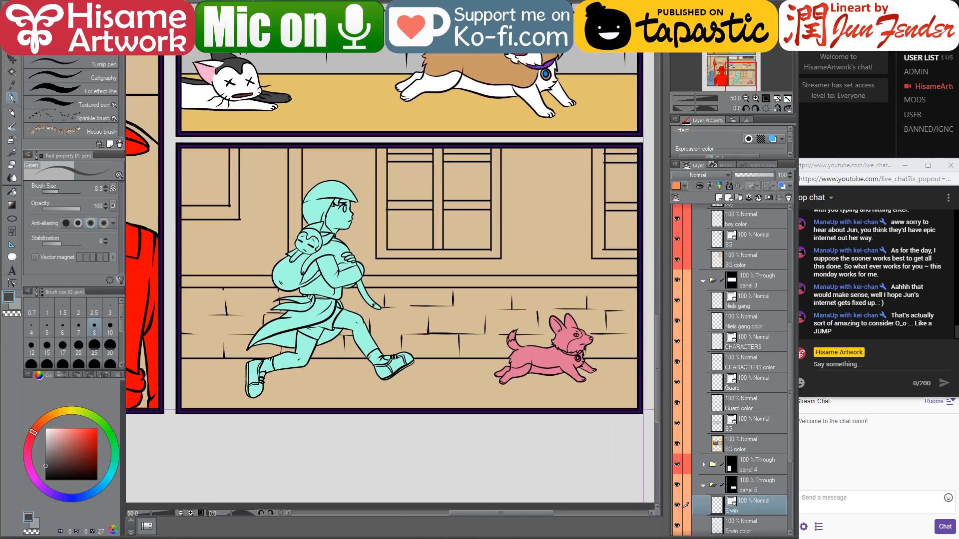
drag(481, 340, 460, 388)
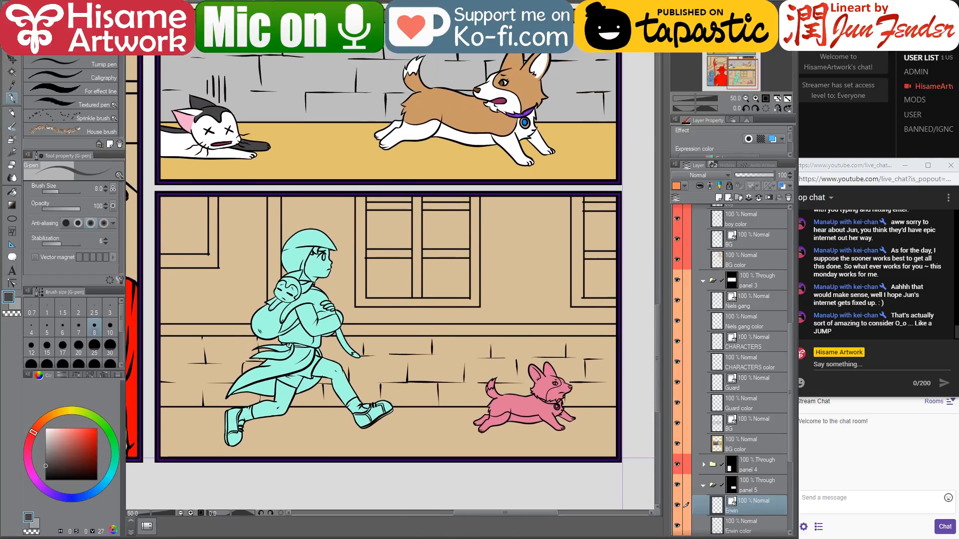
ctrl+shift+click(539, 407)
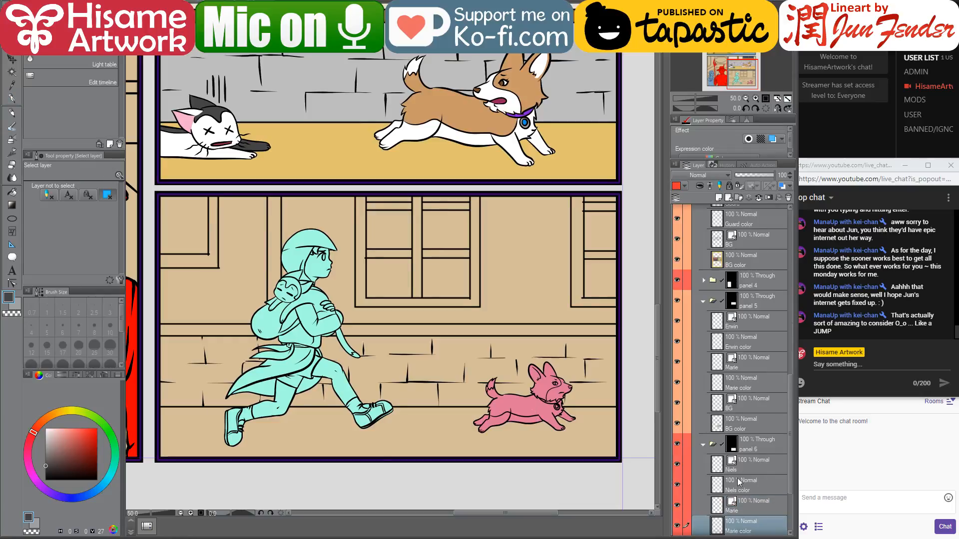
ctrl+click(717, 521)
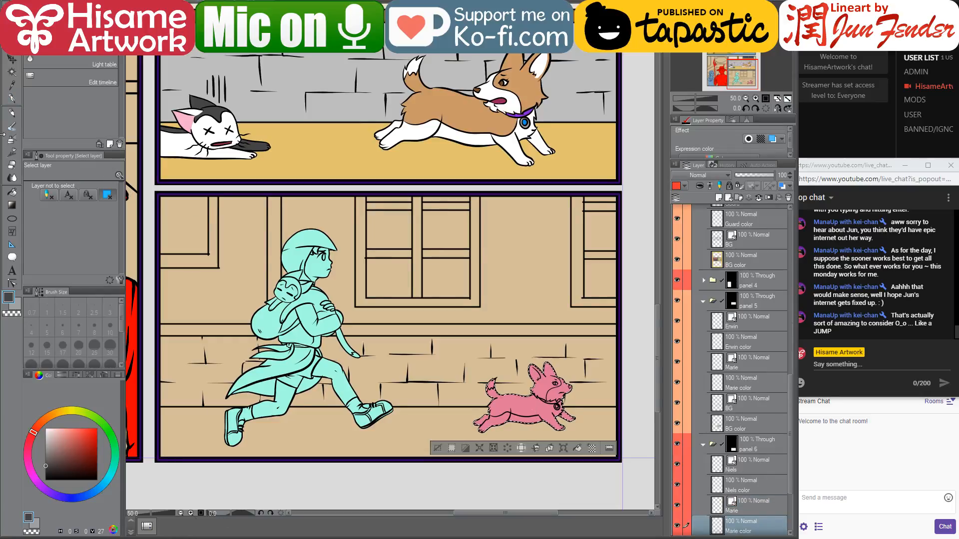
- Repaint the whole dog tan brown, sampled from the corgi's fur in the panel above, using the G-pen at size 300
click(12, 97)
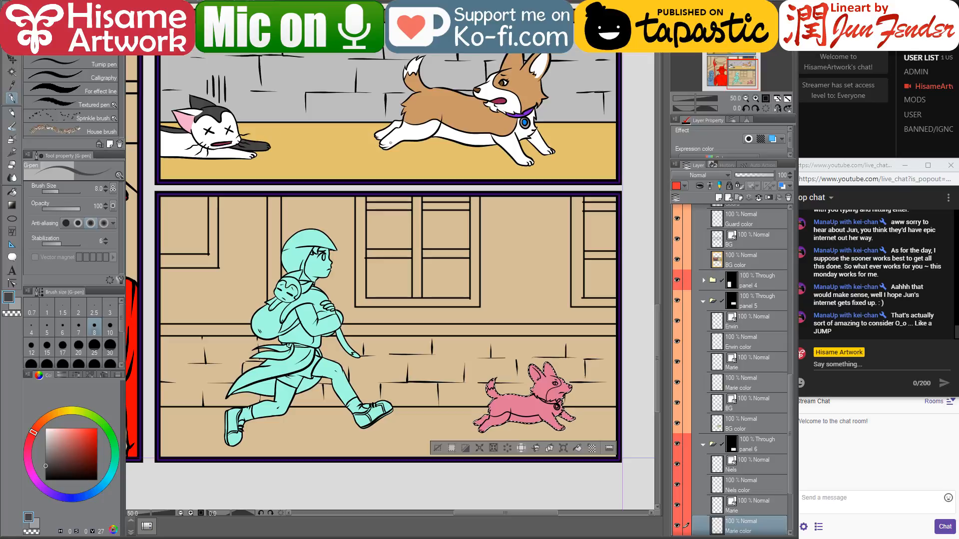
alt+click(446, 92)
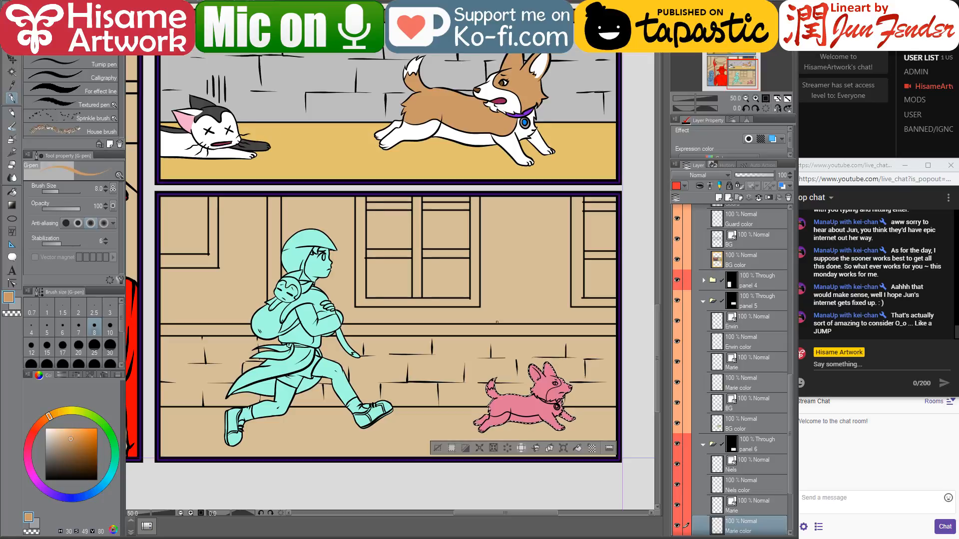
key(bracketright)
key(bracketright)
key(bracketright)
key(bracketright)
key(bracketright)
key(bracketright)
key(bracketright)
key(bracketright)
key(bracketright)
key(bracketright)
key(bracketright)
key(bracketright)
key(bracketright)
key(bracketright)
key(bracketright)
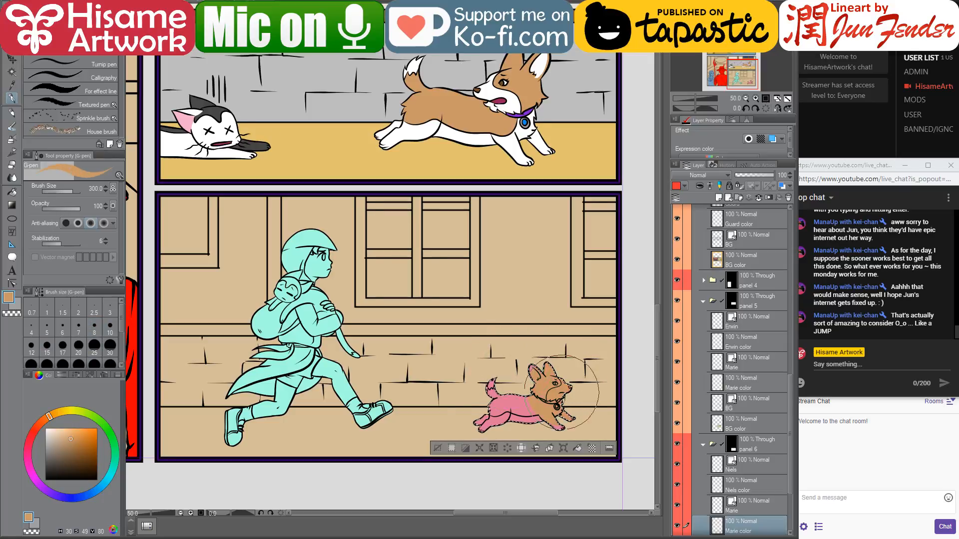
drag(561, 392, 510, 404)
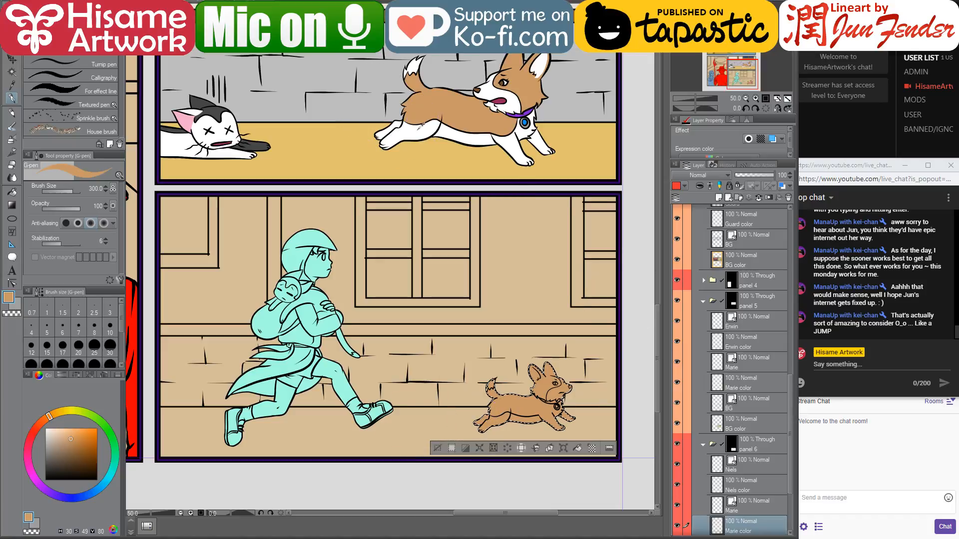
- Fill the dog's belly, hind legs, far front leg, tail tip and muzzle with white sampled from the corgi above
alt+click(419, 130)
click(14, 193)
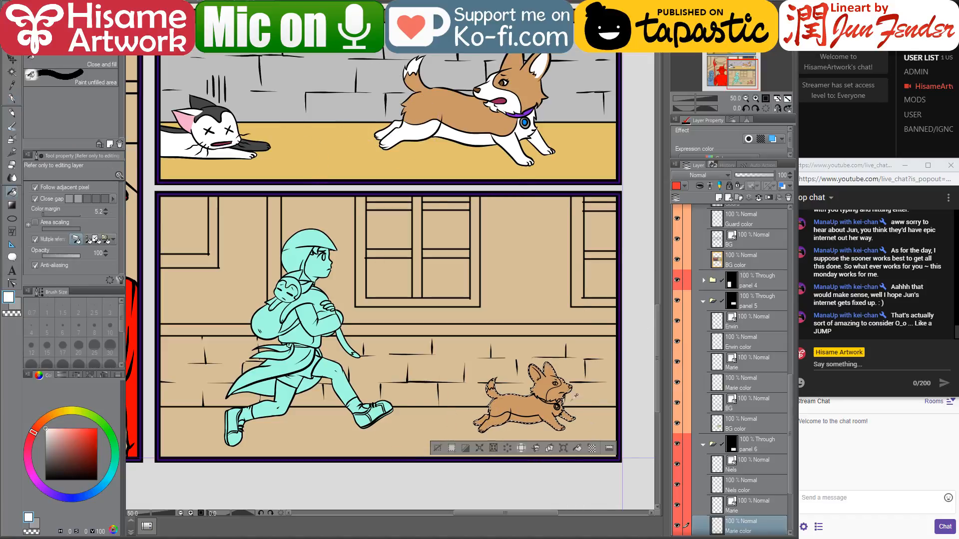
scroll(574, 396, up, 5)
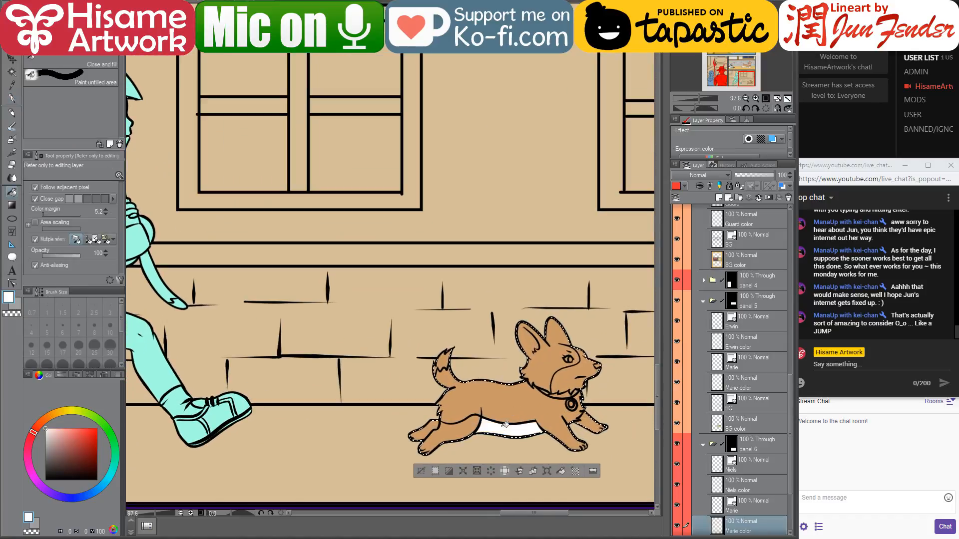
click(428, 428)
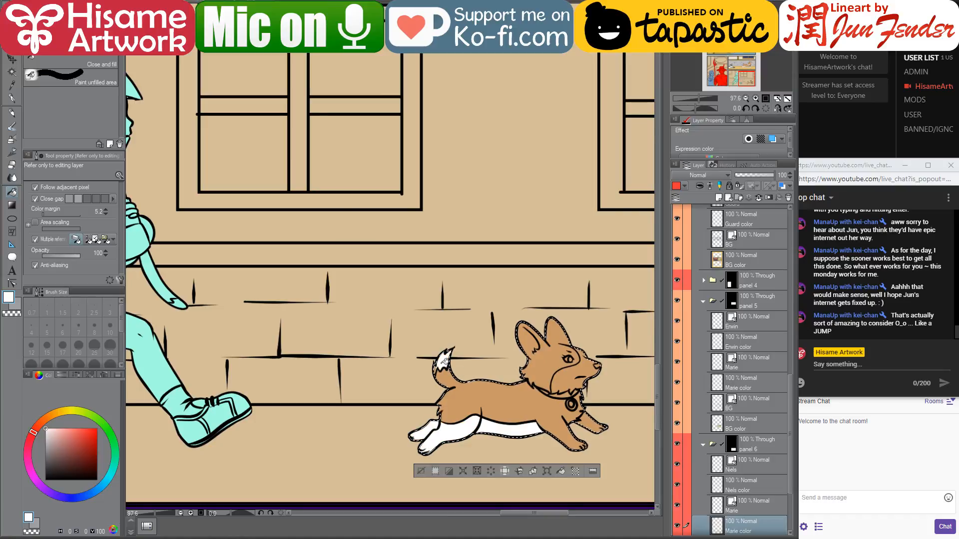
scroll(611, 422, up, 5)
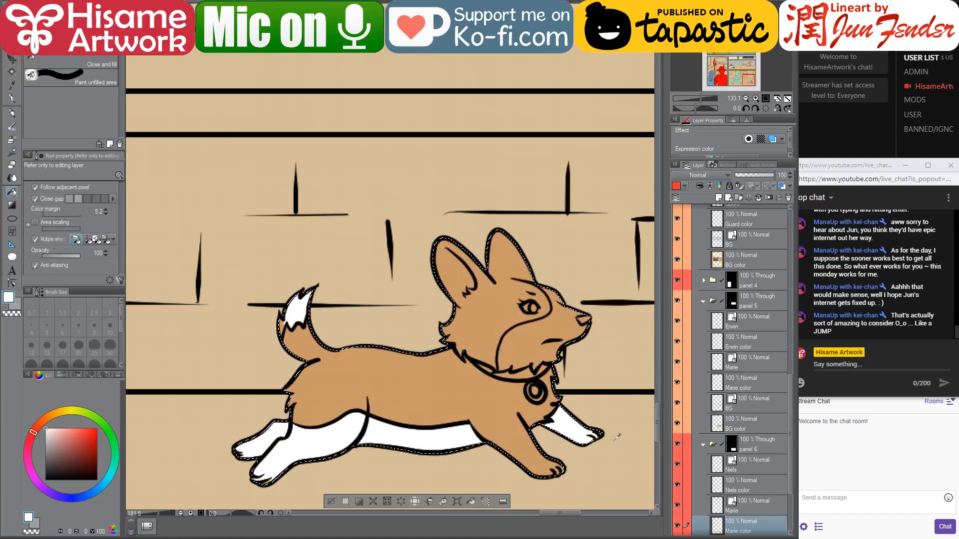
click(541, 287)
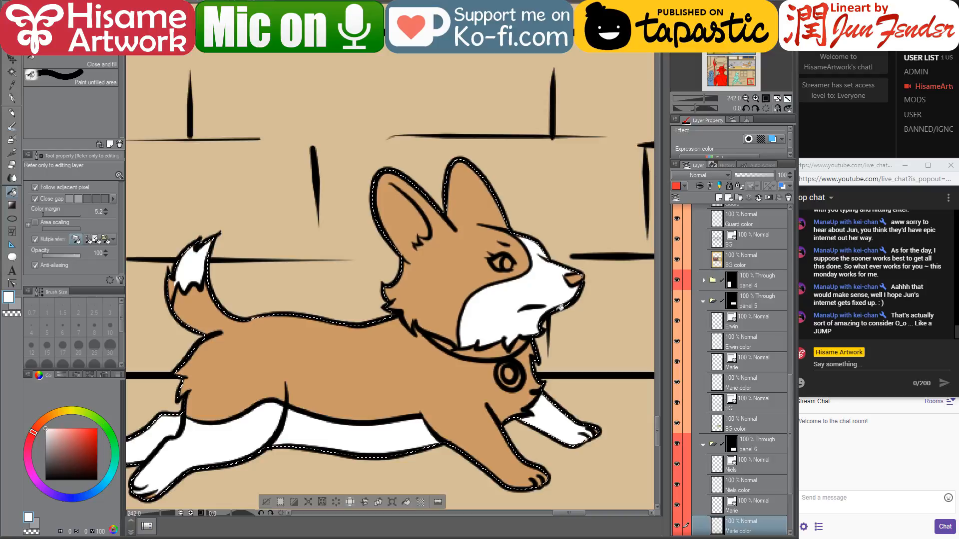
- Outline the white chest patch from the belly up to the collar with the G-pen at size 10
click(12, 99)
scroll(515, 430, up, 2)
mouse_move(515, 429)
mouse_down()
mouse_move(515, 328)
mouse_move(508, 371)
mouse_up()
key([)
key(bracketleft)
key(bracketleft)
key(bracketleft)
key(bracketleft)
key(bracketleft)
key(bracketleft)
key(bracketleft)
key(bracketleft)
key(bracketleft)
key(bracketleft)
key(bracketleft)
key(bracketleft)
key(bracketleft)
key(bracketleft)
key(bracketleft)
key(bracketleft)
key(bracketleft)
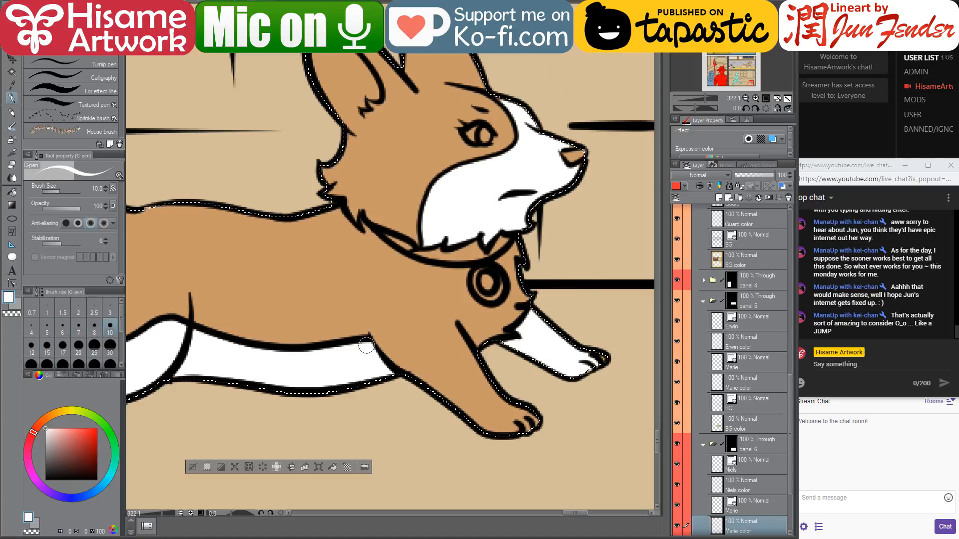
mouse_move(366, 345)
mouse_down()
mouse_move(439, 362)
mouse_move(456, 322)
mouse_move(443, 267)
mouse_up()
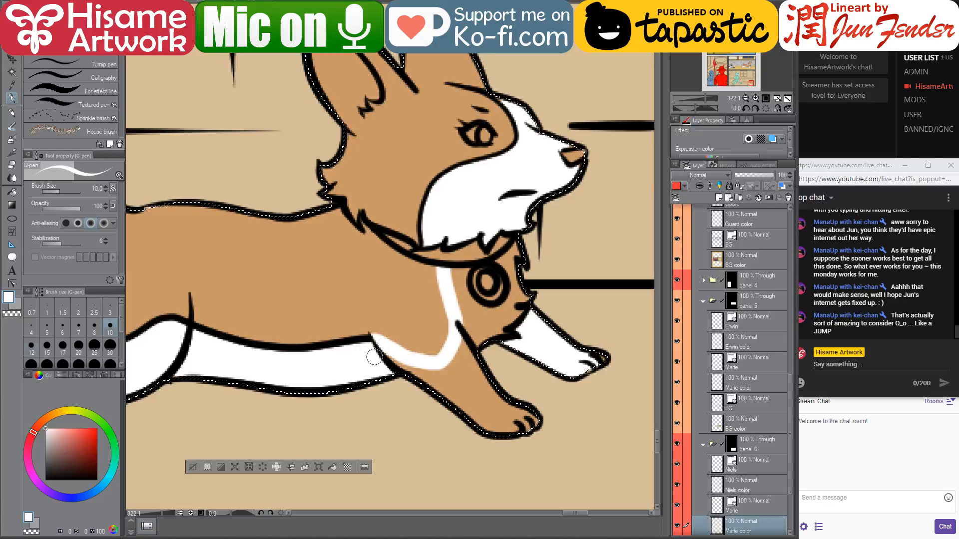
- Paint the dog's near front leg and the rest of its chest white with the G-pen at size 20
key(bracketright)
key(bracketright)
key(bracketright)
key(bracketright)
mouse_move(391, 362)
mouse_down()
mouse_move(425, 378)
mouse_move(458, 369)
mouse_move(478, 326)
mouse_move(459, 391)
mouse_move(484, 385)
mouse_move(497, 399)
mouse_move(557, 410)
mouse_up()
drag(518, 315, 521, 349)
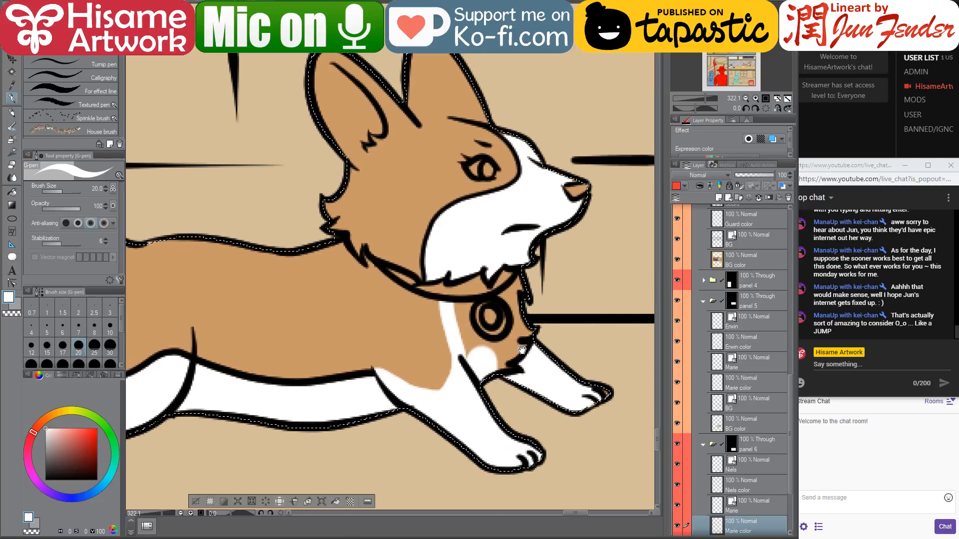
mouse_move(461, 308)
mouse_down()
mouse_move(535, 280)
mouse_move(505, 311)
mouse_move(473, 317)
mouse_move(468, 358)
mouse_move(494, 369)
mouse_move(505, 332)
mouse_move(551, 309)
mouse_move(492, 344)
mouse_up()
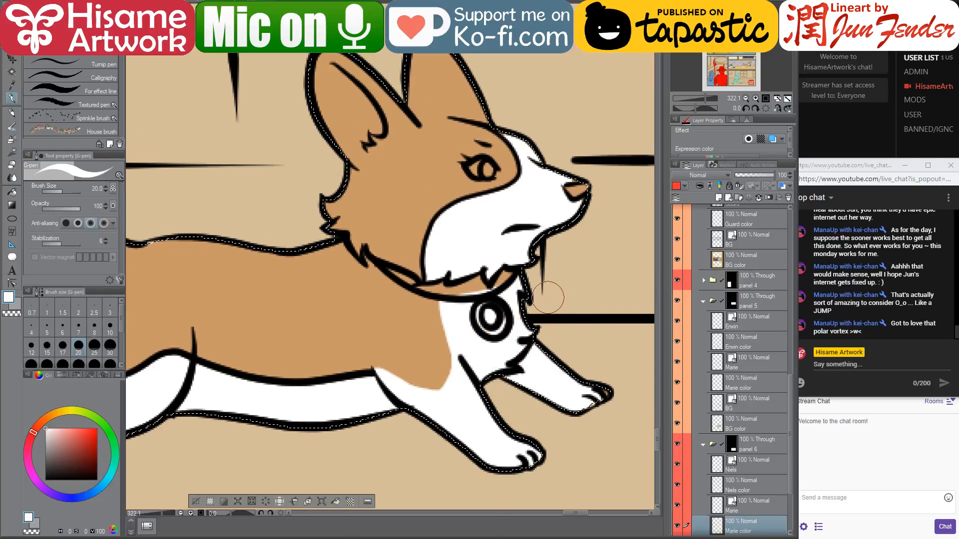
drag(548, 298, 540, 359)
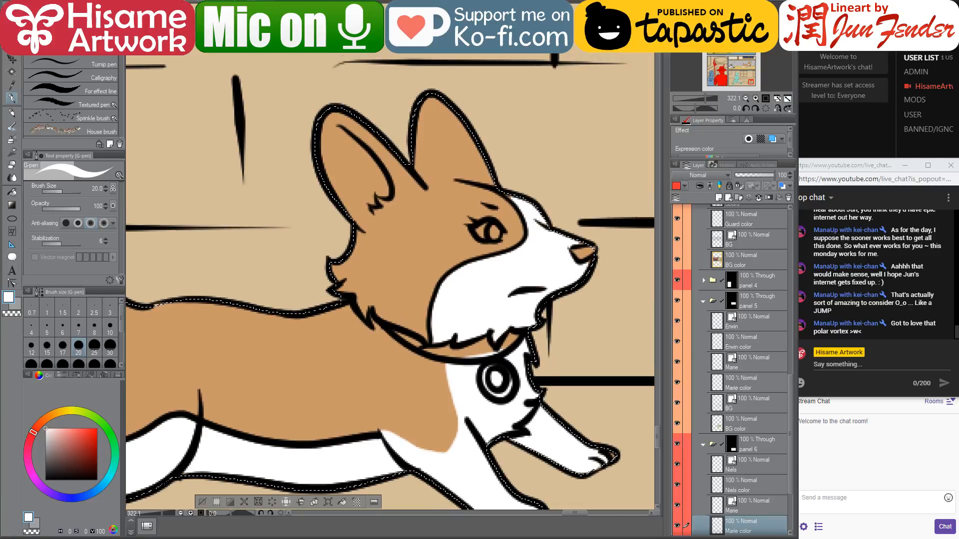
- Paint the dog's collar purple, sampled from the corgi's collar on page_96, using the G-pen at size 12
click(188, 2)
scroll(523, 472, up, 2)
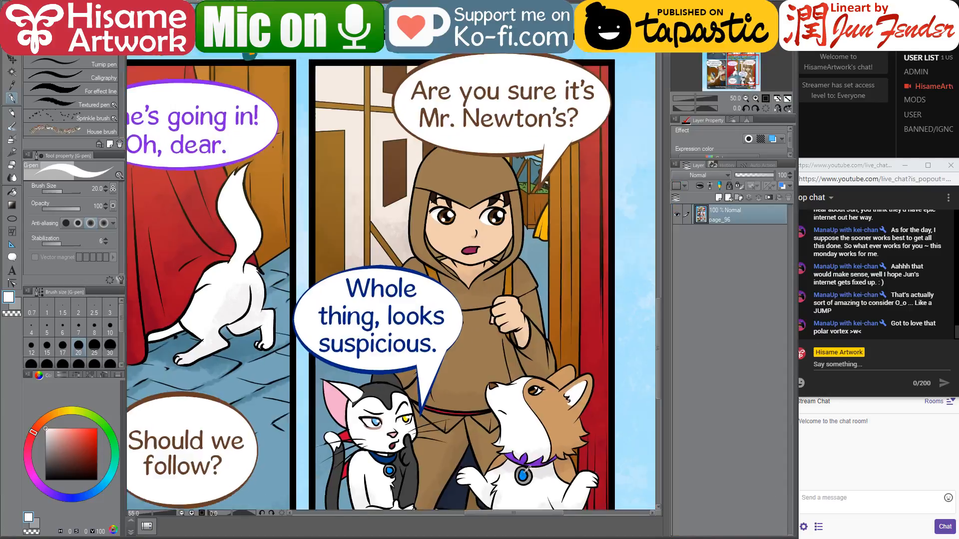
alt+click(523, 450)
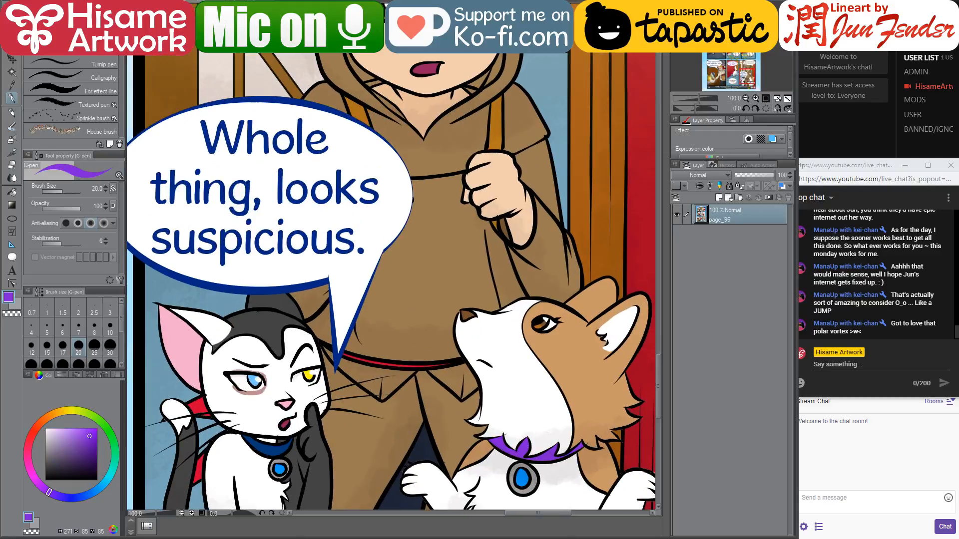
click(149, 3)
scroll(484, 310, up, 1)
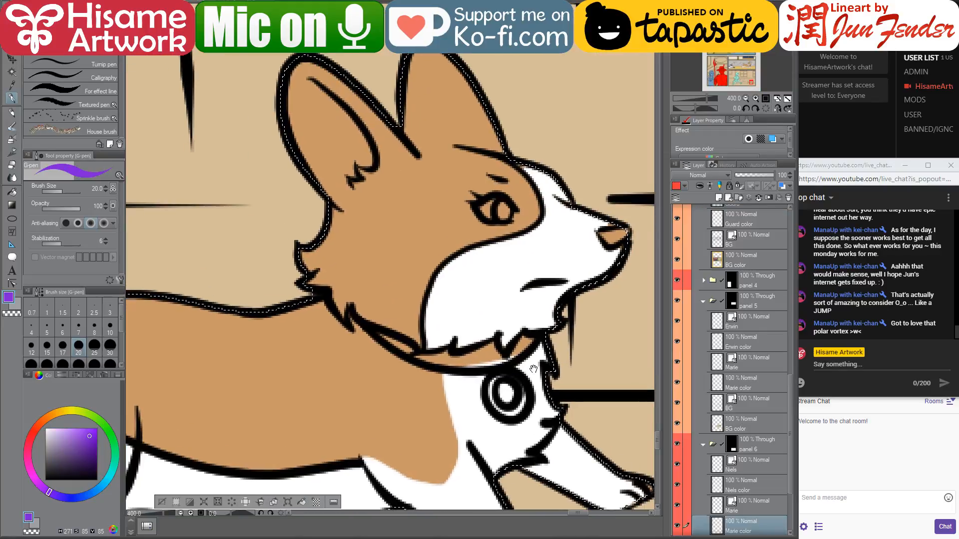
drag(533, 370, 470, 359)
key(bracketleft)
key(bracketleft)
key(bracketleft)
key(bracketleft)
key(bracketleft)
key(bracketleft)
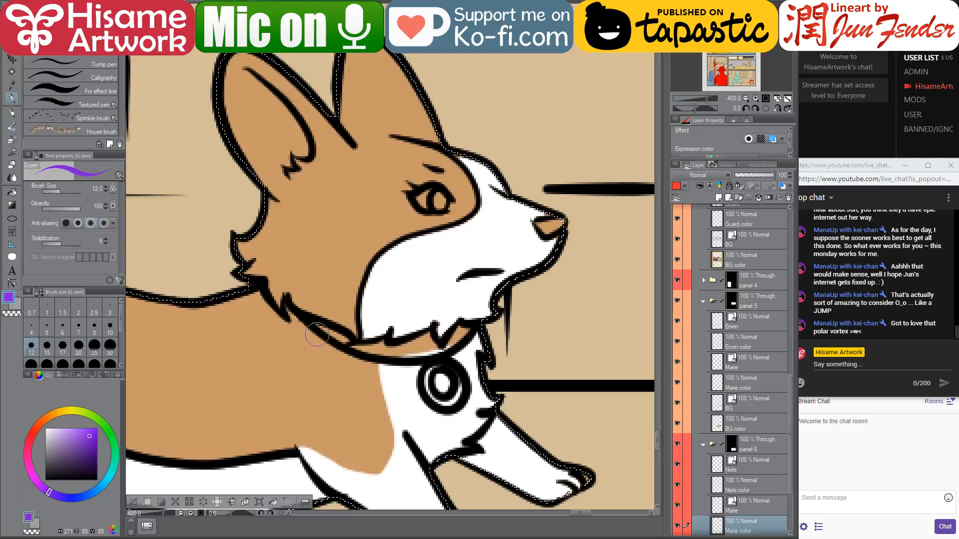
mouse_move(314, 323)
mouse_down()
mouse_move(360, 349)
mouse_move(409, 353)
mouse_move(431, 344)
mouse_move(402, 346)
mouse_move(431, 340)
mouse_move(441, 351)
mouse_move(472, 327)
mouse_up()
- Paint the white of the dog's eye with the G-pen at size 7
key(bracketright)
key(bracketright)
key(bracketleft)
key(bracketleft)
drag(471, 258, 500, 267)
key(x)
click(448, 204)
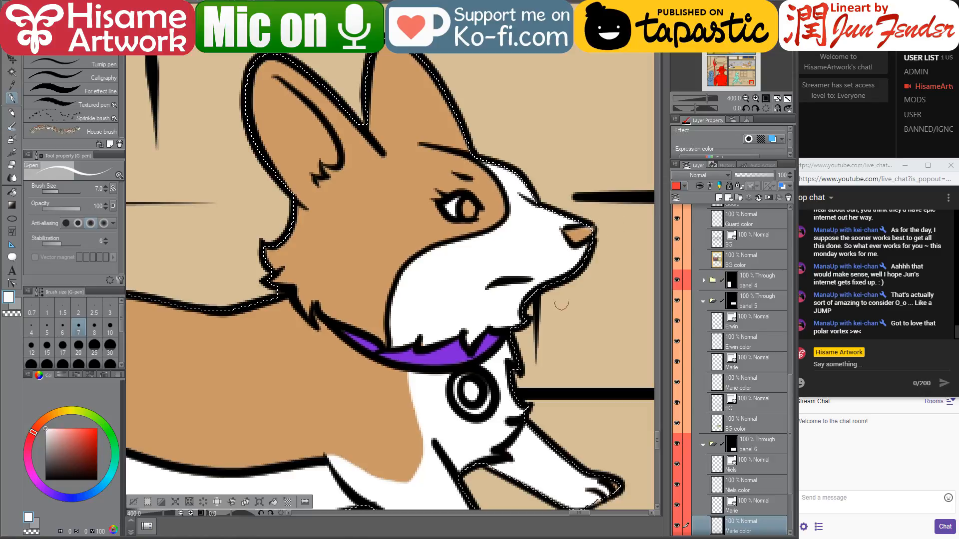
- Clear the selection around the dog and set the G-pen to size 8
scroll(466, 276, down, 5)
scroll(514, 429, up, 4)
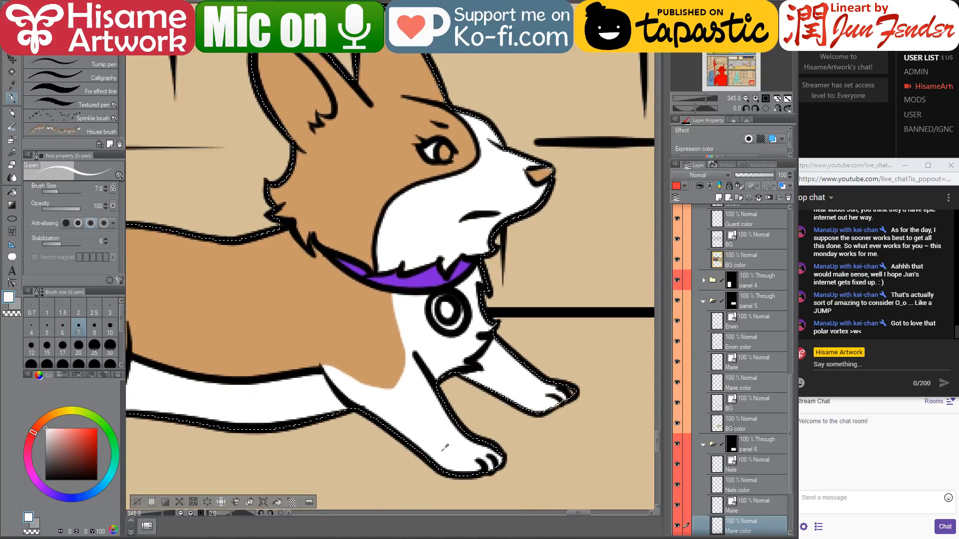
key(bracketright)
key(bracketright)
key(bracketright)
key(bracketright)
key(bracketright)
key(bracketright)
key(bracketright)
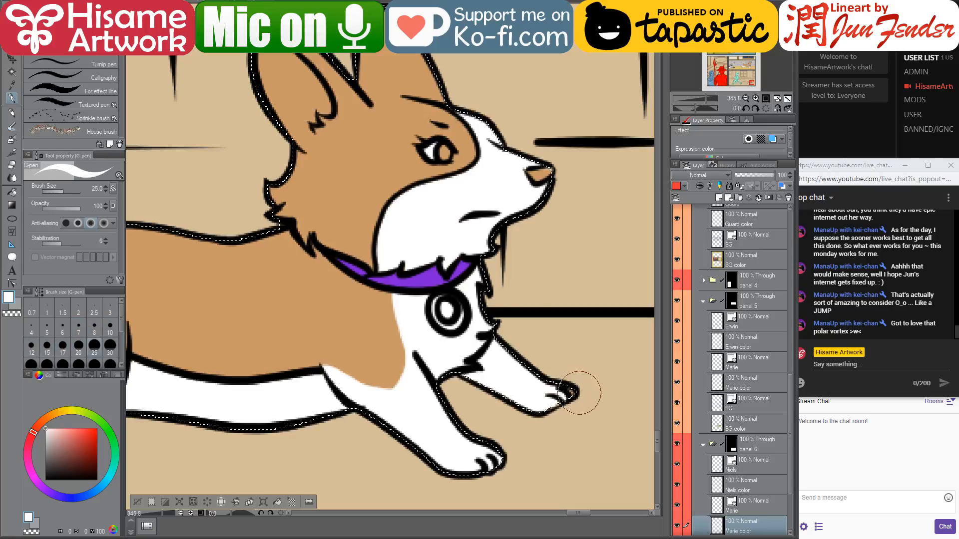
key(ctrl+d)
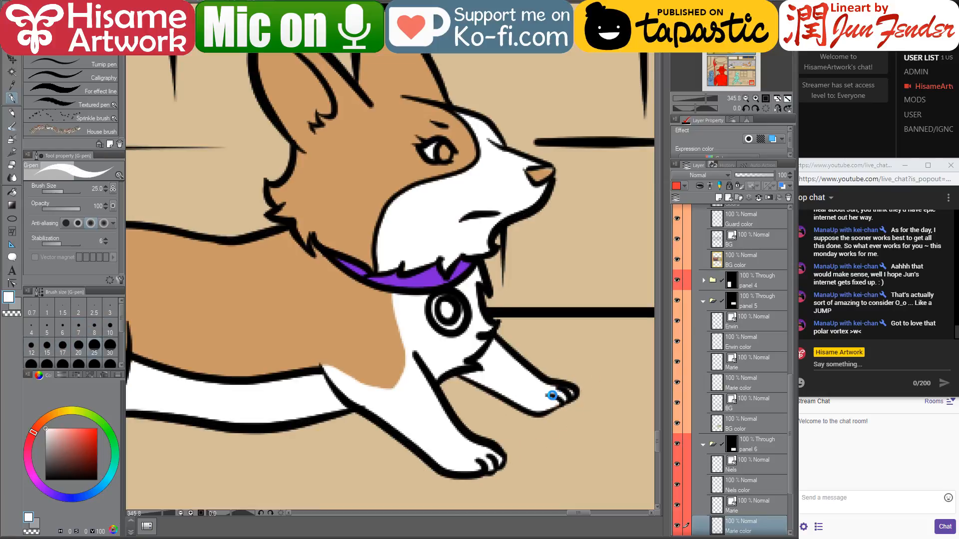
key(bracketleft)
key(bracketleft)
key(bracketleft)
key(bracketleft)
key(bracketleft)
key(bracketleft)
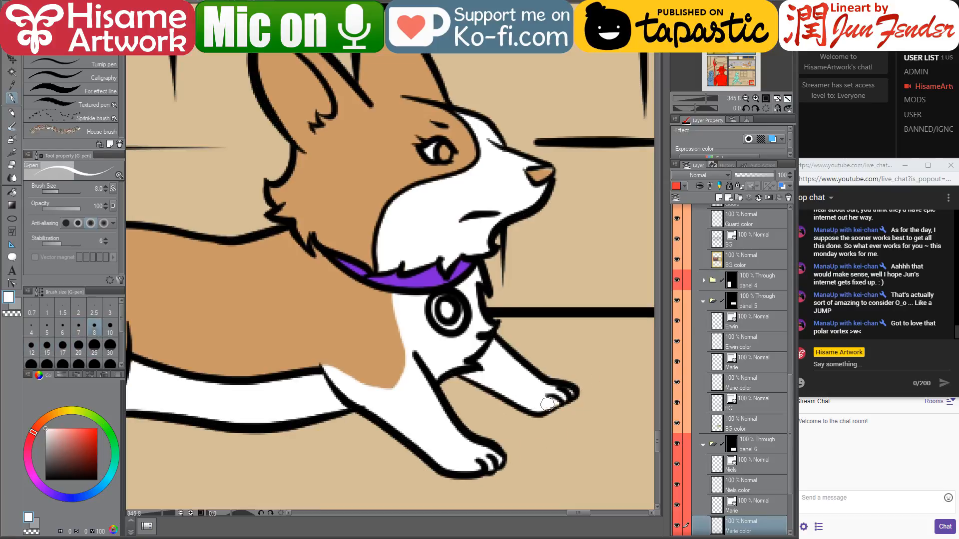
drag(460, 318, 497, 341)
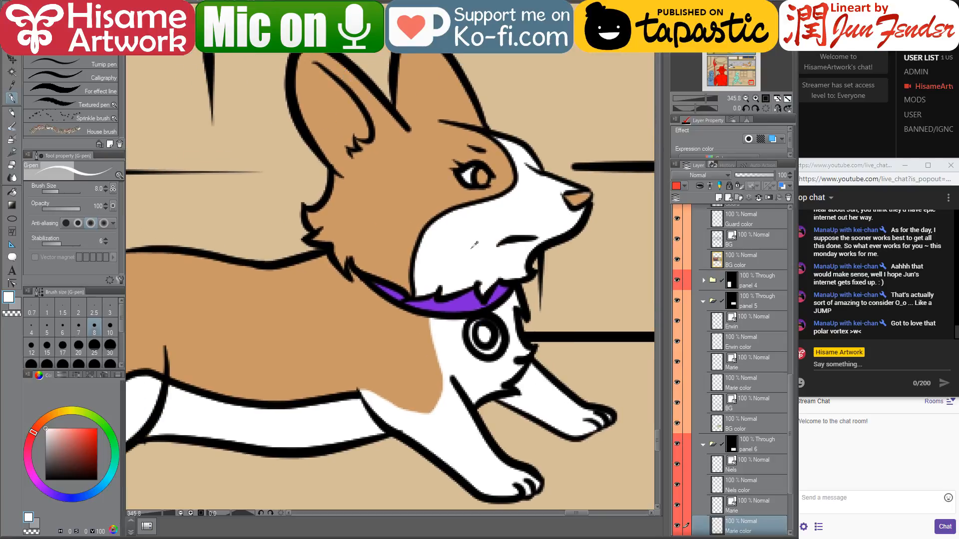
- Paint the inside of the dog's near ear white with the G-pen at size 12
scroll(384, 58, up, 2)
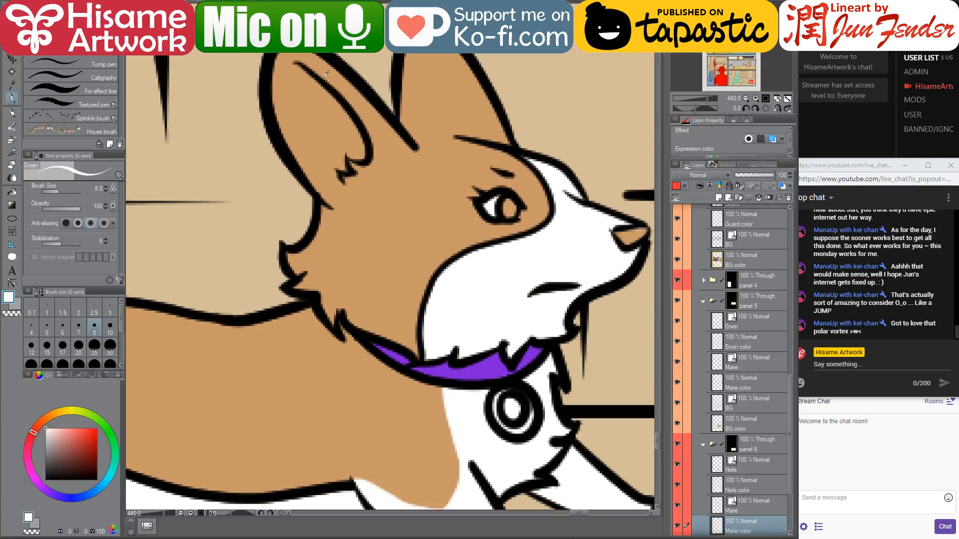
key(bracketright)
key(bracketright)
click(291, 75)
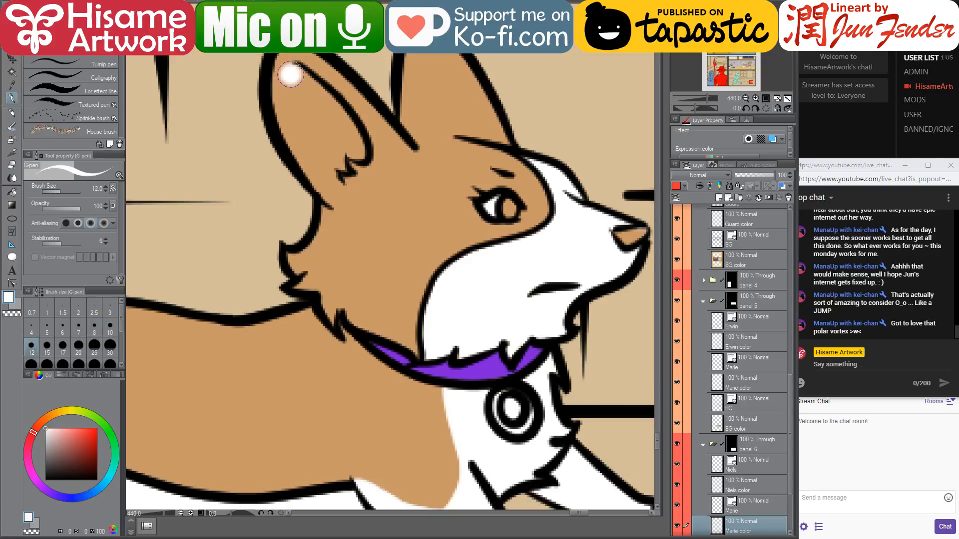
mouse_move(291, 73)
mouse_down()
mouse_move(343, 119)
mouse_move(357, 150)
mouse_up()
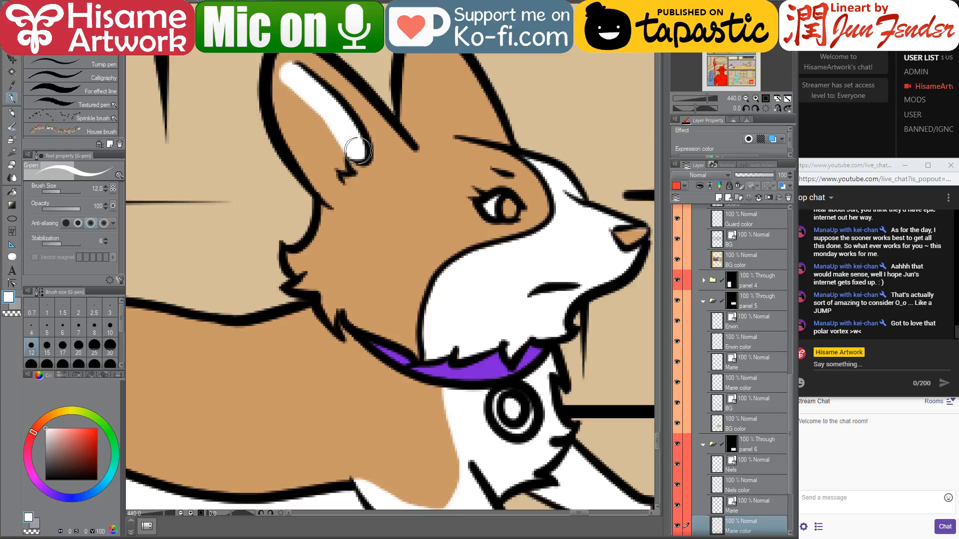
mouse_move(339, 160)
mouse_down()
mouse_move(324, 104)
mouse_move(338, 162)
mouse_up()
mouse_move(295, 73)
mouse_down()
mouse_move(299, 124)
mouse_move(333, 181)
mouse_move(304, 112)
mouse_move(314, 131)
mouse_up()
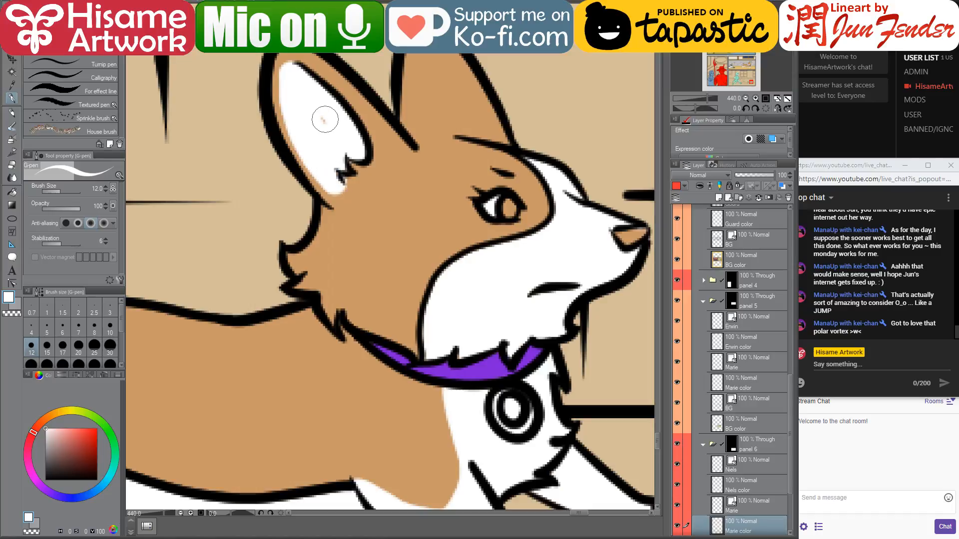
- Touch up the tan fur along the dog's near ear using its own fur color and the G-pen at size 6
alt+click(358, 183)
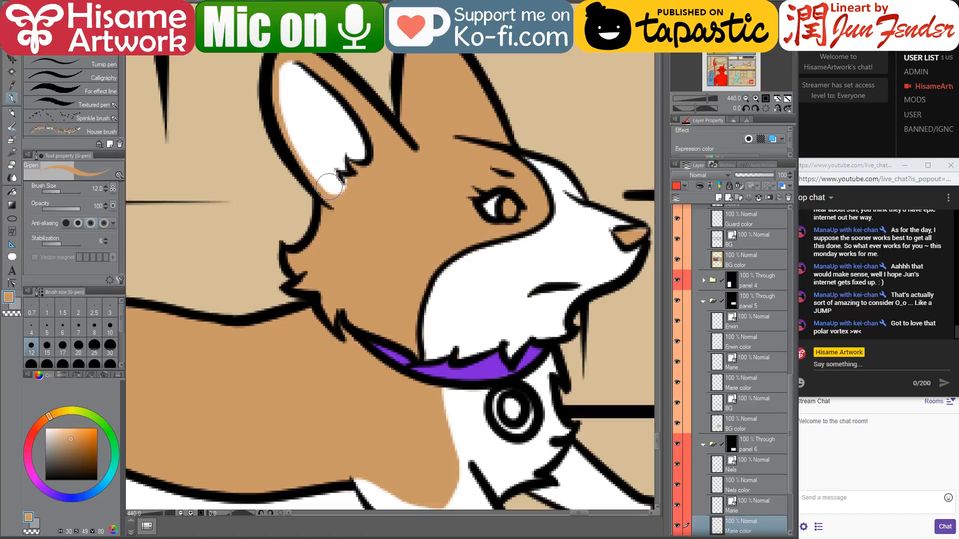
key(bracketleft)
key(bracketleft)
key(bracketleft)
key(bracketleft)
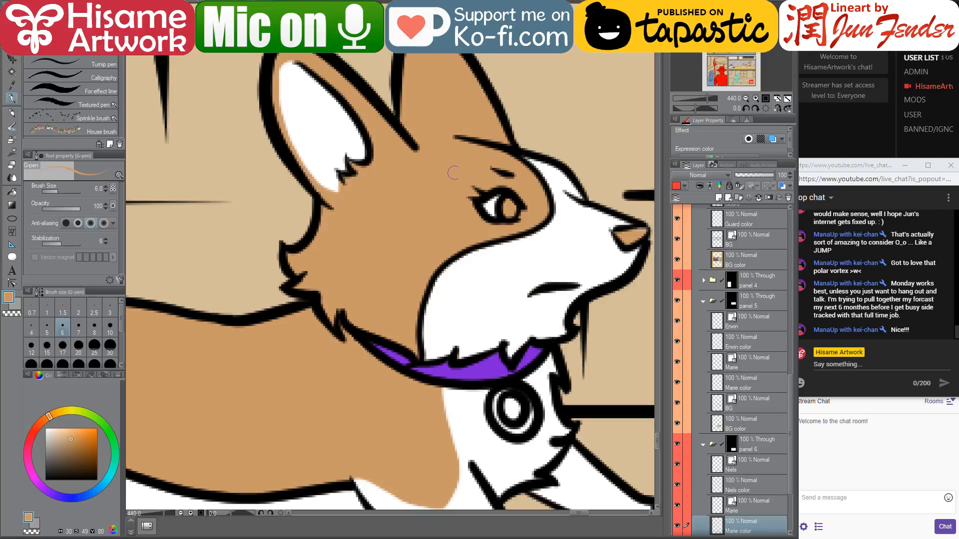
- Paint the dog's nose and iris brown, sampled from the corgi's nose on page_96, with the G-pen at size 6
drag(518, 195, 454, 208)
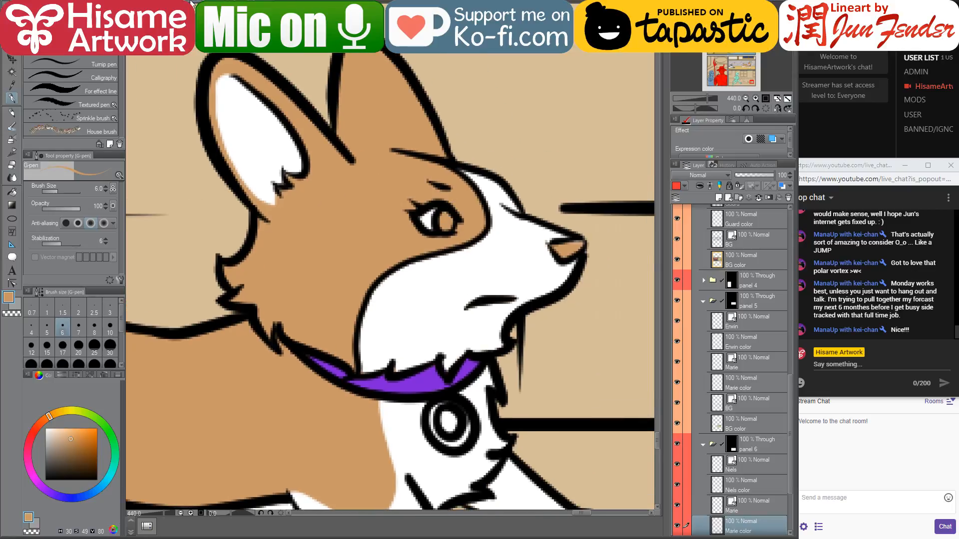
click(191, 4)
scroll(511, 329, up, 4)
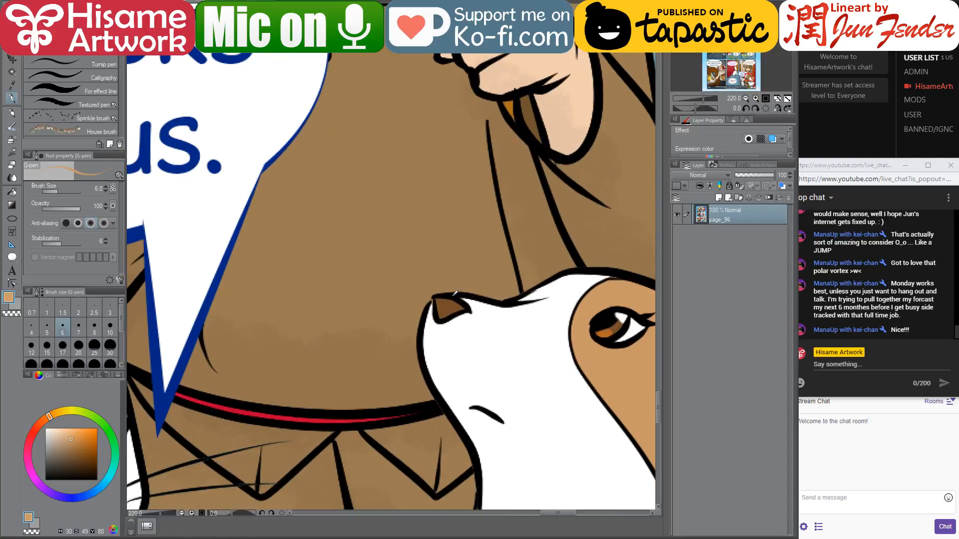
alt+click(443, 300)
click(150, 4)
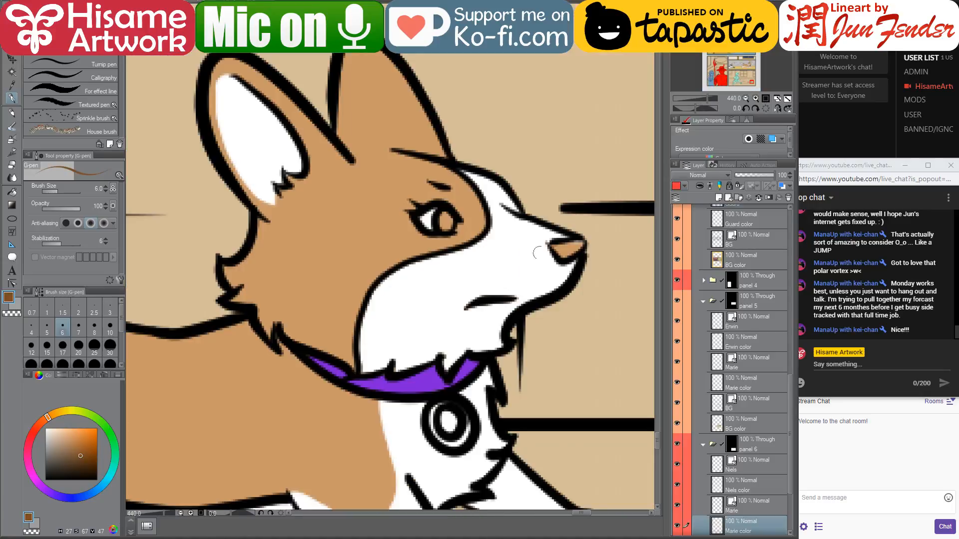
drag(560, 248, 577, 245)
drag(444, 215, 447, 223)
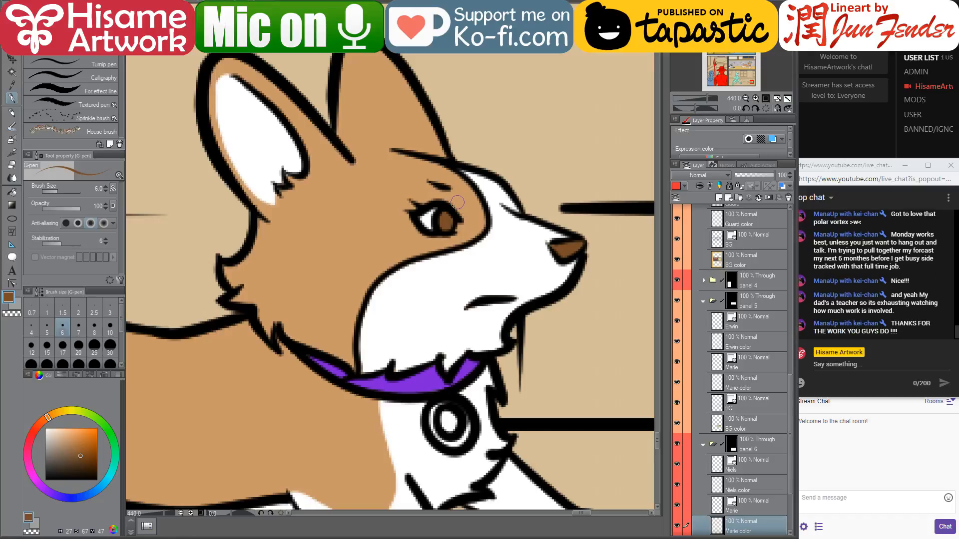
- Paint the dog's collar tag gray, sampled from the corgi's tag on page_96, with the G-pen at size 10
scroll(506, 234, down, 5)
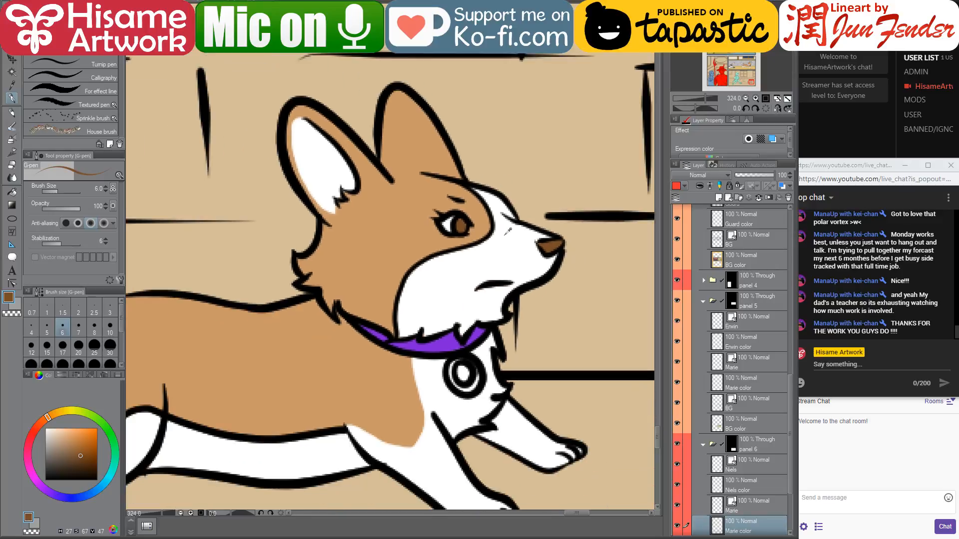
scroll(466, 306, up, 2)
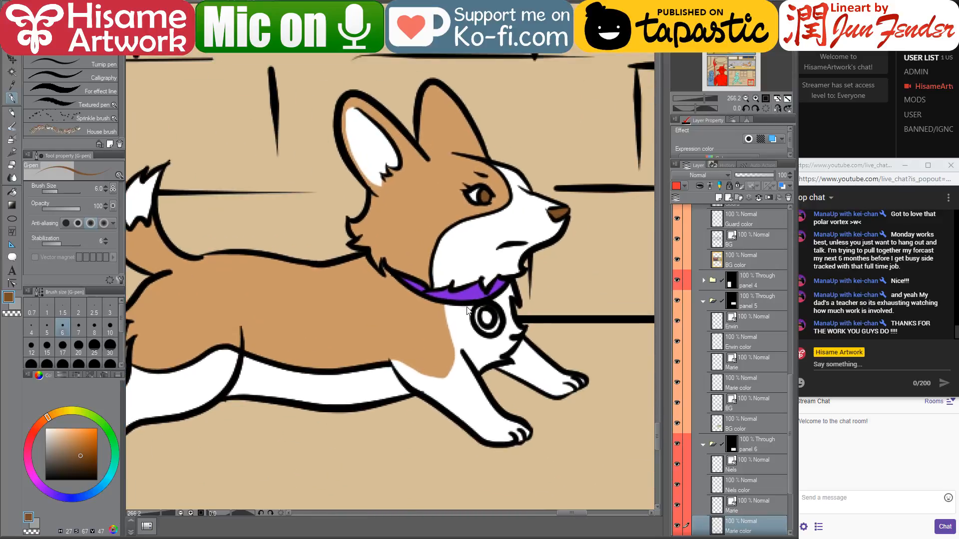
scroll(502, 297, up, 3)
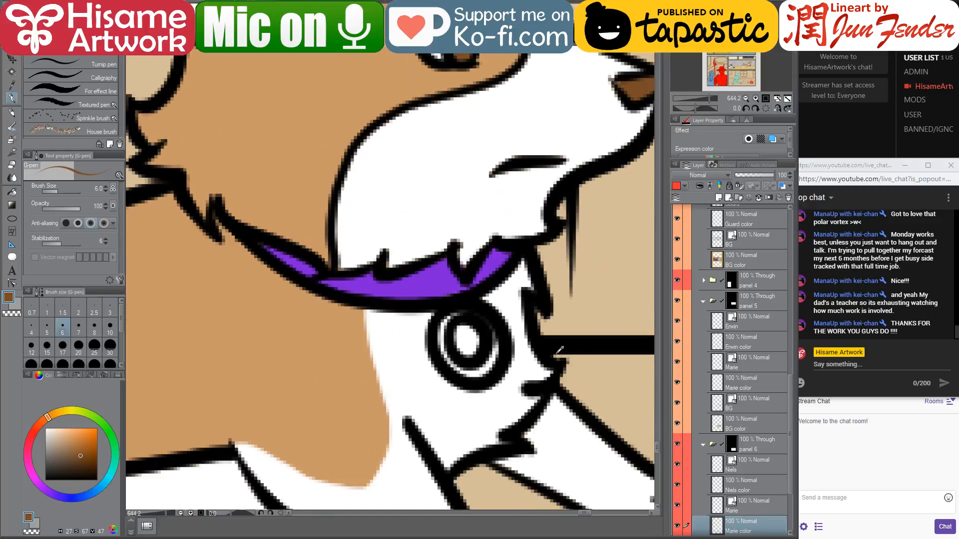
scroll(521, 331, down, 2)
drag(511, 338, 451, 363)
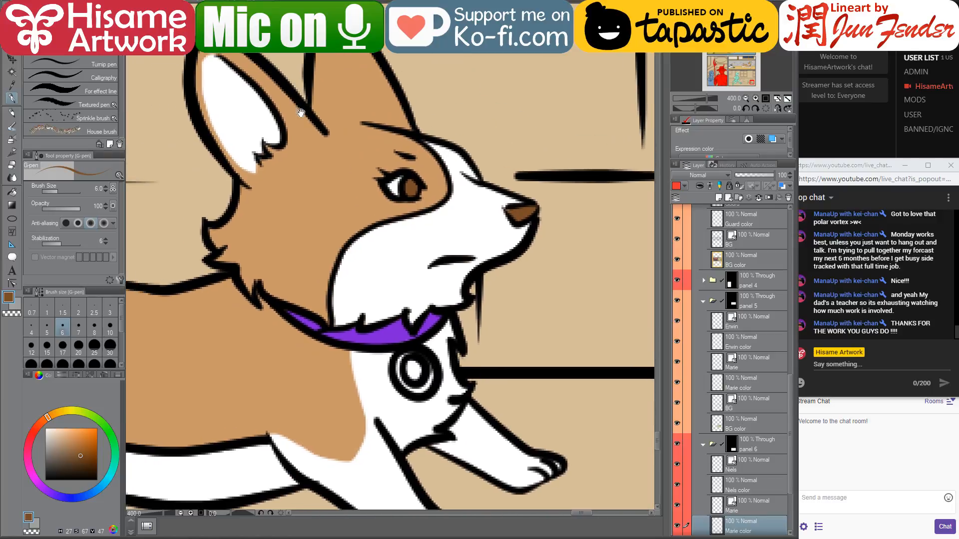
click(194, 2)
scroll(501, 297, down, 6)
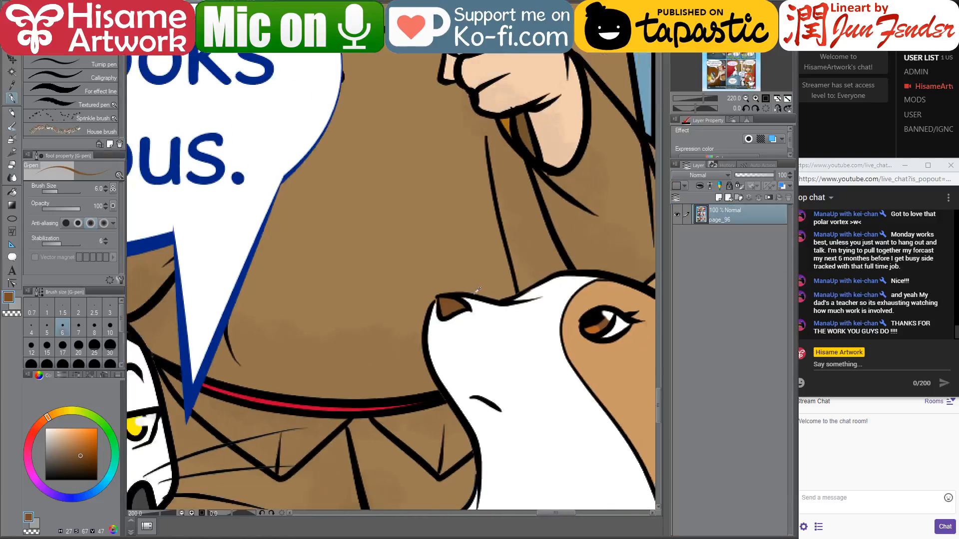
drag(532, 413, 508, 282)
scroll(508, 282, up, 4)
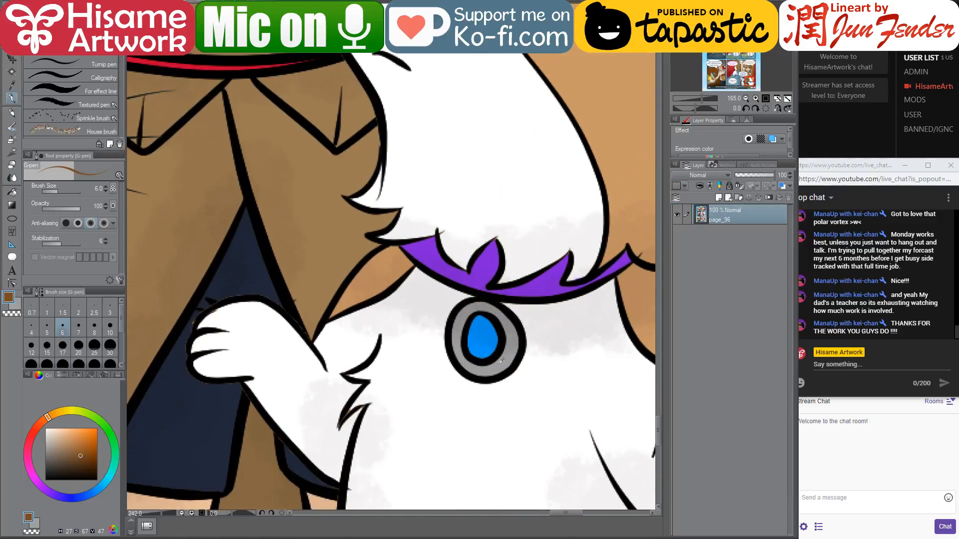
alt+click(522, 362)
click(150, 2)
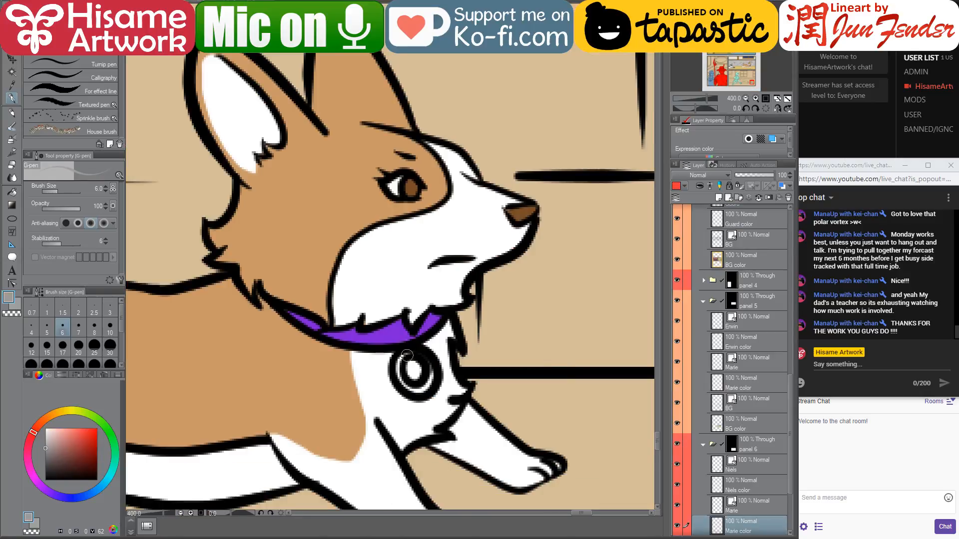
key(bracketright)
key(bracketright)
key(bracketright)
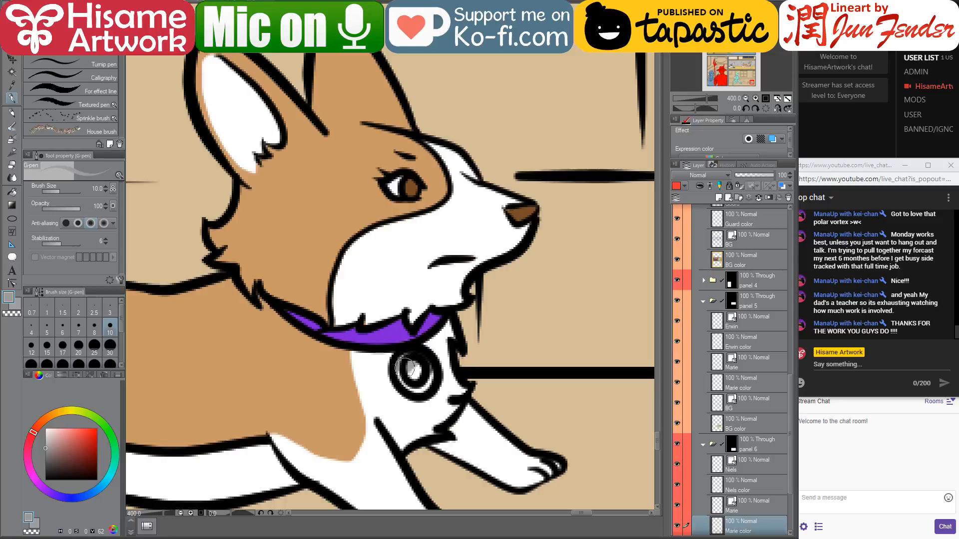
mouse_move(405, 368)
mouse_down()
mouse_move(419, 385)
mouse_move(417, 357)
mouse_move(404, 364)
mouse_move(408, 378)
mouse_up()
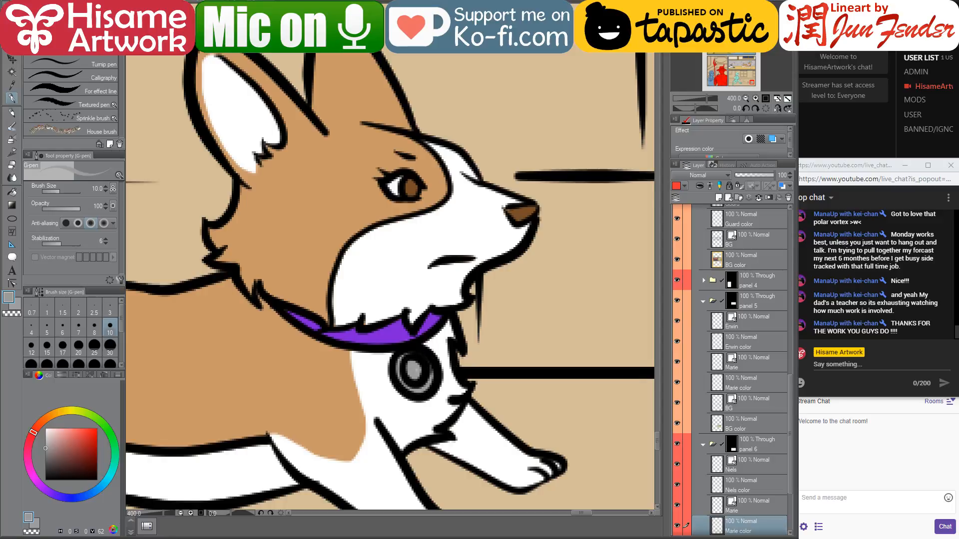
- Paint the center of the collar tag blue, sampled from the bark marks beside the corgi on page_90
key(ctrl+Tab)
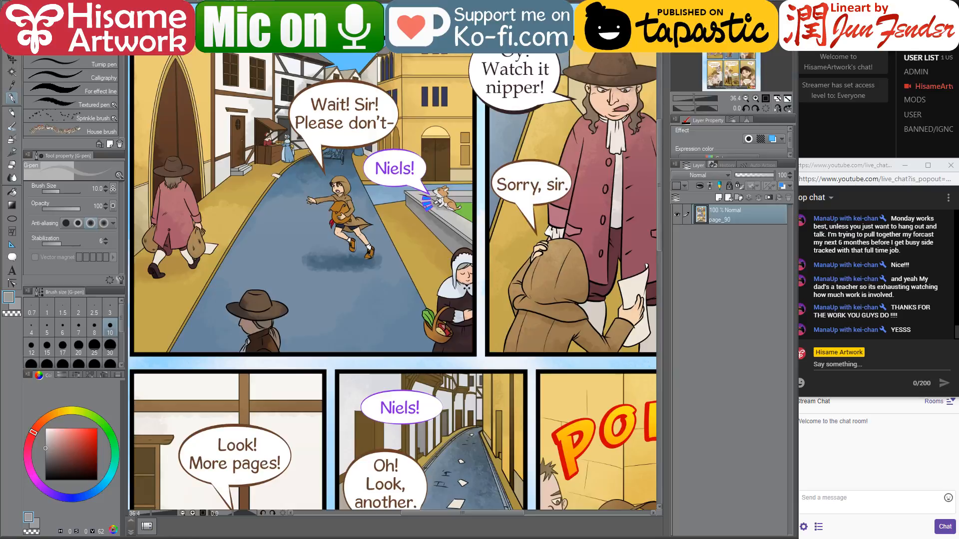
scroll(431, 159, up, 5)
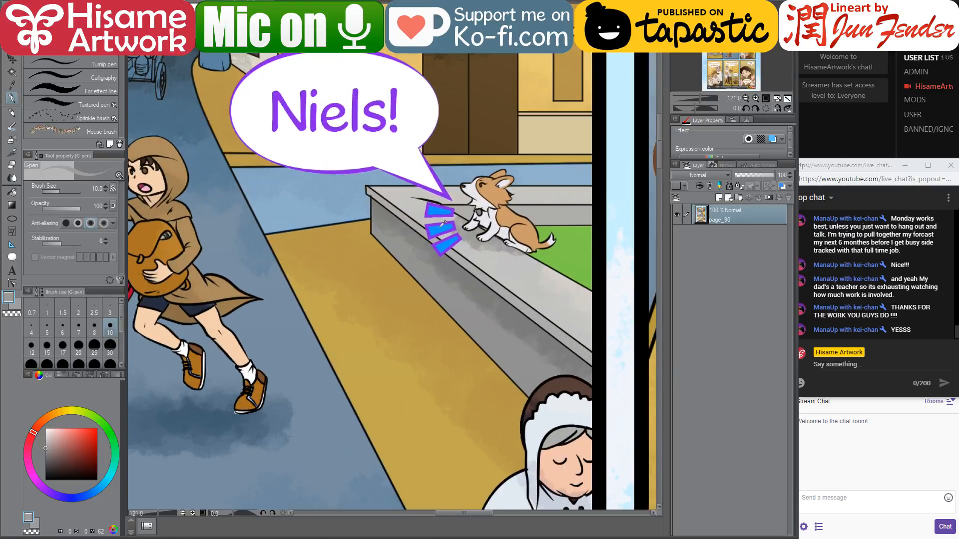
alt+click(442, 224)
key(ctrl+Tab)
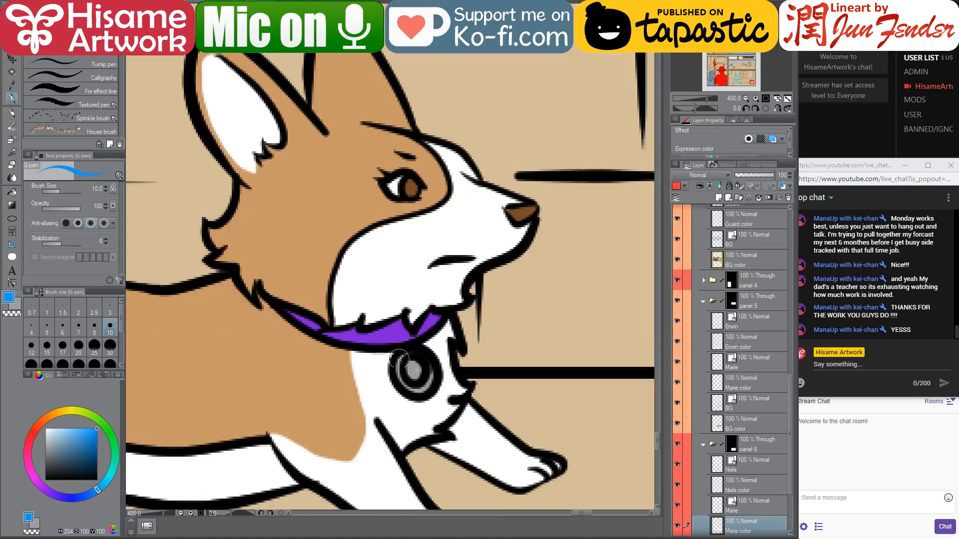
drag(414, 367, 412, 373)
- Activate panel 6's Niels color layer and load its painted area as a selection
scroll(572, 384, down, 7)
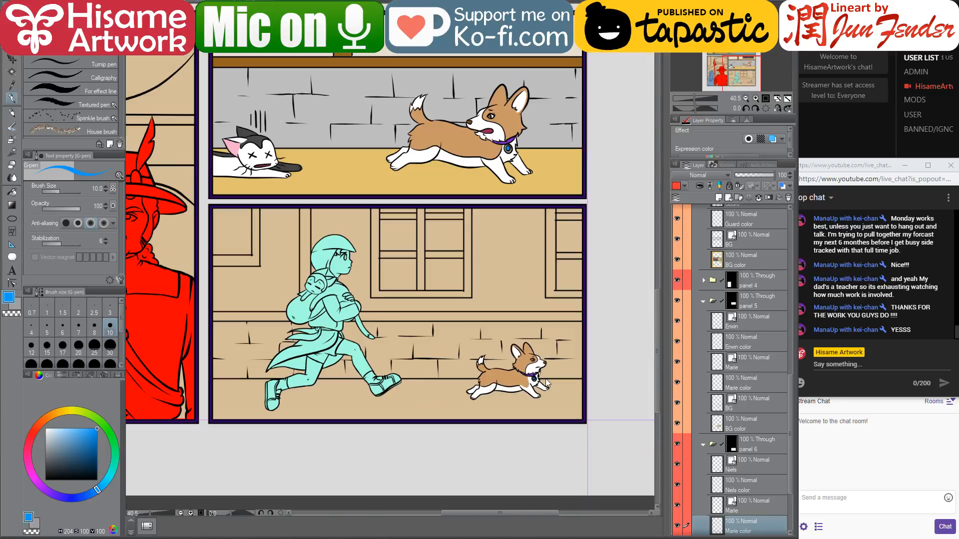
drag(551, 319, 576, 364)
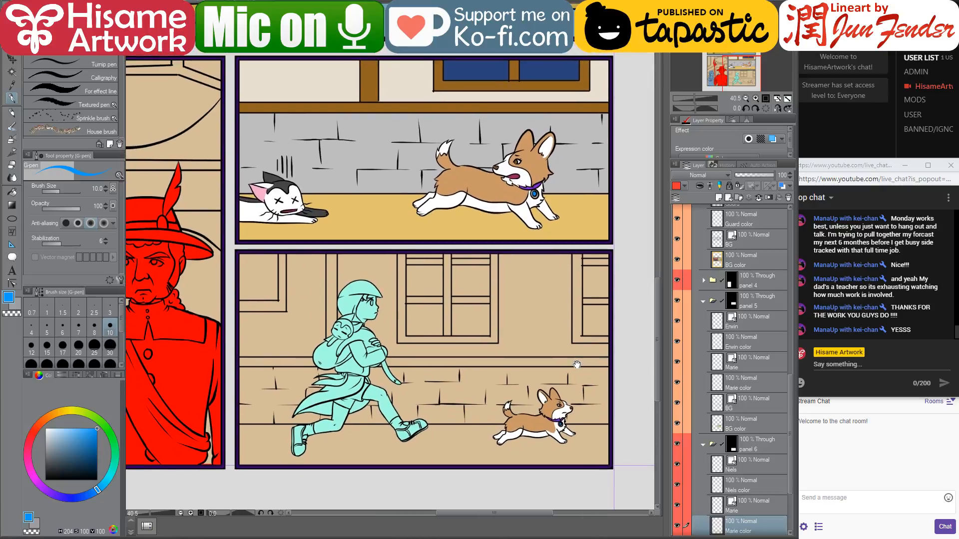
drag(437, 345, 471, 355)
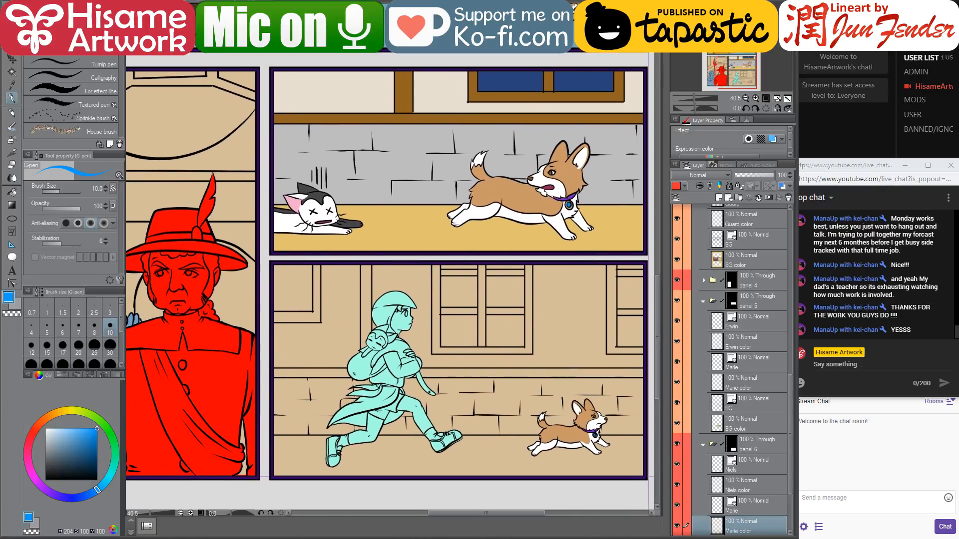
scroll(720, 423, down, 3)
click(722, 412)
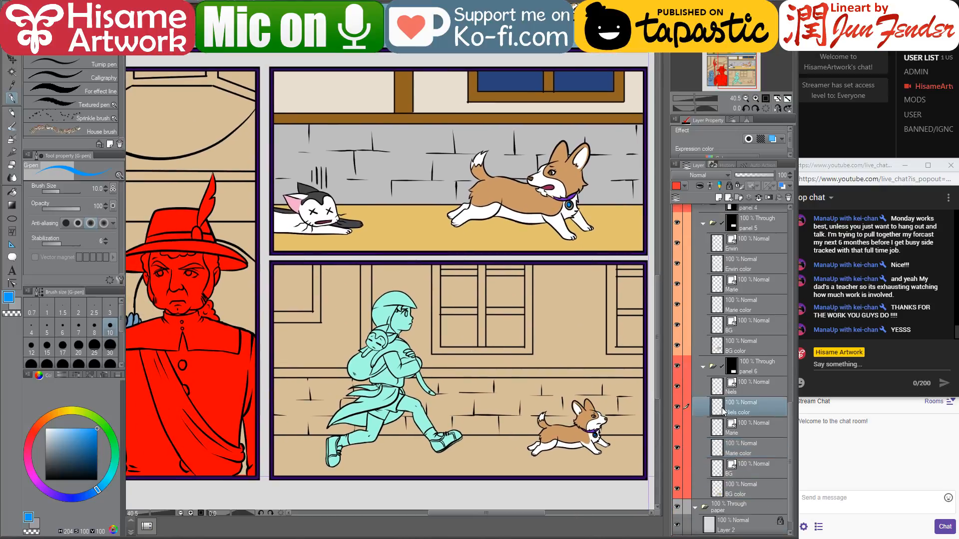
ctrl+click(722, 412)
- Recolor the whole selected running figure brown, sampled from Niels's hood on page_96, using a very large G-pen
alt+click(487, 186)
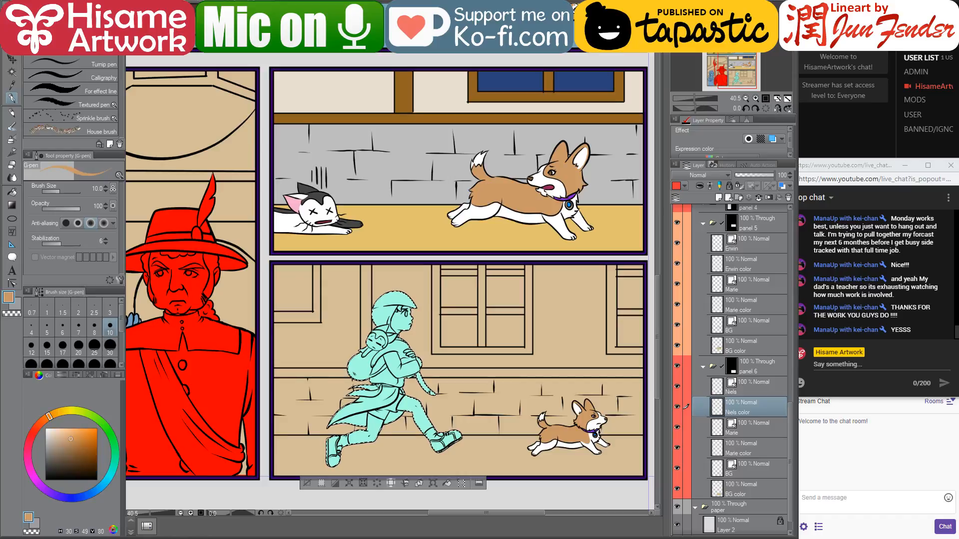
click(188, 1)
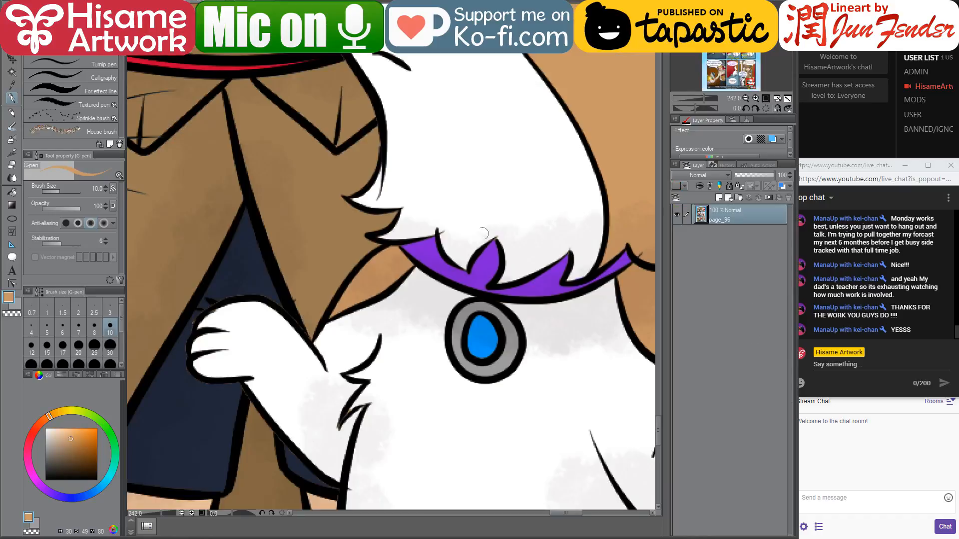
scroll(529, 424, down, 5)
alt+click(470, 63)
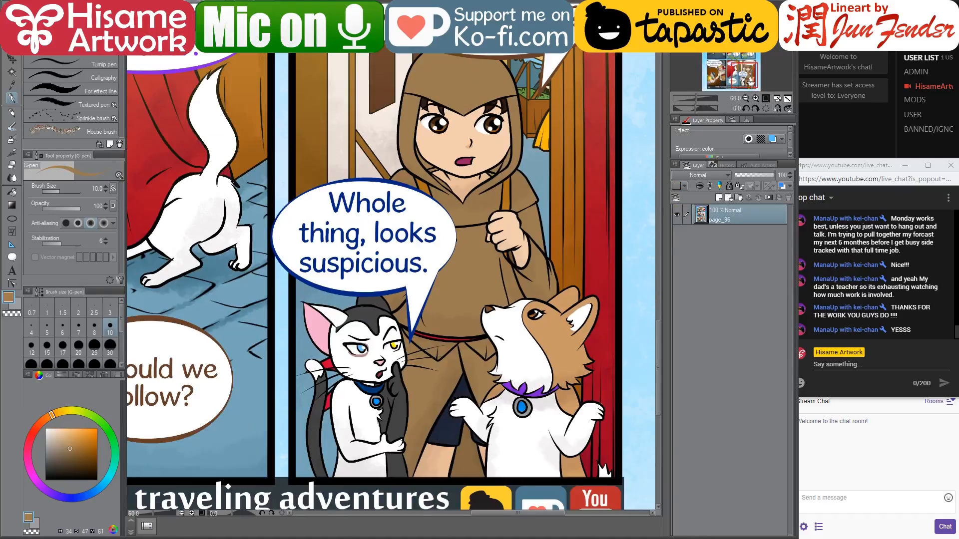
key(ctrl+Tab)
key(bracketright)
key(bracketright)
key(bracketright)
key(bracketright)
key(bracketright)
key(bracketright)
key(bracketright)
key(bracketright)
key(bracketright)
key(bracketright)
key(bracketright)
key(bracketright)
key(bracketright)
key(bracketright)
key(bracketright)
key(bracketright)
key(bracketright)
key(bracketright)
key(bracketright)
key(bracketright)
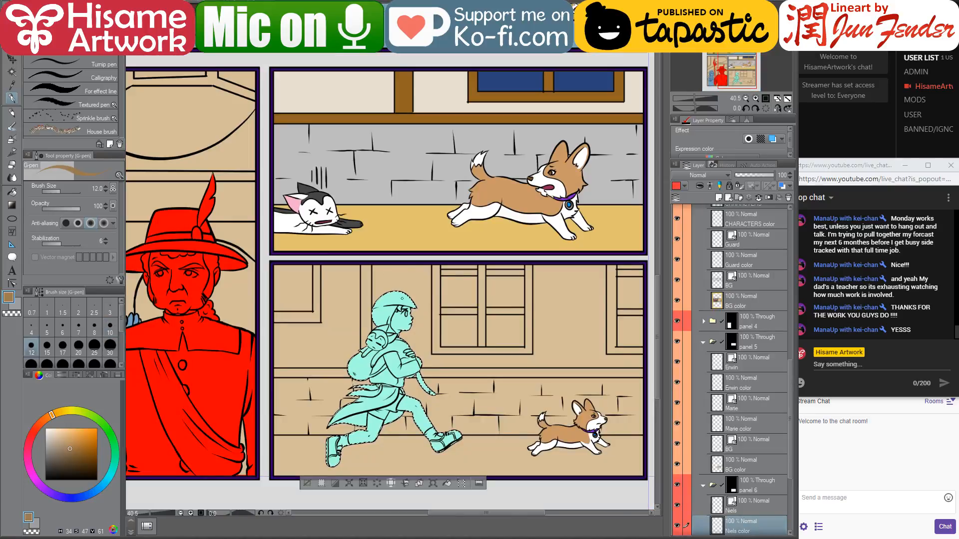
mouse_move(401, 301)
mouse_down()
mouse_move(318, 458)
mouse_move(425, 430)
mouse_up()
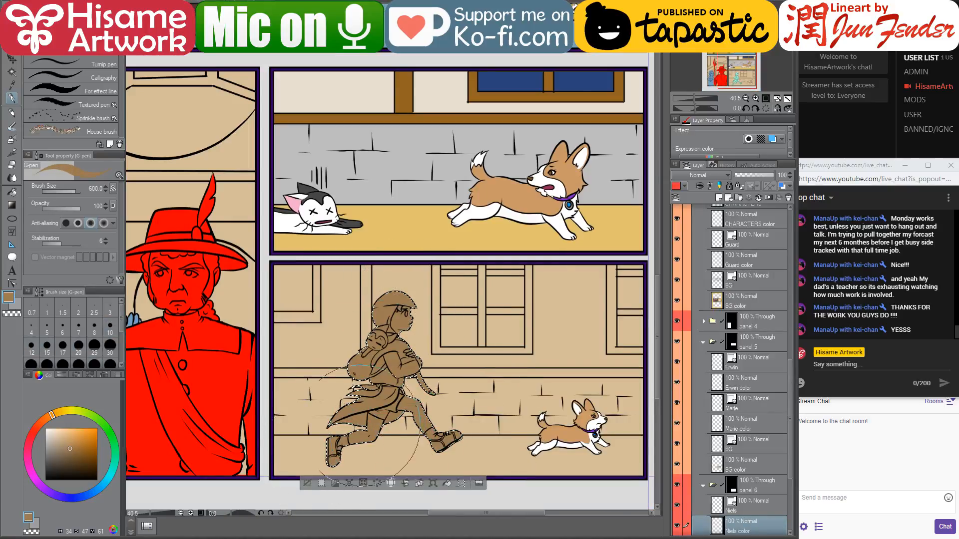
- Fill Niels's face, legs and hands with the skin tone sampled from his face on page_96
scroll(411, 400, up, 3)
drag(417, 380, 415, 345)
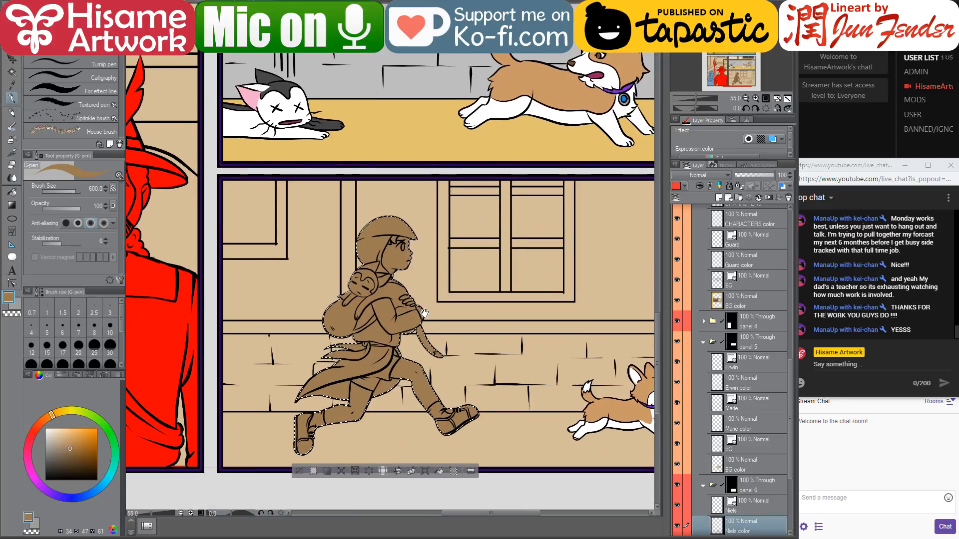
key(ctrl+Tab)
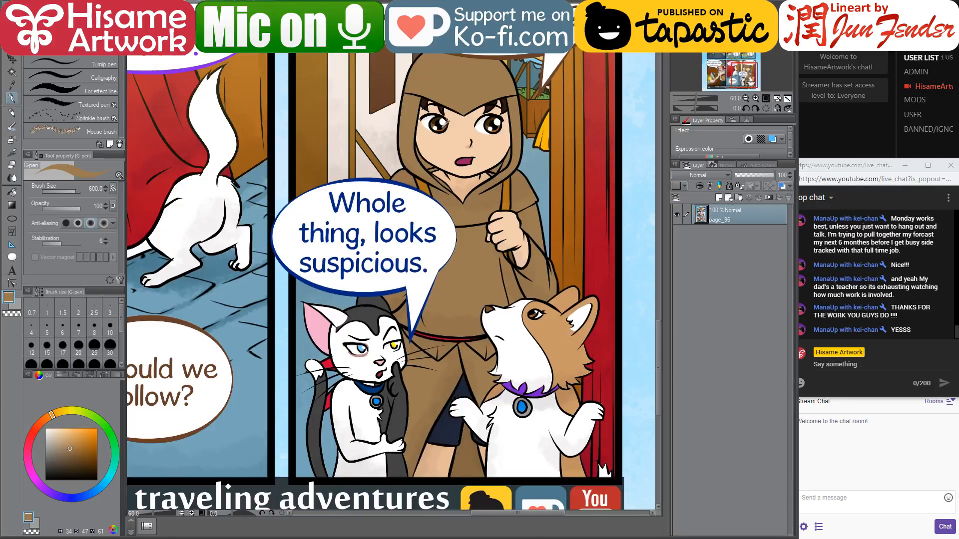
alt+click(440, 133)
key(ctrl+Tab)
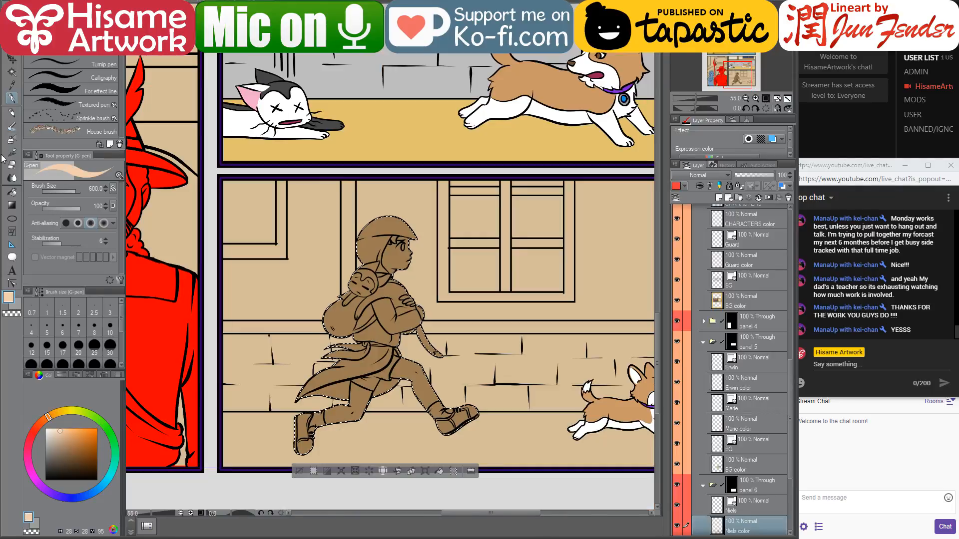
click(12, 192)
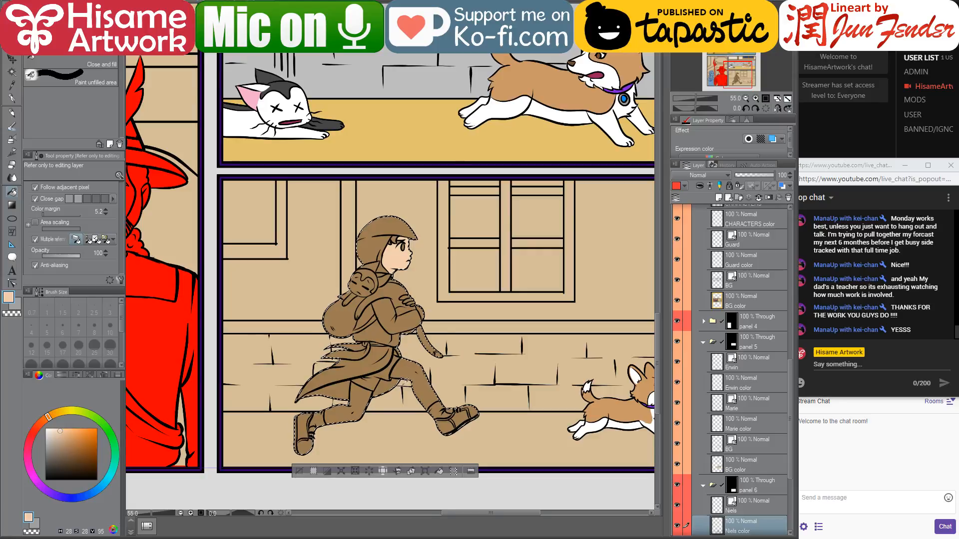
scroll(400, 382, up, 1)
click(415, 371)
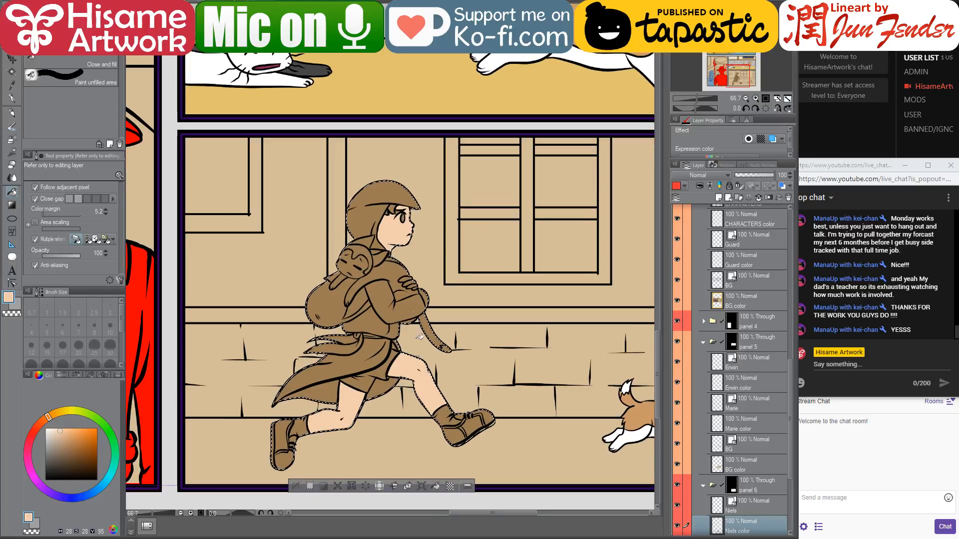
scroll(390, 277, up, 2)
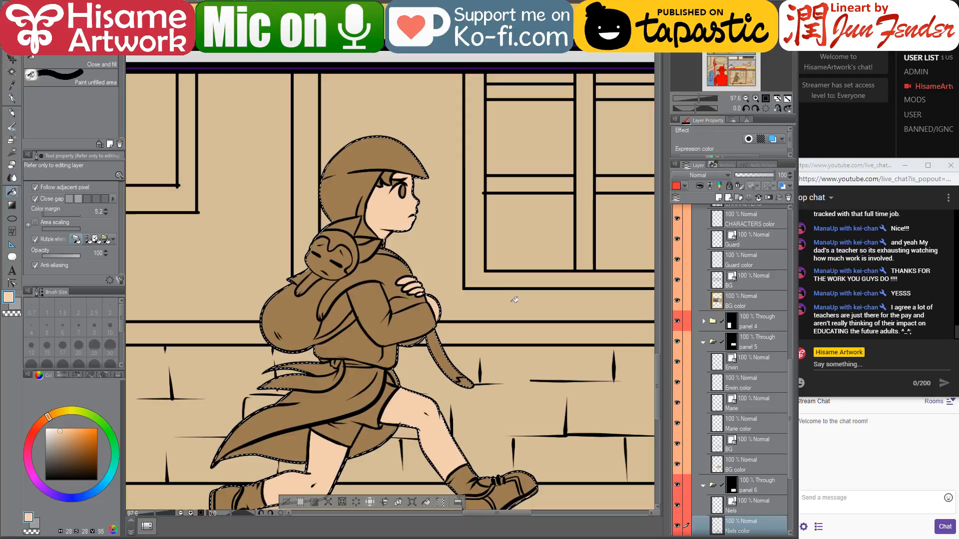
- Fill the carried cat's back, arm, tail and head cap dark gray, sampled from the cat in panel 5
scroll(499, 301, down, 4)
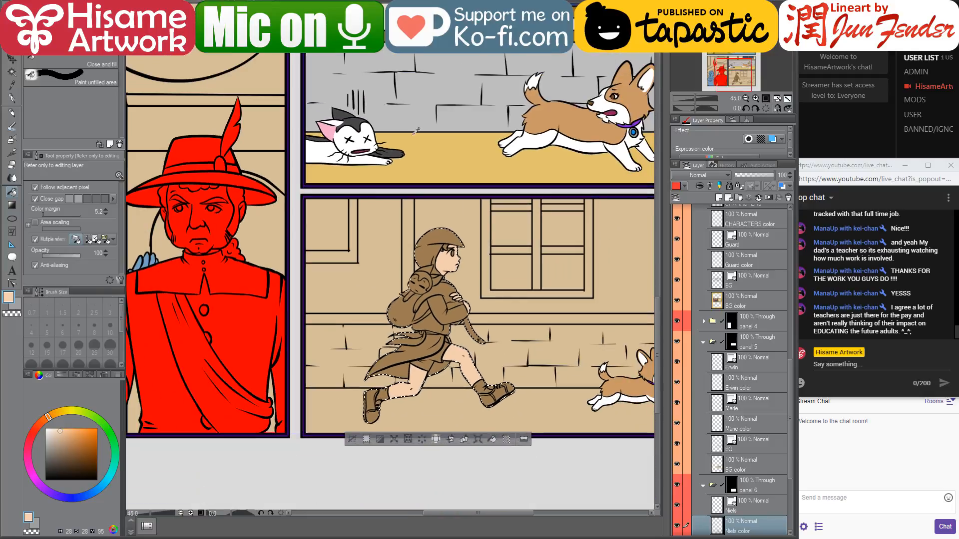
click(400, 161)
scroll(447, 380, up, 3)
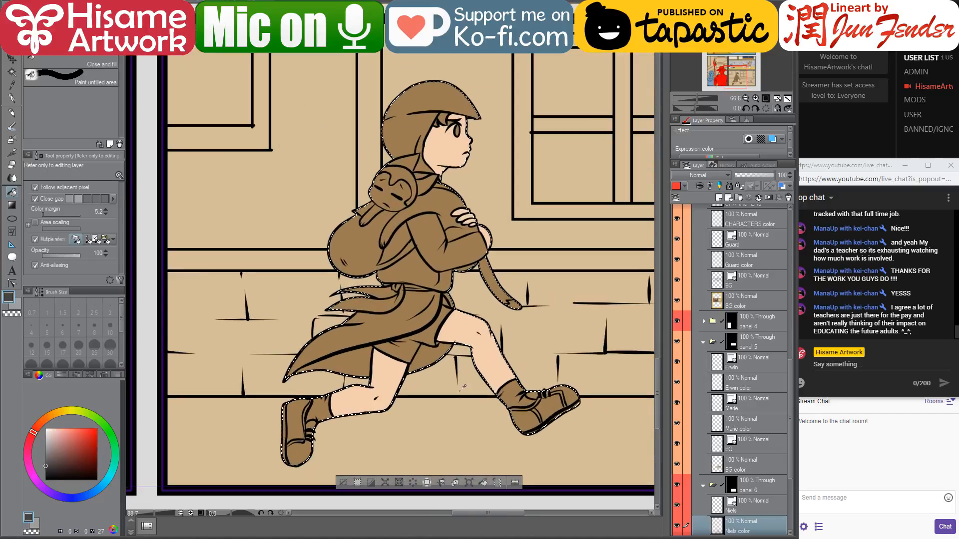
click(435, 197)
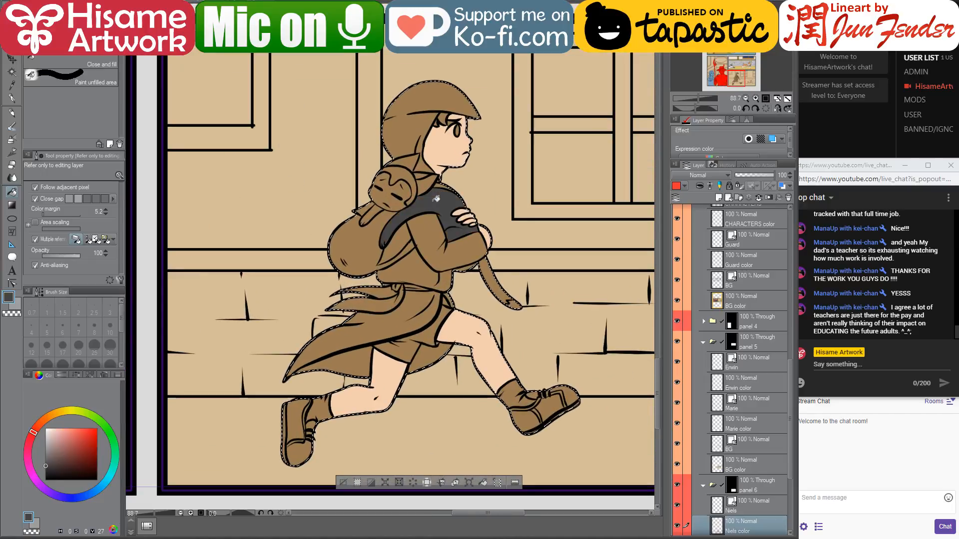
scroll(427, 212, up, 2)
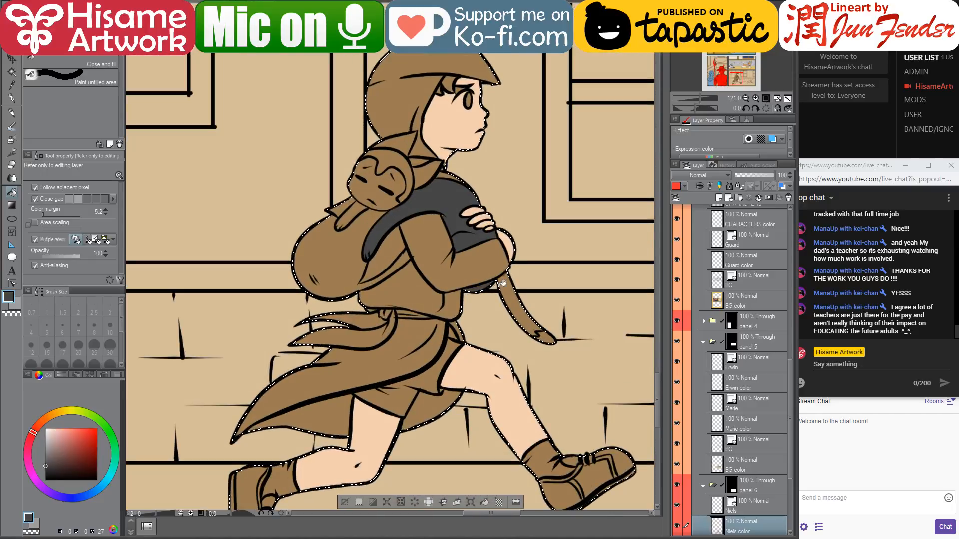
click(502, 284)
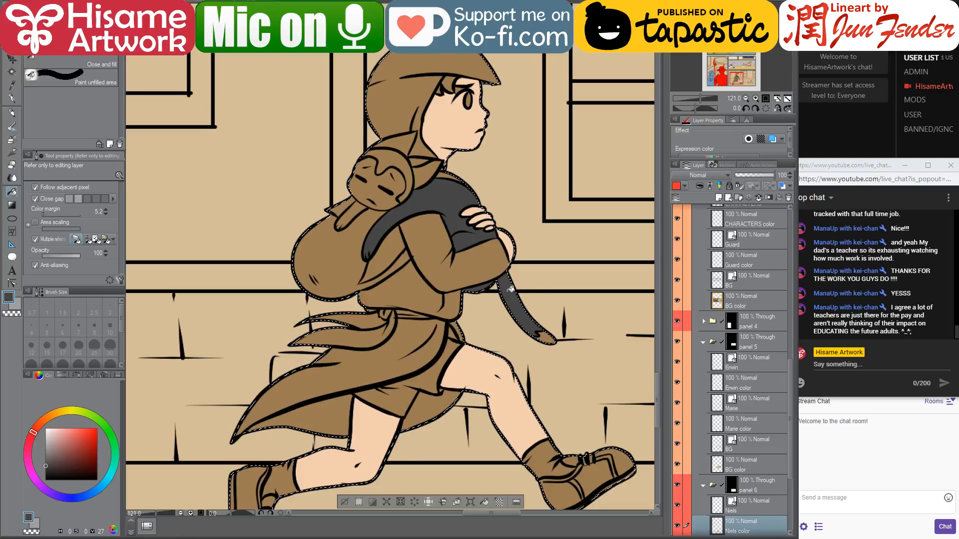
scroll(405, 171, up, 2)
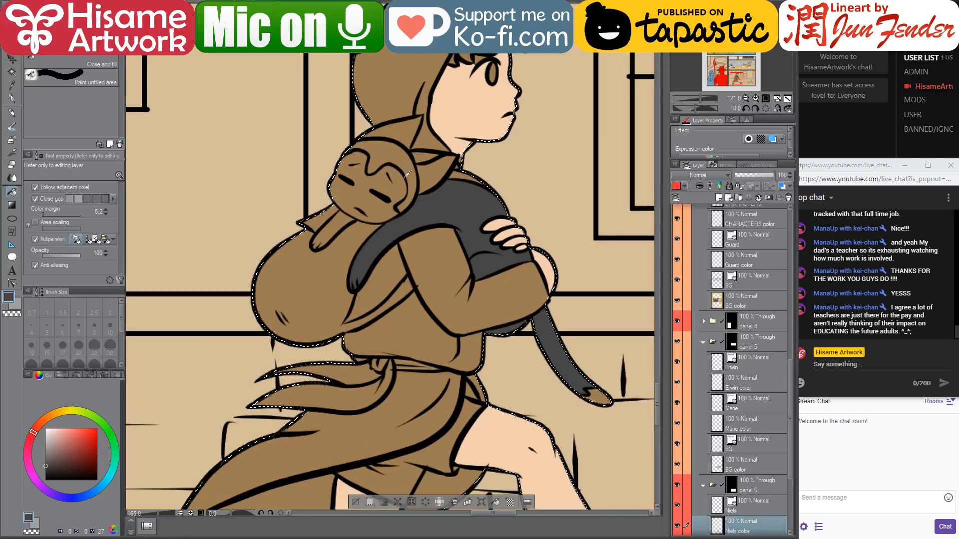
click(407, 172)
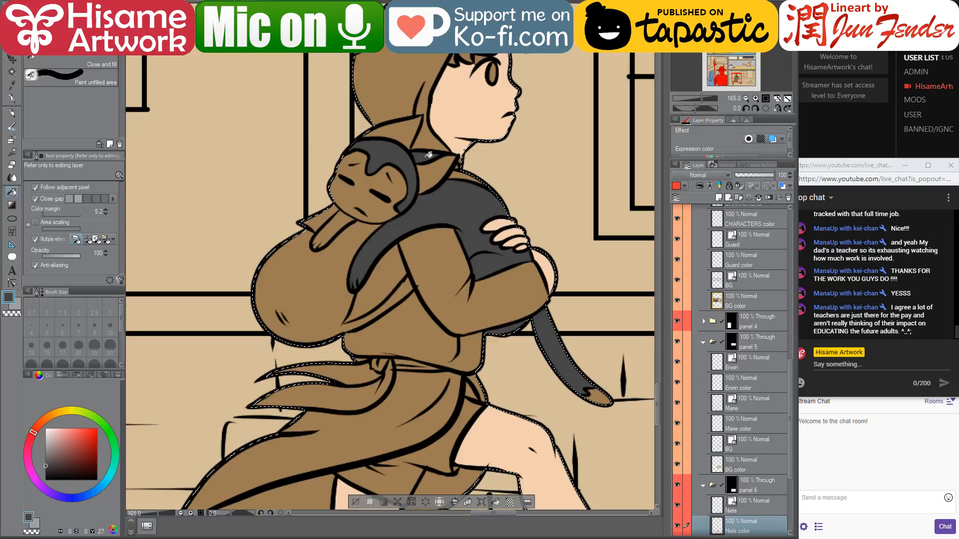
- Fill the cat's face, paw and outer ear white, and its inner ear pink, sampled from the cat on page_96
click(46, 430)
click(353, 193)
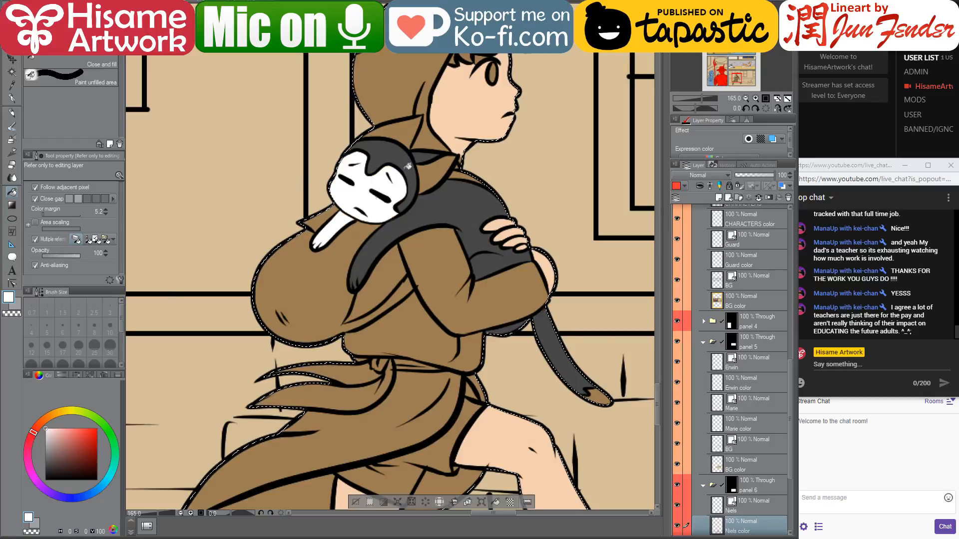
click(194, 3)
alt+click(330, 313)
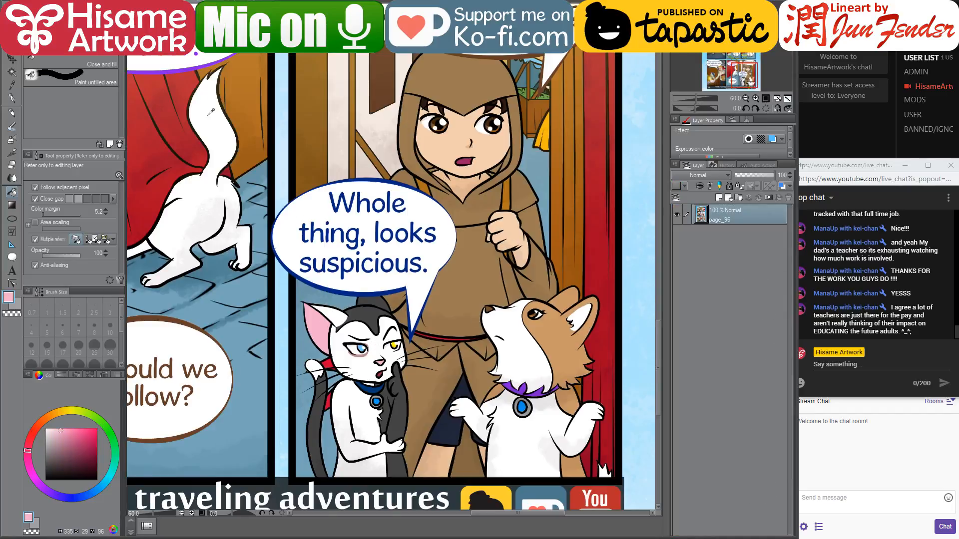
key(ctrl+Tab)
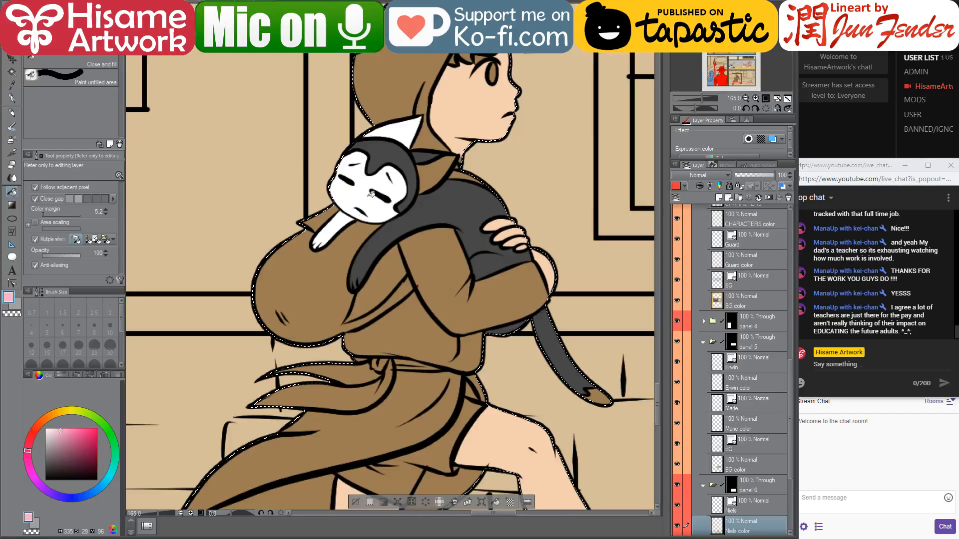
click(433, 164)
drag(457, 212, 411, 167)
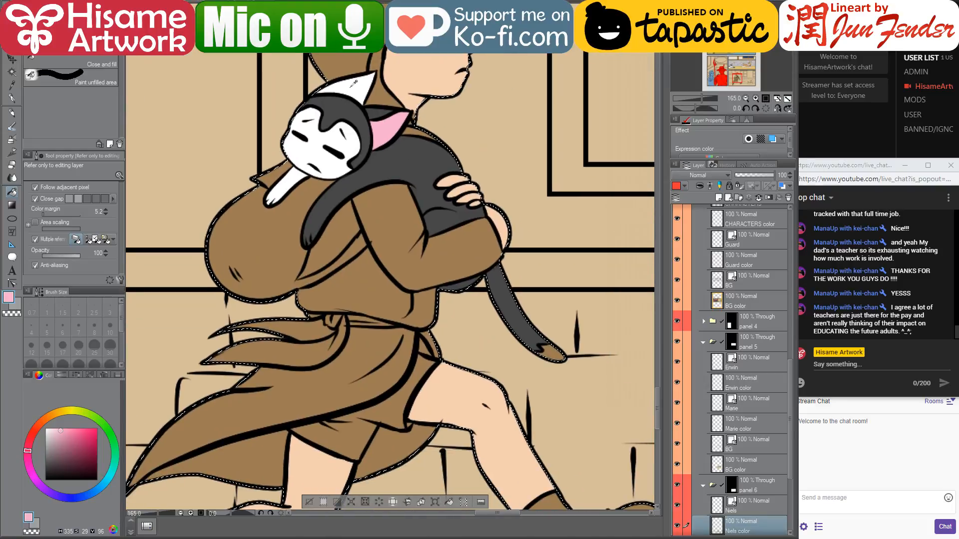
- Fill the cat's tail tip and both of Niels's socks white, sampled from the cat's ear
alt+click(355, 83)
drag(545, 339, 557, 207)
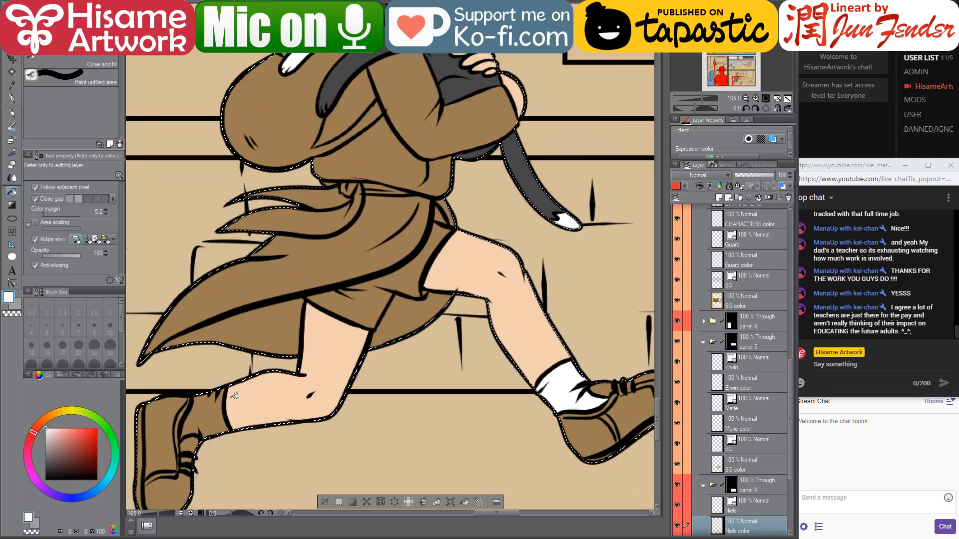
click(220, 408)
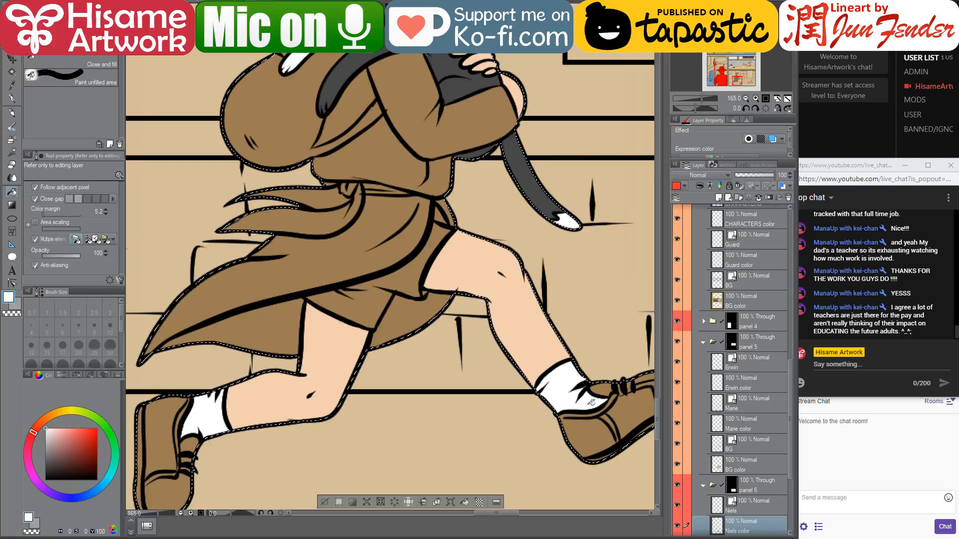
- Paint over the brown left in Niels's eye with the skin tone sampled from his face, using the G-pen at size 40
key(i)
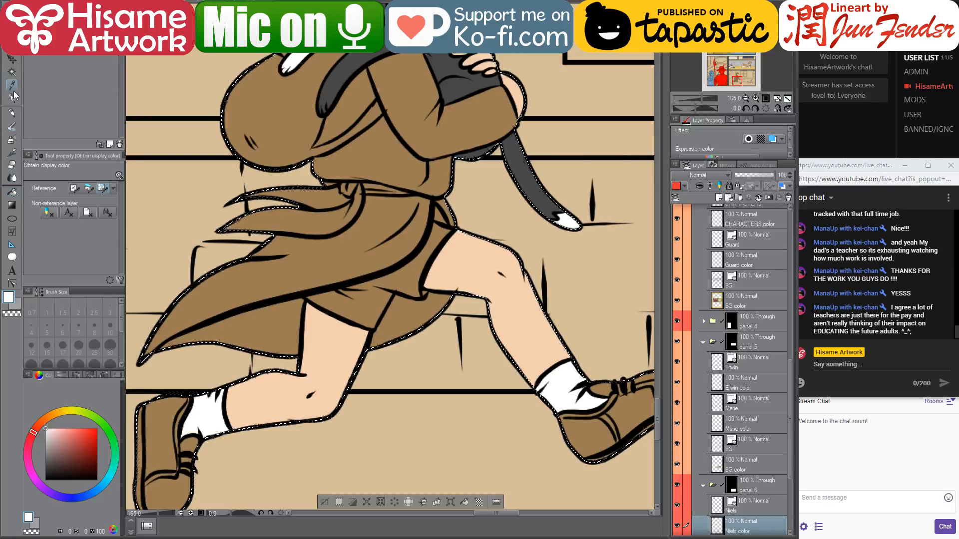
key(p)
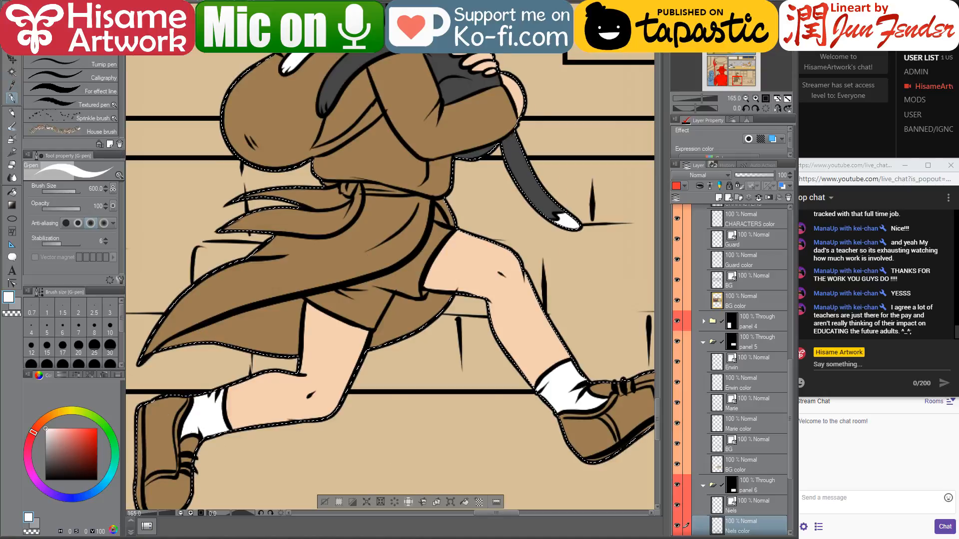
key(bracketleft)
key(bracketleft)
key(bracketleft)
key(bracketleft)
key(bracketleft)
key(bracketleft)
key(bracketleft)
key(bracketleft)
key(bracketleft)
key(bracketleft)
key(bracketleft)
key(bracketleft)
key(bracketleft)
key(bracketleft)
key(bracketleft)
key(bracketleft)
key(bracketleft)
key(bracketleft)
key(bracketleft)
key(bracketleft)
key(bracketright)
key(bracketright)
key(bracketright)
key(bracketright)
scroll(431, 416, down, 2)
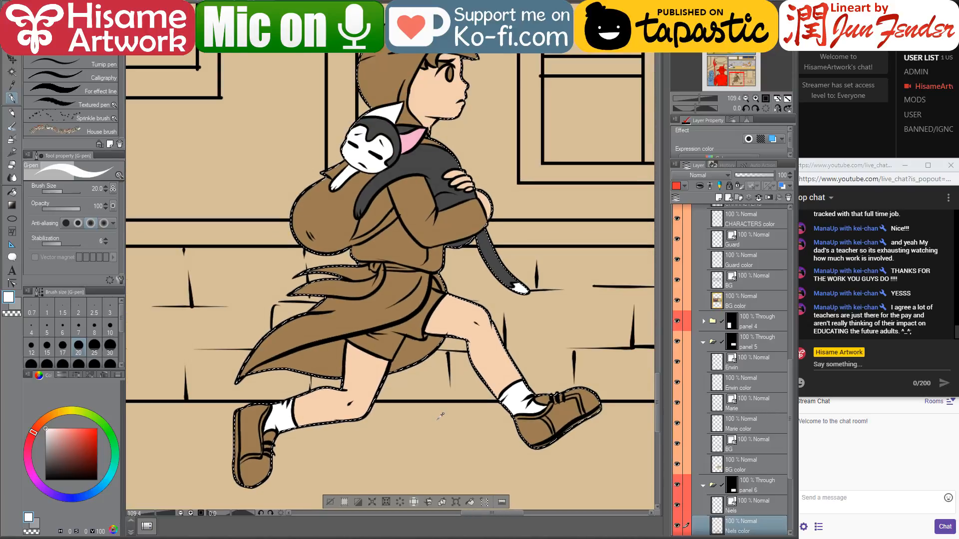
scroll(441, 417, down, 1)
scroll(441, 245, up, 3)
drag(443, 245, 461, 331)
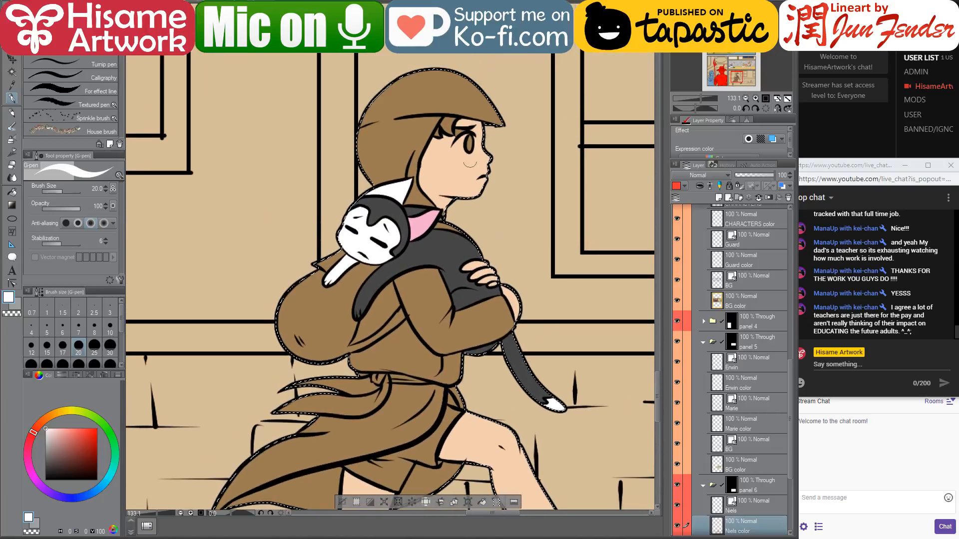
alt+click(476, 151)
key(bracketright)
key(bracketright)
key(bracketright)
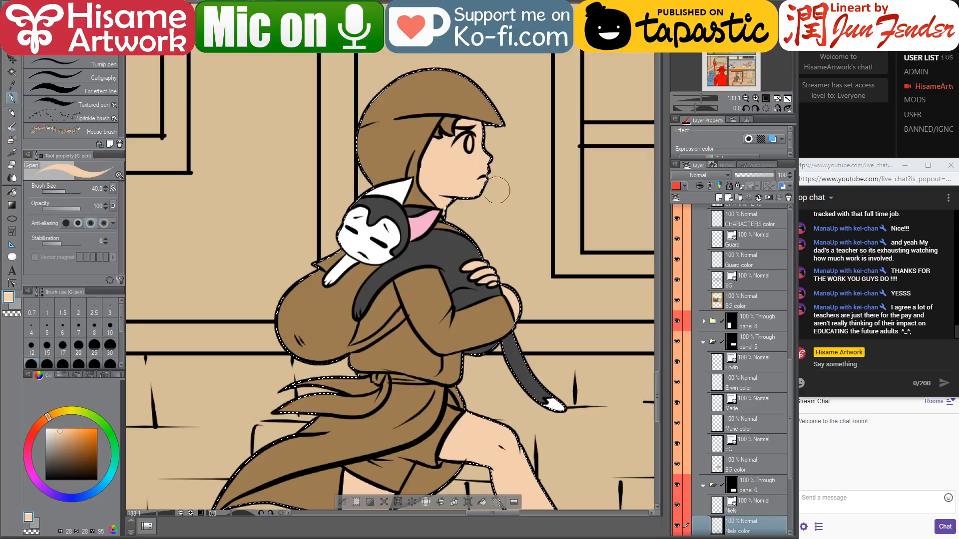
- Fill the small patch behind the cat's pink ear white, then resample its dark gray fur for touch-ups with the G-pen
scroll(476, 232, down, 3)
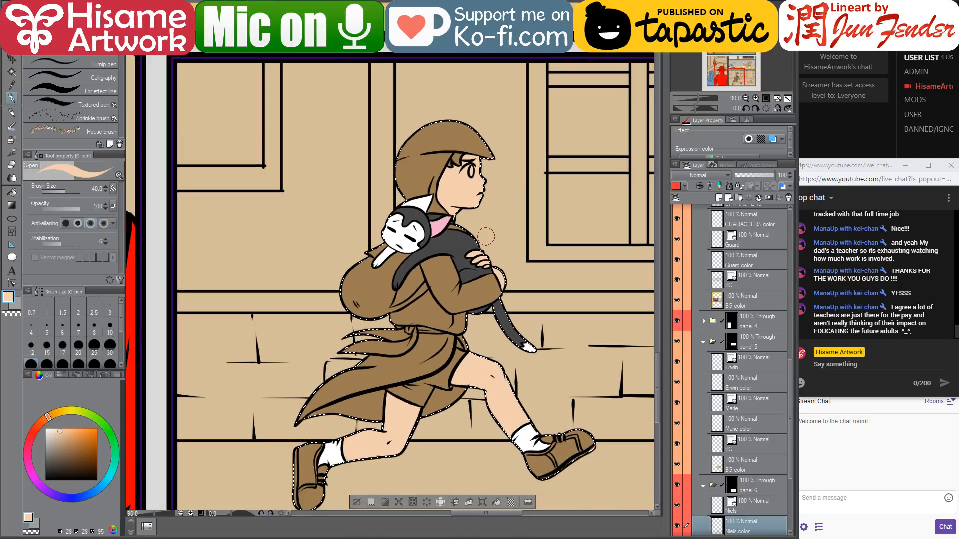
scroll(429, 242, up, 3)
alt+click(419, 173)
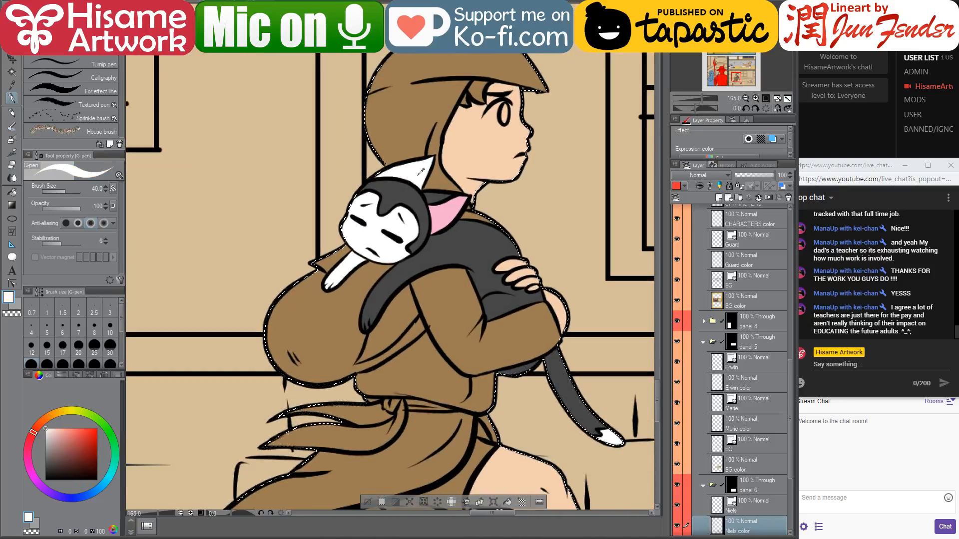
key(g)
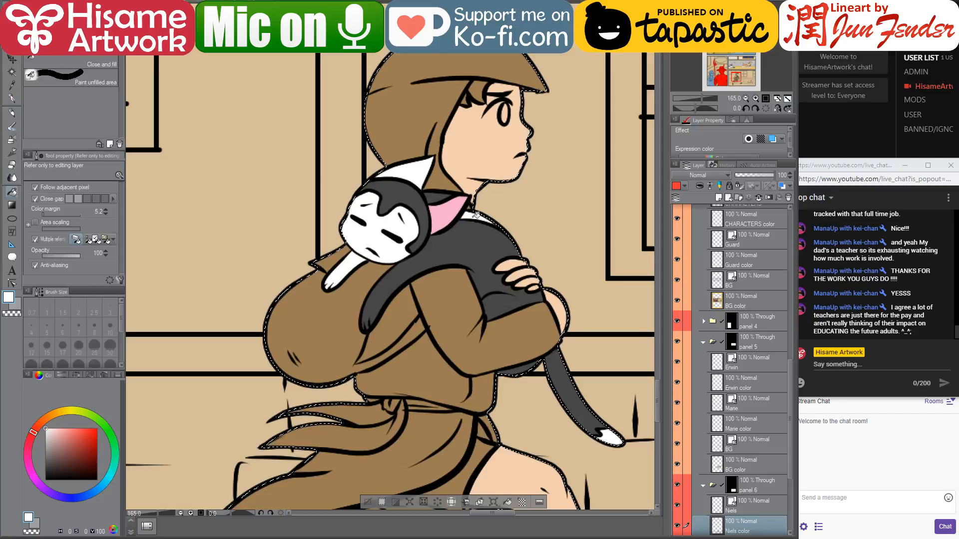
alt+click(475, 249)
key(p)
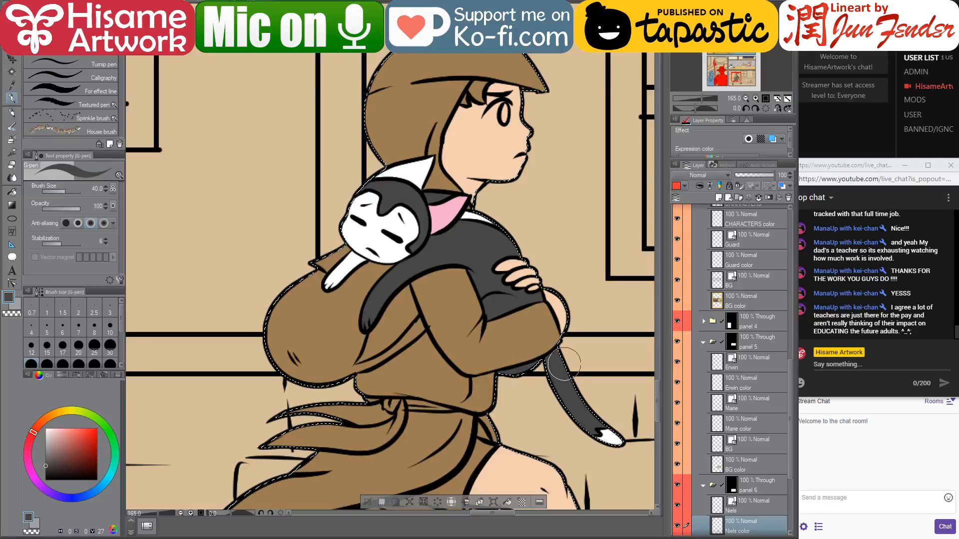
- Fill Niels's backpack orange-brown, sampled from the bag he carries in the street panel above
scroll(467, 272, down, 5)
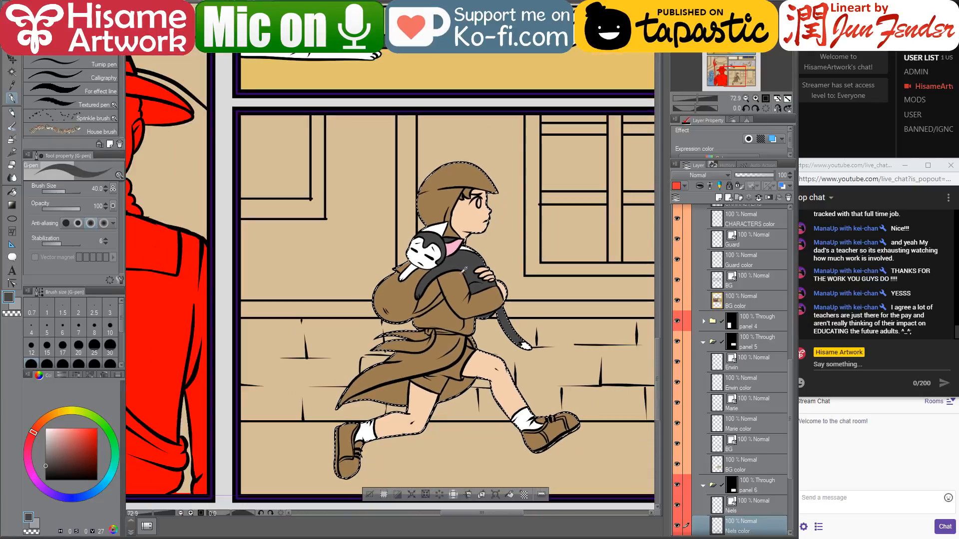
scroll(486, 236, down, 4)
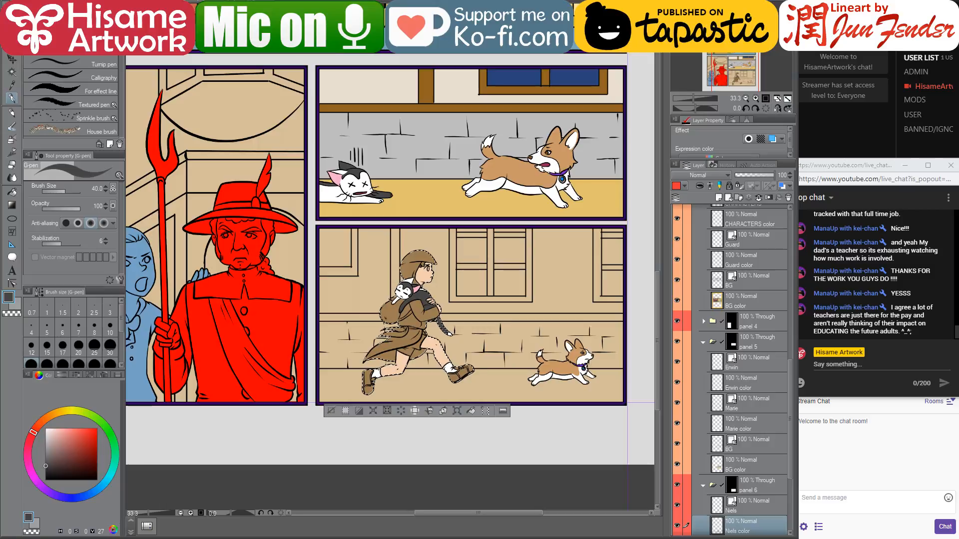
drag(433, 56, 433, 159)
alt+click(590, 92)
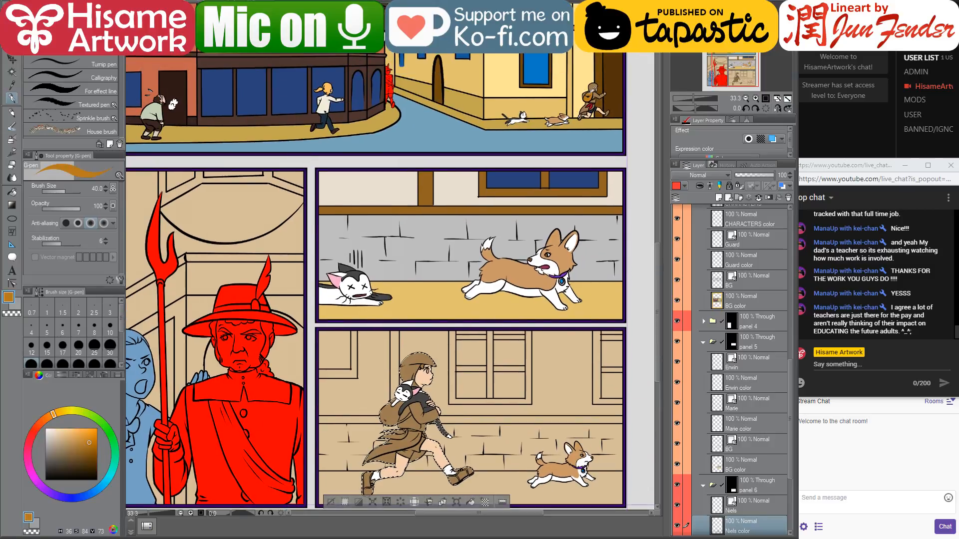
drag(410, 450, 429, 329)
scroll(430, 329, up, 4)
scroll(476, 290, up, 5)
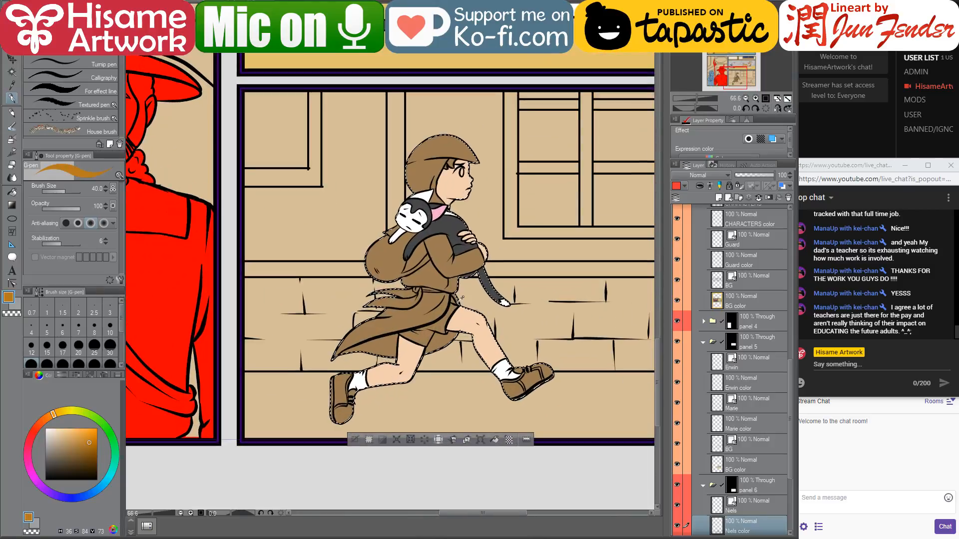
click(12, 193)
click(448, 260)
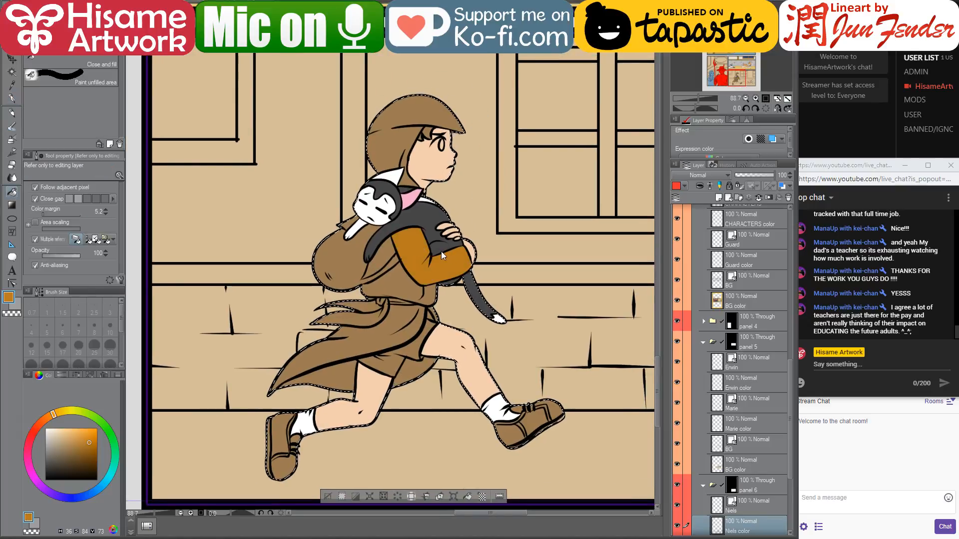
key(ctrl+z)
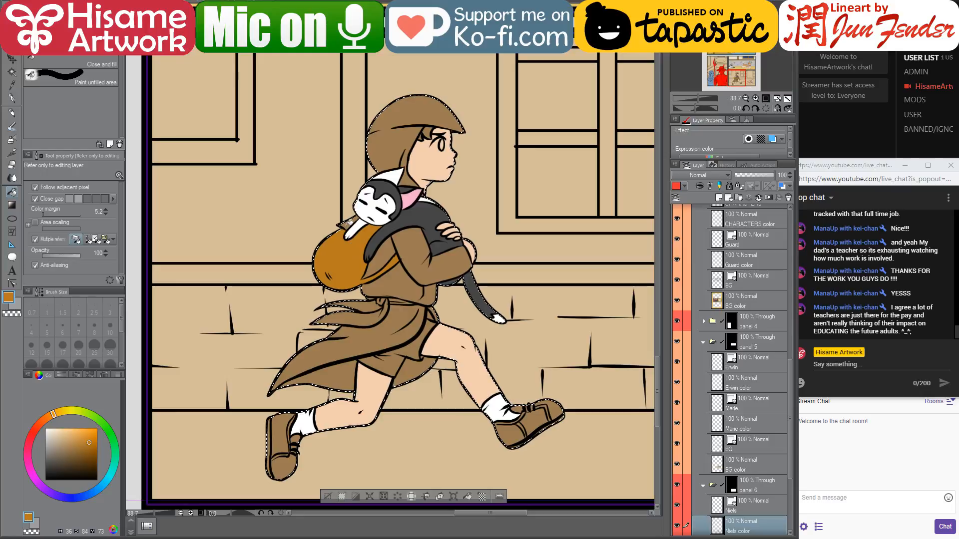
drag(382, 164, 403, 210)
- Fill Niels's hair under the hood dark brown, sampled from his hair on page_90
scroll(282, 320, down, 6)
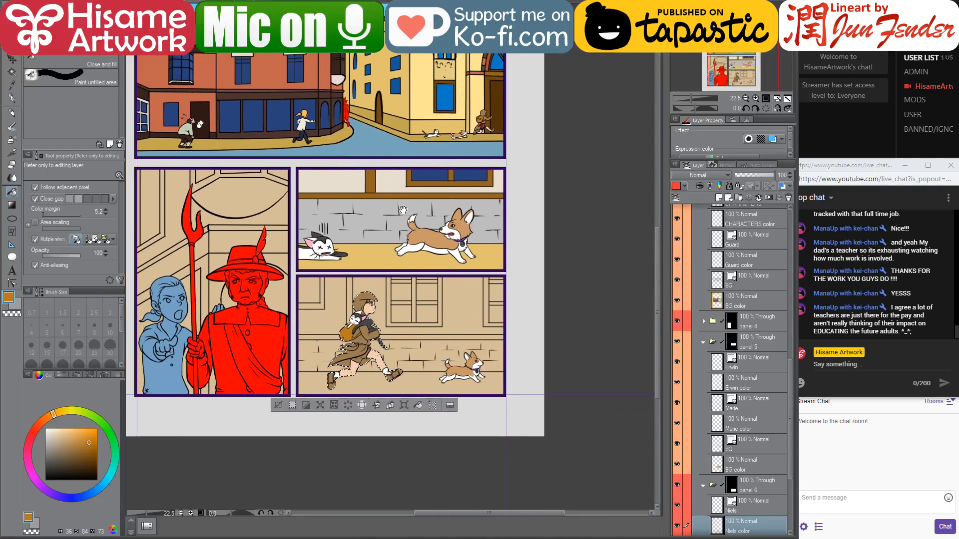
scroll(308, 236, up, 1)
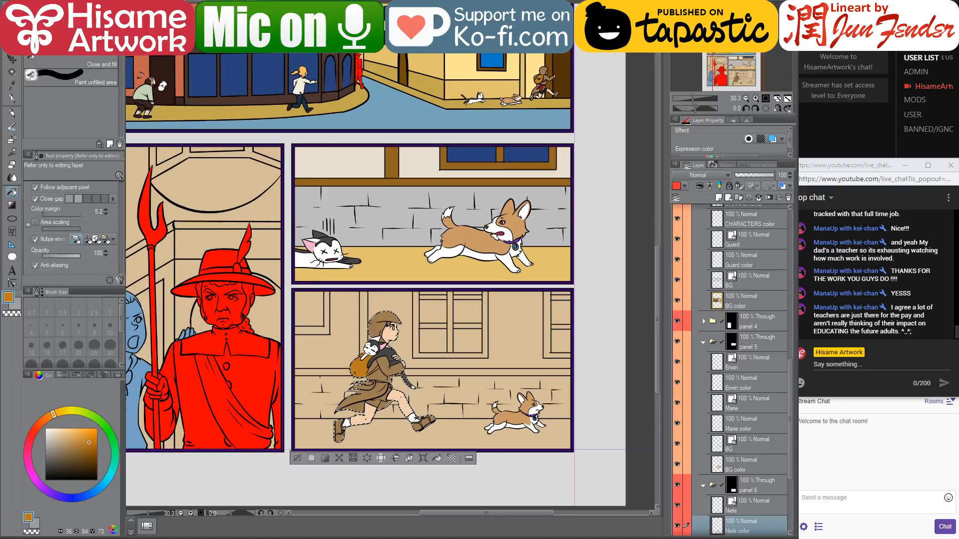
click(237, 2)
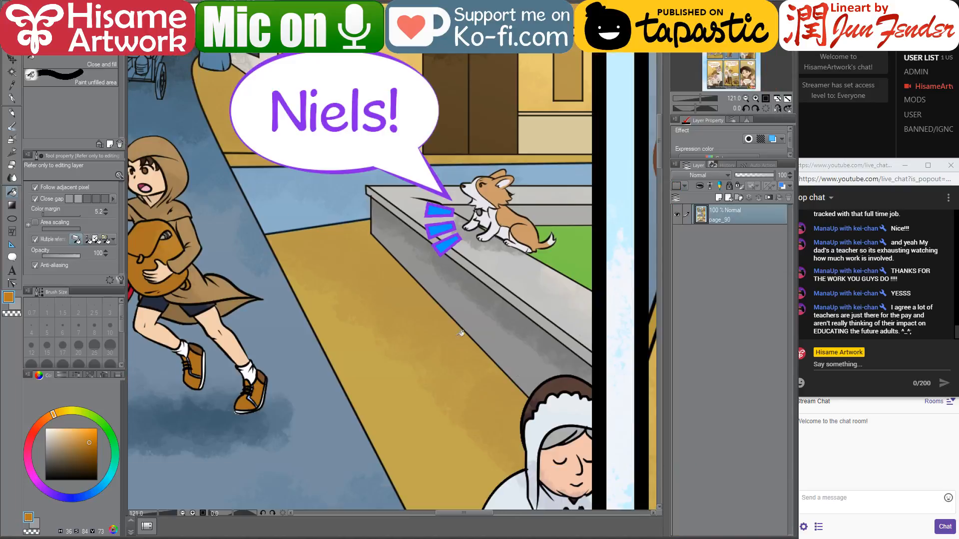
drag(241, 213, 451, 268)
scroll(357, 223, up, 1)
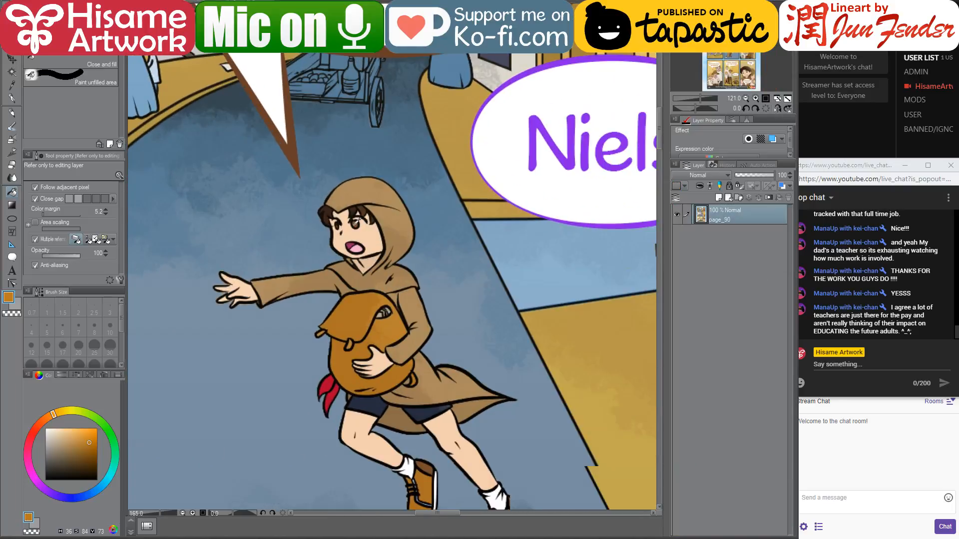
scroll(355, 220, up, 1)
alt+click(359, 199)
click(168, 2)
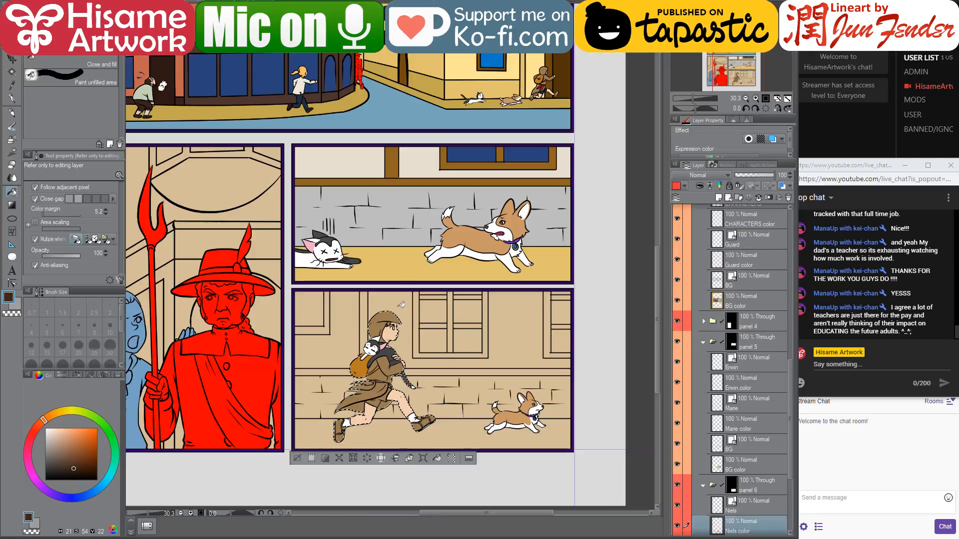
scroll(372, 353, up, 4)
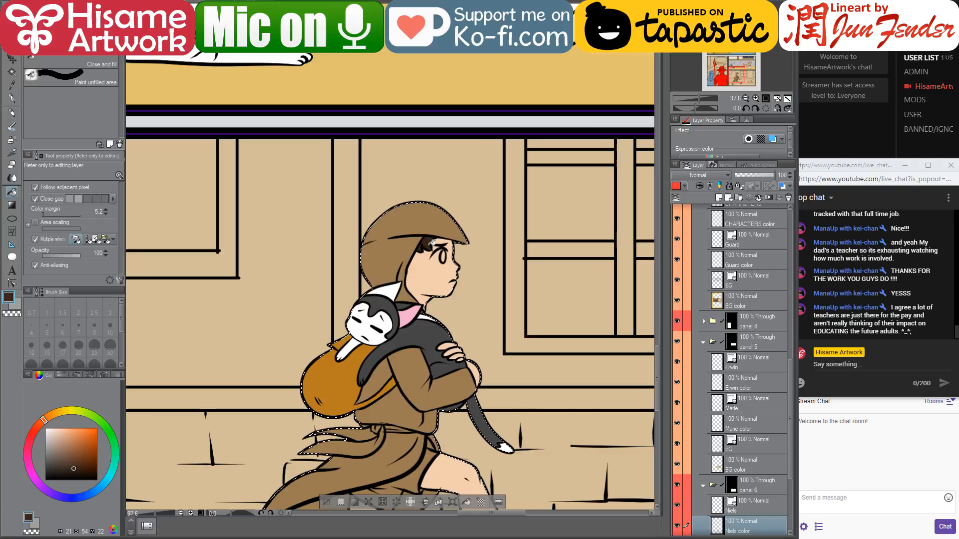
drag(505, 278, 502, 150)
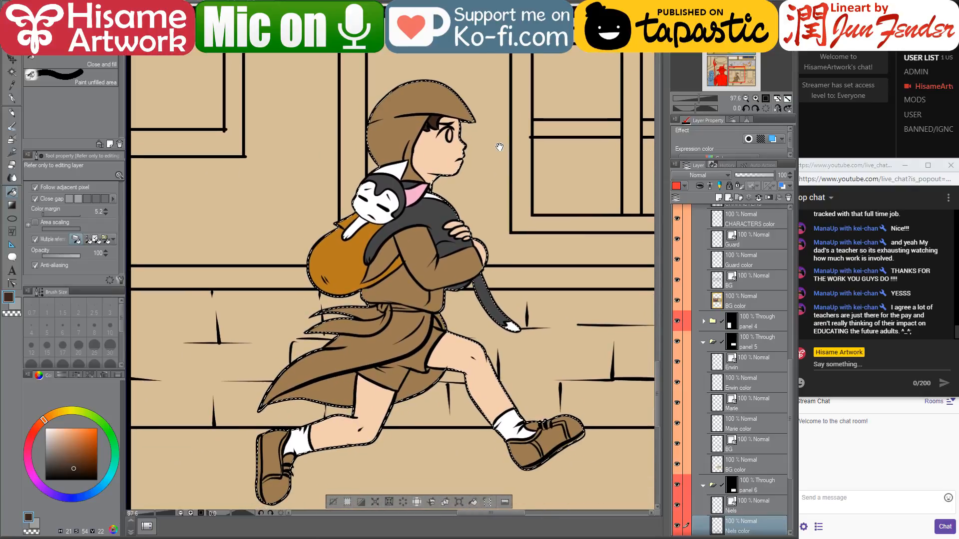
- Fill Niels's shorts navy blue, sampled from his shorts on page_96
click(190, 2)
alt+click(461, 428)
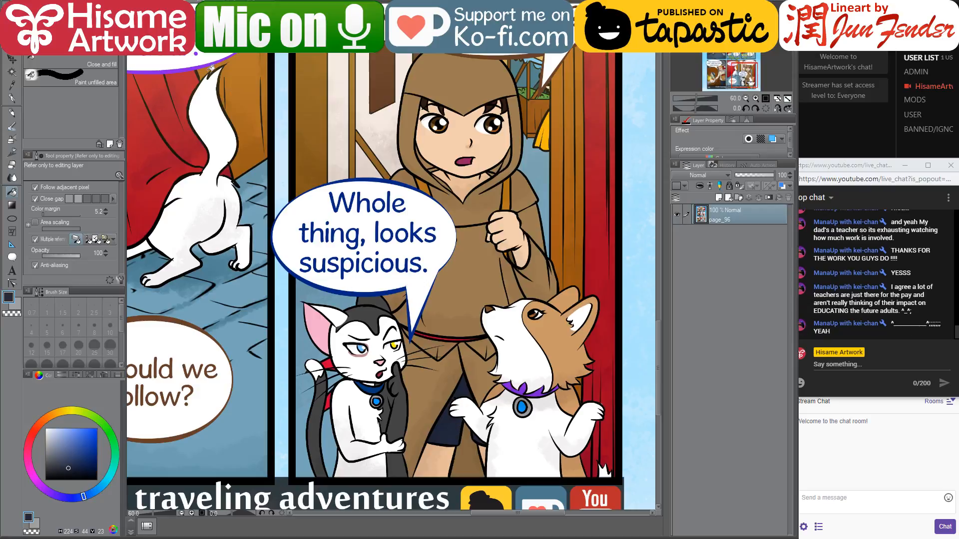
key(ctrl+Tab)
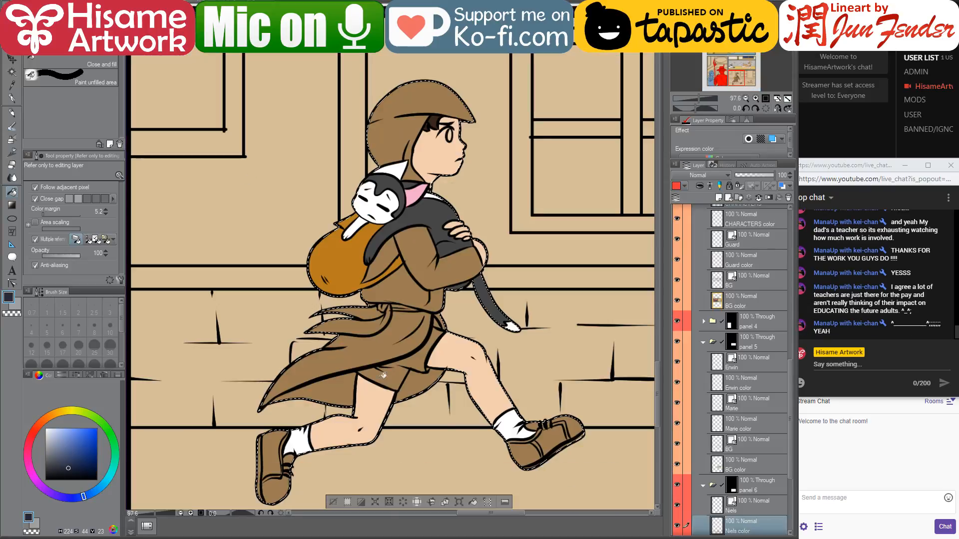
click(407, 378)
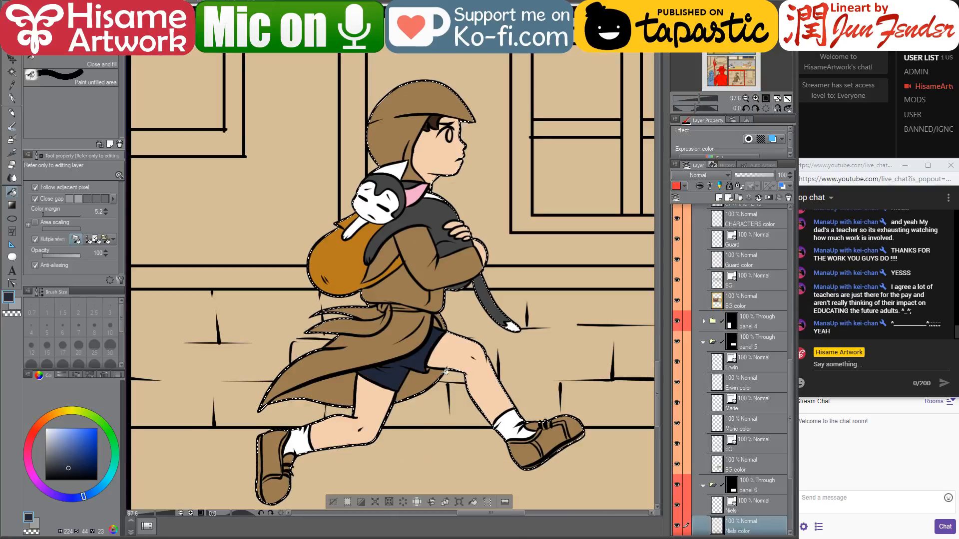
- Fill the inner lining of Niels's coat behind his legs with a darker brown, hue 34, saturation 63, value 38
scroll(441, 397, up, 2)
scroll(440, 397, up, 1)
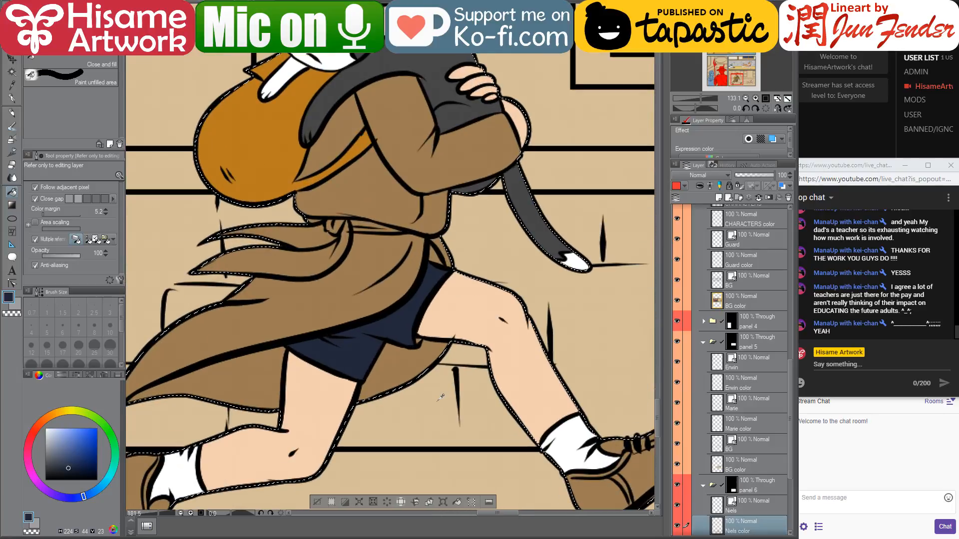
click(51, 410)
click(76, 451)
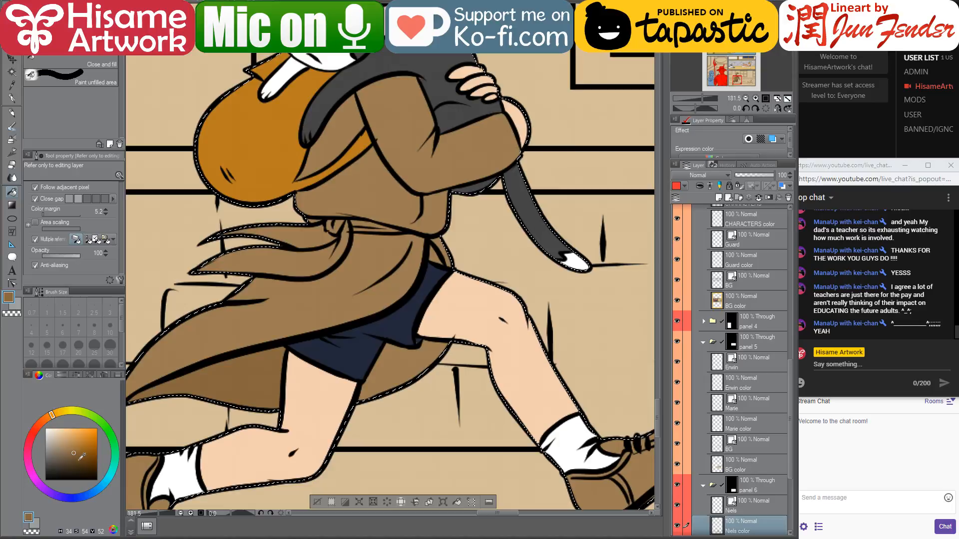
click(78, 460)
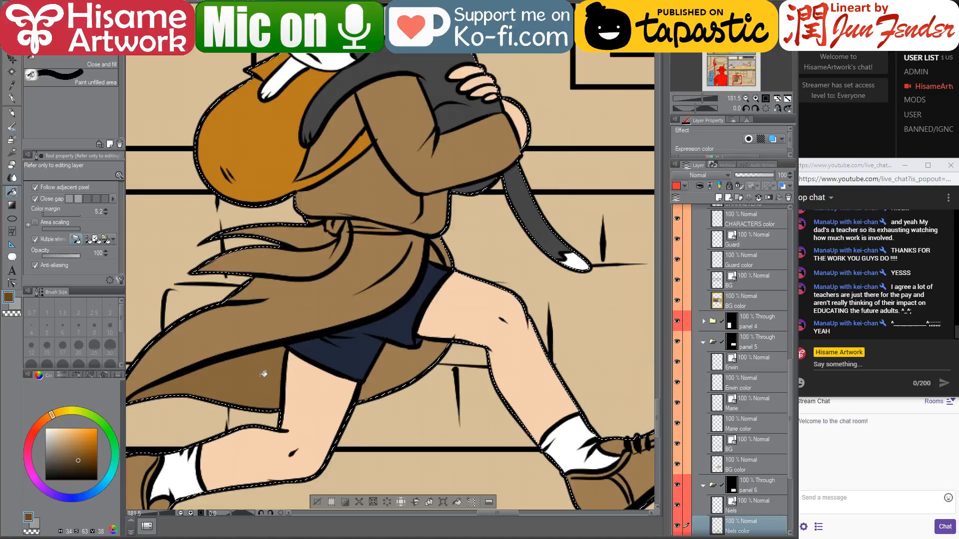
scroll(424, 377, down, 4)
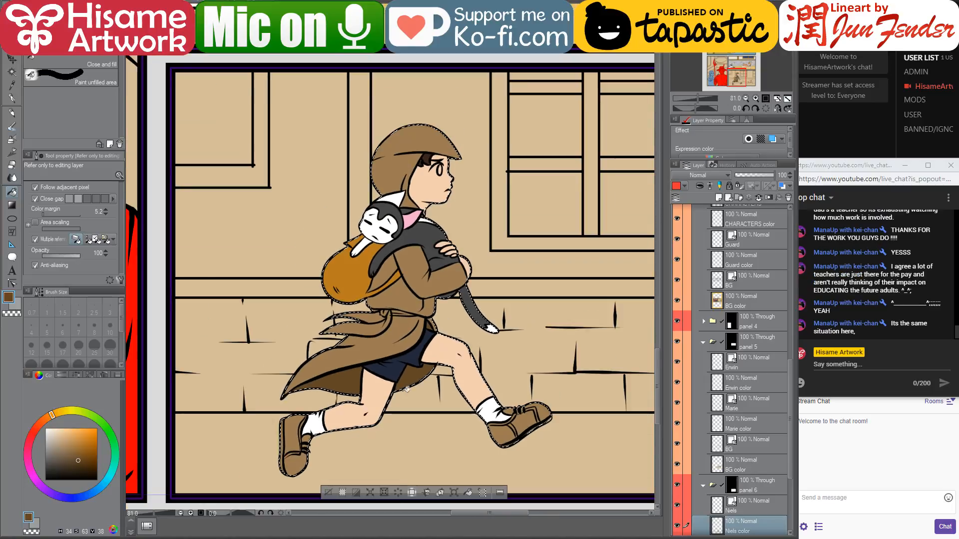
drag(415, 368, 427, 343)
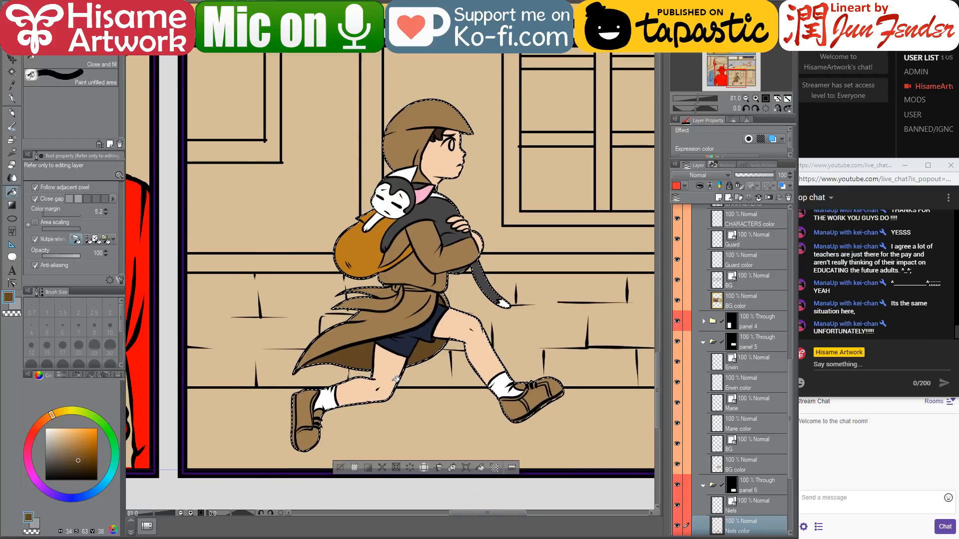
- Fill Niels's waist sash, with its tails and knot, with the bright red sampled from the cat's red garment on page_96
scroll(396, 378, up, 2)
click(199, 3)
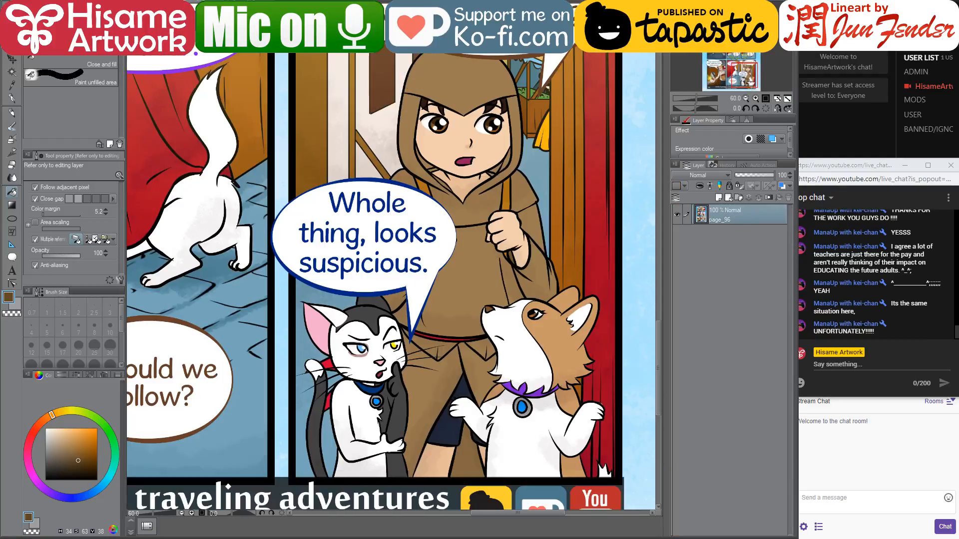
alt+click(330, 363)
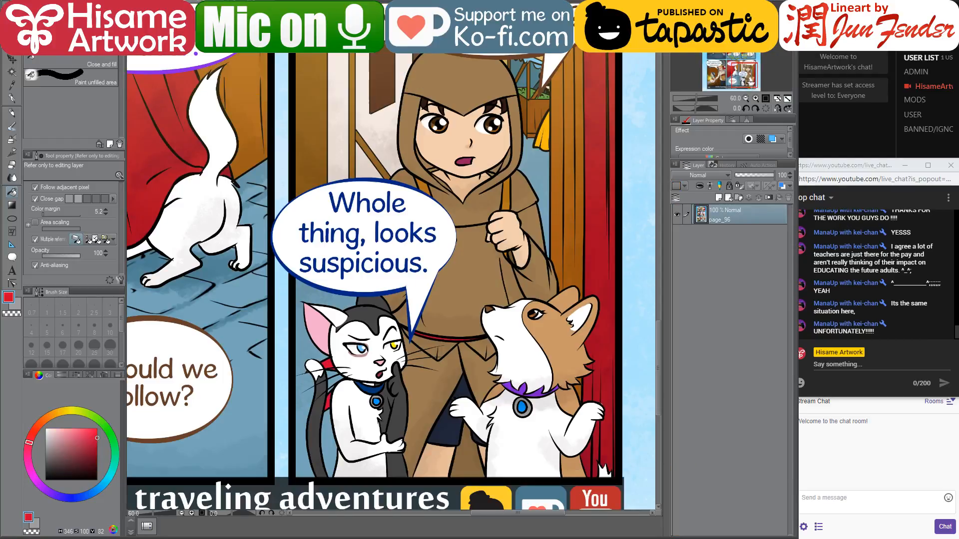
key(ctrl+Tab)
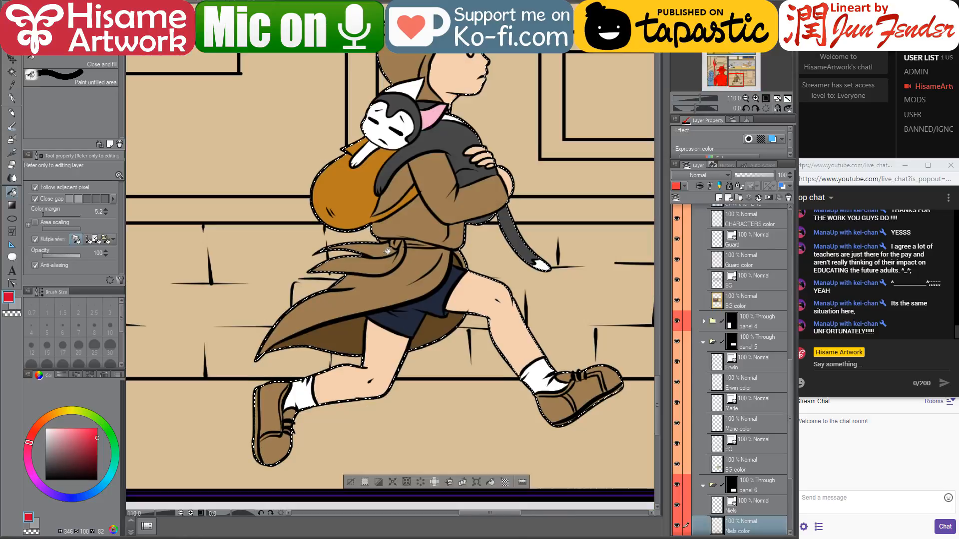
drag(381, 245, 397, 243)
click(401, 242)
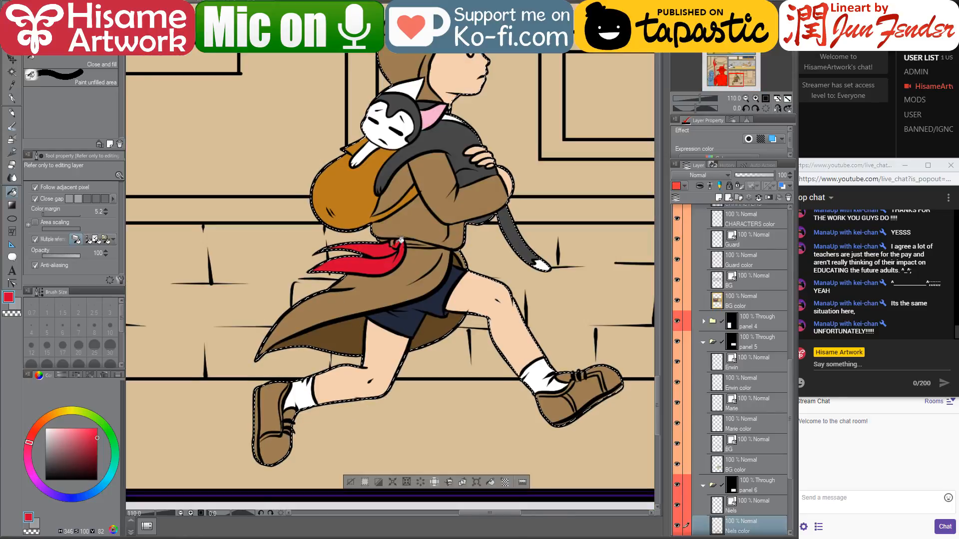
scroll(410, 253, up, 3)
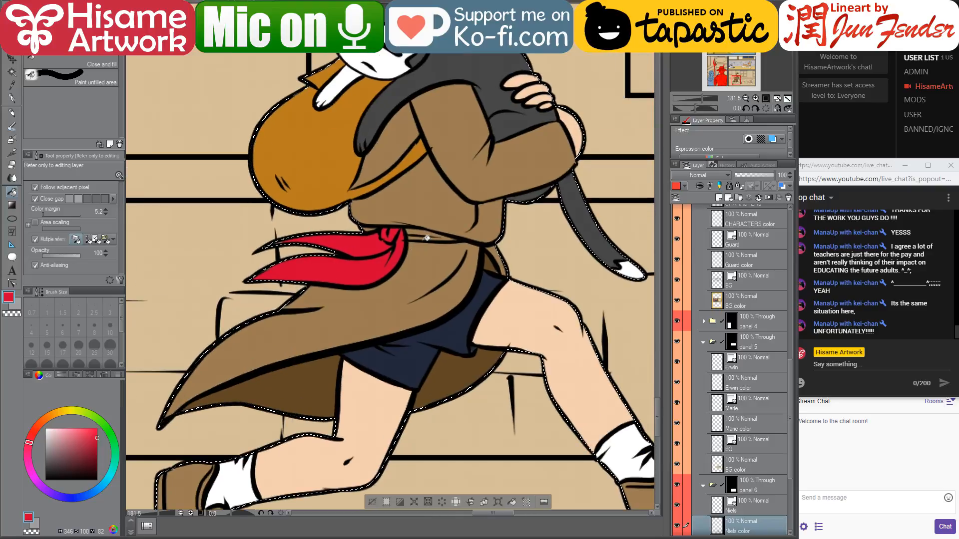
click(422, 233)
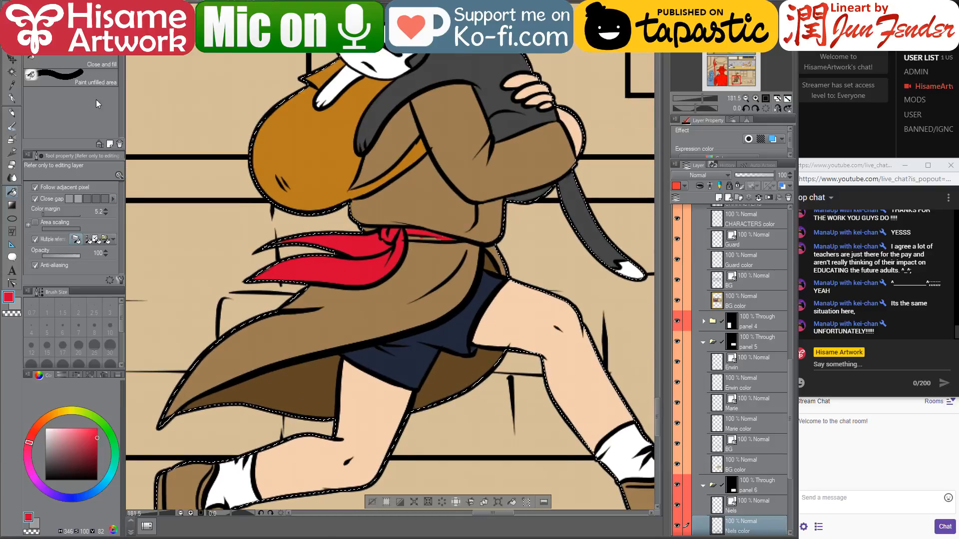
- Paint the narrow leftover part of the belt red with the G-pen at sizes 15 and 10
click(11, 99)
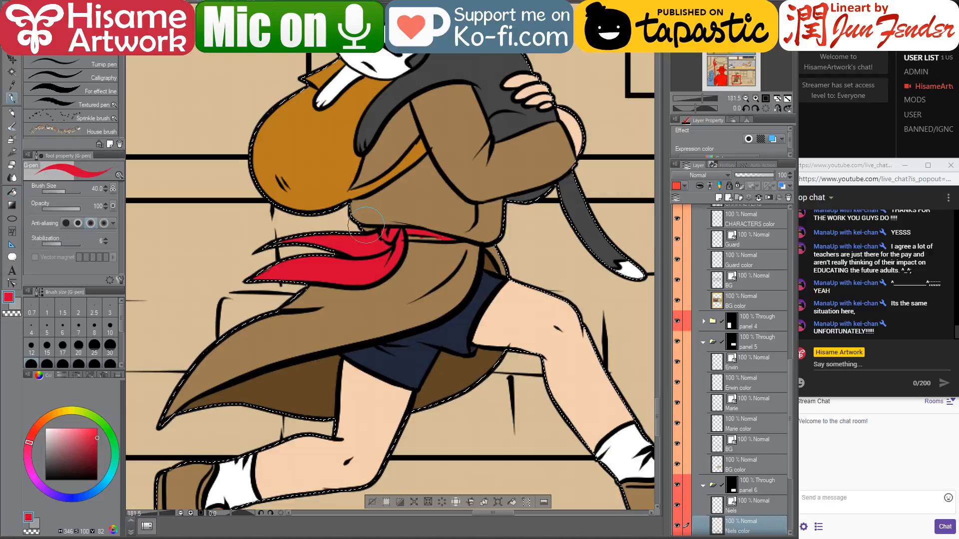
click(46, 345)
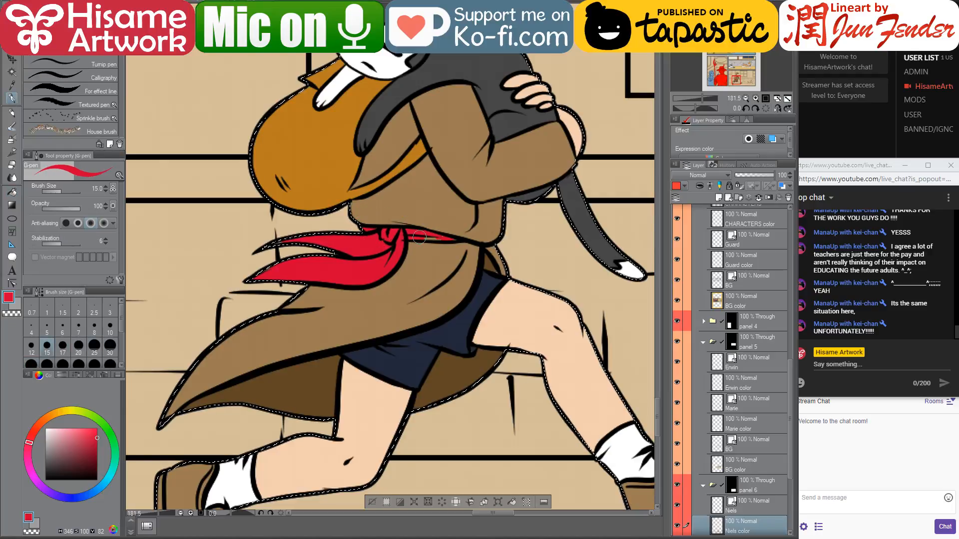
drag(419, 237, 432, 236)
key(bracketleft)
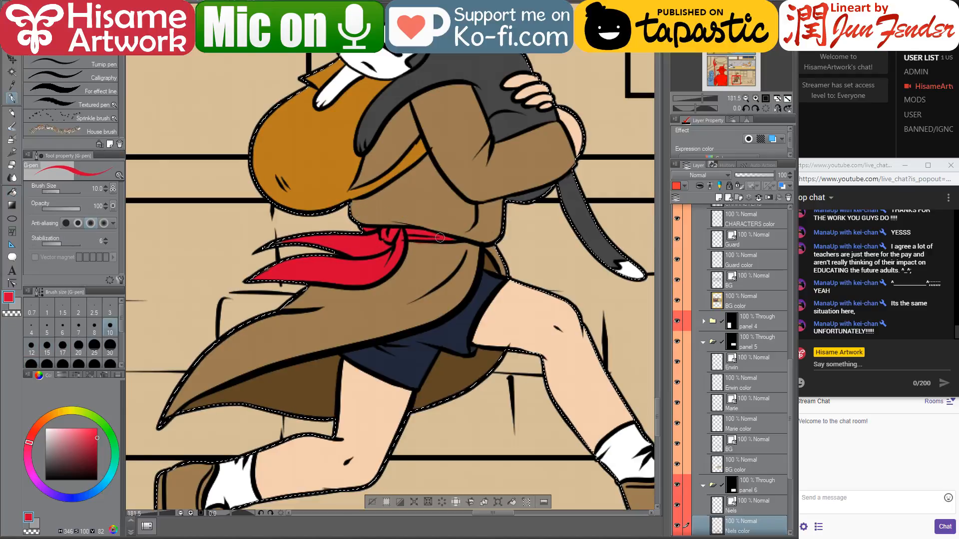
- Touch up the coat, sash, coat lining, shorts and hair with the G-pen at size 10, sampling each area's own color
alt+click(445, 248)
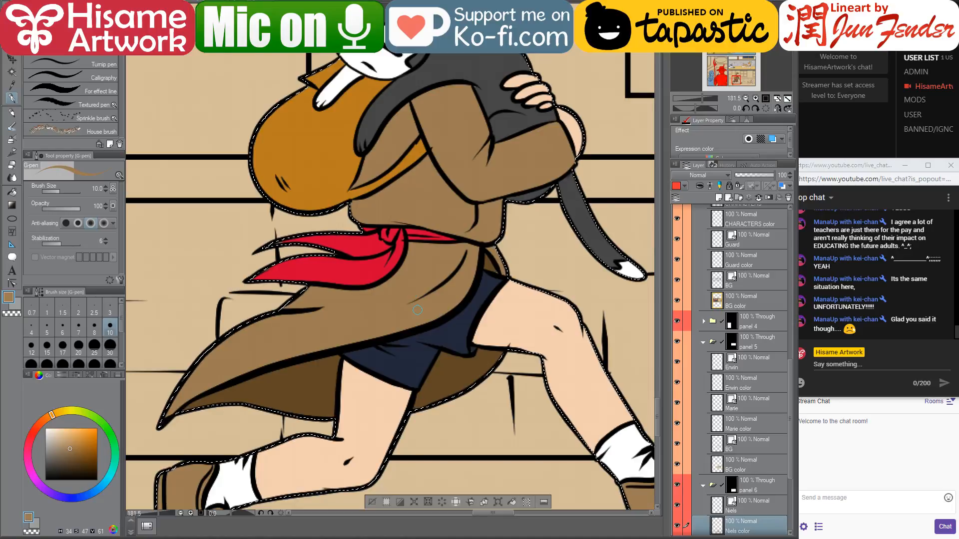
alt+click(373, 263)
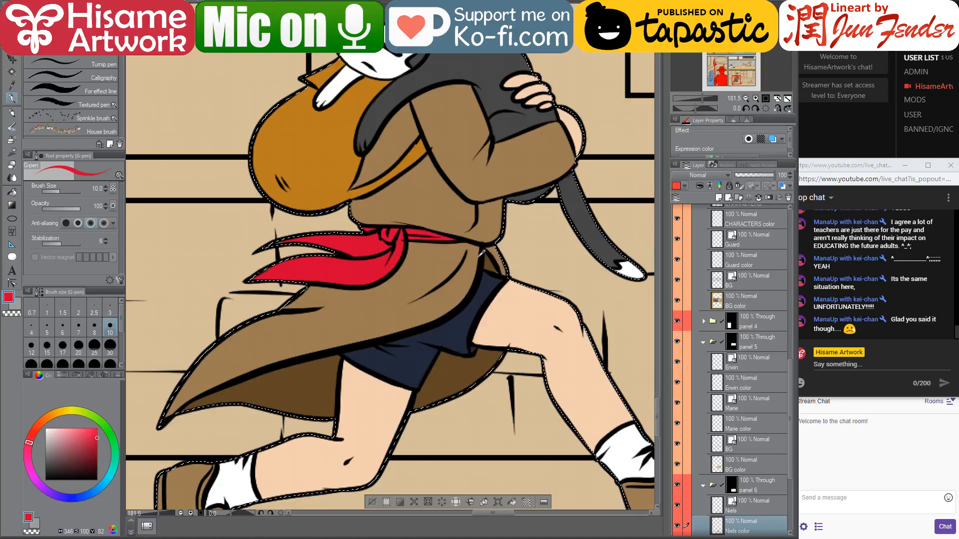
alt+click(490, 260)
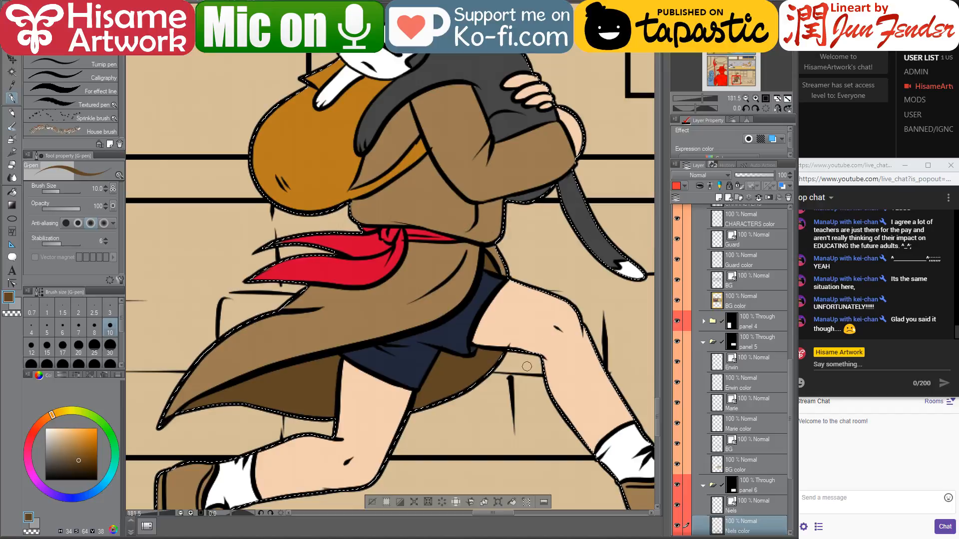
alt+click(471, 349)
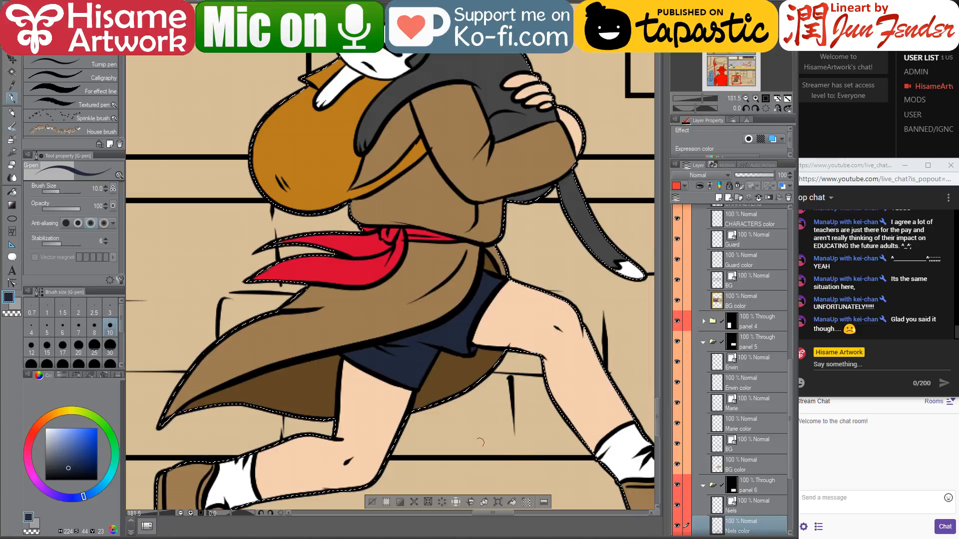
drag(499, 432, 529, 374)
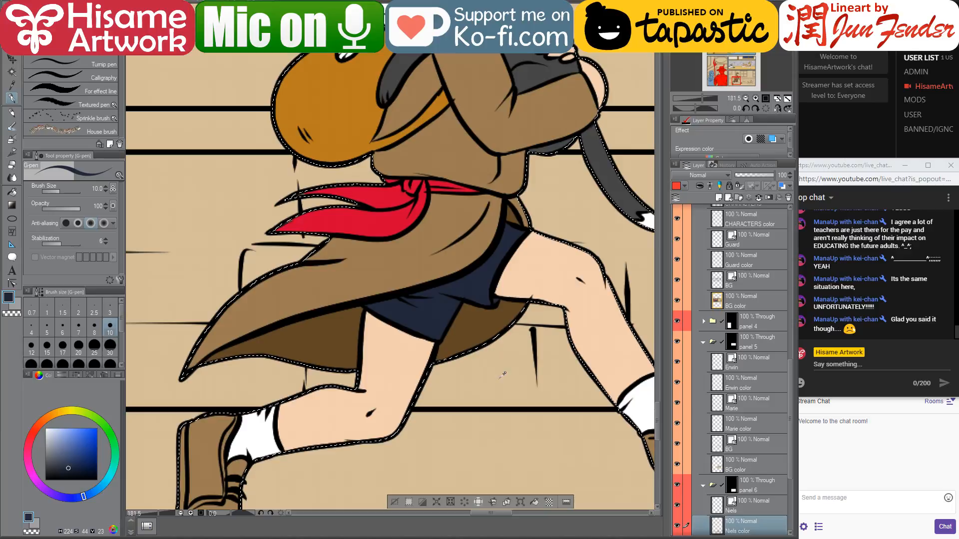
scroll(502, 374, down, 4)
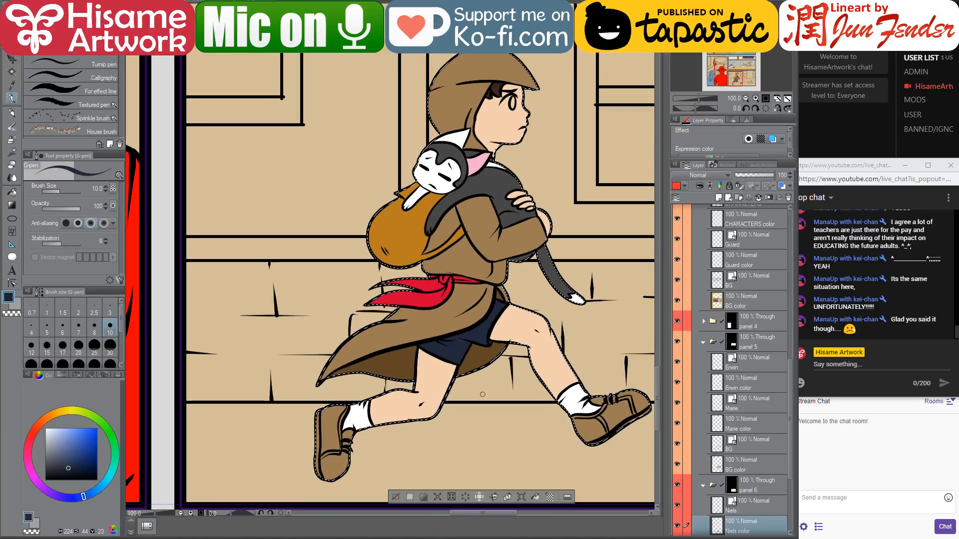
scroll(504, 106, up, 2)
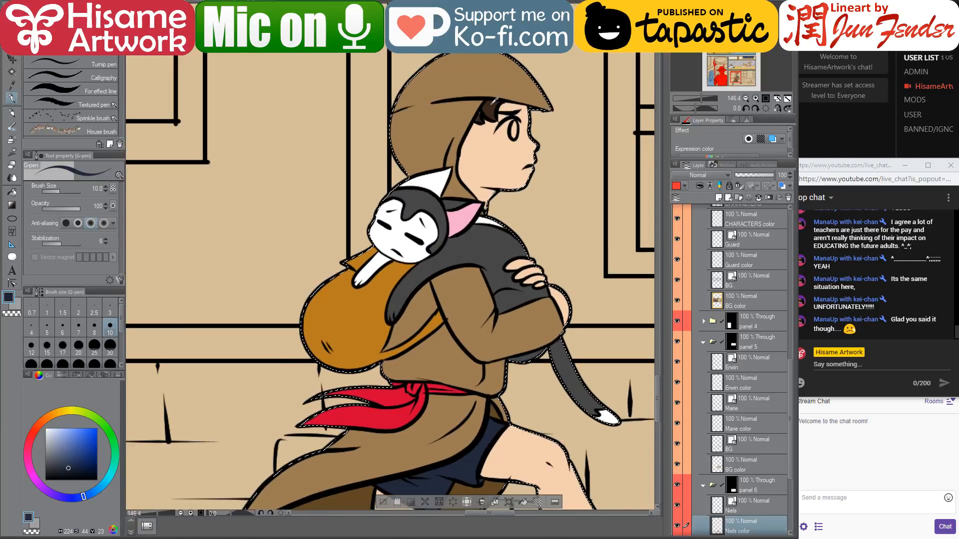
alt+click(484, 111)
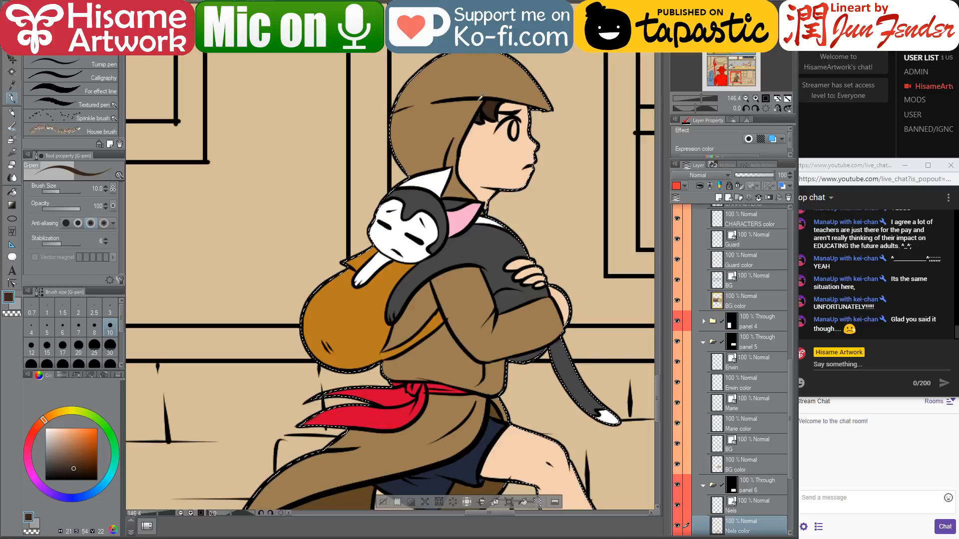
- Paint the white of Niels's eye with the G-pen at size 20, using the white sampled from the cat
scroll(520, 70, up, 4)
alt+click(399, 229)
scroll(537, 110, up, 1)
scroll(539, 110, up, 1)
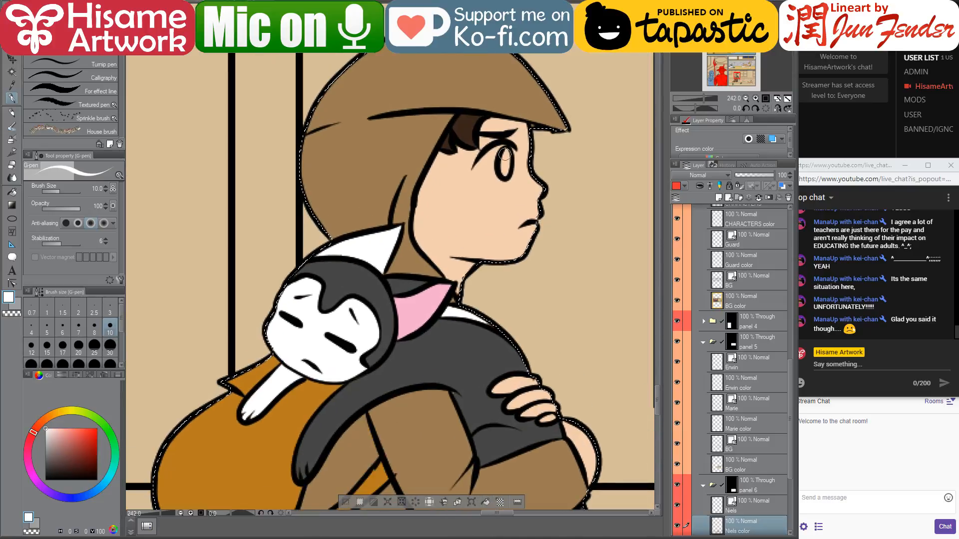
key(bracketright)
key(bracketright)
key(bracketright)
key(bracketright)
mouse_move(499, 157)
mouse_down()
mouse_move(489, 168)
mouse_move(505, 154)
mouse_move(512, 160)
mouse_up()
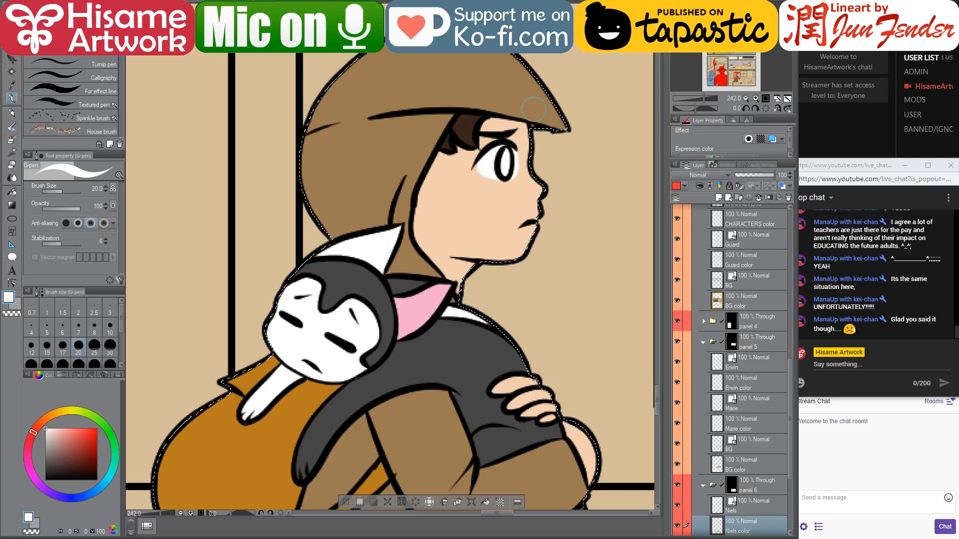
- Inspect the figure from legs to hood for coloring gaps and sample the cat's dark gray fur
drag(505, 395, 454, 67)
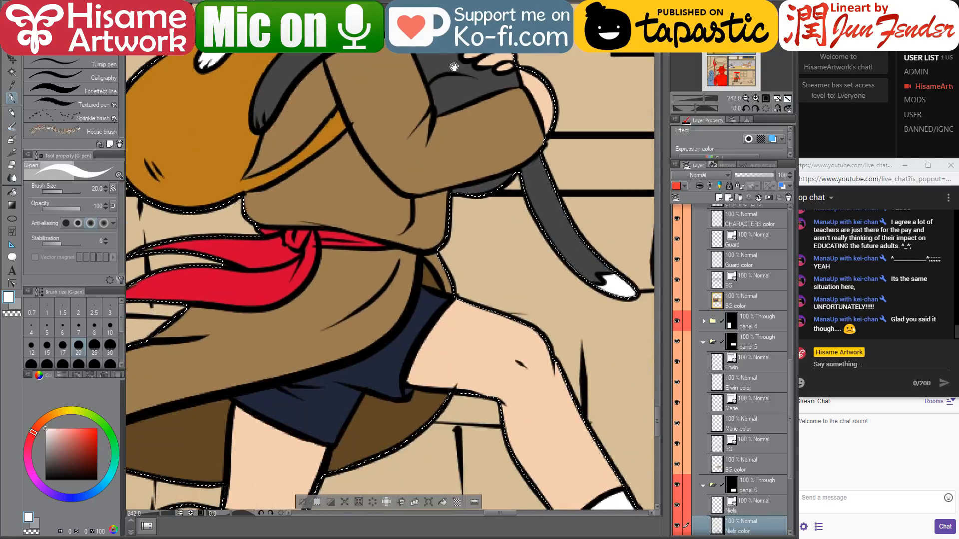
mouse_move(446, 333)
mouse_down()
mouse_move(453, 302)
mouse_move(342, 159)
mouse_move(405, 256)
mouse_move(463, 503)
mouse_up()
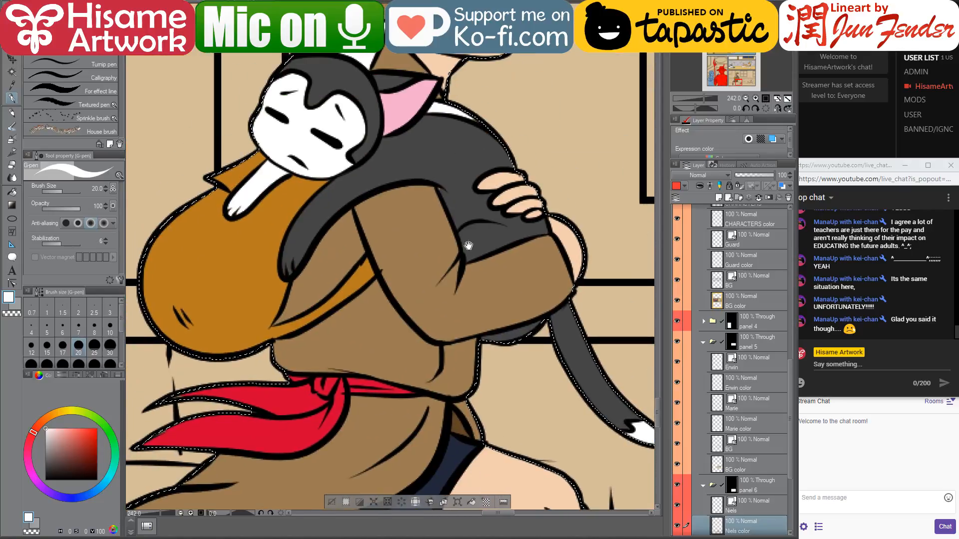
drag(449, 146, 482, 356)
alt+click(481, 357)
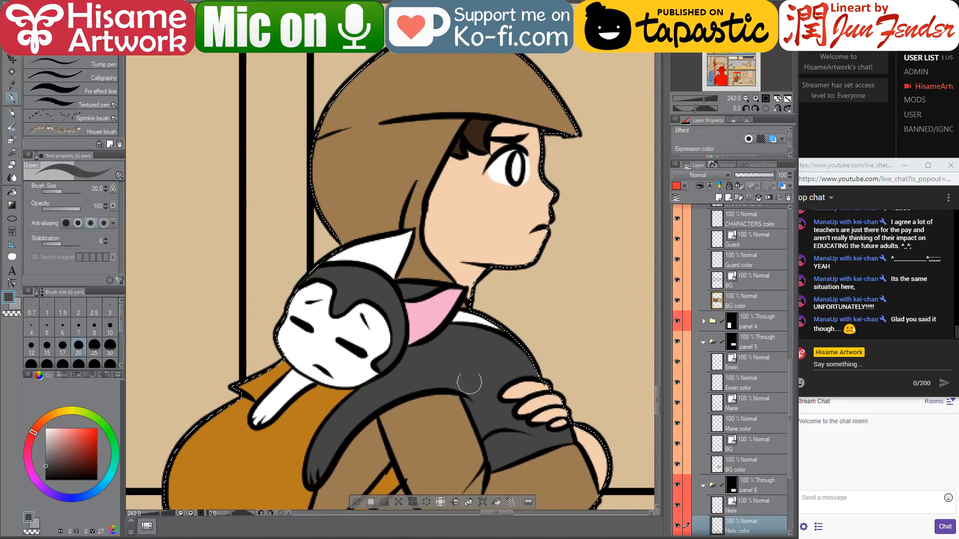
drag(478, 300, 478, 349)
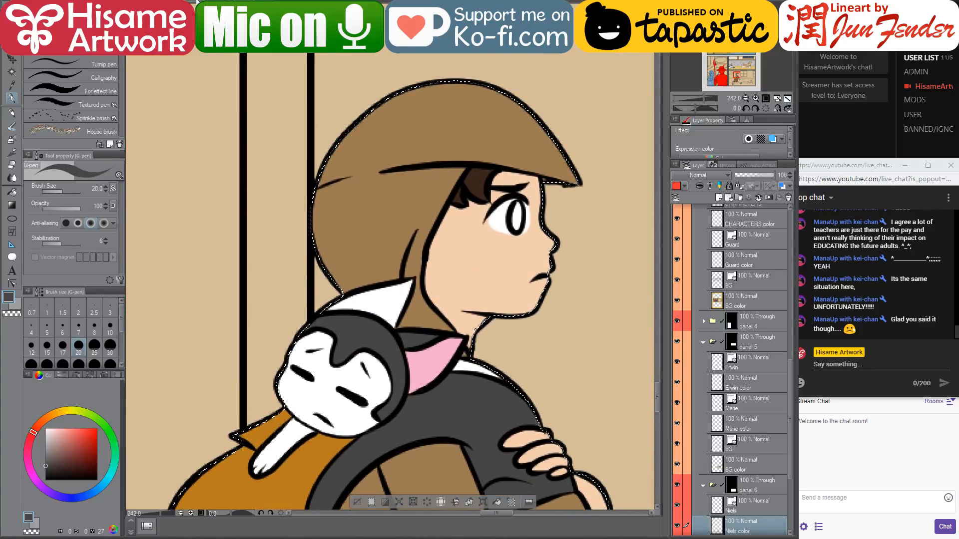
- Paint Niels's iris brown with the G-pen at size 12, using the eye brown sampled from page_96
key(ctrl+Tab)
scroll(436, 69, up, 2)
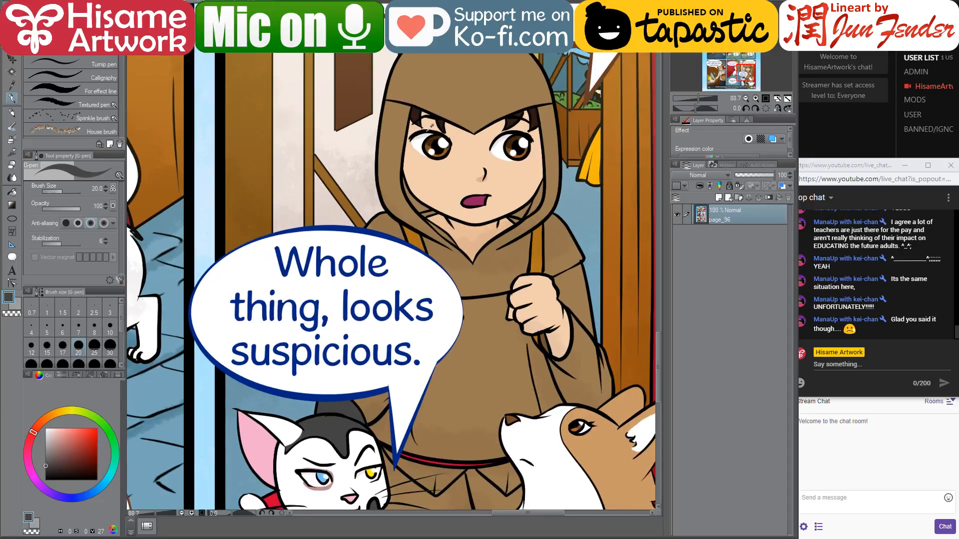
scroll(431, 128, up, 2)
alt+click(429, 150)
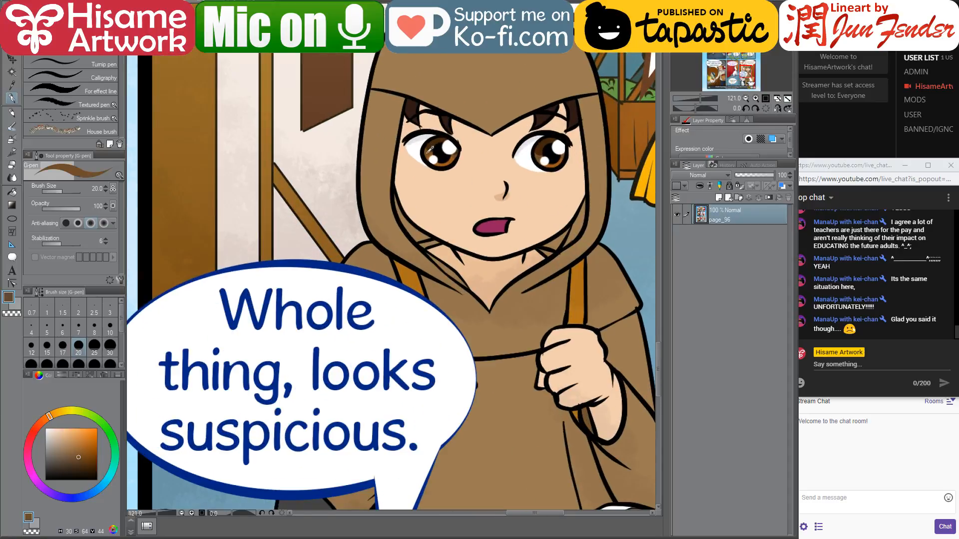
key(ctrl+Tab)
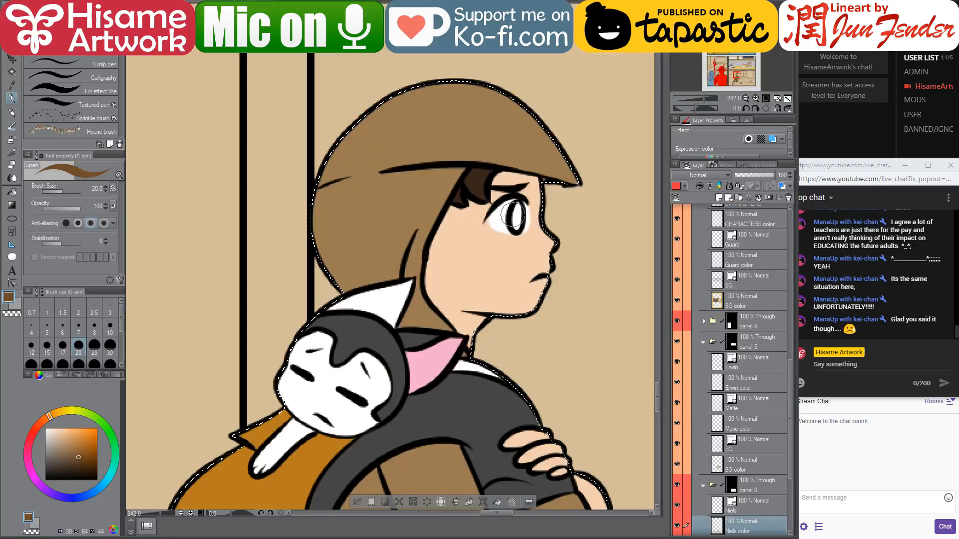
key(bracketleft)
key(bracketleft)
key(bracketleft)
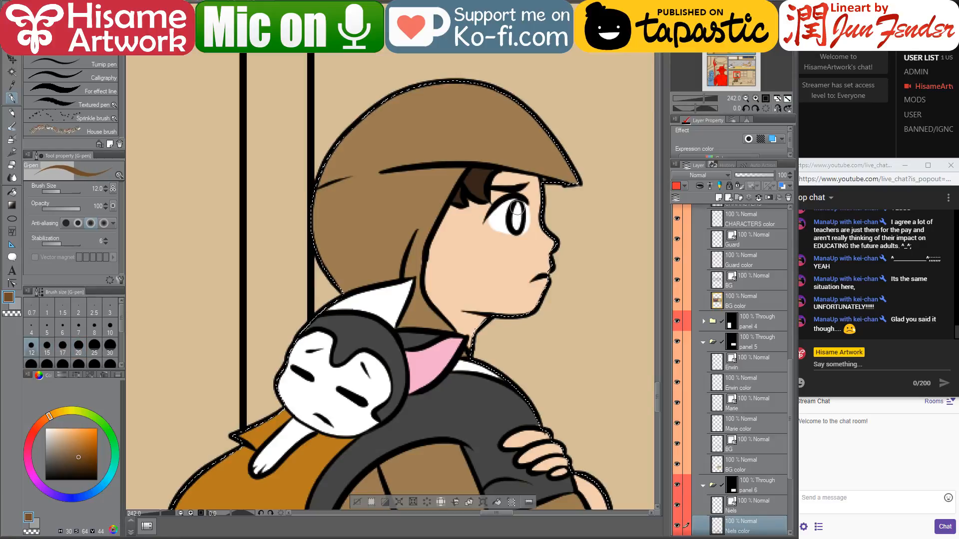
drag(517, 205, 517, 229)
scroll(489, 147, down, 7)
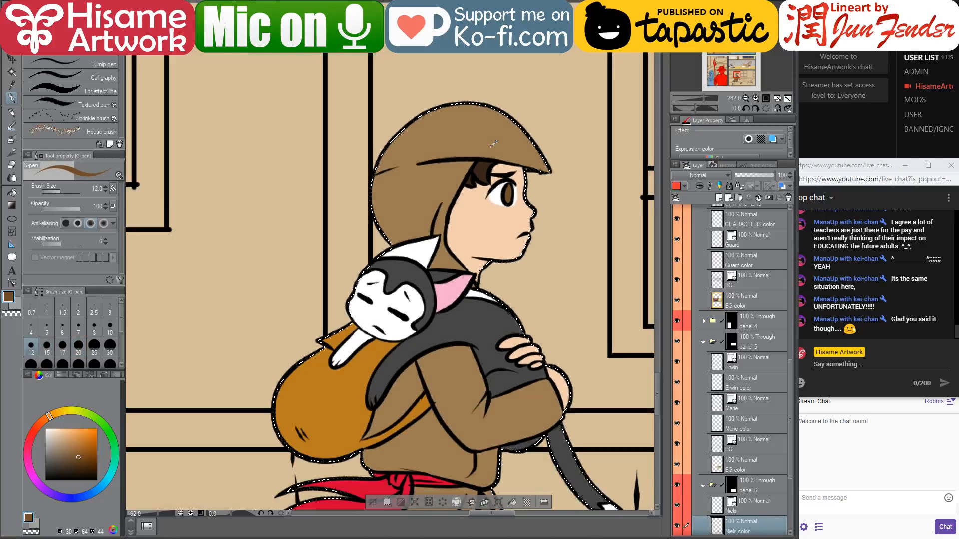
- Fill the soles of both shoes with the white sampled from the sock and touch them up with the G-pen at size 12
drag(497, 364, 454, 377)
scroll(454, 377, up, 8)
alt+click(320, 136)
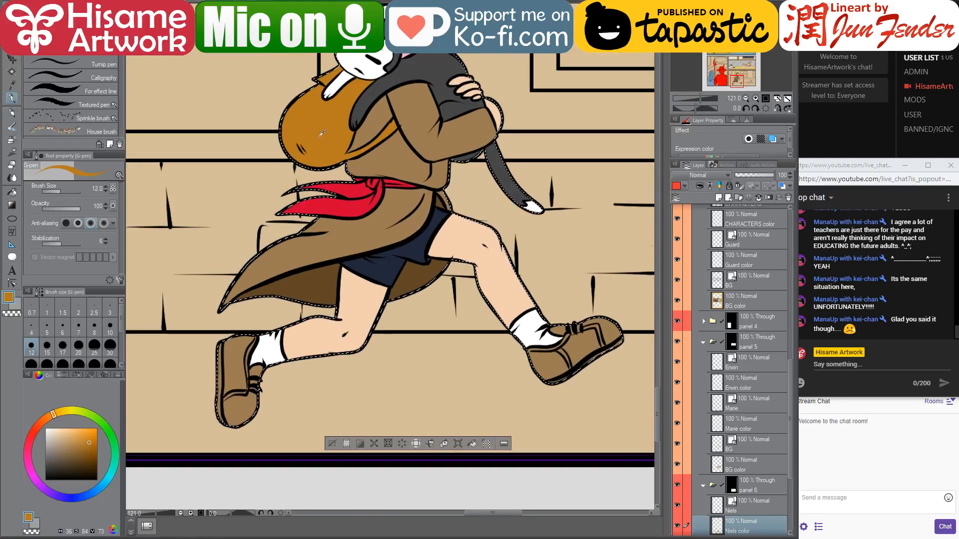
drag(508, 160, 486, 200)
key(g)
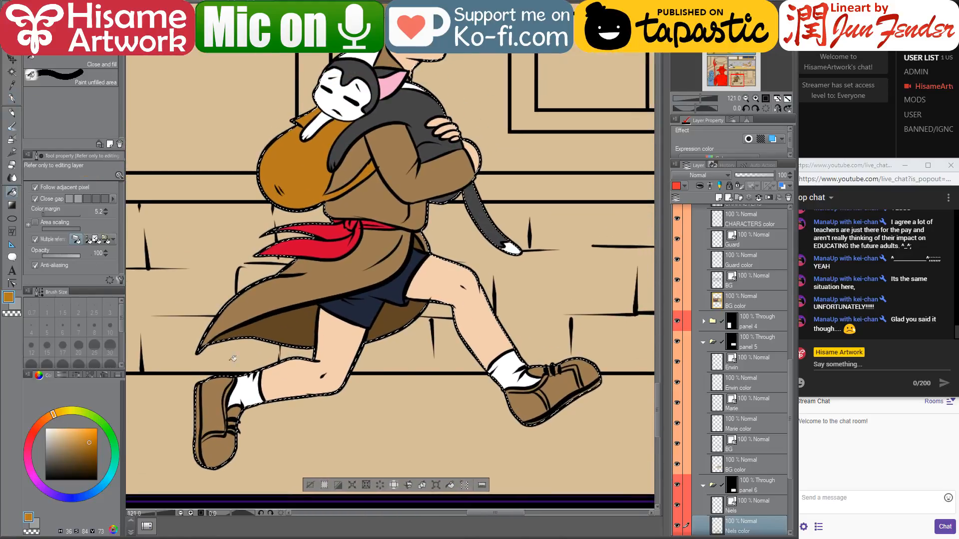
alt+click(248, 389)
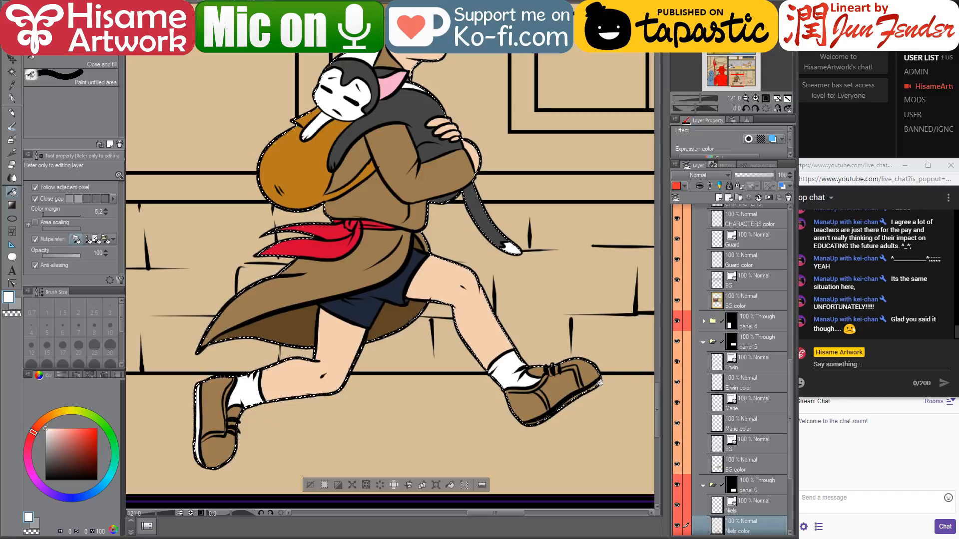
scroll(571, 423, up, 1)
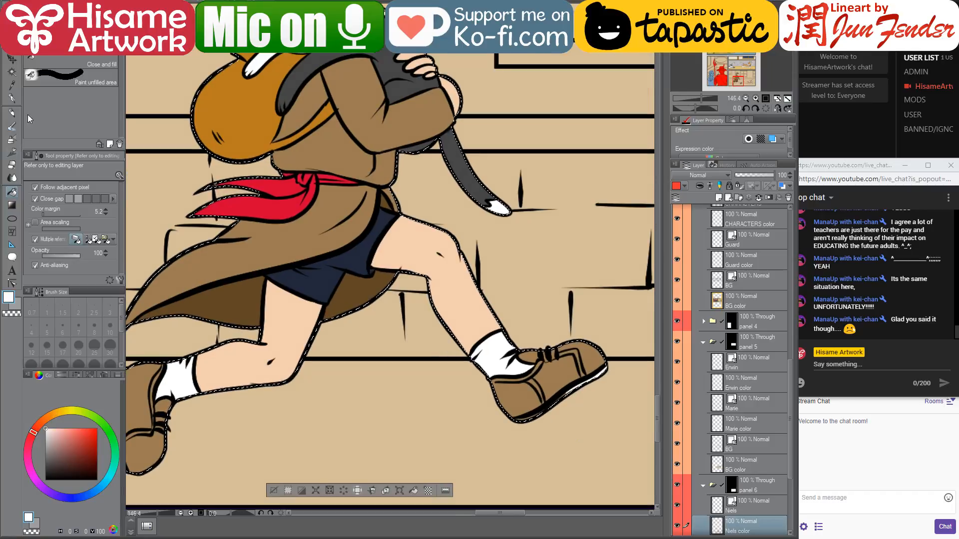
key(p)
drag(561, 379, 552, 333)
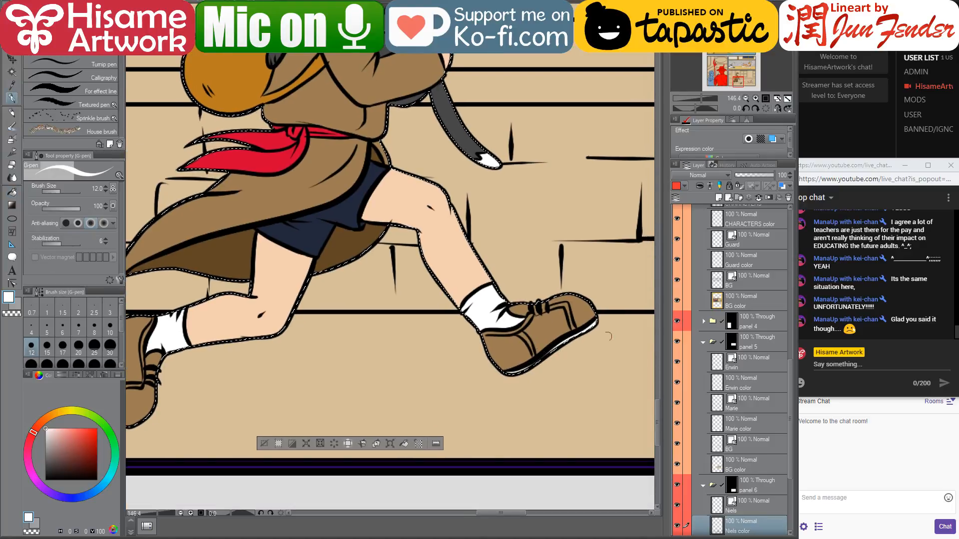
drag(435, 308, 513, 343)
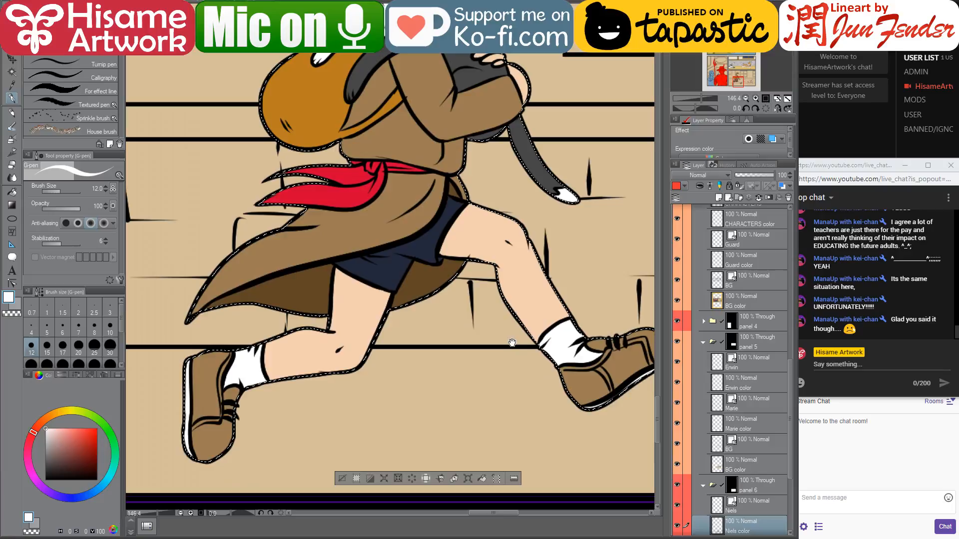
- Fill the main sections of both shoes with the orange-brown sampled from the bag, leaving the front shoe's heel section out
alt+click(318, 70)
click(12, 192)
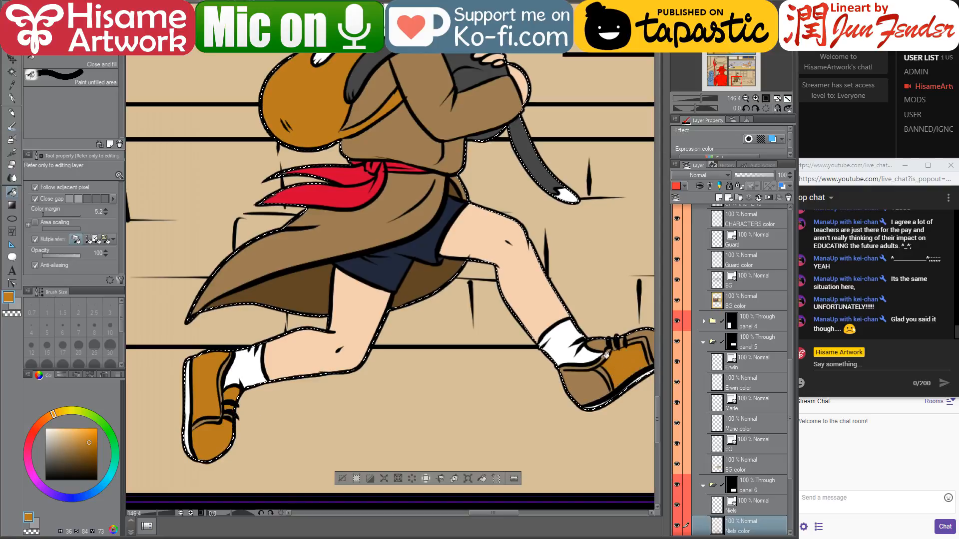
scroll(606, 355, right, 2)
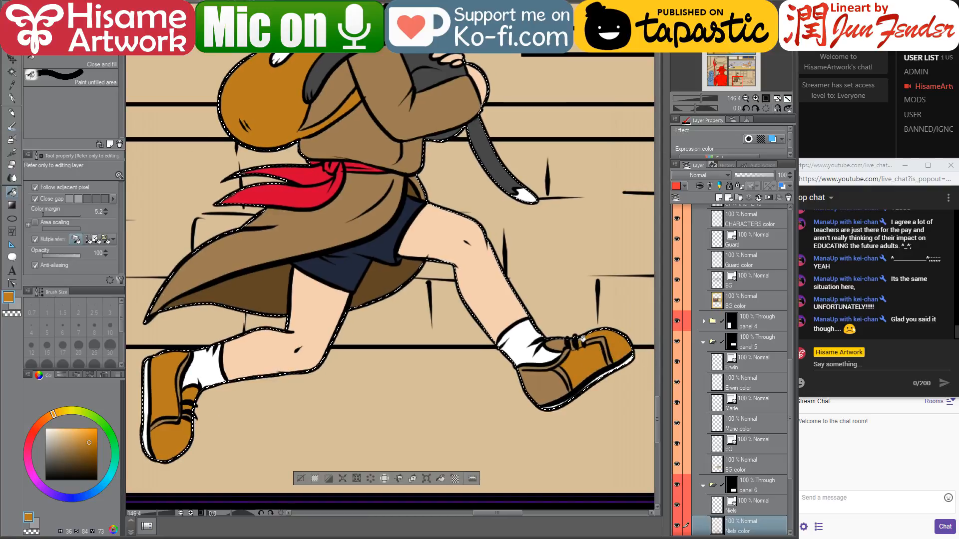
scroll(450, 329, left, 1)
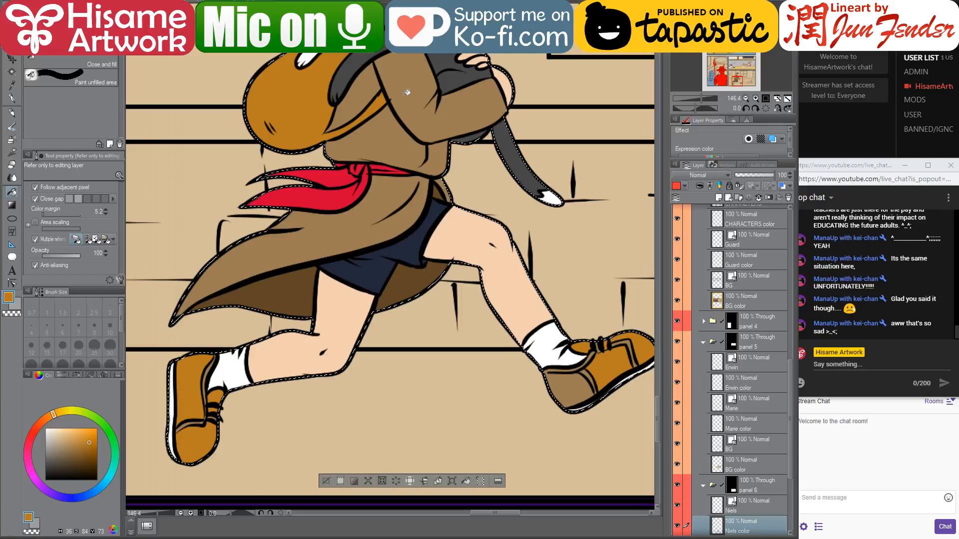
- Fill the heel section of the front shoe with the darker brown sampled from Niels's iris
scroll(406, 93, up, 4)
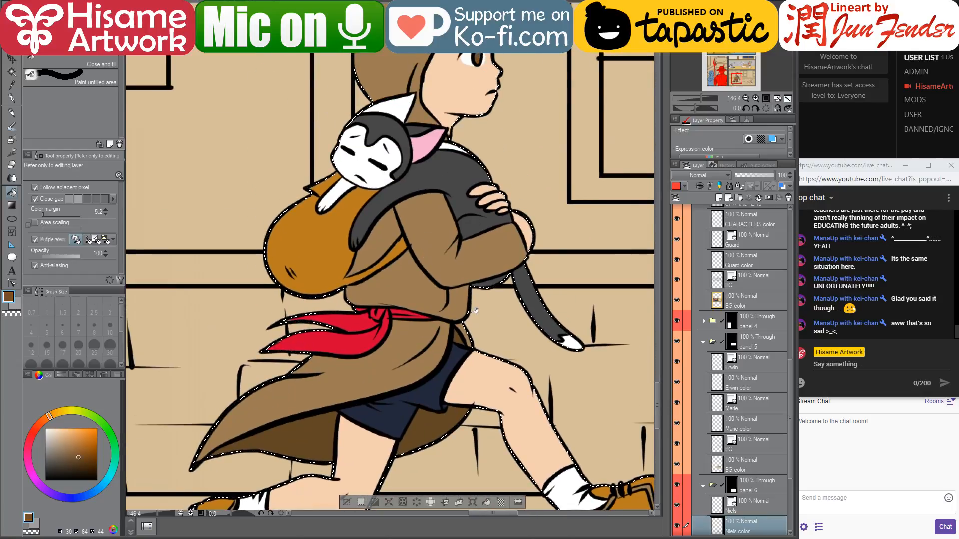
scroll(570, 381, down, 4)
click(570, 381)
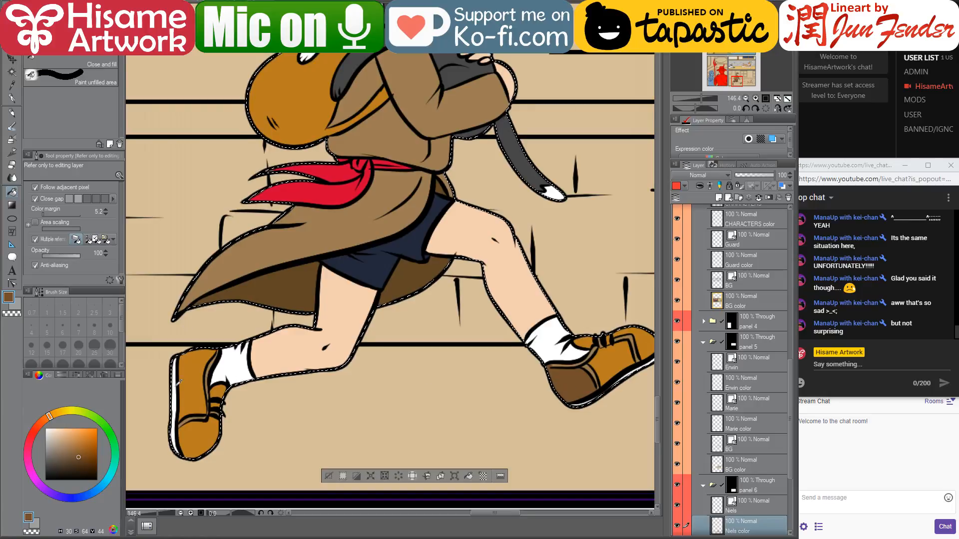
- Paint the heel section of the rear shoe the same darker brown with the G-pen at size 30
scroll(173, 389, up, 6)
click(12, 98)
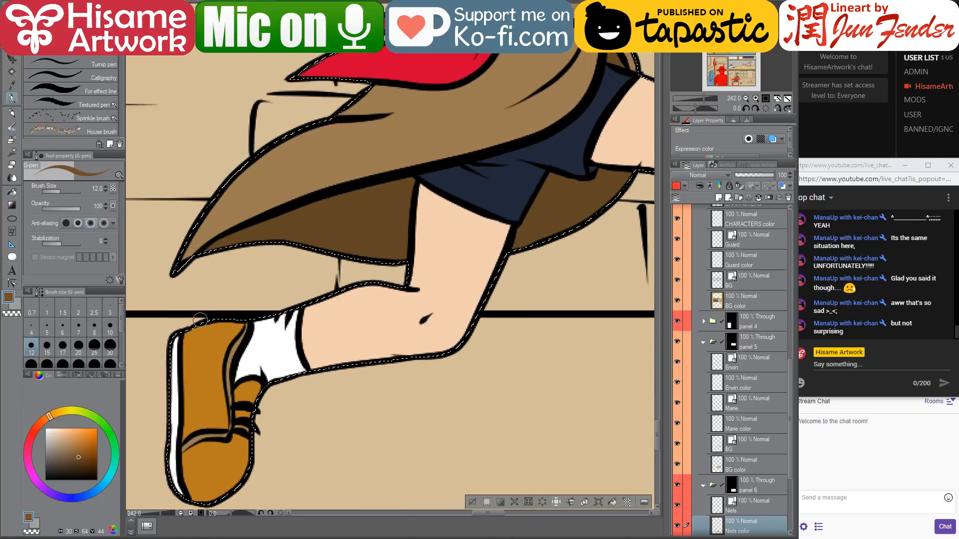
key(bracketright)
key(bracketright)
key(bracketright)
key(bracketright)
key(bracketright)
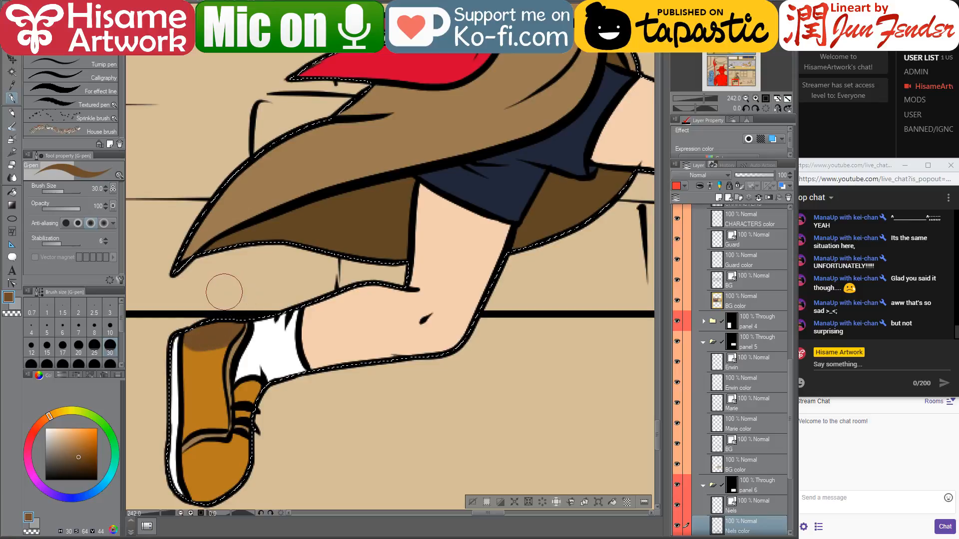
scroll(184, 380, down, 4)
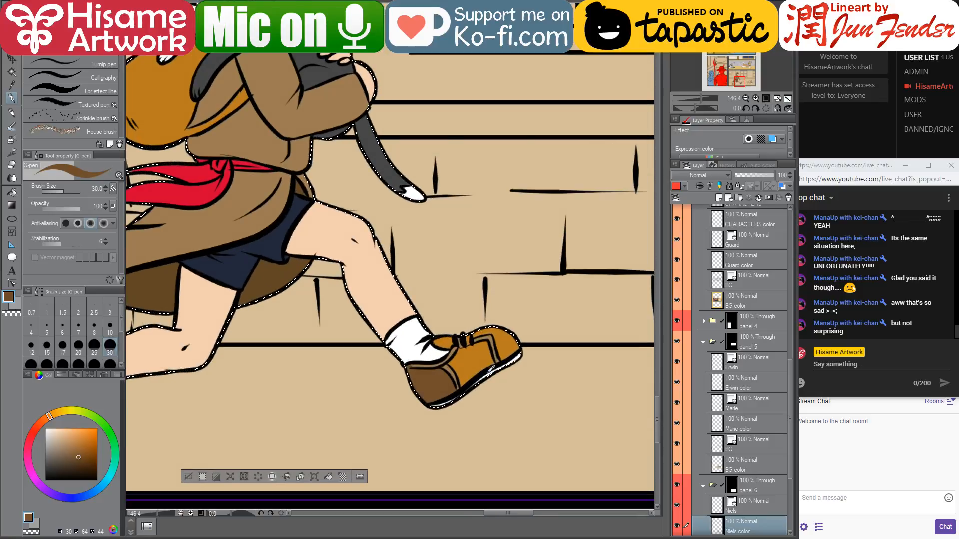
- Sample the light blue of the stone pavement from the reference comic page_96 as the drawing color
drag(390, 354, 428, 376)
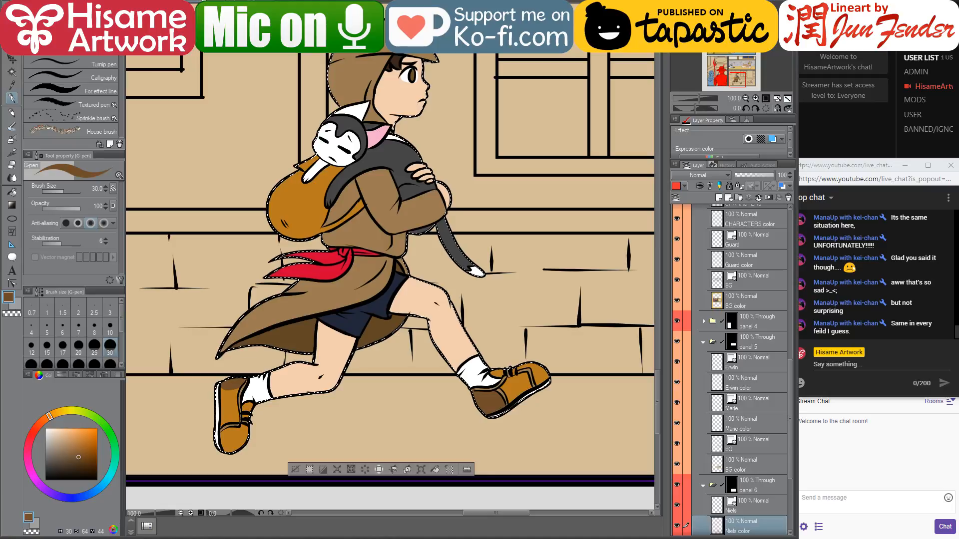
key(ctrl+Tab)
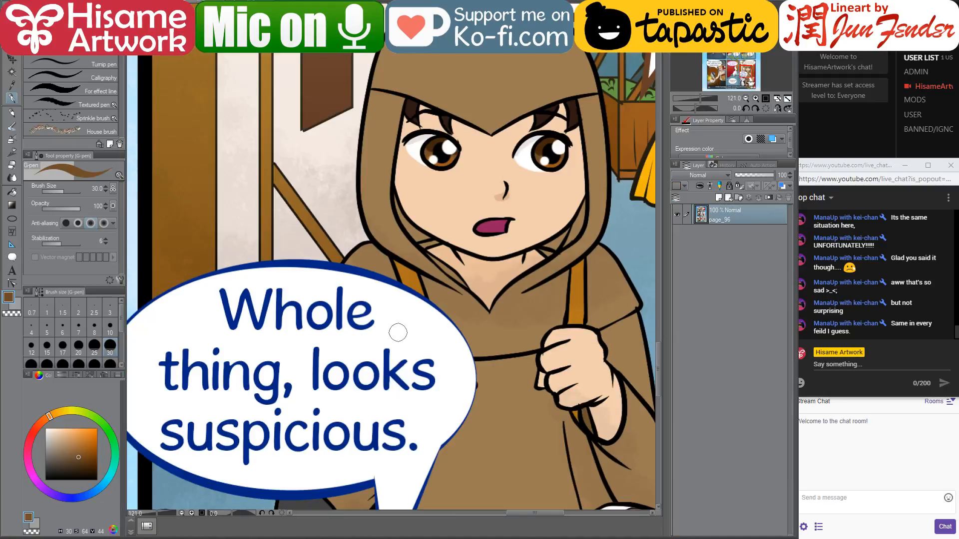
scroll(398, 333, down, 8)
drag(312, 244, 473, 211)
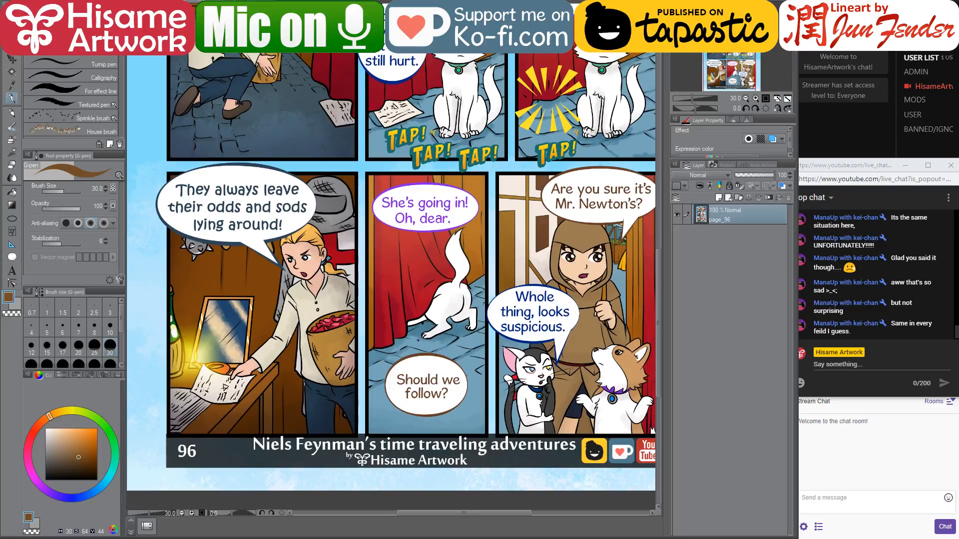
scroll(392, 272, up, 8)
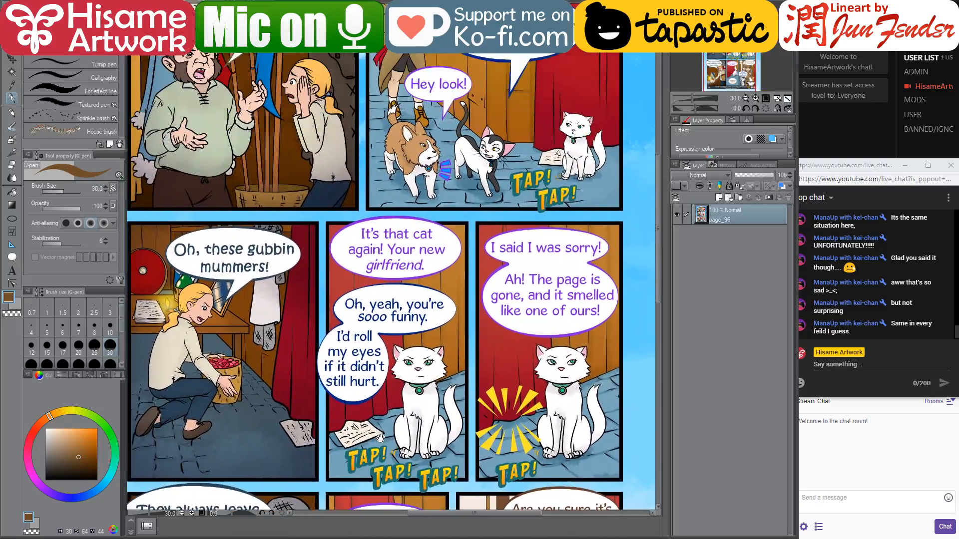
scroll(413, 224, up, 2)
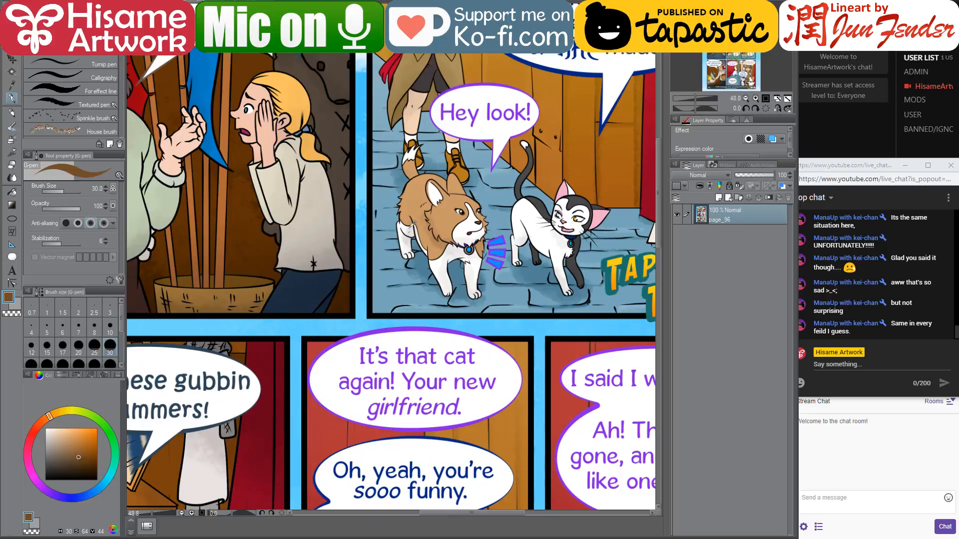
alt+click(389, 271)
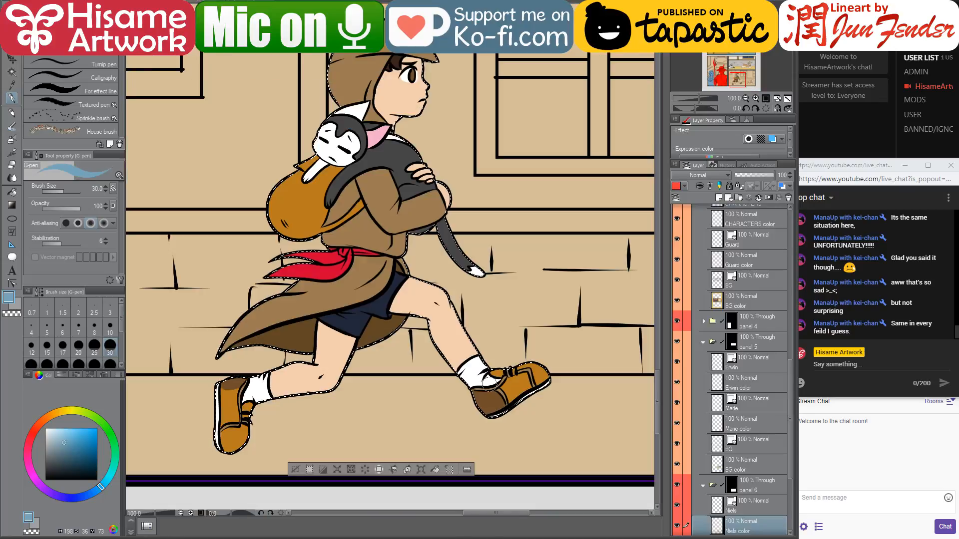
- Reduce the G-pen to size 8 and paint the heel collar trim of the front shoe in a brighter blue
scroll(477, 393, up, 5)
scroll(477, 393, up, 1)
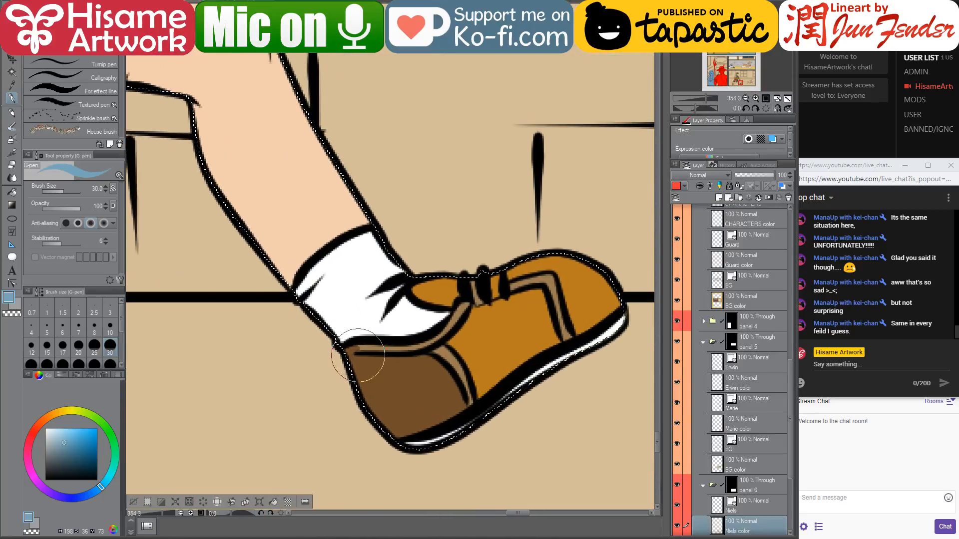
key(bracketleft)
key(bracketleft)
key(bracketleft)
key(bracketleft)
key(bracketleft)
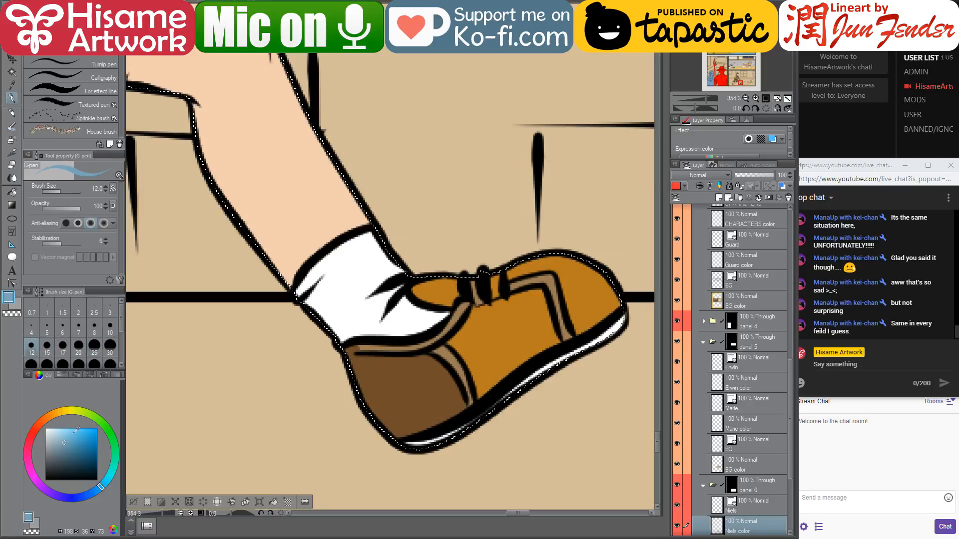
click(75, 428)
key(bracketleft)
key(bracketleft)
drag(346, 354, 417, 347)
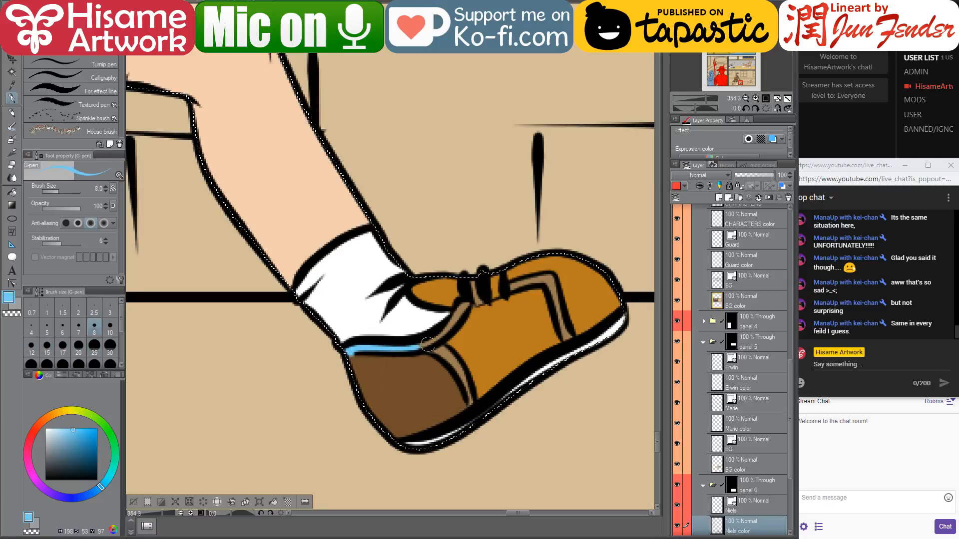
- Choose a paler blue, paint all the trim bands of the front shoe with it, and touch up the heel's brown edge
click(62, 428)
click(61, 435)
mouse_move(377, 349)
mouse_down()
mouse_move(426, 347)
mouse_move(466, 304)
mouse_up()
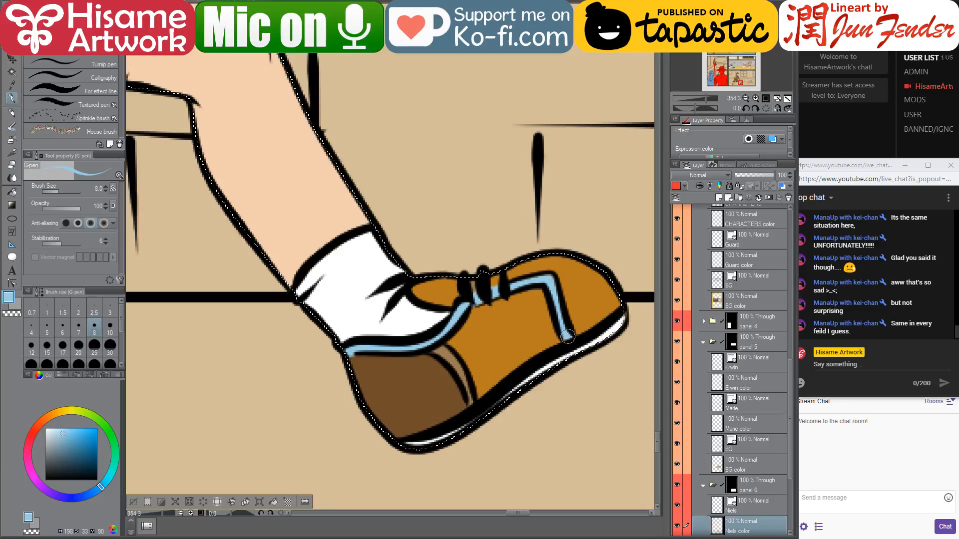
drag(436, 346, 470, 405)
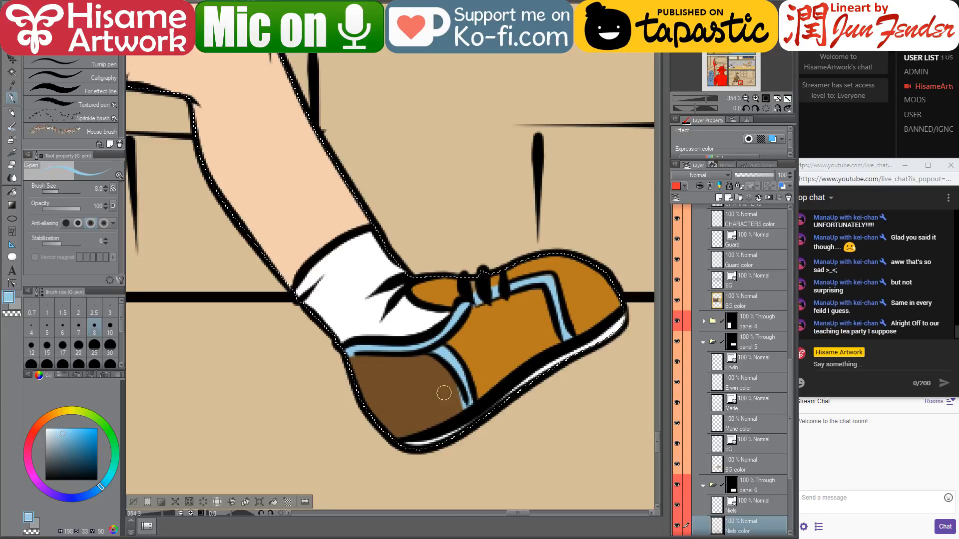
alt+click(440, 395)
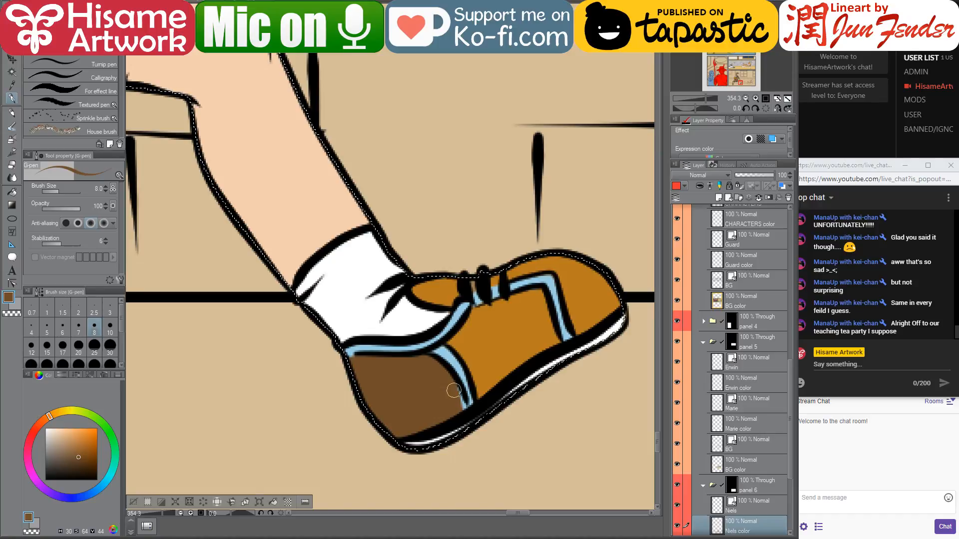
drag(452, 388, 459, 402)
- Paint the toe trim band of the rear shoe in the same pale blue and clean its edge with the shoe's orange
scroll(522, 392, down, 5)
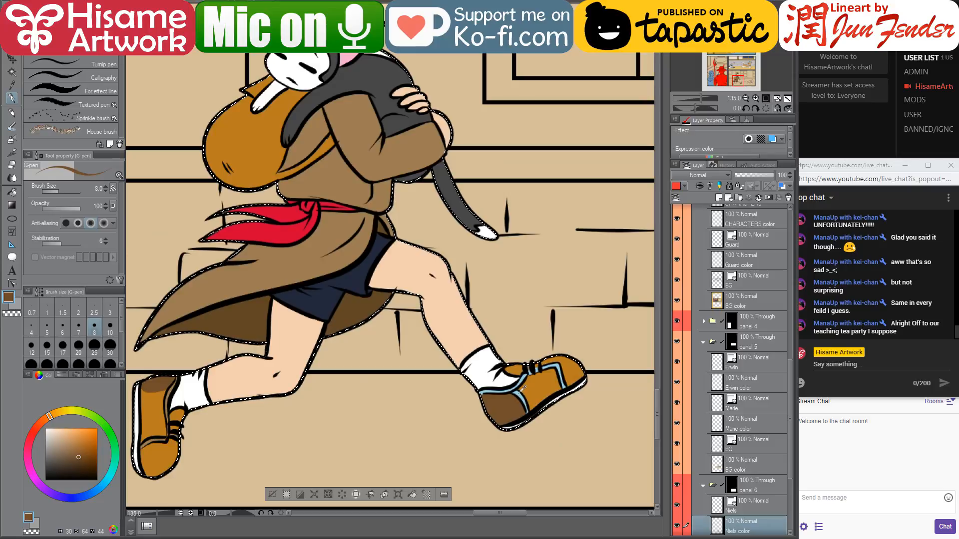
alt+click(519, 393)
drag(187, 445, 470, 408)
scroll(469, 408, up, 2)
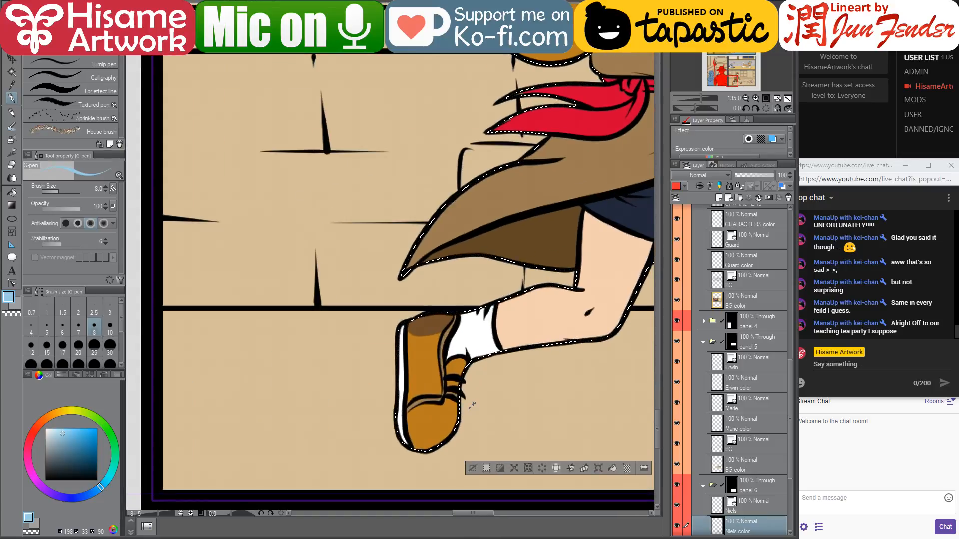
scroll(471, 405, up, 4)
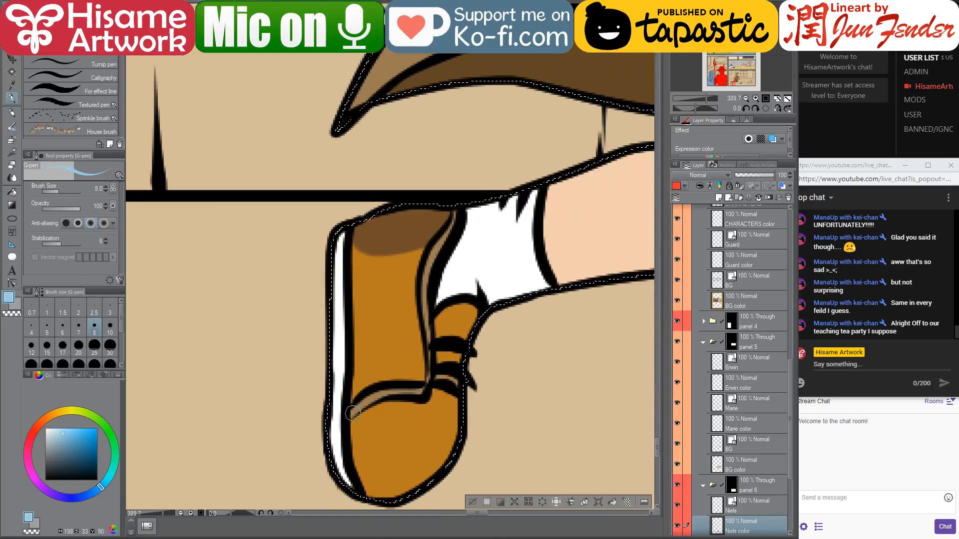
mouse_move(352, 414)
mouse_down()
mouse_move(392, 390)
mouse_move(428, 385)
mouse_up()
alt+click(383, 411)
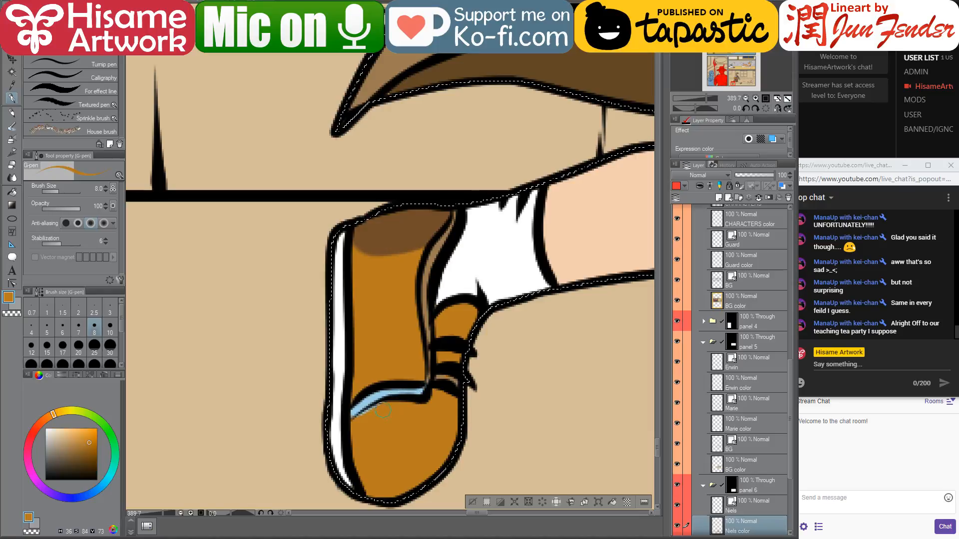
drag(380, 403, 351, 422)
- Paint the rear shoe's long trim from the heel to the laces pale blue with the G-pen at size 7
alt+click(373, 397)
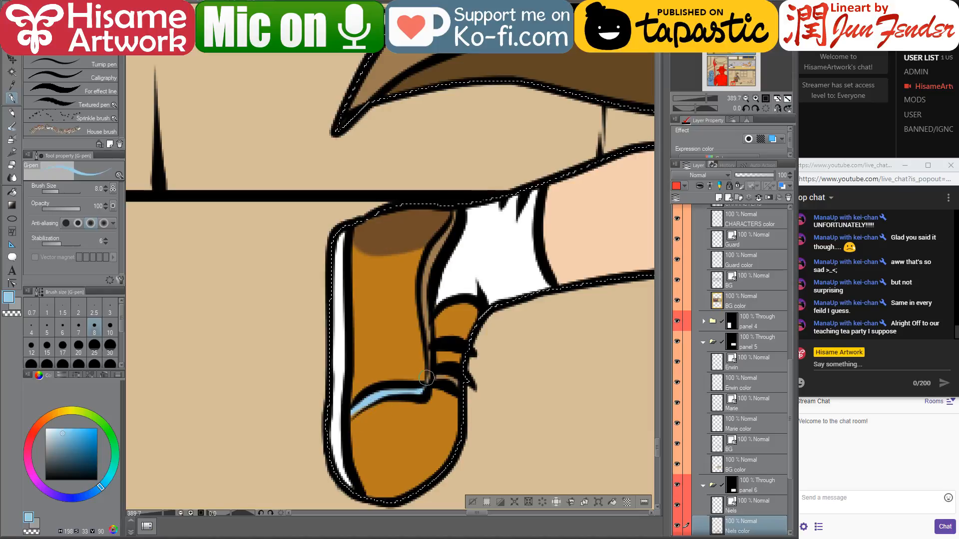
key(bracketleft)
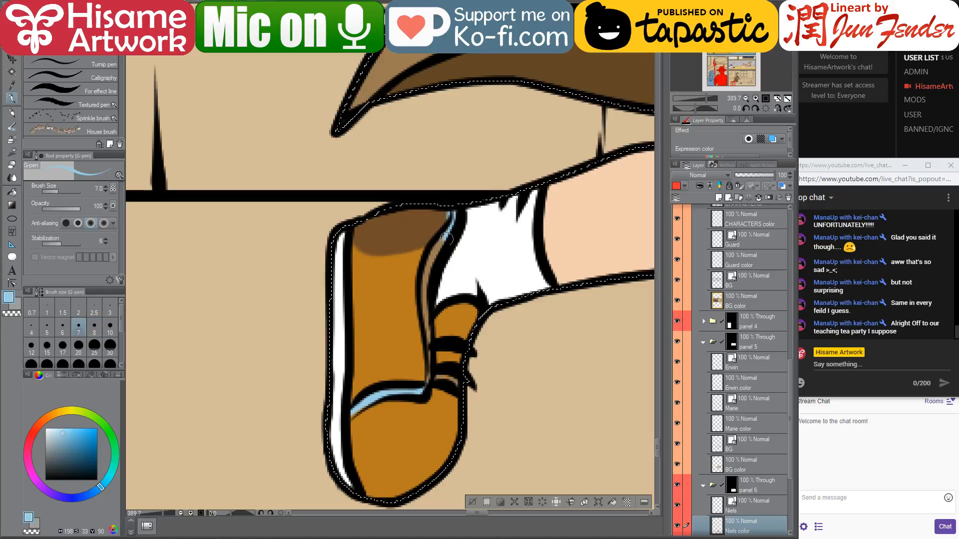
drag(446, 240, 435, 256)
alt+click(444, 216)
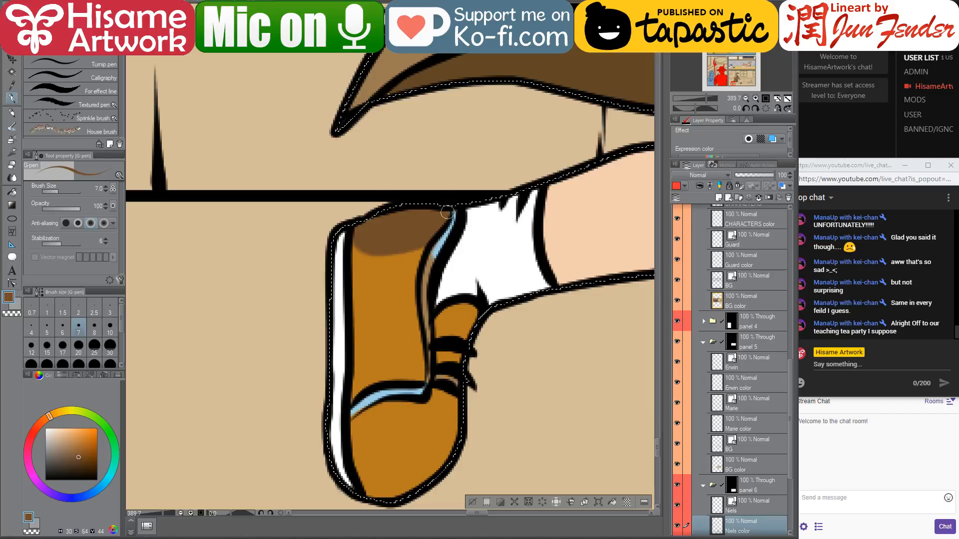
alt+click(449, 222)
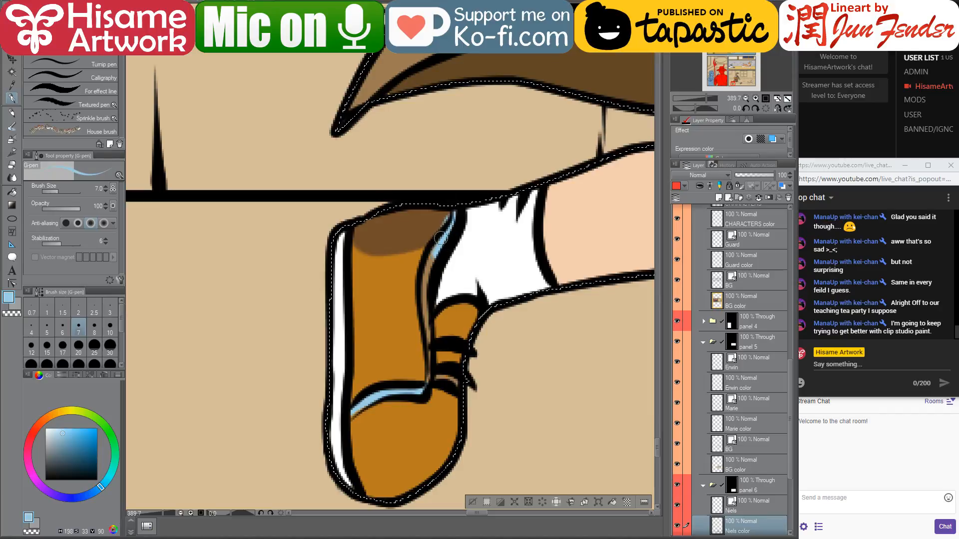
mouse_move(440, 238)
mouse_down()
mouse_move(427, 272)
mouse_move(421, 395)
mouse_up()
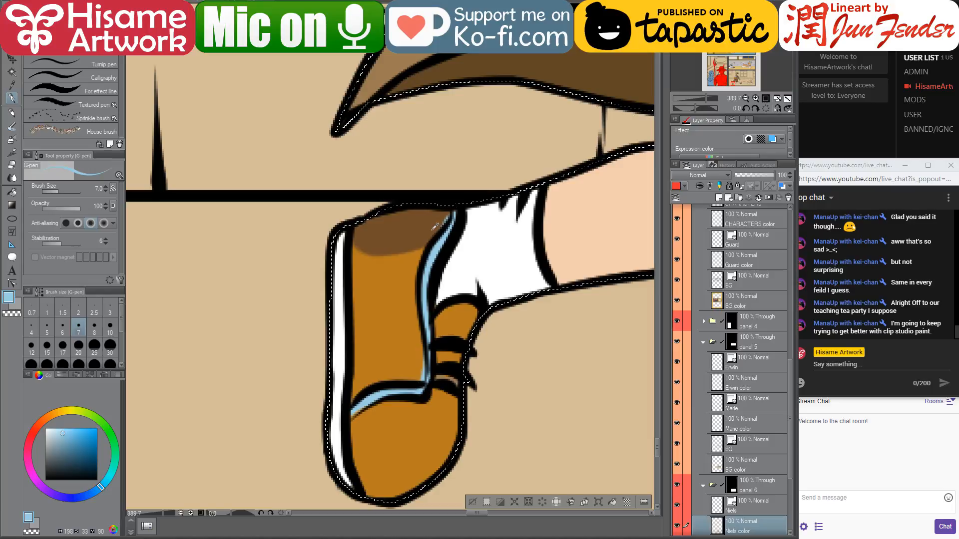
alt+click(435, 225)
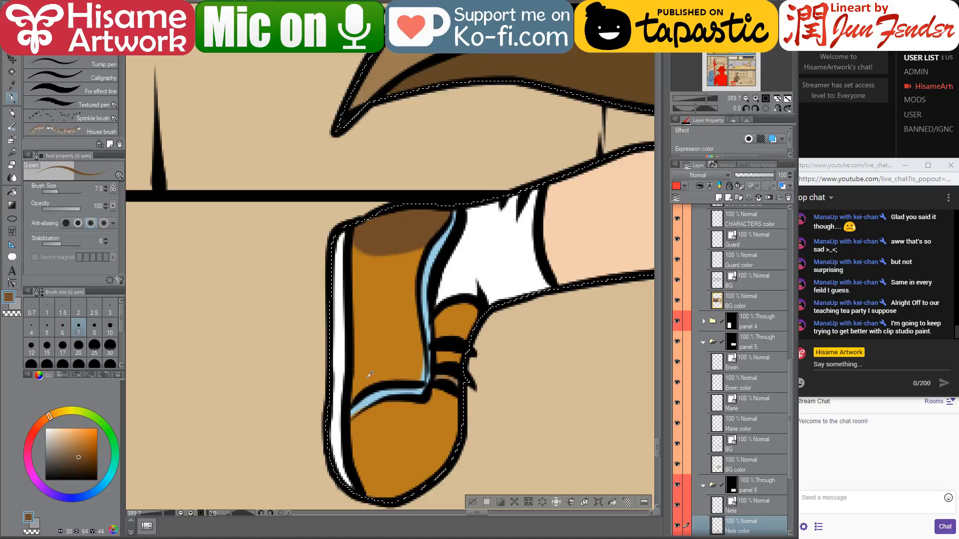
- Clear the selection around the running boy in panel 6
scroll(370, 374, down, 8)
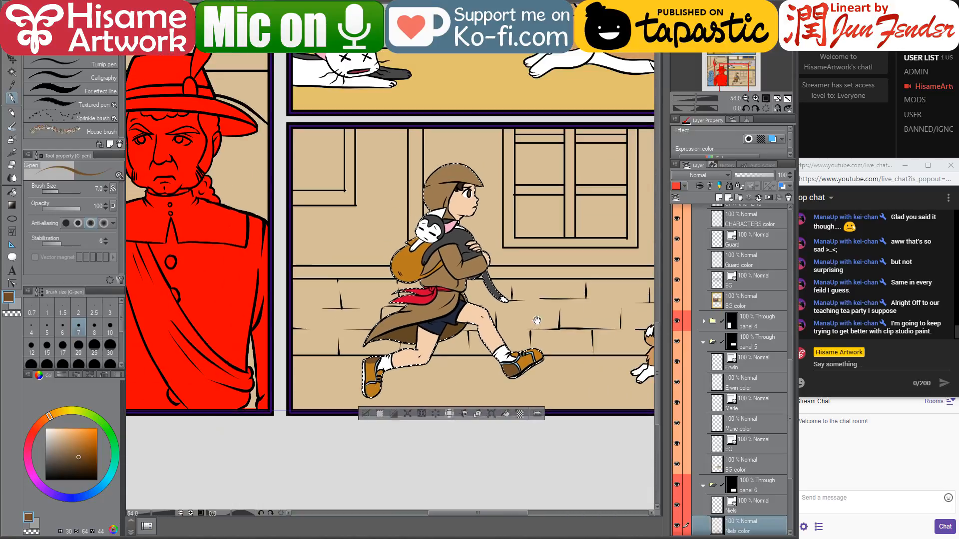
scroll(387, 385, down, 2)
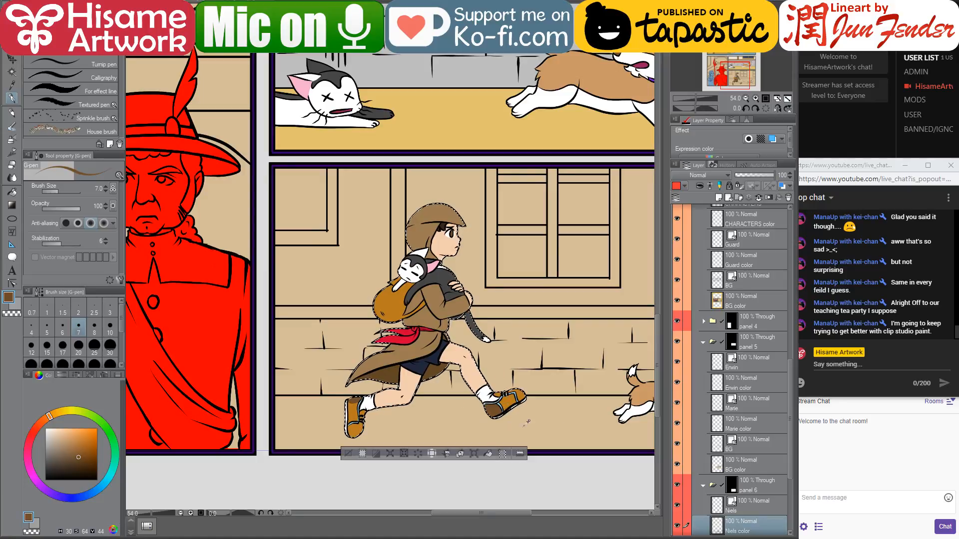
scroll(534, 412, down, 2)
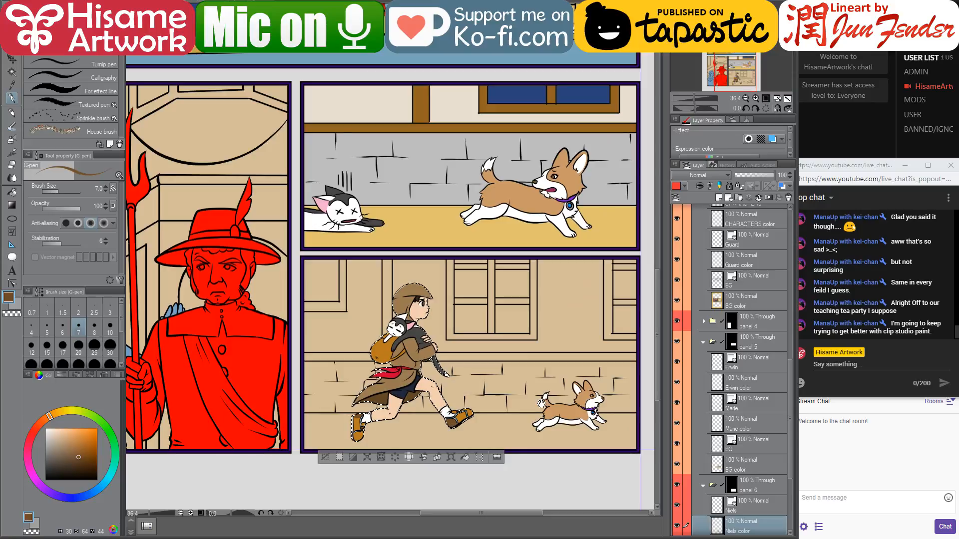
drag(542, 403, 473, 407)
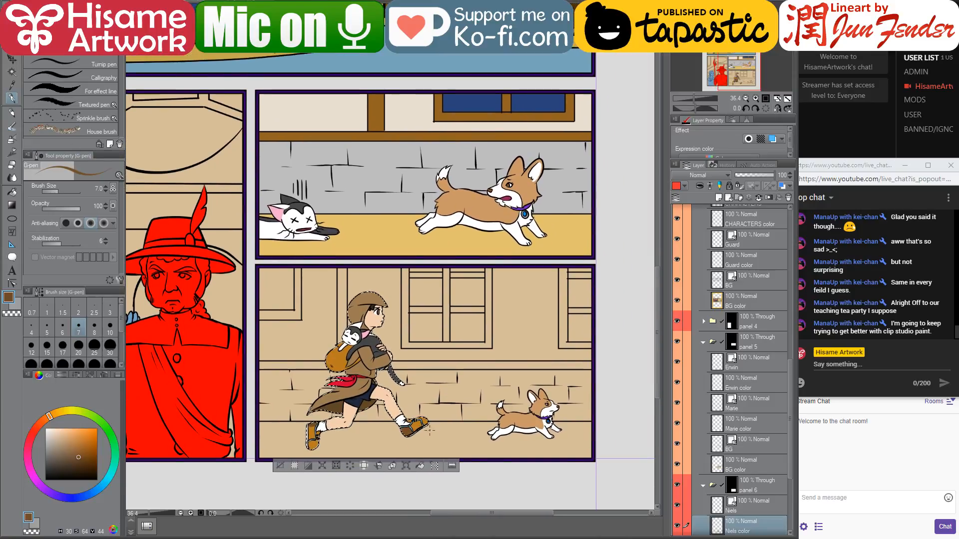
key(ctrl+d)
- Hide the Niels and Marie line and color layers of panel 6 and make its BG color layer active
scroll(704, 463, down, 3)
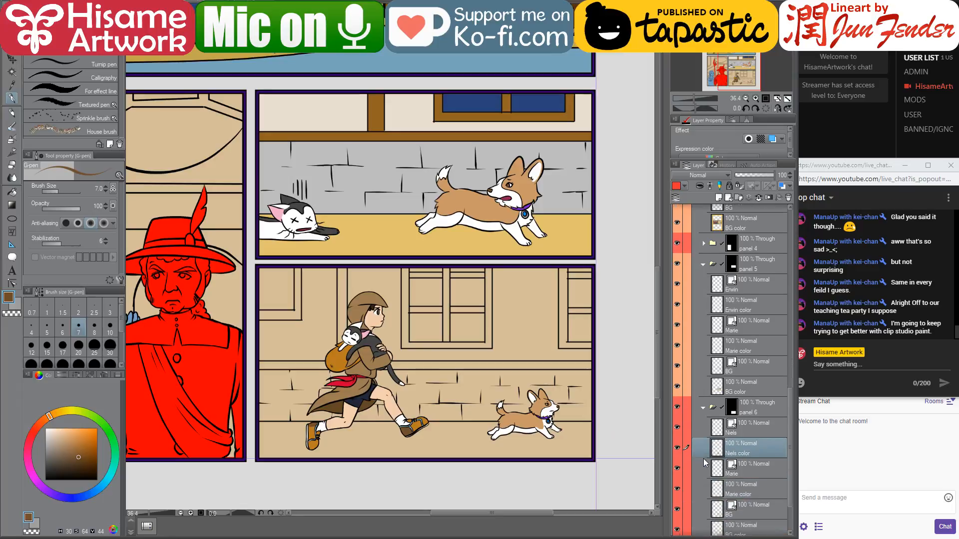
scroll(705, 464, down, 3)
drag(677, 364, 678, 430)
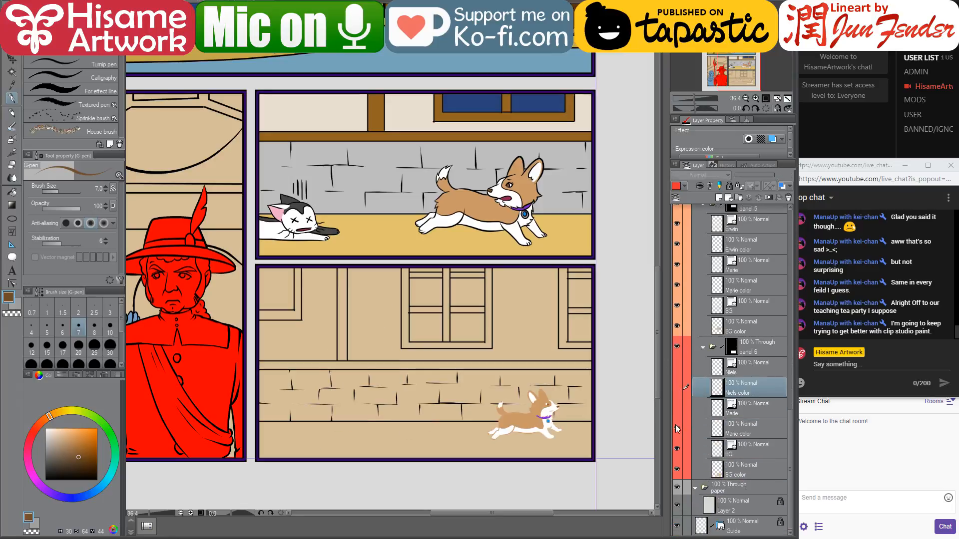
click(722, 477)
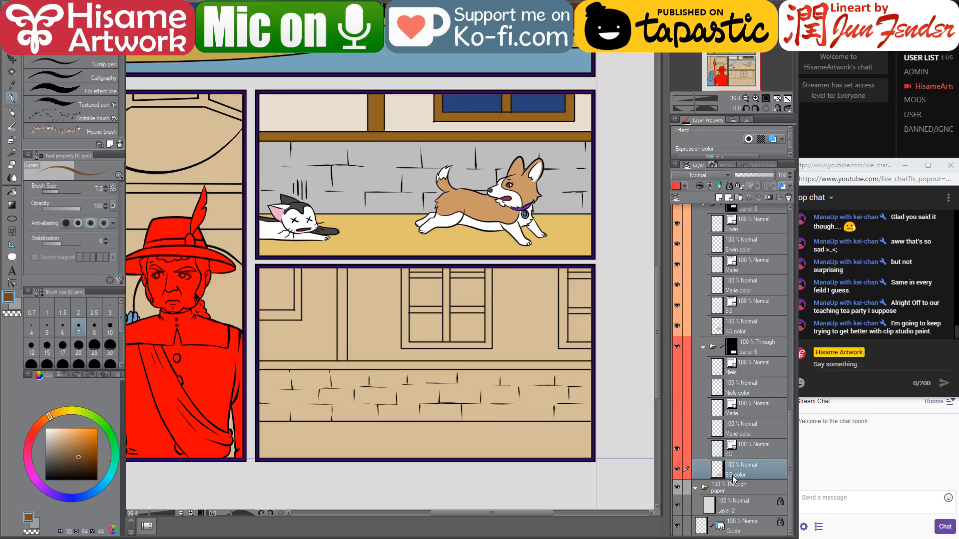
- Fill panel 6's ground with the sandy yellow and its brick wall with the grey sampled from panel 5
click(12, 195)
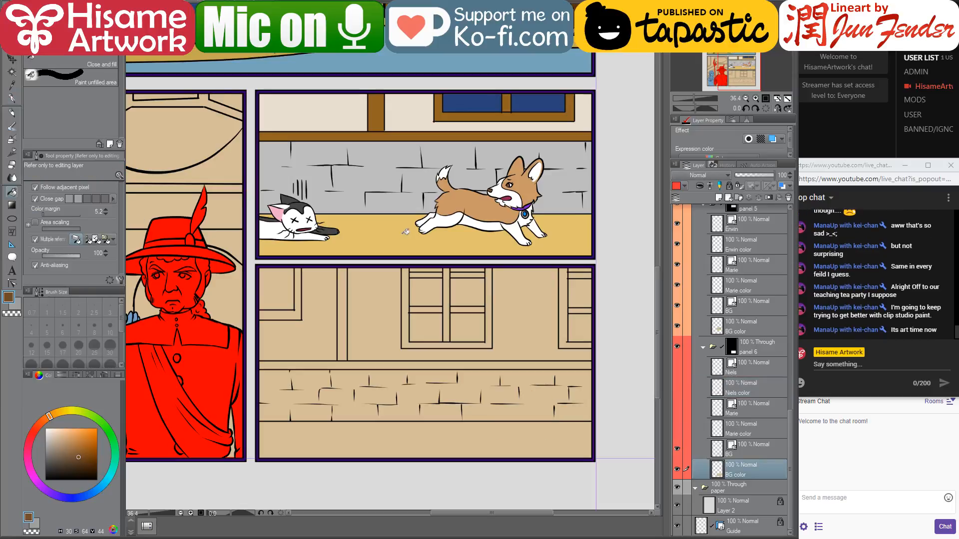
alt+click(396, 230)
click(405, 442)
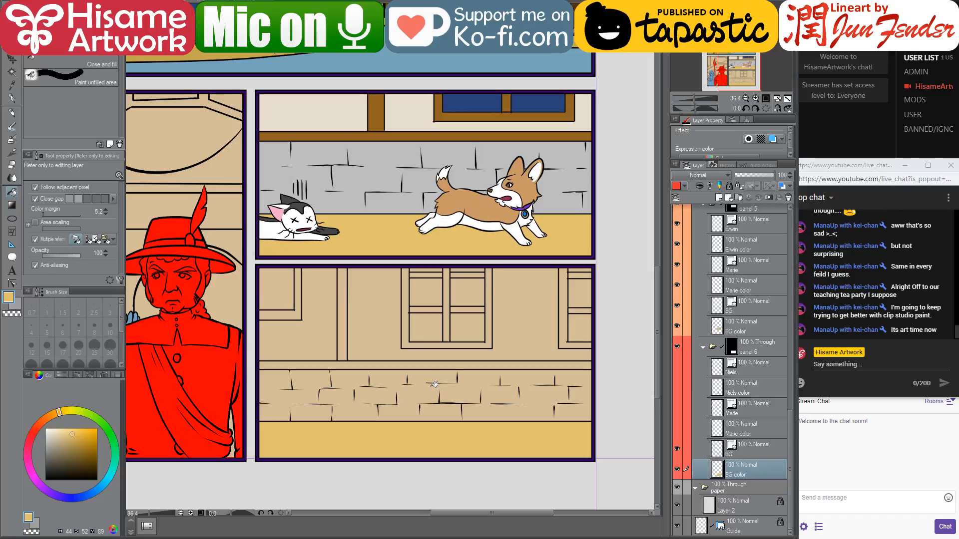
alt+click(382, 152)
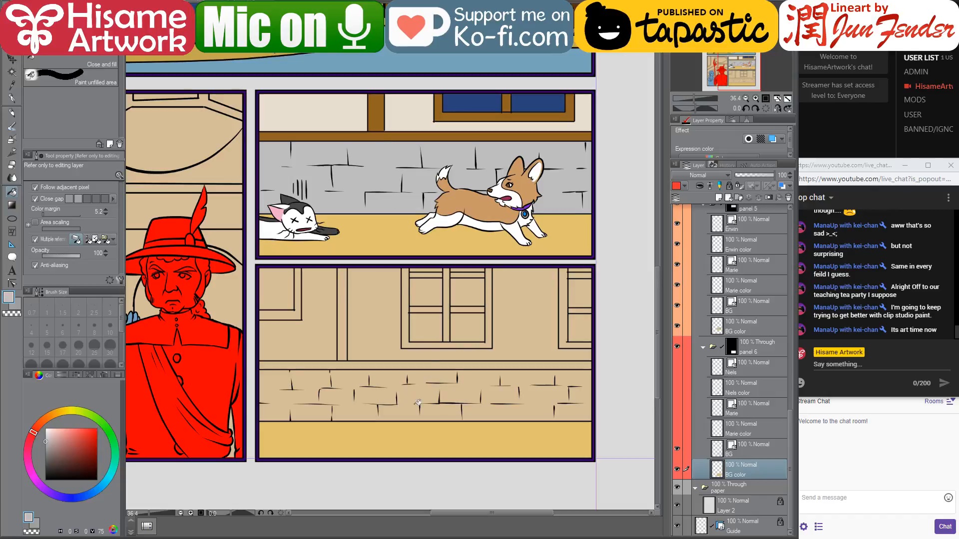
click(413, 398)
- Fill panel 6's timber beams and the outer frames of its first two windows with the brown sampled from panel 5
alt+click(382, 115)
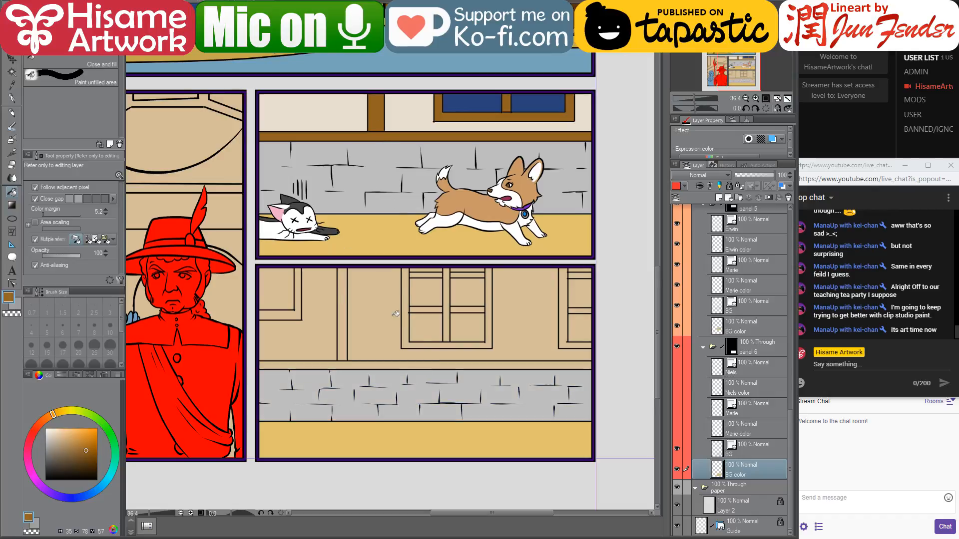
click(343, 346)
click(346, 363)
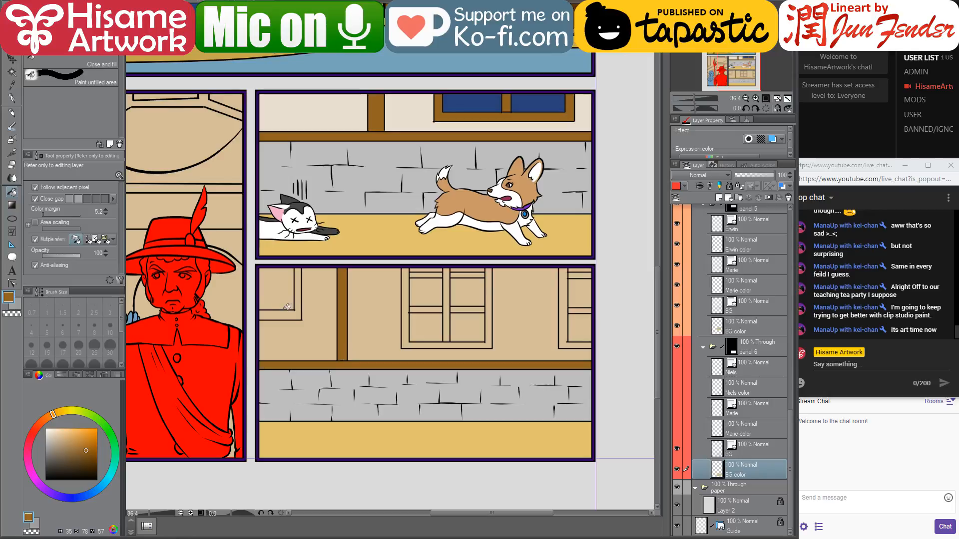
click(288, 309)
click(406, 334)
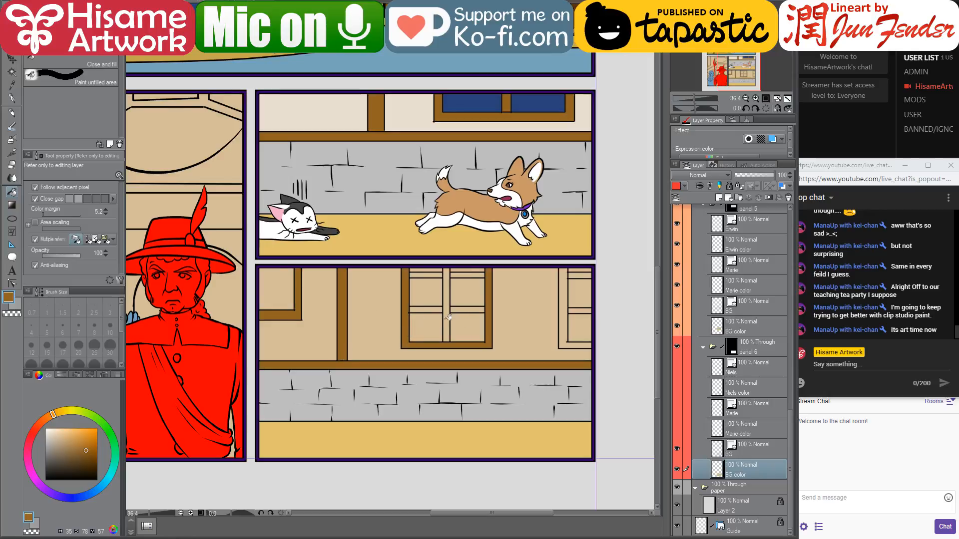
- Fill the middle window's crossbars and the far window's frame and bars in panel 6 with the same brown
click(448, 318)
click(440, 307)
click(460, 307)
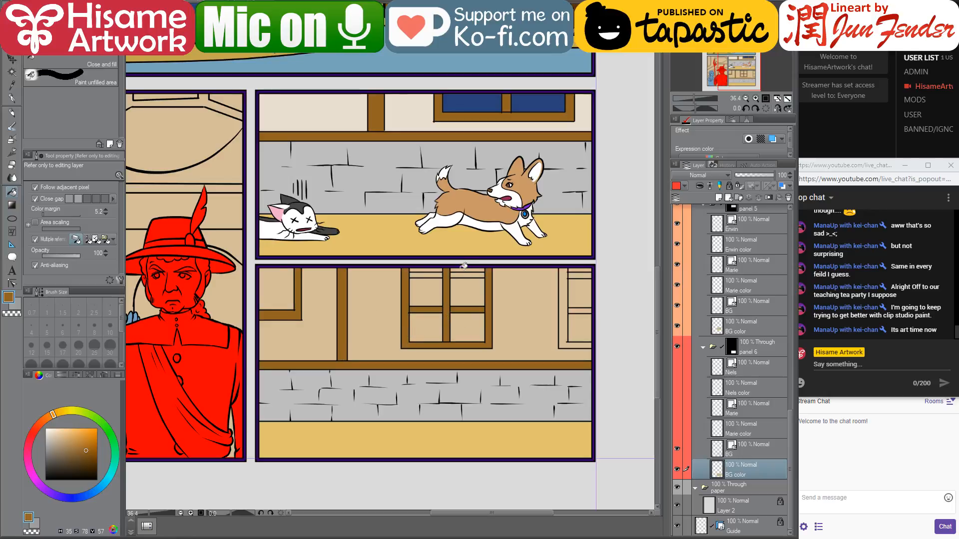
click(460, 273)
click(443, 273)
click(565, 283)
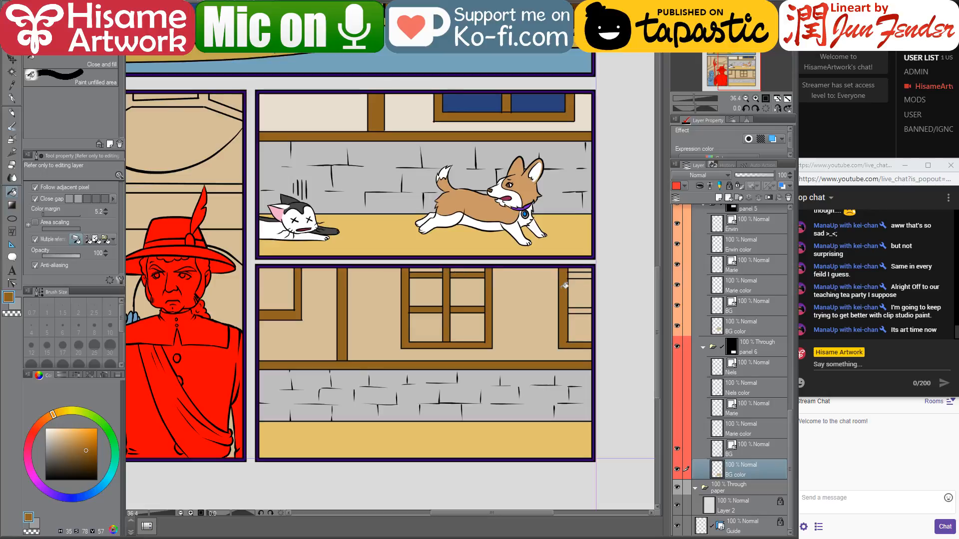
click(576, 275)
click(580, 311)
- Fill the glass panes of all three windows in panel 6 with the dark blue sampled from panel 5's window
right_click(480, 102)
click(575, 296)
click(585, 325)
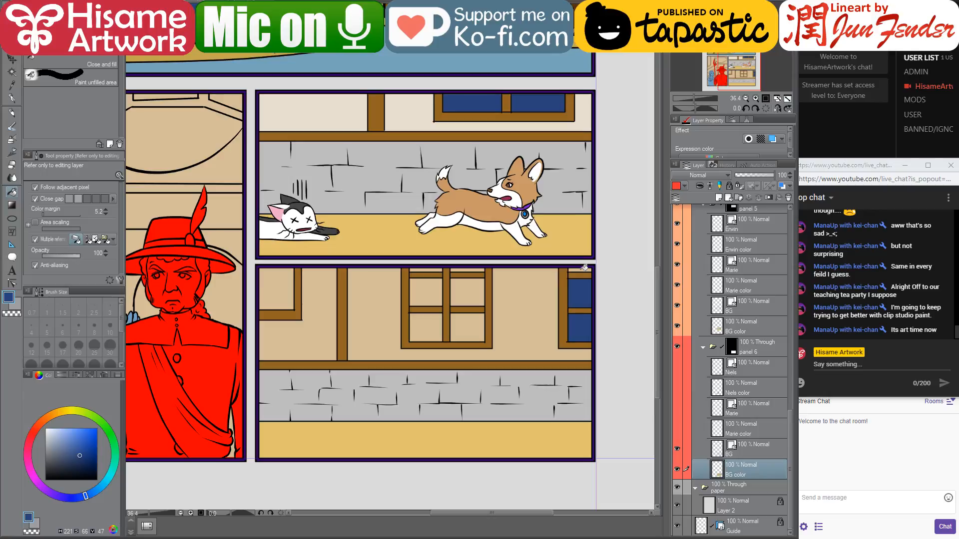
click(584, 270)
click(464, 290)
click(467, 327)
click(426, 327)
click(426, 290)
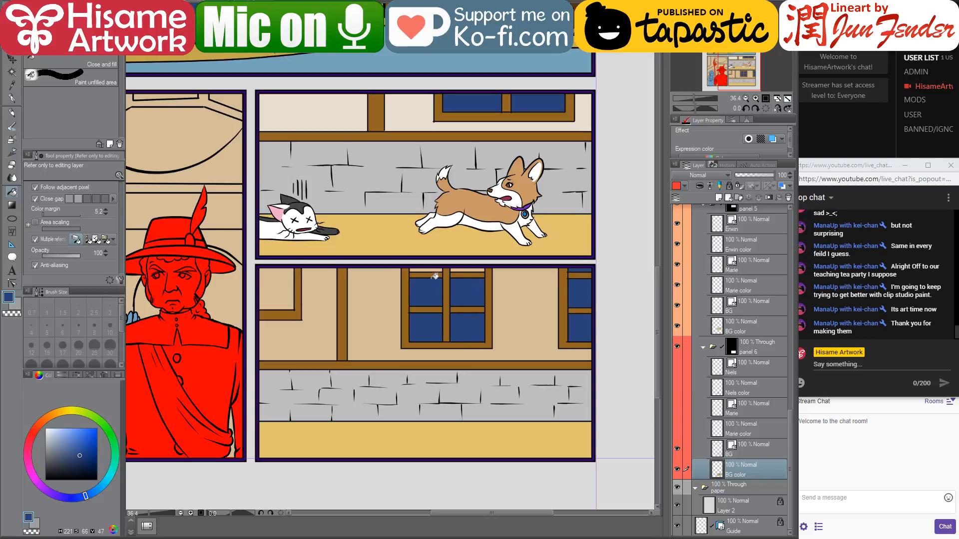
click(434, 269)
click(477, 269)
click(289, 288)
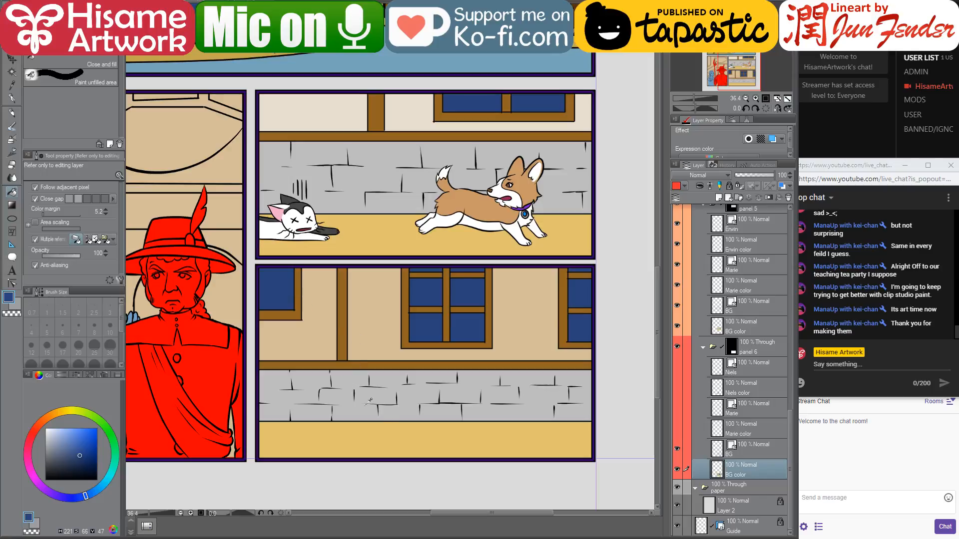
- Fill panel 6's upper wall with the cream sampled from panel 5, keeping the Niels and Marie layers hidden during the fill
scroll(399, 444, down, 5)
scroll(402, 441, down, 1)
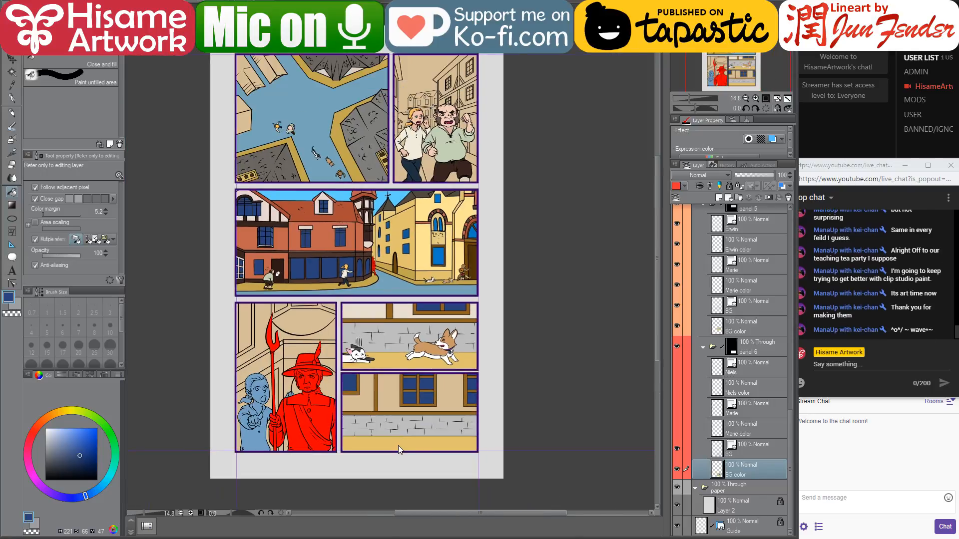
scroll(419, 443, up, 2)
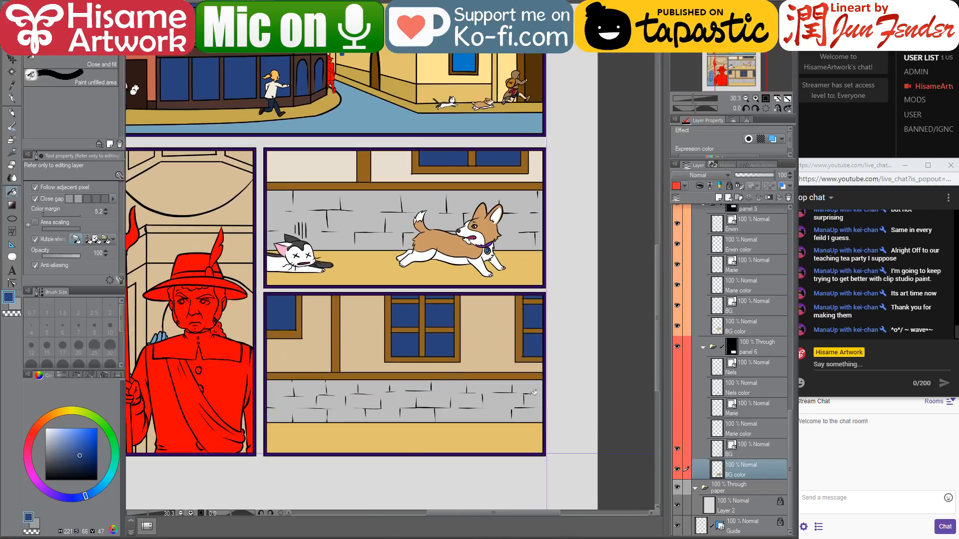
drag(677, 435, 677, 370)
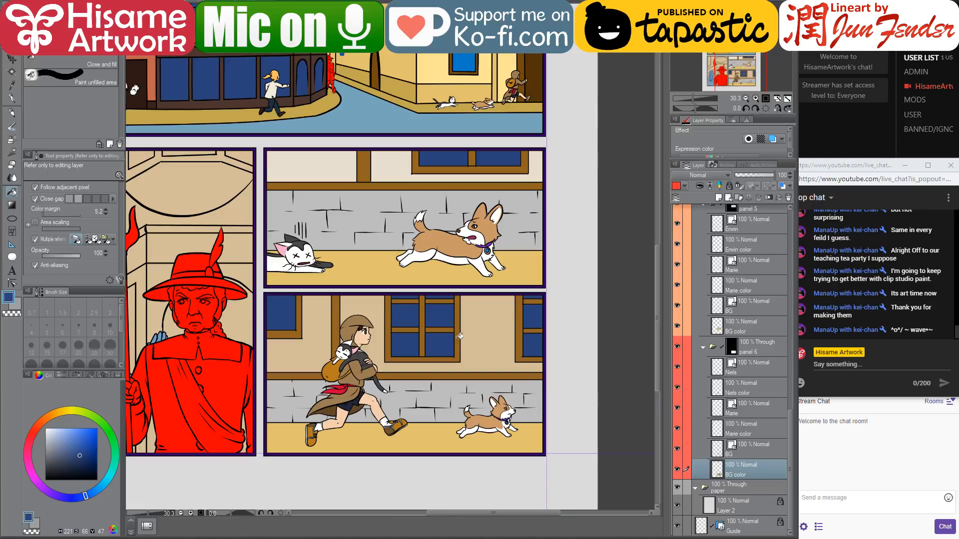
click(430, 184)
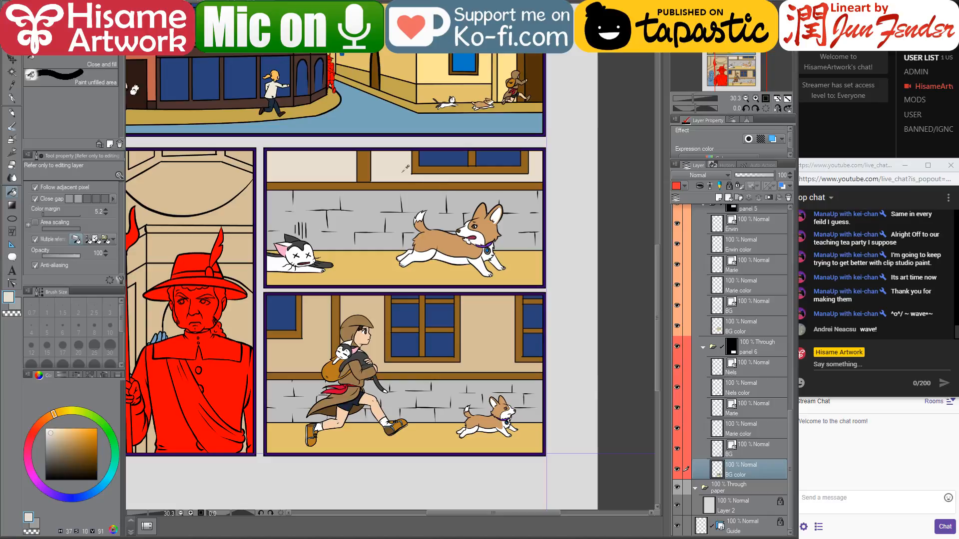
drag(678, 431, 686, 367)
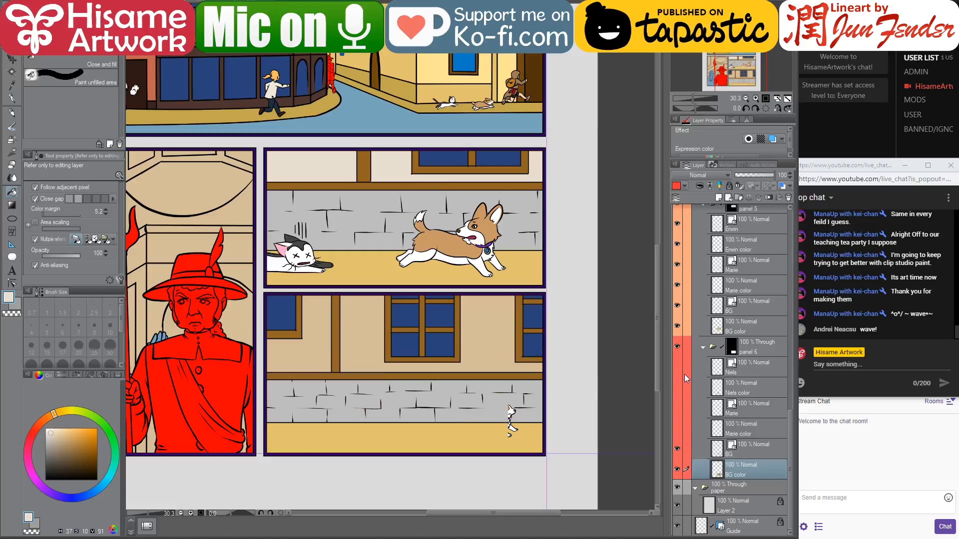
click(372, 332)
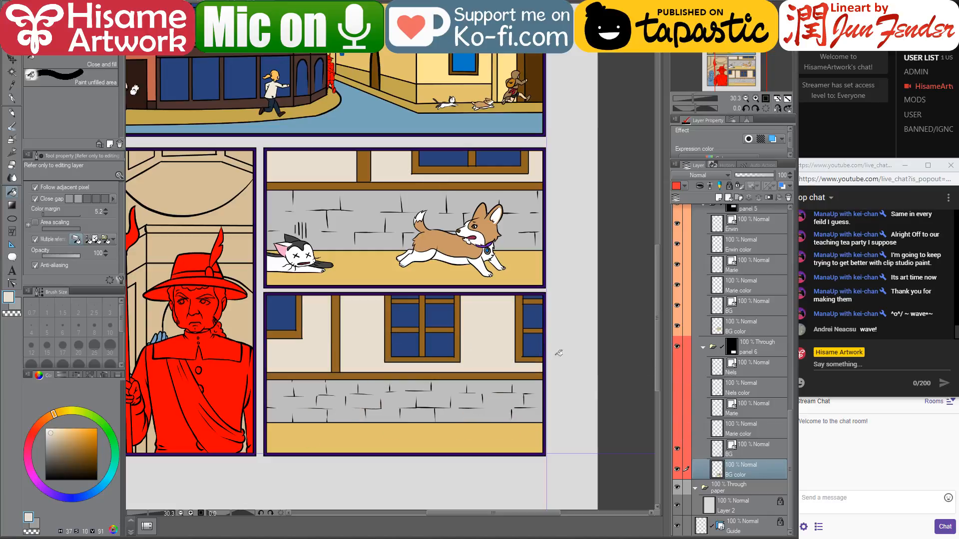
- Show the Niels and Marie line and color layers of panel 6 again
click(855, 368)
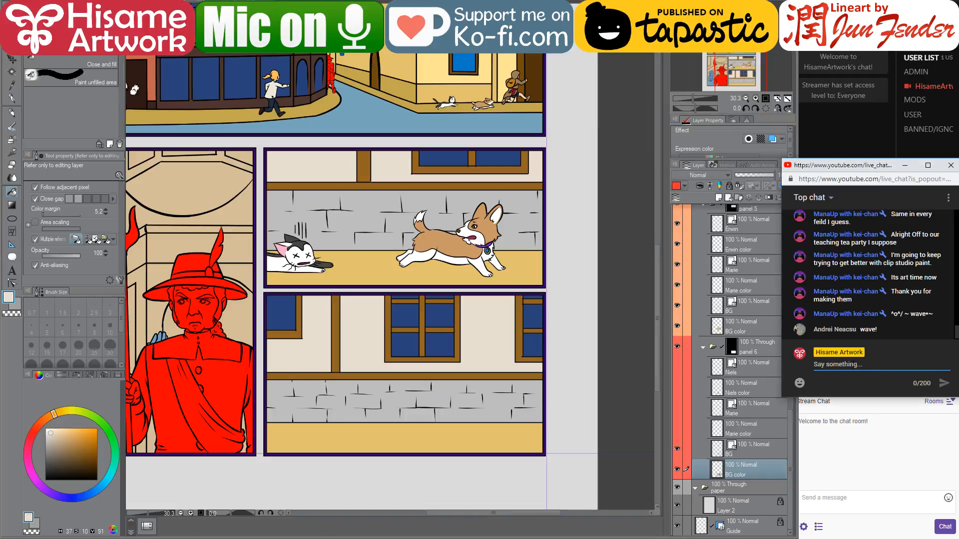
click(679, 373)
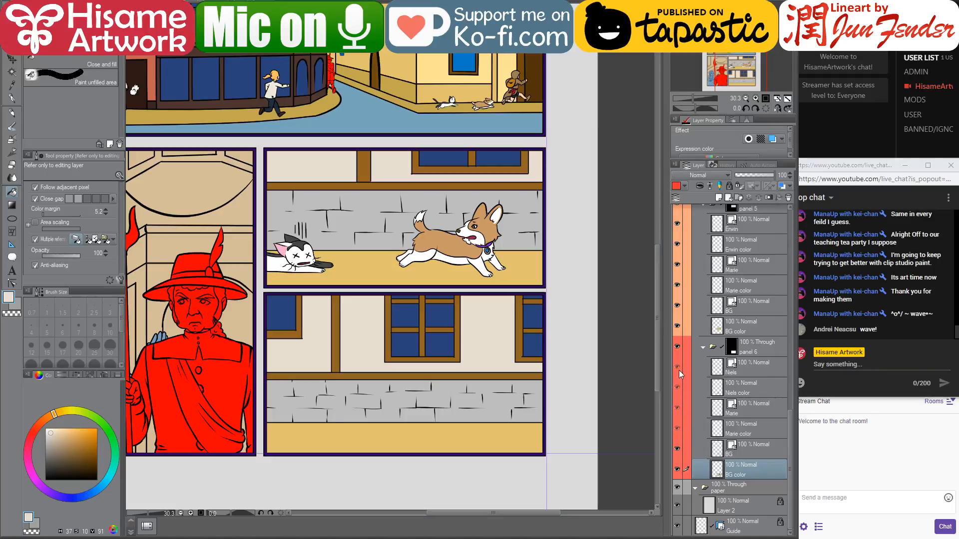
drag(679, 374, 678, 390)
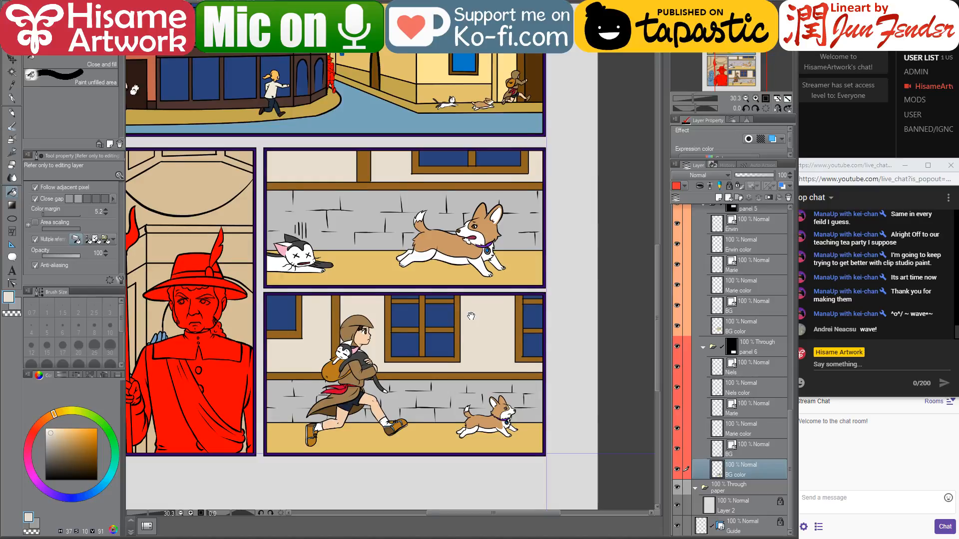
drag(471, 316, 492, 325)
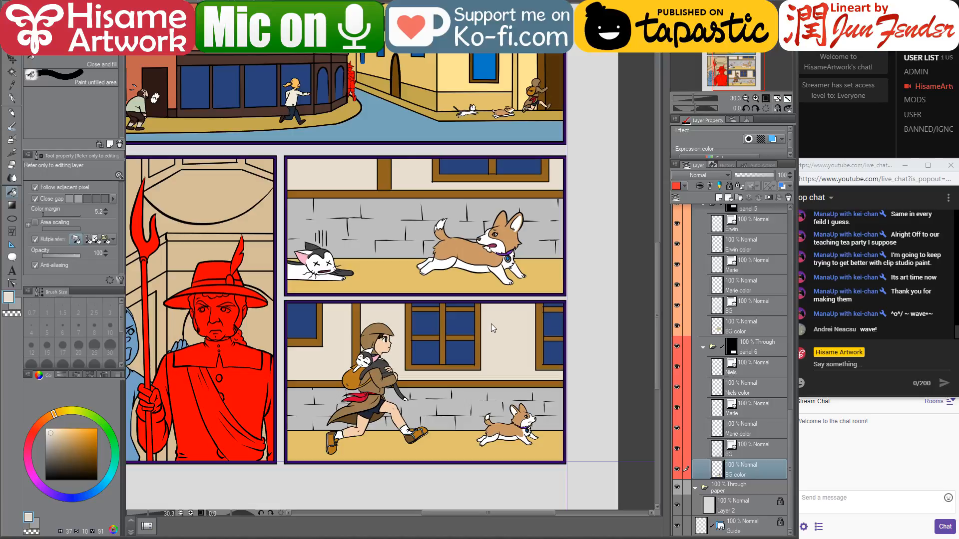
- Select the four Niels and Marie layers of panel 6 together and nudge them slightly left with a transform
click(749, 432)
shift+click(753, 367)
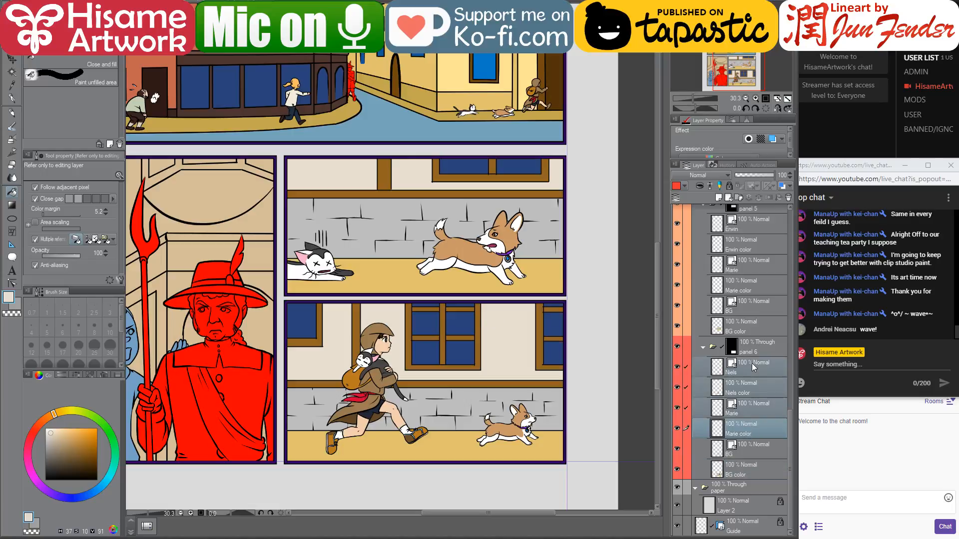
key(ctrl+t)
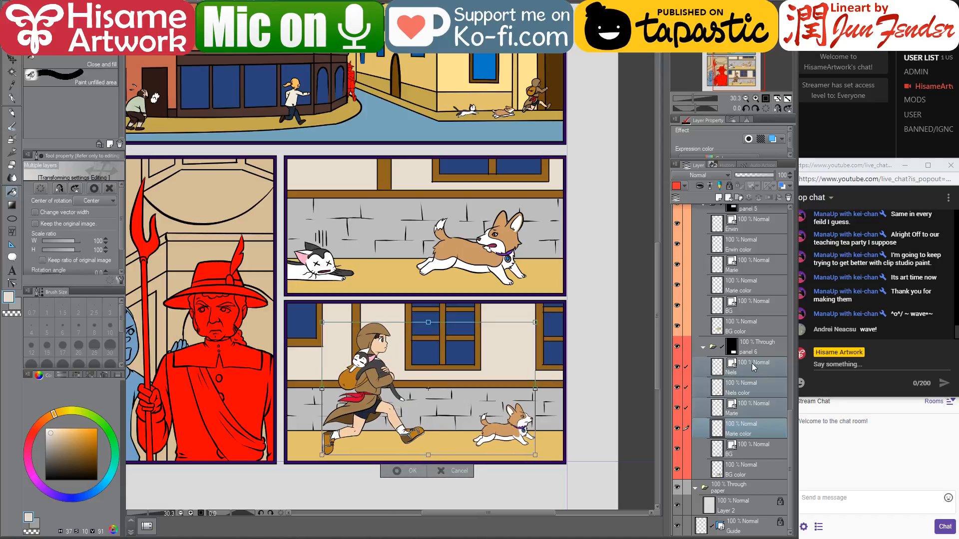
key(Left)
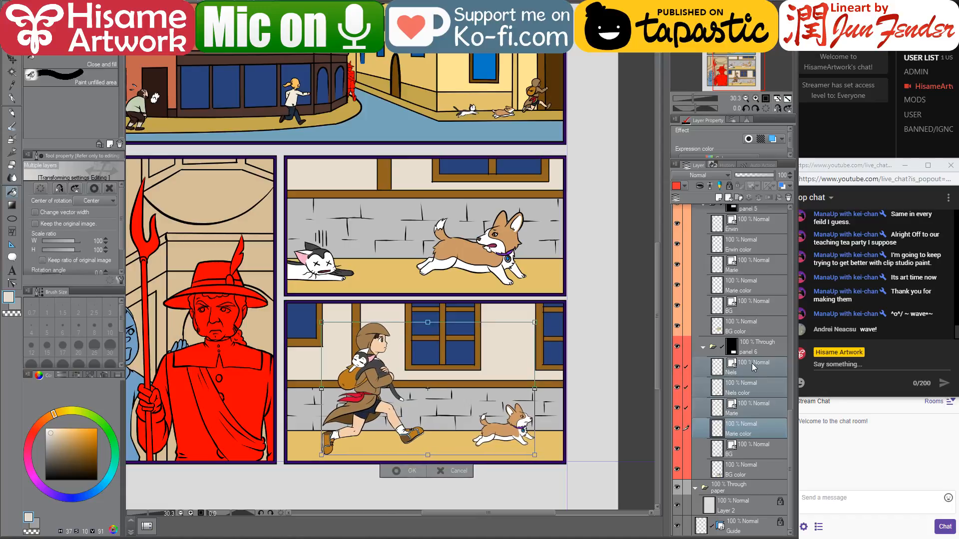
key(Return)
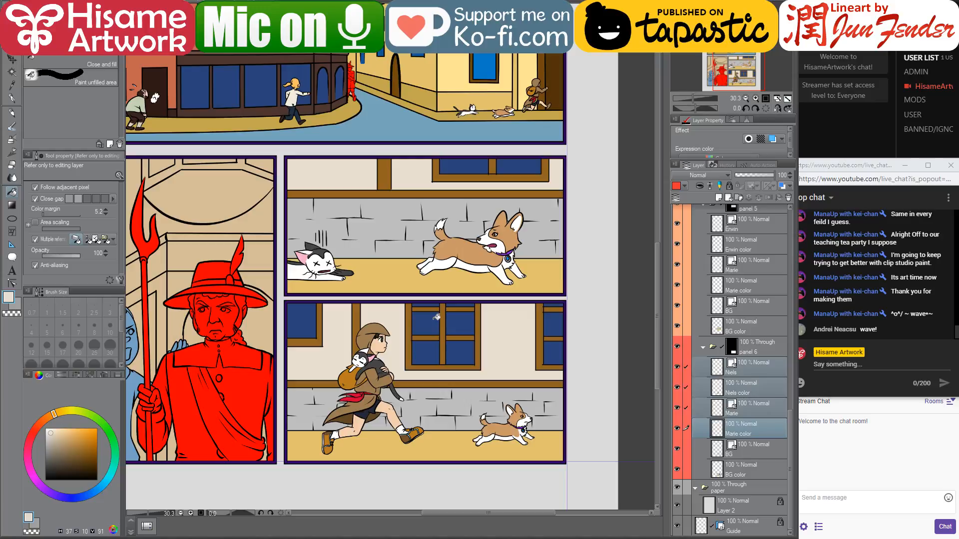
- Look over the page's lower panels and examine the running boy and dog against panel 6's colored background
drag(443, 313, 494, 534)
drag(471, 249, 480, 121)
scroll(500, 336, down, 3)
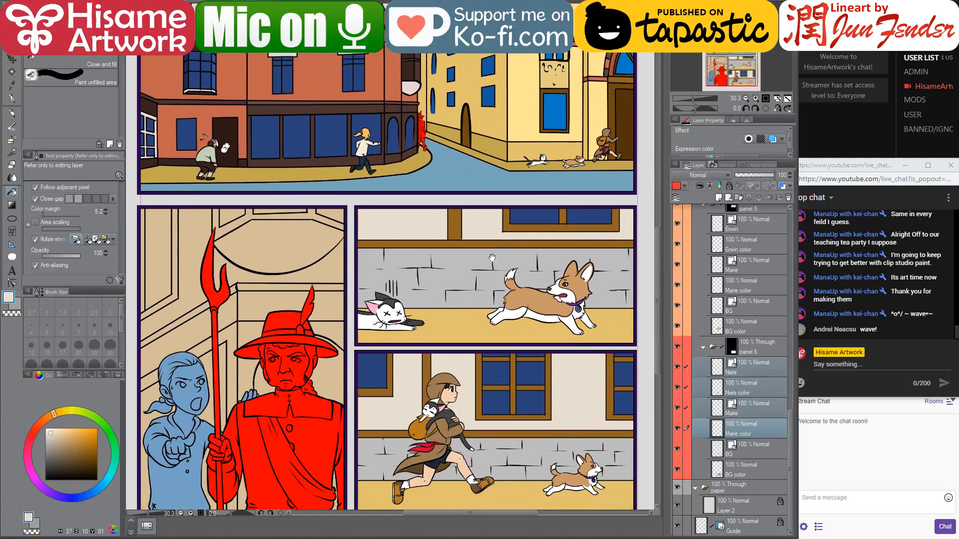
scroll(499, 336, down, 1)
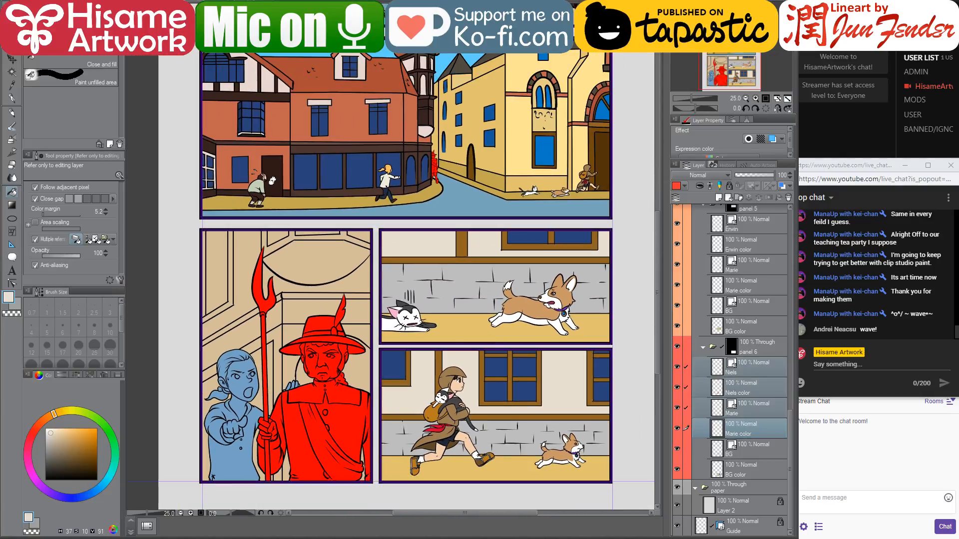
drag(447, 307, 434, 299)
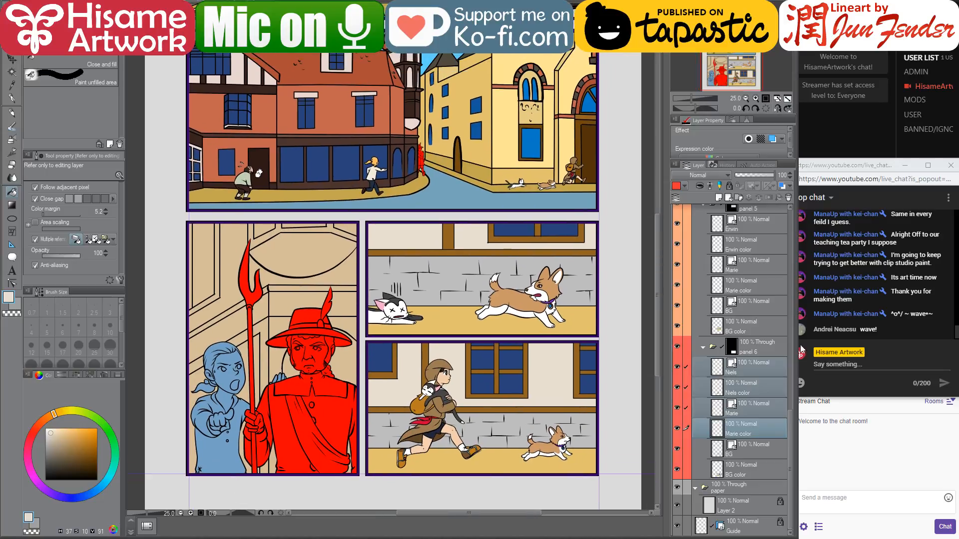
scroll(500, 350, down, 2)
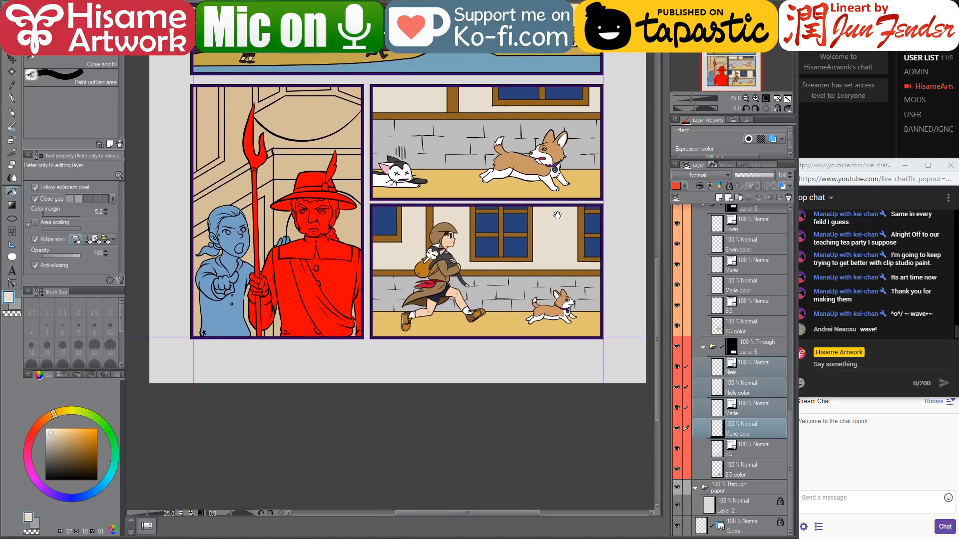
scroll(485, 354, up, 4)
scroll(460, 327, up, 3)
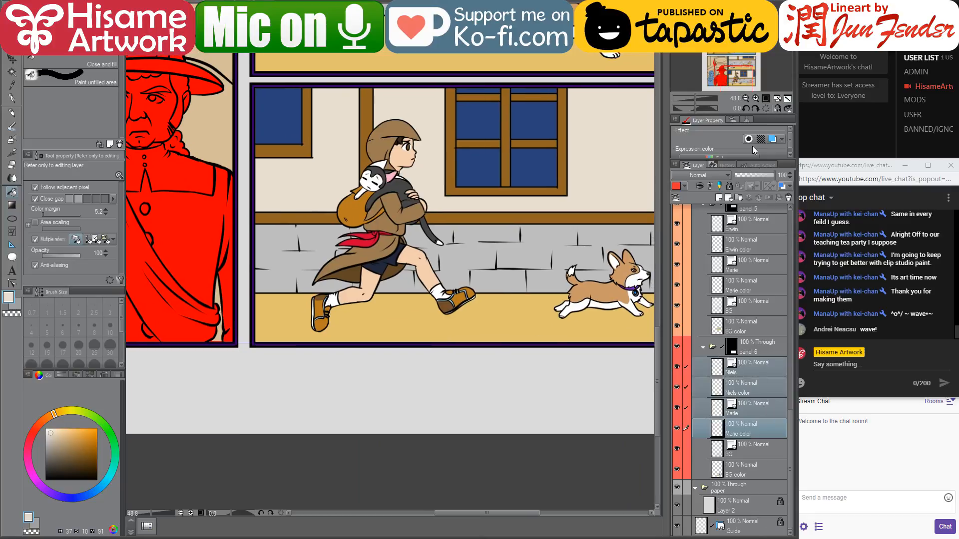
- Add a new layer and move it to the top of the panel 6 folder, above the Niels layer
click(721, 196)
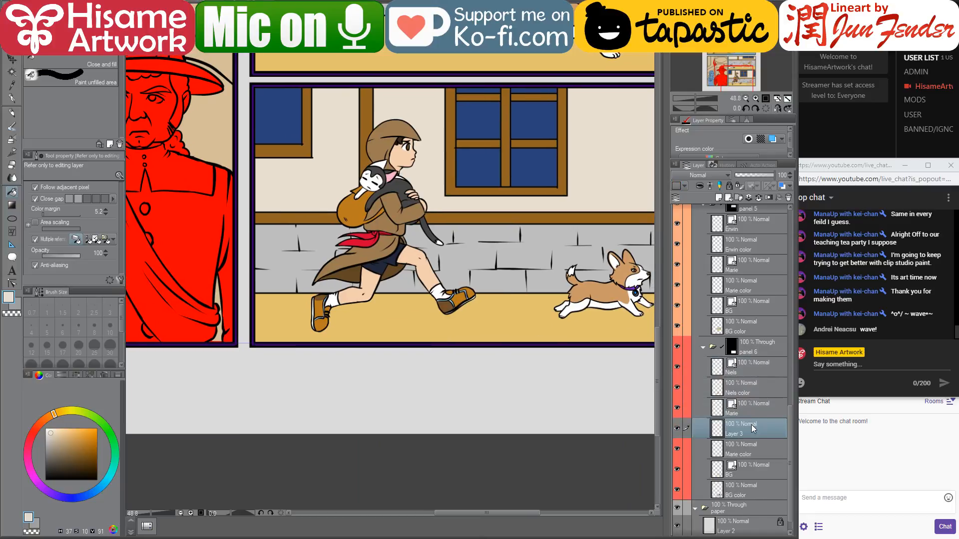
drag(755, 426, 738, 356)
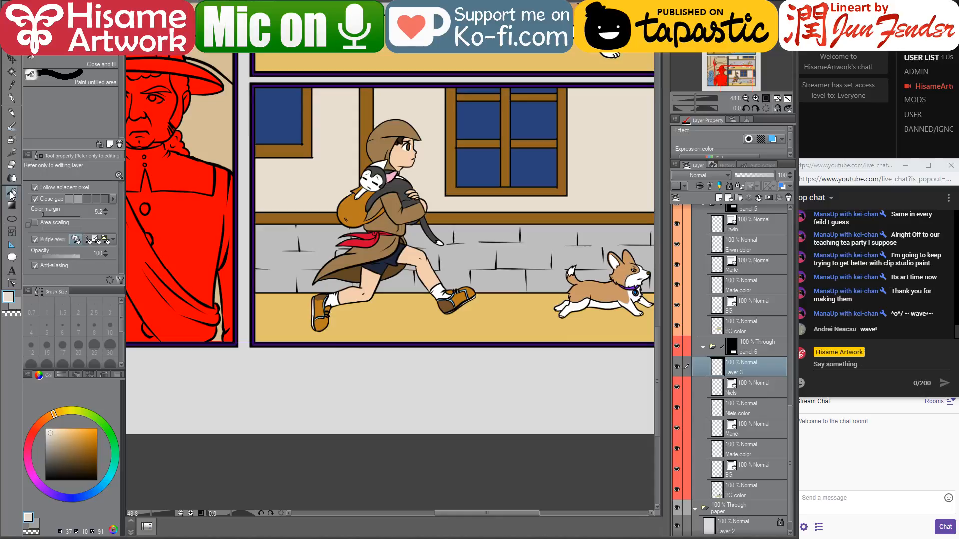
- Add the black text "Be right back in 2 min" in the margin below panel 6 and enlarge it to about twice its size
click(11, 270)
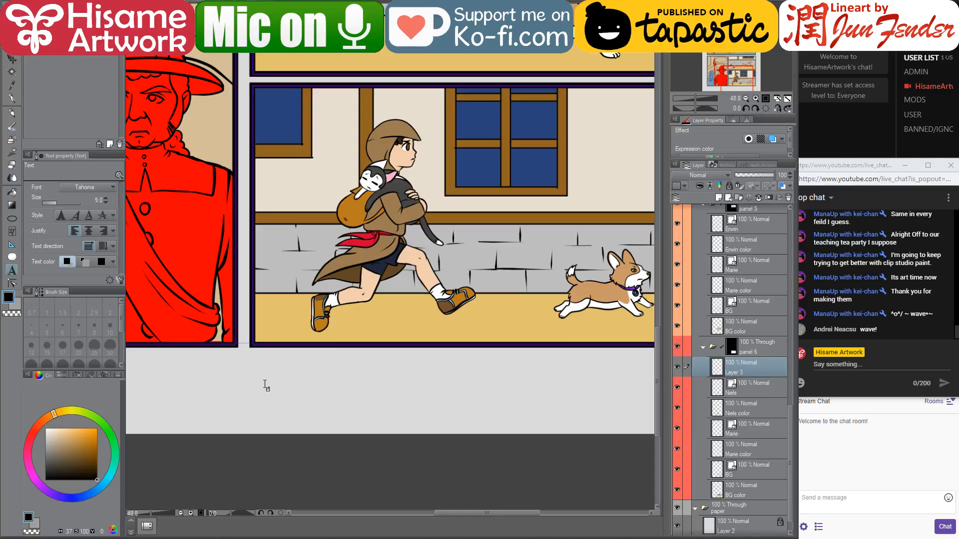
click(264, 393)
text(Be )
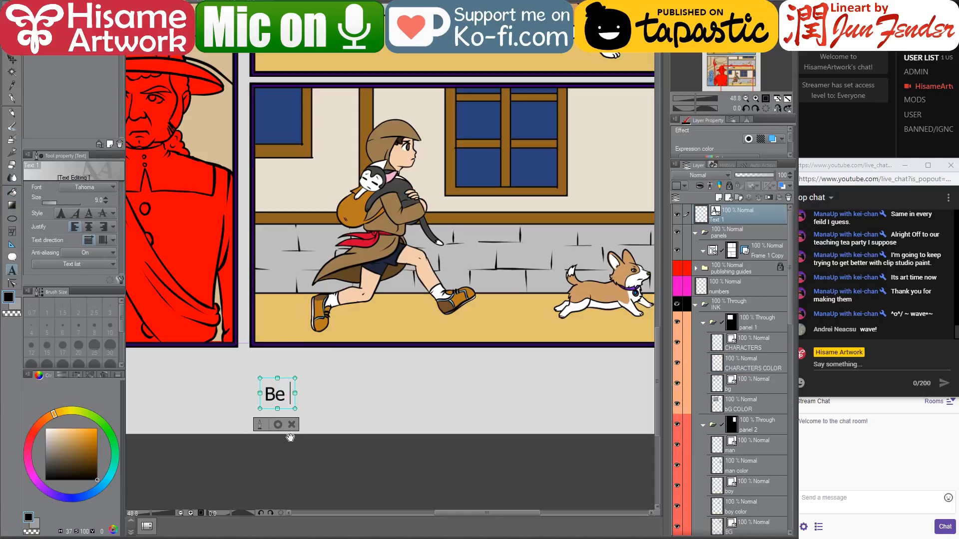
text(right ba)
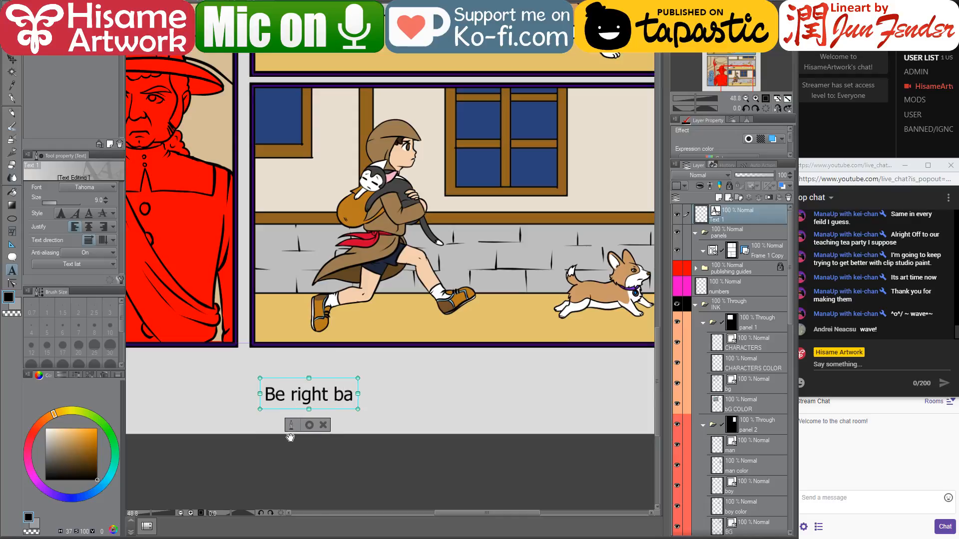
text(ck in 2 min)
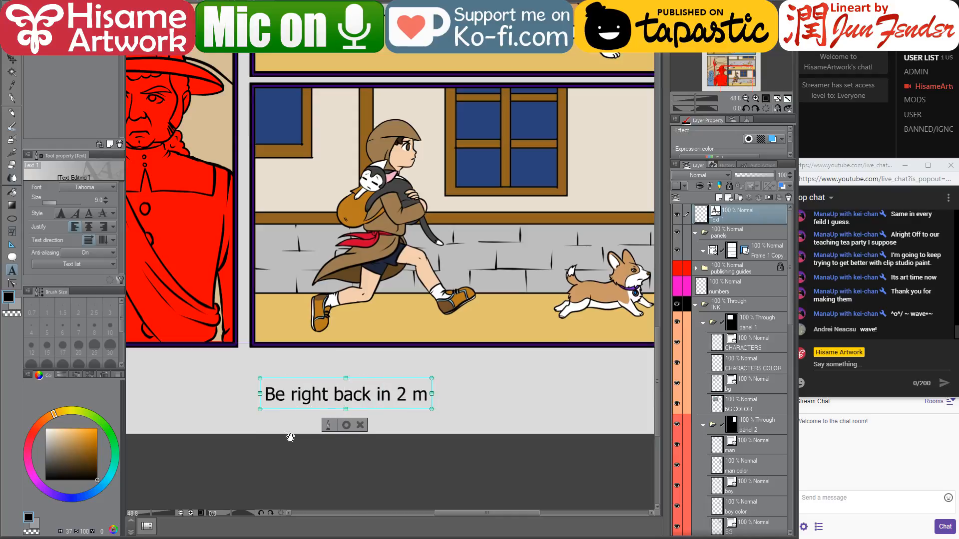
click(11, 59)
click(12, 270)
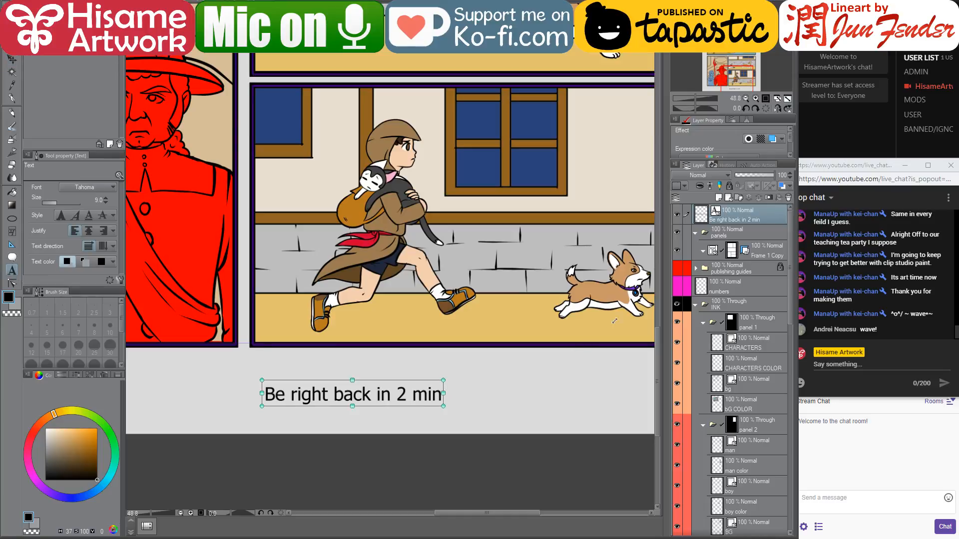
drag(443, 381, 625, 358)
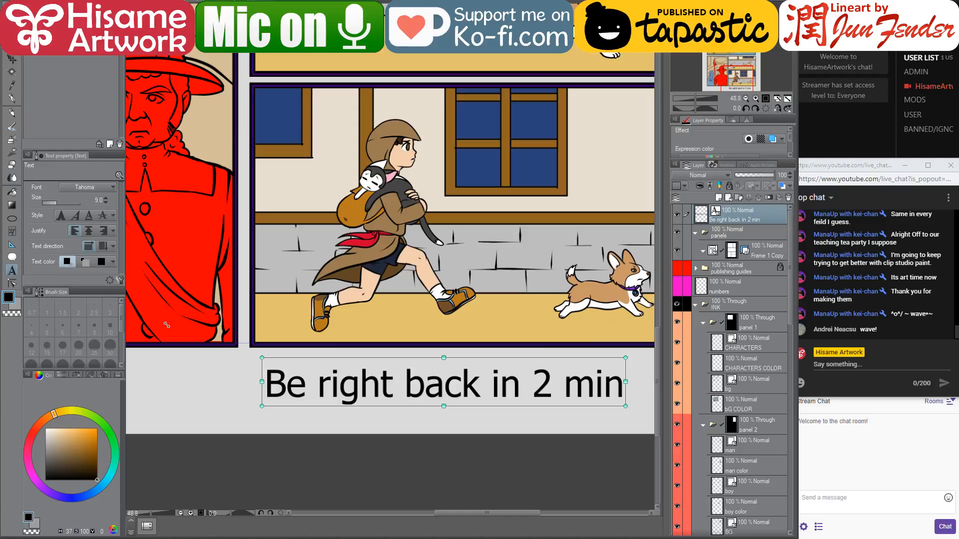
- Enlarge the break notice further and shift it slightly down in the bottom margin, and hide its layer
drag(166, 325, 134, 305)
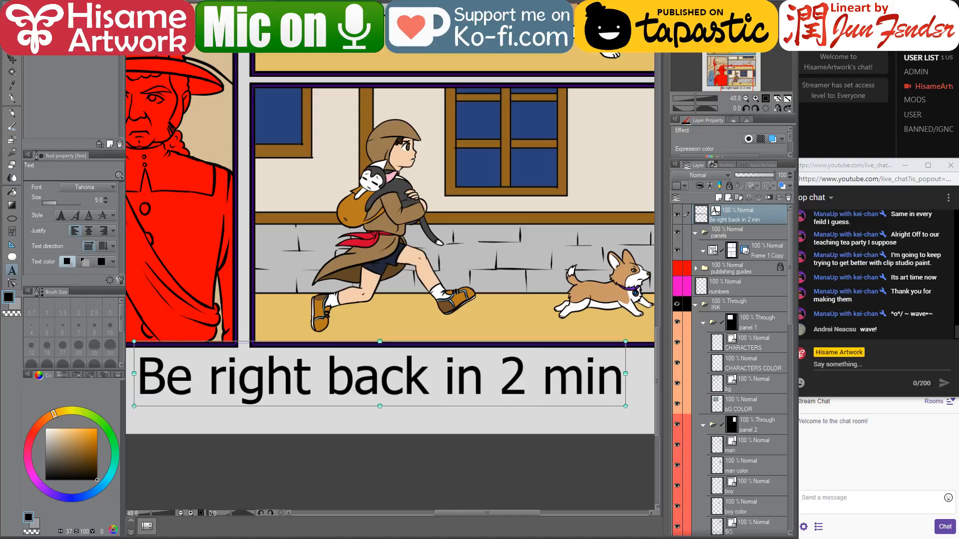
key(k)
drag(418, 374, 419, 382)
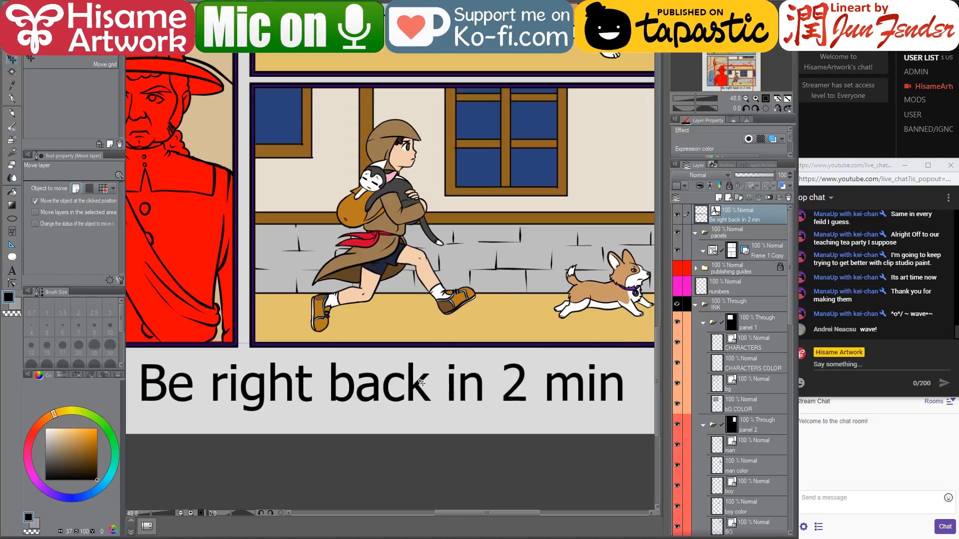
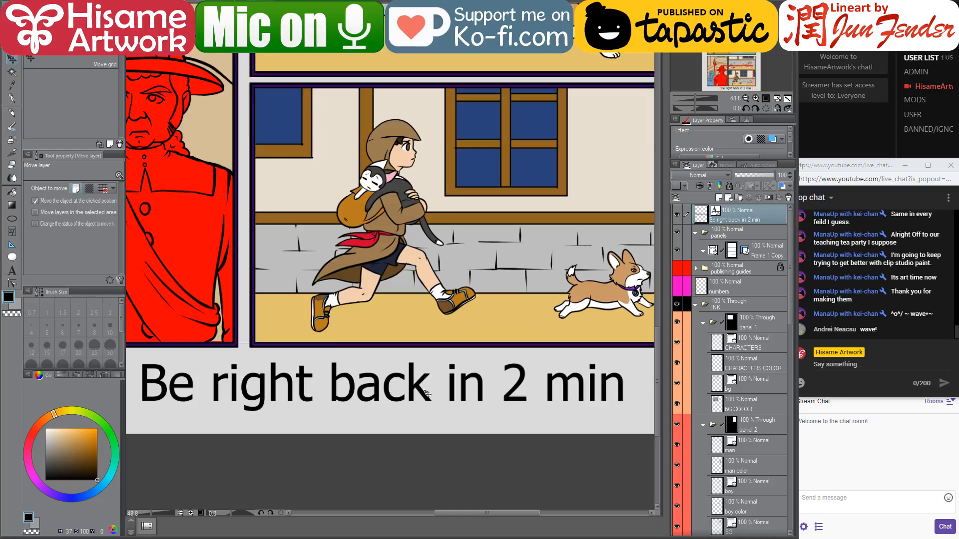
click(678, 217)
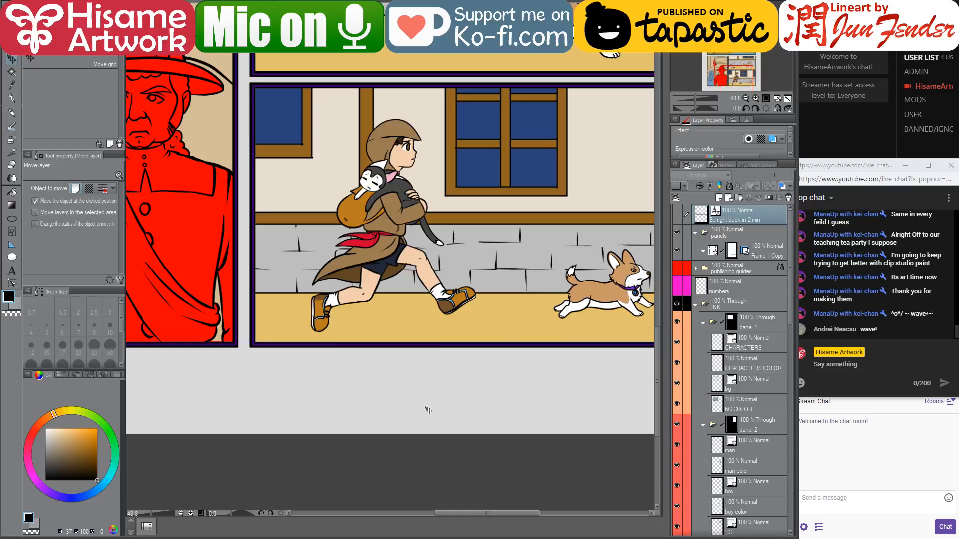
- Select panel 4's boy color layer and hide the guard and guard color layers above it
scroll(418, 475, down, 5)
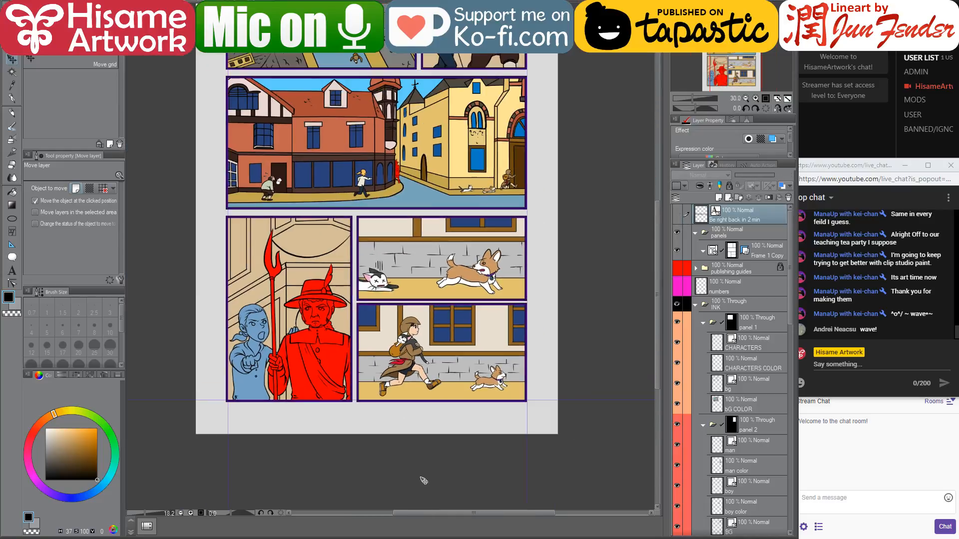
drag(376, 291, 471, 361)
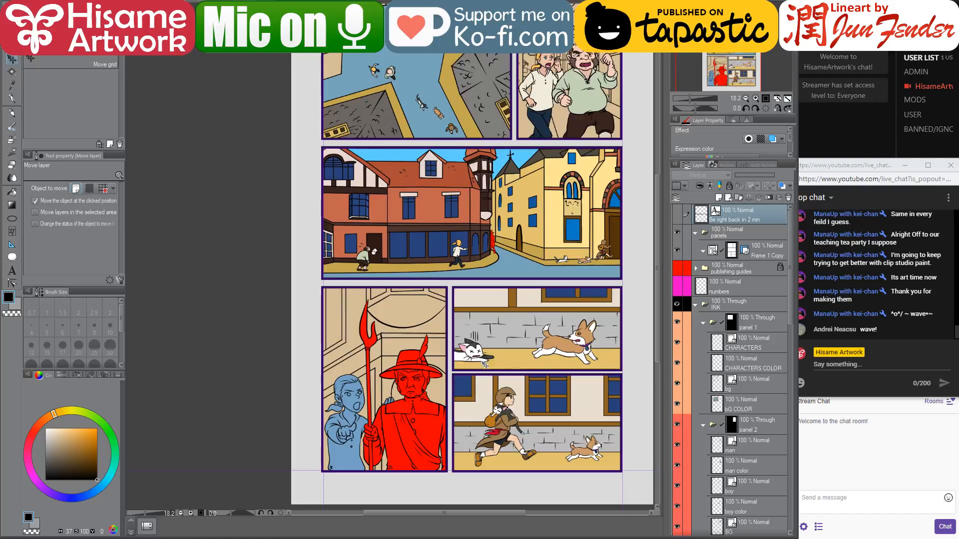
ctrl+shift+click(427, 422)
scroll(427, 422, up, 2)
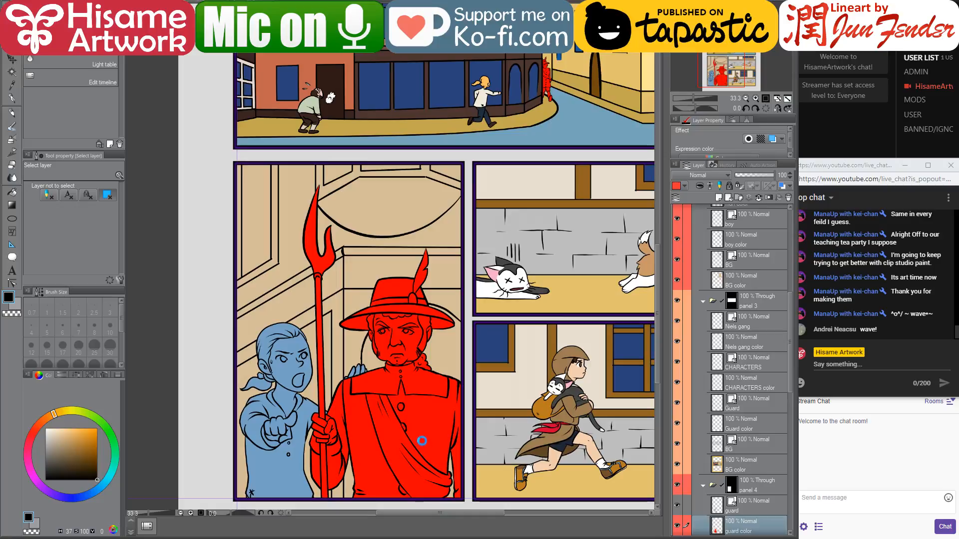
drag(422, 432, 447, 412)
scroll(783, 385, down, 5)
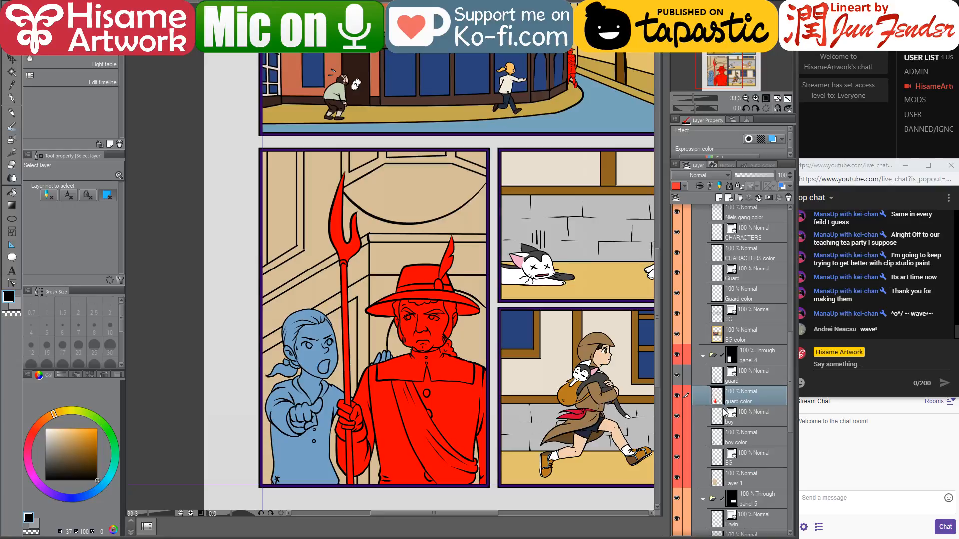
click(719, 443)
click(677, 395)
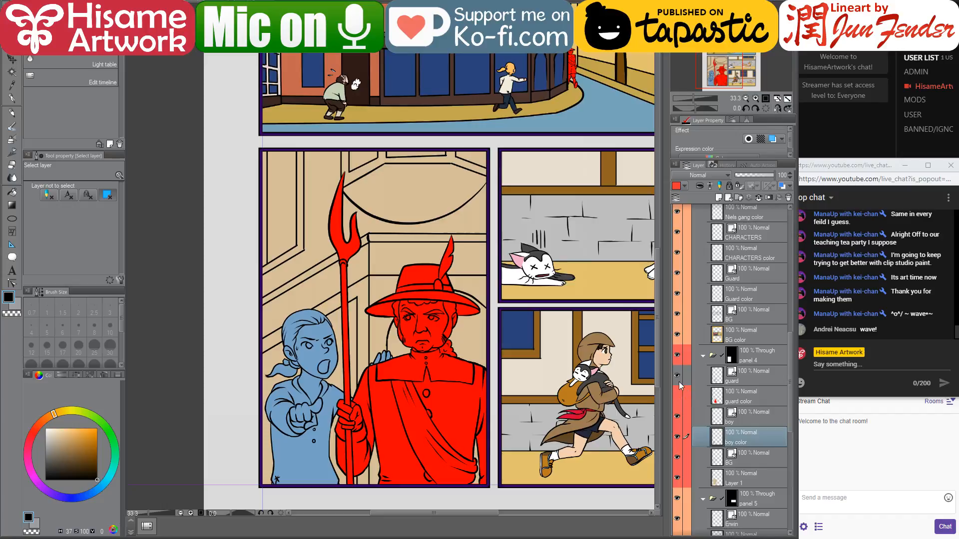
click(677, 375)
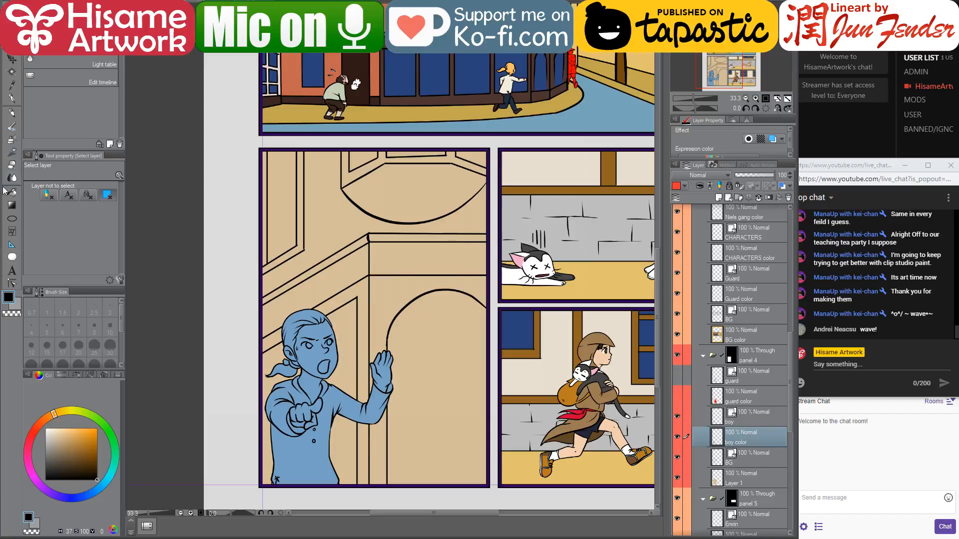
- Select the boy's silhouette from the boy color layer and paint it dark brown with the G-pen at brush size 1200
ctrl+click(718, 439)
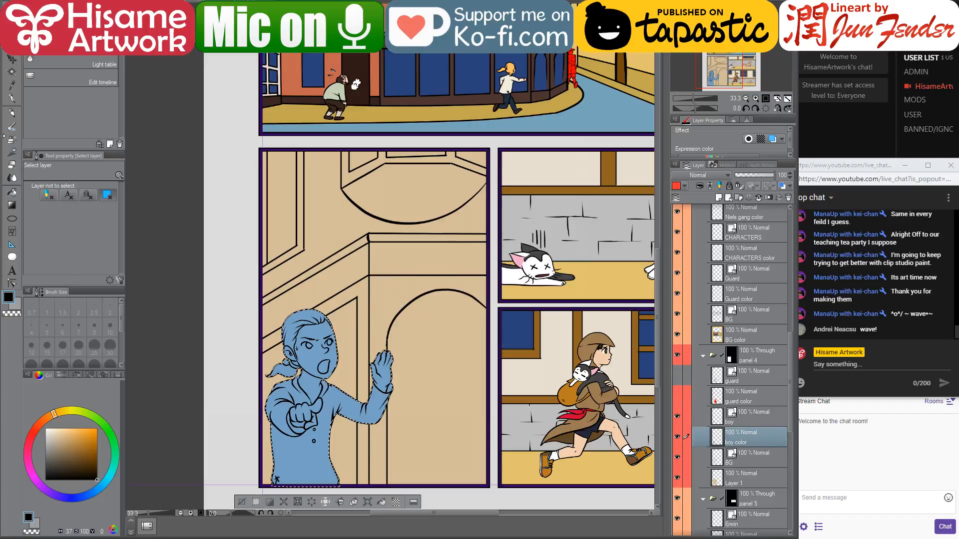
click(12, 98)
key(ctrl+minus)
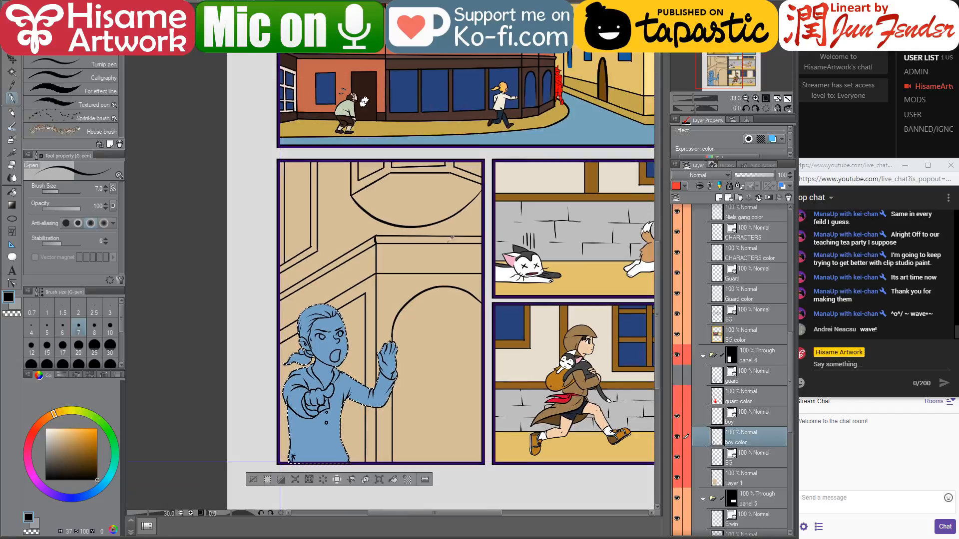
alt+click(493, 63)
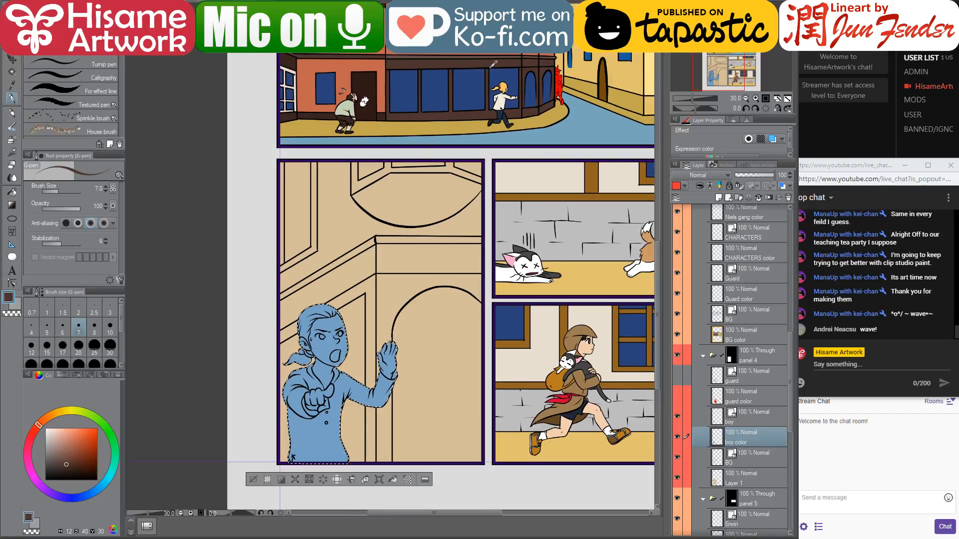
key(bracketright)
key(bracketright)
key(bracketright)
key(bracketright)
key(bracketright)
key(bracketright)
key(bracketright)
key(bracketright)
key(bracketright)
key(bracketright)
key(bracketright)
key(bracketright)
key(bracketright)
key(bracketright)
key(bracketright)
key(bracketright)
key(bracketright)
key(bracketright)
key(bracketright)
key(bracketright)
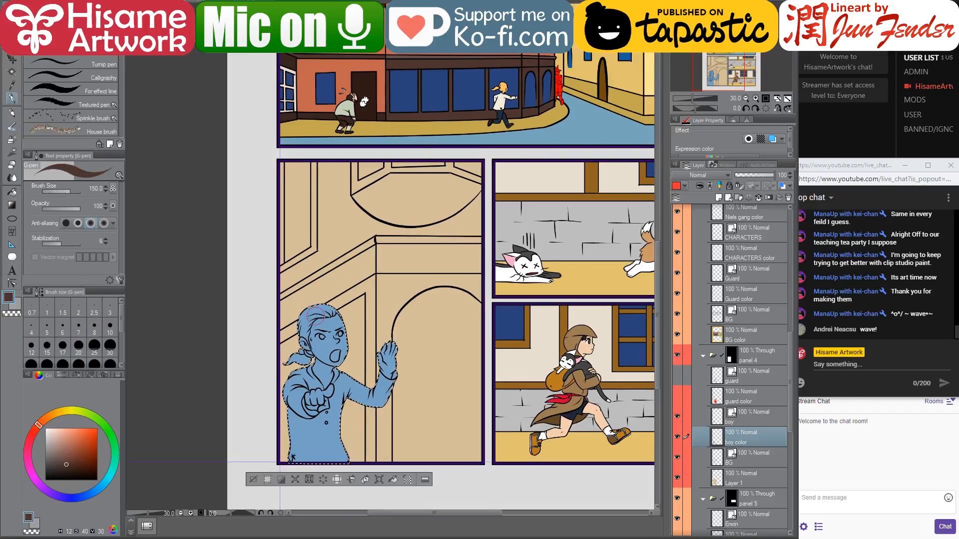
drag(322, 316, 356, 311)
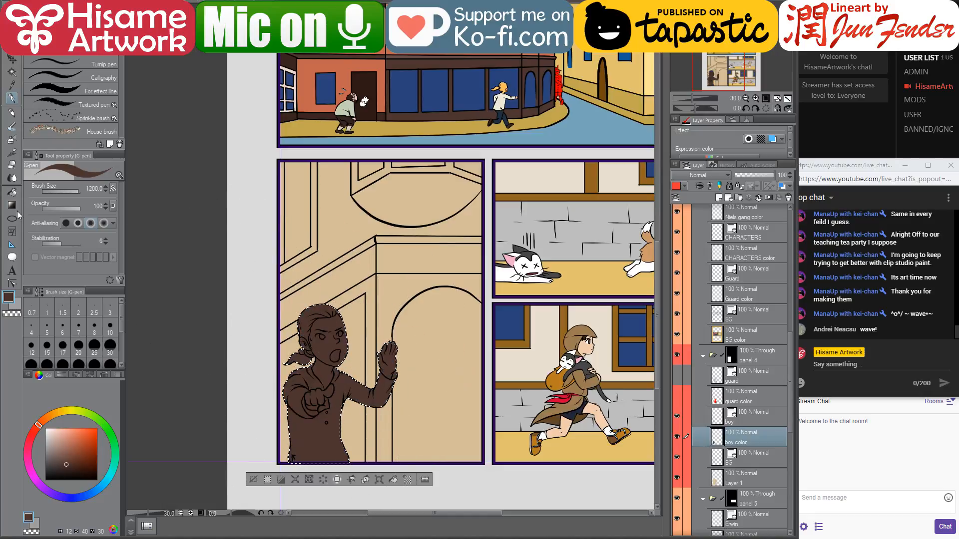
- Fill the boy's shirt with off-white sampled from his figure in panel 3, and darken the shade slightly
click(15, 190)
alt+click(502, 98)
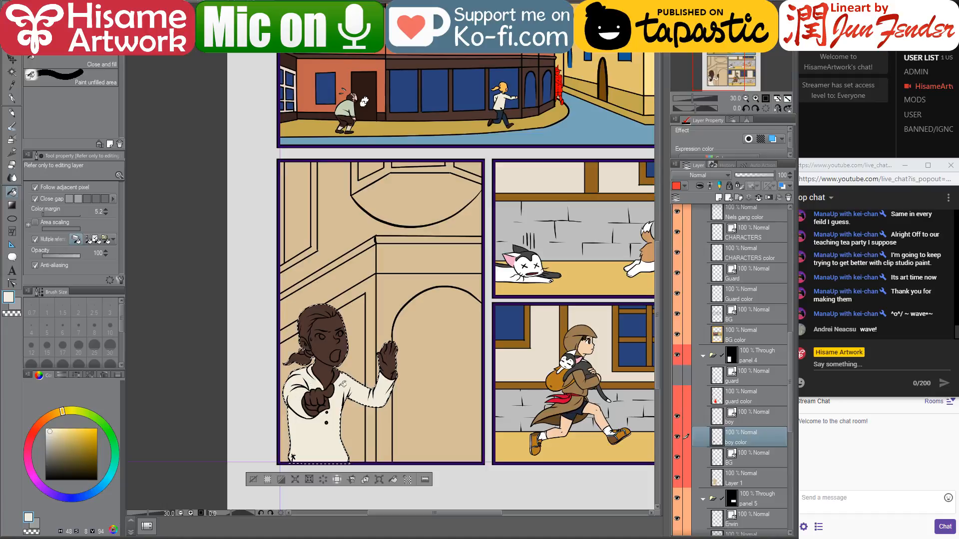
scroll(327, 438, up, 2)
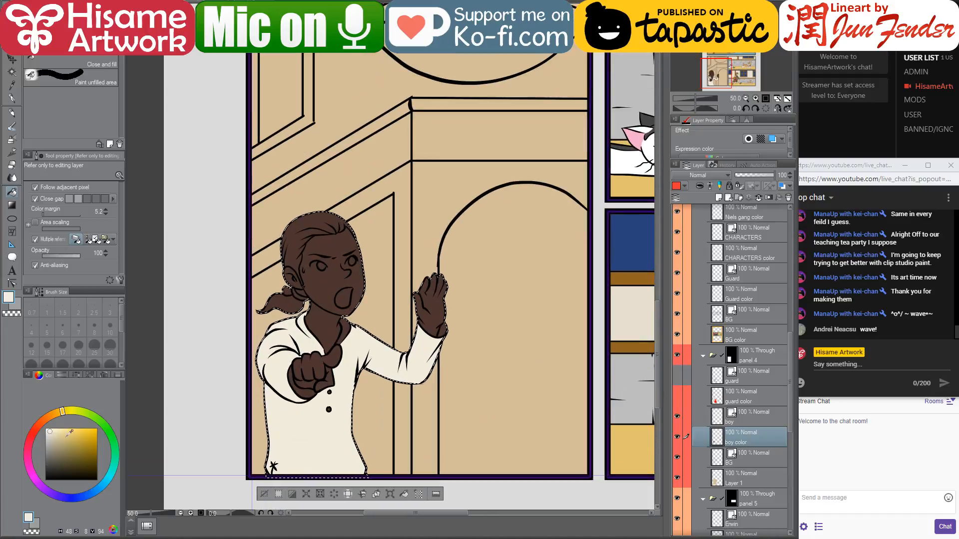
click(52, 435)
scroll(308, 390, down, 1)
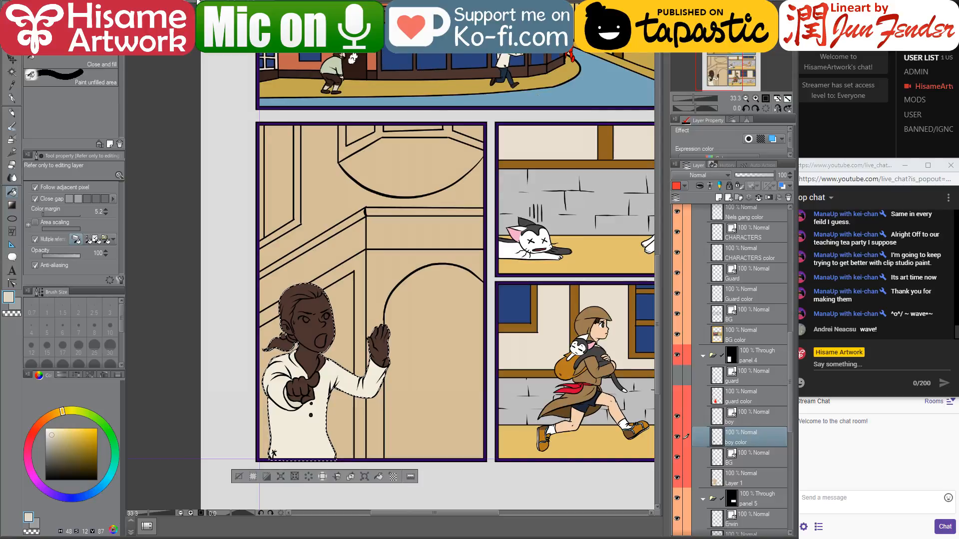
- Sample the skin tone from the page_96 reference and fill the boy's face and both hands with it
click(198, 2)
alt+click(268, 120)
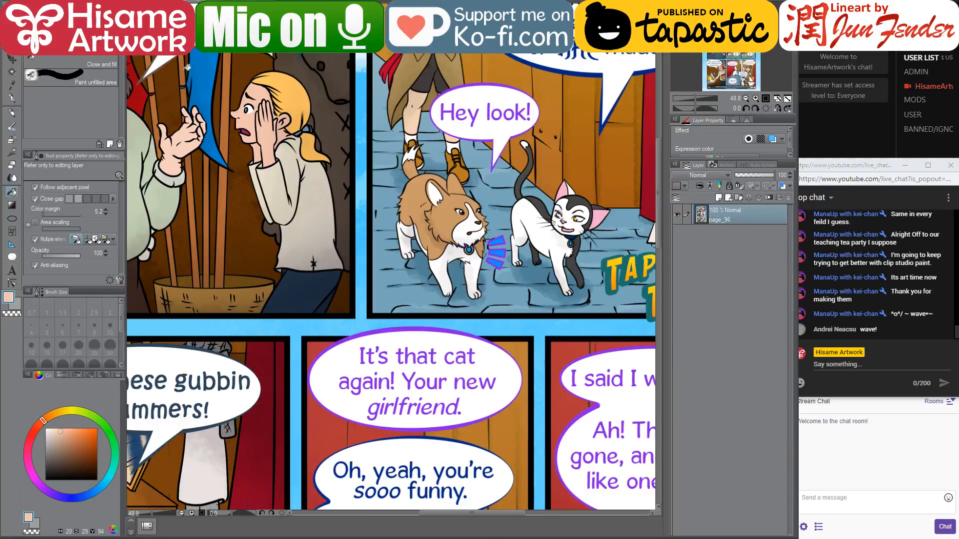
click(152, 3)
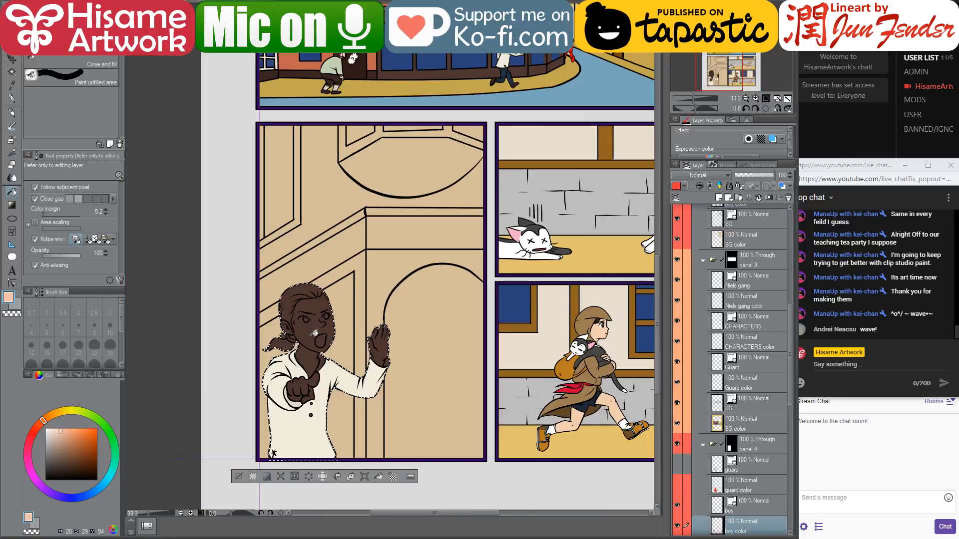
click(314, 332)
scroll(314, 332, up, 2)
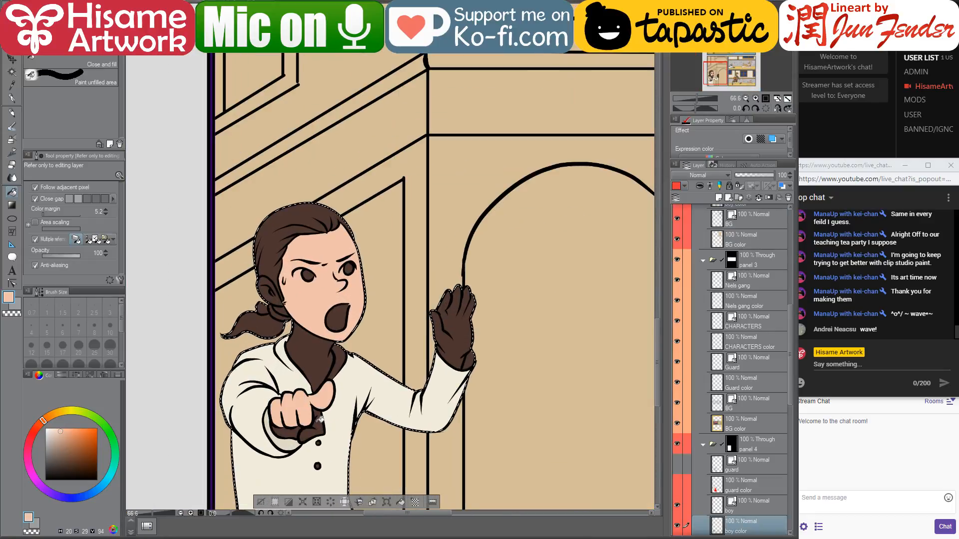
click(305, 435)
click(286, 432)
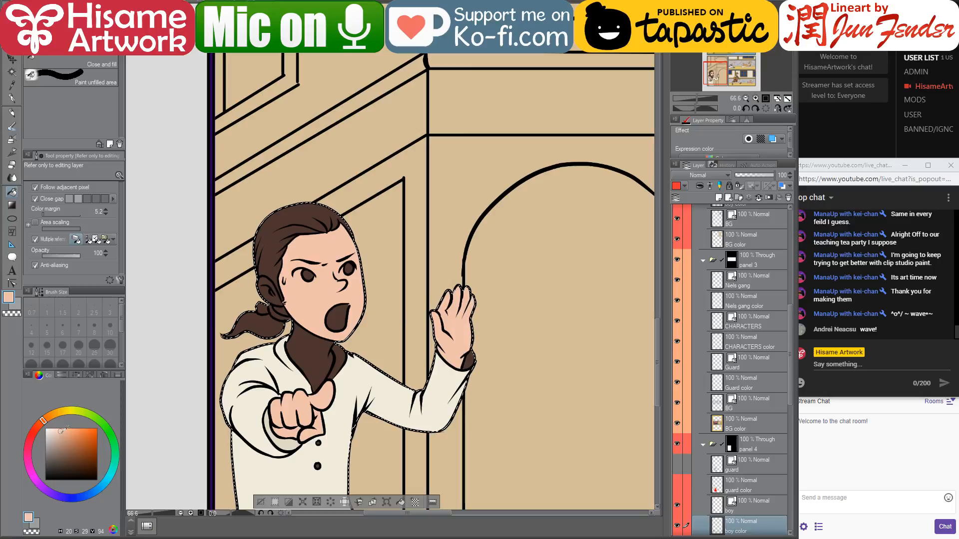
- Fill the inside of the boy's collar with off-white and his ear with the skin tone
alt+click(354, 365)
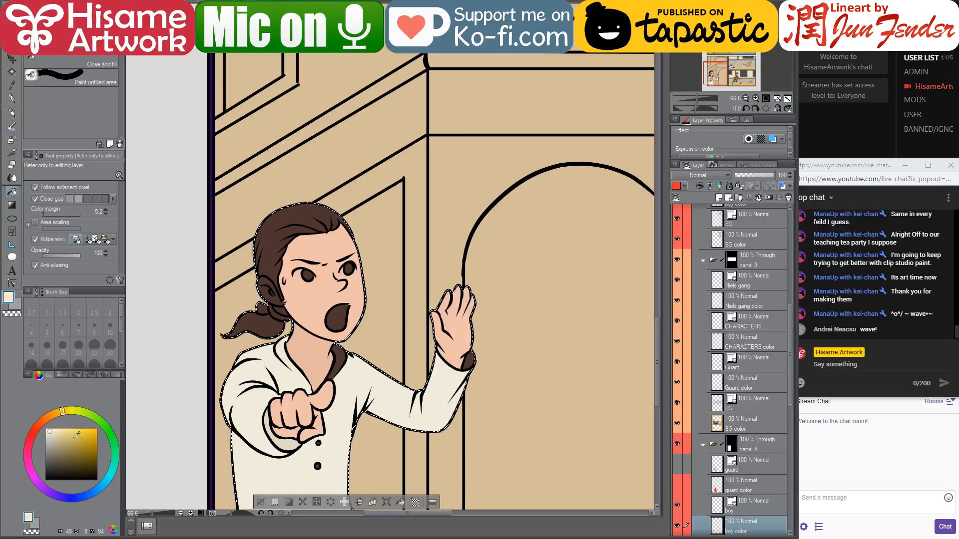
click(49, 428)
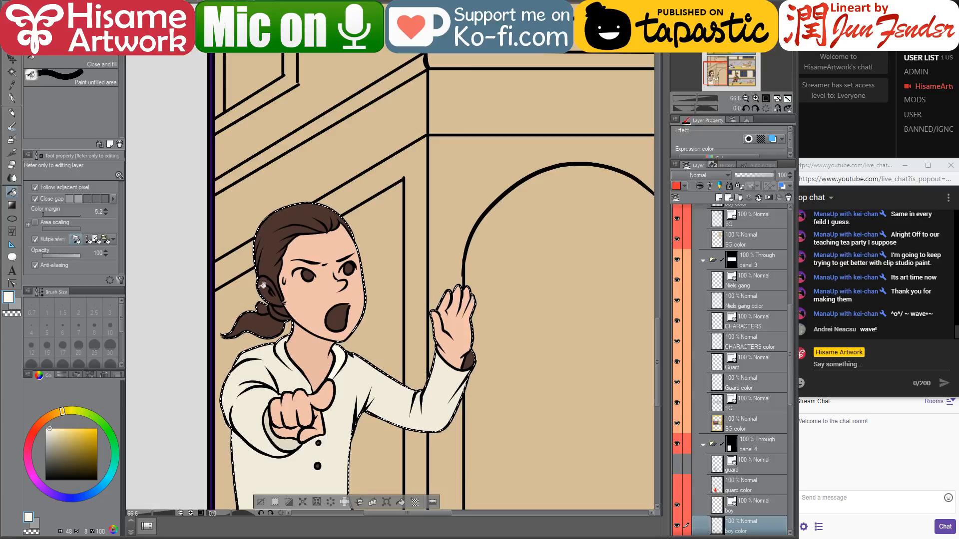
alt+click(302, 292)
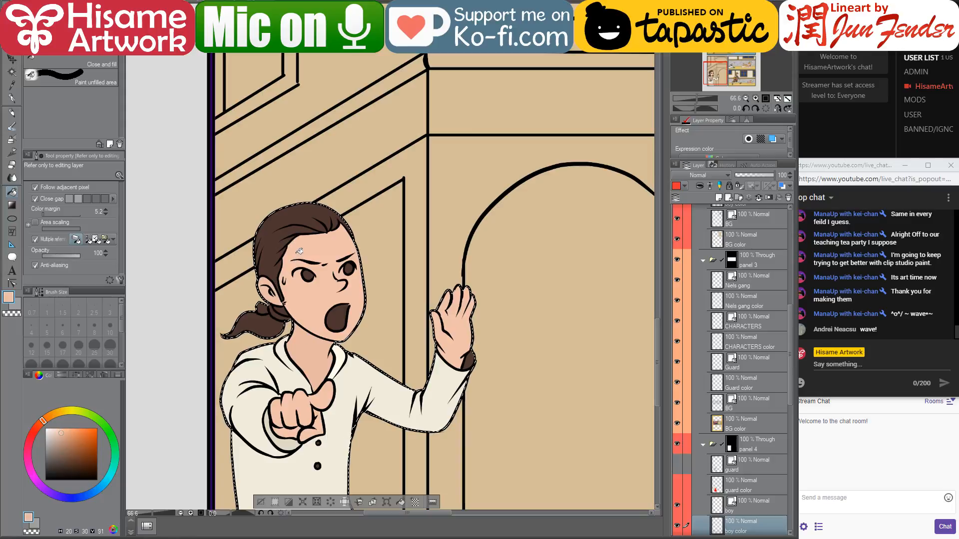
- Sample the blond hair color from the page_96 reference and fill the boy's hair and ponytail with it
click(328, 4)
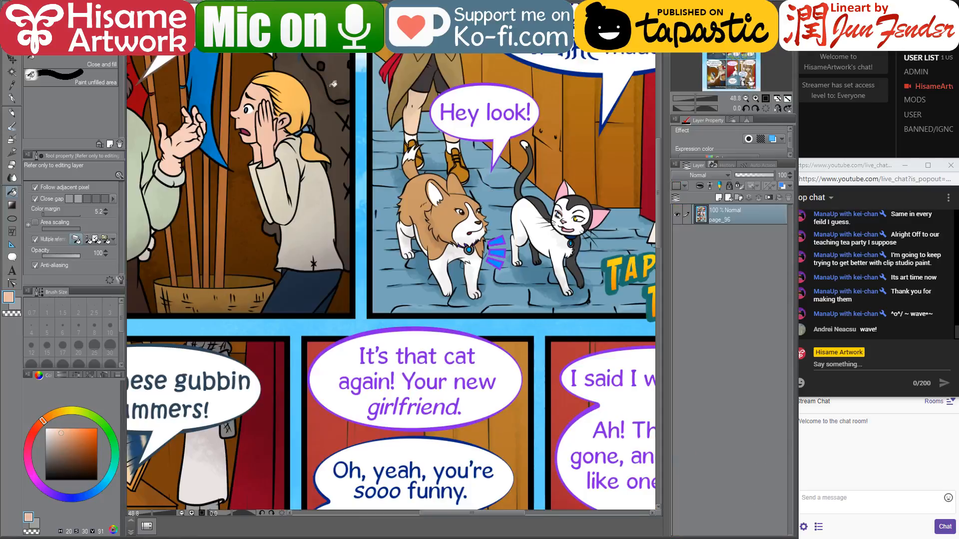
alt+click(285, 78)
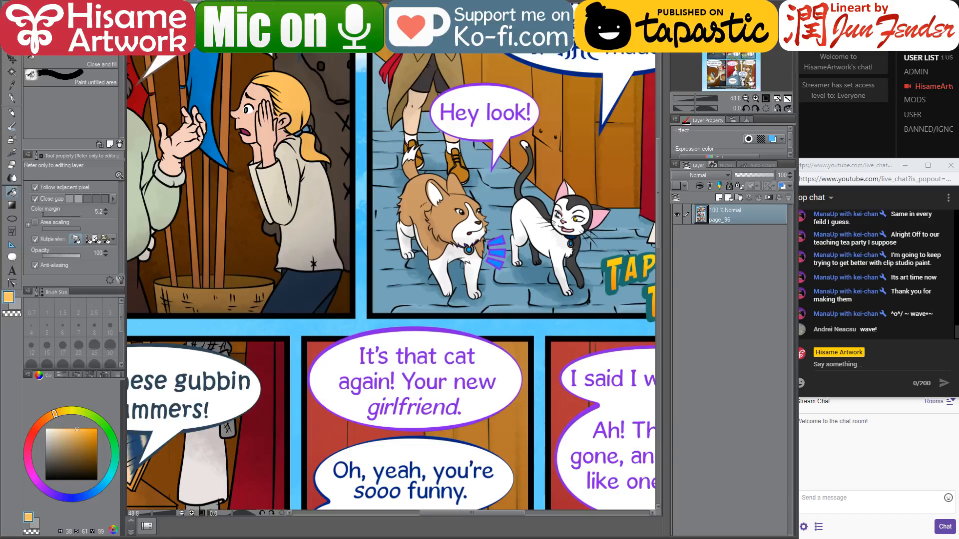
key(ctrl+Tab)
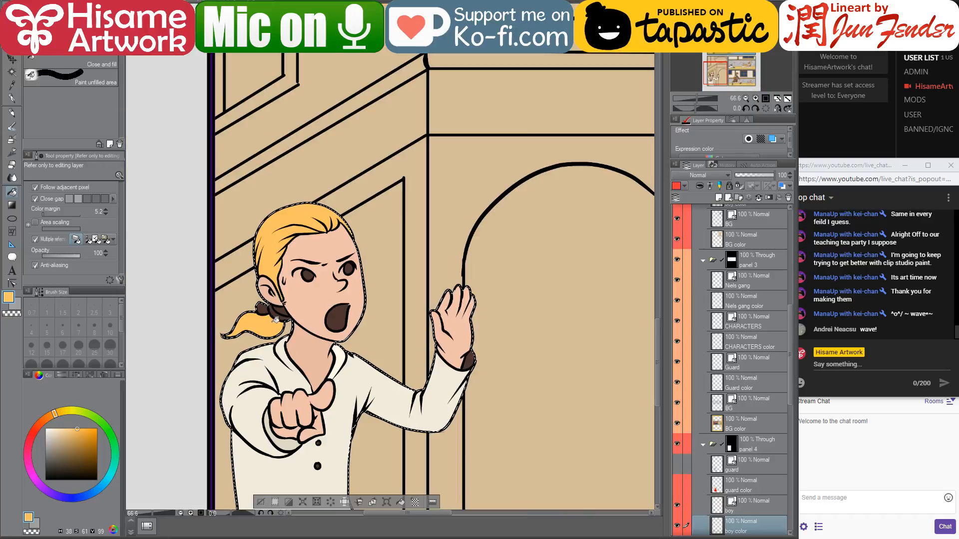
- Fill the boy's hair tie with the blue sampled from page_96 and the leftover hair patch behind his ear with blond
key(ctrl+Tab)
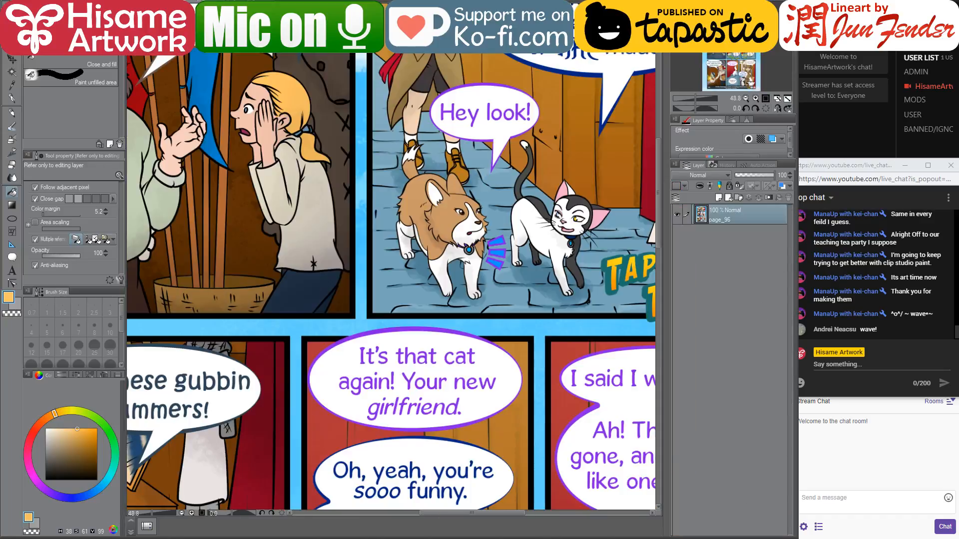
alt+click(306, 127)
key(ctrl+Tab)
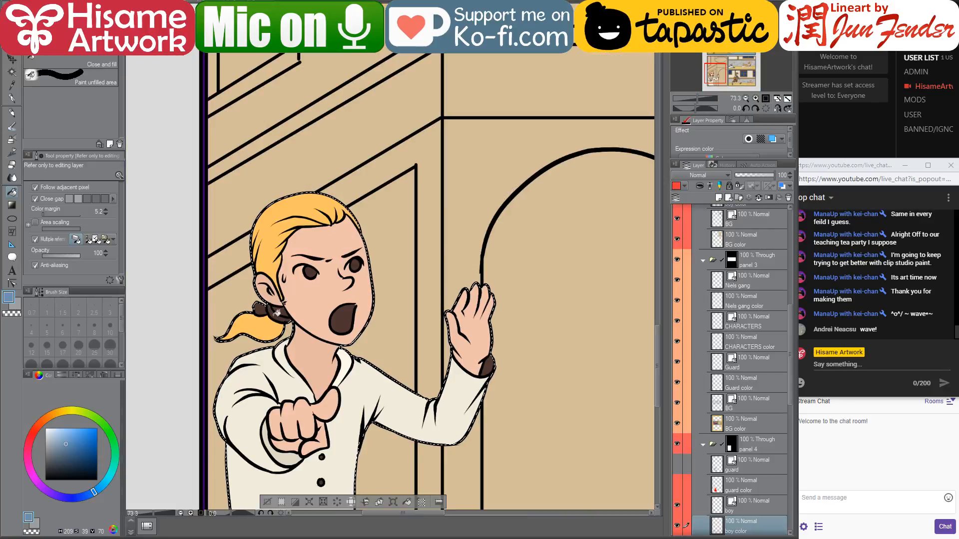
click(264, 307)
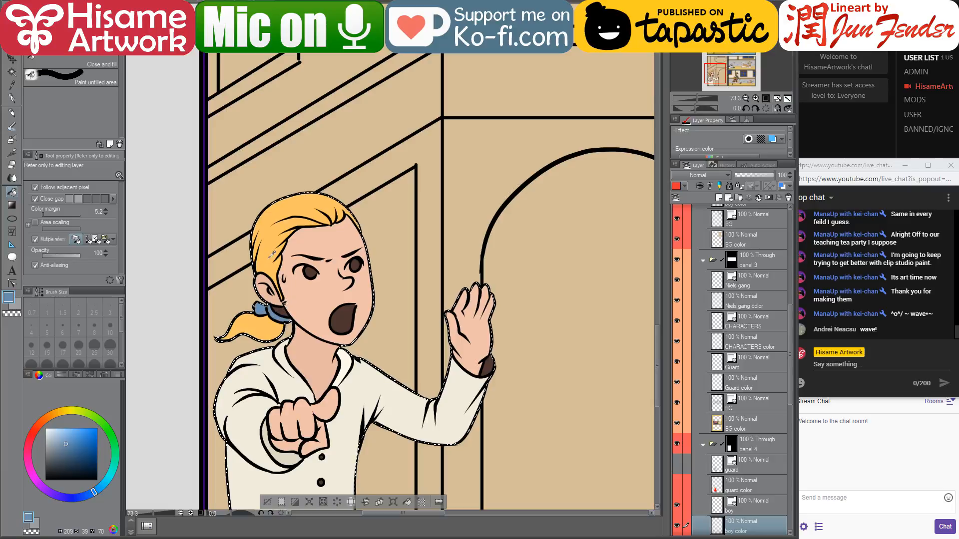
alt+click(296, 315)
scroll(314, 311, up, 2)
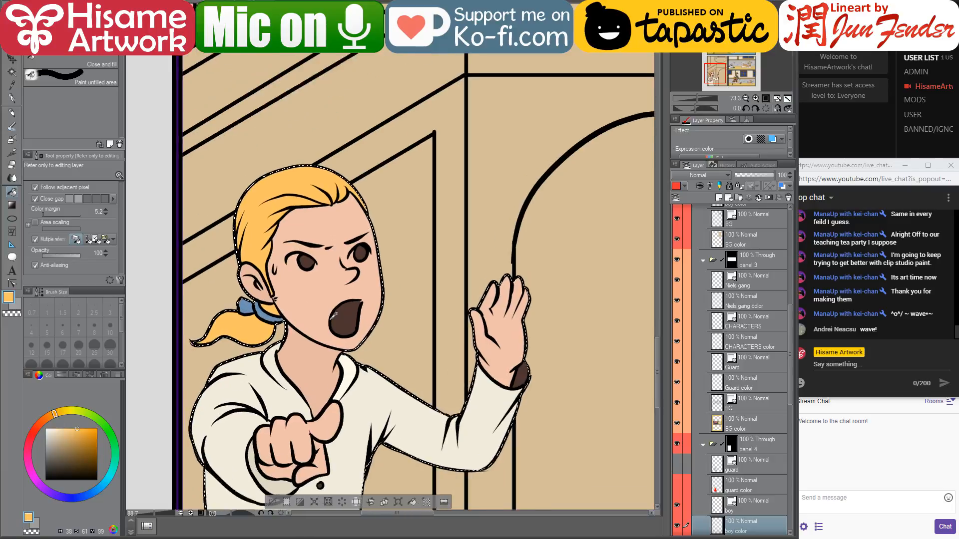
- Fill the boy's sleeve cuffs at both wrists with the shirt's off-white and return to the page_96 reference
alt+click(524, 394)
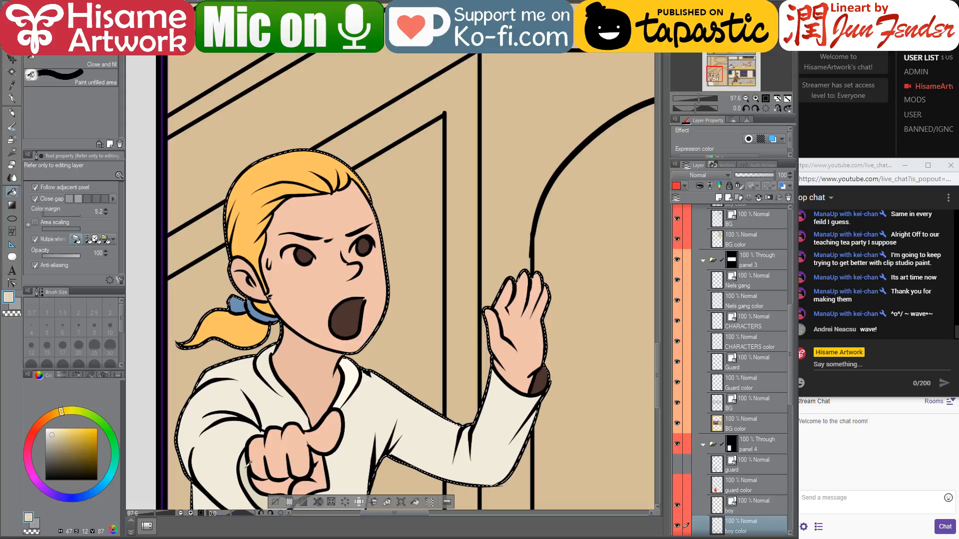
click(541, 381)
drag(522, 358, 531, 303)
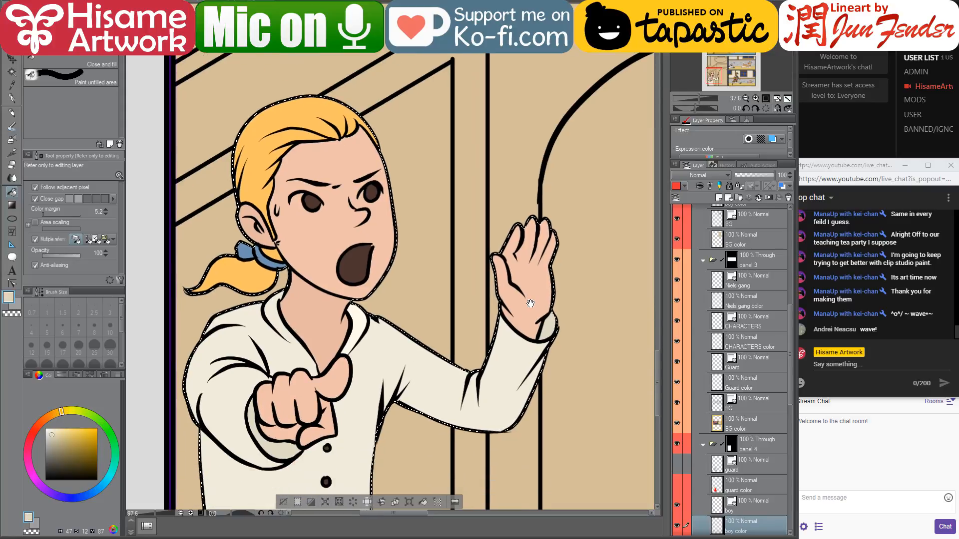
key(ctrl+Tab)
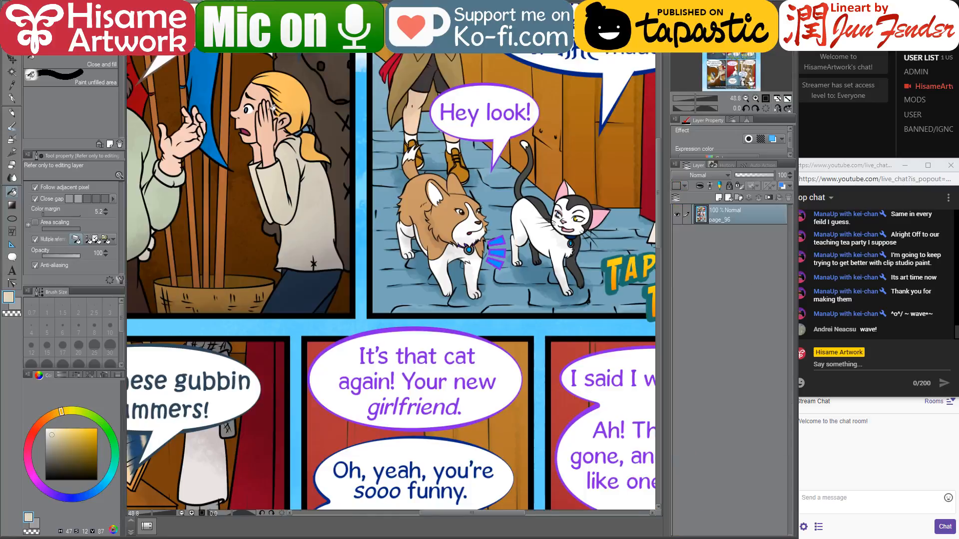
- Sample the dark pink mouth color from the page_96 reference and fill the boy's open mouth with it
alt+click(247, 129)
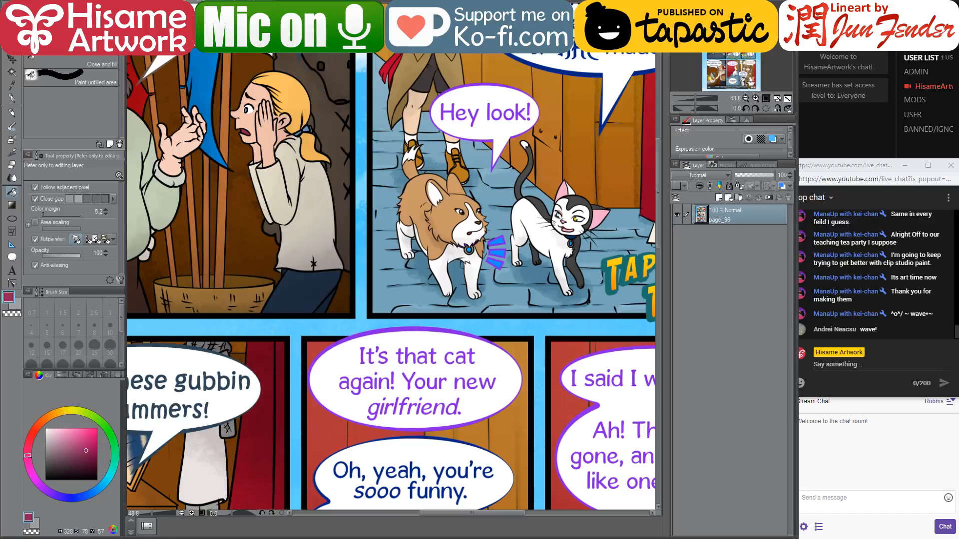
key(ctrl+Tab)
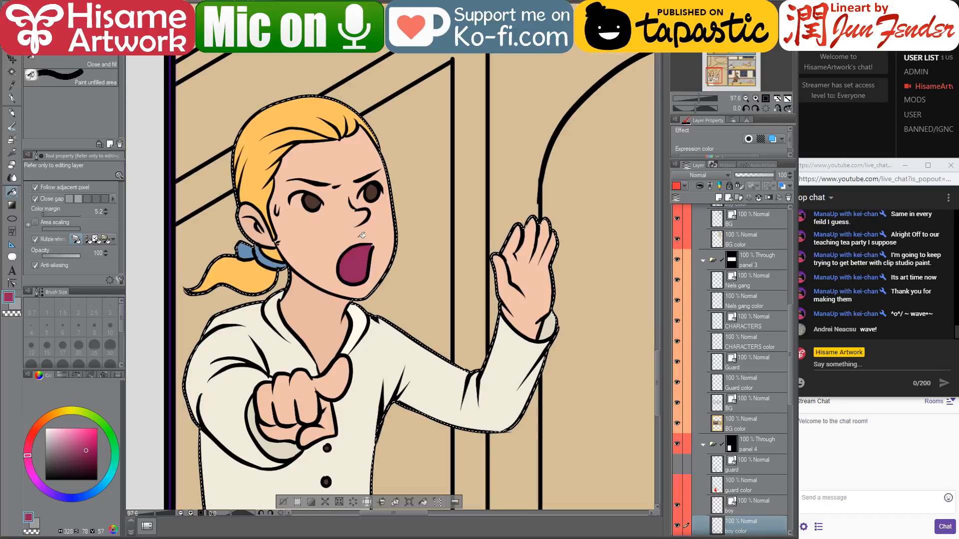
key(ctrl+Tab)
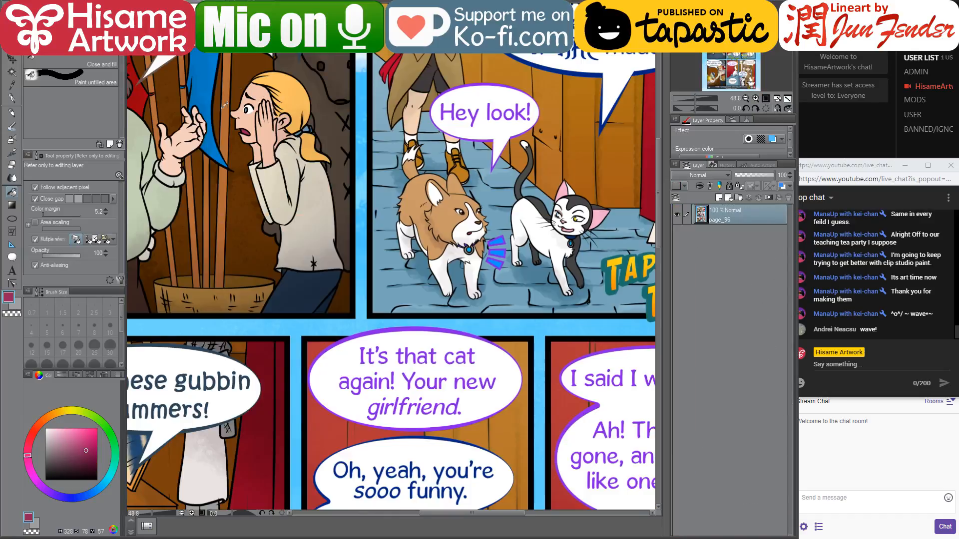
- Sample the blue eye color from the page_96 reference and fill both of the boy's irises with it
scroll(224, 105, up, 3)
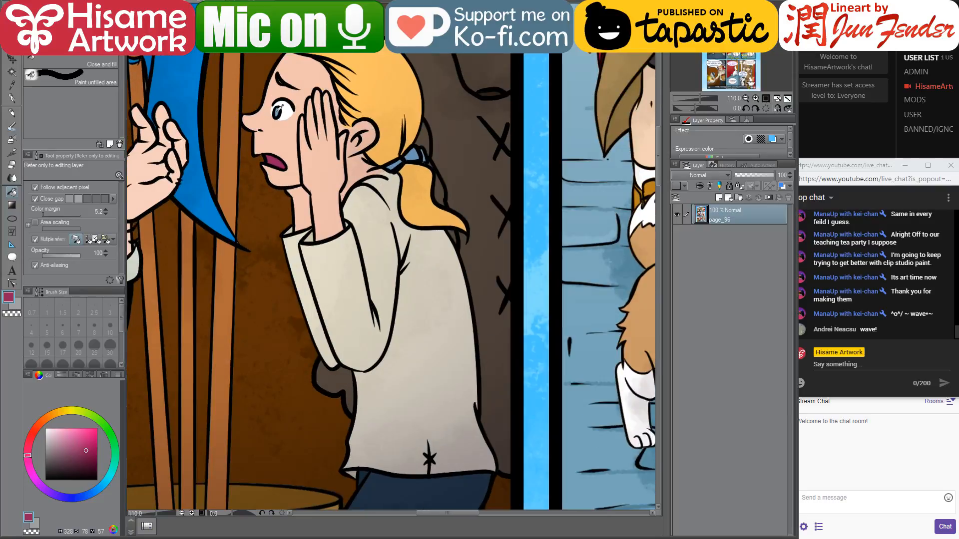
alt+click(278, 109)
key(ctrl+Tab)
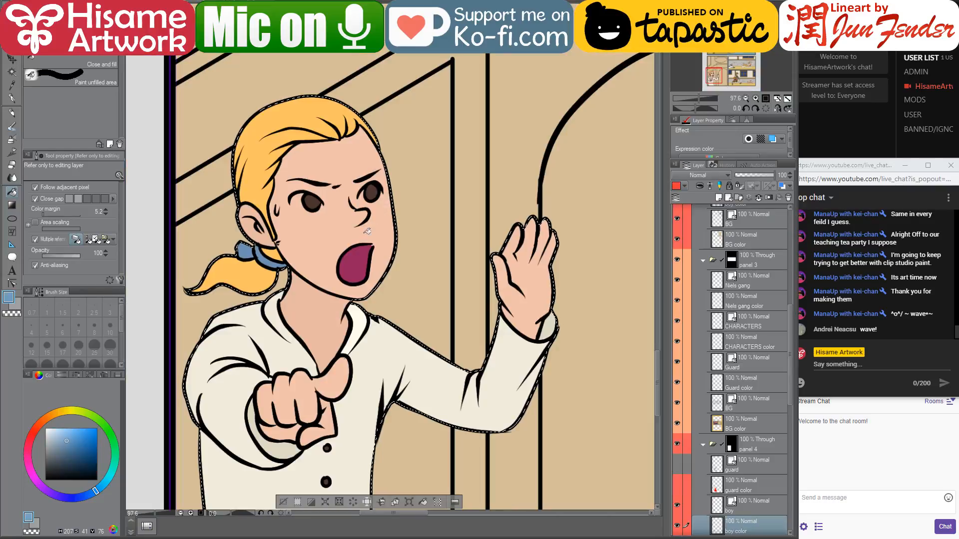
click(318, 200)
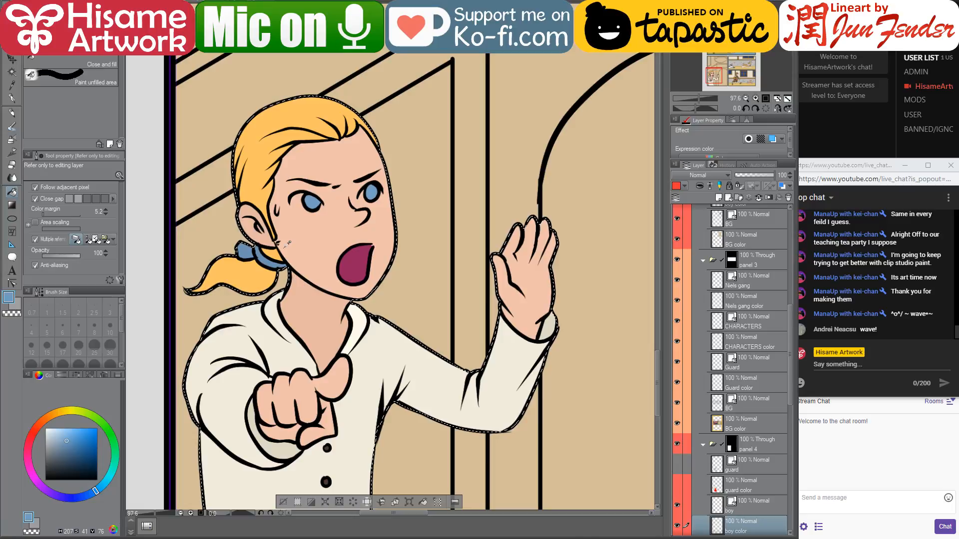
- Paint the whites of both of the boy's eyes with a white G-pen at brush size 15
scroll(257, 273, up, 3)
click(46, 429)
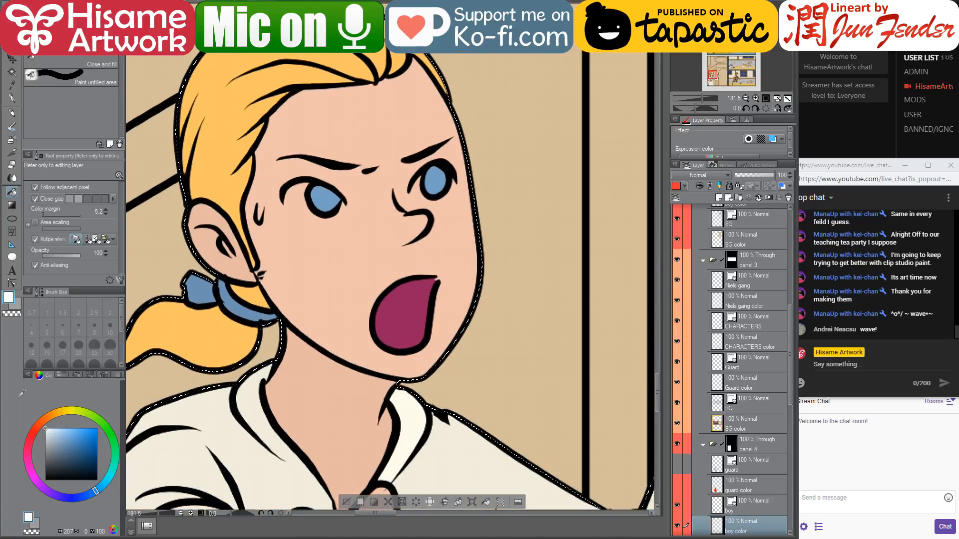
scroll(285, 141, up, 2)
key(p)
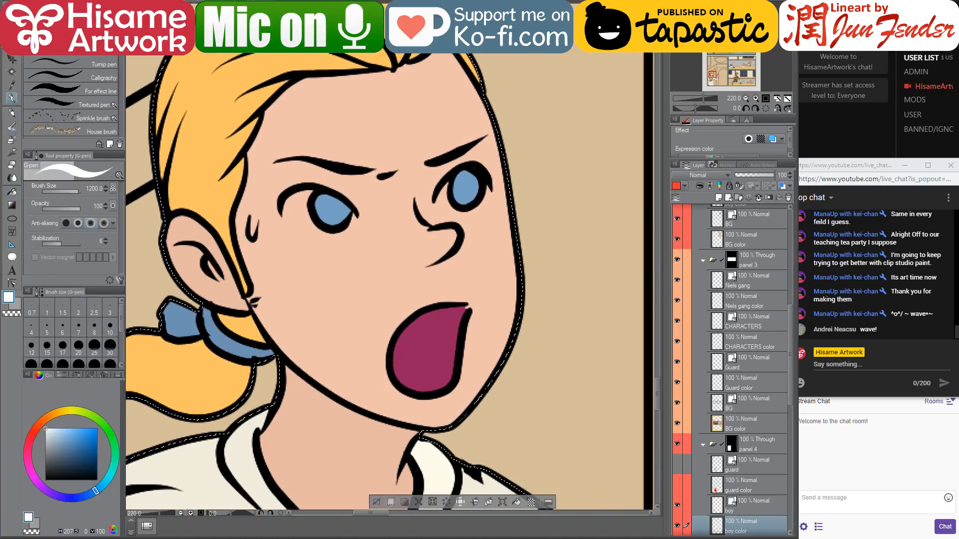
key(bracketleft)
key(bracketleft)
key(bracketleft)
key(bracketleft)
key(bracketleft)
key(bracketleft)
key(bracketleft)
key(bracketleft)
key(bracketleft)
key(bracketleft)
key(bracketleft)
key(bracketleft)
key(bracketleft)
key(bracketleft)
key(bracketleft)
key(bracketleft)
key(bracketleft)
key(bracketleft)
key(bracketleft)
key(bracketleft)
mouse_move(309, 192)
mouse_down()
mouse_move(291, 211)
mouse_move(312, 226)
mouse_move(297, 202)
mouse_move(291, 215)
mouse_move(335, 231)
mouse_up()
mouse_move(451, 186)
mouse_down()
mouse_move(440, 202)
mouse_move(473, 198)
mouse_move(481, 183)
mouse_move(455, 201)
mouse_move(471, 183)
mouse_up()
alt+click(474, 173)
key(ctrl+z)
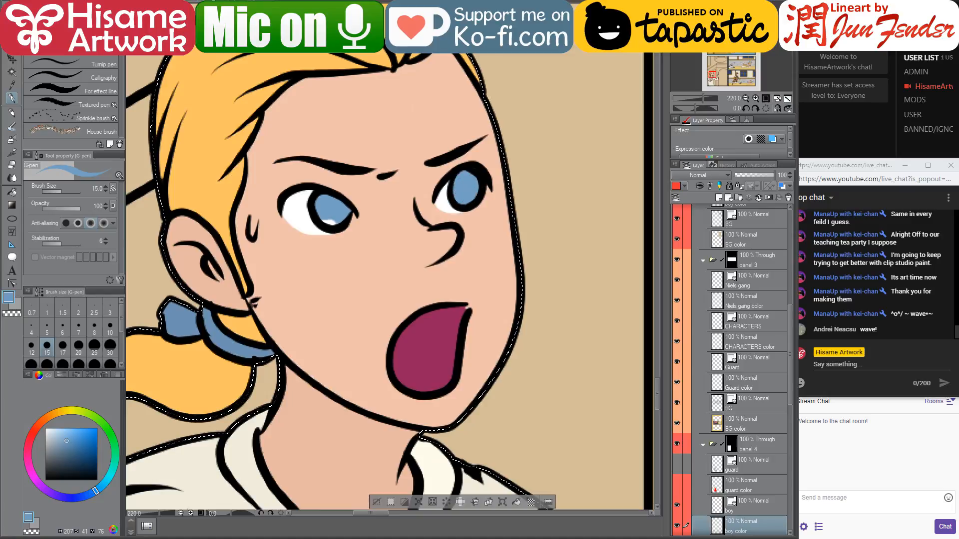
- Sample the dark pink from the boy's mouth and touch up the mouth's unfilled upper corner with it
key(ctrl+Tab)
key(ctrl+Tab)
alt+click(452, 312)
mouse_move(452, 312)
mouse_down()
mouse_move(467, 310)
mouse_move(432, 313)
mouse_up()
scroll(507, 340, down, 4)
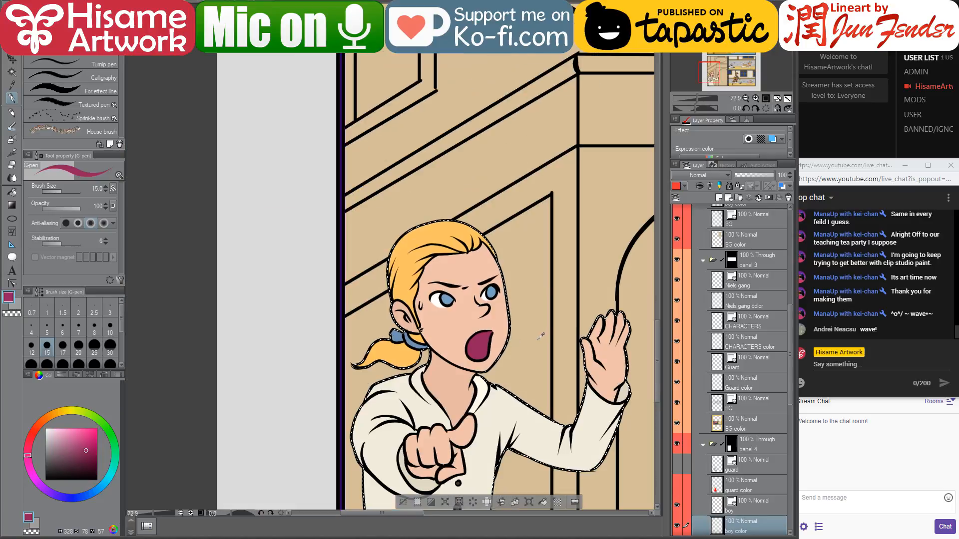
scroll(538, 335, up, 2)
drag(543, 296, 512, 261)
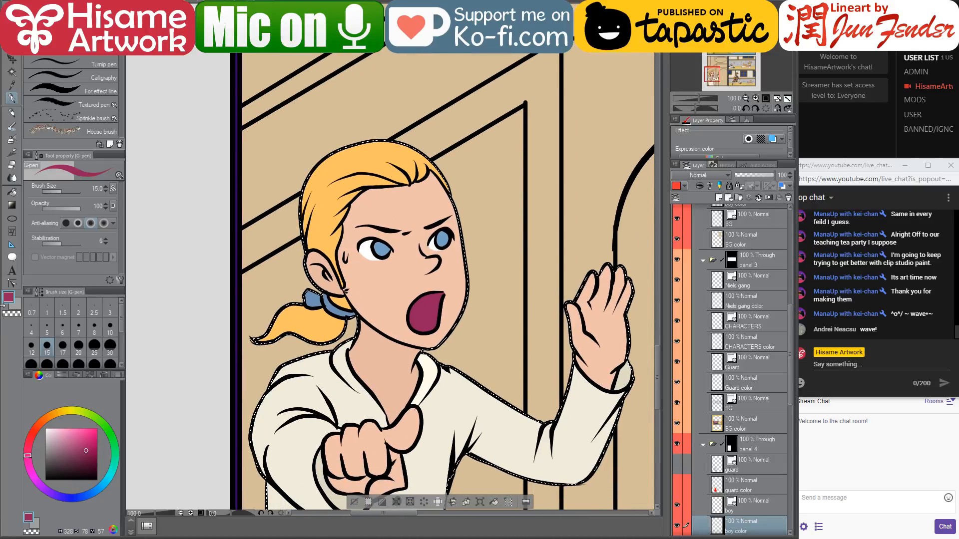
key(y)
scroll(404, 403, up, 4)
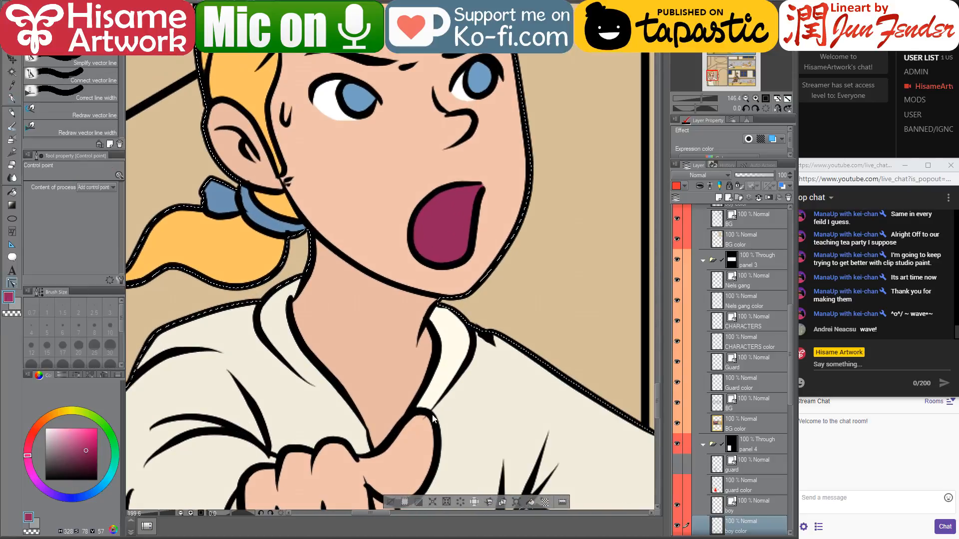
key(alt+])
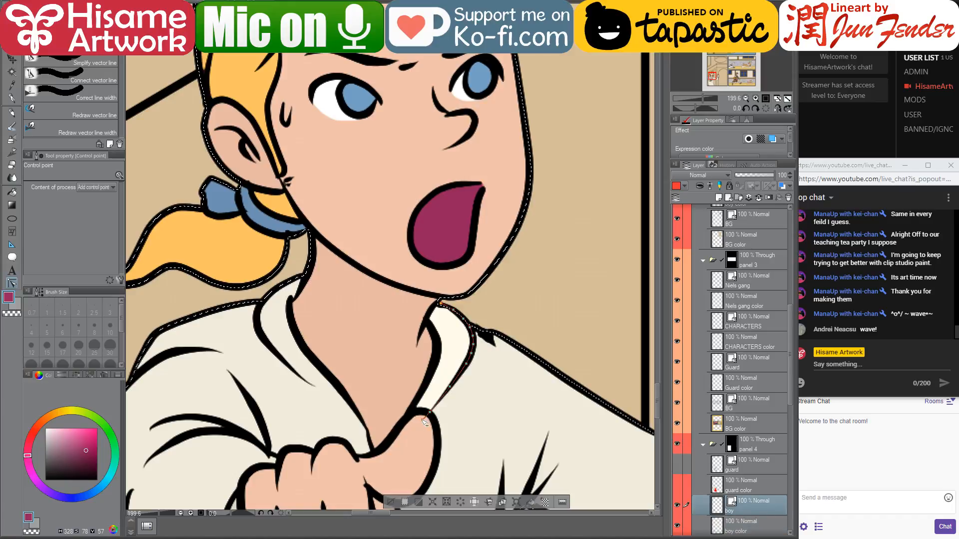
drag(429, 442, 460, 330)
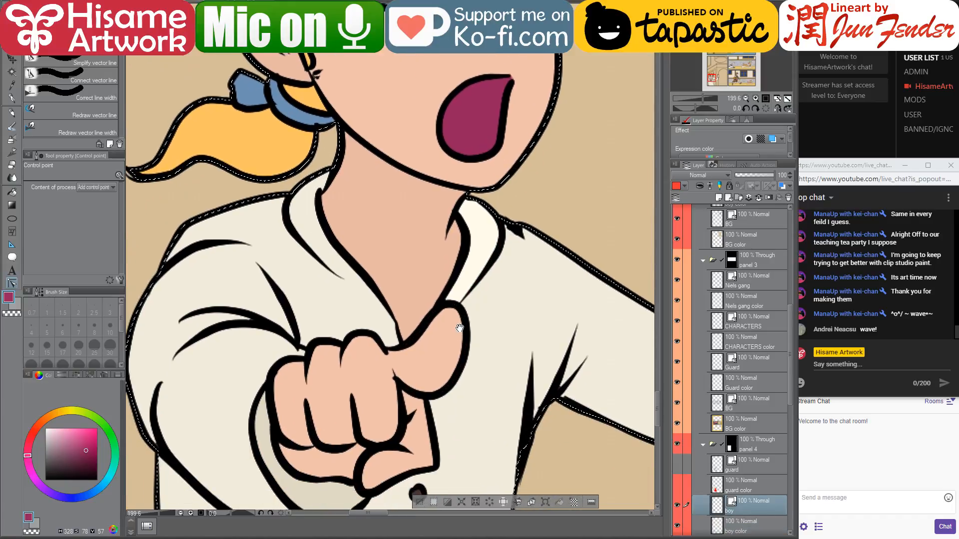
drag(447, 59, 439, 304)
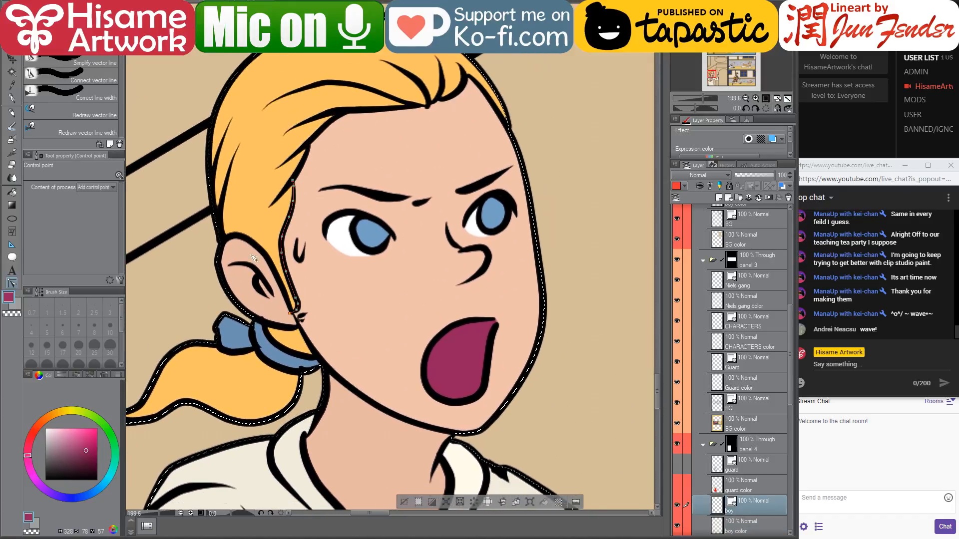
click(11, 112)
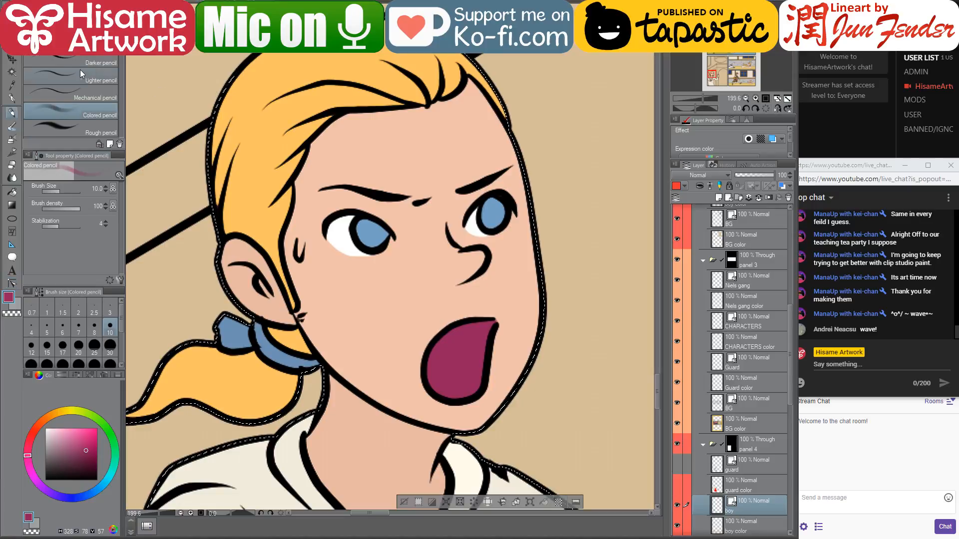
- Paint the sweat drop on the boy's temple light blue on the boy color layer, using the G-pen at brush size 8
key(p)
scroll(270, 192, up, 4)
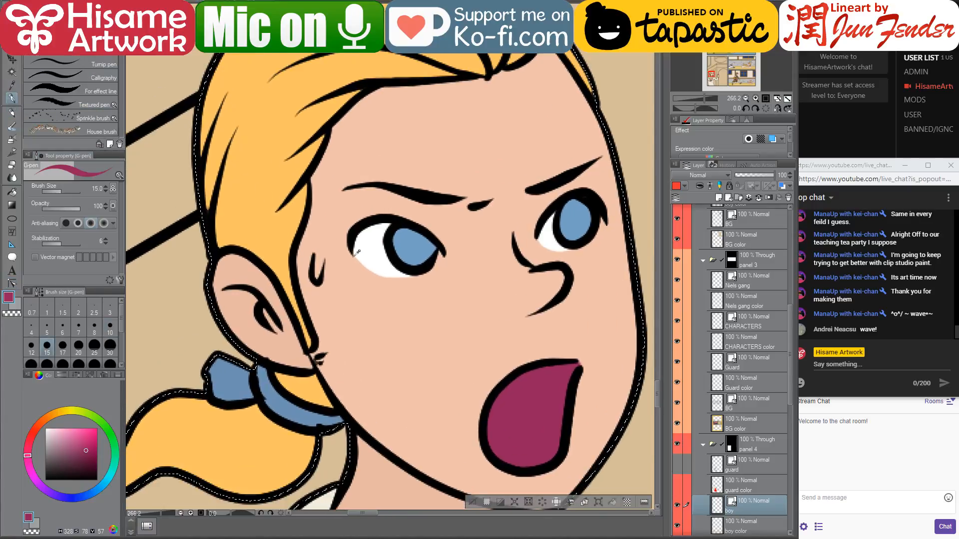
scroll(327, 300, down, 2)
click(95, 491)
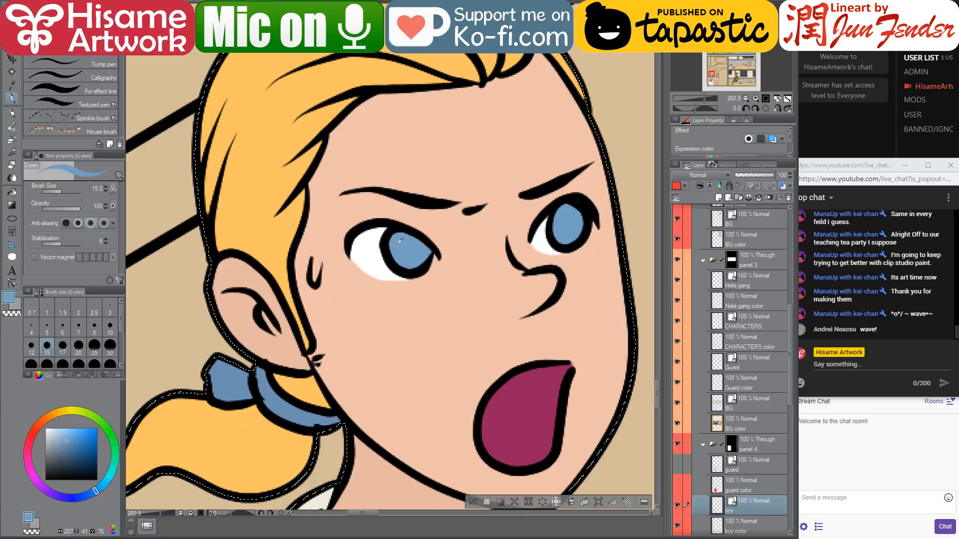
click(57, 430)
click(61, 428)
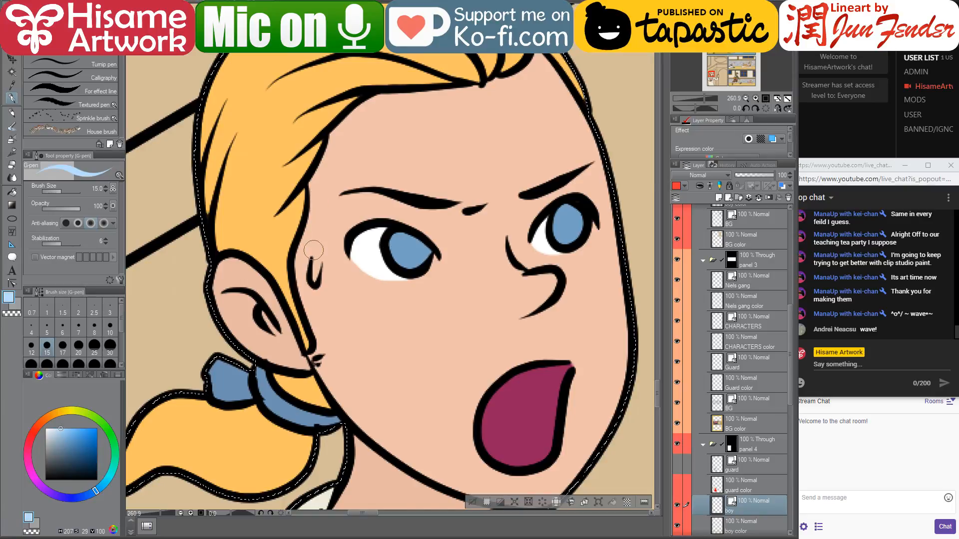
key(bracketleft)
key(bracketleft)
key(bracketleft)
drag(316, 259, 314, 282)
key(ctrl+z)
scroll(761, 434, down, 3)
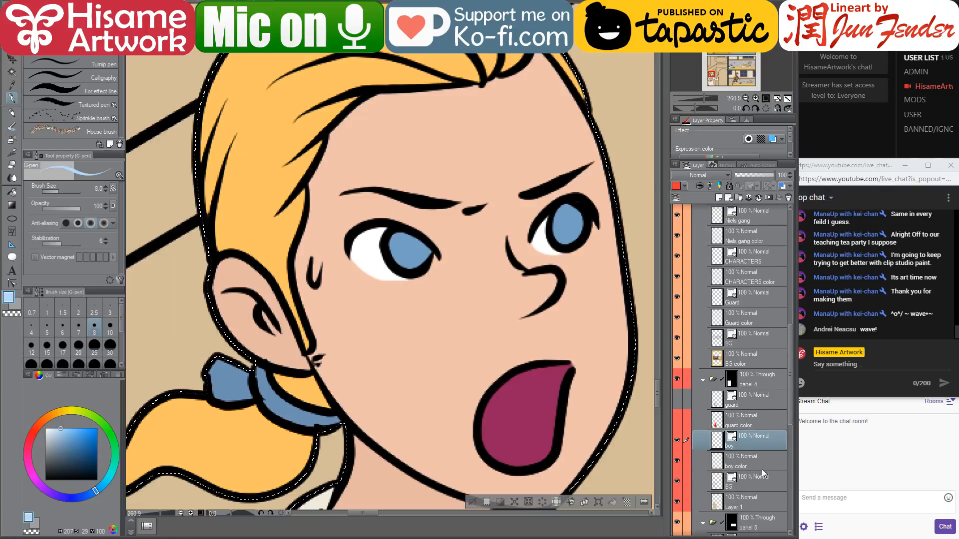
click(749, 462)
drag(314, 260, 315, 281)
- Hide panel 4's boy and boy color layers and clear the selection
scroll(319, 269, down, 6)
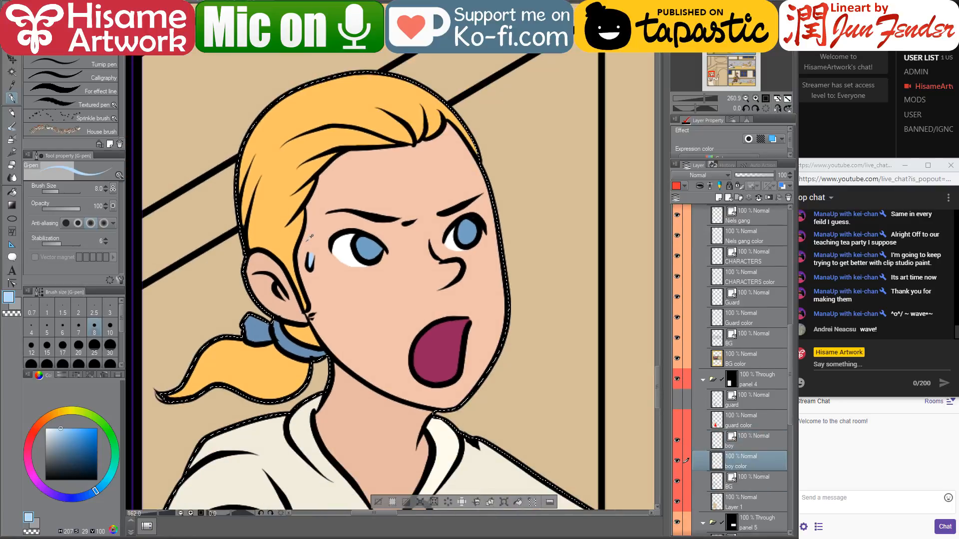
scroll(432, 227, down, 2)
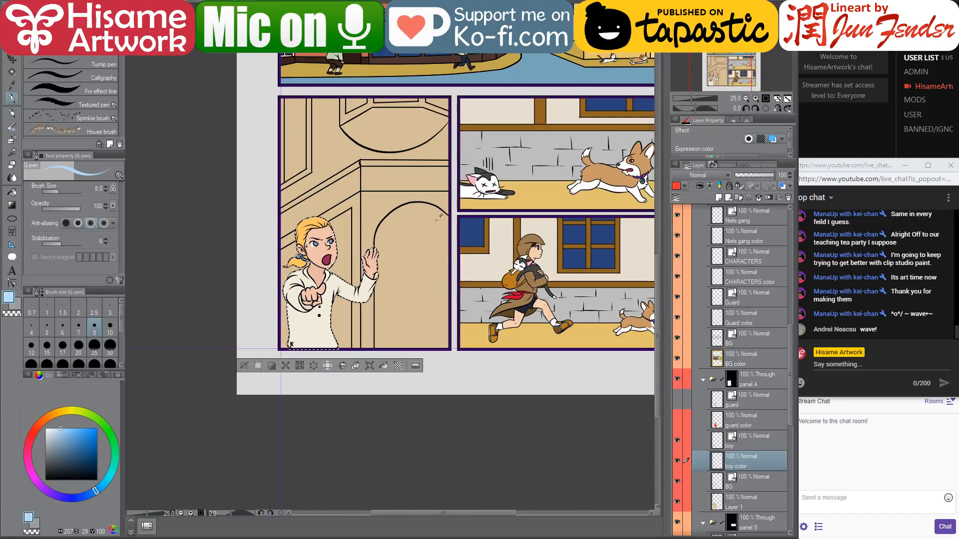
scroll(432, 228, up, 3)
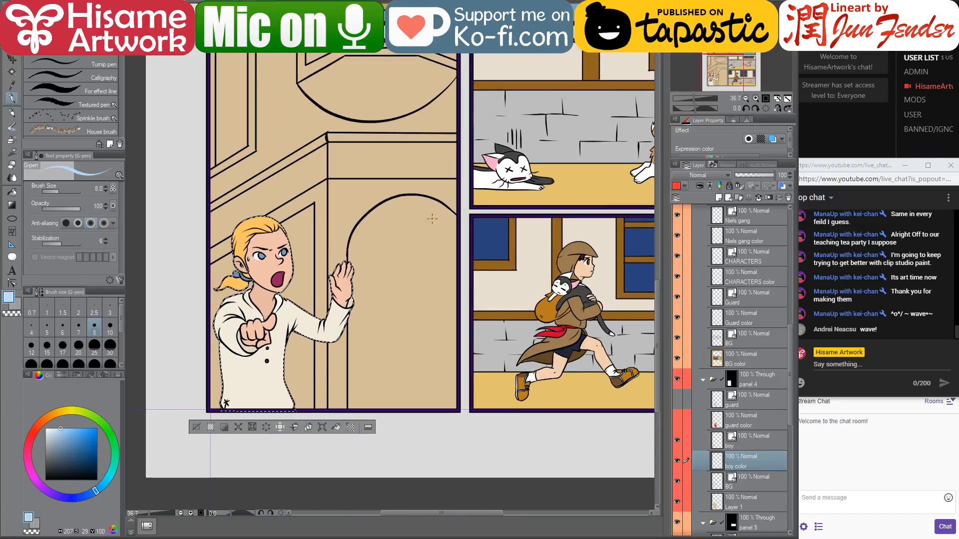
click(677, 439)
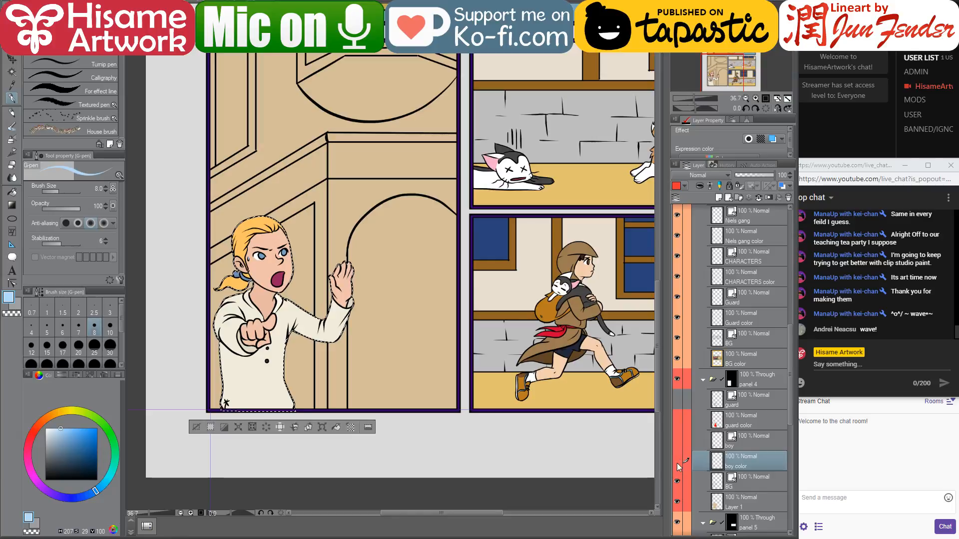
click(677, 460)
key(ctrl+d)
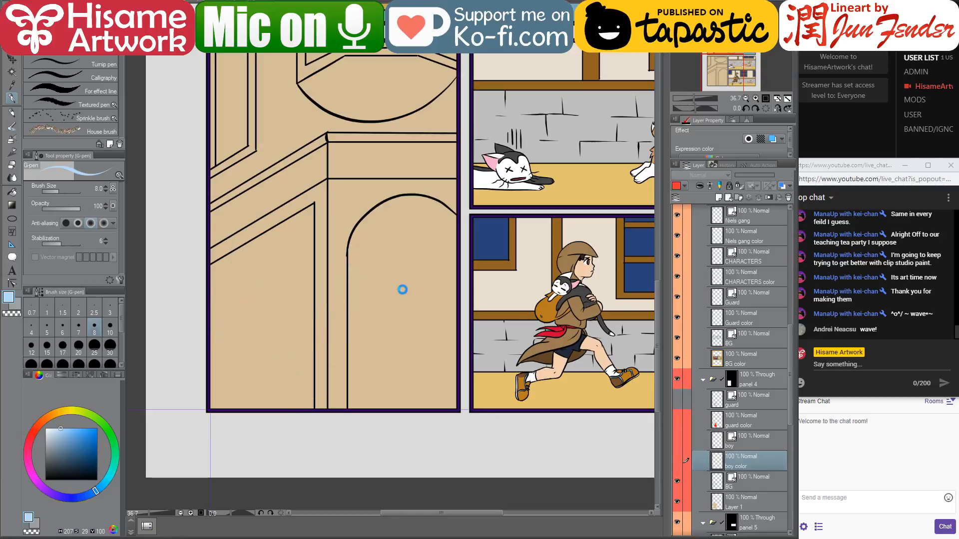
- On panel 4's Layer 1, fill the archway with the dark blue sampled from the shop windows in the panel above
drag(421, 250, 457, 369)
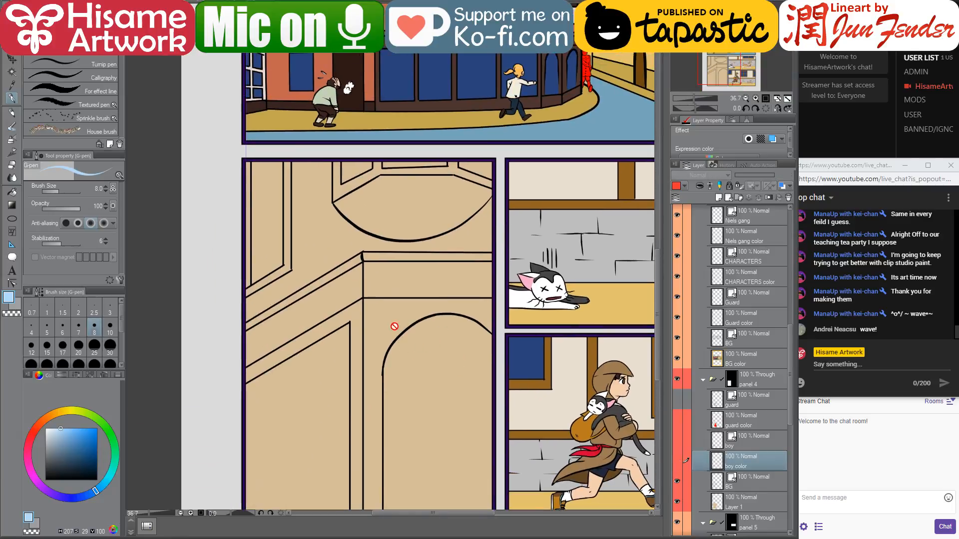
scroll(394, 326, down, 3)
scroll(453, 273, up, 1)
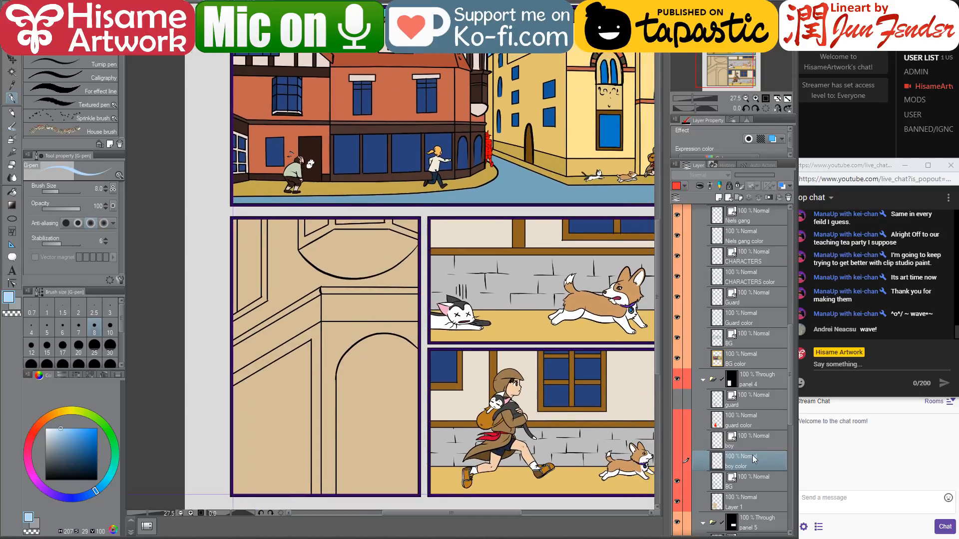
scroll(757, 475, down, 1)
click(741, 494)
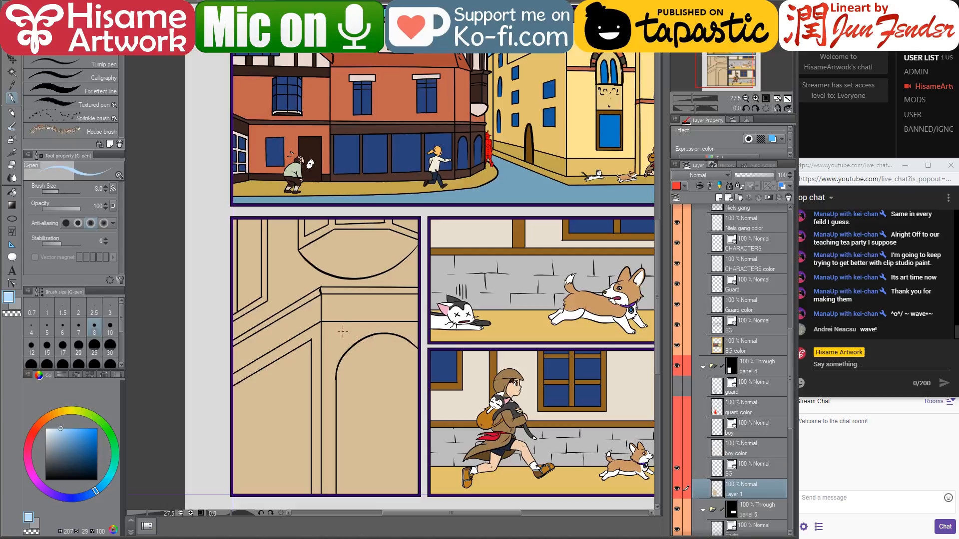
key(o)
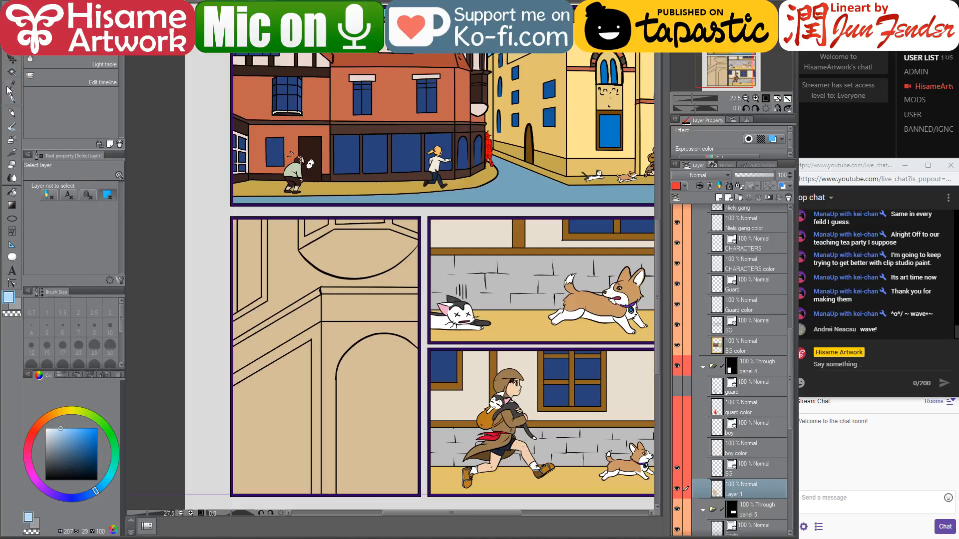
click(12, 191)
scroll(398, 155, up, 2)
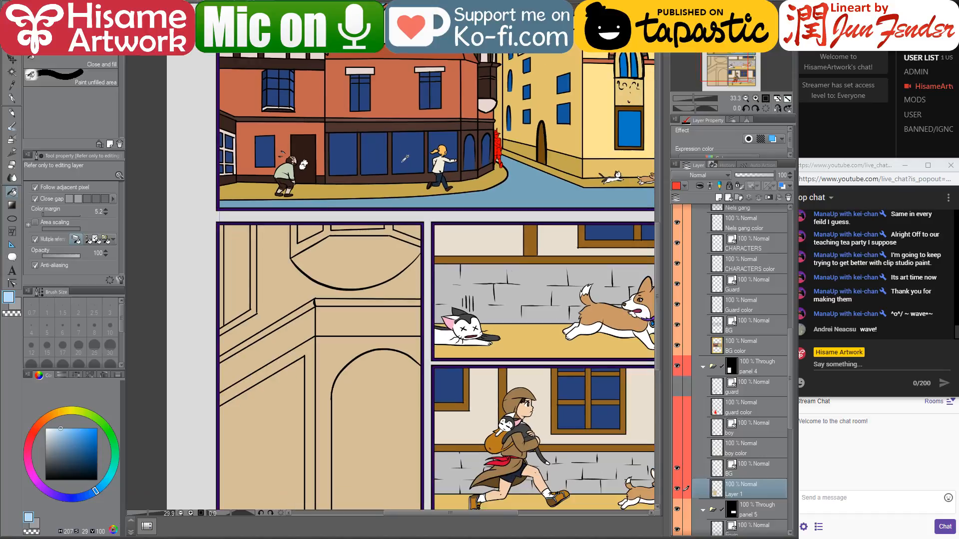
alt+click(475, 146)
click(368, 431)
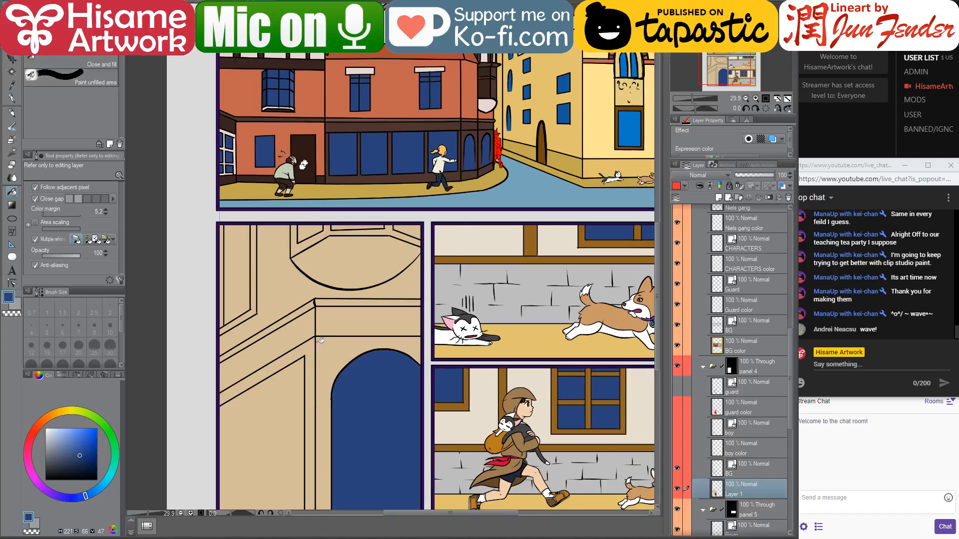
- Brighten the blue to a value of 60 and refill panel 4's archway with it
drag(321, 342, 368, 275)
key(ctrl+z)
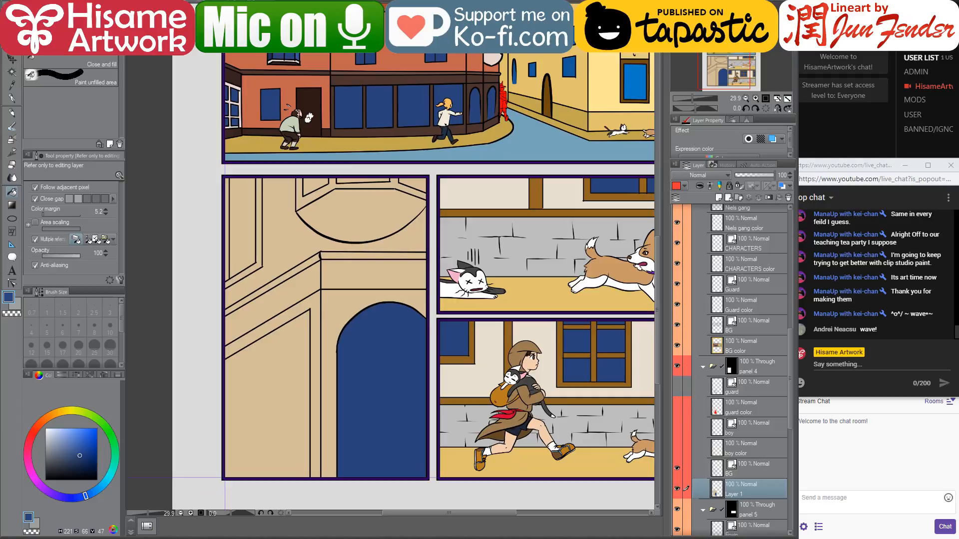
click(78, 449)
click(373, 342)
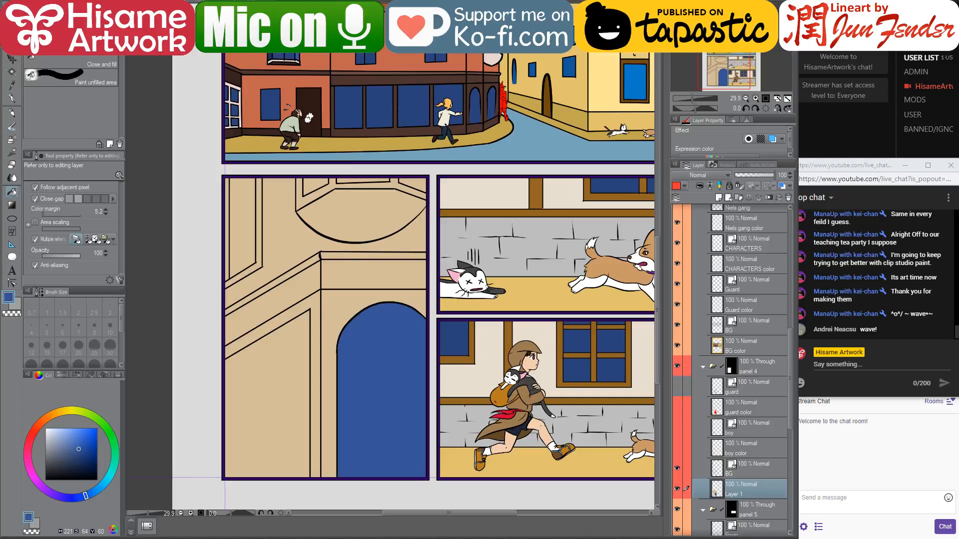
- Fill panel 4's lower-left recess and upper-left window with a darker navy blue at a value of 35
click(283, 382)
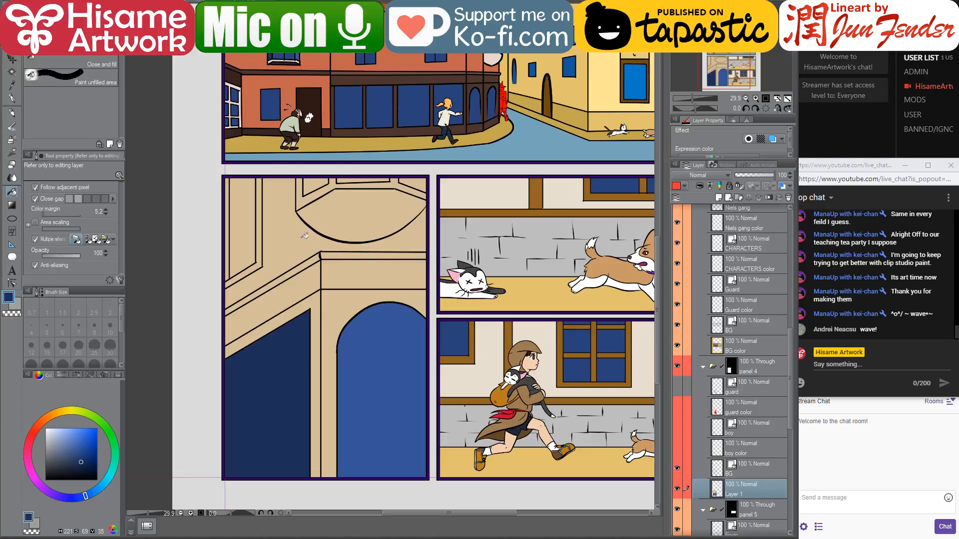
click(249, 224)
drag(249, 220, 249, 235)
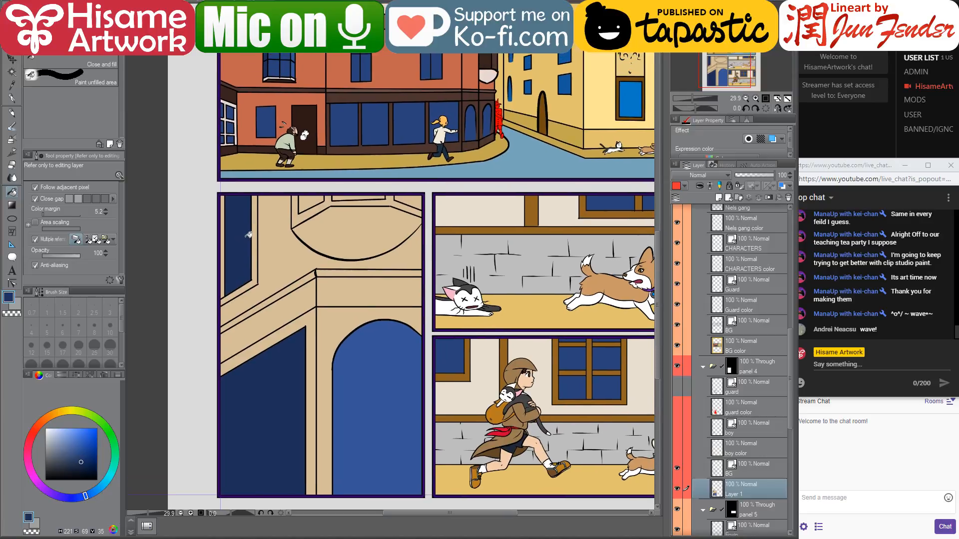
- Fill panel 4's rounded bay underside with the pale pink and its upper wall with the orange-red sampled from the building in panel 3
alt+click(490, 72)
click(348, 214)
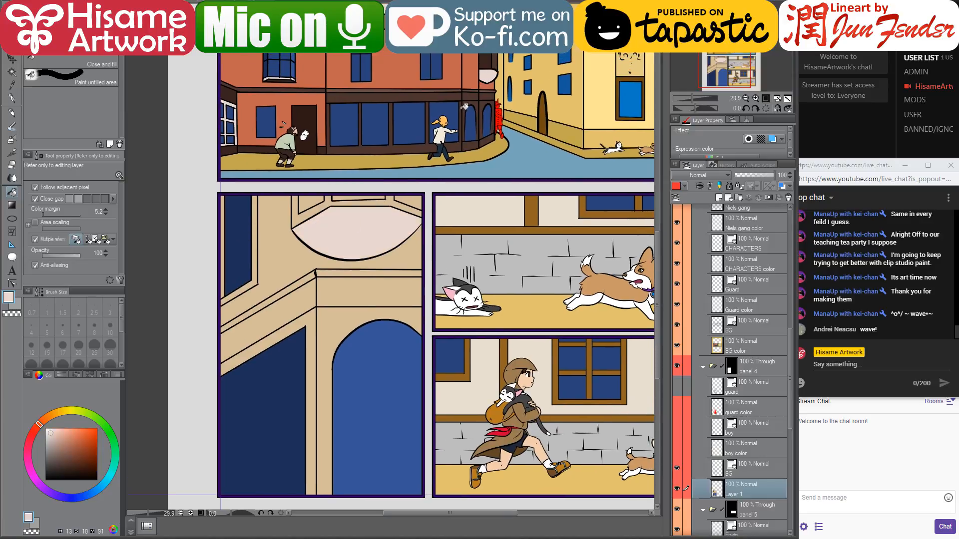
alt+click(497, 70)
click(309, 253)
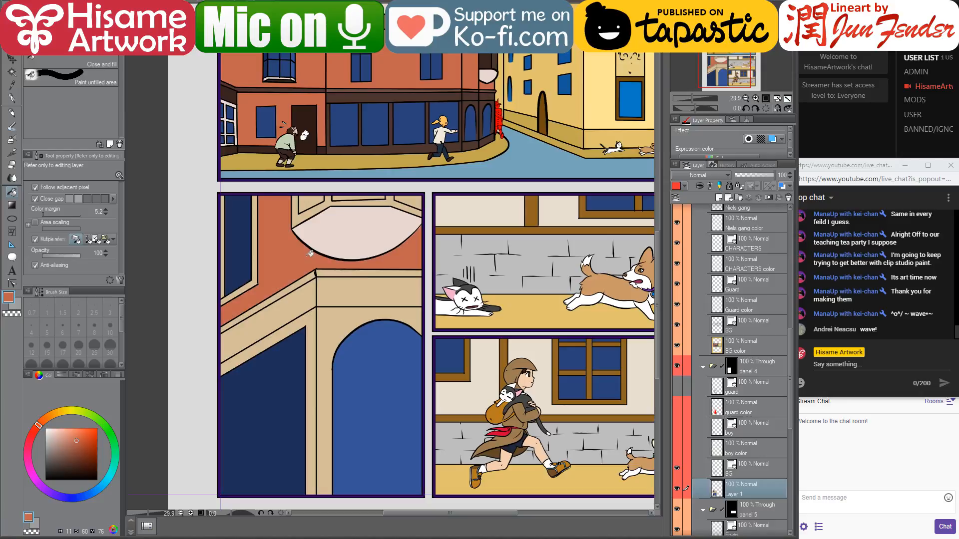
- Fill panel 4's thin ledge trim and upper-left window frame with the brown sampled from panel 3's building trim
alt+click(357, 87)
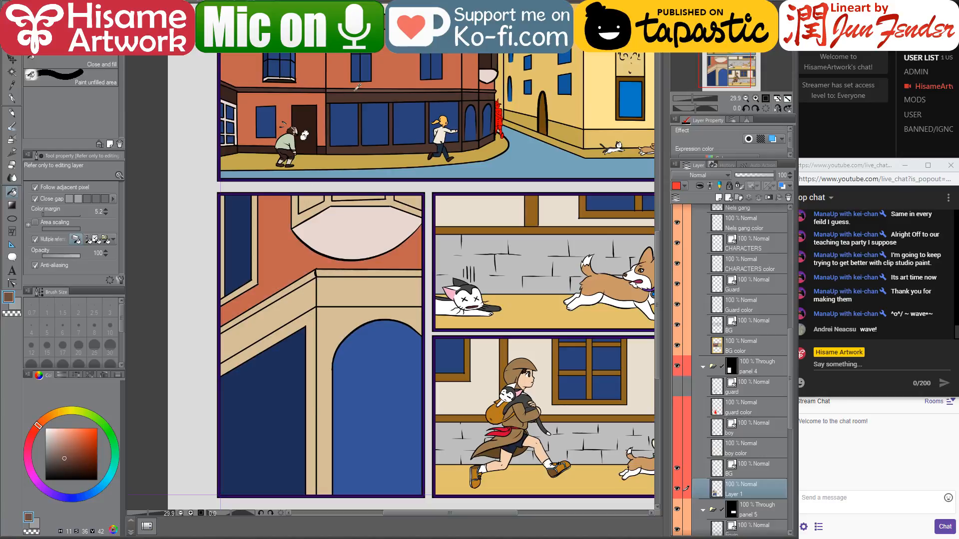
click(335, 270)
click(316, 274)
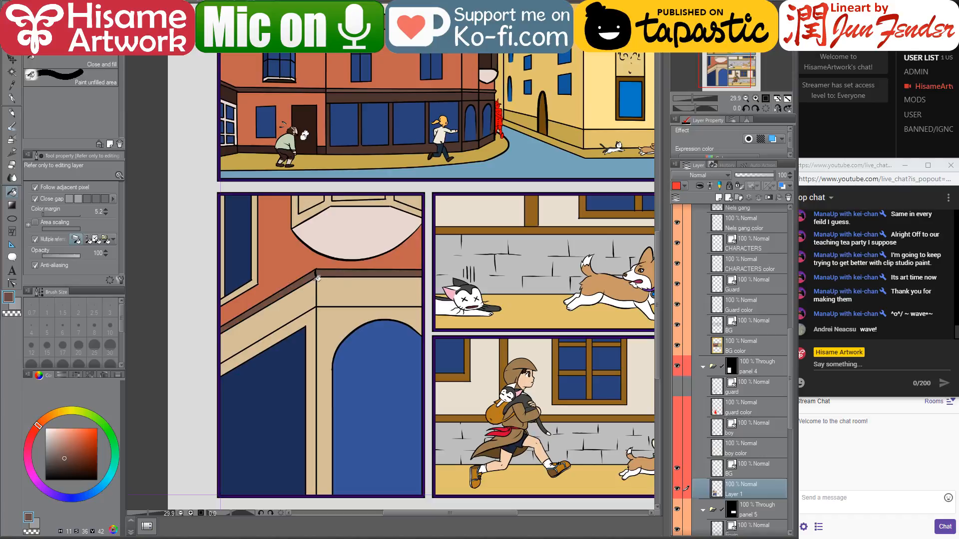
click(258, 241)
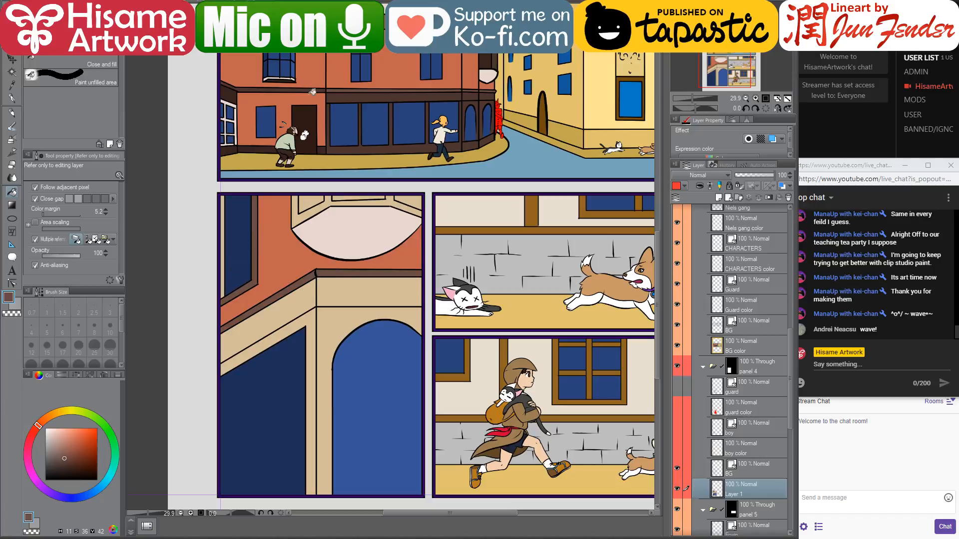
alt+click(225, 96)
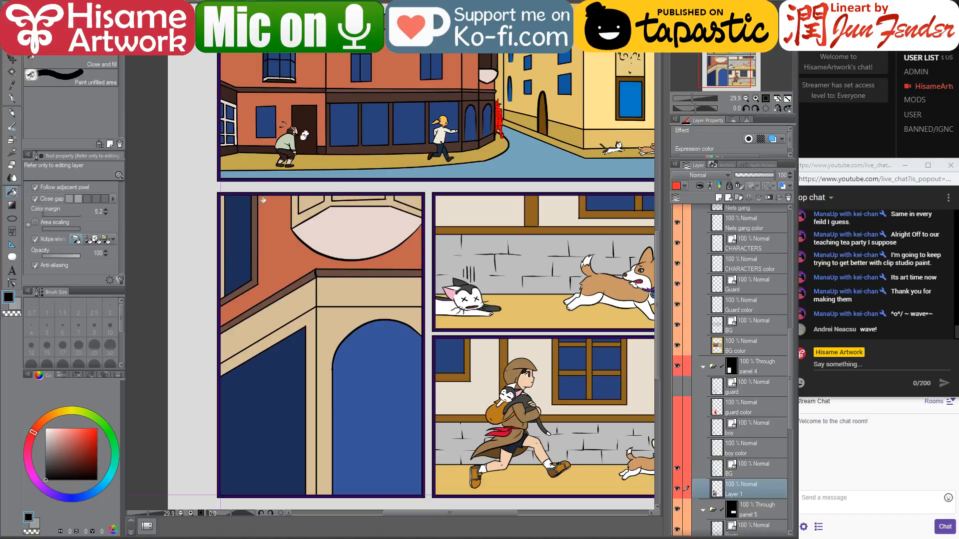
click(227, 271)
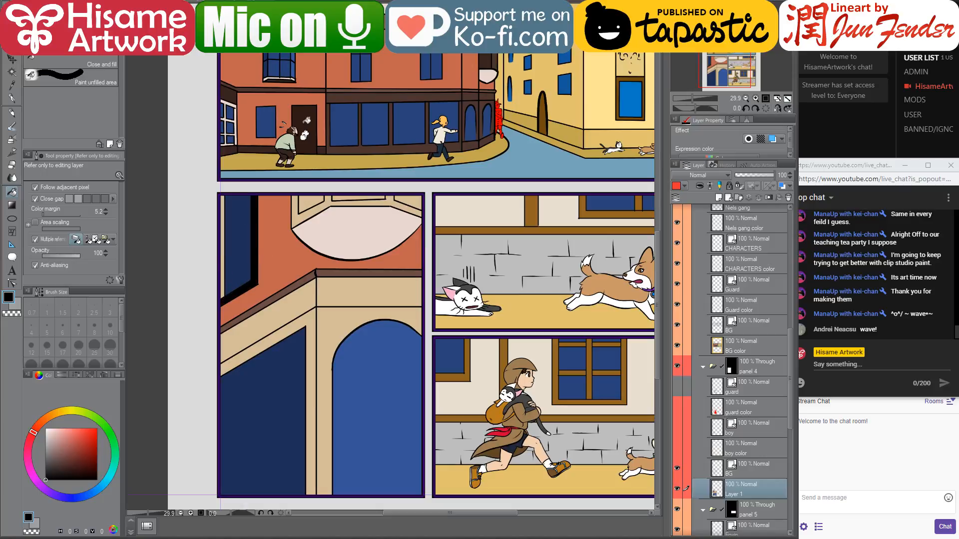
key(ctrl+z)
- Refill panel 4's upper-left window frame with the darker brown from panel 3's shopfront, at a value of 30
alt+click(305, 112)
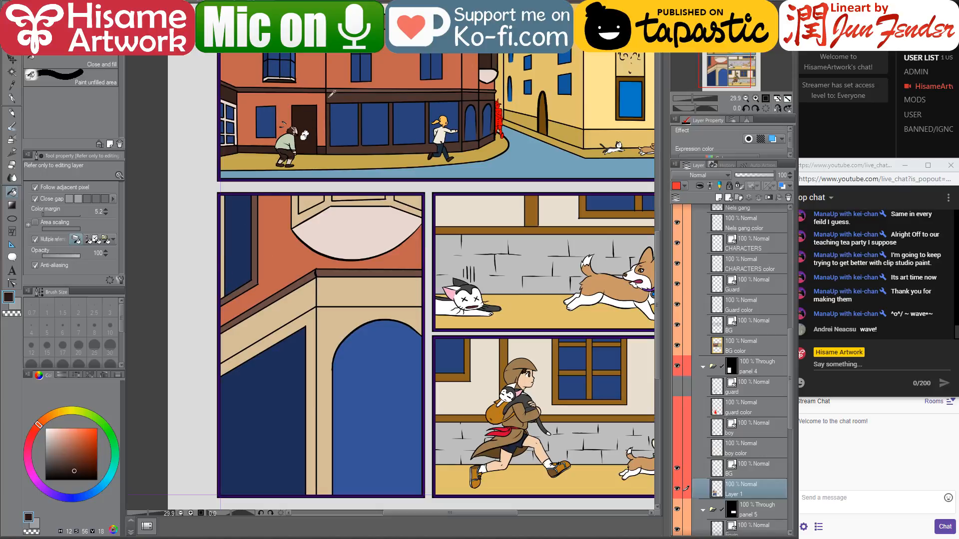
click(255, 243)
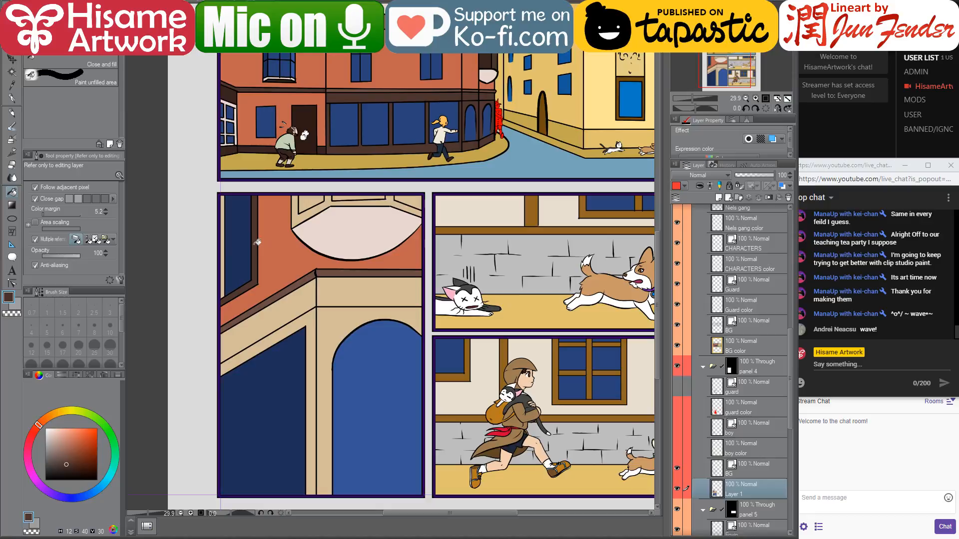
click(223, 249)
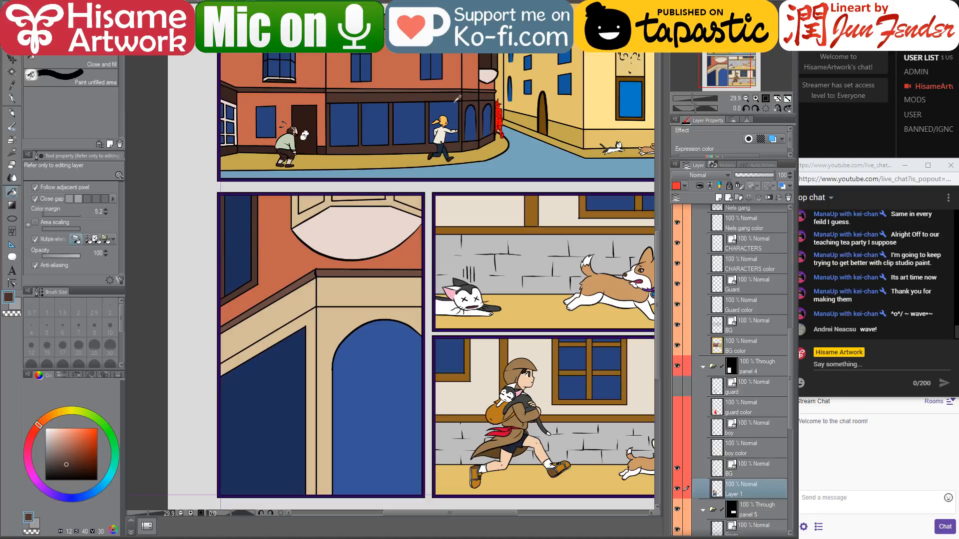
- Fill the front band under panel 4's ledge and the wall around the archway with the same dark brown
click(367, 272)
scroll(345, 312, down, 3)
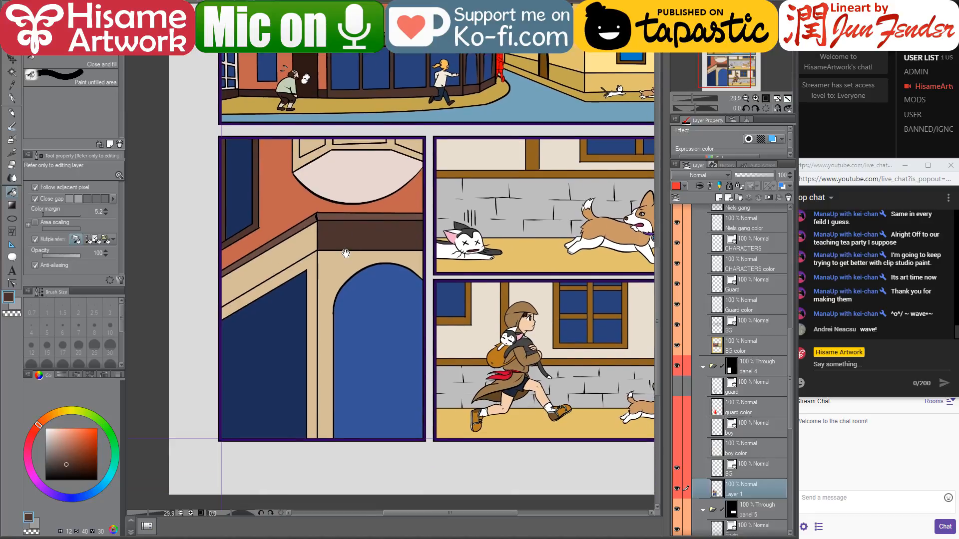
scroll(345, 311, up, 1)
click(315, 241)
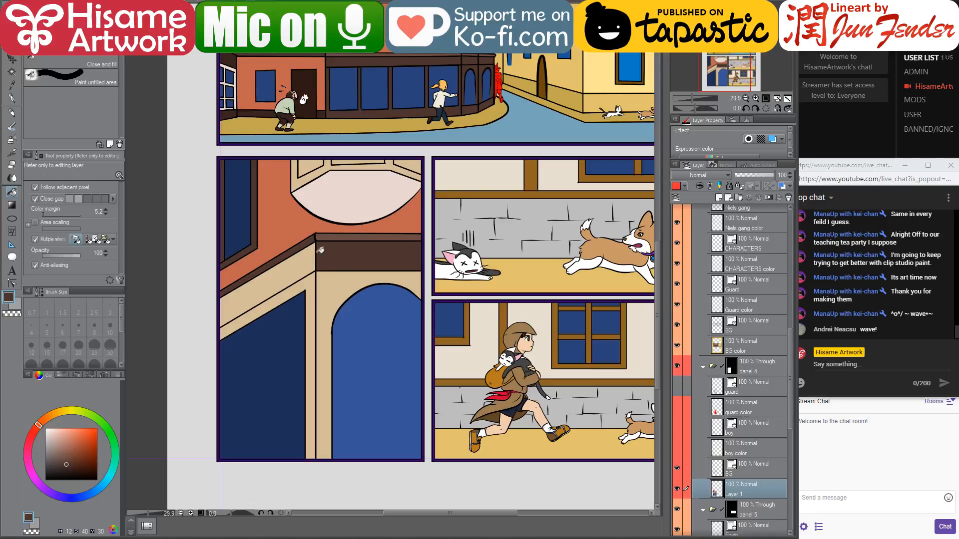
click(339, 293)
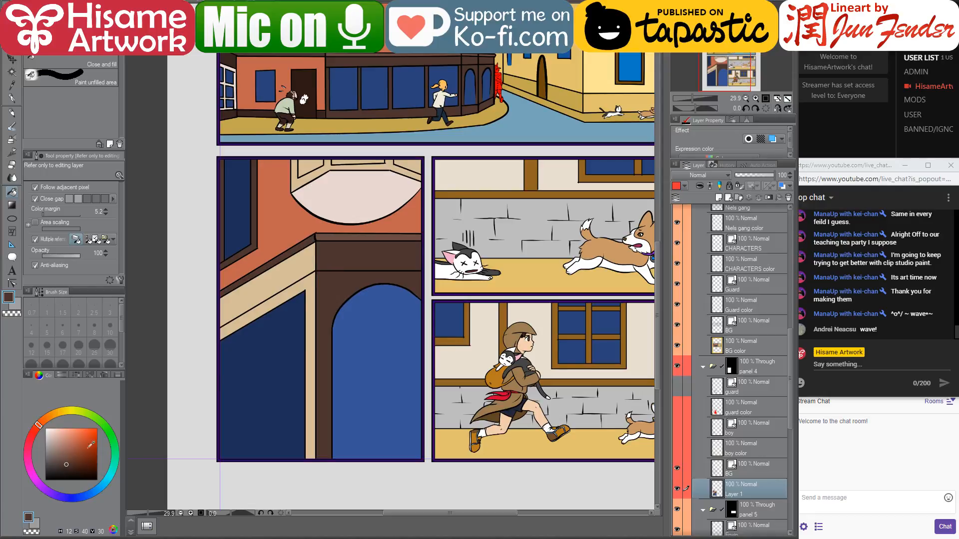
- Darken panel 4's front band and lower-left recess surround with brown at a value of 24, and its slanted side band at a value of 17
click(68, 467)
click(339, 252)
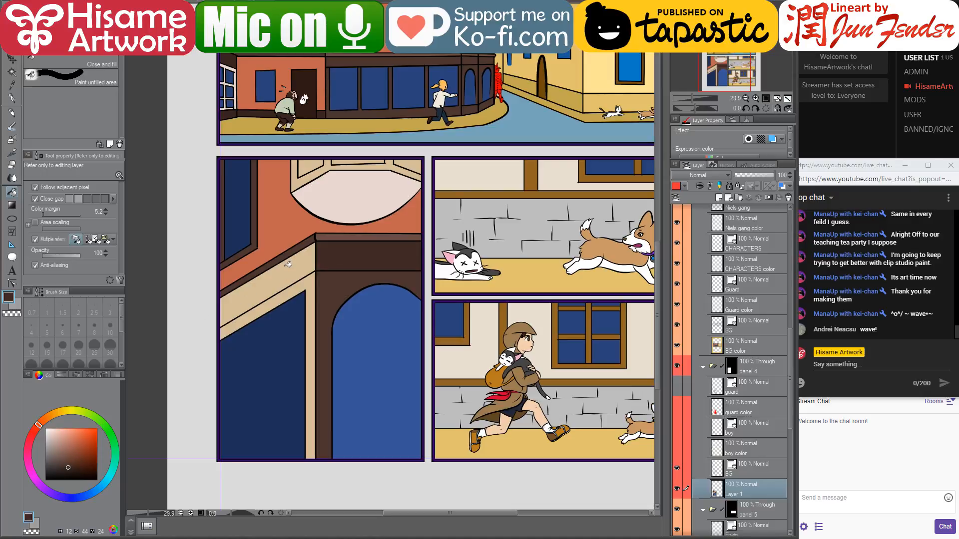
click(71, 472)
click(259, 286)
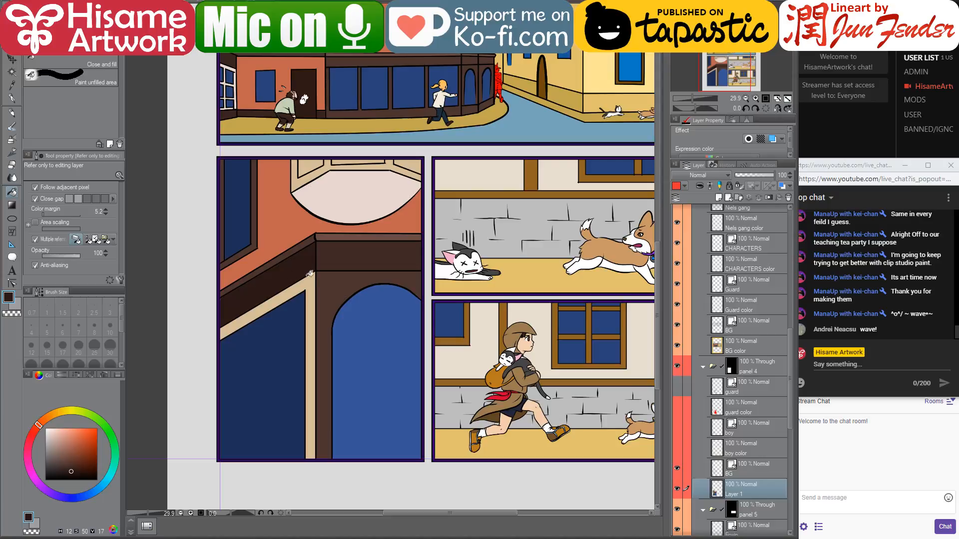
alt+click(332, 265)
click(312, 280)
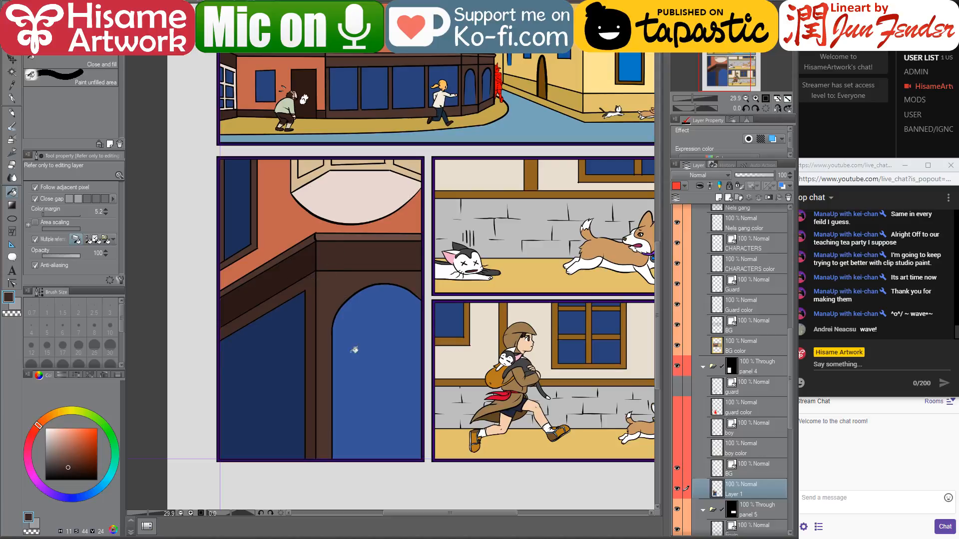
- Fill the frame of panel 4's bay window with the dark brown at a value of 30
scroll(346, 312, up, 3)
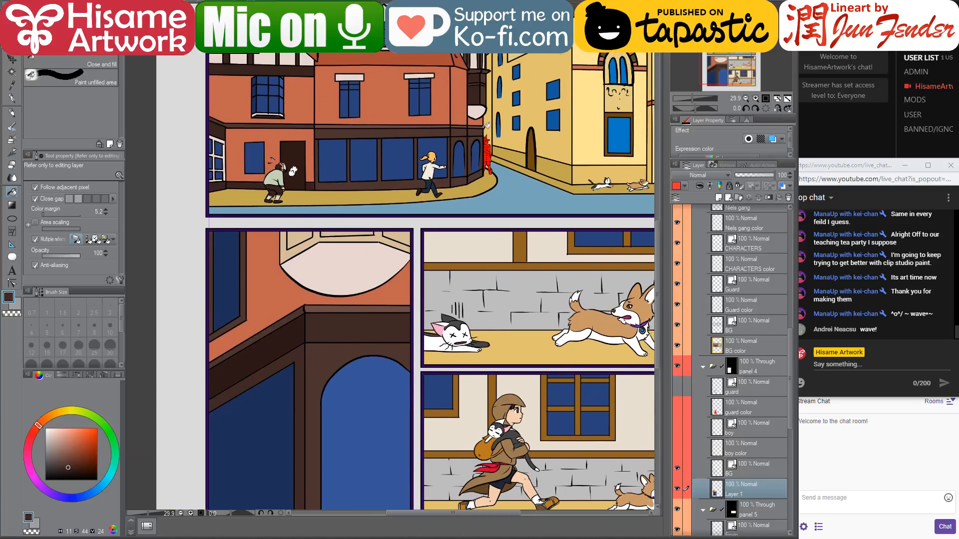
alt+click(485, 95)
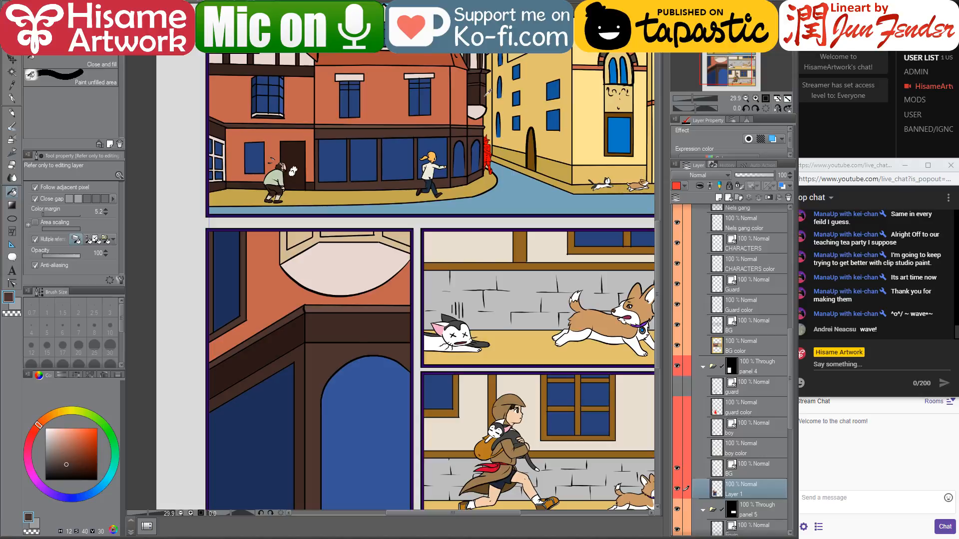
alt+click(347, 324)
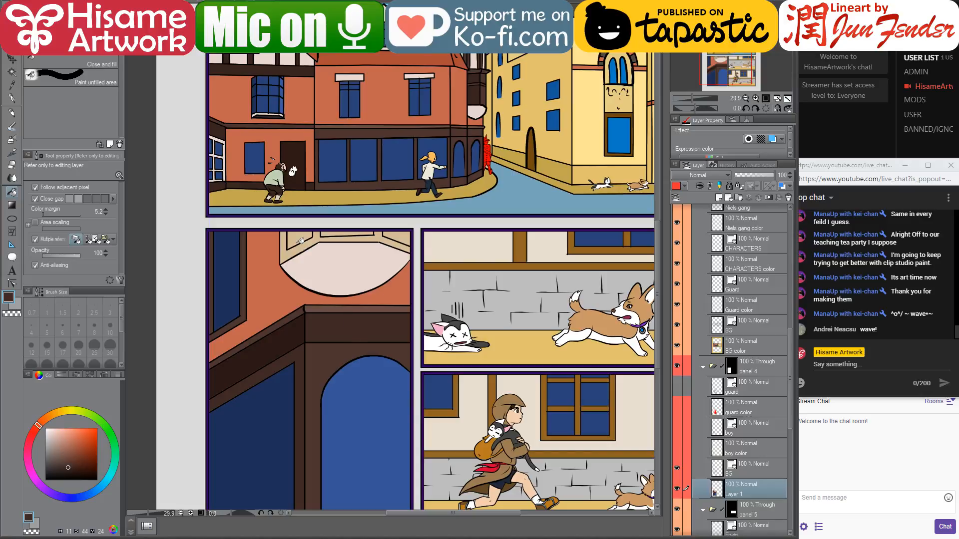
alt+click(329, 344)
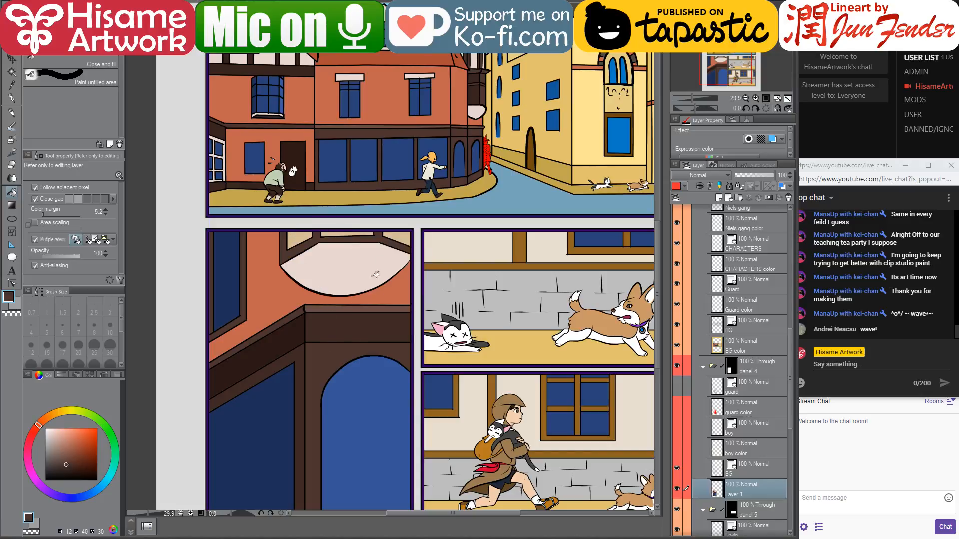
- Fill the bay window's panes with the archway's blue, and its left side pane with the recess's darker navy
alt+click(344, 374)
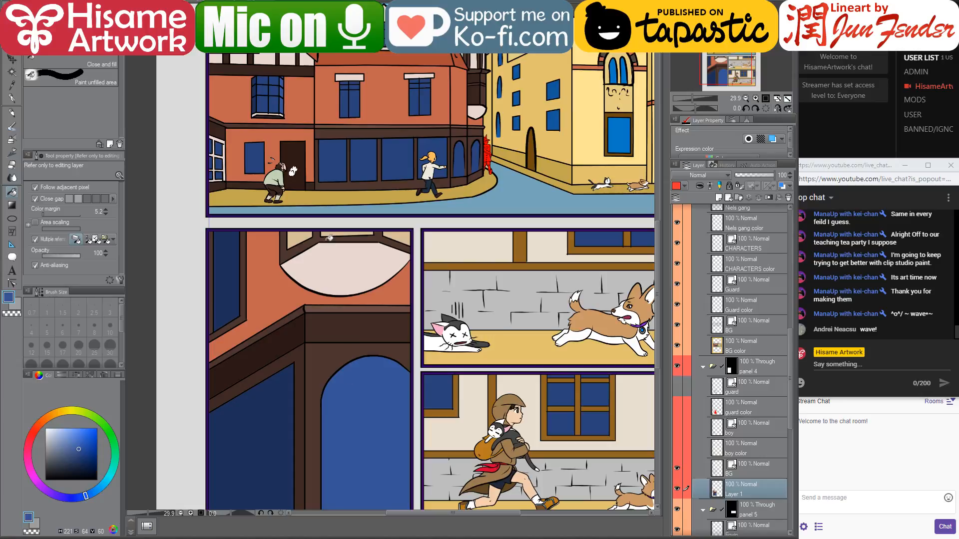
click(299, 233)
click(338, 232)
click(405, 234)
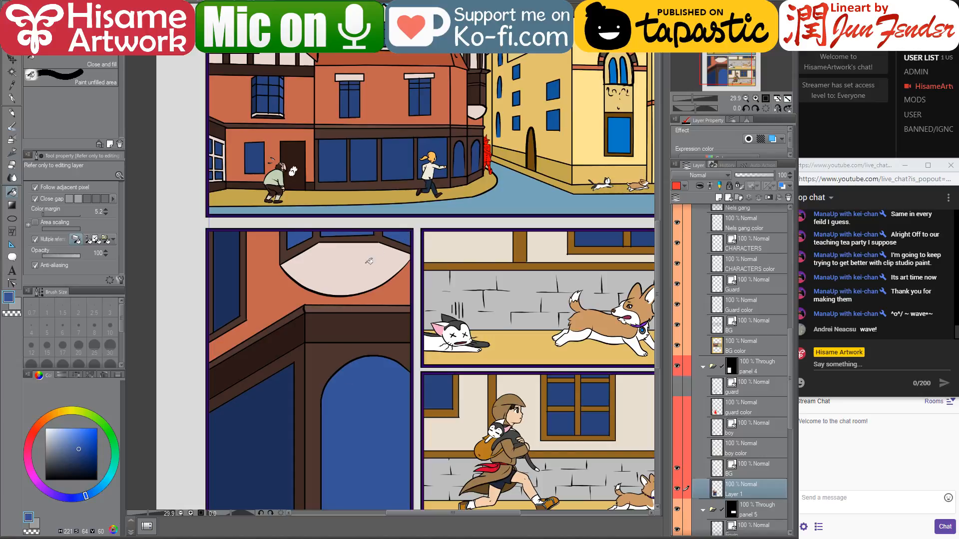
alt+click(277, 399)
click(300, 234)
- Show panel 4's guard, guard color, boy and boy color layers again
scroll(307, 388, down, 9)
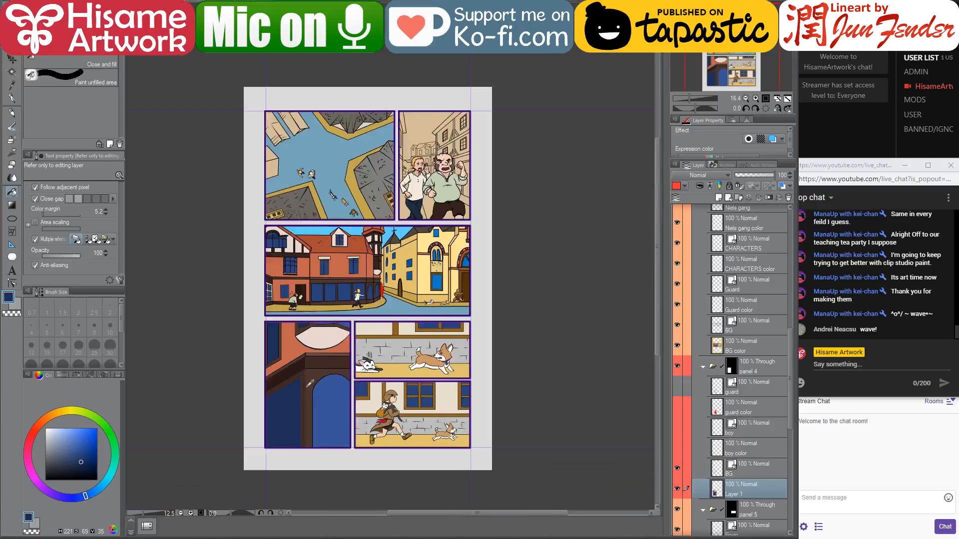
scroll(281, 444, up, 6)
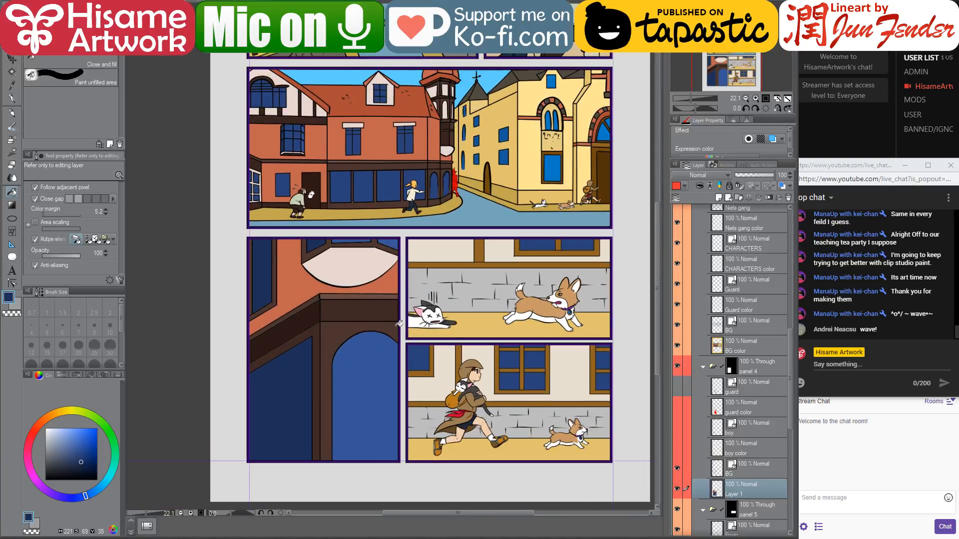
scroll(303, 369, up, 2)
scroll(303, 368, down, 3)
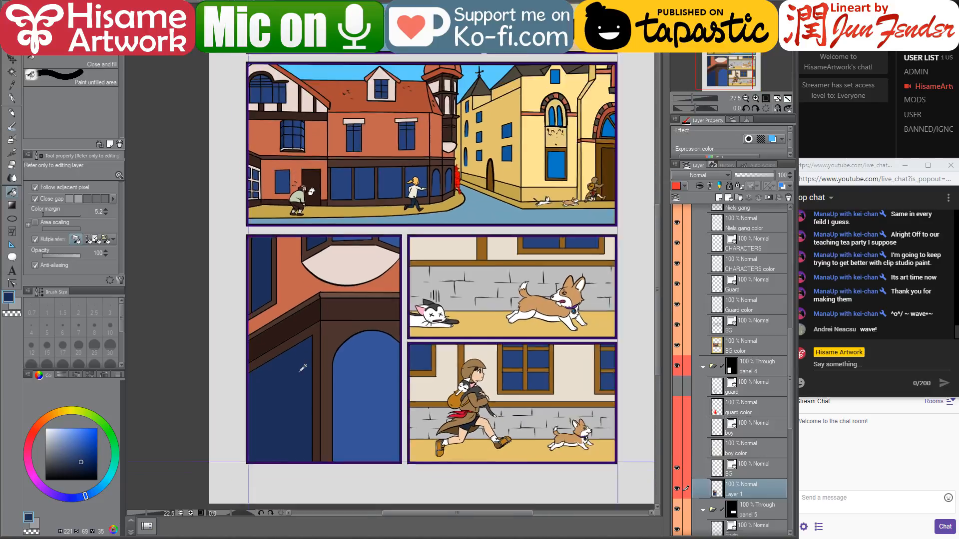
drag(676, 450, 683, 390)
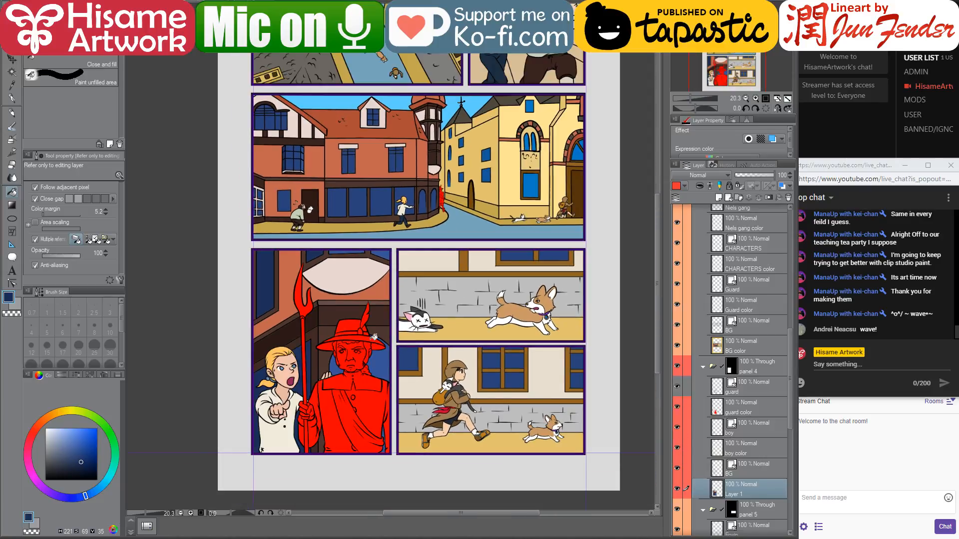
- Select panel 1's background color layer by picking its artwork on the canvas
drag(427, 306, 394, 317)
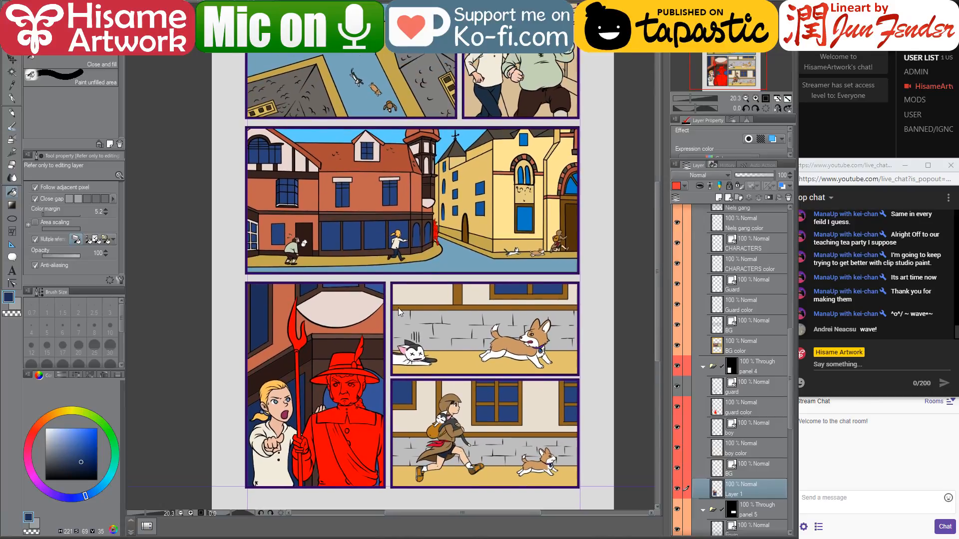
drag(549, 164, 564, 426)
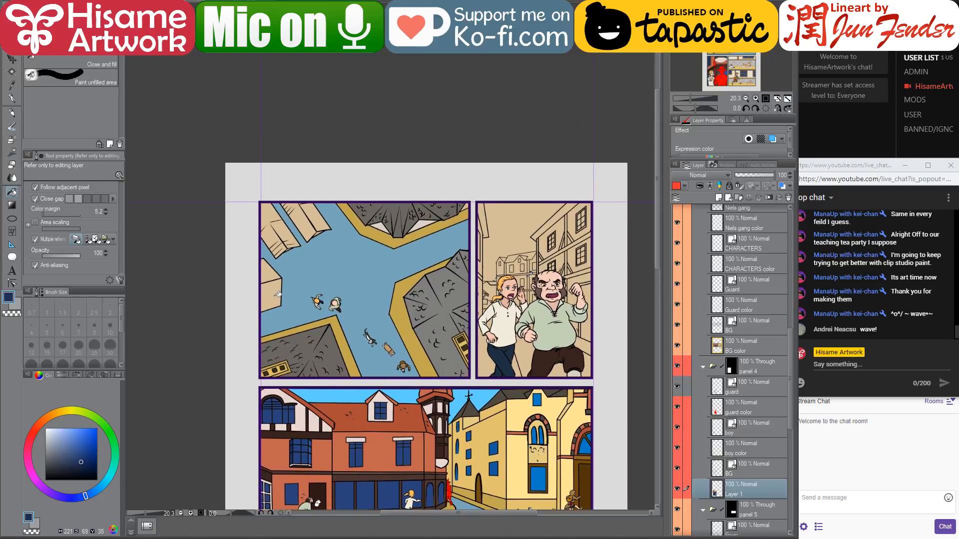
key(r)
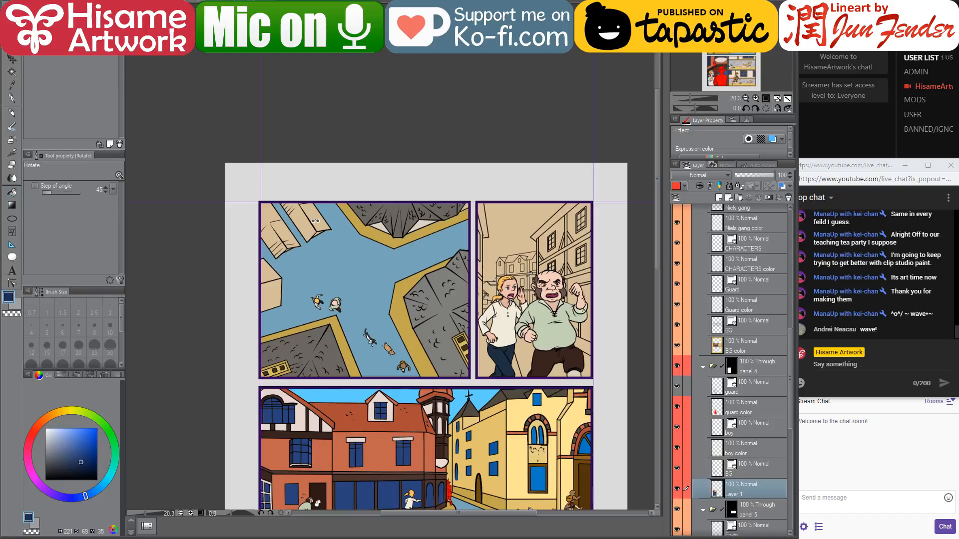
ctrl+shift+click(315, 221)
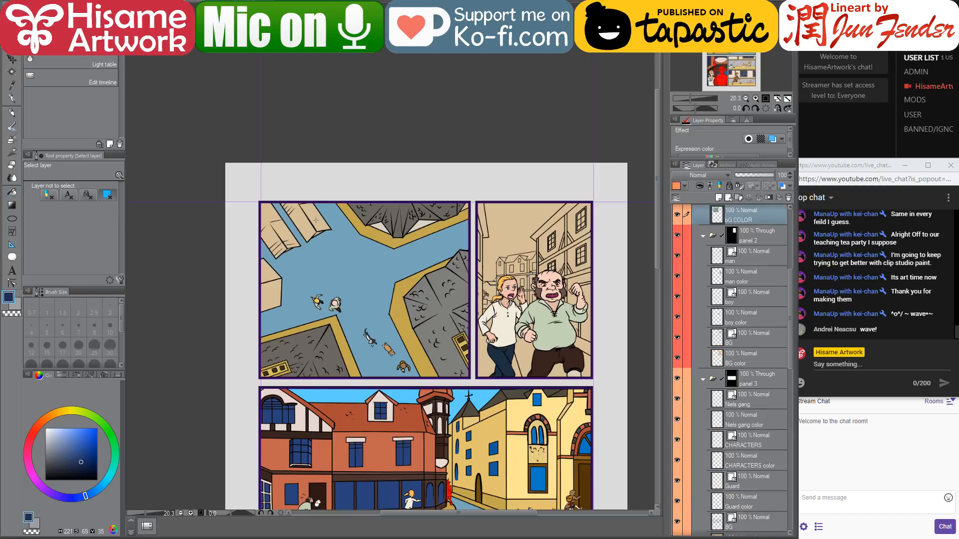
- Examine panel 1's street and figures up close and select panel 1's CHARACTERS layer
scroll(316, 220, up, 5)
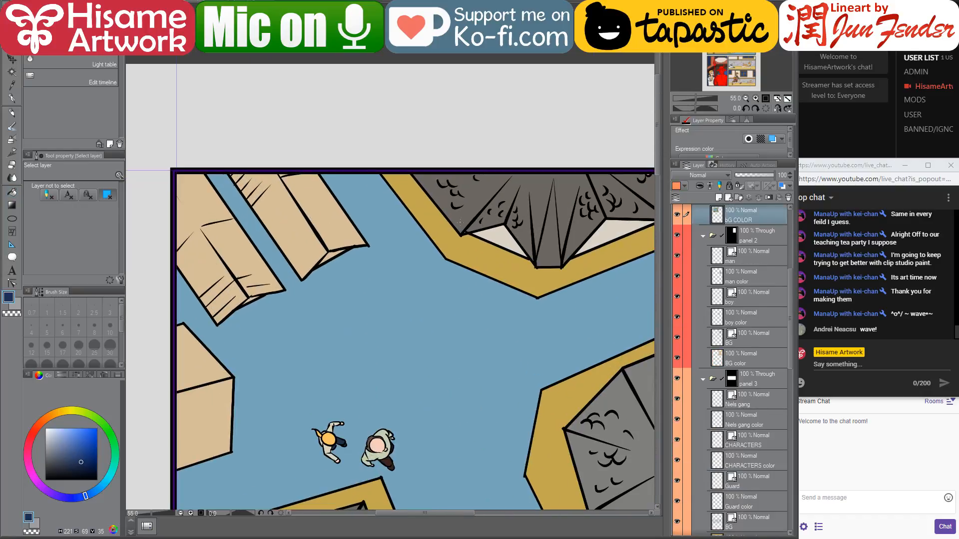
drag(477, 363, 445, 242)
scroll(755, 293, up, 1)
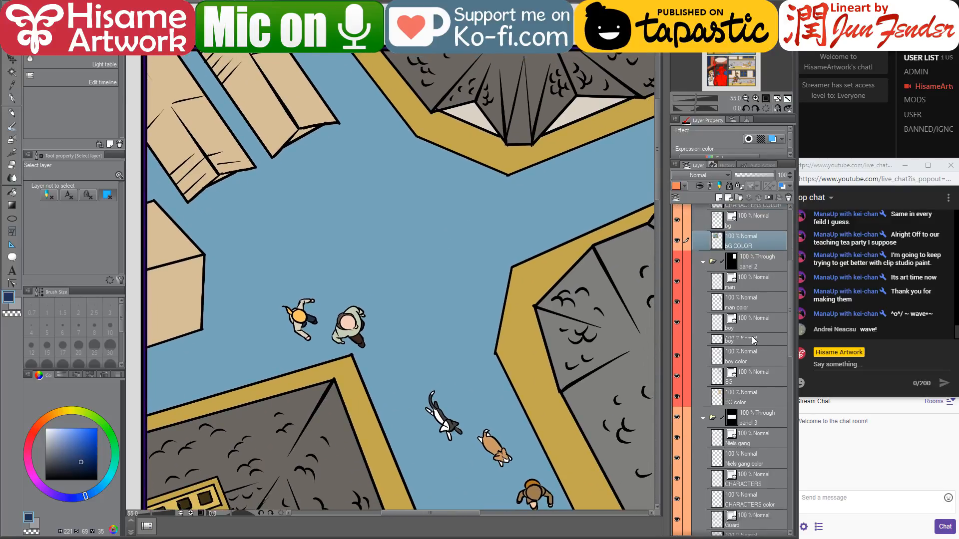
scroll(430, 285, down, 2)
scroll(430, 285, down, 2)
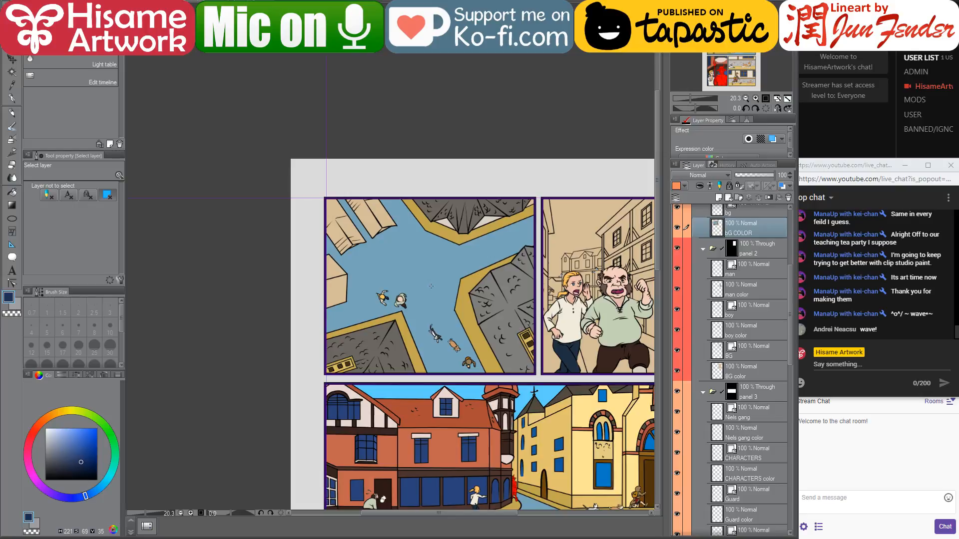
scroll(748, 302, up, 2)
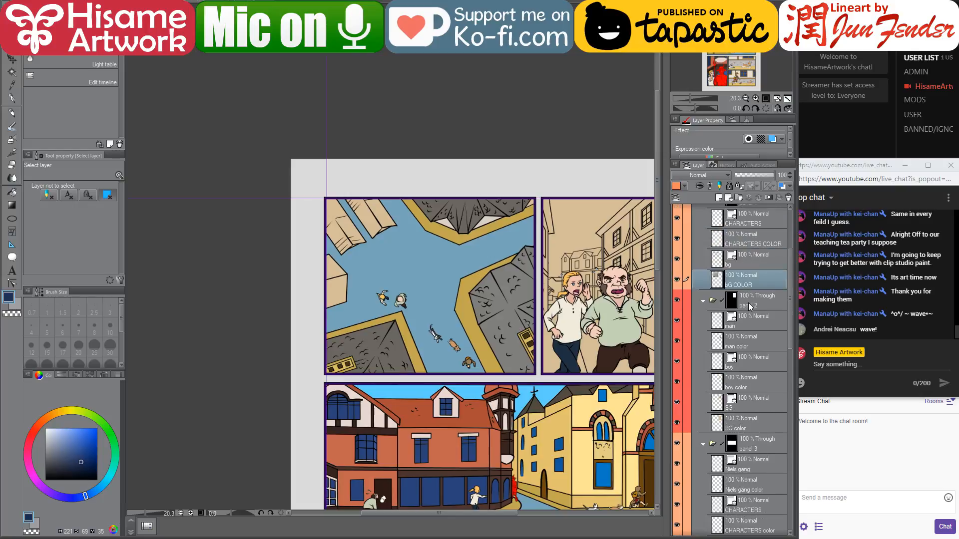
scroll(750, 286, up, 3)
click(746, 286)
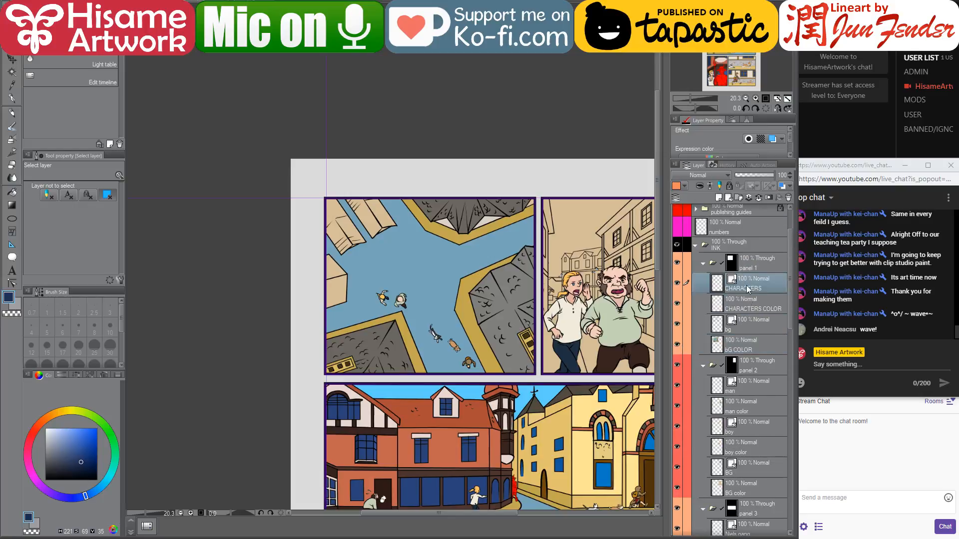
- Rotate and move the orange-haired and pale-green figures on panel 1's two CHARACTERS layers to the corner of the lower-left gray roof
ctrl+click(746, 303)
scroll(383, 325, up, 2)
scroll(381, 323, up, 2)
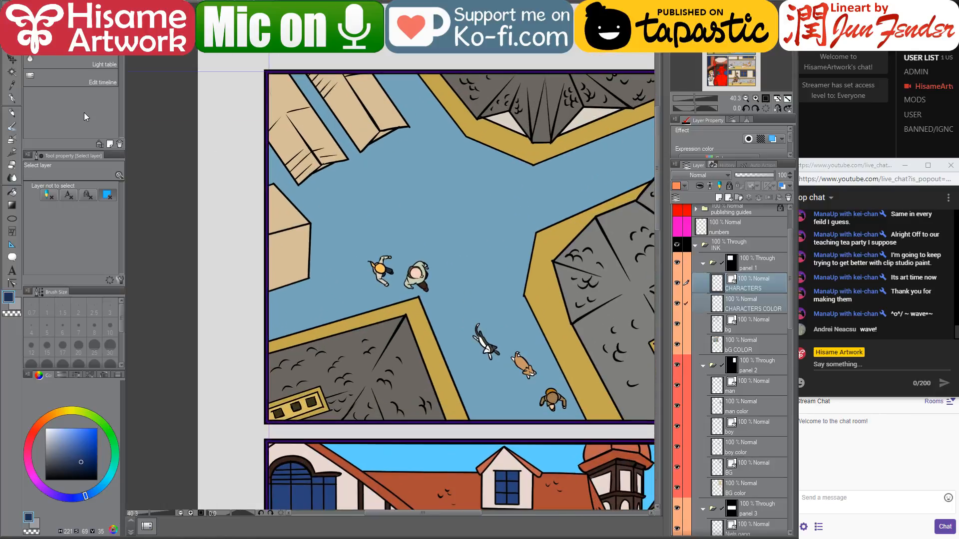
key(m)
drag(353, 236, 440, 316)
key(ctrl+t)
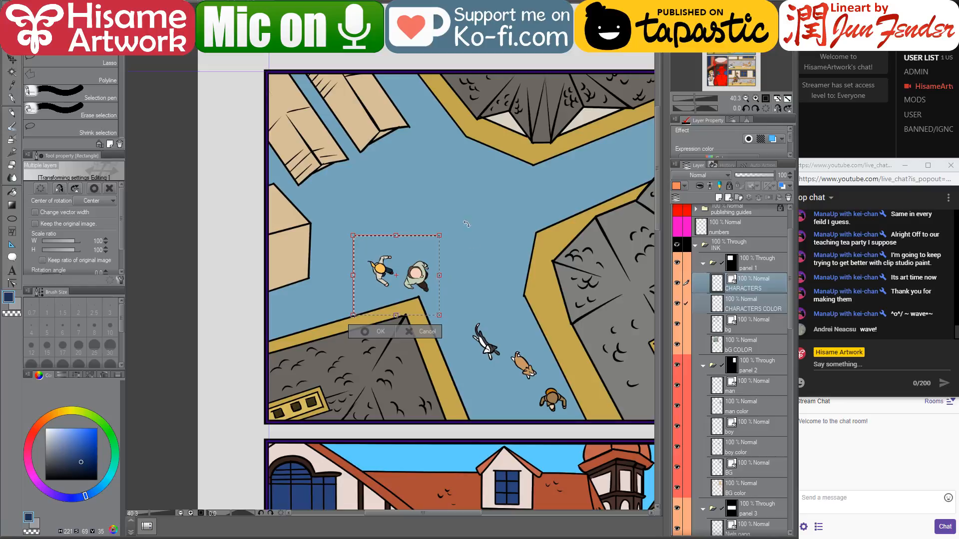
drag(466, 225, 452, 214)
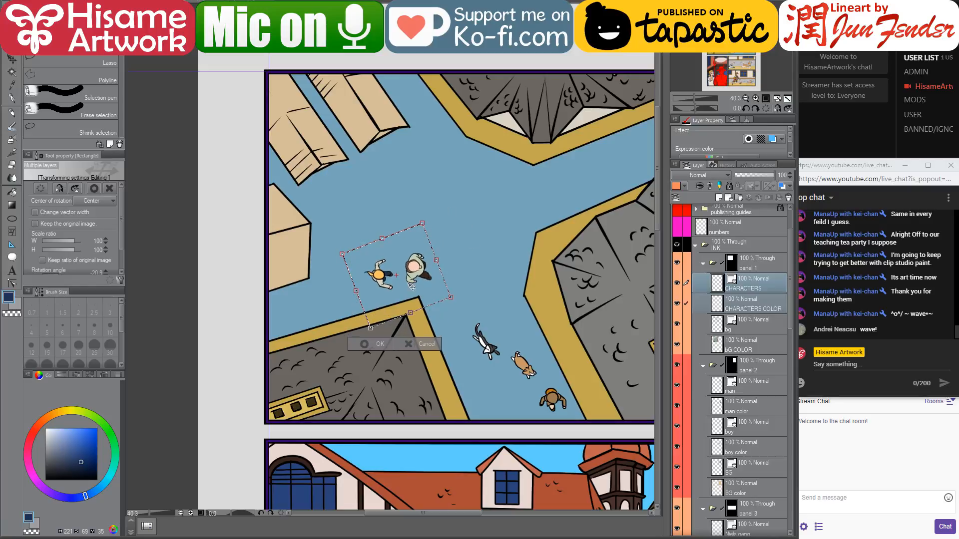
drag(411, 286, 396, 297)
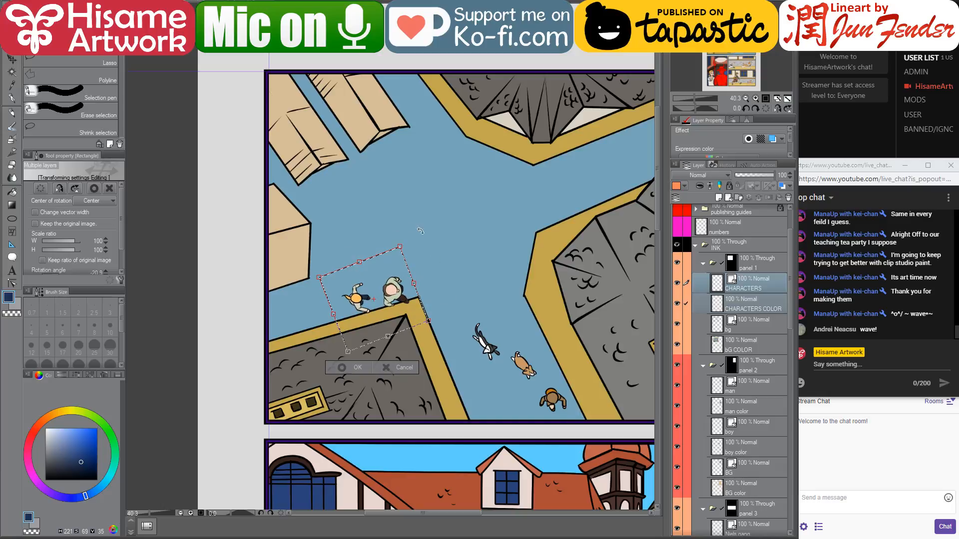
drag(420, 230, 432, 239)
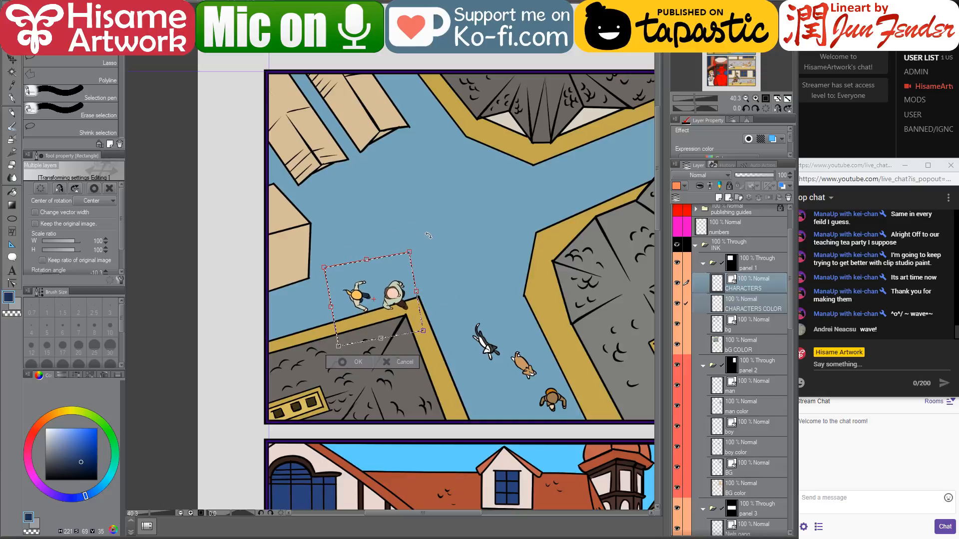
drag(392, 297, 390, 292)
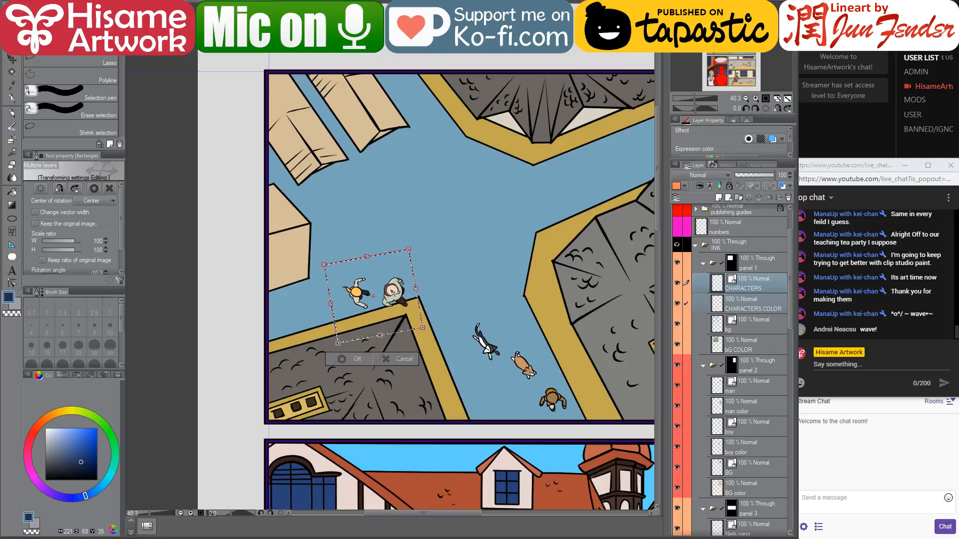
key(Return)
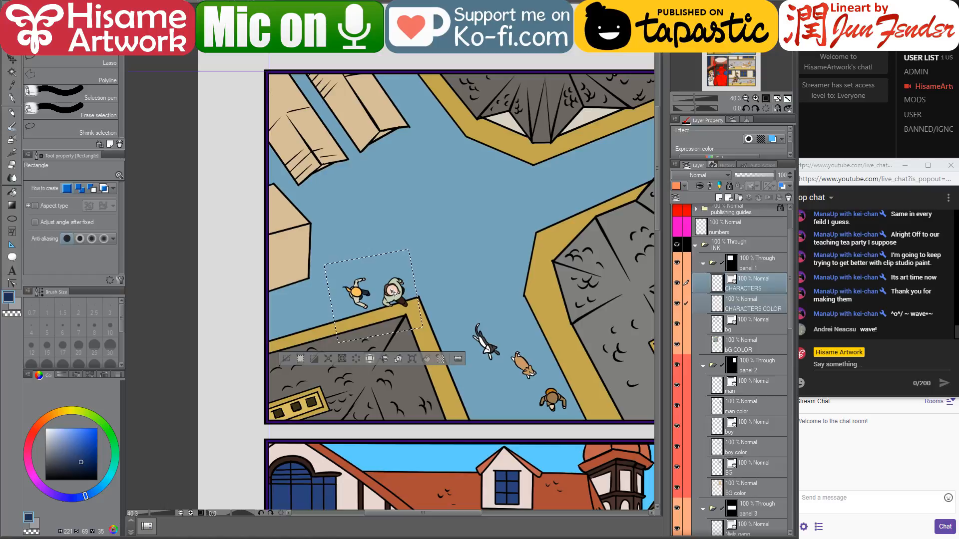
key(ctrl+t)
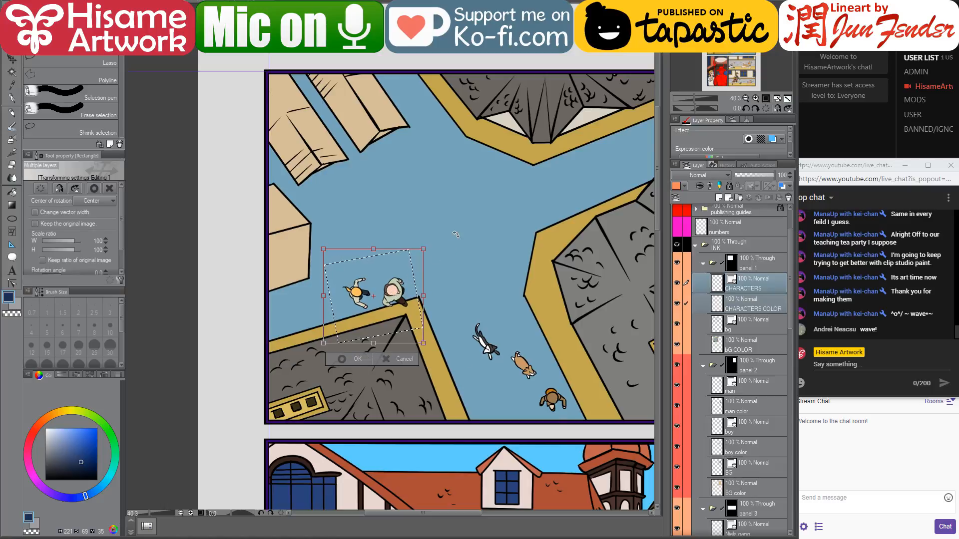
key(Return)
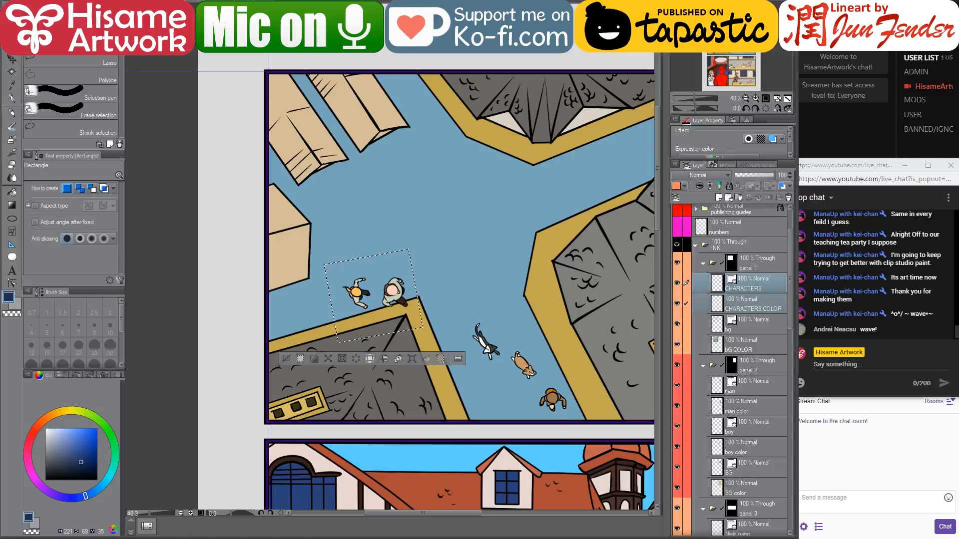
- Select only the orange-haired figure, rotate it counterclockwise, shift it farther from the pale-green figure and clear the selection
click(325, 257)
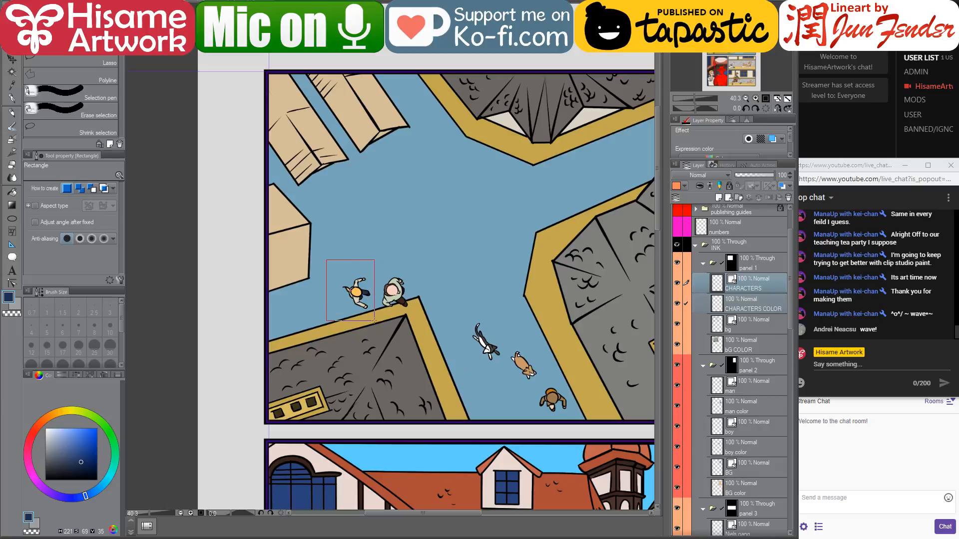
drag(374, 320, 377, 320)
key(ctrl+t)
drag(421, 245, 402, 227)
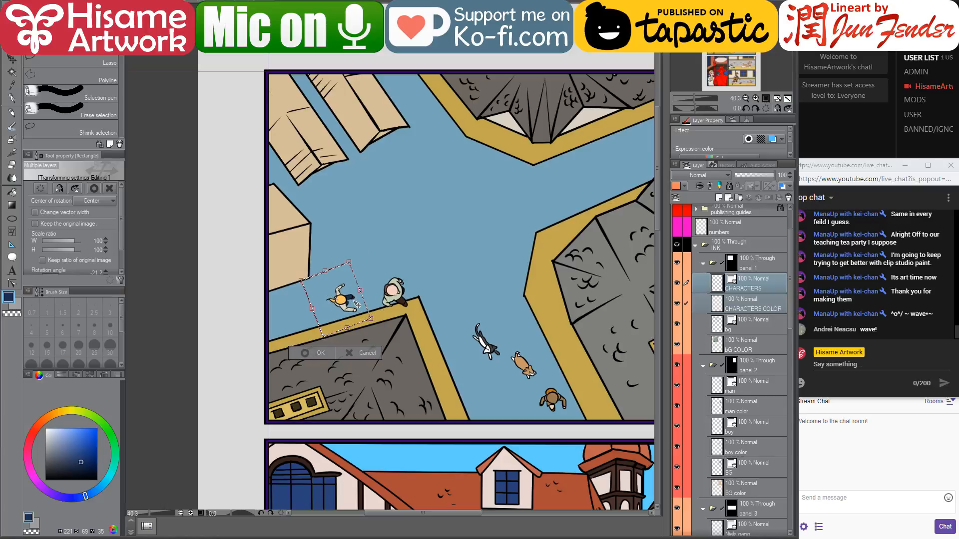
drag(356, 304, 351, 305)
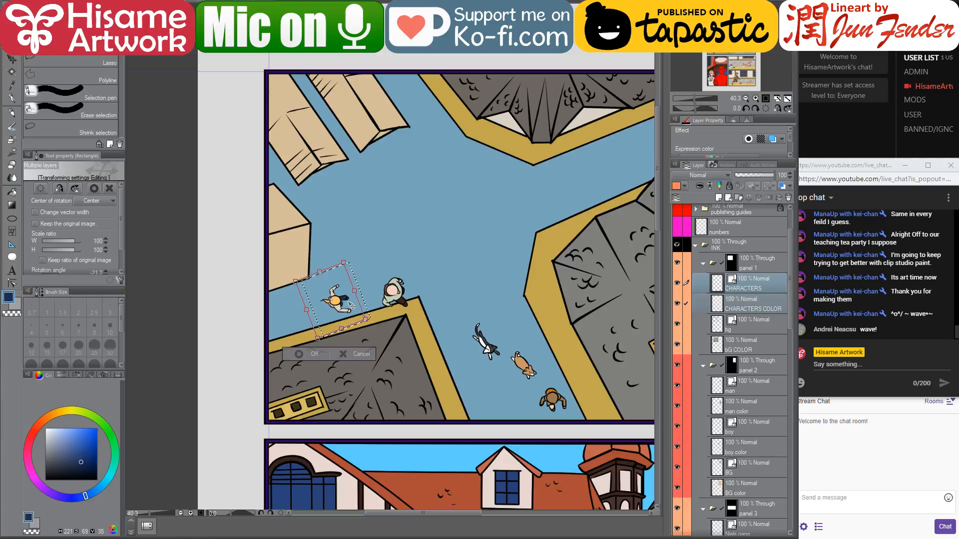
key(Return)
key(ctrl+d)
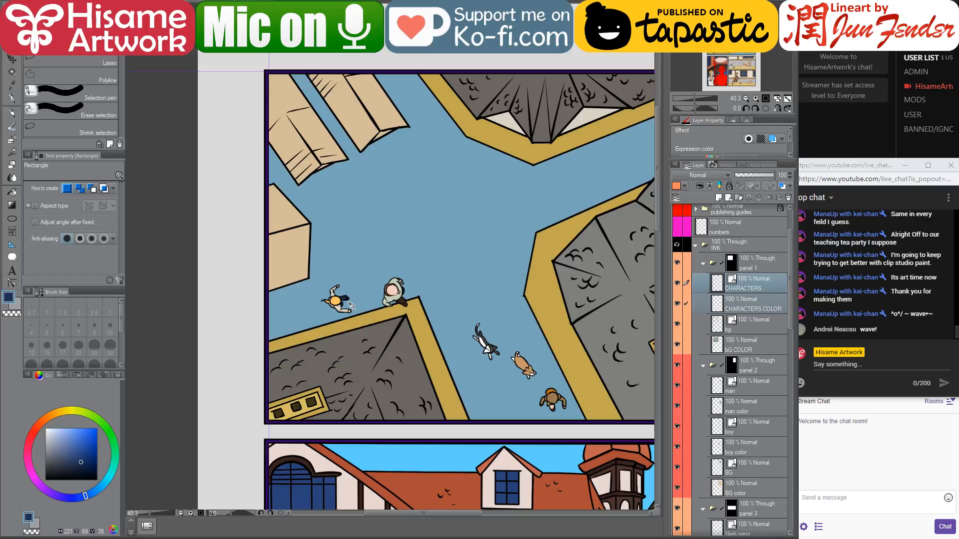
- Lasso the tan building at panel 1's left edge on the bg and bg COLOR layers, enlarge it to 114% by 141% and tilt it slightly
scroll(365, 276, down, 1)
scroll(364, 276, down, 3)
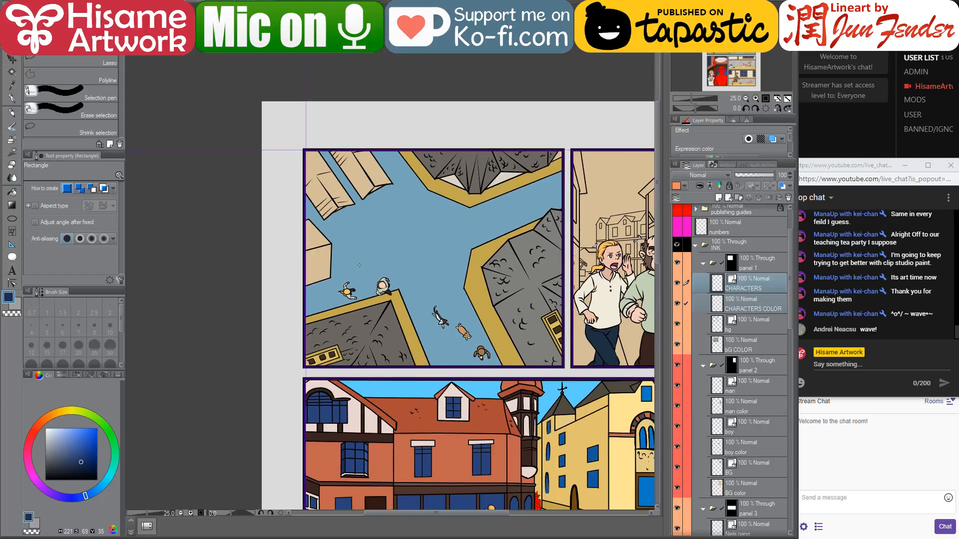
scroll(360, 271, up, 4)
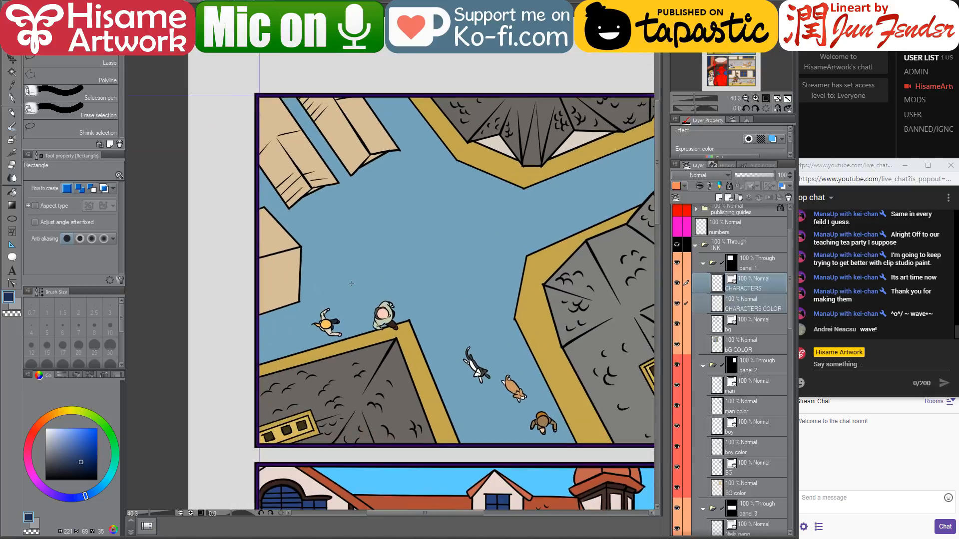
drag(298, 260, 385, 253)
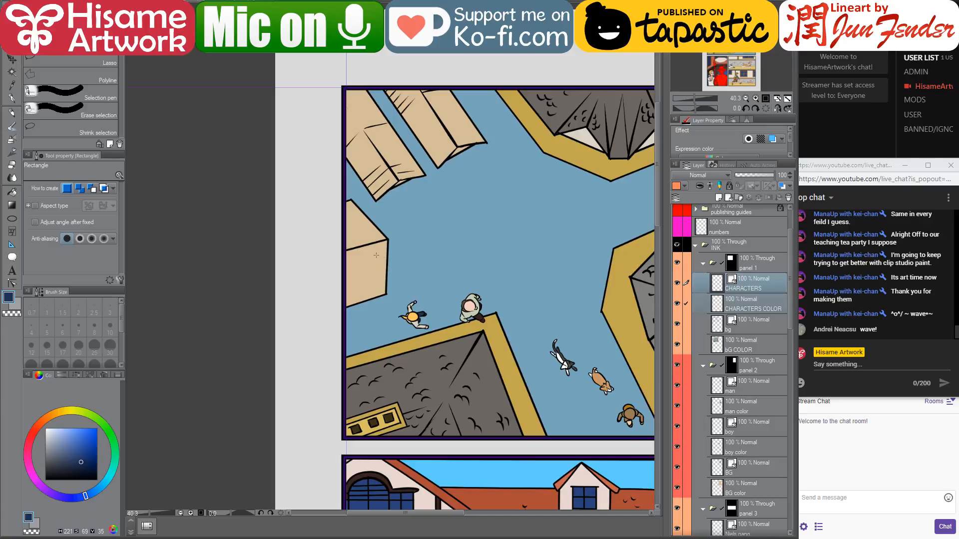
click(744, 345)
ctrl+click(754, 325)
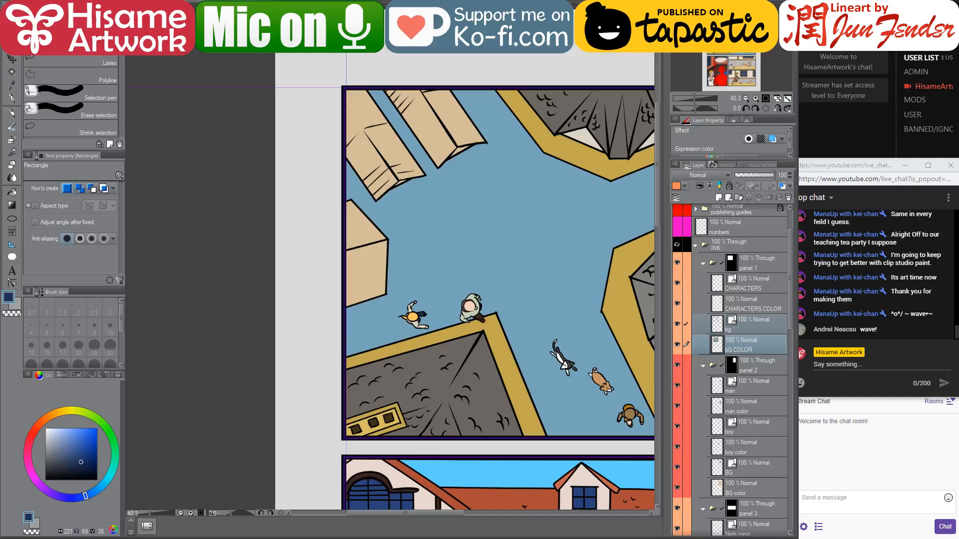
click(31, 59)
mouse_move(327, 190)
mouse_down()
mouse_move(354, 191)
mouse_move(411, 246)
mouse_move(402, 298)
mouse_move(355, 320)
mouse_move(310, 149)
mouse_up()
key(ctrl+t)
drag(359, 335, 360, 351)
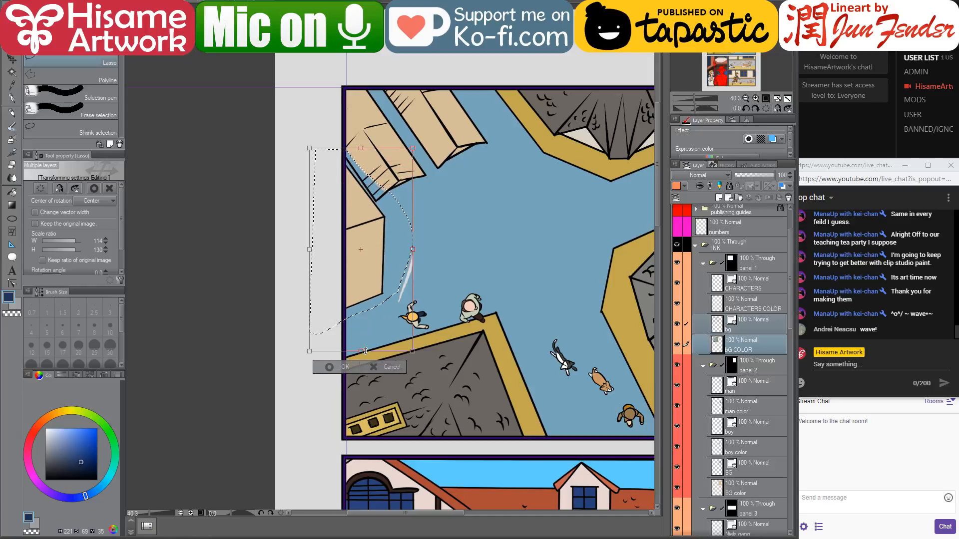
drag(366, 244, 363, 250)
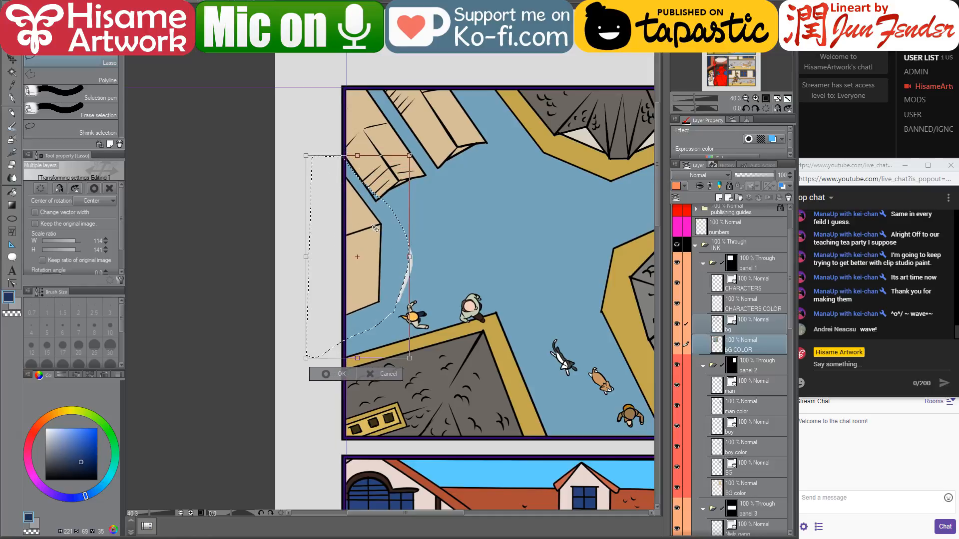
mouse_move(425, 148)
mouse_down()
mouse_move(421, 141)
mouse_move(433, 146)
mouse_up()
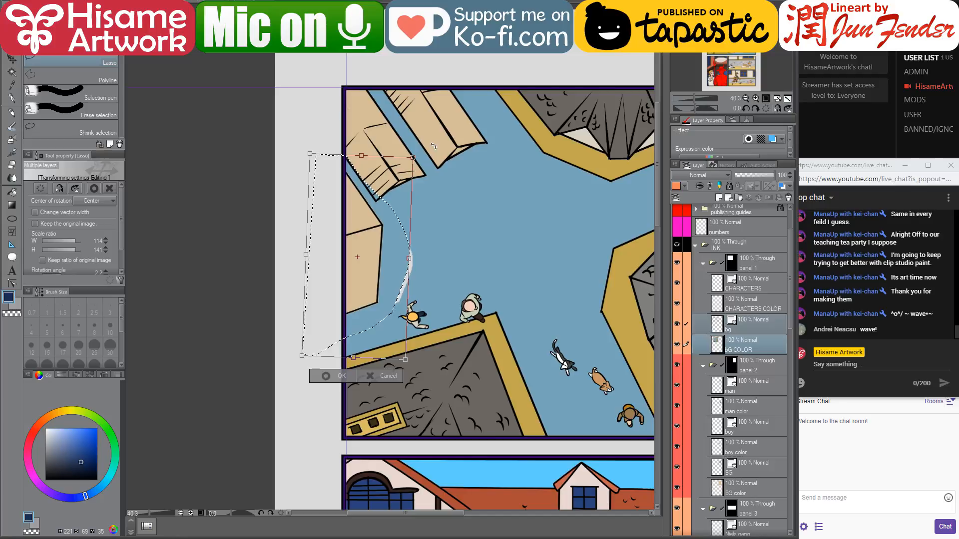
- Shift the tan building toward the panel border, stretch it to 175% height, ease its tilt, apply the transform and deselect
drag(367, 210, 360, 213)
drag(354, 158, 354, 135)
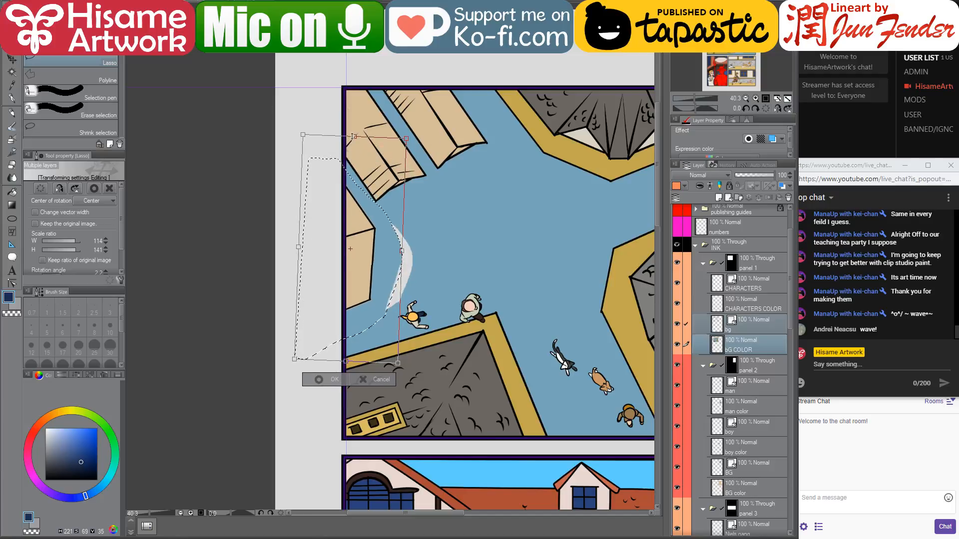
drag(349, 361, 359, 386)
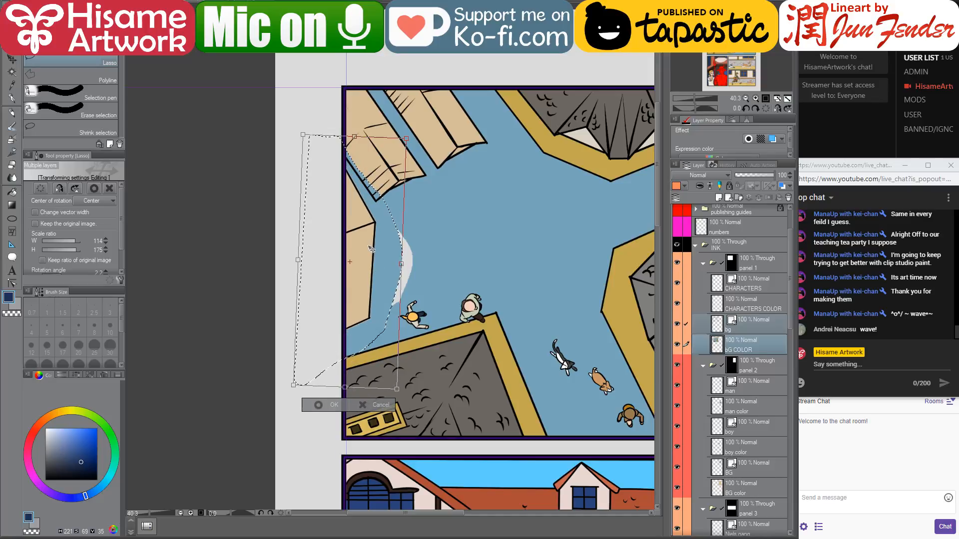
drag(367, 247, 368, 244)
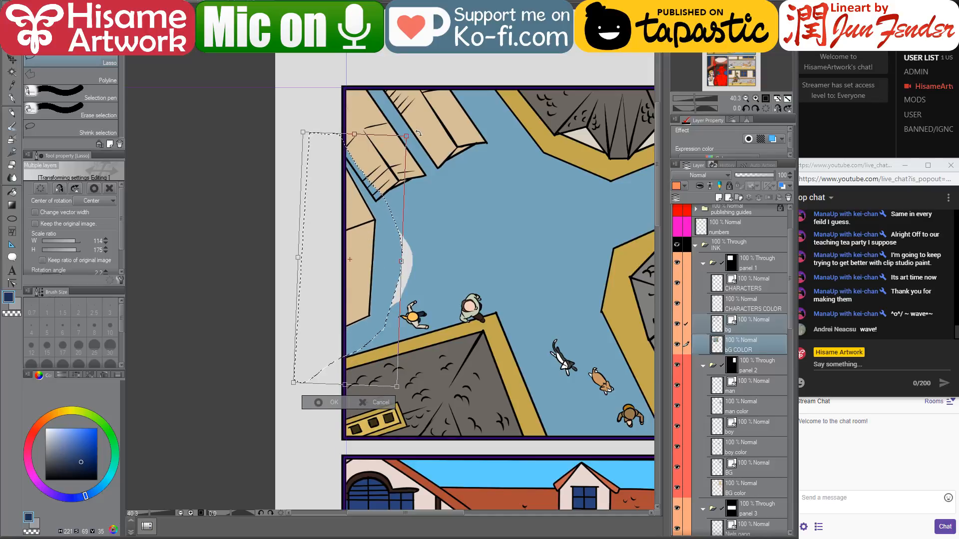
drag(419, 130, 419, 123)
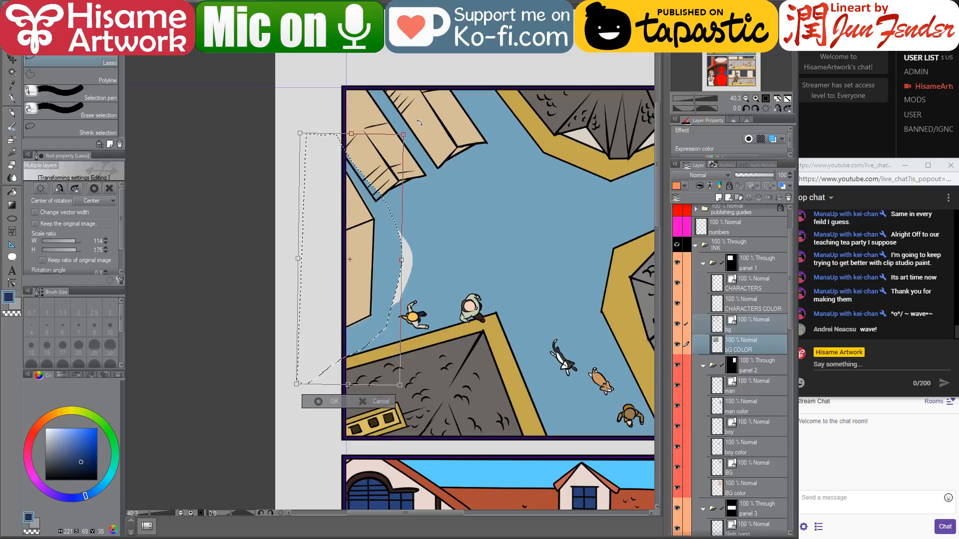
key(Return)
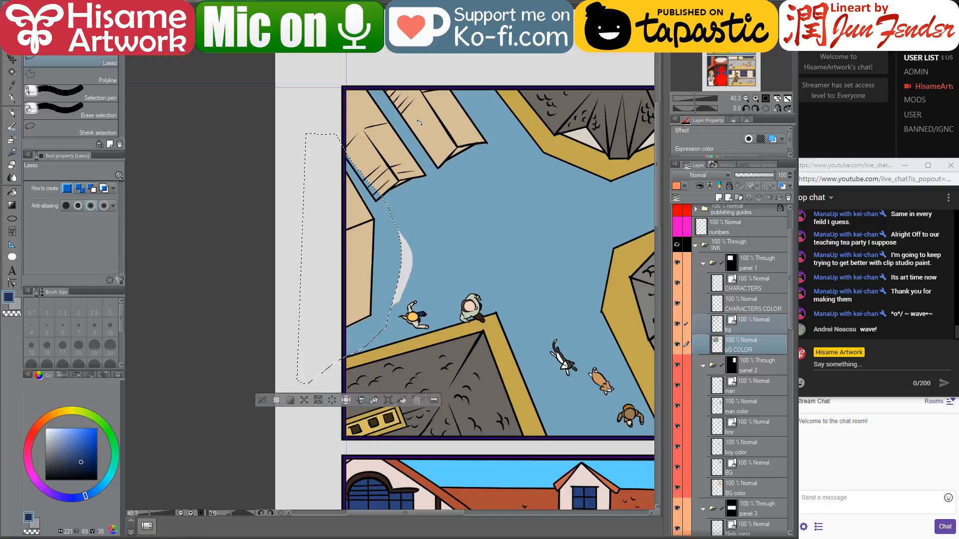
key(ctrl+d)
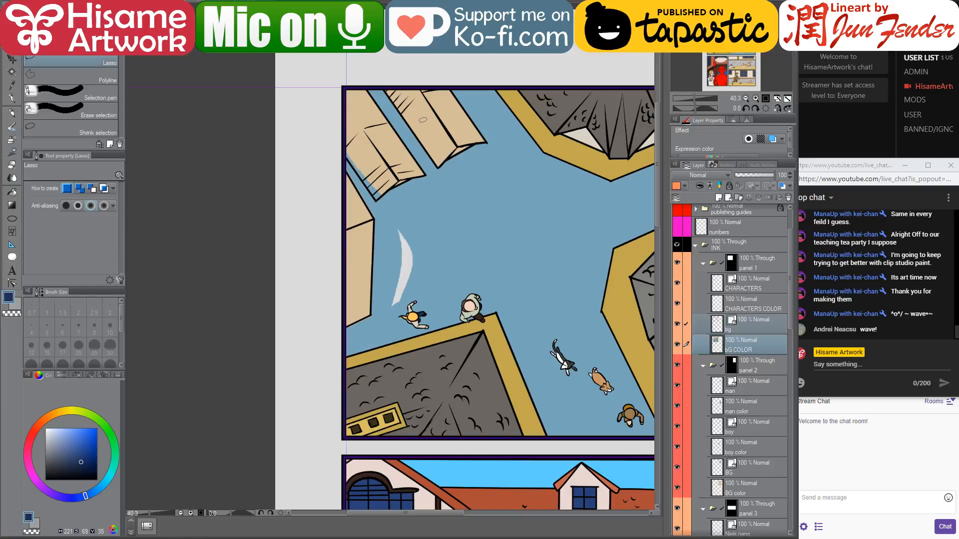
drag(393, 226, 395, 225)
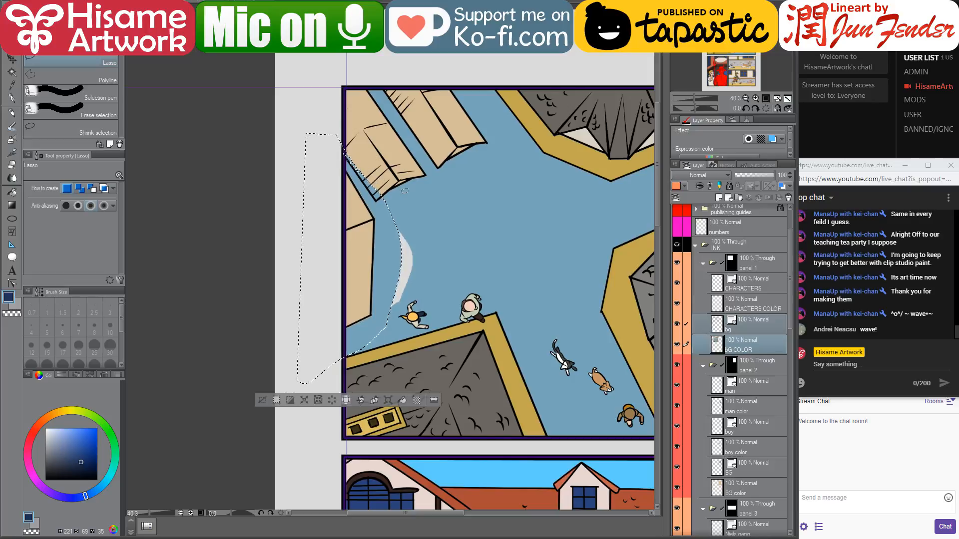
key(ctrl+d)
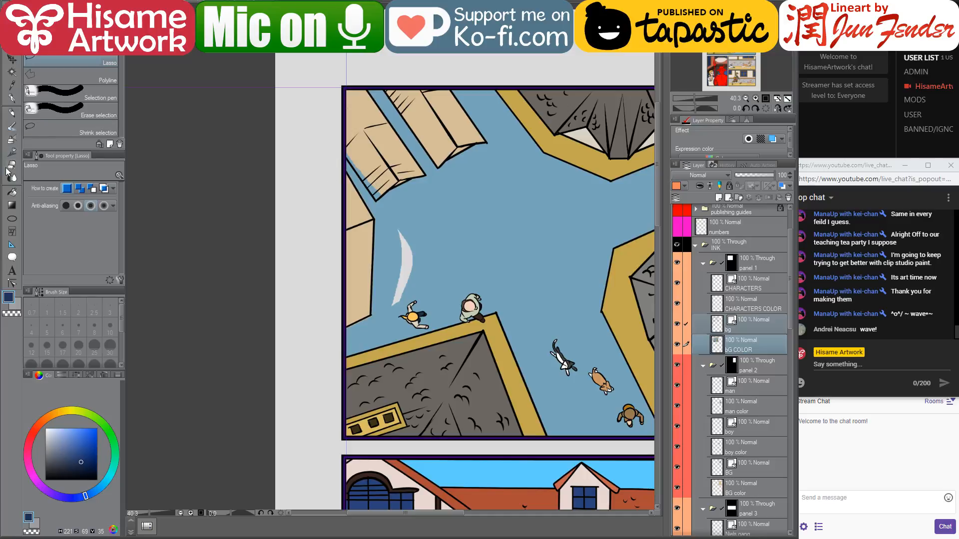
- Erase the left-edge tan building's outlines from panel 1's bg layer with the Hard eraser at size 80
click(11, 164)
click(743, 325)
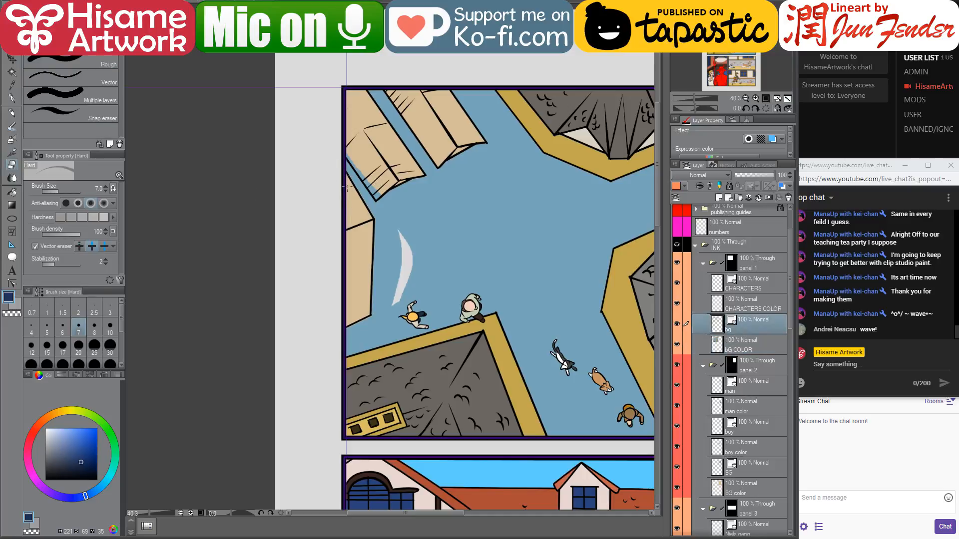
key(bracketright)
key(bracketright)
key(bracketright)
key(bracketright)
key(bracketright)
key(bracketright)
key(bracketright)
key(bracketright)
key(bracketright)
key(bracketright)
key(bracketright)
key(bracketright)
key(bracketright)
mouse_move(356, 194)
mouse_down()
mouse_move(352, 225)
mouse_move(371, 219)
mouse_move(351, 327)
mouse_up()
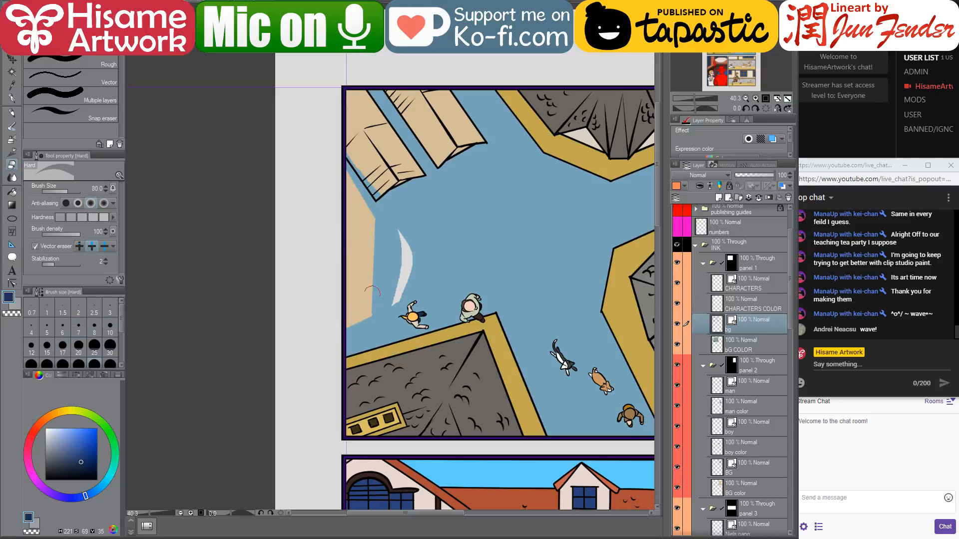
- Paint the street's blue over the left-edge building's tan fill and the white gap on panel 1's bg COLOR layer with the G-pen at size 170
click(749, 344)
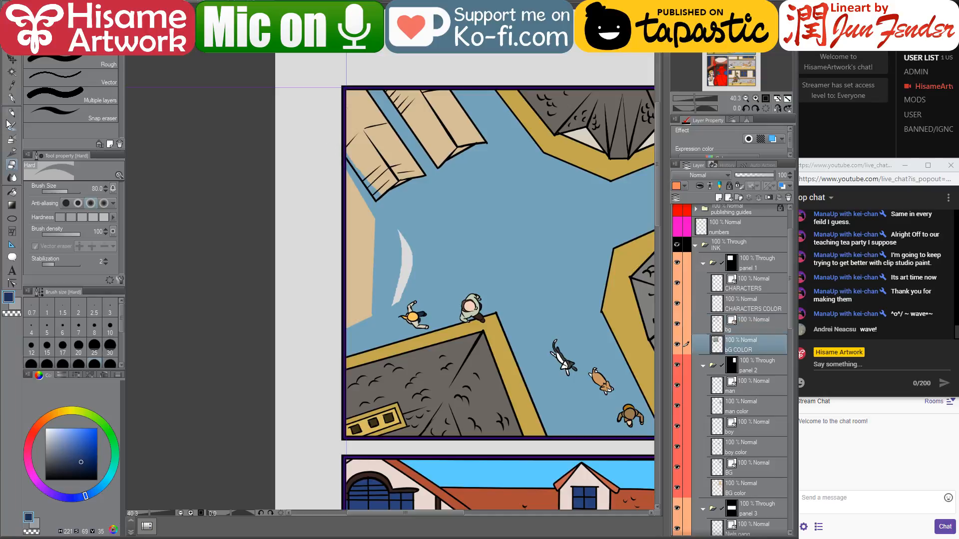
click(11, 98)
alt+click(356, 193)
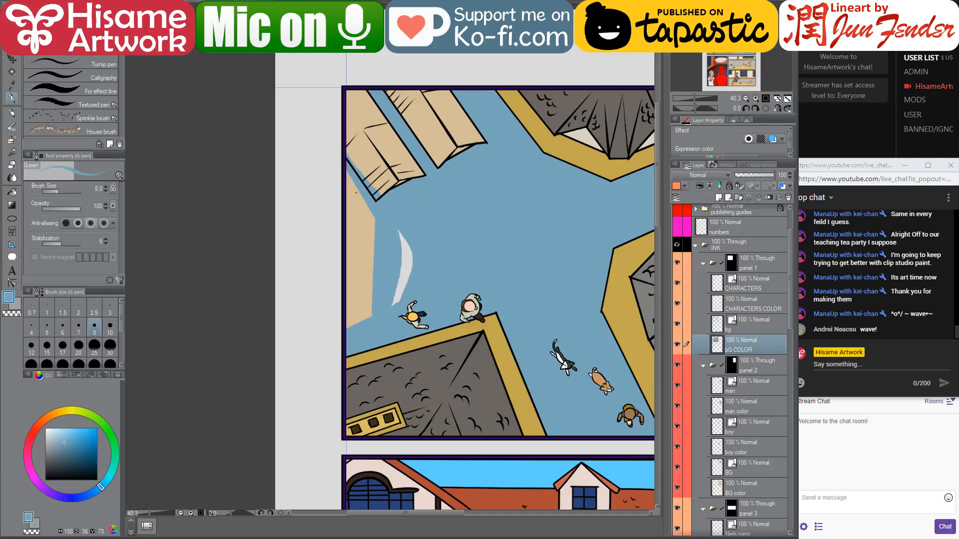
key(bracketright)
key(bracketright)
key(bracketright)
key(bracketright)
key(bracketright)
key(bracketright)
key(bracketright)
key(bracketright)
key(bracketright)
key(bracketright)
key(bracketright)
key(bracketright)
key(bracketright)
key(bracketright)
key(bracketright)
key(bracketright)
mouse_move(345, 178)
mouse_down()
mouse_move(348, 288)
mouse_move(370, 286)
mouse_up()
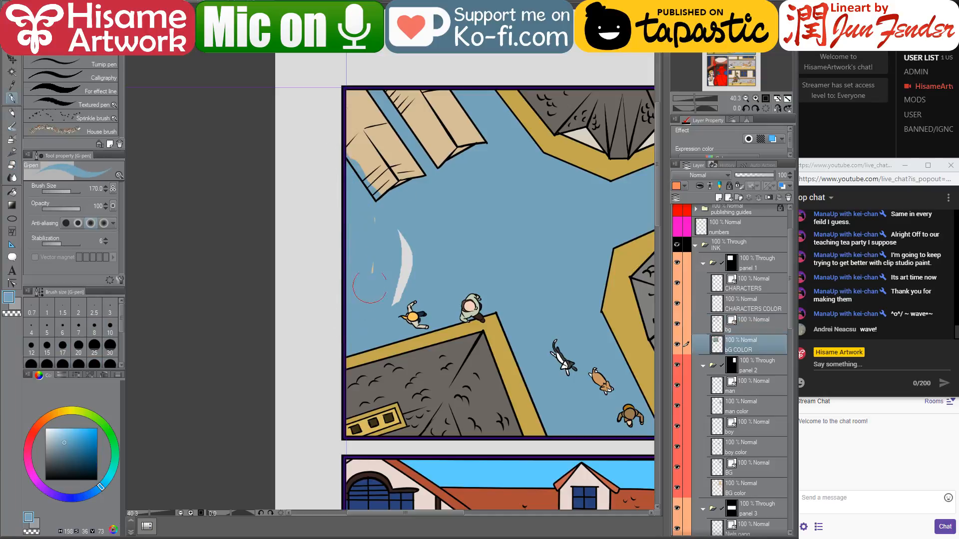
drag(423, 231, 391, 295)
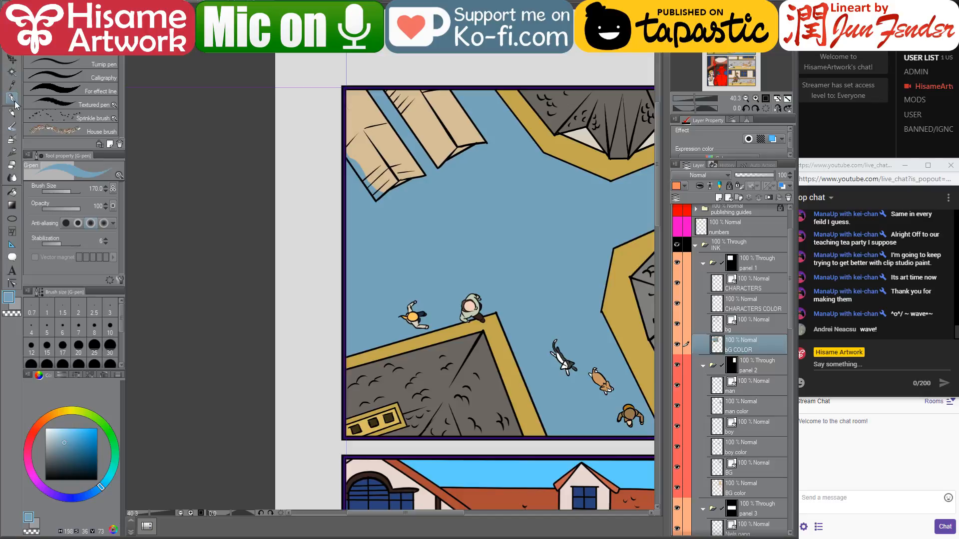
- Sample the dark outline color, select panel 1's bg layer and reduce the G-pen to size 17
alt+click(448, 156)
alt+click(448, 155)
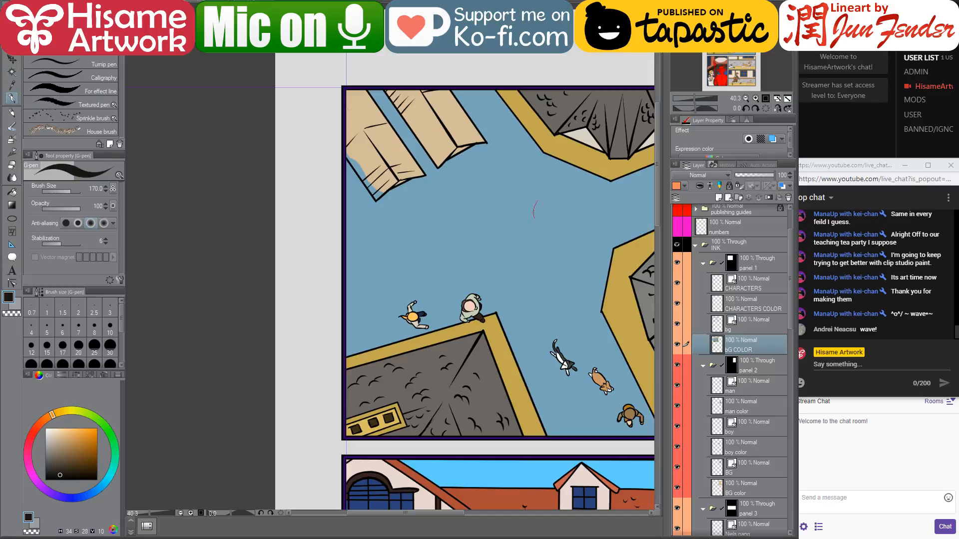
click(760, 320)
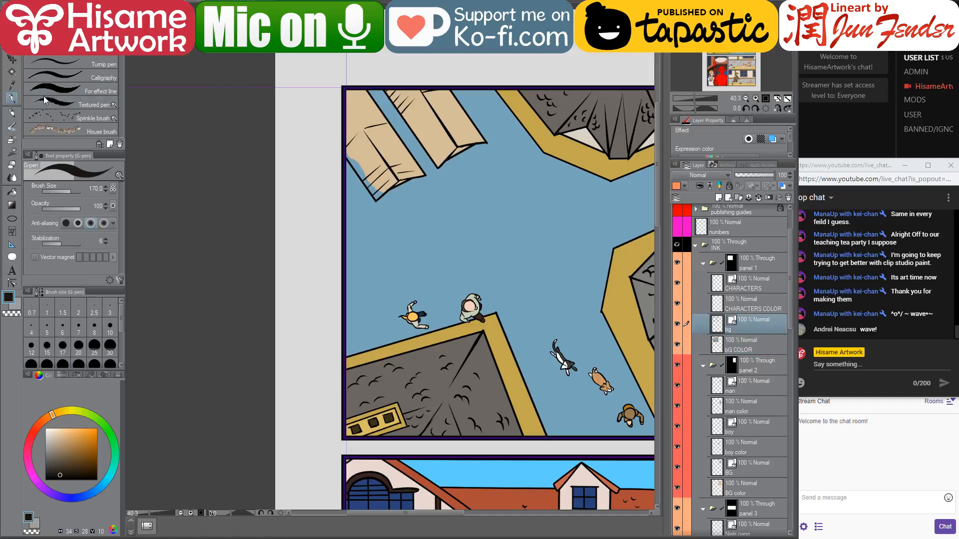
key([)
key([)
key([)
key([)
key([)
key([)
key([)
key([)
key([)
key([)
key([)
key(bracketleft)
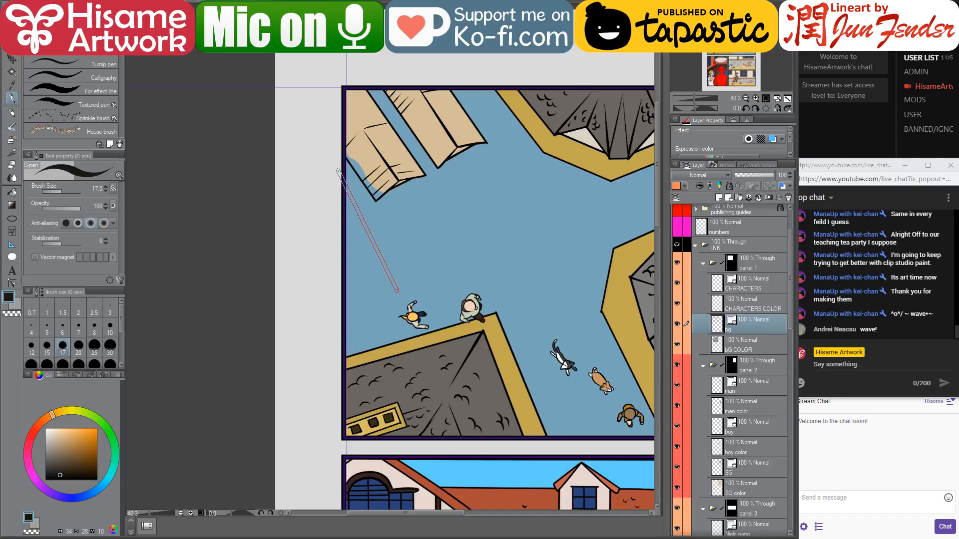
mouse_move(397, 291)
mouse_down()
mouse_move(388, 284)
mouse_move(310, 317)
mouse_up()
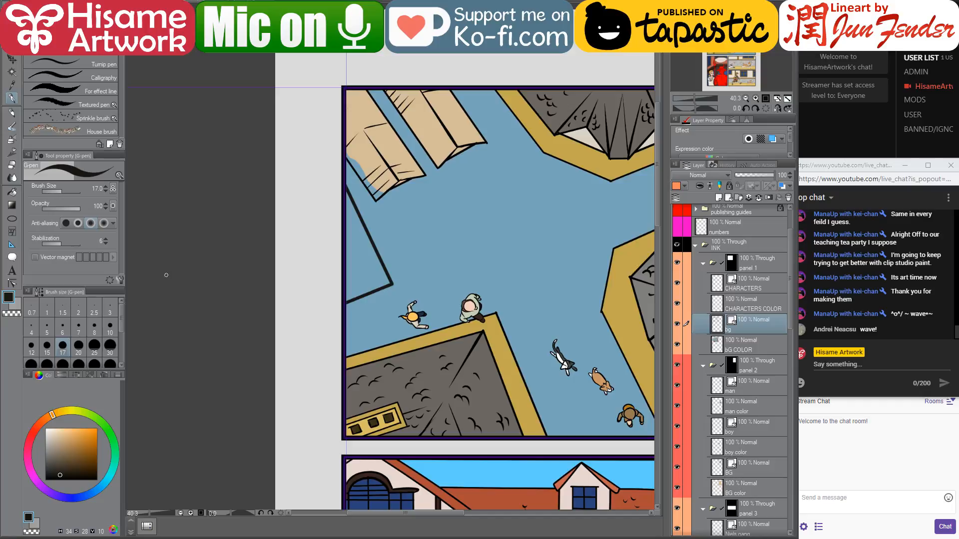
scroll(464, 212, up, 2)
key(ctrl+z)
key(ctrl+z)
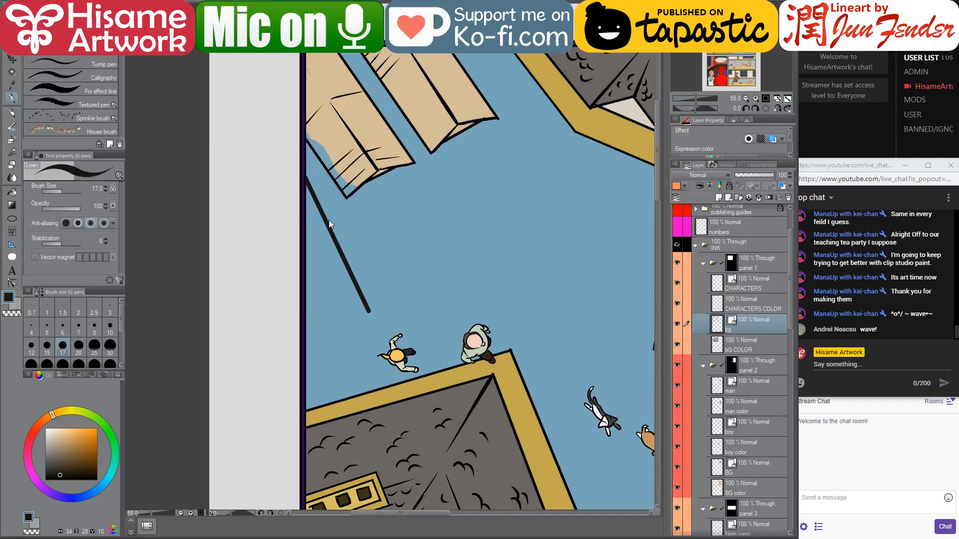
- Reduce the G-pen size to 10 for thinner outlines on panel 1's bg layer
key([)
key([)
key(bracketleft)
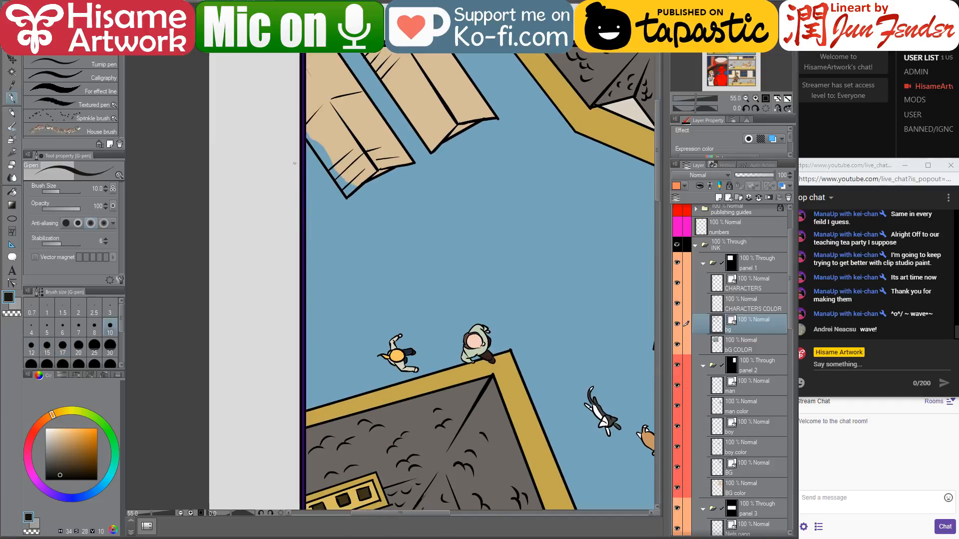
drag(294, 162, 370, 294)
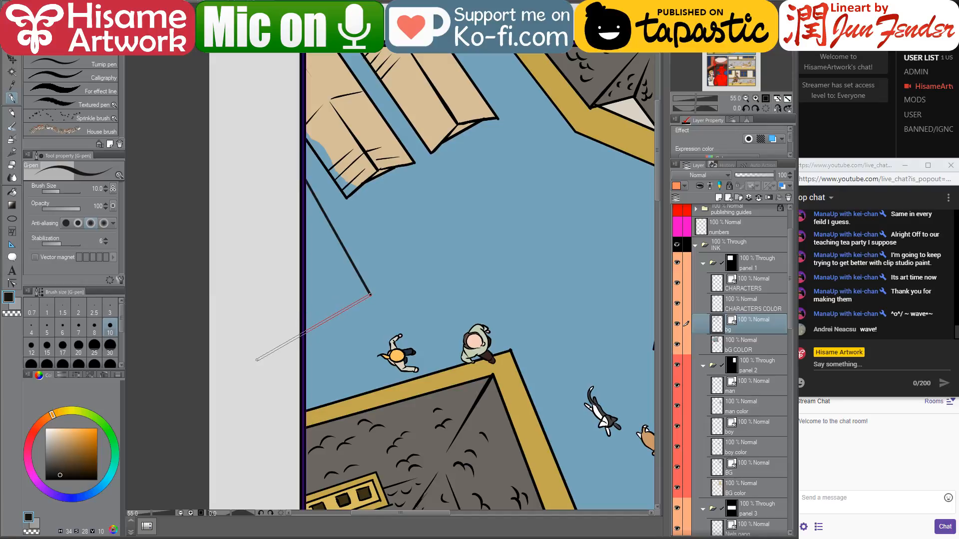
double_click(257, 359)
key(ctrl+z)
key(ctrl+z)
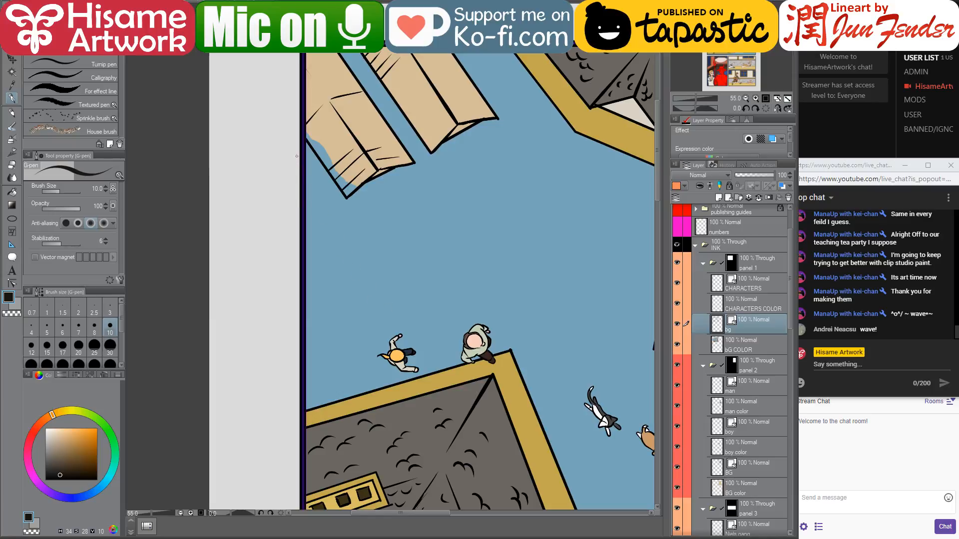
- Outline an angled canopy corner with two straight lines at panel 1's left border, and pull the lower line down at the border with a control point
mouse_move(296, 156)
mouse_down()
mouse_move(369, 295)
mouse_move(384, 303)
mouse_up()
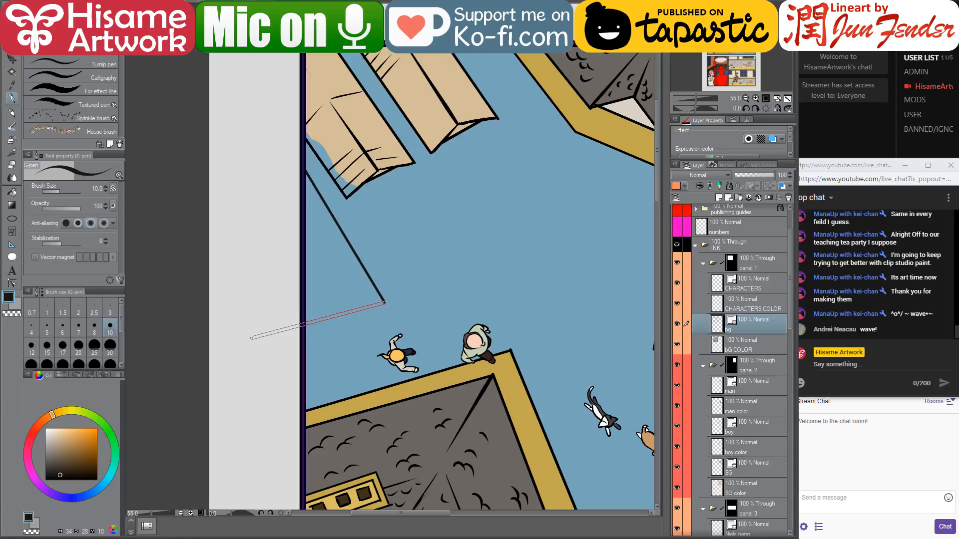
double_click(251, 338)
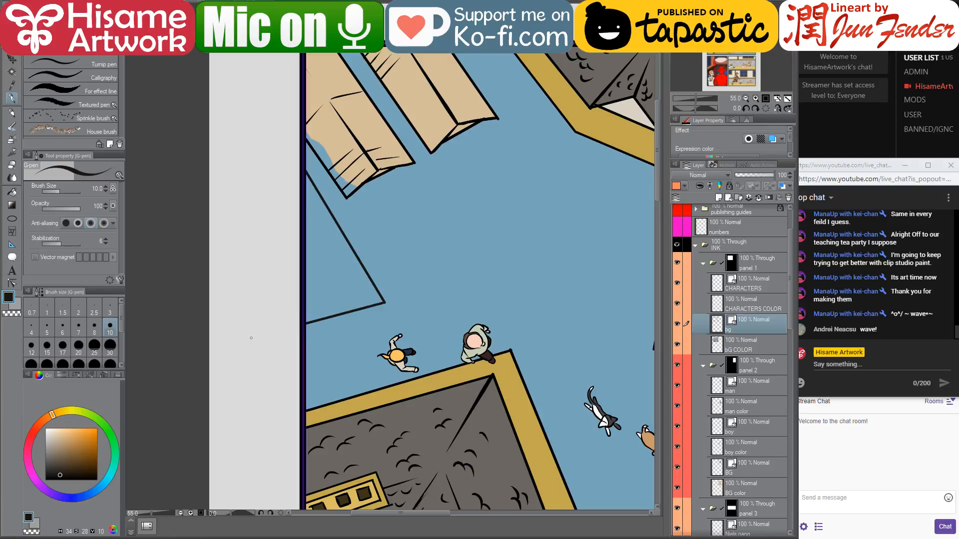
click(12, 283)
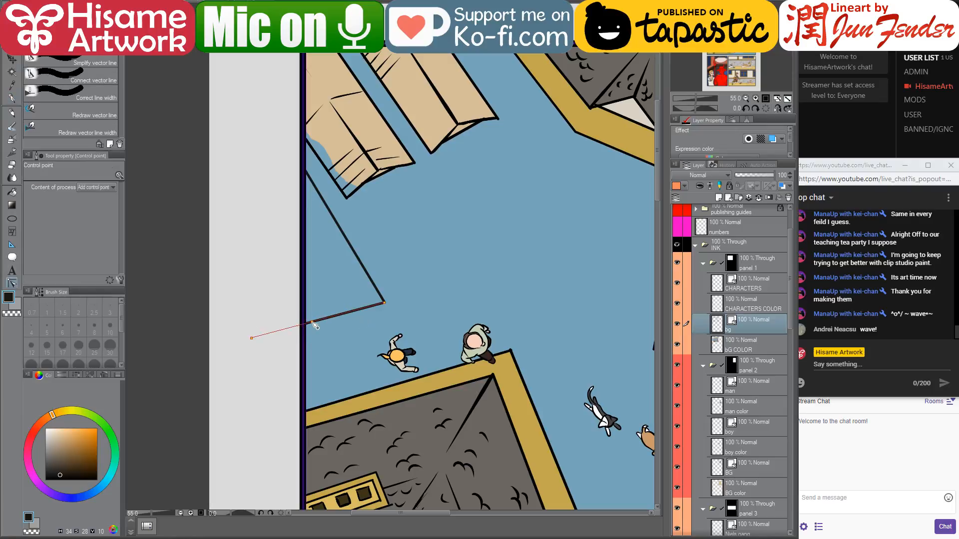
drag(310, 323, 300, 339)
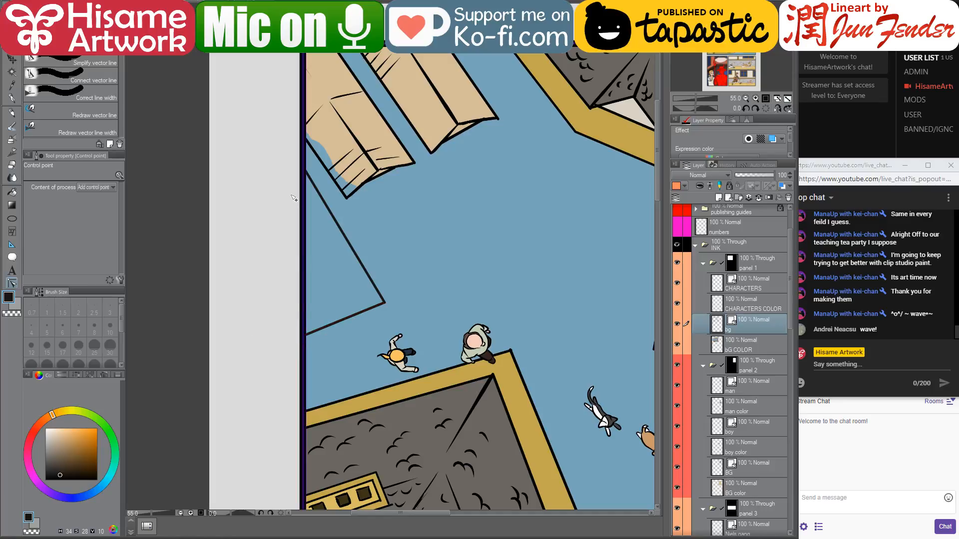
- Select panel 1's bG COLOR layer and the Fill tool, view page_96, and open page_92_prv2.jpg from the page folder as color reference
click(744, 349)
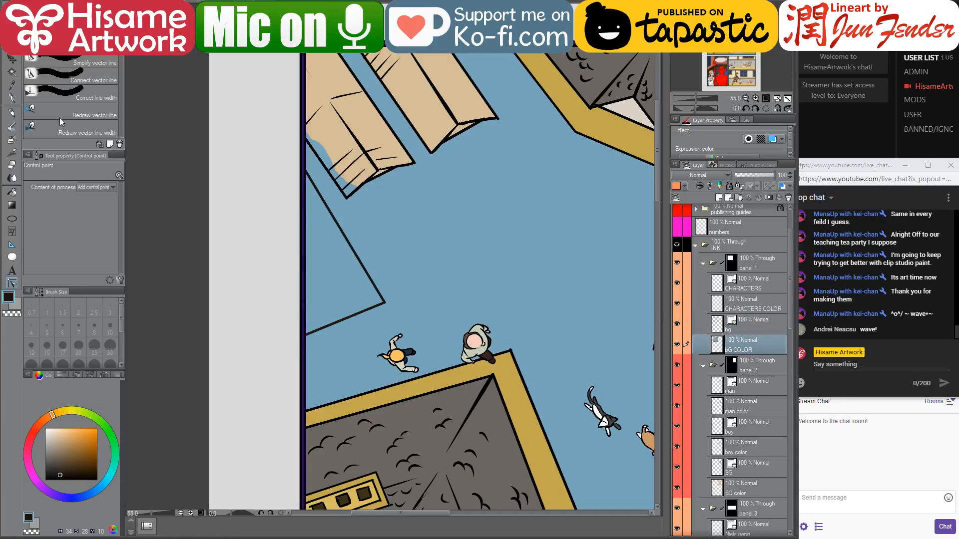
click(13, 191)
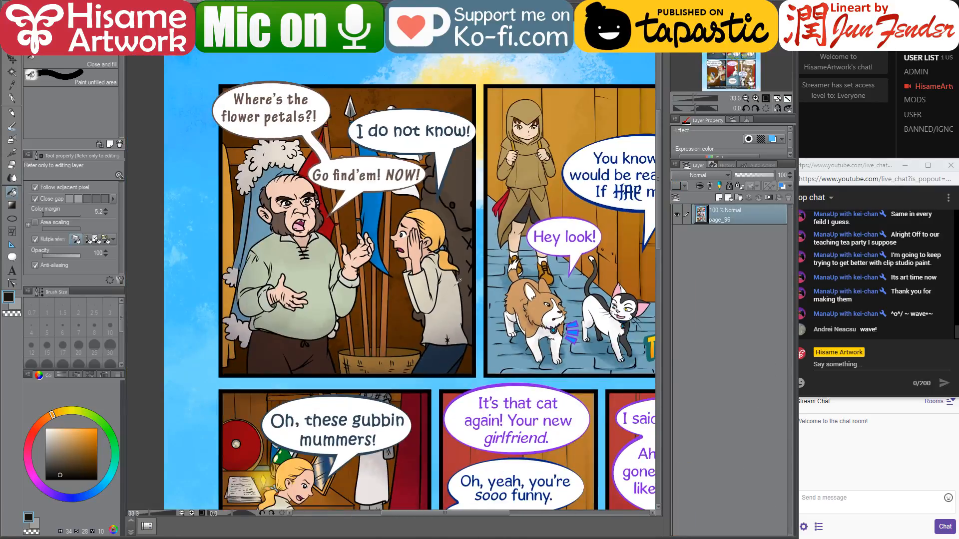
scroll(456, 283, down, 3)
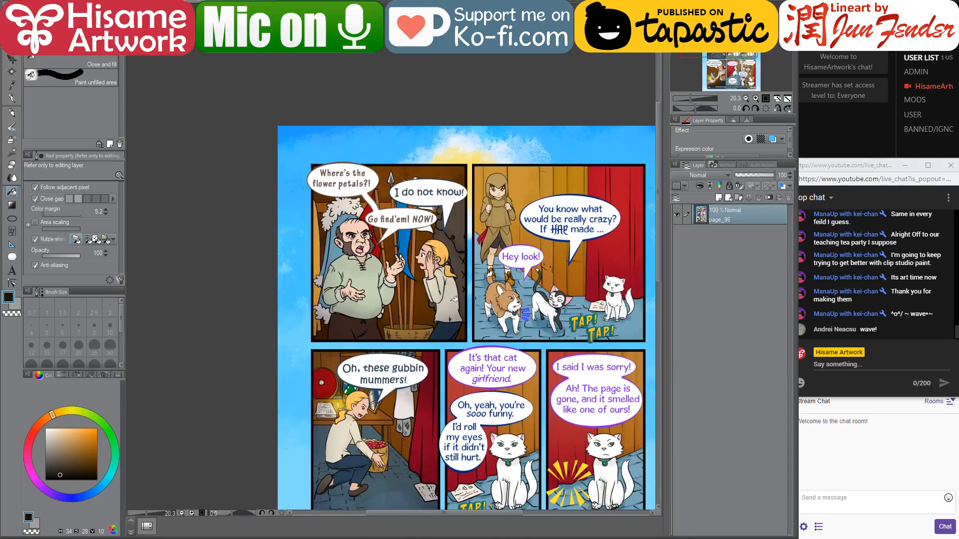
drag(474, 320, 390, 120)
key(alt+Tab)
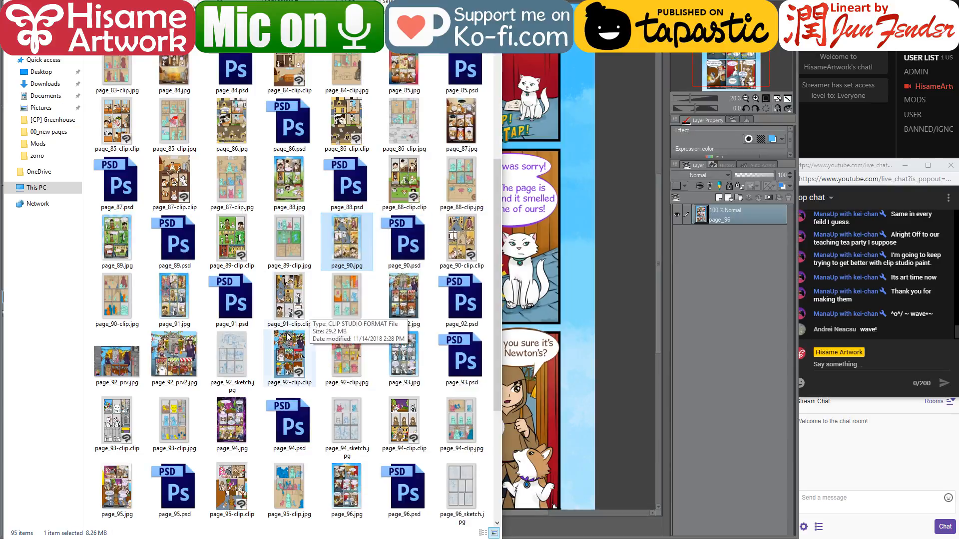
drag(174, 357, 549, 25)
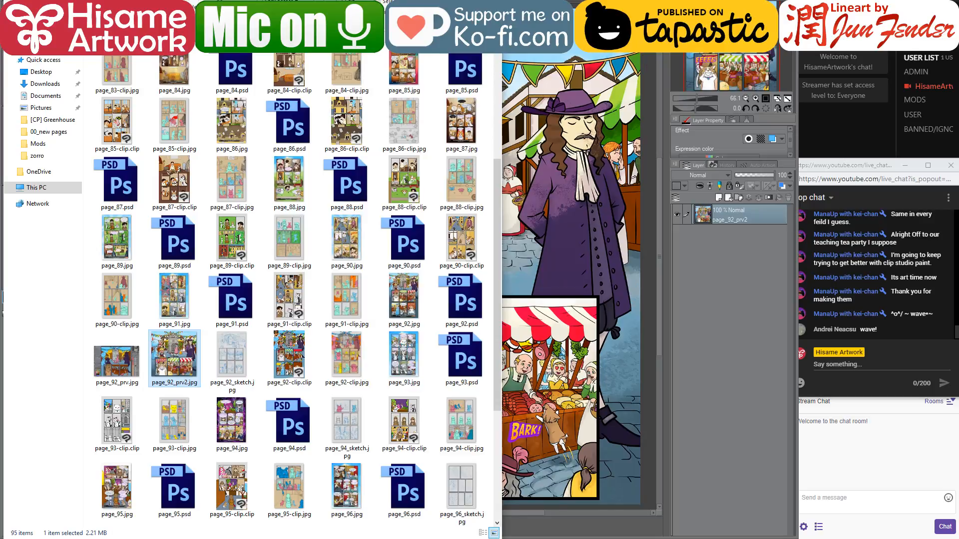
click(549, 25)
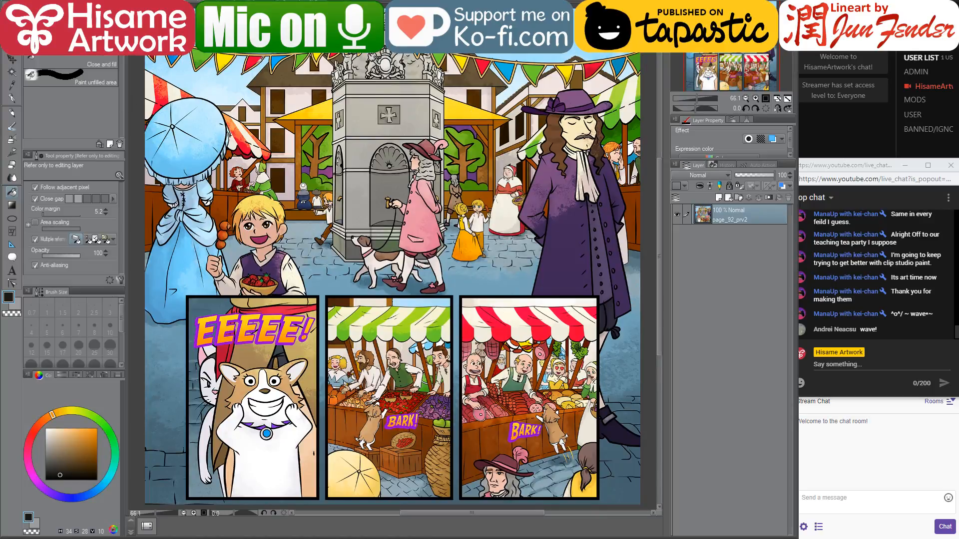
- Sample the market canopy's yellow from page_92_prv2 and fill the new corner shape at panel 1's left border on bG COLOR
scroll(264, 85, up, 1)
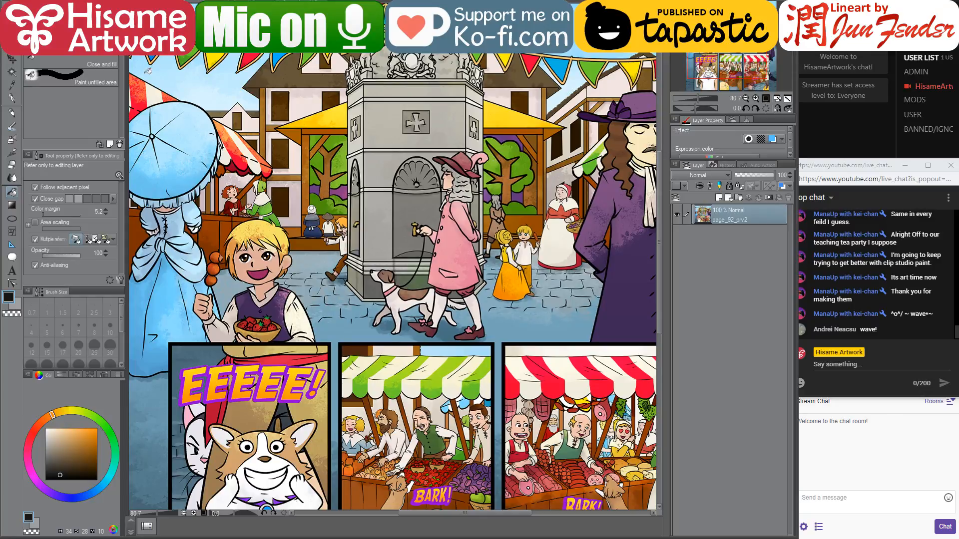
alt+click(513, 105)
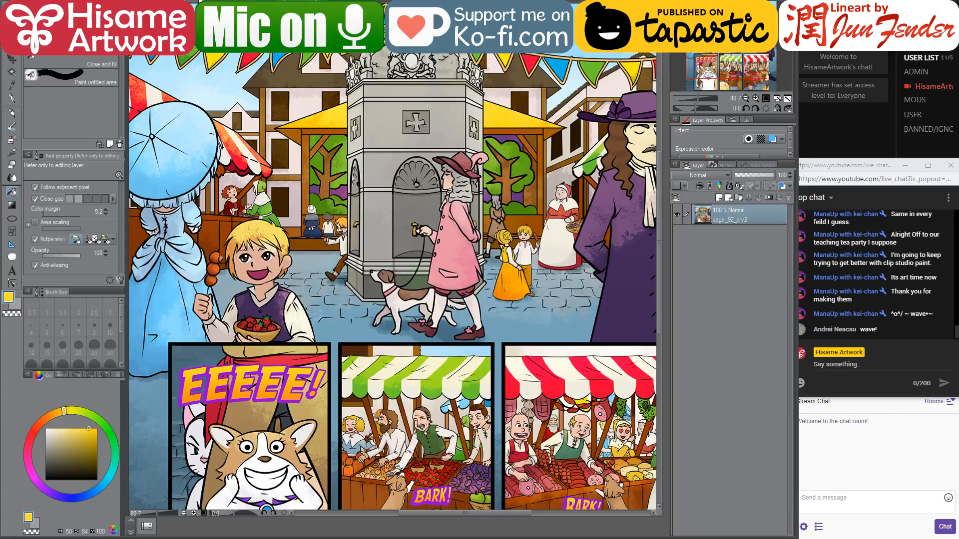
click(165, 42)
click(337, 288)
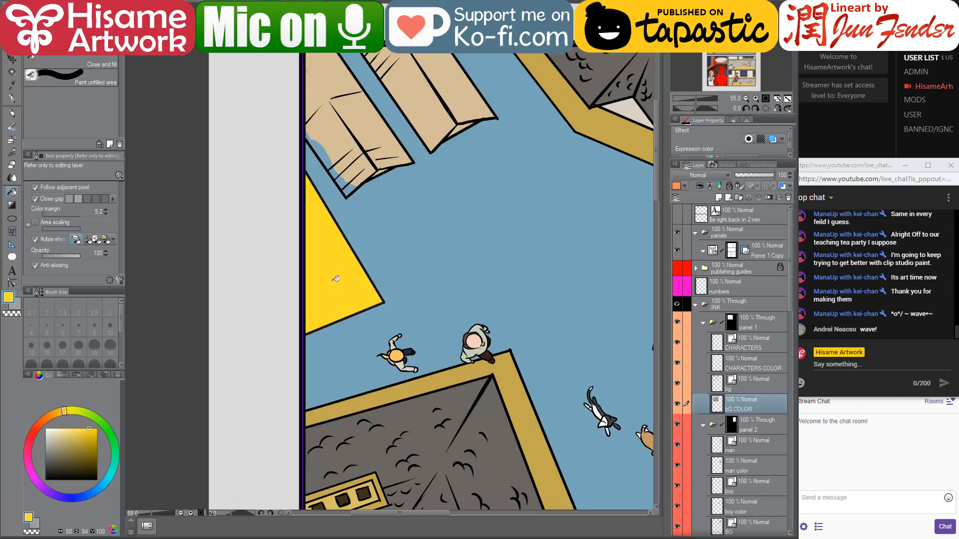
drag(335, 279, 303, 295)
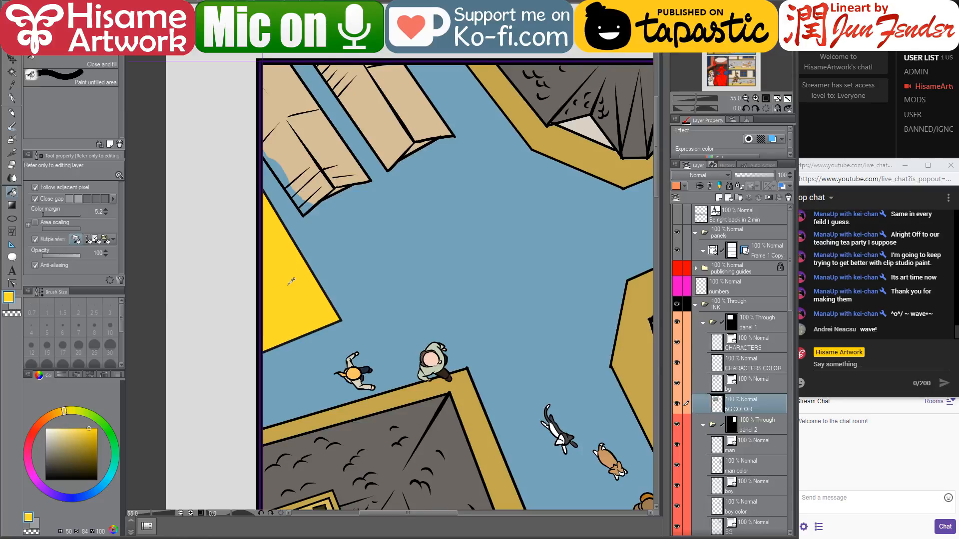
scroll(291, 281, down, 1)
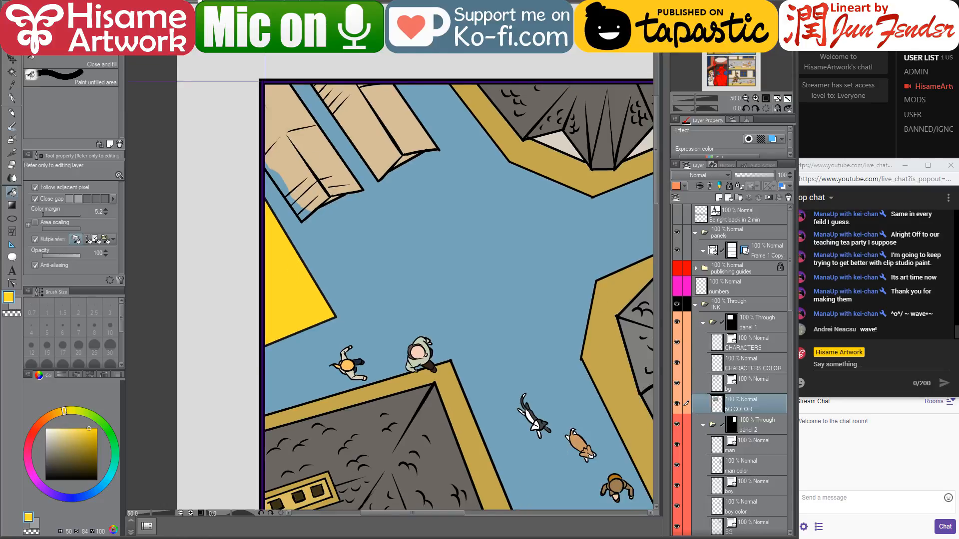
- Compare panel 1's coloring with the open page_90 and page_92_prv2 reference pages
click(199, 2)
key(ctrl+Tab)
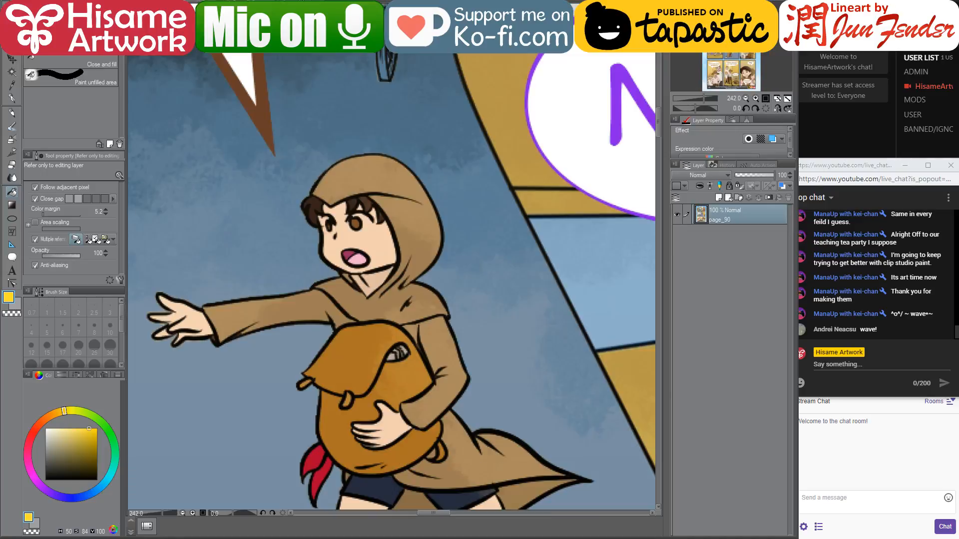
key(ctrl+Tab)
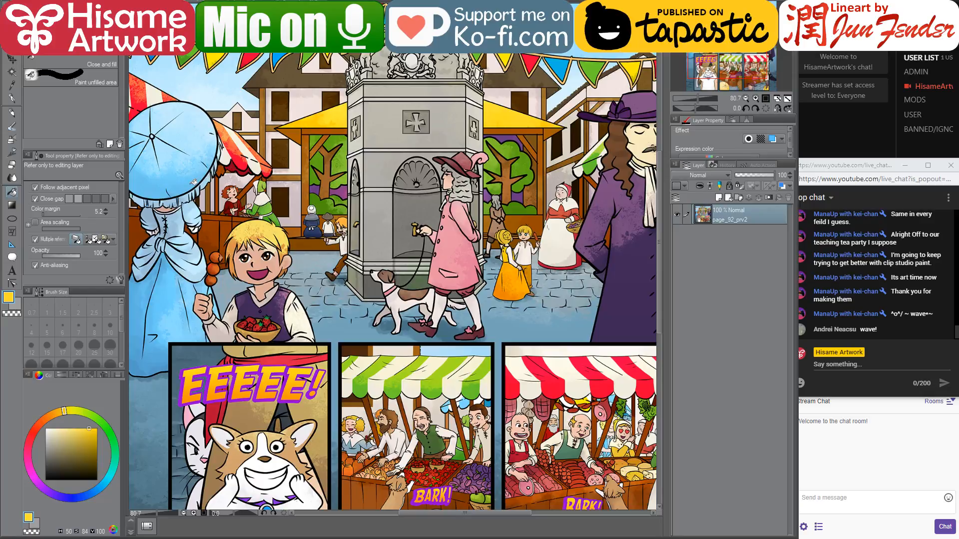
key(ctrl+Tab)
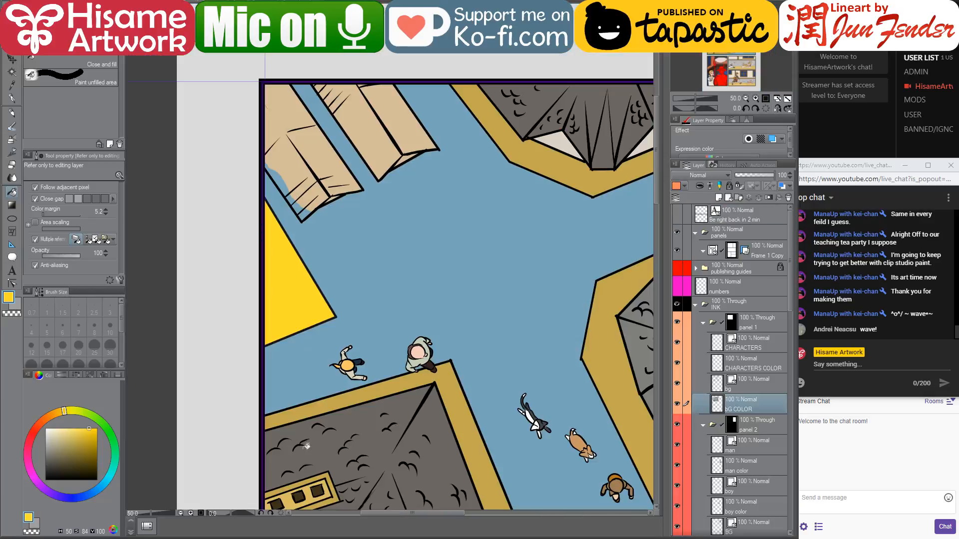
- Switch to the page folder, look through the earlier pages from page_93.jpg to page_96.jpg in the image viewer, and select page_92_prv2.jpg
key(alt+Tab)
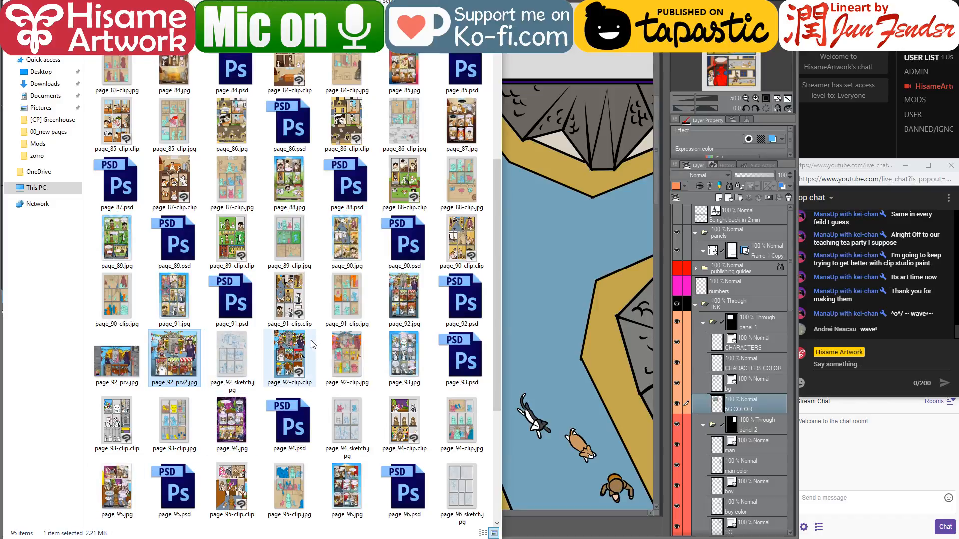
click(340, 351)
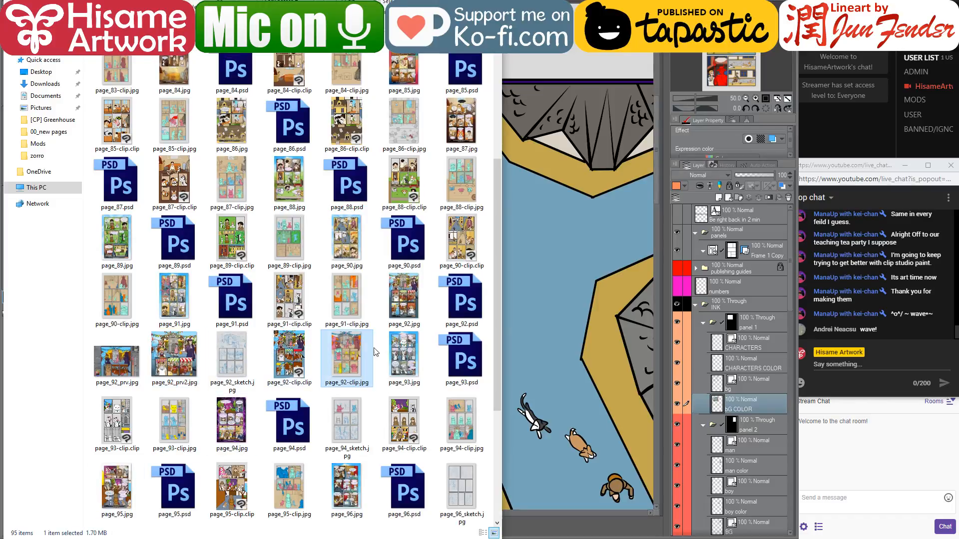
click(393, 347)
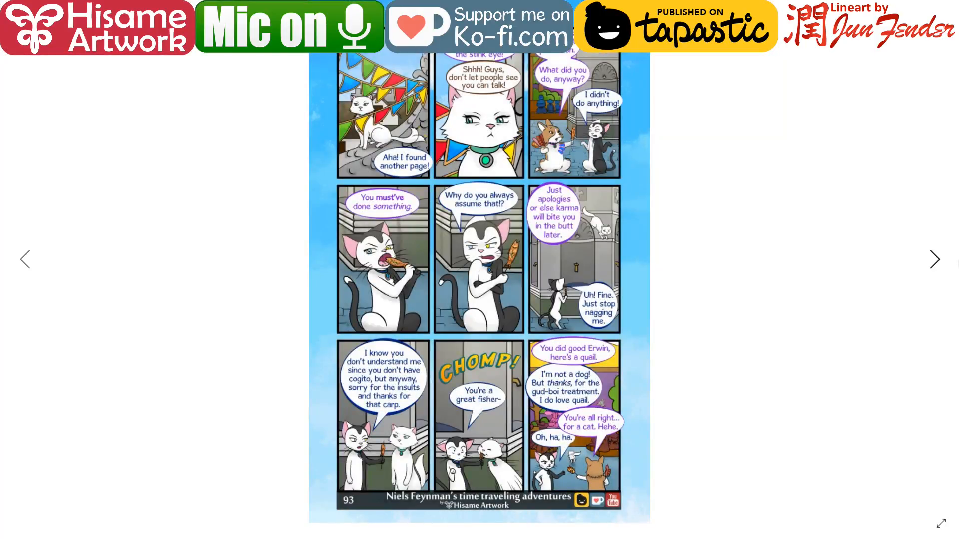
click(934, 260)
click(936, 260)
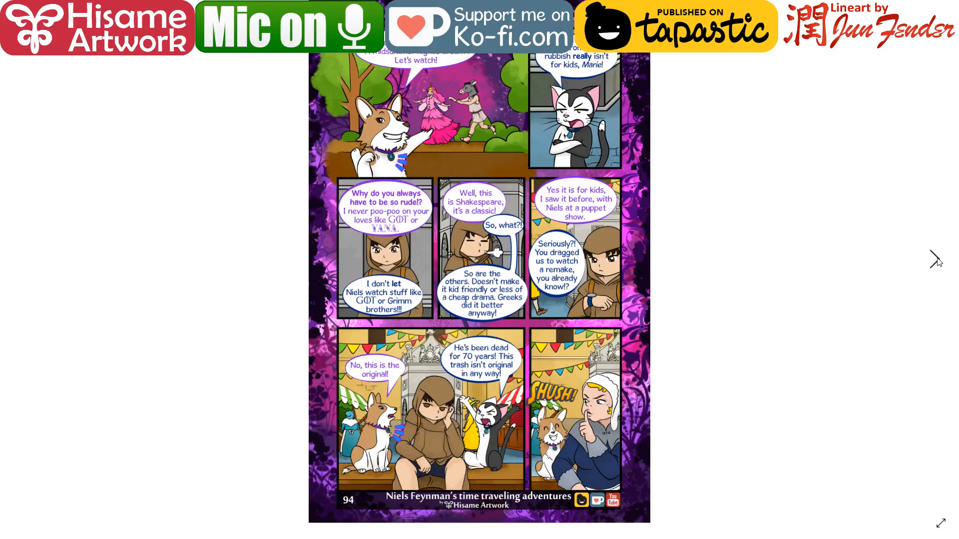
click(936, 260)
click(936, 260)
click(936, 260)
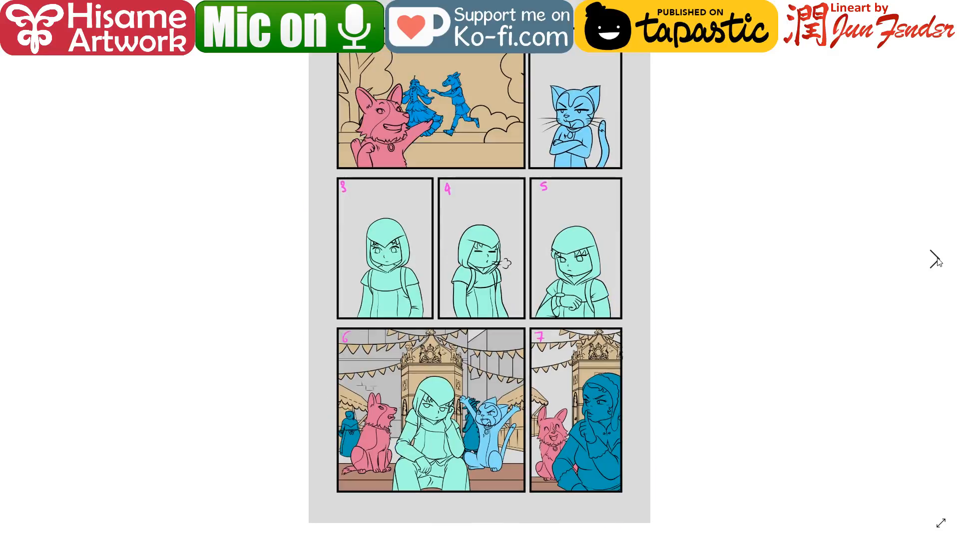
click(936, 260)
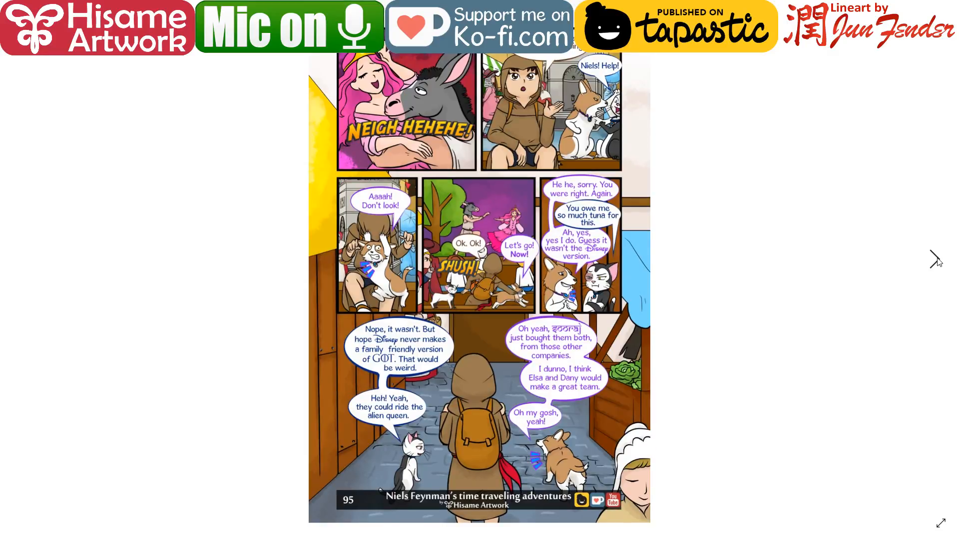
click(935, 260)
click(935, 260)
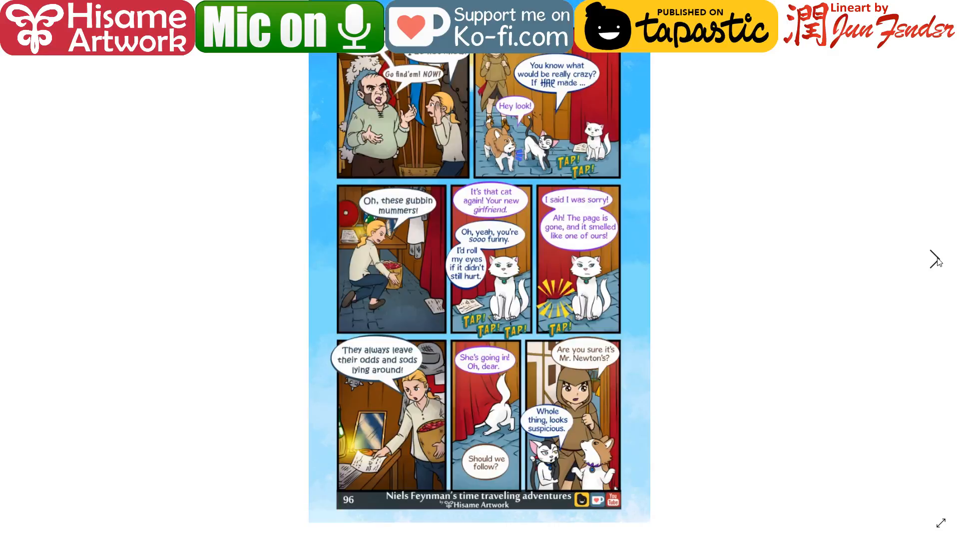
click(947, 8)
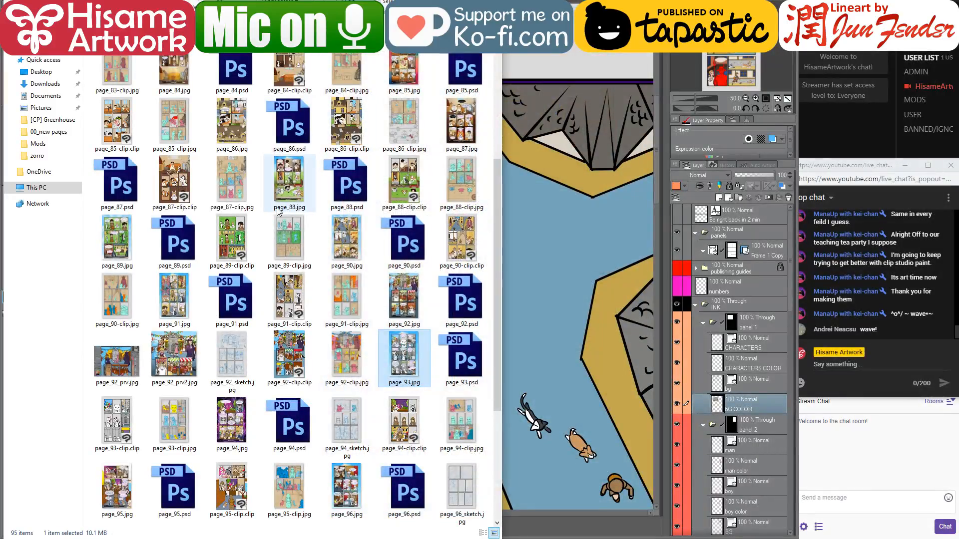
click(175, 356)
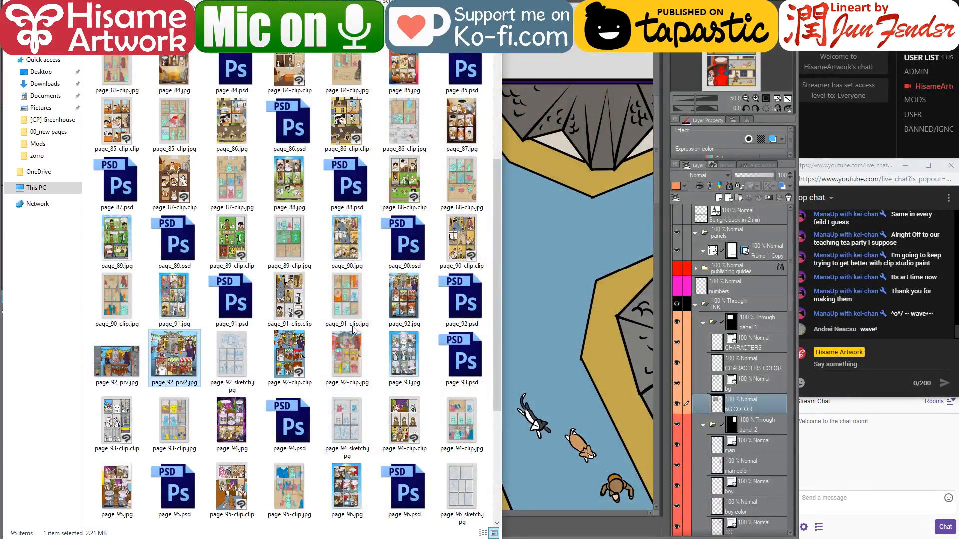
- Open page_92.psd from the page folder in Photoshop as a layered color reference
click(452, 298)
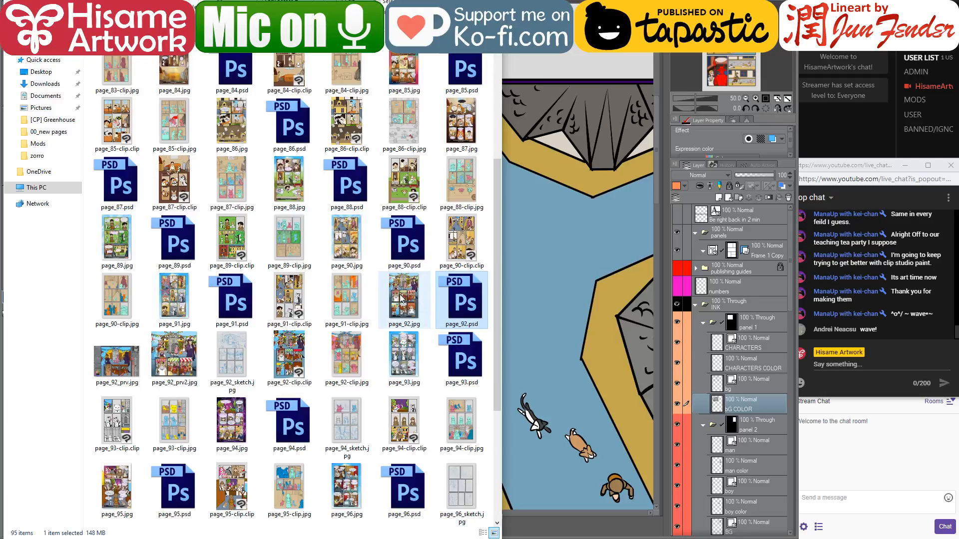
double_click(473, 297)
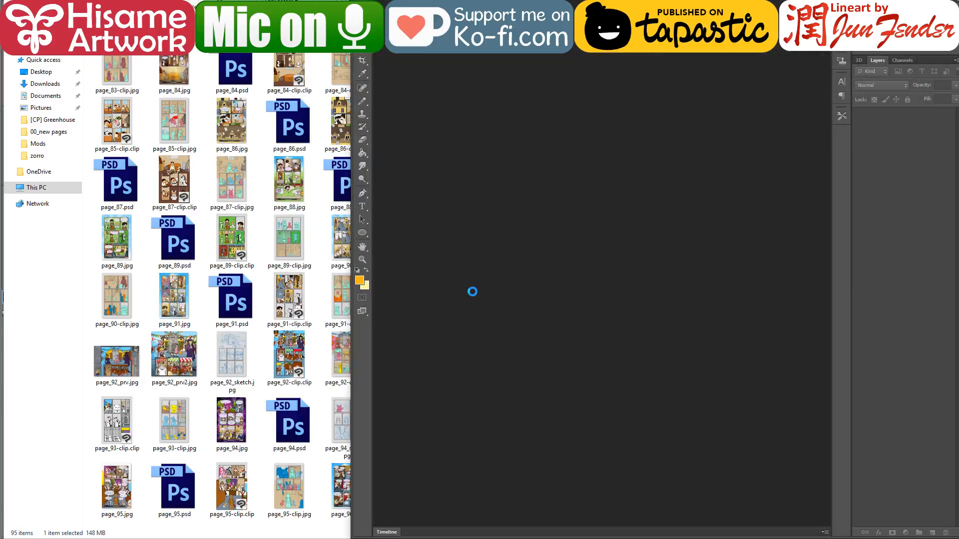
click(300, 7)
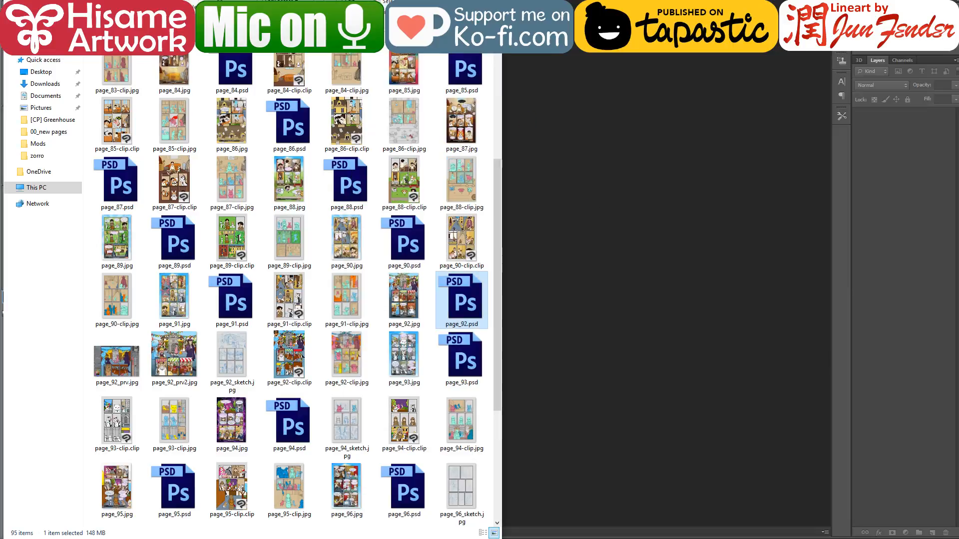
click(443, 8)
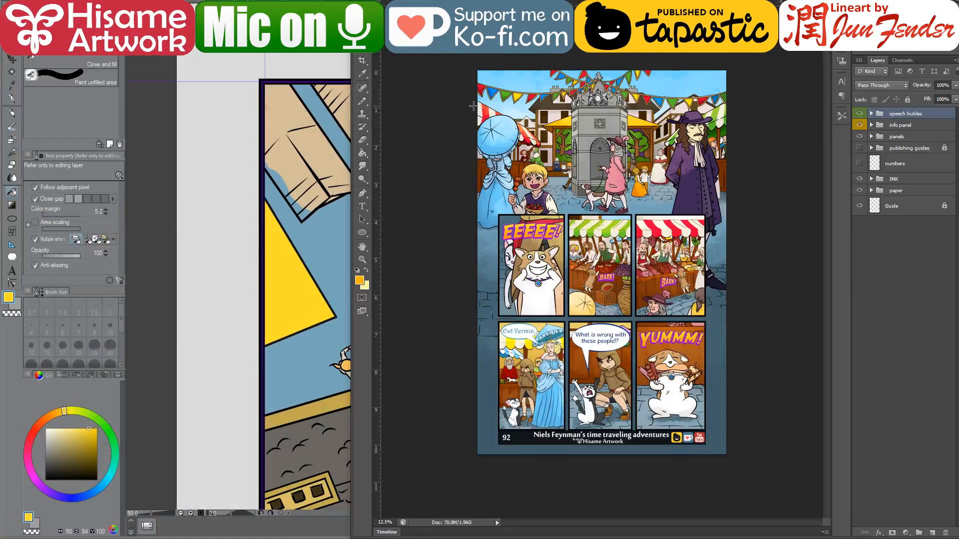
- Inspect page_92.psd's panel 1 layers by toggling the People 2 color layer's visibility, close the file without changes and return to Clip Studio Paint
ctrl+click(517, 133)
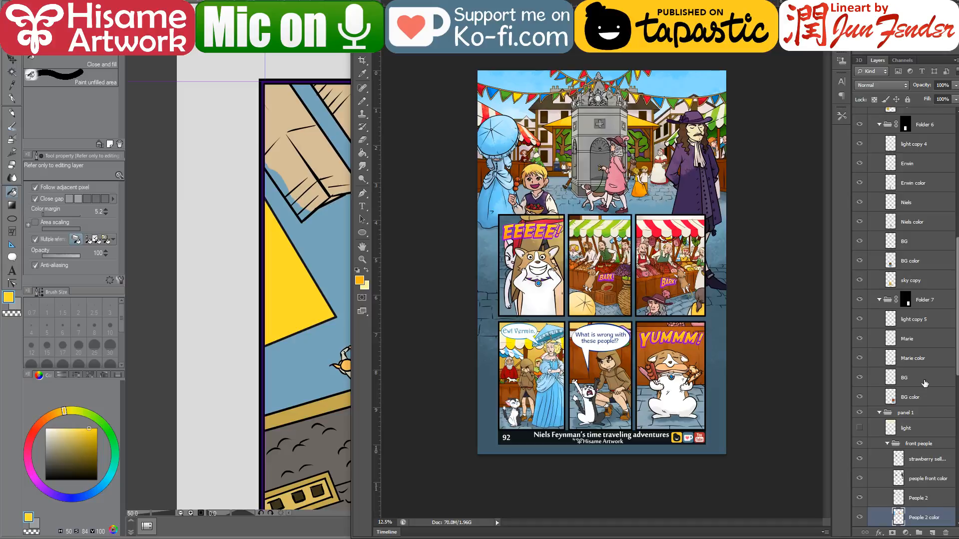
scroll(917, 494, down, 1)
click(859, 459)
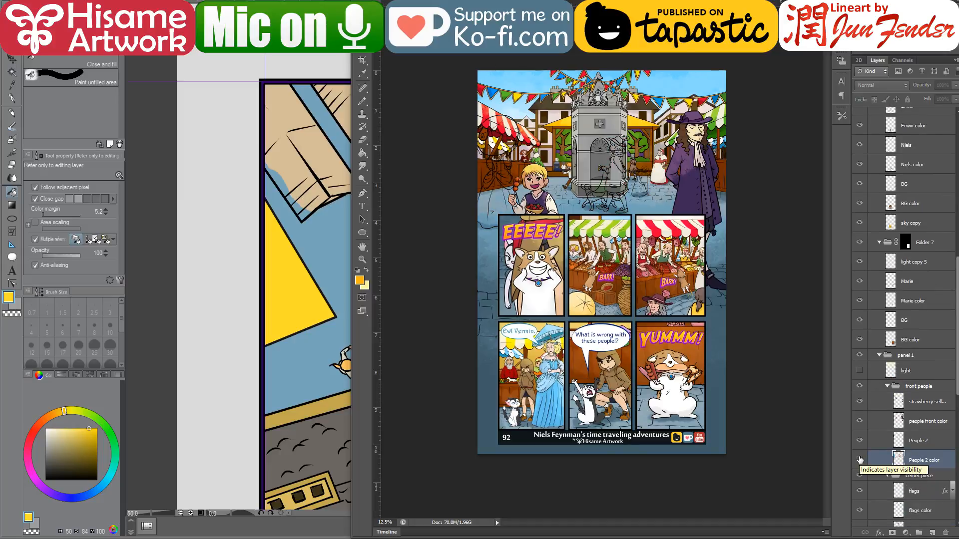
click(859, 460)
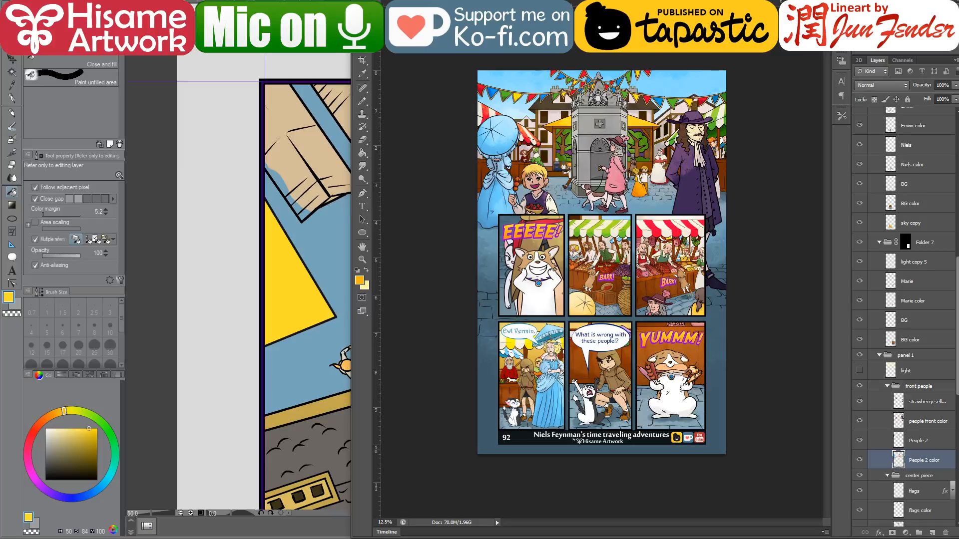
key(ctrl+w)
click(659, 182)
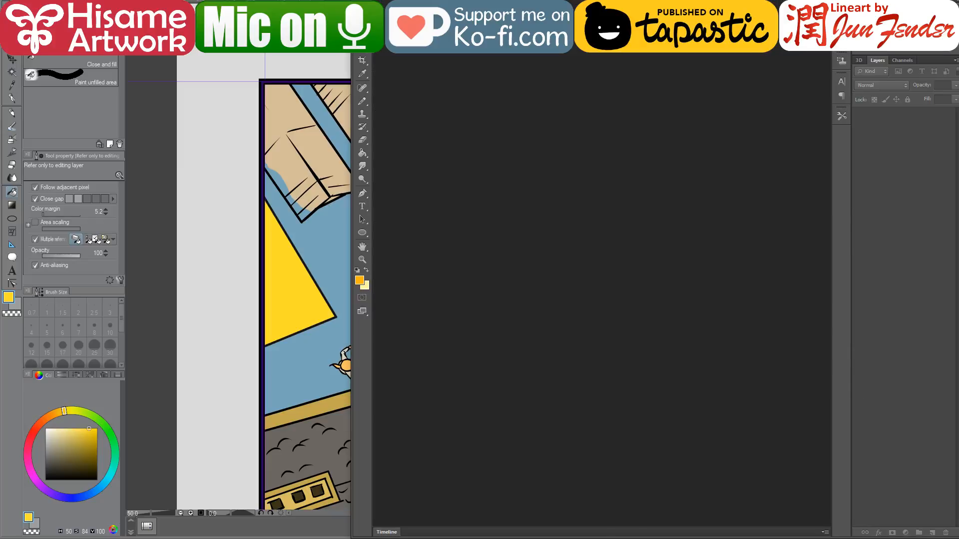
key(ctrl+q)
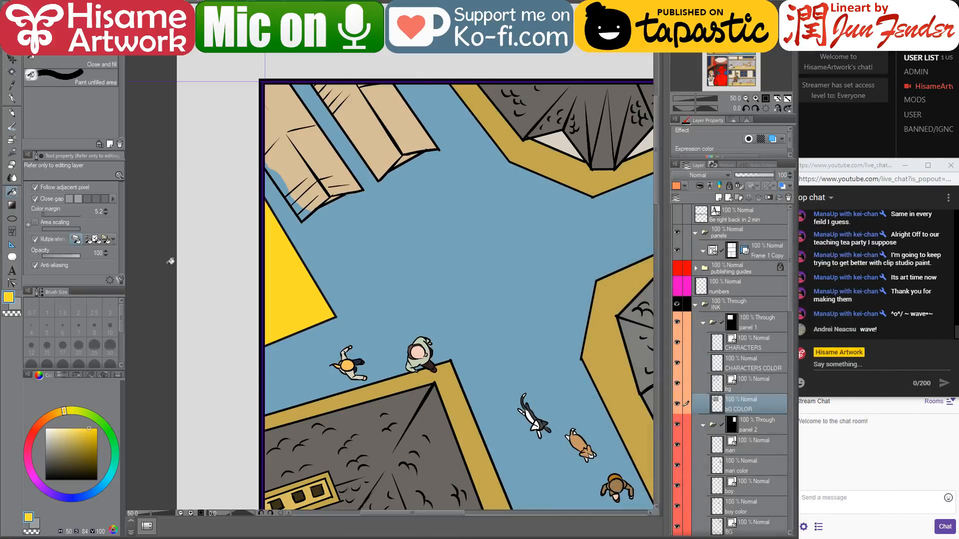
- Fill both sides of the two beige stall roofs in panel 1's upper-left corner with the canopy yellow on bG COLOR
click(341, 169)
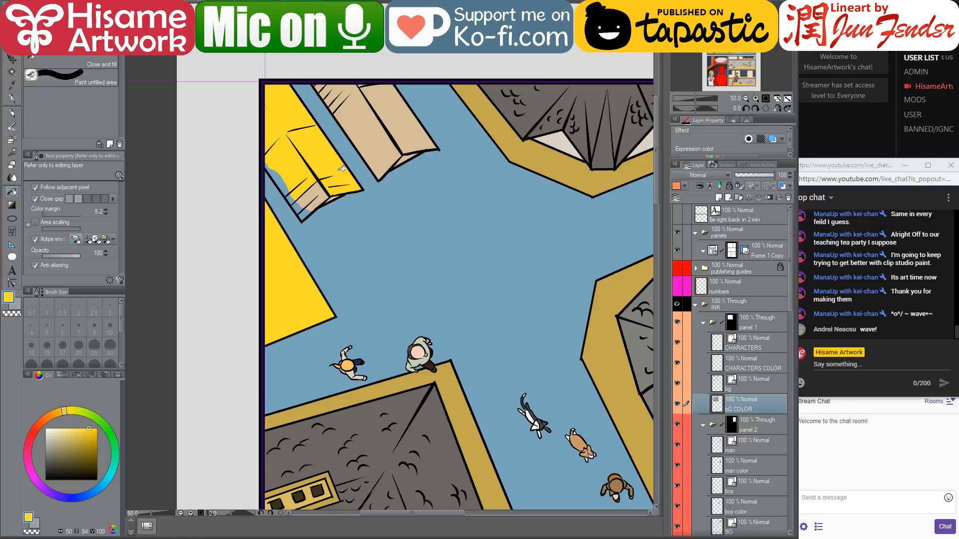
click(314, 193)
click(403, 126)
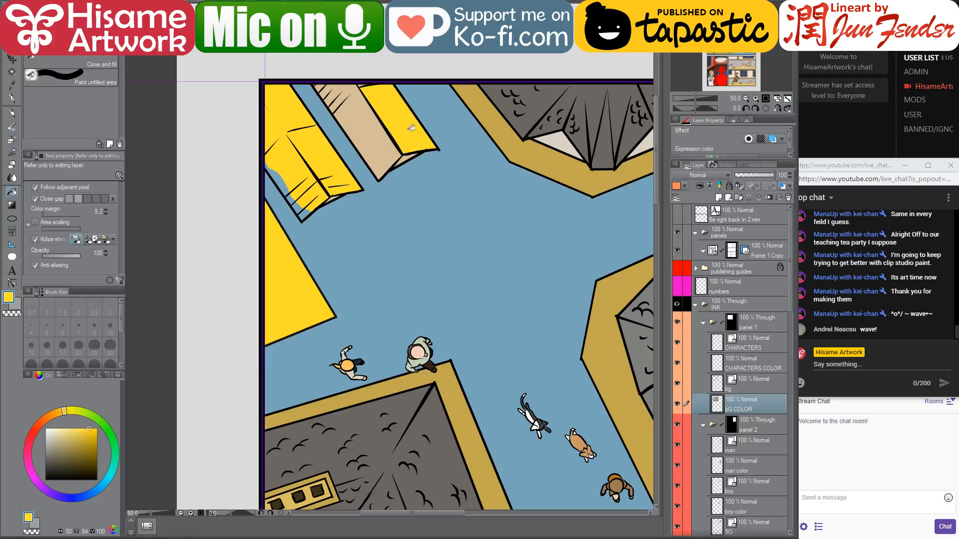
click(377, 146)
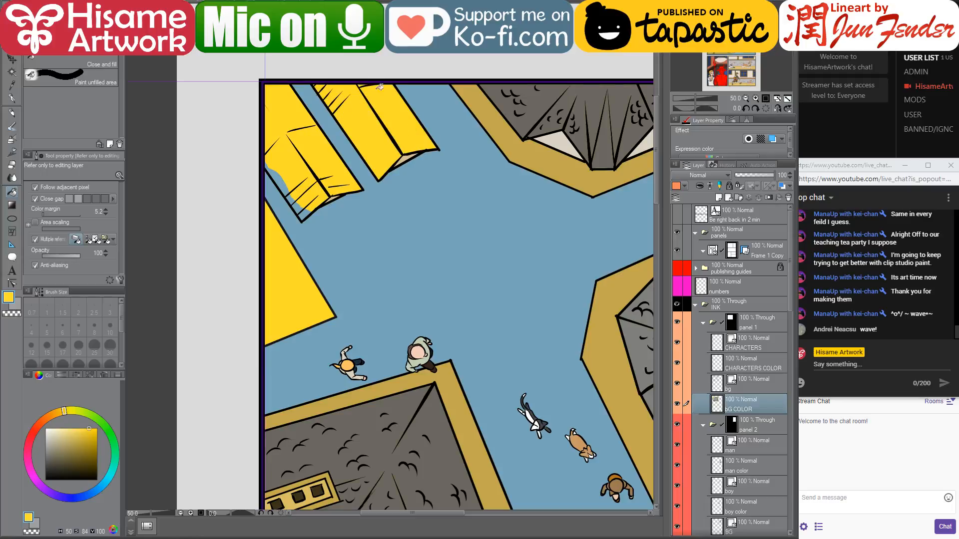
- Sample the striped canopy's red from page_92_prv2 and fill panel 1's leftmost stall roof with it, including the leftover blue gaps
click(196, 2)
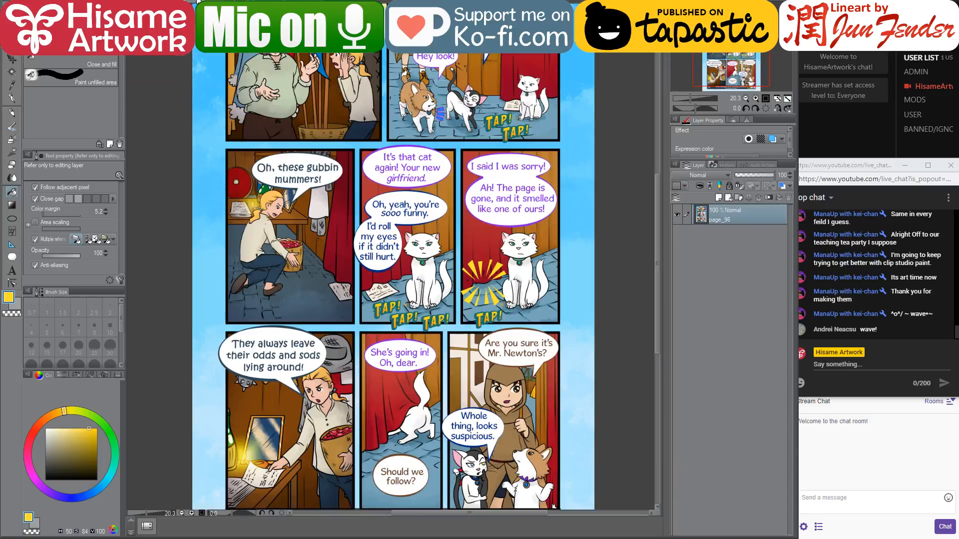
click(253, 2)
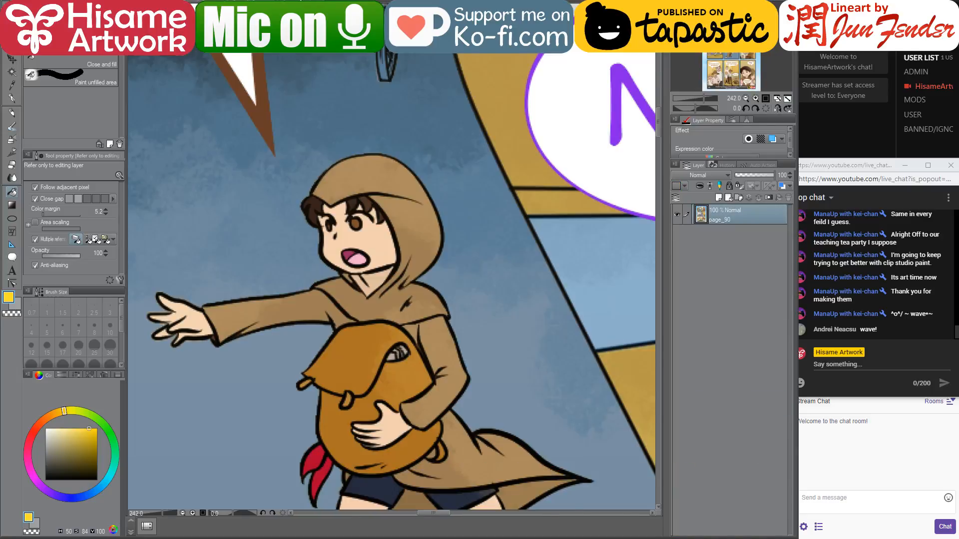
key(ctrl+Tab)
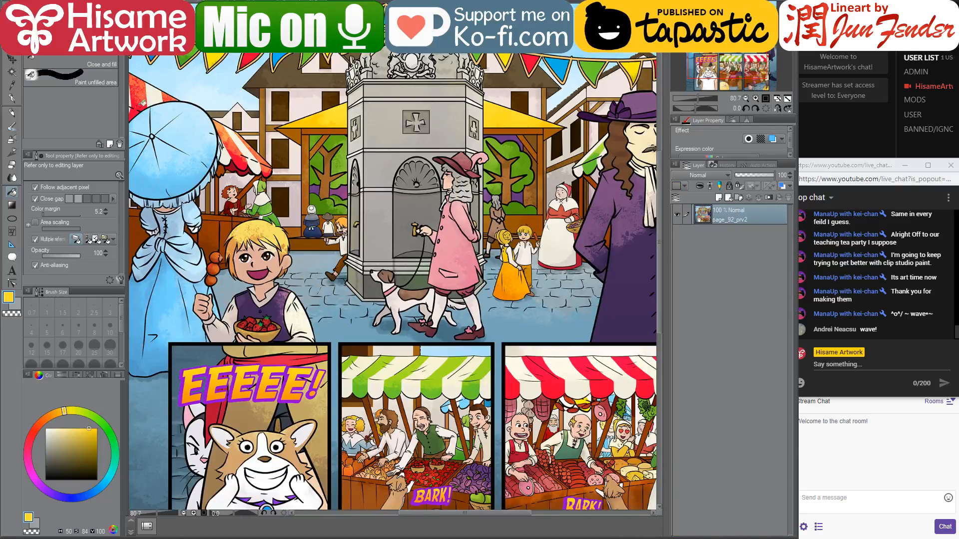
alt+click(136, 111)
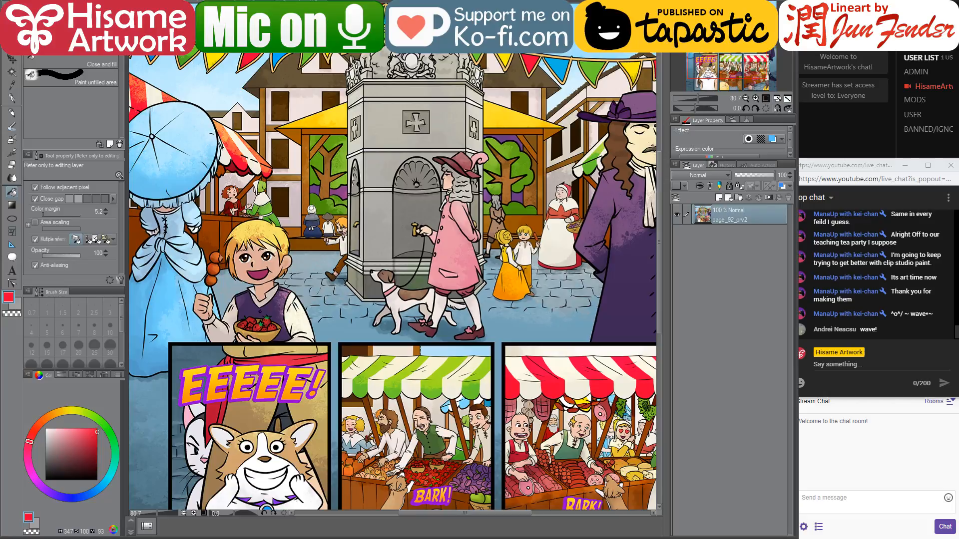
key(ctrl+Tab)
click(312, 187)
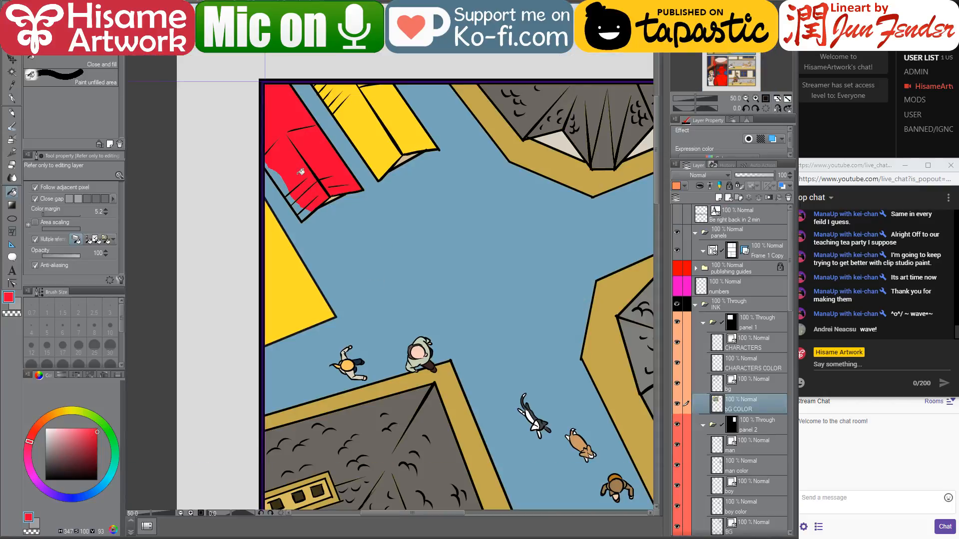
click(280, 180)
click(289, 199)
click(300, 206)
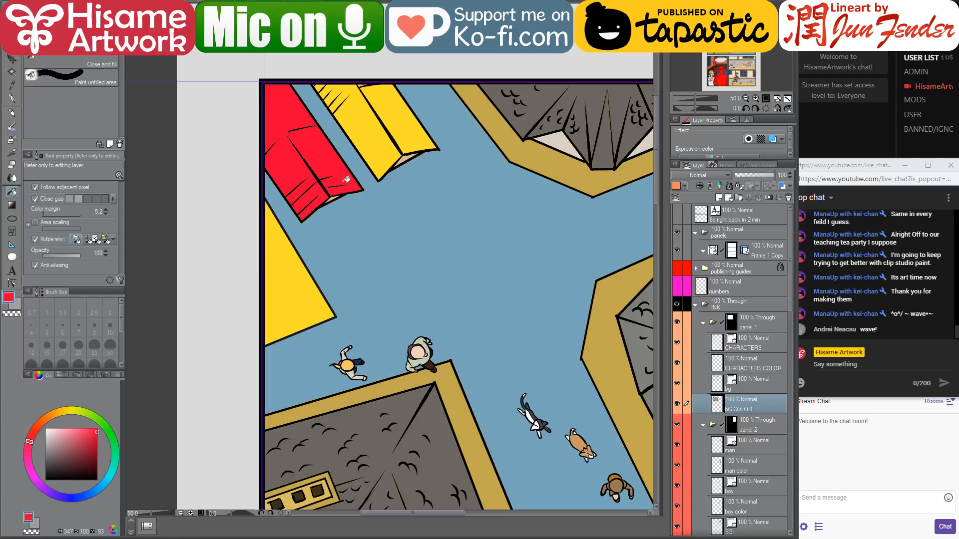
- Sample the market stall's wood brown from page_92_prv2 and fill the gable ends beneath the red and yellow stall roofs
click(449, 29)
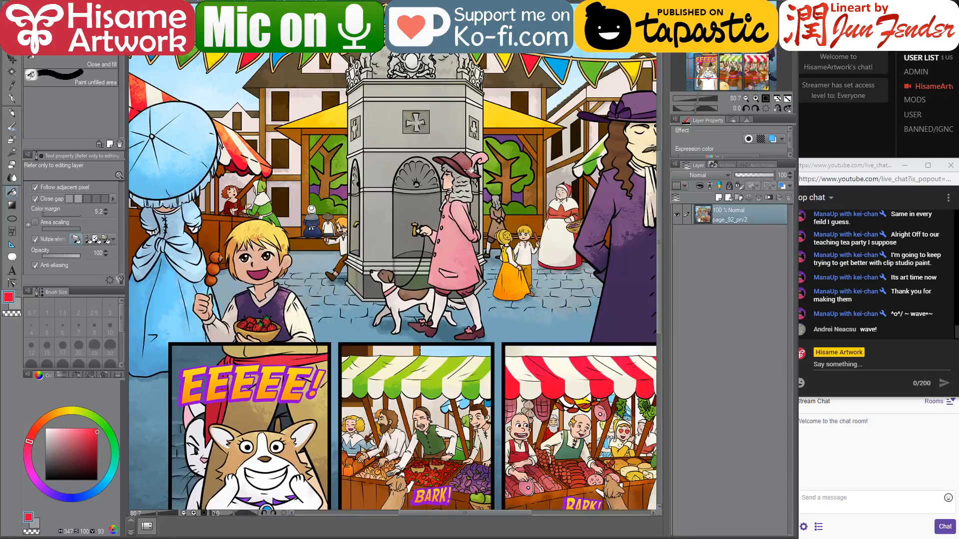
alt+click(214, 225)
click(203, 29)
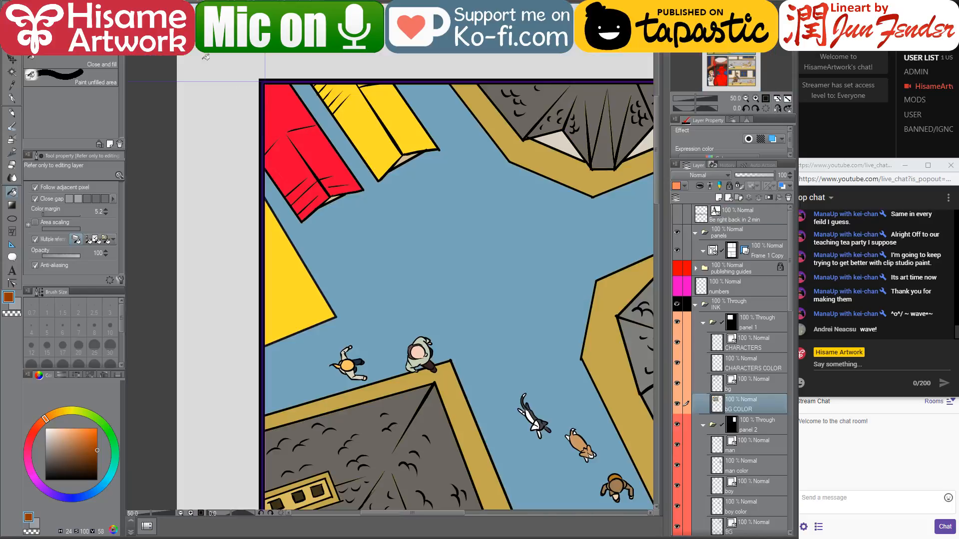
click(336, 197)
click(406, 159)
- Sample the dark gray of the roof at panel 1's upper edge and set the G-pen to brush size 300
alt+click(601, 96)
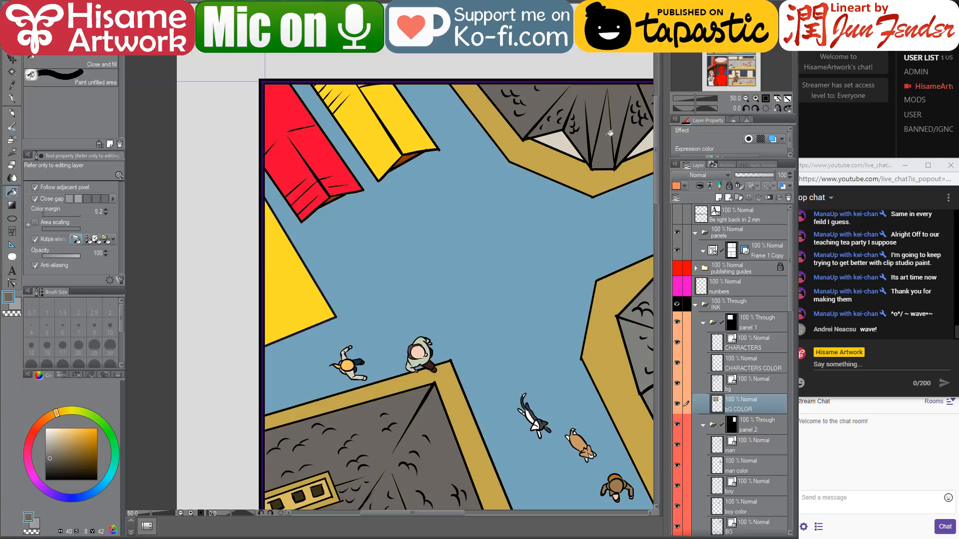
drag(609, 144, 455, 192)
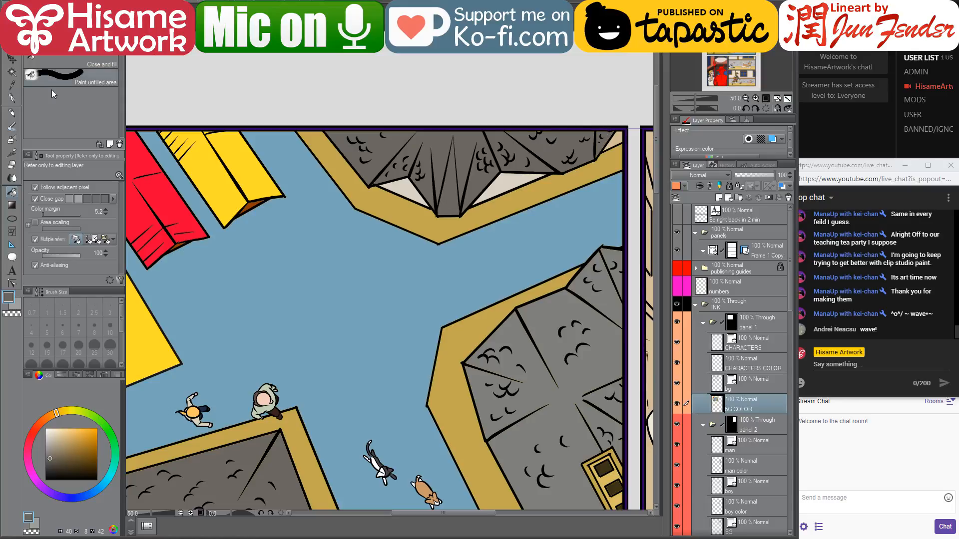
click(12, 98)
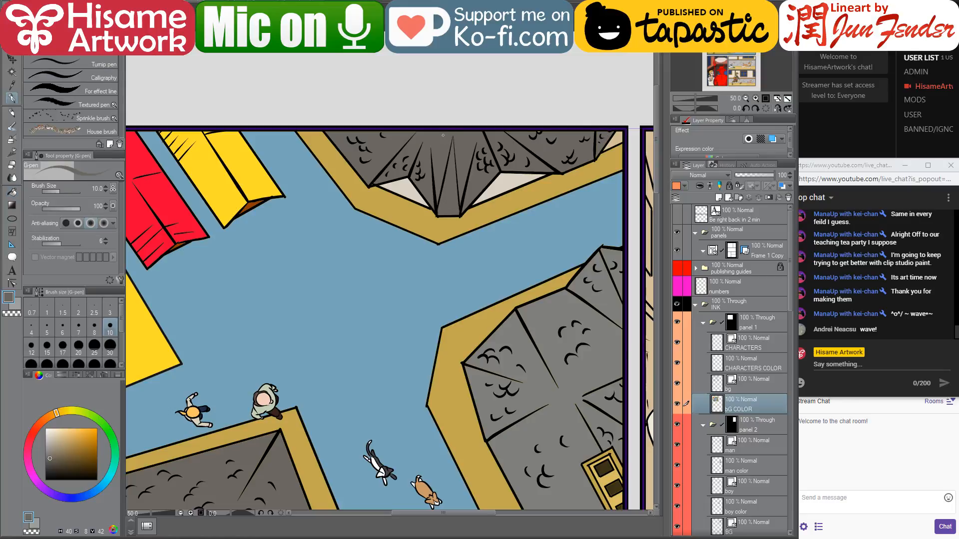
key(])
key(])
key(])
key(])
key(])
key(])
key(])
key(])
key(])
key(])
key(])
key(])
key(])
key(])
key(])
key(])
key(])
key(])
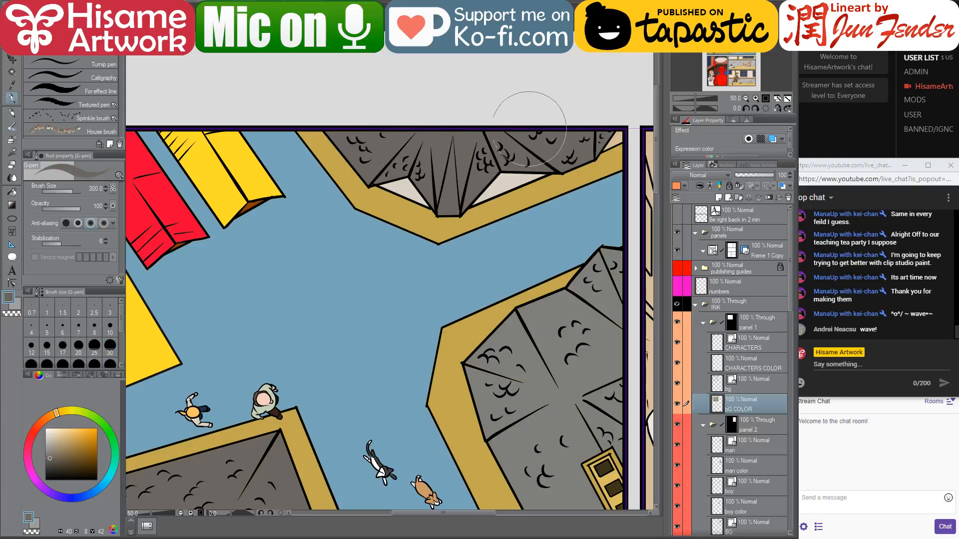
- Sample the lighter gray of panel 1's right-hand roof for touching up its flat color, reducing the G-pen to size 170
alt+click(578, 324)
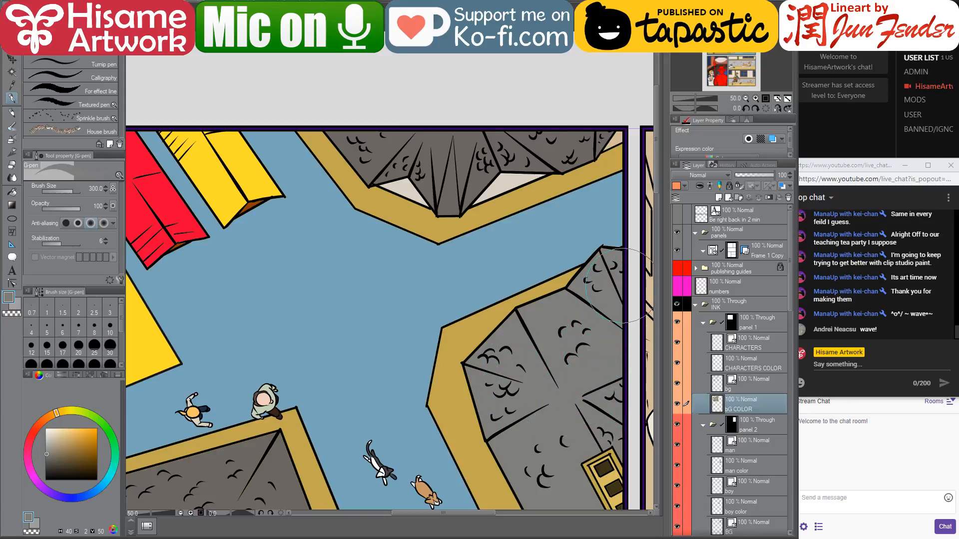
drag(610, 373, 550, 231)
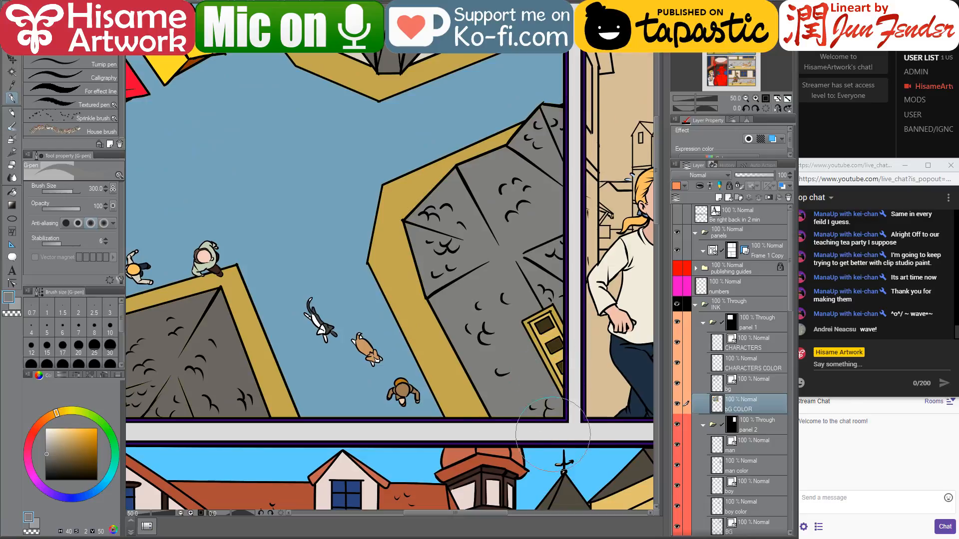
key(bracketleft)
key(bracketleft)
scroll(569, 320, up, 3)
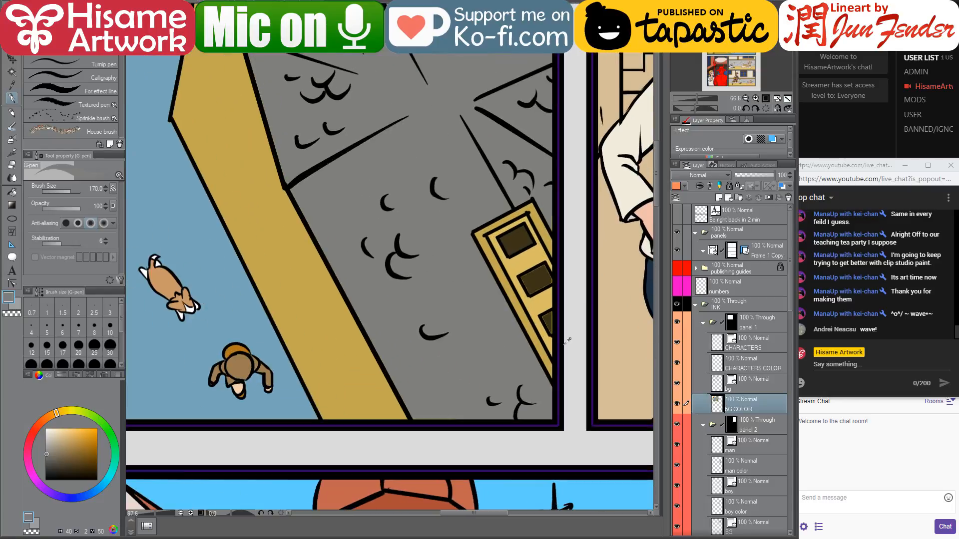
scroll(574, 290, up, 3)
- Sample the dormer windows' dark brown, fill the lowest window on the right-hand roof, and resample that roof's gray
alt+click(520, 264)
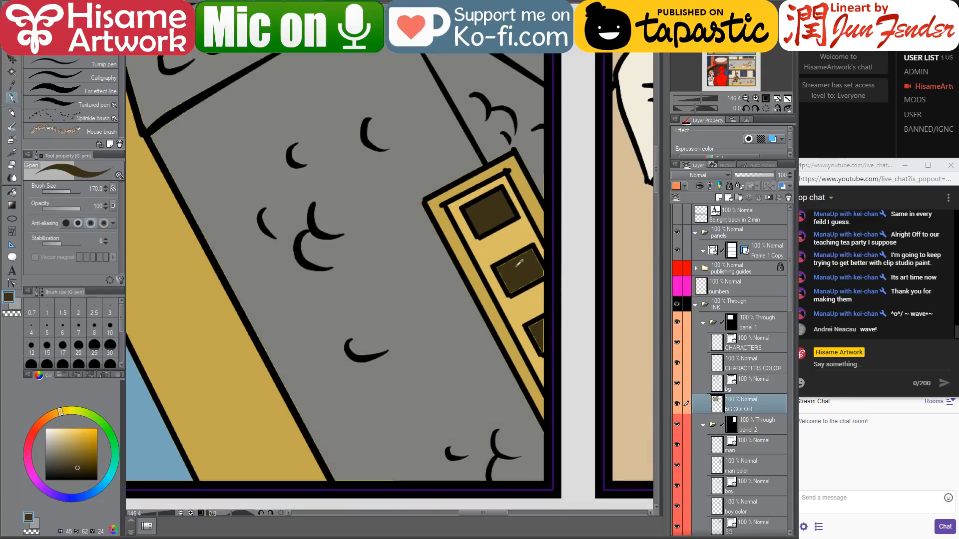
click(13, 193)
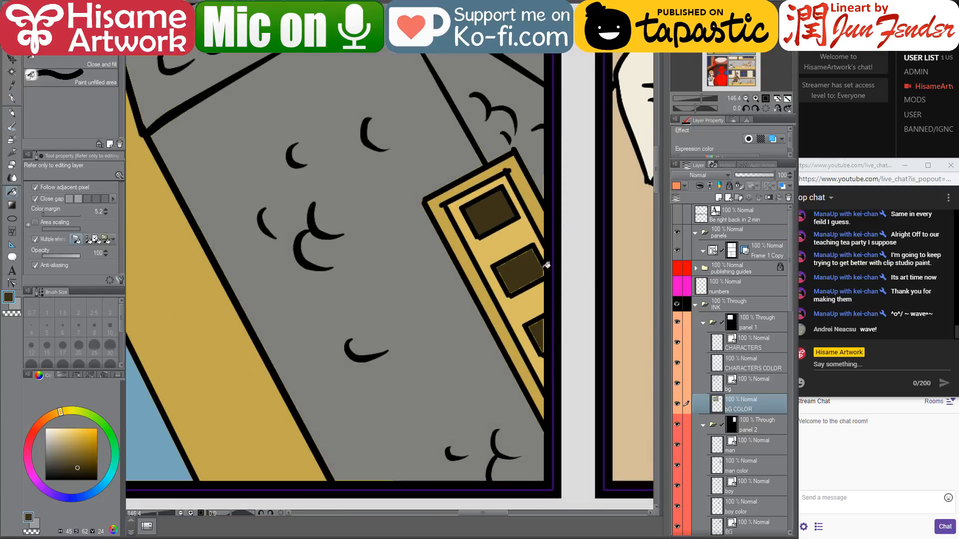
click(536, 327)
alt+click(487, 336)
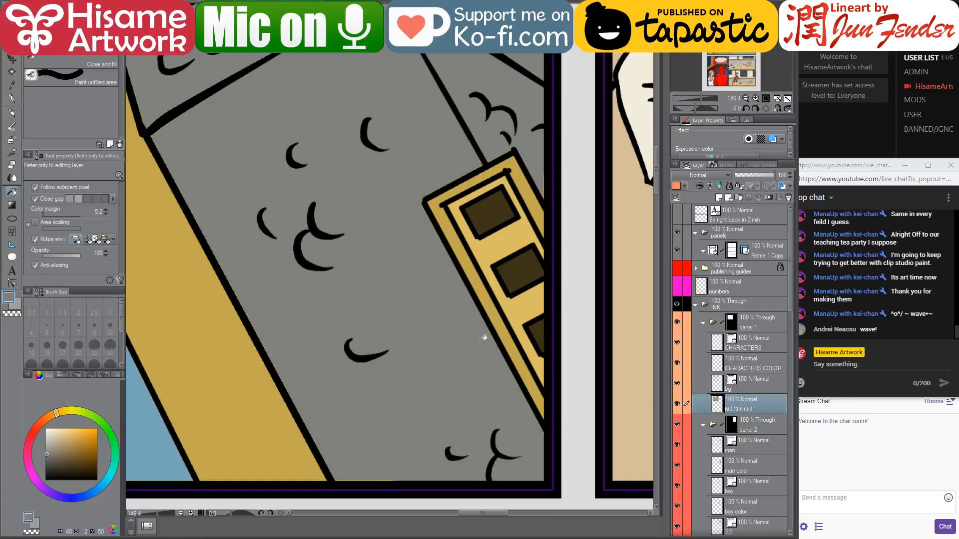
scroll(484, 338, down, 3)
scroll(518, 397, down, 3)
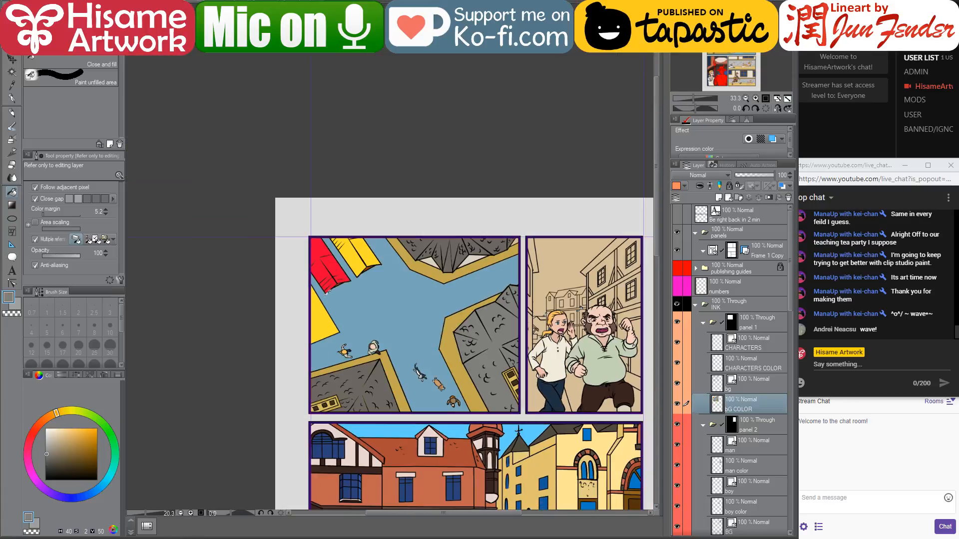
- Sample the dark gray of panel 1's lower-left roof for touching up its flat color with the G-pen
scroll(368, 373, up, 4)
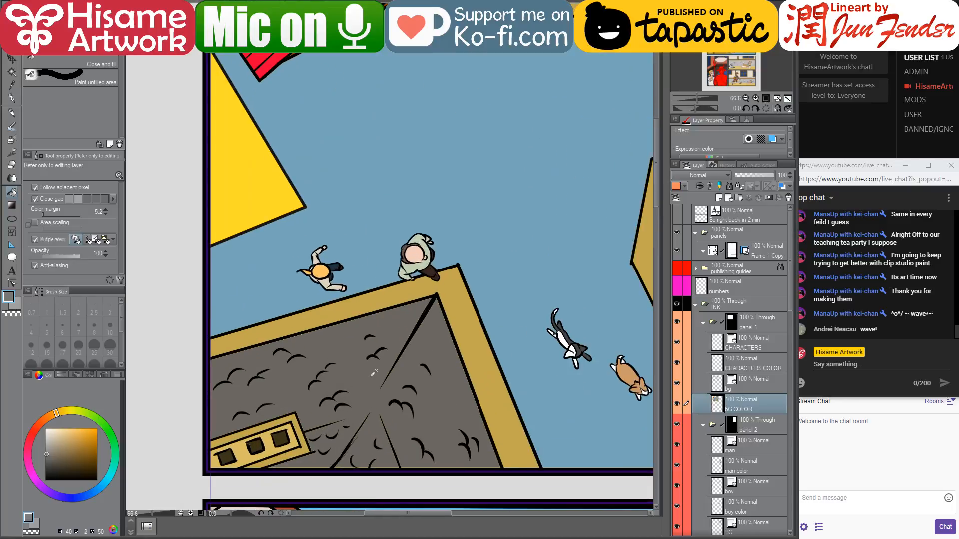
alt+click(375, 374)
click(12, 98)
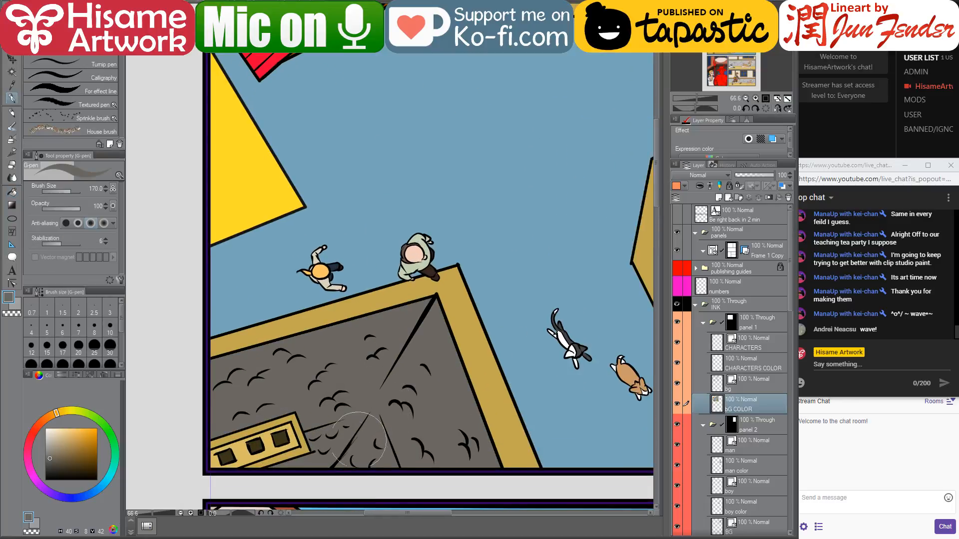
- Sample the brown of the red canopy's underside, reduce the G-pen to size 15, and fill the gap at the underside's tip
drag(392, 102, 440, 379)
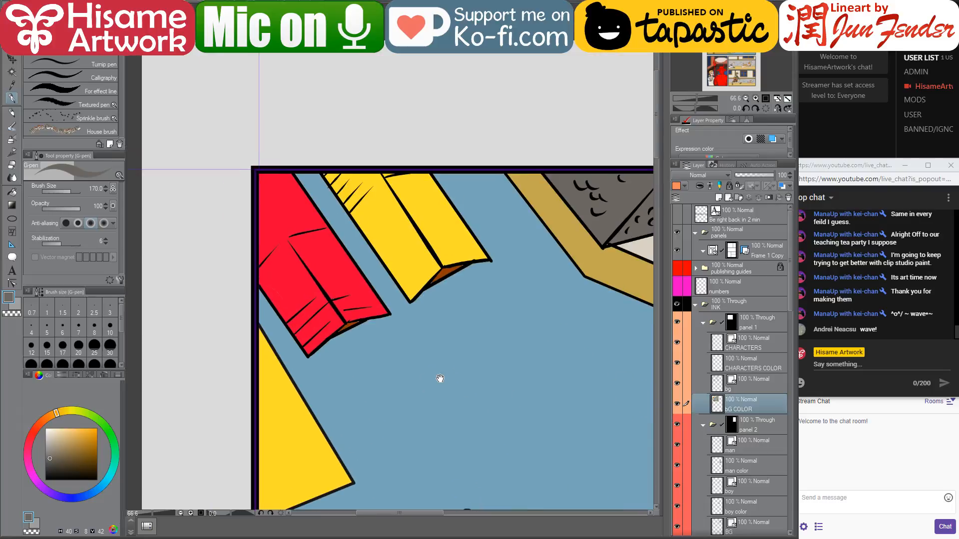
scroll(325, 302, up, 4)
alt+click(378, 348)
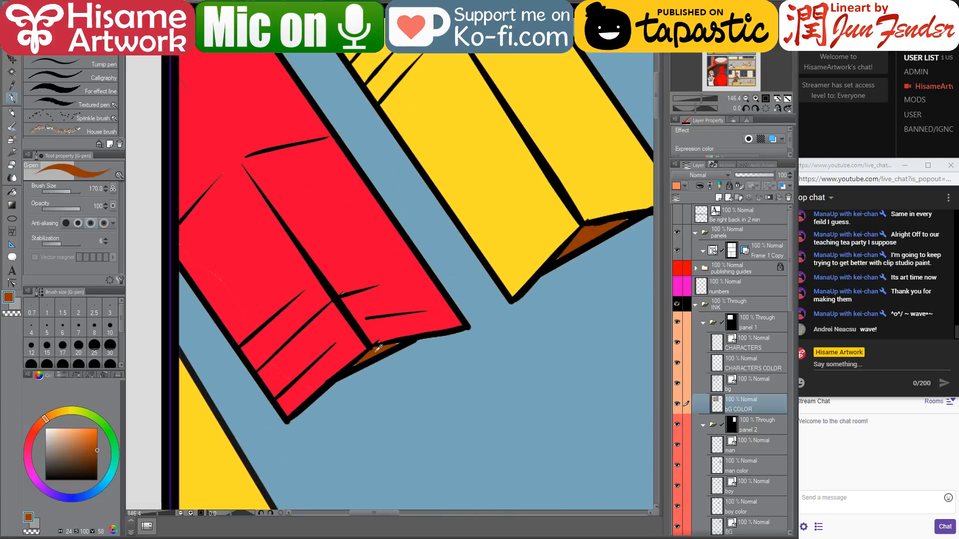
key(bracketleft)
key(bracketleft)
key(bracketleft)
key(bracketleft)
key(bracketleft)
key(bracketleft)
key(bracketleft)
key(bracketleft)
key(bracketleft)
key(bracketleft)
key(bracketleft)
key(bracketleft)
key(bracketleft)
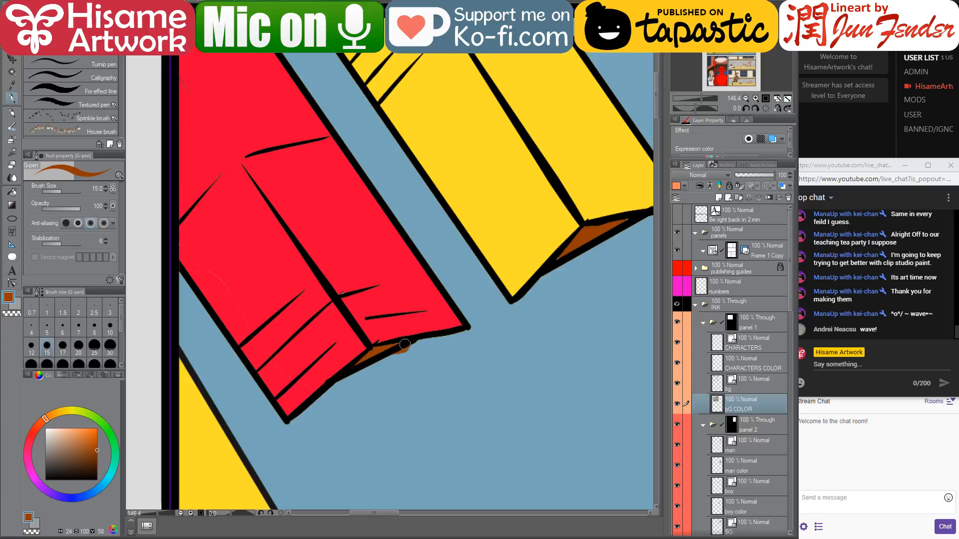
- Trim the brown spill beside the red canopy with the sampled ground blue, and sample brown for touching up the yellow canopy's underside
alt+click(420, 349)
drag(413, 349, 402, 358)
drag(530, 314, 410, 353)
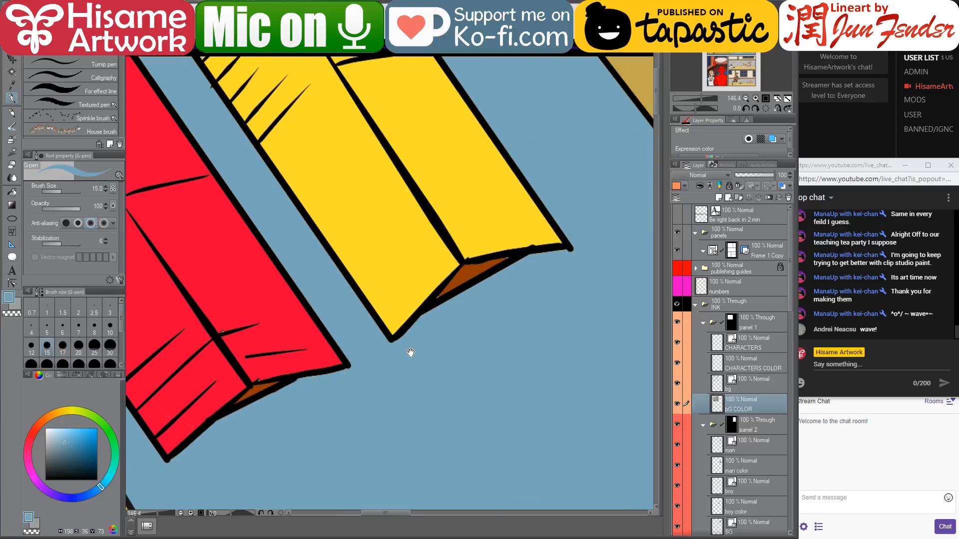
alt+click(475, 268)
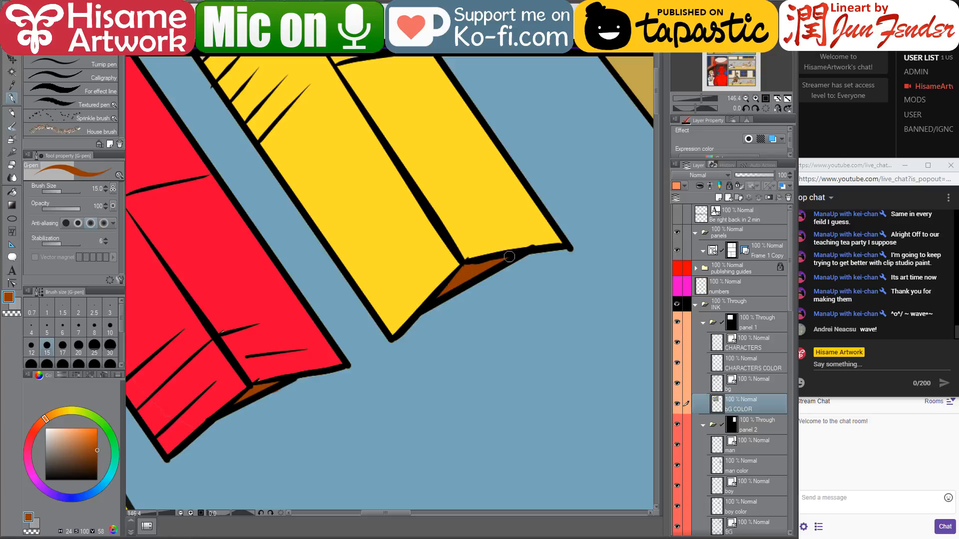
- Hide the bg line art layer and paint over the upper roof's pale marks in its sampled dark gray with the G-pen at size 150
scroll(596, 415, down, 6)
drag(520, 432, 359, 222)
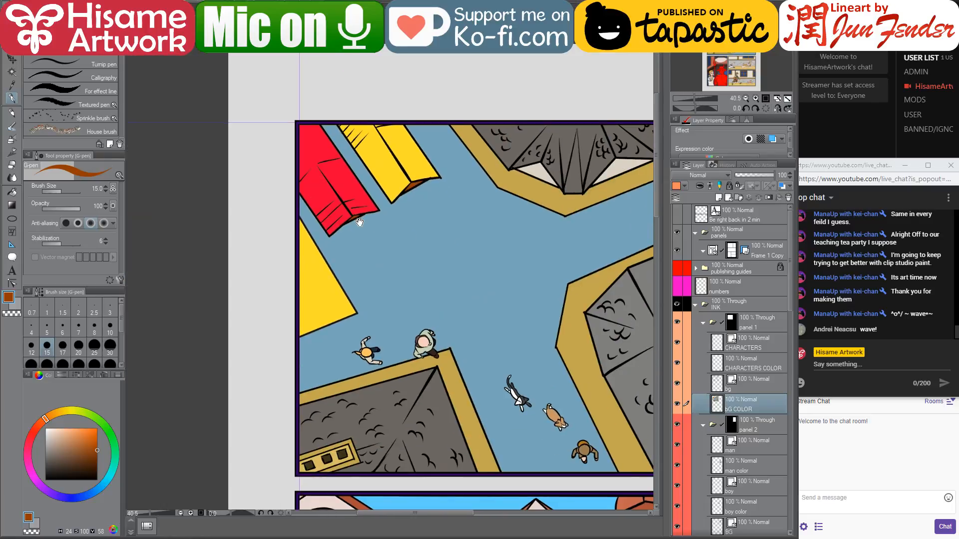
click(677, 385)
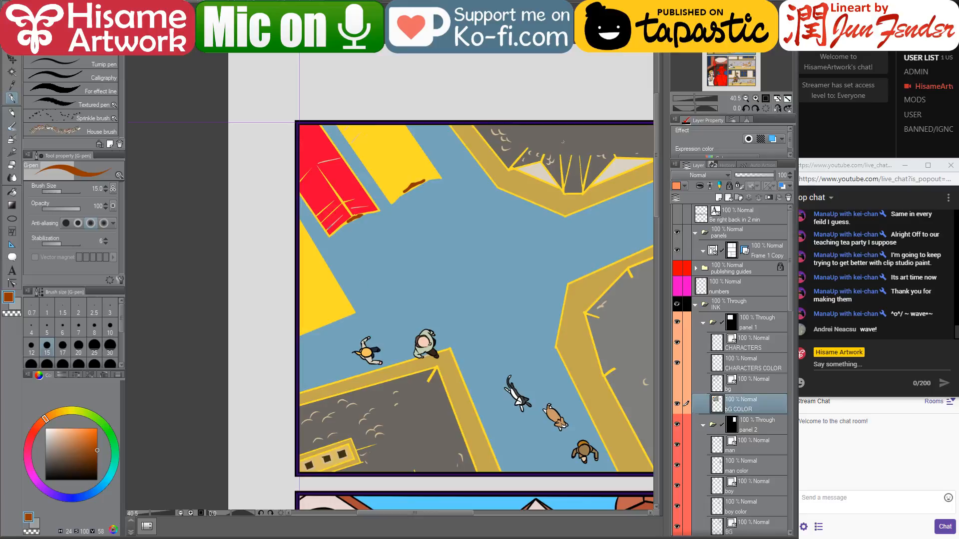
alt+click(539, 132)
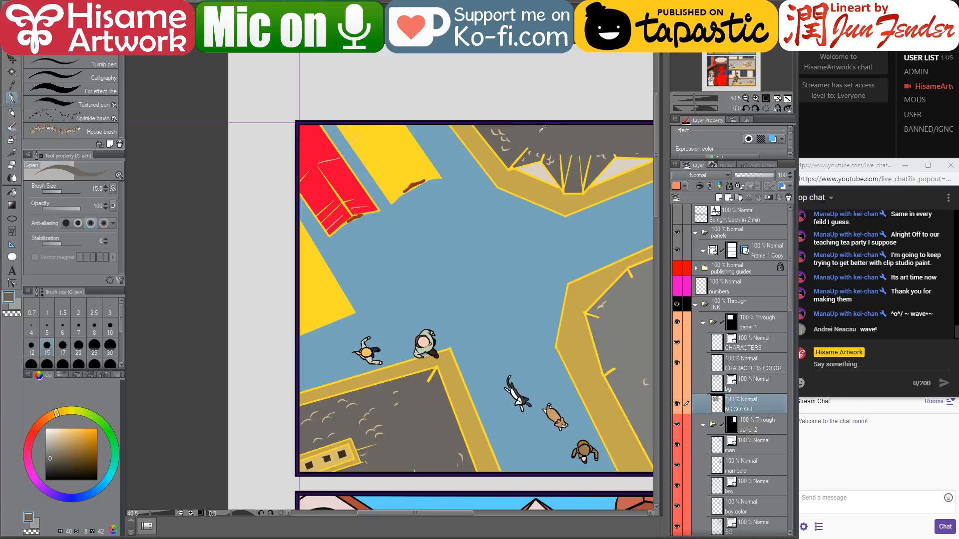
key(])
key(])
key(])
key(])
key(])
key(])
key(])
key(])
key(])
key(])
key(])
key(])
drag(506, 131, 509, 137)
- Sample the black-and-white animal's dark gray and fill the yellow outlines of panel 1's right-hand and upper buildings on the editing layer
alt+click(527, 394)
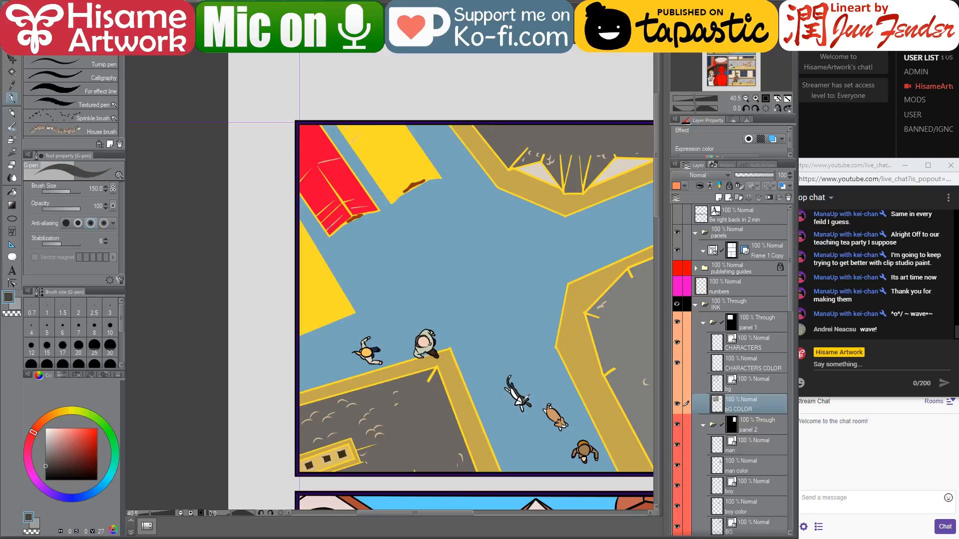
click(12, 192)
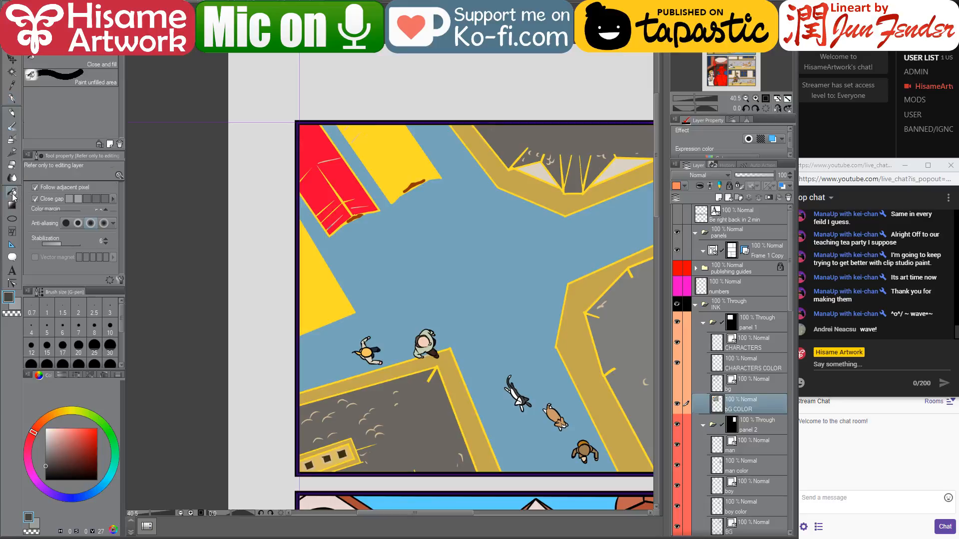
click(608, 290)
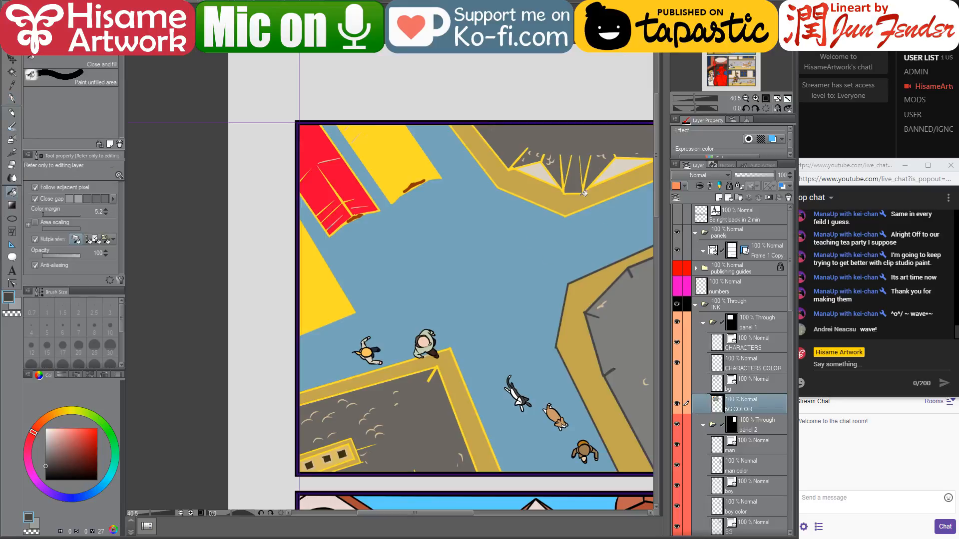
click(566, 183)
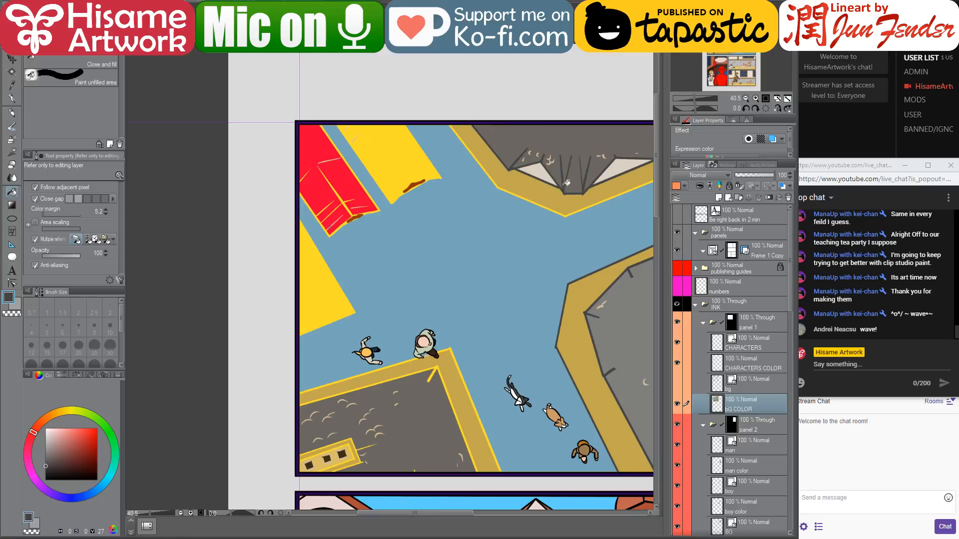
alt+click(567, 214)
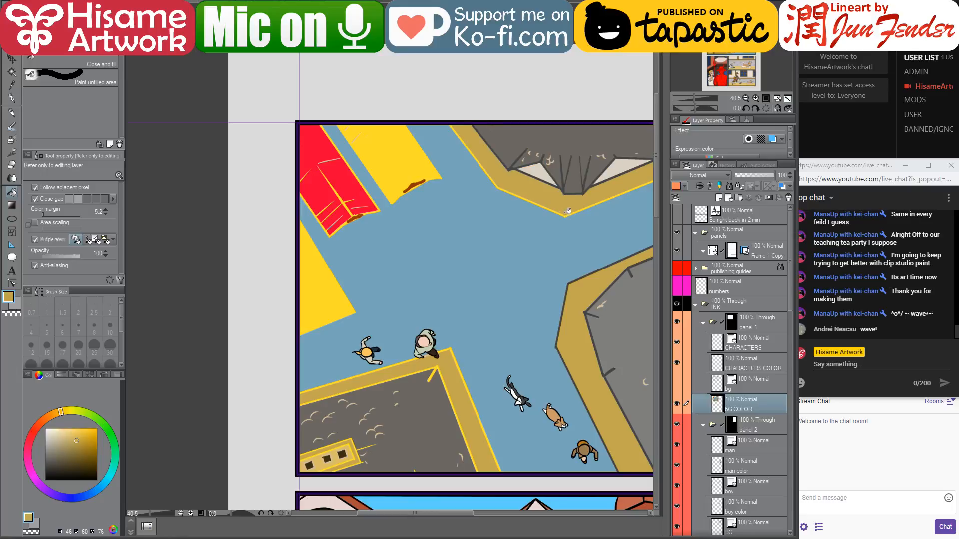
alt+click(581, 277)
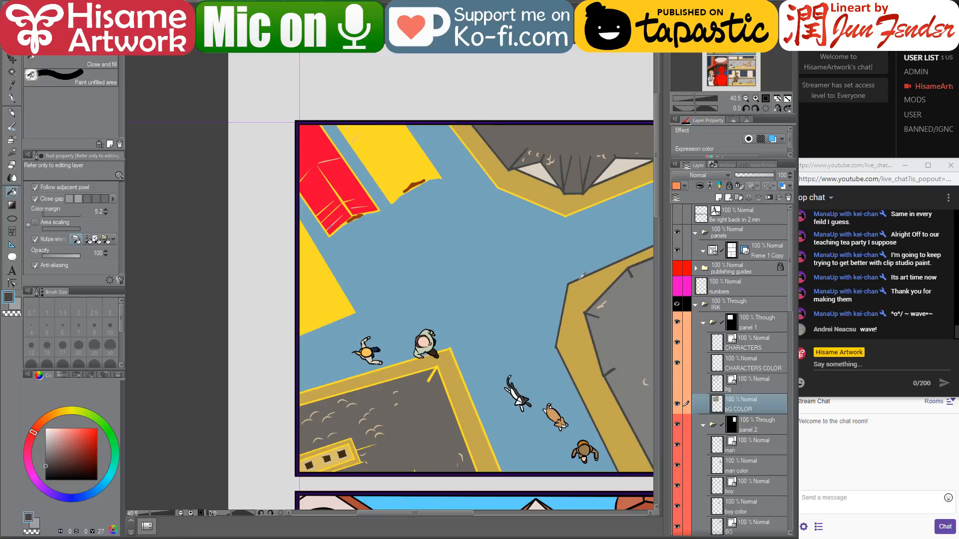
click(560, 212)
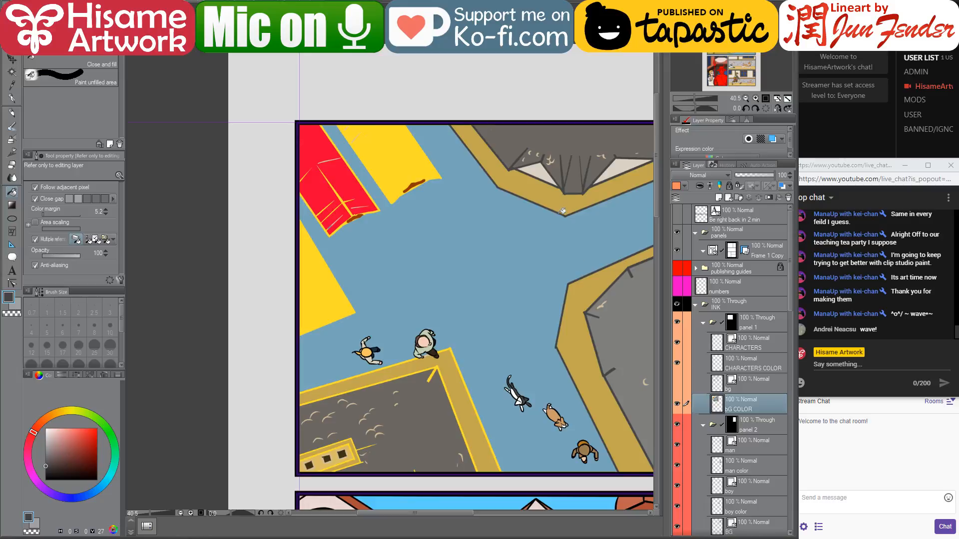
- Fill the yellow outlines of the lower-left building and its dormer with the same dark gray
click(432, 372)
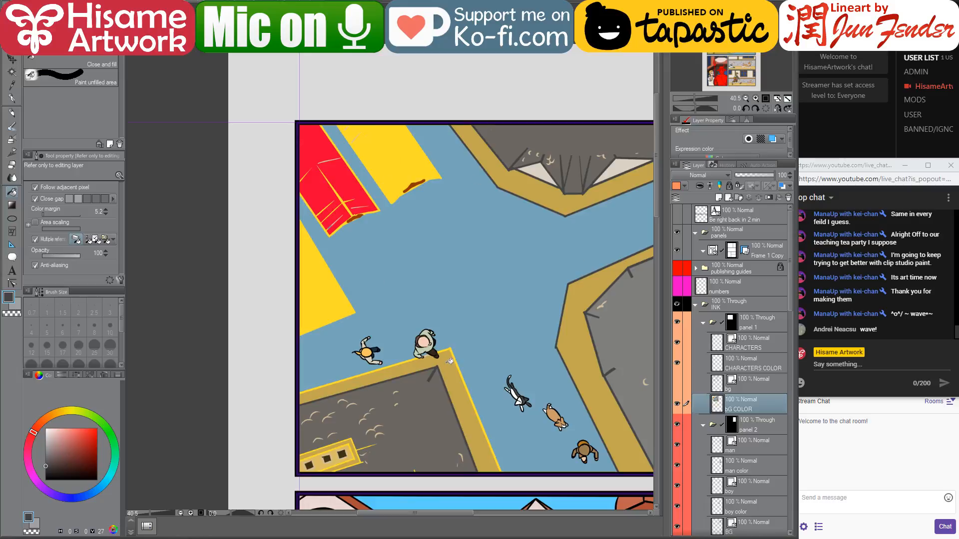
click(453, 349)
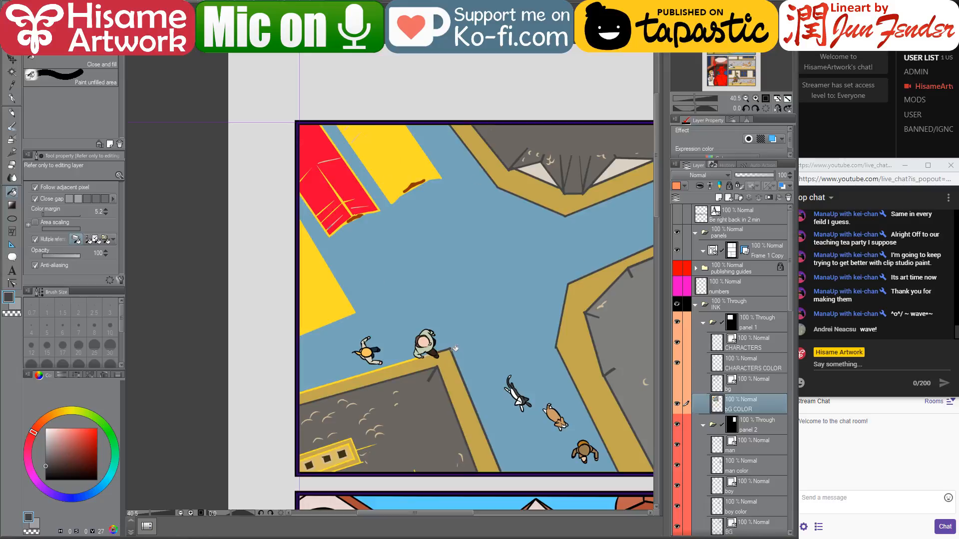
click(354, 449)
click(360, 447)
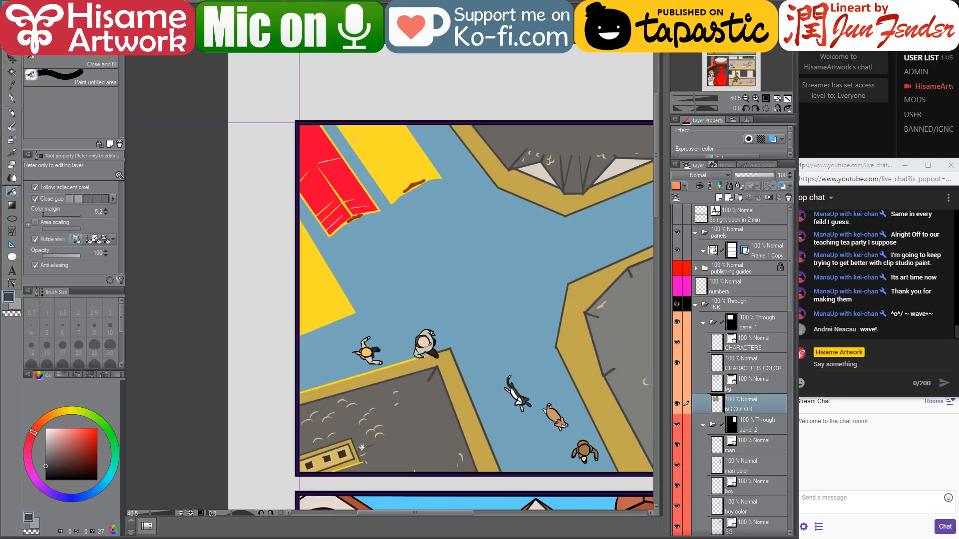
click(363, 460)
- Paint over the pale marks on the lower-left and right-hand roofs with the G-pen, sampling each roof's own gray
click(12, 98)
alt+click(391, 451)
mouse_move(385, 449)
mouse_down()
mouse_move(364, 414)
mouse_move(301, 429)
mouse_move(388, 404)
mouse_move(402, 424)
mouse_move(374, 448)
mouse_move(383, 460)
mouse_move(455, 452)
mouse_up()
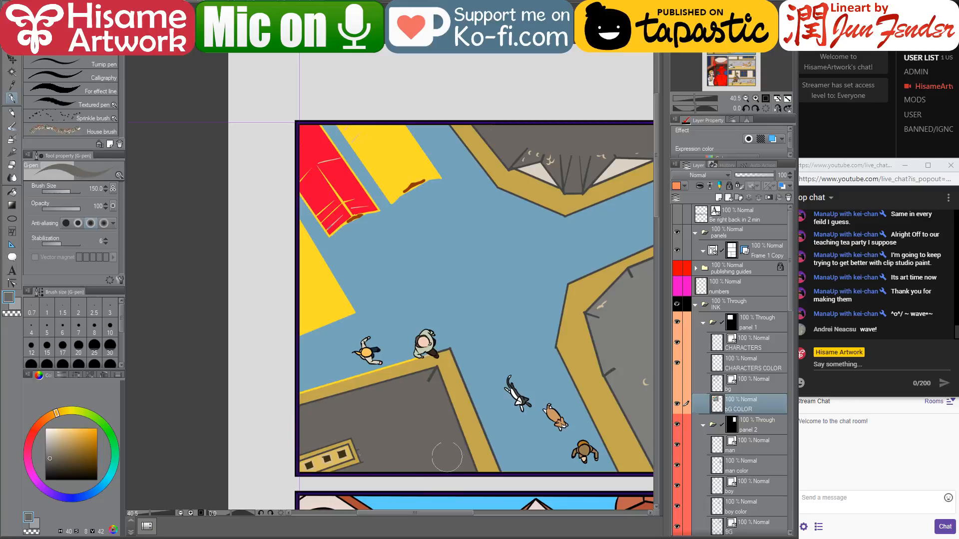
alt+click(642, 356)
mouse_move(642, 383)
mouse_down()
mouse_move(620, 364)
mouse_move(608, 314)
mouse_up()
- Sample the upper roof's dark gray and paint over the remaining pale marks around its dormers
alt+click(553, 140)
mouse_move(518, 151)
mouse_down()
mouse_move(567, 148)
mouse_move(553, 155)
mouse_up()
drag(621, 139, 563, 148)
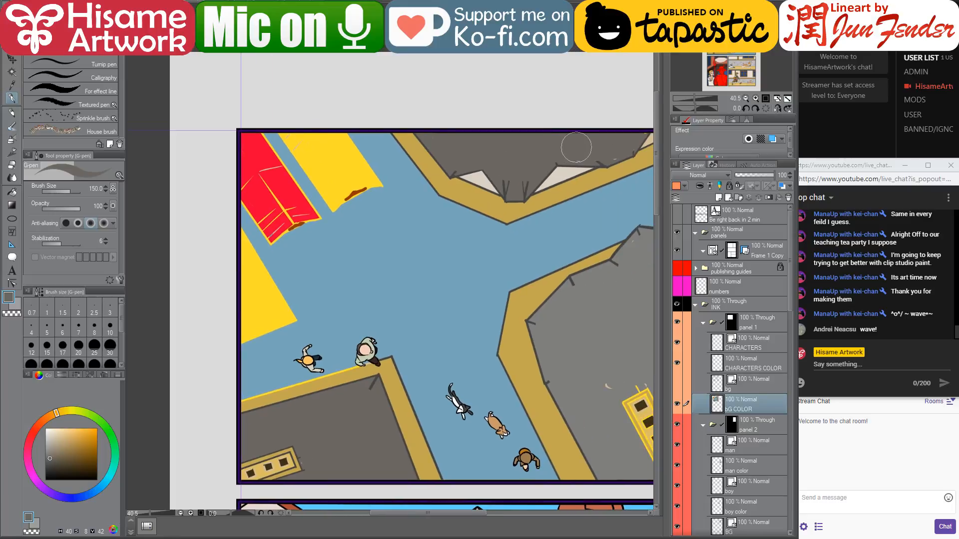
- Touch up the right-hand roof's flat color, resampling its lighter gray and undoing the last stroke
drag(523, 187, 473, 168)
drag(591, 228, 554, 355)
alt+click(598, 265)
key(ctrl+z)
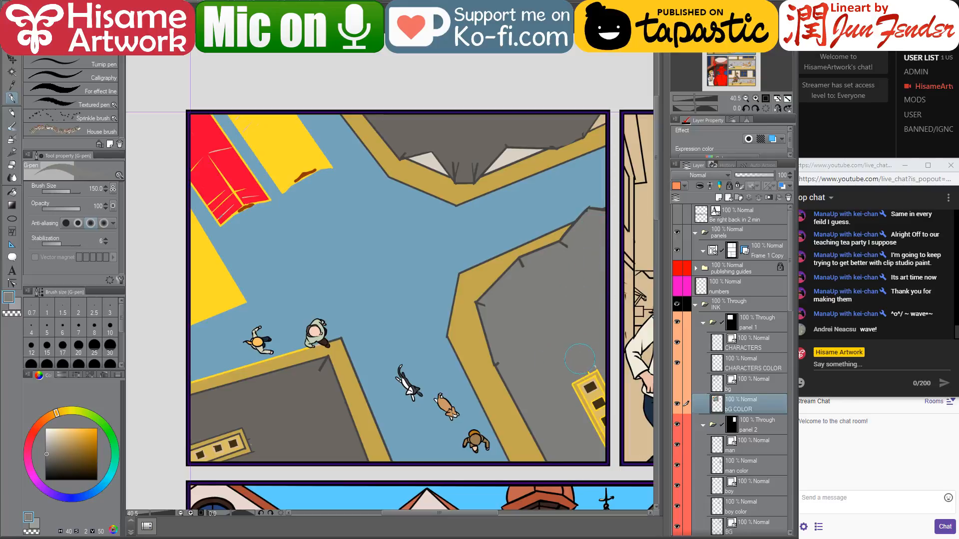
- Show the bg line art layer again and check panel 1's colors against the neighboring panels
drag(395, 275, 468, 299)
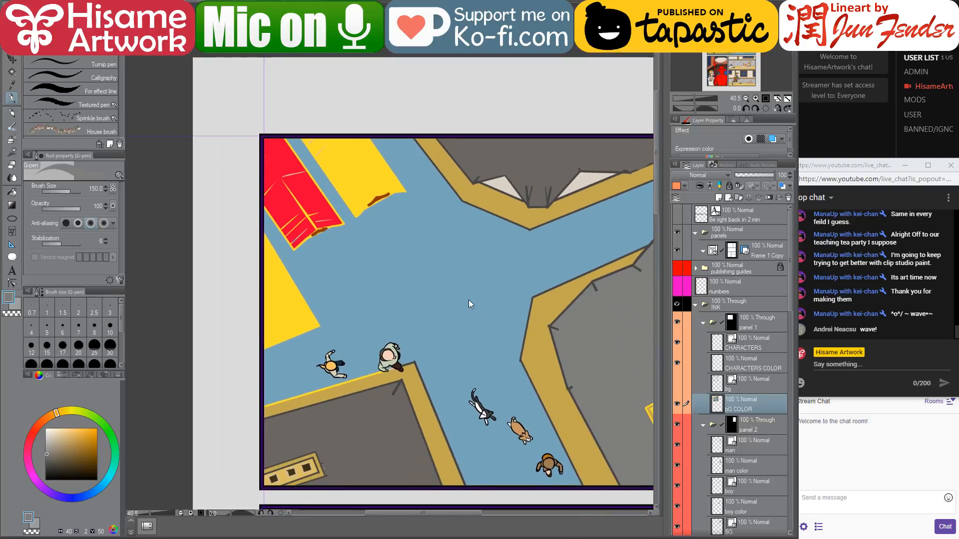
click(677, 383)
scroll(449, 333, down, 2)
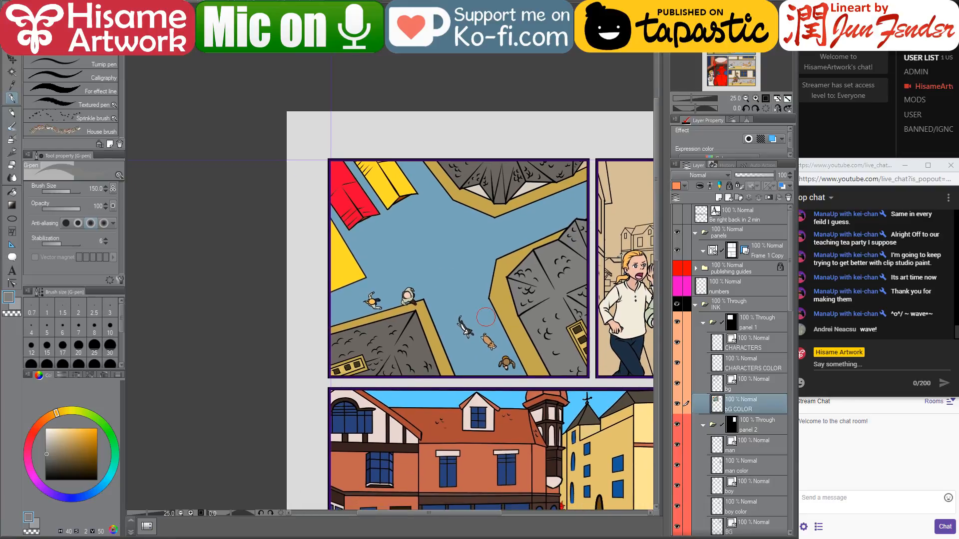
drag(518, 334, 448, 360)
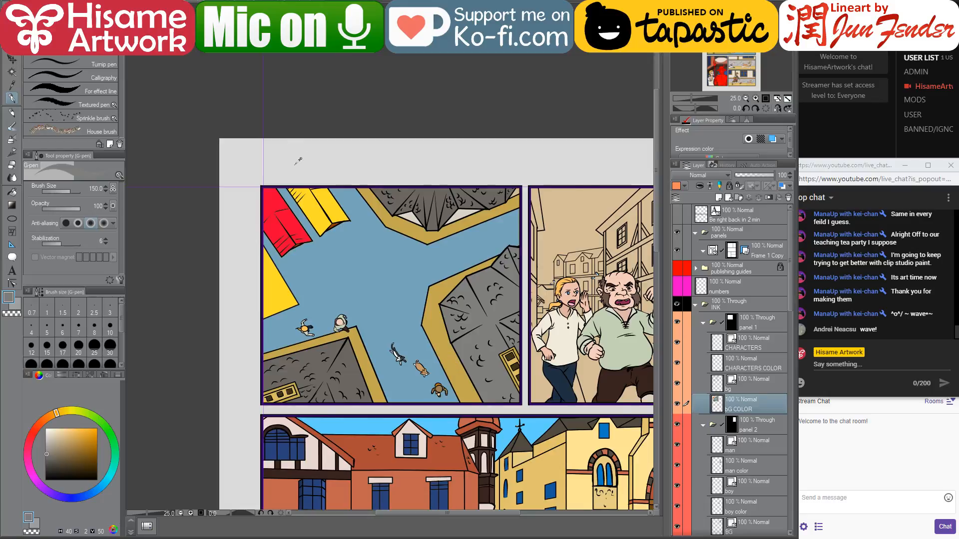
- Auto-select the yellow canopy beside the red one on the bG COLOR layer and make white the drawing color for the Colored pencil
scroll(294, 185, up, 4)
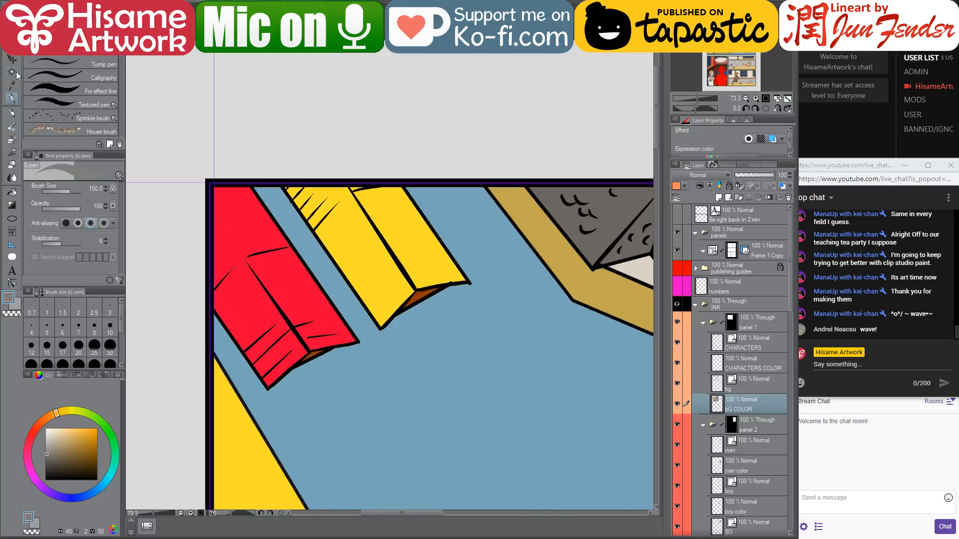
click(12, 71)
click(363, 248)
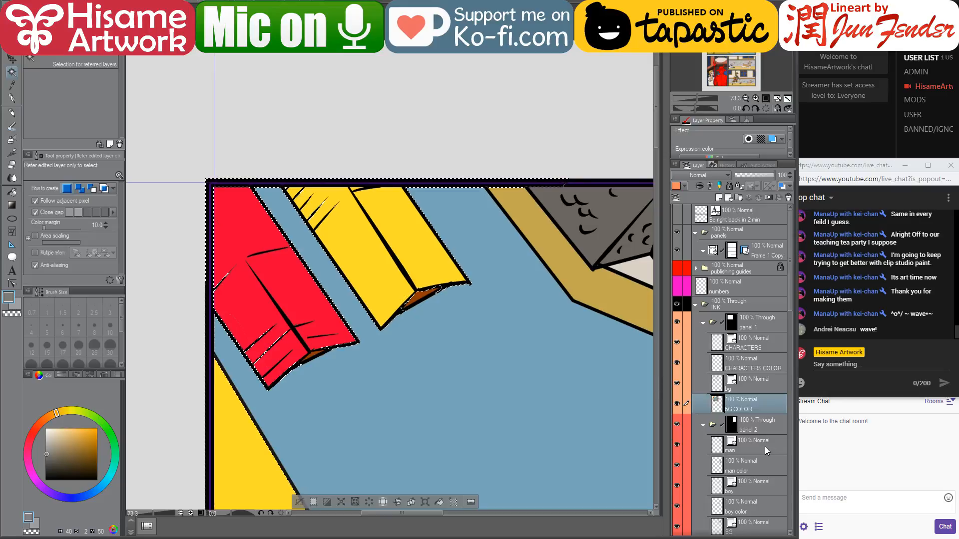
scroll(336, 171, up, 1)
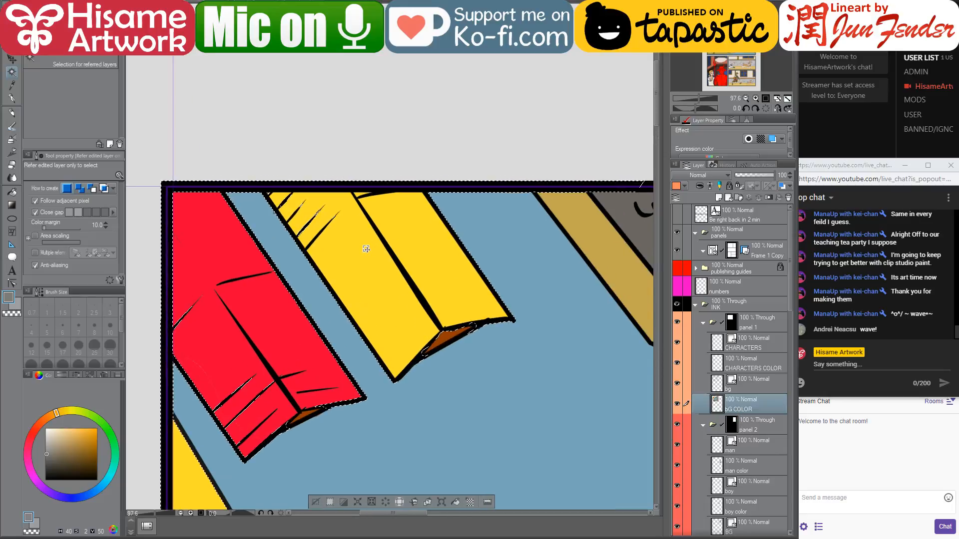
scroll(350, 231, up, 1)
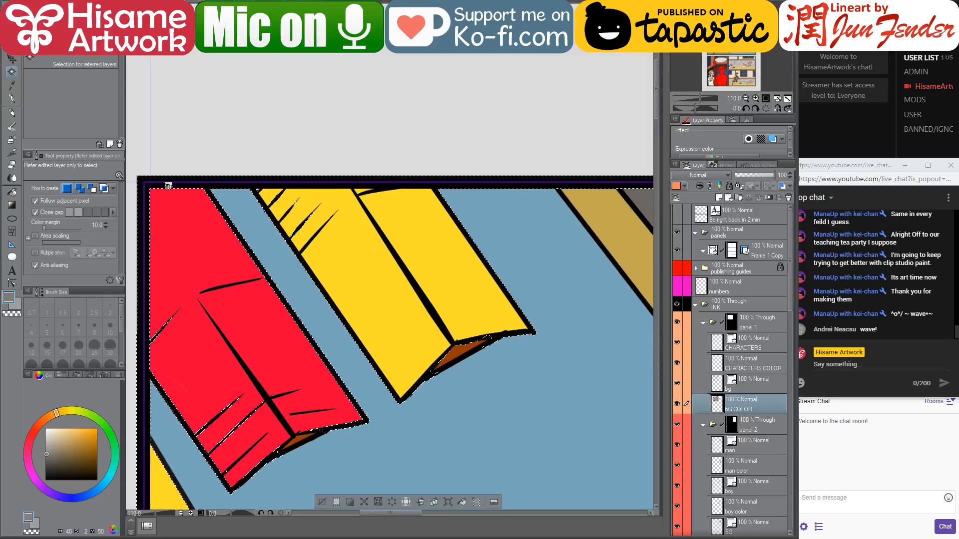
click(11, 112)
key(x)
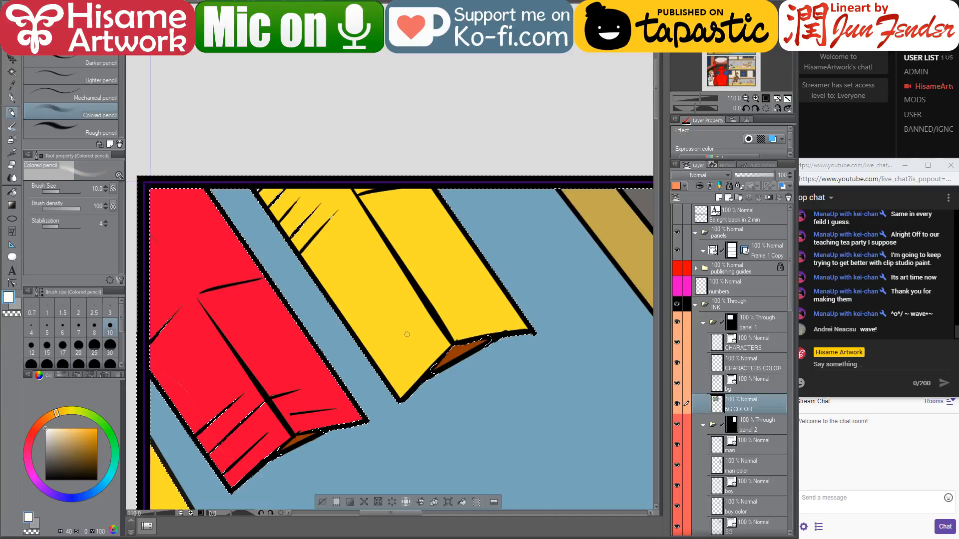
- Try a white stripe across the yellow canopy's upper part with the Colored pencil at size 30
key(bracketright)
key(bracketright)
key(bracketright)
key(bracketright)
key(bracketright)
key(bracketright)
key(bracketright)
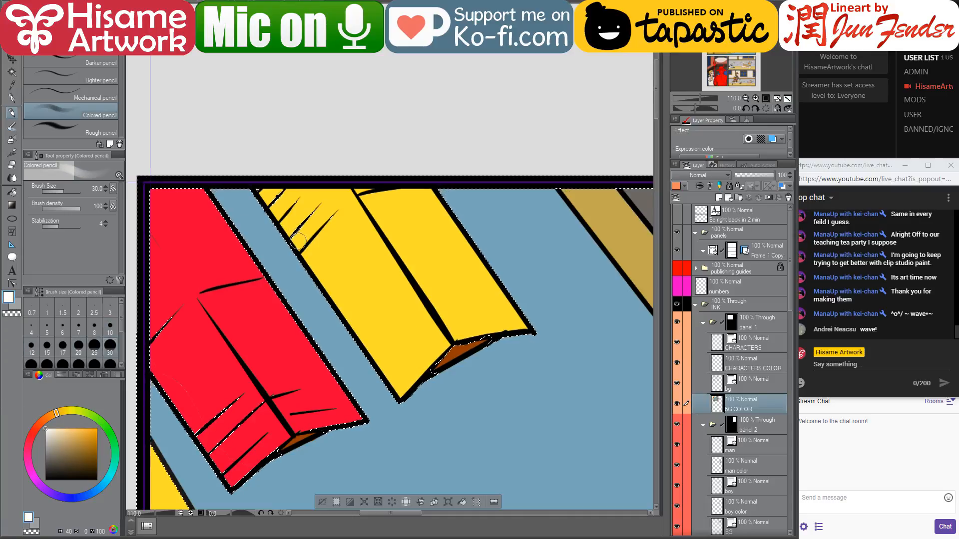
key(bracketleft)
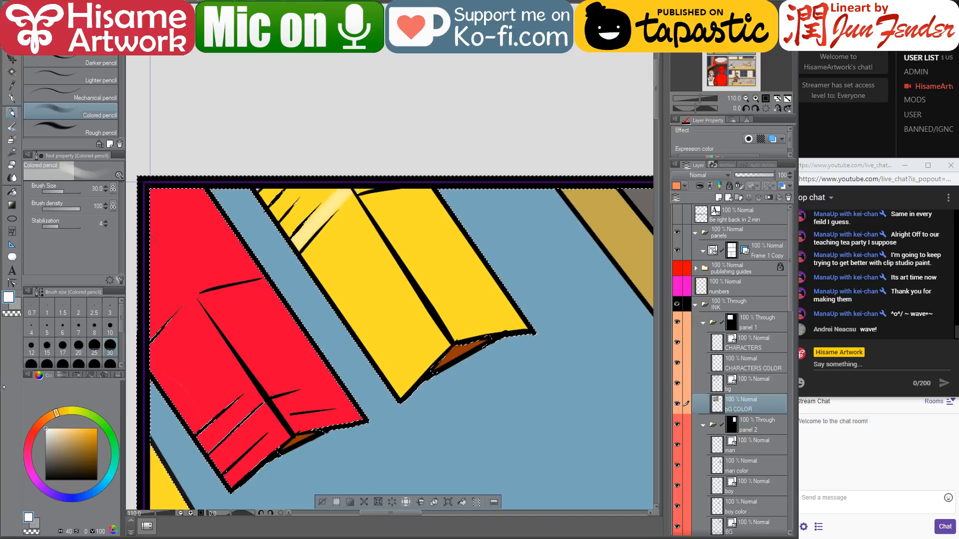
- Repaint the yellow canopy's upper stripe in solid white using the G-pen at size 40
click(12, 99)
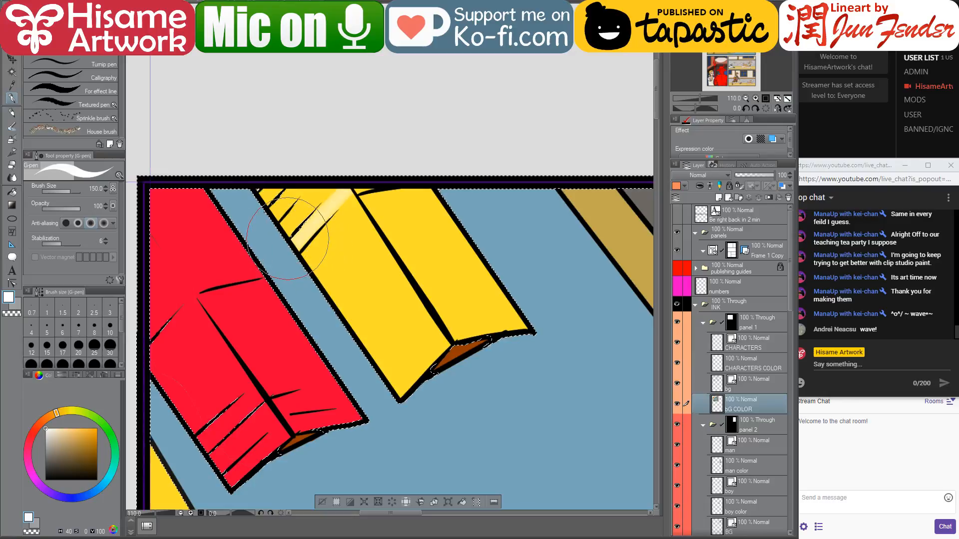
key(bracketleft)
key(bracketleft)
key(bracketleft)
key(bracketleft)
key(bracketleft)
key(bracketleft)
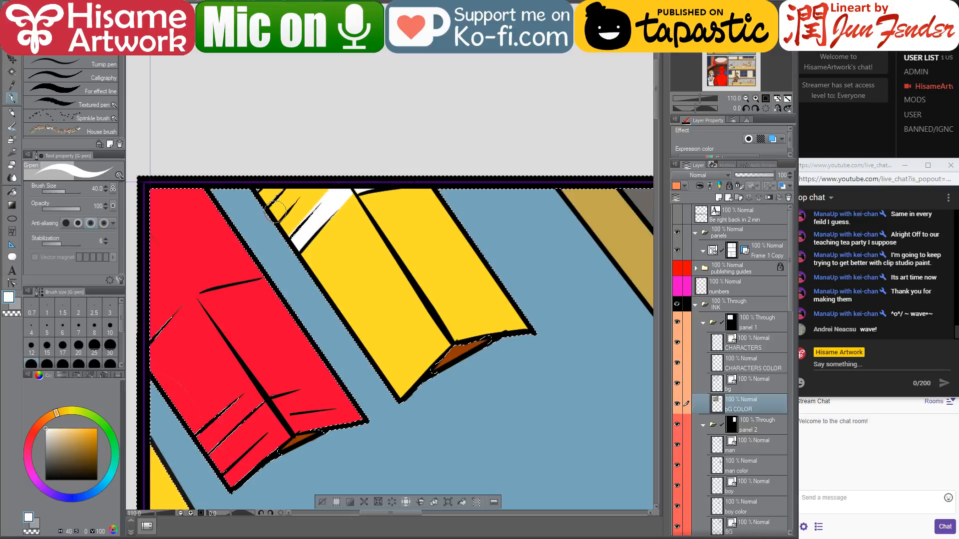
- Paint parallel white stripes down both sides of the yellow canopy with the G-pen at size 30
key(bracketleft)
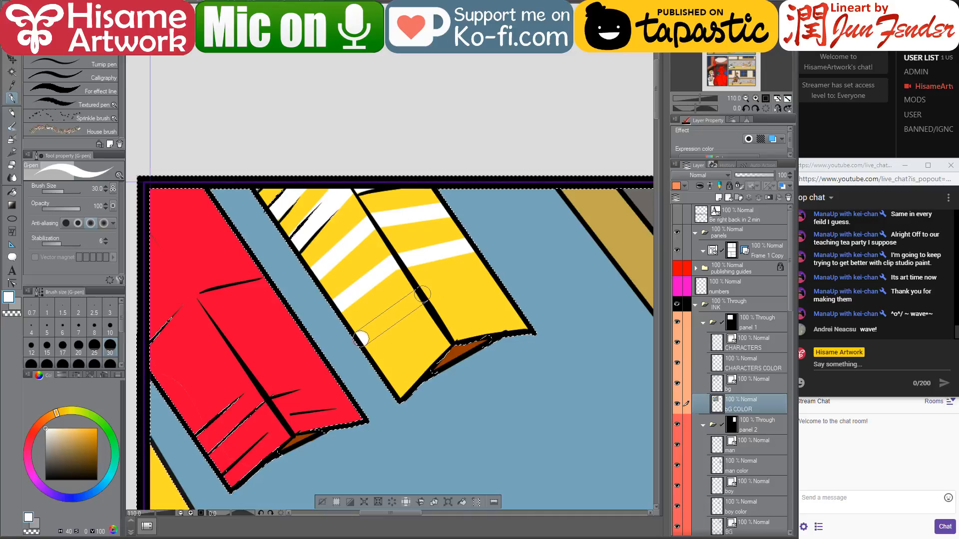
shift+click(423, 294)
shift+click(496, 272)
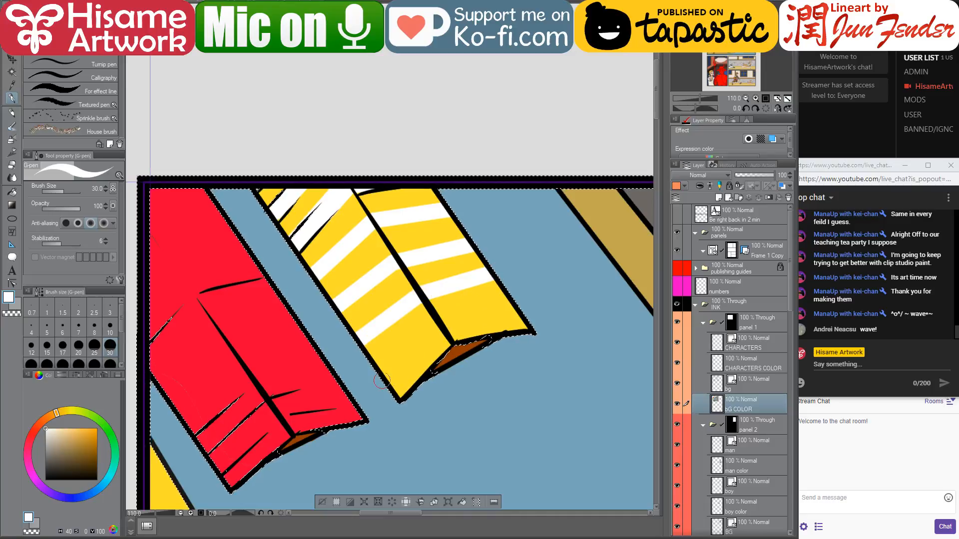
shift+click(434, 324)
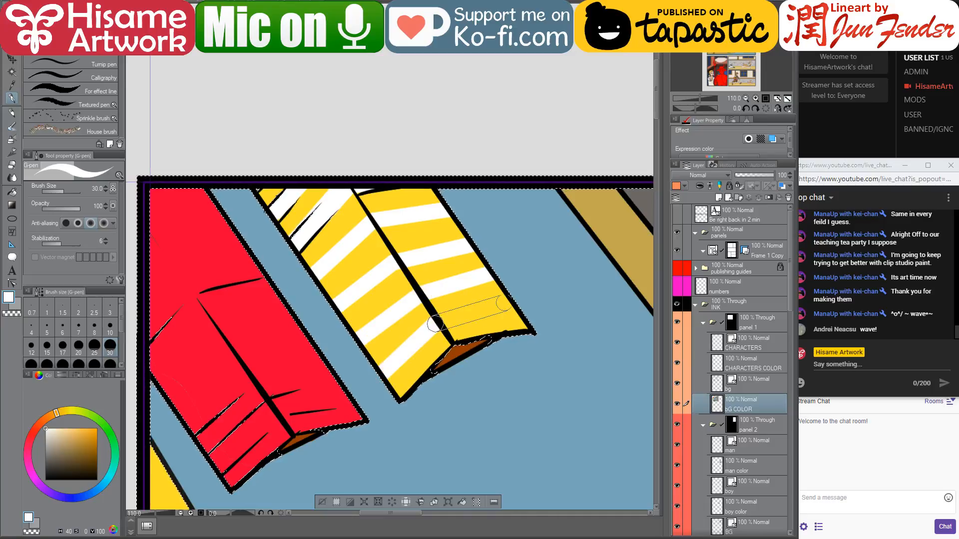
shift+click(513, 301)
- Clear the current selection and auto-select the red canopy's separate areas on the bG COLOR layer
drag(307, 362, 414, 313)
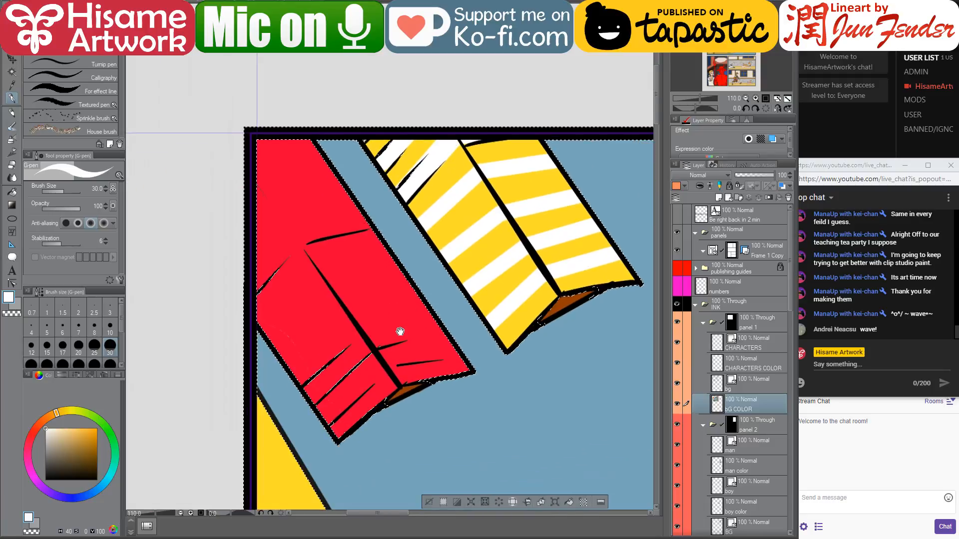
key(bracketright)
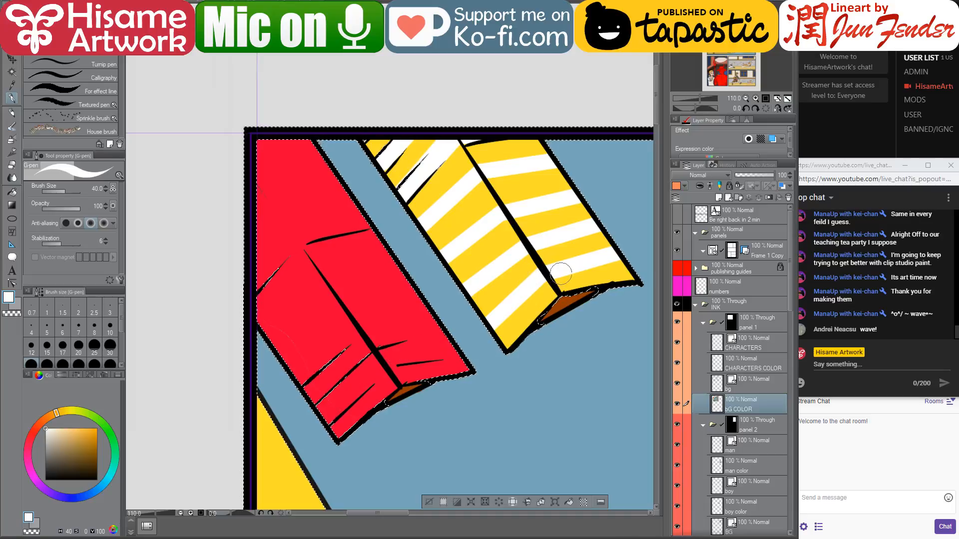
key(ctrl+d)
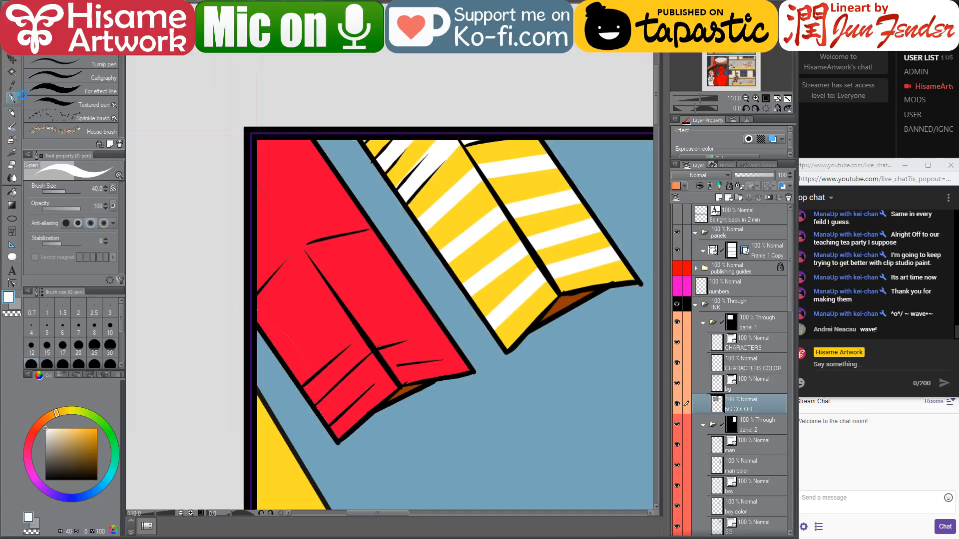
click(12, 73)
click(351, 385)
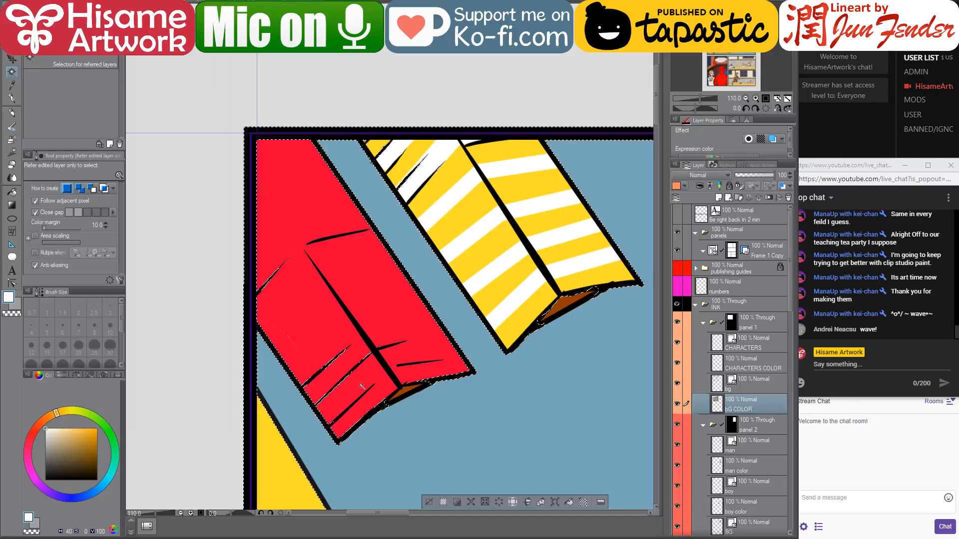
click(360, 387)
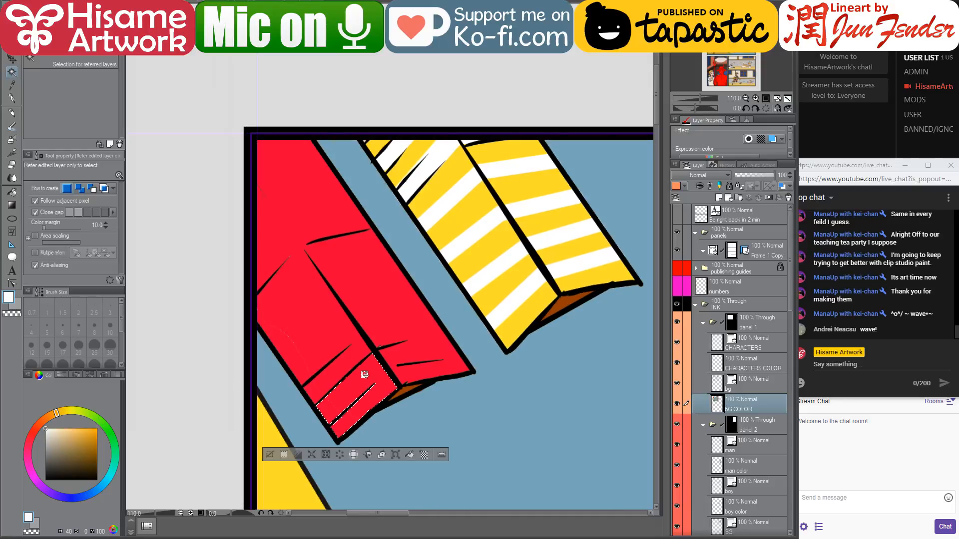
click(336, 326)
- Paint white stripes across both sides of the red canopy with the G-pen at size 50, and clear the selection
click(11, 99)
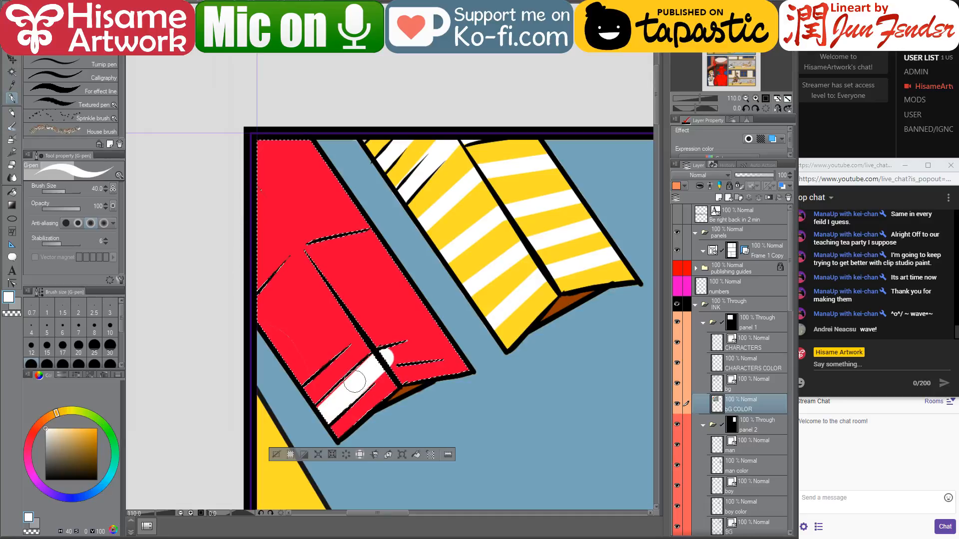
key(bracketright)
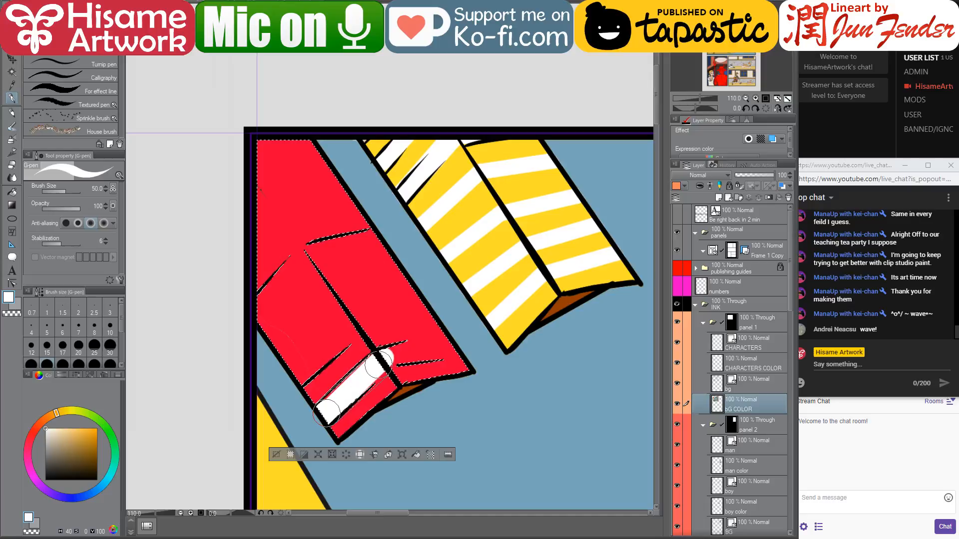
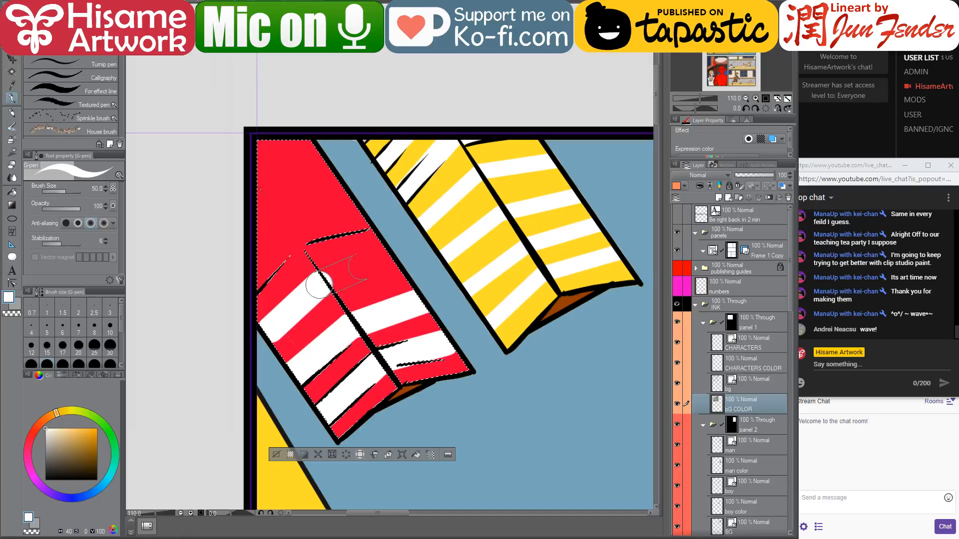
drag(324, 286, 371, 372)
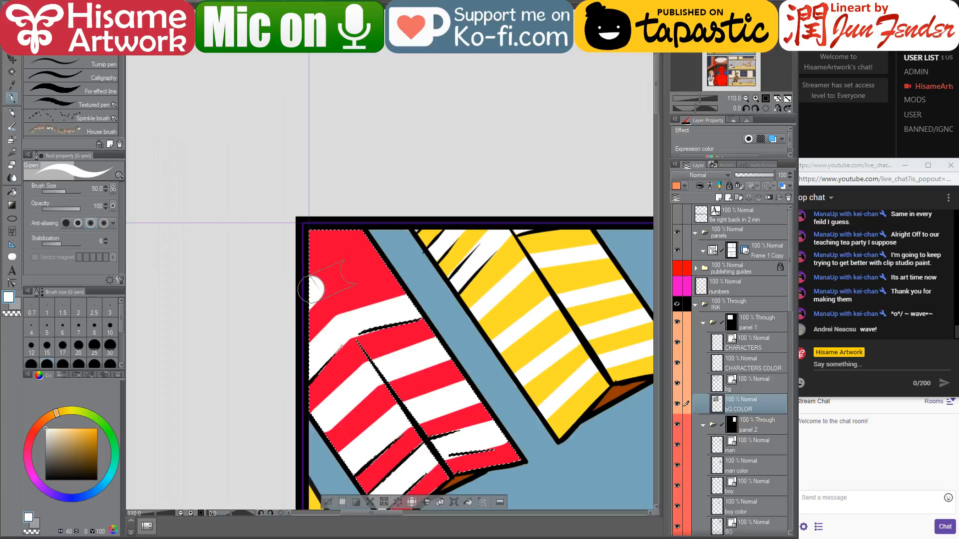
shift+click(400, 255)
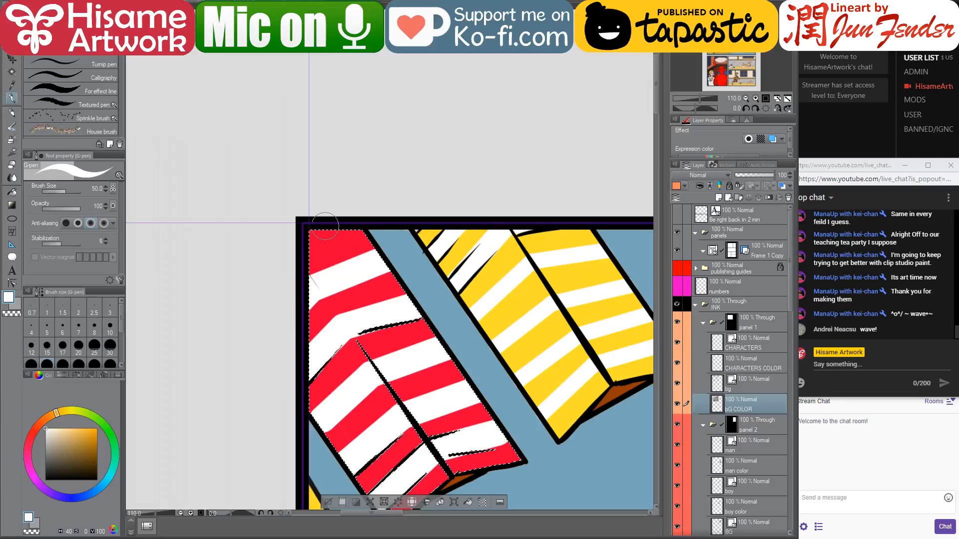
drag(325, 226, 205, 243)
drag(296, 240, 368, 214)
scroll(301, 291, down, 8)
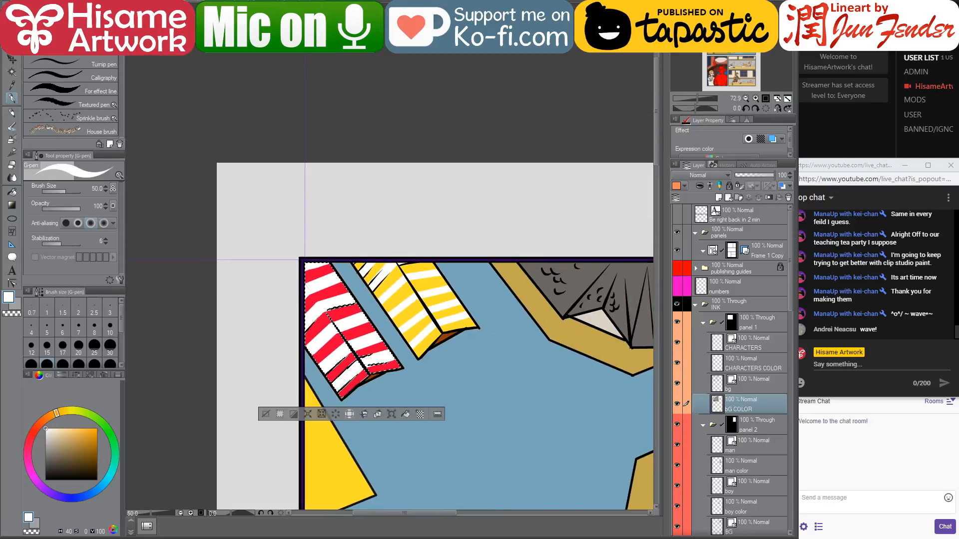
key(ctrl+d)
scroll(406, 389, down, 2)
drag(407, 390, 381, 252)
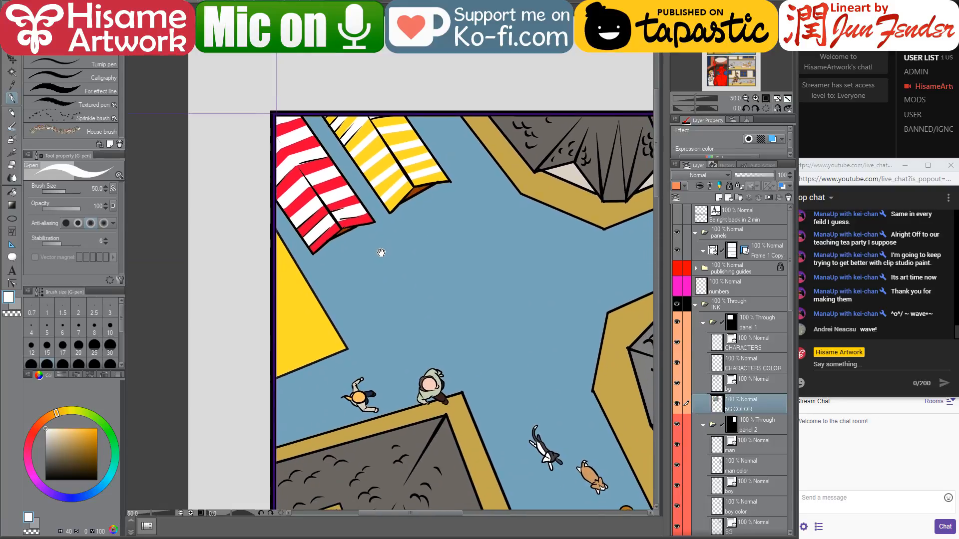
- Widen the yellow canopy's lowest white stripe on both sides of the ridge with straight G-pen strokes at size 30
scroll(381, 252, up, 6)
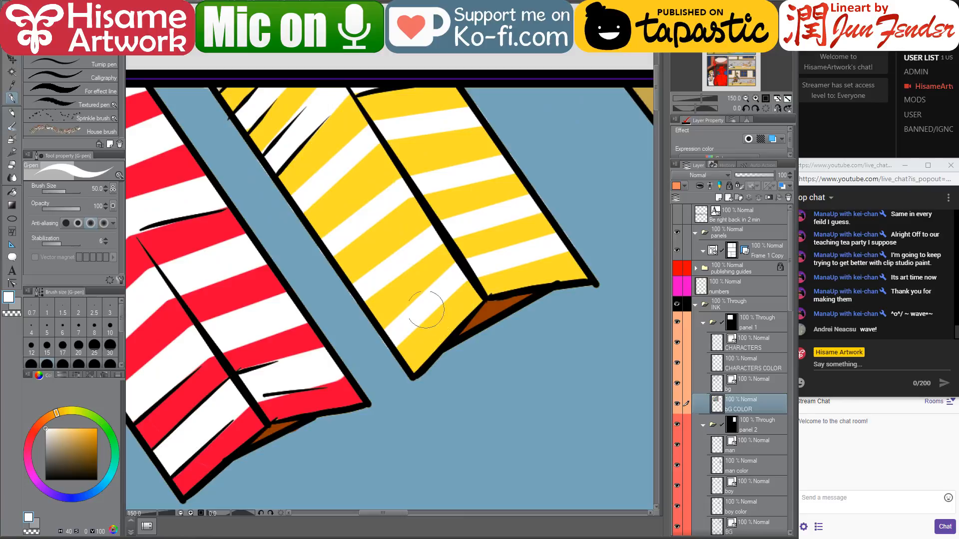
mouse_move(404, 292)
mouse_down()
mouse_move(399, 329)
mouse_move(404, 315)
mouse_up()
key(p)
key(p)
key(bracketleft)
key(bracketleft)
key(ctrl+z)
click(398, 339)
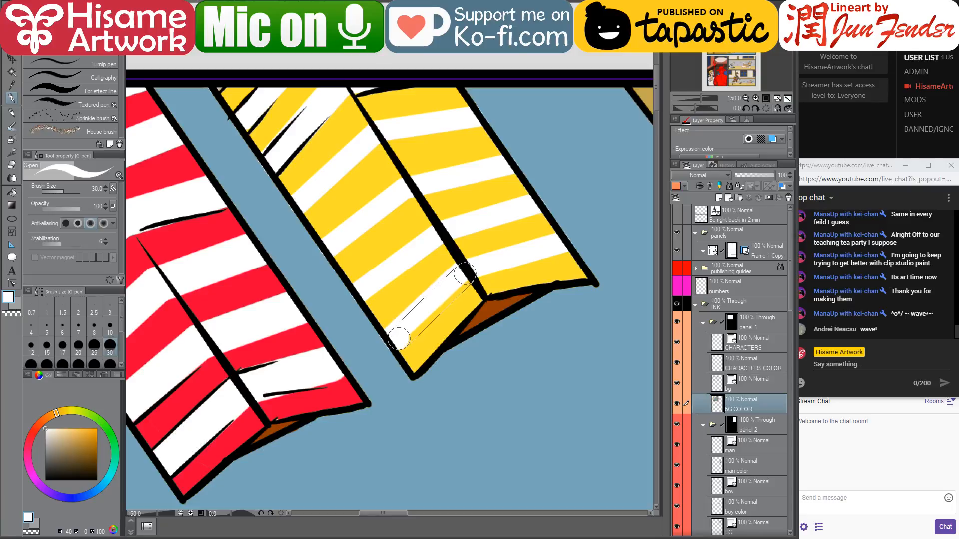
shift+click(465, 274)
shift+click(566, 244)
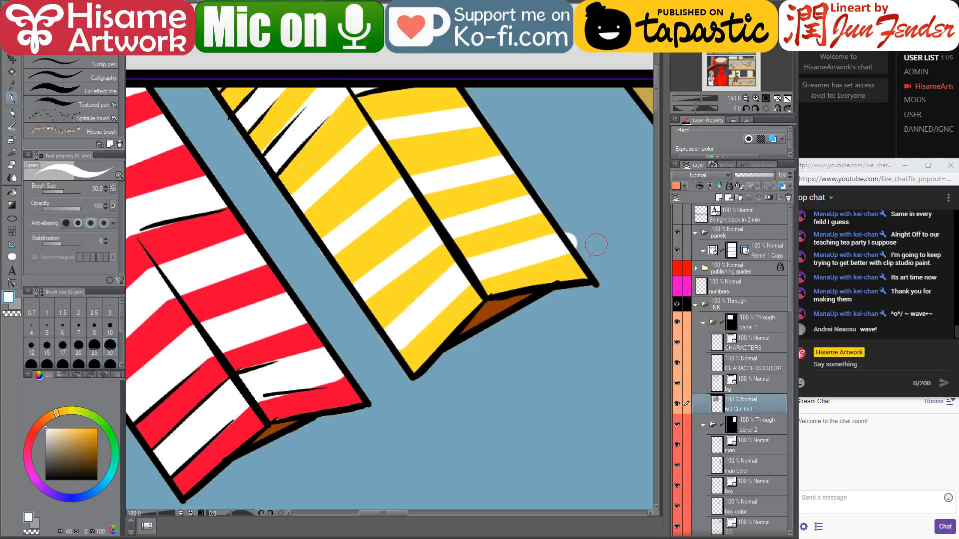
key(ctrl+z)
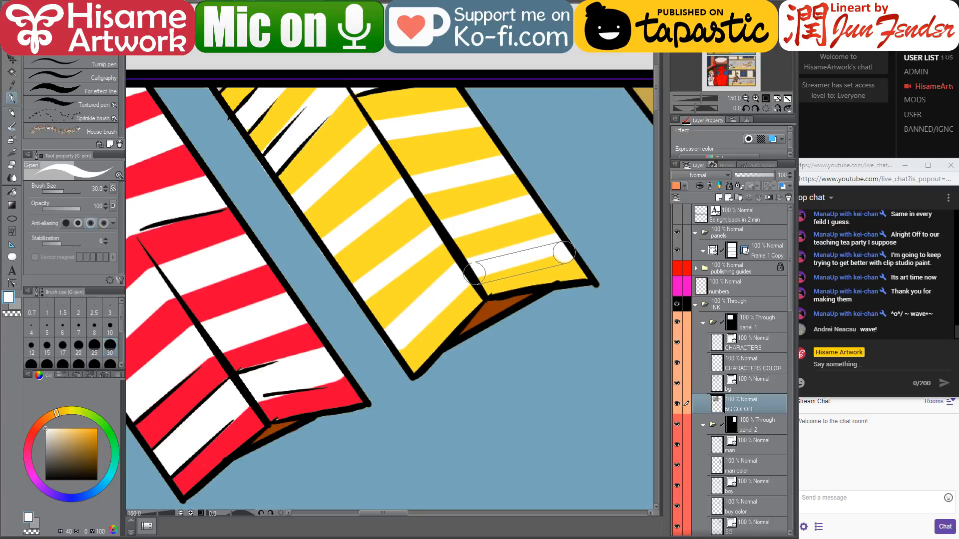
shift+click(564, 252)
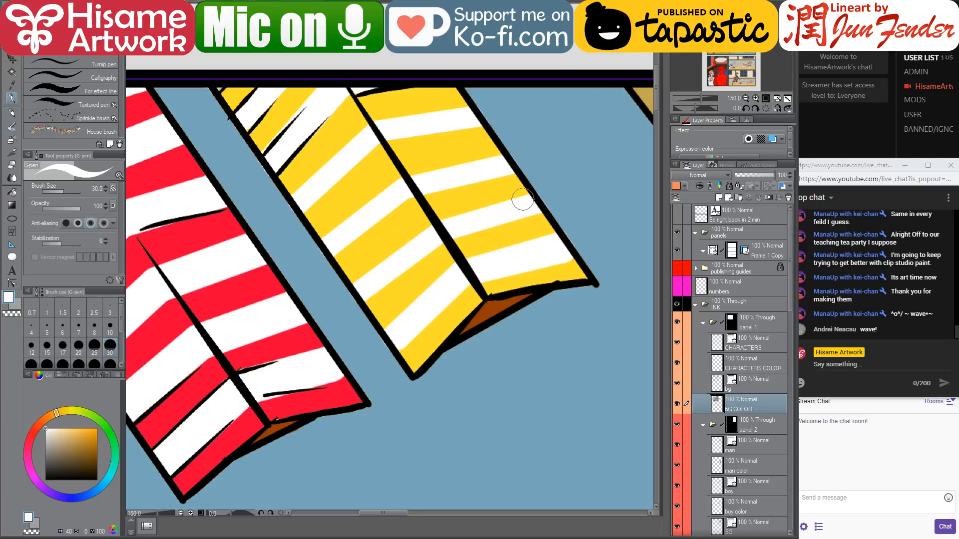
- Widen the yellow canopy's upper white stripes with straight G-pen strokes on both sides of the ridge
click(440, 226)
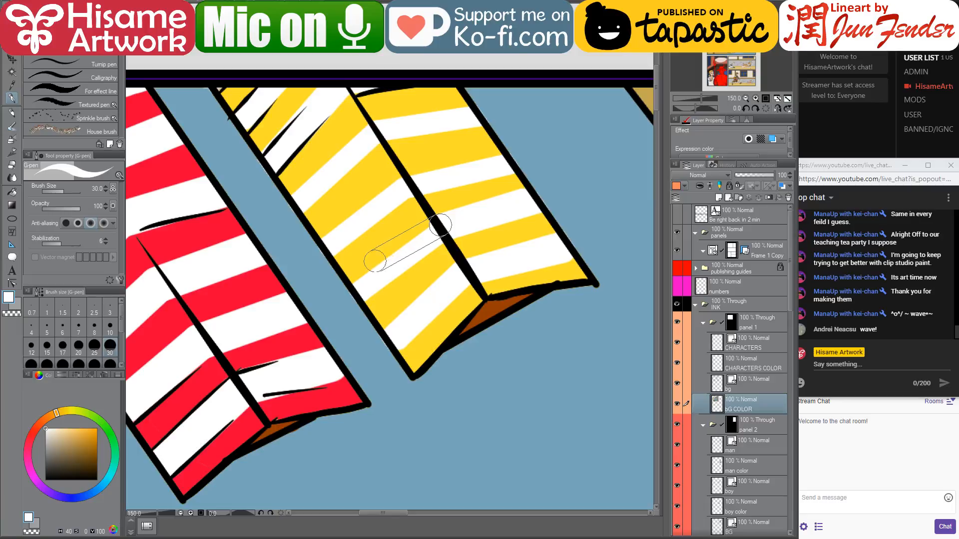
shift+click(359, 273)
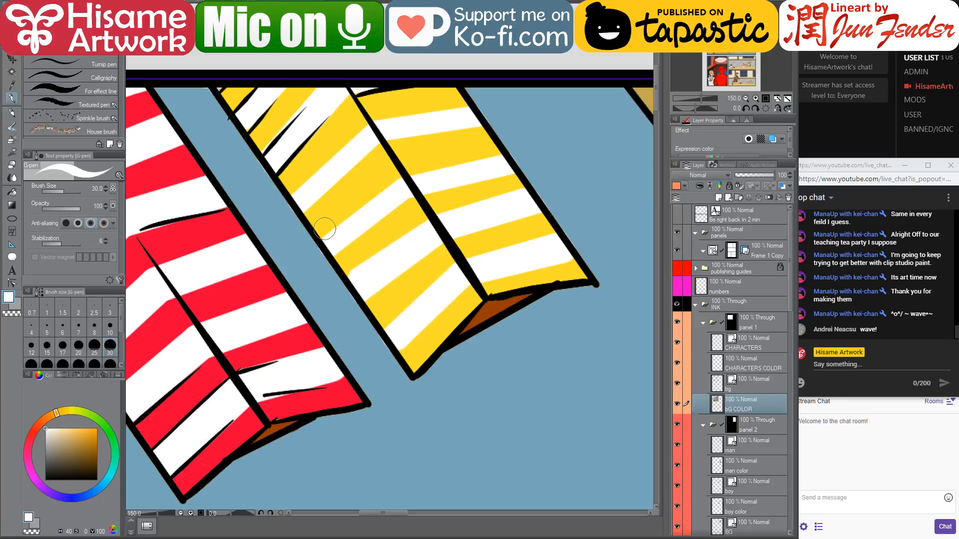
click(326, 229)
shift+click(398, 175)
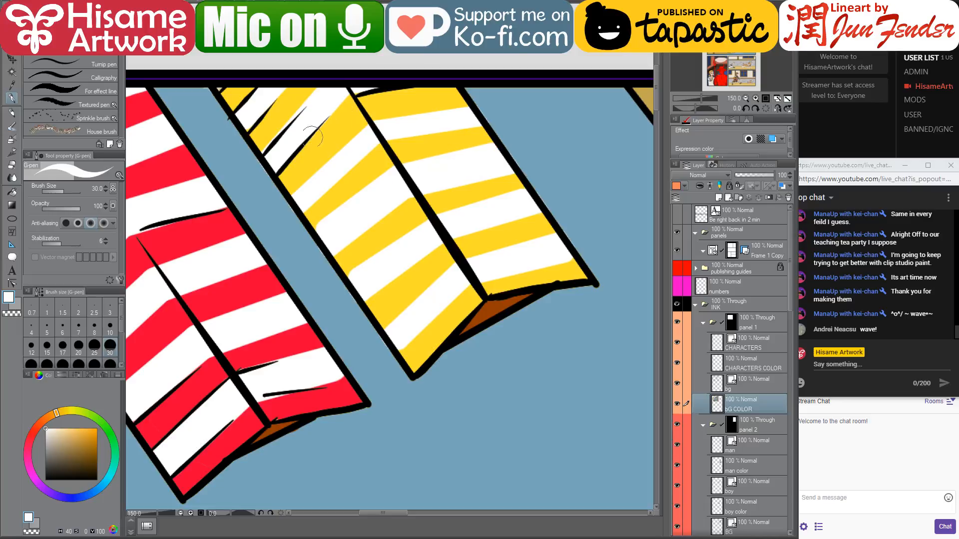
click(296, 191)
shift+click(368, 129)
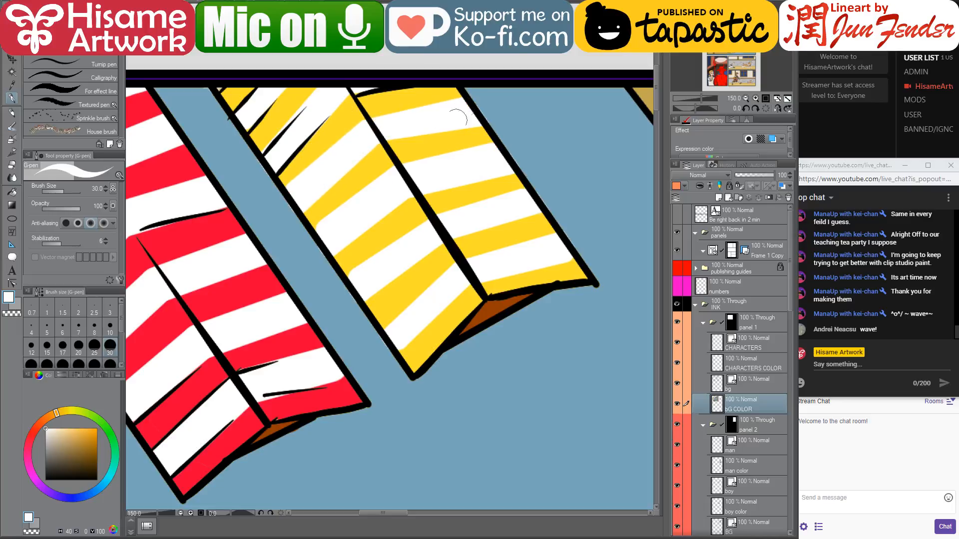
- Sample the blue ground color, trim the yellow canopy's outer edges with straight strokes, and check them with the bg line art hidden
alt+click(299, 212)
click(202, 92)
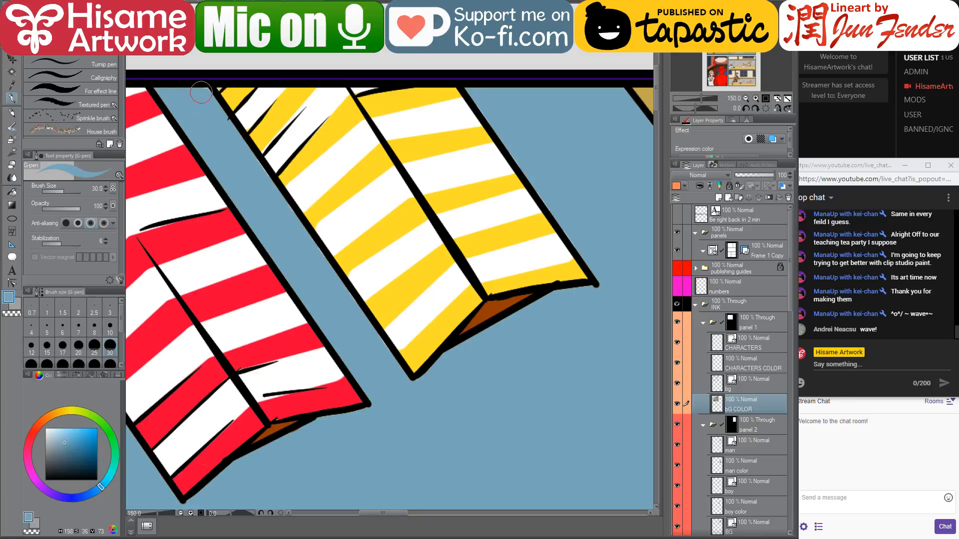
shift+click(408, 393)
click(375, 395)
shift+click(376, 396)
click(464, 83)
shift+click(614, 291)
click(679, 383)
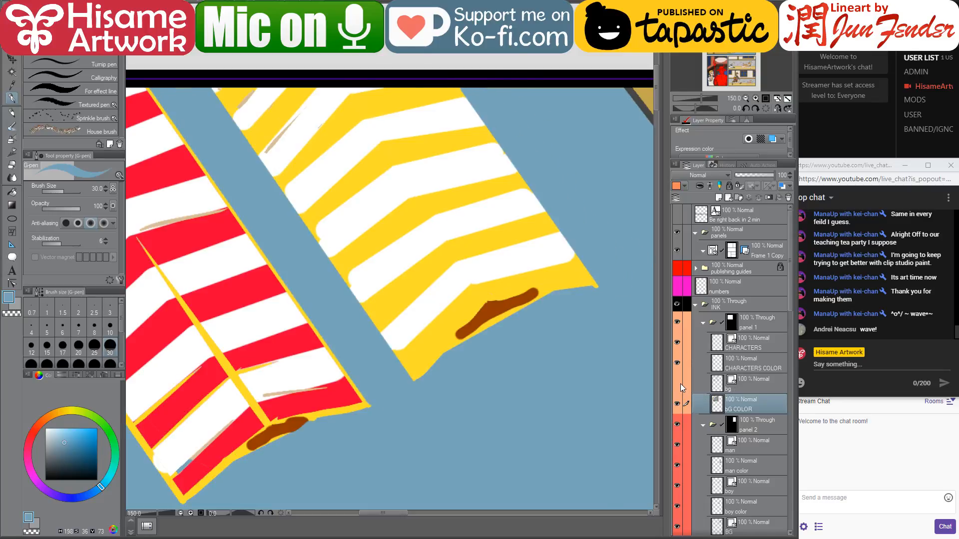
click(679, 383)
drag(575, 285, 337, 275)
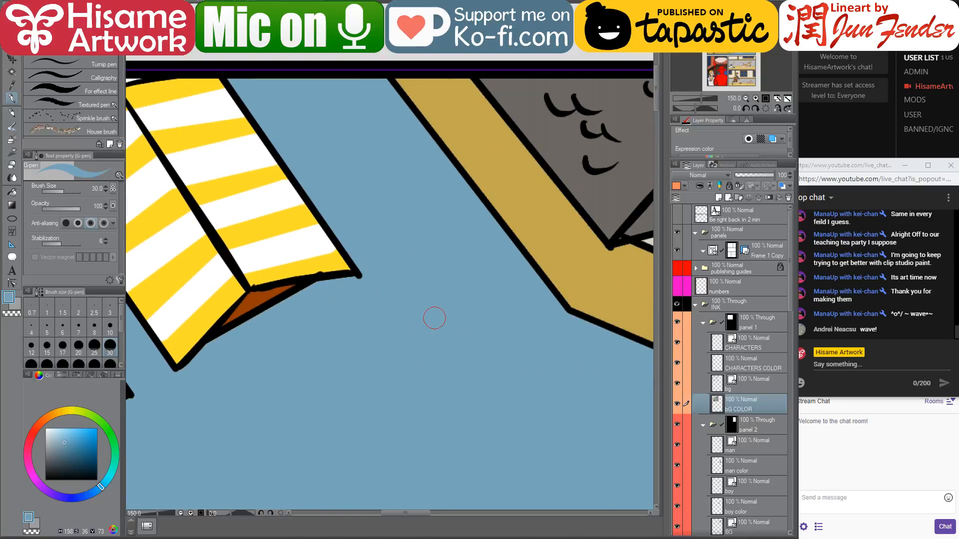
- Clean up the red canopy's lower outer edges with blue G-pen strokes along the outline
scroll(442, 327, down, 2)
scroll(443, 327, down, 3)
scroll(263, 377, up, 6)
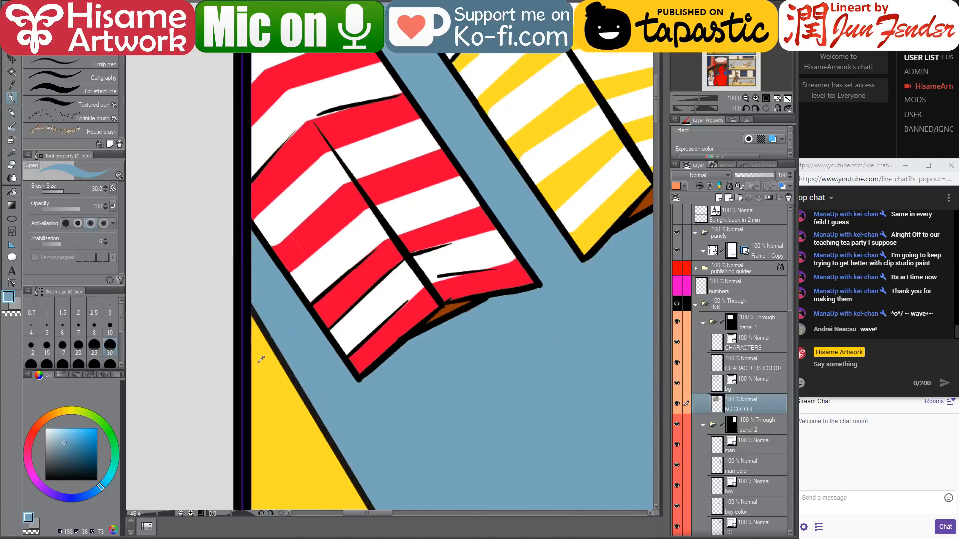
click(249, 238)
shift+click(358, 394)
mouse_move(364, 386)
mouse_down()
mouse_move(399, 344)
mouse_move(495, 307)
mouse_move(439, 319)
mouse_move(540, 296)
mouse_up()
- Examine panel 1's striped canopies alongside the neighboring panels
drag(505, 420, 423, 167)
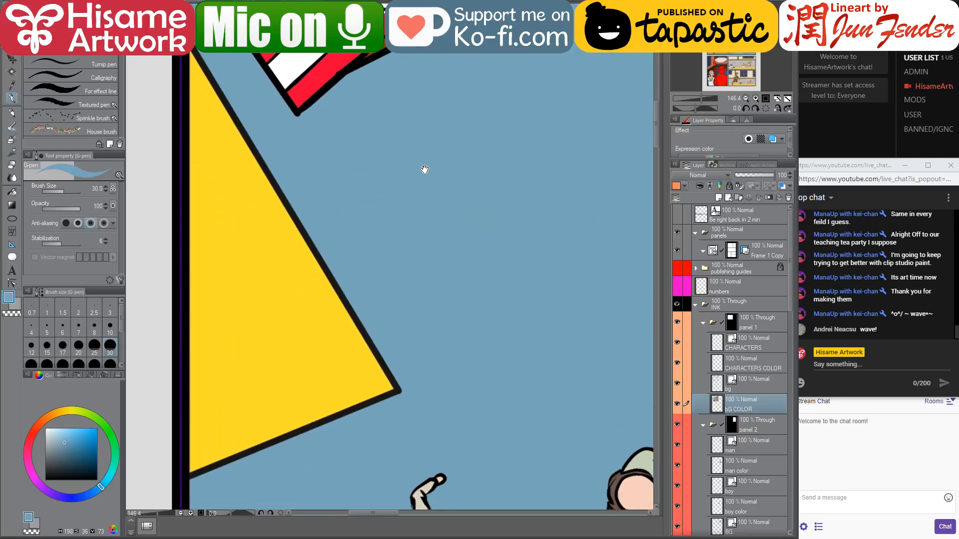
scroll(421, 274, down, 5)
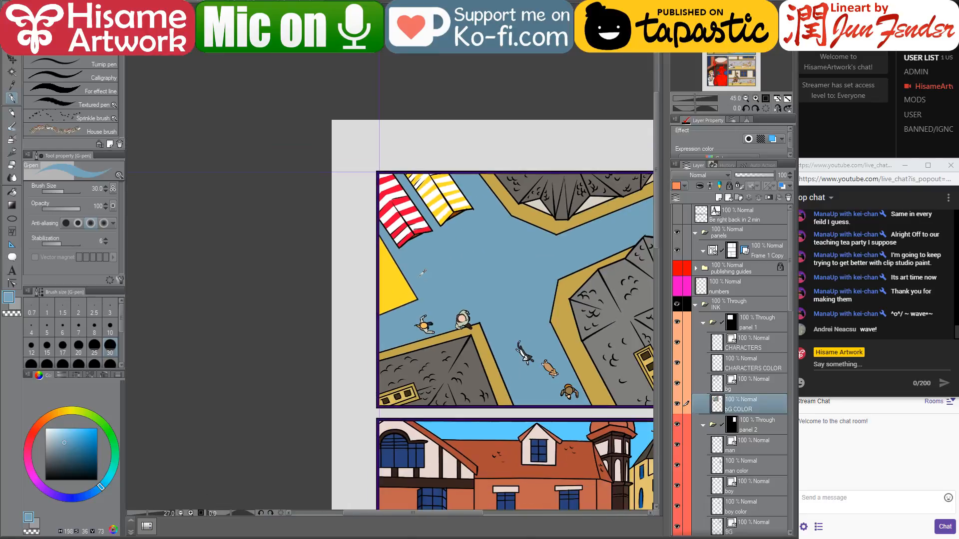
drag(517, 243, 403, 230)
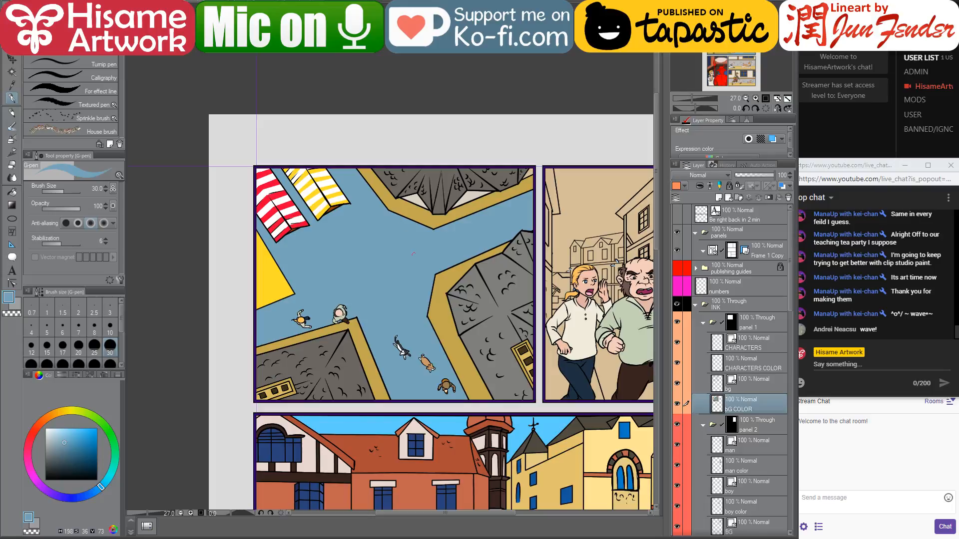
drag(414, 268, 373, 244)
drag(392, 293, 385, 244)
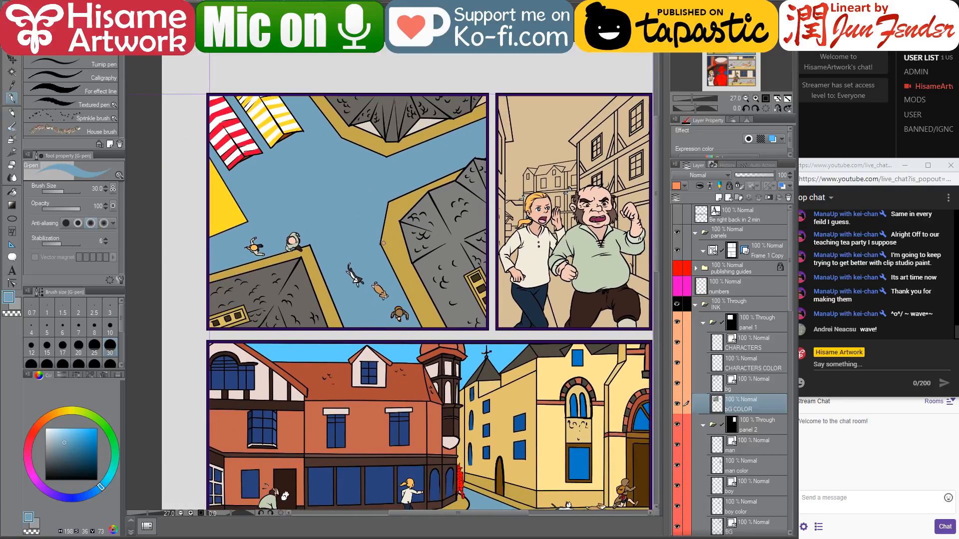
drag(450, 283, 415, 276)
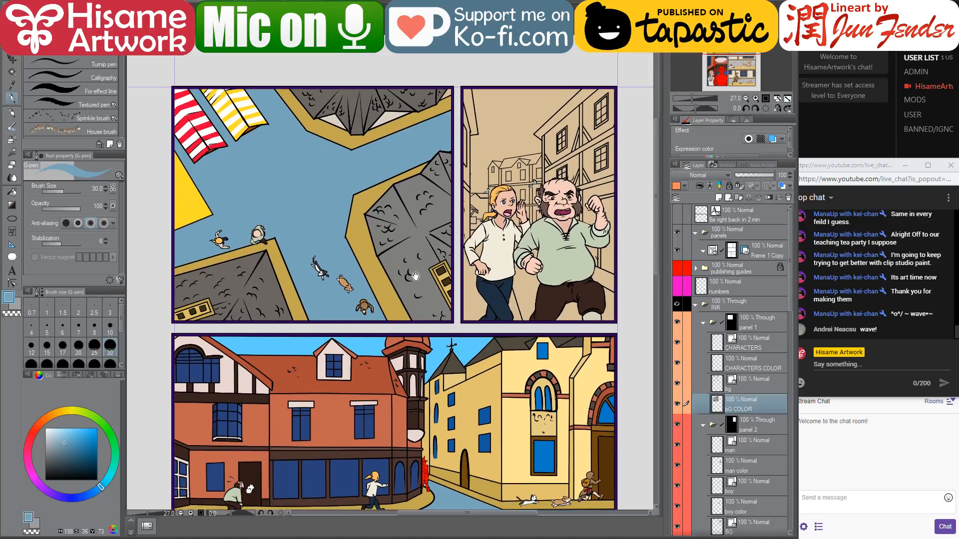
- Hide panel 2's man and boy layers along with their color layers, and make the panel's BG color layer active
key(o)
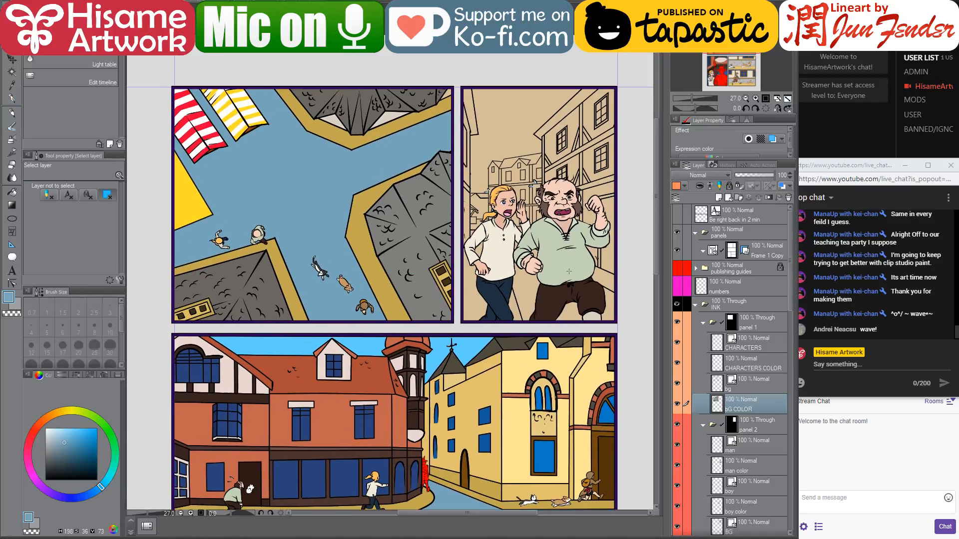
click(704, 467)
drag(676, 465, 677, 441)
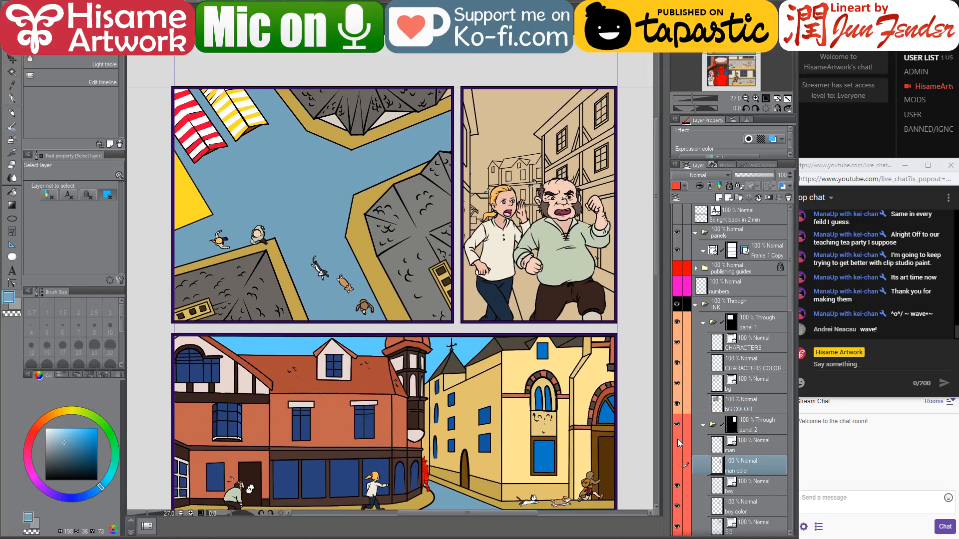
drag(678, 505, 678, 487)
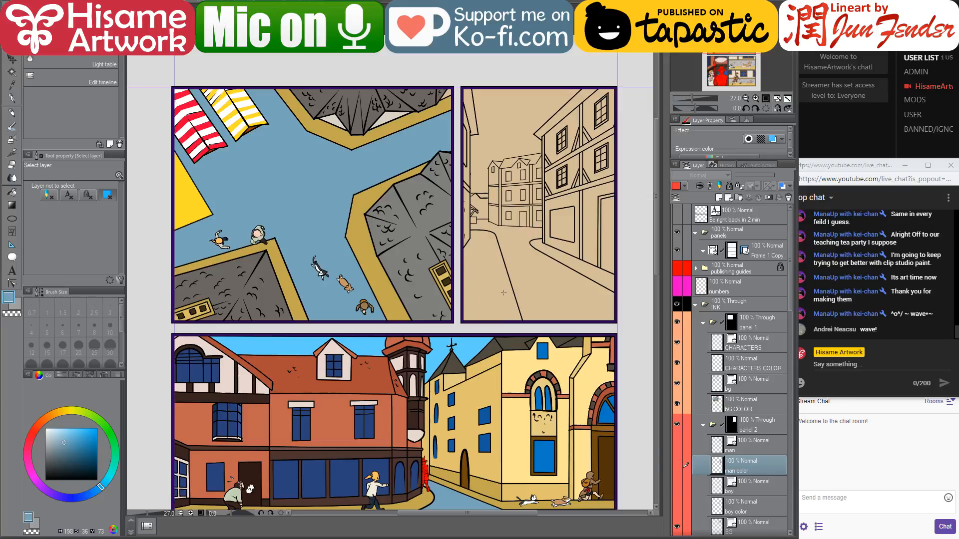
scroll(733, 517, down, 2)
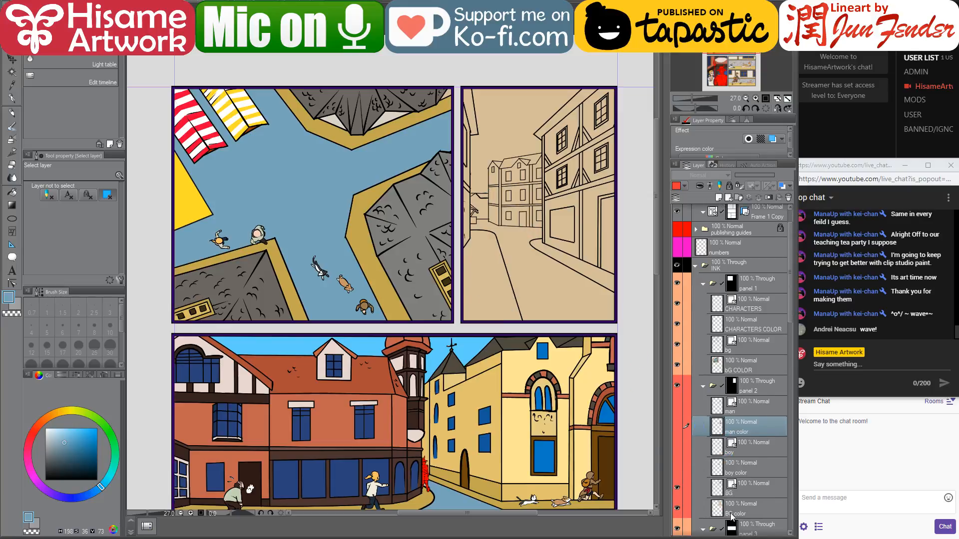
click(748, 517)
- Fill panel 2's street with the current blue and its left sidewalk with ochre sampled from panel 1
click(13, 192)
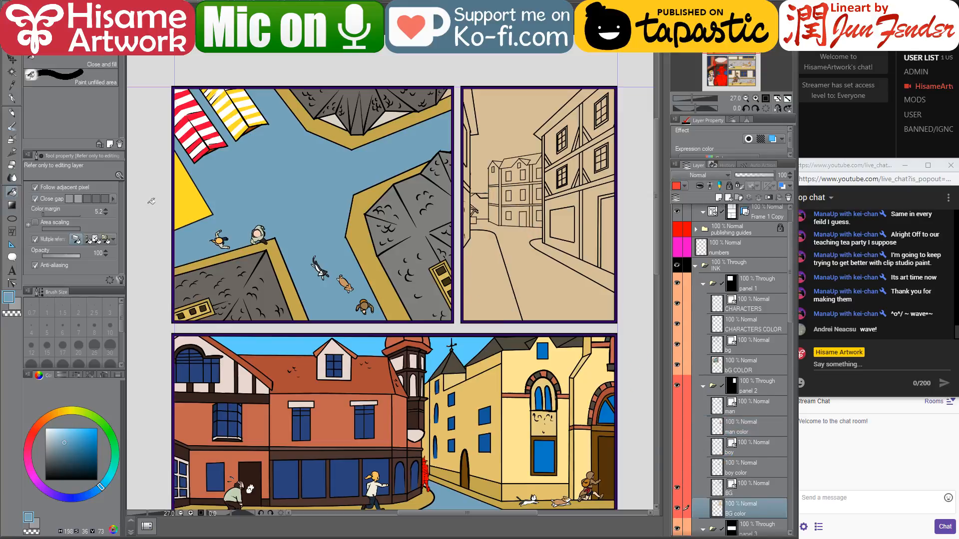
click(543, 267)
drag(542, 268, 485, 264)
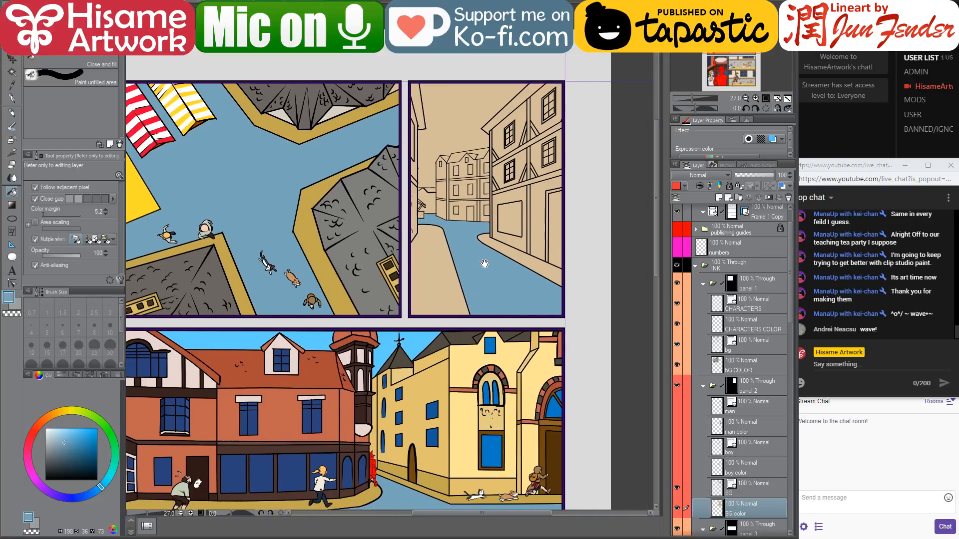
alt+click(319, 266)
click(432, 261)
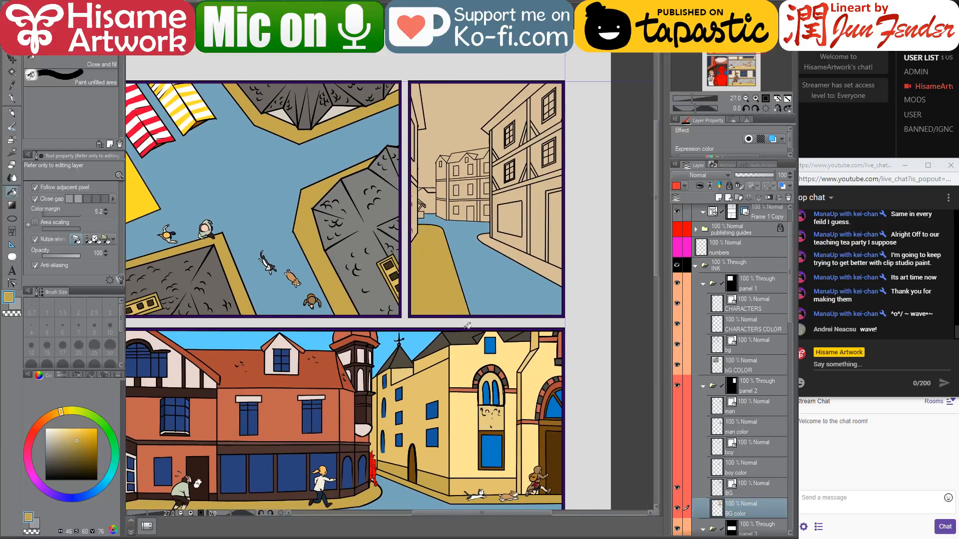
- Compare the ground color in the lower panels and fill panel 2's right sidewalk with the ochre used in panel 1
drag(395, 432, 437, 113)
alt+click(498, 456)
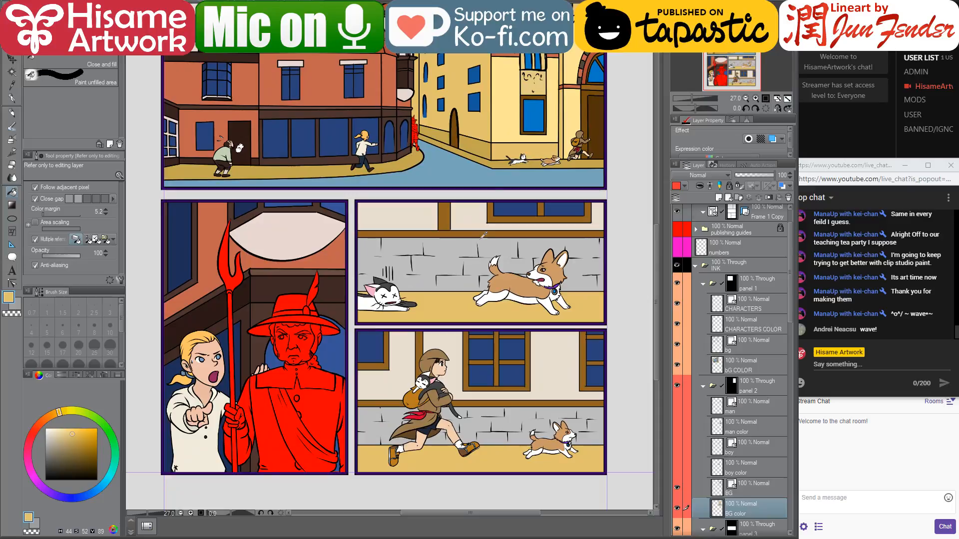
scroll(483, 235, up, 5)
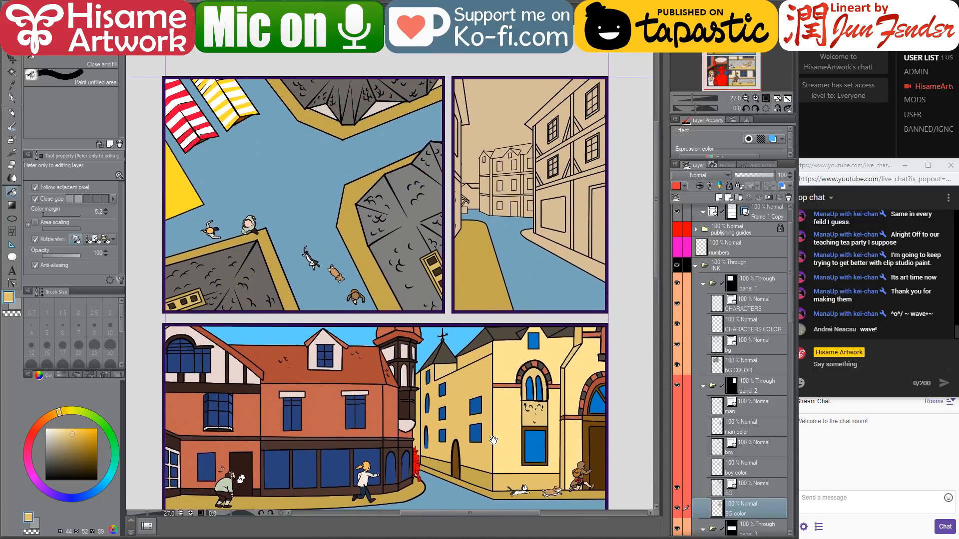
scroll(494, 440, down, 1)
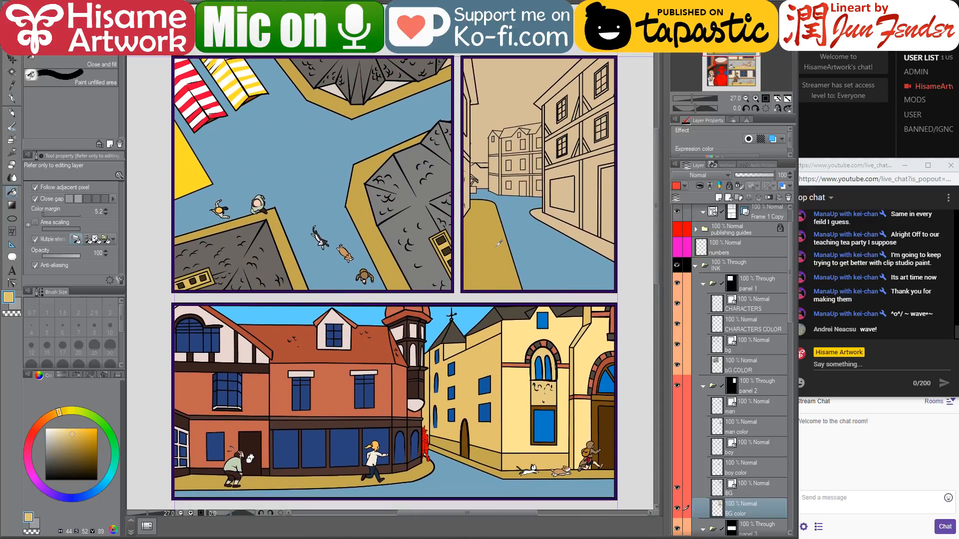
scroll(581, 204, up, 2)
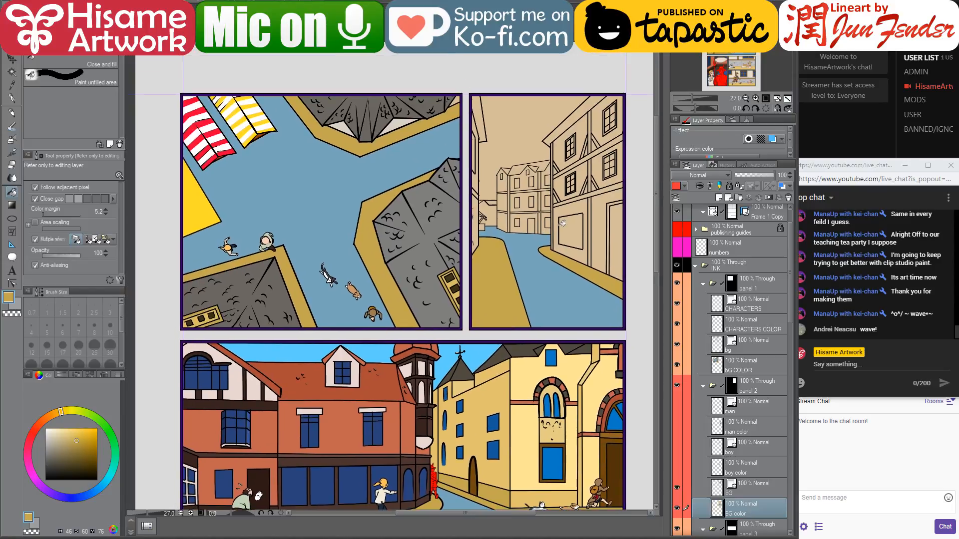
scroll(487, 192, up, 1)
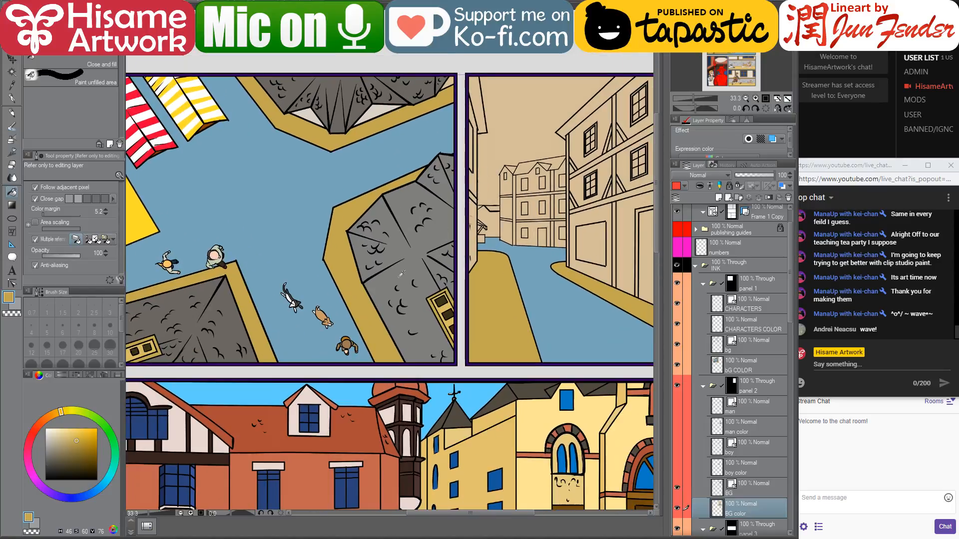
- Sample the off-white from panel 1 and fill the left building's walls in panel 2
alt+click(371, 113)
drag(469, 183, 403, 244)
click(411, 246)
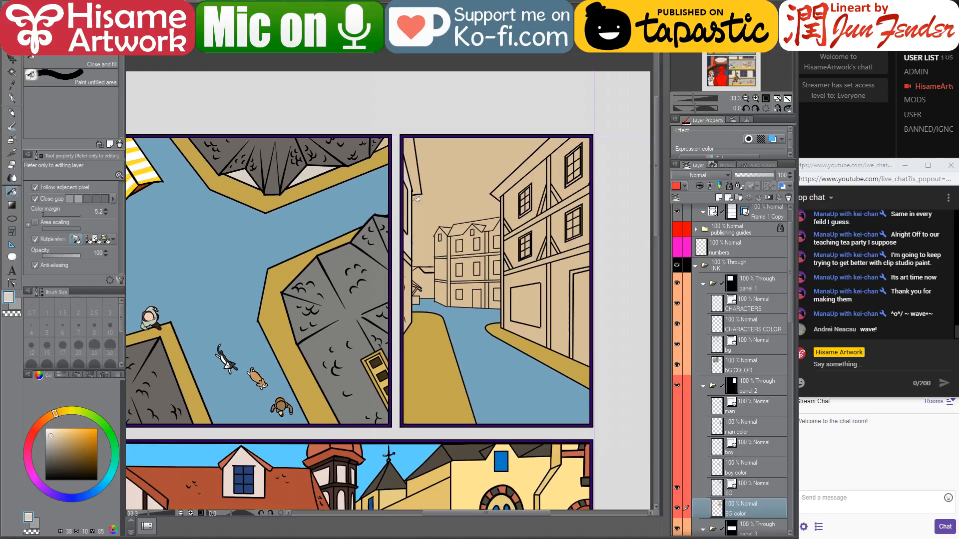
click(409, 278)
- Fill all wall sections of panel 2's right timber-framed house with the off-white, from ground floor to upper floor
click(533, 273)
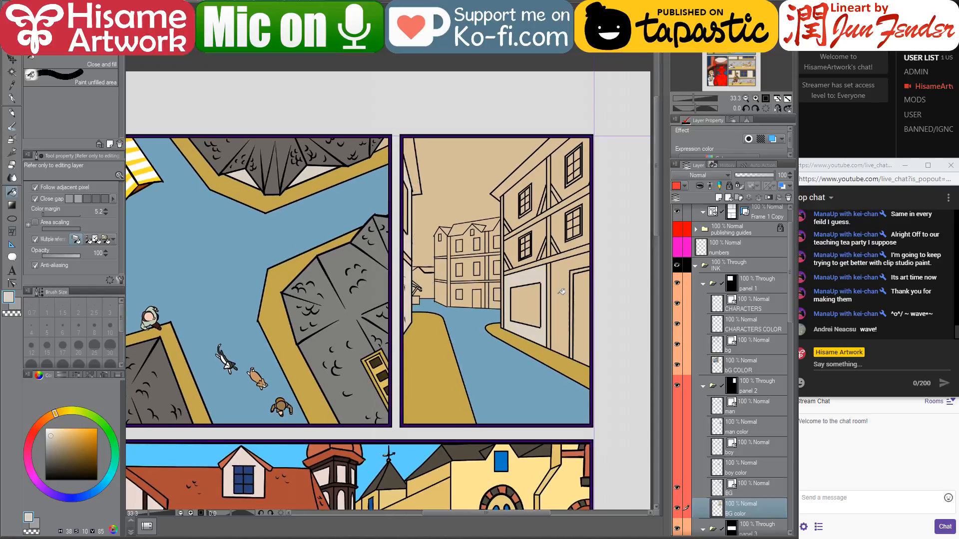
click(561, 291)
click(558, 241)
click(541, 232)
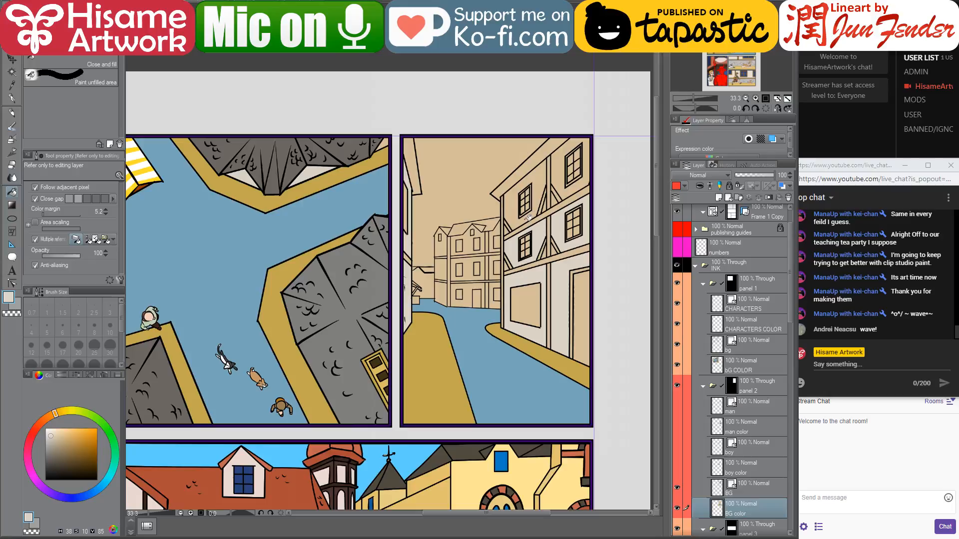
click(527, 218)
click(561, 176)
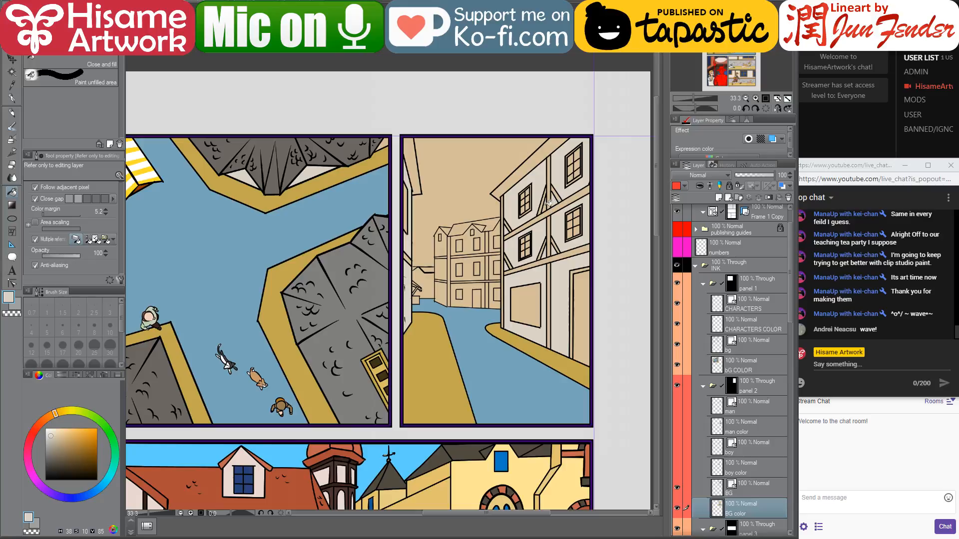
- Sample the dark brown from panel 3's tower and fill the right house's horizontal and vertical beams
alt+click(340, 487)
scroll(567, 274, up, 3)
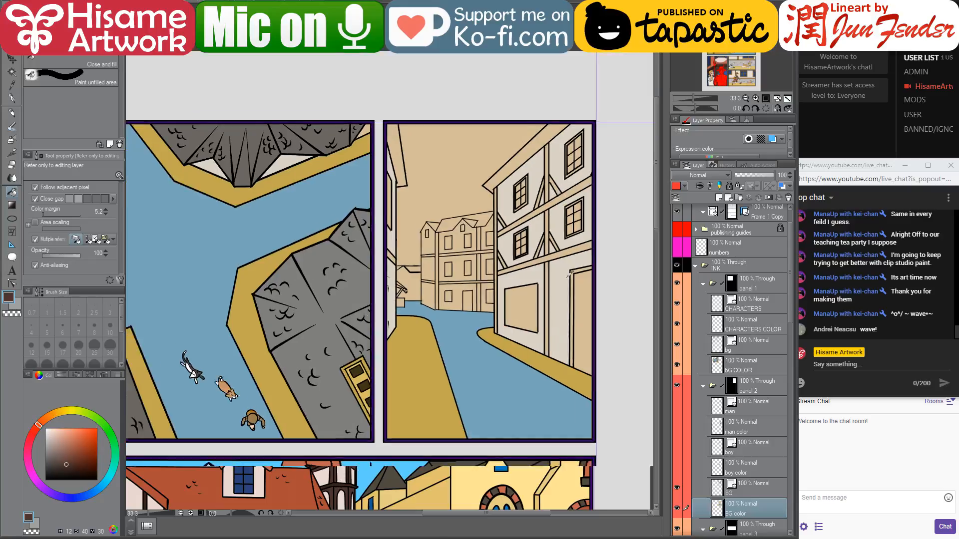
scroll(567, 275, down, 1)
drag(420, 222, 419, 260)
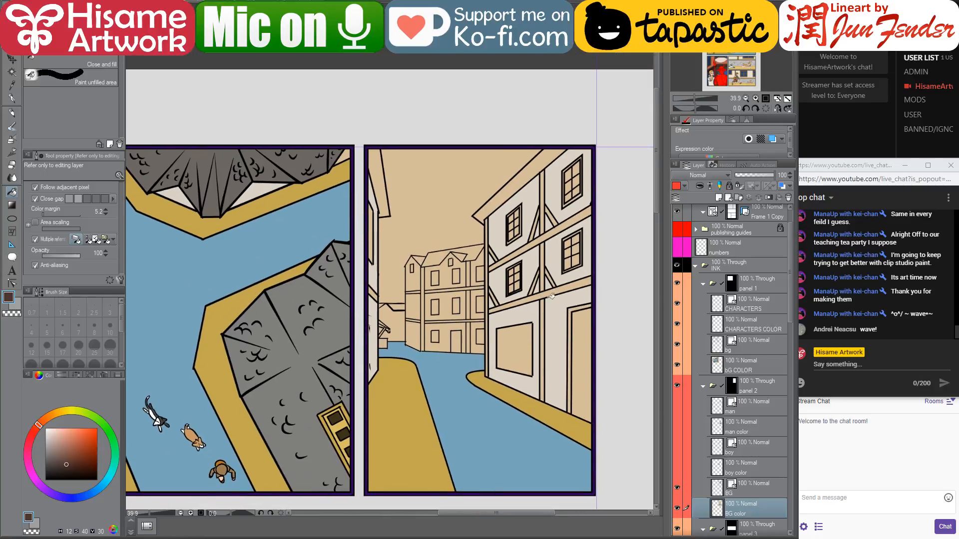
click(548, 291)
click(546, 277)
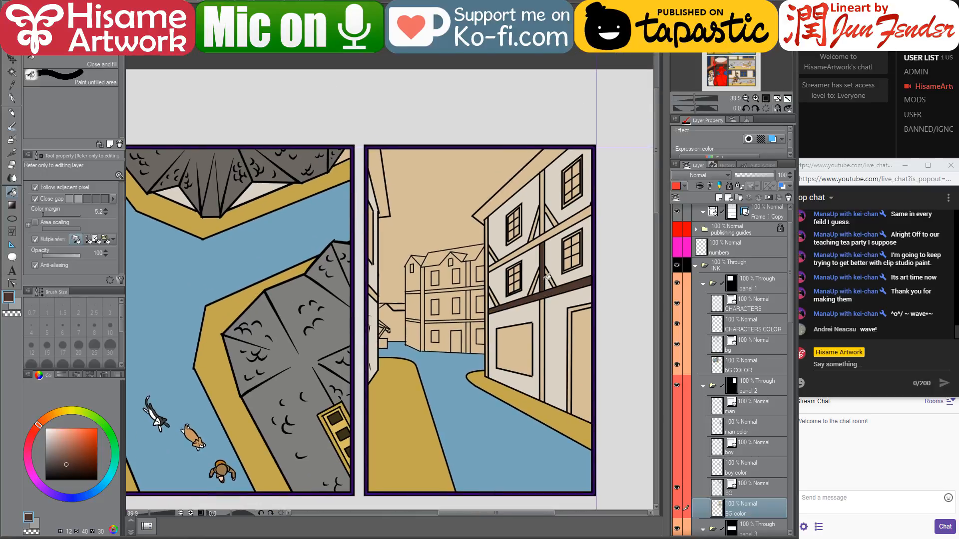
click(547, 224)
click(544, 220)
click(543, 302)
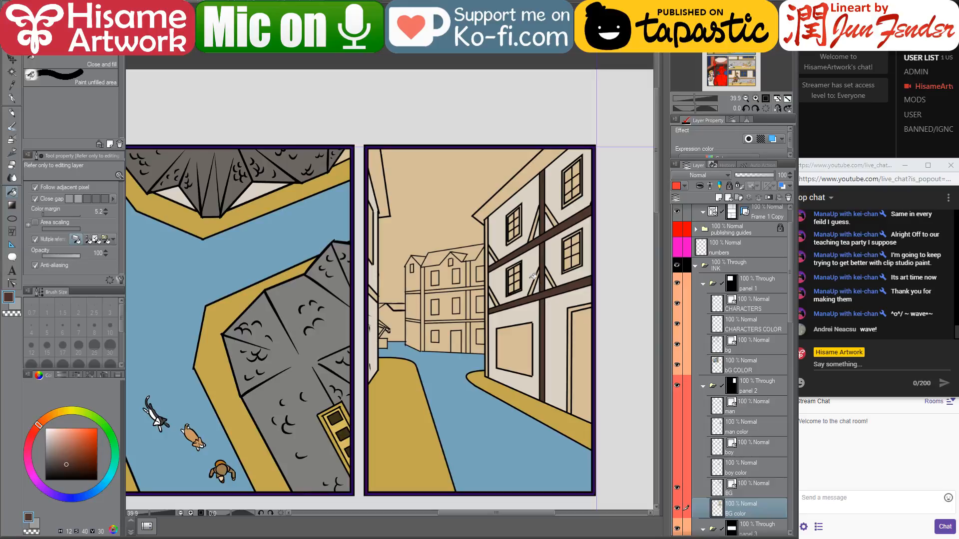
- Fill the right house's diagonal braces on both upper floors with dark brown
click(536, 279)
click(489, 294)
click(536, 229)
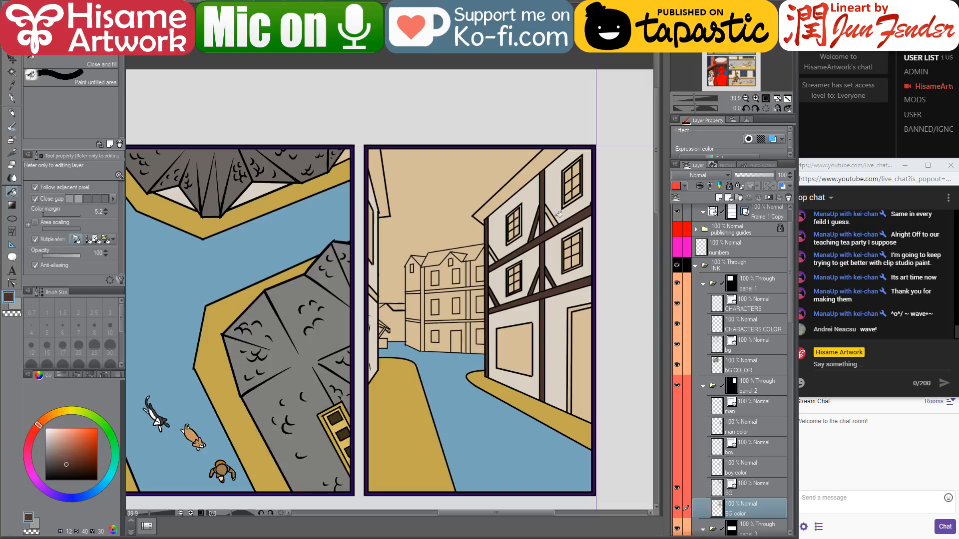
click(554, 218)
- Fill the right house's upper-floor window frames and its doorway frame with dark brown
click(521, 234)
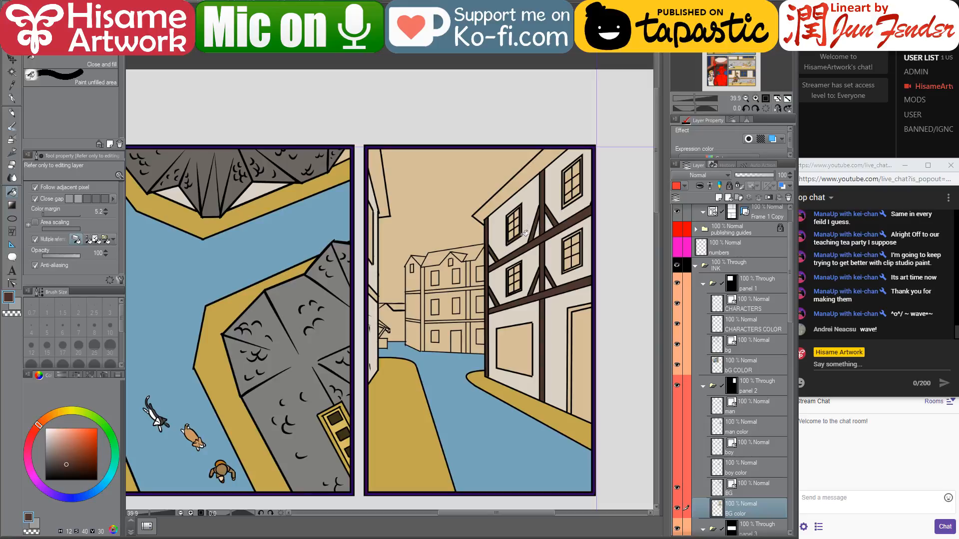
click(580, 264)
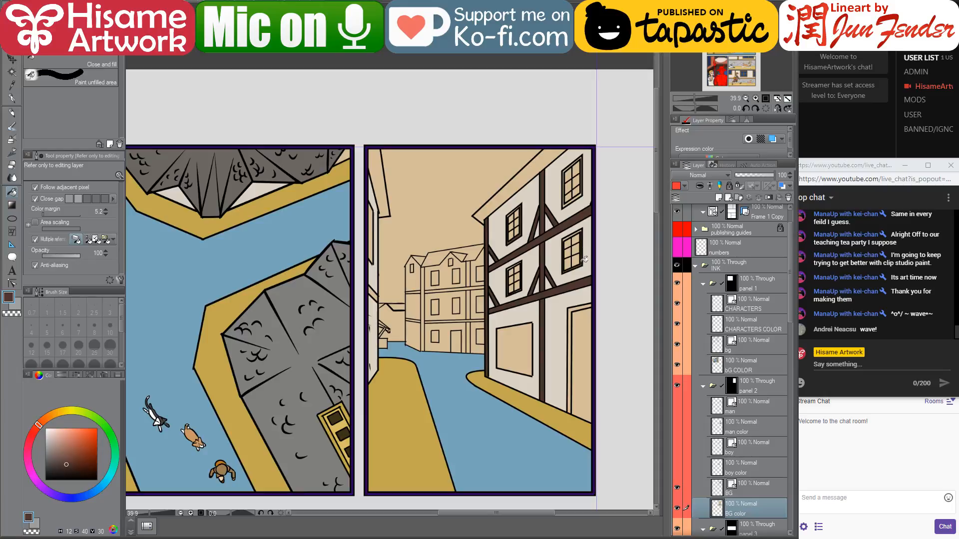
click(583, 194)
scroll(575, 231, up, 4)
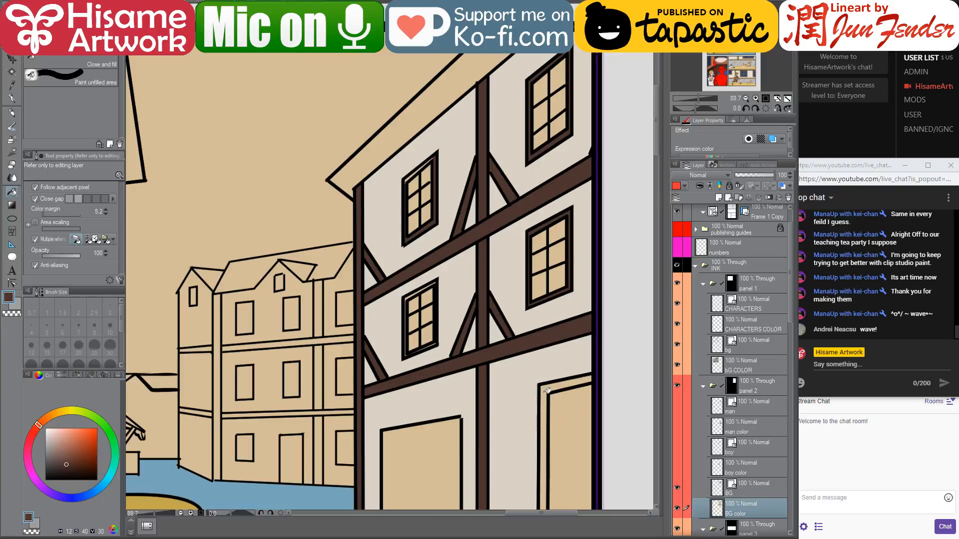
click(546, 389)
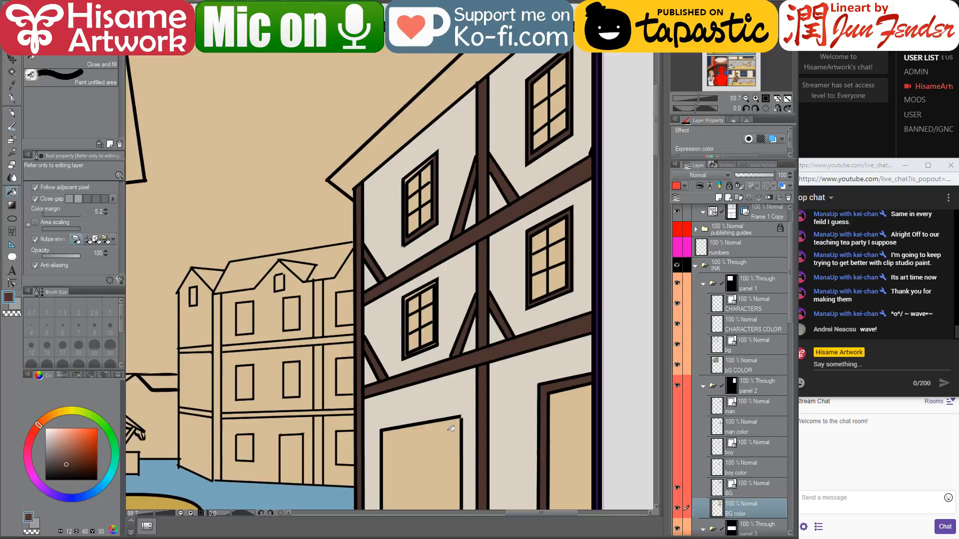
click(412, 295)
- Fill the right house's roof edge with gray sampled from panel 1's roofs, and the left building's roof with a slightly adjusted gray
key(ctrl+minus)
key(ctrl+minus)
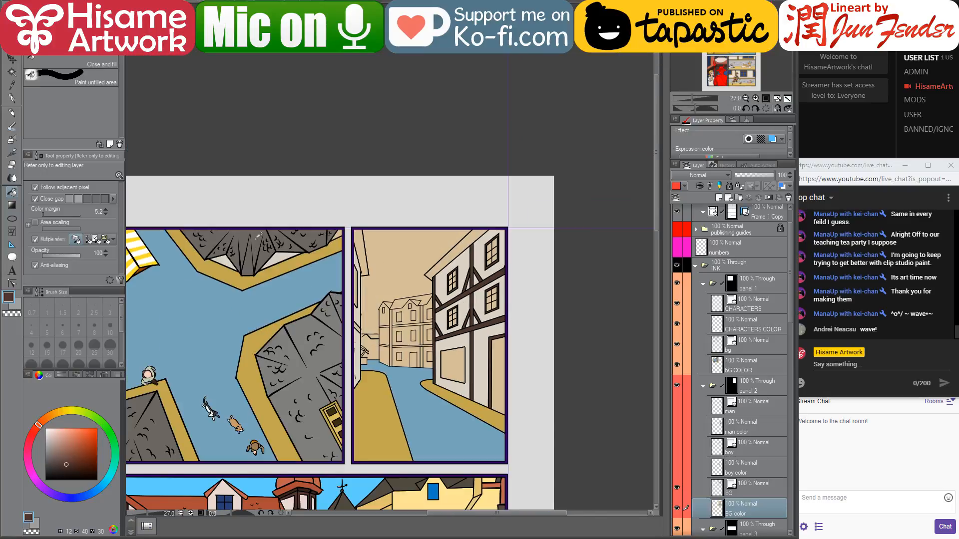
alt+click(258, 236)
scroll(464, 247, up, 1)
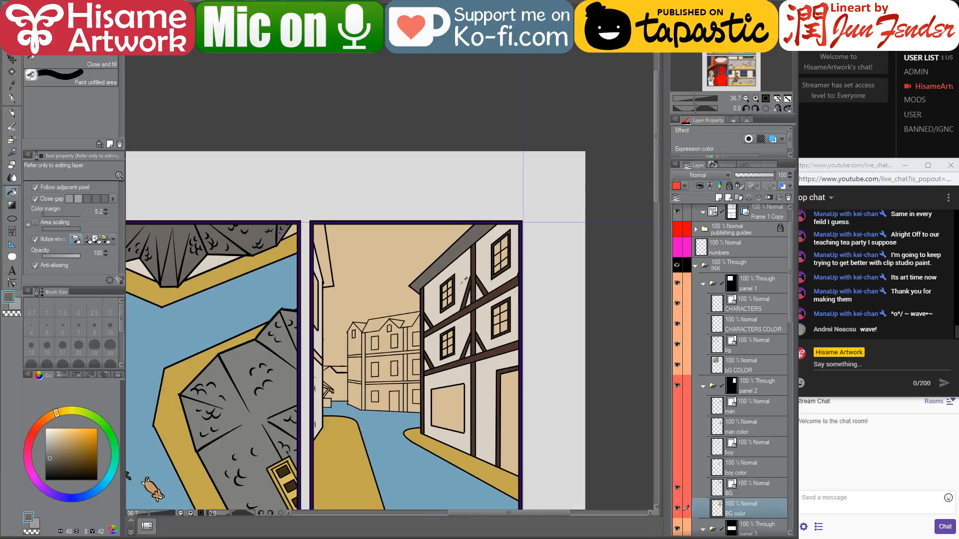
scroll(464, 278, down, 2)
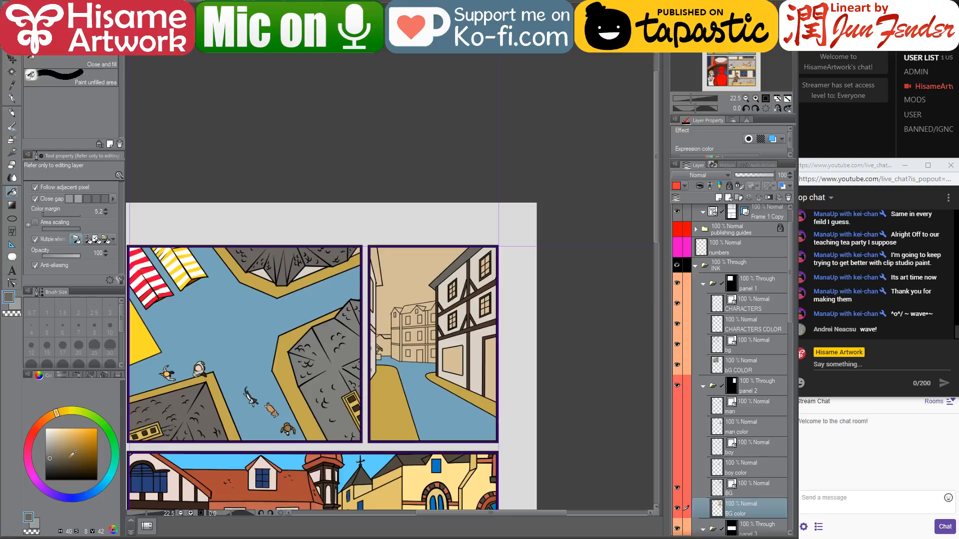
click(52, 462)
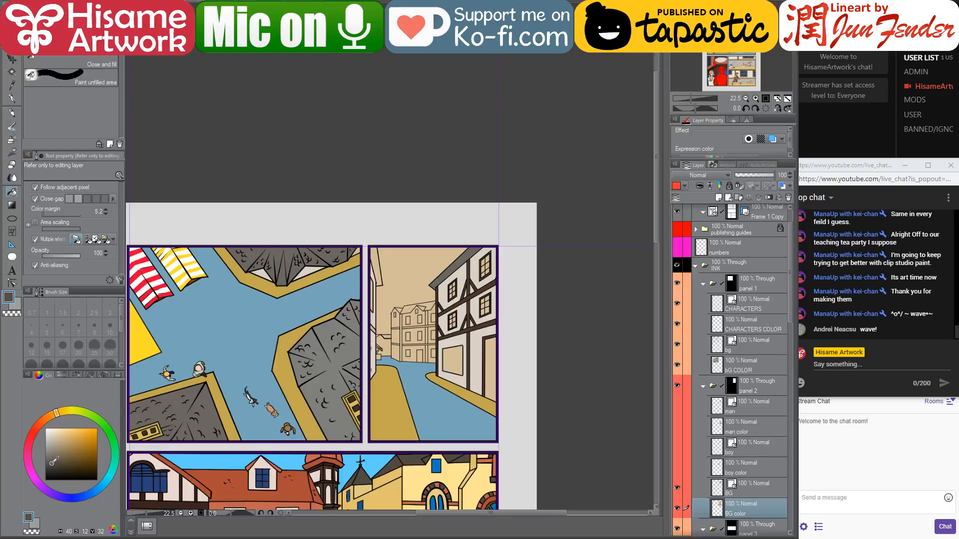
click(378, 268)
scroll(442, 312, up, 1)
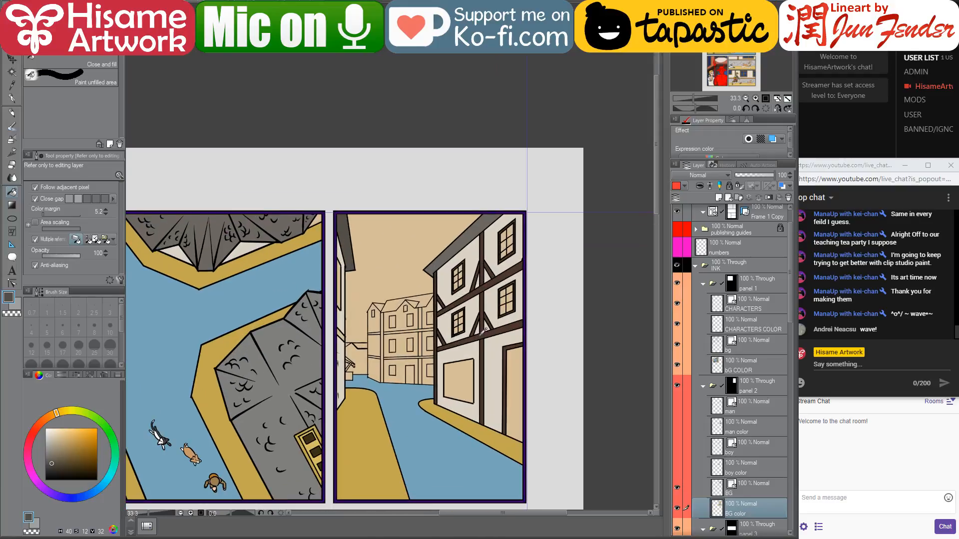
- Consult the finished pages page_96, page_90 and page_92_prv2 for colors, sample an orange-brown, and return to panel 2's buildings
alt+click(482, 333)
scroll(475, 335, down, 1)
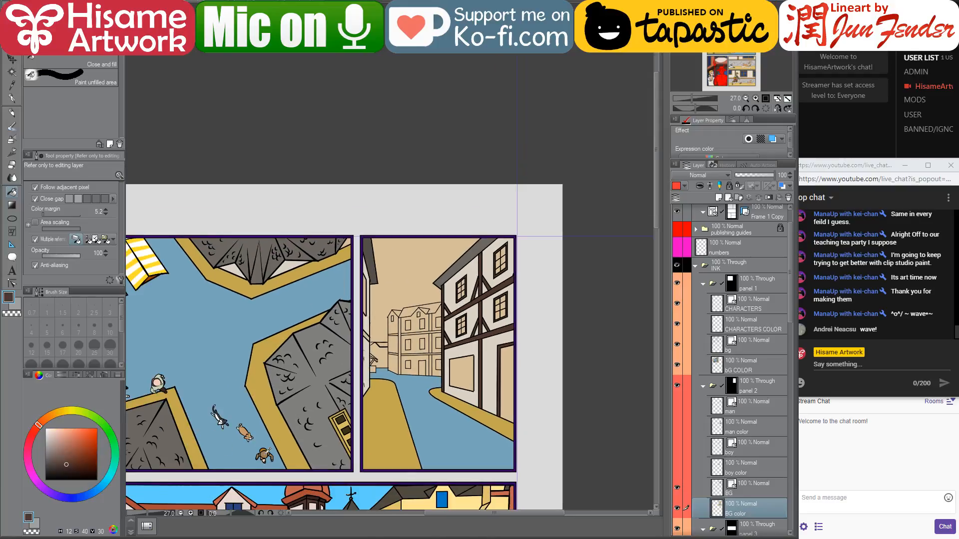
alt+click(142, 389)
click(196, 3)
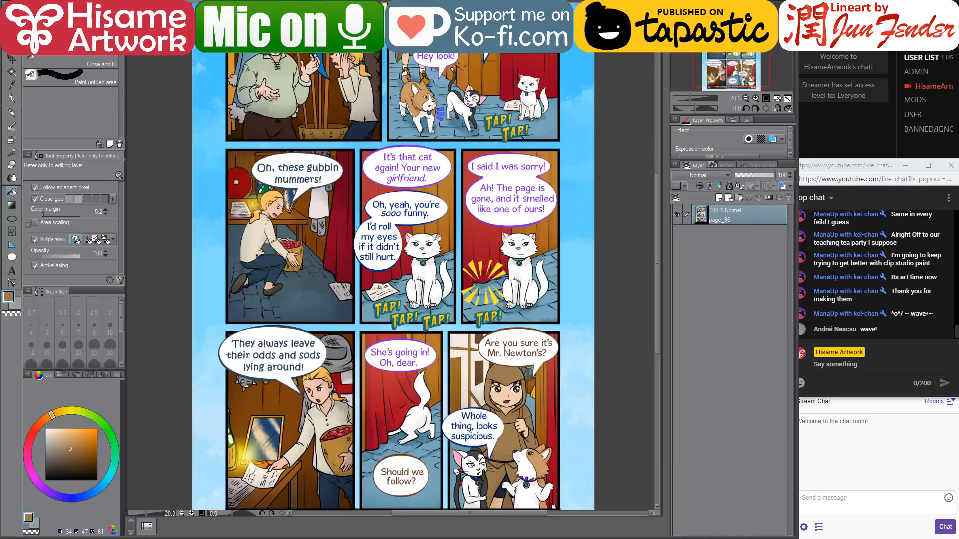
click(260, 2)
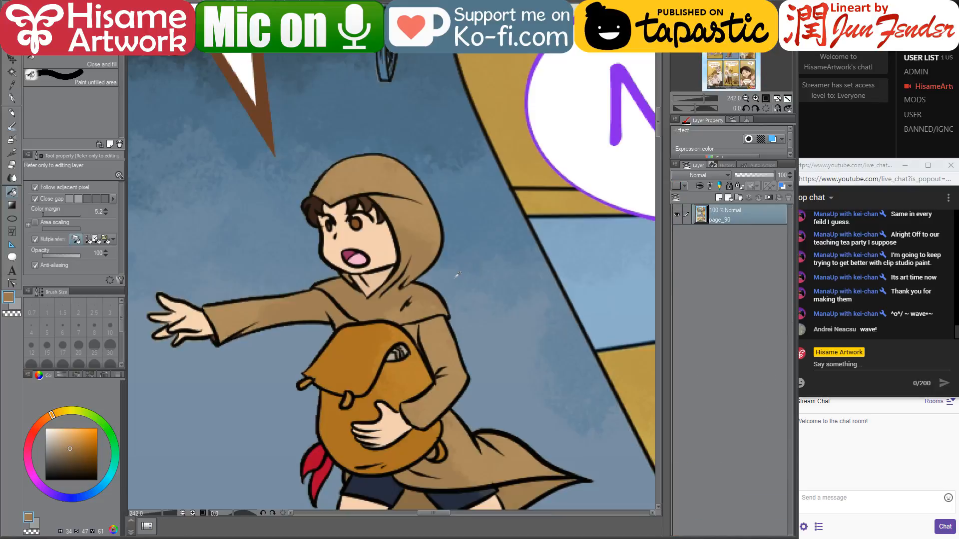
scroll(457, 274, down, 5)
key(ctrl+Tab)
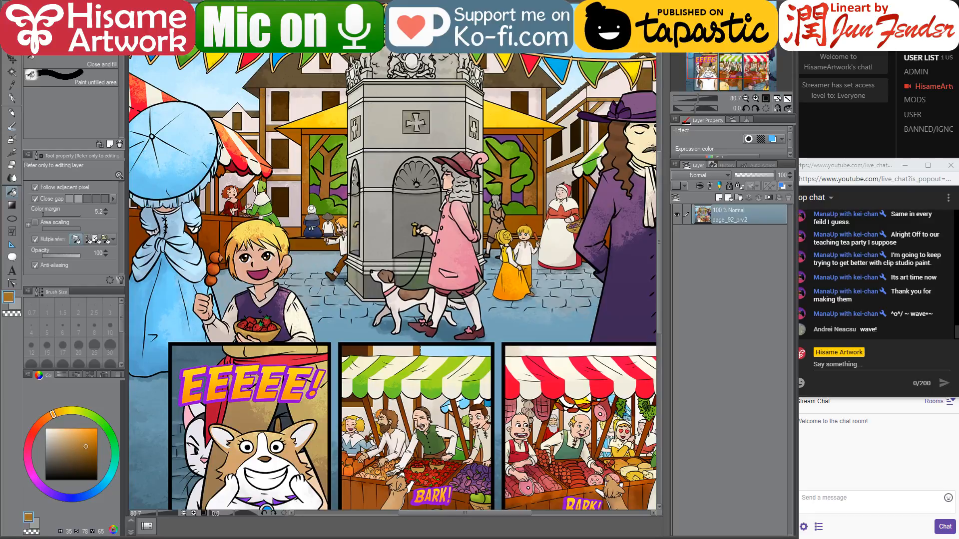
key(ctrl+Tab)
scroll(329, 339, up, 4)
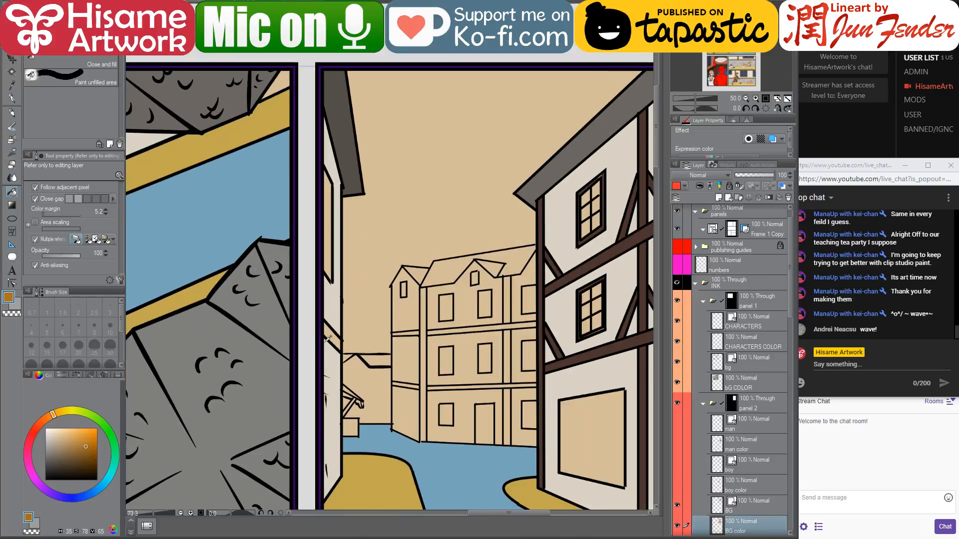
- Fill the left building's narrow upper window strip and the slanted strip below it with the sampled orange-brown
click(328, 332)
click(329, 204)
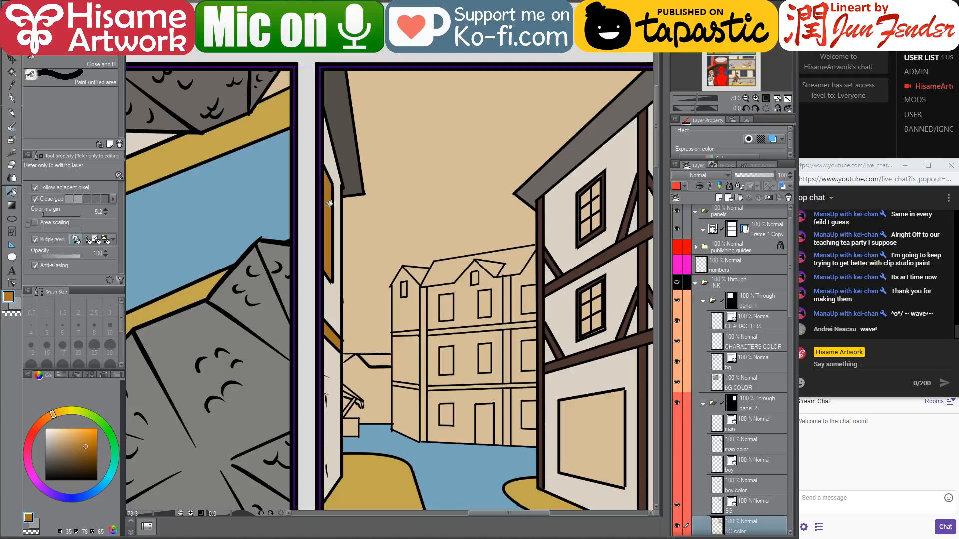
scroll(316, 276, down, 2)
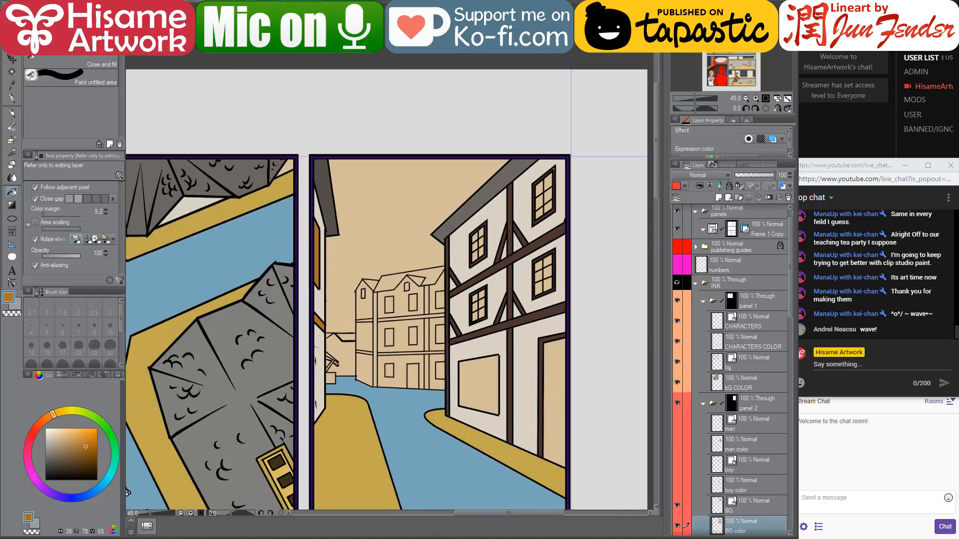
- Sample a darker brown from the finished page page_92_prv2 and refill the left building's upper window strip with it
click(355, 4)
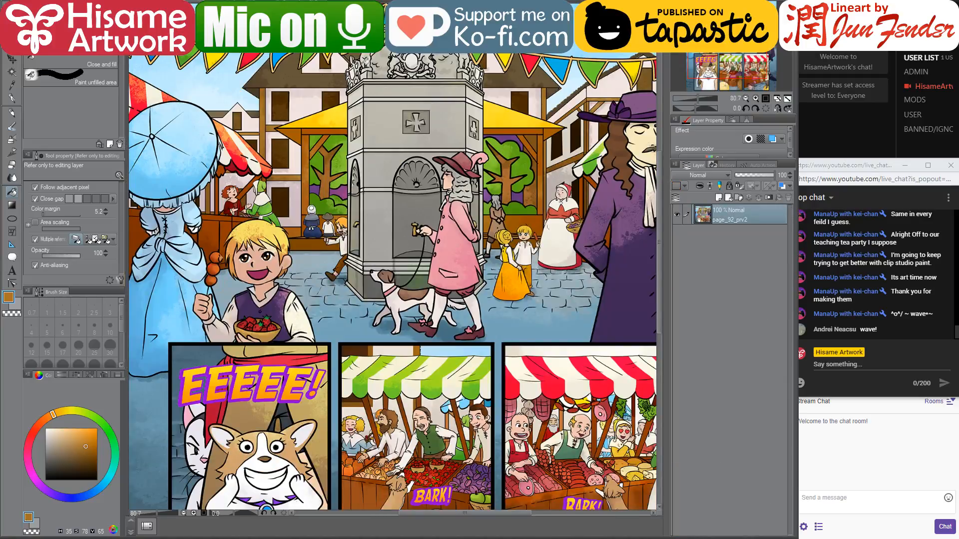
alt+click(285, 105)
key(ctrl+Tab)
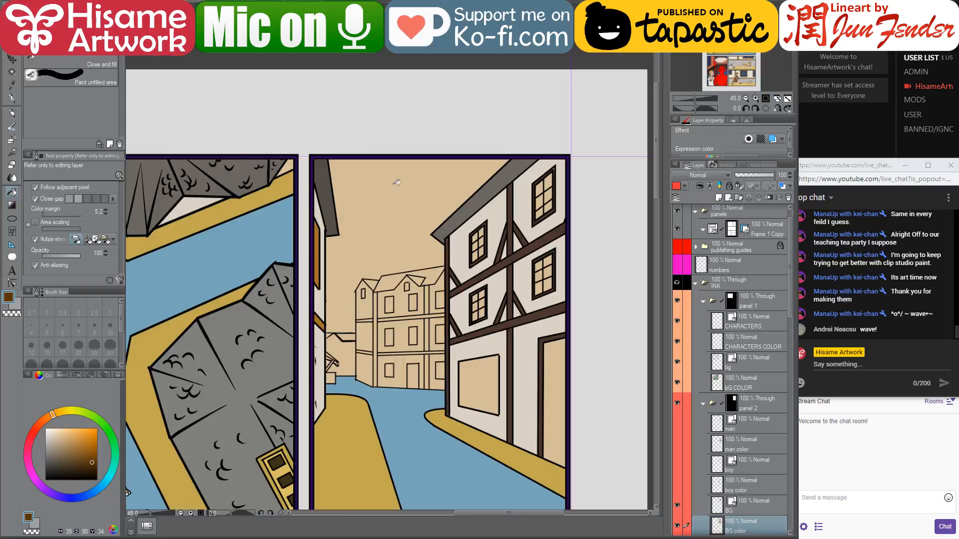
click(316, 243)
scroll(554, 327, up, 1)
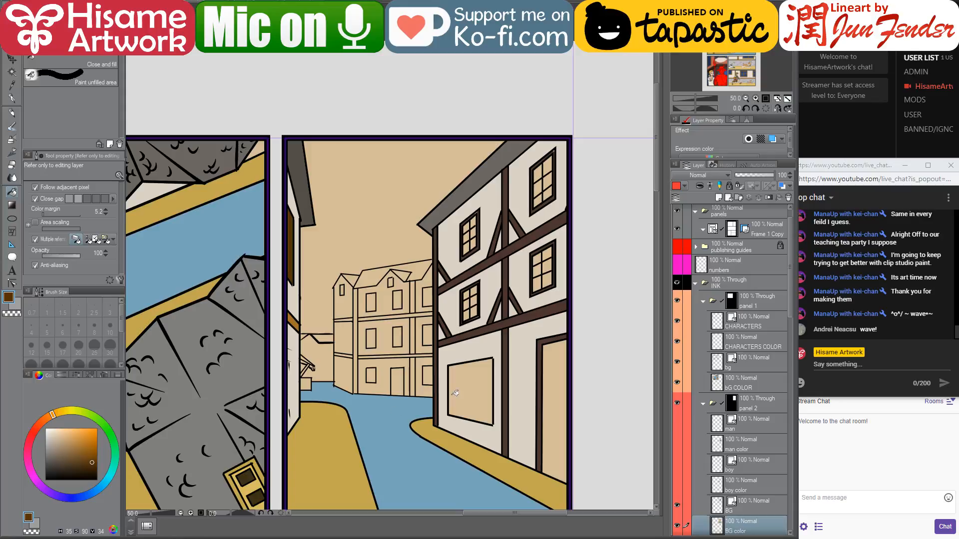
- Shift the color's hue to a dark blue and fill the right house's large ground-floor window
click(101, 487)
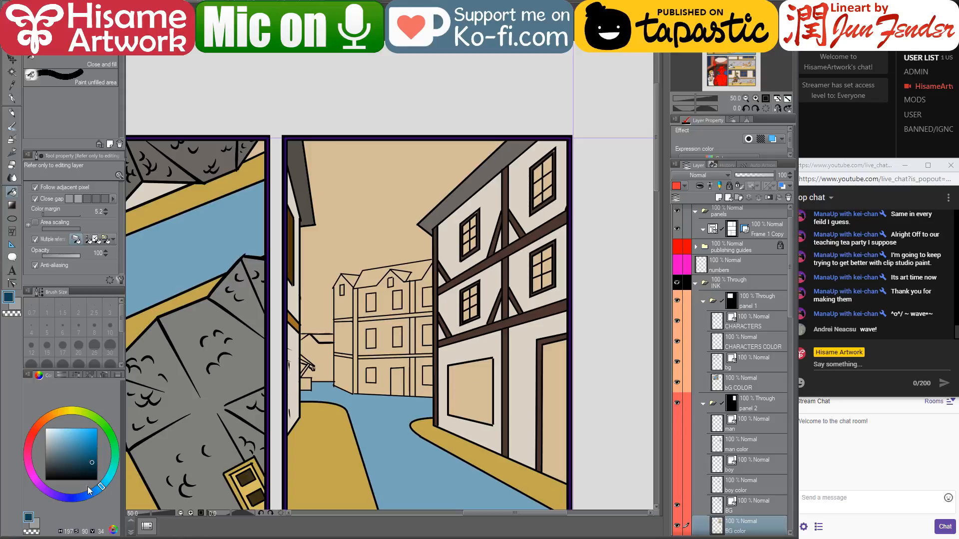
click(467, 381)
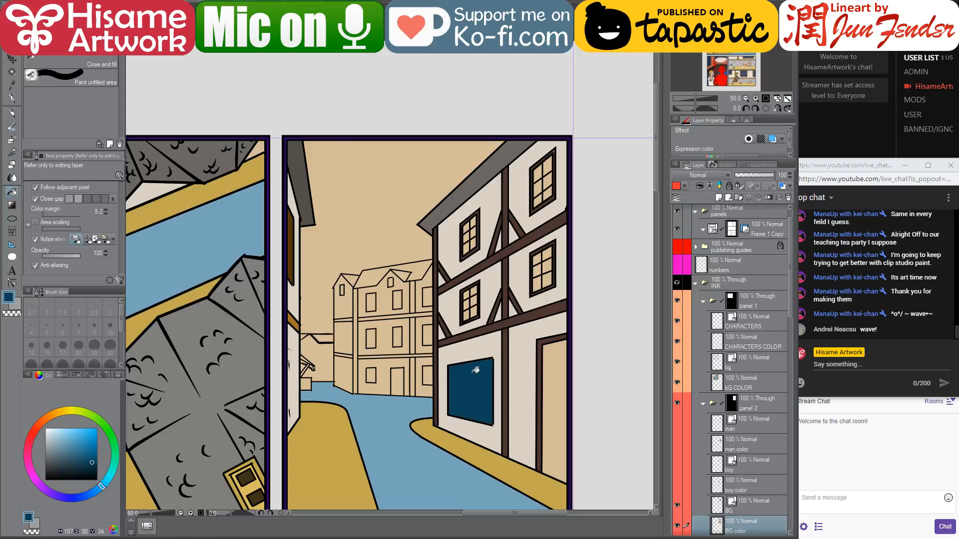
click(558, 365)
- Fill all six panes of the right house's middle-floor right window with dark blue
scroll(567, 337, up, 1)
click(536, 259)
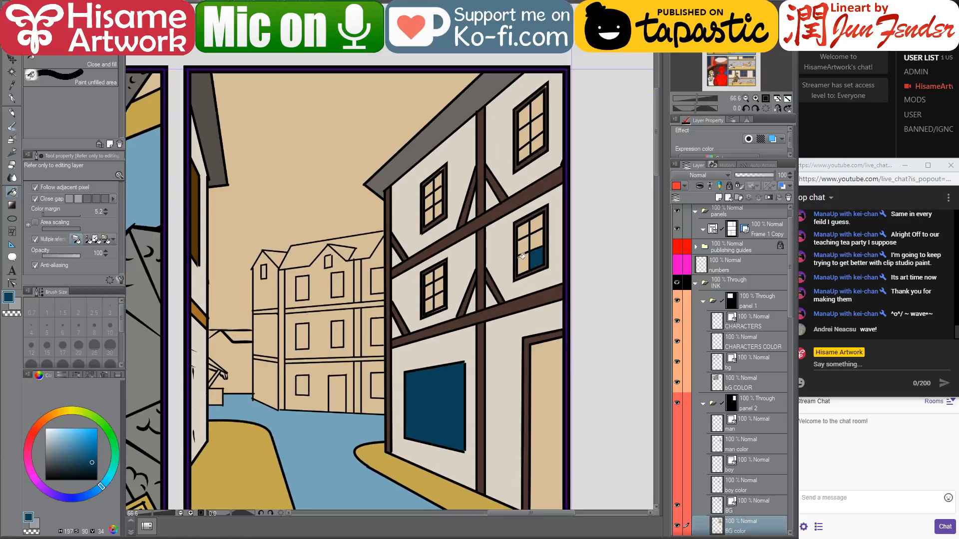
click(522, 263)
click(525, 246)
click(526, 231)
click(540, 224)
click(537, 239)
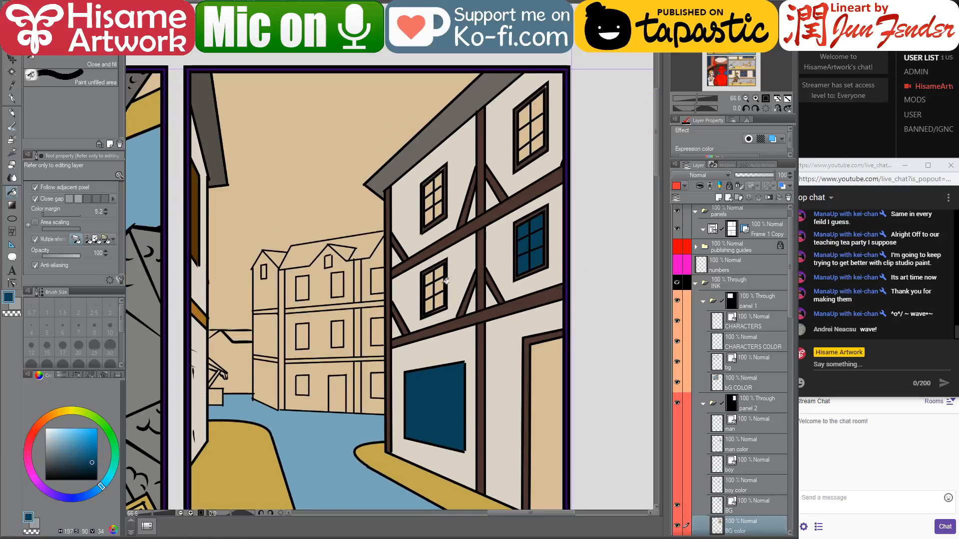
- Fill all six panes of the right house's middle-floor left window with dark blue
click(430, 277)
click(430, 291)
click(430, 306)
click(439, 300)
click(440, 286)
click(440, 272)
- Fill all six panes of the right house's top-floor left window with dark blue
scroll(454, 148, up, 2)
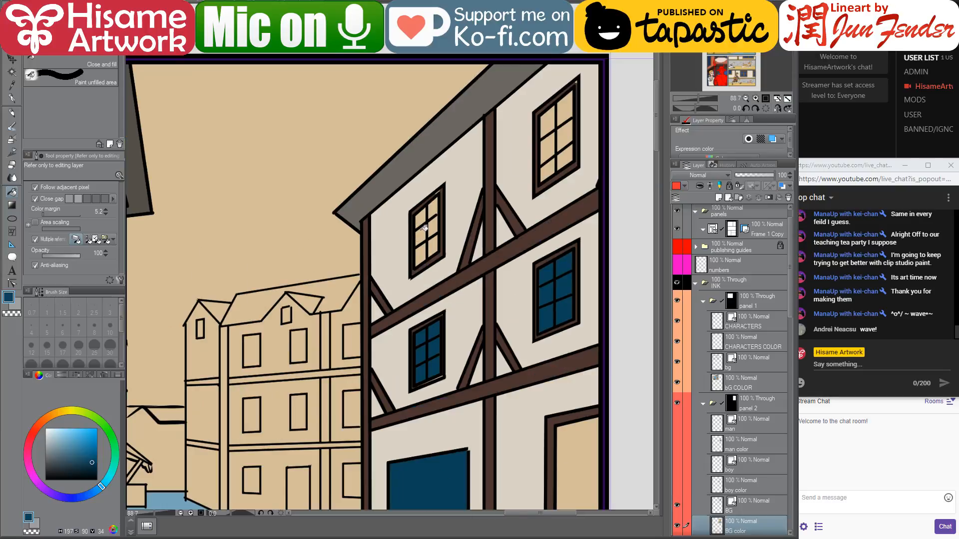
click(423, 233)
click(421, 255)
click(423, 216)
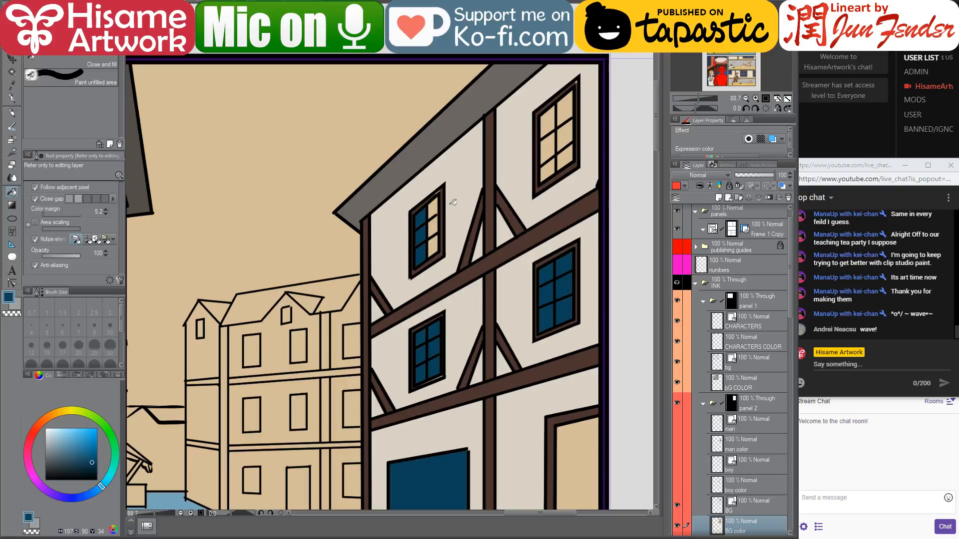
click(437, 201)
click(435, 227)
click(433, 248)
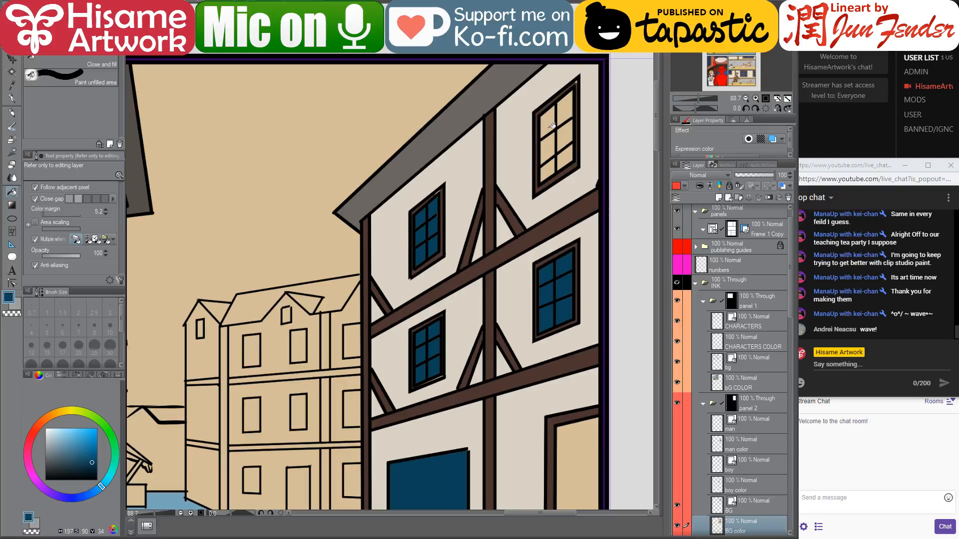
- Fill all six panes of the right house's top-floor right window with dark blue
click(552, 125)
click(548, 146)
click(548, 168)
click(564, 156)
click(565, 135)
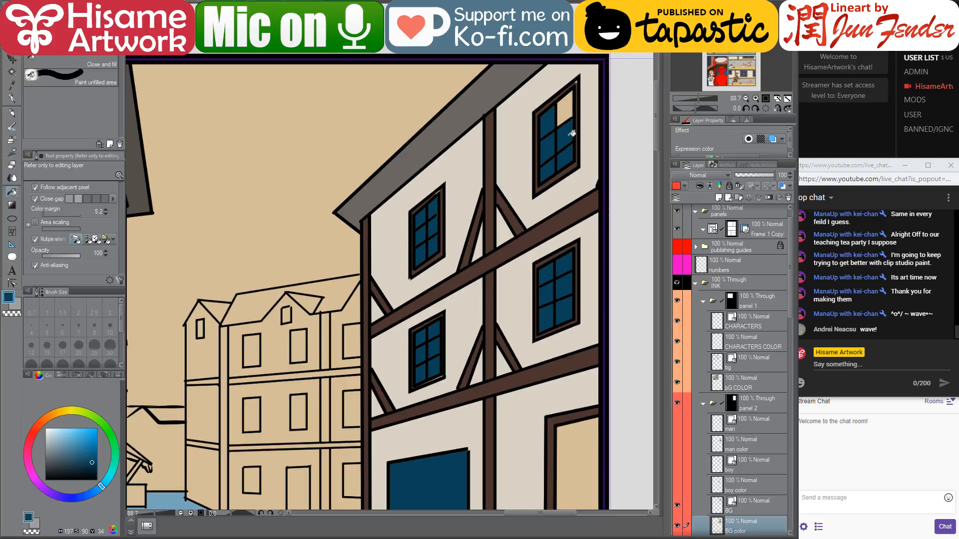
click(561, 108)
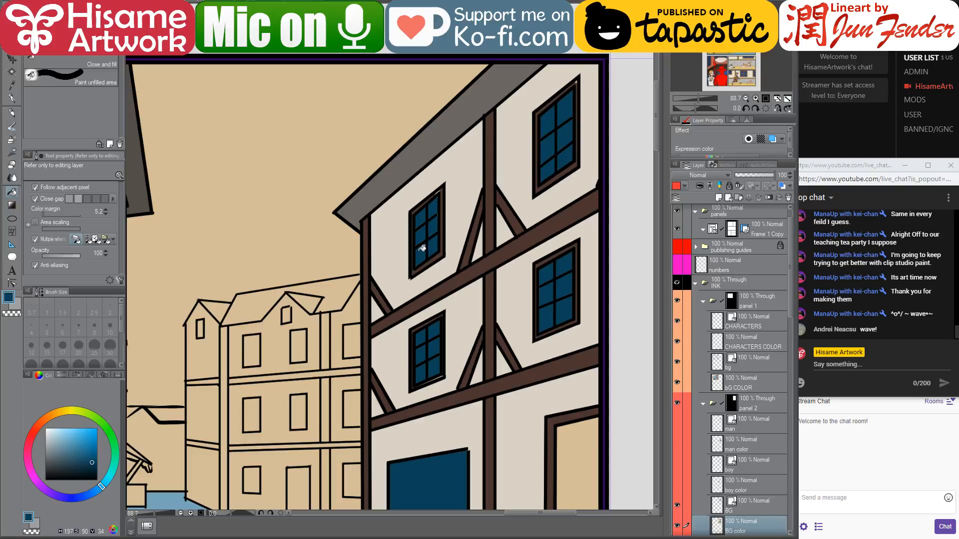
- Sample the dark brown of the right house's timber beside its top-floor left window
scroll(427, 181, up, 4)
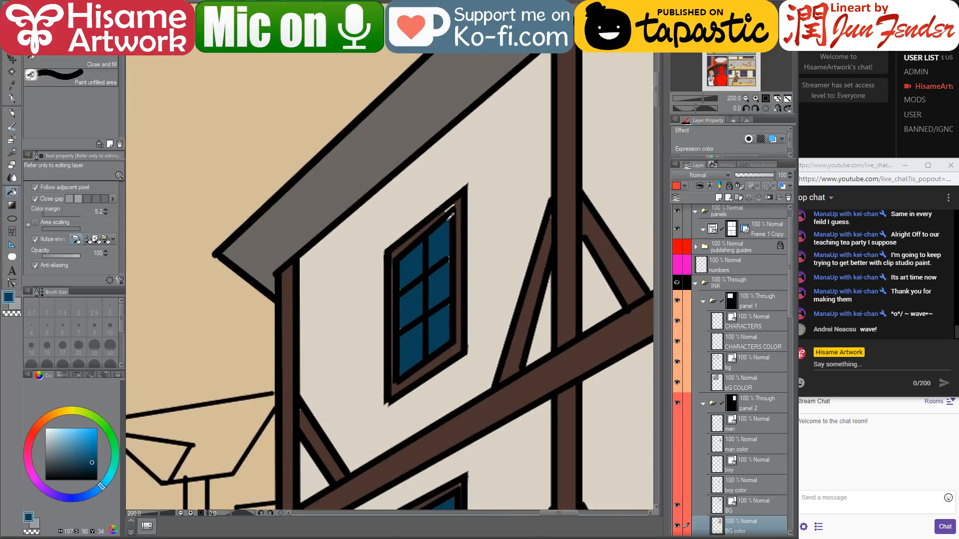
alt+click(551, 239)
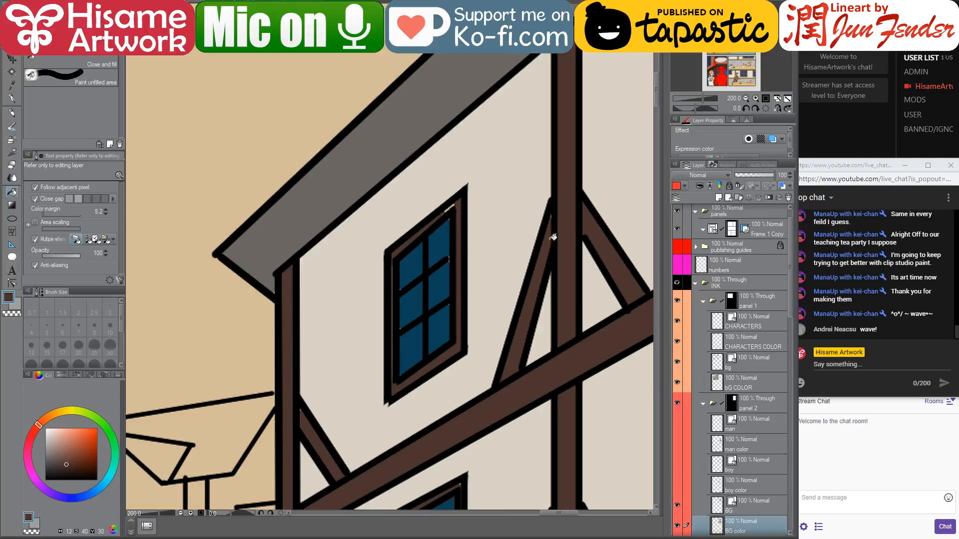
- Finish filling the timber post dark brown and cover the gaps in the upper-left window frame with the G-pen at brush size 10
click(573, 231)
click(577, 397)
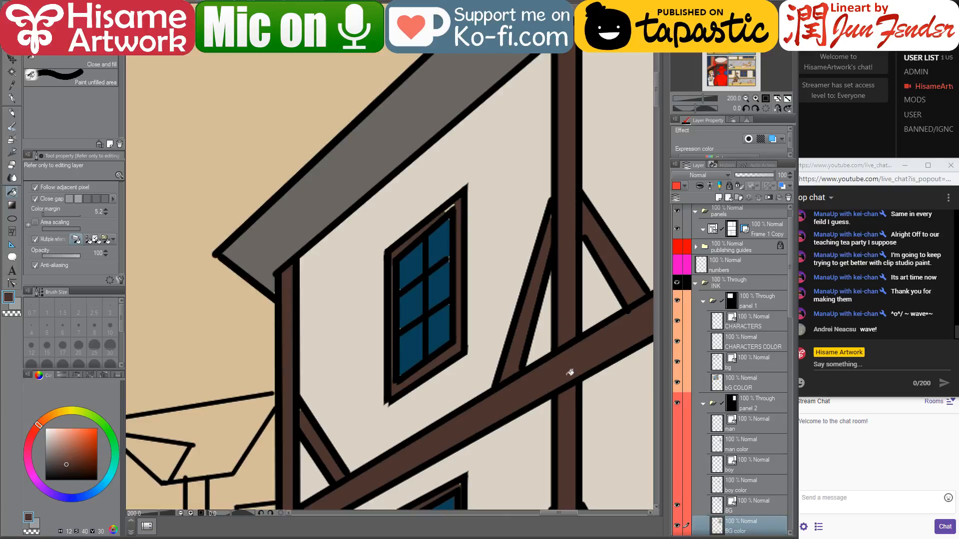
scroll(457, 199, up, 2)
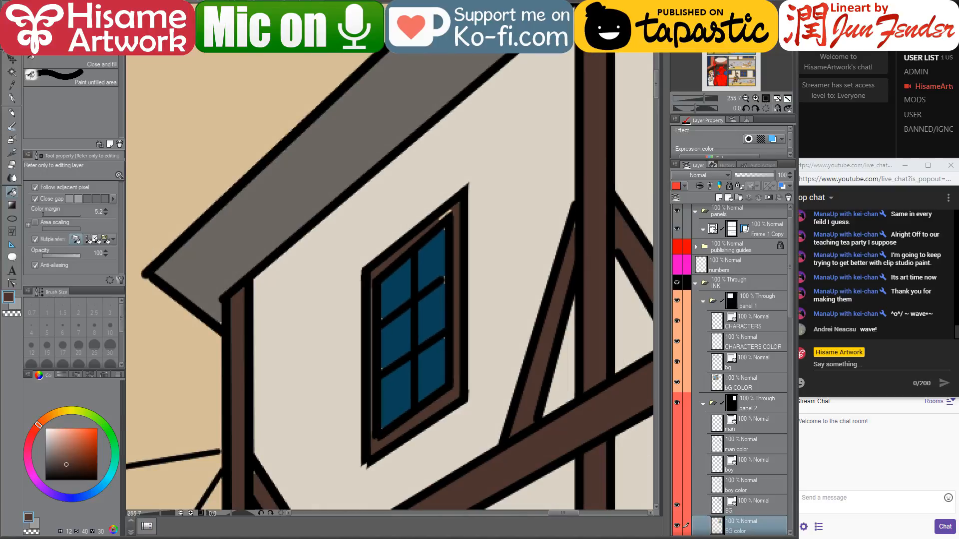
key(p)
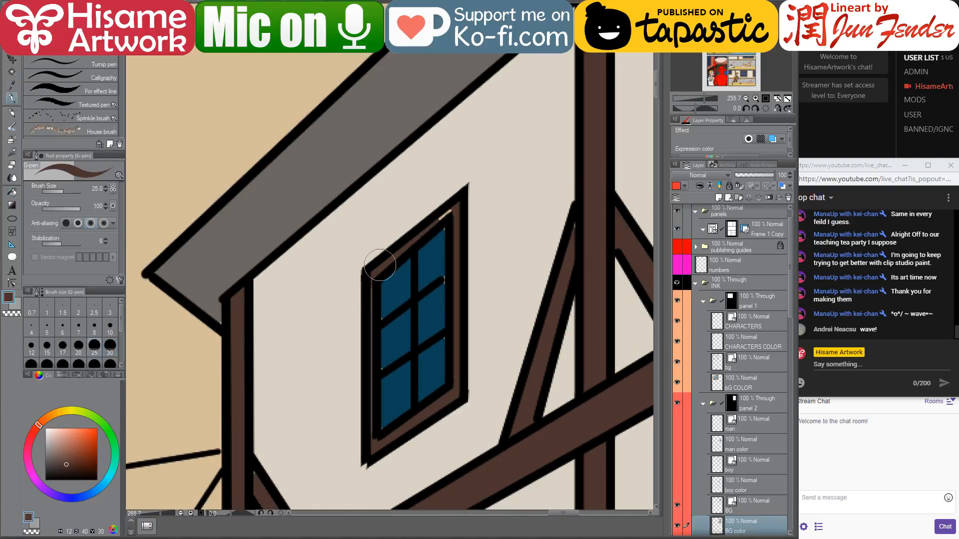
key(bracketleft)
key(bracketleft)
key(bracketleft)
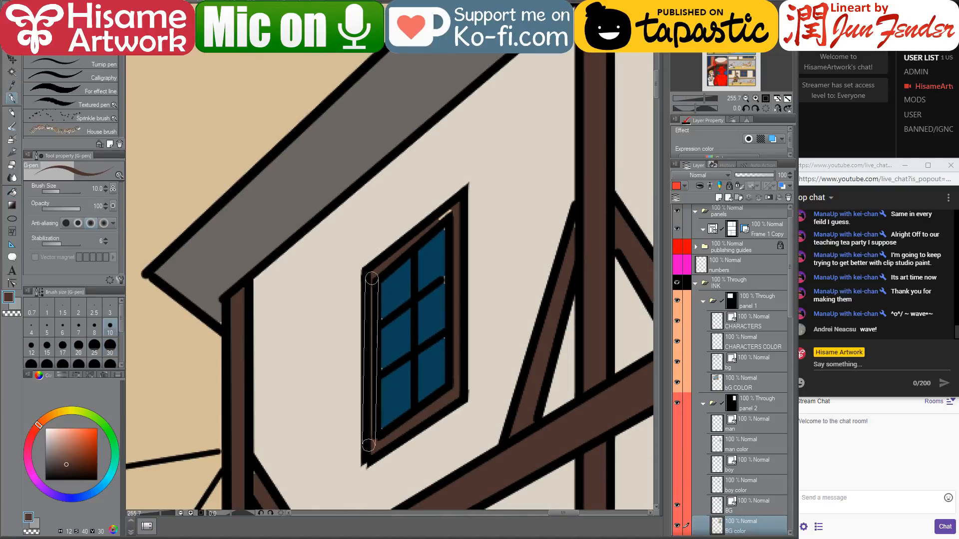
shift+click(371, 449)
mouse_move(456, 395)
mouse_down()
mouse_move(456, 199)
mouse_move(367, 280)
mouse_up()
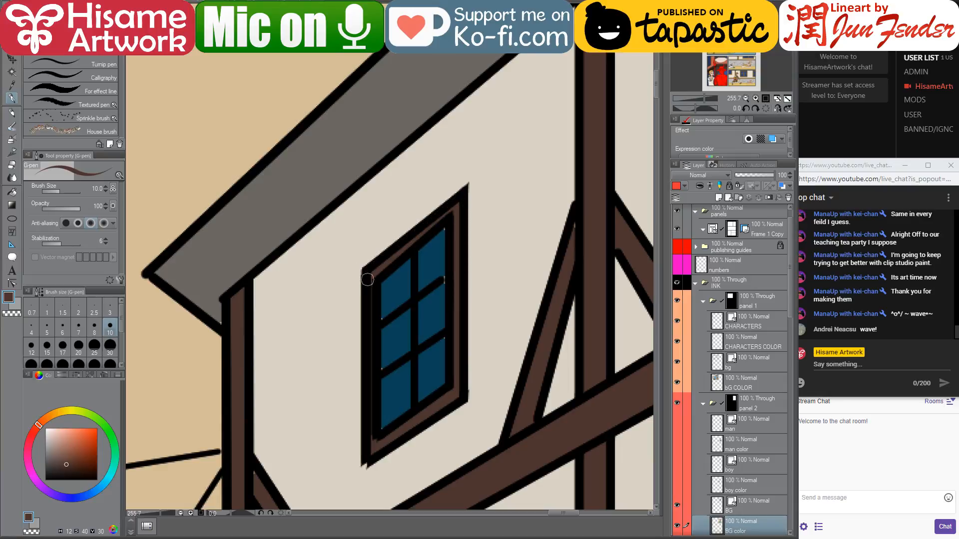
- Sample the dark blue glass colour and paint straight strokes over the gaps along the upper-left window's side pane edges
alt+click(433, 261)
click(444, 229)
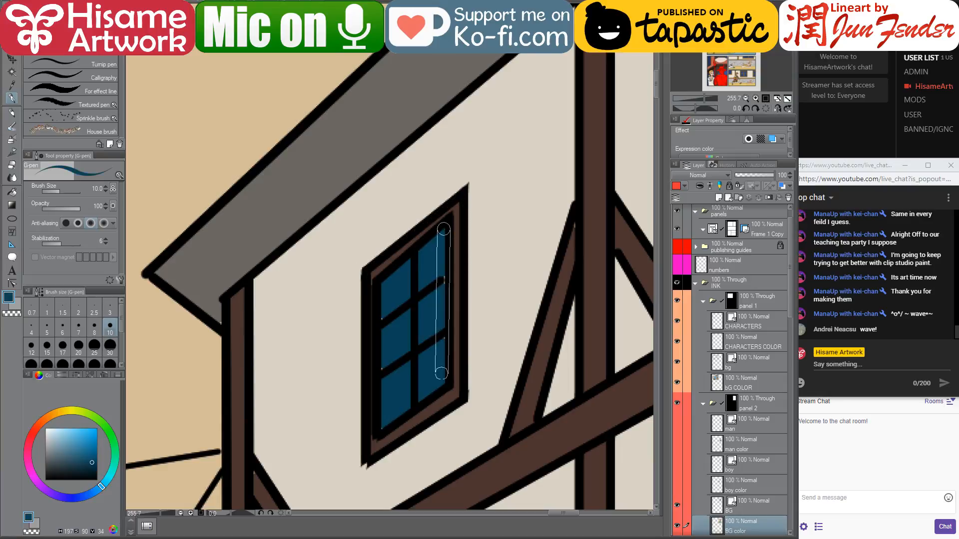
shift+click(441, 380)
mouse_move(383, 427)
mouse_down()
mouse_move(384, 345)
mouse_move(383, 280)
mouse_up()
alt+click(579, 245)
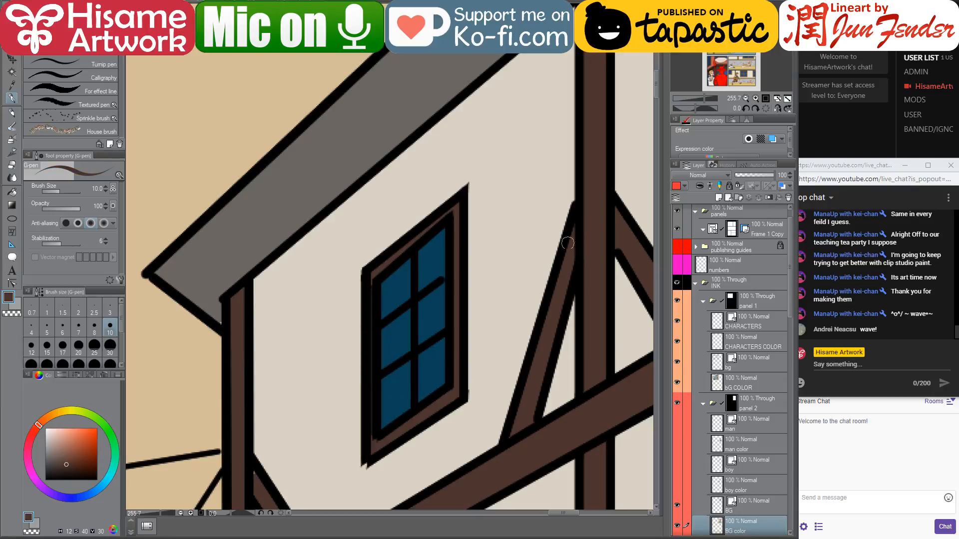
- Cover the gaps along both side edges of the upper-right window's glass with the sampled dark blue
drag(591, 341, 306, 456)
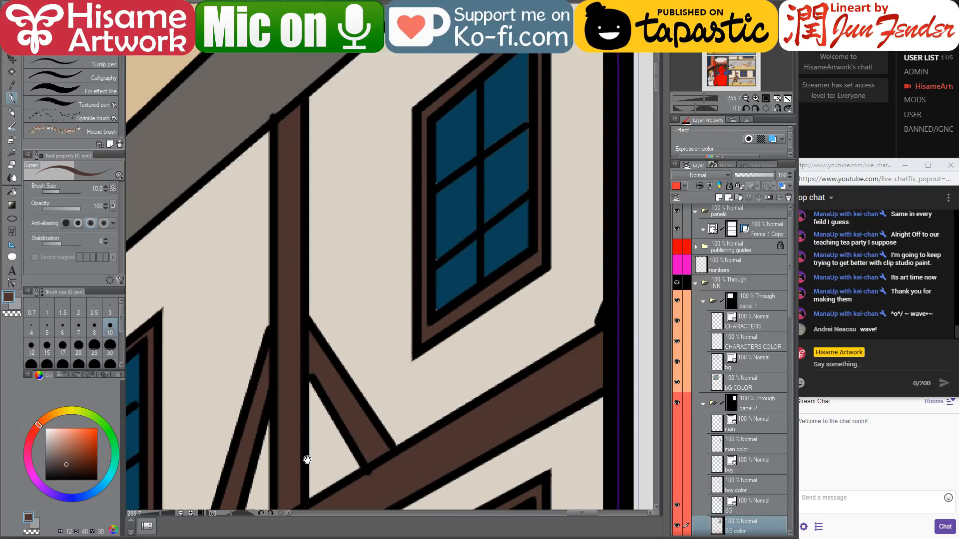
alt+click(458, 276)
mouse_move(437, 308)
mouse_down()
mouse_move(416, 204)
mouse_move(433, 120)
mouse_up()
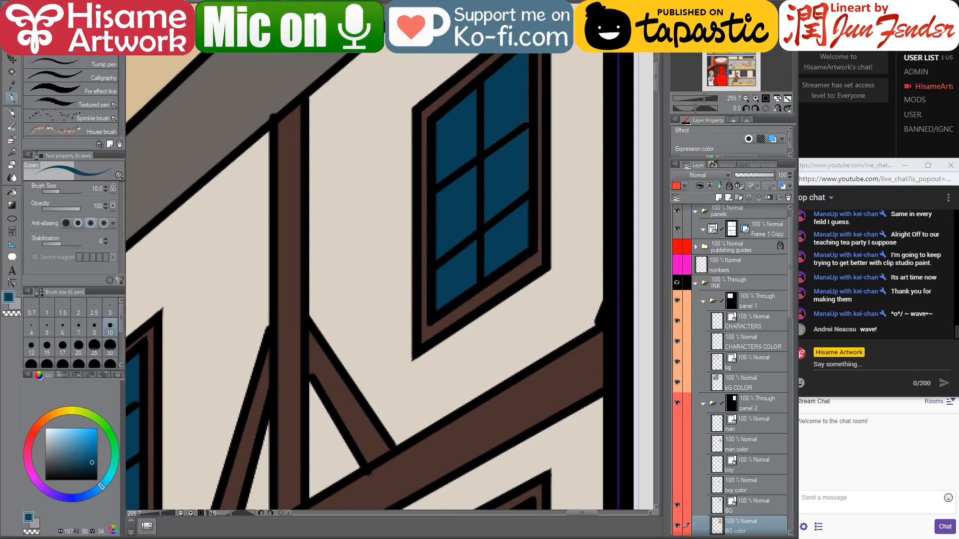
click(526, 54)
shift+click(525, 248)
alt+click(537, 258)
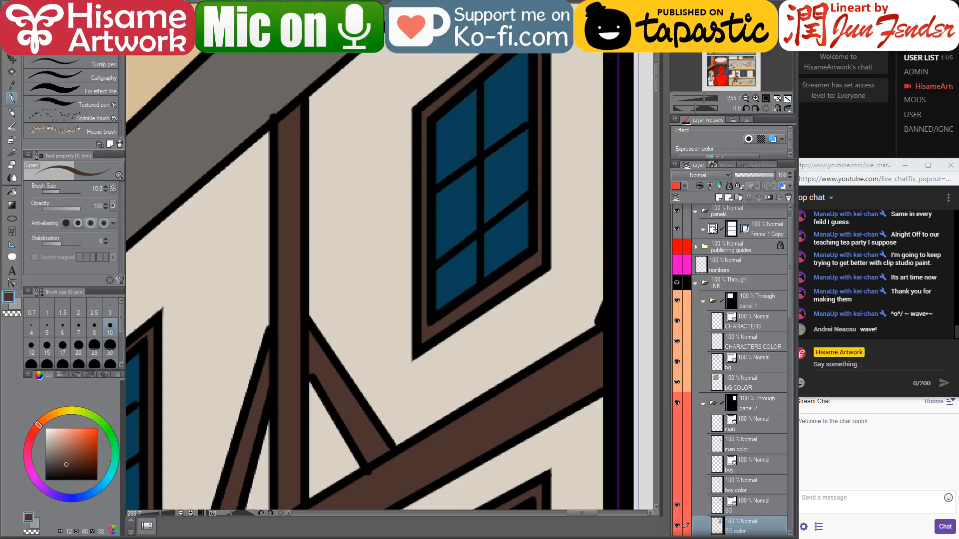
- Sample the beam brown and paint straight strokes over the unfilled gaps along the lower-left window's bottom and right frame
drag(313, 258, 633, 144)
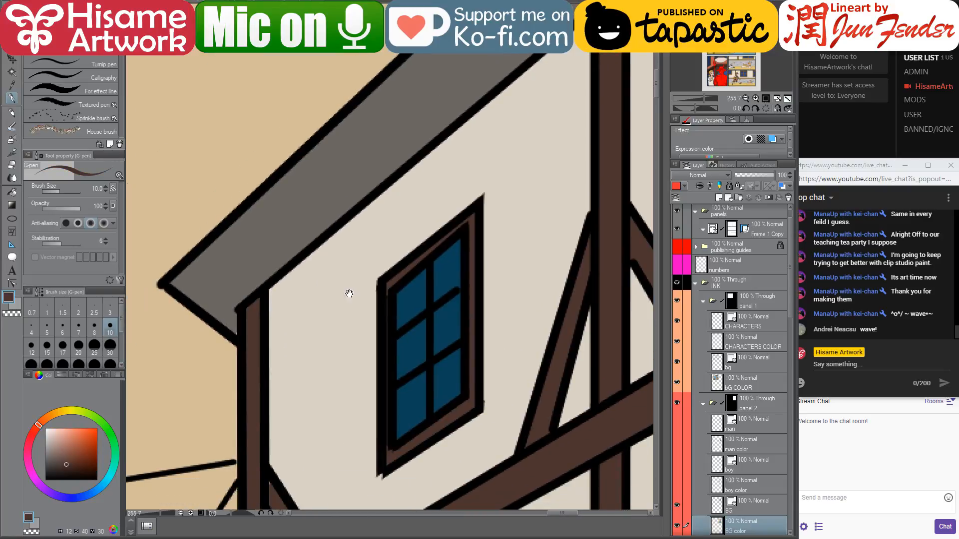
drag(349, 293, 529, 80)
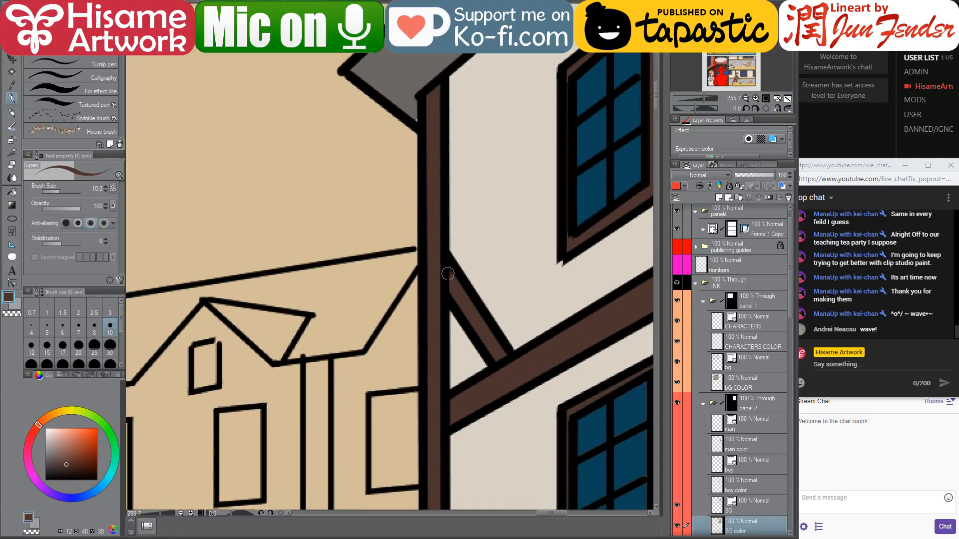
alt+click(413, 98)
alt+click(438, 97)
scroll(330, 244, down, 5)
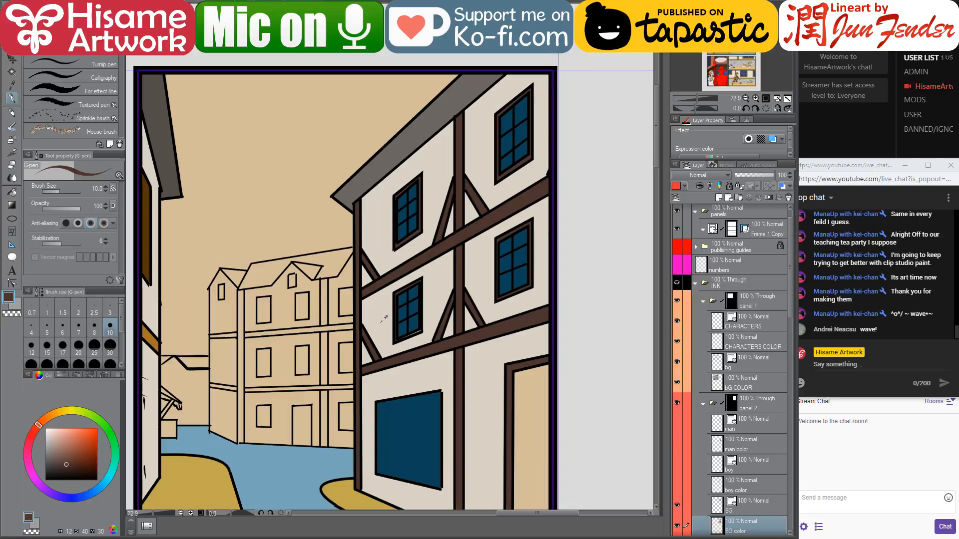
scroll(403, 345, up, 4)
scroll(407, 343, up, 3)
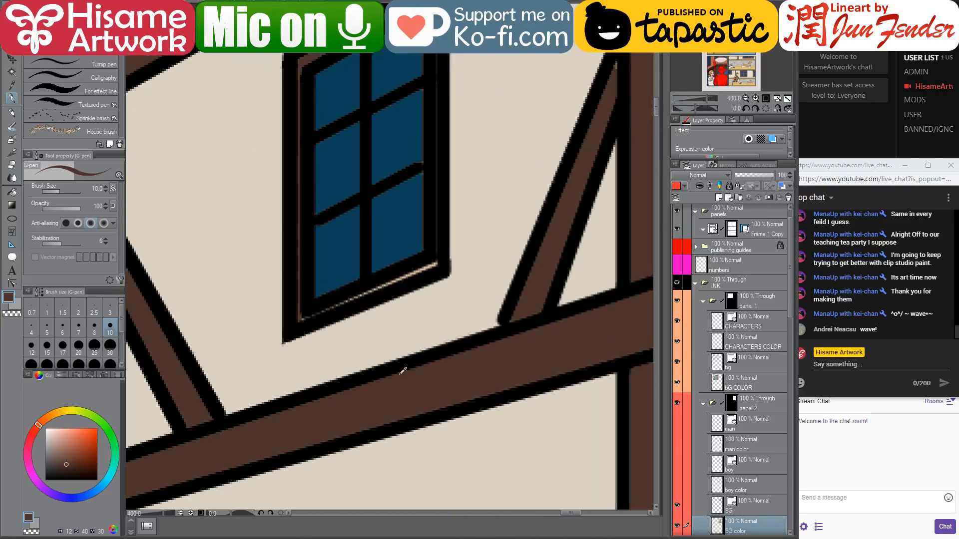
click(298, 320)
shift+click(436, 261)
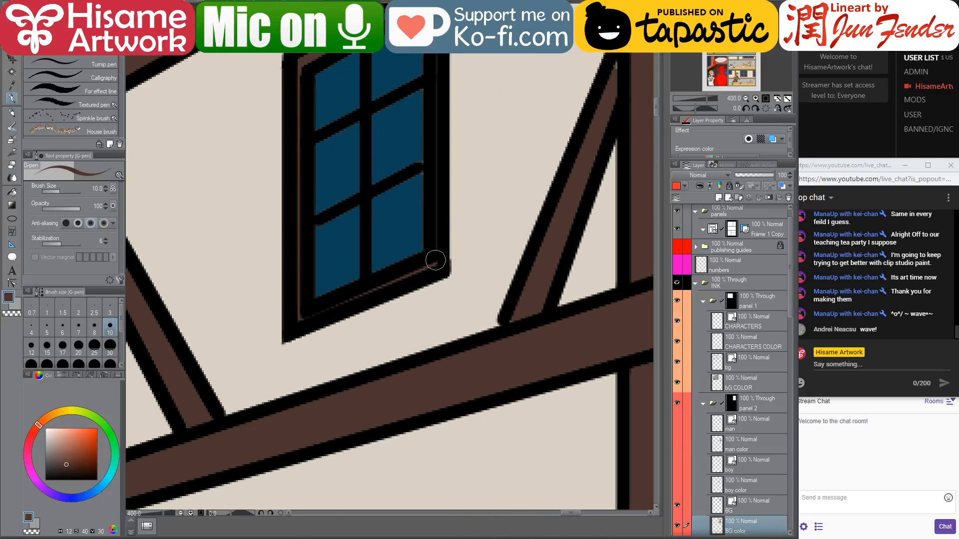
shift+click(437, 46)
scroll(434, 70, up, 3)
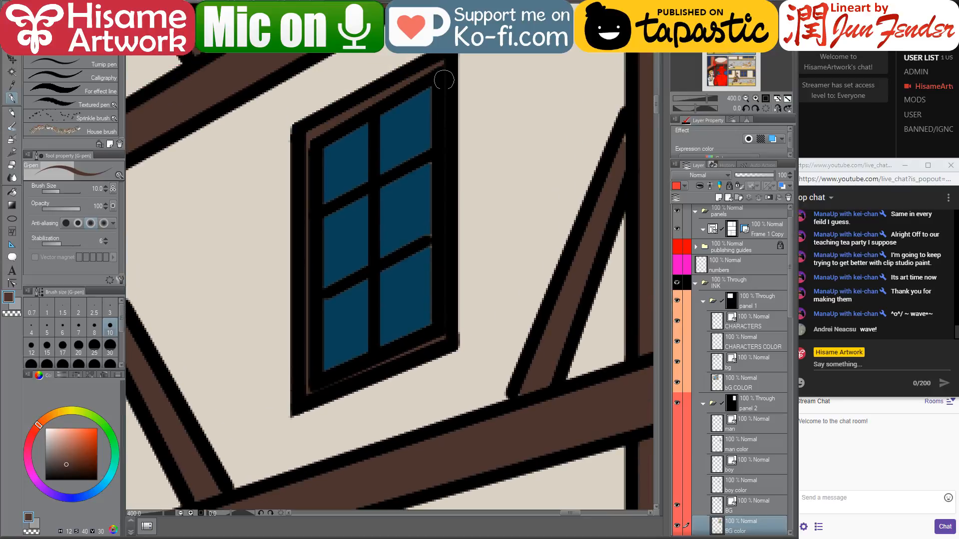
- Touch up the edges of the lower-left window's panes in sampled dark blue at brush size 17
alt+click(427, 112)
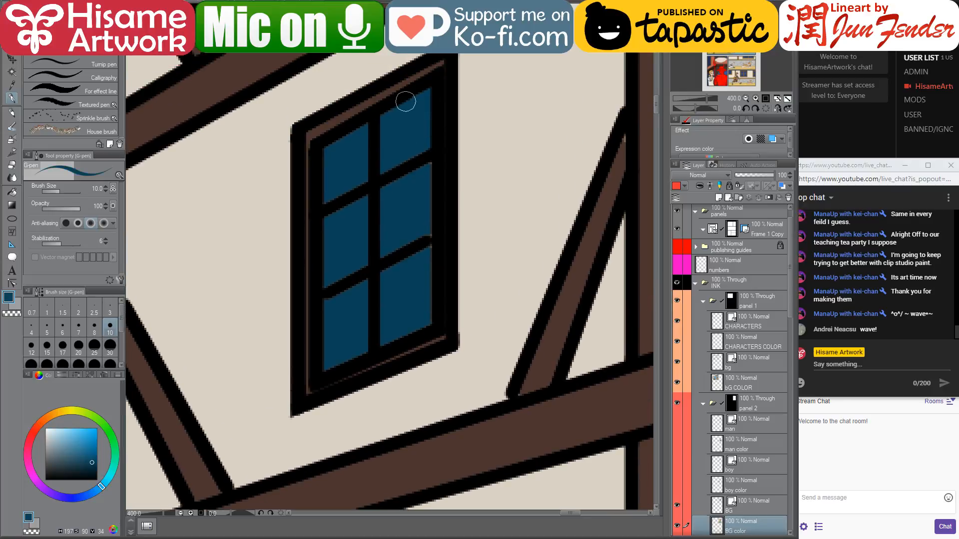
key(bracketright)
key(bracketright)
key(bracketright)
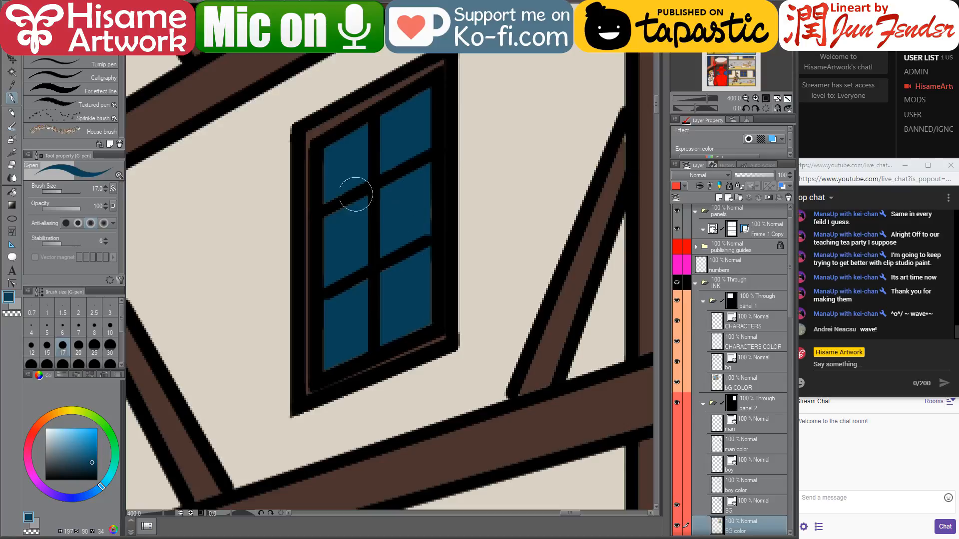
scroll(406, 154, down, 5)
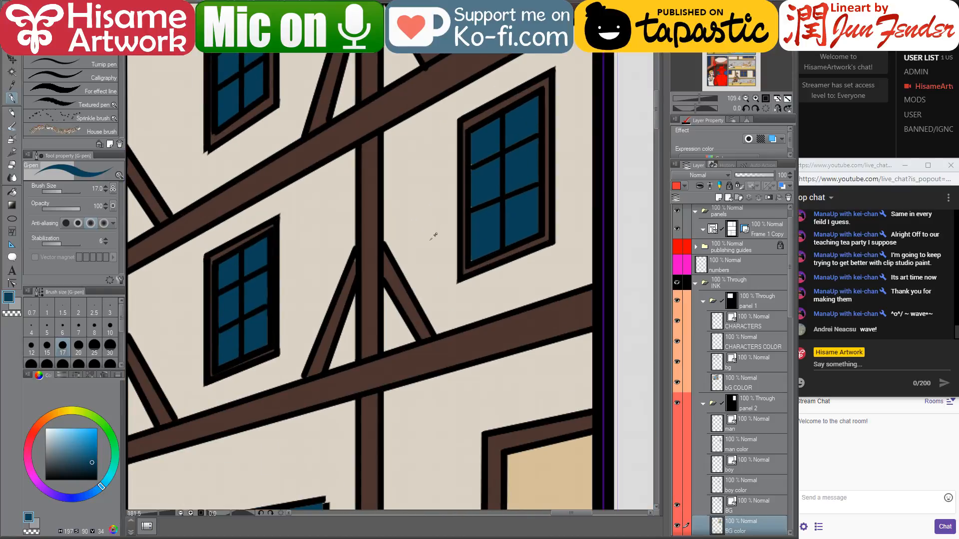
scroll(359, 257, up, 1)
alt+click(355, 259)
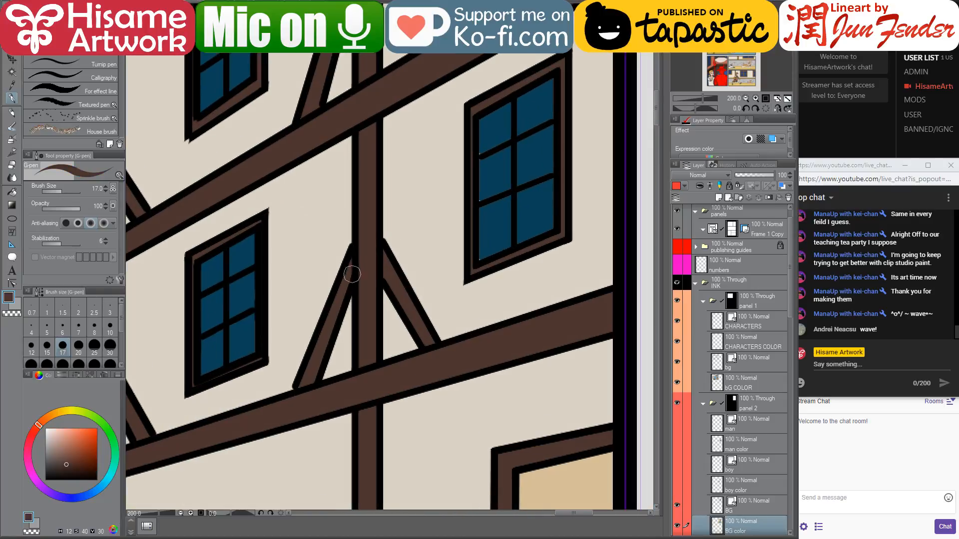
drag(436, 169, 416, 235)
alt+click(484, 223)
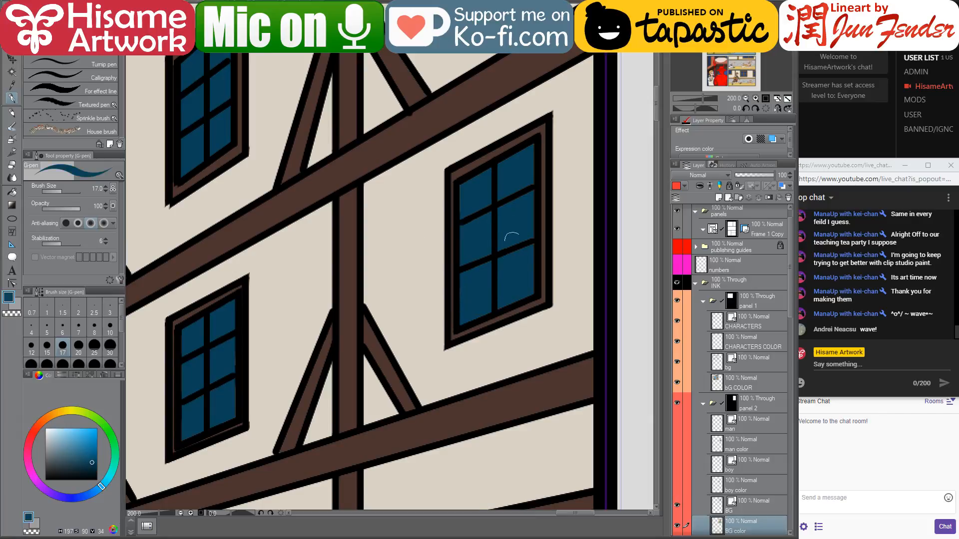
scroll(494, 305, down, 5)
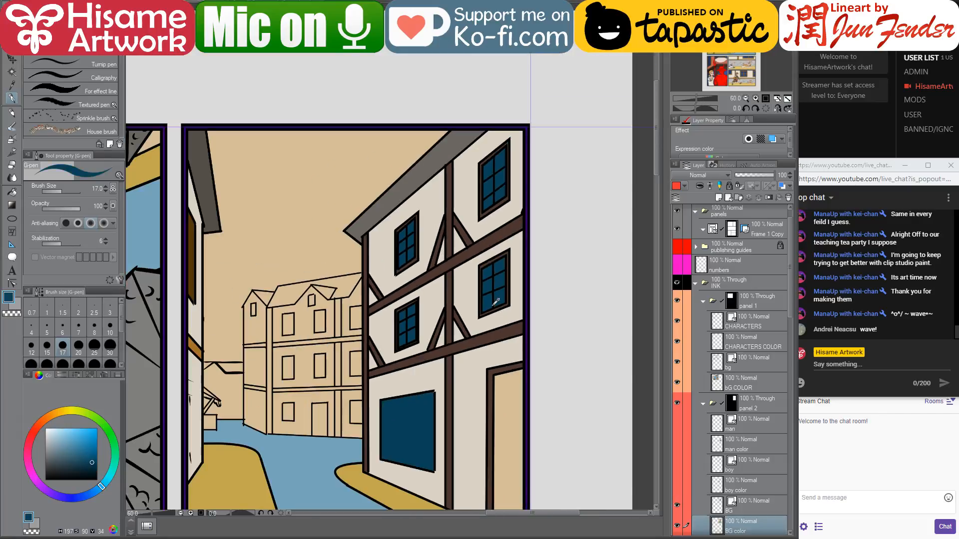
- Fill the ground-floor door of the timbered house with a slightly darker brown based on the sampled beam colour
scroll(514, 385, up, 3)
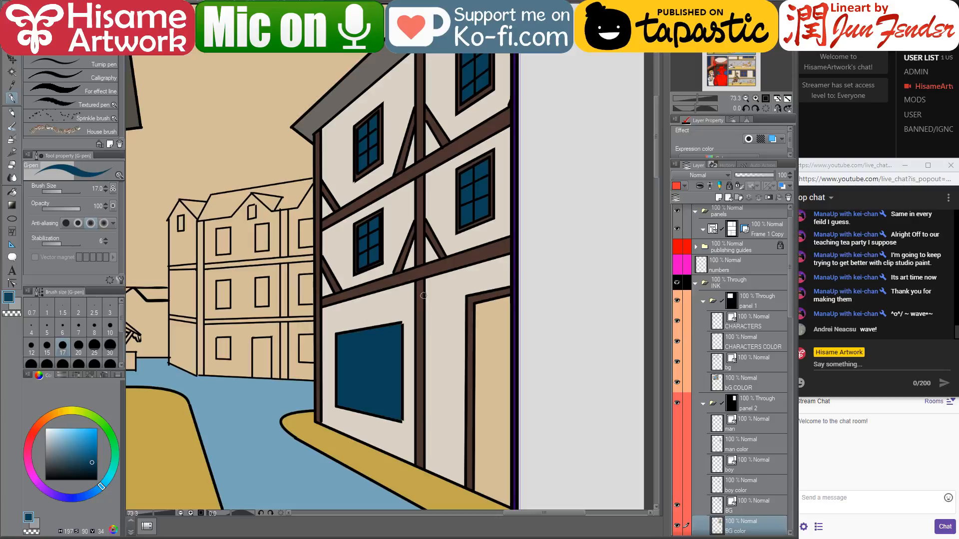
alt+click(423, 299)
click(70, 467)
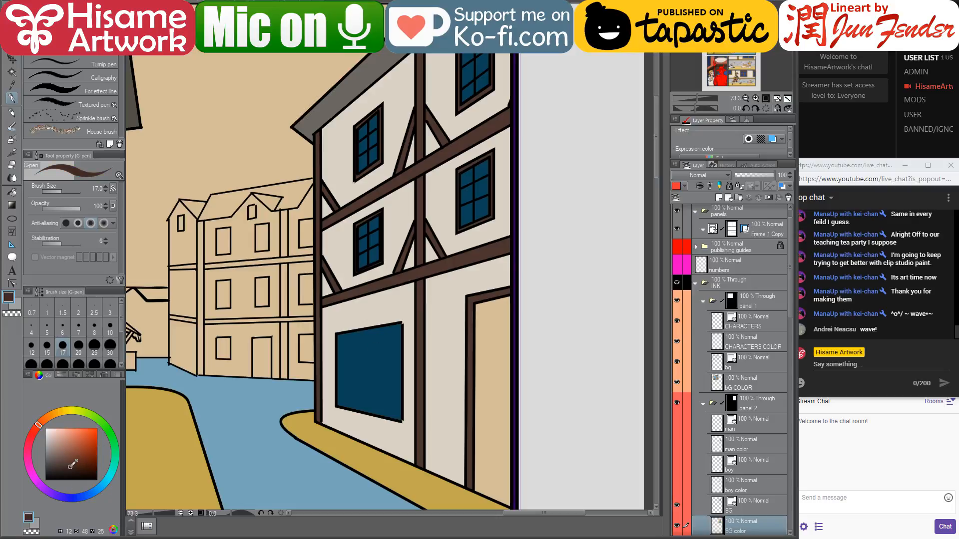
click(12, 192)
click(503, 371)
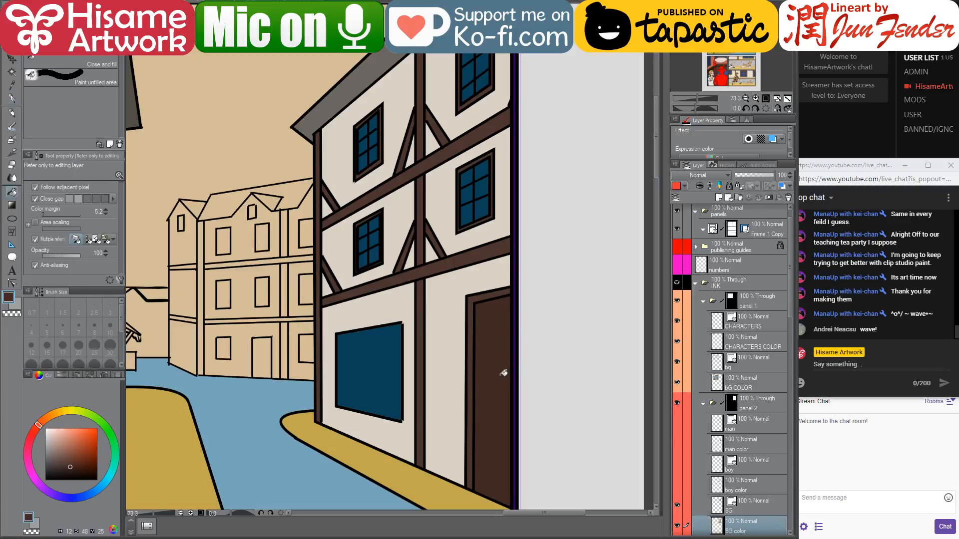
- Fill the sky of the street panel with a light blue sampled from the page's existing artwork
scroll(496, 389, down, 3)
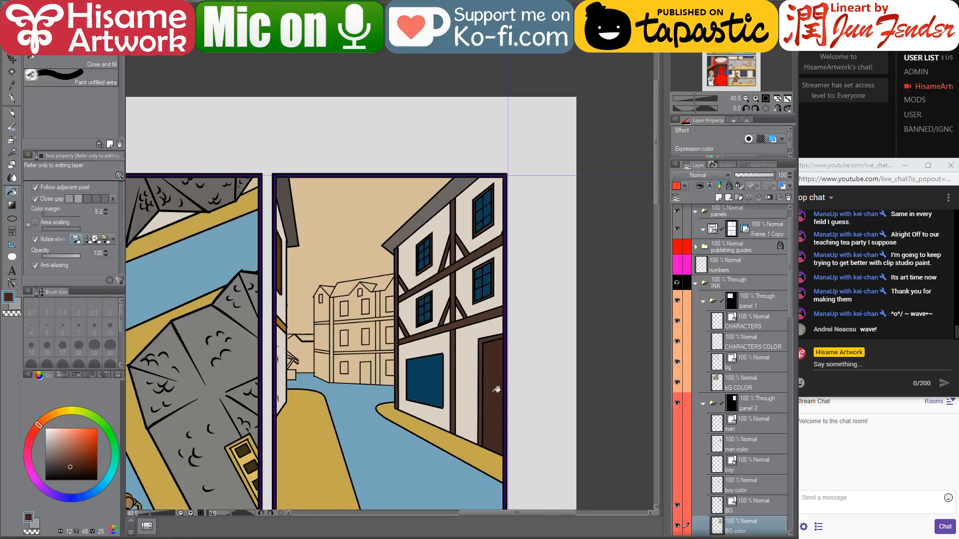
scroll(493, 392, down, 4)
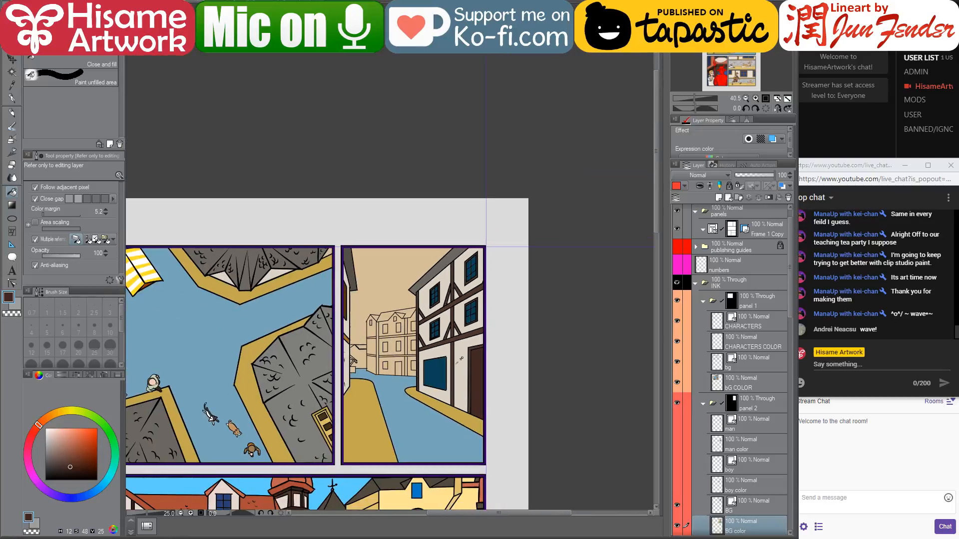
alt+click(392, 442)
scroll(407, 357, up, 2)
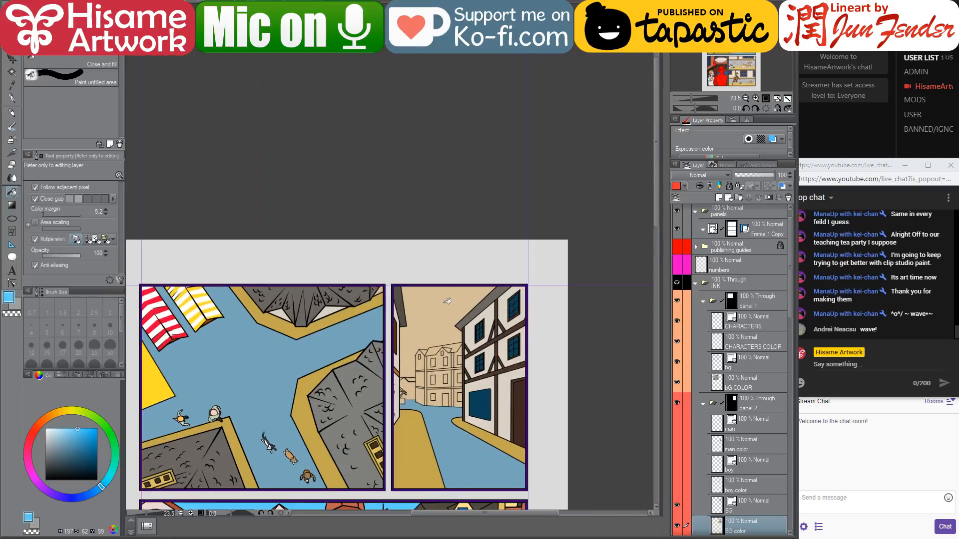
click(430, 325)
- Fill all wall sections of the distant three-storey building with white, leaving its windows, door, beams and roof unfilled
scroll(503, 402, up, 5)
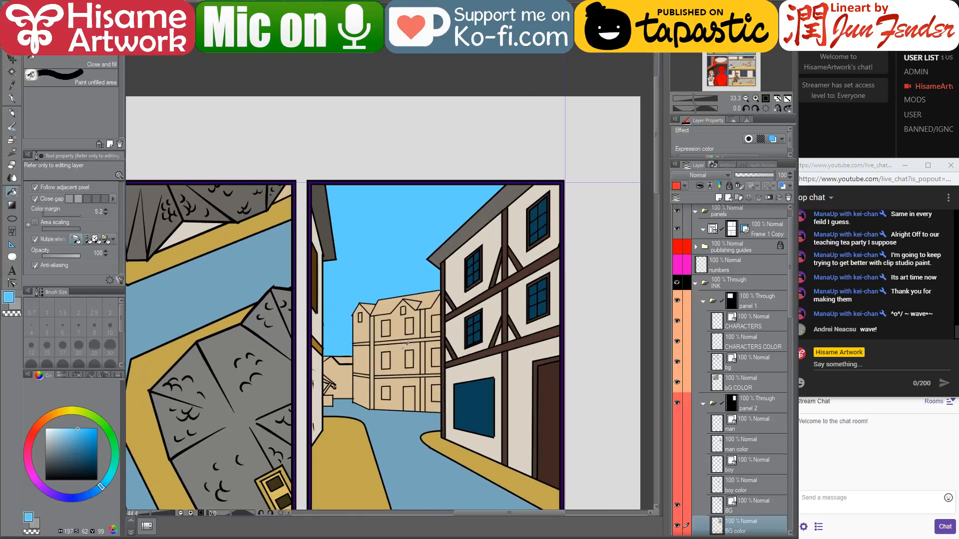
alt+click(481, 376)
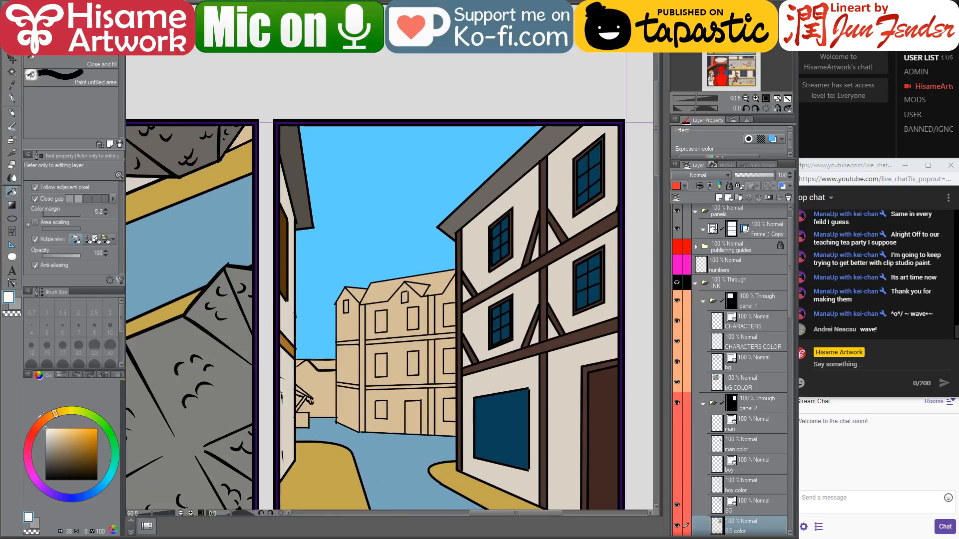
scroll(344, 365, up, 1)
click(354, 356)
click(353, 310)
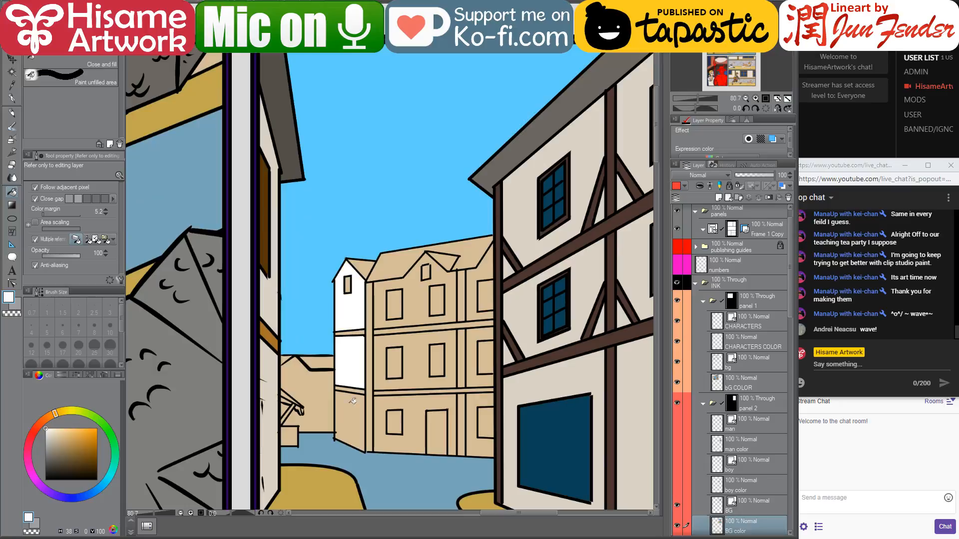
click(352, 401)
click(415, 422)
click(415, 361)
click(417, 309)
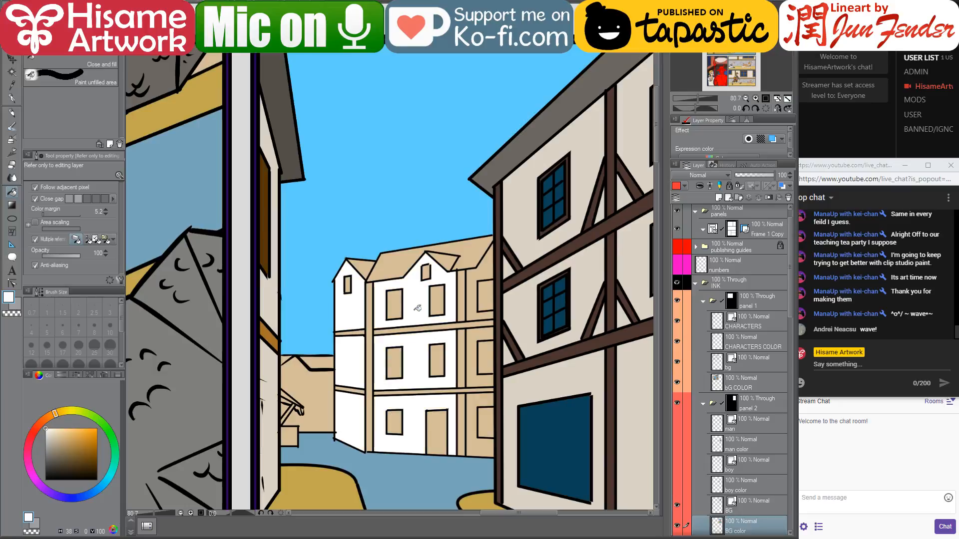
click(476, 292)
click(473, 331)
click(480, 395)
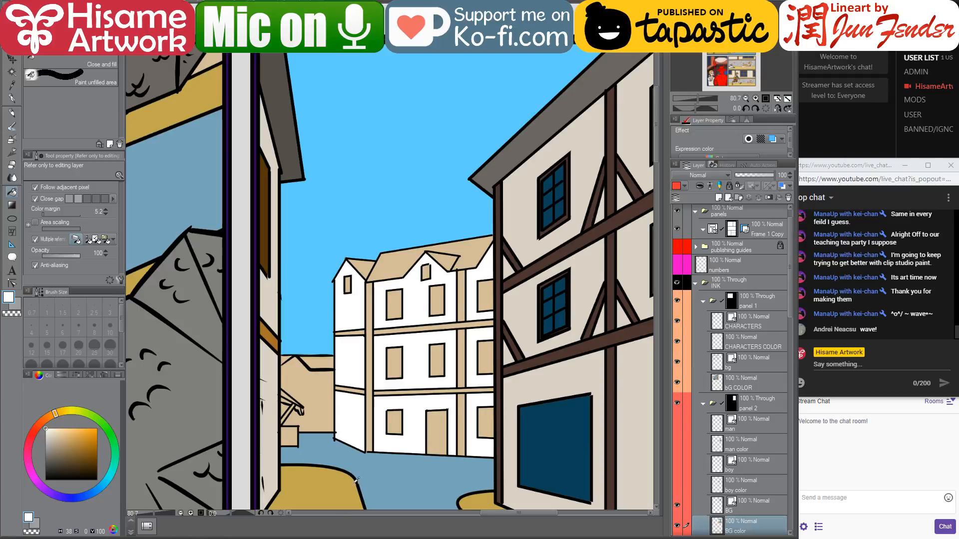
scroll(385, 415, up, 3)
drag(362, 434, 445, 418)
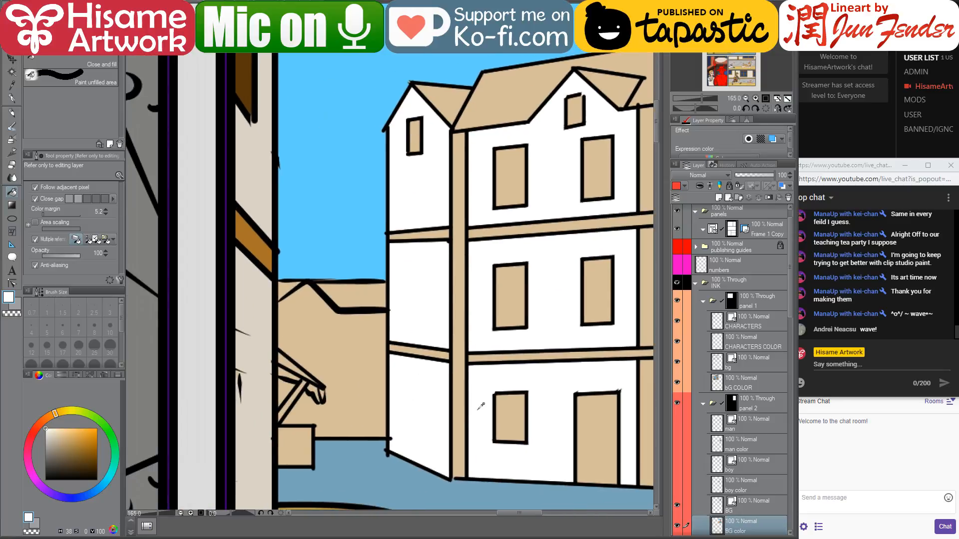
scroll(480, 407, up, 1)
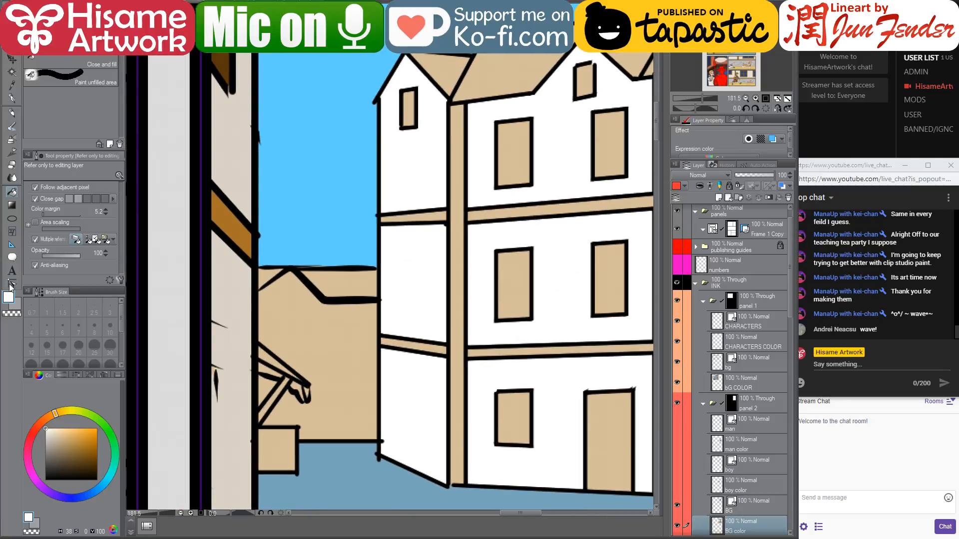
- Adjust control points on panel 2's BG line-art layer so the ground lines meet cleanly at the distant building's outer corner
click(11, 284)
scroll(378, 452, up, 1)
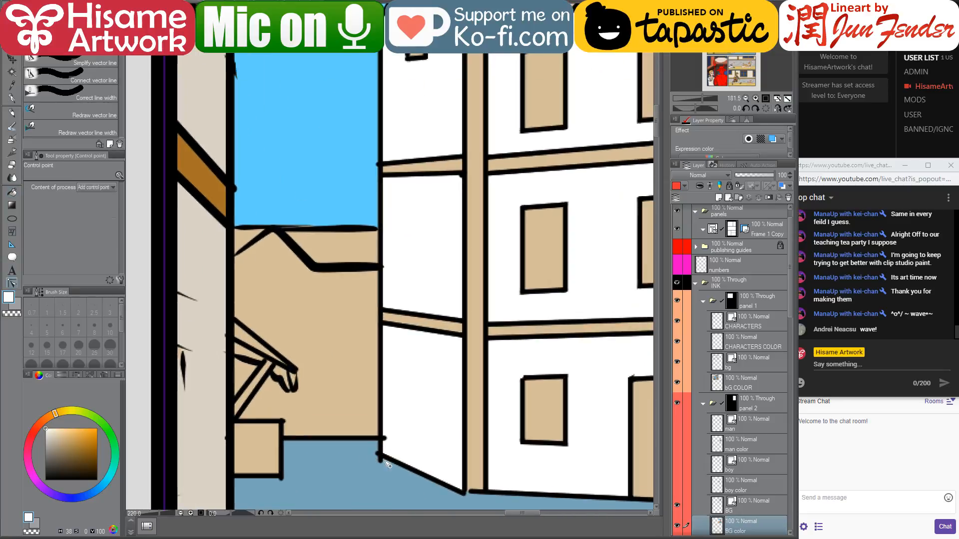
ctrl+shift+click(449, 488)
scroll(463, 499, up, 4)
drag(465, 492, 468, 486)
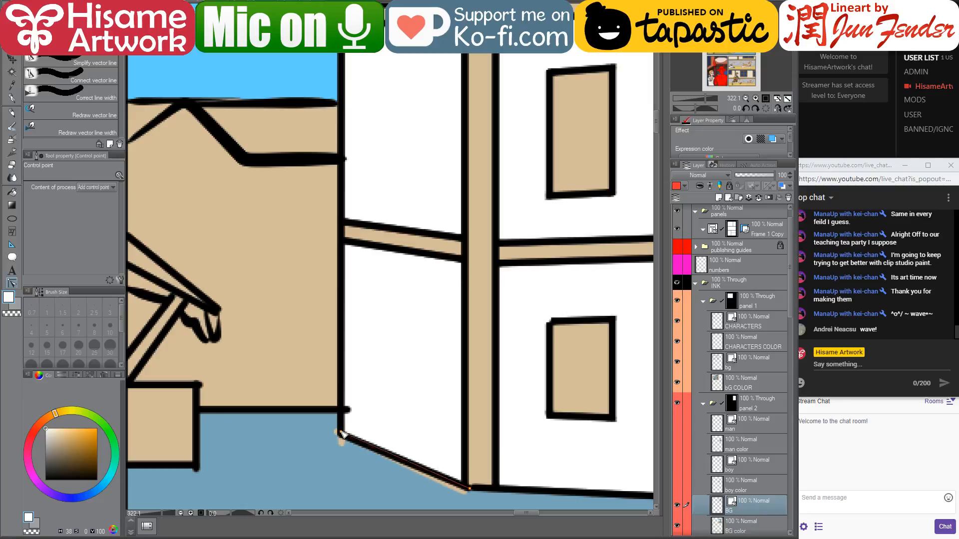
drag(348, 410, 341, 409)
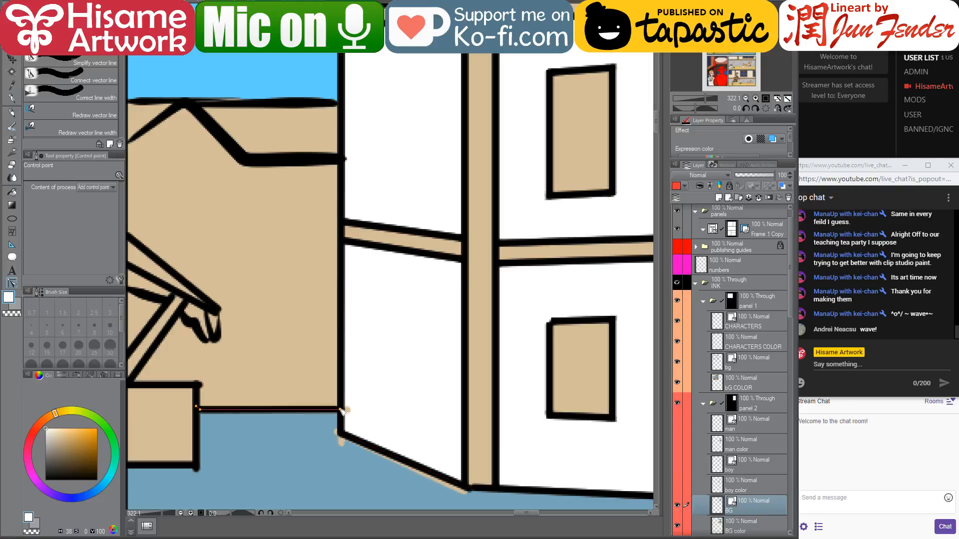
- Tidy the beam line's end at the distant building's outer edge and extend the small gable's roofline into an overhanging eave
drag(352, 189, 385, 400)
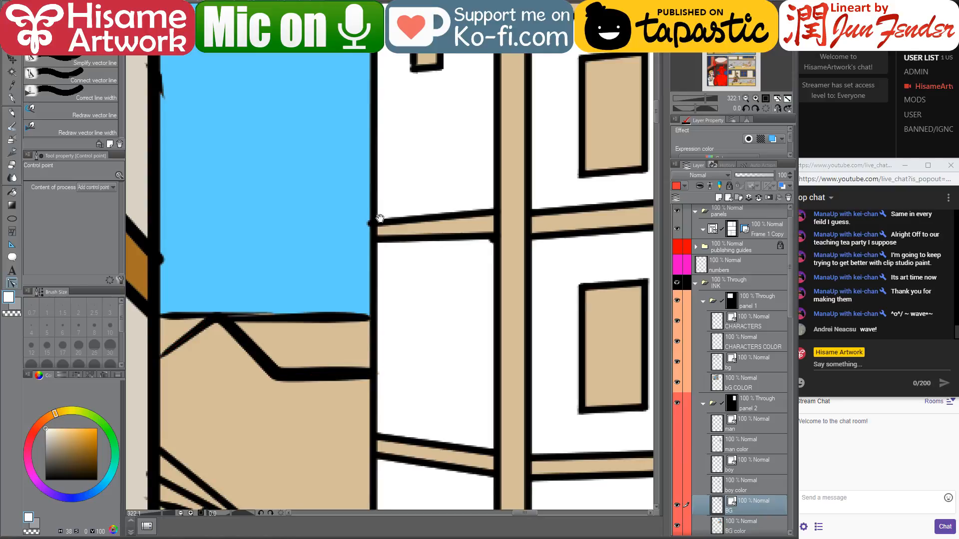
drag(374, 220, 370, 307)
drag(382, 389, 383, 499)
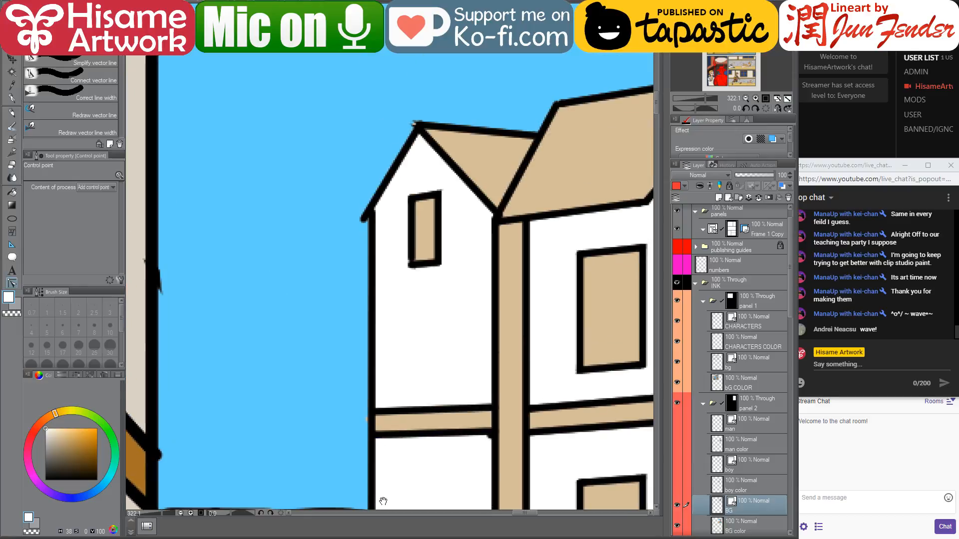
mouse_move(360, 221)
mouse_down()
mouse_move(351, 232)
mouse_move(370, 229)
mouse_move(352, 225)
mouse_up()
click(365, 214)
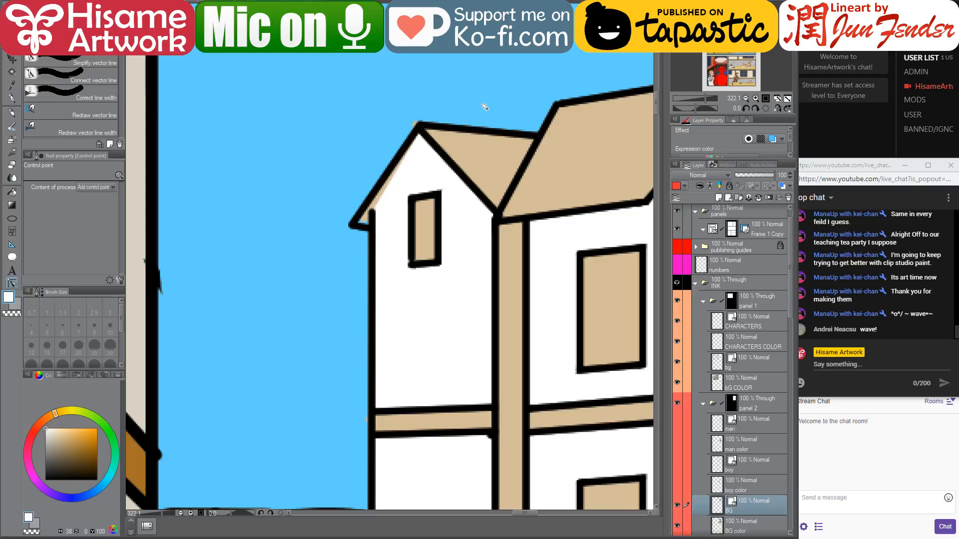
- Extend the main roof's lower corner into a pointed eave and align the corner post's line beneath it
drag(481, 207, 346, 191)
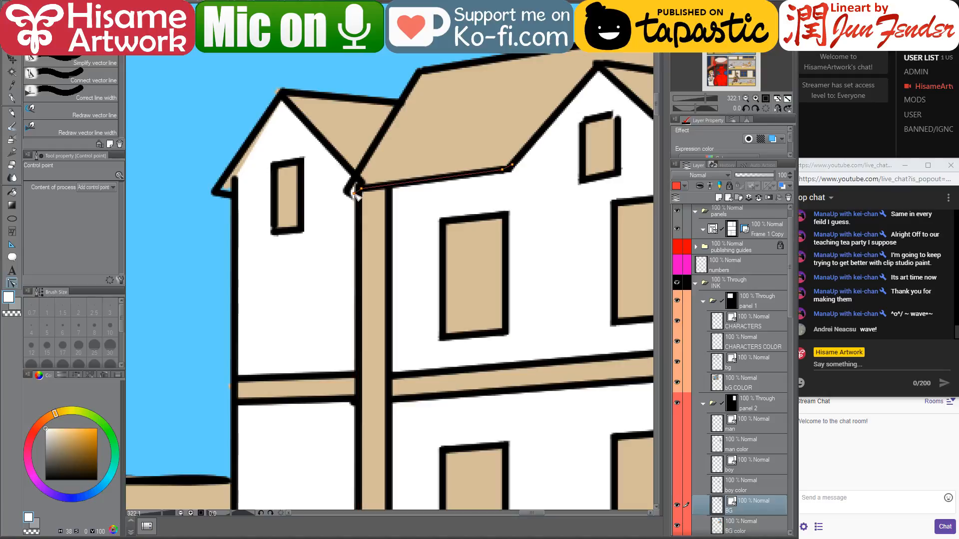
drag(363, 190, 347, 192)
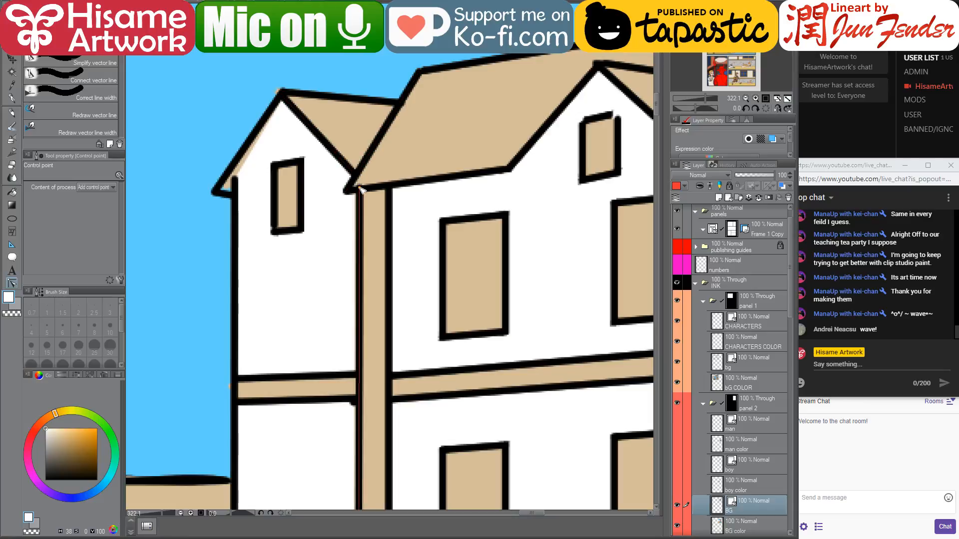
drag(359, 188, 355, 188)
- Clean up the middle dormer's roofline and join the second post's line to the roof edge using control points
drag(483, 149, 319, 301)
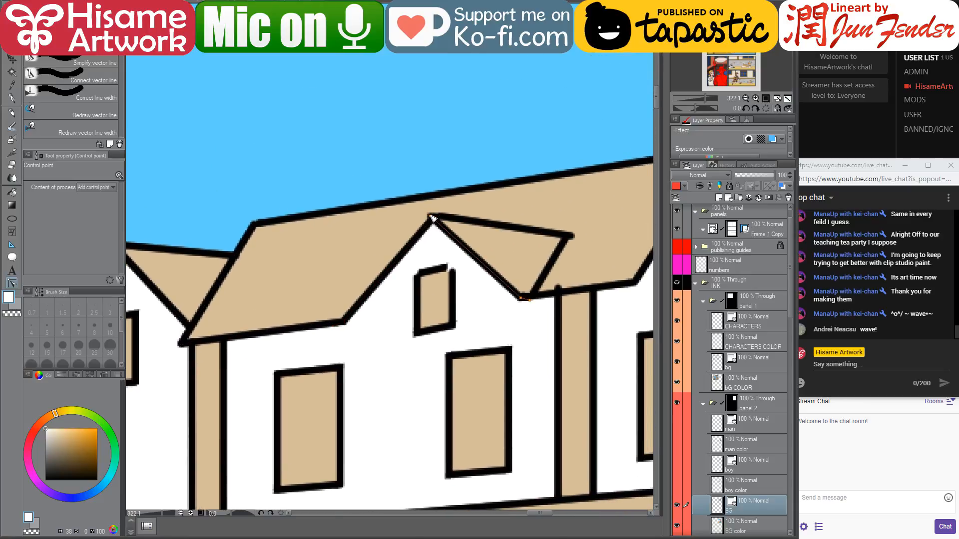
scroll(415, 361, down, 10)
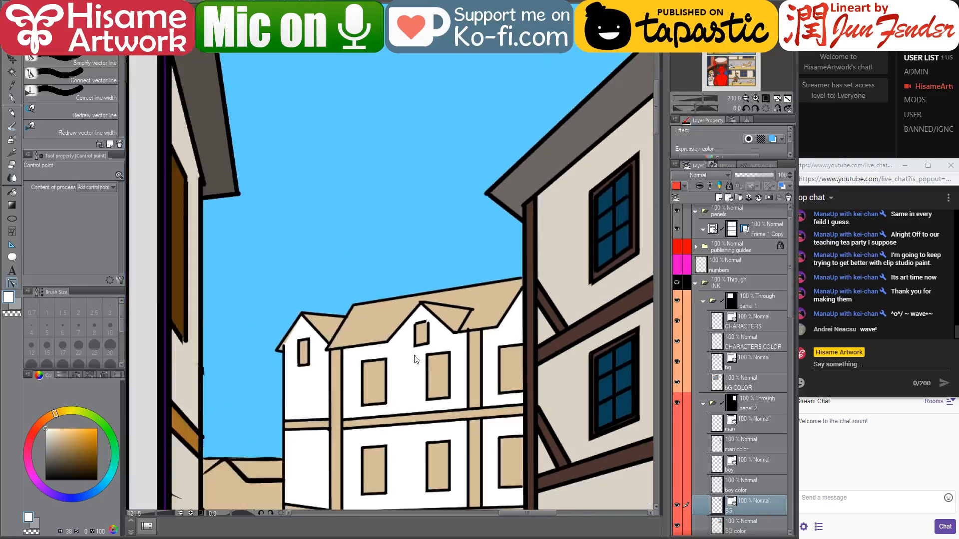
scroll(477, 316, up, 3)
scroll(479, 351, up, 3)
scroll(444, 361, up, 3)
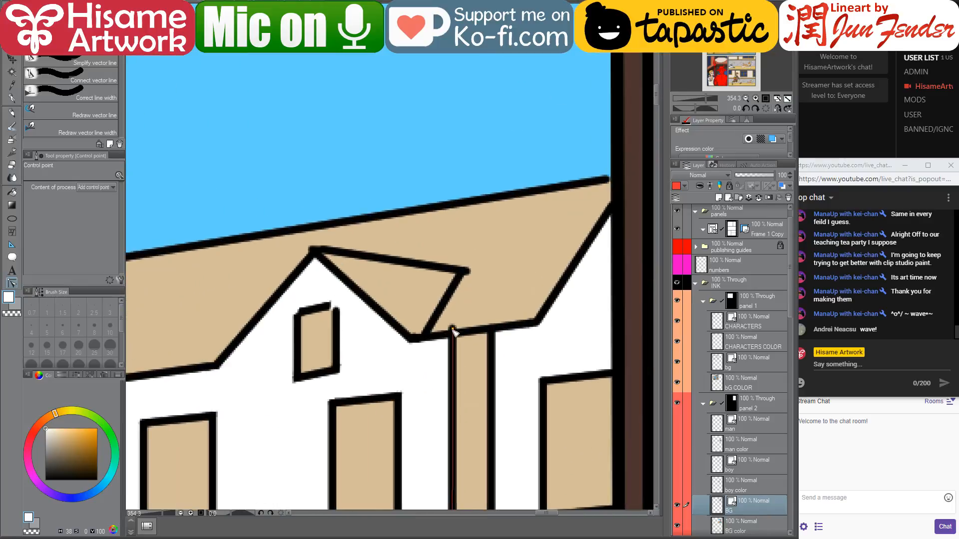
scroll(500, 394, down, 5)
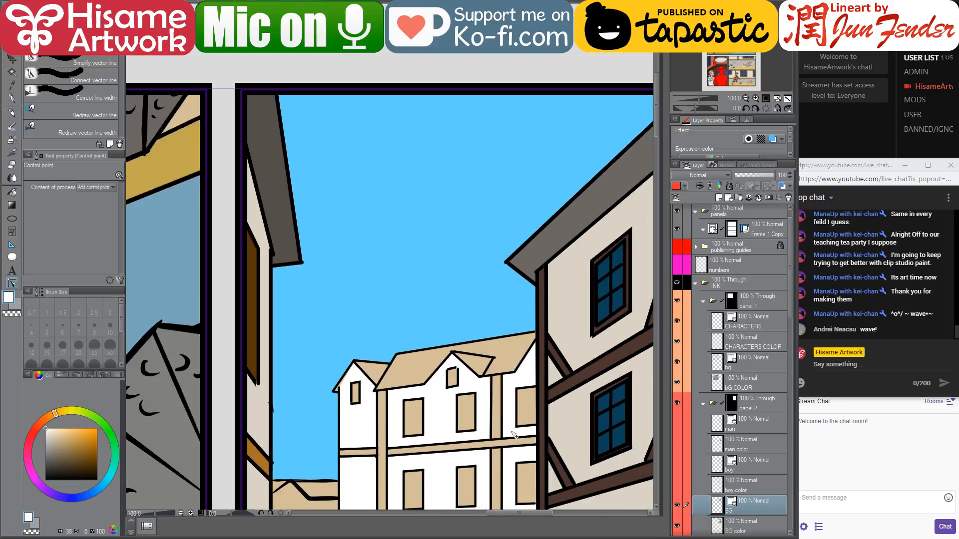
- Inset the ground-floor wall edge below the lower beam and extend the background ground line to meet it
scroll(470, 367, up, 5)
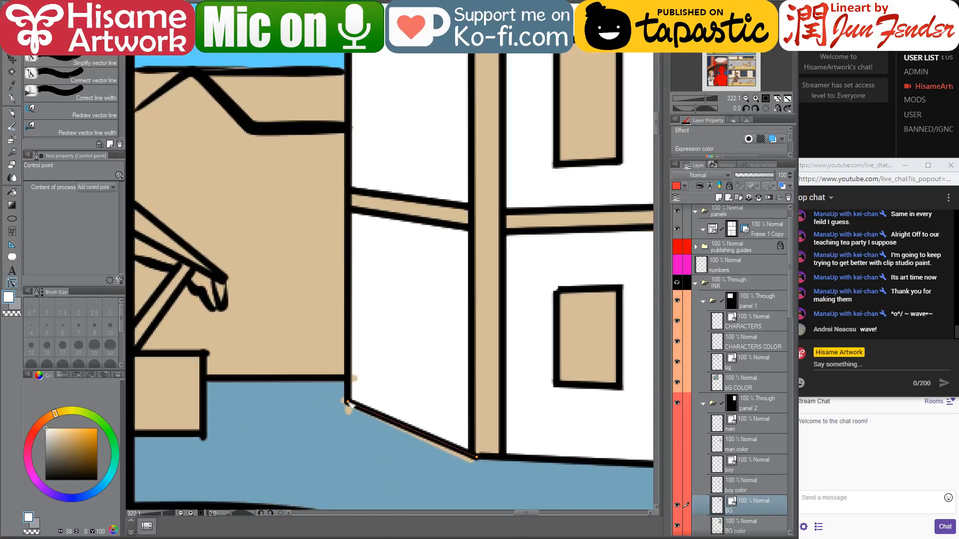
drag(351, 402, 361, 408)
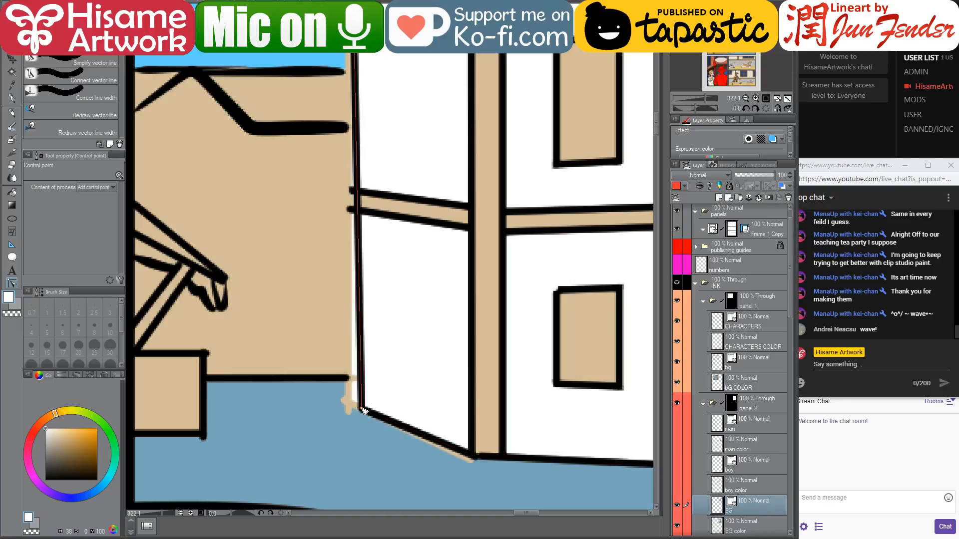
mouse_move(358, 213)
mouse_down()
mouse_move(360, 204)
mouse_move(349, 206)
mouse_up()
drag(350, 378, 360, 378)
- Add and move control points on the building's outer edge so the upper beam's end protrudes as a small ledge
drag(385, 186, 399, 453)
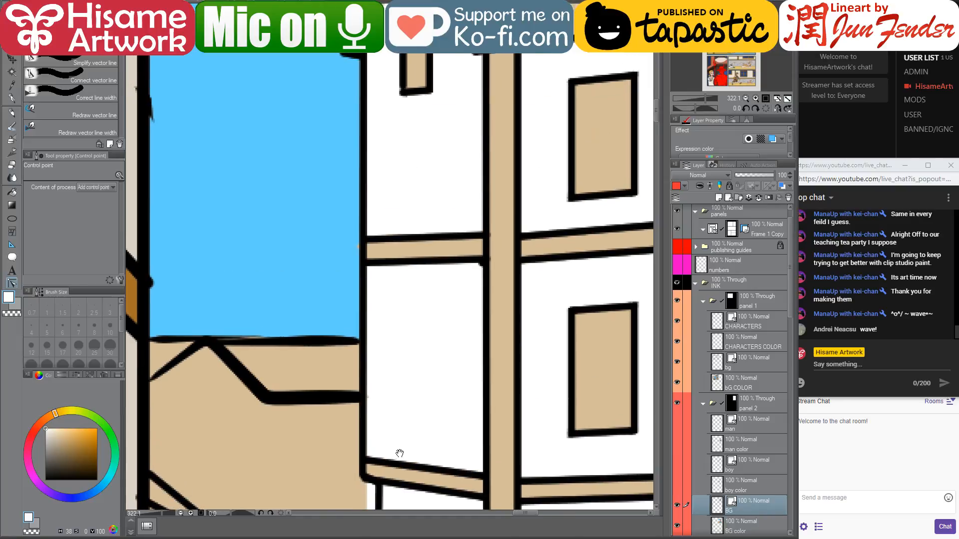
drag(326, 269, 365, 354)
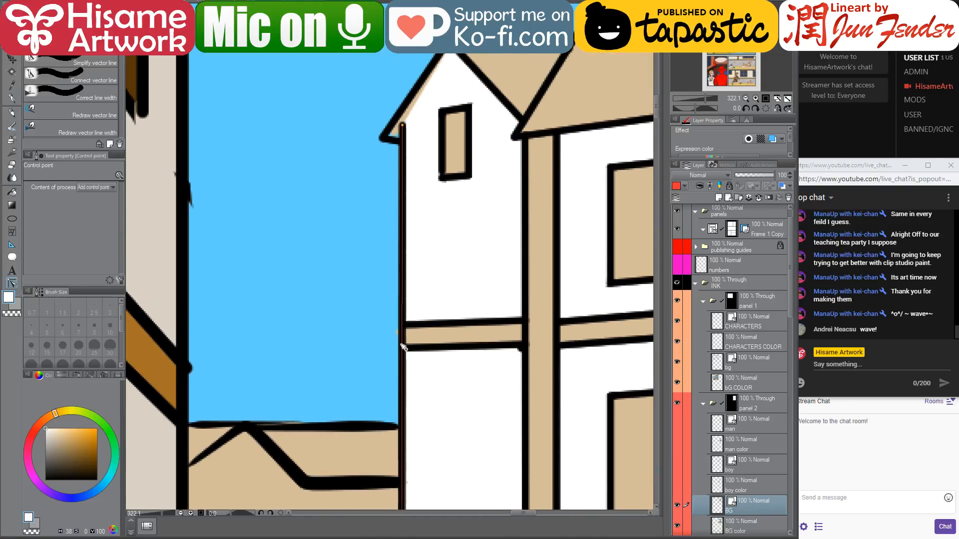
drag(407, 403, 387, 276)
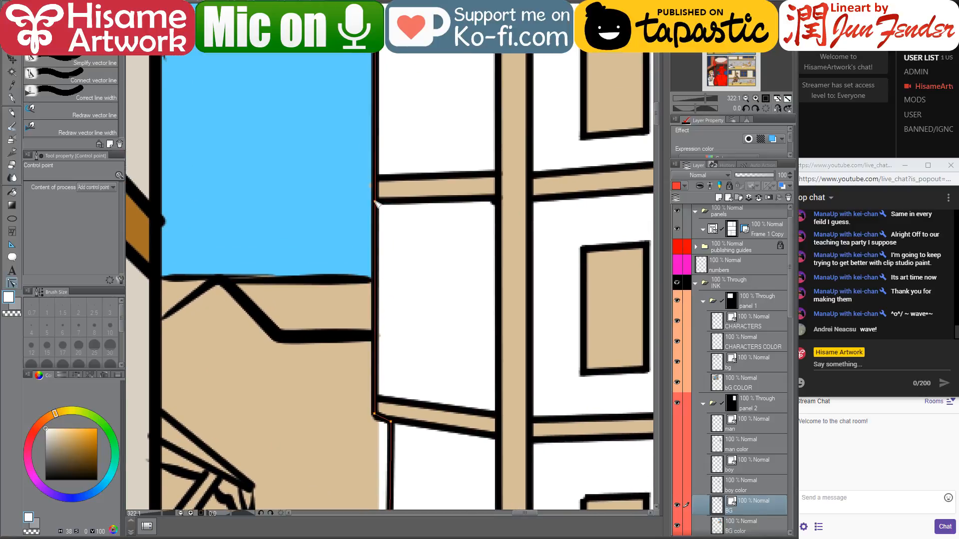
click(375, 173)
drag(375, 182, 369, 176)
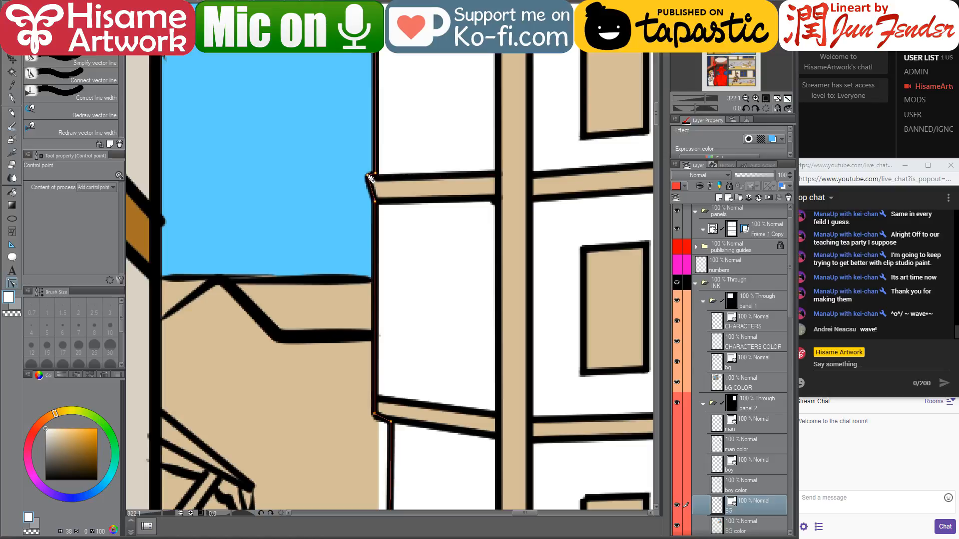
drag(367, 201, 370, 201)
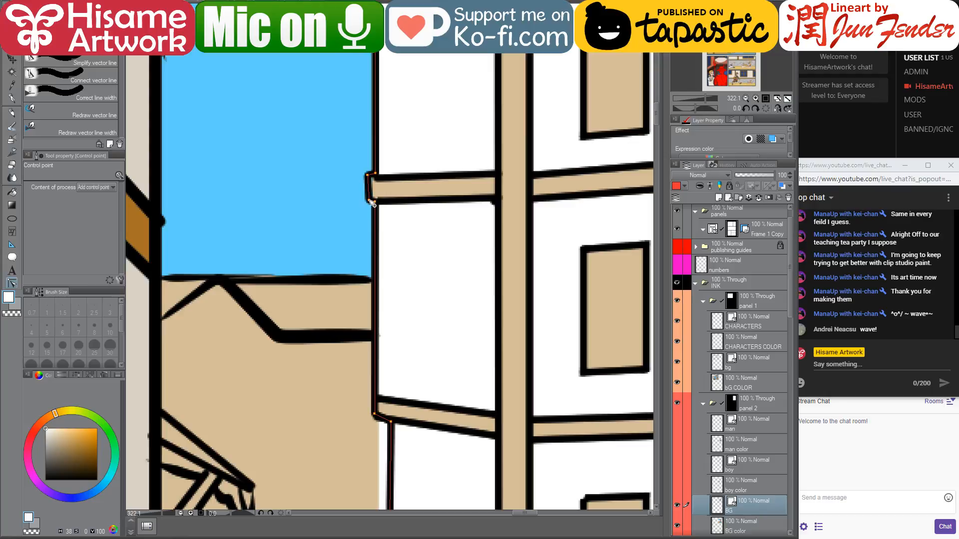
- Square off the lower beam's protruding end and inset the middle-storey wall edge between the two beams
drag(375, 391, 382, 396)
click(376, 389)
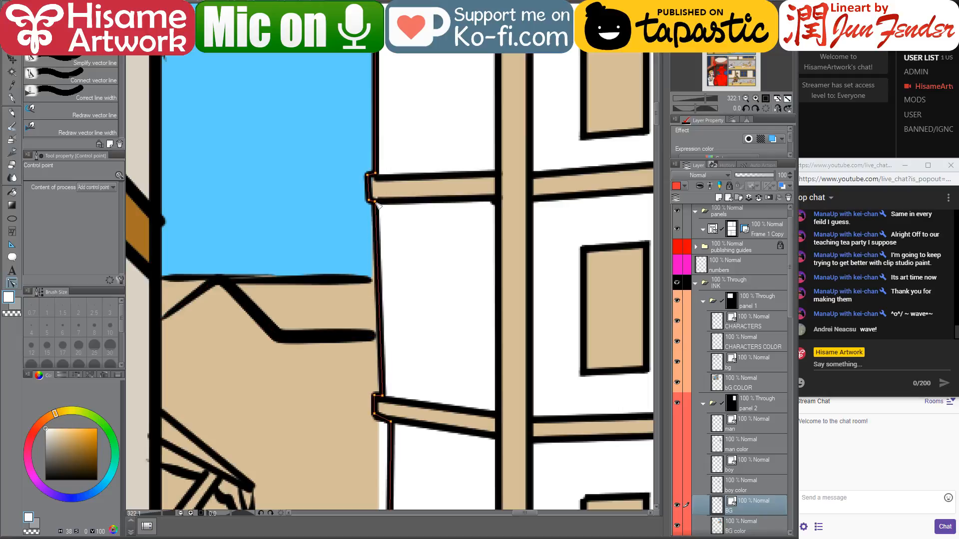
drag(376, 202, 383, 203)
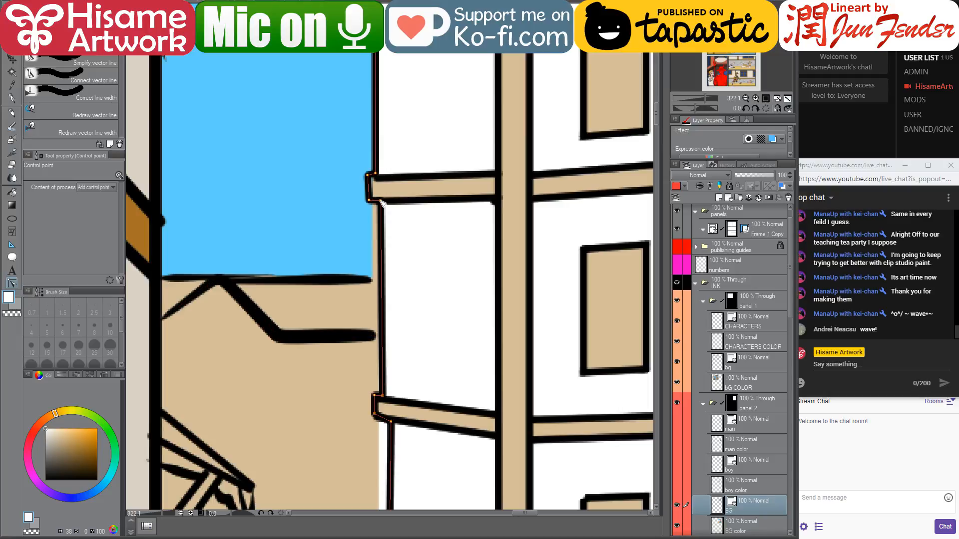
- Cover the tan spill along the distant building's base on the BG color layer with sampled street blue, using the size 30 Colored pencil
scroll(292, 351, down, 4)
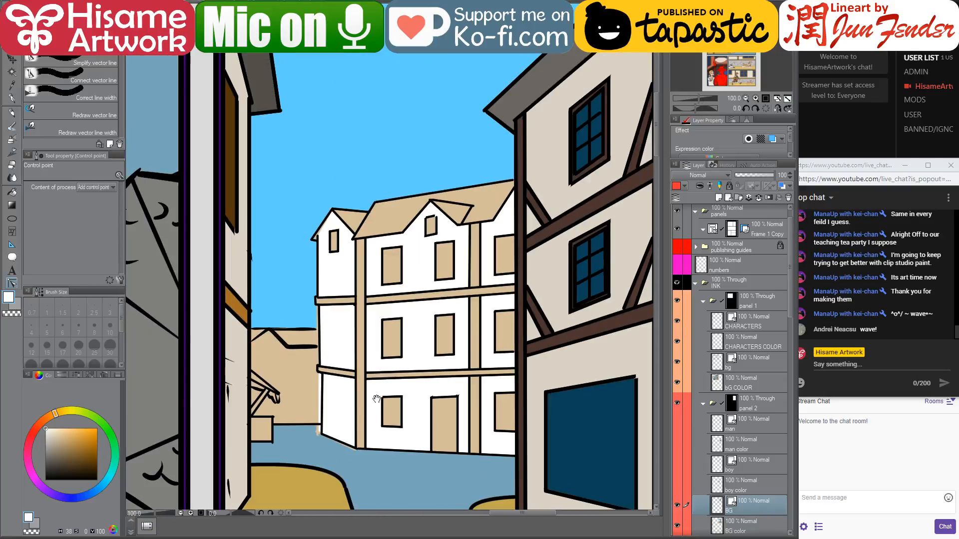
drag(377, 399, 483, 395)
drag(459, 304, 448, 278)
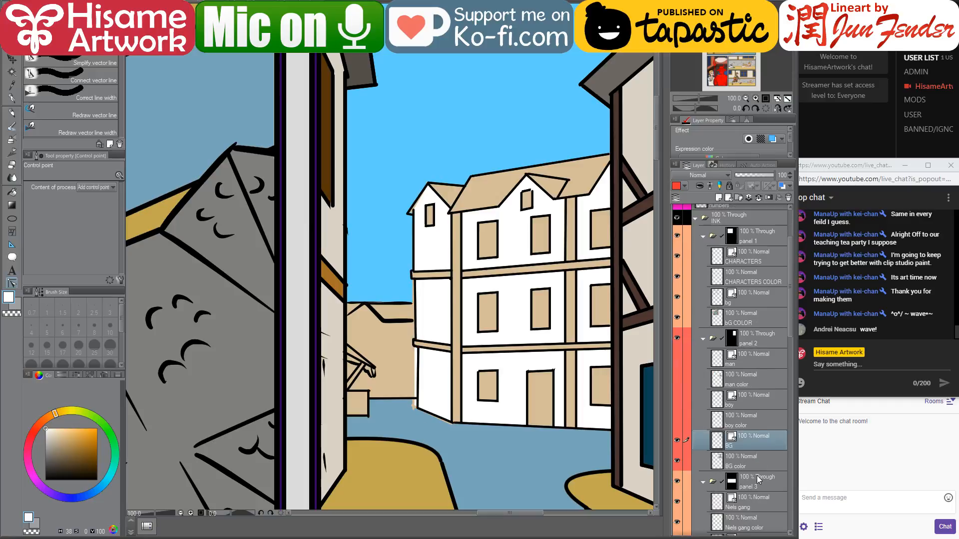
scroll(753, 417, down, 3)
click(751, 460)
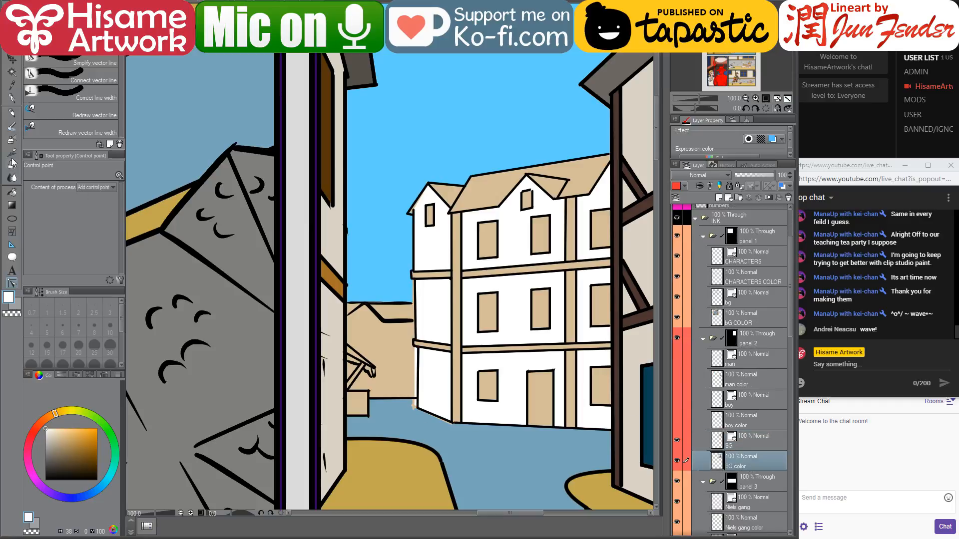
click(12, 113)
mouse_move(677, 419)
mouse_down()
mouse_move(676, 358)
mouse_move(678, 422)
mouse_up()
scroll(447, 449, up, 3)
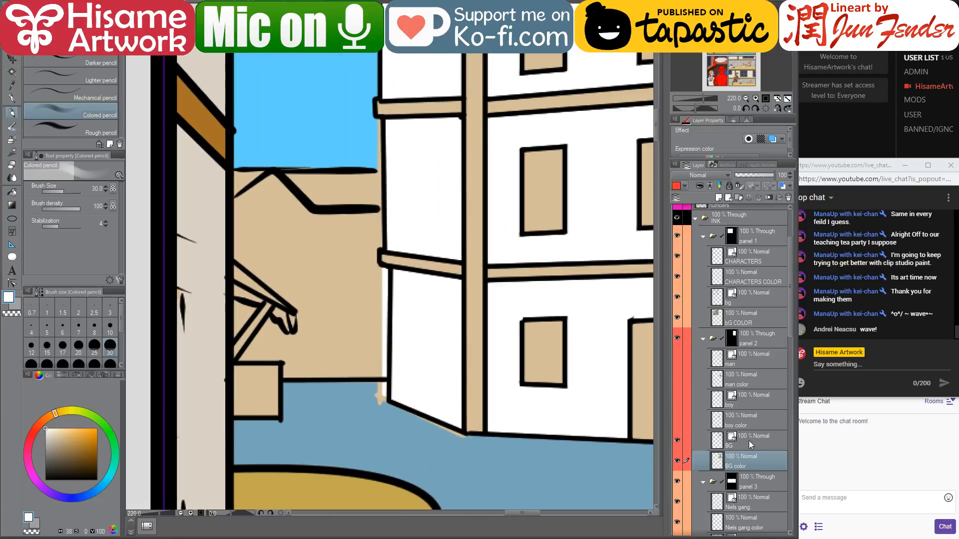
scroll(449, 444, up, 2)
alt+click(480, 439)
click(474, 449)
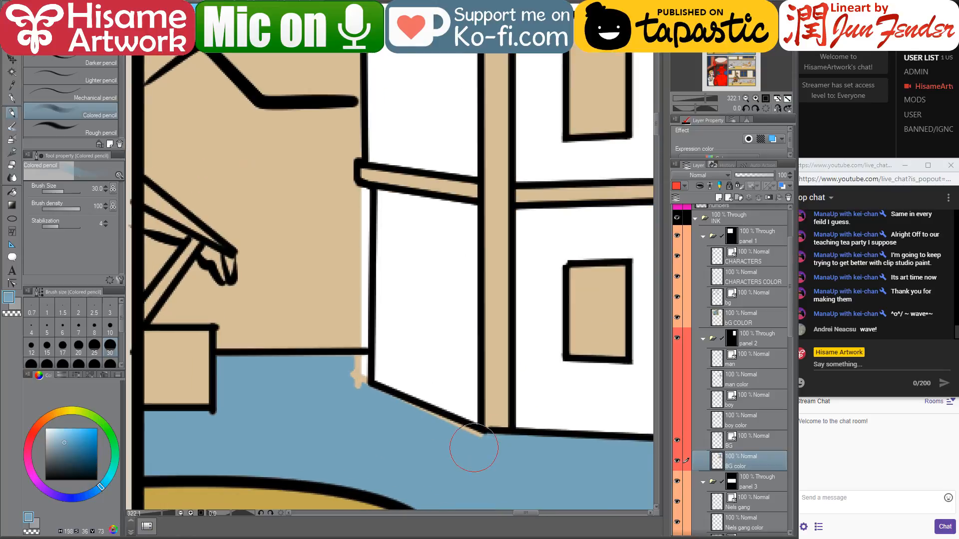
shift+click(334, 393)
- Paint over the leftover tan patch beside the building's ground corner in street blue with the G-pen at size 17
click(12, 98)
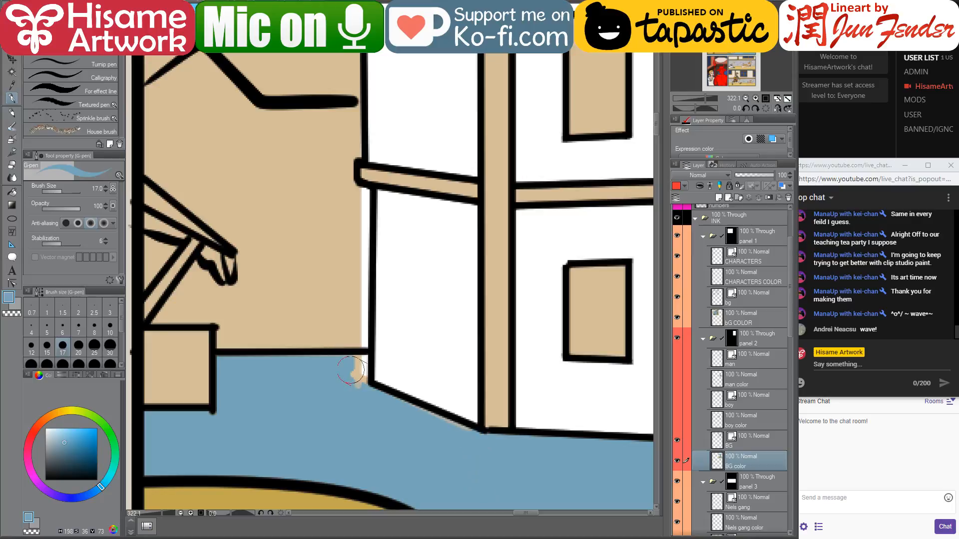
shift+click(328, 378)
drag(359, 363, 354, 392)
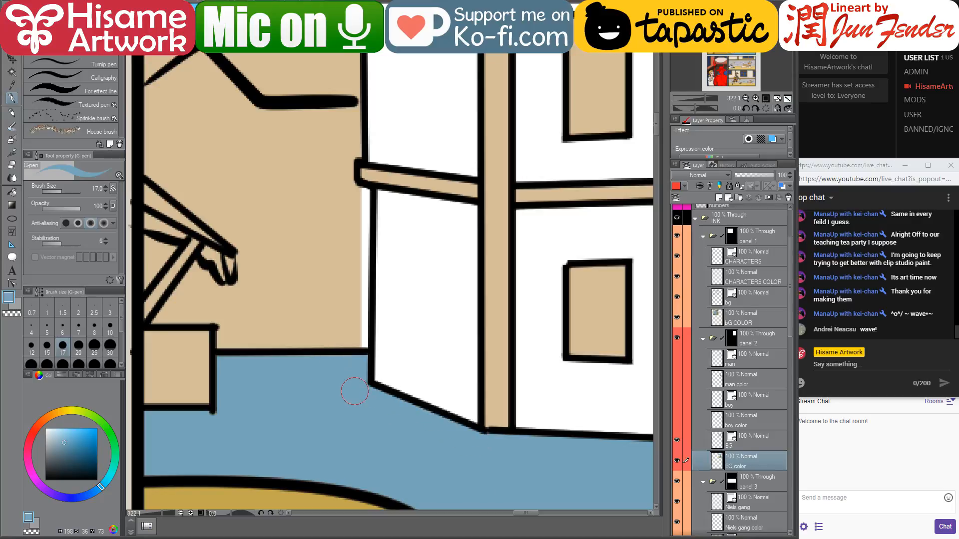
- Fill the wall of the low house behind the three-storey building with ochre sampled from panel 1, including the narrow strip beside its edge
scroll(501, 426, down, 4)
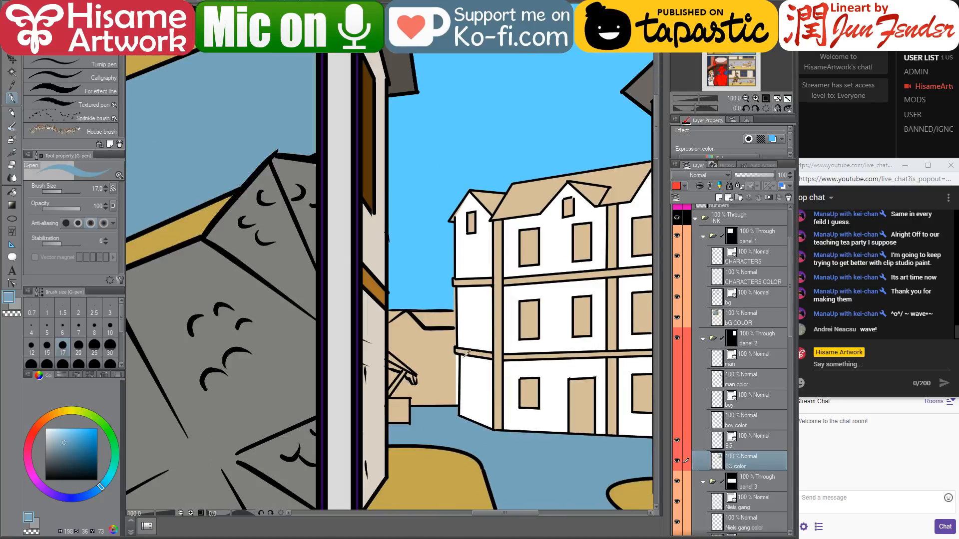
alt+click(194, 218)
click(13, 192)
drag(457, 314, 363, 322)
click(362, 369)
scroll(363, 370, up, 2)
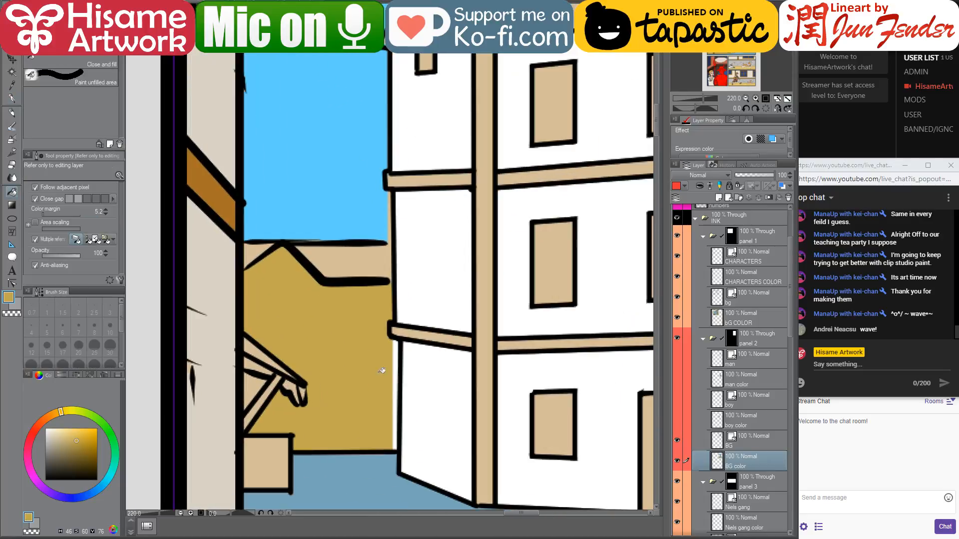
click(400, 348)
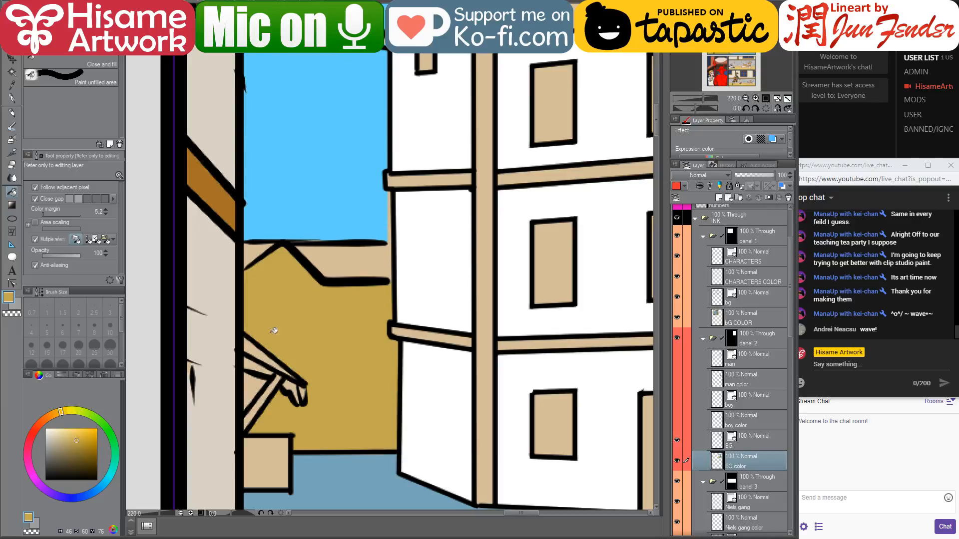
- Fill both roof sections of the low ochre house with a very dark brown variant of the wall colour
click(85, 455)
drag(85, 458, 83, 462)
click(70, 468)
click(336, 256)
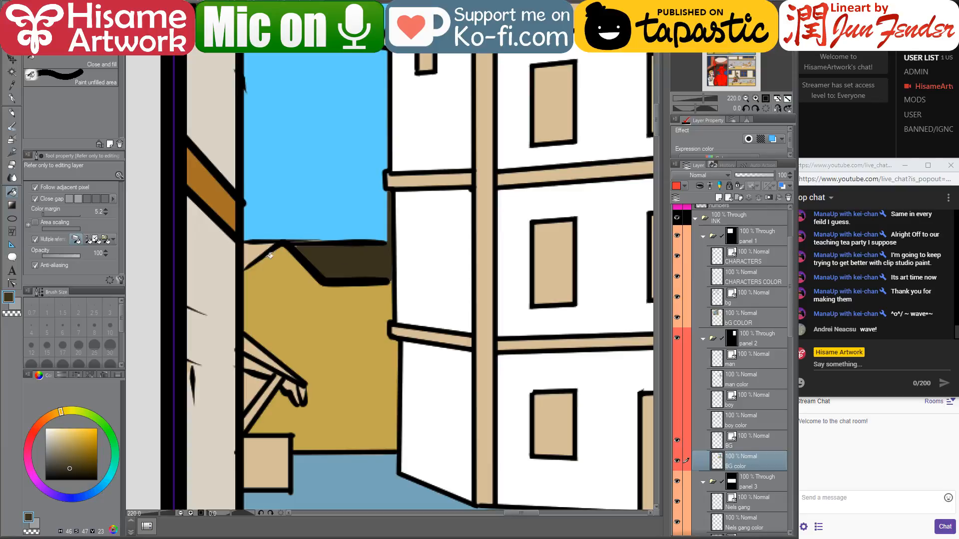
click(255, 252)
- Touch up the sky along the white building's edge and above the dark roof in sampled sky blue with the size 17 G-pen
click(12, 99)
alt+click(383, 233)
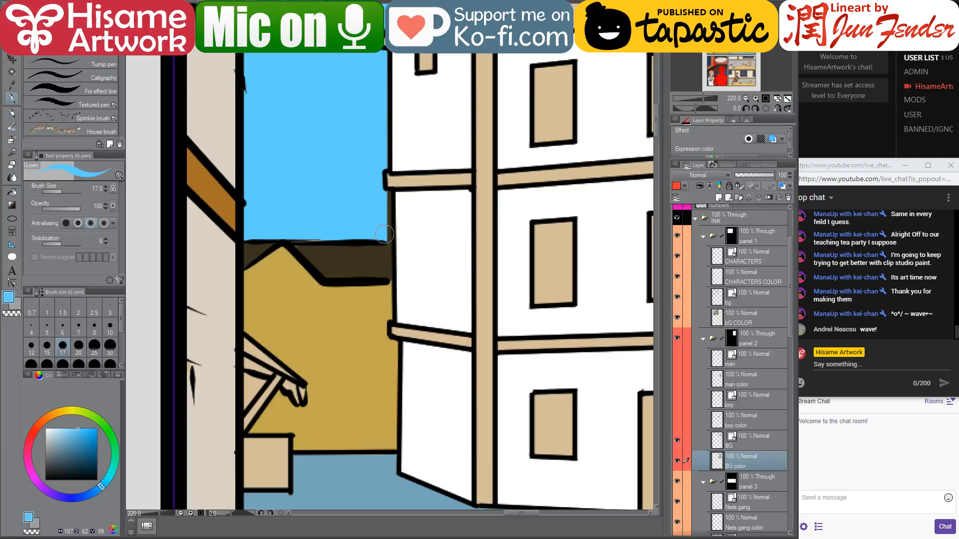
drag(385, 233, 387, 203)
drag(385, 237, 239, 233)
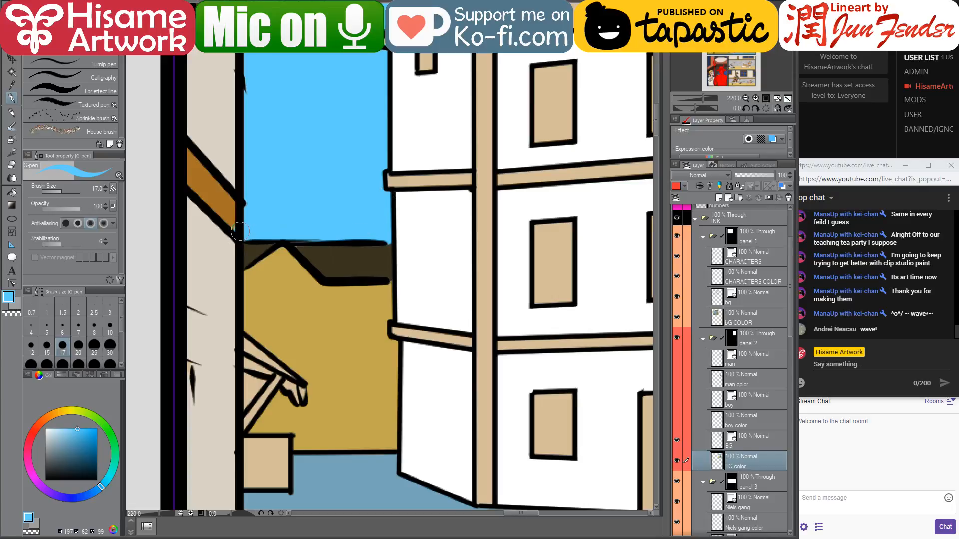
- Touch up the low house's dark roof edge and the end of the neighbouring orange-brown beam in their sampled colours with the size 10 G-pen
alt+click(350, 259)
key(bracketleft)
key(bracketleft)
key(bracketleft)
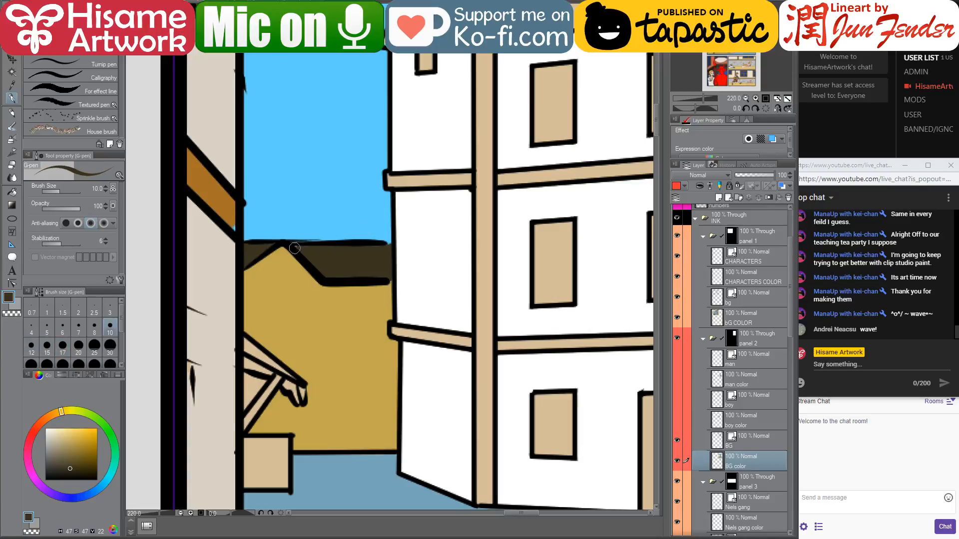
shift+click(393, 279)
alt+click(225, 212)
click(233, 228)
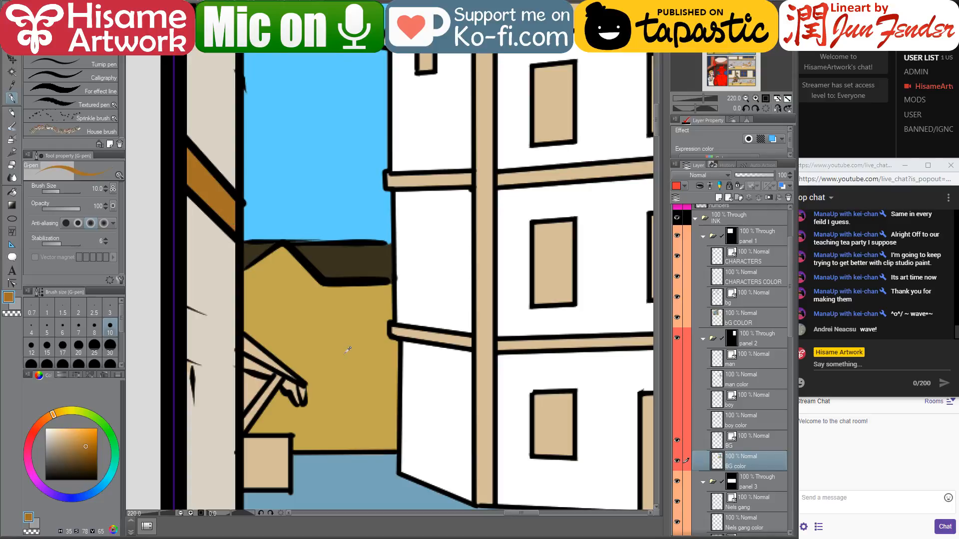
- Refill the low house's wall with a light yellow sampled from the yellow building on page_90
scroll(348, 350, down, 6)
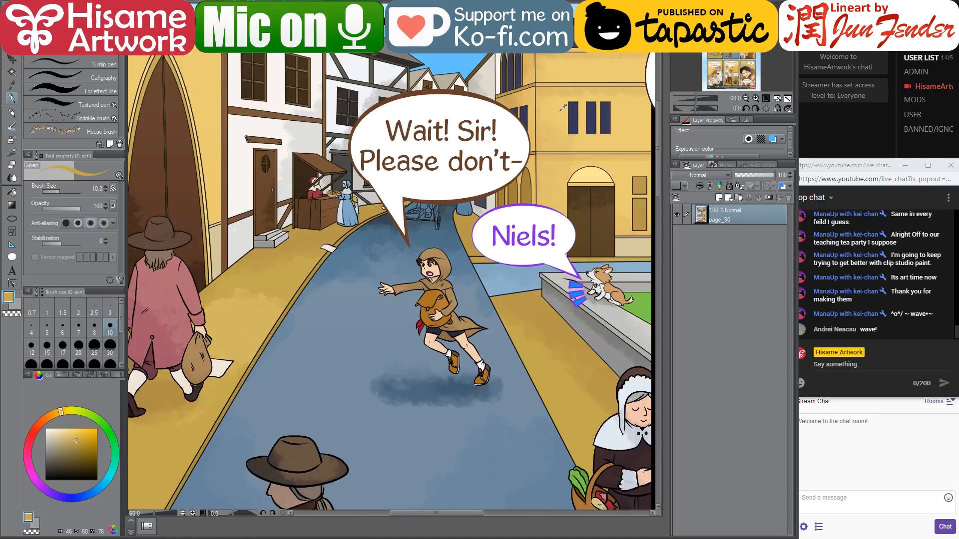
alt+click(560, 110)
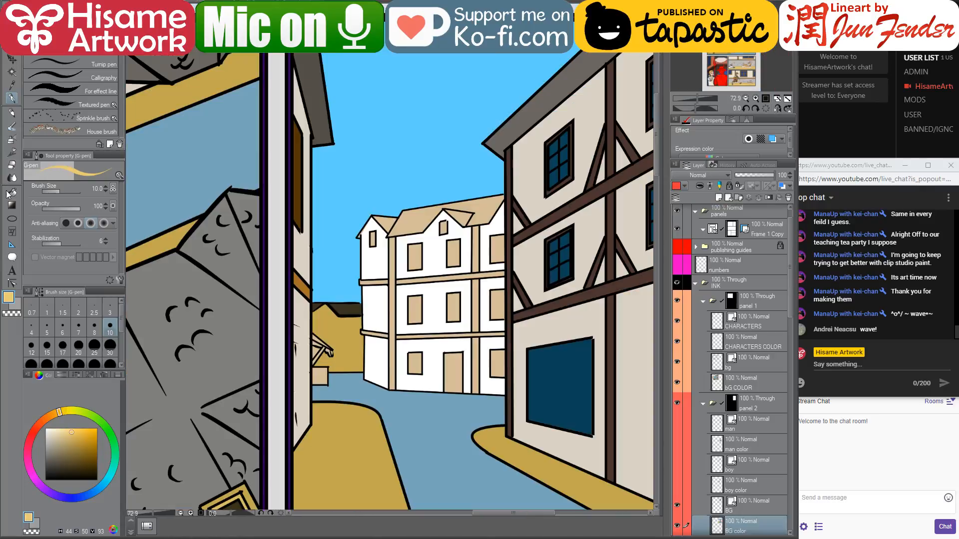
click(12, 192)
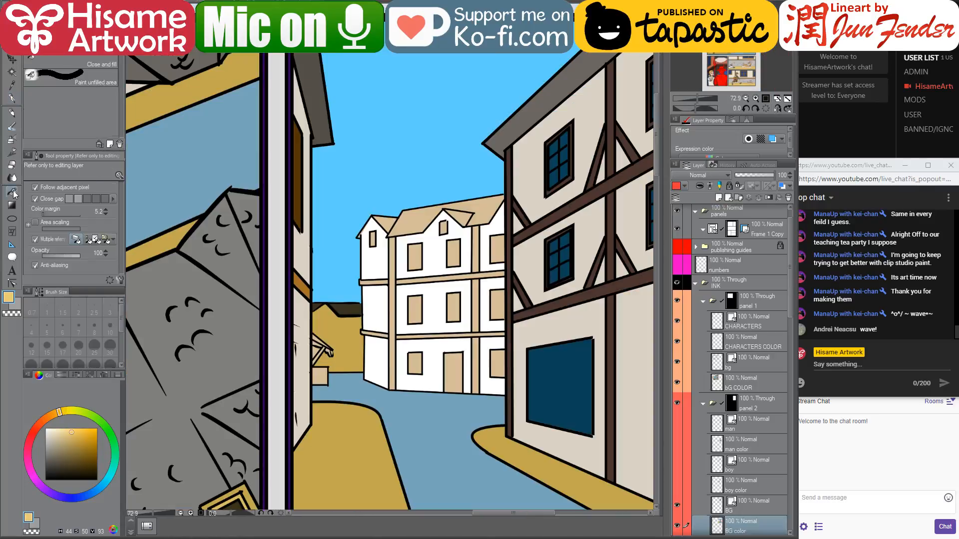
click(346, 328)
- Check the roof colours on page_90 and refill the low house's roof with a lighter, greyer brown variant of its colour
scroll(344, 312, up, 1)
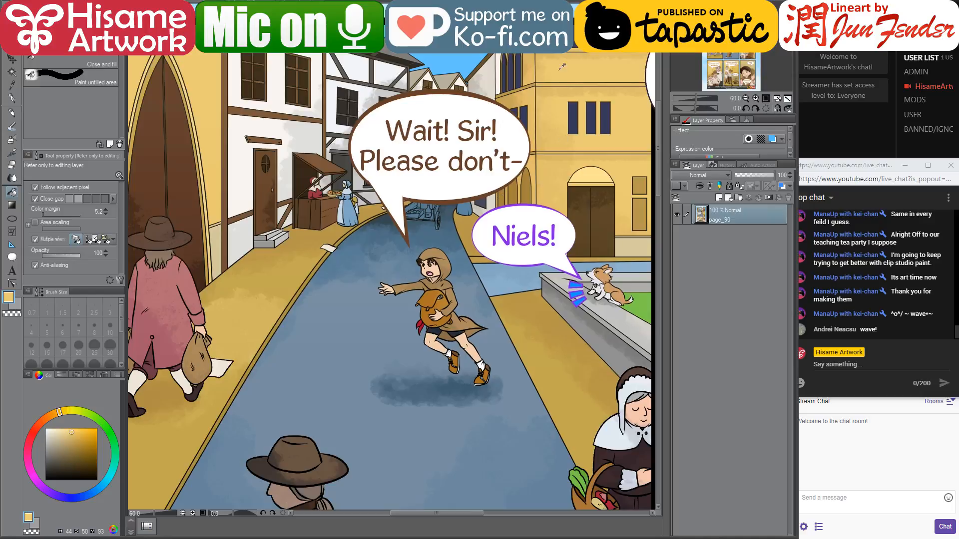
scroll(379, 323, down, 5)
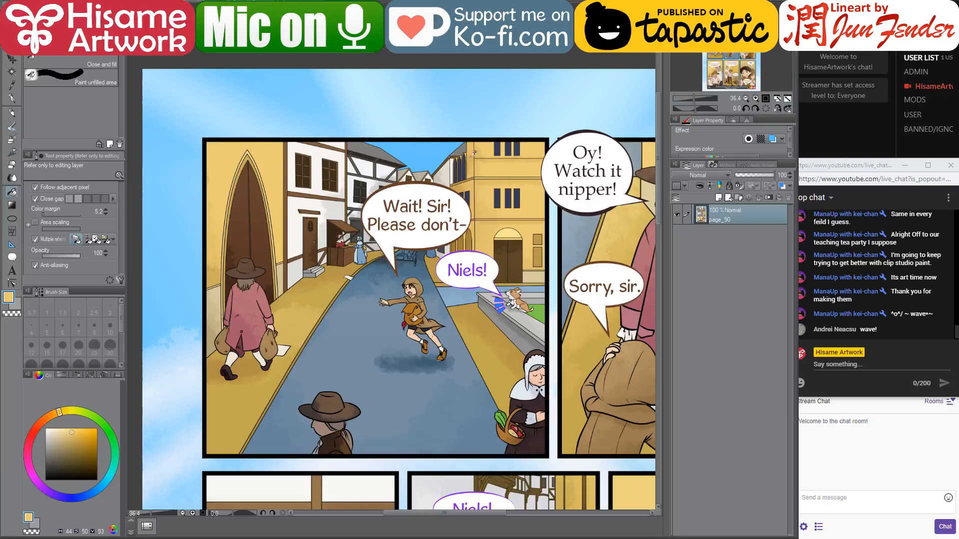
scroll(423, 70, up, 2)
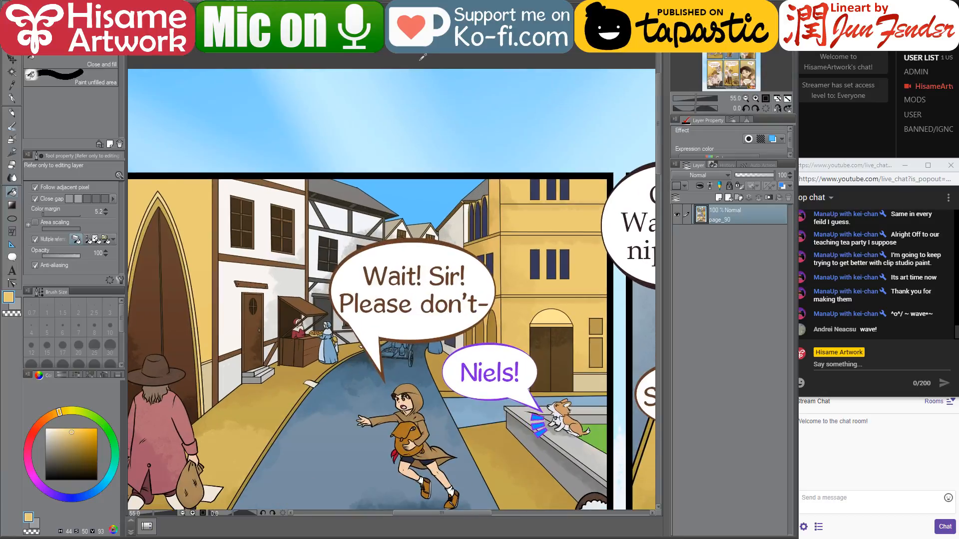
click(215, 46)
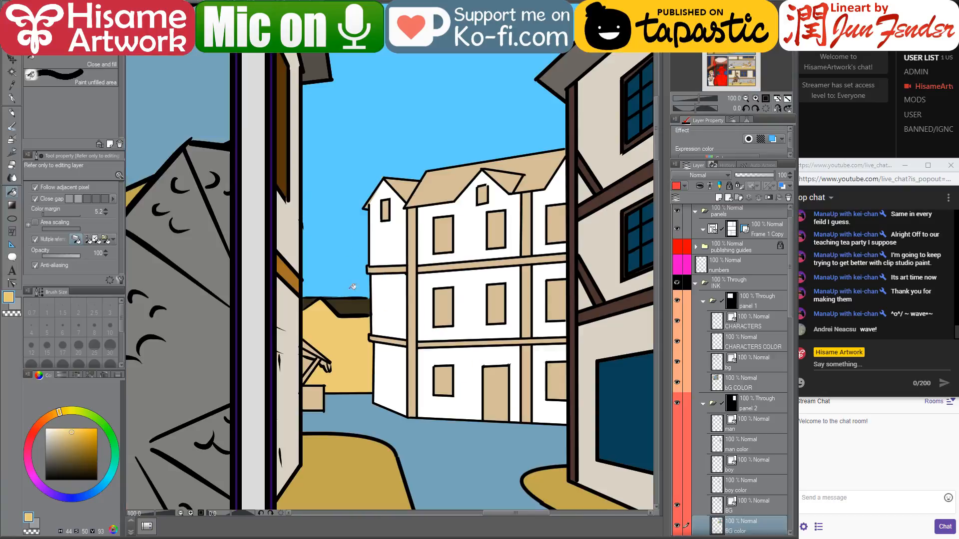
alt+click(352, 305)
click(61, 461)
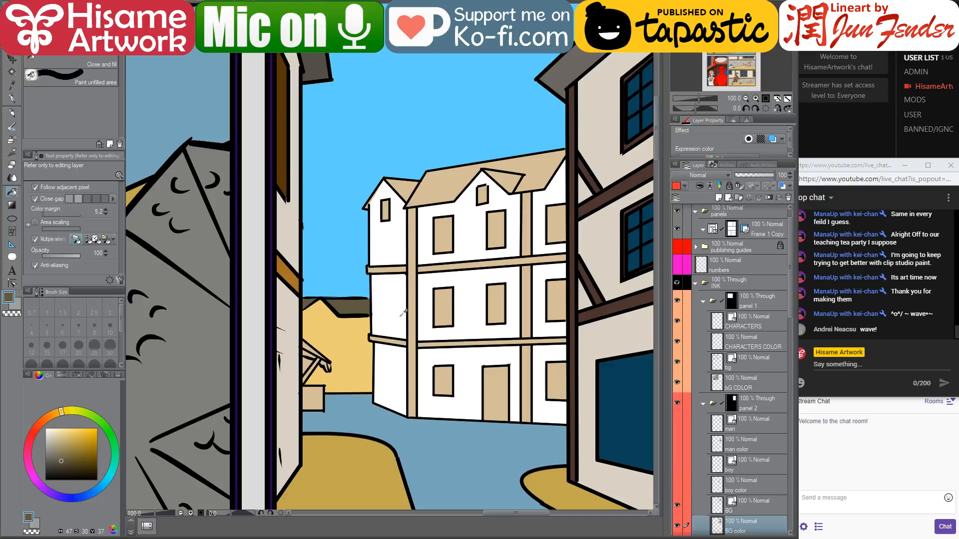
- Look through page_96, page_90 and page_92_prv2 for building colour references, sampling an orange-brown from page_96
scroll(403, 313, down, 2)
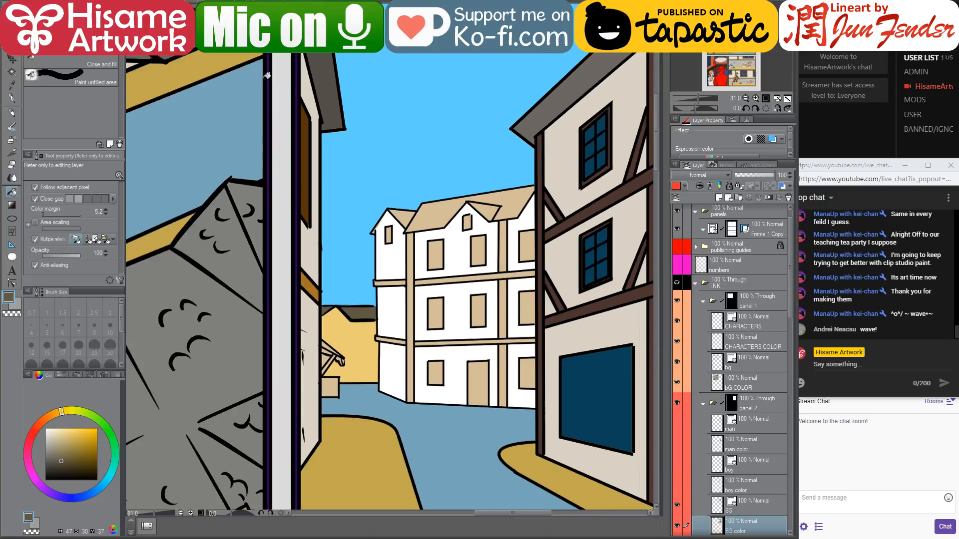
drag(456, 154, 434, 184)
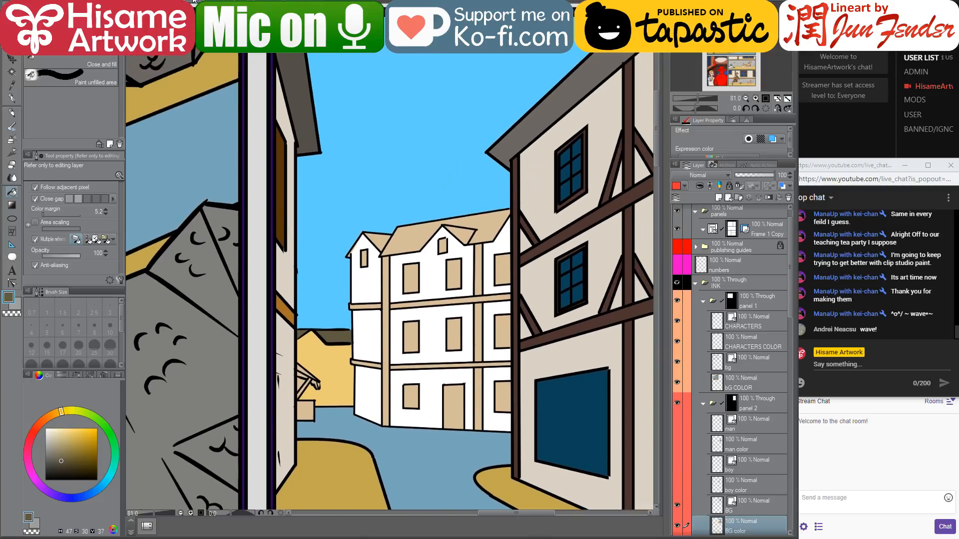
click(195, 2)
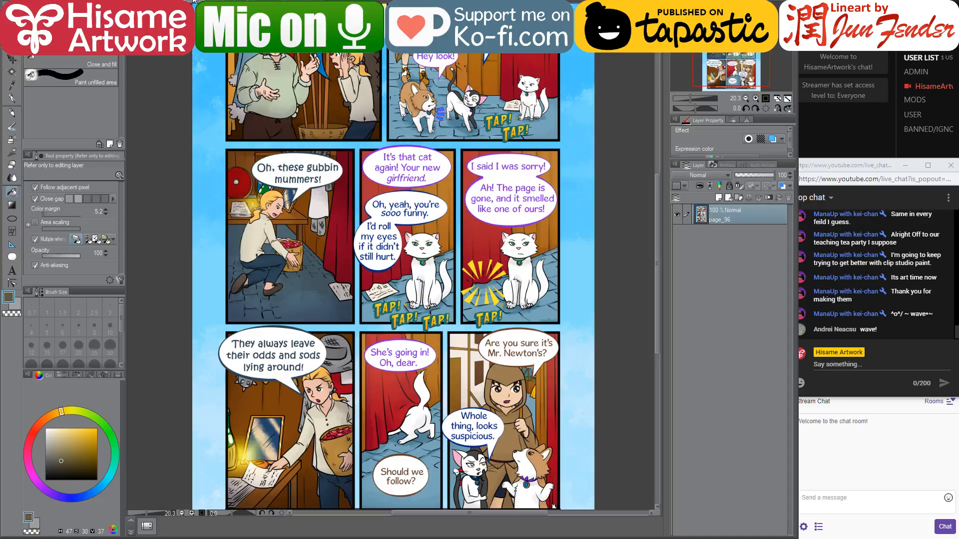
alt+click(440, 374)
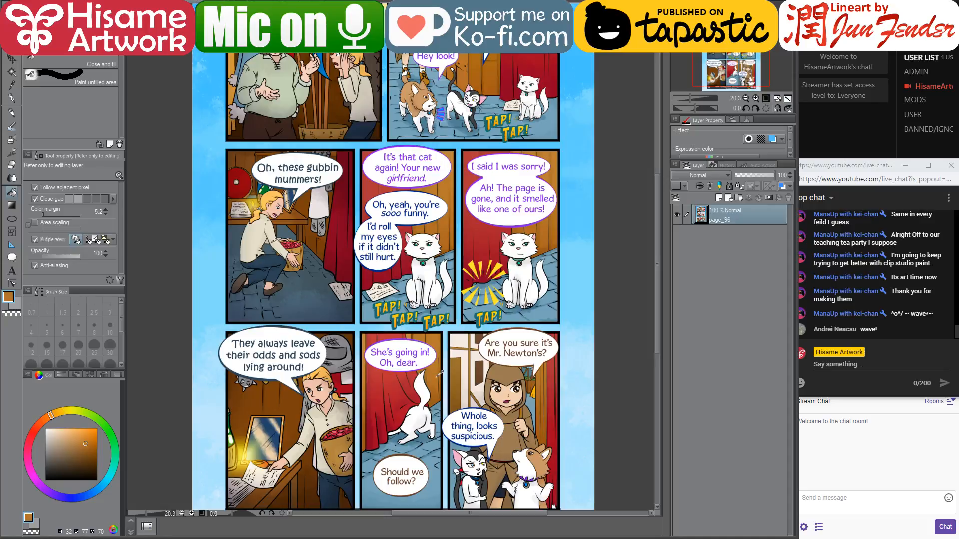
click(300, 1)
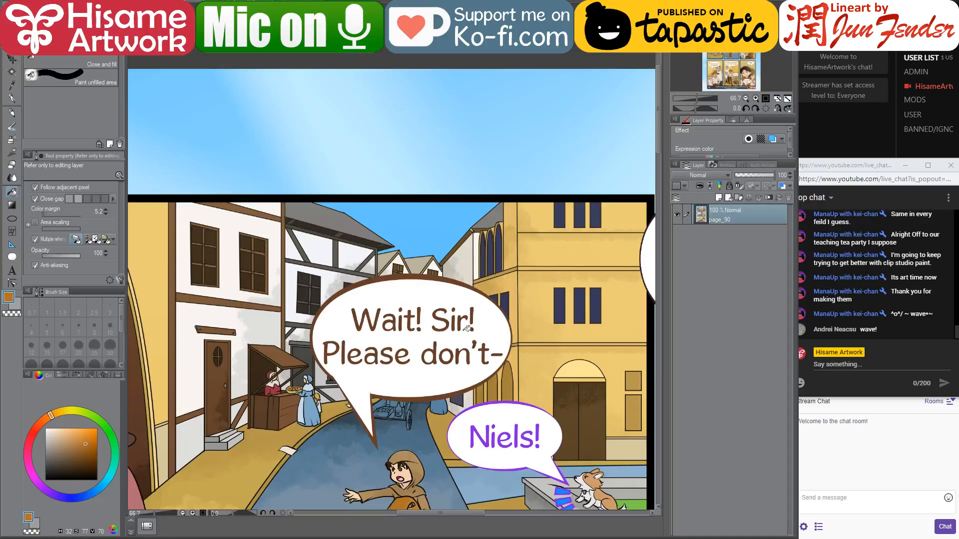
click(385, 5)
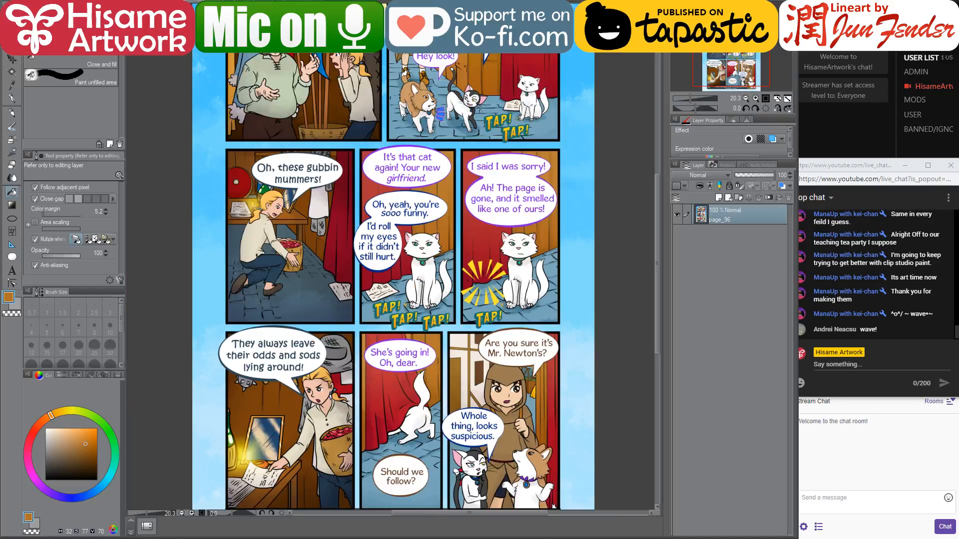
click(363, 5)
scroll(514, 265, down, 2)
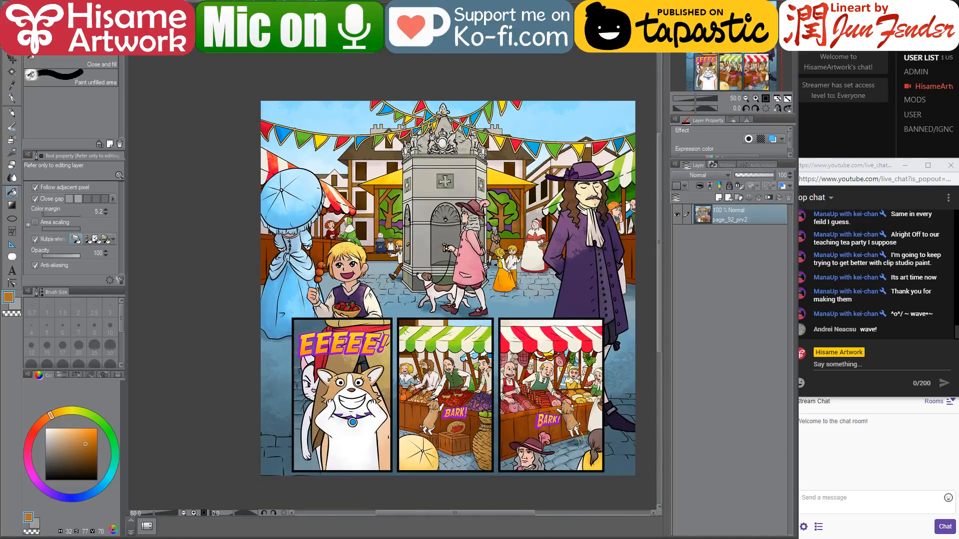
scroll(329, 150, up, 1)
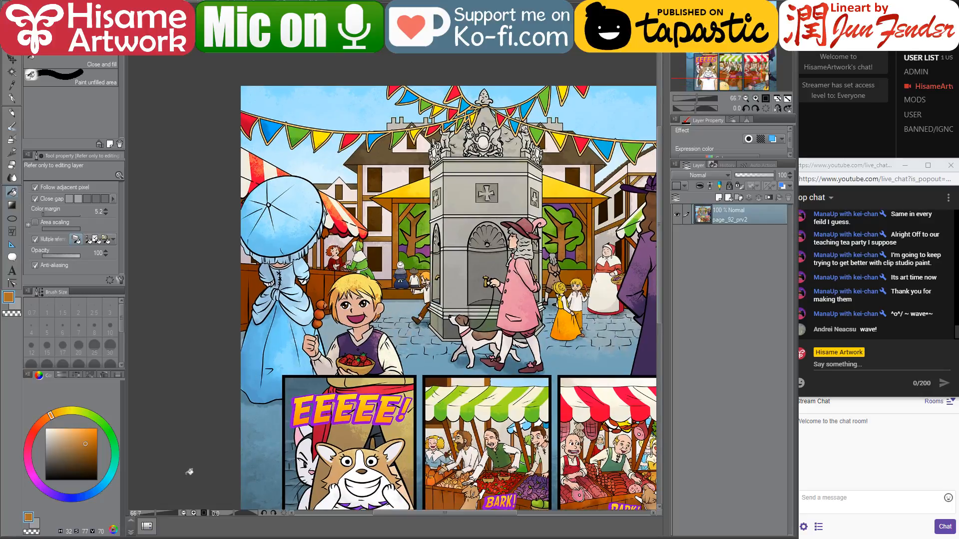
- Switch to the comic's file folder, open page_92_prv2.jpg in the image viewer and narrow the viewer window
click(141, 538)
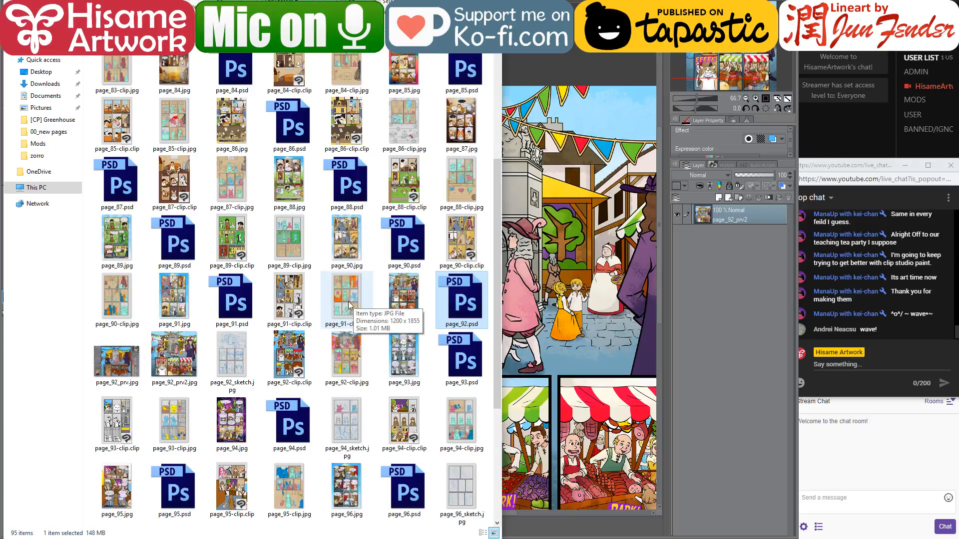
click(184, 354)
double_click(183, 354)
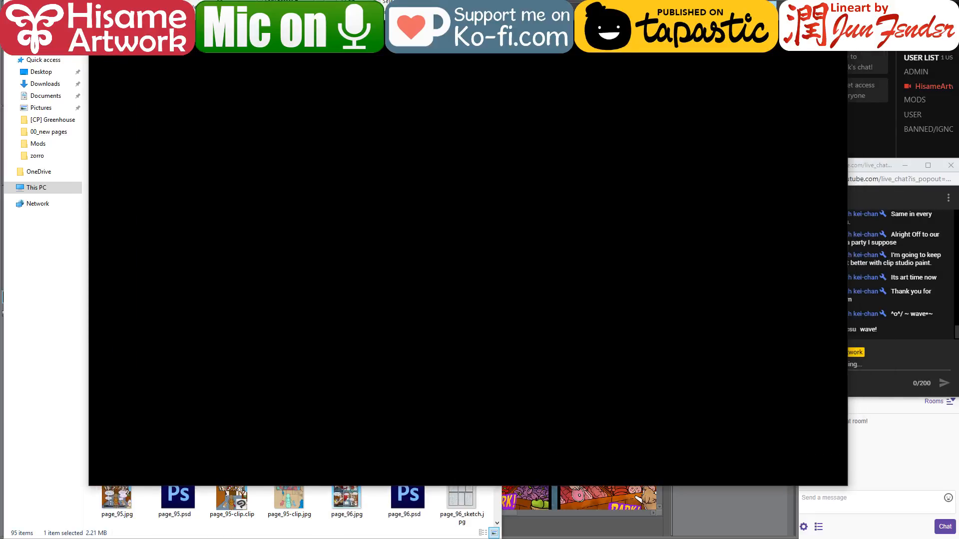
drag(848, 175, 460, 177)
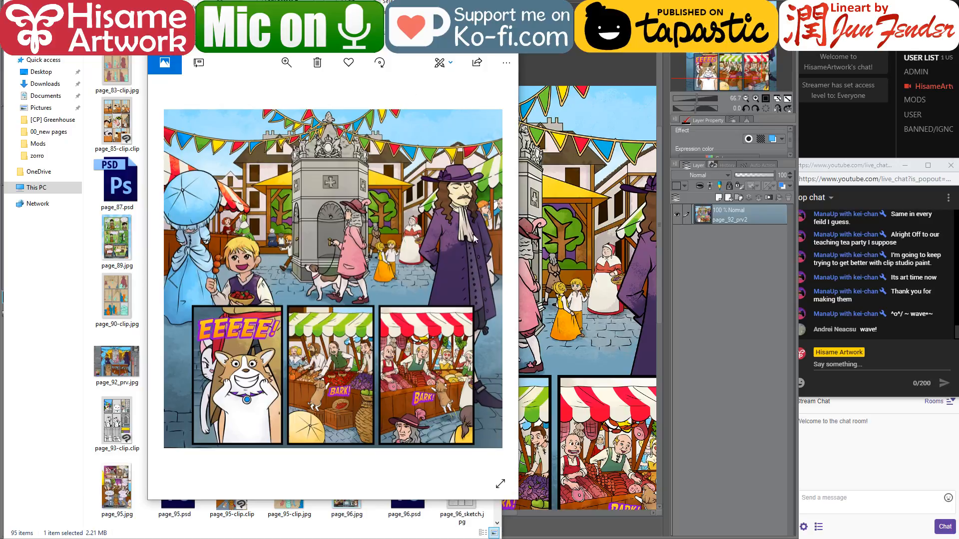
- Browse the images of pages 91 to 94 for building references, close the viewer and return to the comic page being coloured
click(494, 275)
click(493, 277)
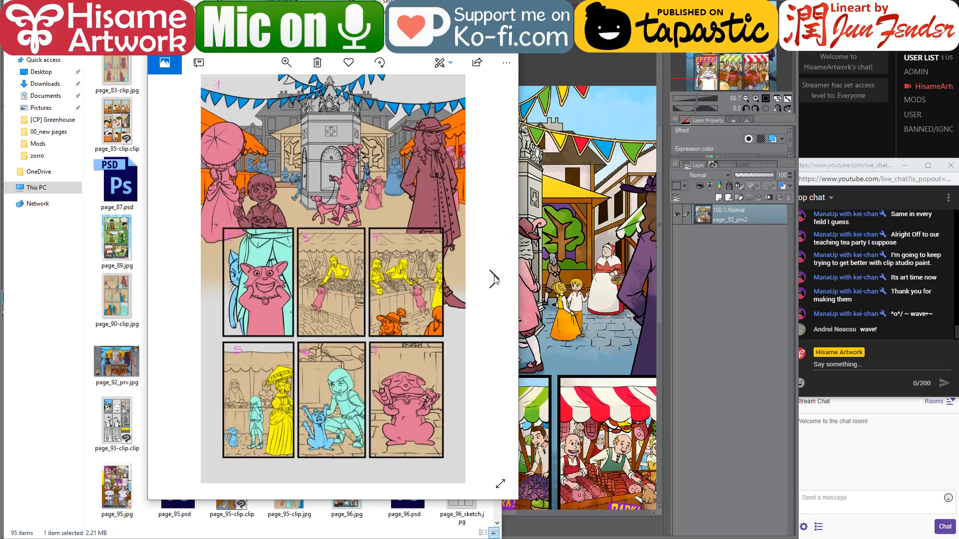
click(493, 278)
click(494, 278)
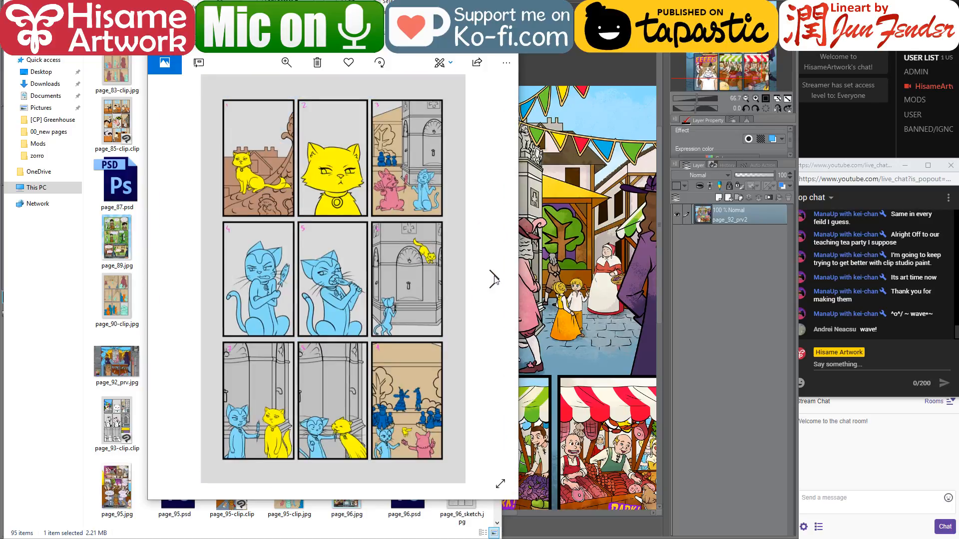
click(494, 279)
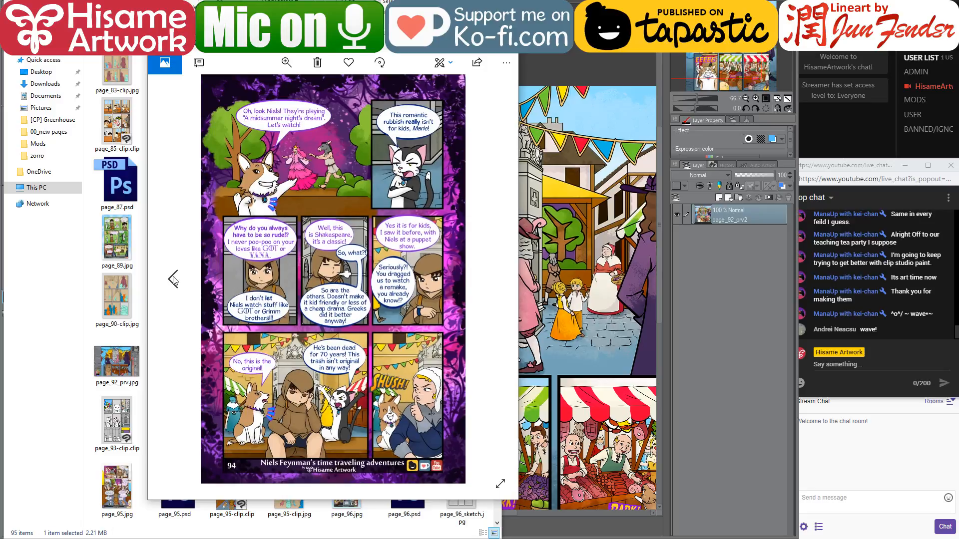
click(173, 280)
click(172, 280)
click(173, 279)
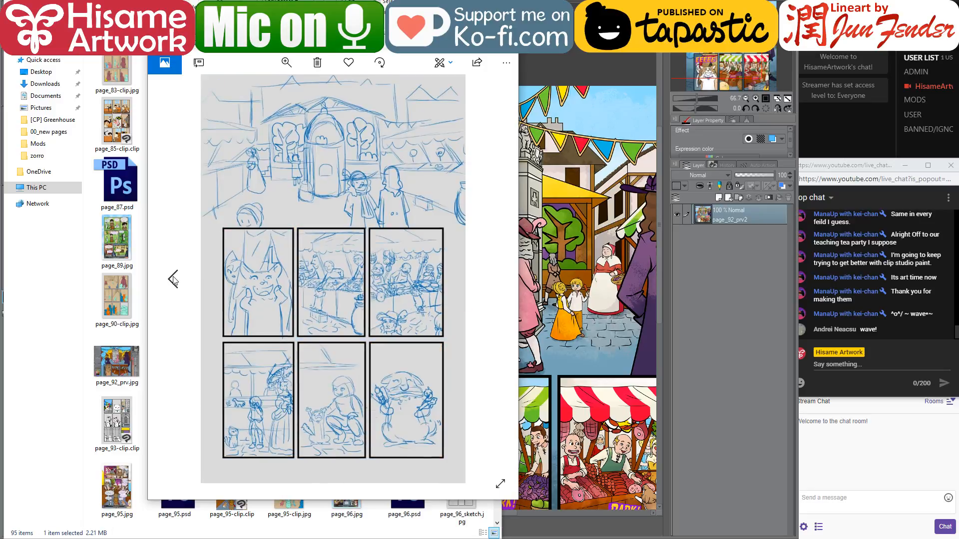
click(174, 280)
click(173, 280)
click(173, 280)
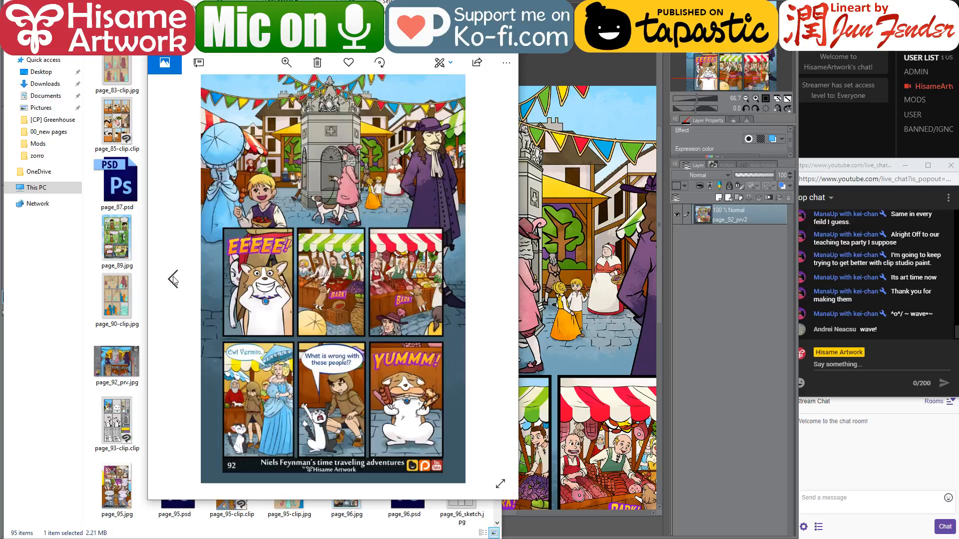
click(173, 279)
click(173, 280)
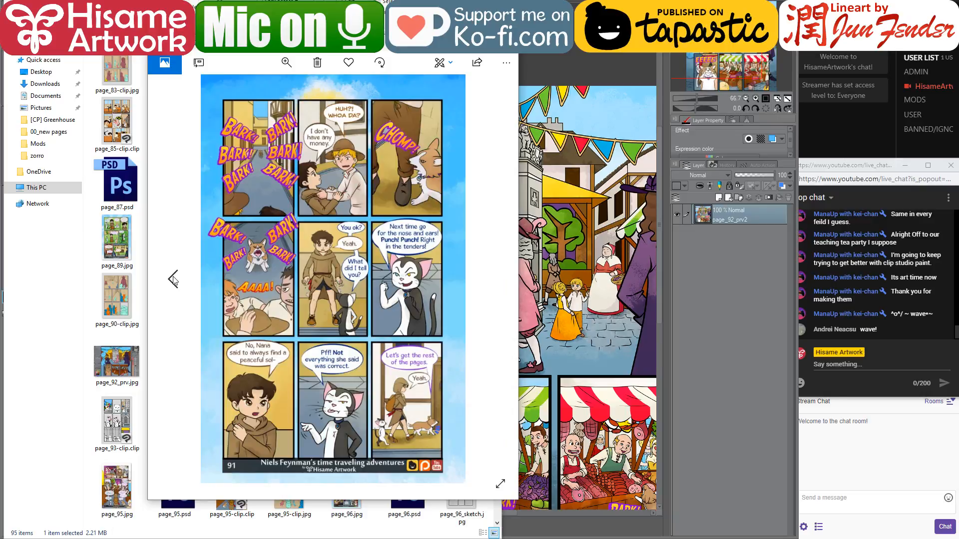
click(494, 280)
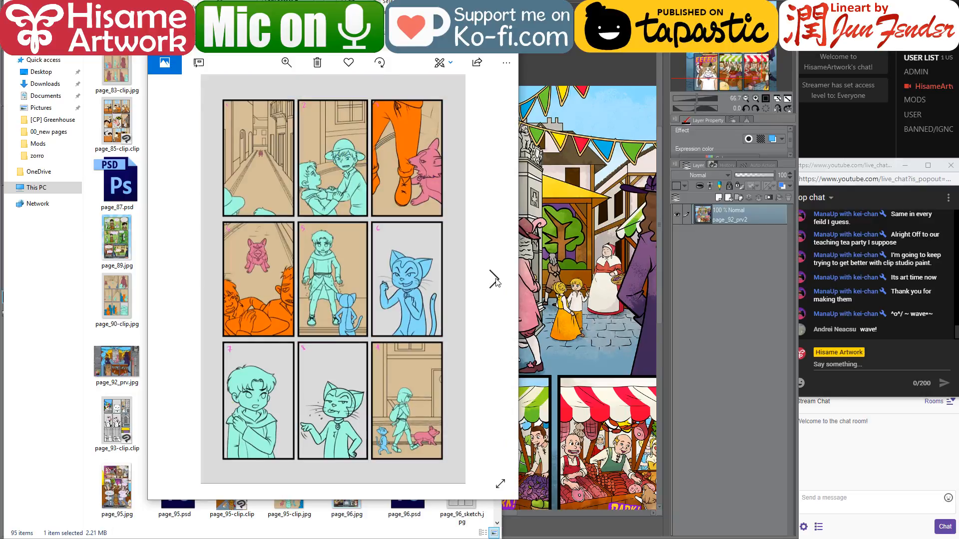
click(494, 280)
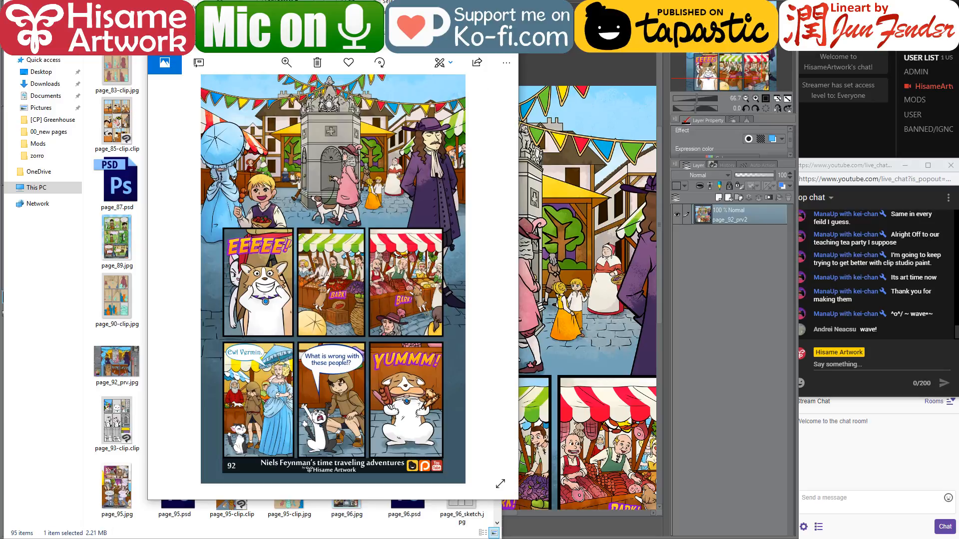
click(507, 43)
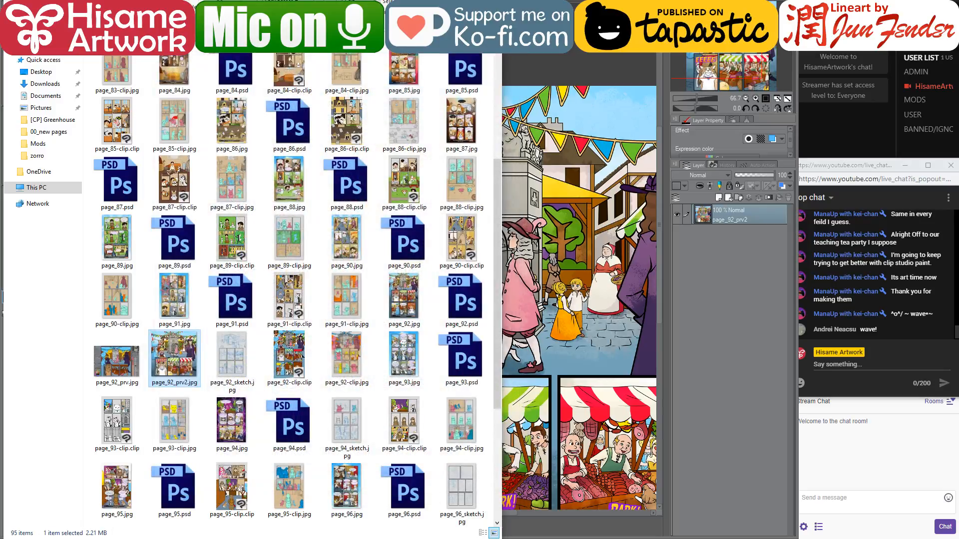
click(444, 2)
key(ctrl+Tab)
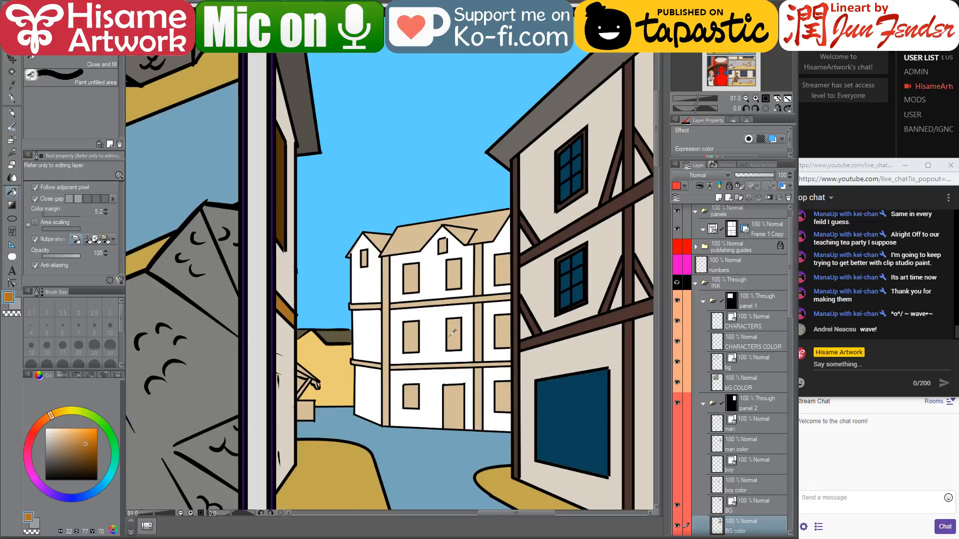
- Fill the horizontal beams and vertical posts of the white three-storey building with the sampled orange-brown
scroll(421, 302, up, 1)
scroll(397, 397, up, 1)
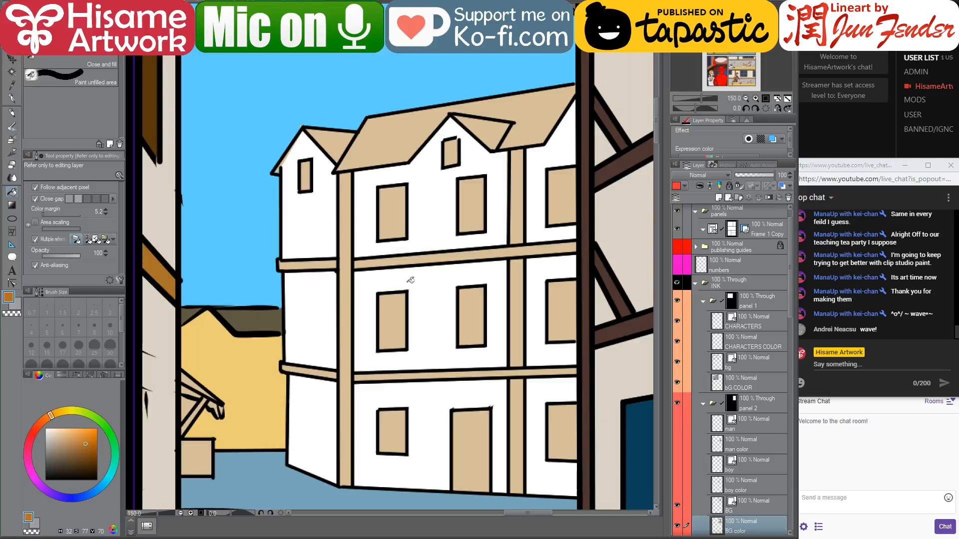
scroll(464, 310, down, 1)
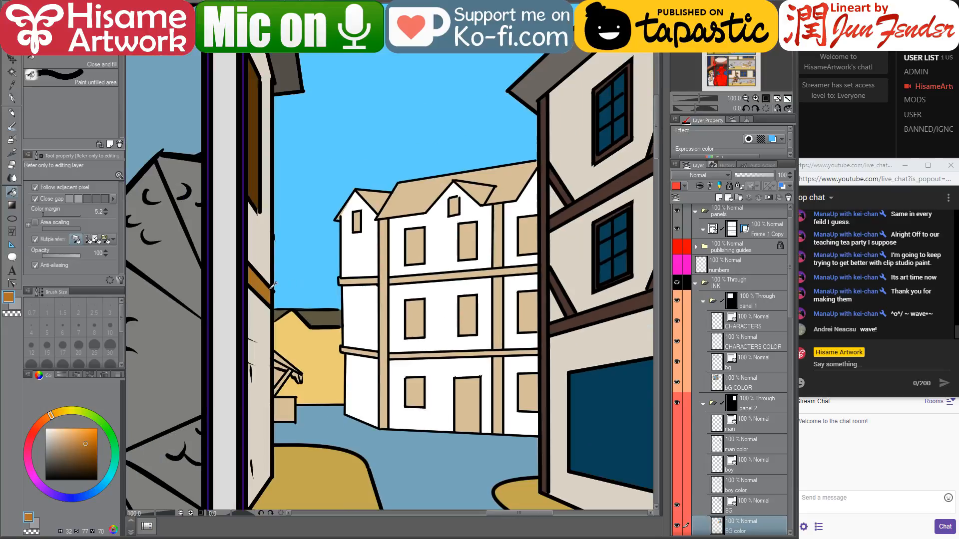
scroll(351, 294, up, 1)
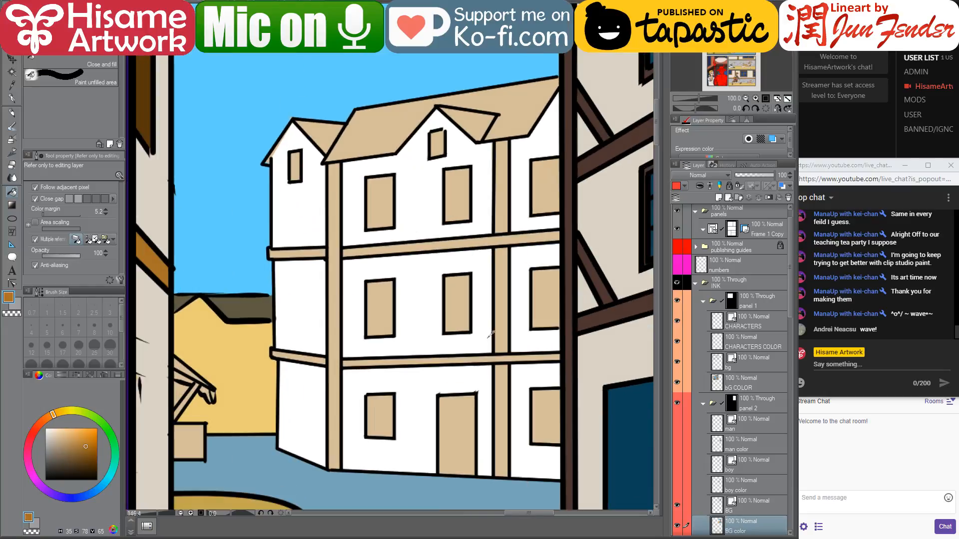
click(435, 250)
click(375, 367)
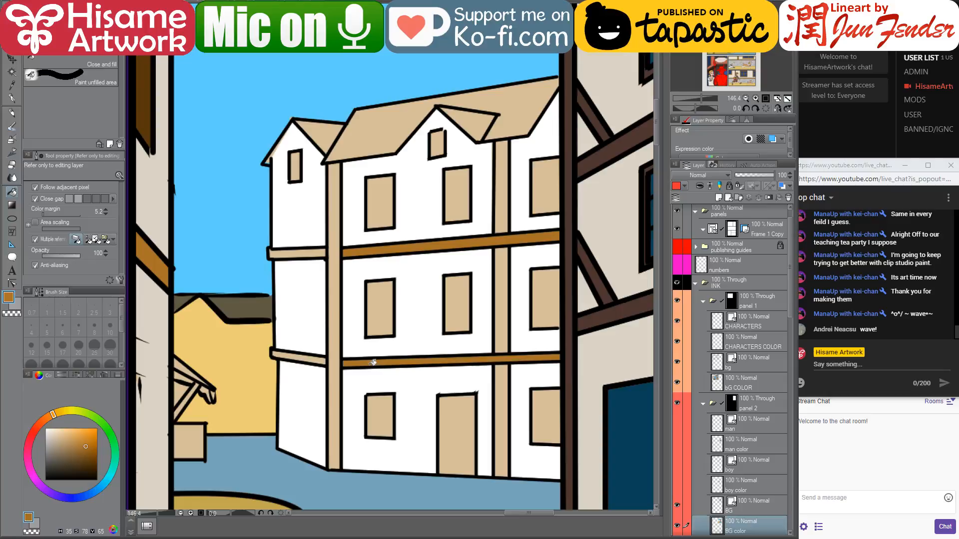
click(338, 364)
click(503, 379)
click(506, 327)
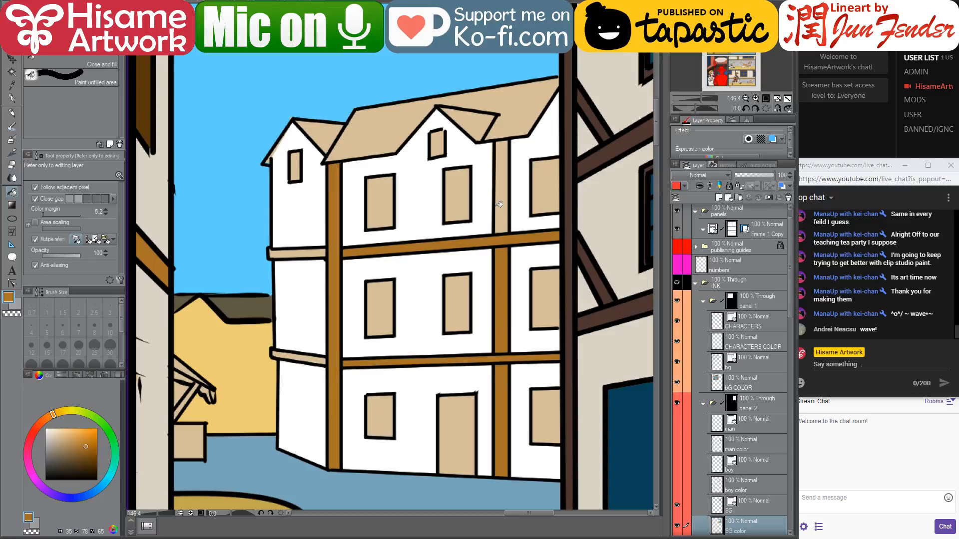
click(502, 199)
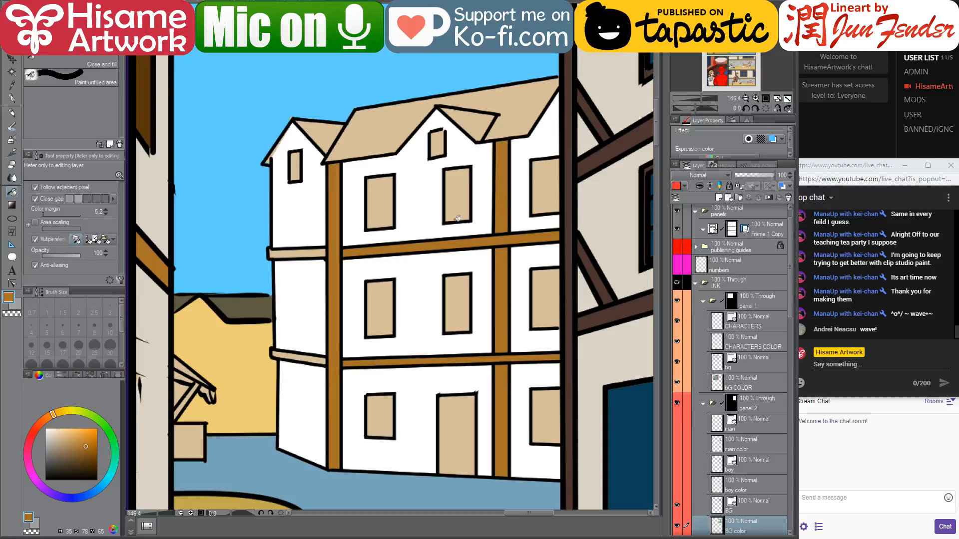
click(317, 255)
click(287, 352)
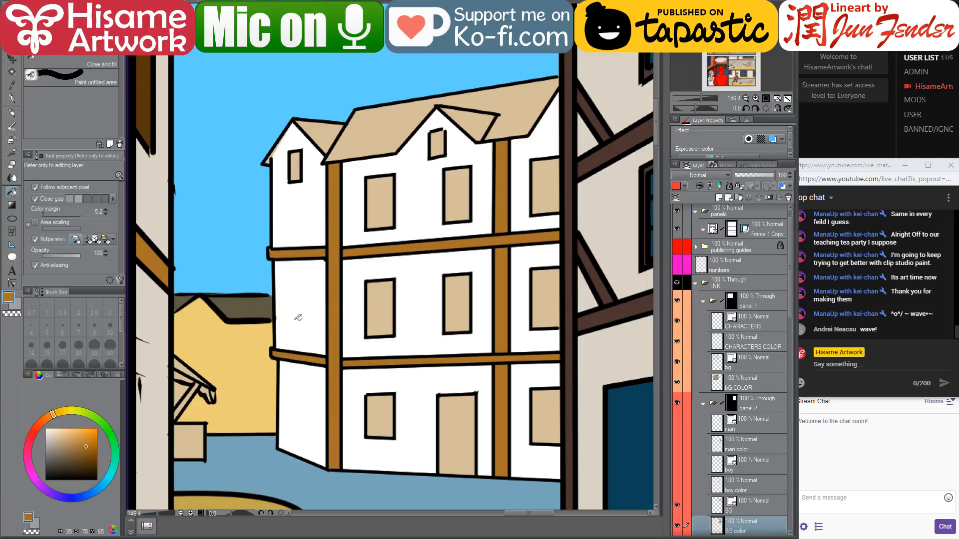
- Fill all windows of the white building with a brighter variant of the dark blue sampled from the timbered house's large window
scroll(327, 373, down, 6)
alt+click(507, 384)
scroll(472, 338, up, 2)
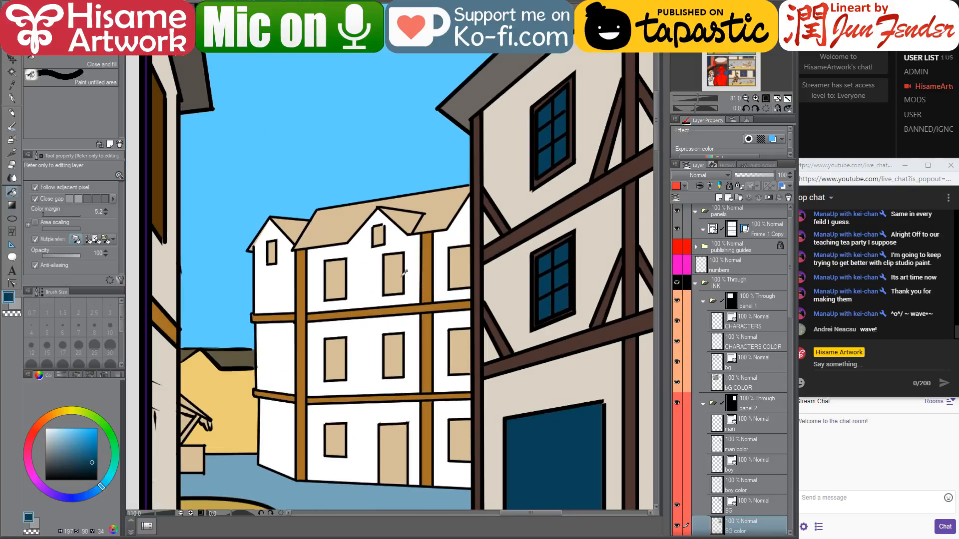
click(91, 444)
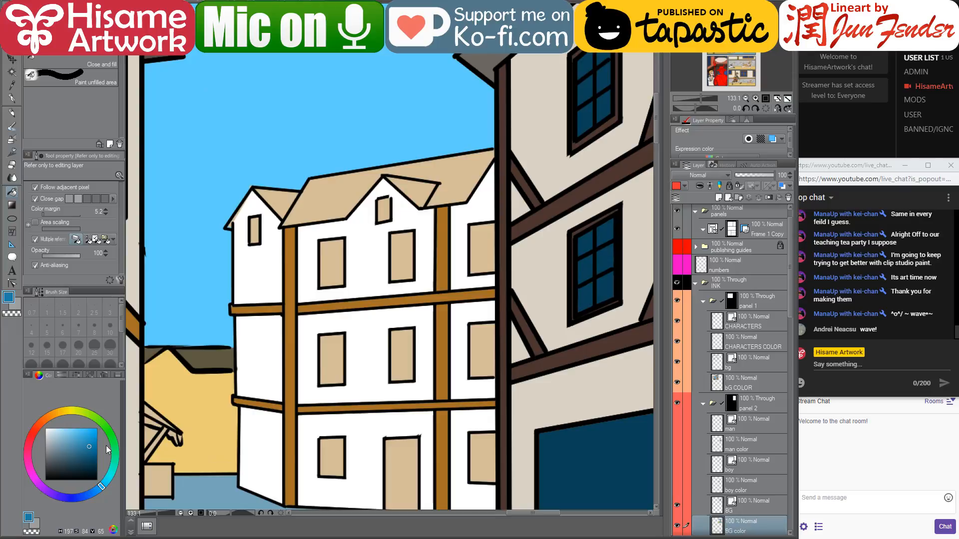
click(331, 458)
click(332, 357)
click(336, 264)
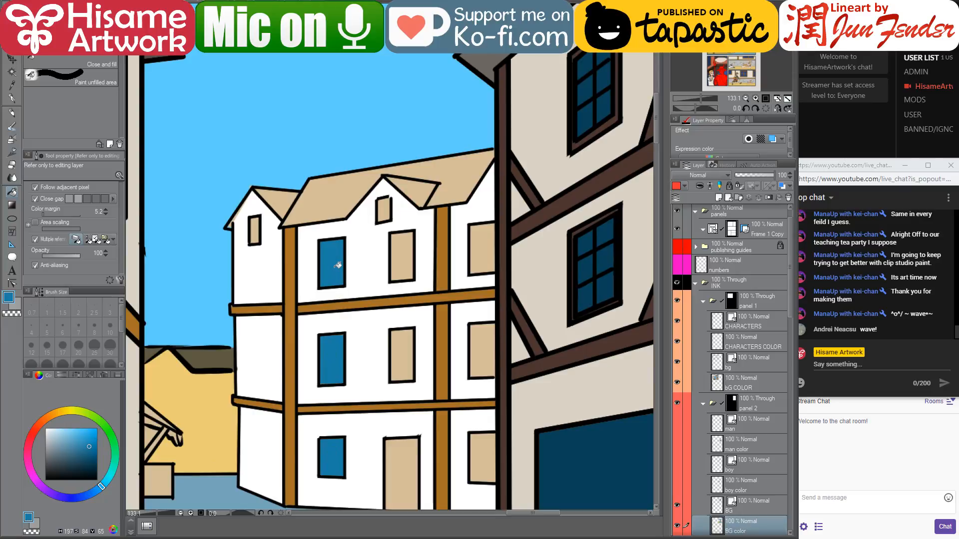
click(252, 230)
click(382, 209)
click(407, 269)
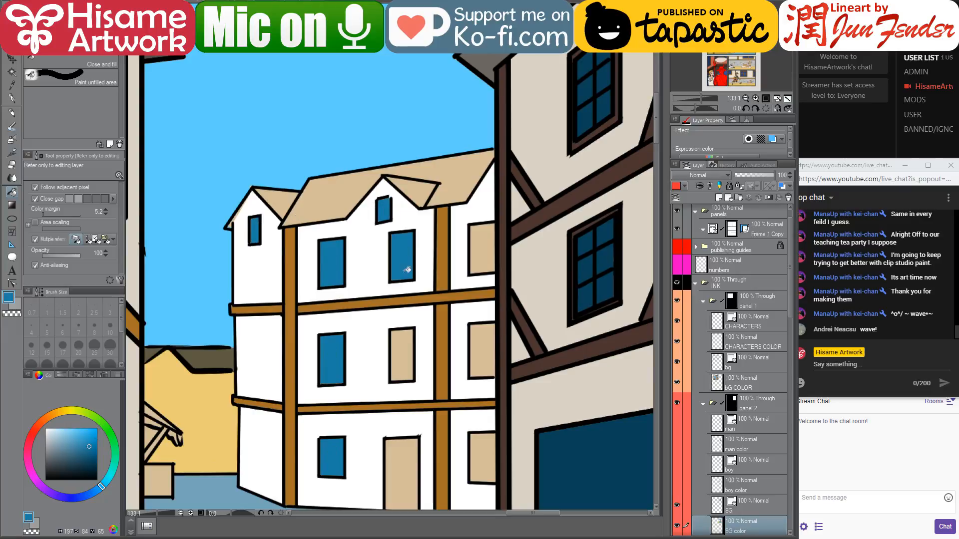
click(409, 344)
click(497, 267)
click(494, 337)
click(485, 452)
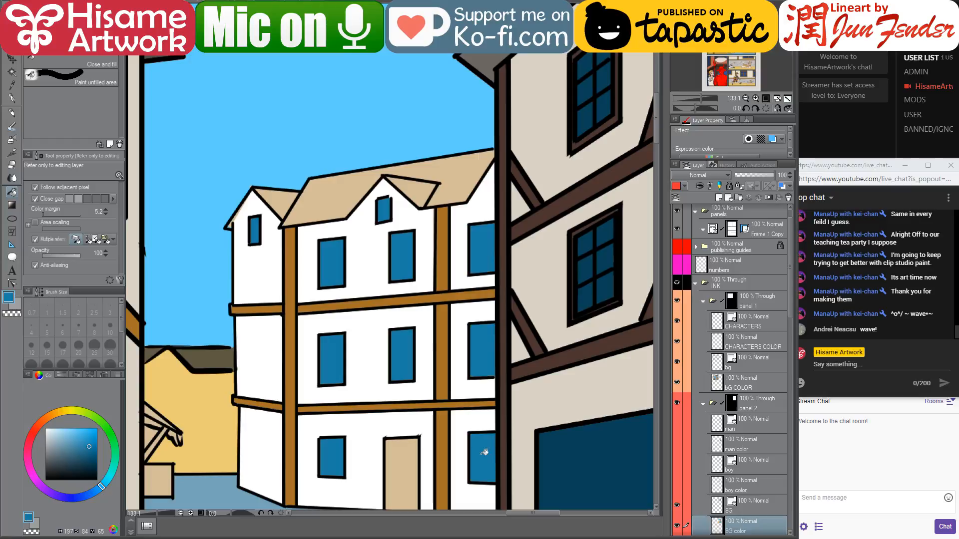
- Fill the white building's door with a darker shade of the orange-brown sampled from its beams
scroll(442, 318, down, 4)
alt+click(539, 393)
scroll(447, 373, down, 4)
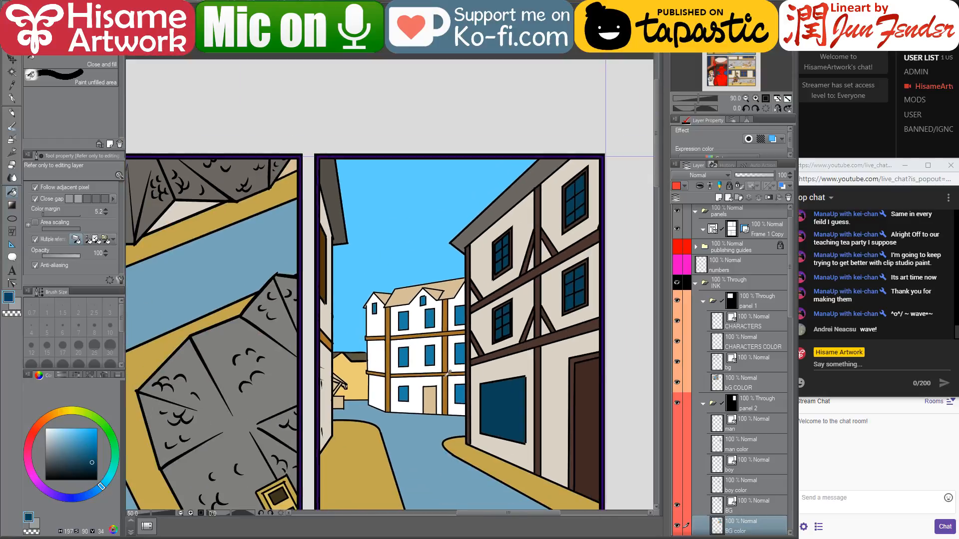
alt+click(455, 384)
alt+click(448, 382)
scroll(448, 381, up, 5)
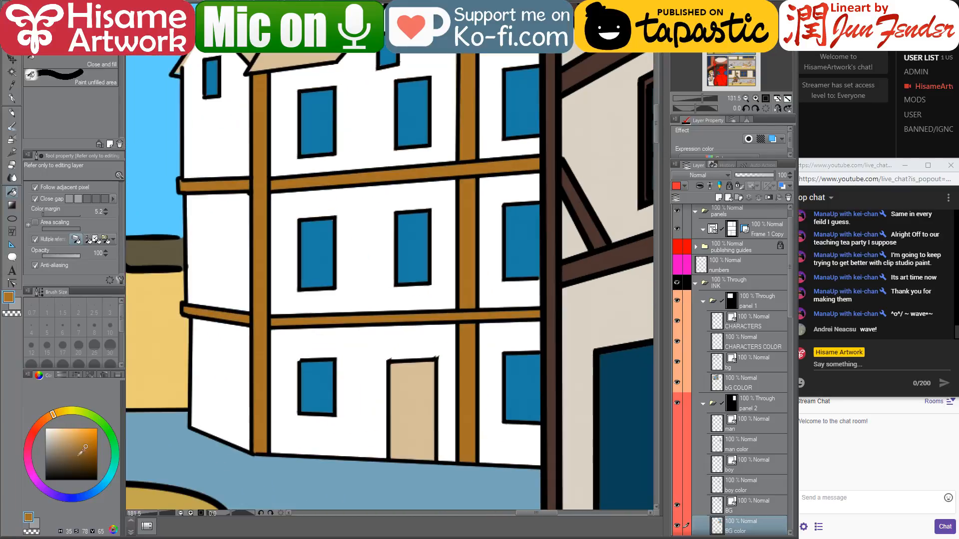
click(89, 451)
click(407, 411)
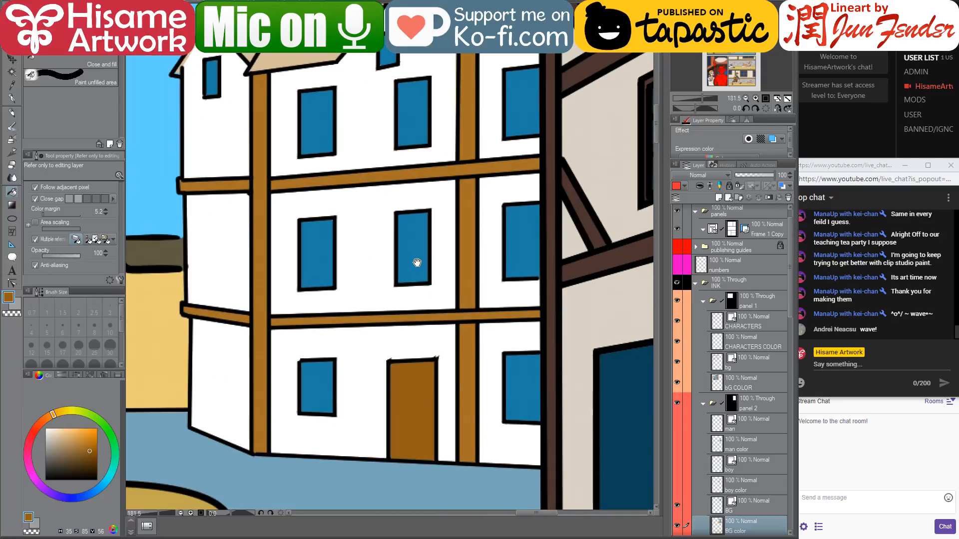
- Fill the white building's main roof and both dormer roofs with the brick red sampled from the red building in the panel below
drag(417, 263, 449, 385)
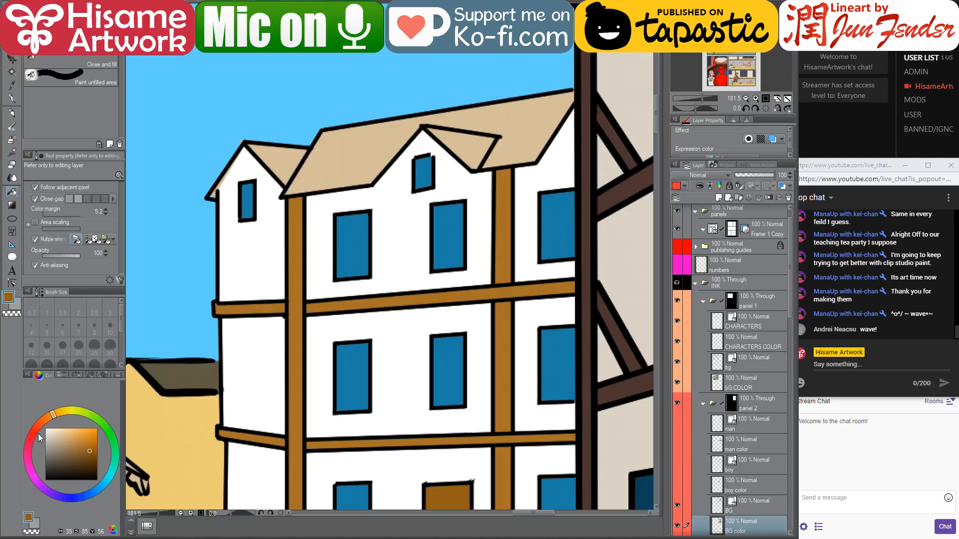
click(38, 433)
click(43, 420)
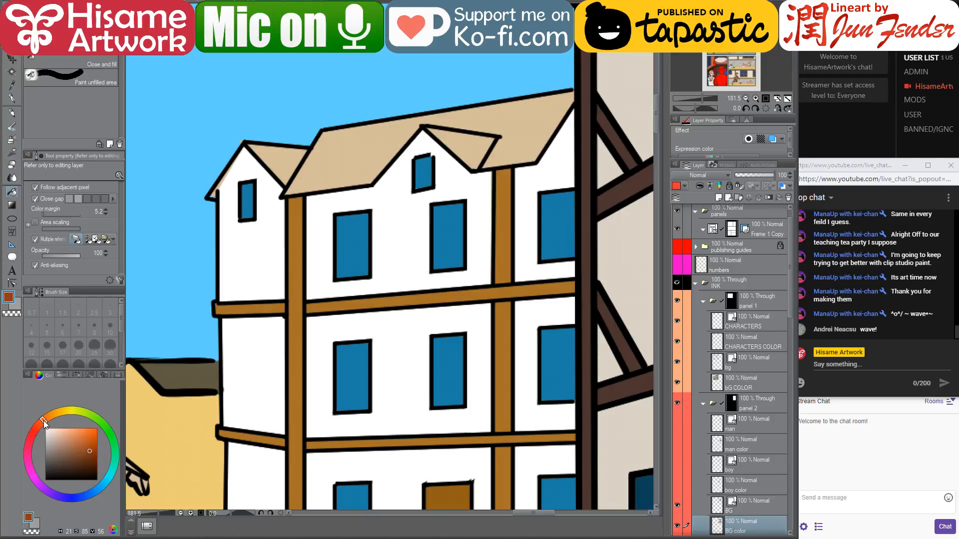
scroll(380, 315, down, 8)
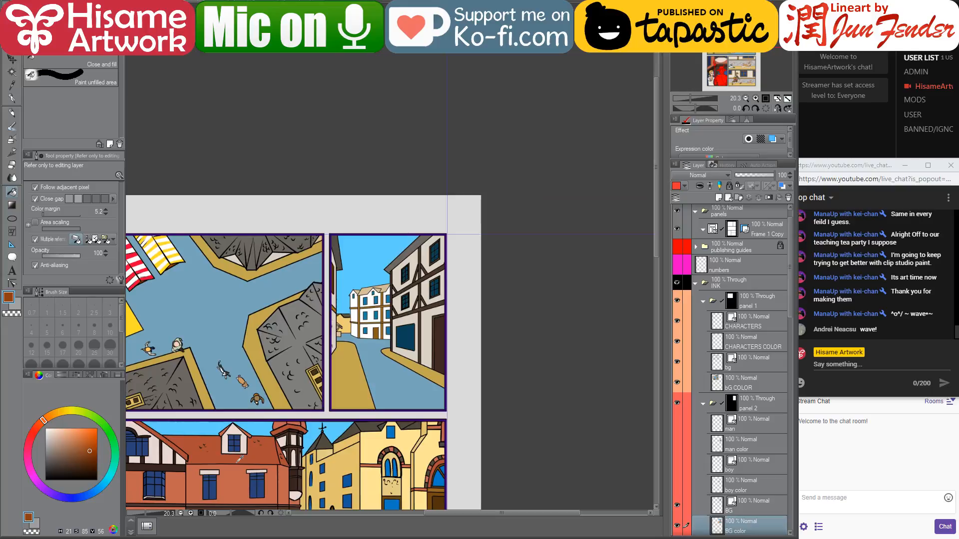
alt+click(239, 459)
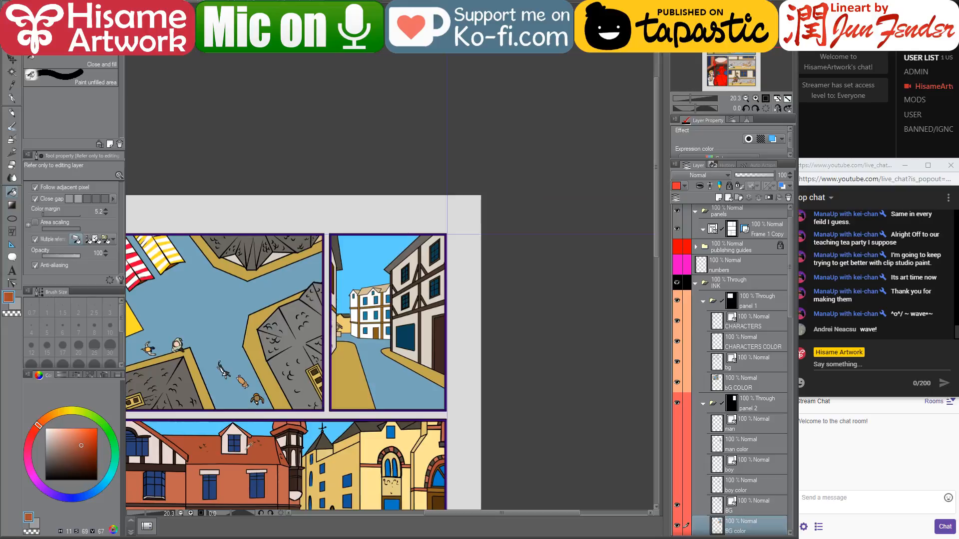
scroll(347, 285, up, 3)
click(393, 306)
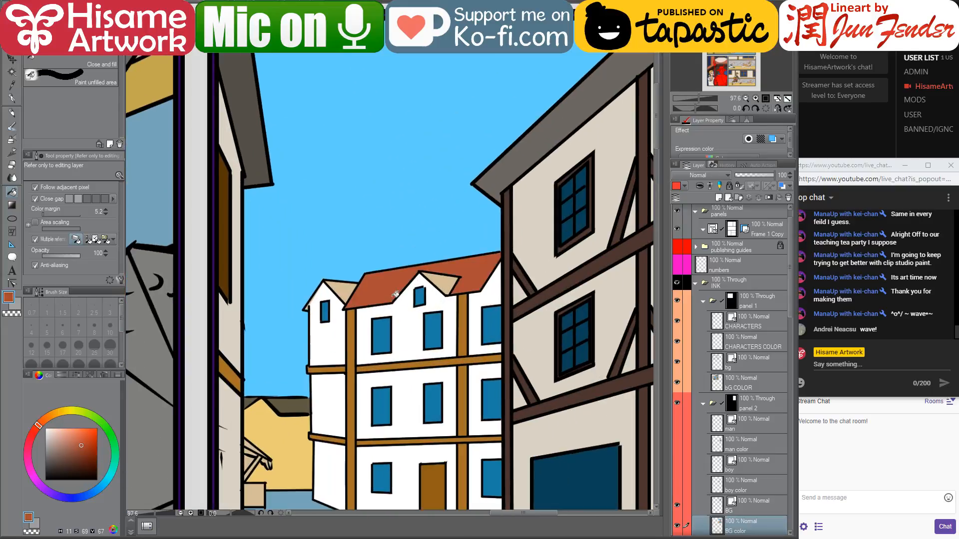
click(343, 291)
click(438, 277)
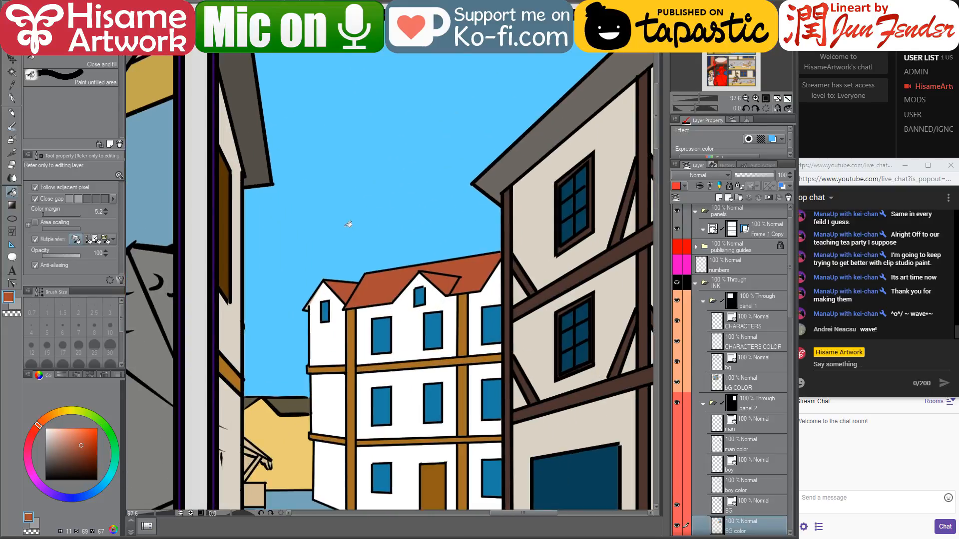
- Clean the leftover beige along the small gable's outer edge, using wall white inside and sky blue outside with the G-pen
scroll(322, 295, up, 5)
alt+click(318, 307)
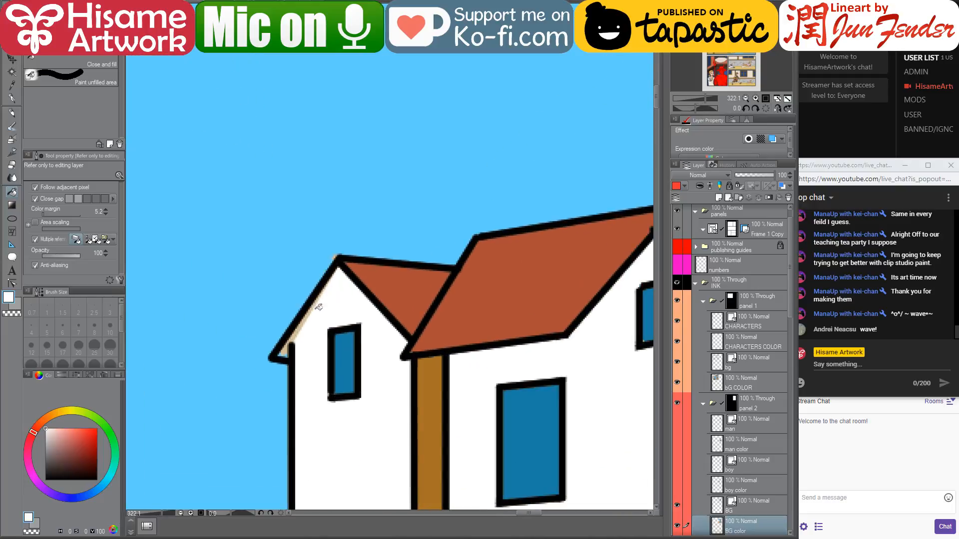
click(286, 351)
click(15, 98)
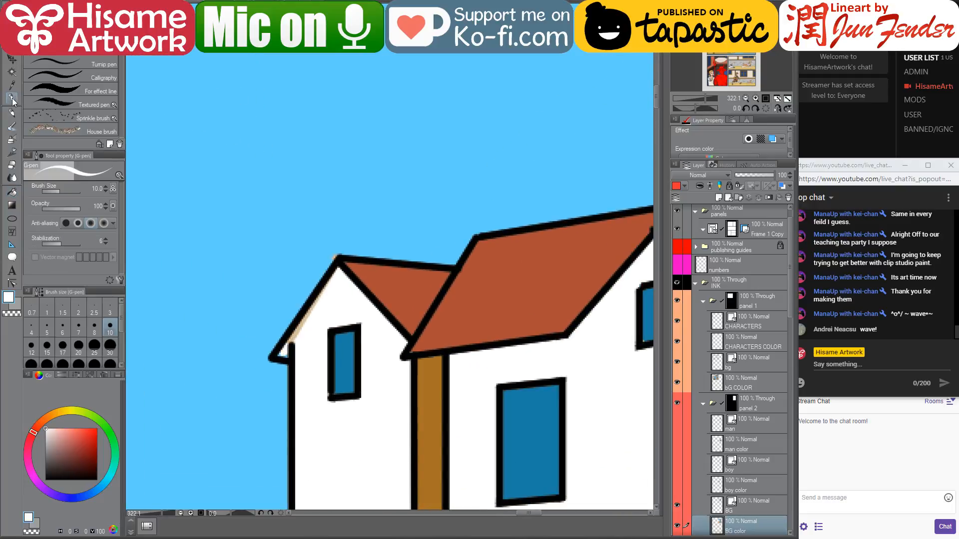
scroll(324, 319, up, 1)
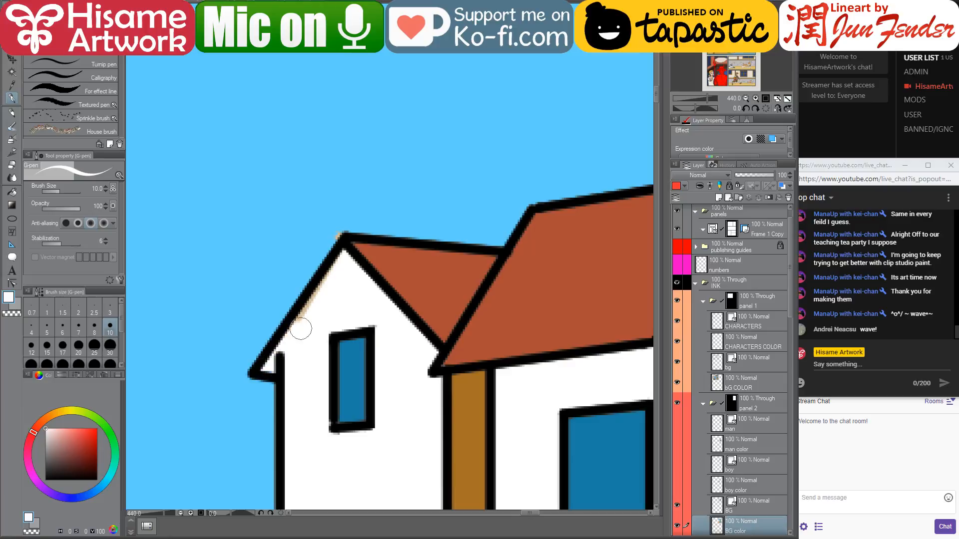
alt+click(348, 212)
click(338, 234)
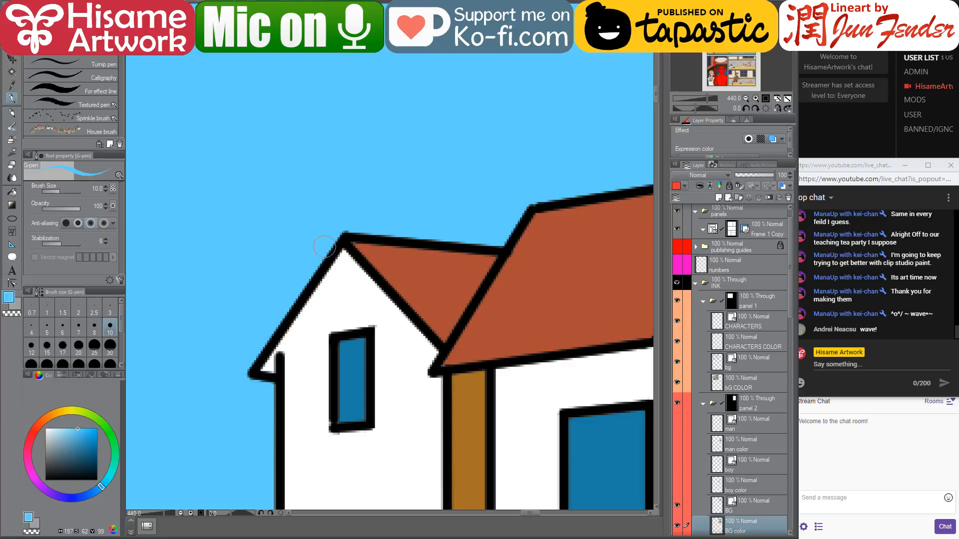
- Paint the small gable's eave tip in the roof's brick red and draw a straight size 6 stroke up to its peak
alt+click(397, 252)
click(266, 370)
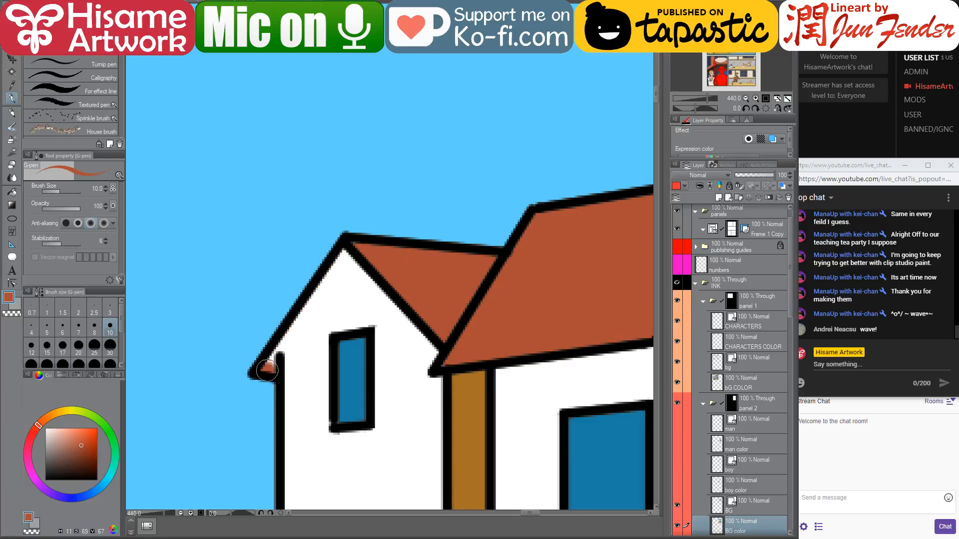
key(bracketleft)
key(bracketleft)
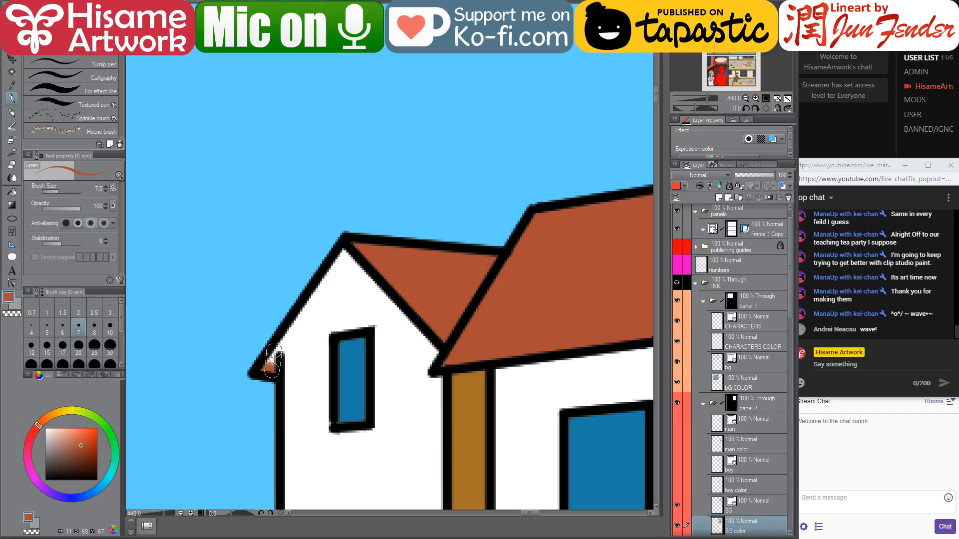
scroll(310, 332, down, 3)
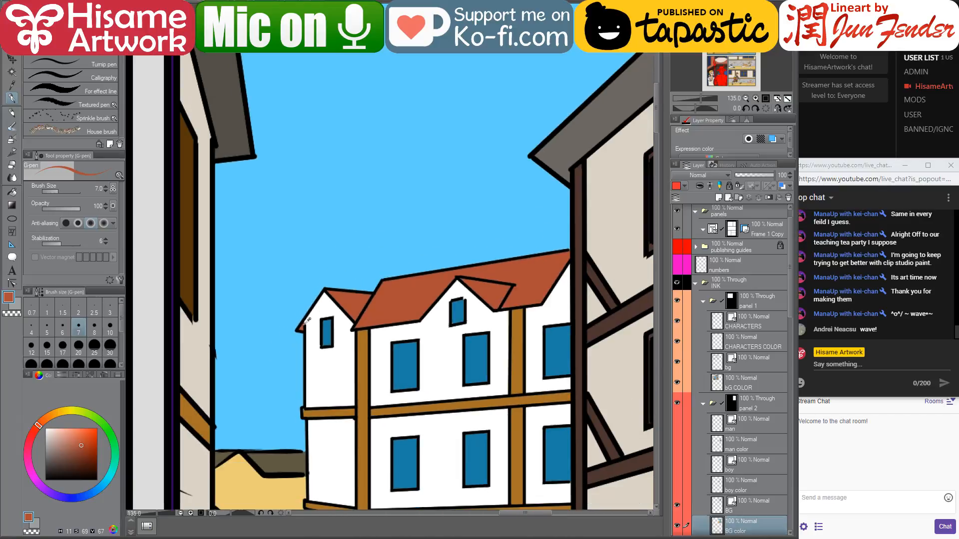
scroll(305, 324, up, 1)
scroll(306, 321, up, 3)
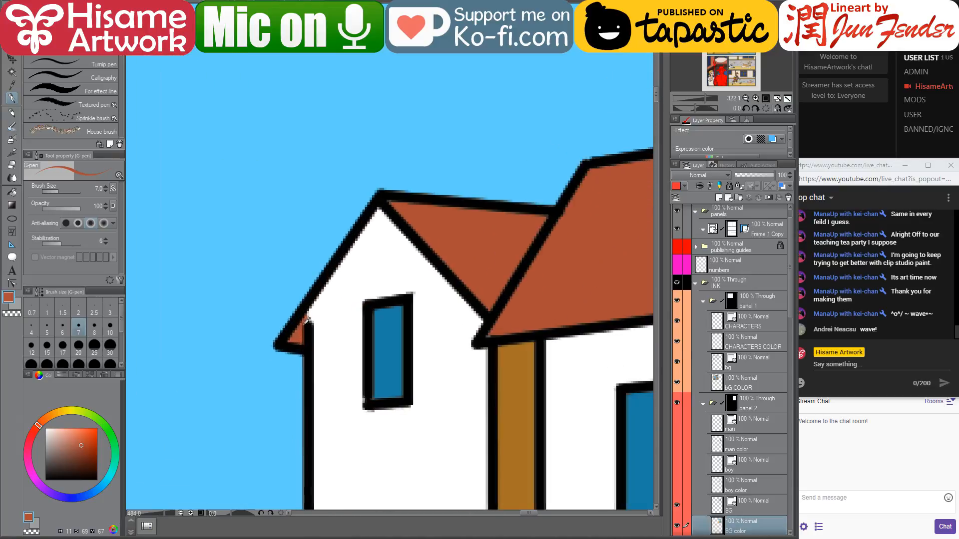
key(bracketleft)
click(288, 340)
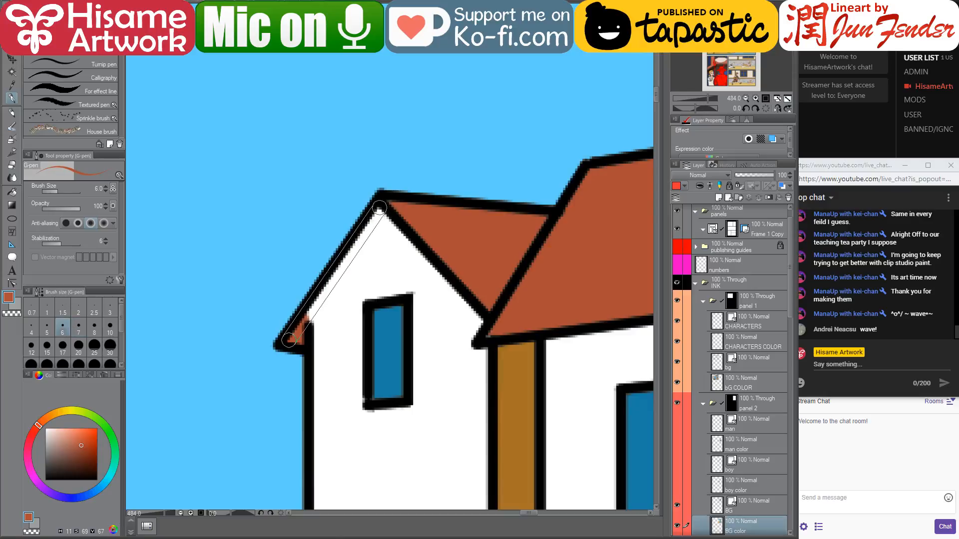
shift+click(379, 208)
scroll(322, 254, down, 7)
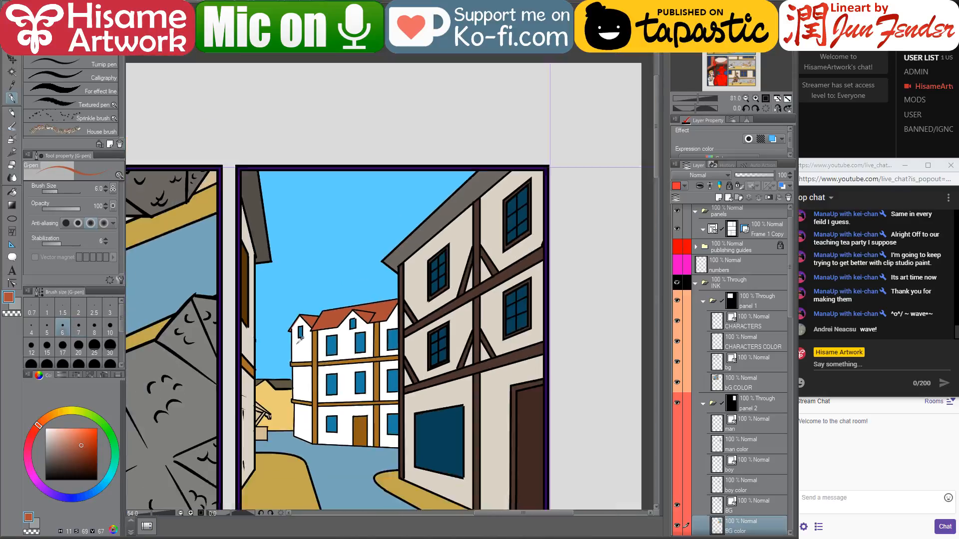
- Try filling the distant stall awning's upper stripe with the bright yellow sampled from the yellow tent on the reference page
drag(370, 398, 469, 235)
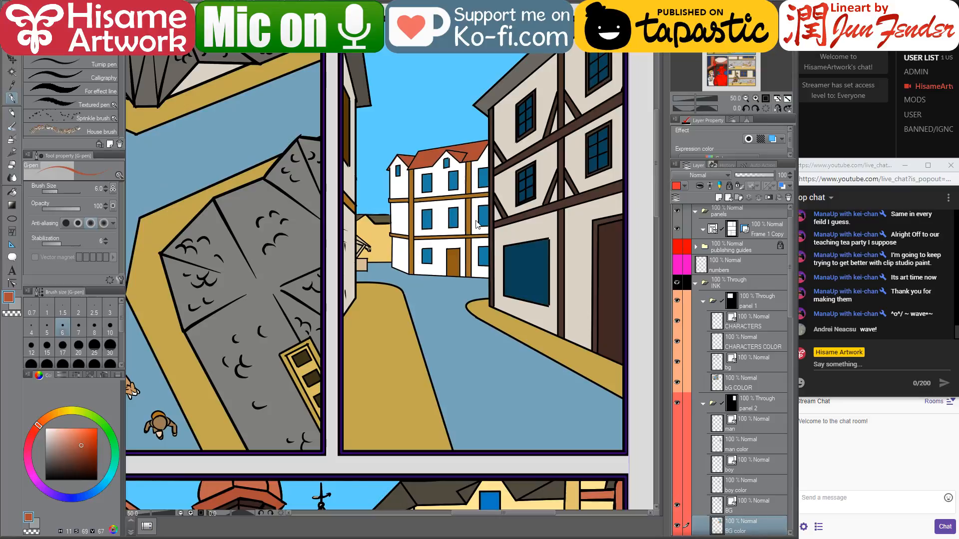
scroll(398, 190, up, 5)
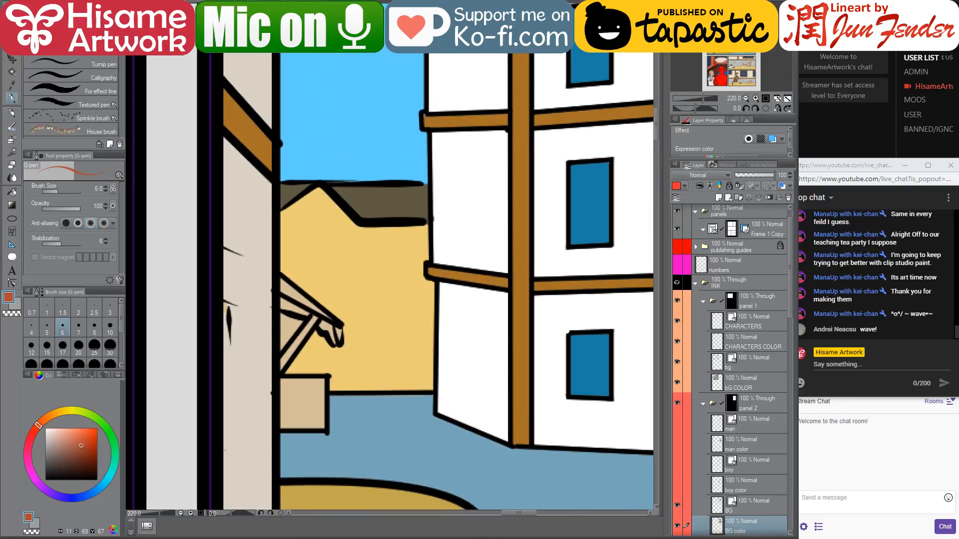
alt+click(309, 294)
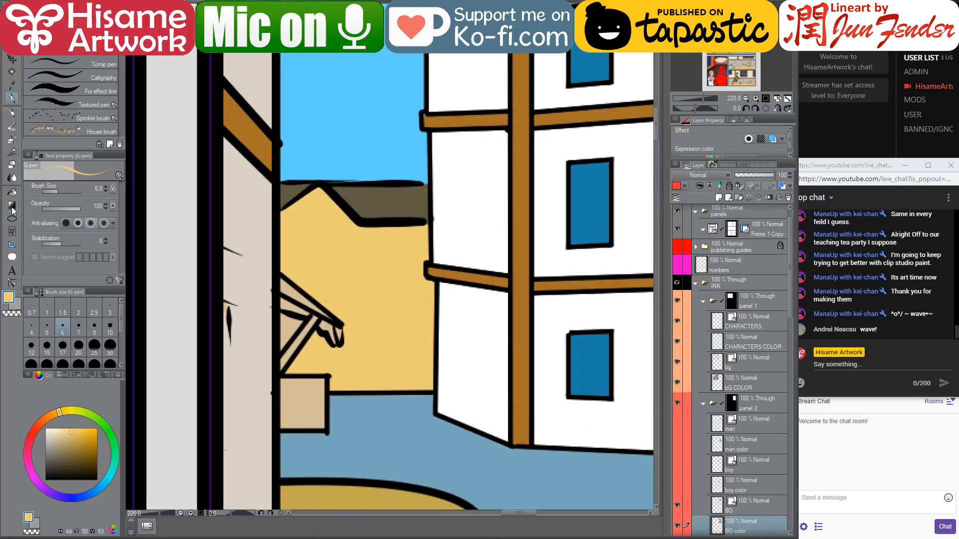
click(12, 192)
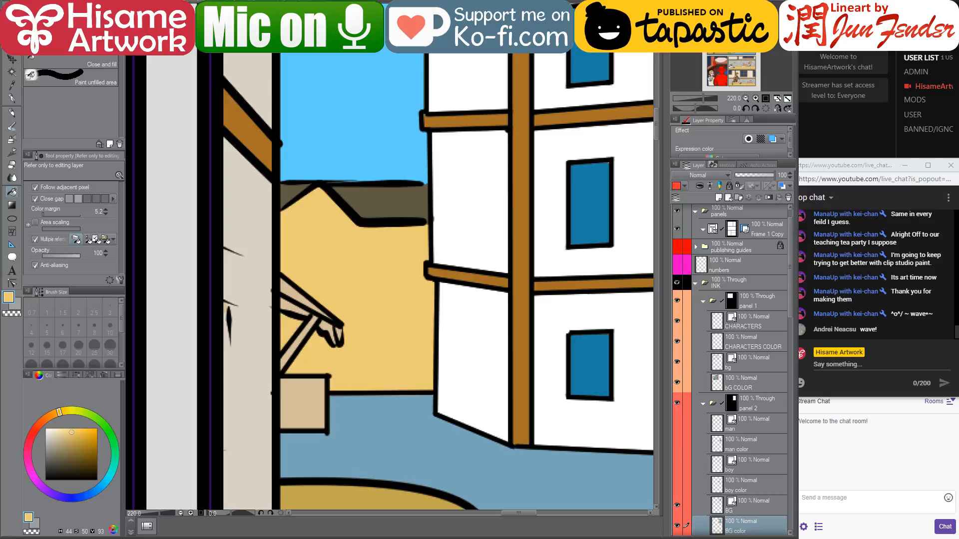
key(ctrl+Tab)
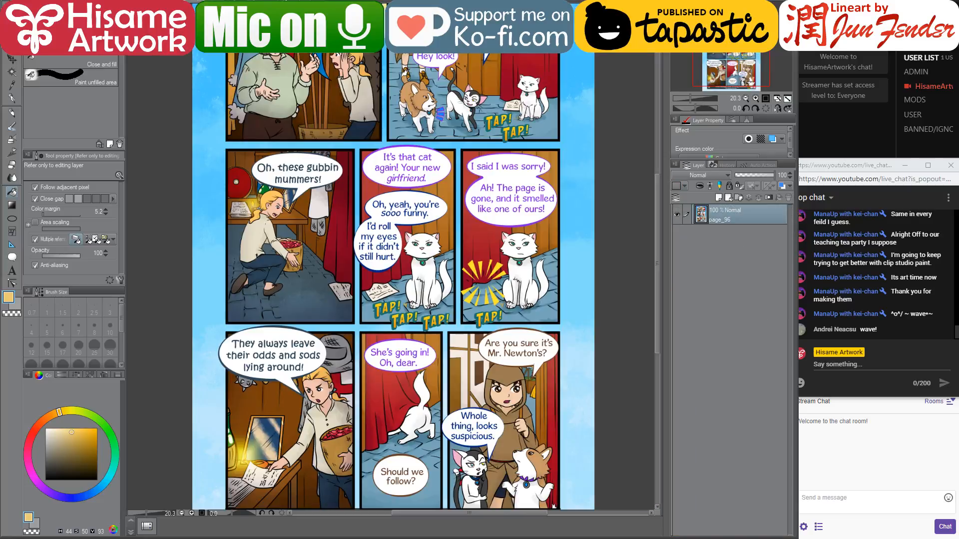
key(ctrl+Tab)
scroll(302, 186, up, 2)
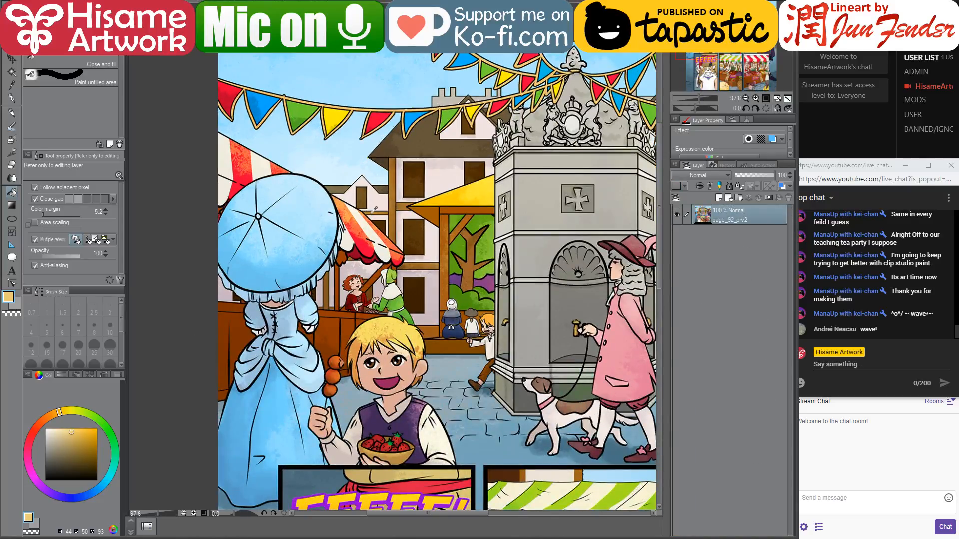
alt+click(477, 186)
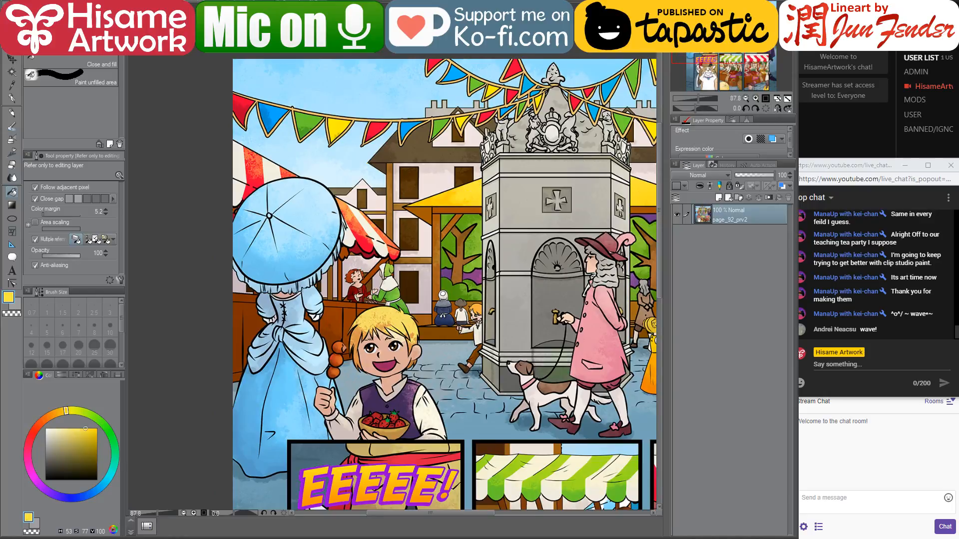
key(ctrl+Tab)
click(298, 291)
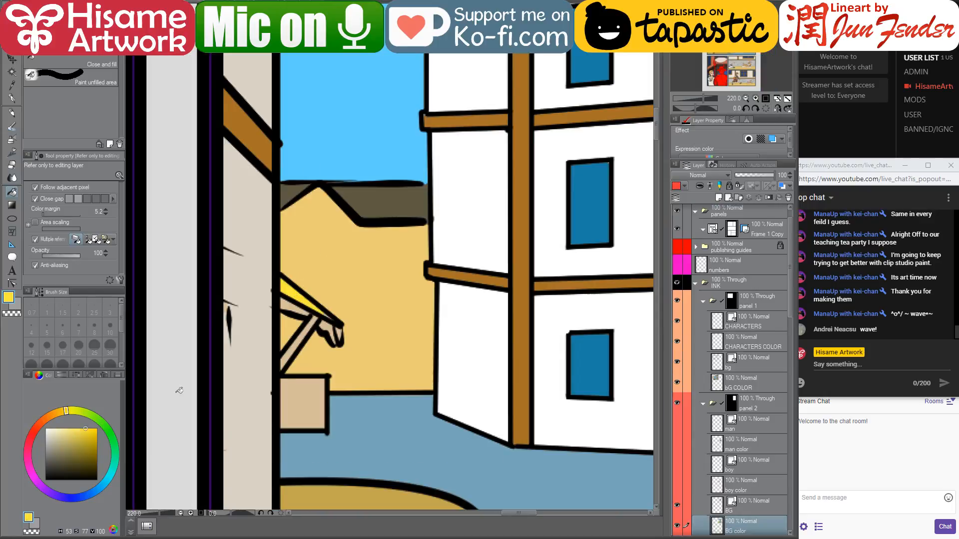
- Try a warmer yellow on the awning's upper stripe, with hue 47 and full saturation and brightness
drag(95, 433, 98, 402)
click(61, 413)
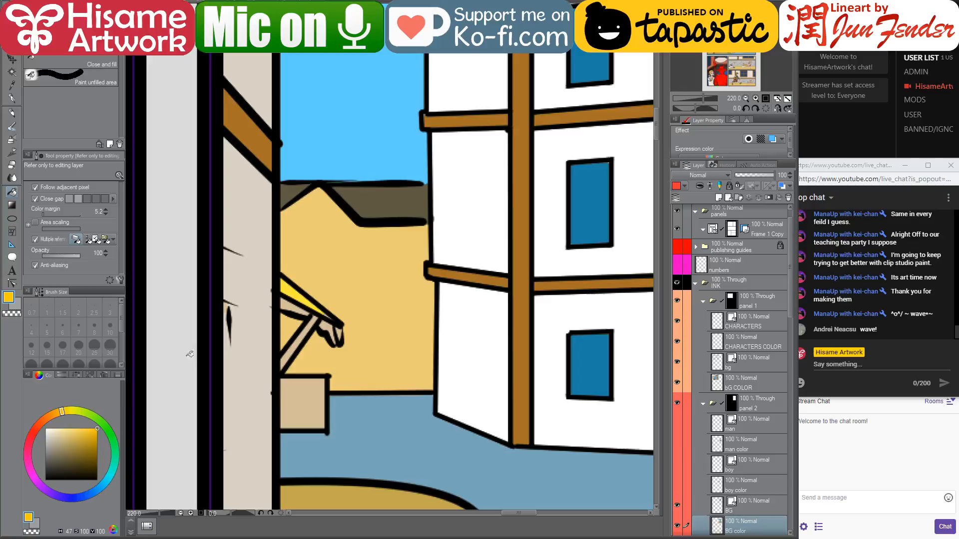
click(303, 292)
- Colour the distant stall awning's stripes and fringe with the yellow sampled from panel 1's striped awning and the white building's wall colour
scroll(305, 292, down, 5)
scroll(321, 269, down, 3)
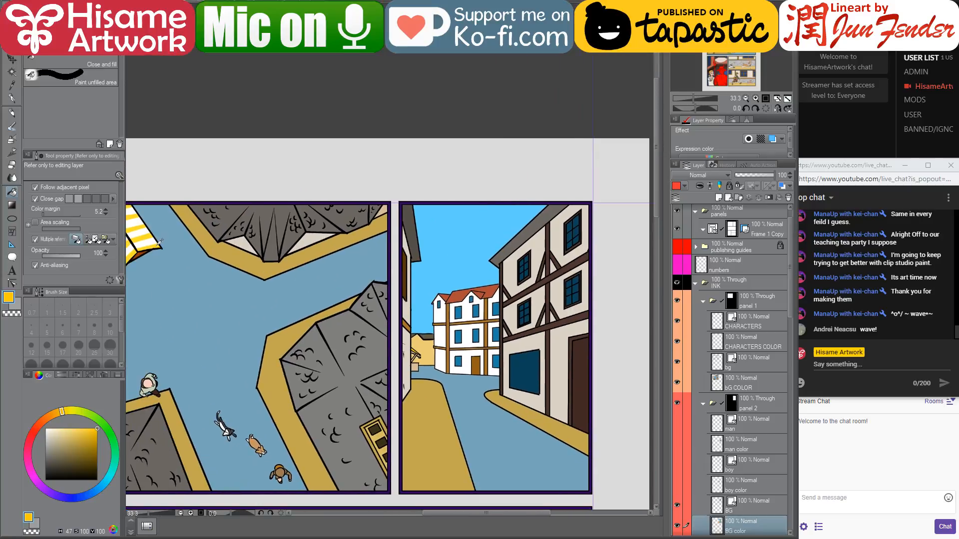
alt+click(159, 243)
scroll(407, 339, up, 5)
scroll(402, 378, up, 1)
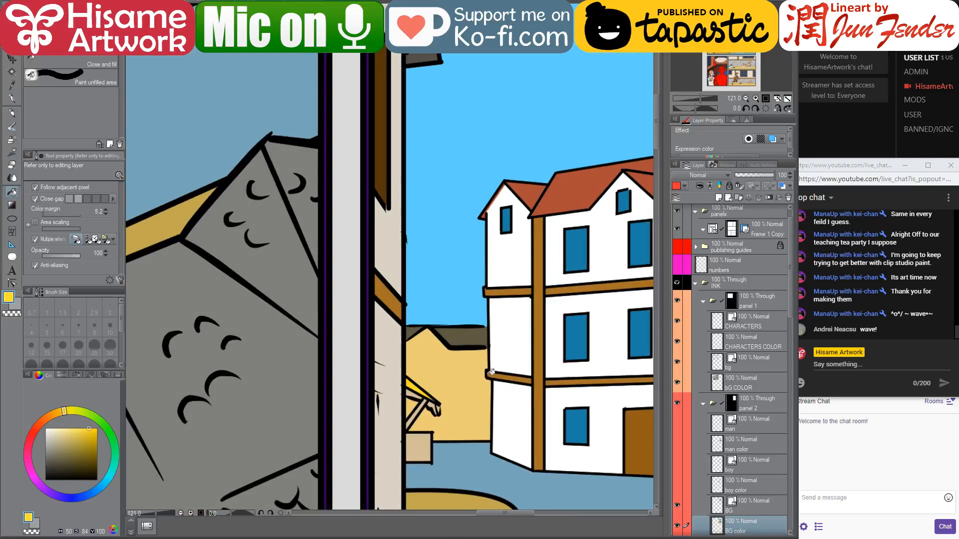
alt+click(504, 342)
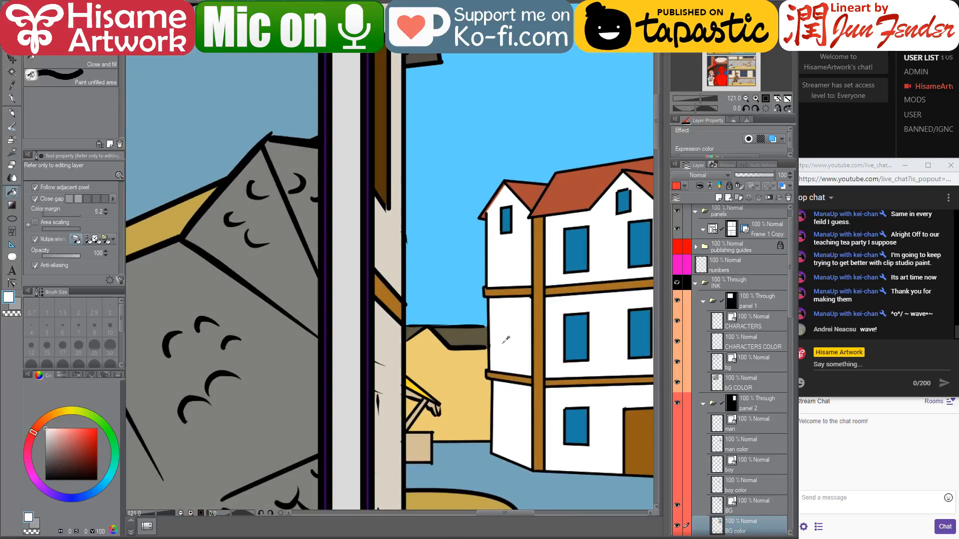
alt+click(418, 385)
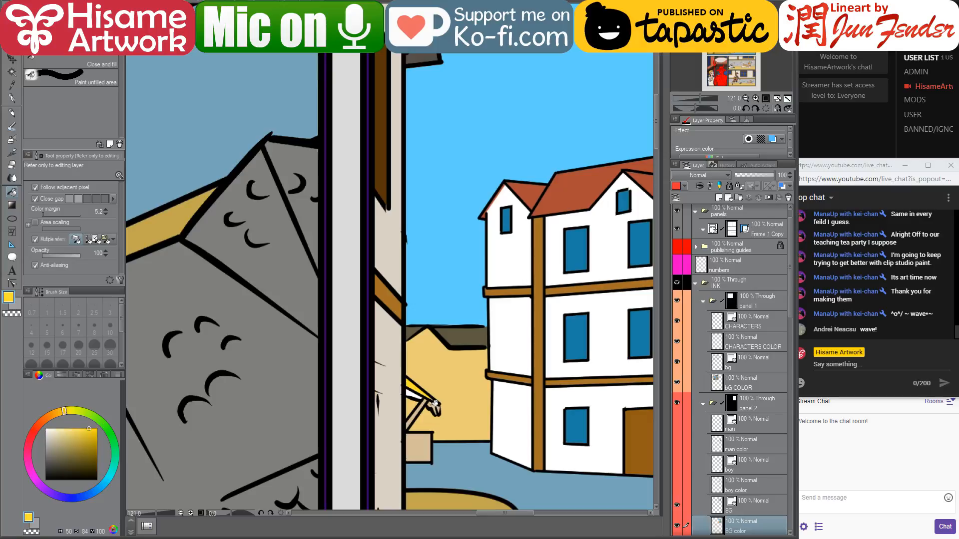
click(433, 406)
alt+click(416, 392)
alt+click(419, 386)
- Fill the stall's crate and support post with a reddish brown sampled from panel 1
drag(171, 188, 560, 218)
drag(196, 192, 617, 199)
alt+click(230, 73)
drag(555, 173, 225, 148)
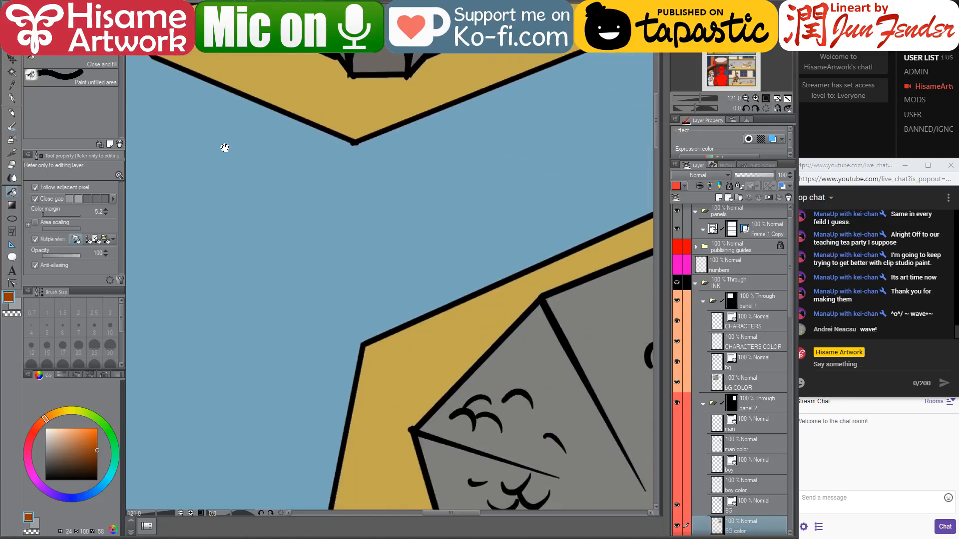
drag(432, 384, 222, 178)
drag(581, 305, 433, 246)
click(402, 323)
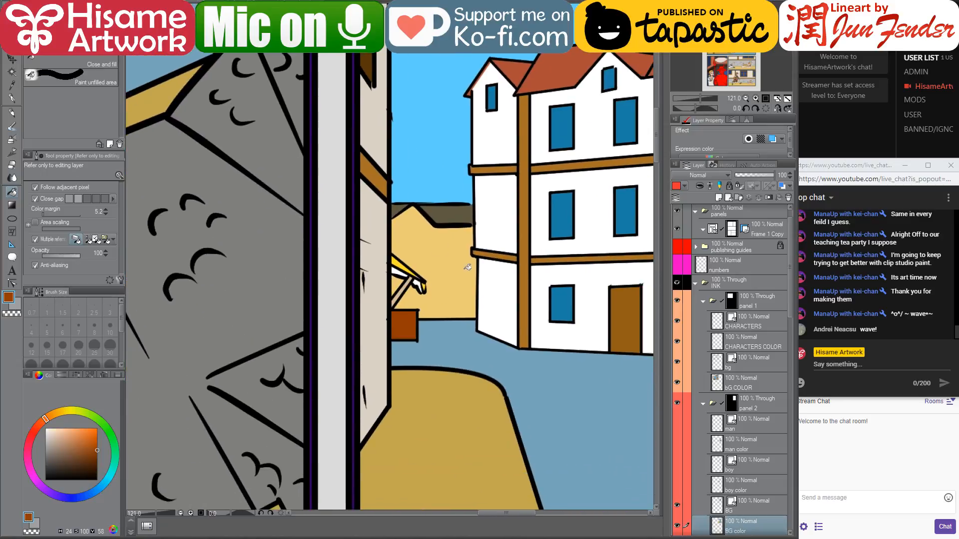
scroll(466, 268, up, 2)
click(407, 284)
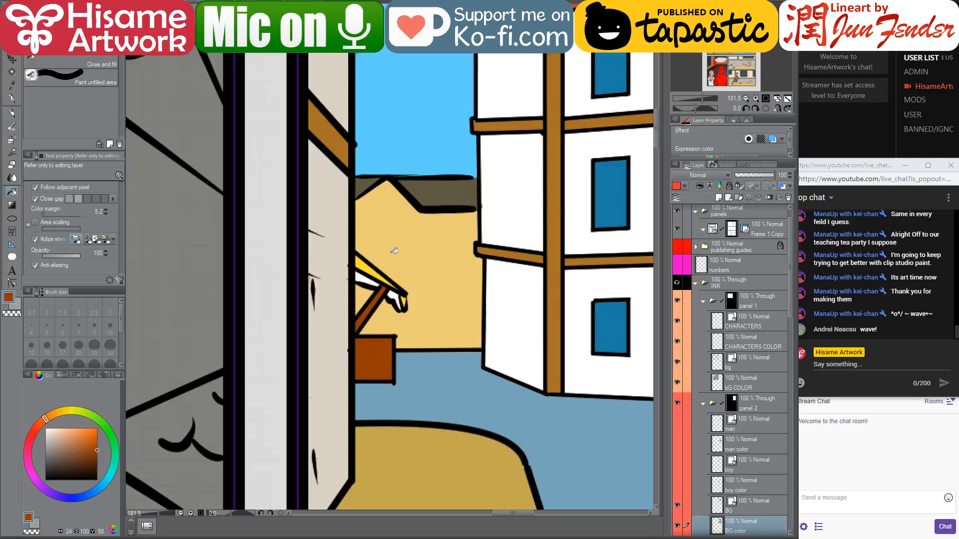
- Swap the stall awning's stripe colours, making the upper stripe white and the lower stripe and fringe yellow
alt+click(368, 264)
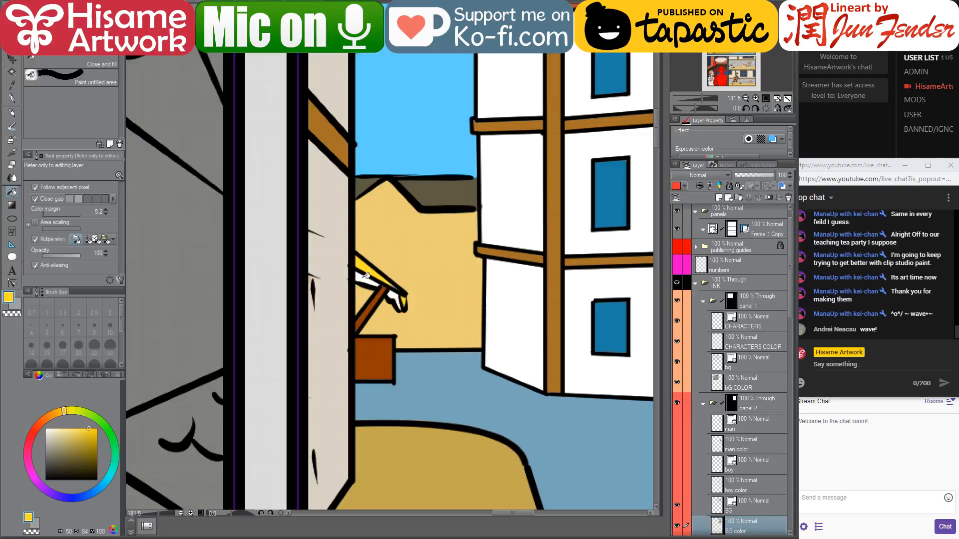
alt+click(394, 293)
click(392, 277)
alt+click(407, 298)
click(395, 295)
alt+click(379, 272)
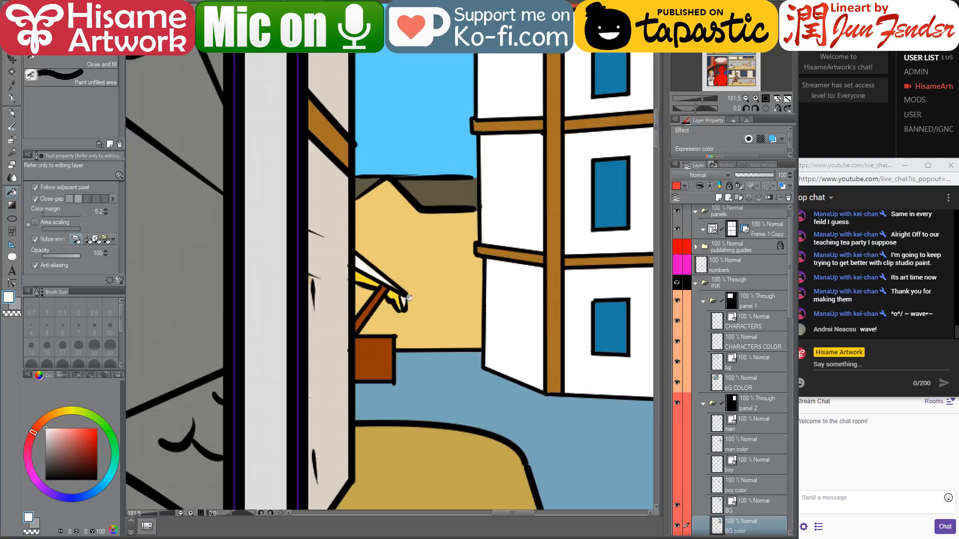
- Show the man and boy line art and colour layers again in panel 2
scroll(436, 337, down, 2)
scroll(436, 338, down, 3)
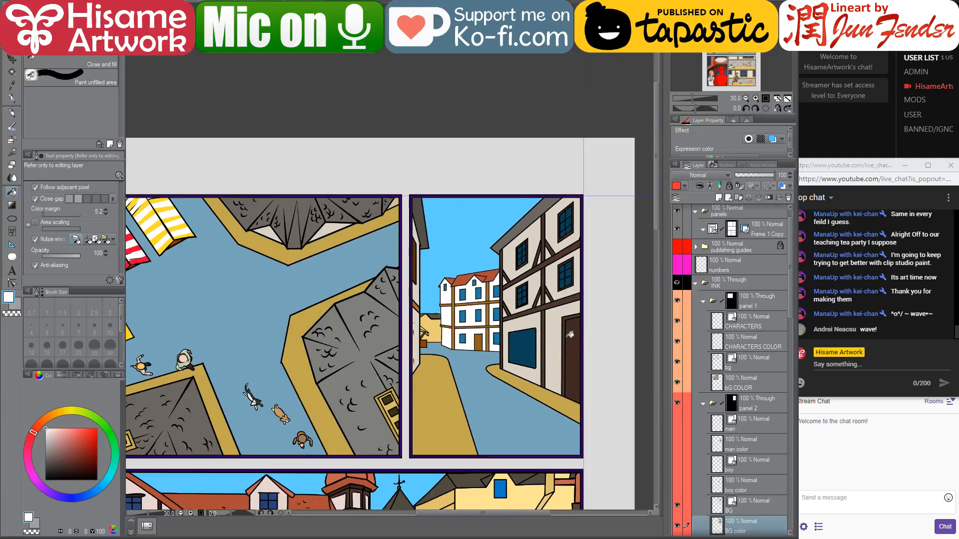
scroll(516, 332, up, 1)
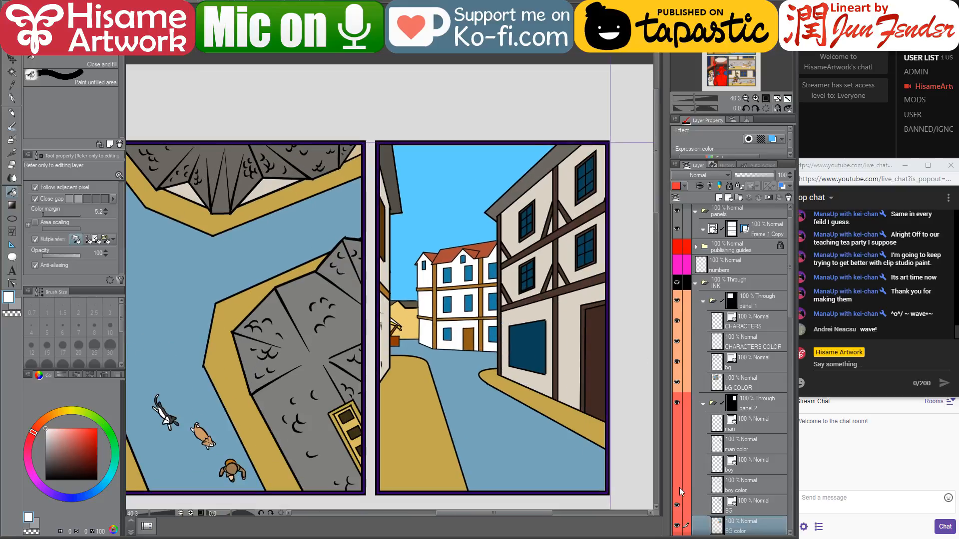
drag(678, 486, 680, 424)
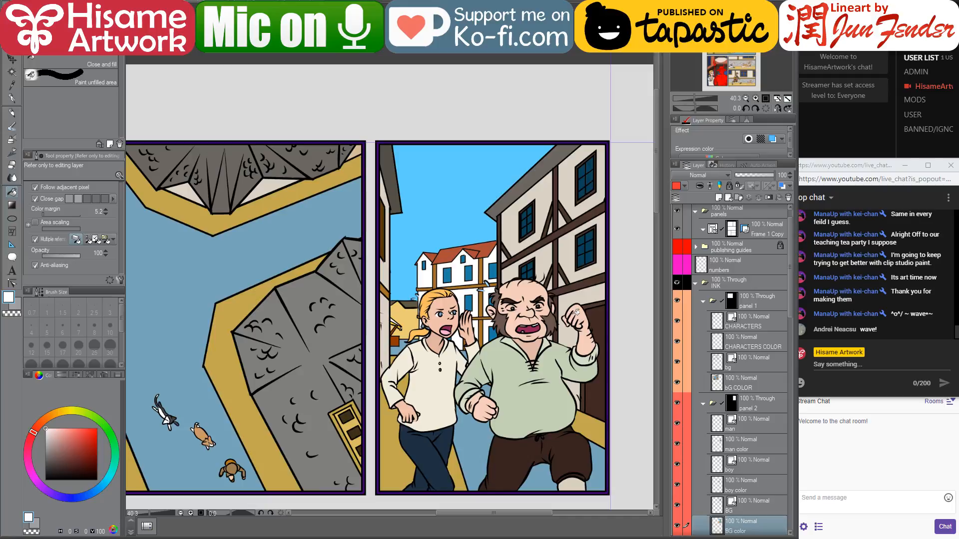
- Review the flat colours across all the page's panels
scroll(574, 312, down, 2)
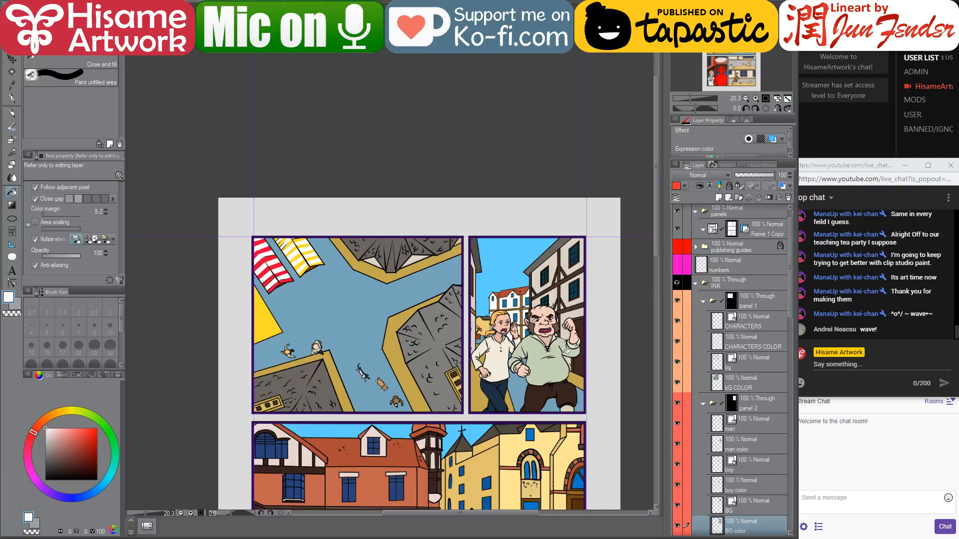
drag(588, 325, 597, 116)
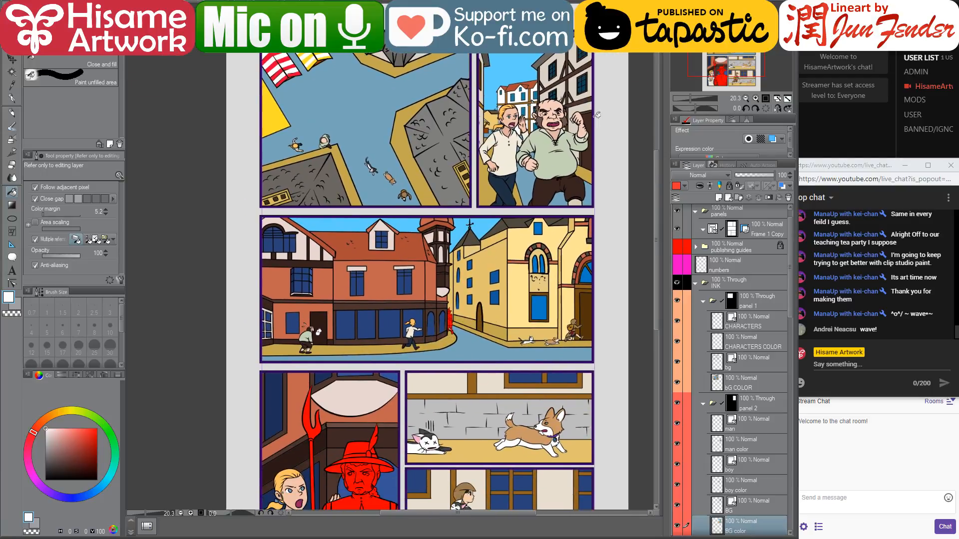
click(13, 61)
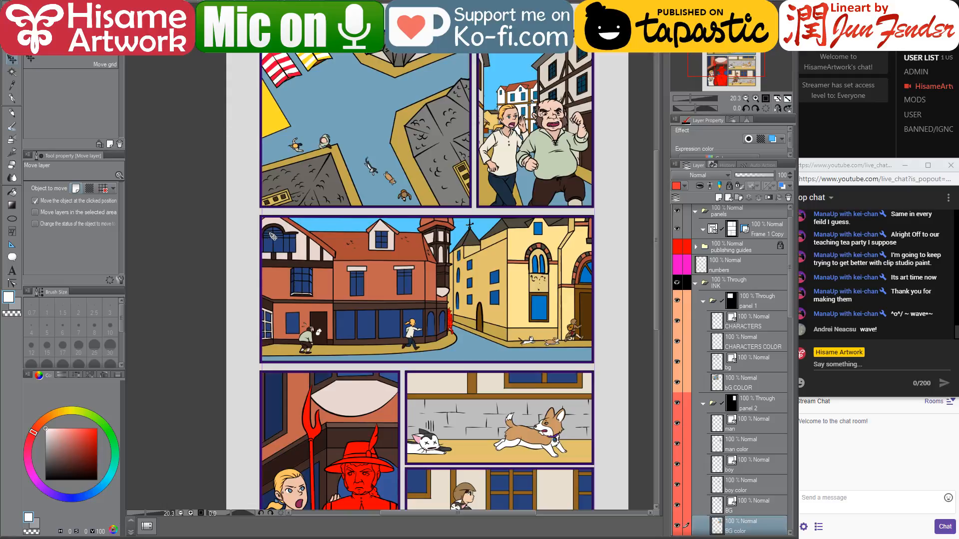
drag(382, 234, 365, 238)
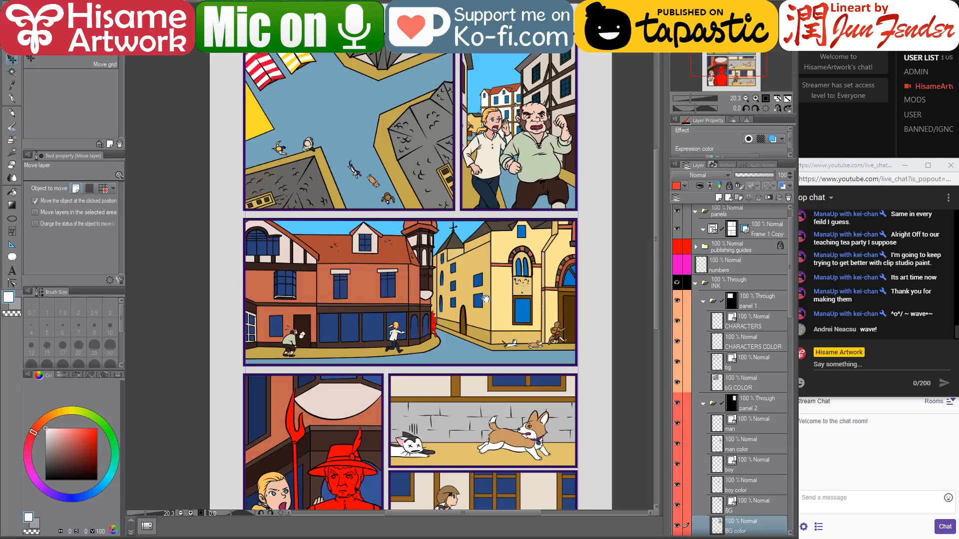
scroll(479, 295, down, 1)
scroll(483, 267, down, 3)
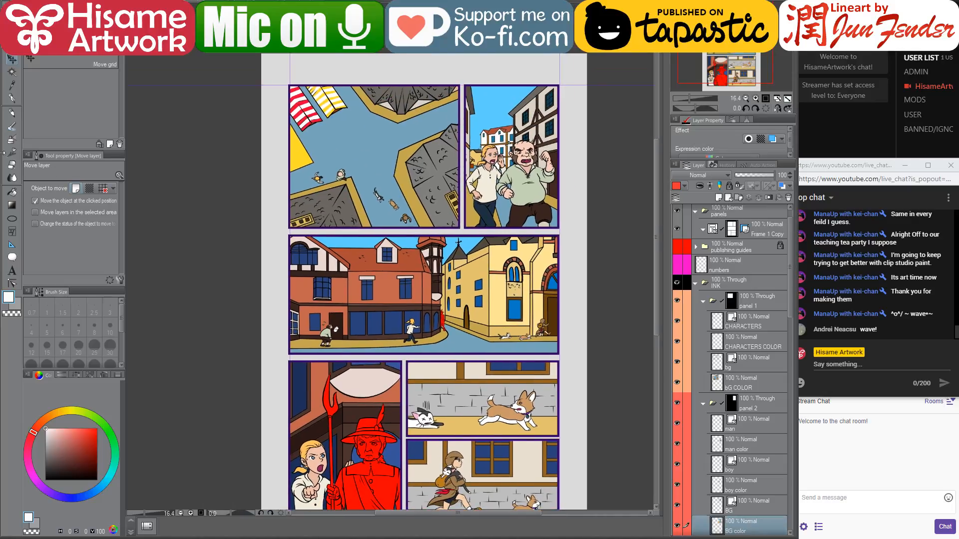
click(12, 98)
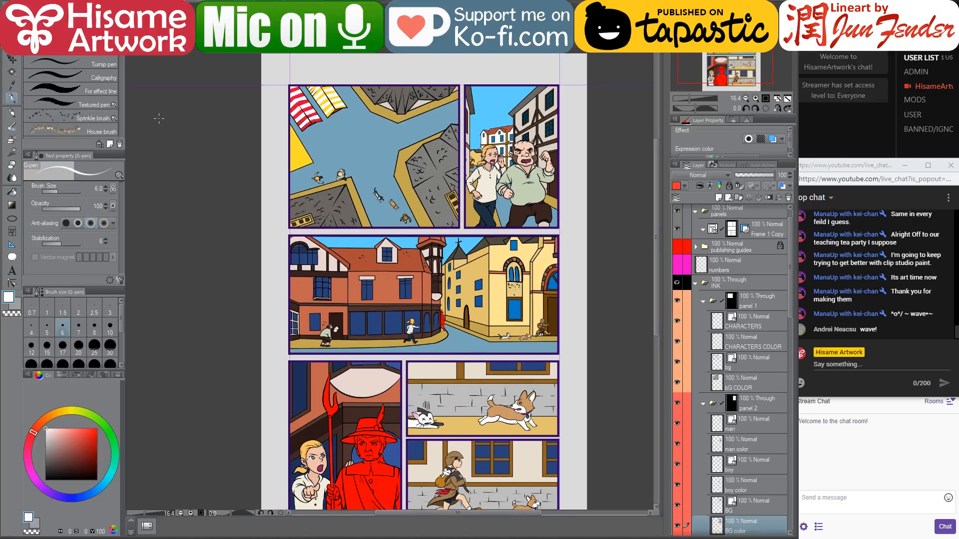
click(15, 60)
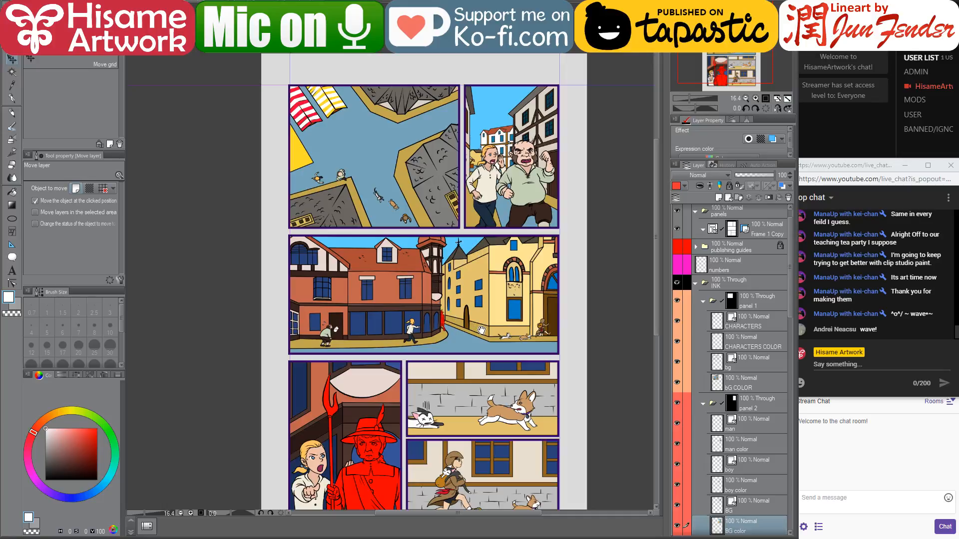
drag(486, 337, 476, 312)
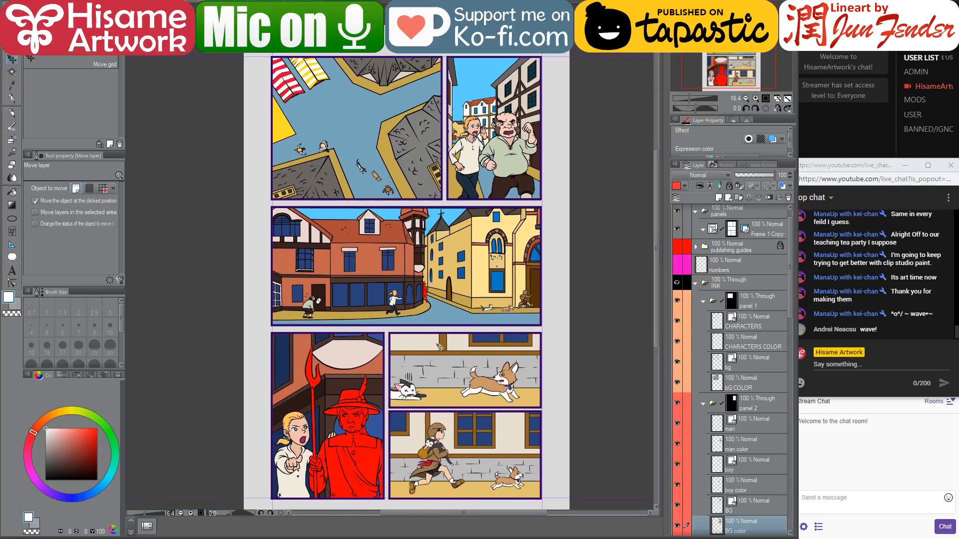
- Make panel 4's background colour layer, Layer 1, active and sample the dark window blue from panel 3's red building for filling
key(o)
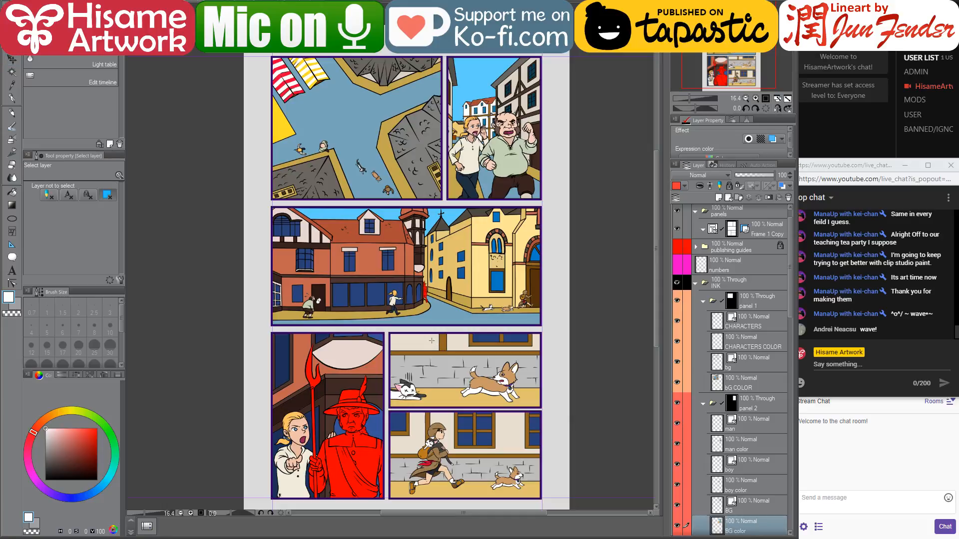
click(433, 342)
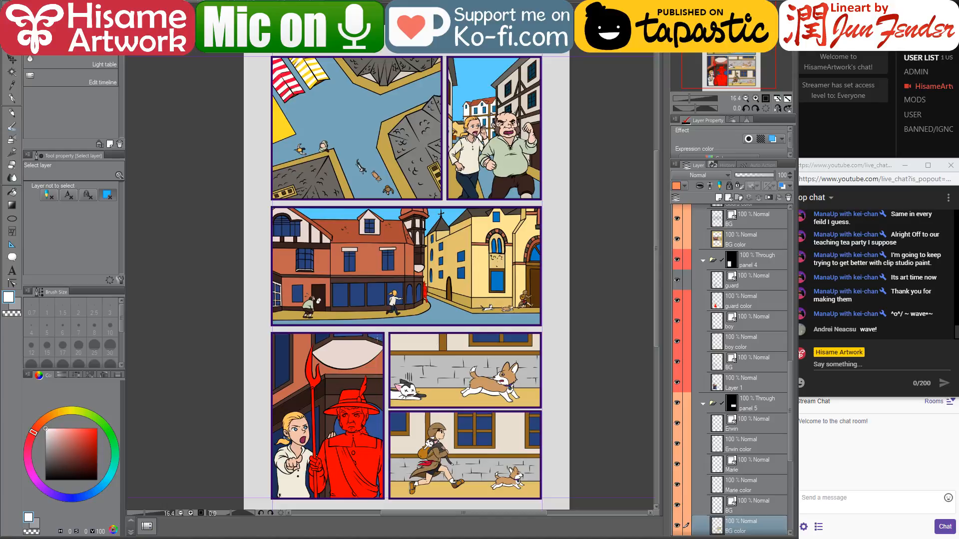
scroll(377, 339, up, 5)
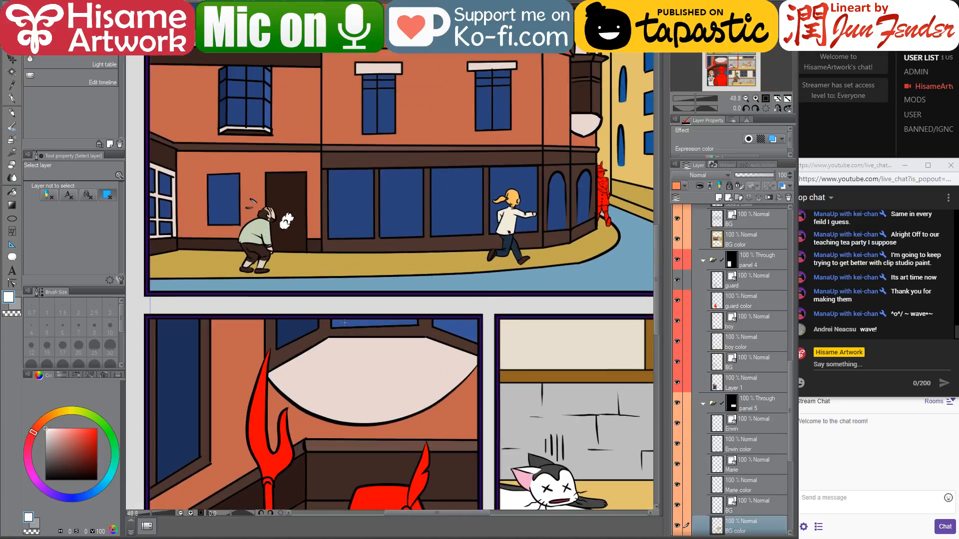
click(345, 323)
click(12, 193)
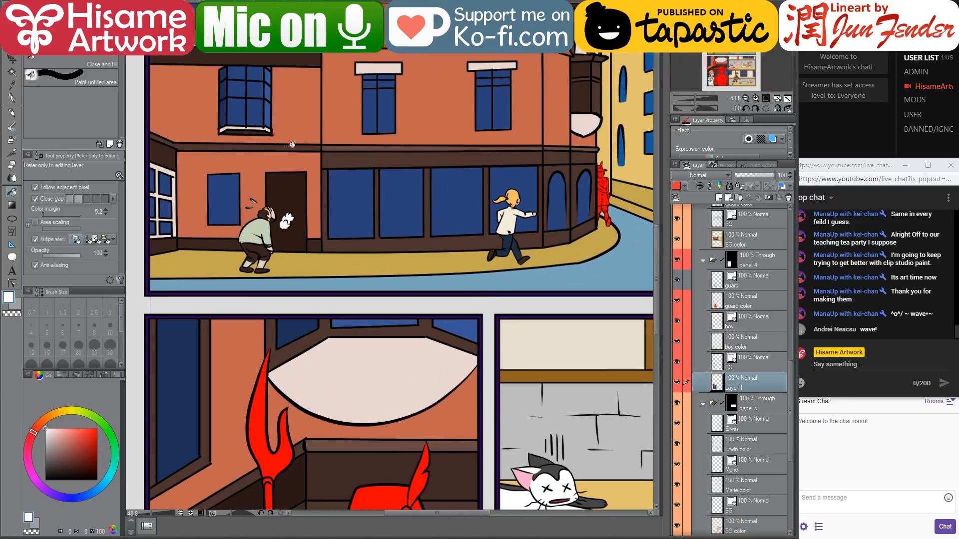
alt+click(258, 111)
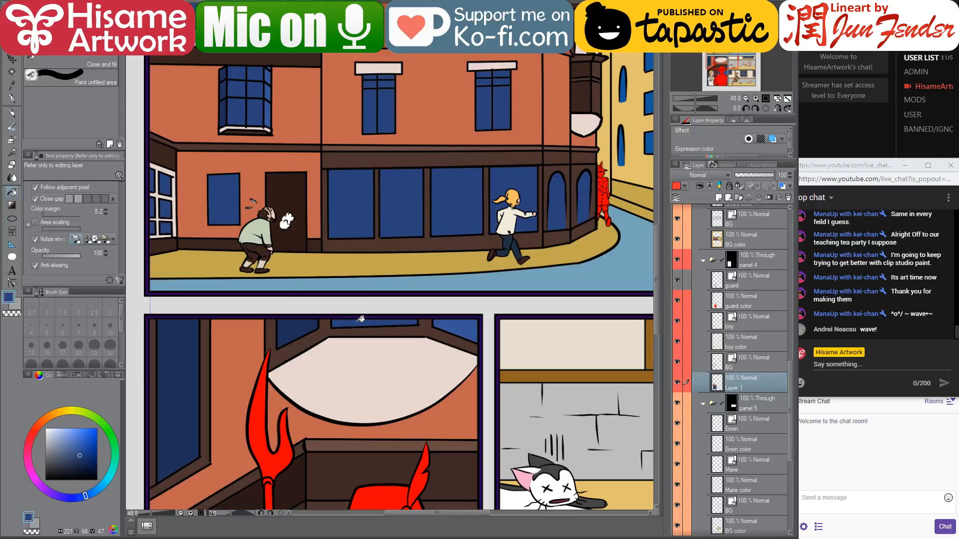
key(ctrl+0)
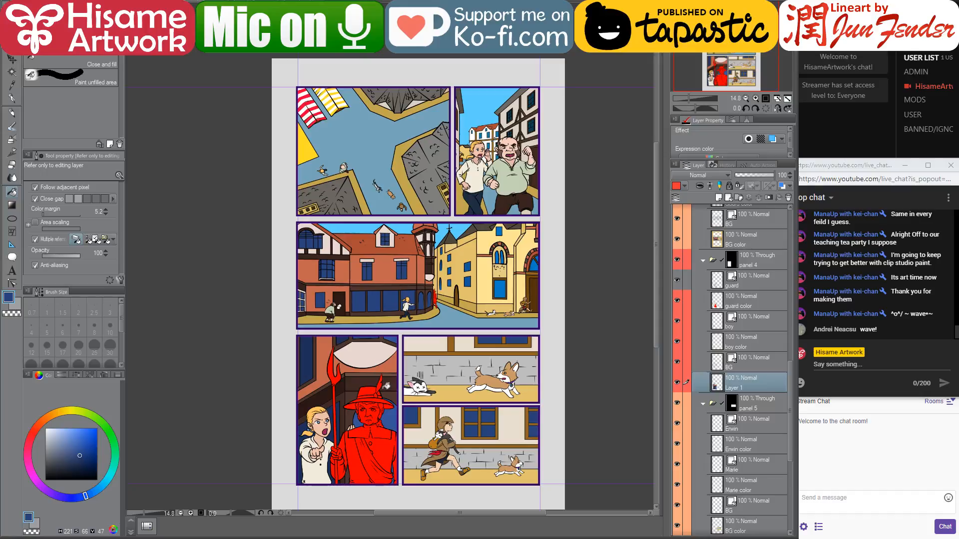
- Examine the flat colours in the lower panels, especially panel 4, for figures that still need colouring
click(15, 98)
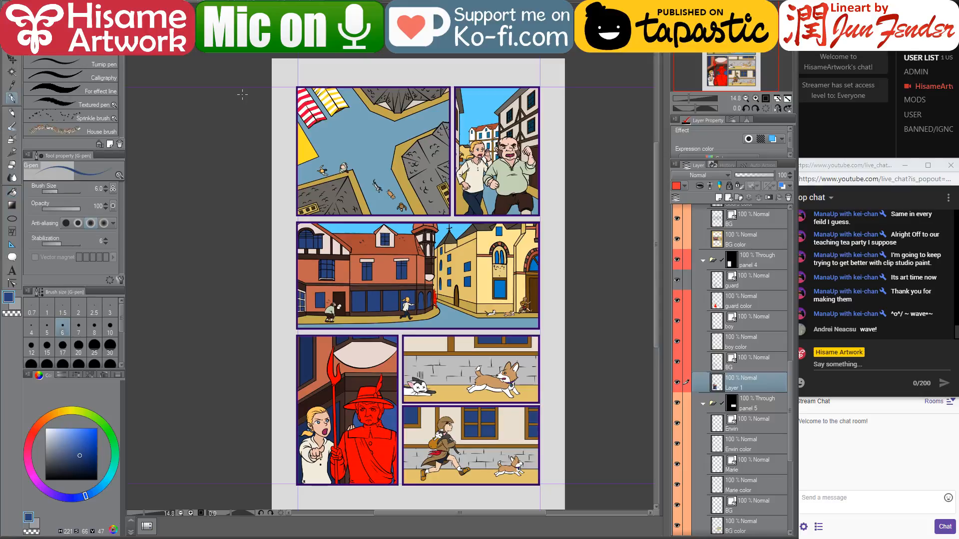
drag(355, 141, 338, 144)
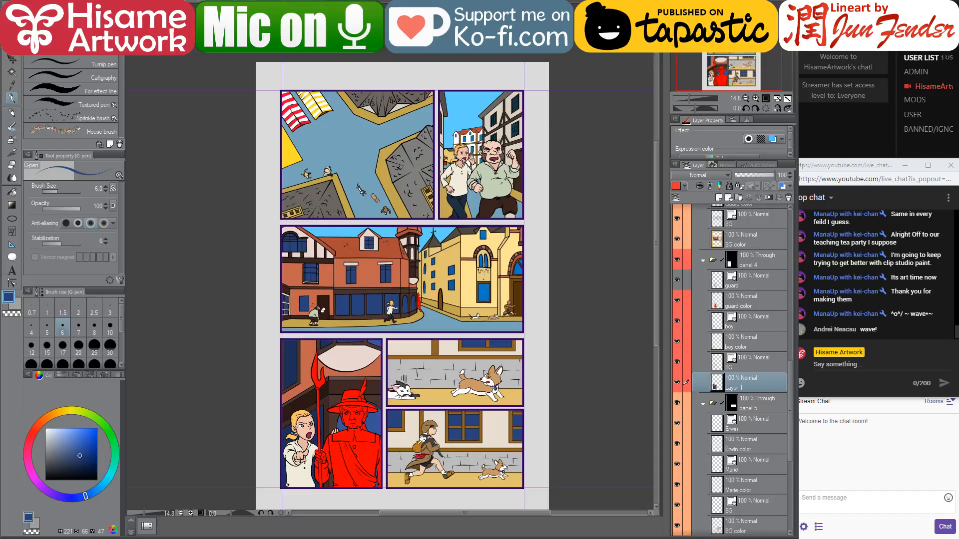
scroll(437, 437, up, 3)
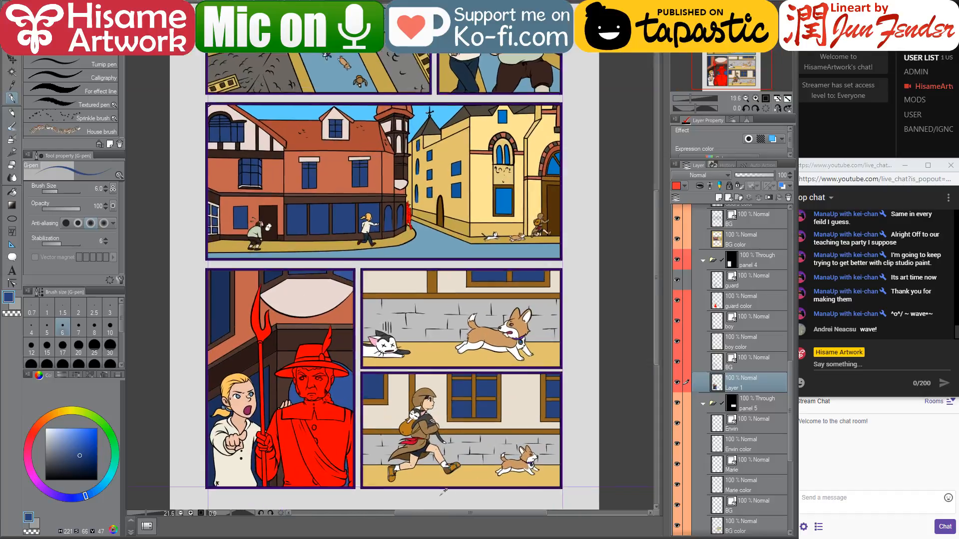
scroll(448, 474, down, 2)
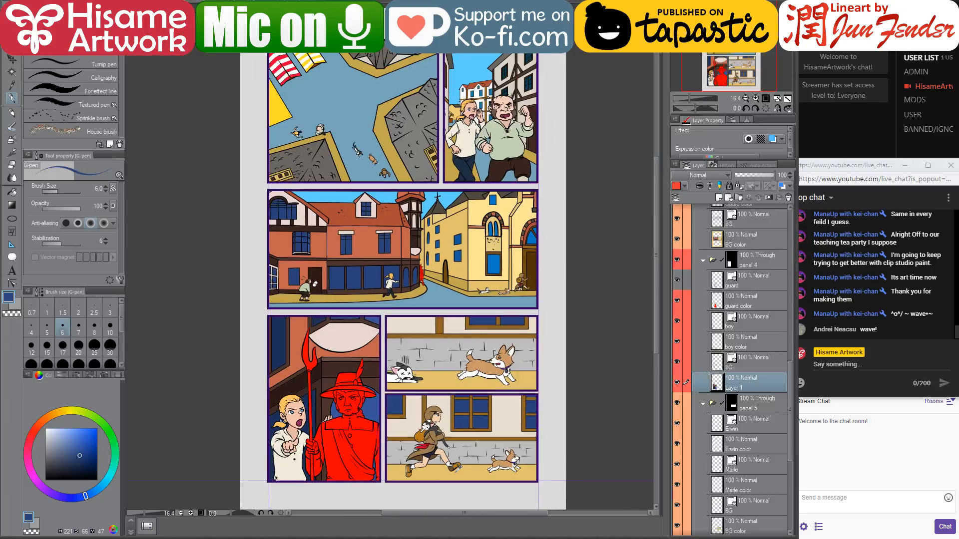
scroll(337, 436, up, 1)
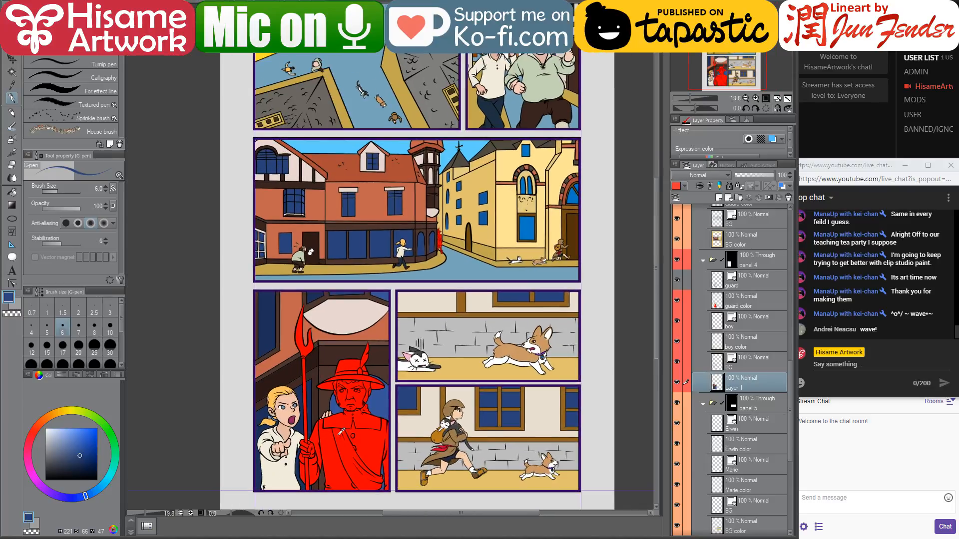
scroll(352, 448, up, 1)
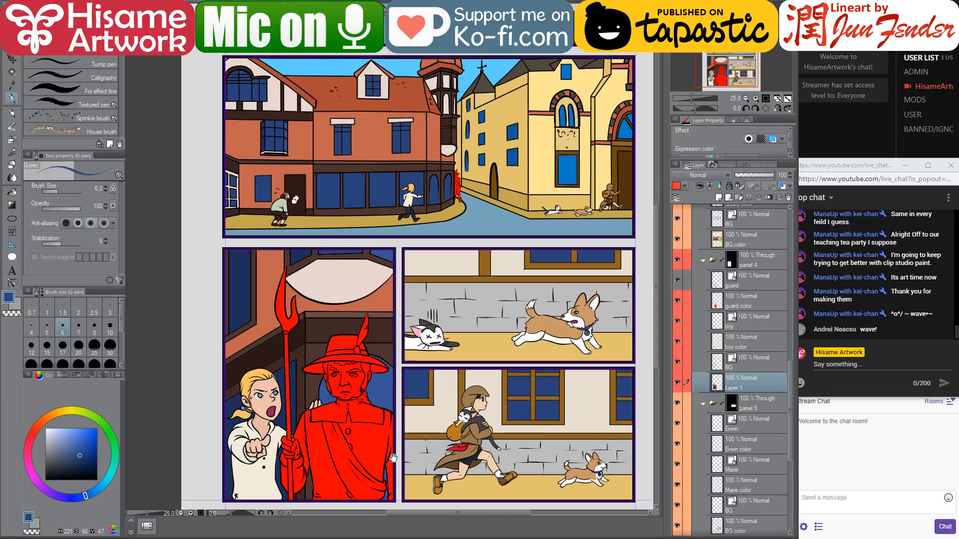
drag(393, 458, 349, 438)
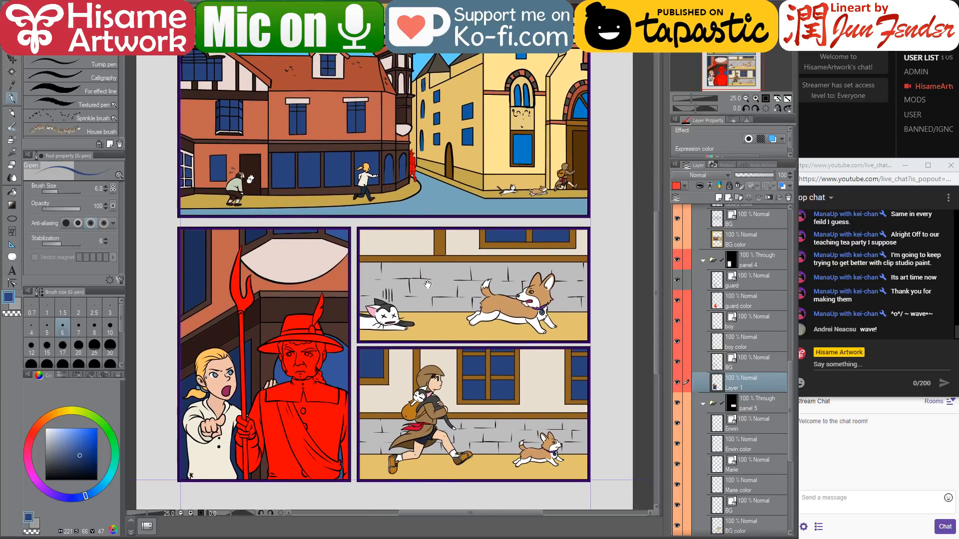
mouse_move(428, 285)
mouse_down()
mouse_move(509, 521)
mouse_move(460, 397)
mouse_move(435, 286)
mouse_move(440, 294)
mouse_up()
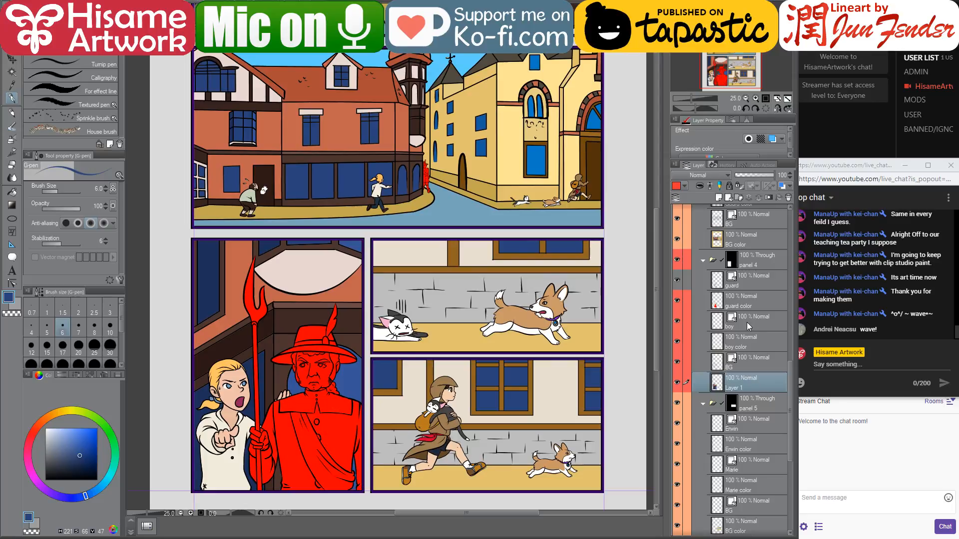
- On panel 4's guard color layer, select the guard's red base and cover it in dark brown sampled from panel 3's door, using brush size 600
click(726, 303)
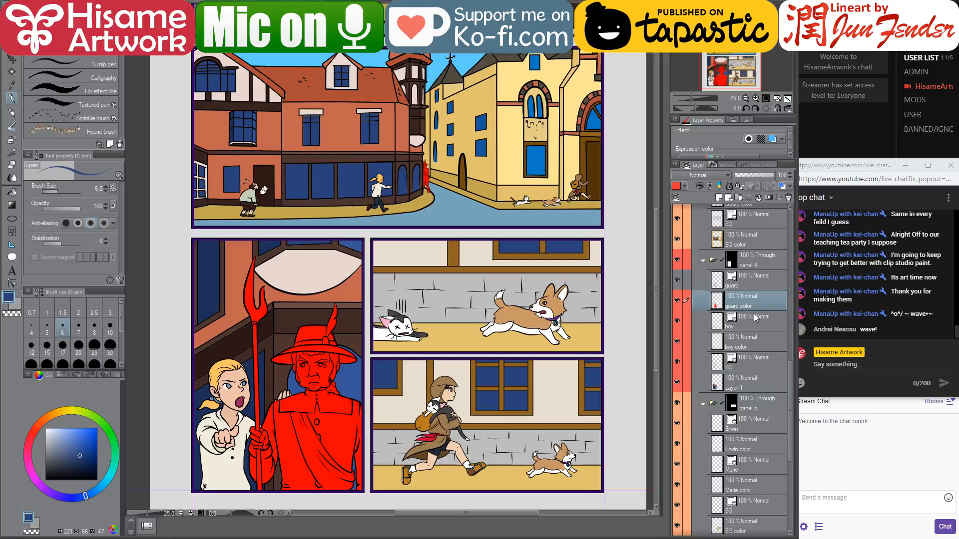
click(680, 299)
click(680, 299)
alt+click(269, 180)
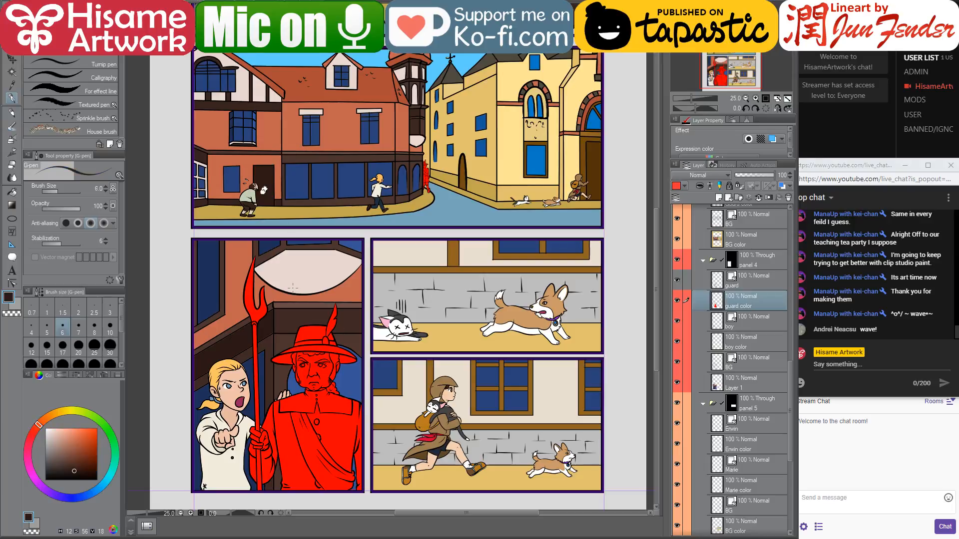
key(])
key(])
key(])
key(])
key(])
key(])
key(])
key(])
key(])
key(])
key(])
key(])
key(])
key(])
key(])
key(])
key(])
key(])
key(])
key(])
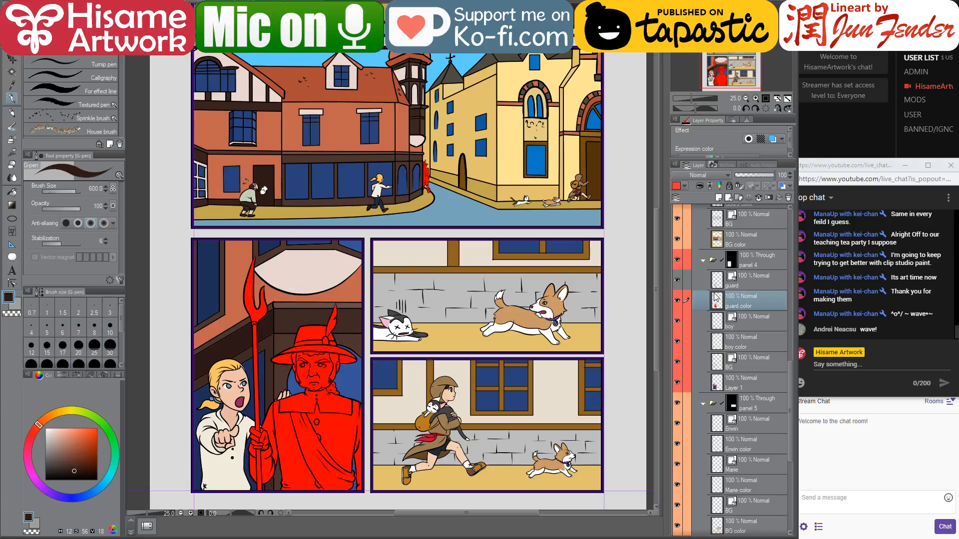
ctrl+click(716, 298)
drag(262, 279, 339, 445)
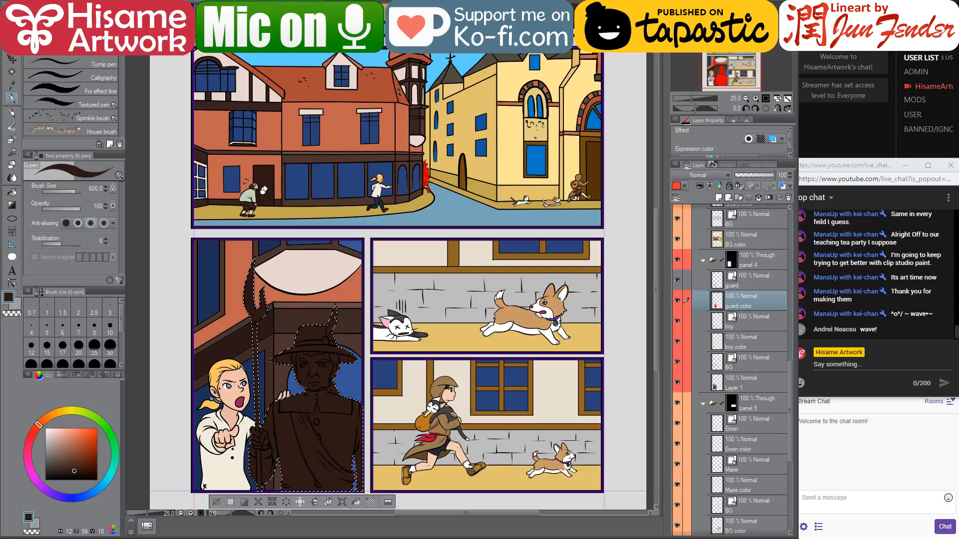
- Fill the guard's pitchfork head with light grey and its shaft with the orange-brown sampled from the bag in panel 6
scroll(200, 342, up, 2)
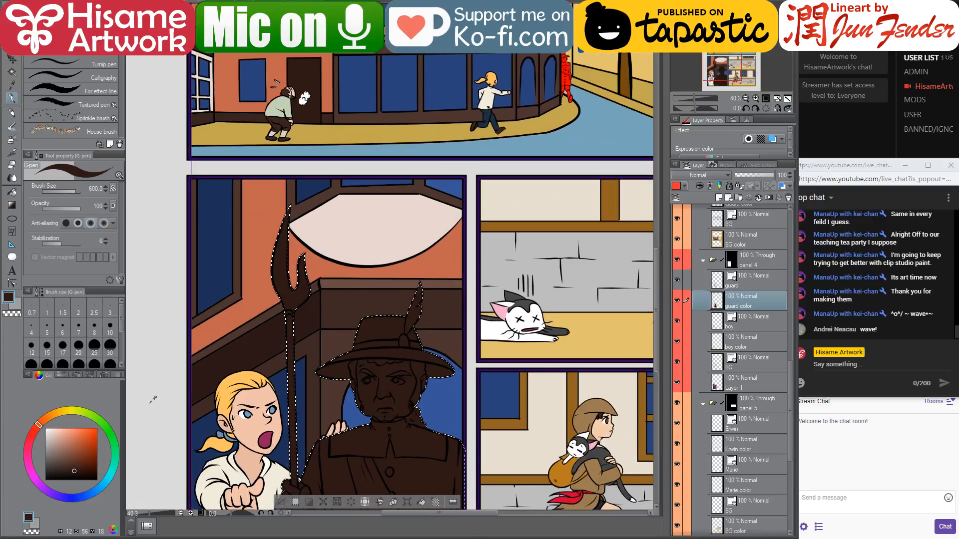
click(45, 446)
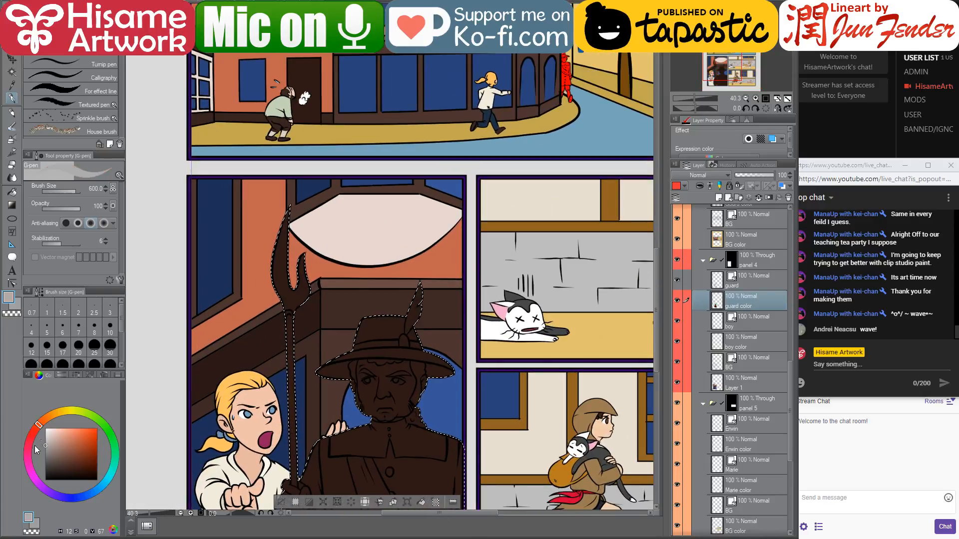
click(12, 192)
drag(317, 324, 289, 231)
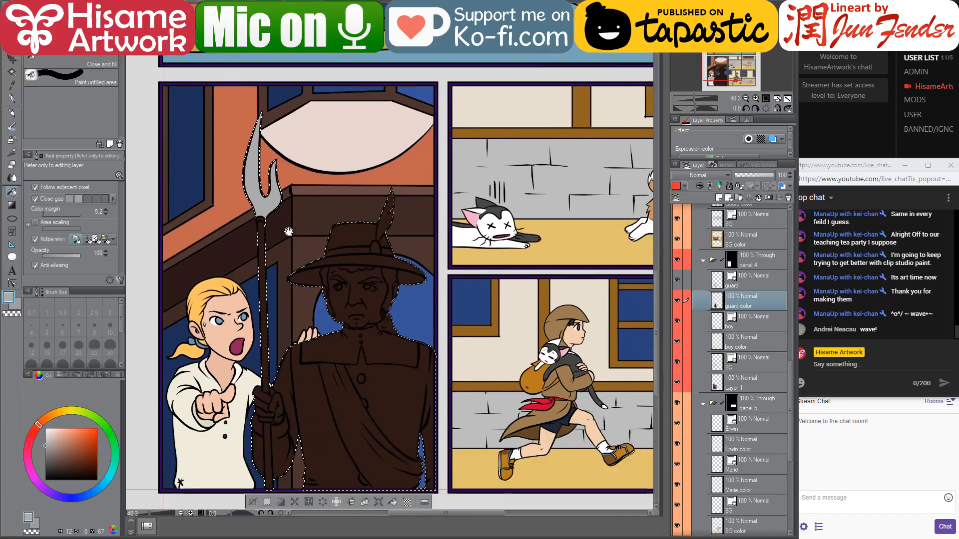
alt+click(535, 381)
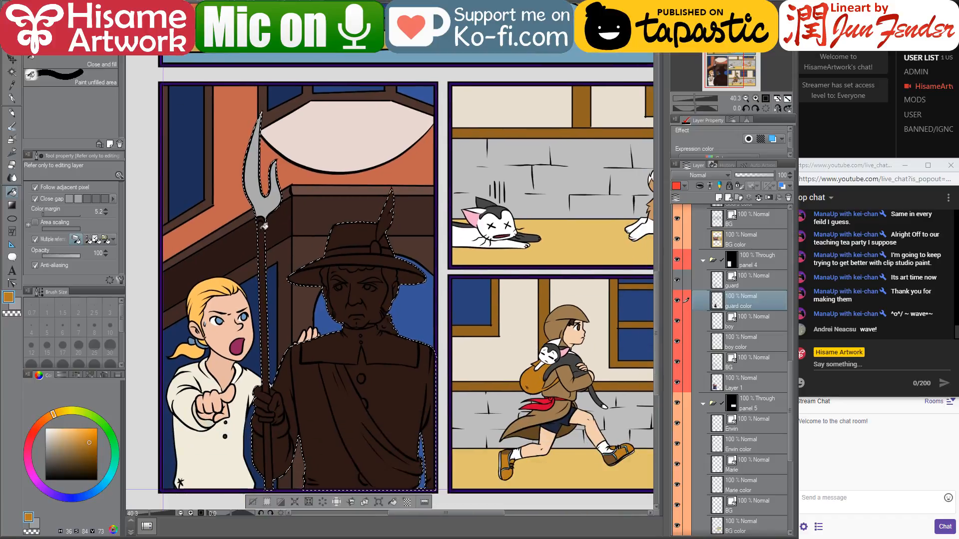
click(273, 452)
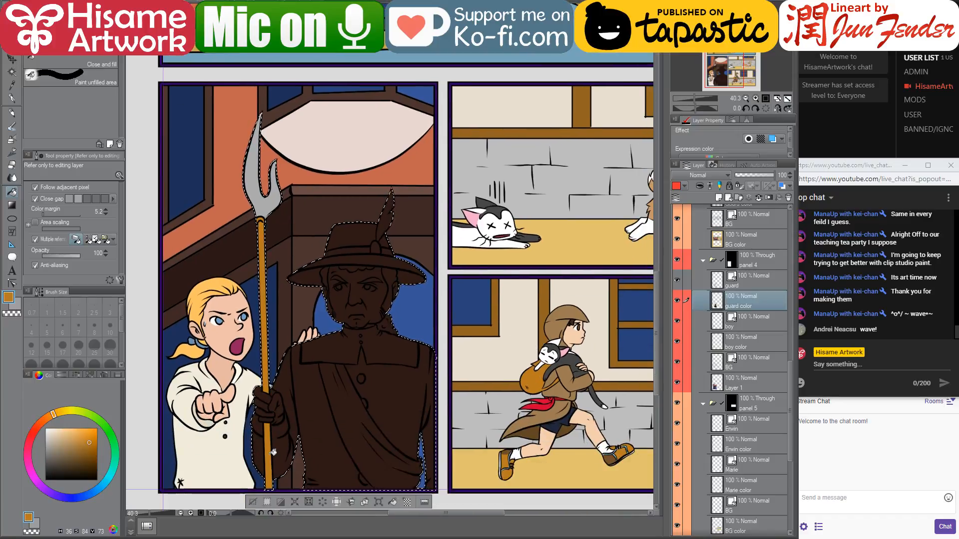
- Fill the guard's wide collar with pure white
click(70, 429)
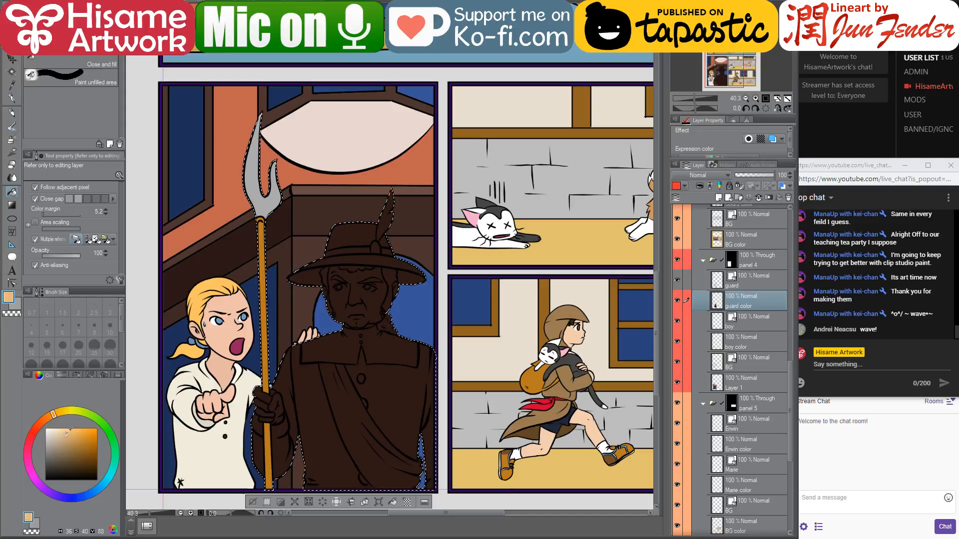
drag(66, 434, 45, 428)
click(350, 348)
key(ctrl+z)
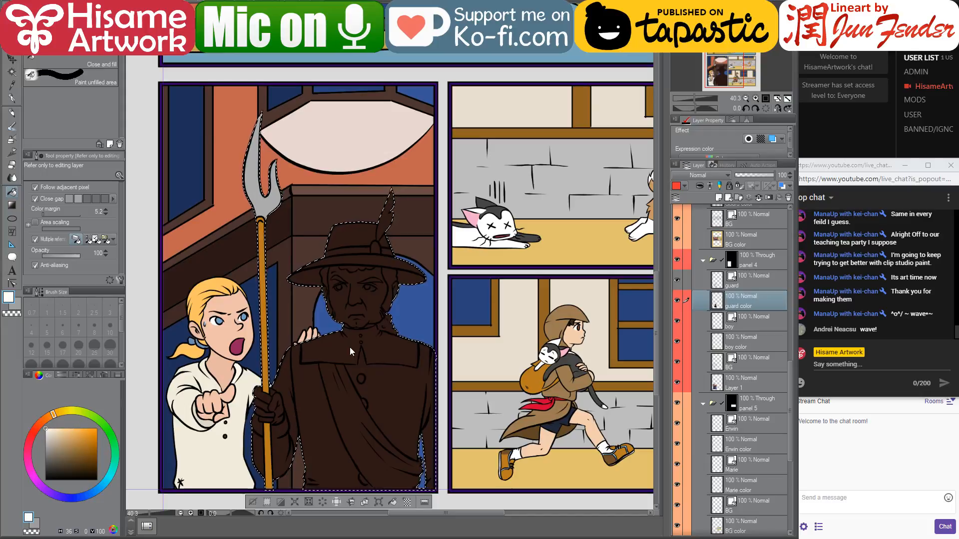
click(349, 347)
scroll(375, 304, up, 3)
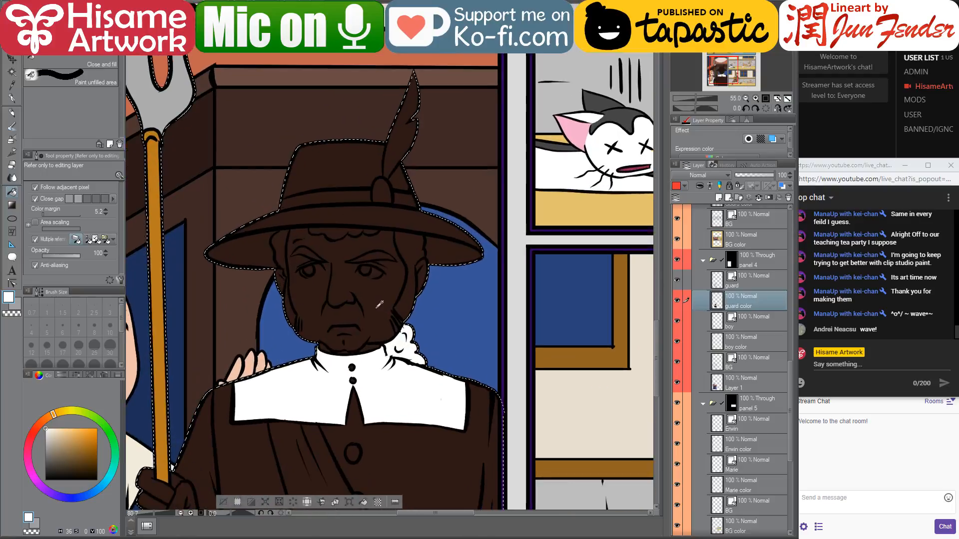
scroll(379, 303, up, 2)
click(12, 283)
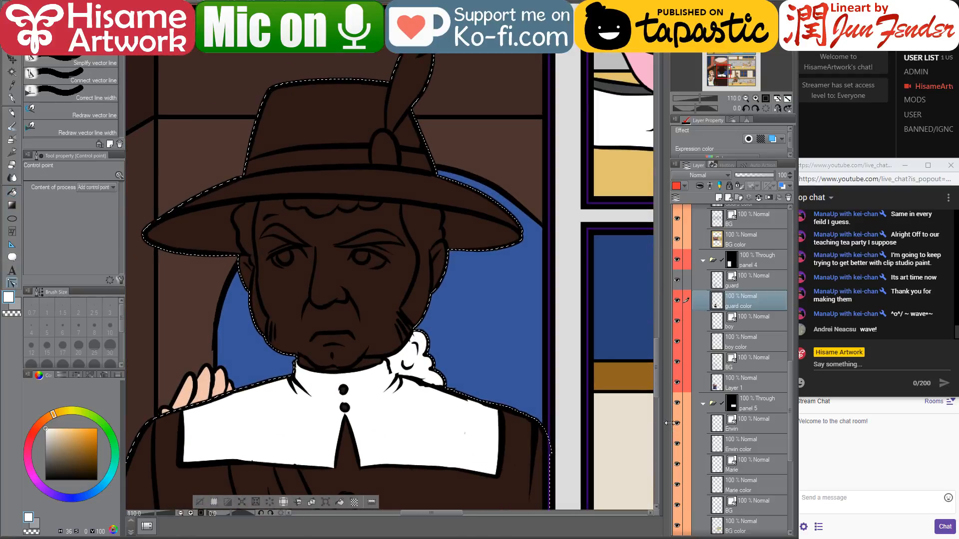
click(735, 282)
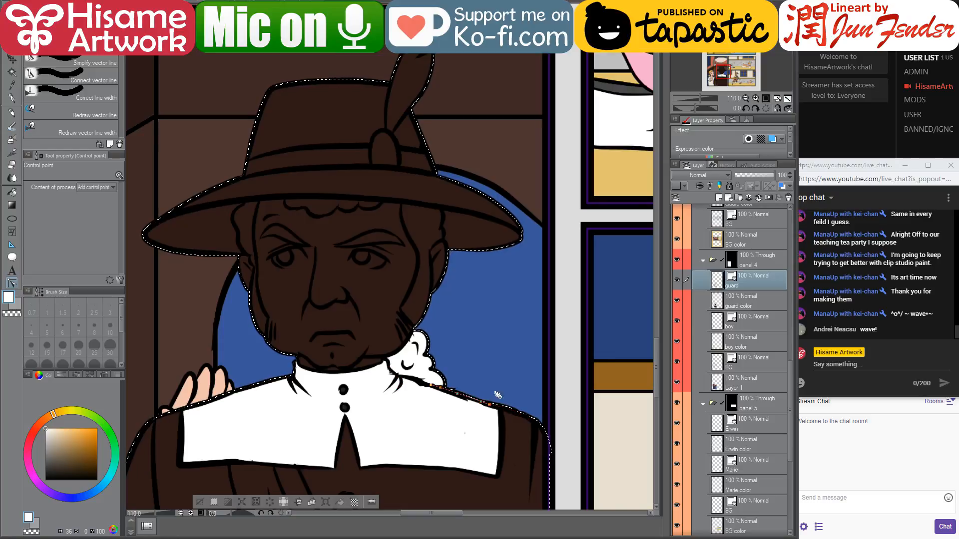
click(722, 301)
- Fill the guard's sideburns, side hair and fringe under the hat with medium grey at 62 brightness on the guard color layer
click(12, 193)
click(45, 460)
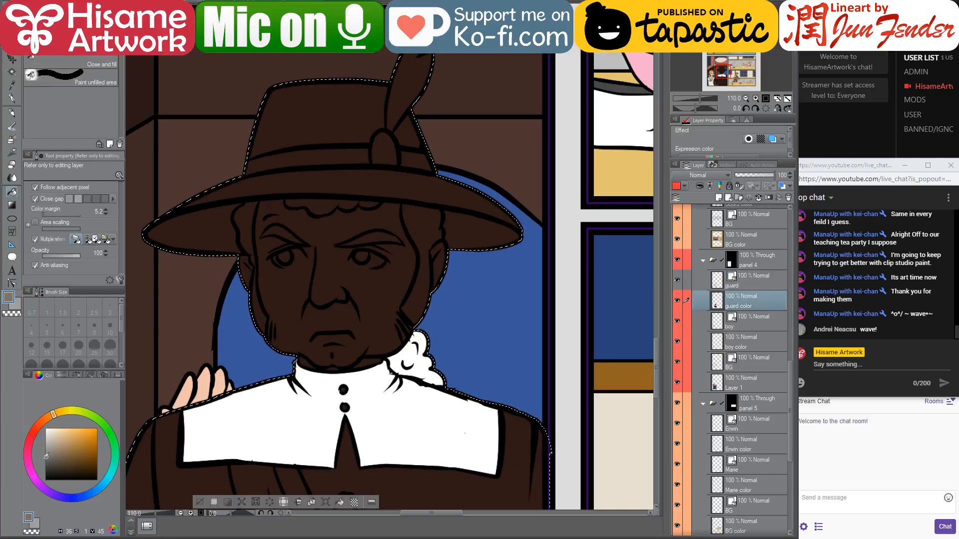
click(45, 448)
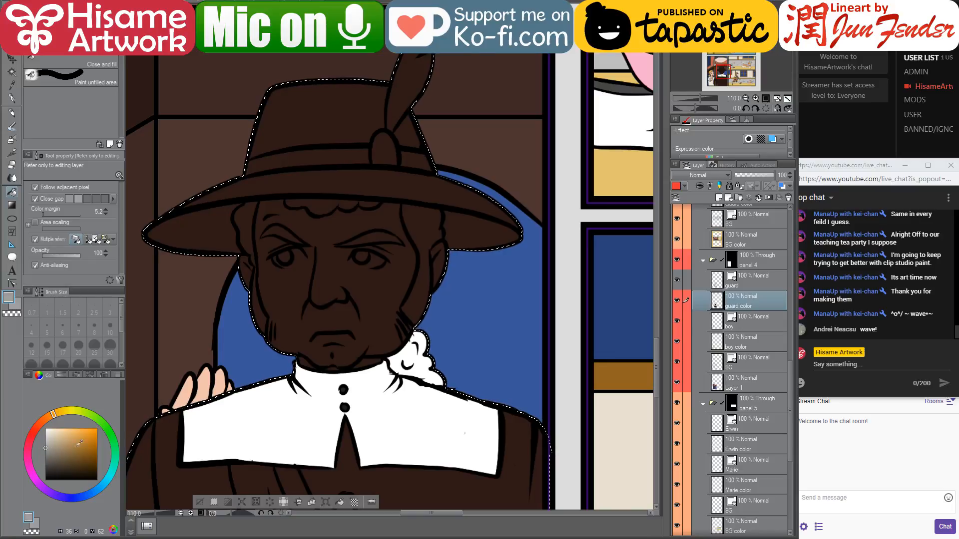
click(428, 293)
click(259, 292)
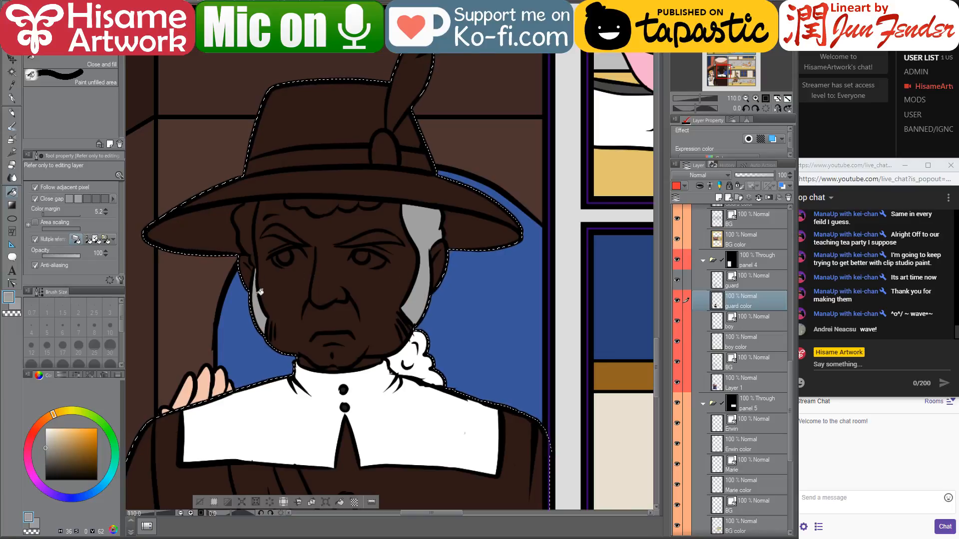
click(310, 206)
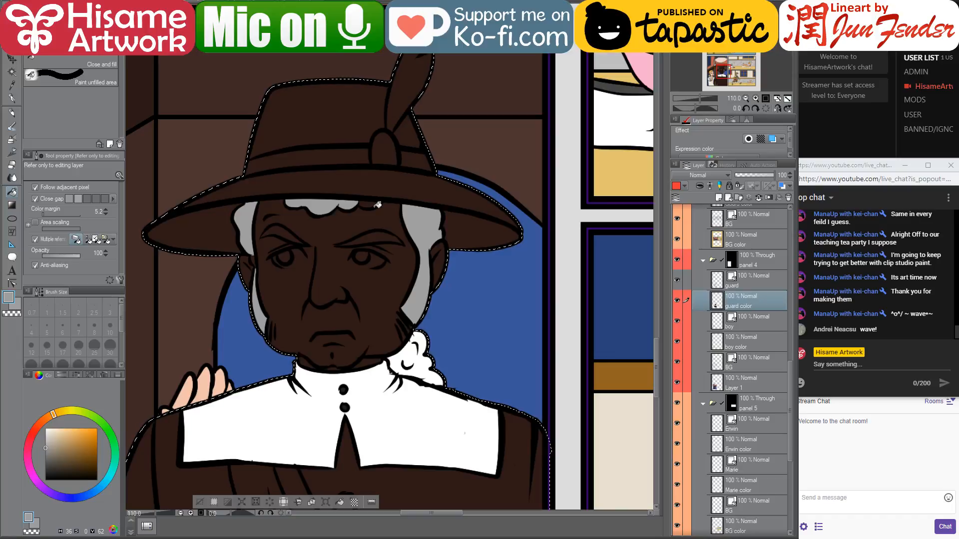
click(375, 202)
- Fill both of the guard's eyebrows with a darker grey at 34 brightness
click(46, 457)
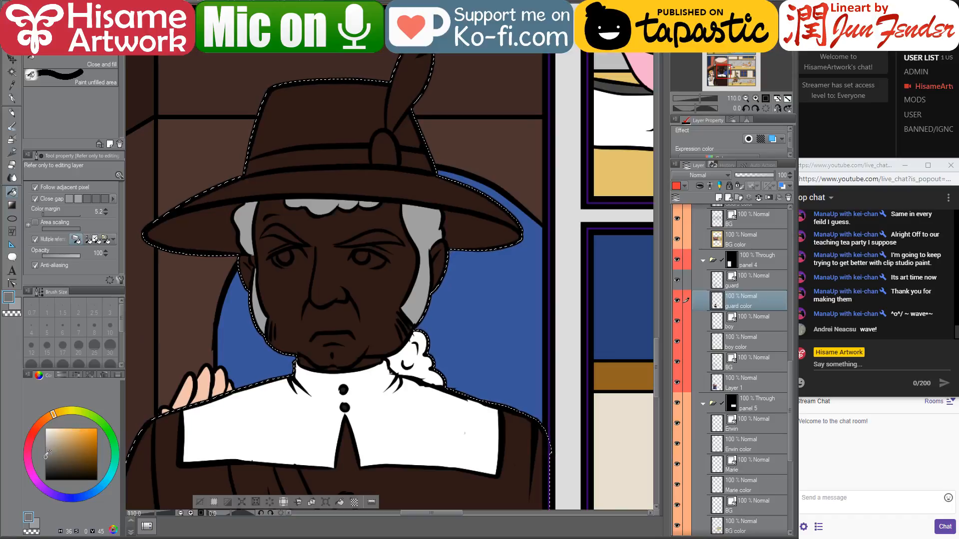
click(283, 229)
click(384, 238)
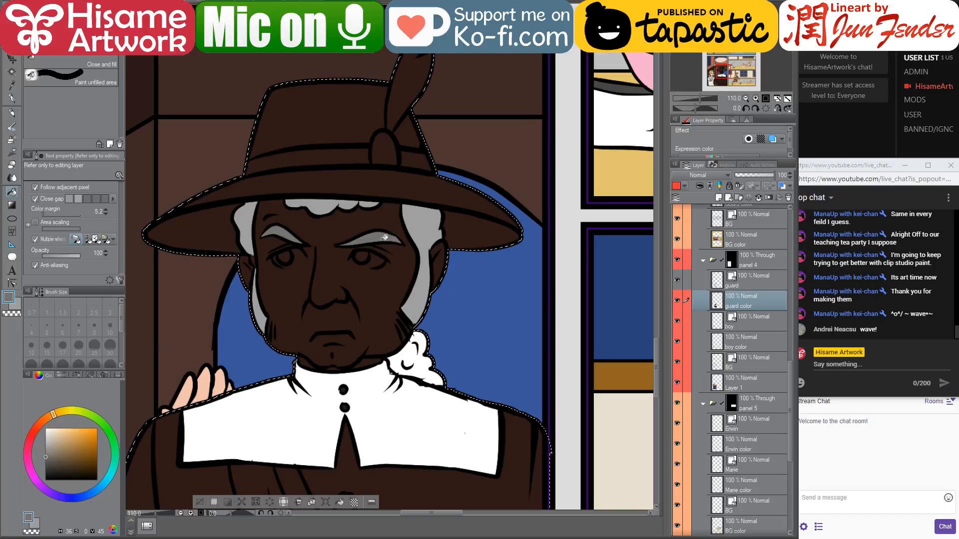
click(46, 462)
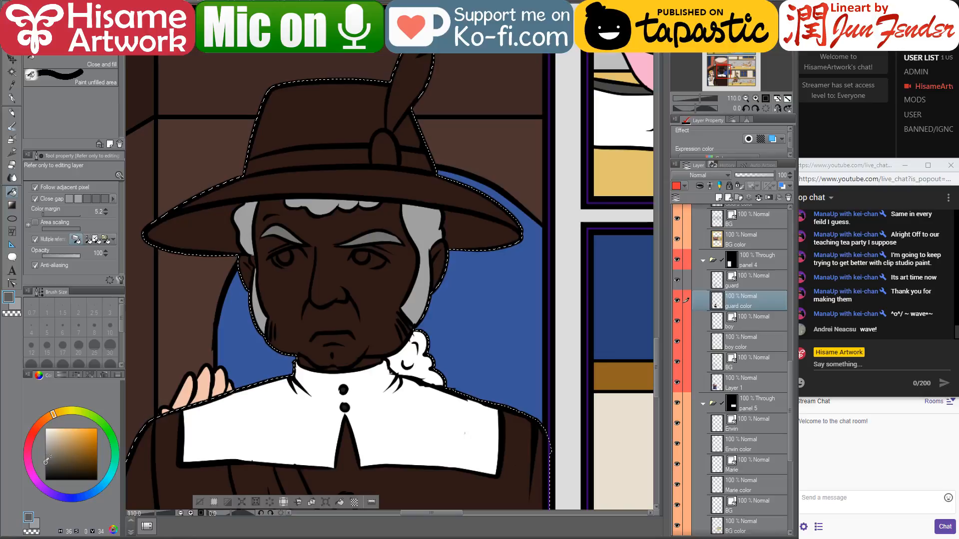
click(283, 229)
click(379, 235)
- Fill the guard's face with the skin tone sampled from the crouching man in panel 3
scroll(391, 395, down, 5)
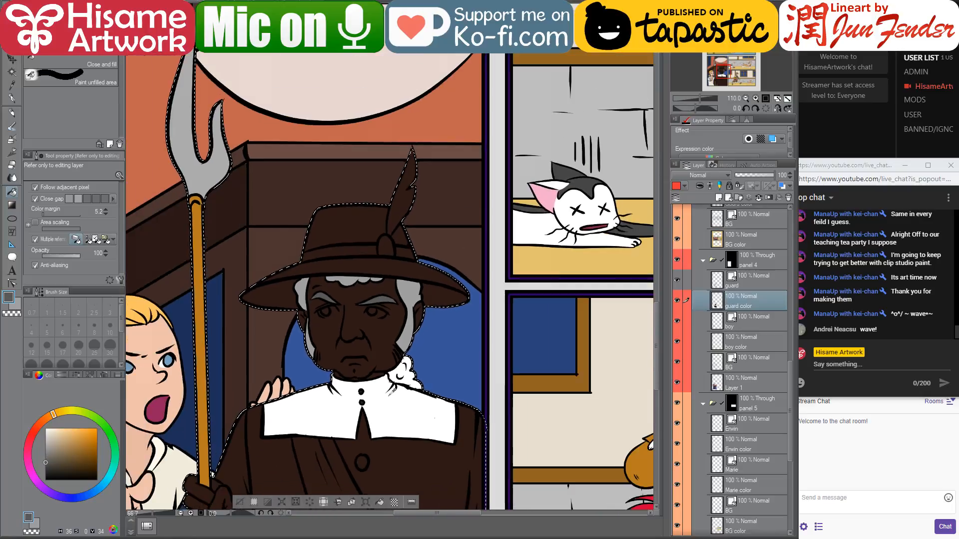
scroll(351, 158, up, 5)
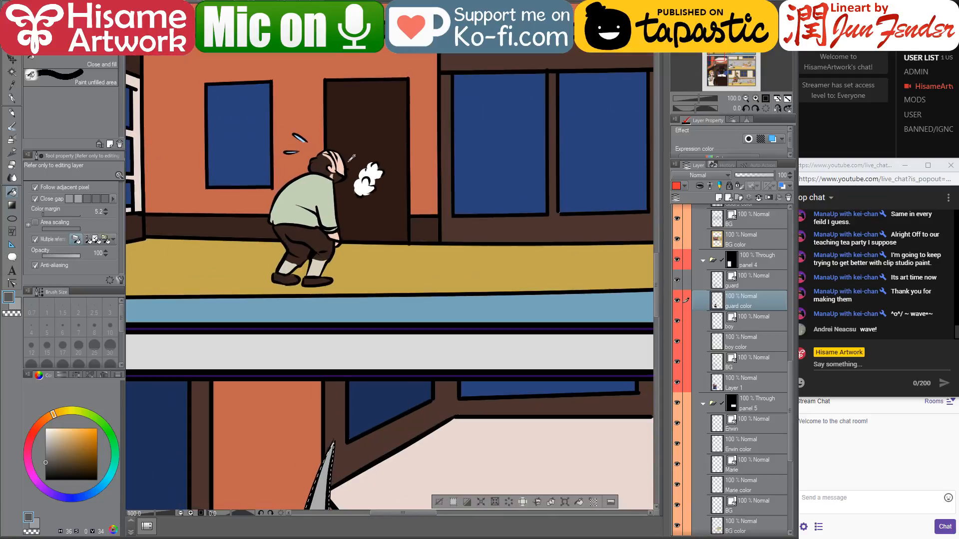
alt+click(341, 168)
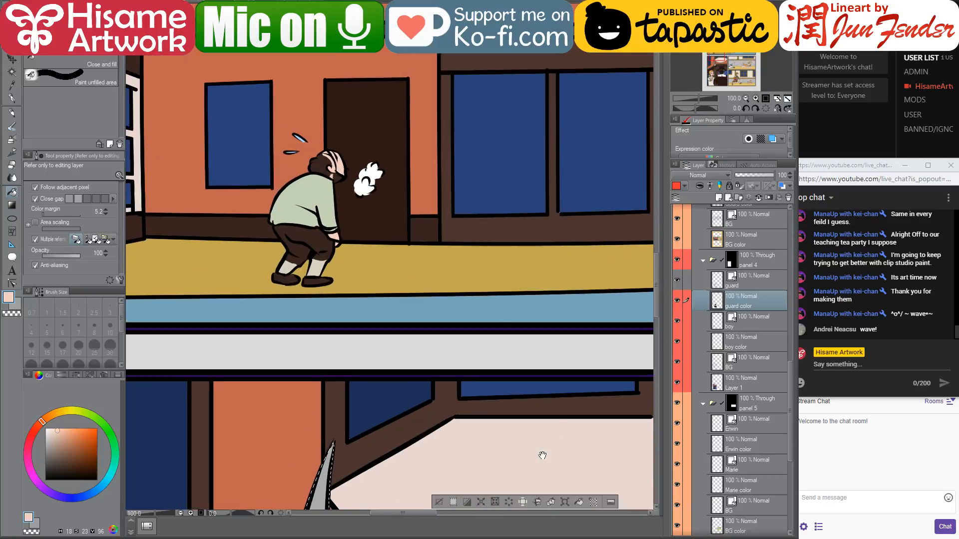
drag(541, 454, 504, 53)
mouse_move(472, 405)
mouse_down()
mouse_move(373, 173)
mouse_move(323, 206)
mouse_up()
click(403, 326)
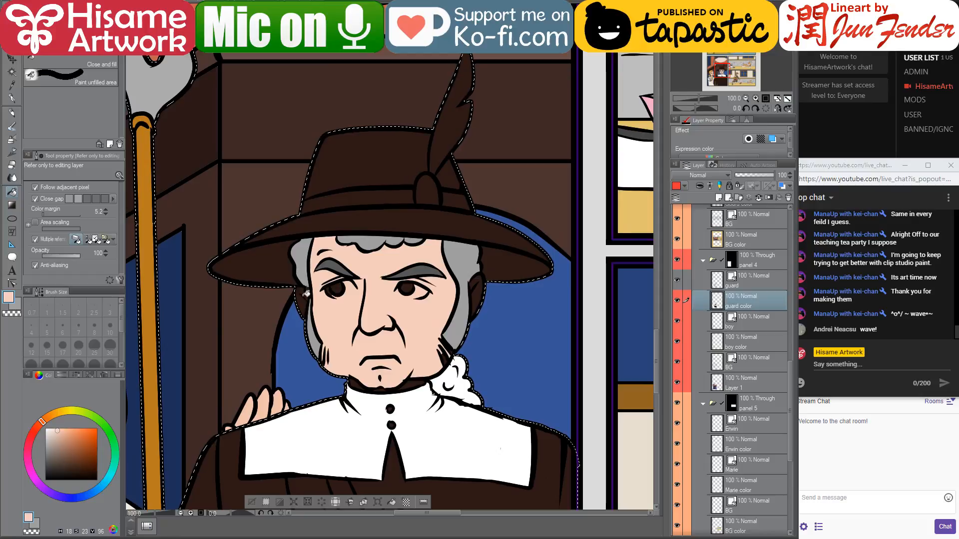
- Fill the guard's ear on the pole side with skin tone and the dark hair patch beside it with the sampled hair grey
scroll(389, 330, up, 2)
scroll(391, 330, up, 2)
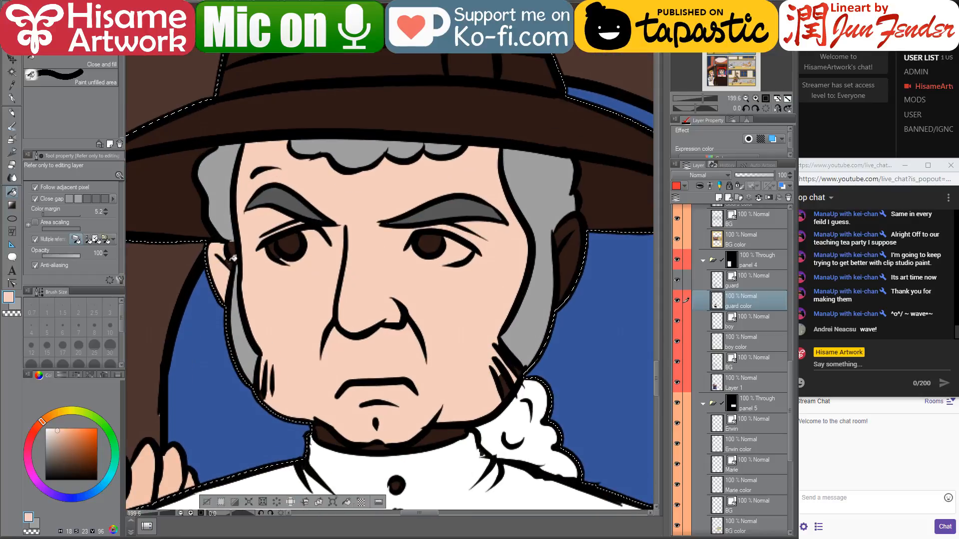
alt+click(227, 230)
click(535, 249)
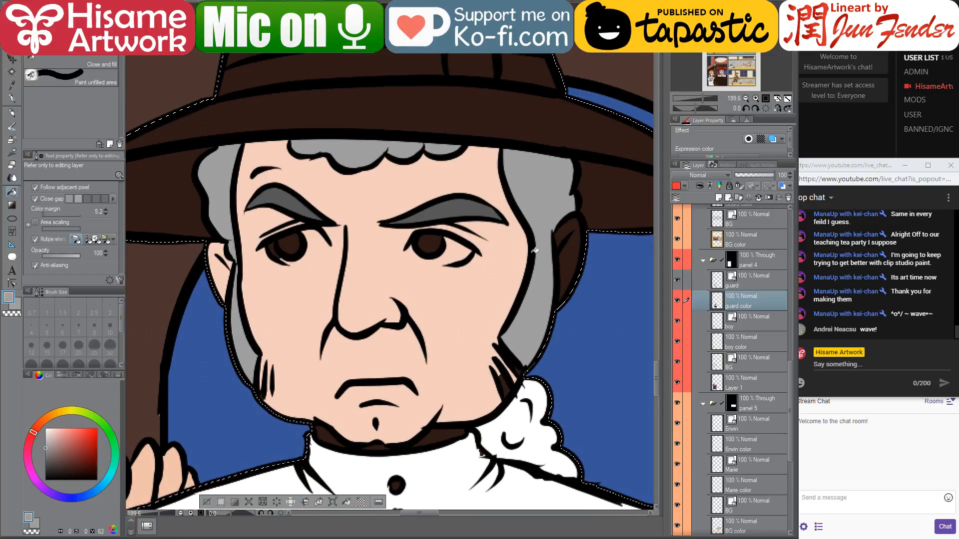
- Touch up the dark gaps around the guard's jawline sideburn strands with sampled skin tone and grey, using the G-pen at size 40
alt+click(482, 348)
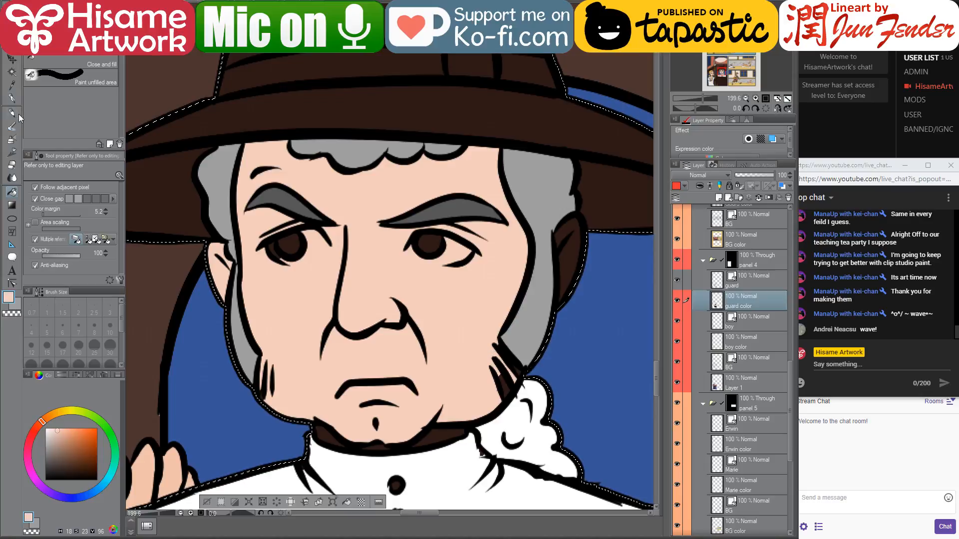
click(12, 99)
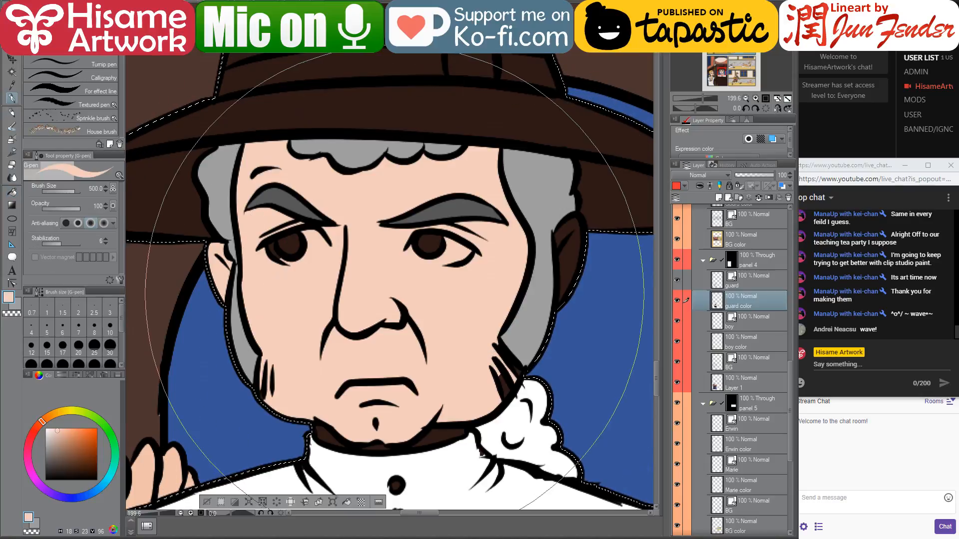
key(bracketleft)
key(bracketleft)
key(bracketleft)
key(bracketleft)
key(bracketleft)
key(bracketleft)
key(bracketleft)
key(bracketleft)
key(bracketleft)
key(bracketleft)
key(bracketleft)
key(bracketleft)
key(bracketleft)
drag(486, 347, 498, 370)
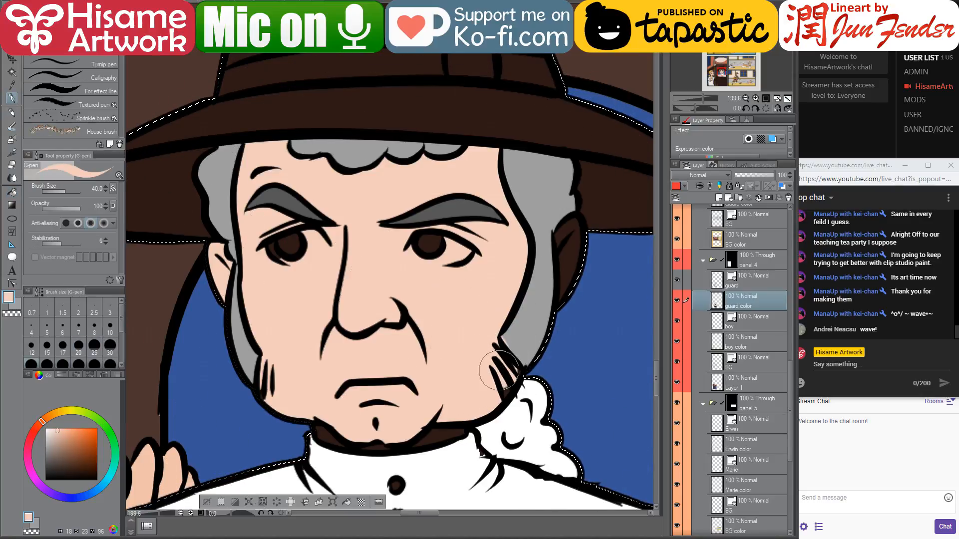
alt+click(520, 344)
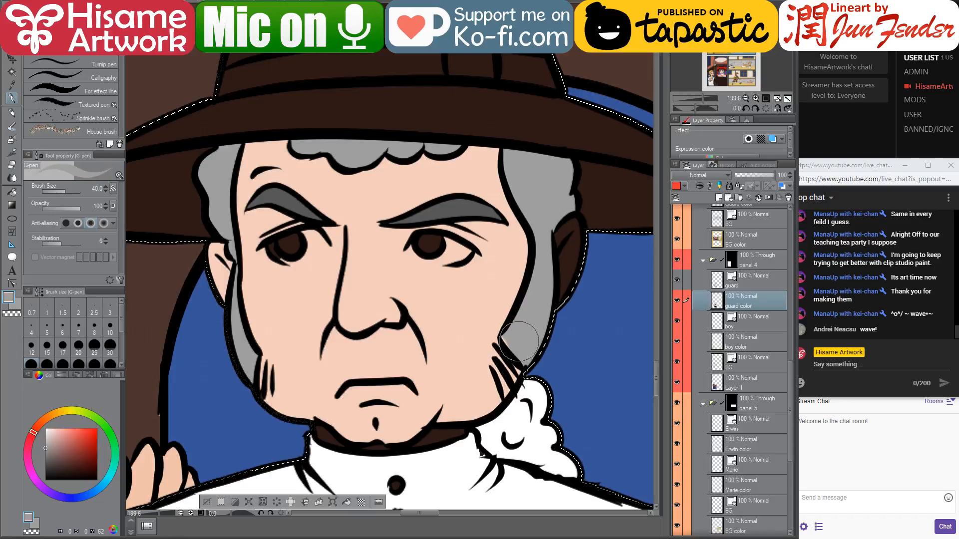
- Fill both parts of the guard's neck between the chin and the collar with skin tone sampled from his face
alt+click(453, 387)
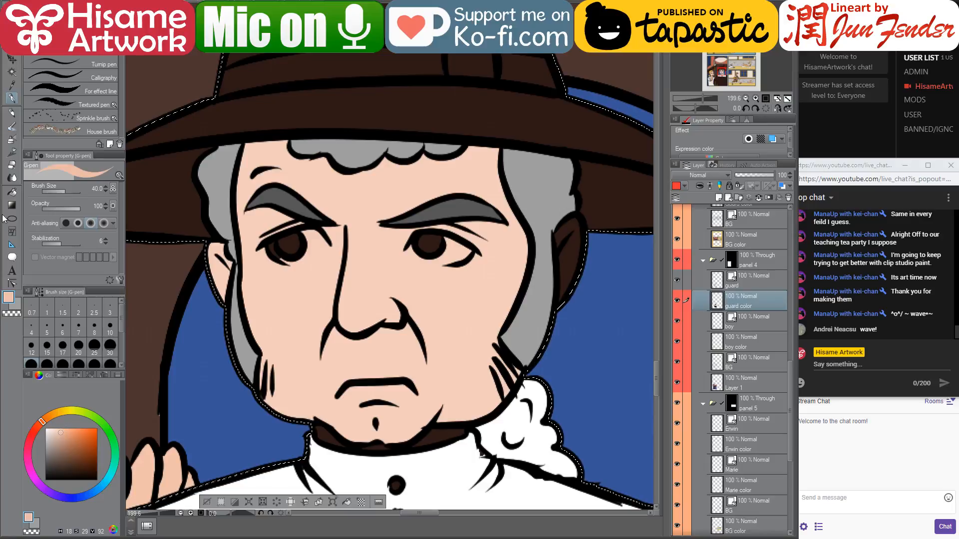
click(12, 192)
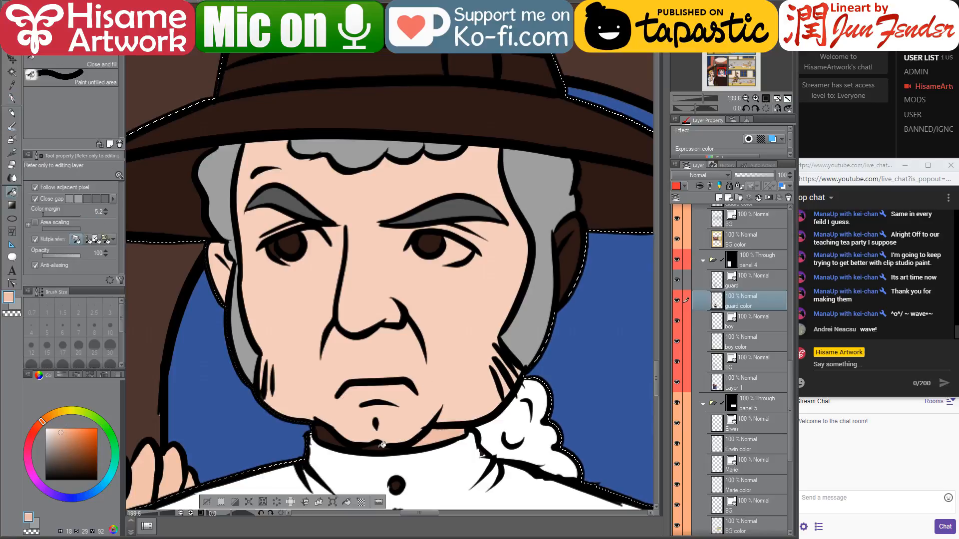
mouse_move(382, 444)
mouse_down()
mouse_move(383, 247)
mouse_move(418, 301)
mouse_up()
key(p)
key(x)
scroll(425, 287, down, 5)
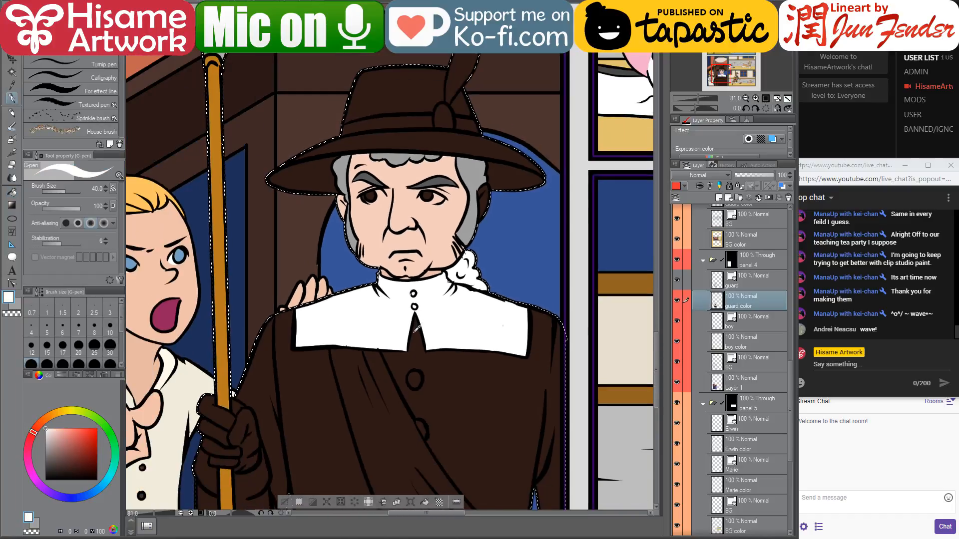
scroll(420, 335, down, 2)
scroll(365, 384, up, 2)
- Fill the guard's other ear and all parts of his hand gripping the pole with the sampled face skin tone
alt+click(397, 226)
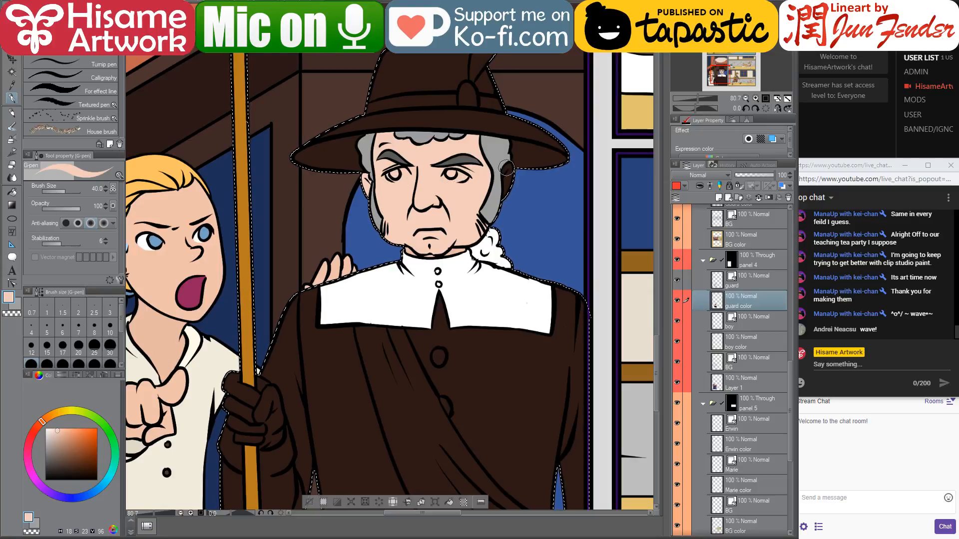
key(g)
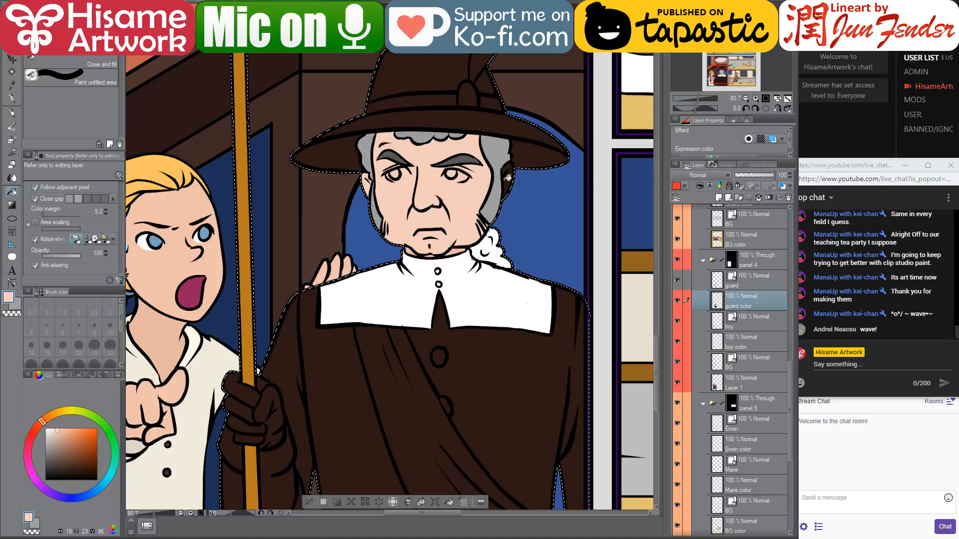
scroll(288, 455, up, 1)
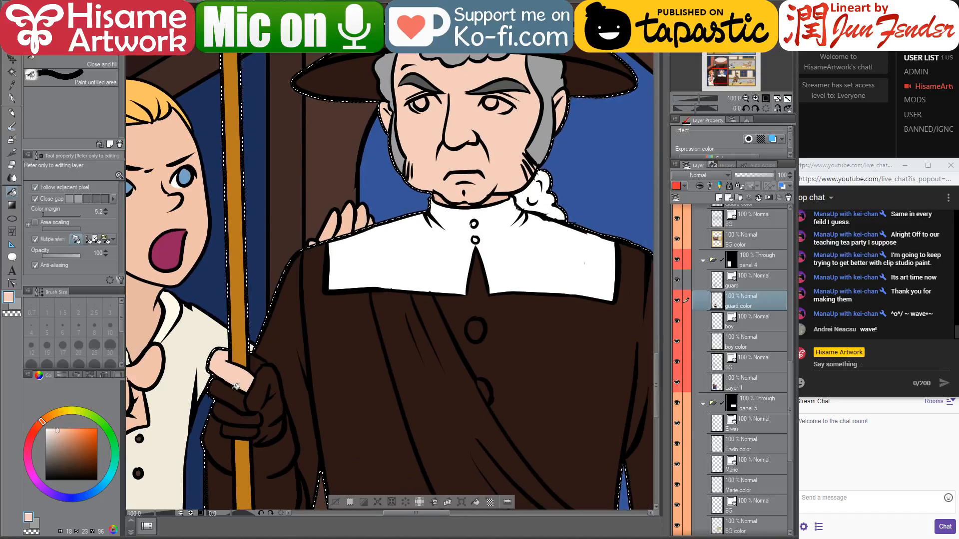
click(232, 402)
click(233, 430)
click(272, 405)
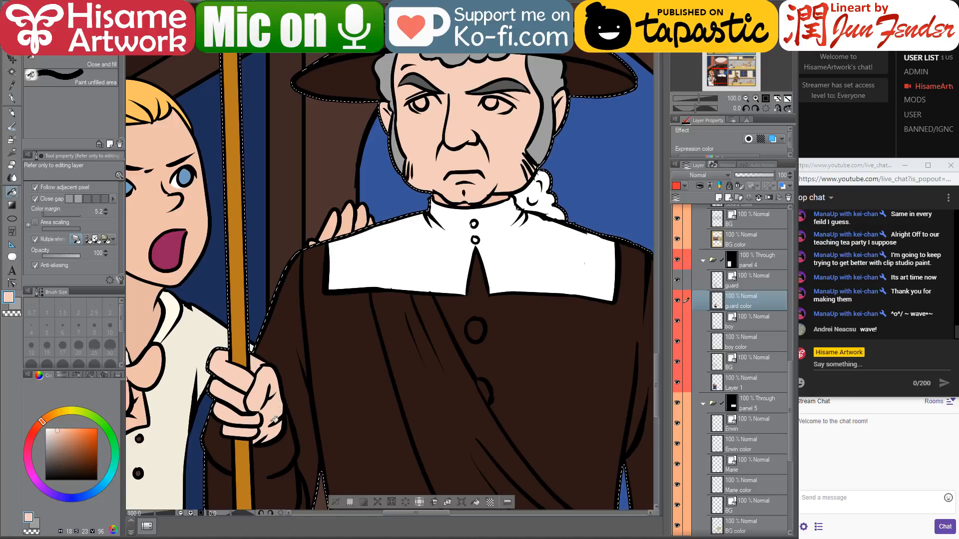
- Fill the guard's coat and sleeves, except the sash, with the red sampled from the running figure in panel 5, darkened to 70 brightness
drag(282, 359, 314, 284)
scroll(451, 187, down, 5)
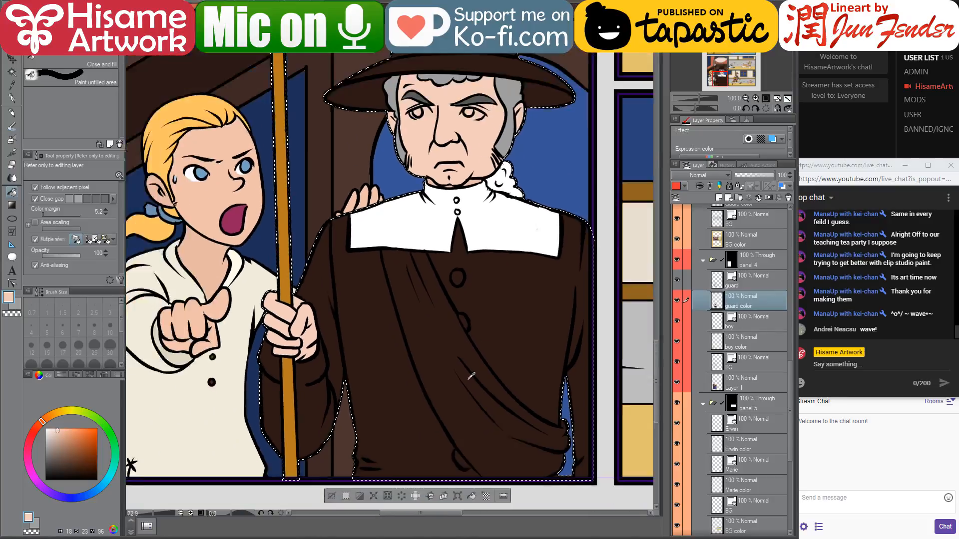
drag(497, 276, 485, 316)
scroll(352, 405, down, 1)
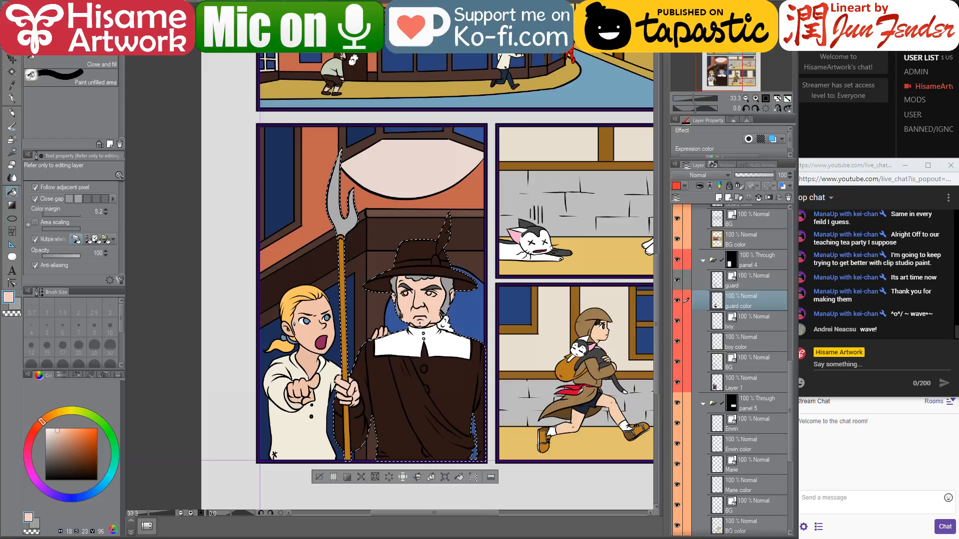
alt+click(579, 390)
scroll(448, 455, up, 2)
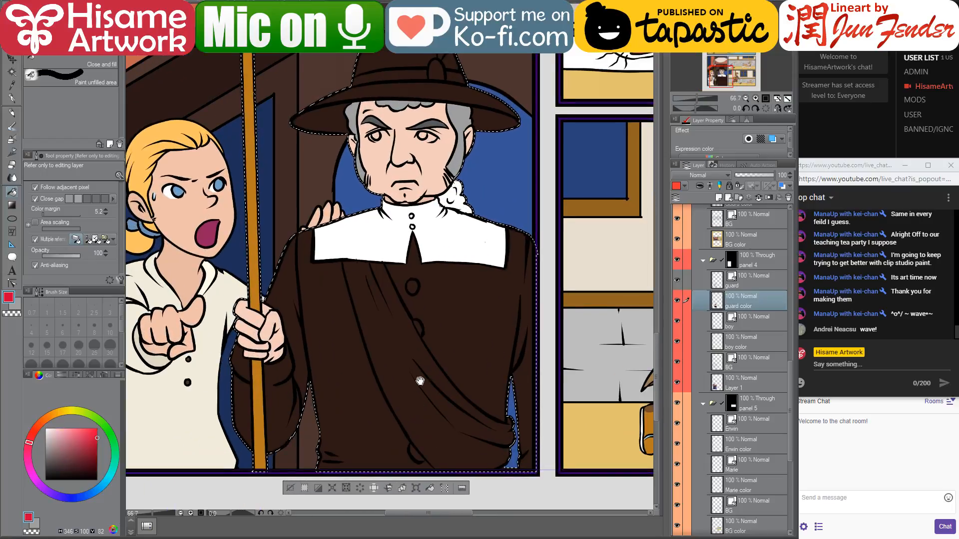
drag(421, 375, 429, 355)
click(97, 444)
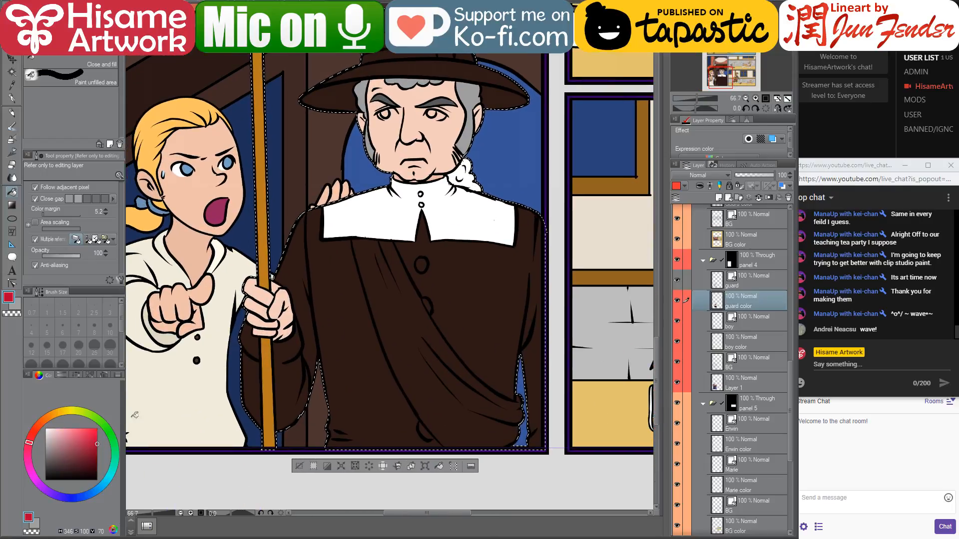
click(349, 319)
click(448, 290)
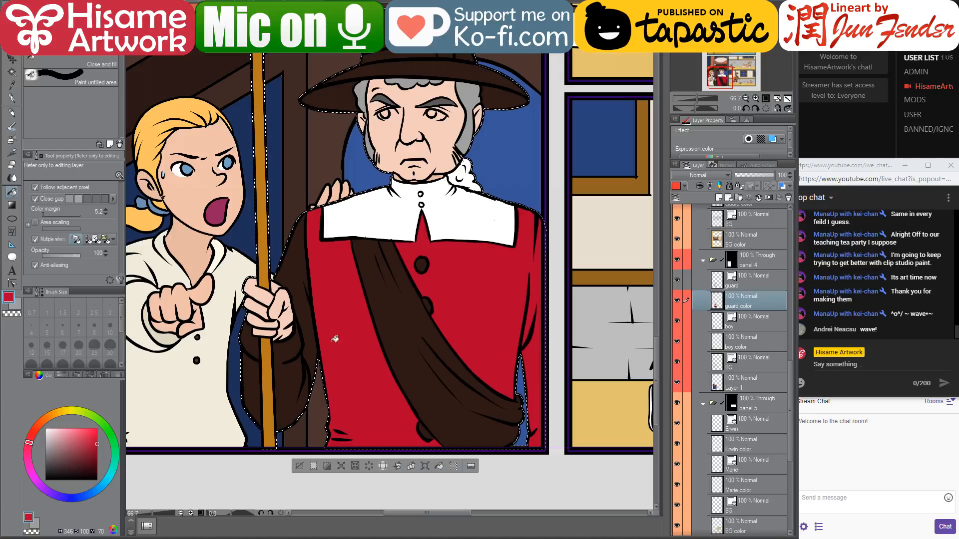
click(297, 372)
click(308, 312)
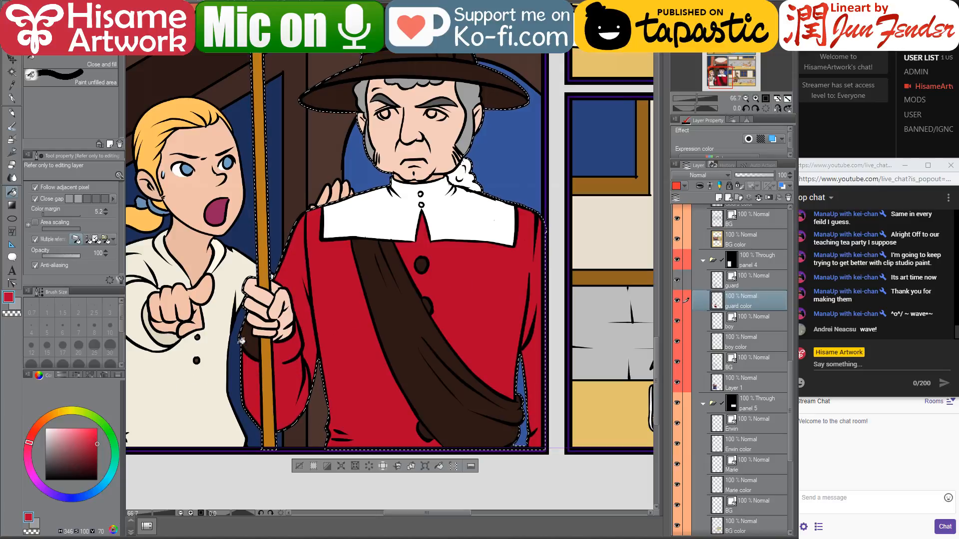
- Fill the part of the guard's cuff on the near side of the pole, below his fingers, with sampled pure white
scroll(241, 342, up, 4)
alt+click(439, 105)
scroll(304, 374, up, 1)
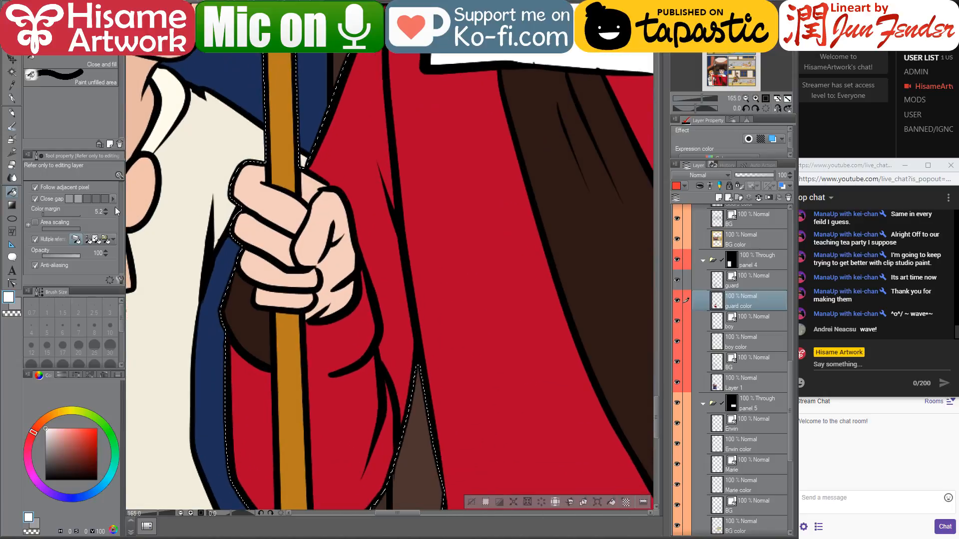
click(238, 311)
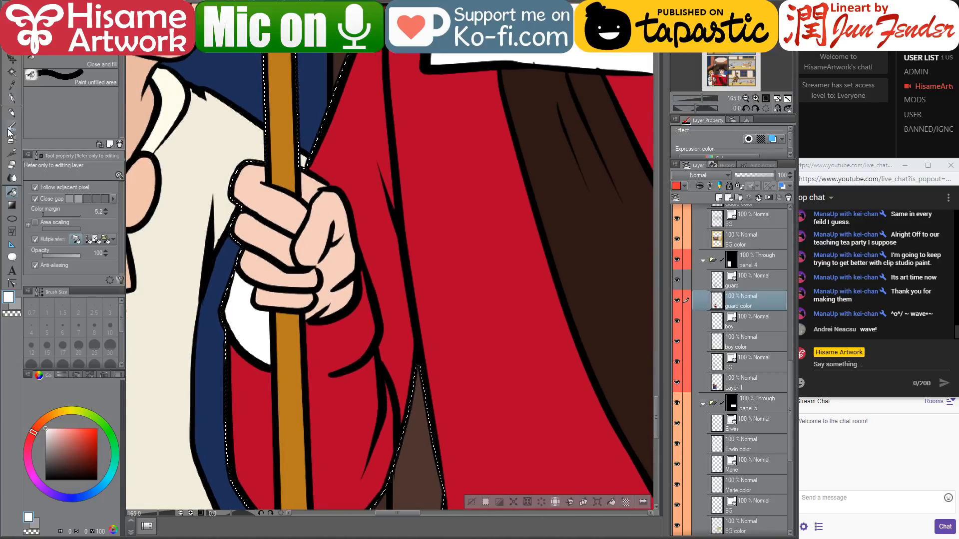
- Extend the open end of the cuff line on the guard lineart layer to the pole by moving its control point
click(16, 98)
click(12, 284)
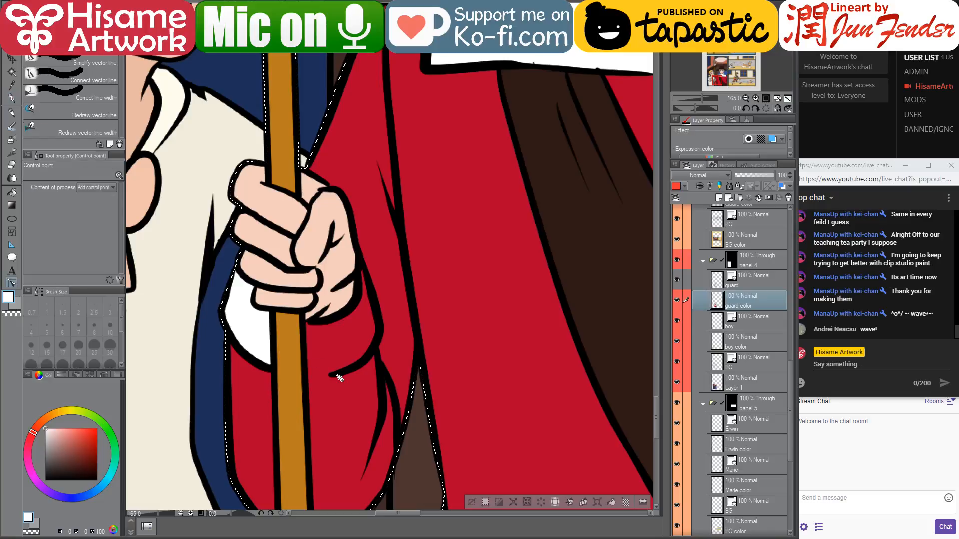
ctrl+shift+click(330, 376)
drag(330, 375, 305, 374)
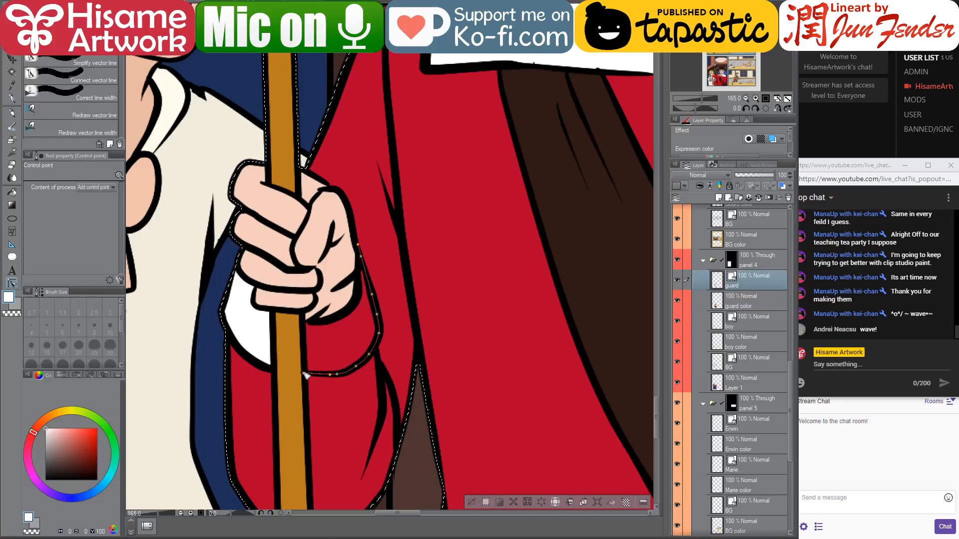
- Fill the rest of the guard's cuff, now closed off by the extended line, with white on the guard color layer
click(12, 191)
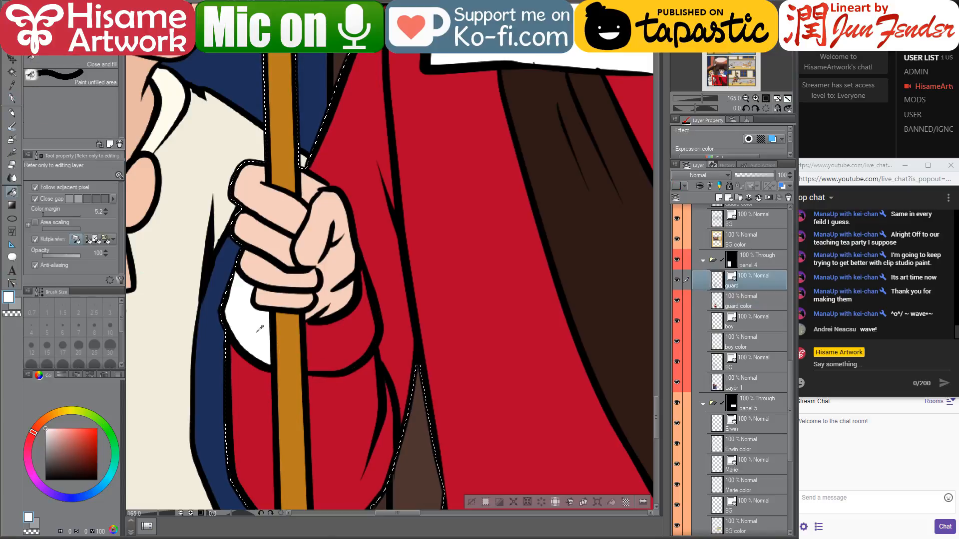
click(746, 299)
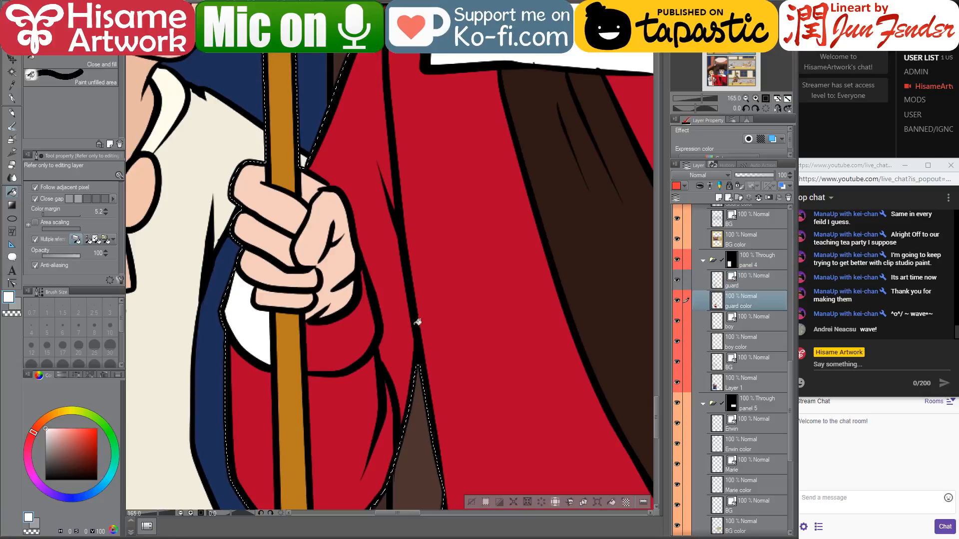
scroll(296, 409, down, 1)
scroll(296, 410, down, 8)
- Set the fill colour to golden yellow (48, 72, 93), and replace it with a sampled neutral grey at 67 brightness
drag(415, 266, 429, 368)
scroll(364, 251, up, 4)
drag(448, 400, 445, 354)
alt+click(446, 385)
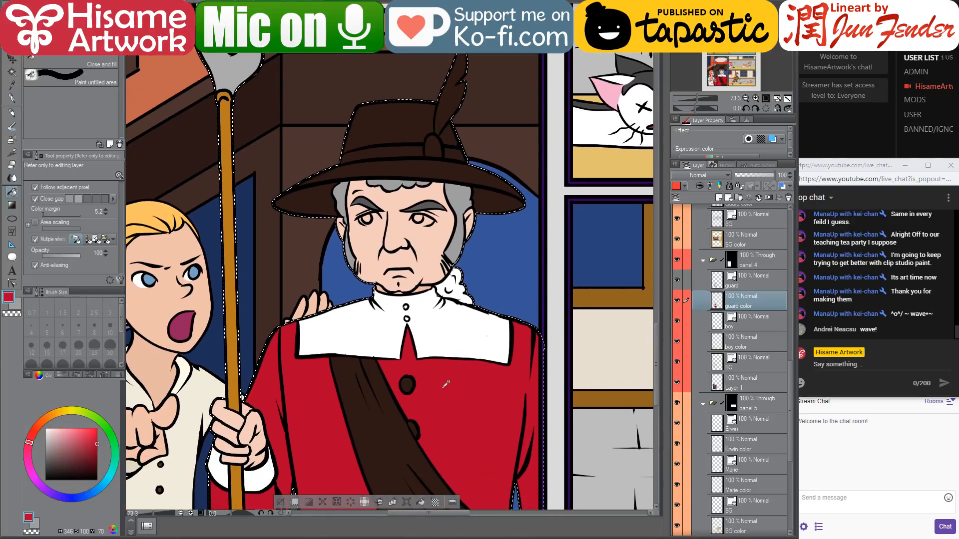
click(61, 412)
click(86, 428)
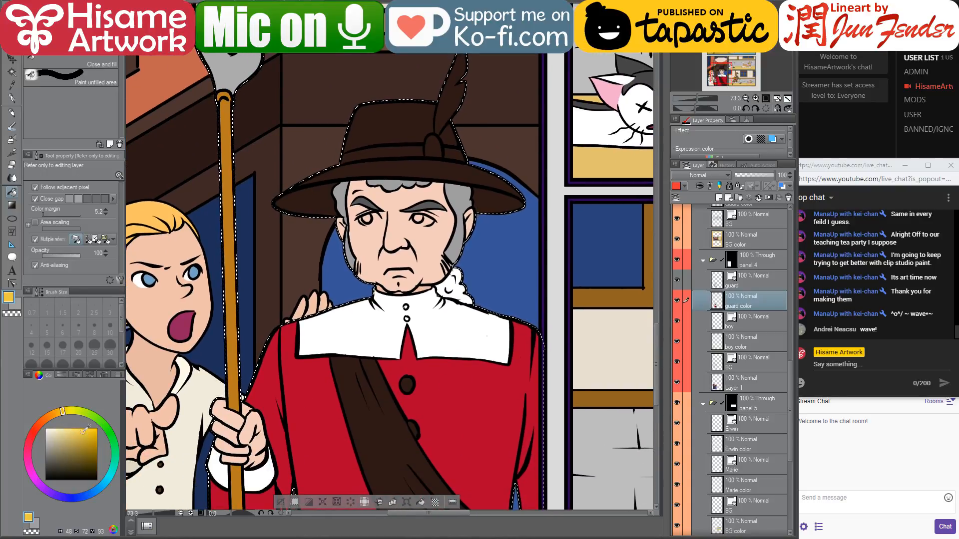
alt+click(406, 383)
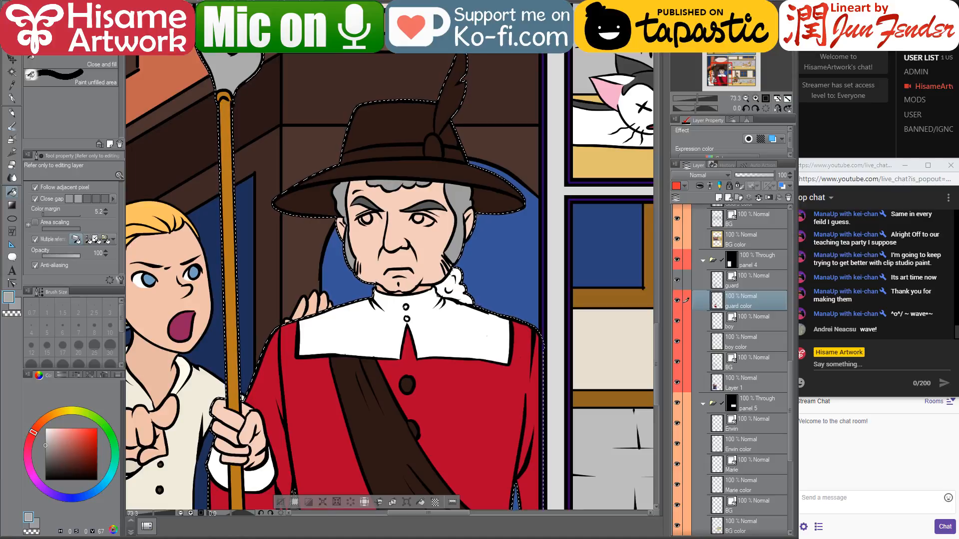
- Search Google Images in the web browser for "british soldiers 17th century" and open the Queen's Dowager Regiment officer picture
key(alt+Tab)
key(ctrl+t)
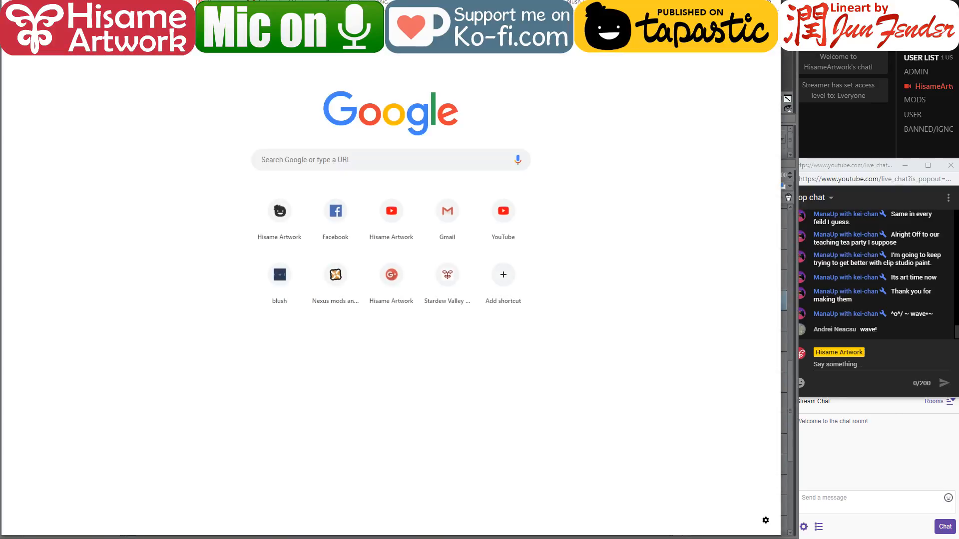
text(british)
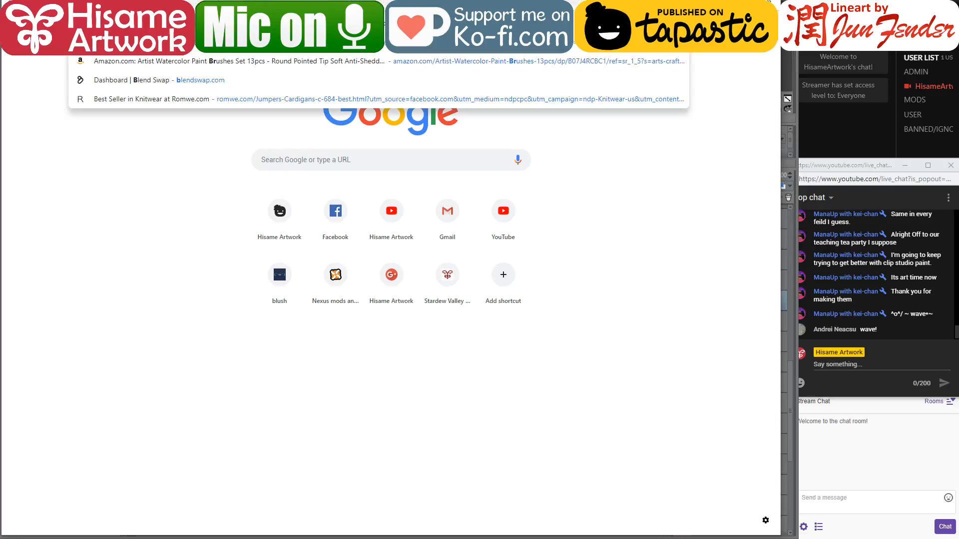
text( soldier)
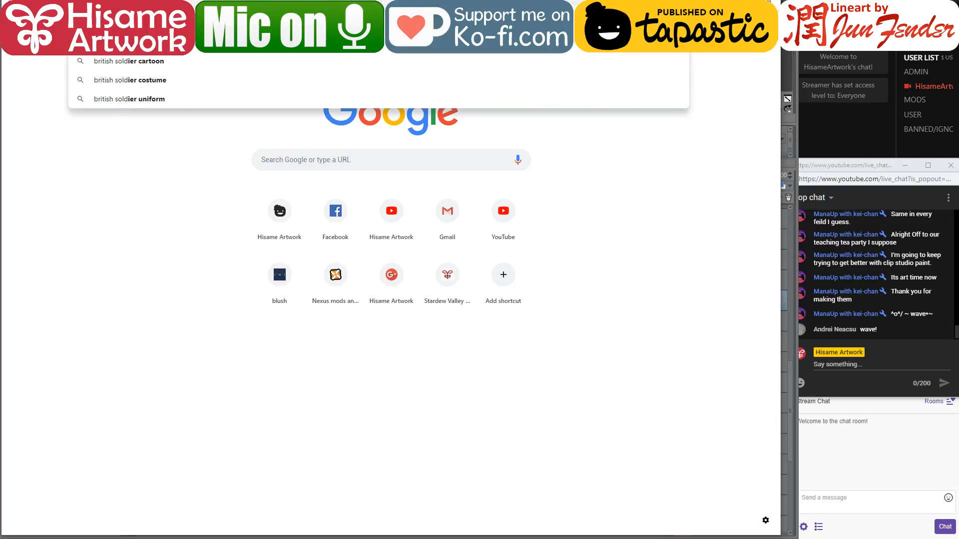
text( 1700)
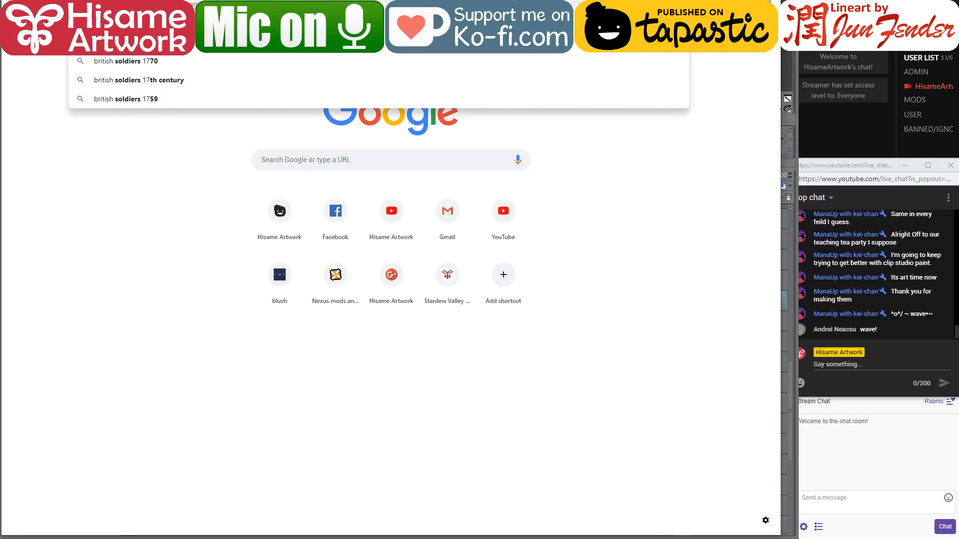
key(Return)
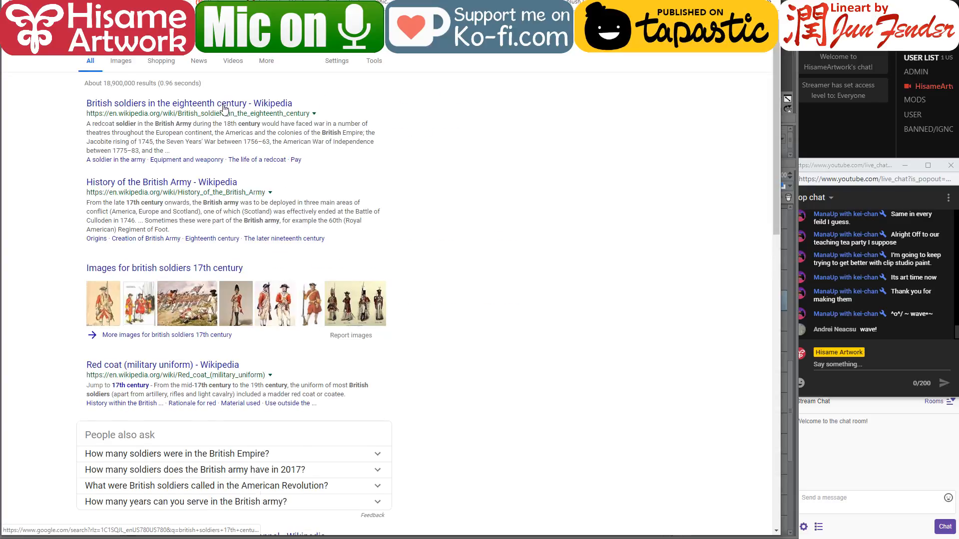
click(124, 62)
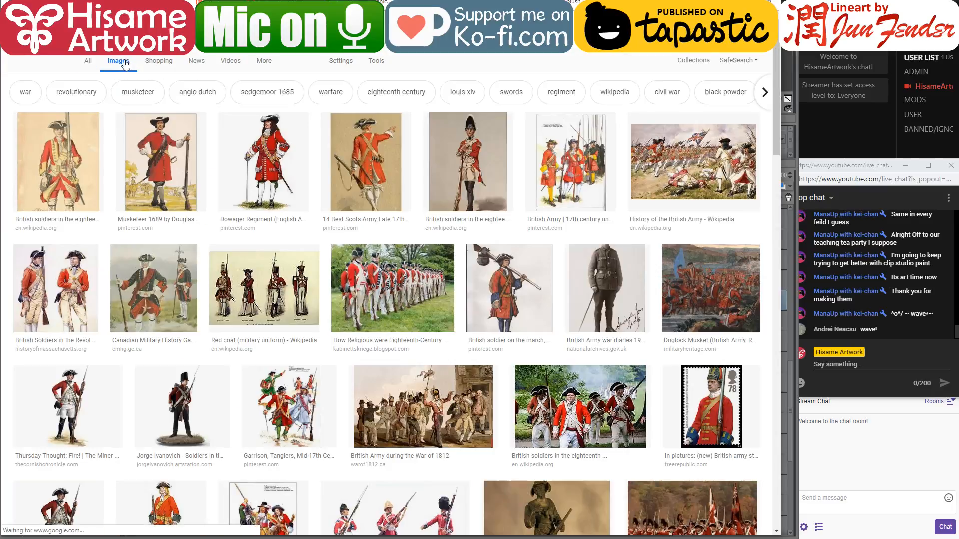
click(281, 162)
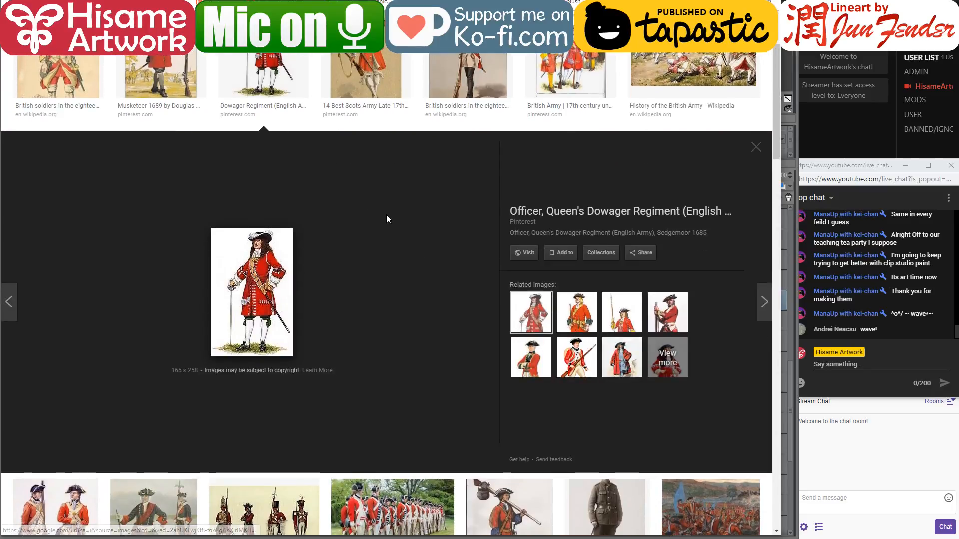
- Open the Musketeer 1689, eighteenth-century British soldier and late 17th-century Scots Army pictures to examine their uniform colours
click(160, 78)
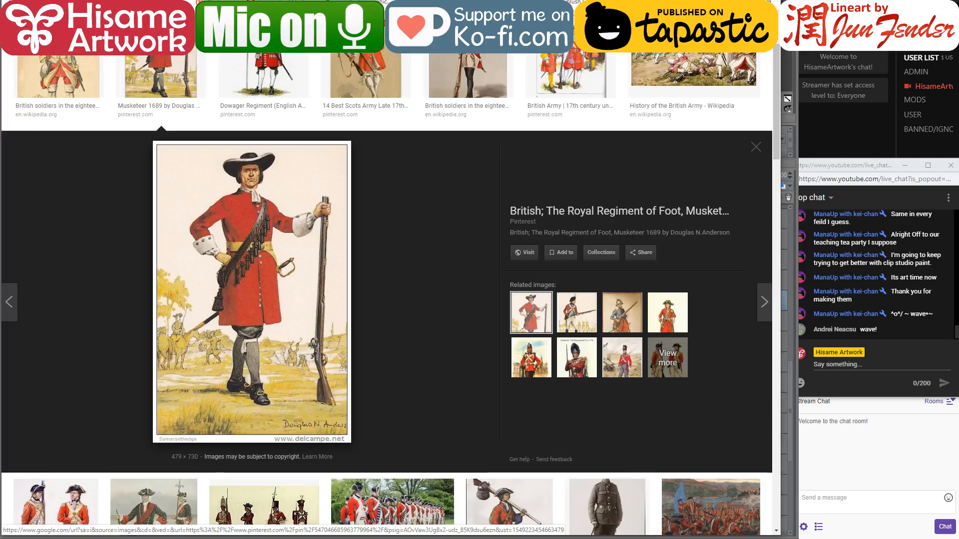
click(70, 75)
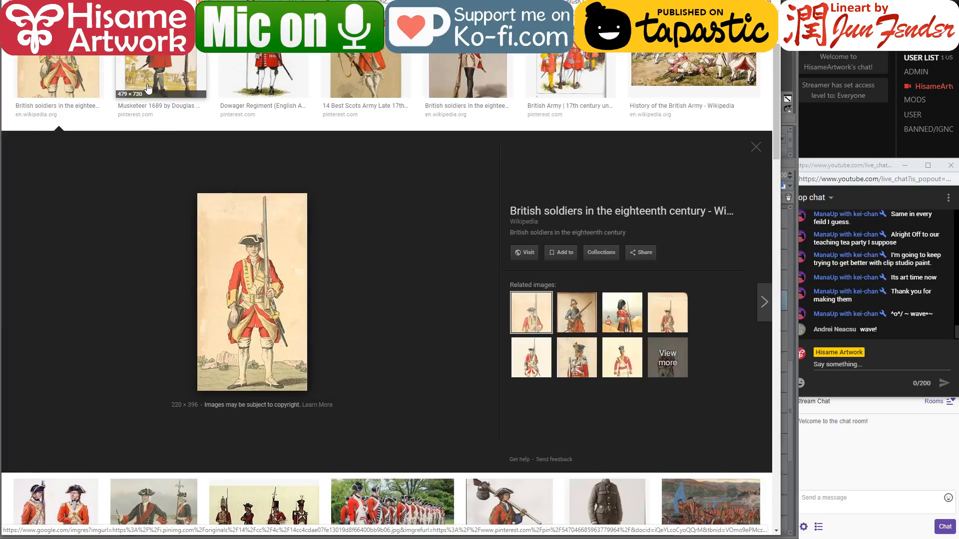
click(365, 75)
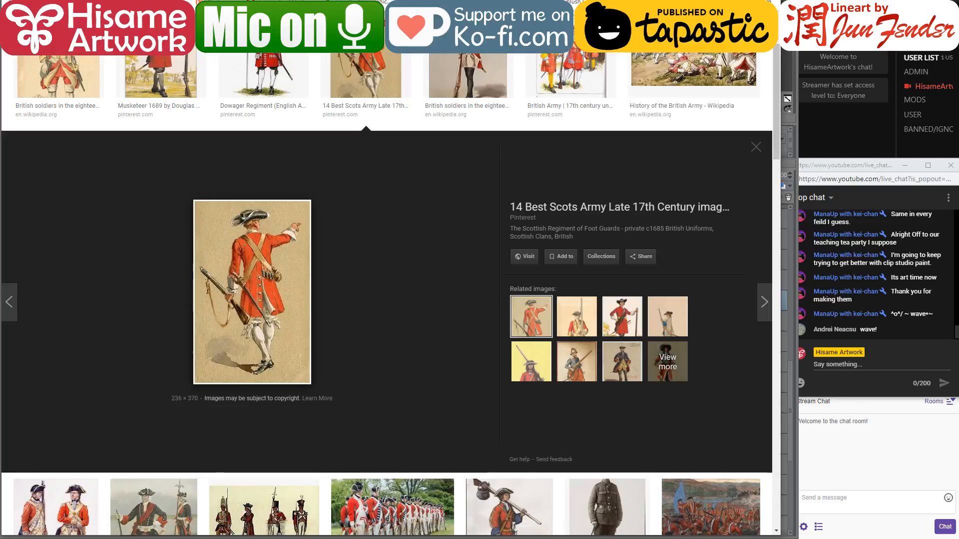
- Switch back to Clip Studio Paint and fill the guard's coat buttons with white sampled from his collar
key(alt+Tab)
alt+click(358, 331)
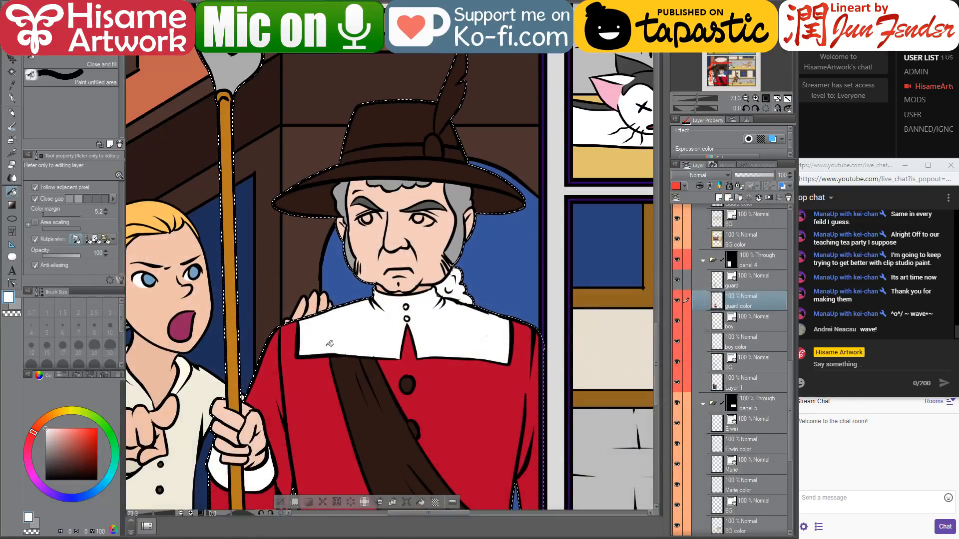
click(406, 384)
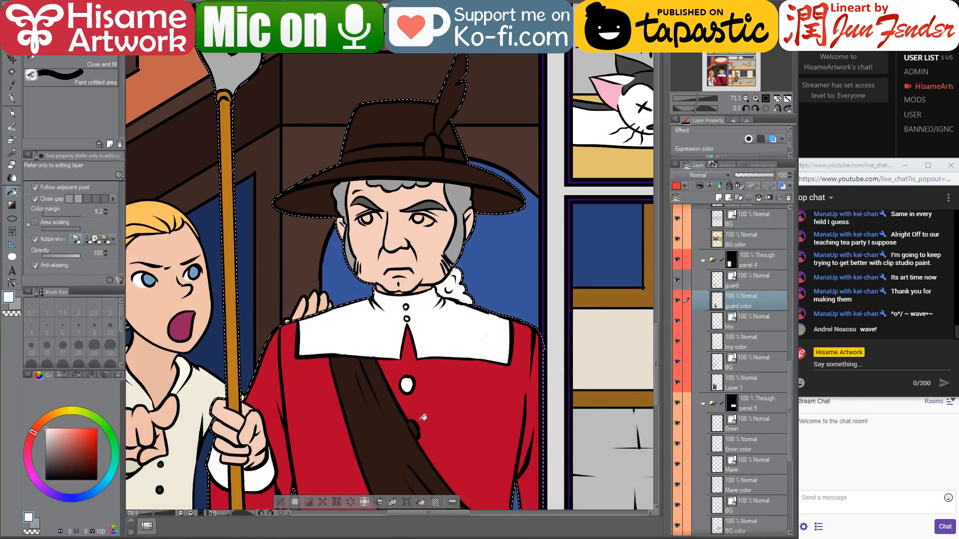
click(413, 428)
drag(445, 445, 406, 315)
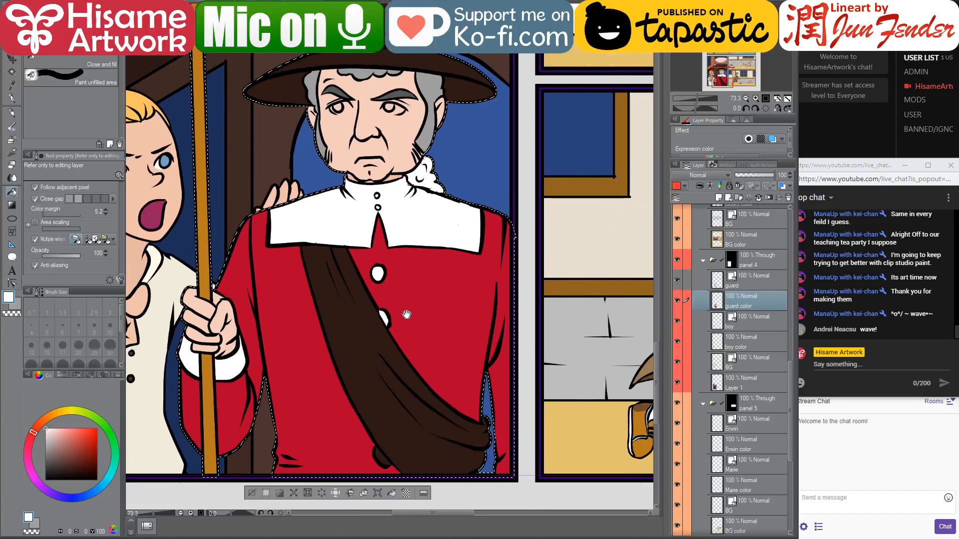
click(385, 455)
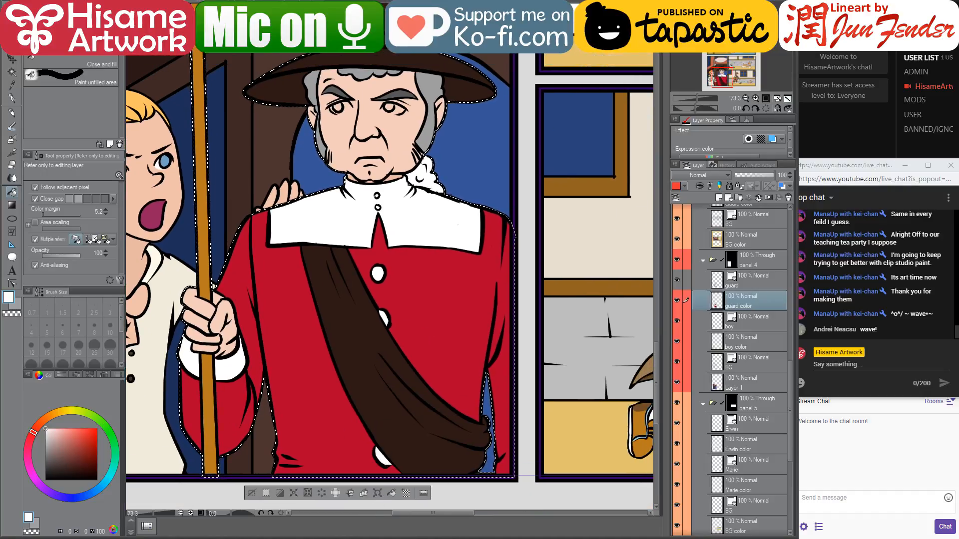
- Return to the browser's image results and examine the 17th-century British Army, Tangiers garrison and Canadian Military Heritage uniform pictures
key(alt+Tab)
scroll(394, 320, up, 2)
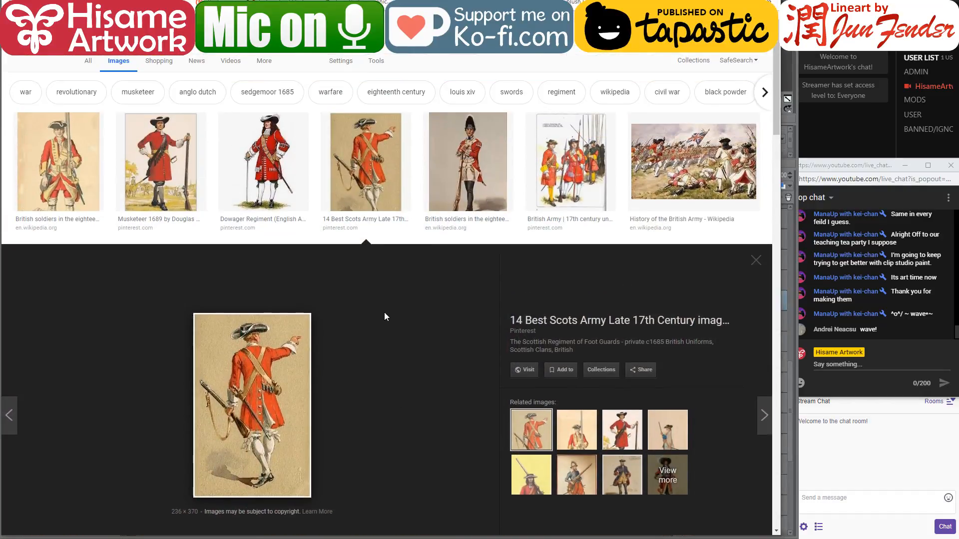
click(566, 160)
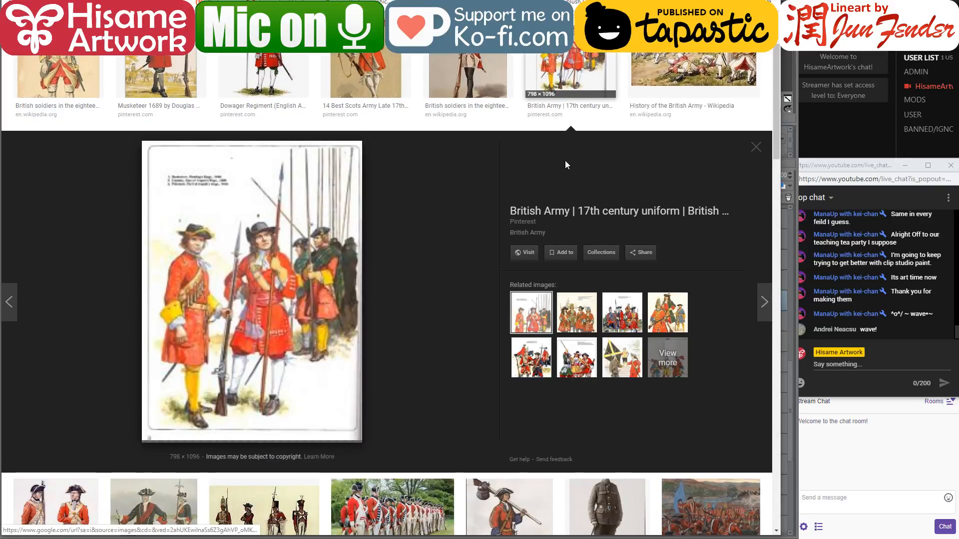
scroll(434, 383, down, 5)
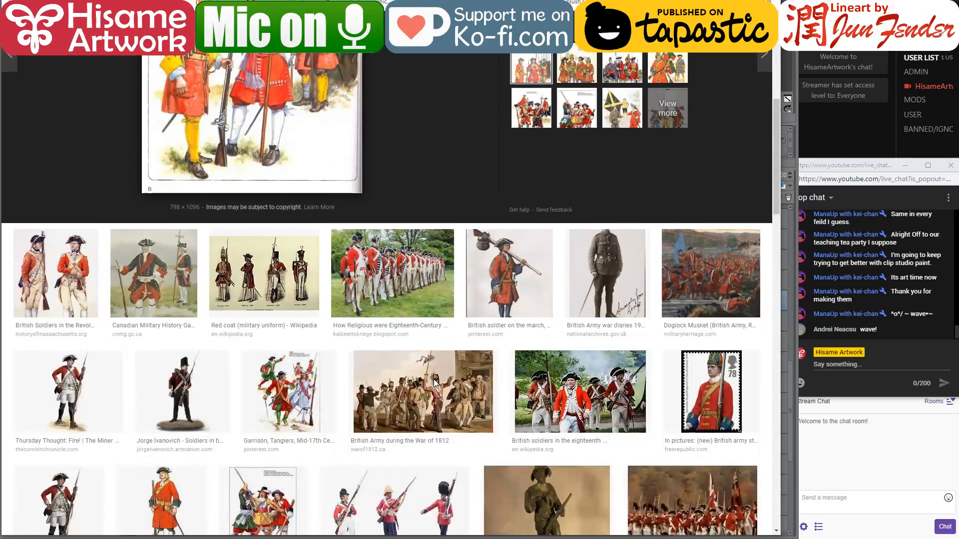
click(276, 383)
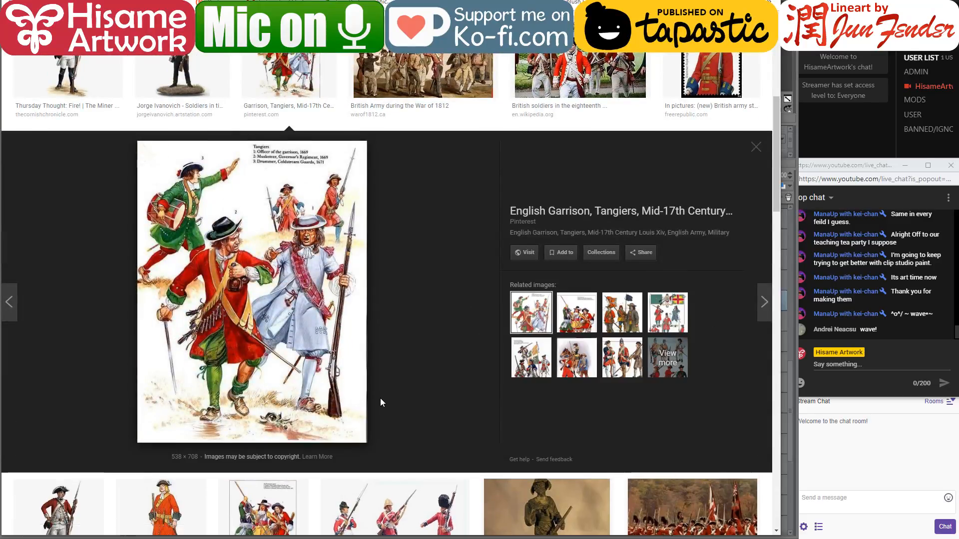
scroll(379, 402, up, 5)
click(153, 184)
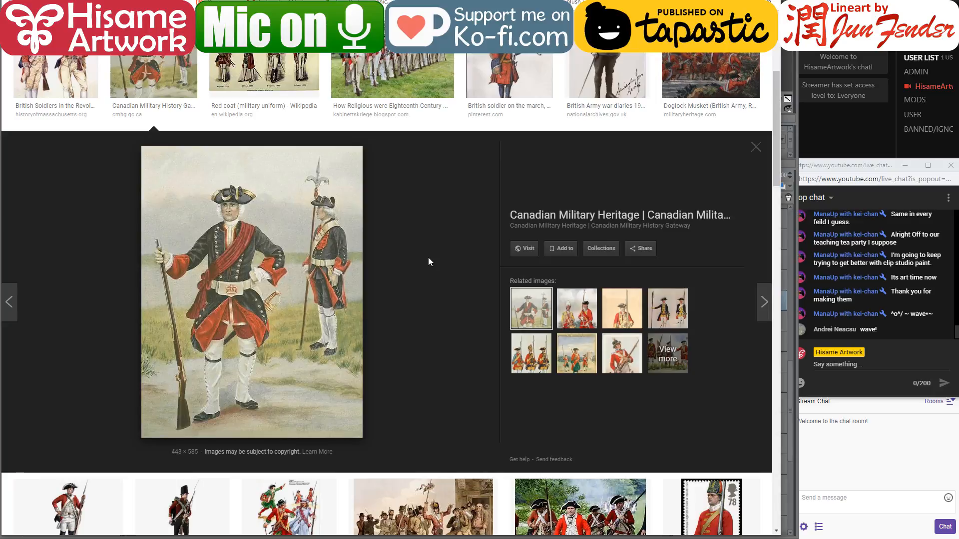
- Browse the remaining British soldier results for uniform references, including The Army of James II picture
scroll(436, 332, down, 5)
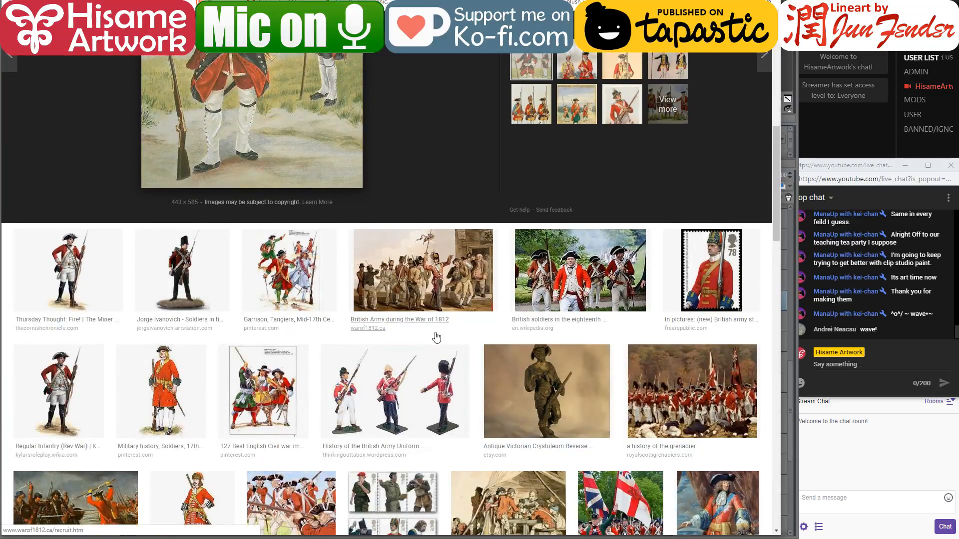
scroll(318, 372, down, 3)
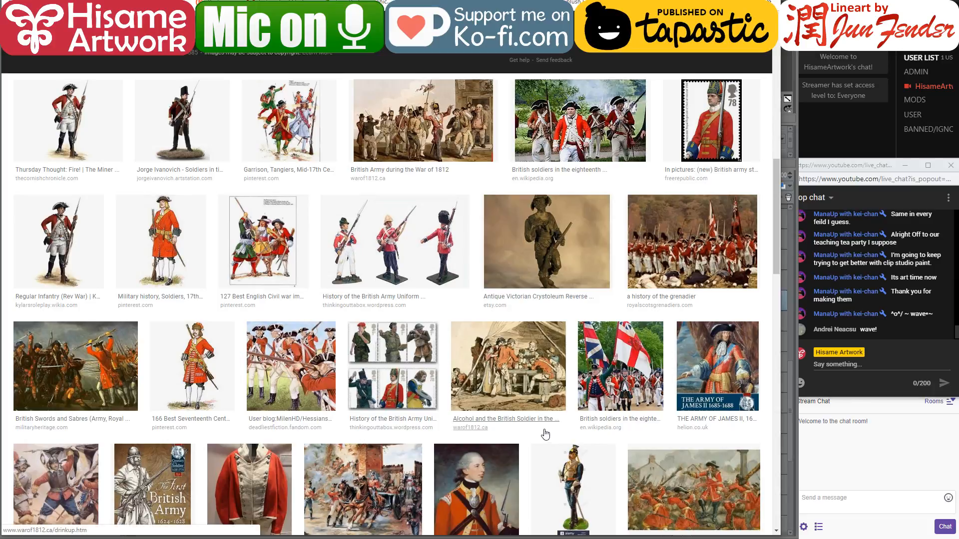
scroll(522, 431, down, 3)
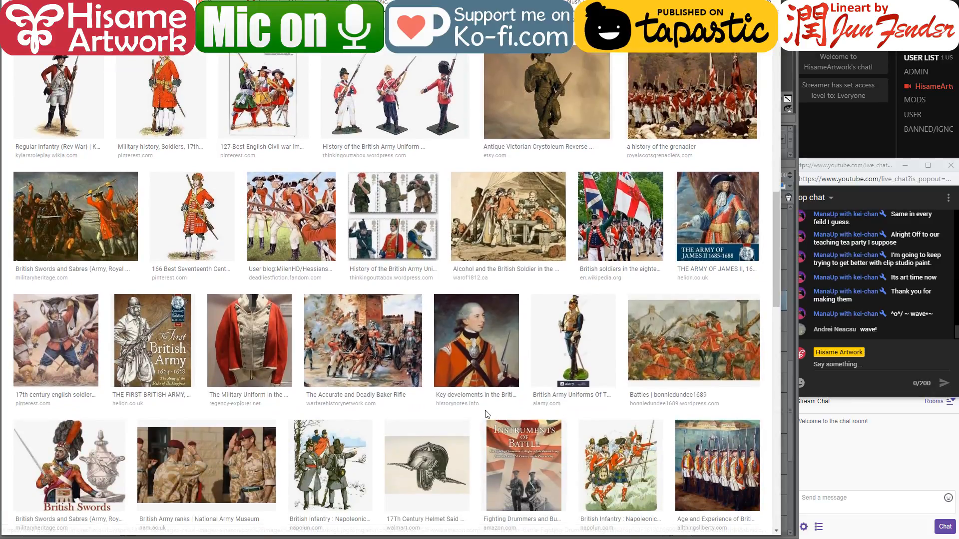
scroll(500, 399, up, 3)
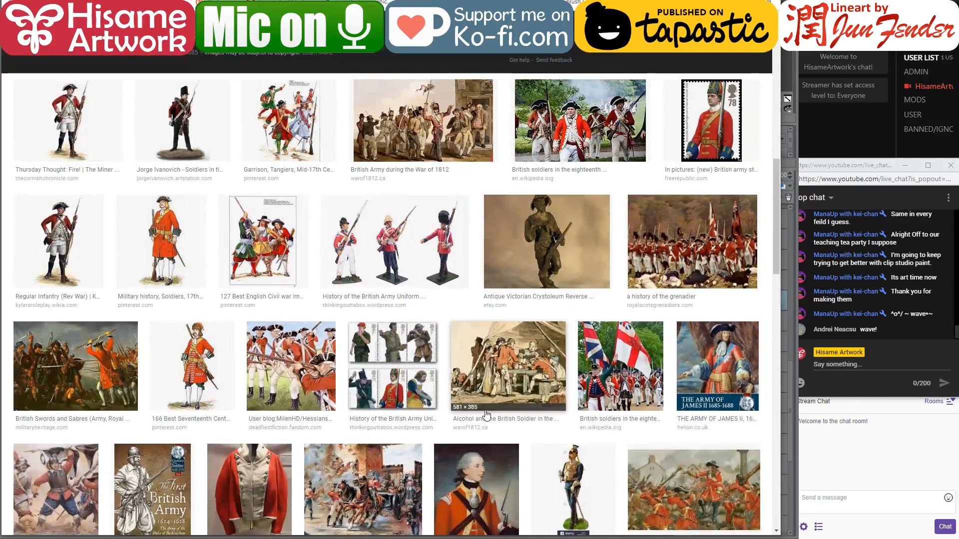
click(712, 372)
scroll(456, 406, up, 10)
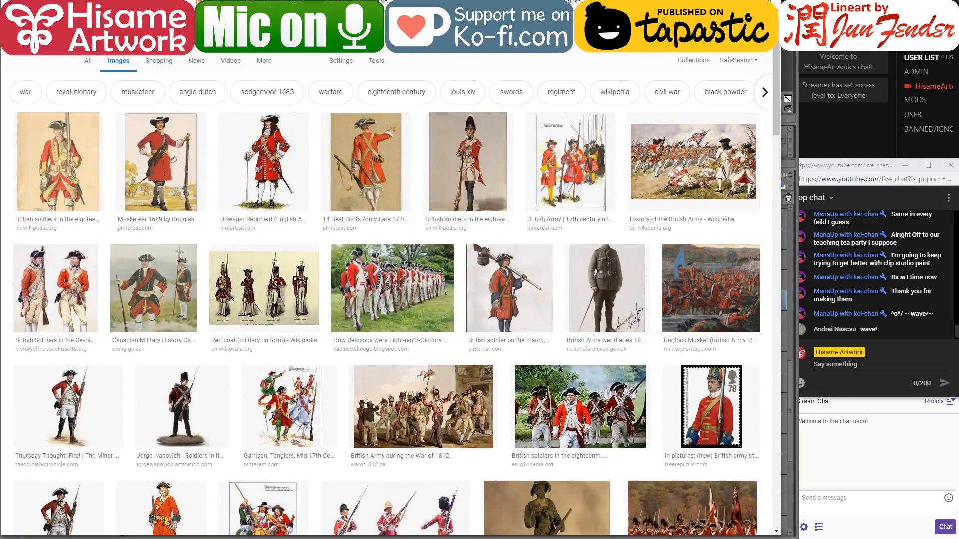
- Search Google Images in a new browser tab for "cambridge coat of arms" to examine its colours
key(ctrl+t)
text(cambridge co)
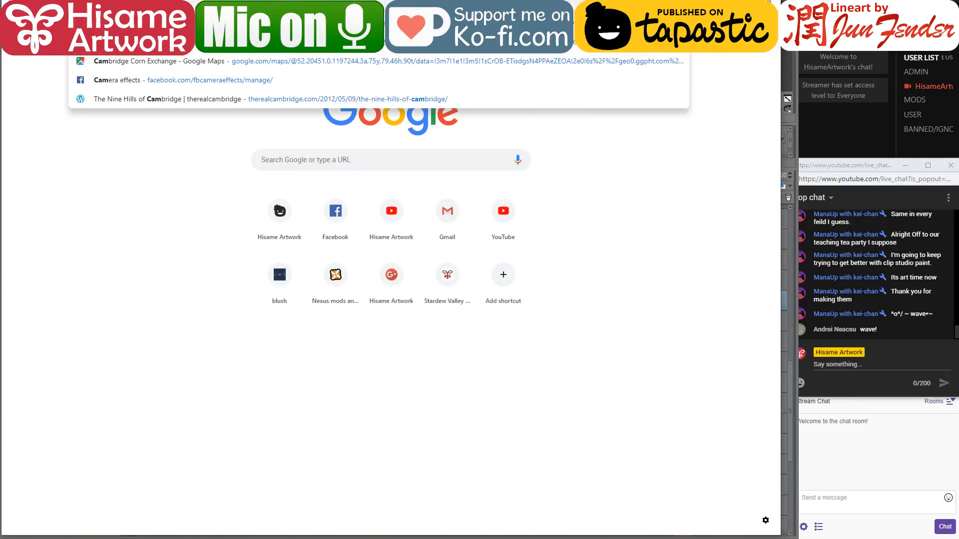
text(at of arms)
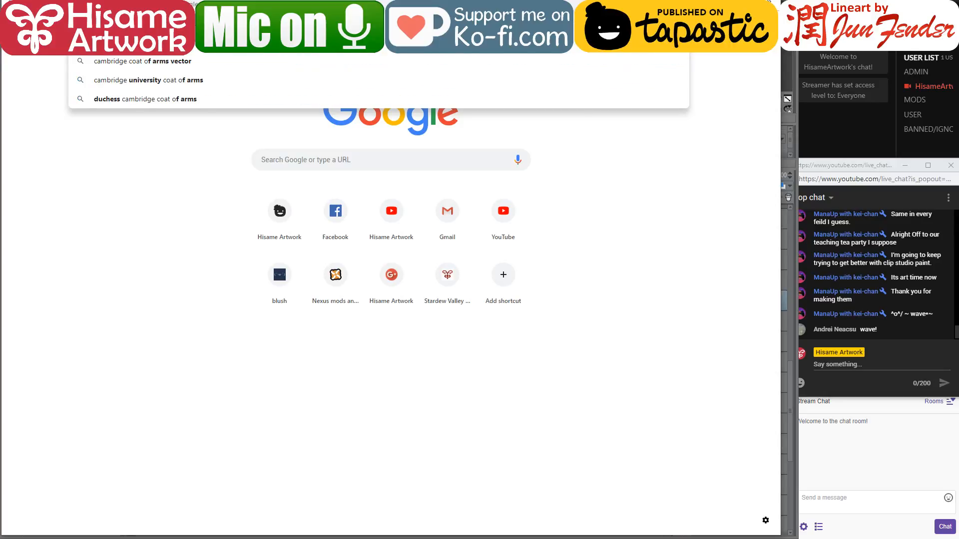
key(Return)
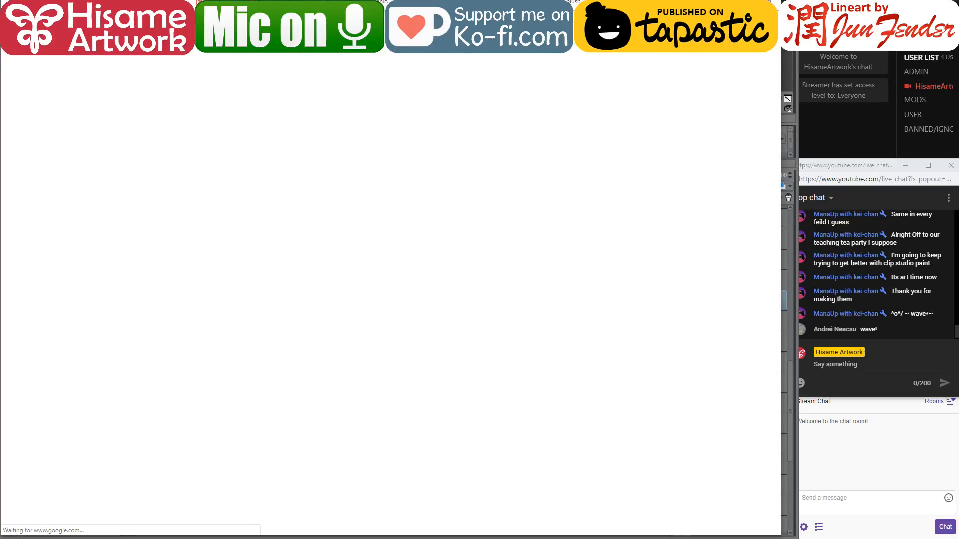
click(114, 67)
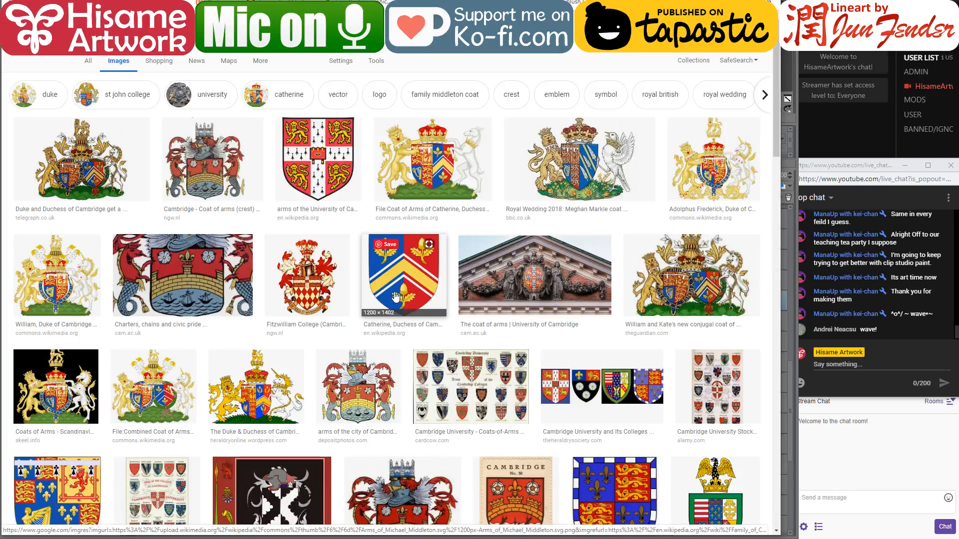
- Back in Clip Studio Paint, sample the running boy's blond hair, shift the colour to yellow (44, 61, 98), and fill the guard's sash
key(alt+Tab)
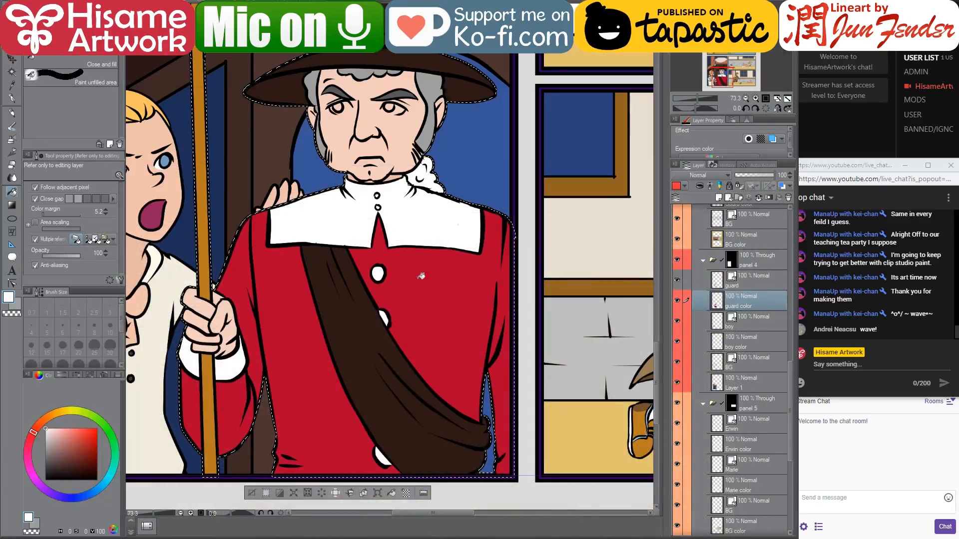
scroll(565, 458, down, 5)
scroll(568, 456, down, 2)
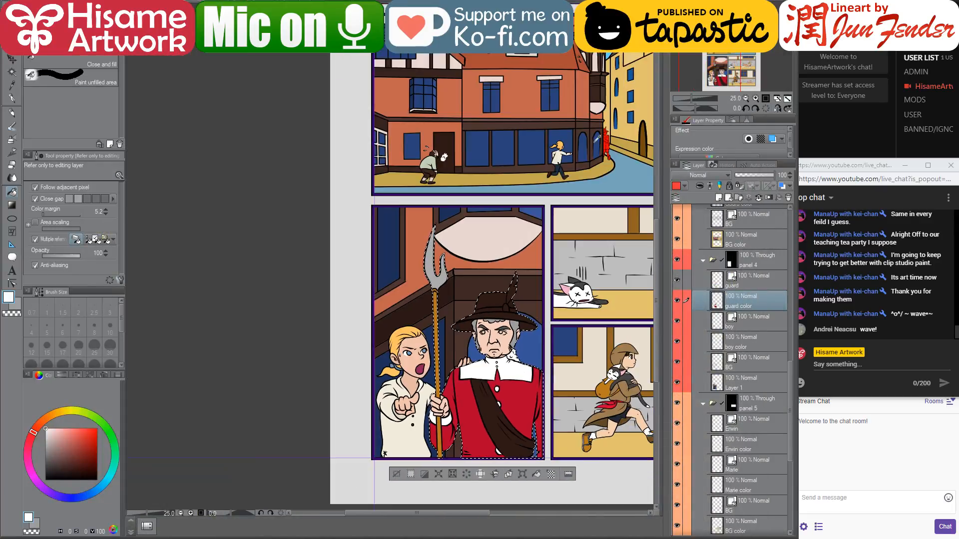
alt+click(560, 145)
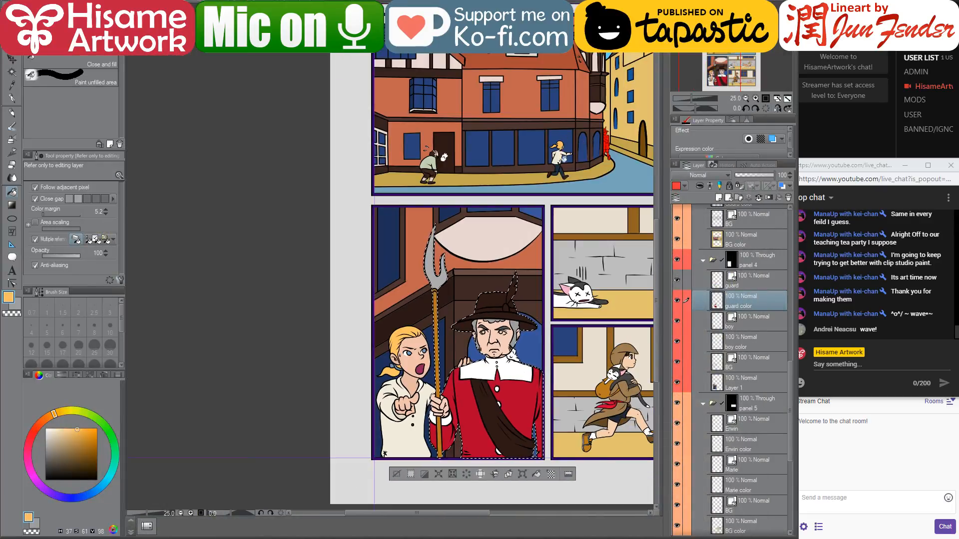
mouse_move(555, 225)
mouse_down()
mouse_move(429, 195)
mouse_move(421, 205)
mouse_up()
scroll(358, 404, up, 5)
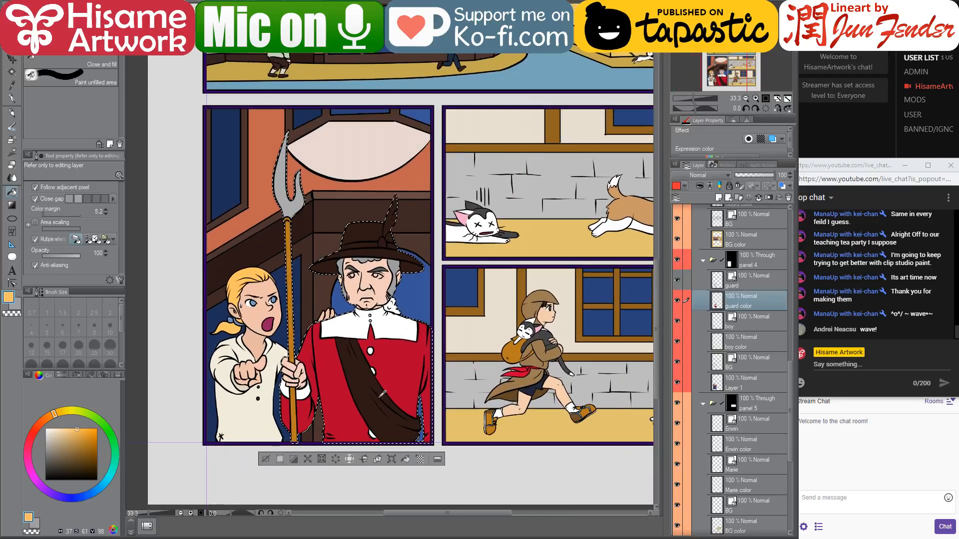
drag(55, 413, 59, 412)
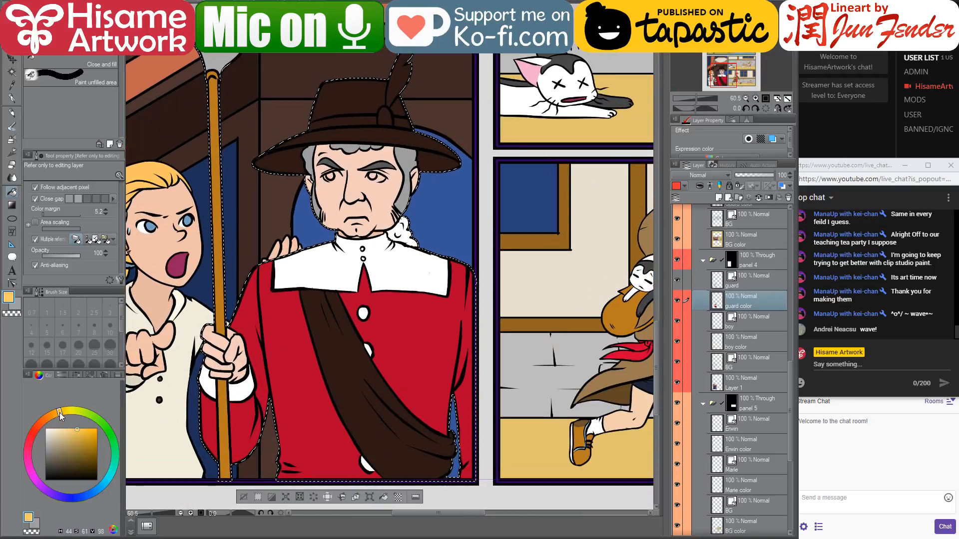
click(338, 338)
- Fill the guard's ponytail and the knot on his hat band with the grey sampled from his hair
drag(370, 268, 357, 316)
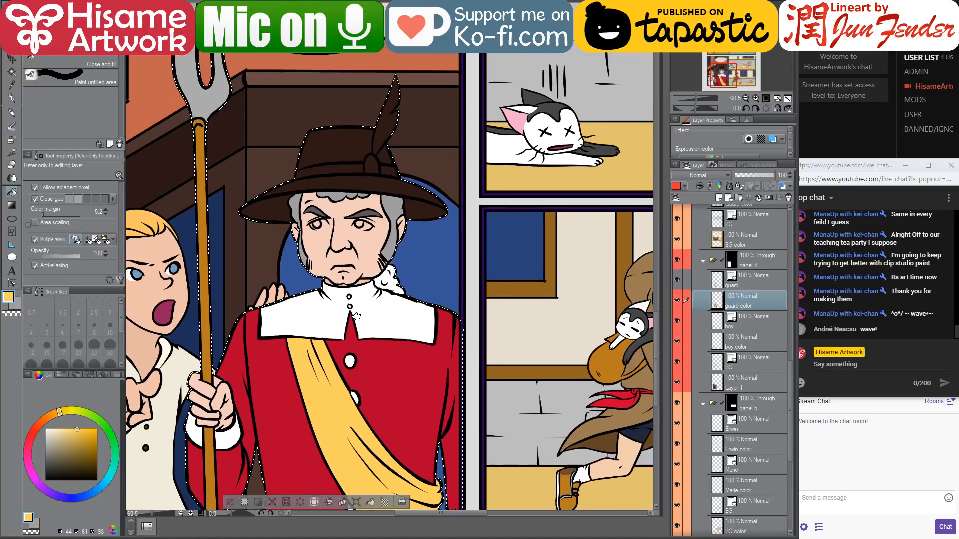
alt+click(398, 233)
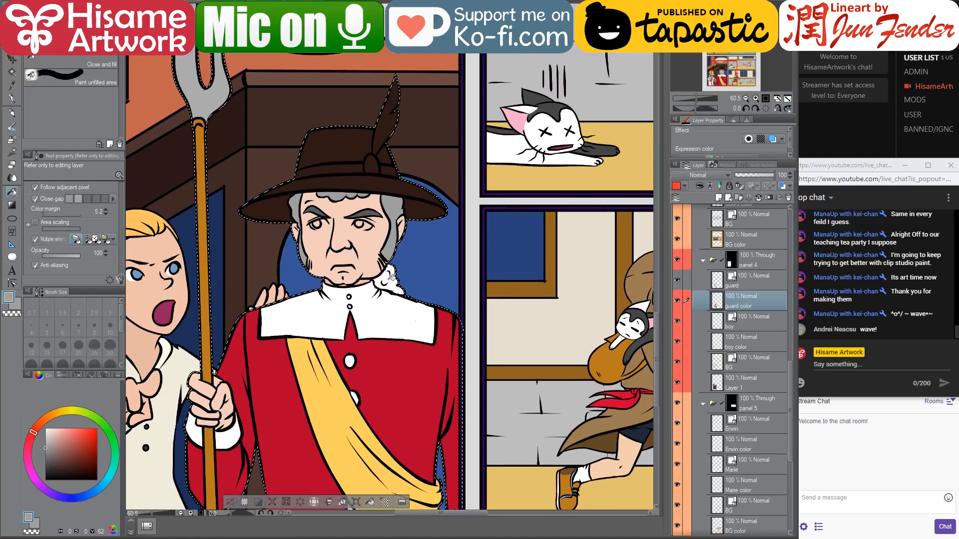
drag(356, 341, 380, 358)
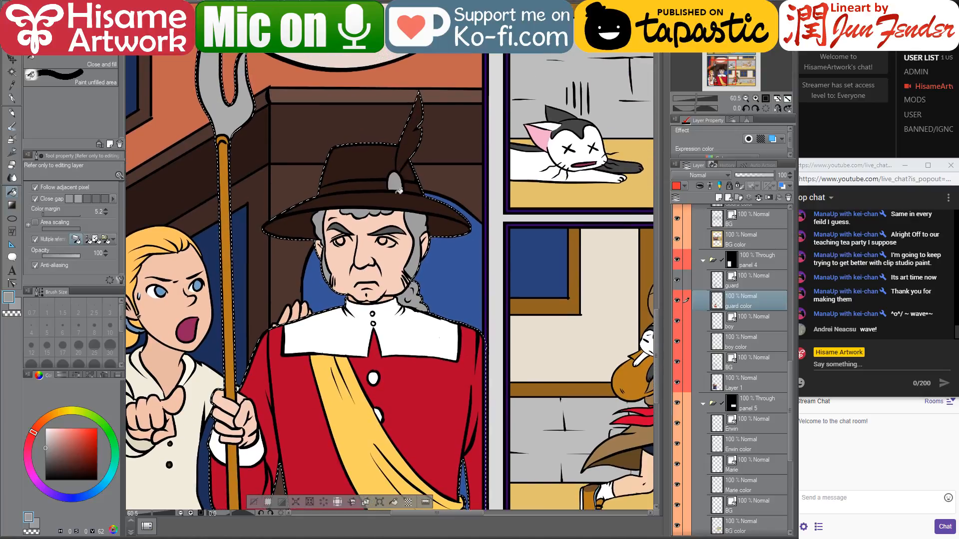
- Fill the hat's knot with the sash's yellow and its feather with the collar's white
alt+click(357, 401)
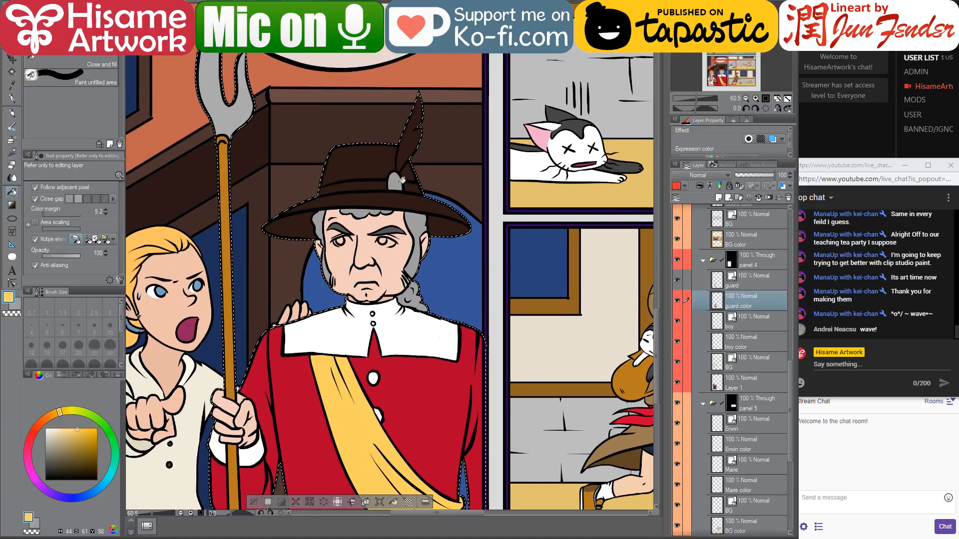
alt+click(355, 340)
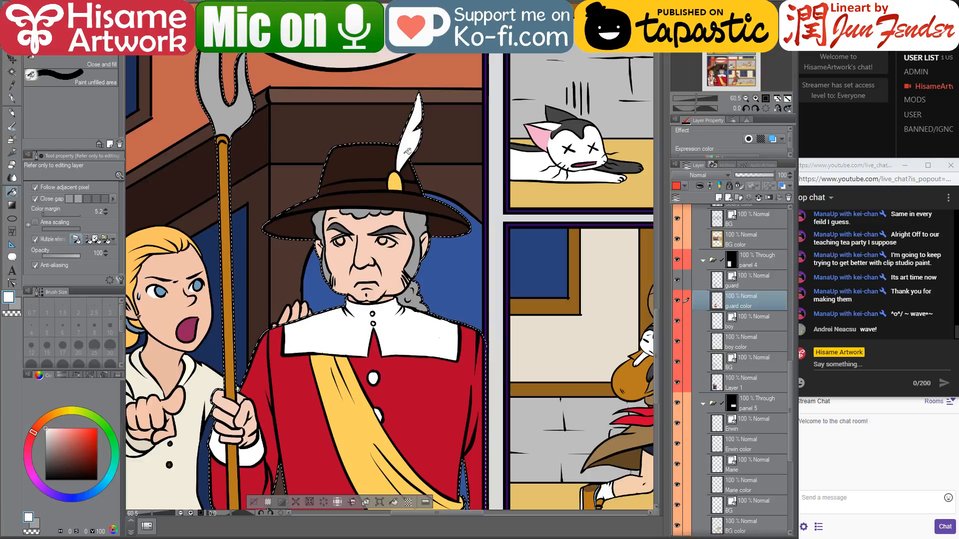
- Fill the guard's hat with the coat's red, its band with the sash's yellow, and the brim's underside with darker red (346, 100, 49)
alt+click(399, 385)
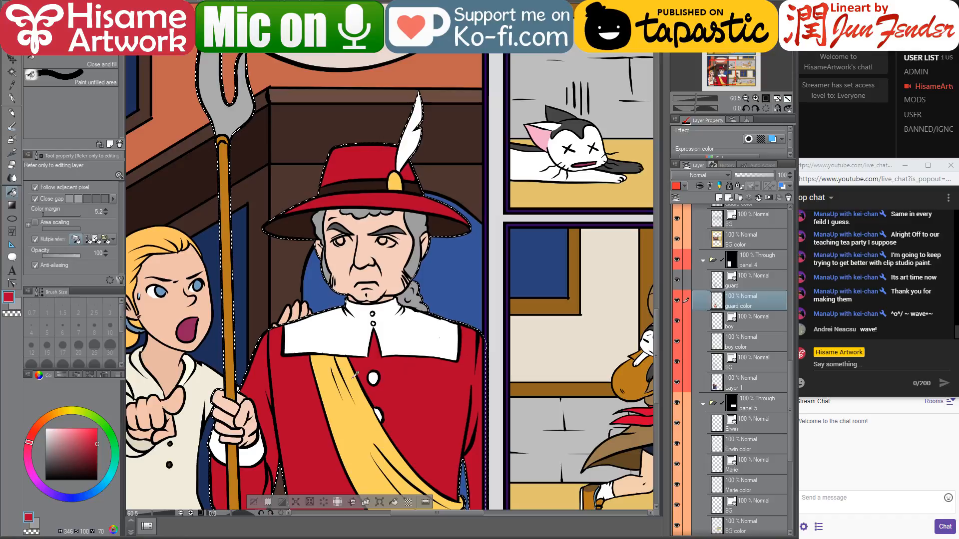
alt+click(345, 404)
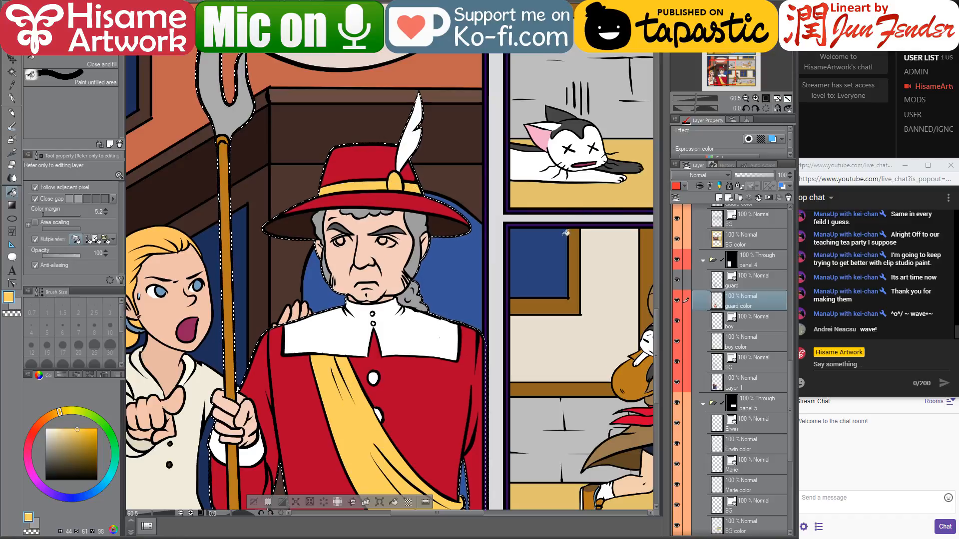
alt+click(344, 196)
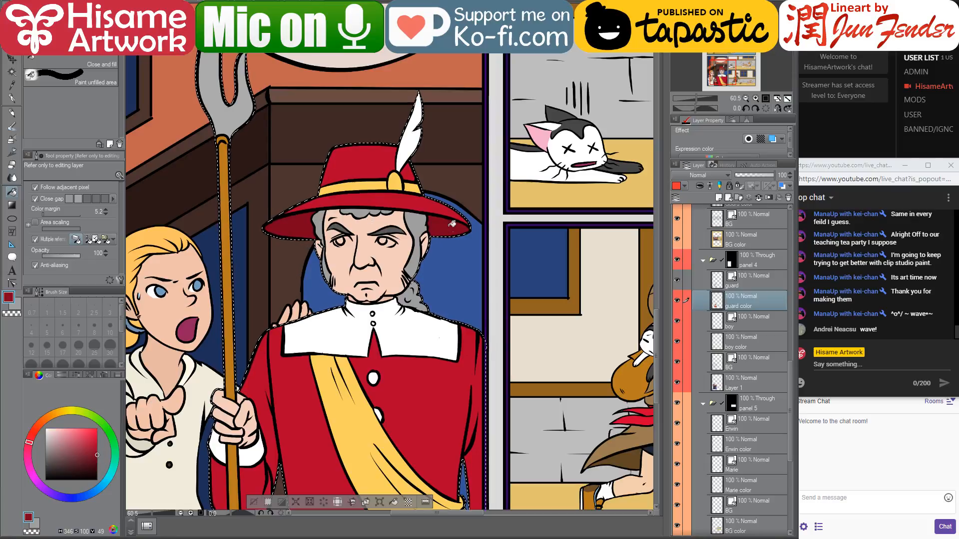
drag(446, 288, 464, 271)
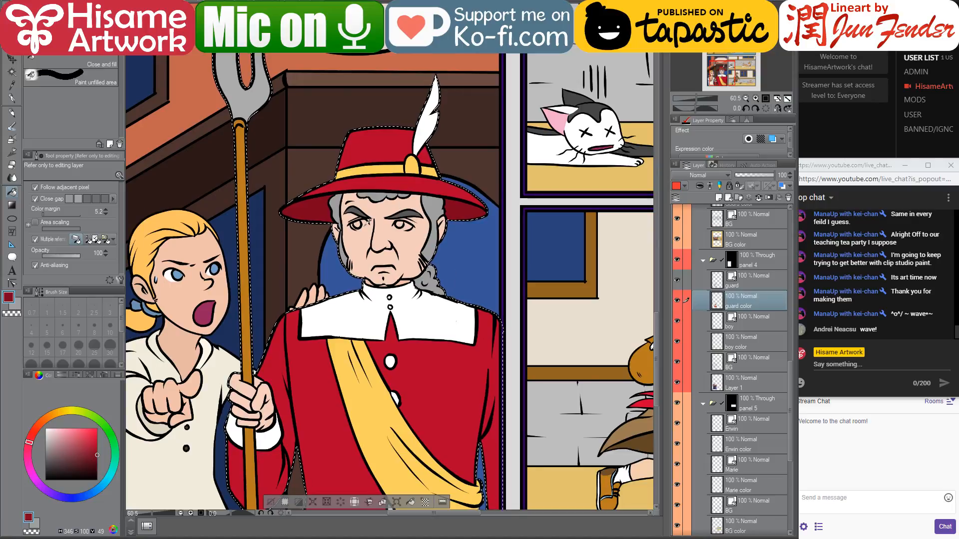
- Sample the white of the guard's collar and paint the whites of both his eyes with the G-pen at size 20
scroll(366, 223, down, 2)
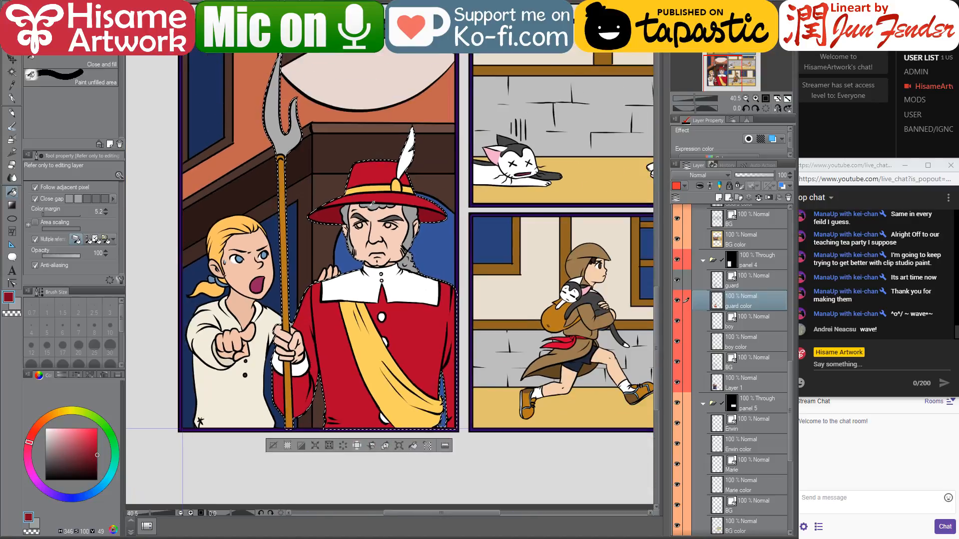
scroll(367, 253, up, 4)
alt+click(393, 325)
scroll(455, 133, up, 4)
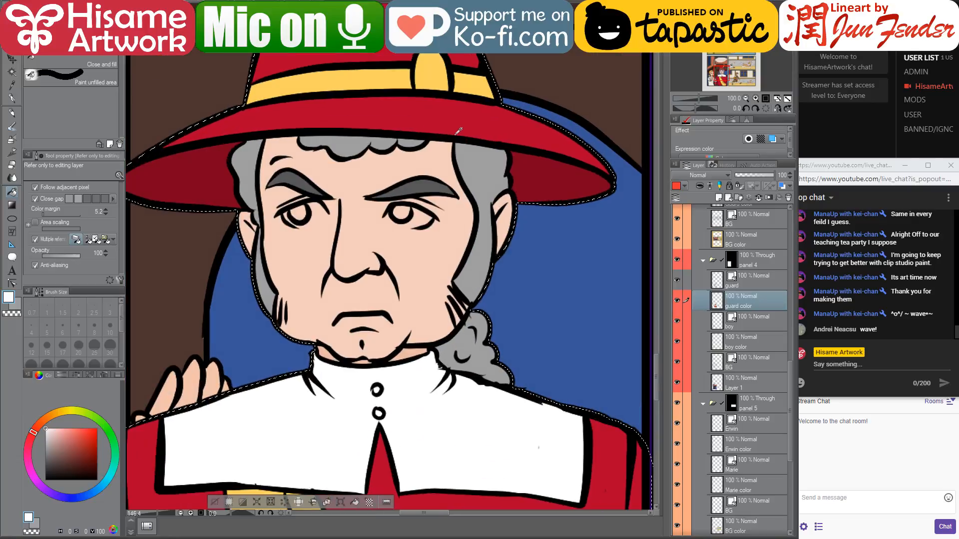
click(15, 101)
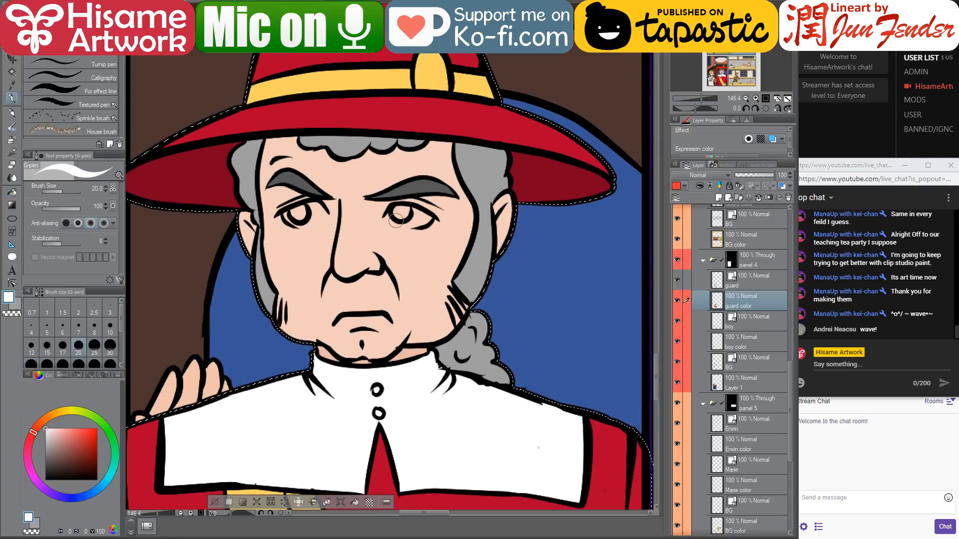
scroll(396, 220, up, 2)
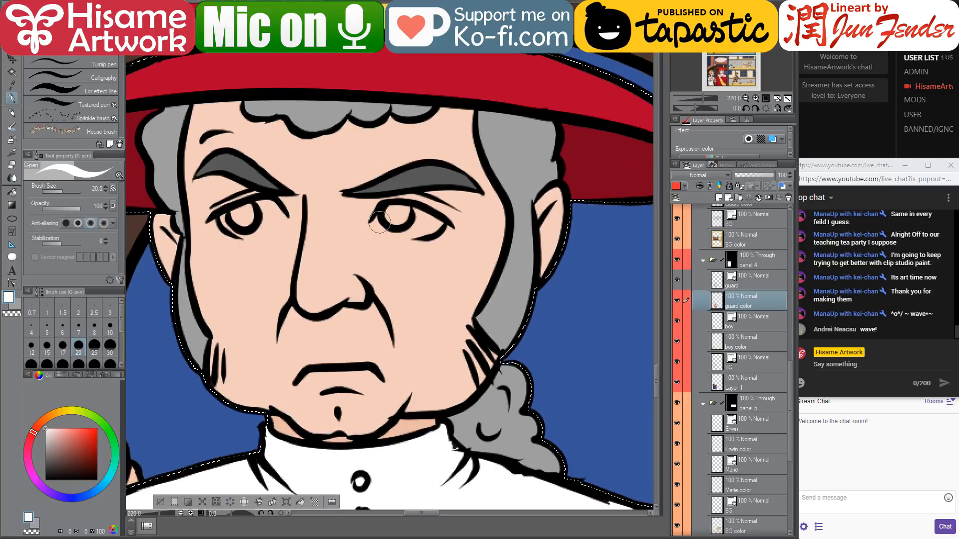
mouse_move(379, 223)
mouse_down()
mouse_move(432, 223)
mouse_move(403, 213)
mouse_move(383, 223)
mouse_move(425, 225)
mouse_move(382, 221)
mouse_up()
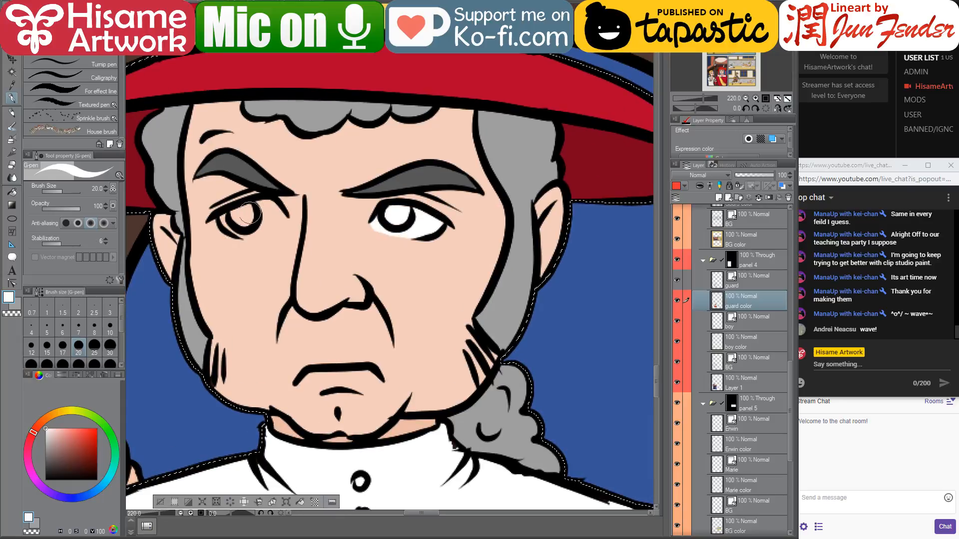
mouse_move(250, 214)
mouse_down()
mouse_move(227, 224)
mouse_move(260, 209)
mouse_move(280, 218)
mouse_move(249, 228)
mouse_move(231, 223)
mouse_up()
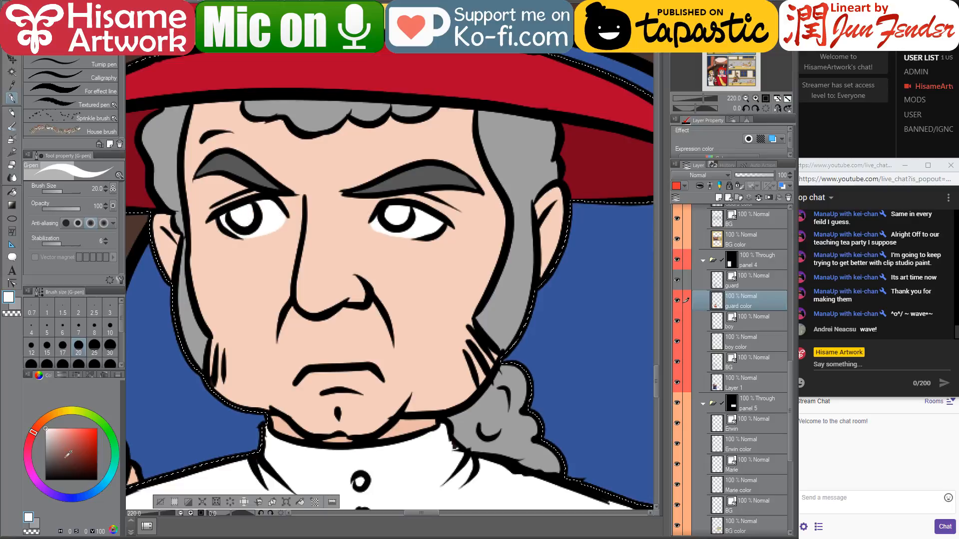
- Choose a muted blue (204, 48, 55) and paint the guard's irises with the G-pen
click(96, 490)
click(88, 442)
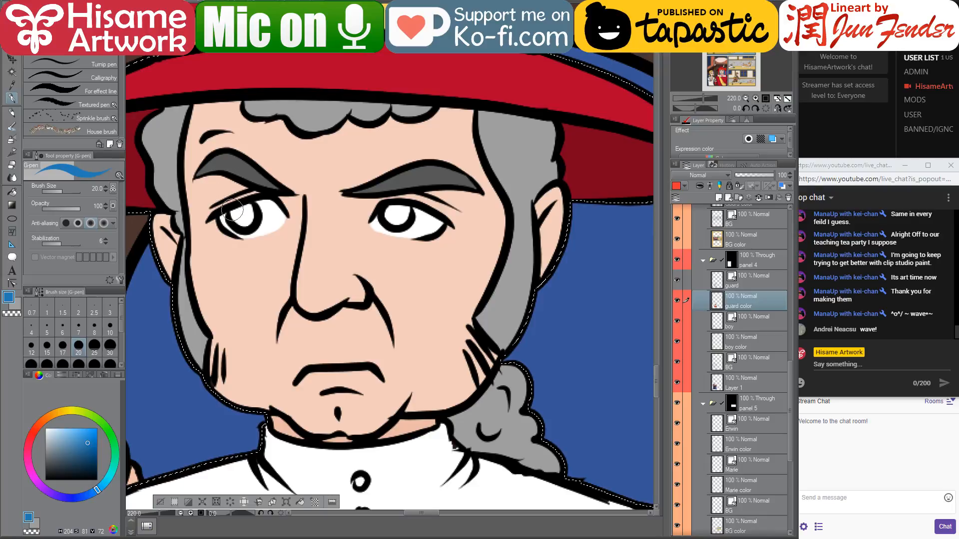
mouse_move(244, 202)
mouse_down()
mouse_move(246, 223)
mouse_move(249, 209)
mouse_up()
click(70, 452)
drag(388, 210, 402, 211)
scroll(386, 363, down, 7)
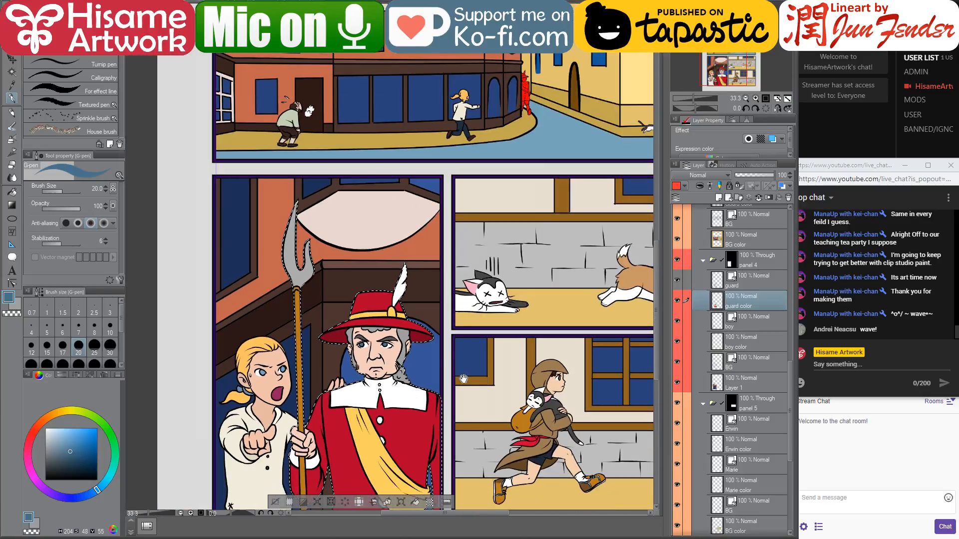
- Clear the selection around the guard and review the coloured panels in the lower half of the page
drag(438, 325, 390, 289)
scroll(383, 320, up, 2)
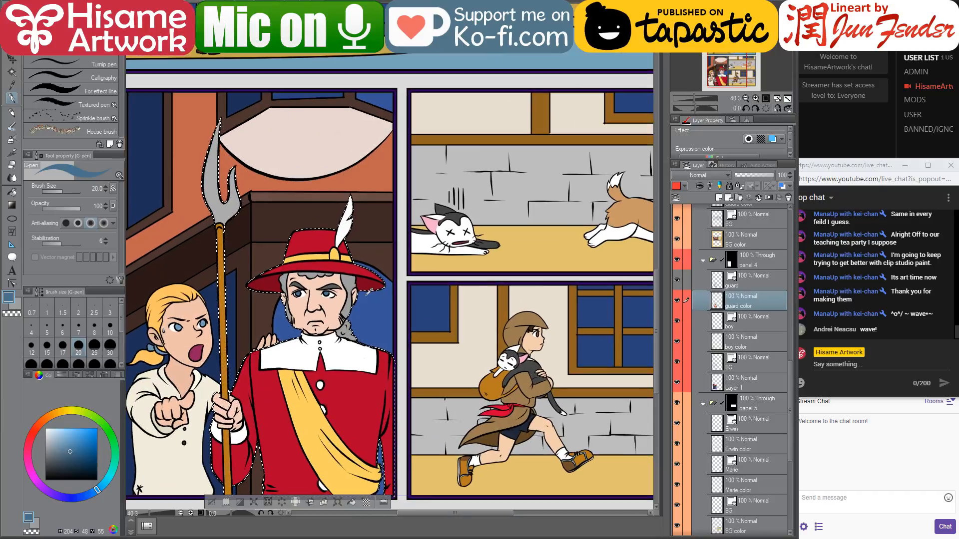
scroll(383, 310, down, 2)
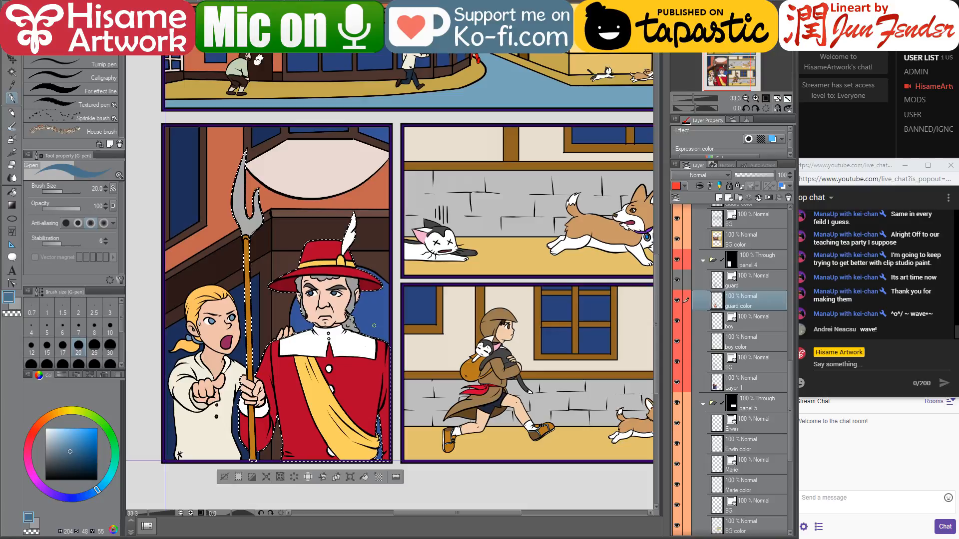
drag(479, 354, 510, 384)
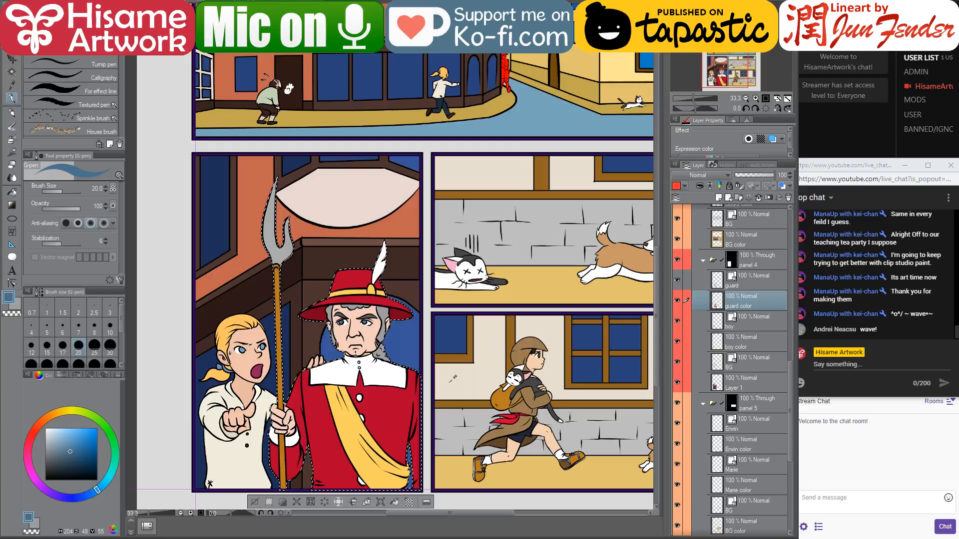
scroll(448, 383, down, 1)
scroll(453, 378, up, 1)
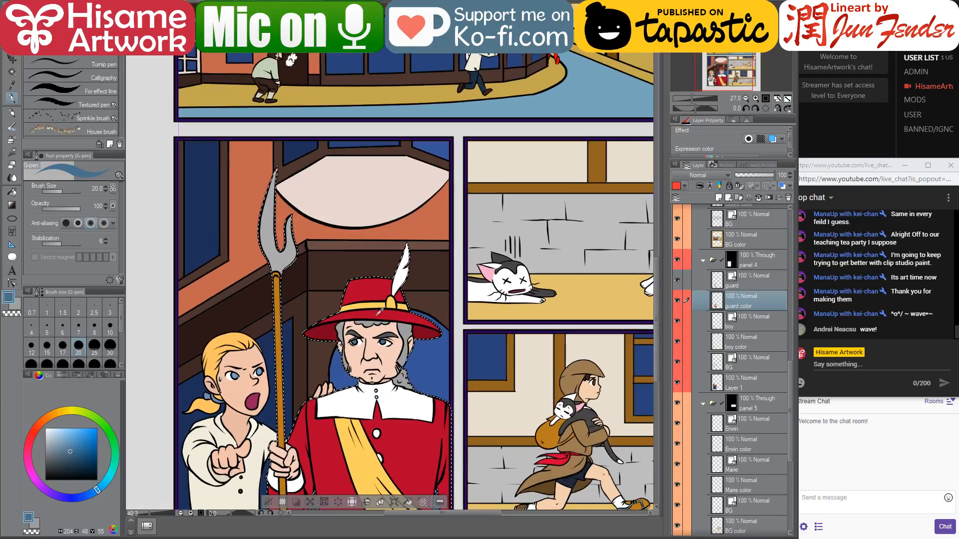
scroll(453, 378, down, 1)
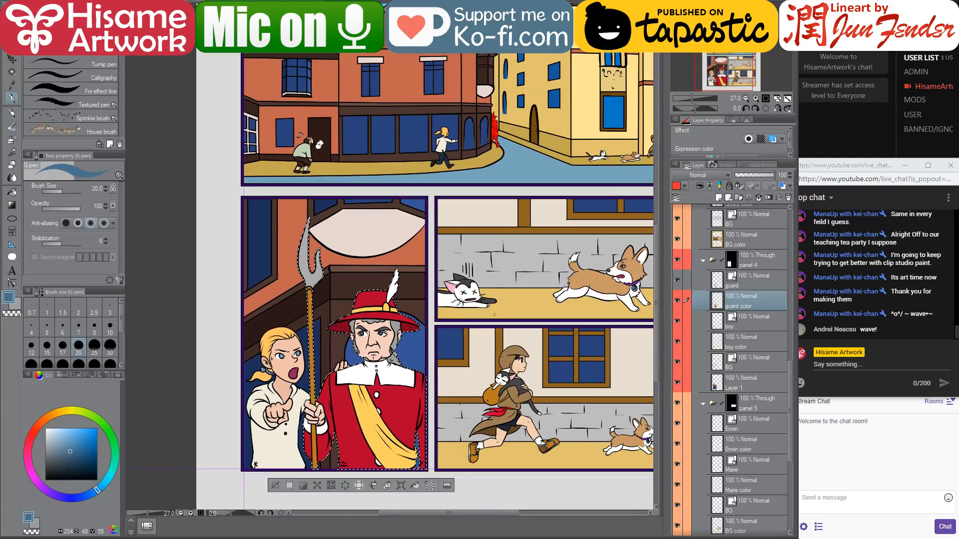
drag(495, 315, 468, 325)
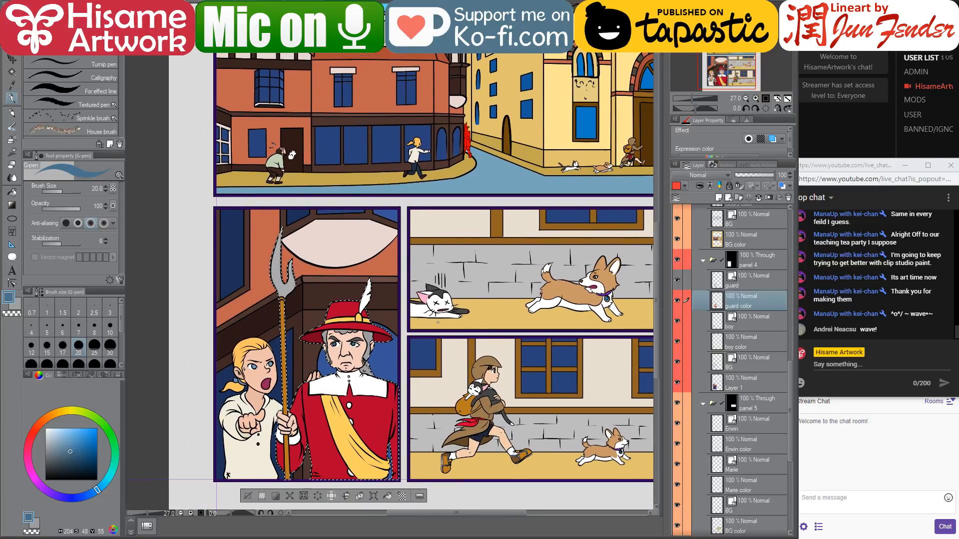
key(ctrl+d)
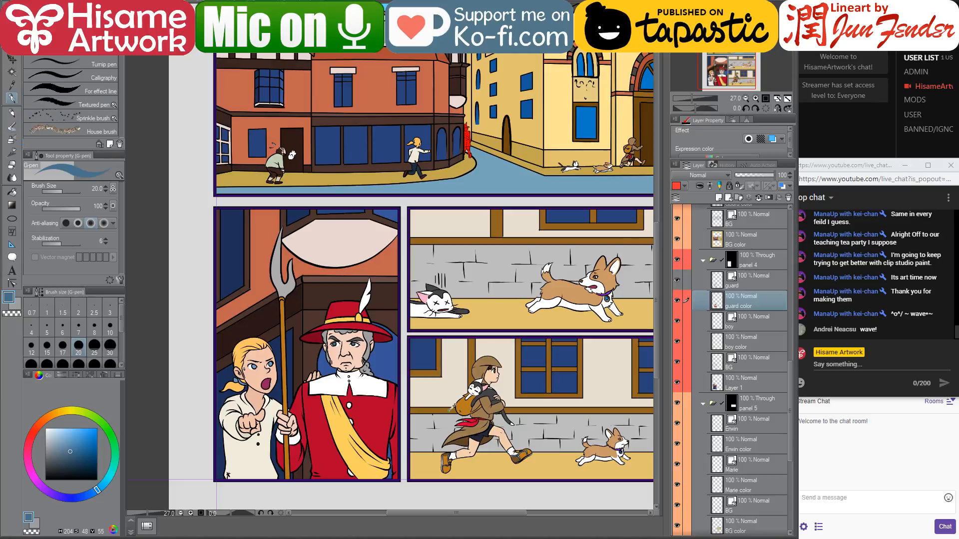
scroll(452, 407, down, 1)
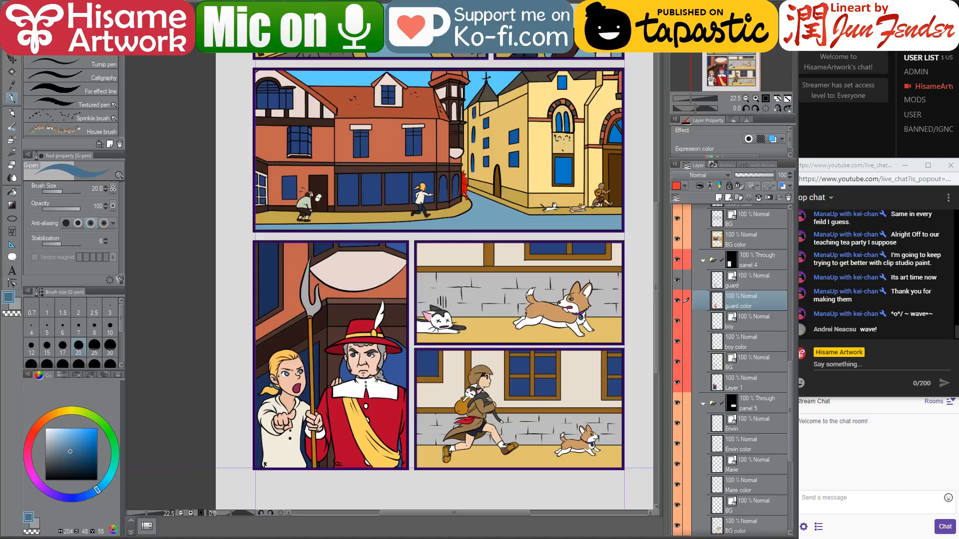
drag(535, 370, 510, 394)
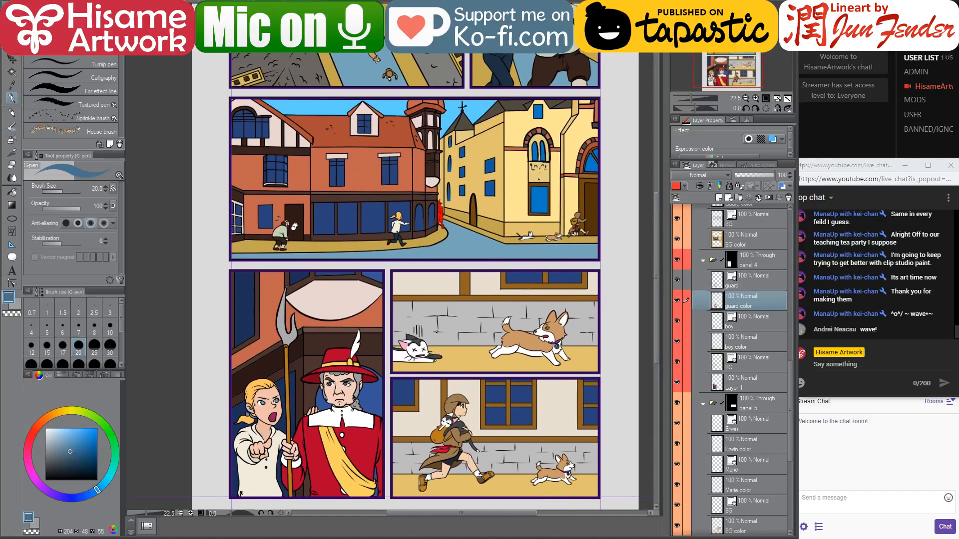
mouse_move(469, 280)
mouse_down()
mouse_move(465, 437)
mouse_move(479, 345)
mouse_move(439, 287)
mouse_move(452, 275)
mouse_up()
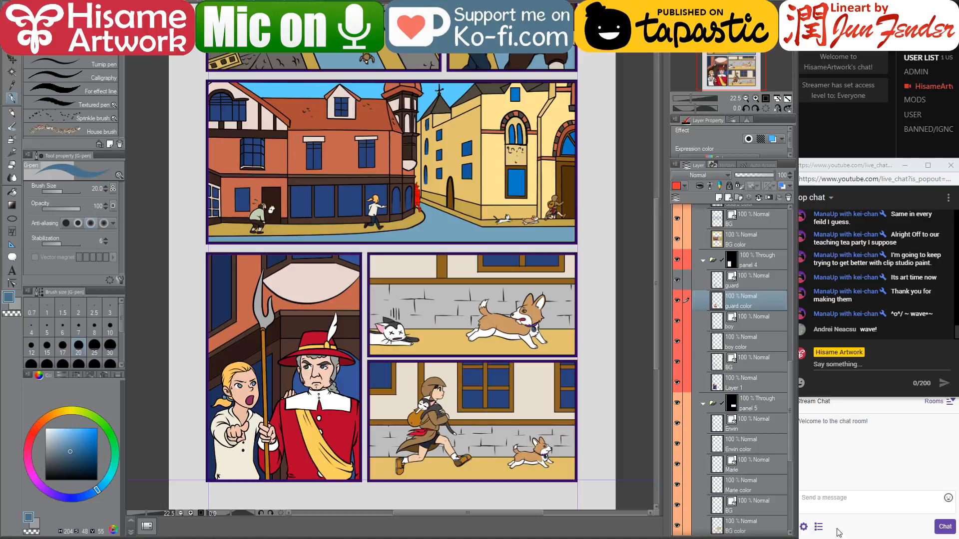
- Switch to the browser to check the YouTube live streaming dashboard, and return to the comic page in Clip Studio Paint
click(909, 538)
mouse_move(365, 538)
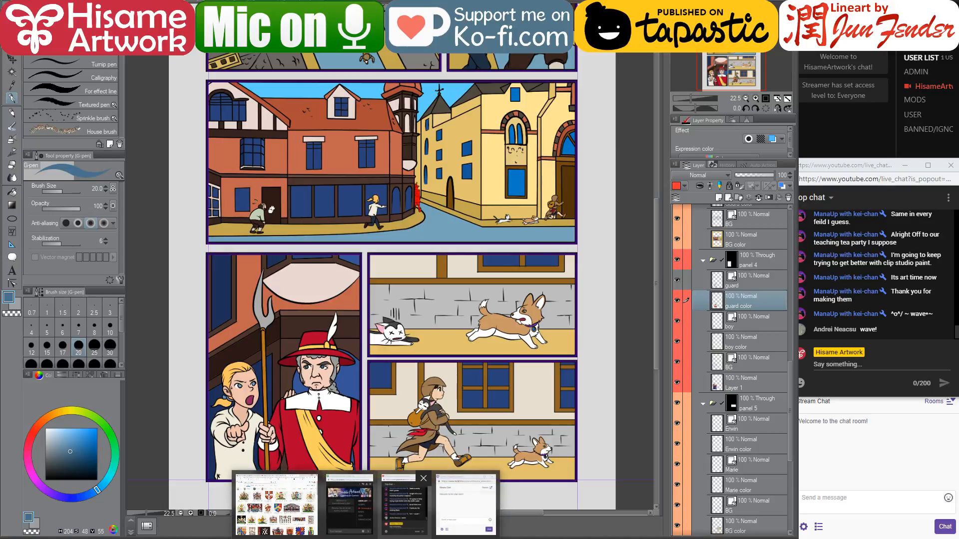
click(276, 504)
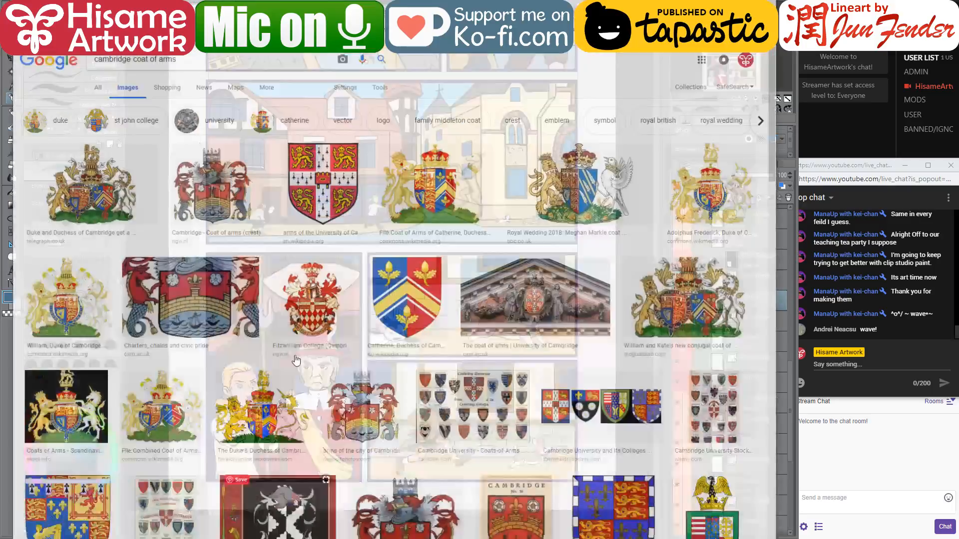
click(300, 1)
click(188, 262)
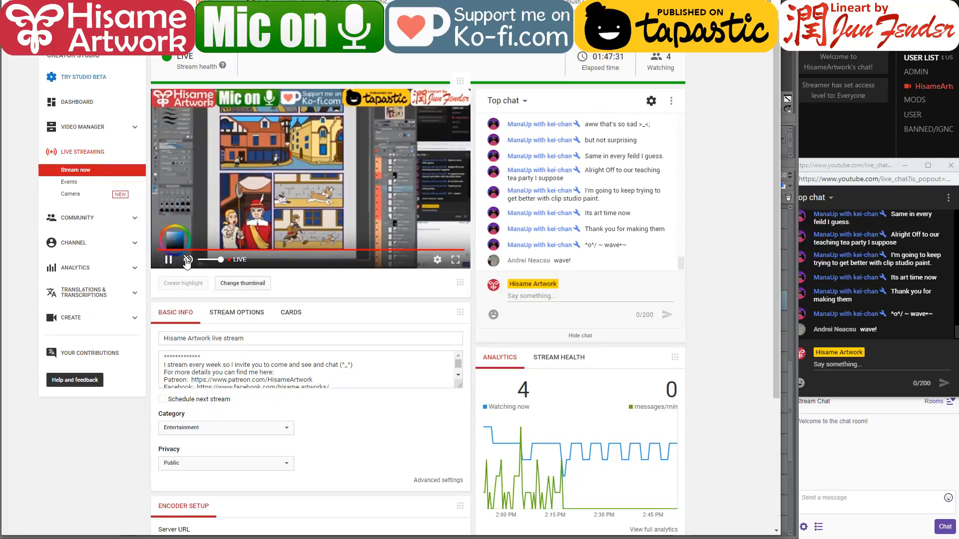
key(alt+Tab)
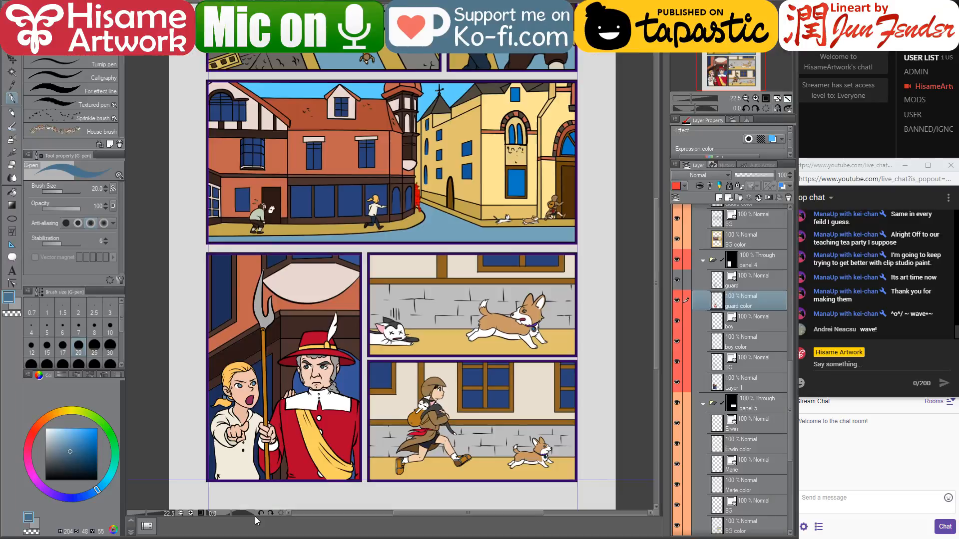
scroll(430, 448, down, 3)
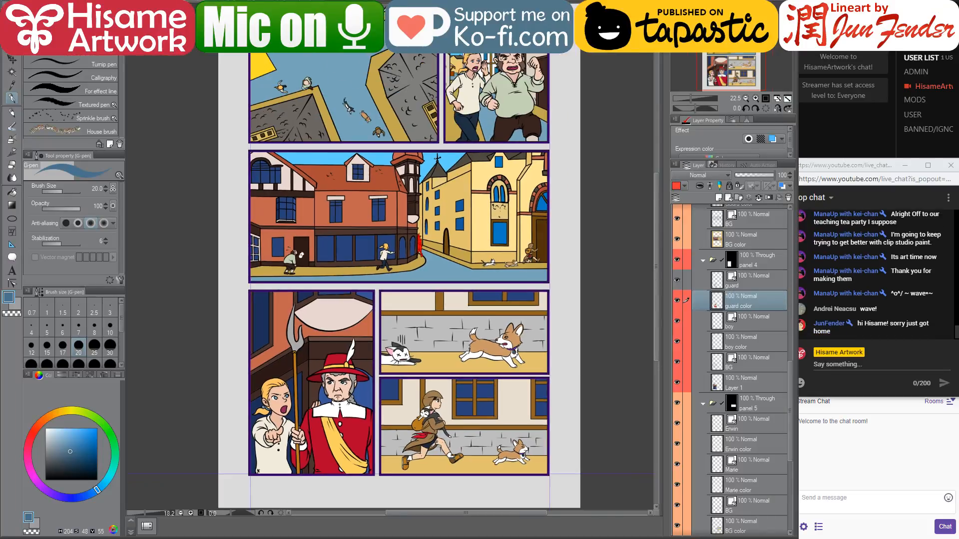
drag(548, 319, 531, 343)
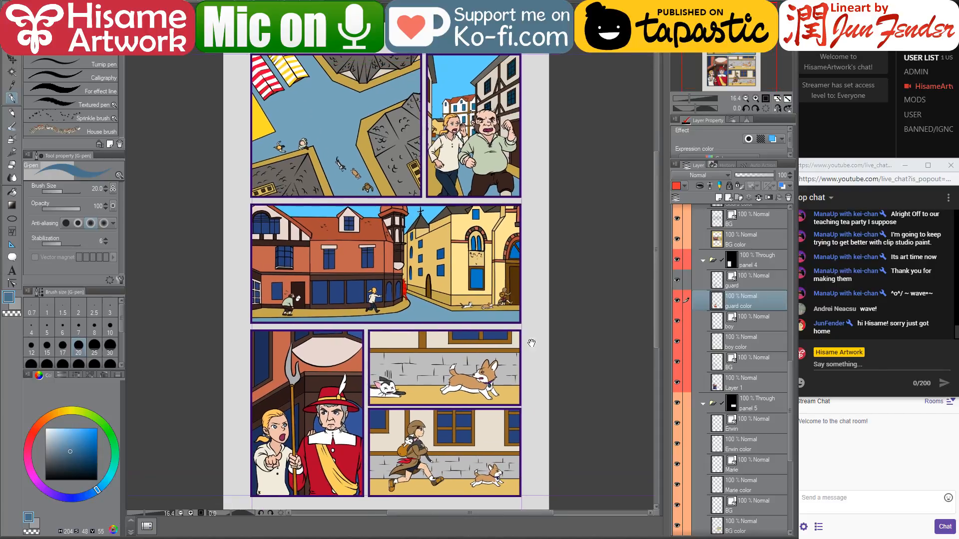
- Greet the arriving viewer by name in the YouTube live chat and send the message "just closing teh stream :D"
click(879, 363)
text(hiii )
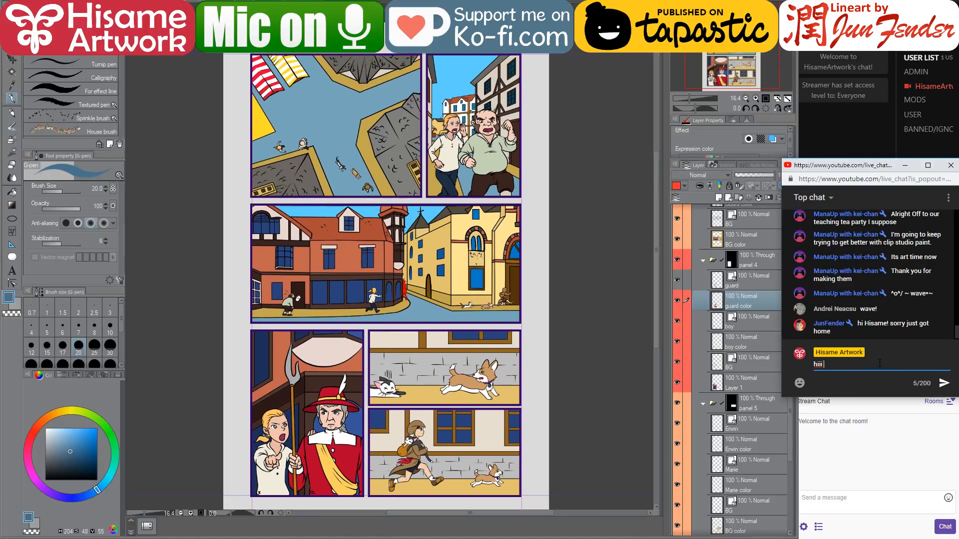
text(Jun :D)
key(Return)
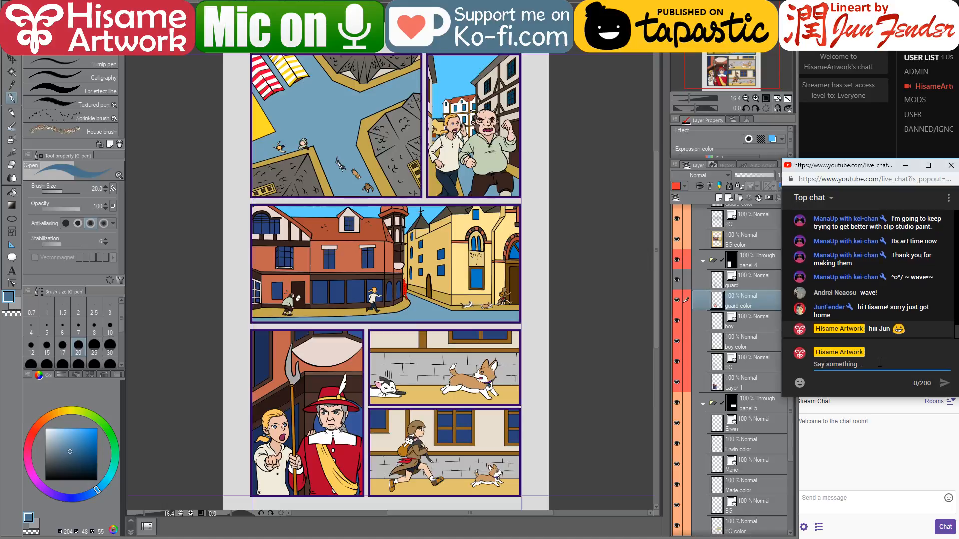
text(just closin)
text(g teh stre)
text(am :D)
key(Return)
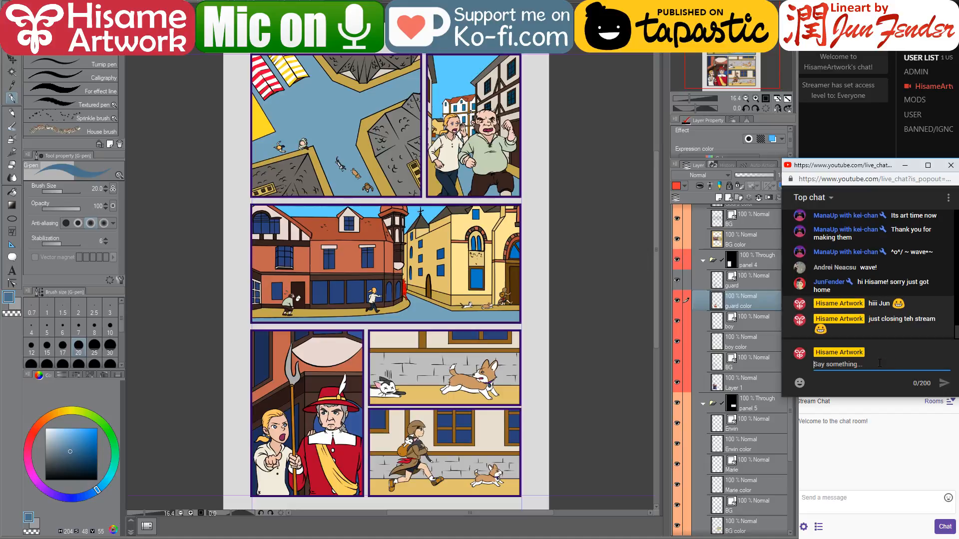
- Send the chat messages "Darwin page" and "do you want me to go over it now?"
text(Darwin page)
key(Return)
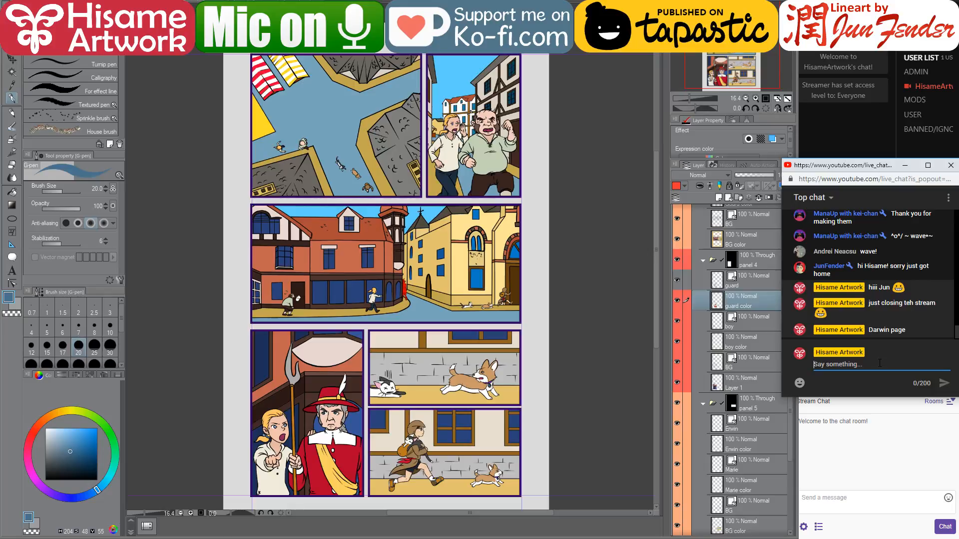
text(do you want me to go over it now?)
key(Return)
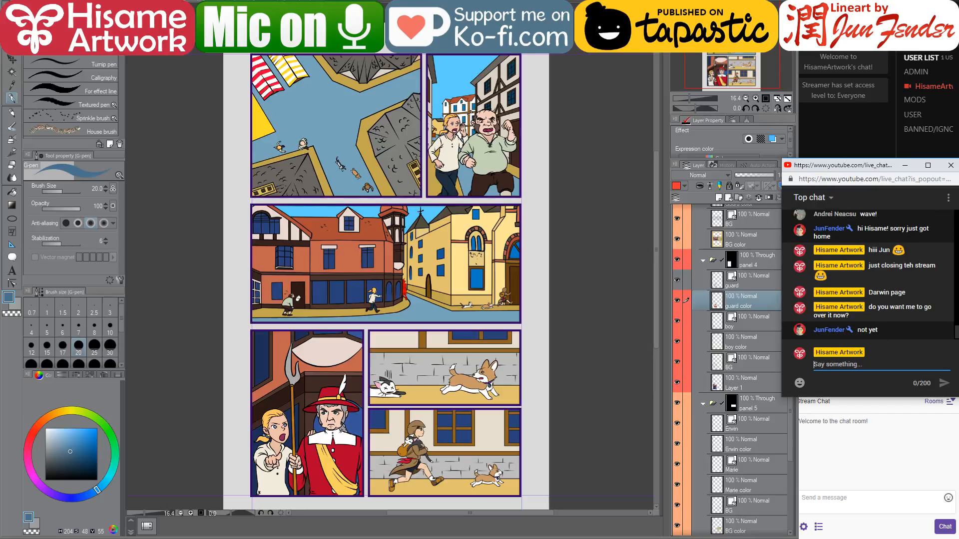
- Open the Niels Feynman comic folder from the desktop, widen its window to browse the page files, and check the date and time
click(12, 59)
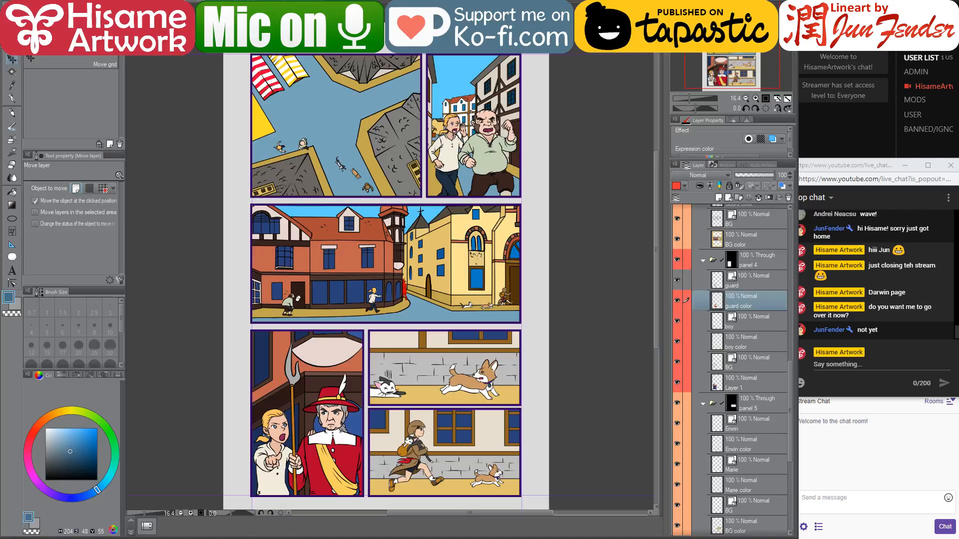
click(479, 538)
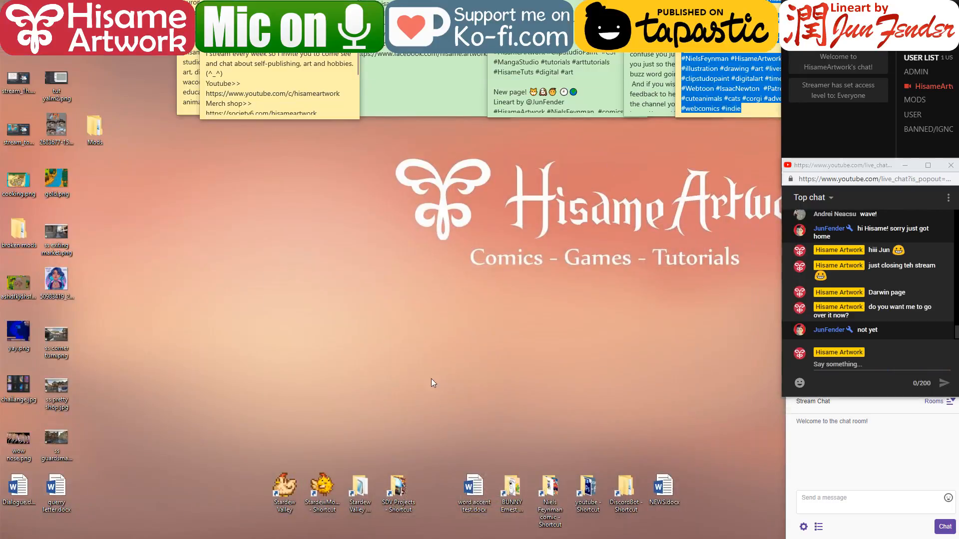
double_click(549, 489)
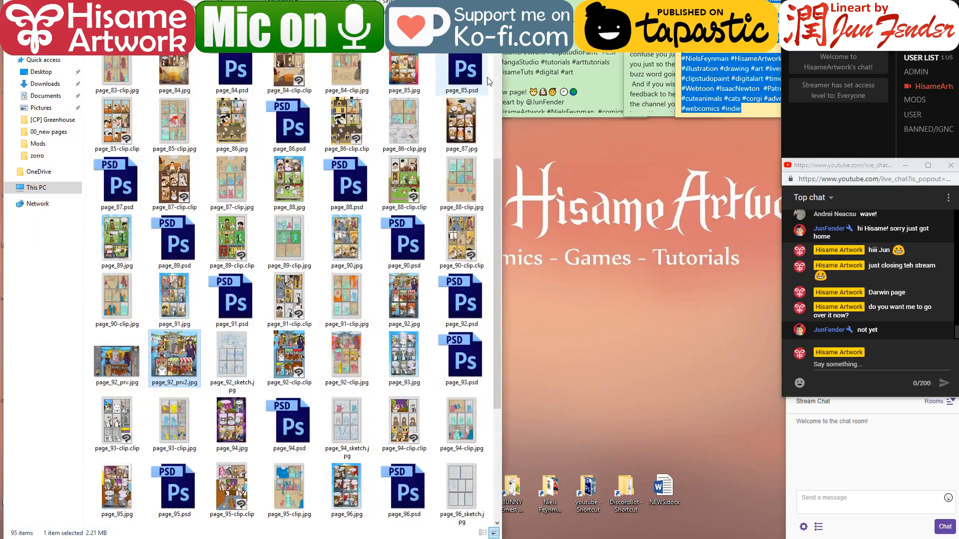
drag(501, 73, 577, 80)
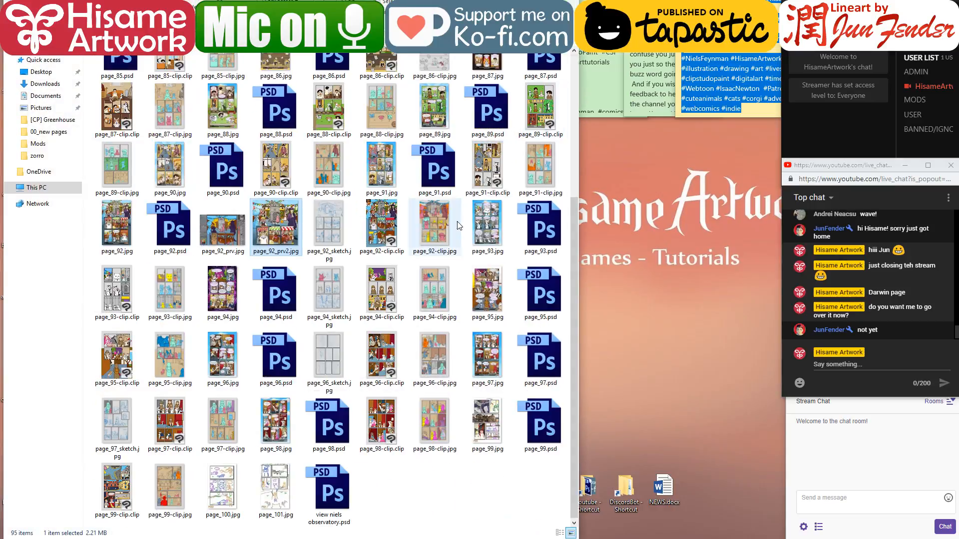
scroll(456, 221, up, 3)
click(939, 538)
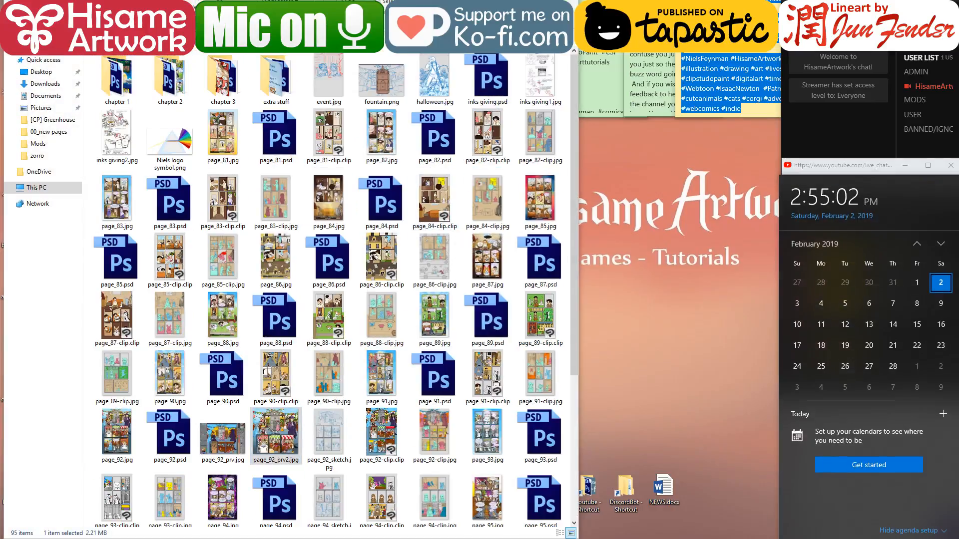
click(309, 227)
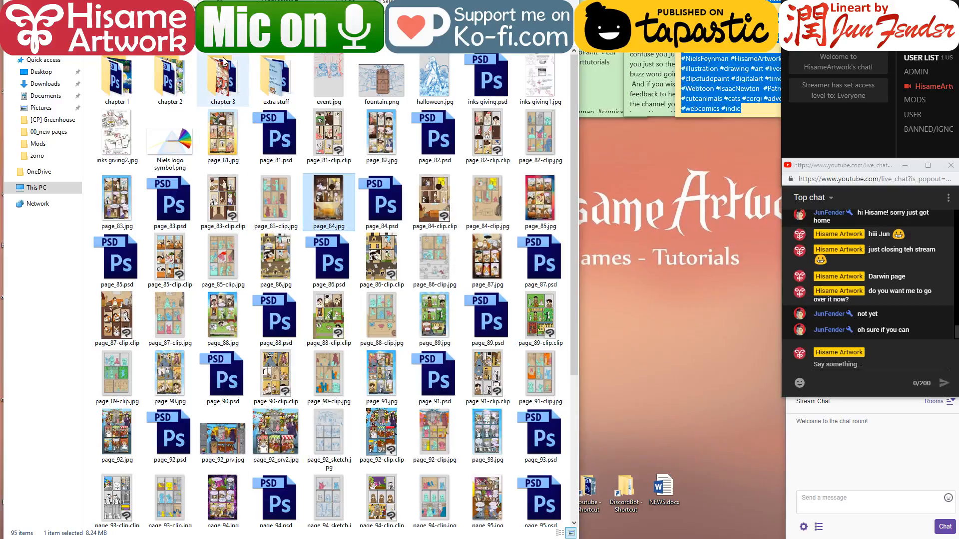
- Open the "events N fanart" folder one level up, widen its window, and browse the files for the Darwin picture
key(alt+Up)
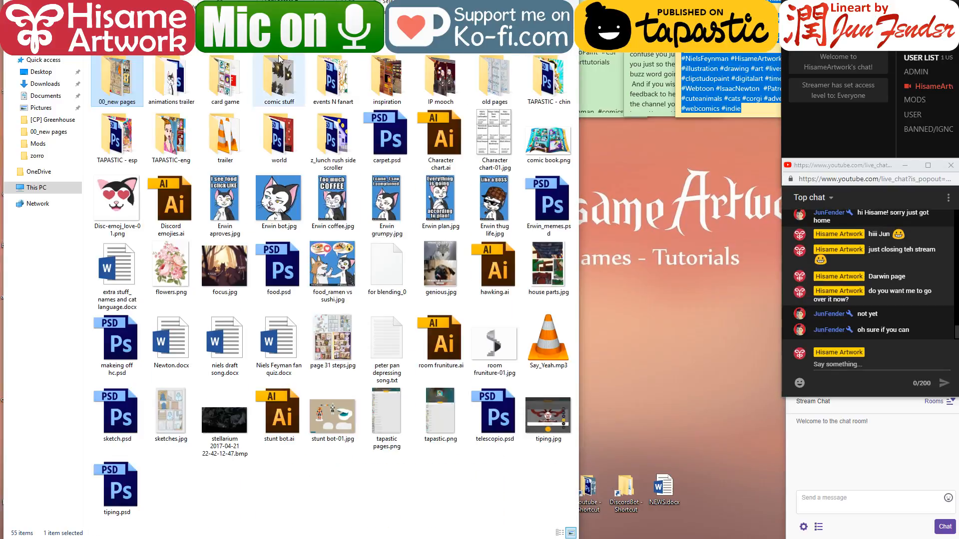
double_click(324, 80)
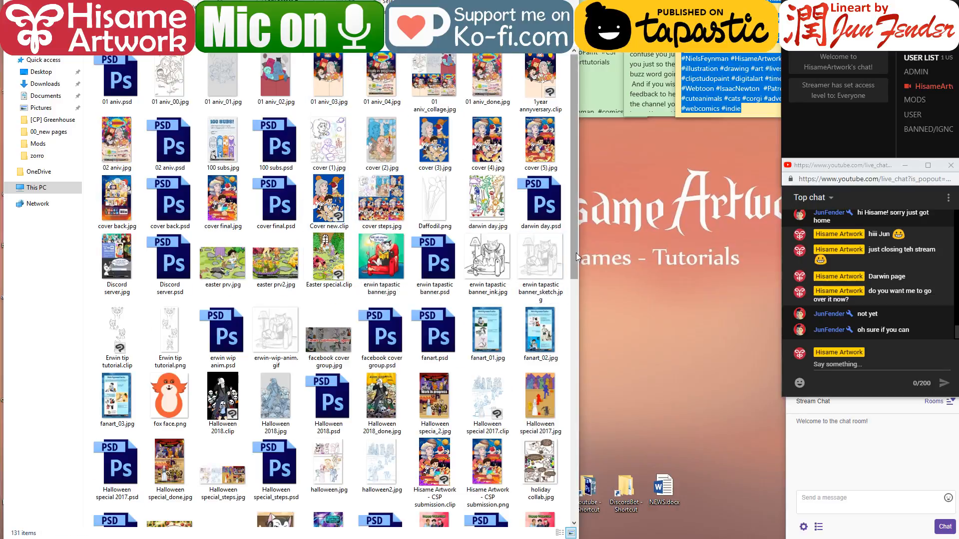
drag(577, 253, 698, 265)
scroll(528, 276, down, 6)
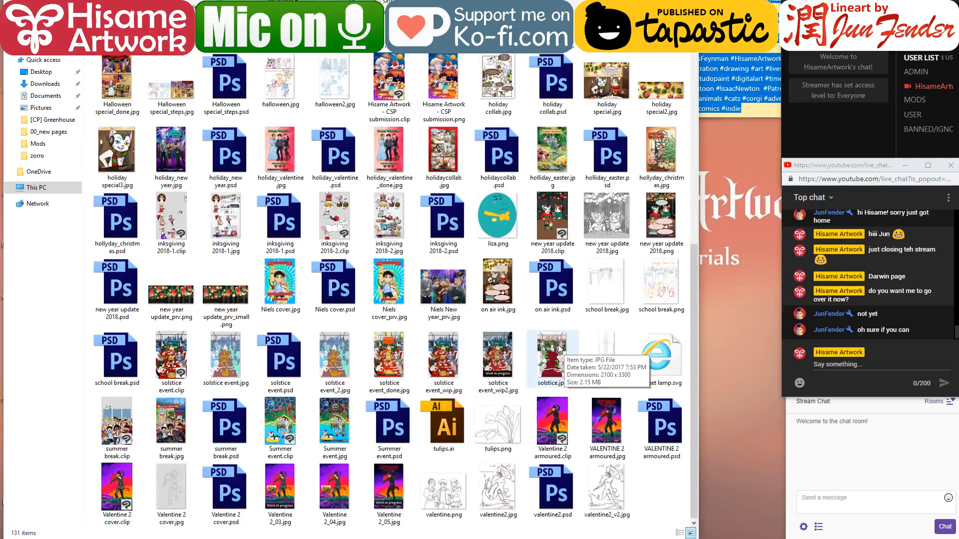
scroll(558, 348, up, 3)
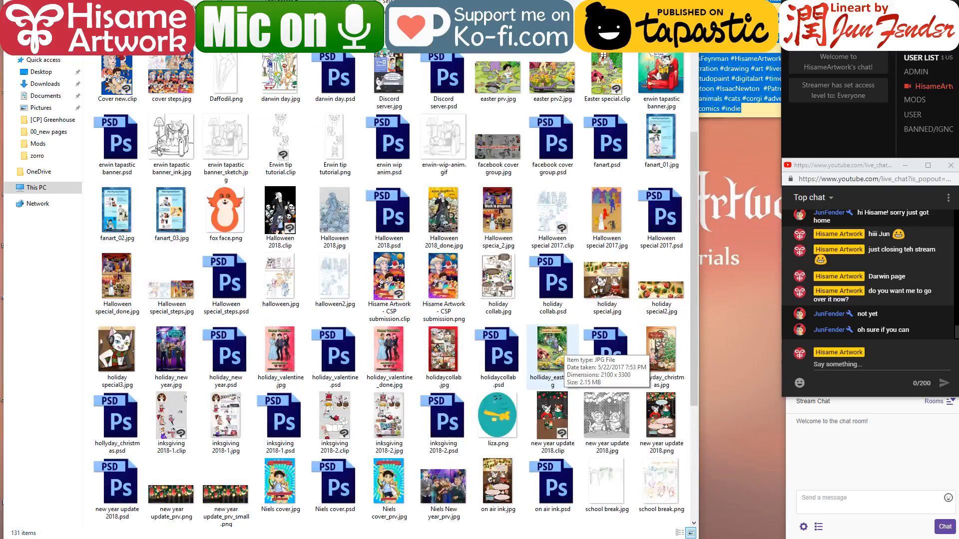
scroll(558, 348, up, 2)
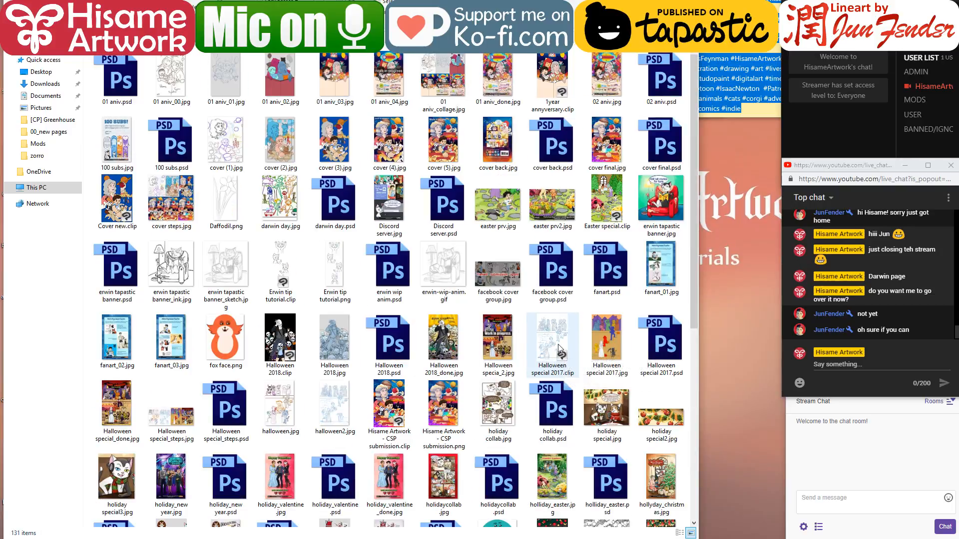
- Open darwin day.jpg in a widened image viewer, and minimise the folder window behind it
click(291, 201)
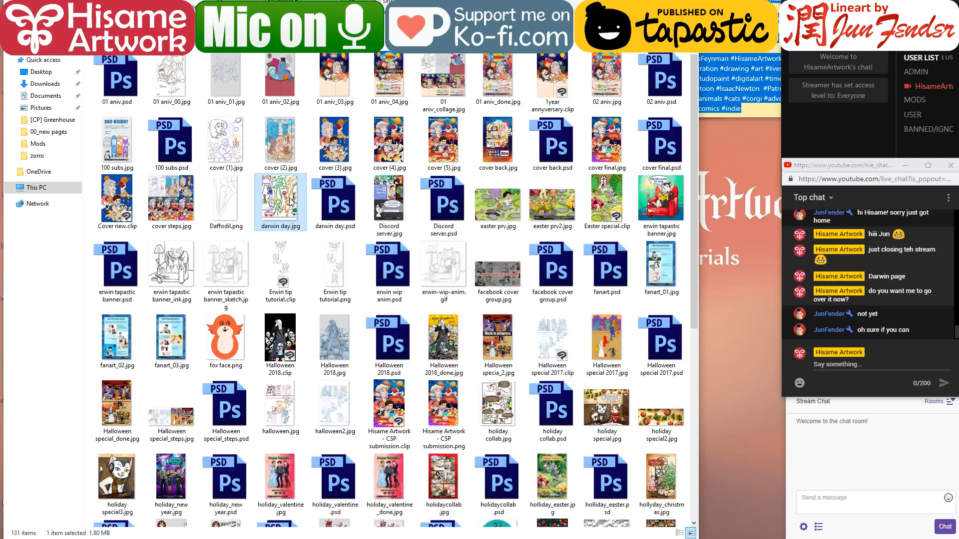
double_click(291, 200)
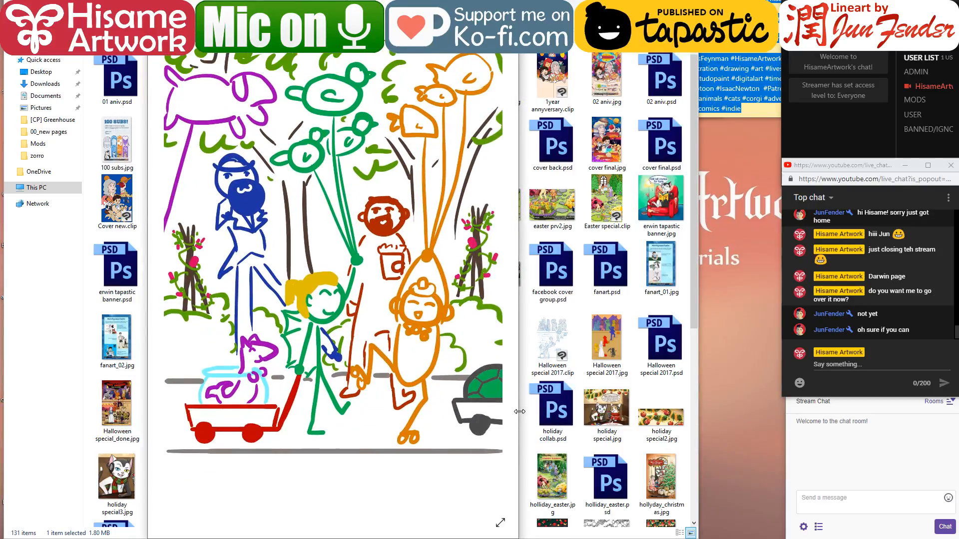
drag(520, 410, 701, 427)
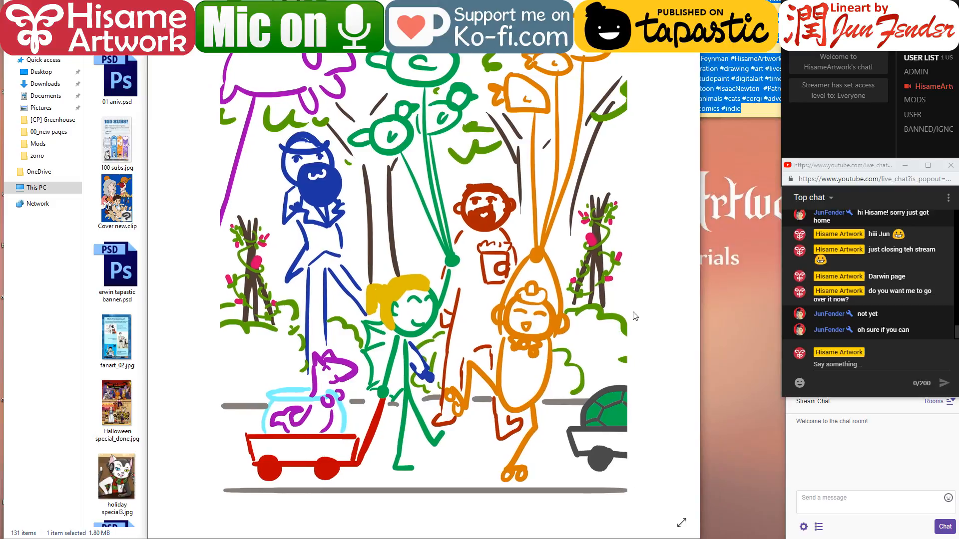
key(Right)
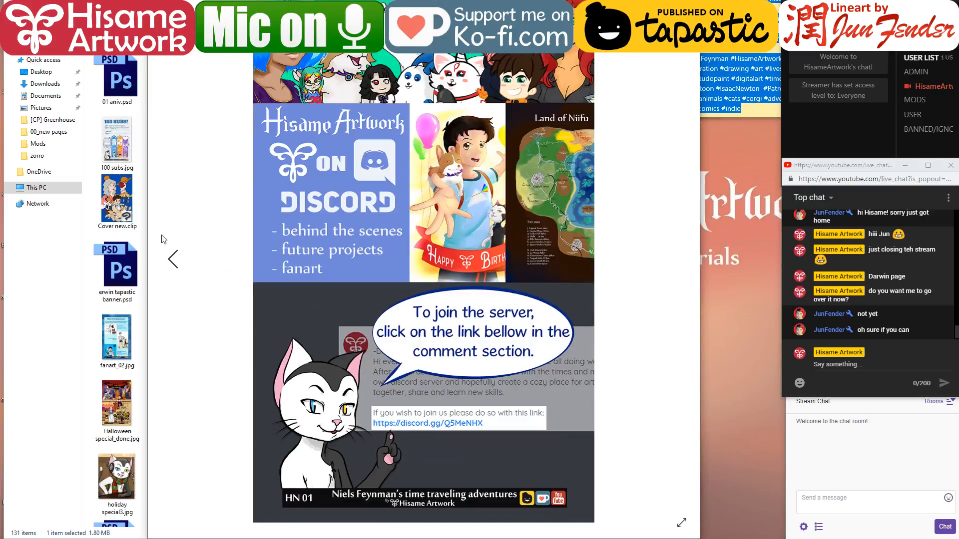
click(174, 259)
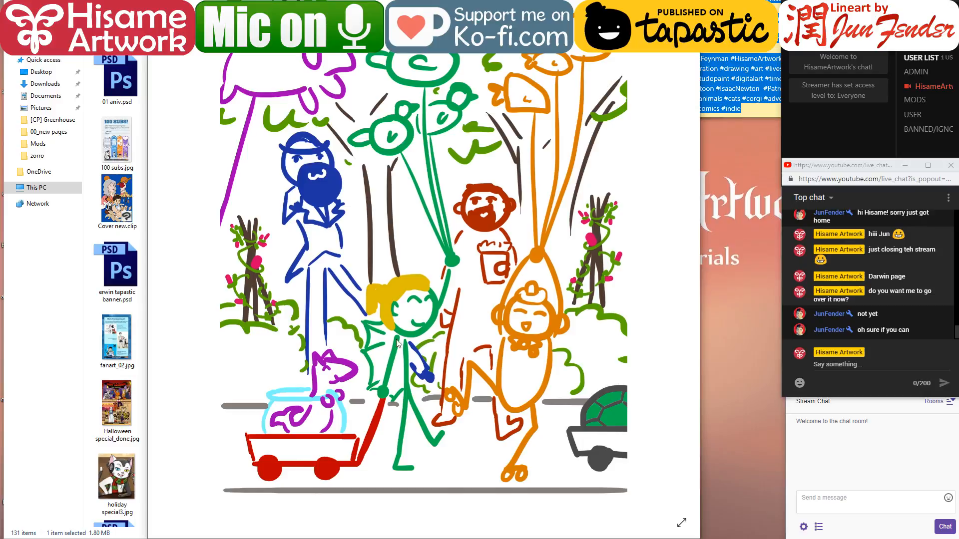
click(57, 287)
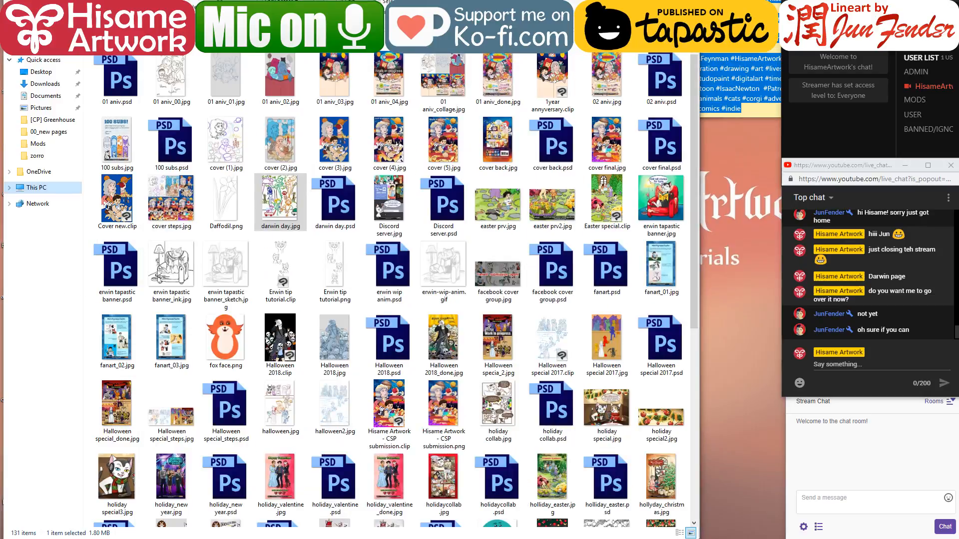
click(641, 1)
- Switch to the browser, search Google for "demetrodon" in a new tab, and open the Dimetrodon Wikipedia article
click(480, 538)
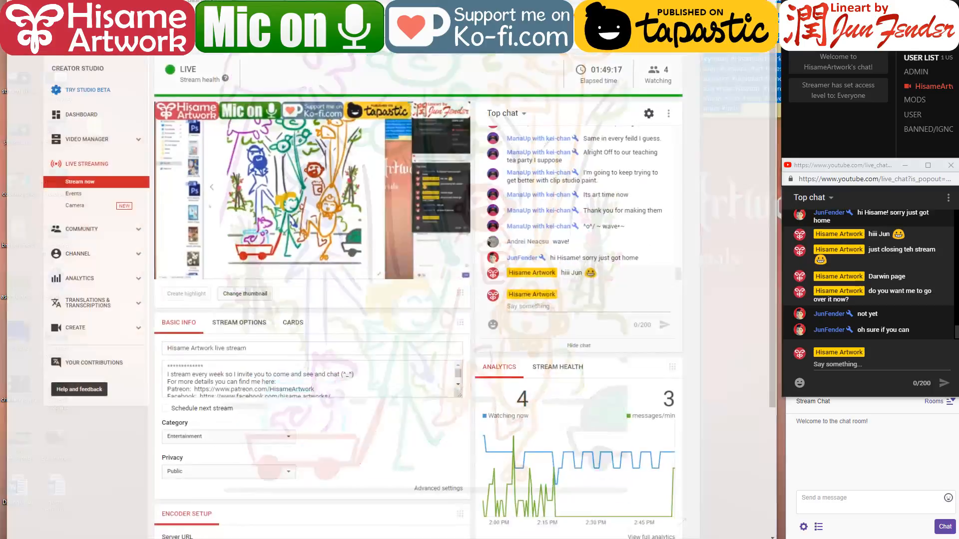
key(ctrl+t)
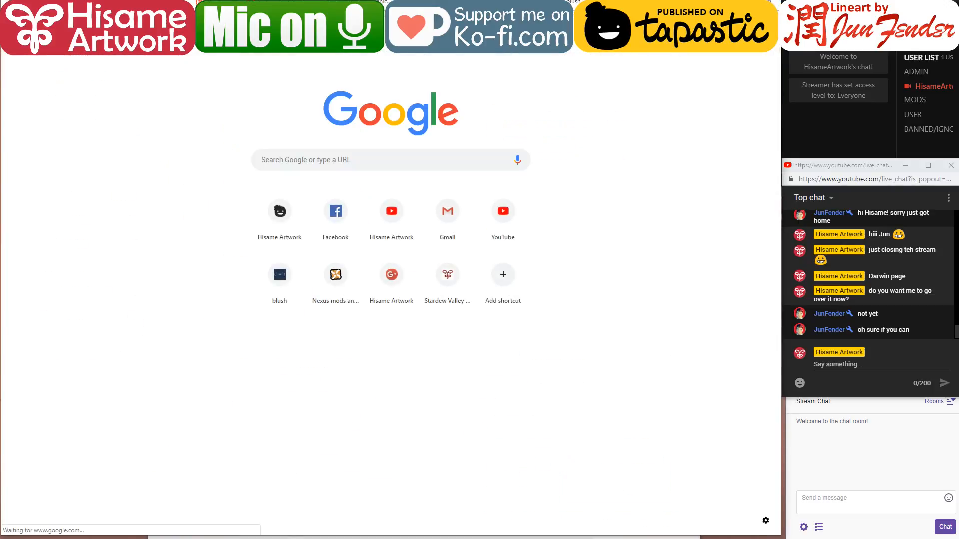
text(demetrodon)
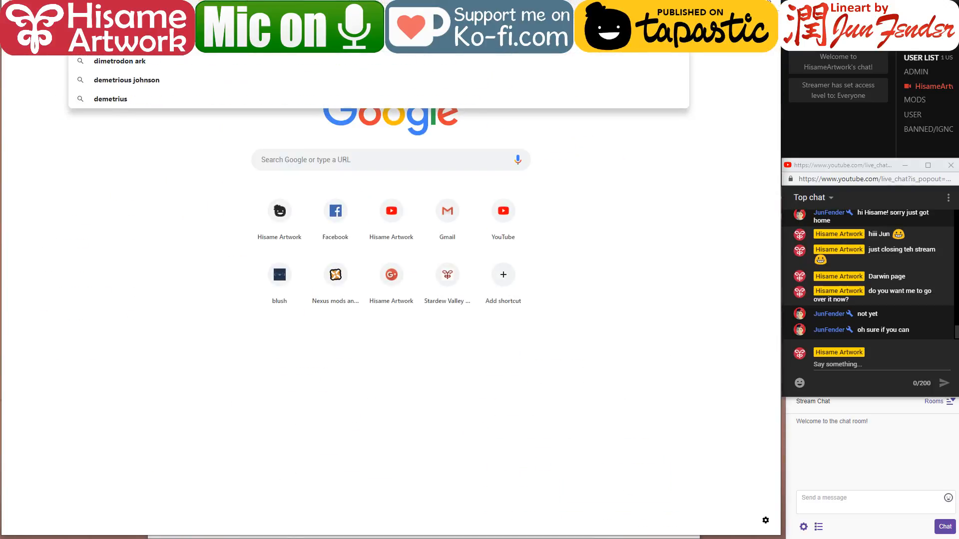
key(Return)
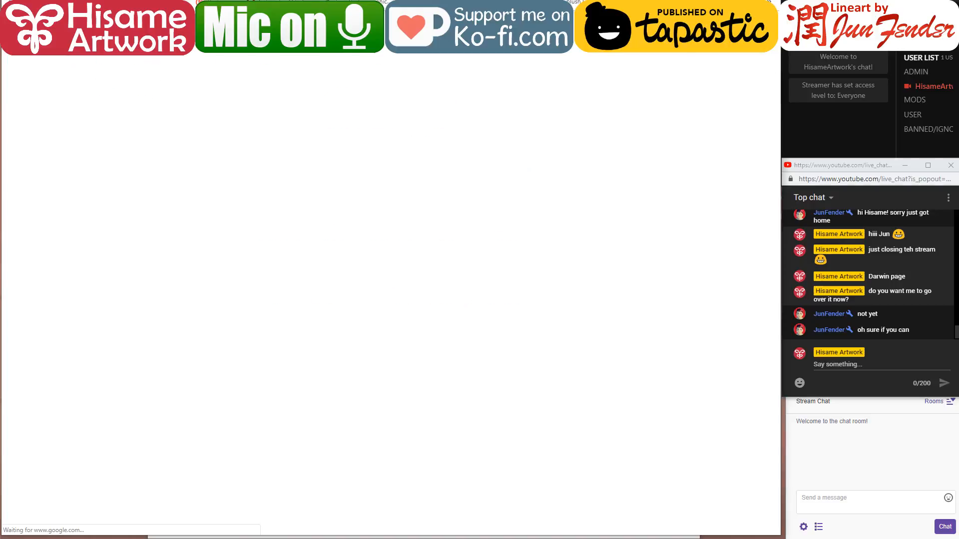
click(197, 106)
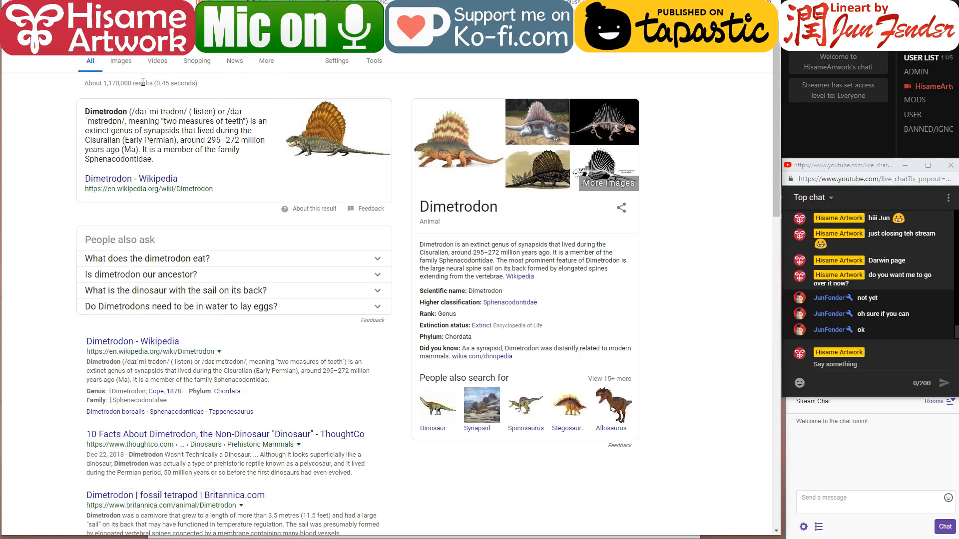
click(124, 182)
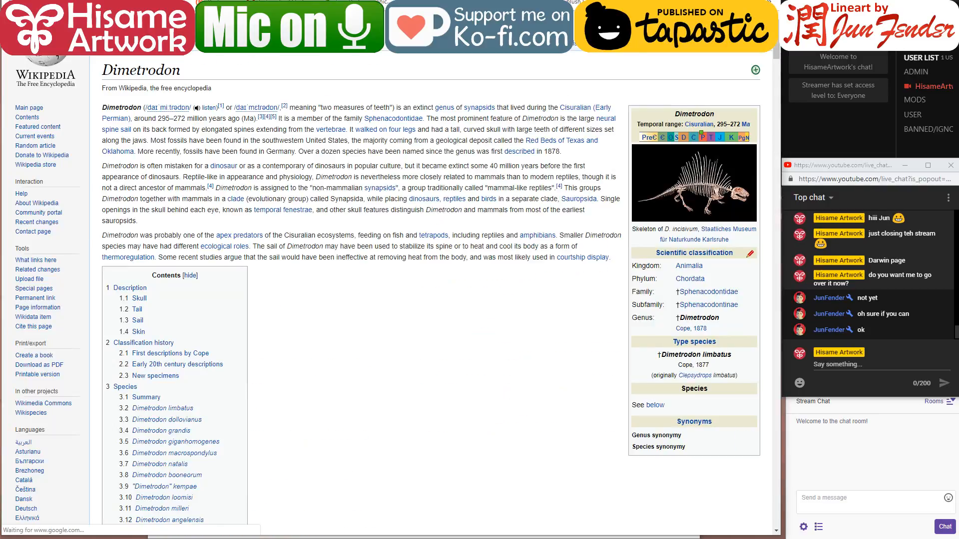
key(ctrl+l)
text(dinosaurs)
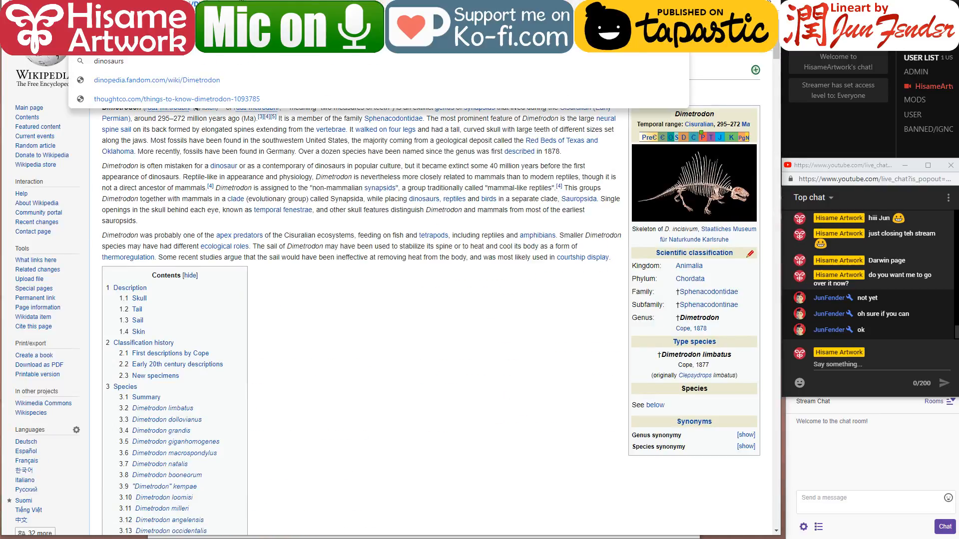
key(alt+Left)
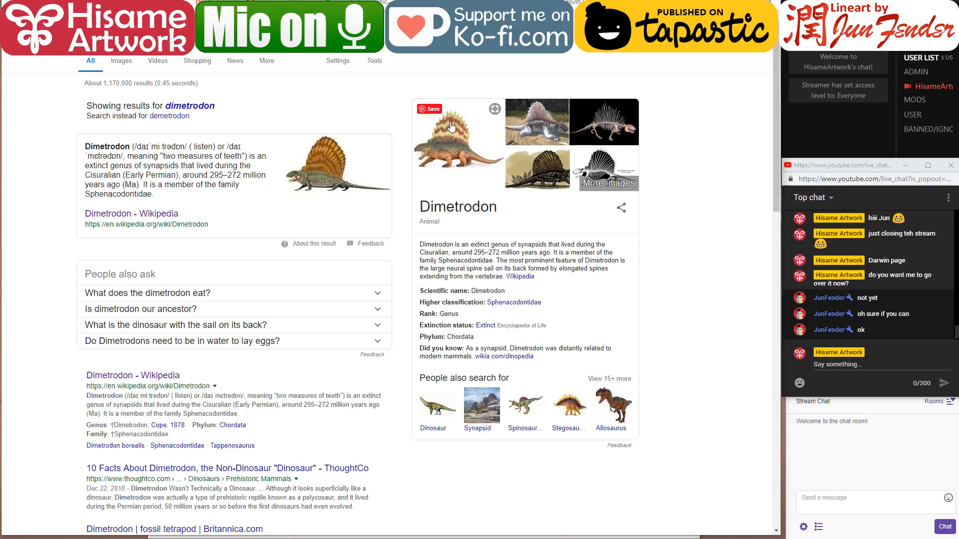
click(875, 362)
text(https://en.wikipedia.org/wiki/Dimetrodon)
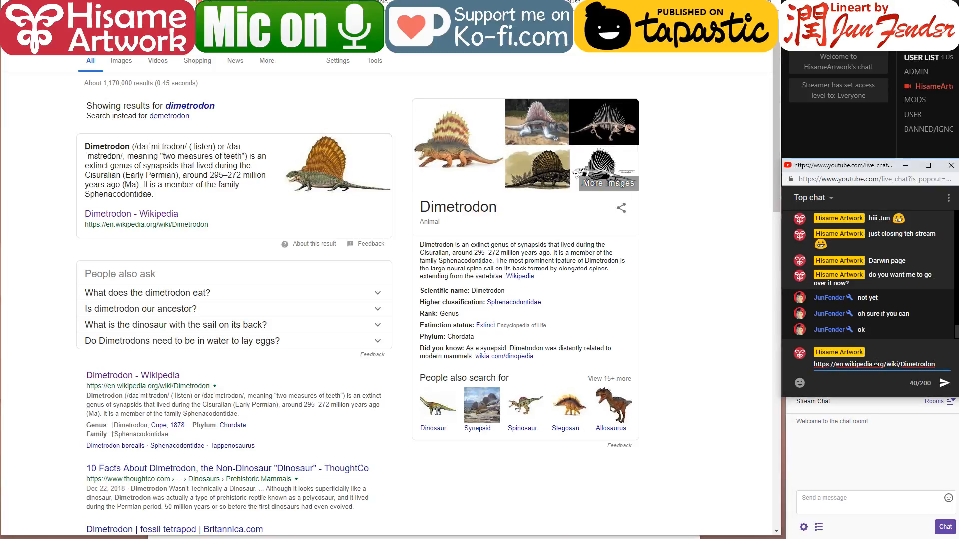
key(Return)
click(732, 323)
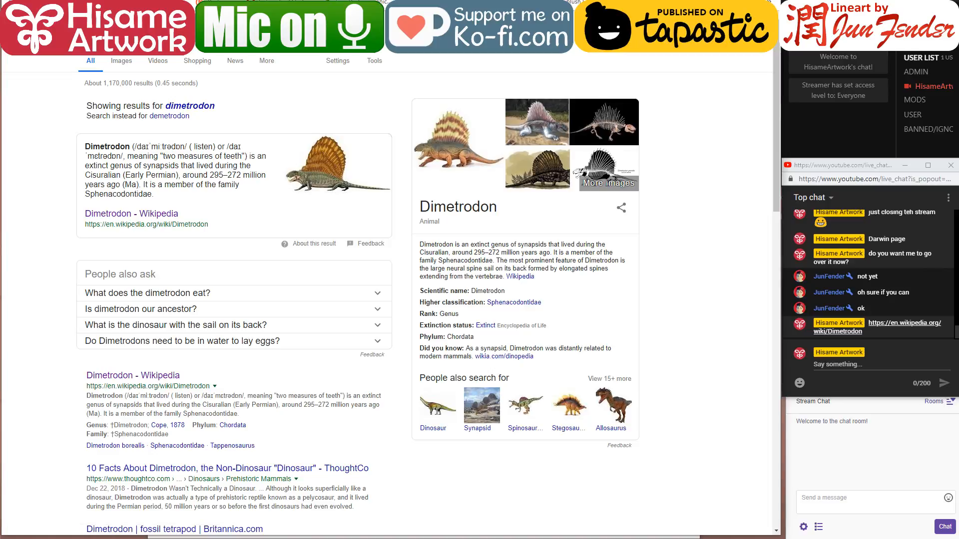
click(723, 1)
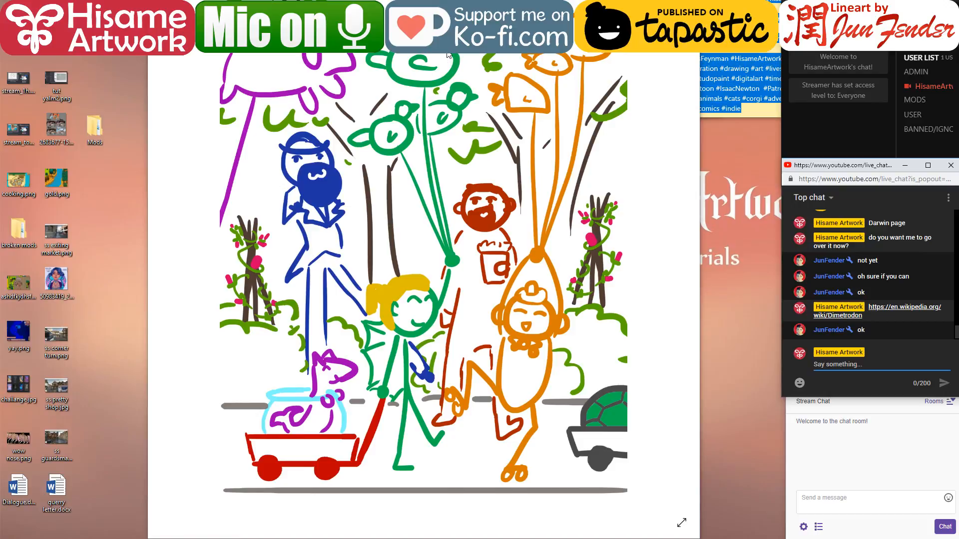
- Search Google for "finches" in a new browser tab, and return to the Darwin day sketch
key(alt+Tab)
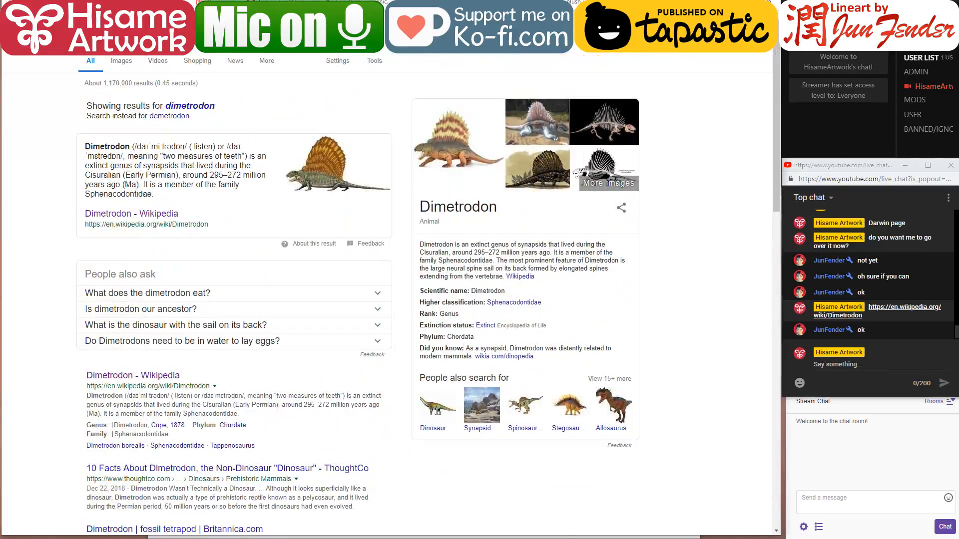
key(ctrl+t)
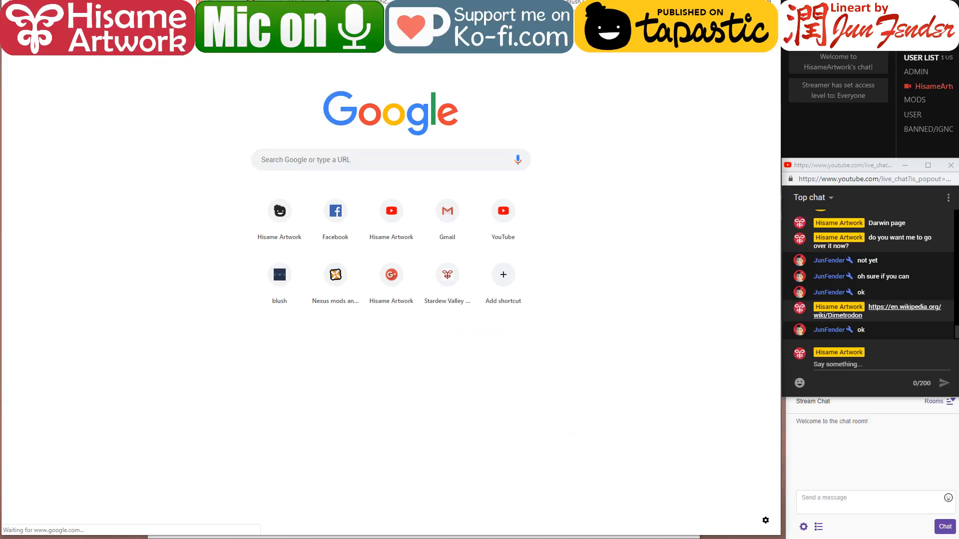
text(finches)
key(Return)
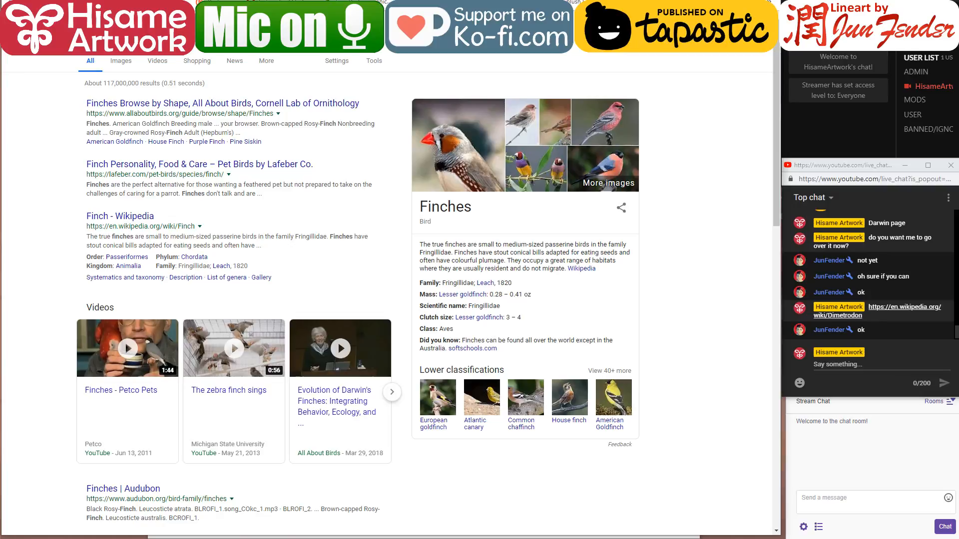
click(723, 1)
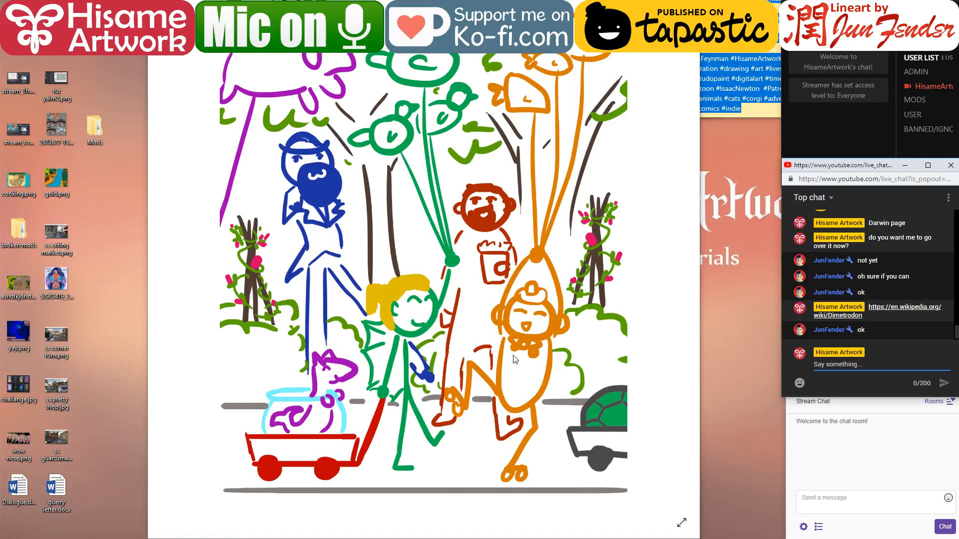
- Switch back to the browser, search Google for "tiny simpsons" in a new tab, and show the image results
click(333, 538)
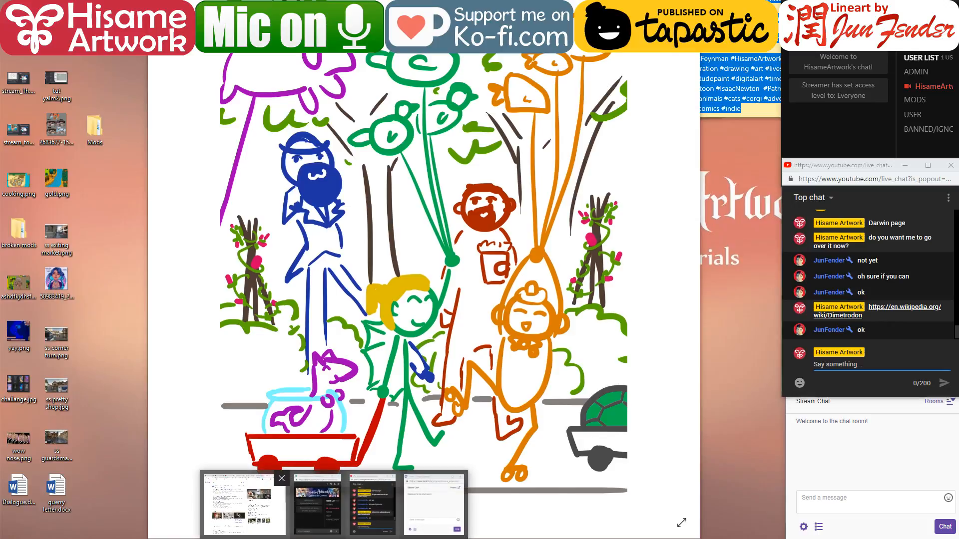
click(244, 504)
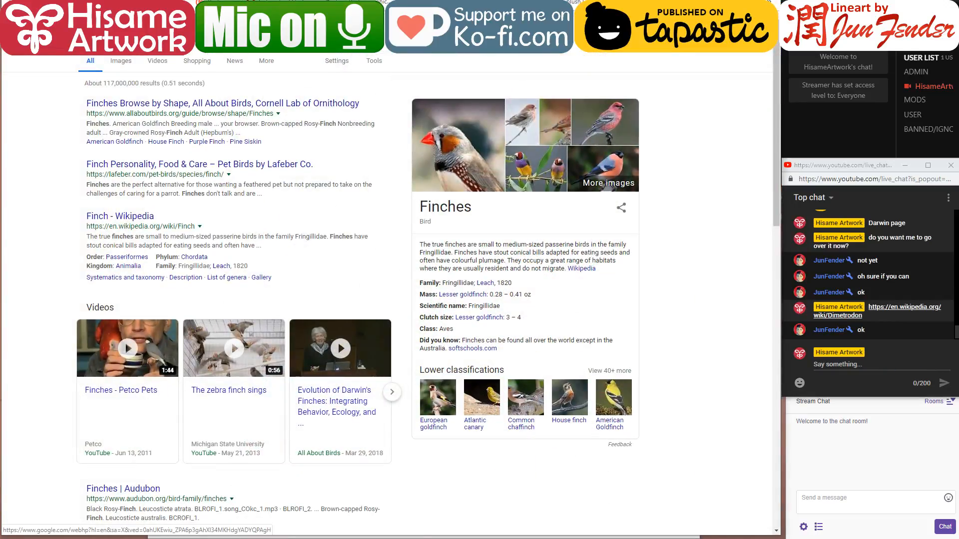
key(ctrl+t)
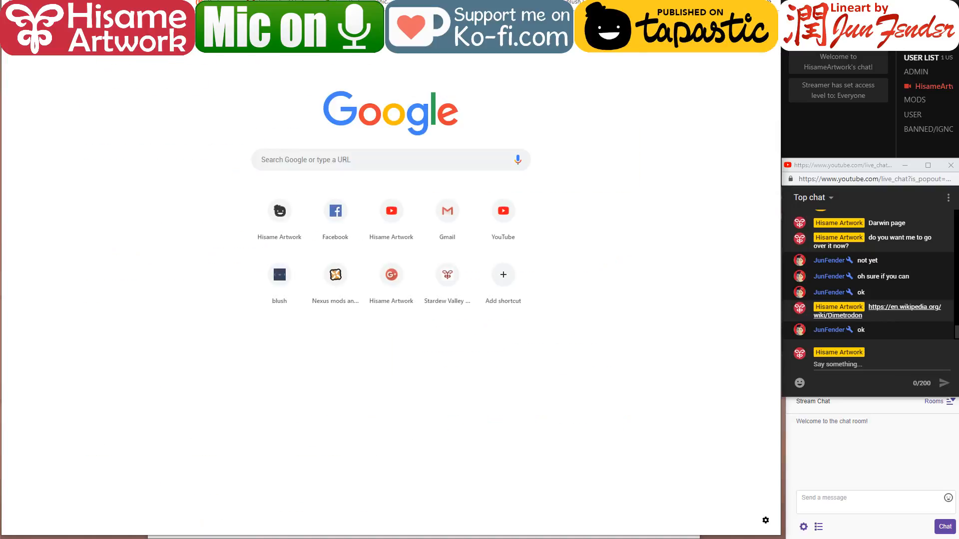
text(tiny)
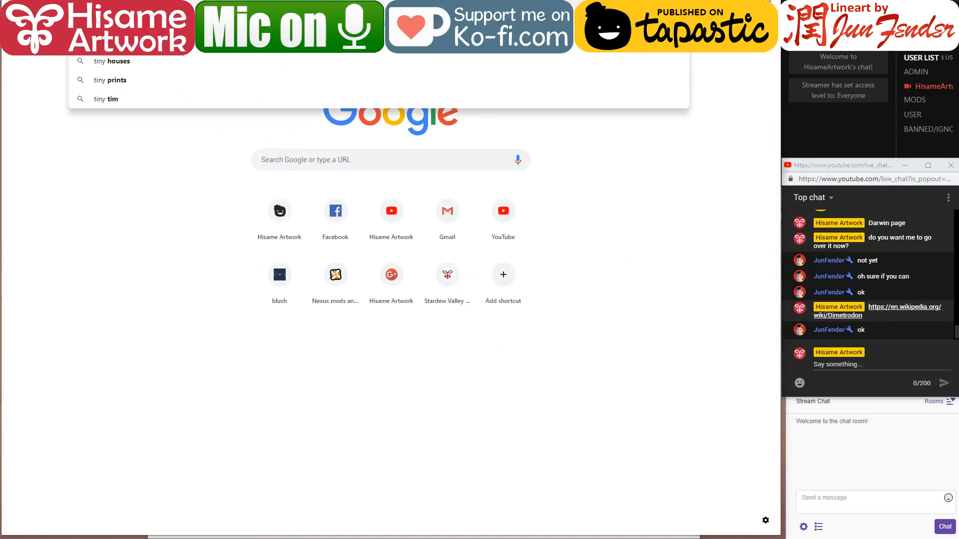
text( simpsons)
key(Return)
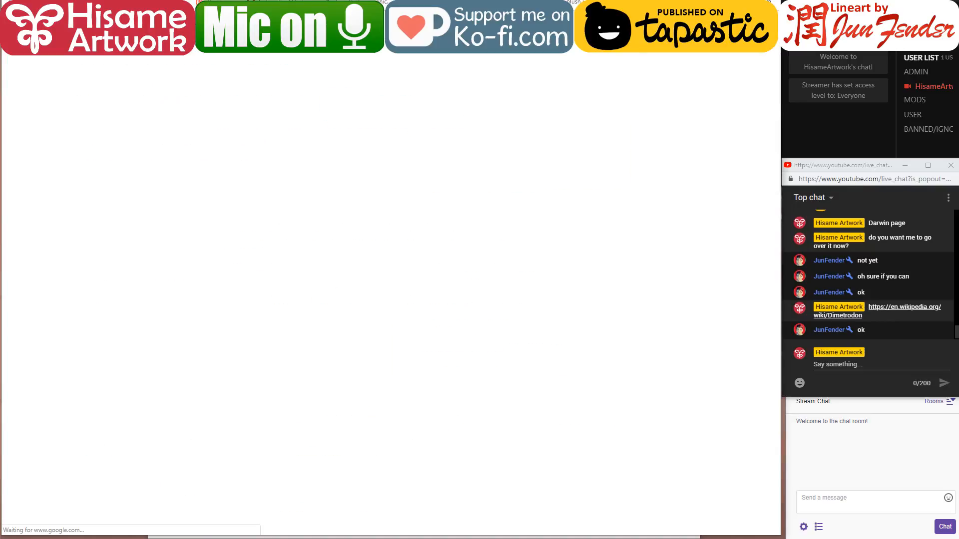
click(119, 62)
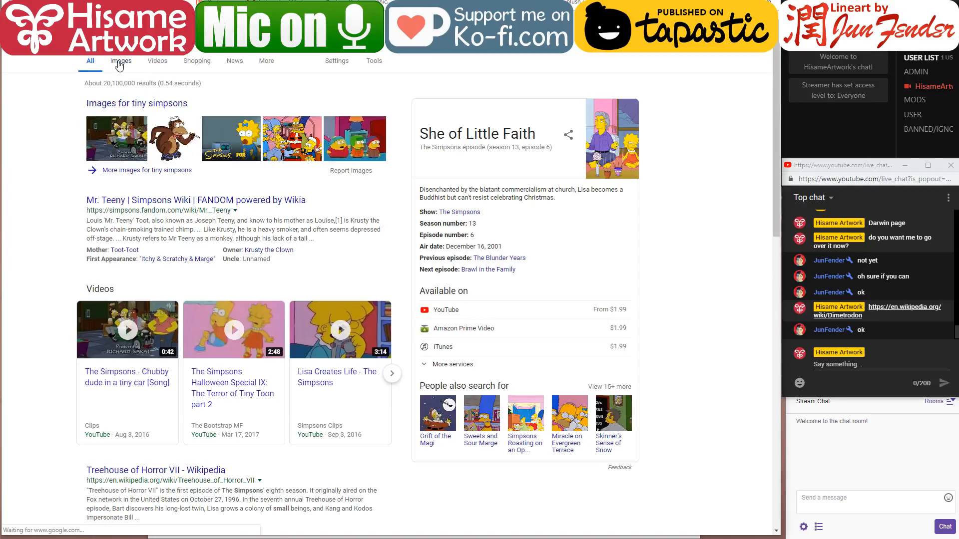
- Preview the two Mr. Teeny monkey images, and go back to the web search results
click(81, 168)
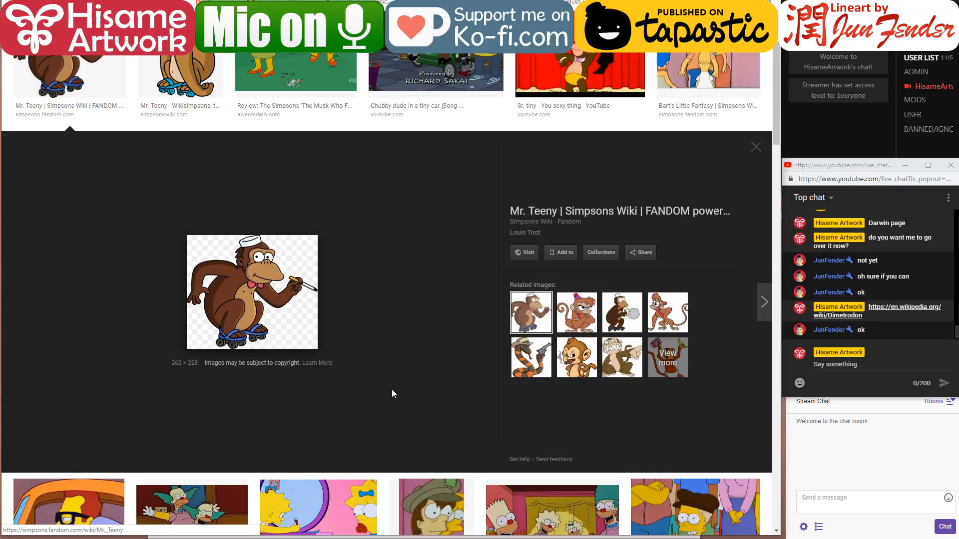
scroll(391, 389, up, 2)
click(194, 176)
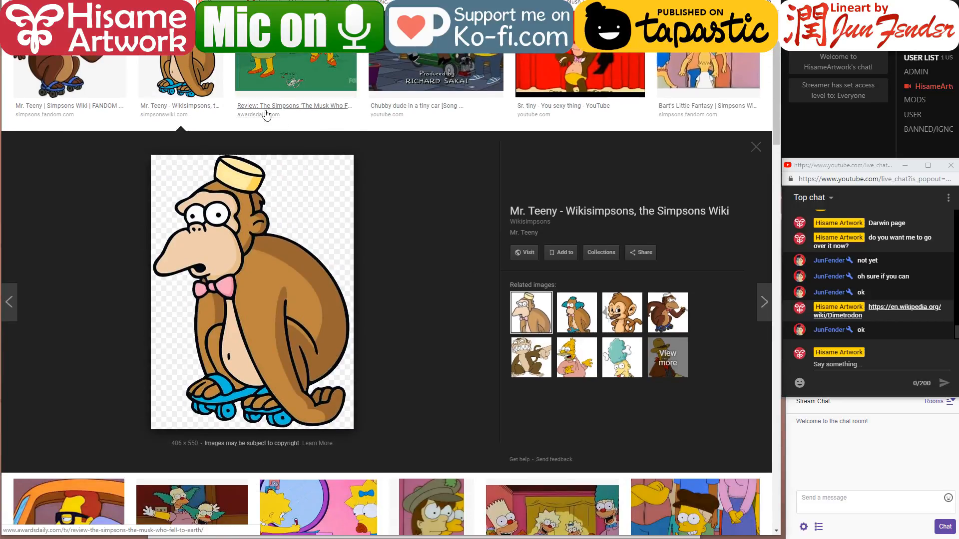
scroll(264, 113, up, 2)
key(alt+Left)
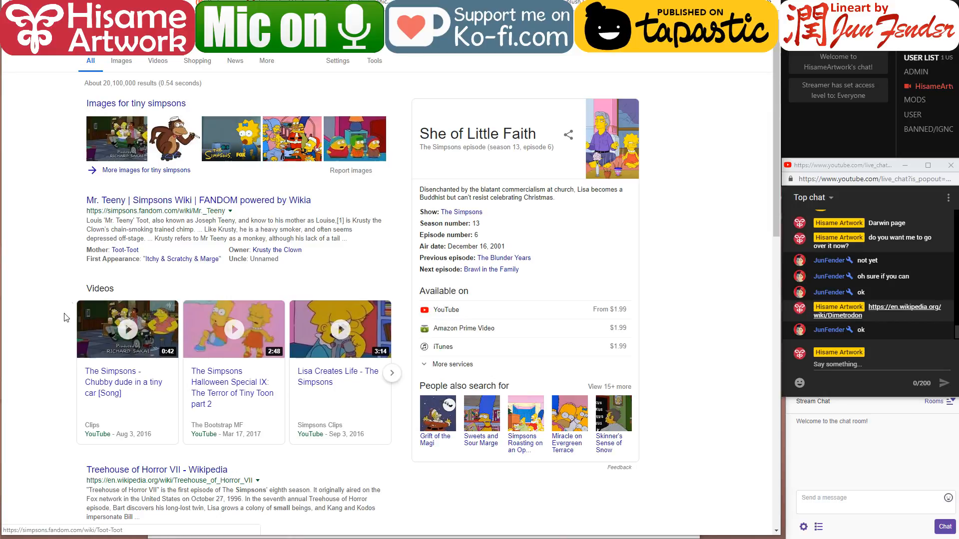
- Refine the Google search to "mr. tiny simpsons wiki" and open the Mr. Teeny page on Wikisimpsons
click(150, 31)
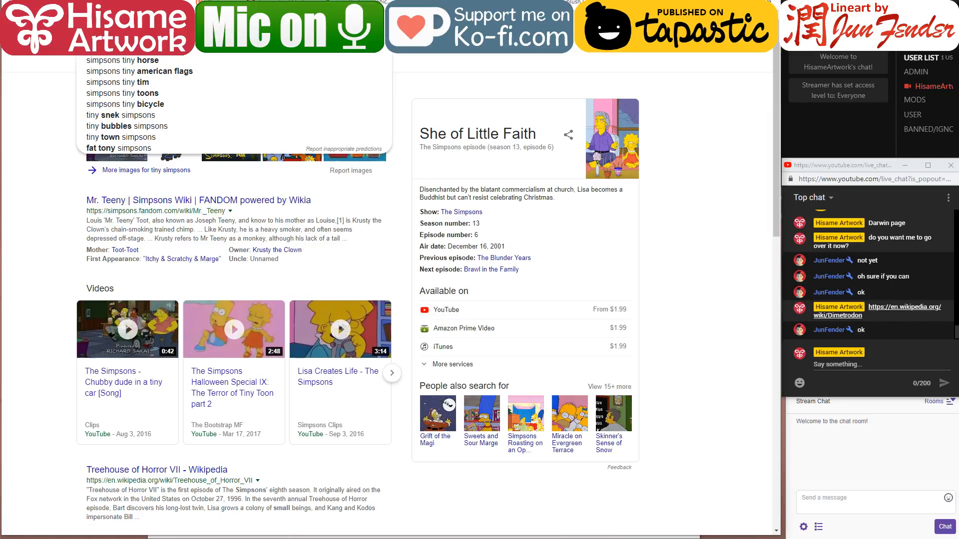
key(Return)
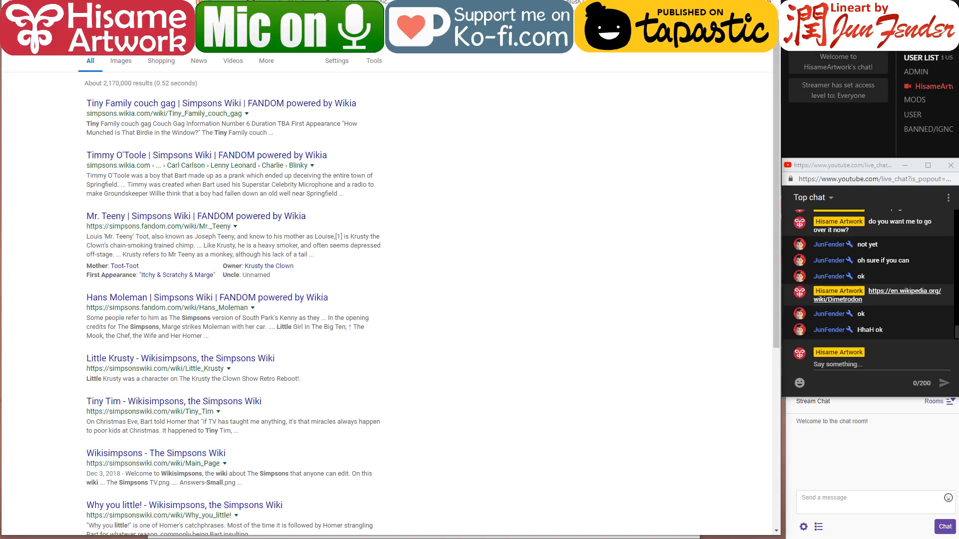
click(200, 31)
key(BackSpace)
key(Return)
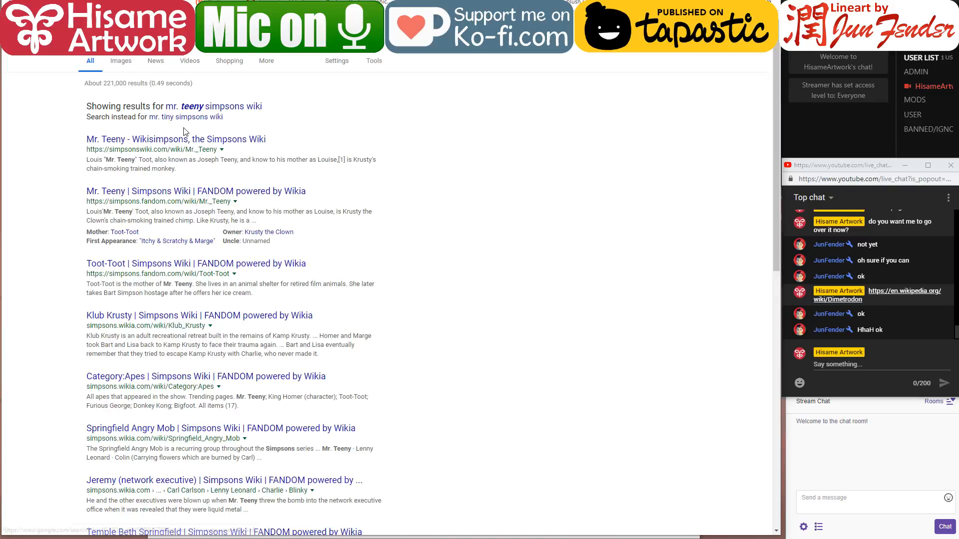
click(180, 140)
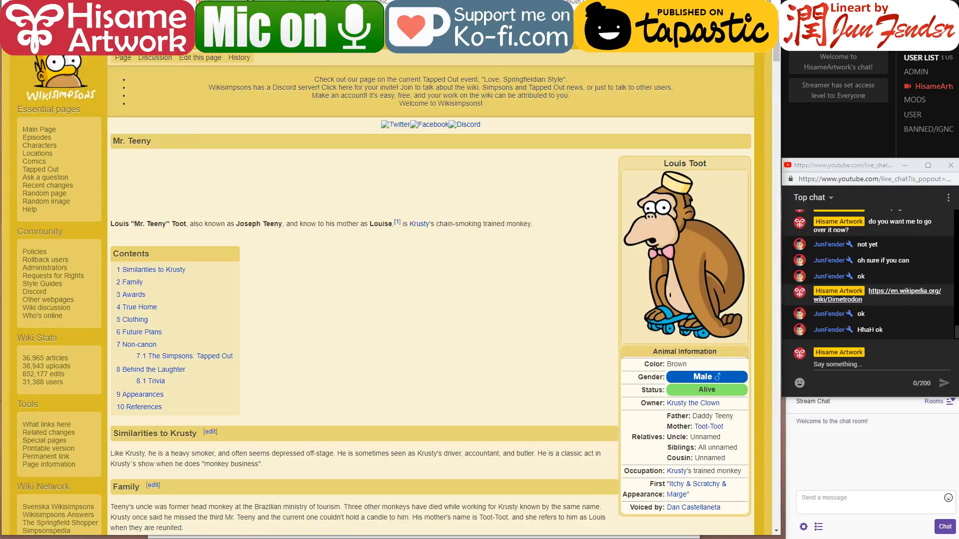
click(870, 364)
text(https://simpsonswiki.com/wiki/Mr._Teeny)
key(Return)
click(461, 330)
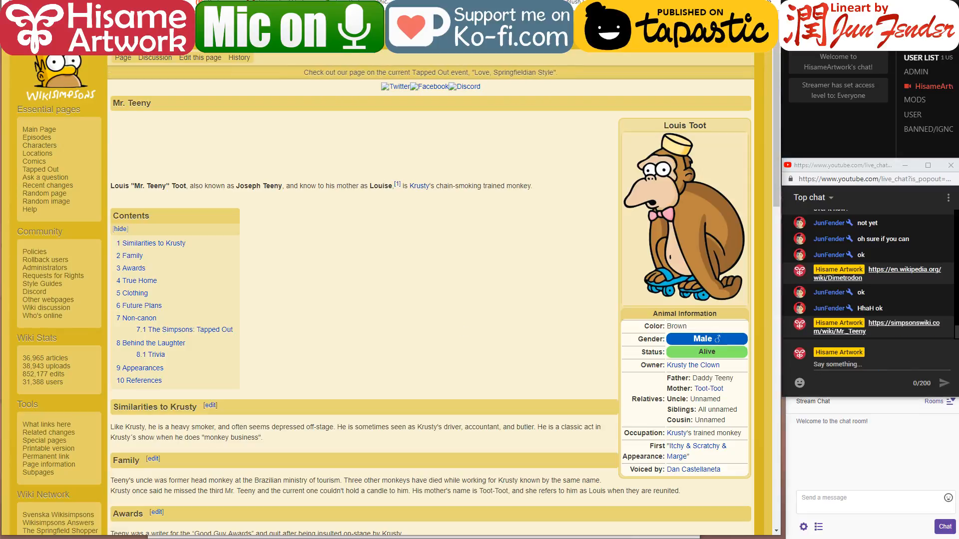
key(ctrl+Tab)
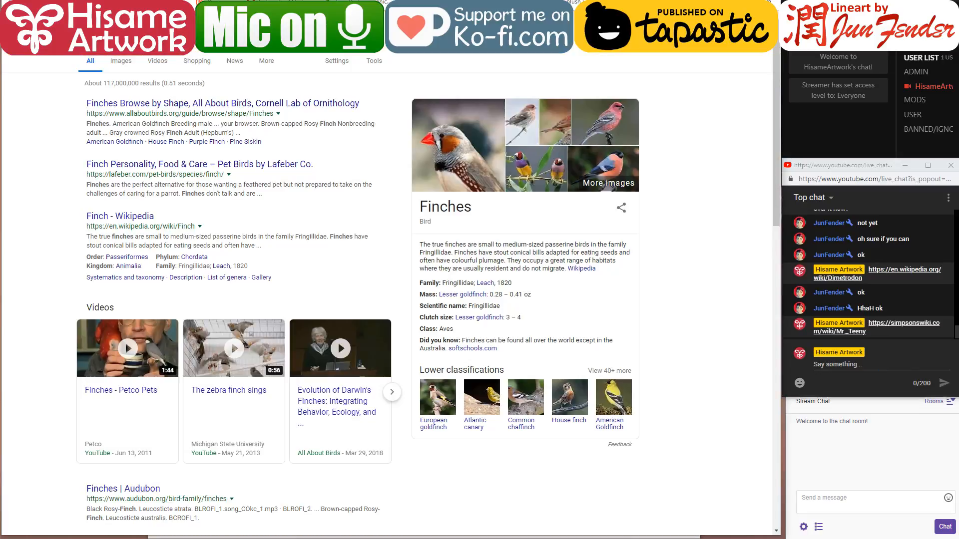
click(723, 2)
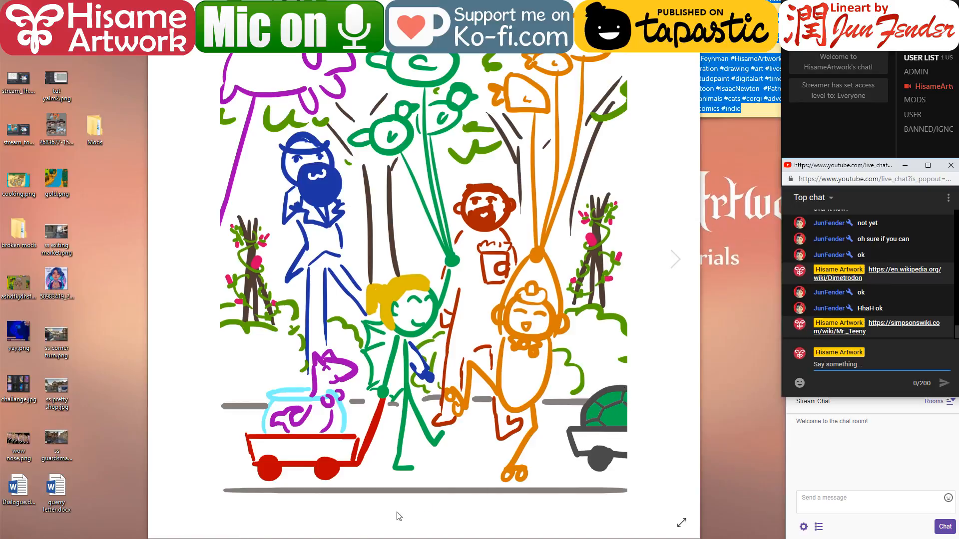
- Switch to the browser, search Google for galapagos tortoise, show the image results, and return to the sketch
click(233, 535)
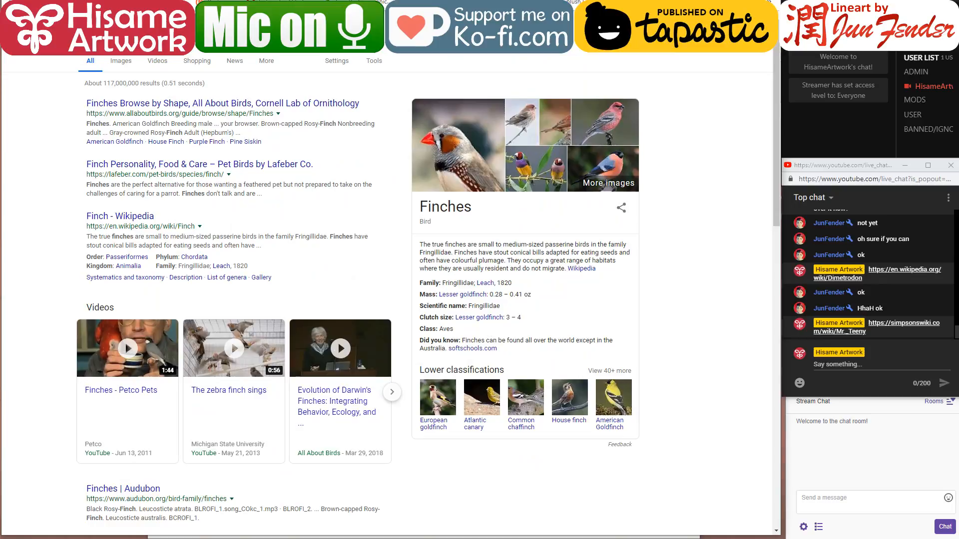
click(160, 33)
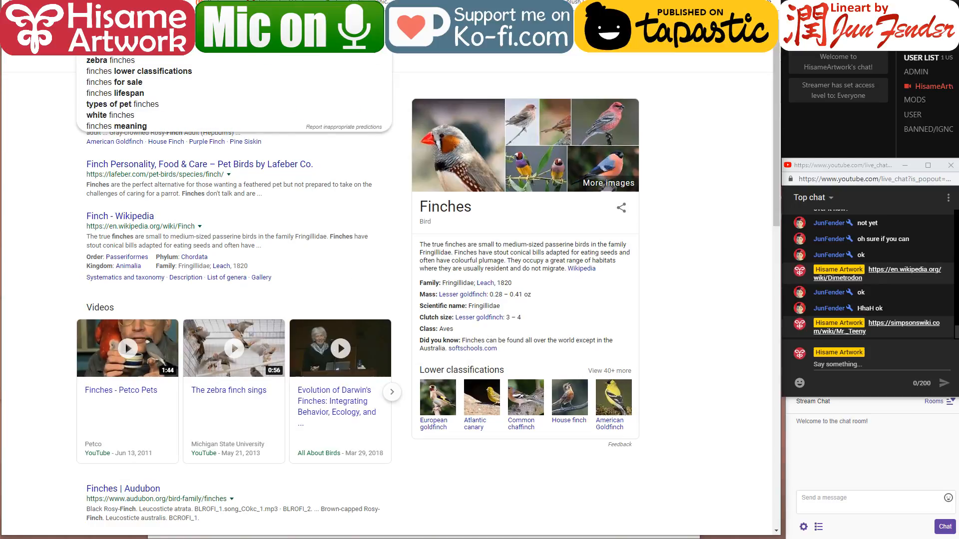
text(galapogos)
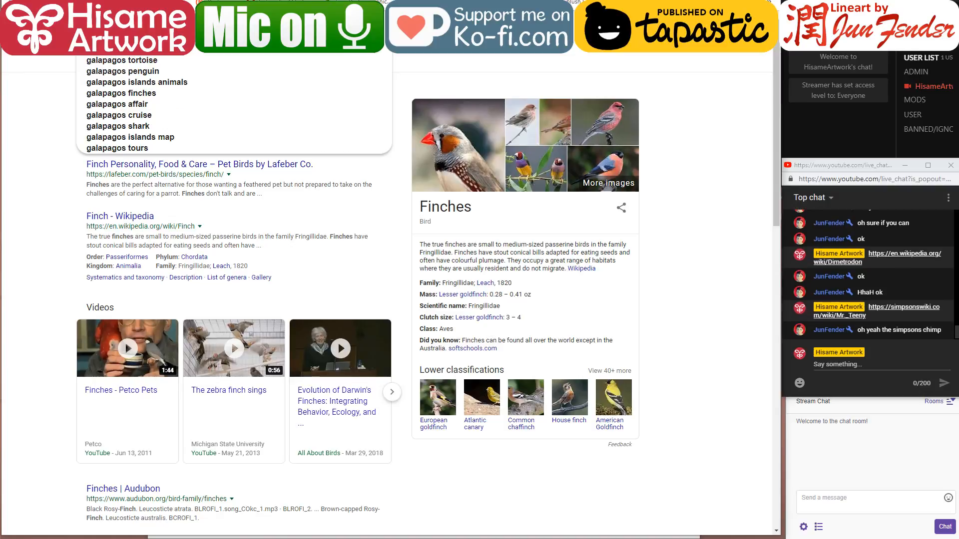
text( tortoi)
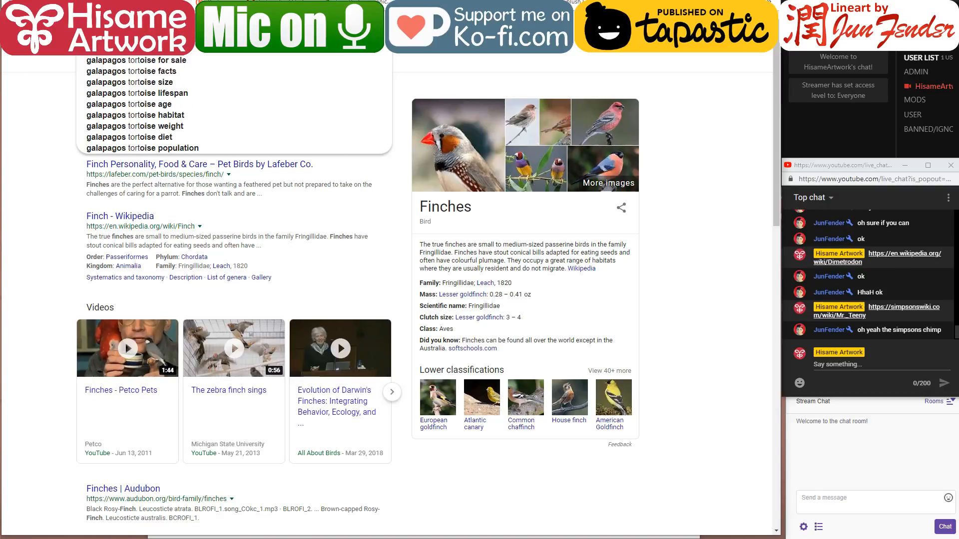
key(Return)
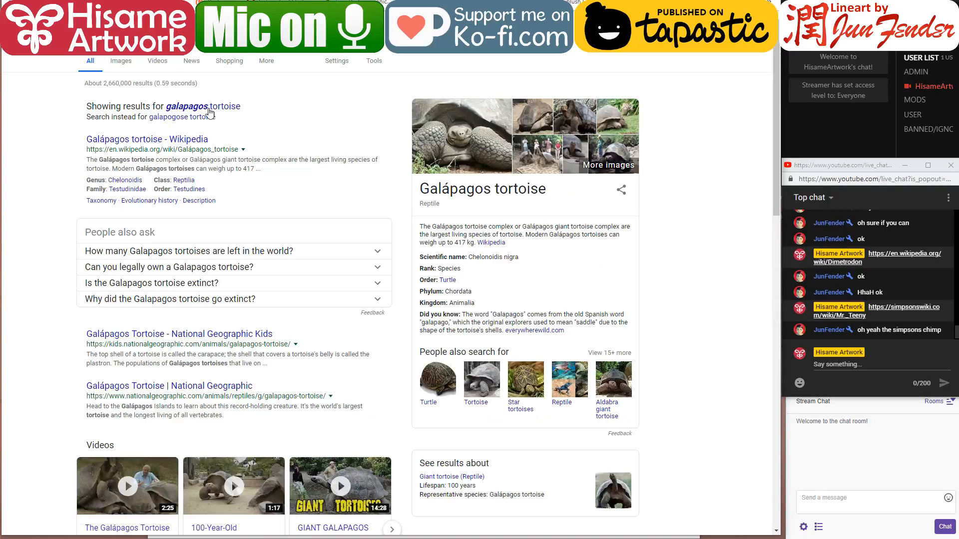
click(195, 107)
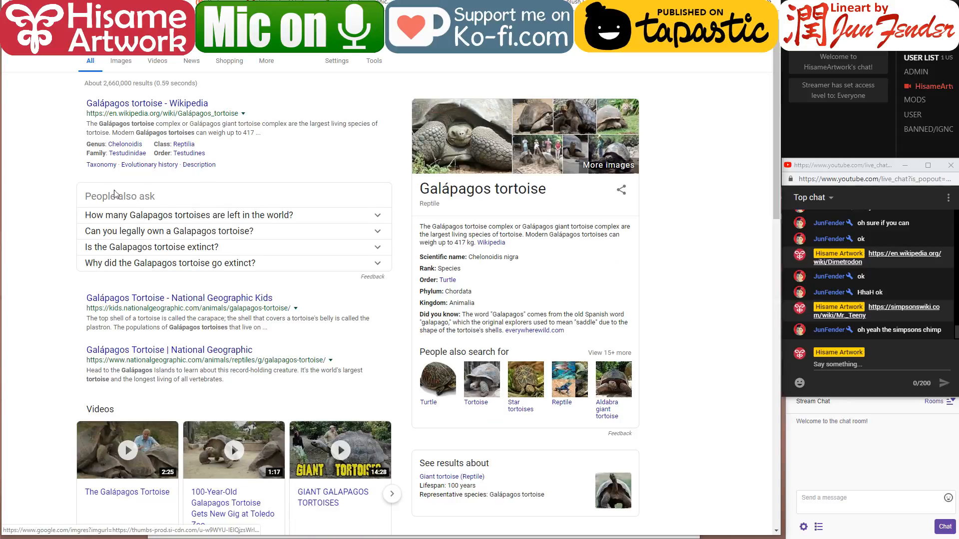
click(113, 63)
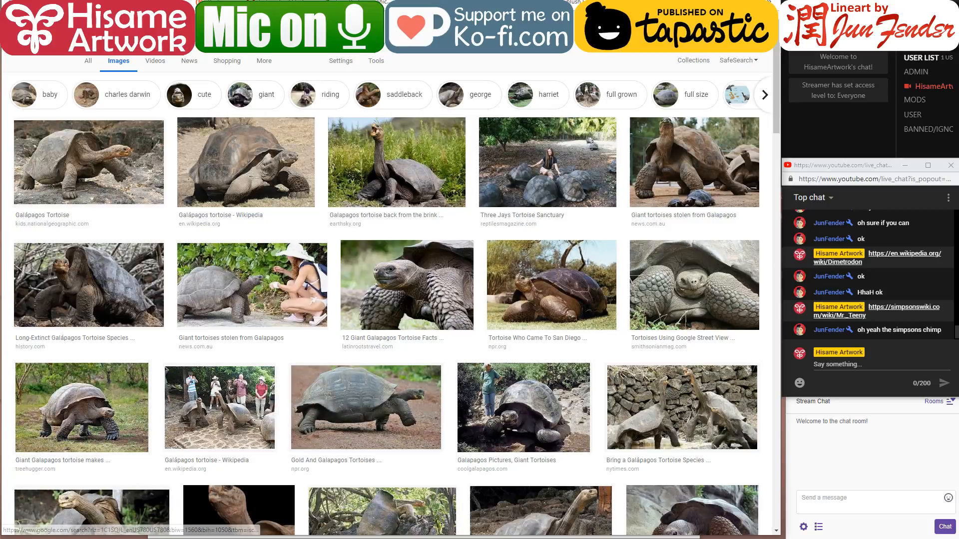
click(715, 1)
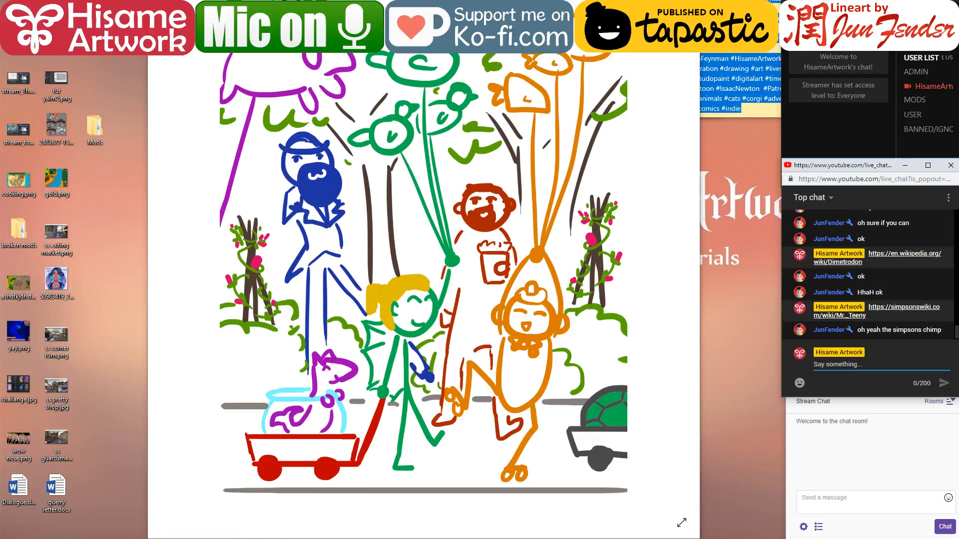
mouse_move(333, 538)
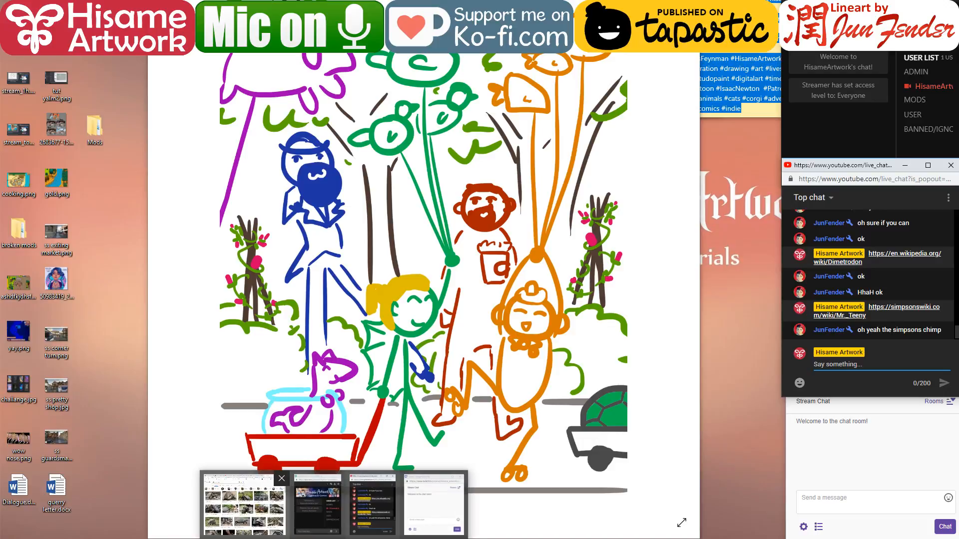
click(161, 420)
click(677, 260)
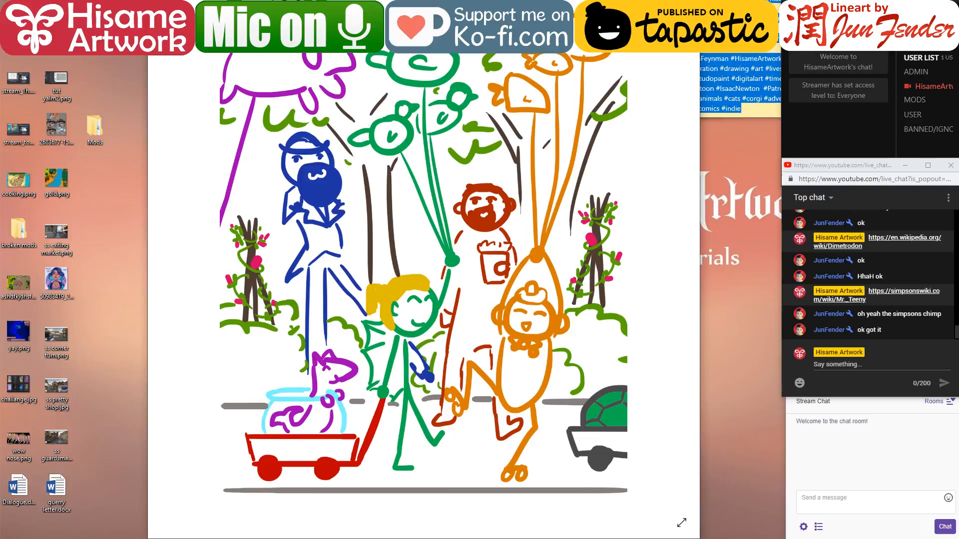
- Search Google for "uncle sam stilts" in a new browser tab, and preview the Flickr stilt walker image from the image results
mouse_move(334, 538)
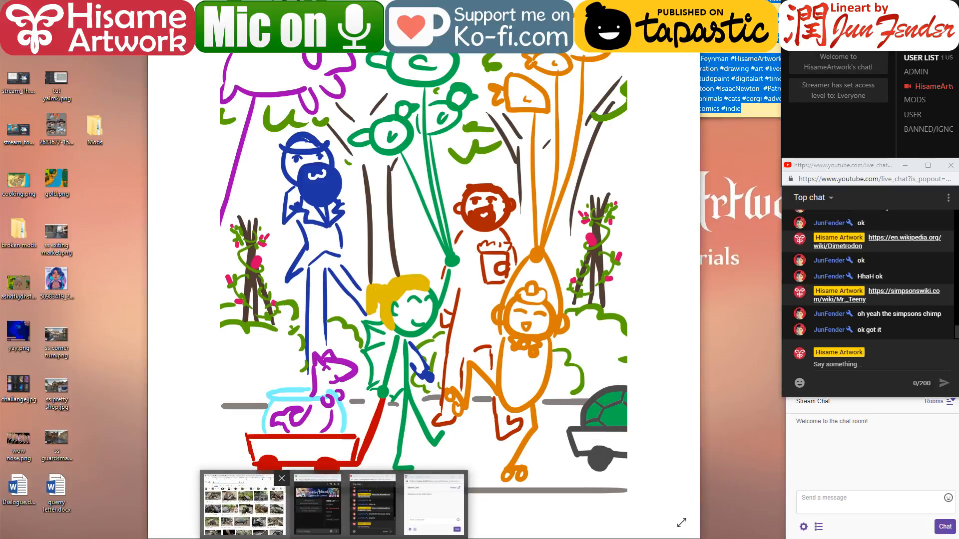
click(243, 504)
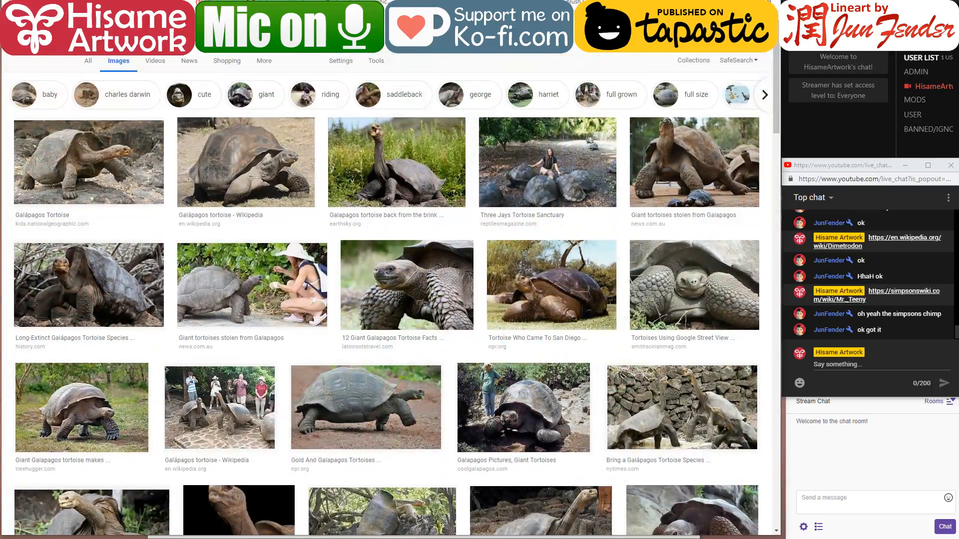
key(ctrl+t)
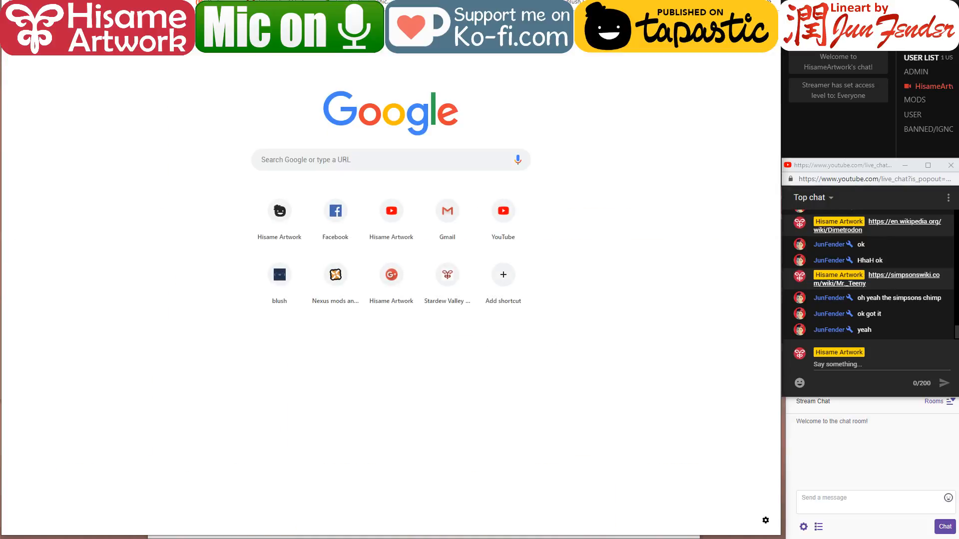
text(uncle sam s)
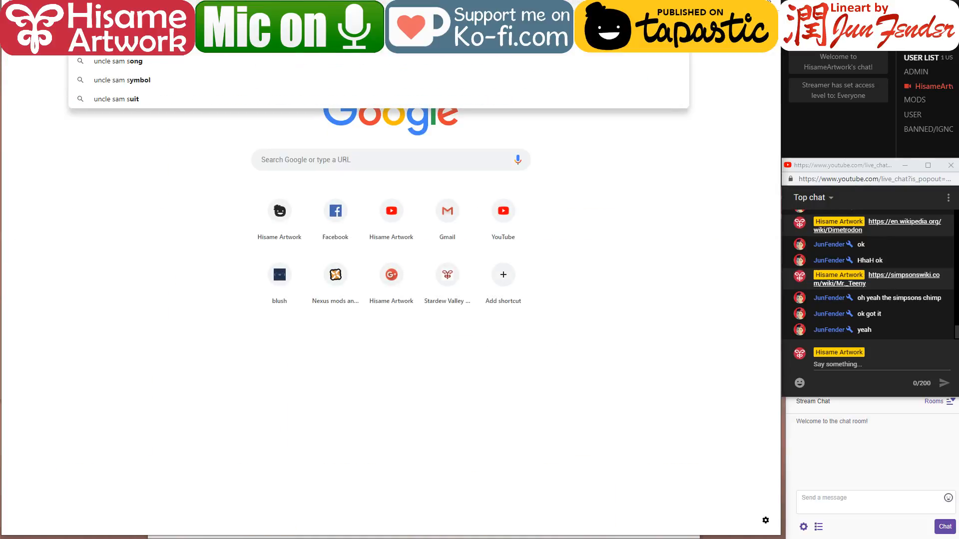
text(tilts)
key(Return)
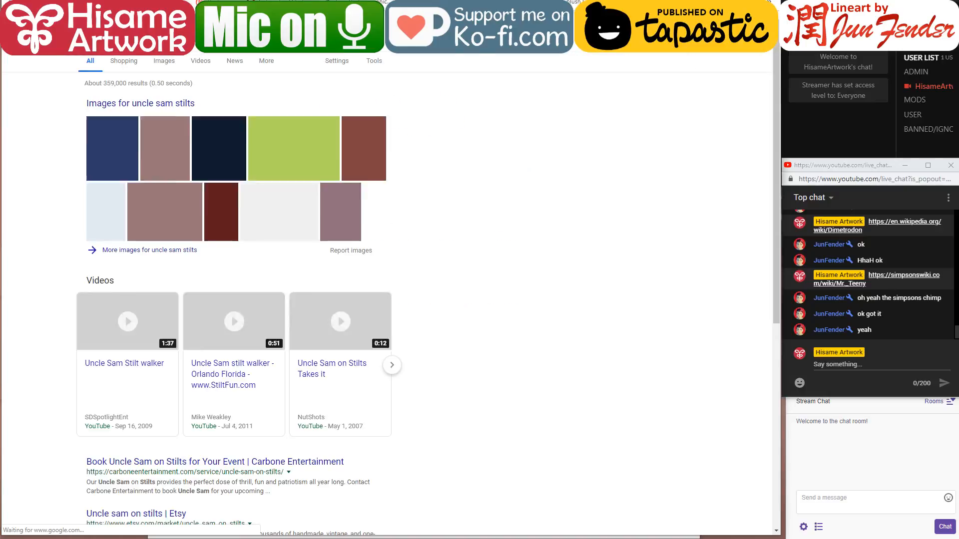
click(164, 65)
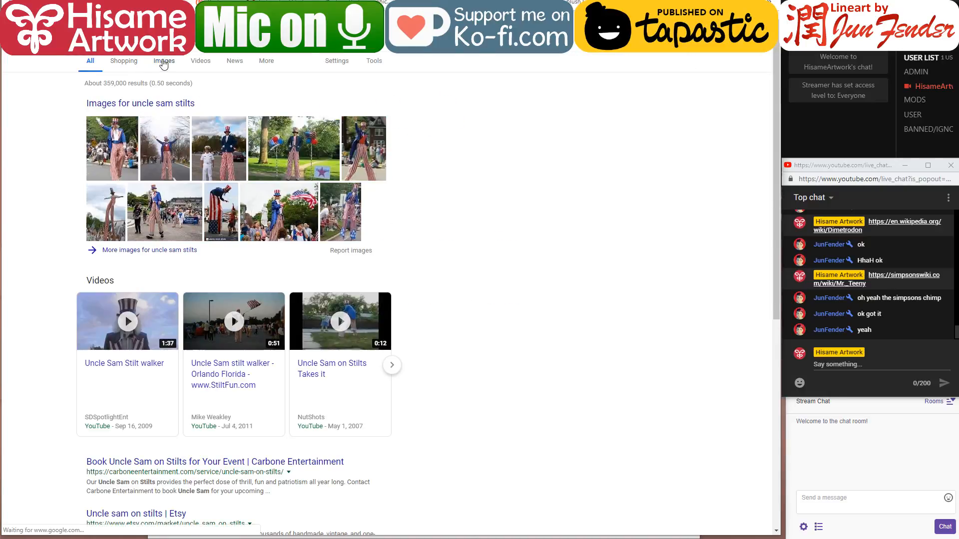
click(148, 176)
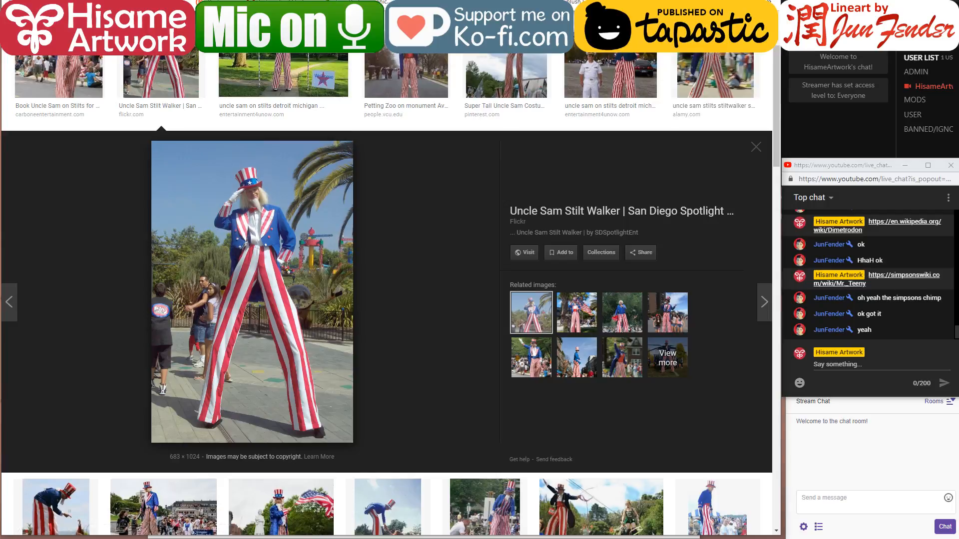
- Search Google for "charles darwin" in a new browser tab, and show the image results
key(ctrl+t)
text(charles)
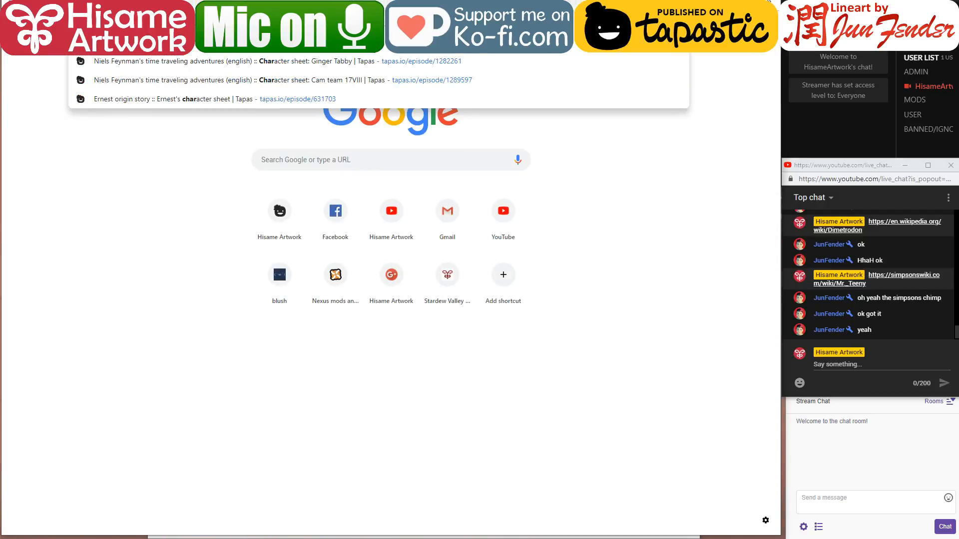
text( darwin)
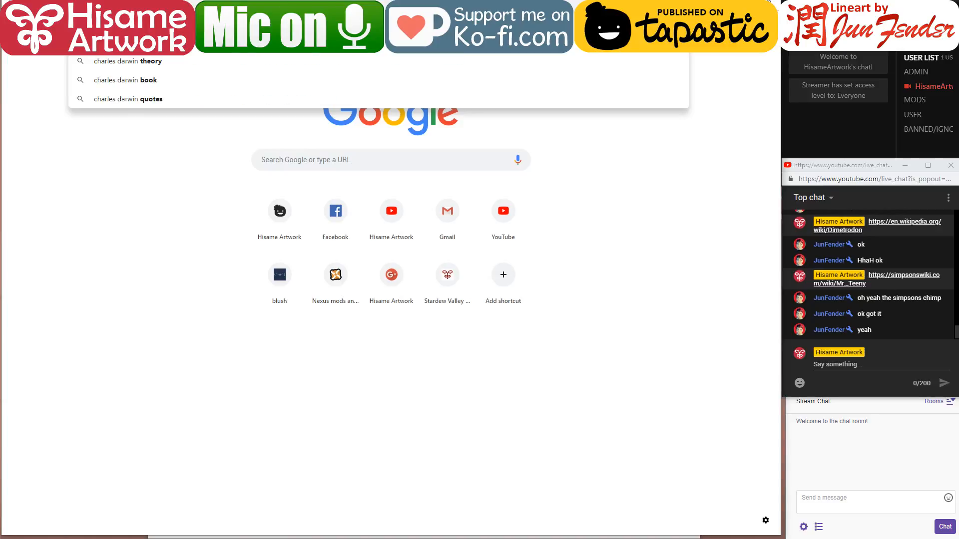
key(Return)
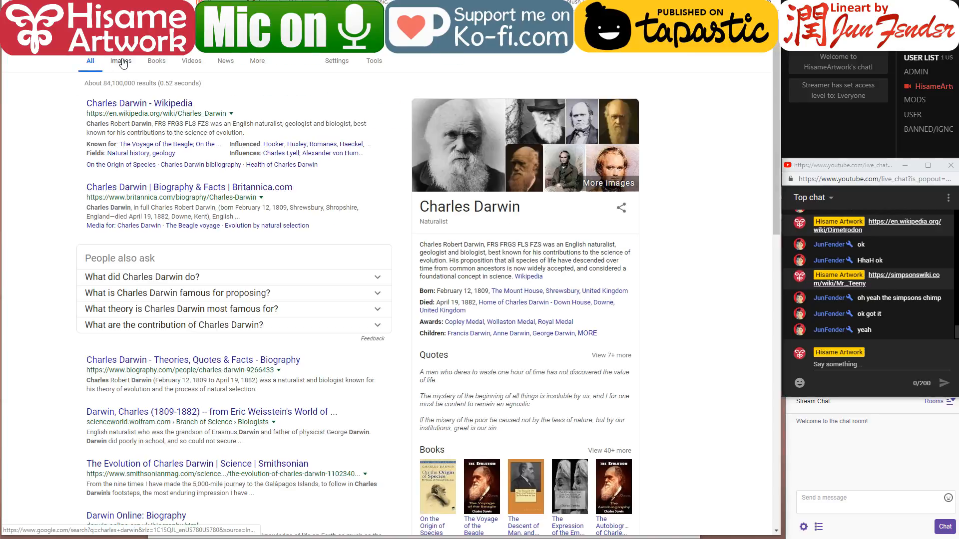
click(122, 62)
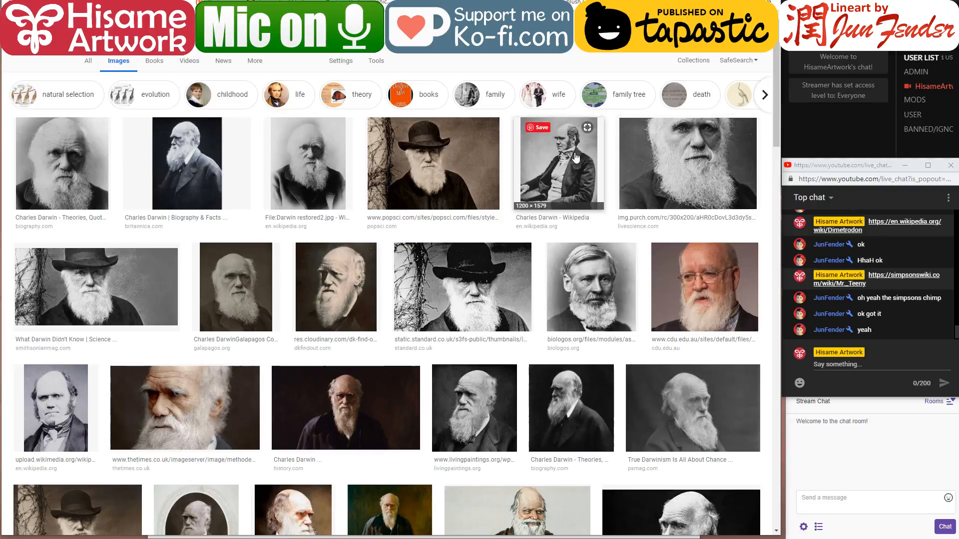
- Preview the seated Charles Darwin portrait from Wikipedia, and go back past the Uncle Sam image to the sketch
click(559, 165)
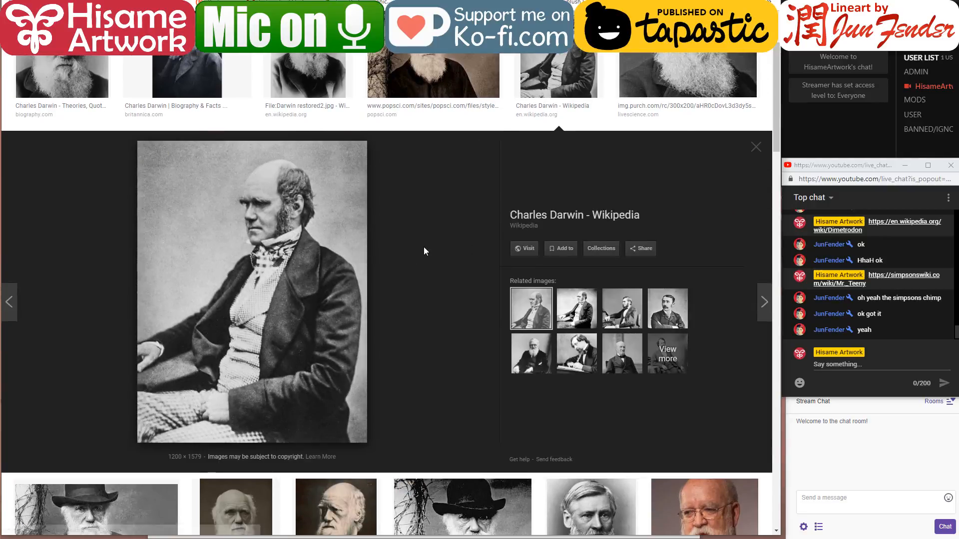
scroll(462, 299, up, 1)
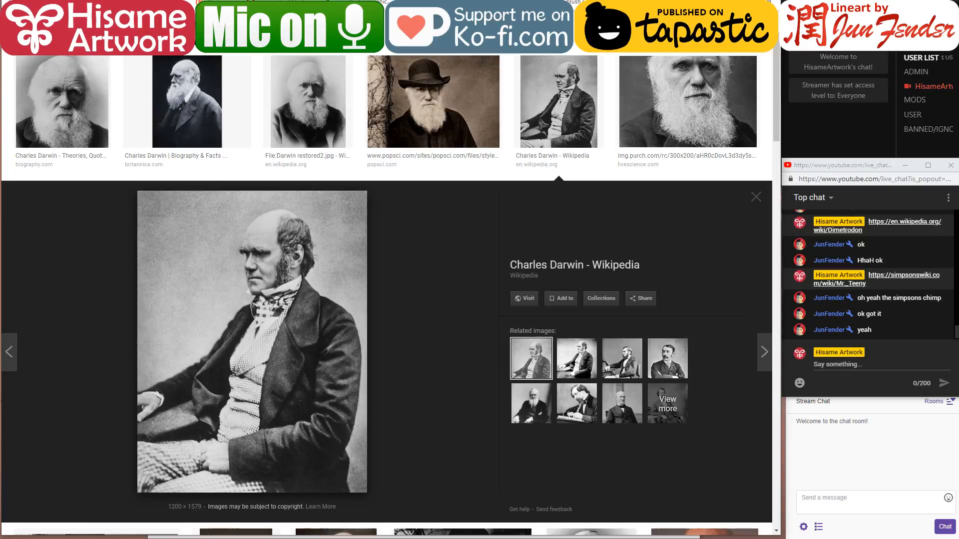
key(ctrl+Tab)
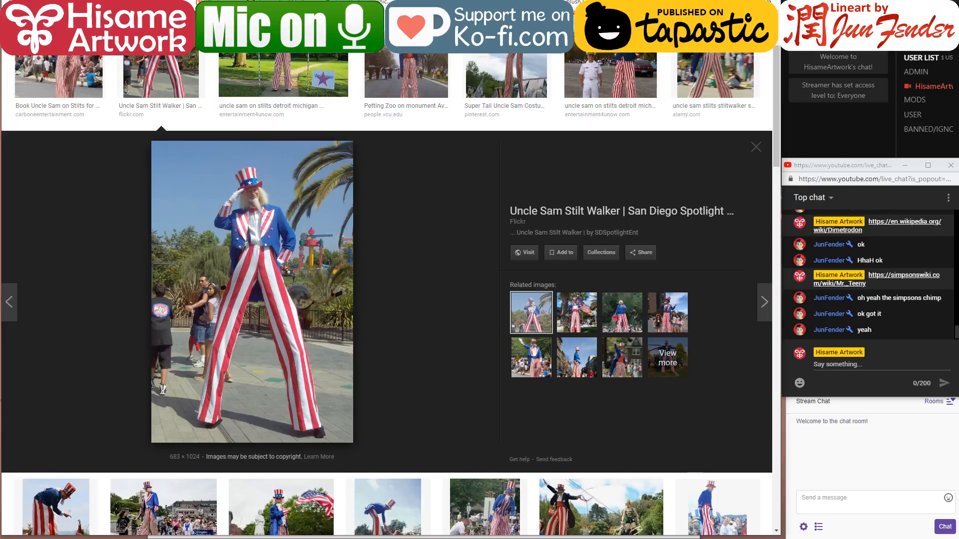
key(alt+Tab)
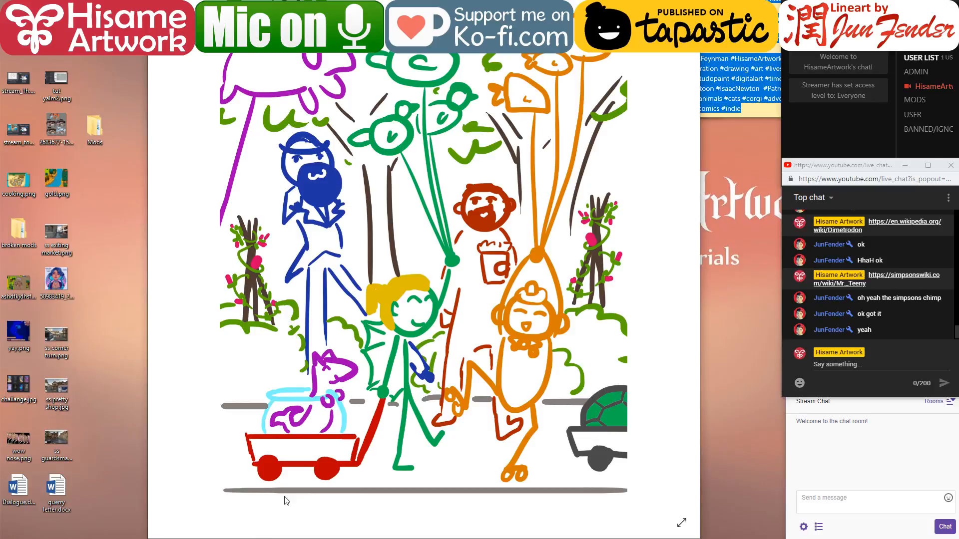
- Switch back to the browser and search Google for a beagle dog
click(230, 538)
right_click(229, 538)
click(324, 23)
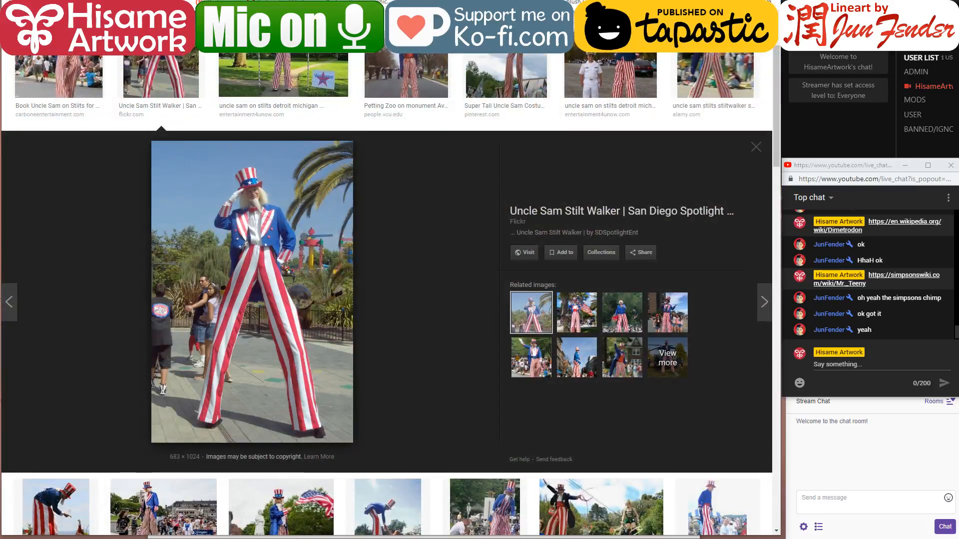
text(beagle dog)
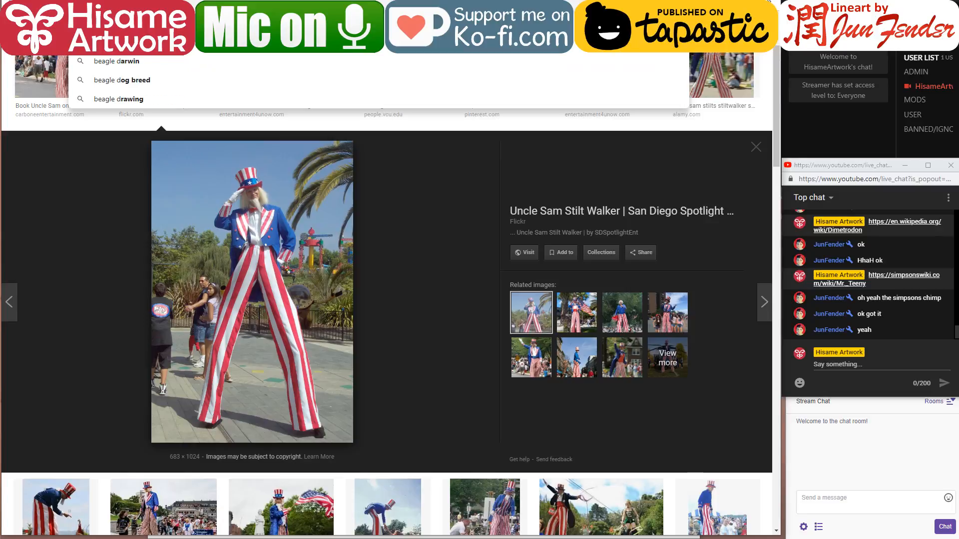
key(Return)
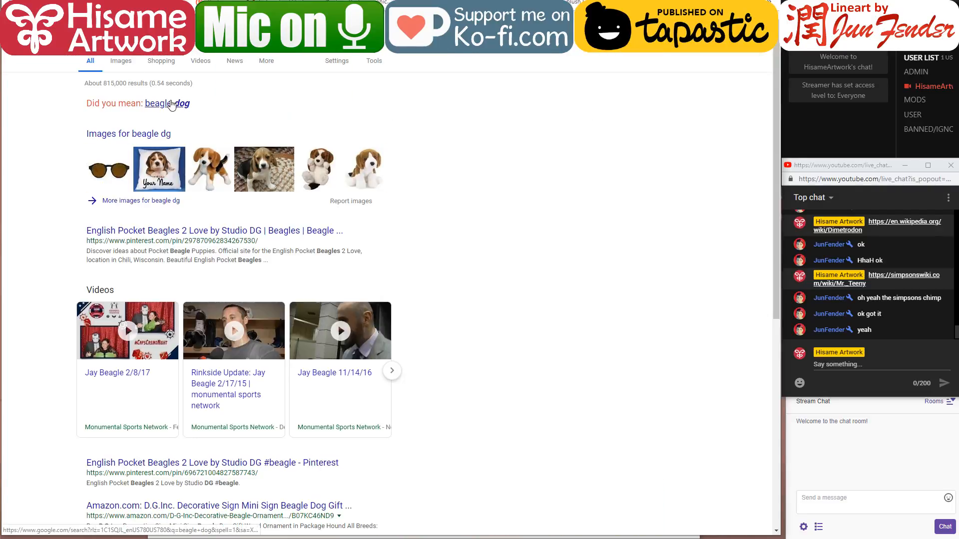
- Search for the corrected spelling "beagle dog", show the image results, and return to the Darwin day sketch
click(172, 103)
click(120, 63)
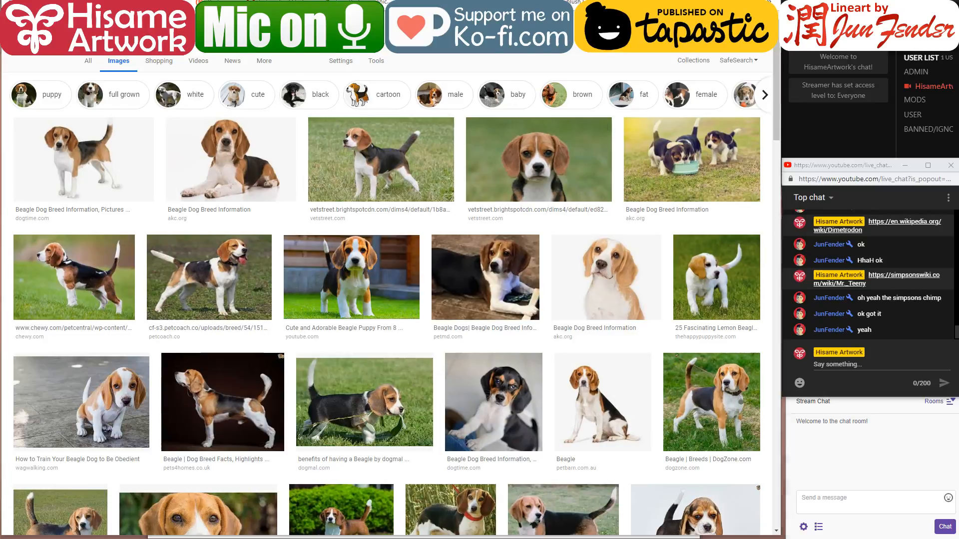
key(super+Down)
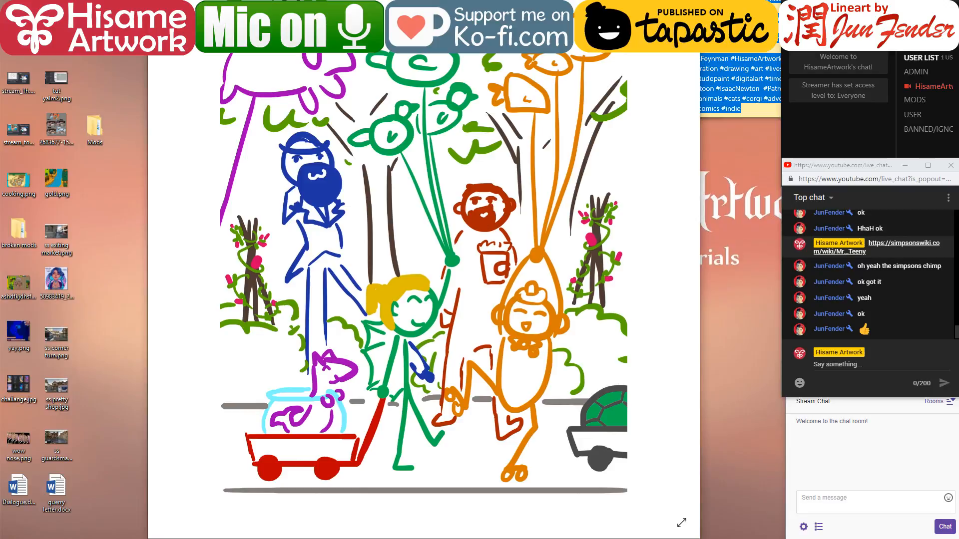
- Preview the Halloween specia_2.jpg artwork from the image folder, and go back to the Darwin day sketch
click(442, 3)
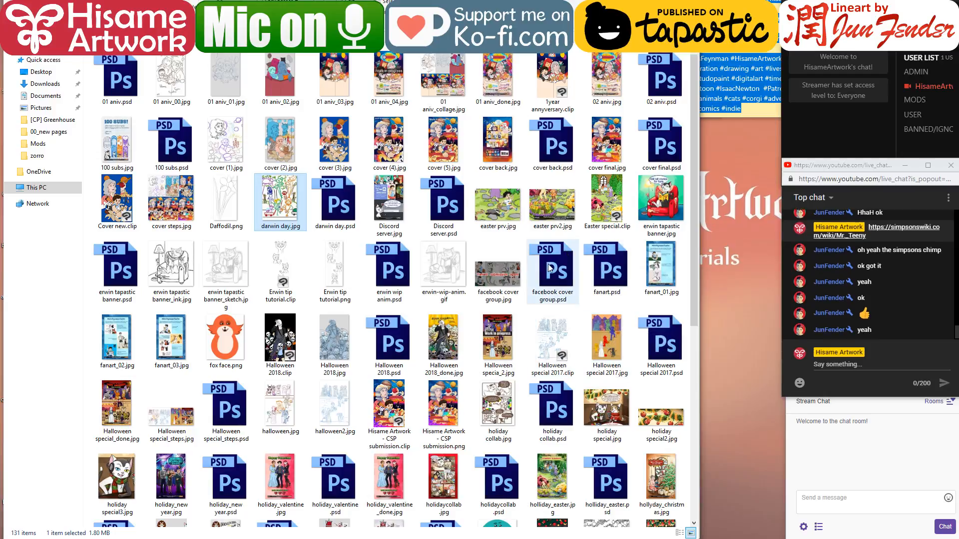
double_click(490, 335)
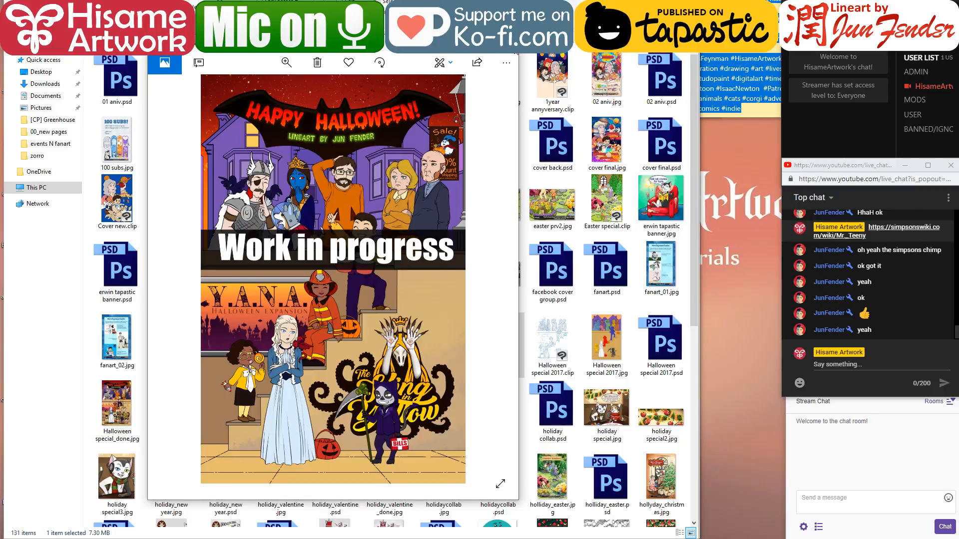
click(513, 44)
click(642, 7)
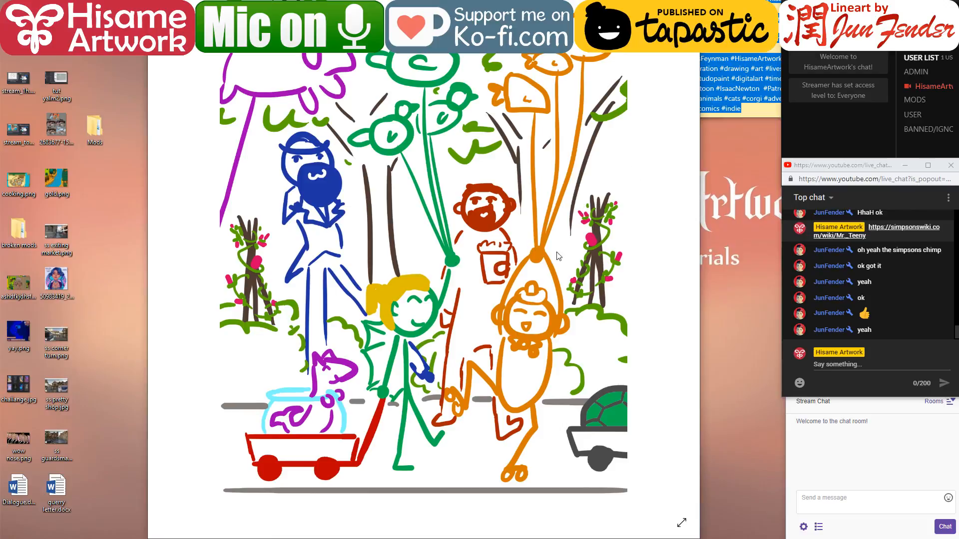
- Switch to the browser, search Google for "evolution shirt", and look through the image results before returning to the sketch
key(alt+Tab)
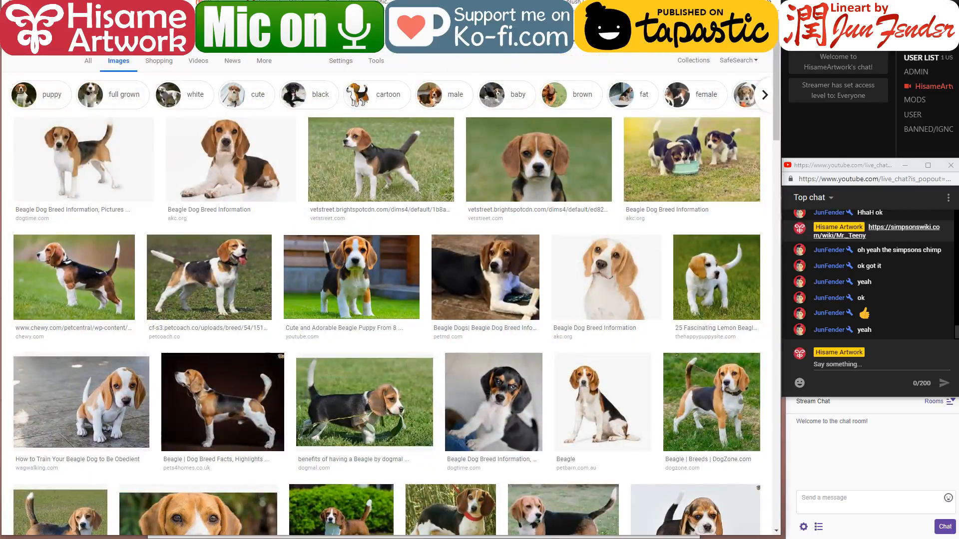
key(ctrl+Tab)
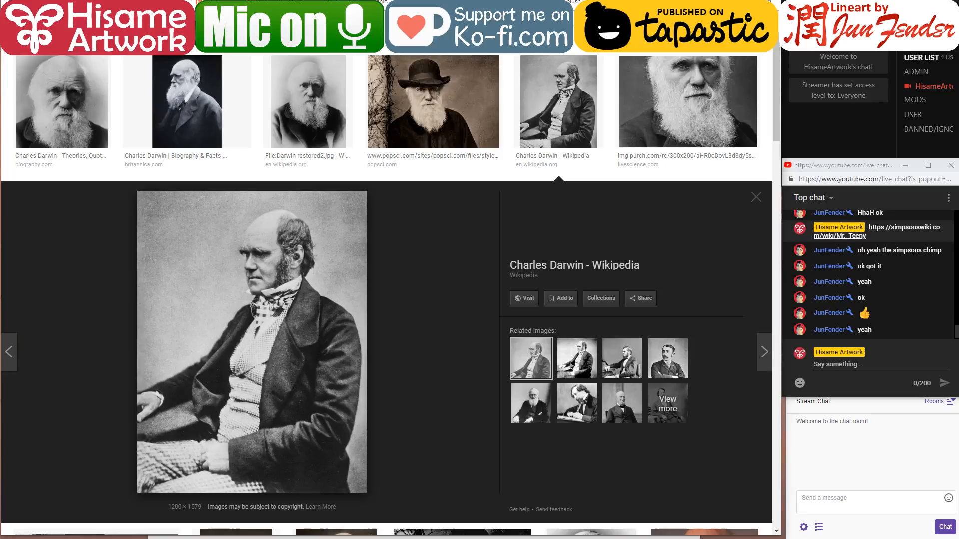
key(ctrl+l)
text(evolution shirt)
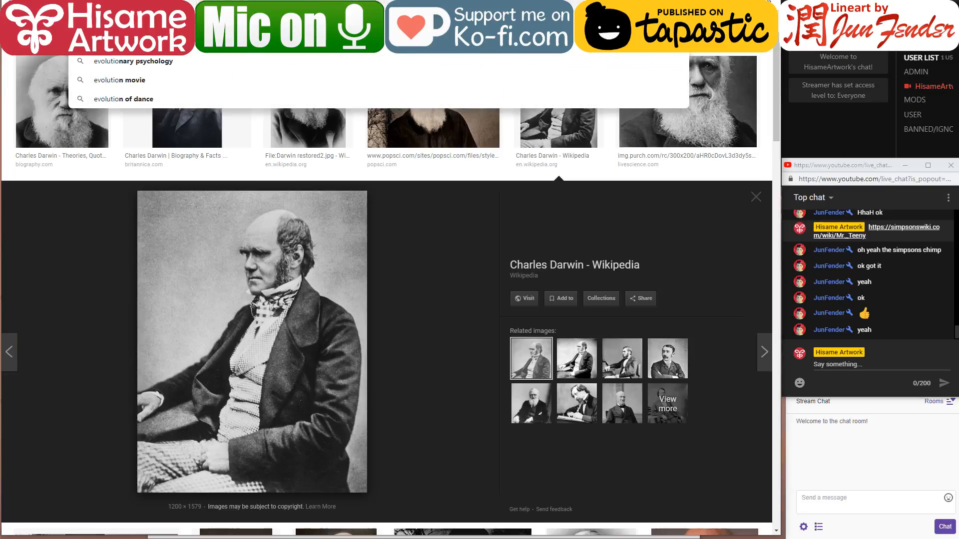
key(Return)
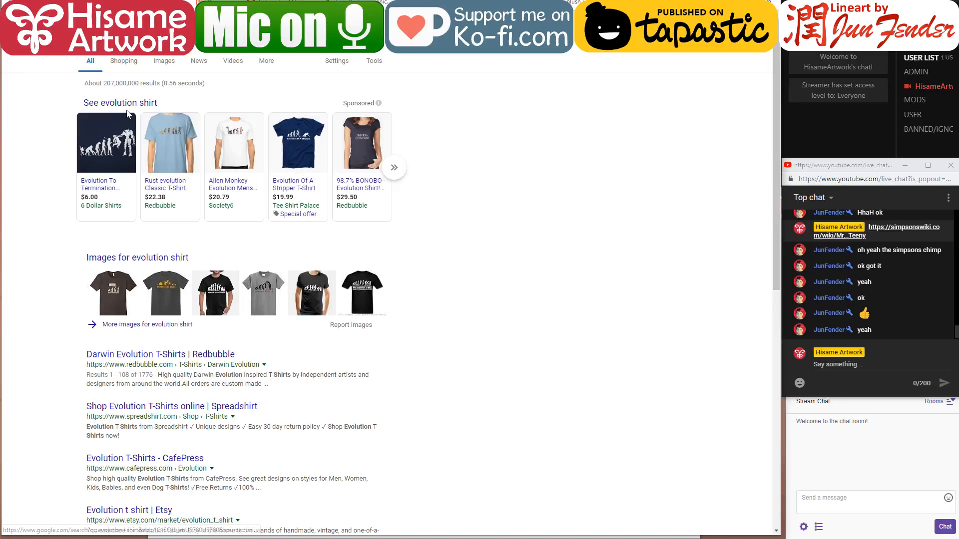
click(164, 66)
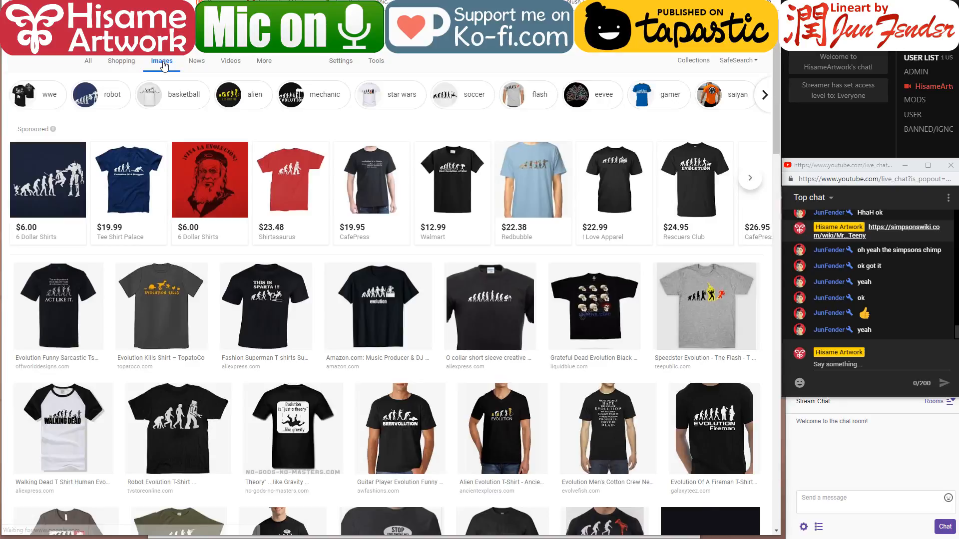
click(401, 313)
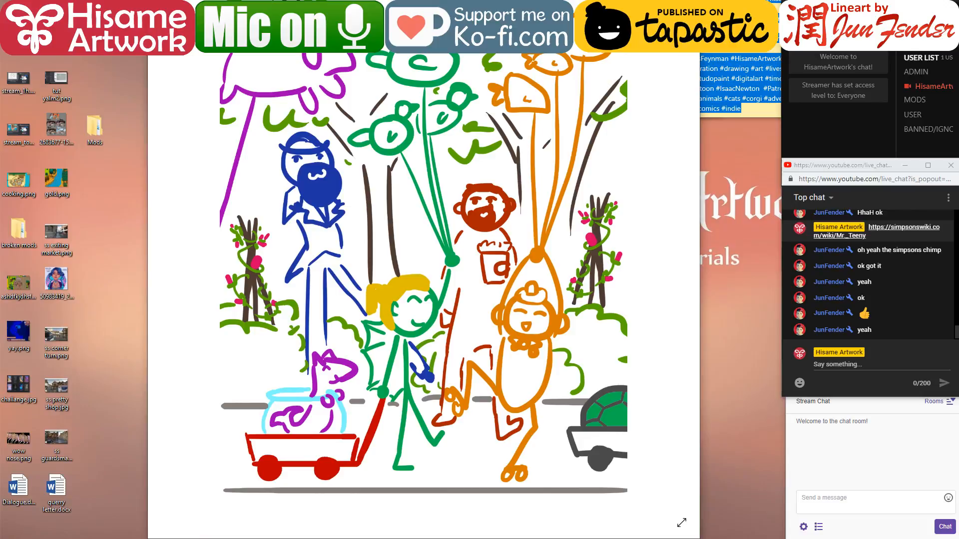
- Close the Darwin day sketch and switch back to the comic page in Clip Studio Paint
click(688, 7)
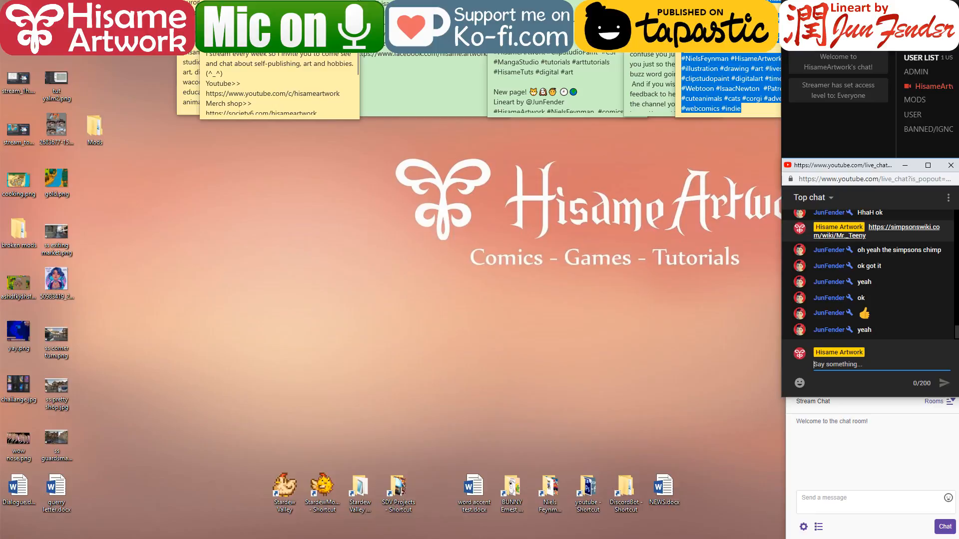
click(470, 538)
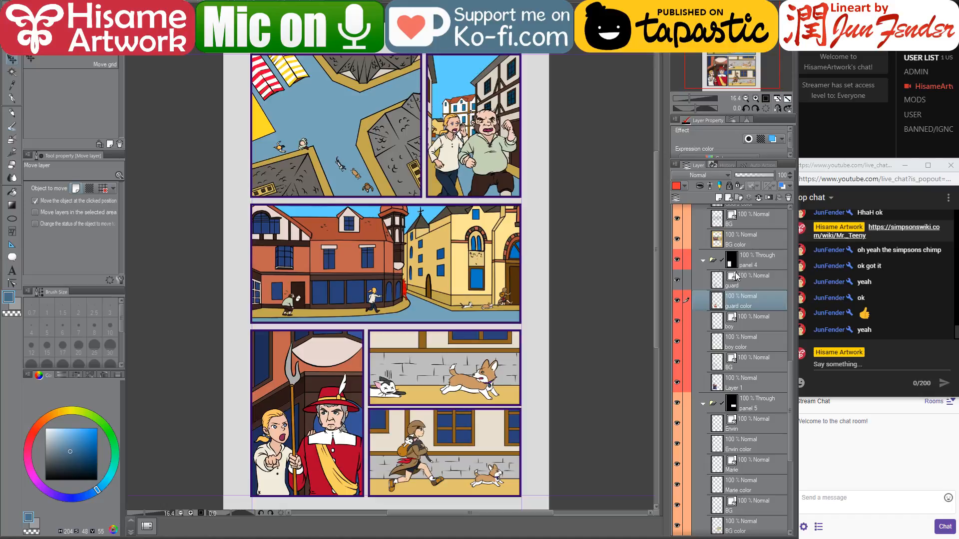
- Send the message "purrfect" in the YouTube live chat
click(871, 385)
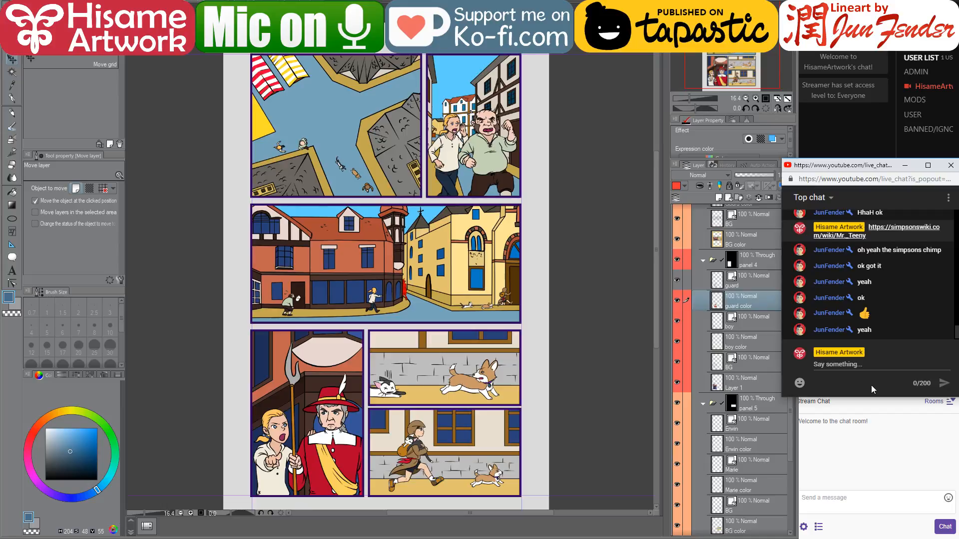
click(883, 360)
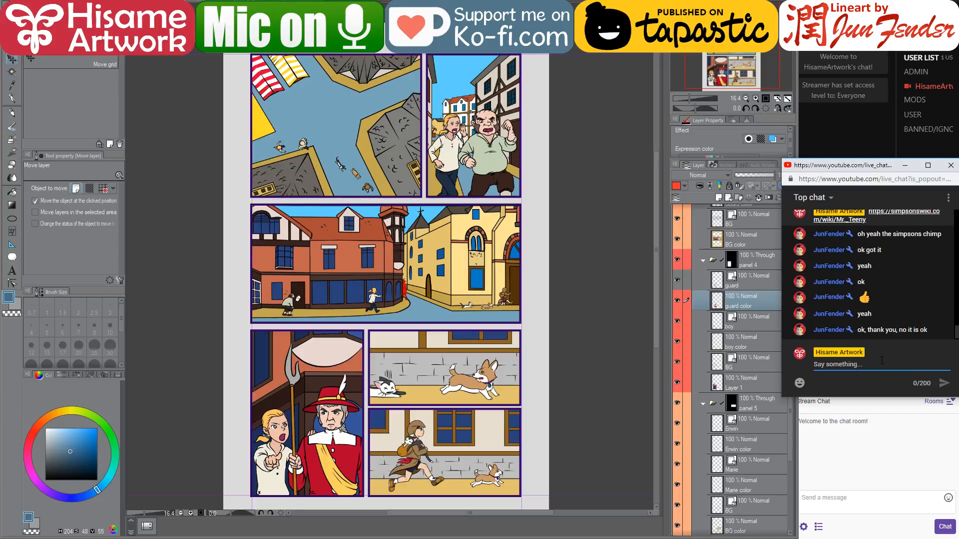
text(purrfect)
key(Return)
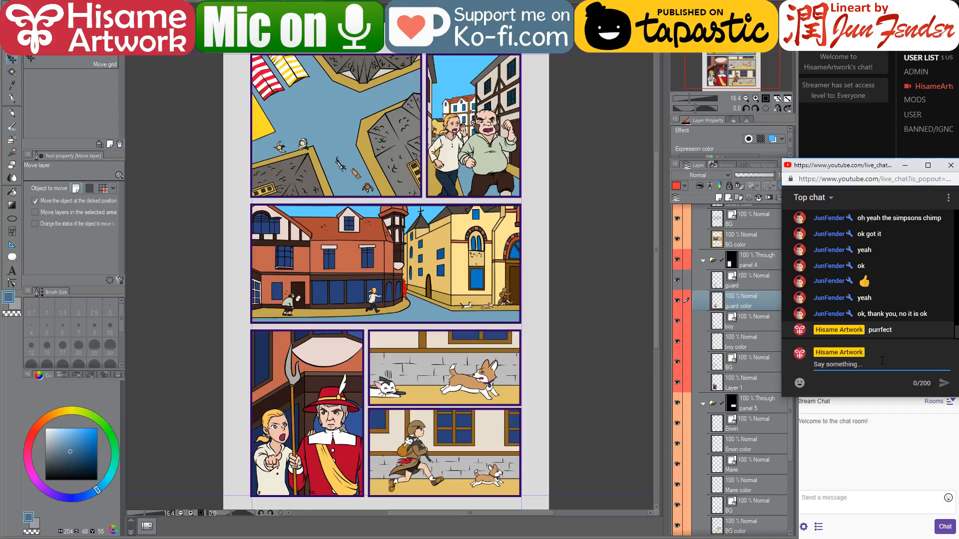
click(882, 360)
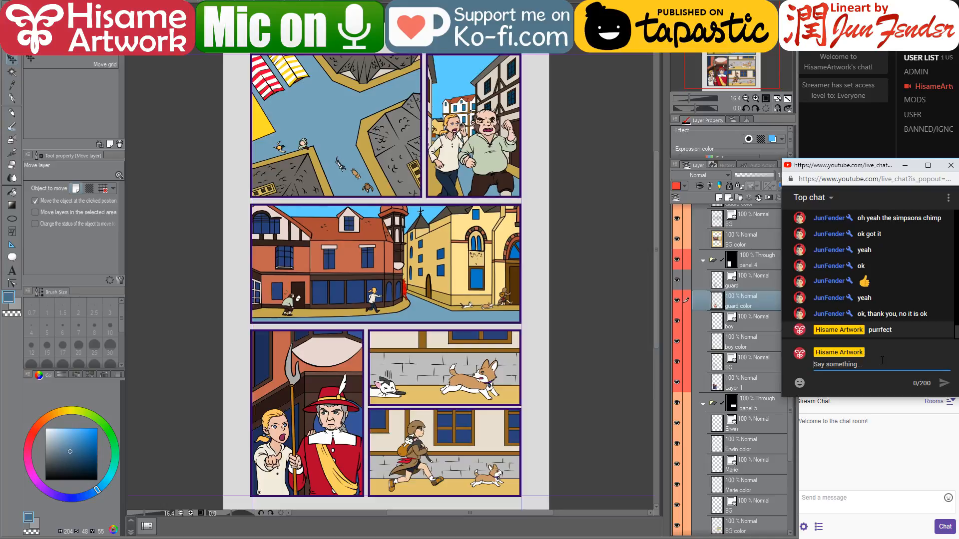